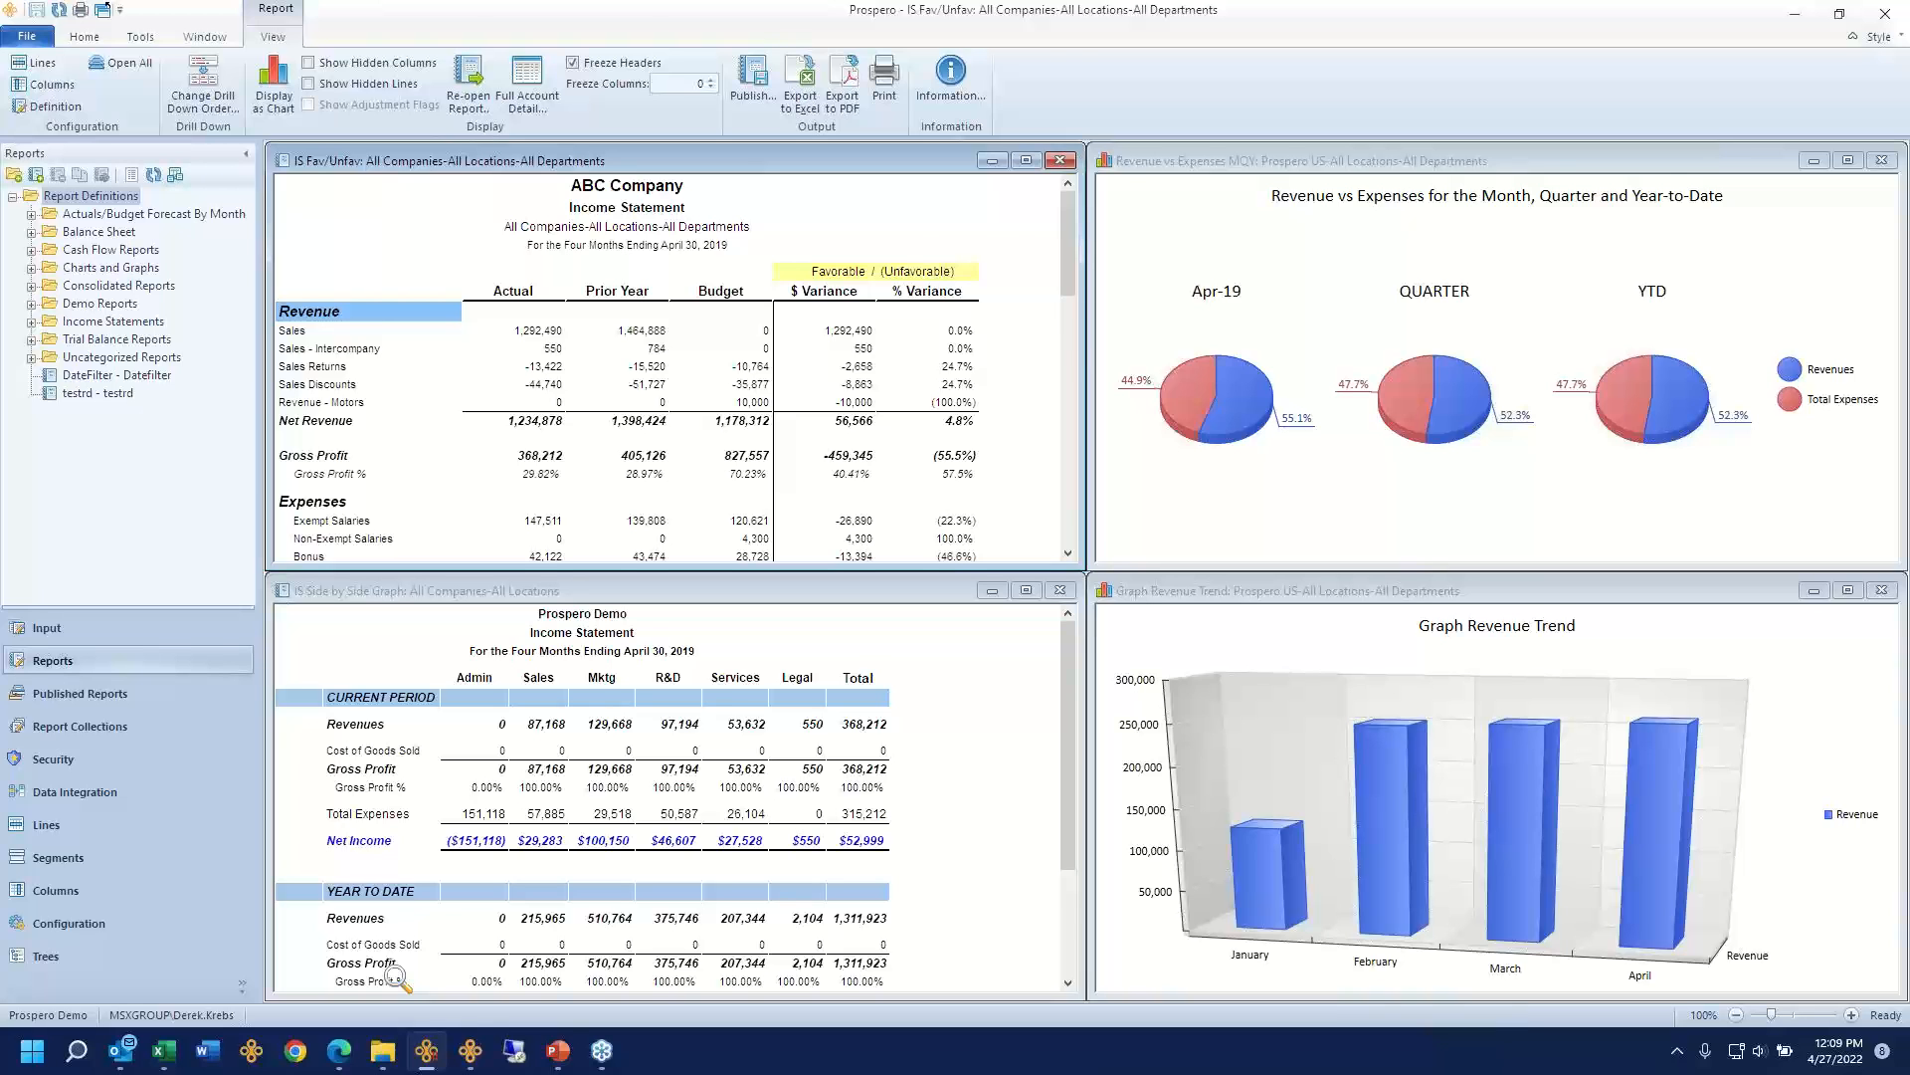
Step: Switch to the other Prospero session and launch the Favorable/Unfavorable Budgeted Income Statement from Quick Launch
key(alt+Tab)
key(Tab)
key(Tab)
key(Tab)
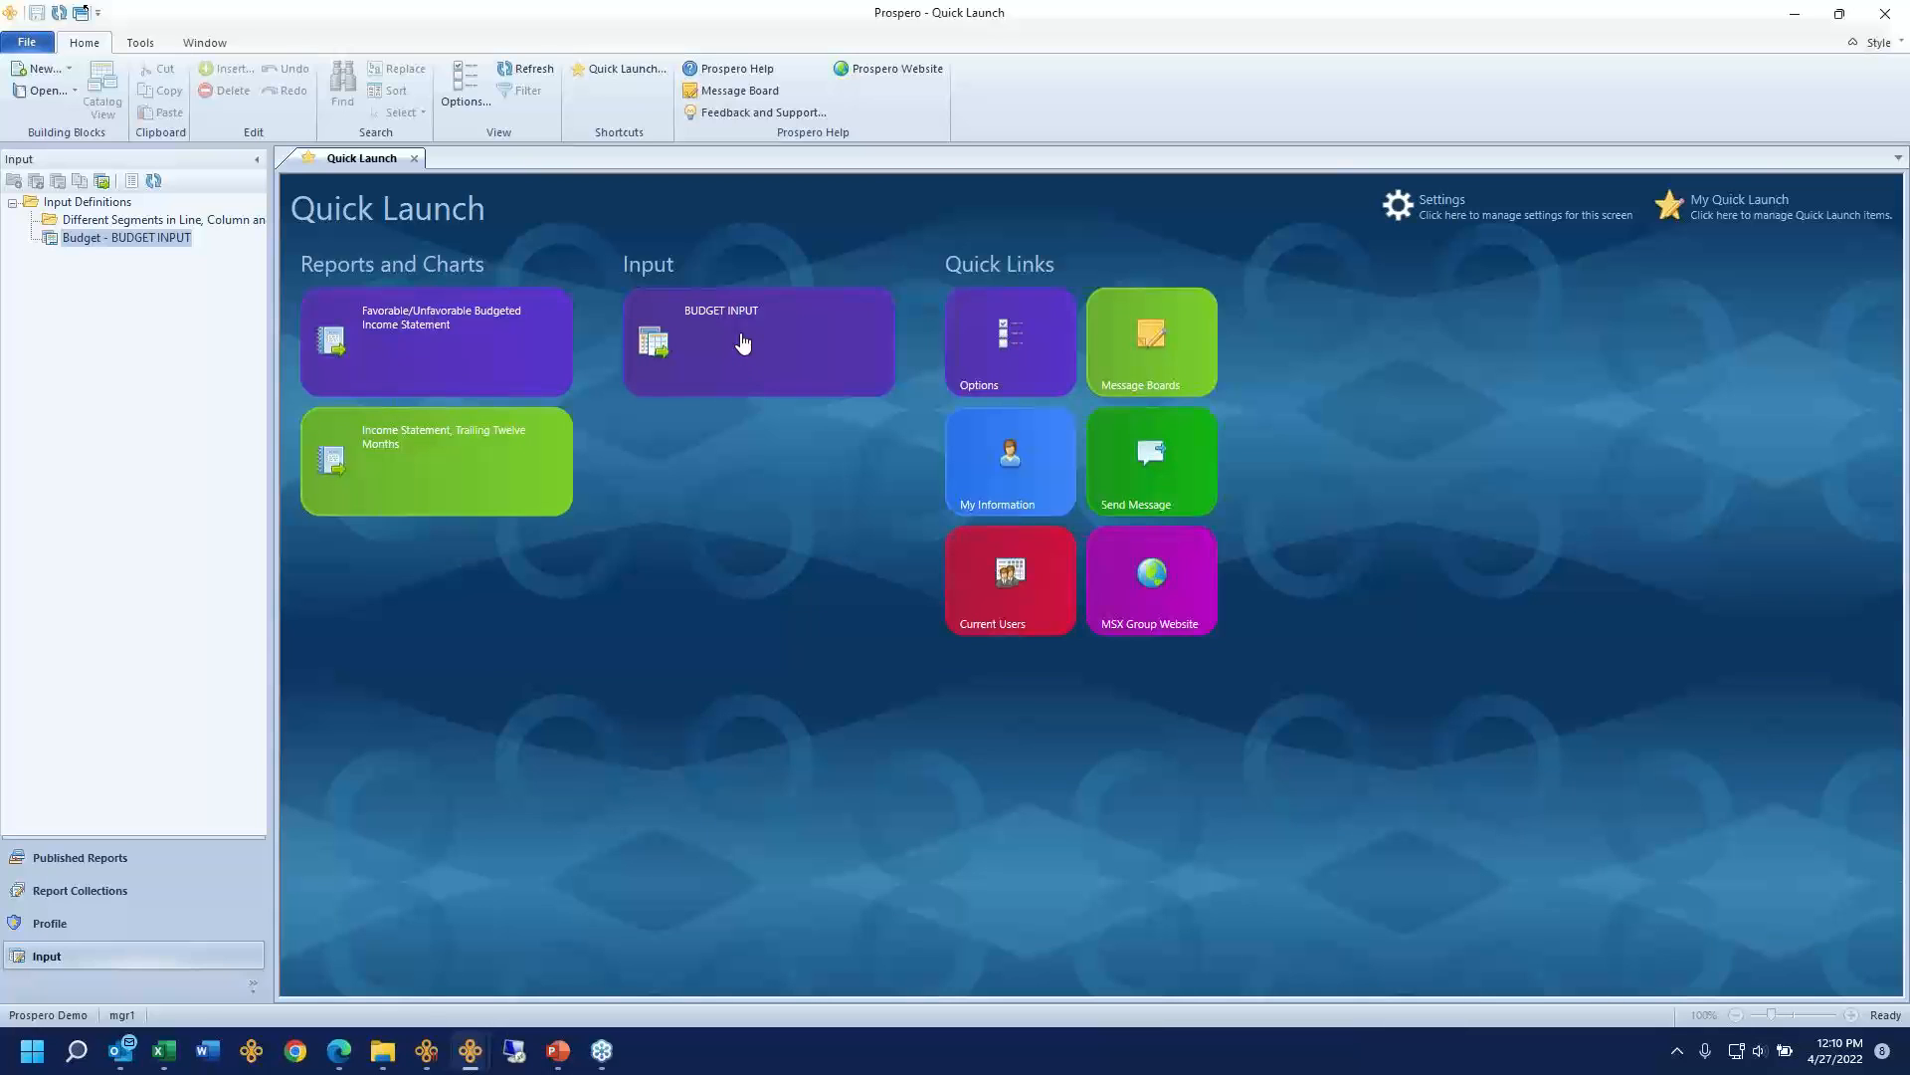
click(455, 322)
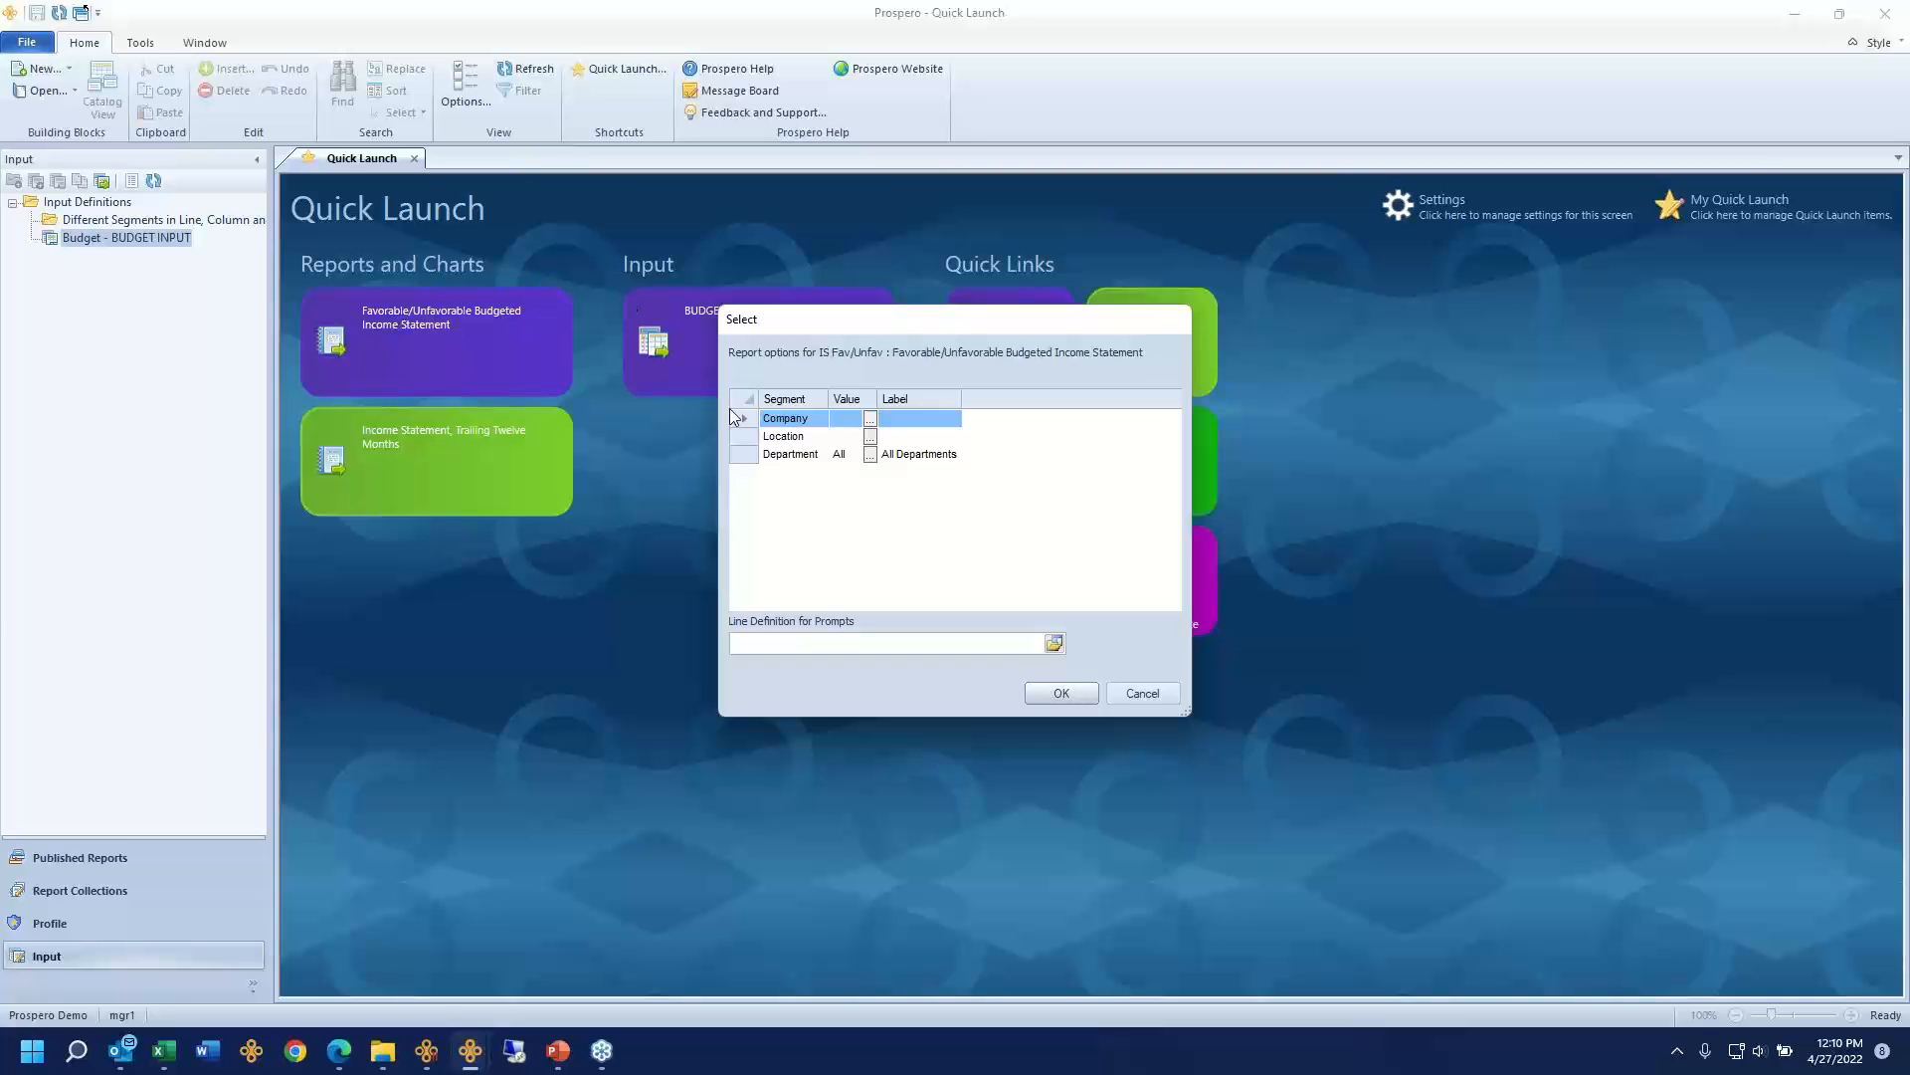
Step: Set the report's Company to 1 Prospero US and its Location to 41000 Denver Services
click(871, 419)
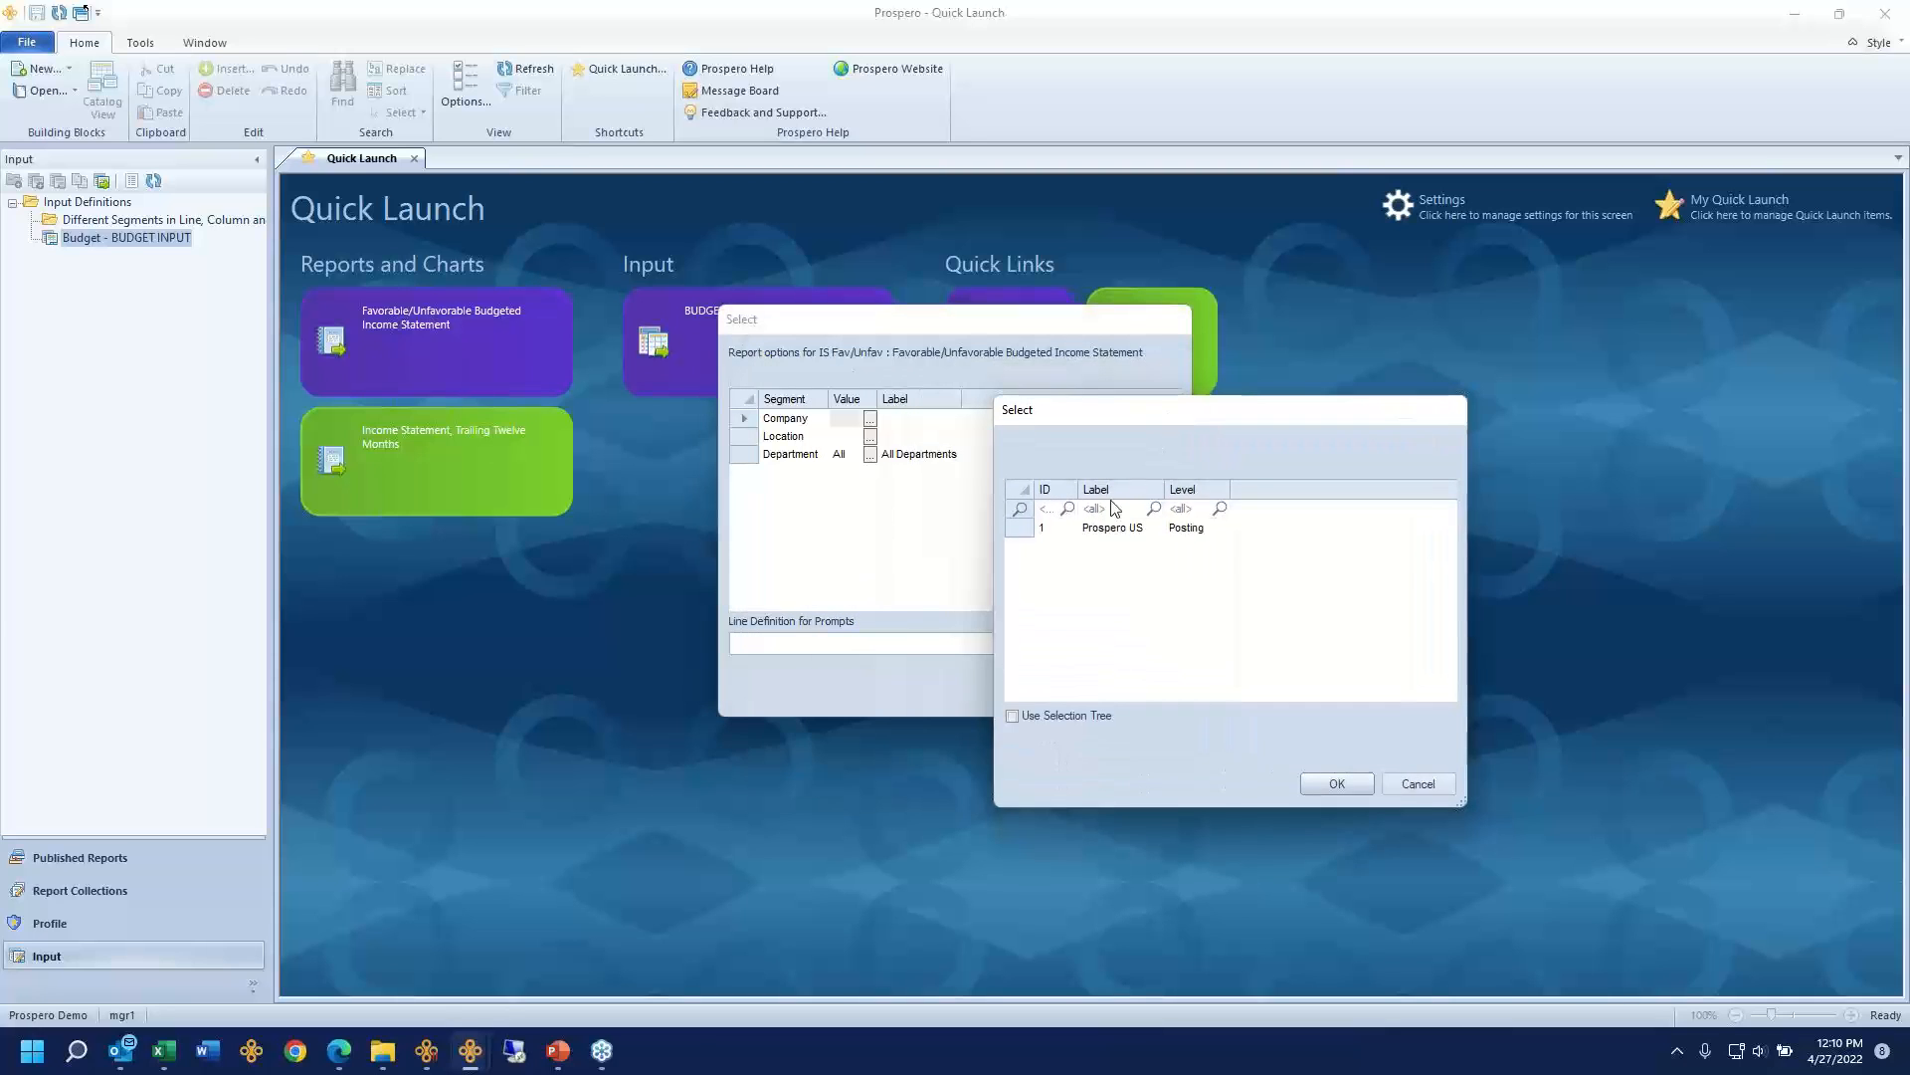
click(1111, 528)
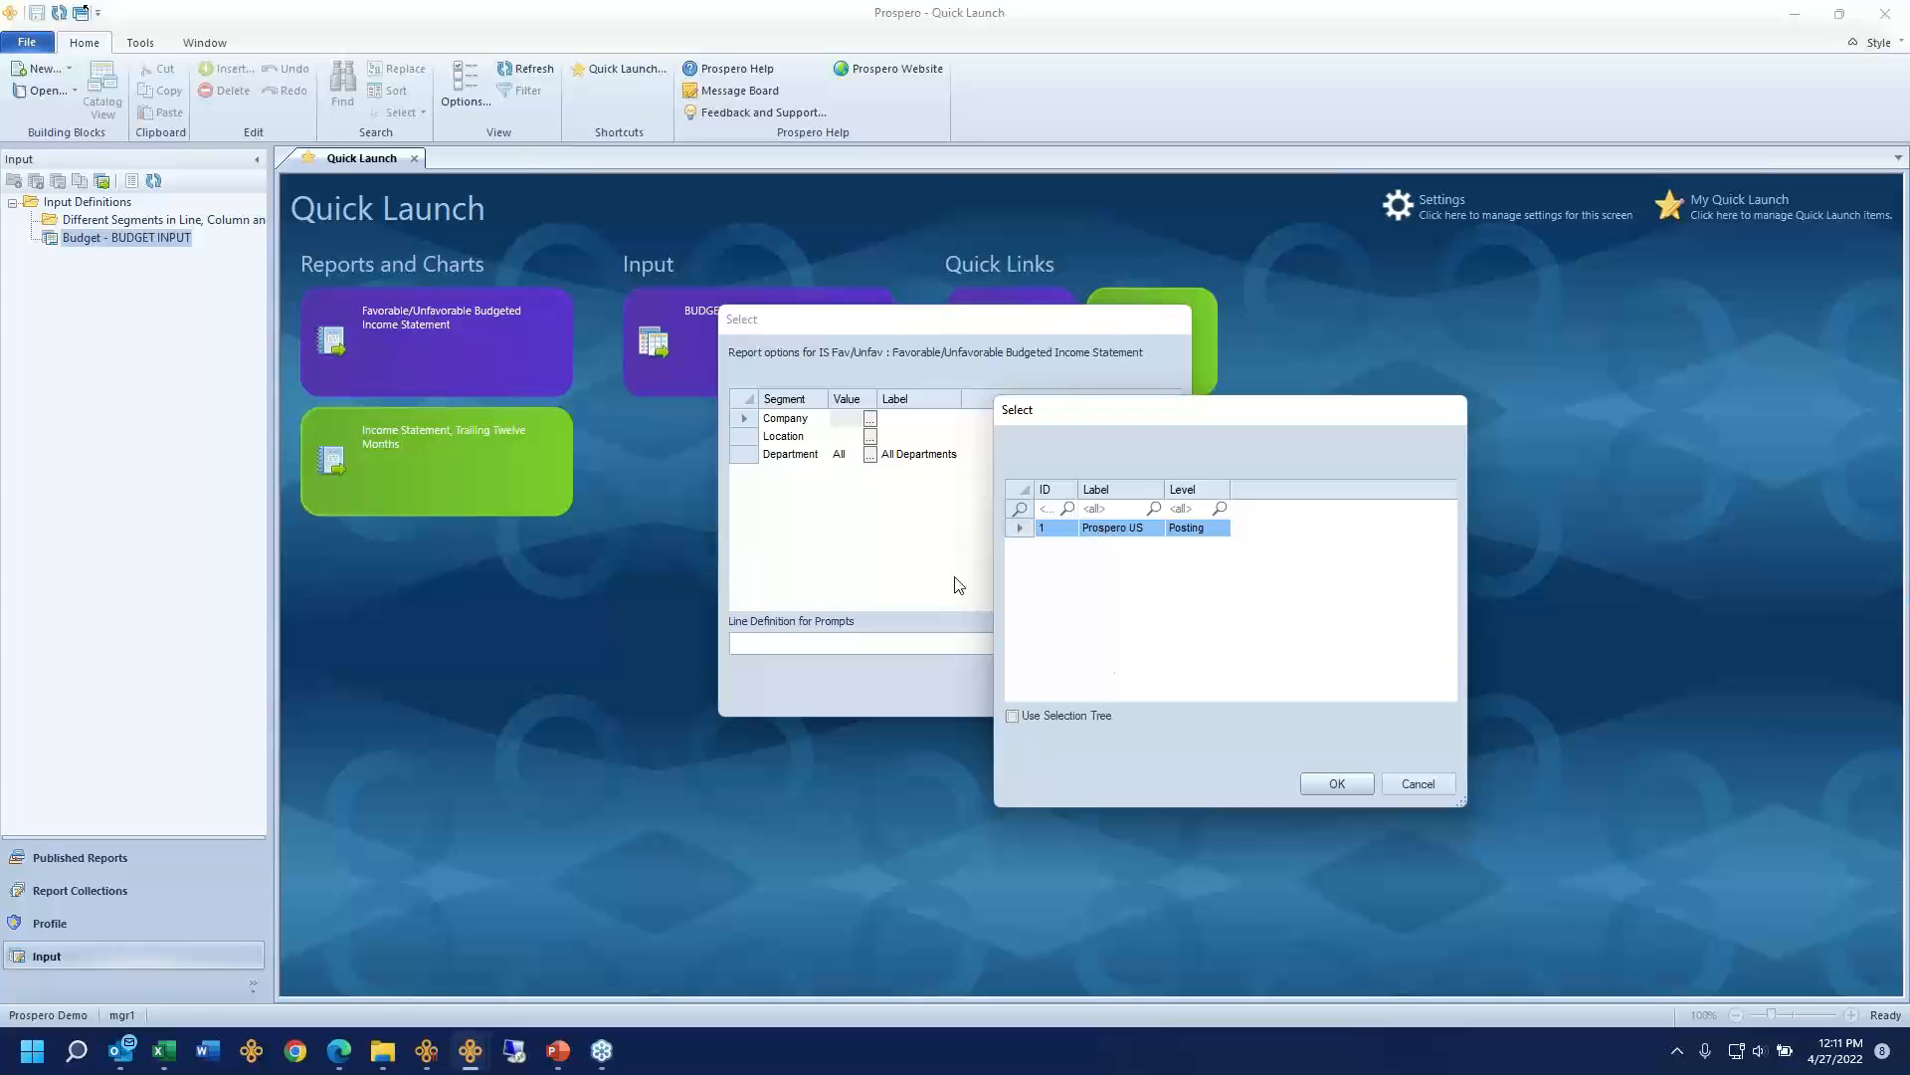
click(1337, 784)
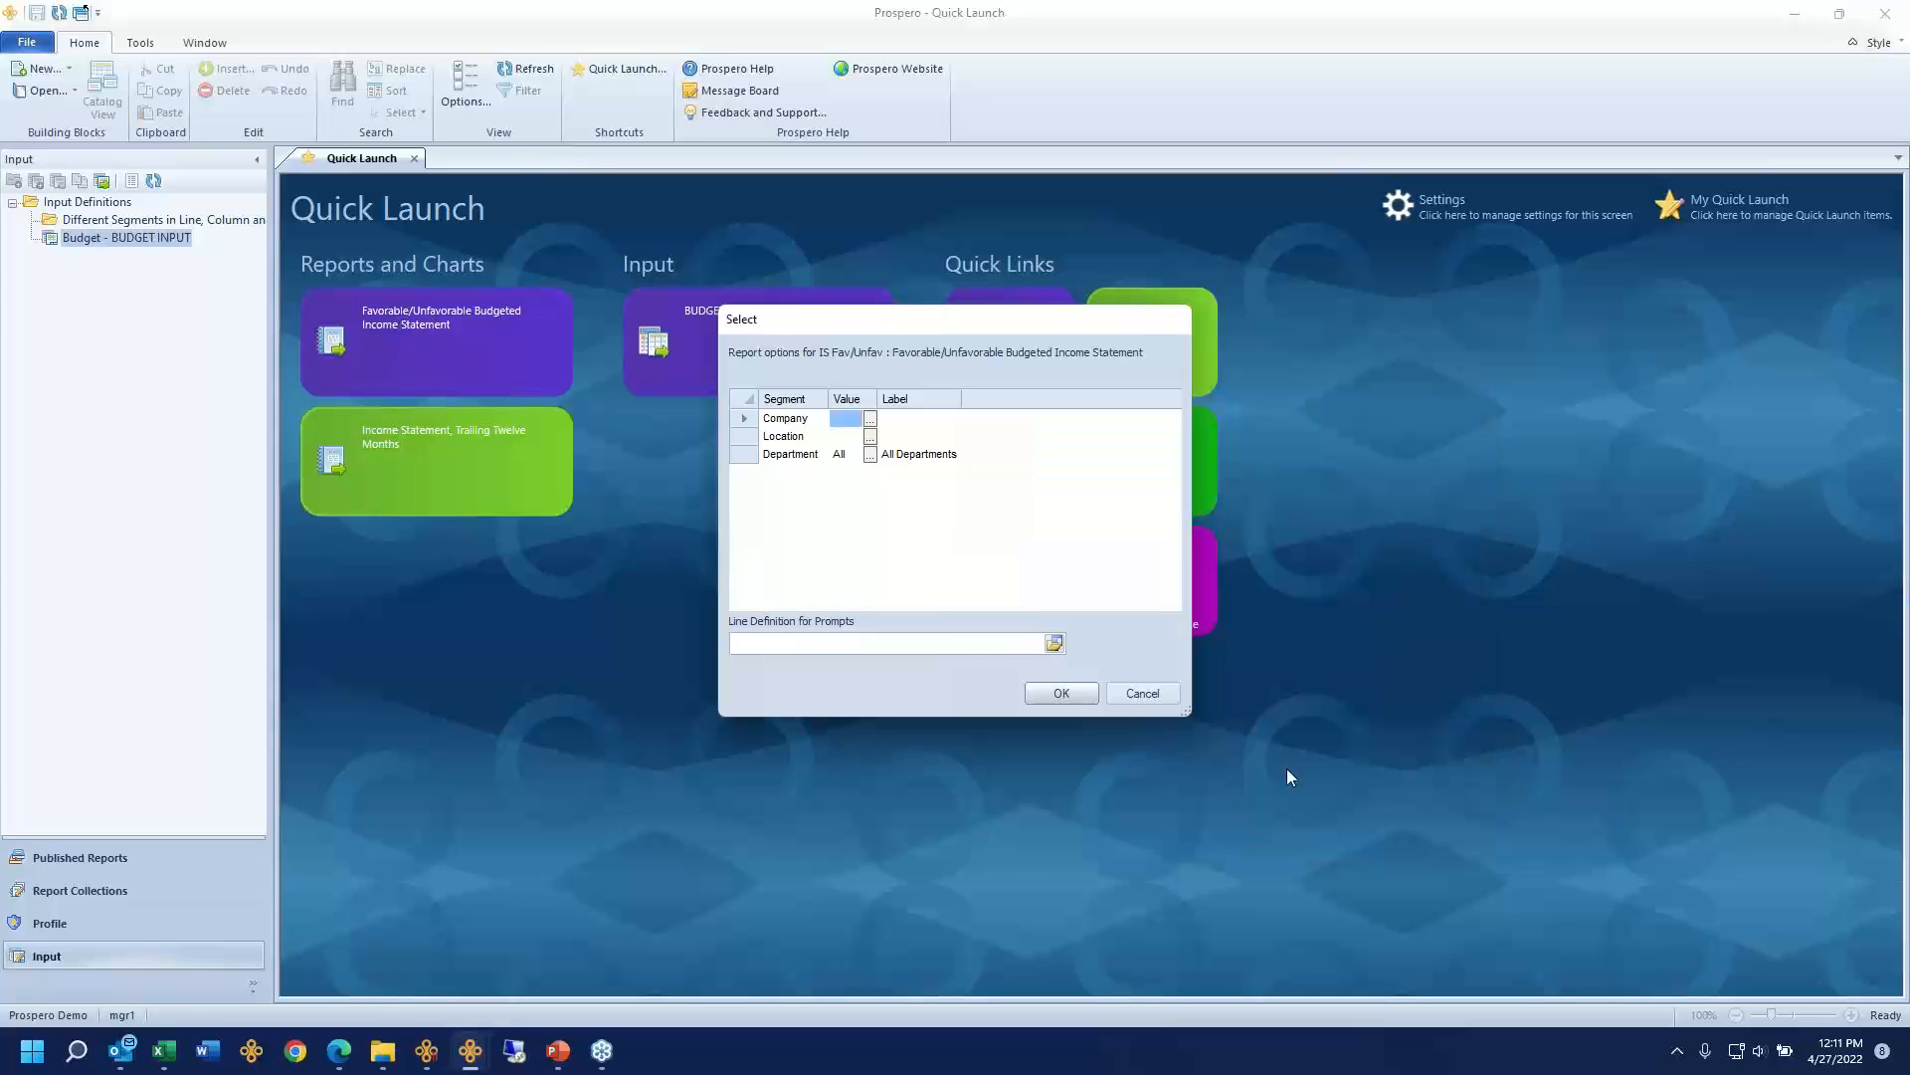
click(748, 438)
click(867, 436)
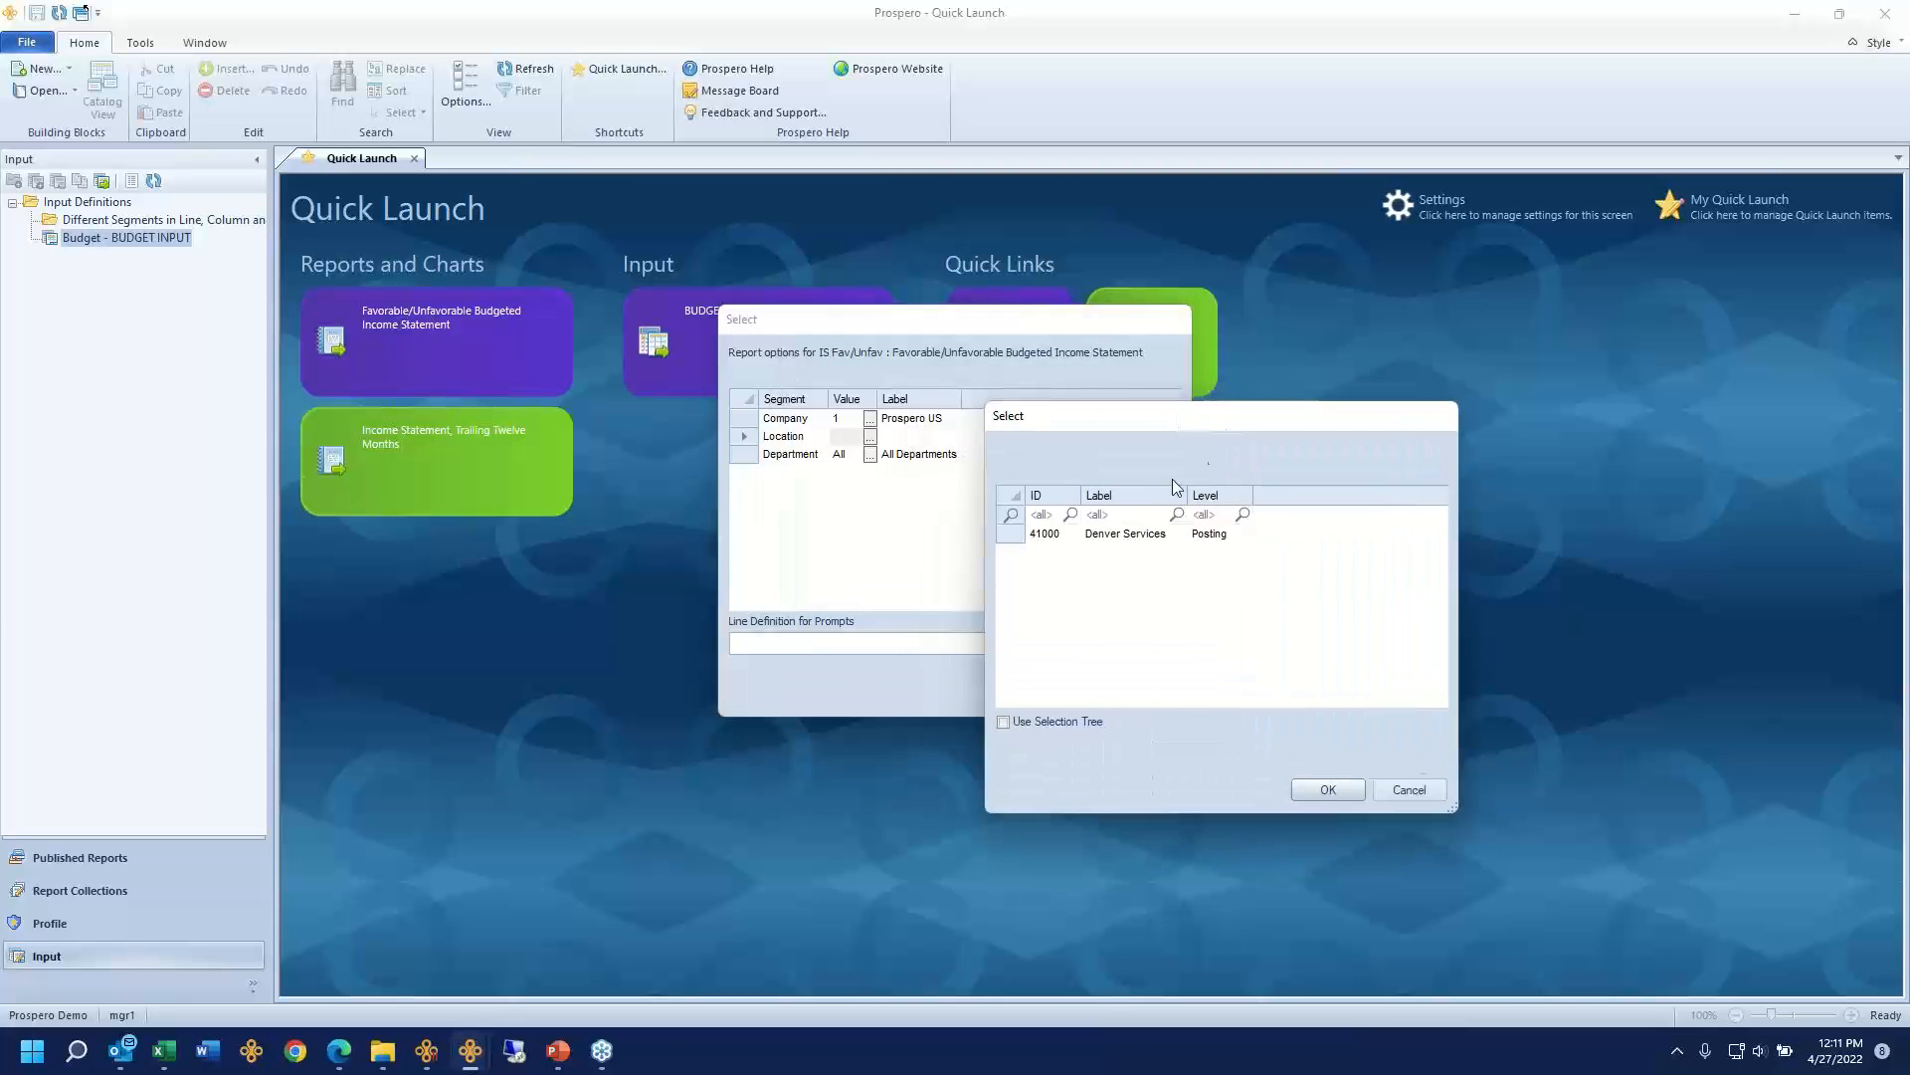
click(1062, 537)
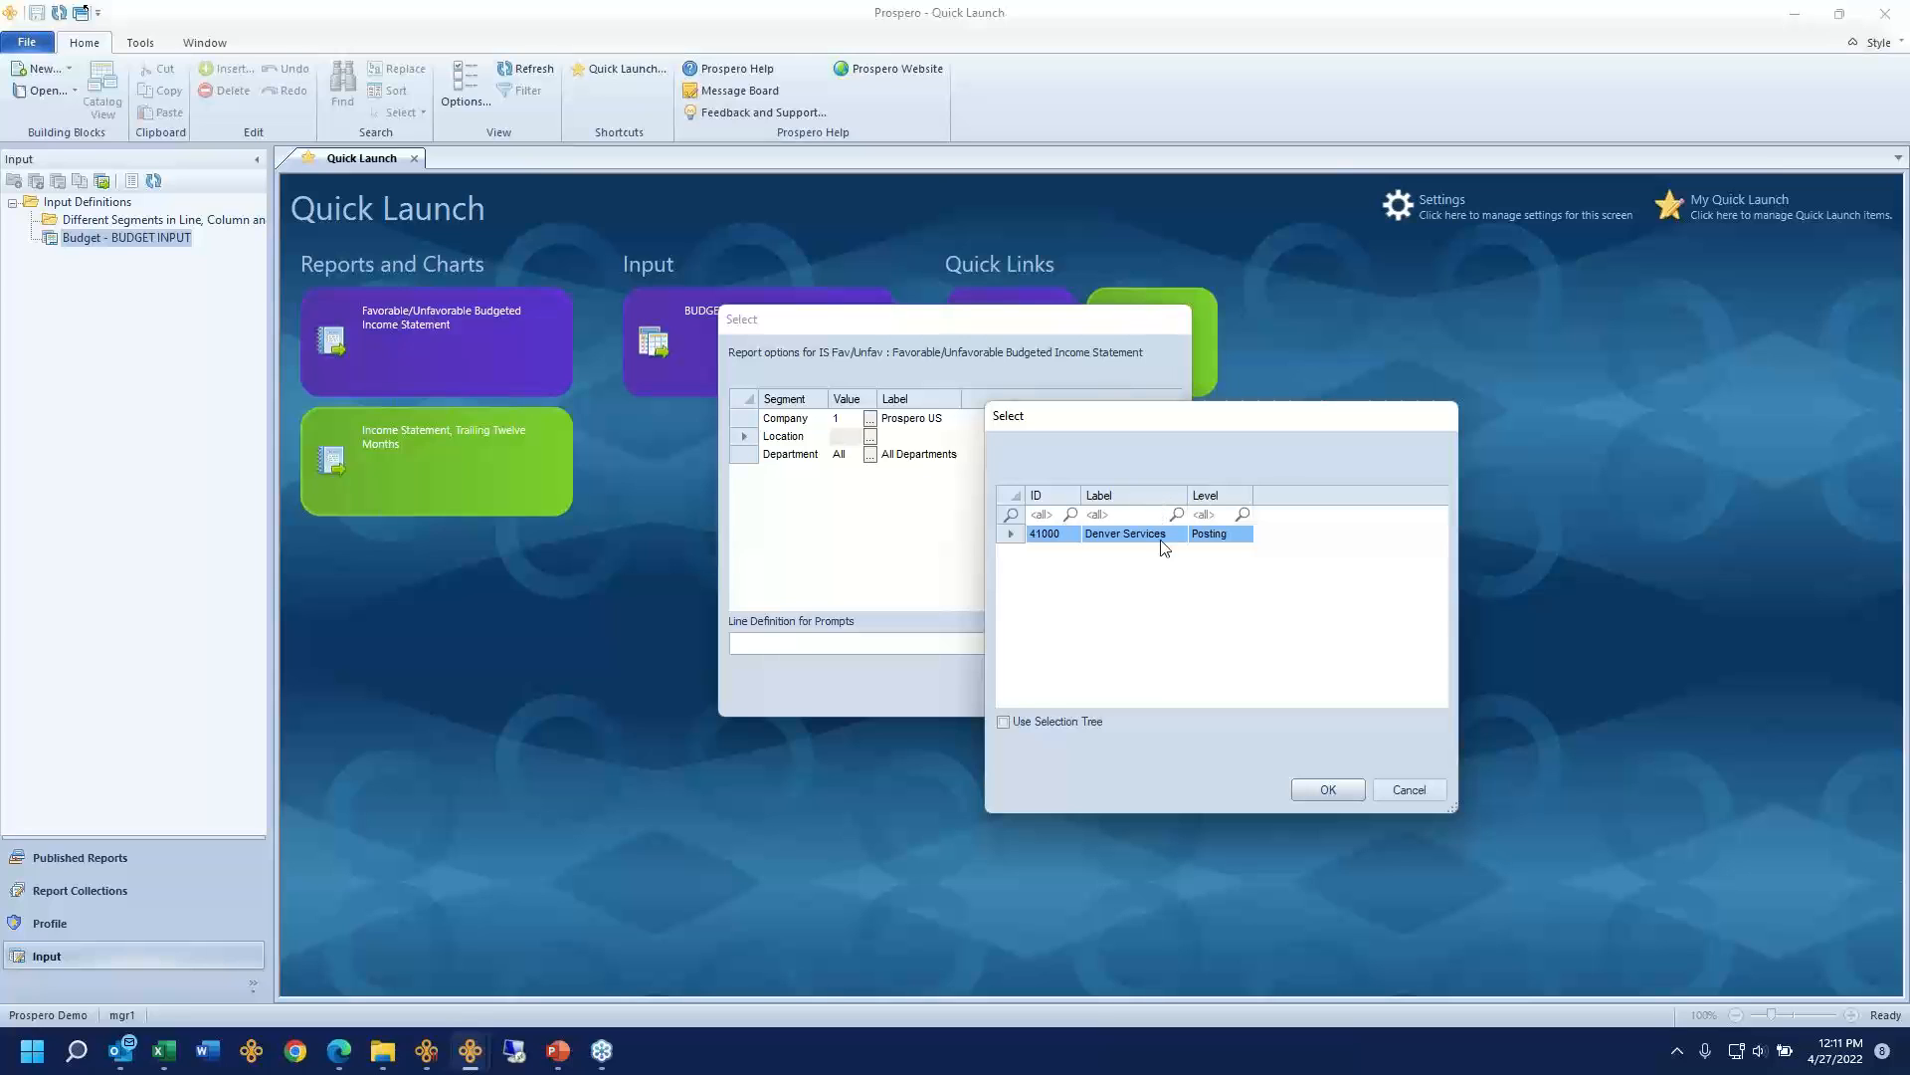
click(1326, 790)
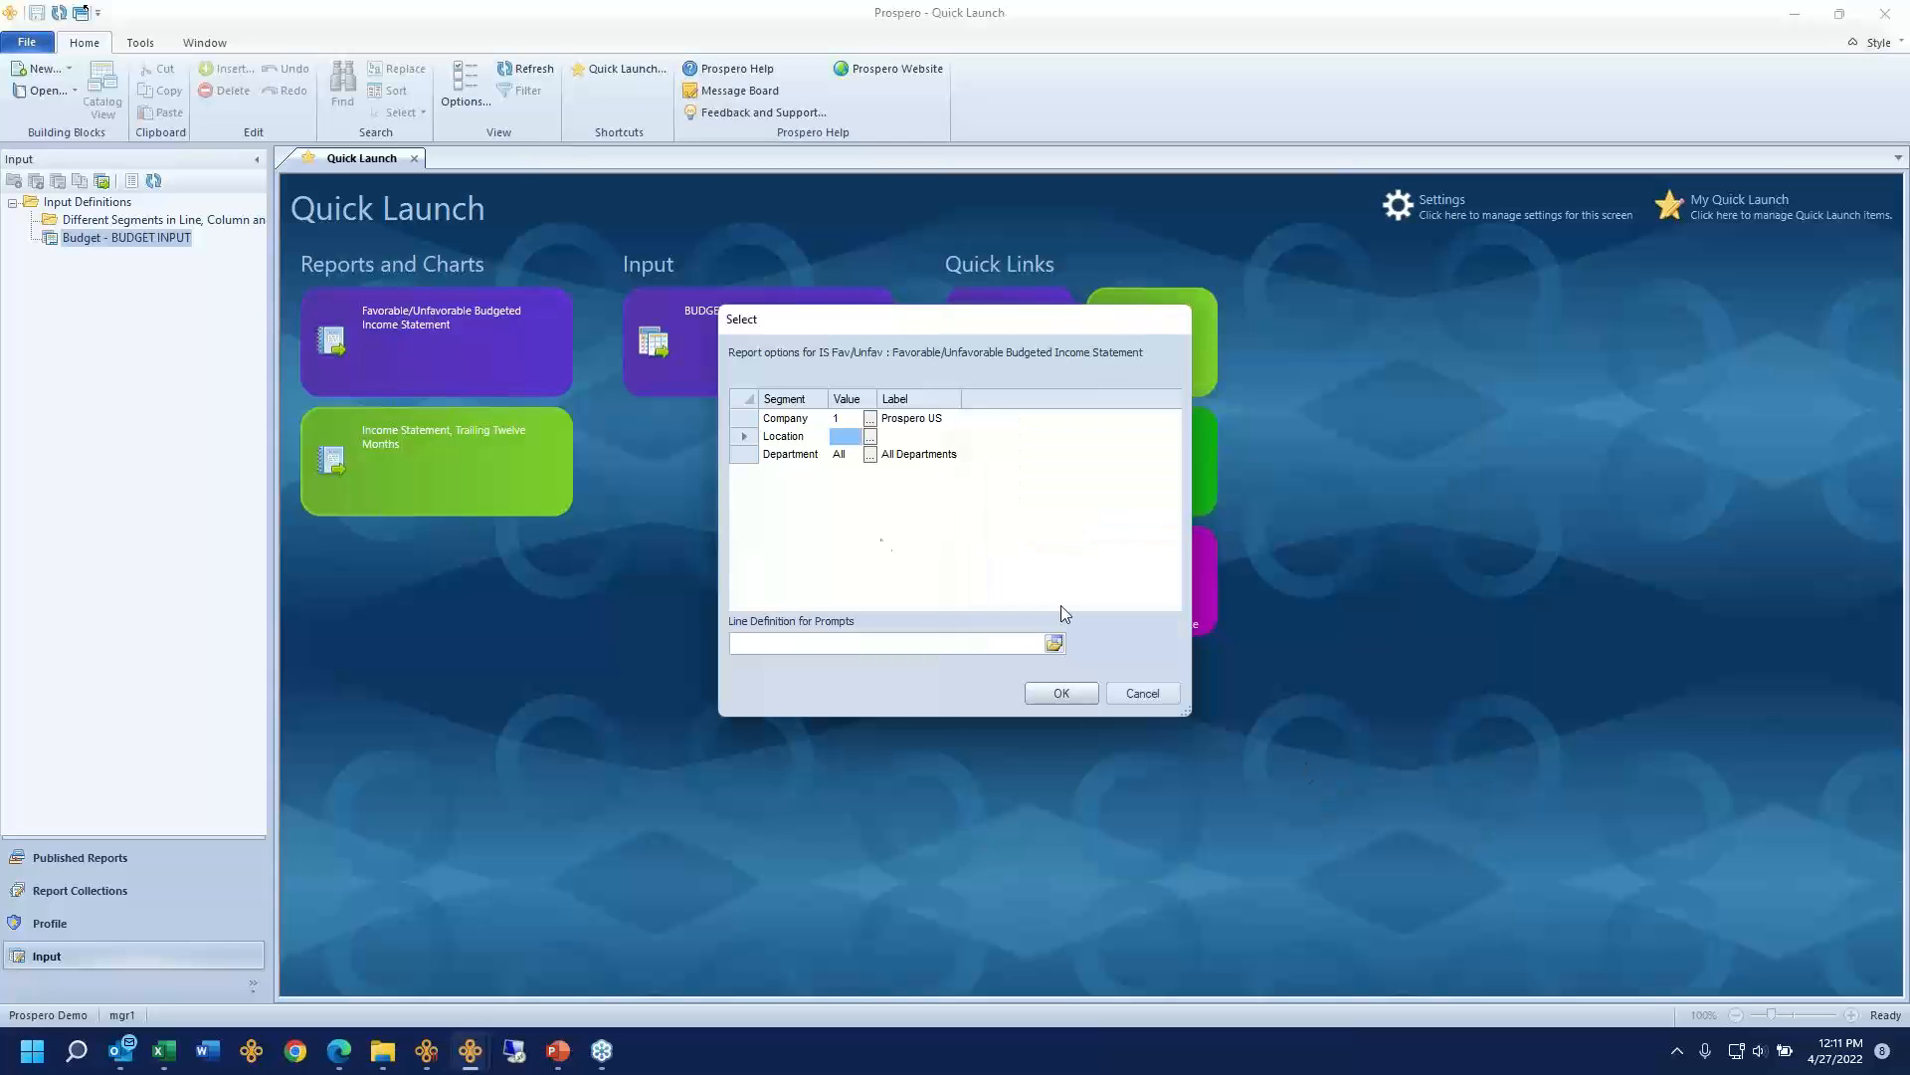
Step: Show the Department choices as an expanded selection tree, keep All Departments as the value, and run the report
click(745, 454)
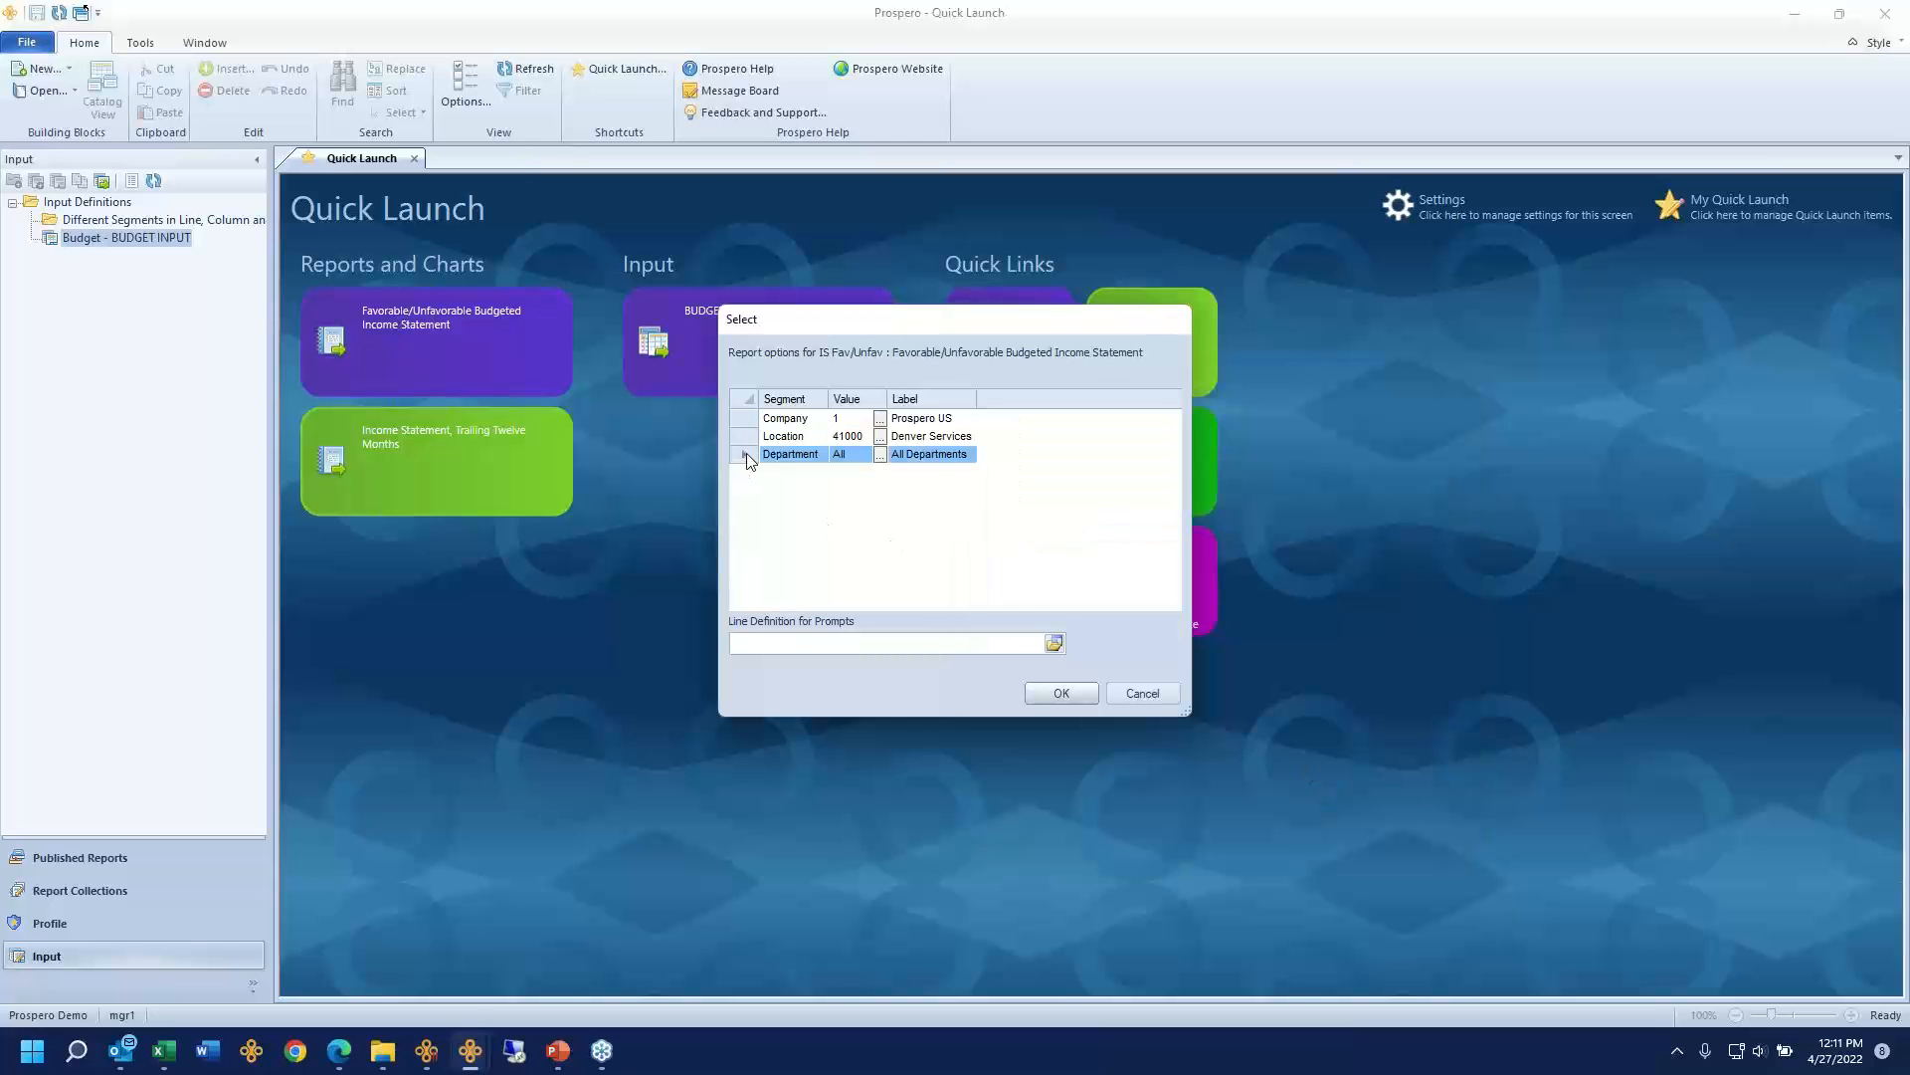
click(879, 454)
drag(961, 321, 1510, 443)
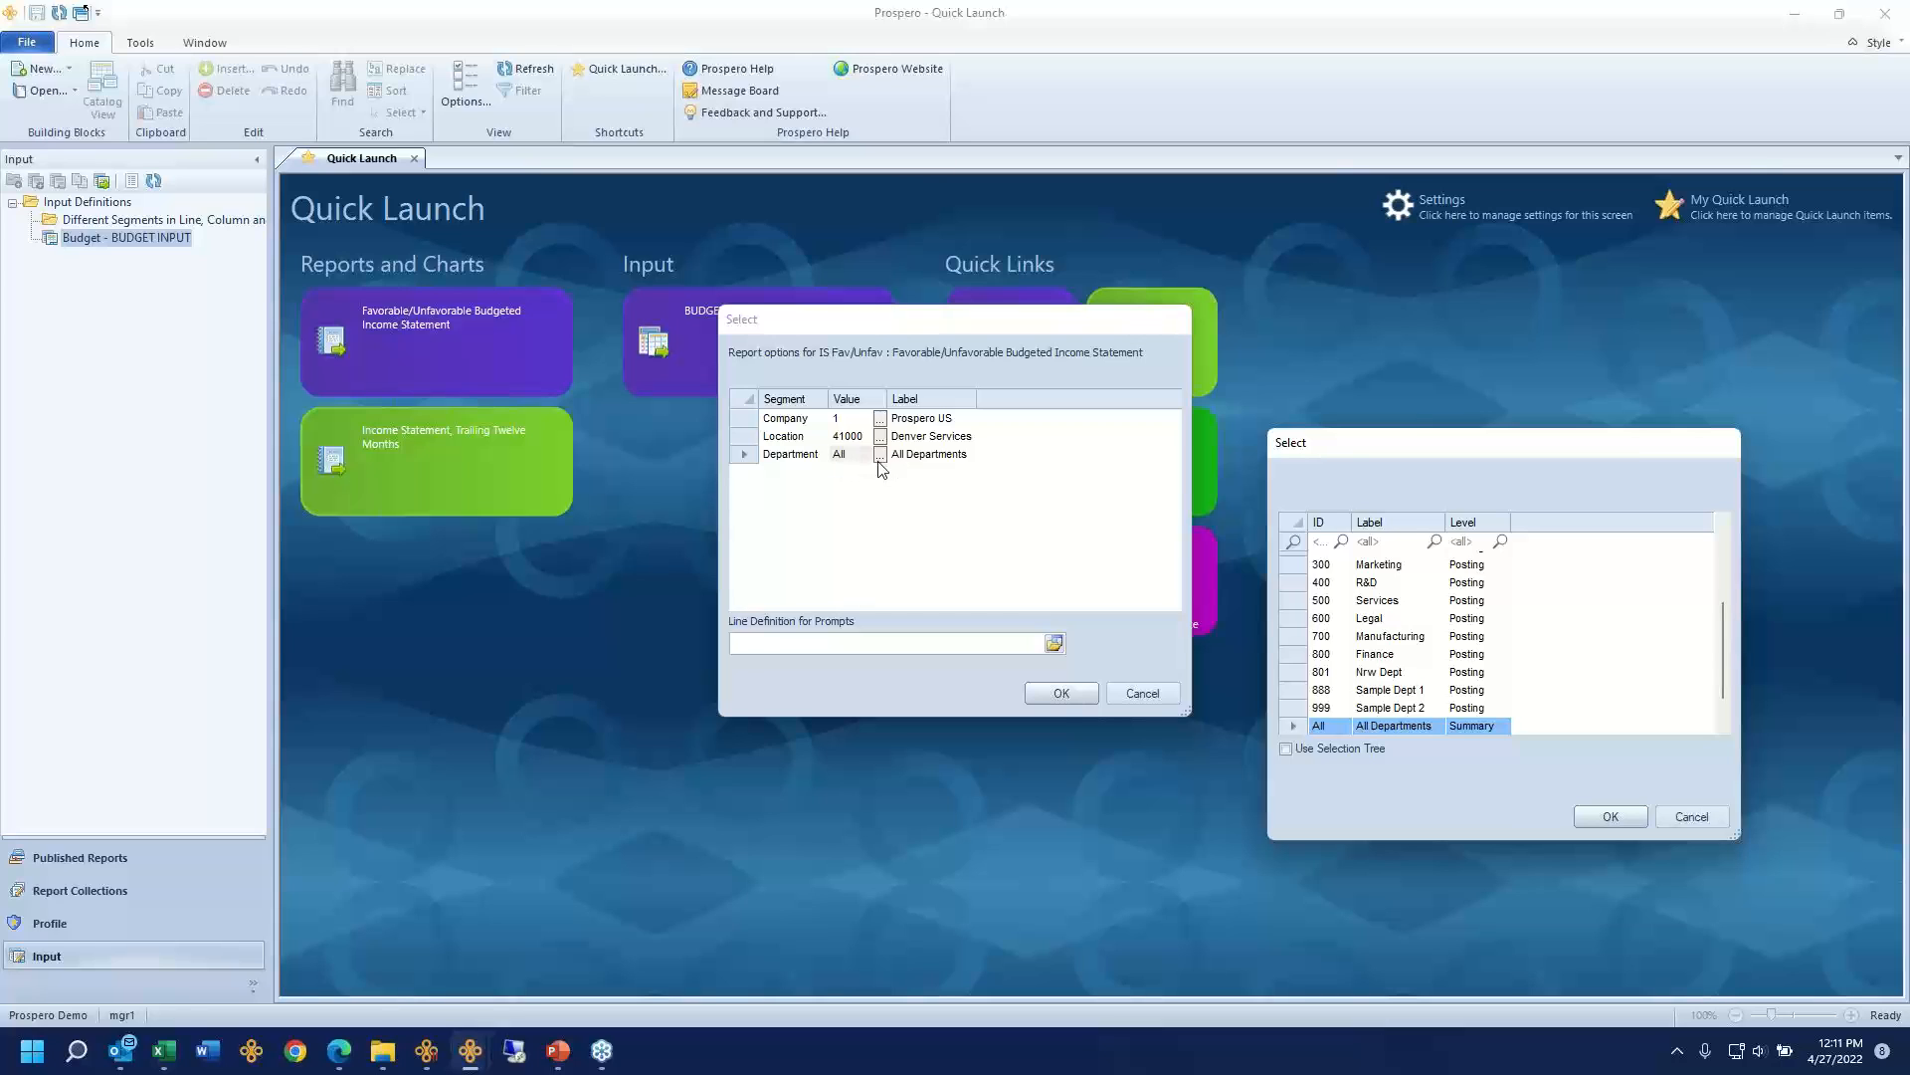
click(1327, 597)
click(1324, 619)
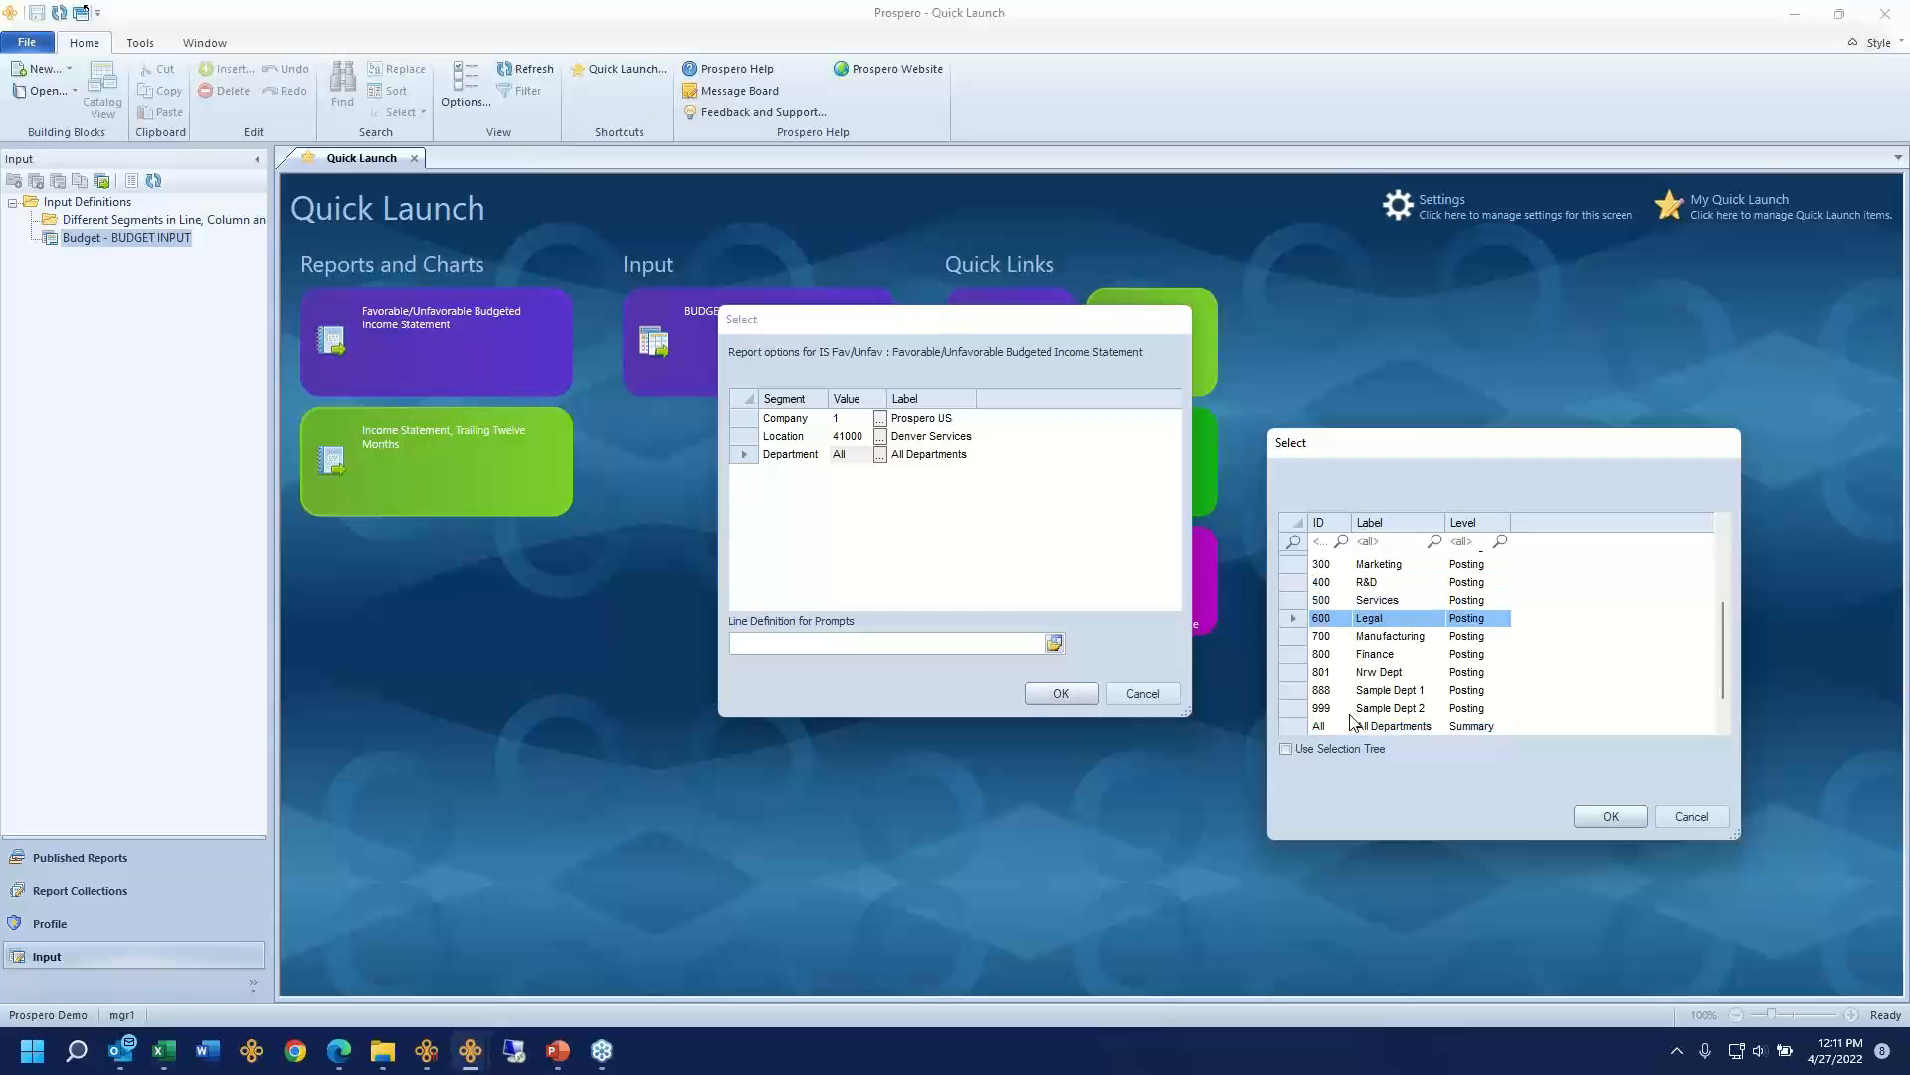
click(1304, 748)
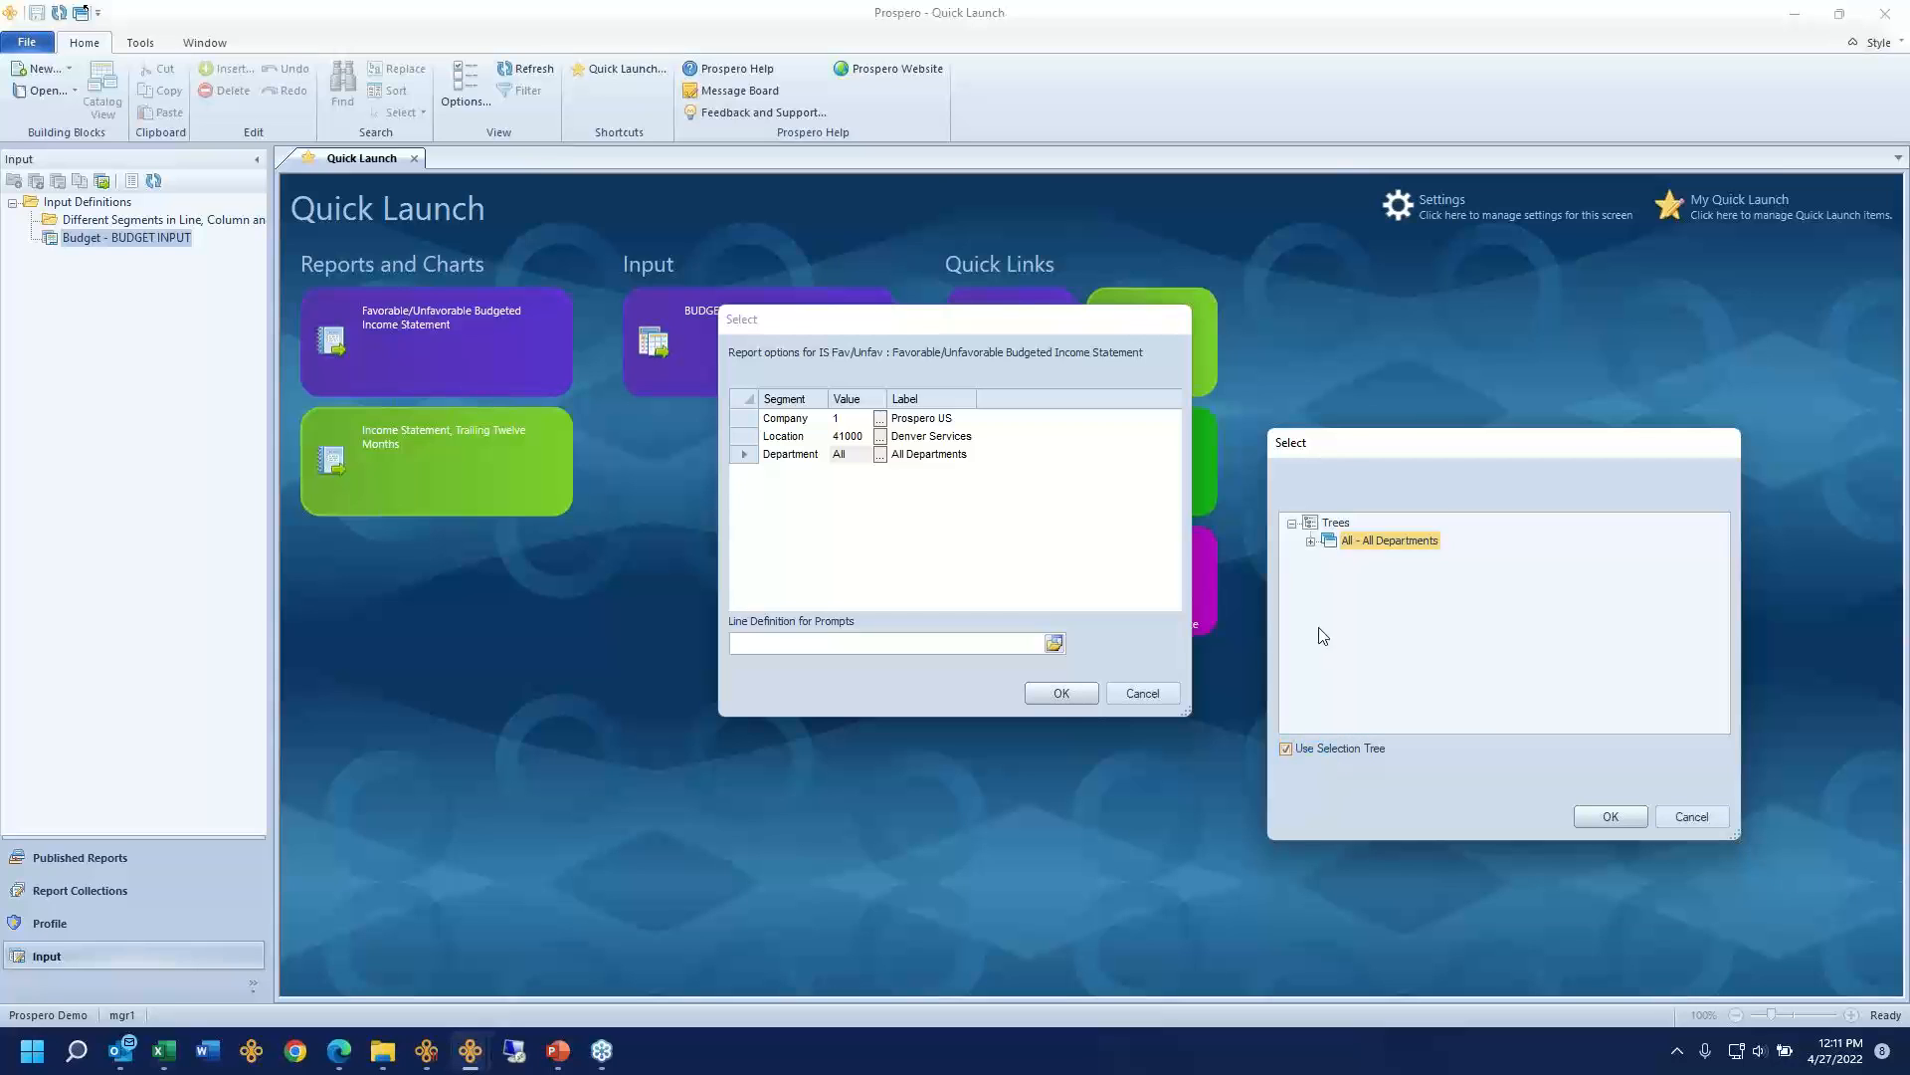
click(1310, 540)
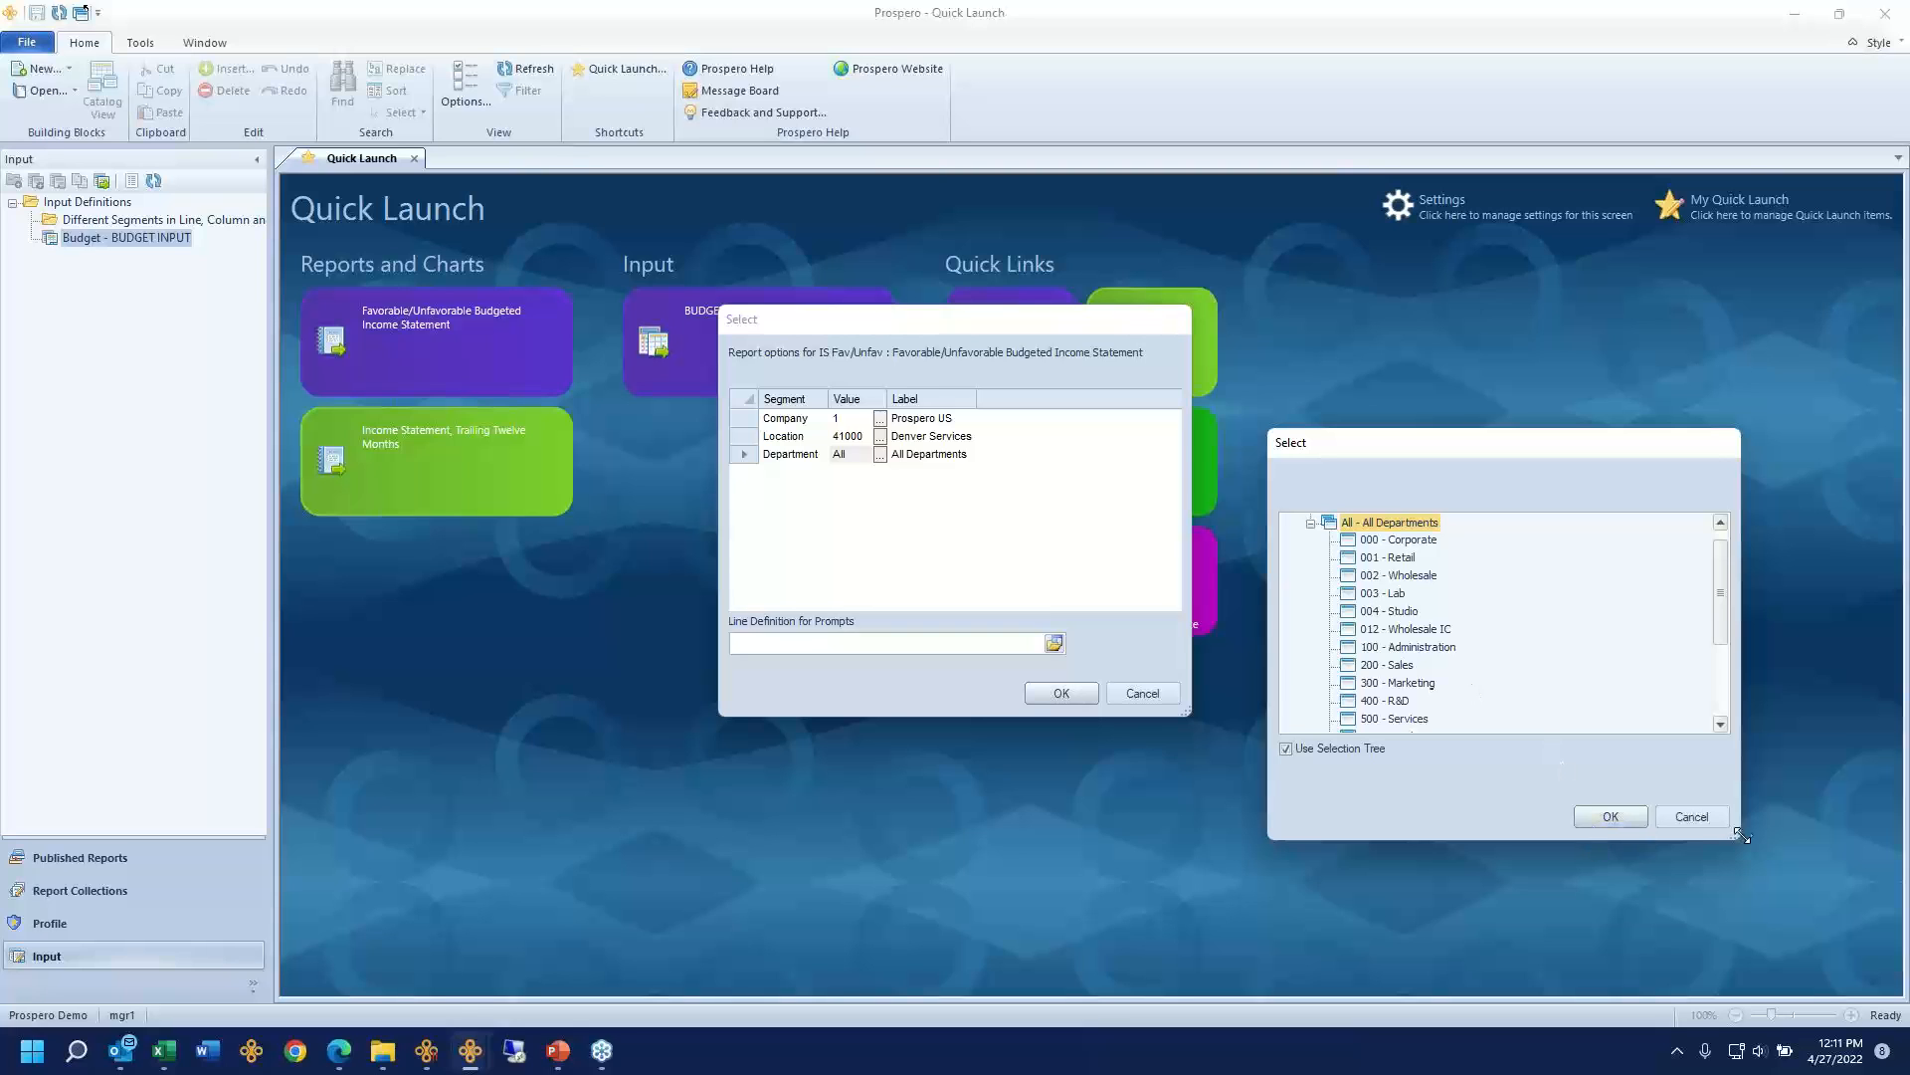
drag(1737, 836, 1811, 1027)
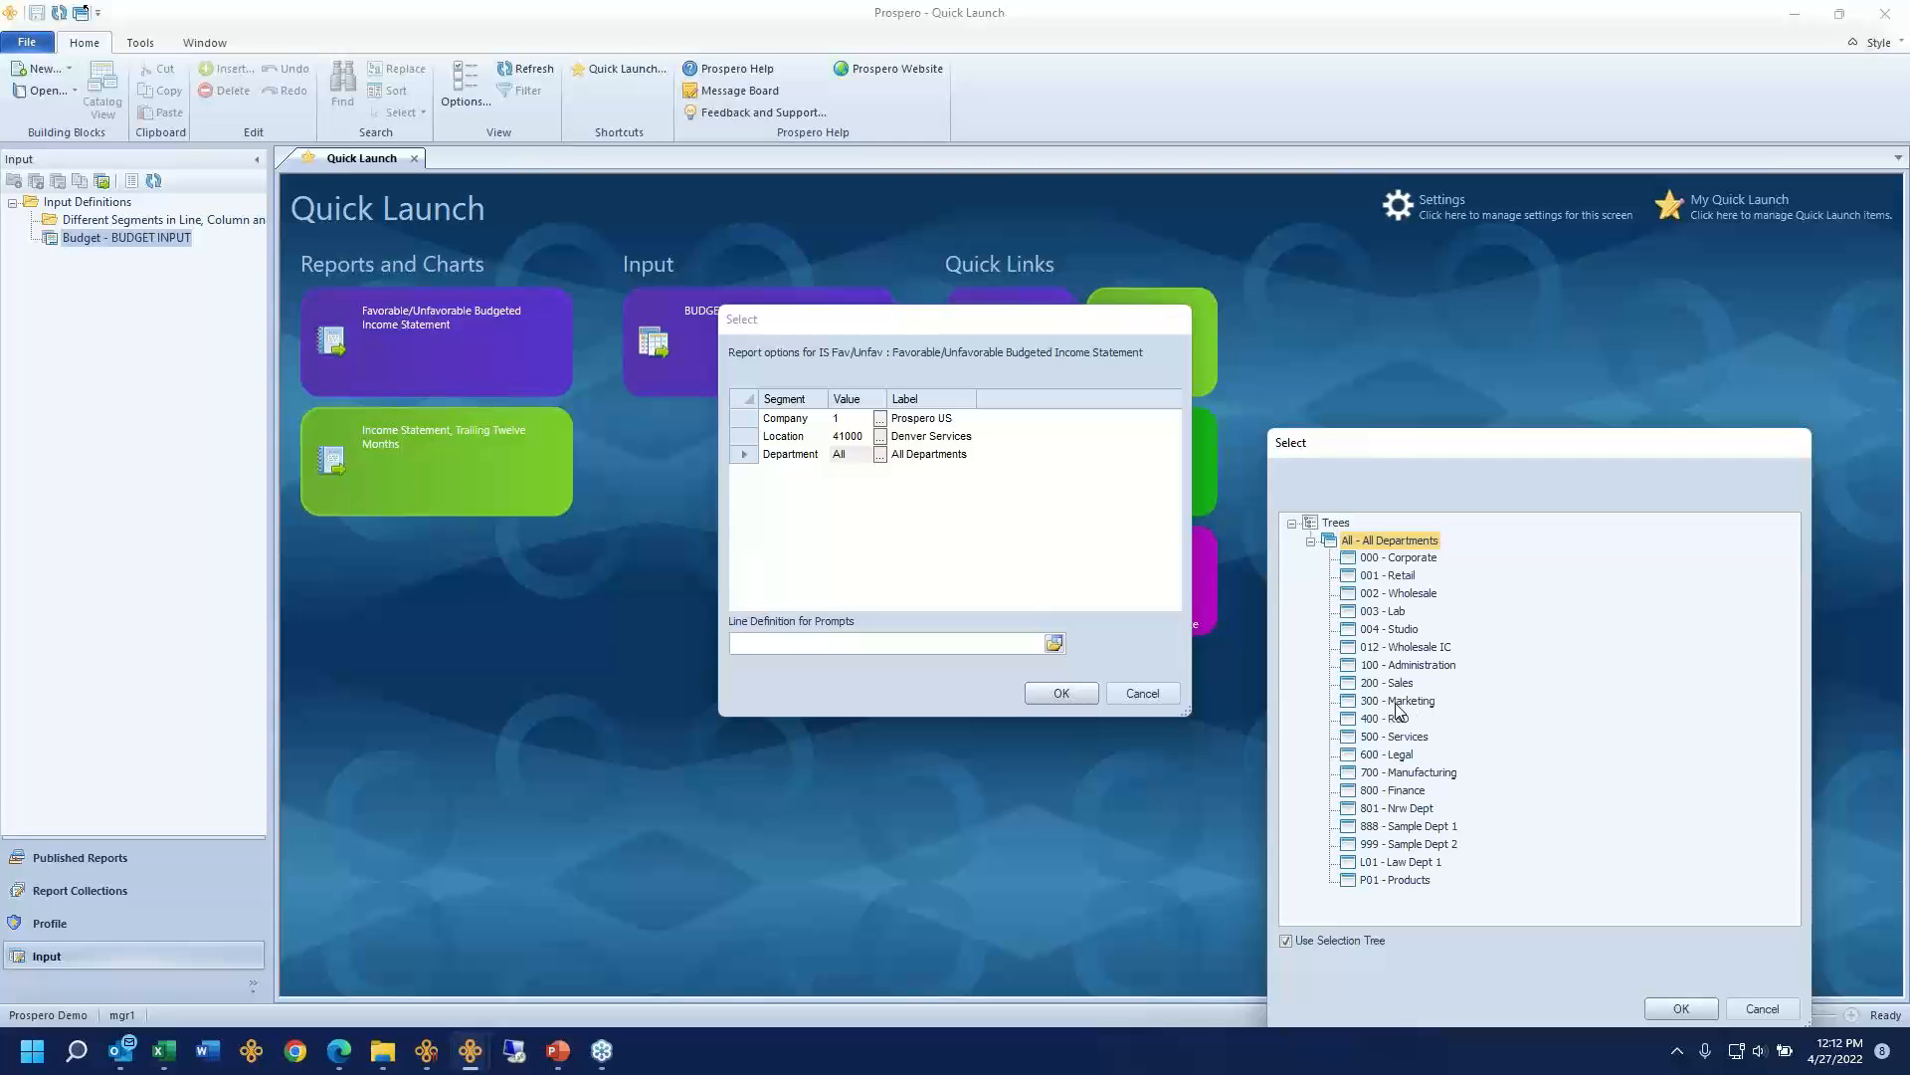
click(1681, 1008)
click(1056, 690)
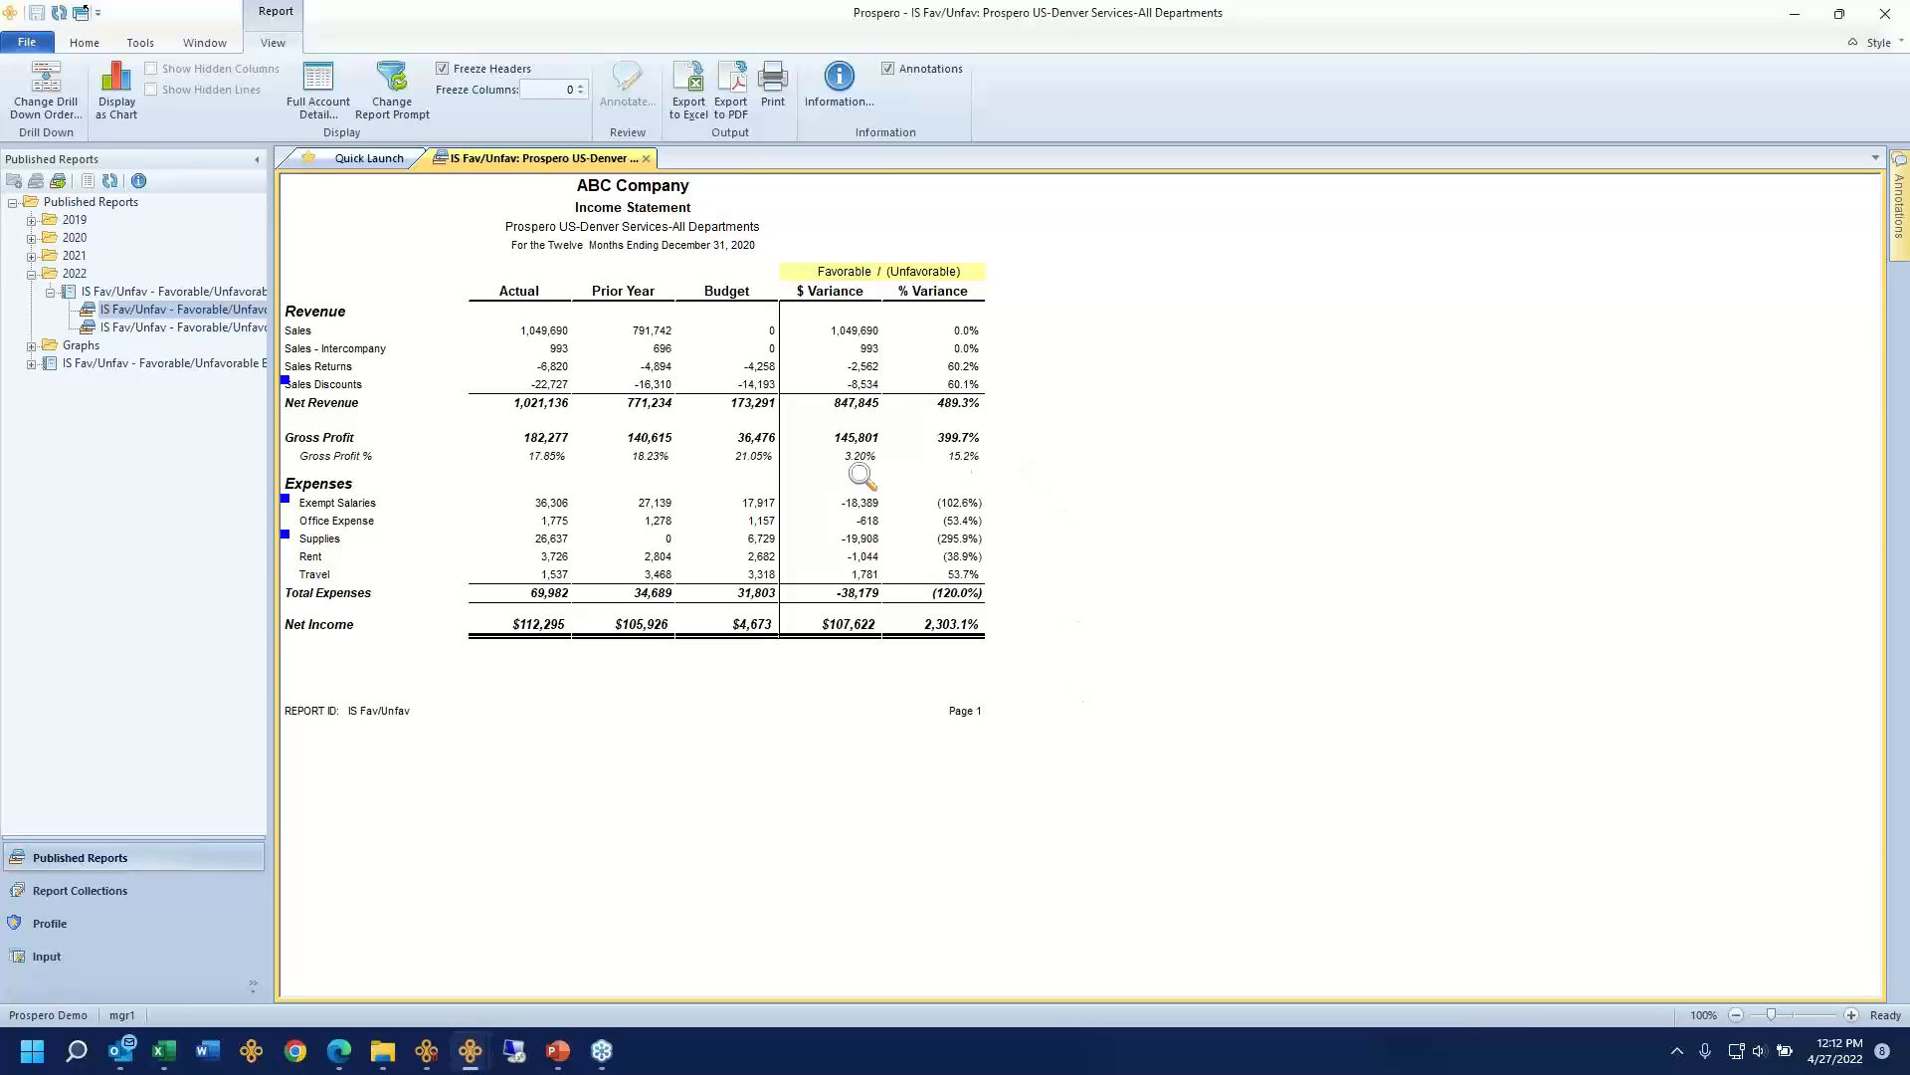
Step: Drill down from the Actual amount on the Sales revenue line to its breakdown by department
click(557, 331)
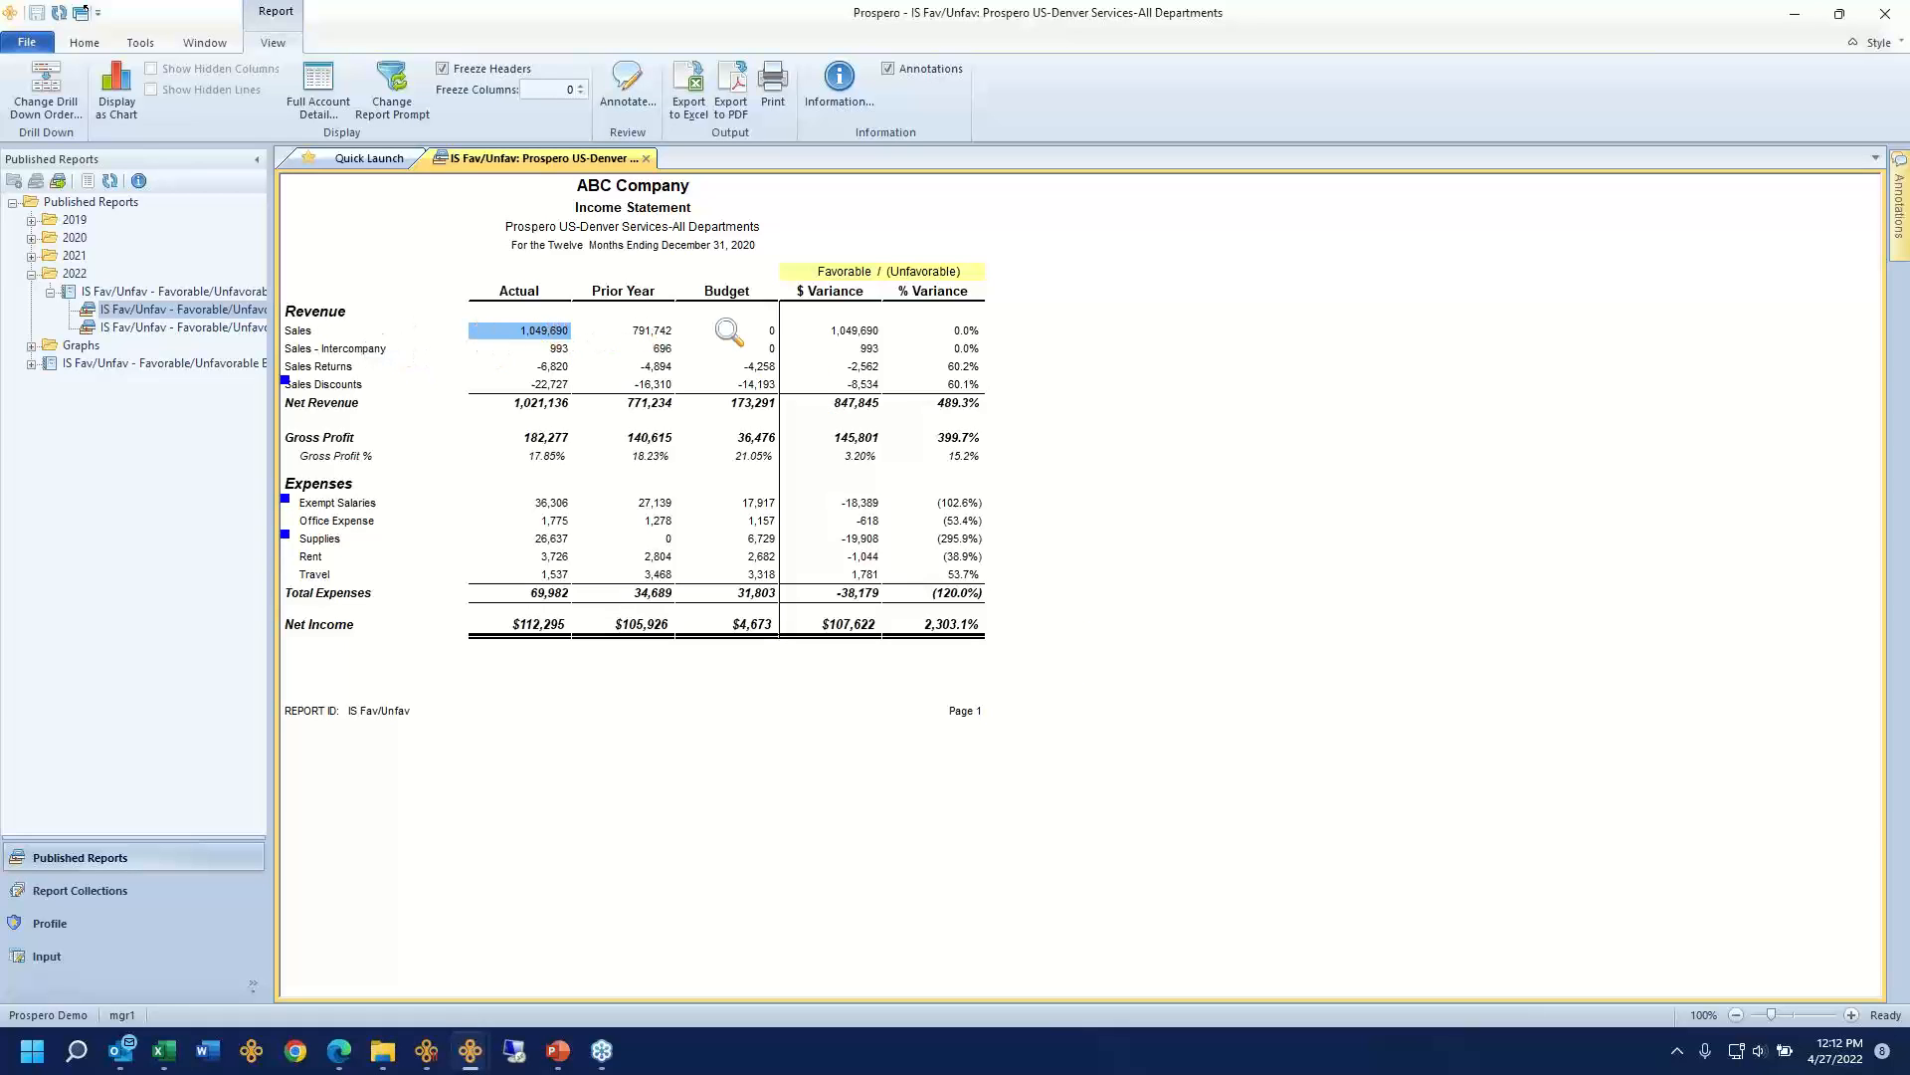
click(668, 331)
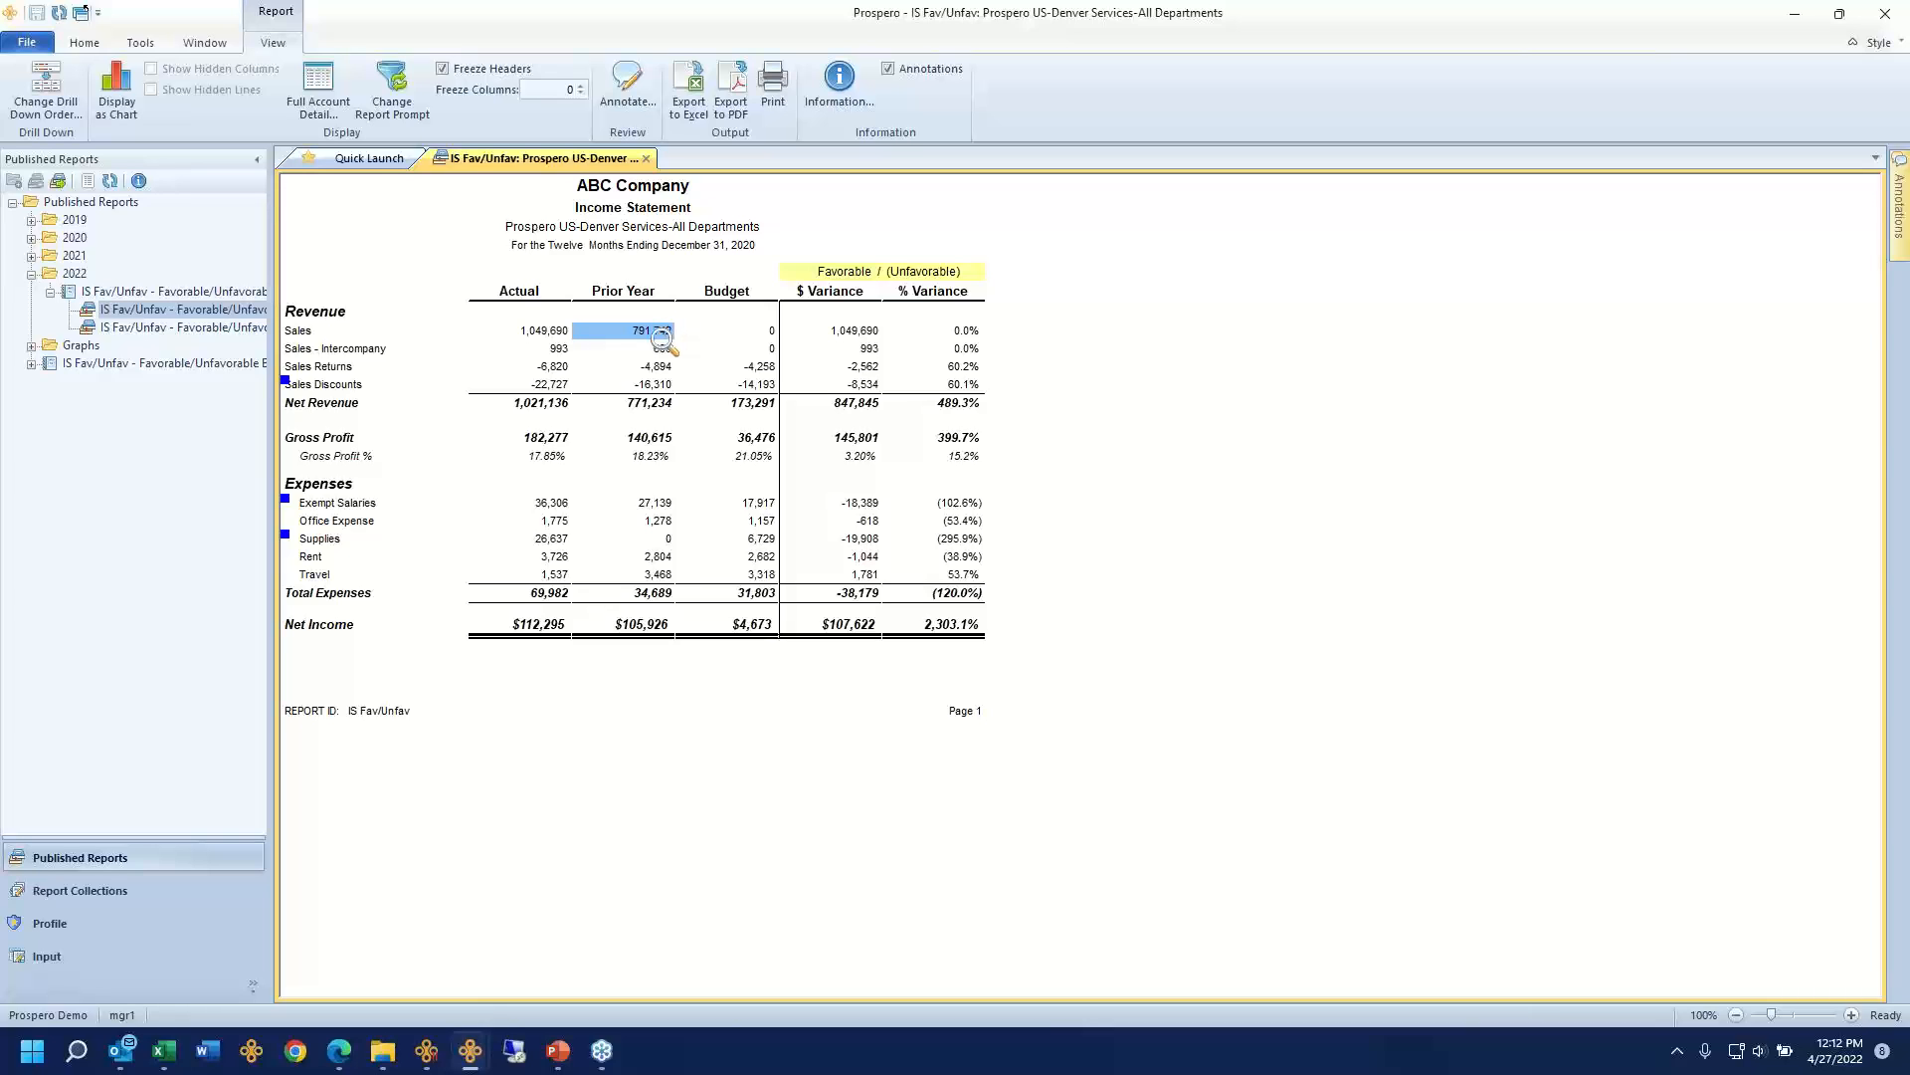
click(557, 331)
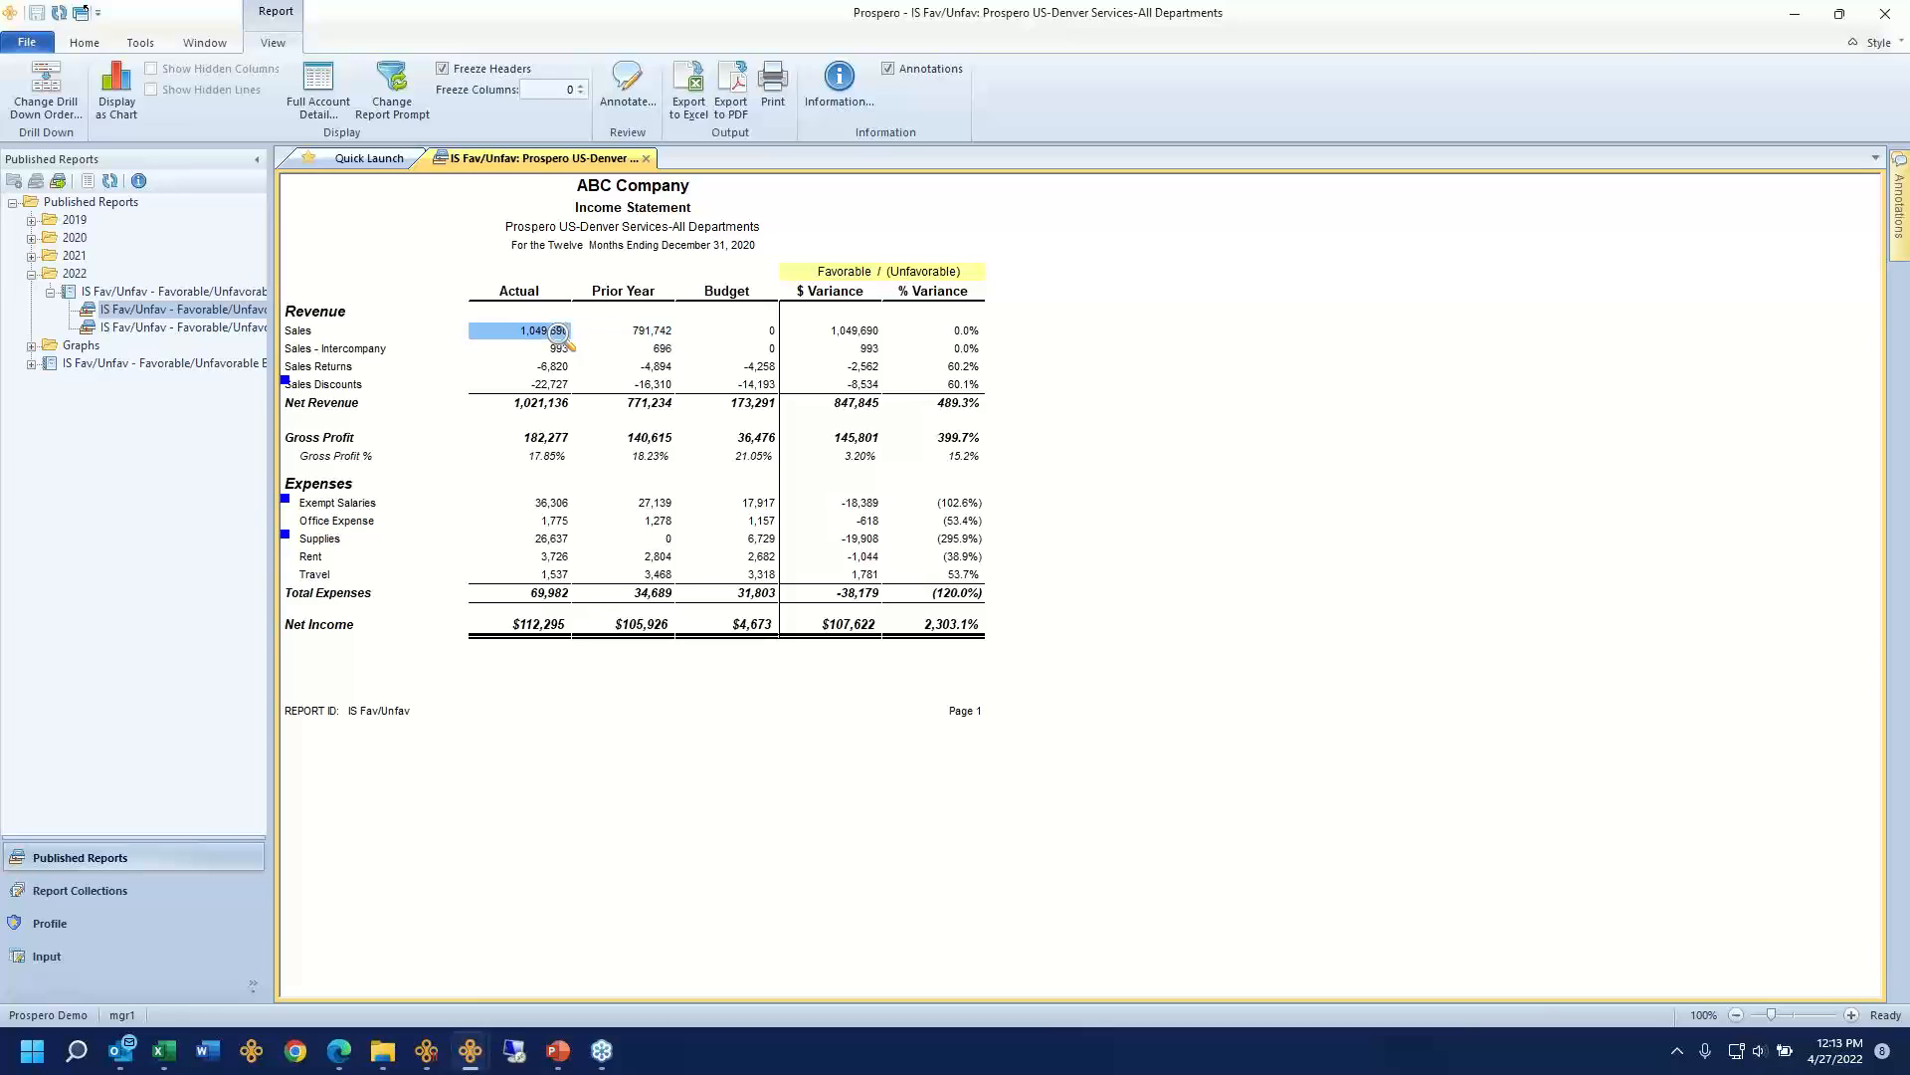
double_click(558, 334)
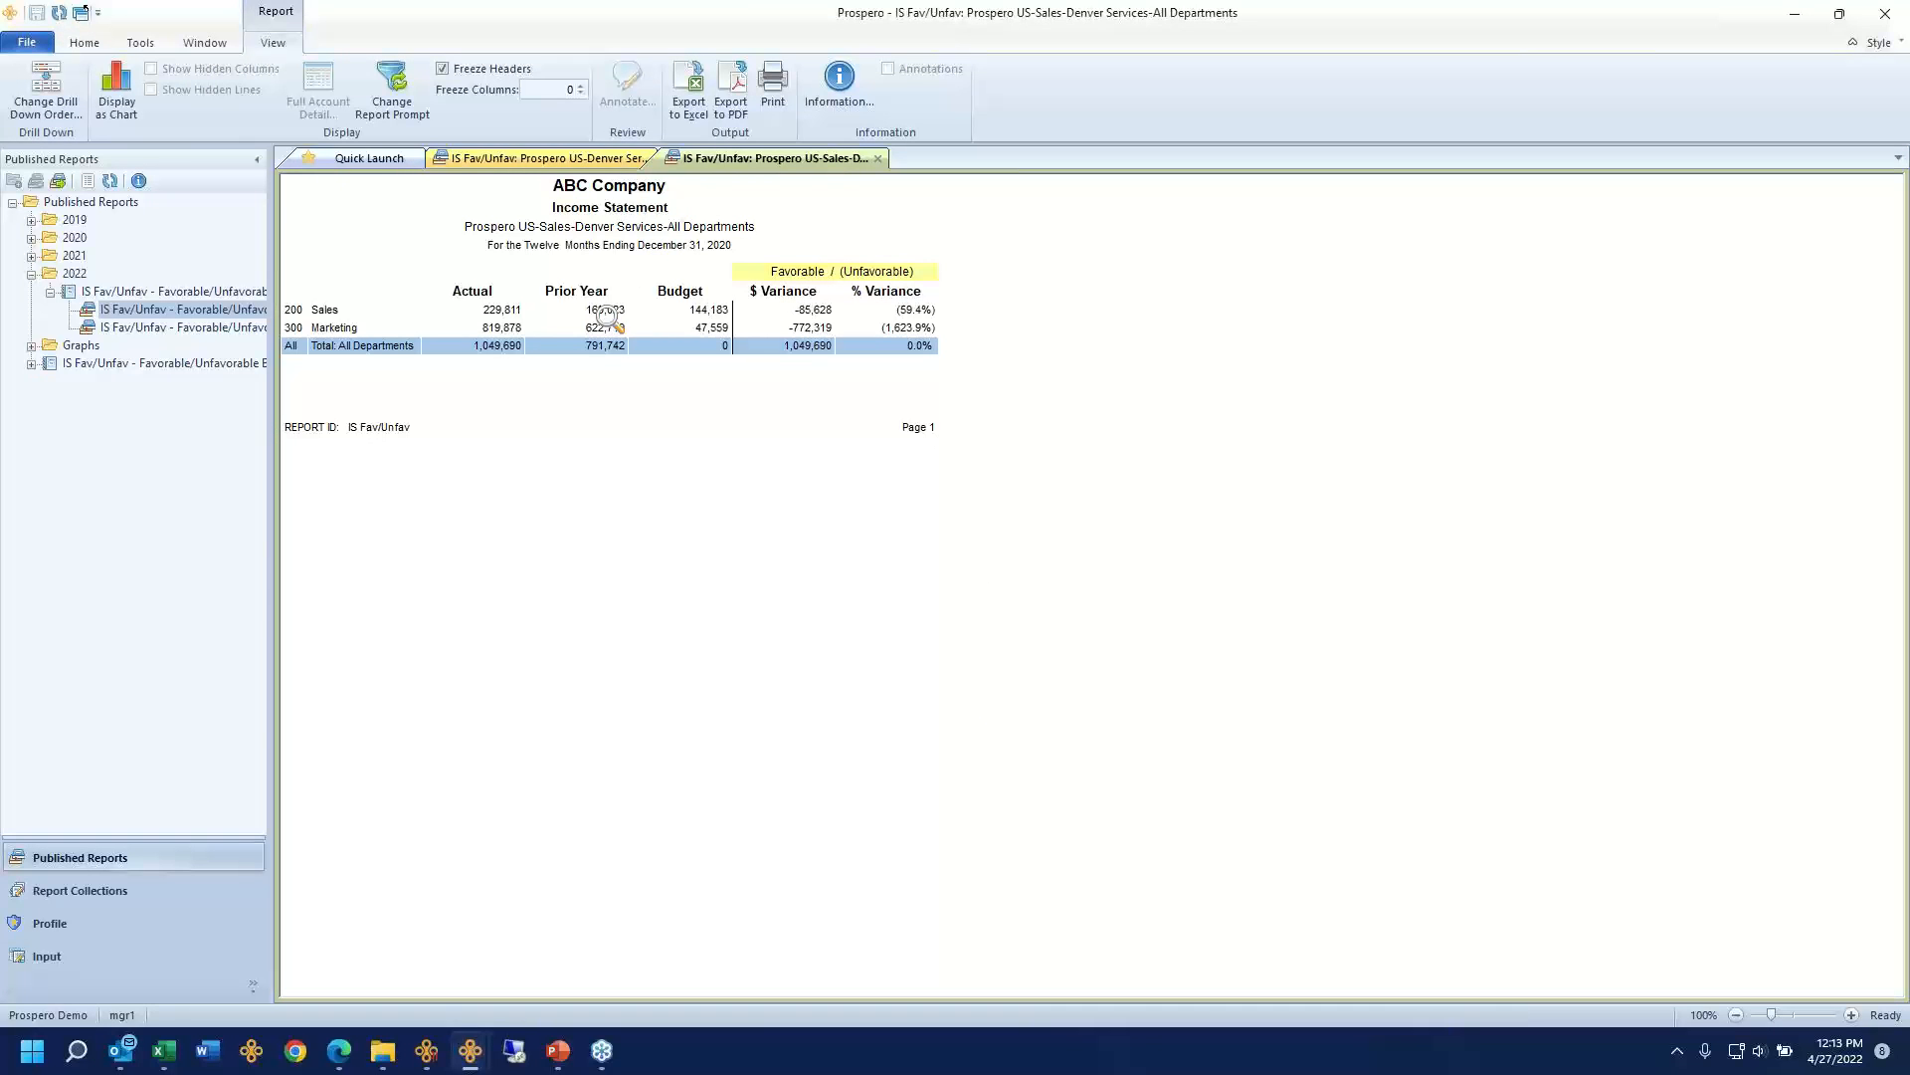
Step: Drill into department 200 Sales, examine its journal entries and the Vendor/Customer and Source ID columns, and close the detail
click(365, 313)
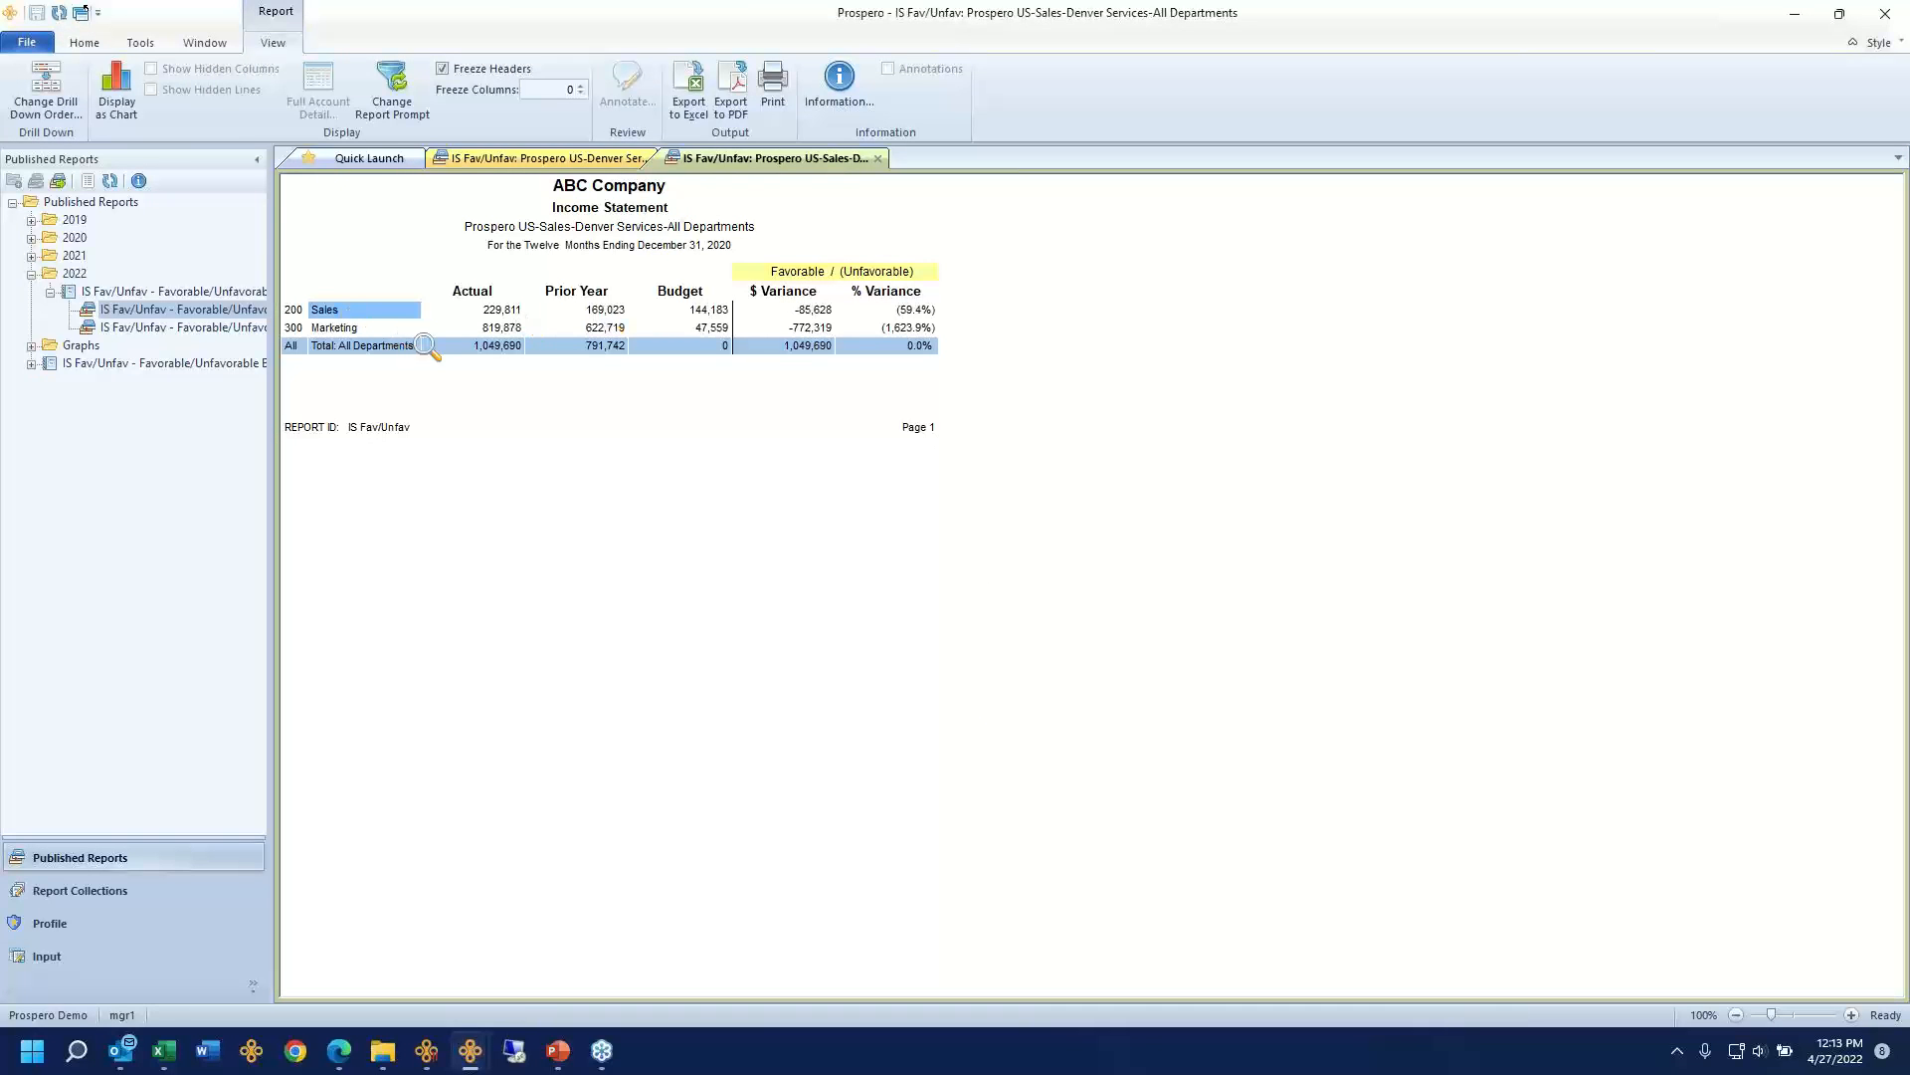
click(370, 328)
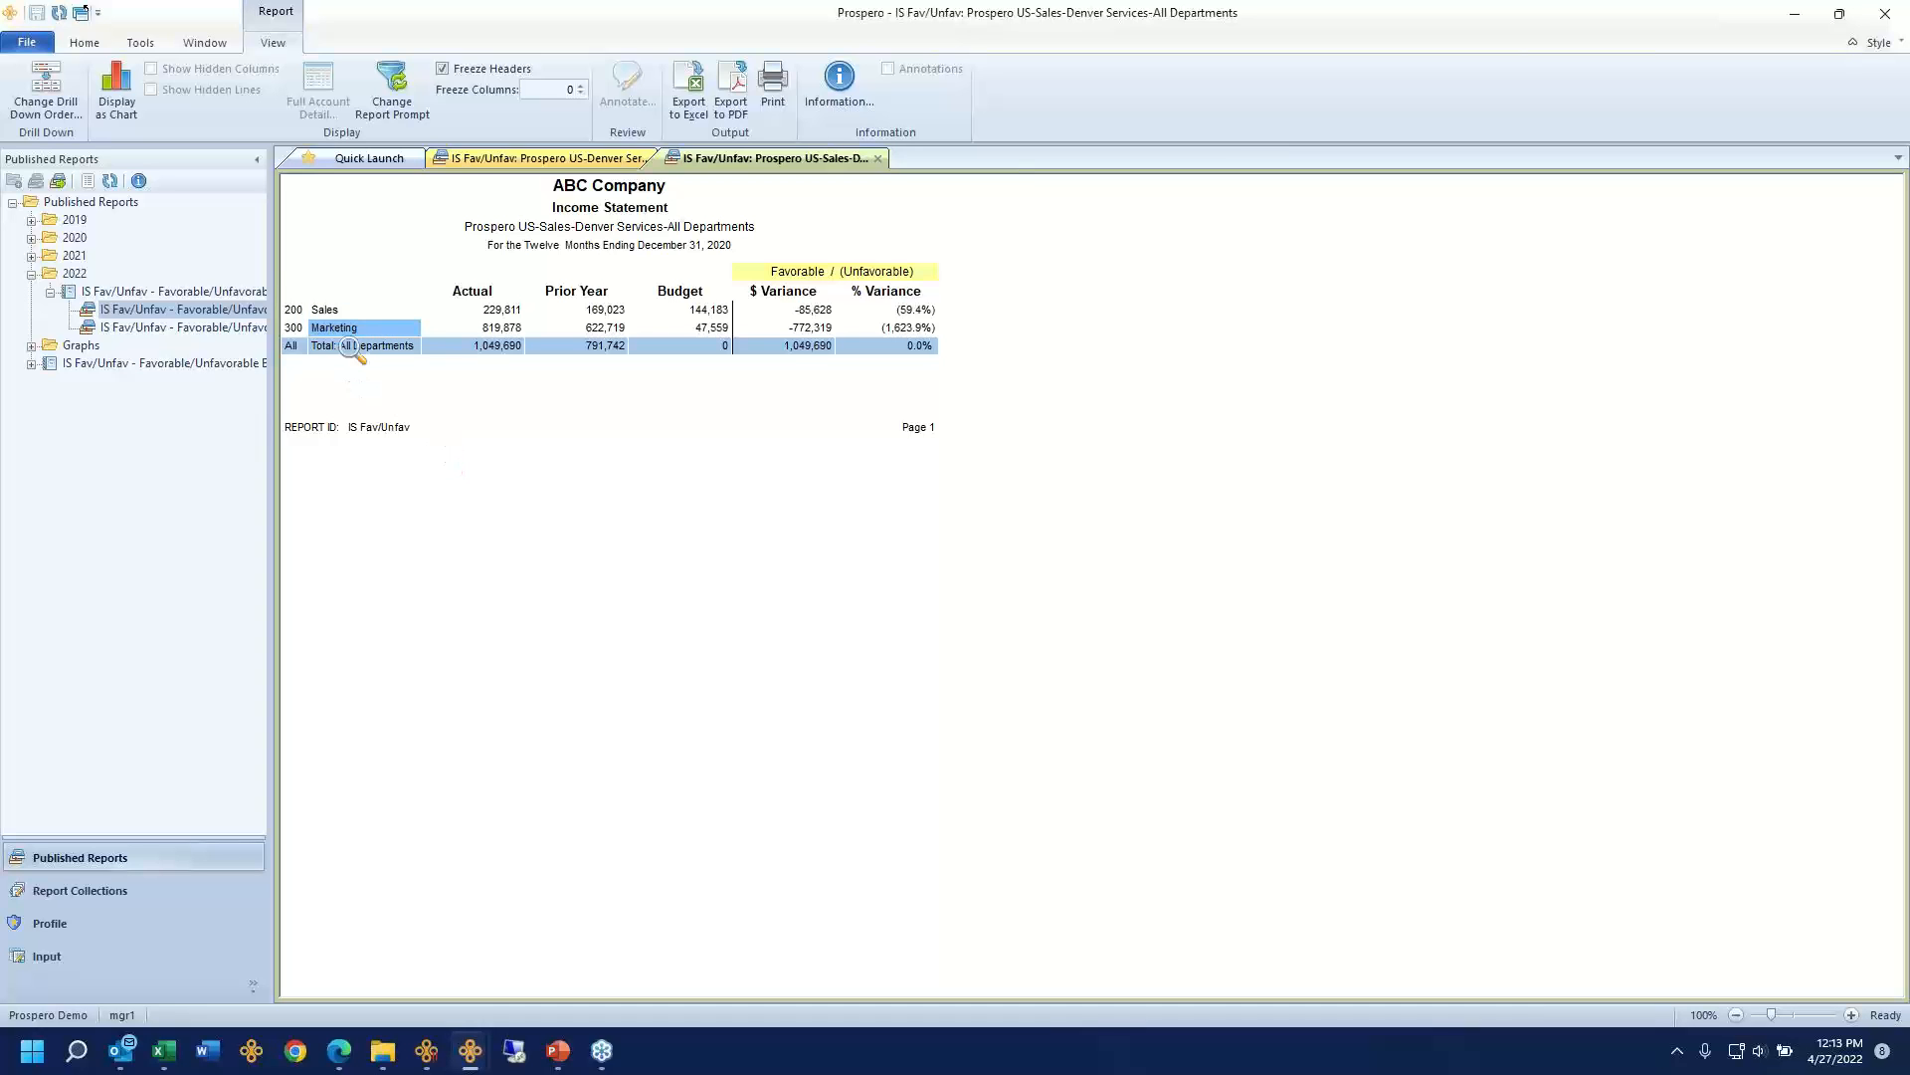
double_click(330, 310)
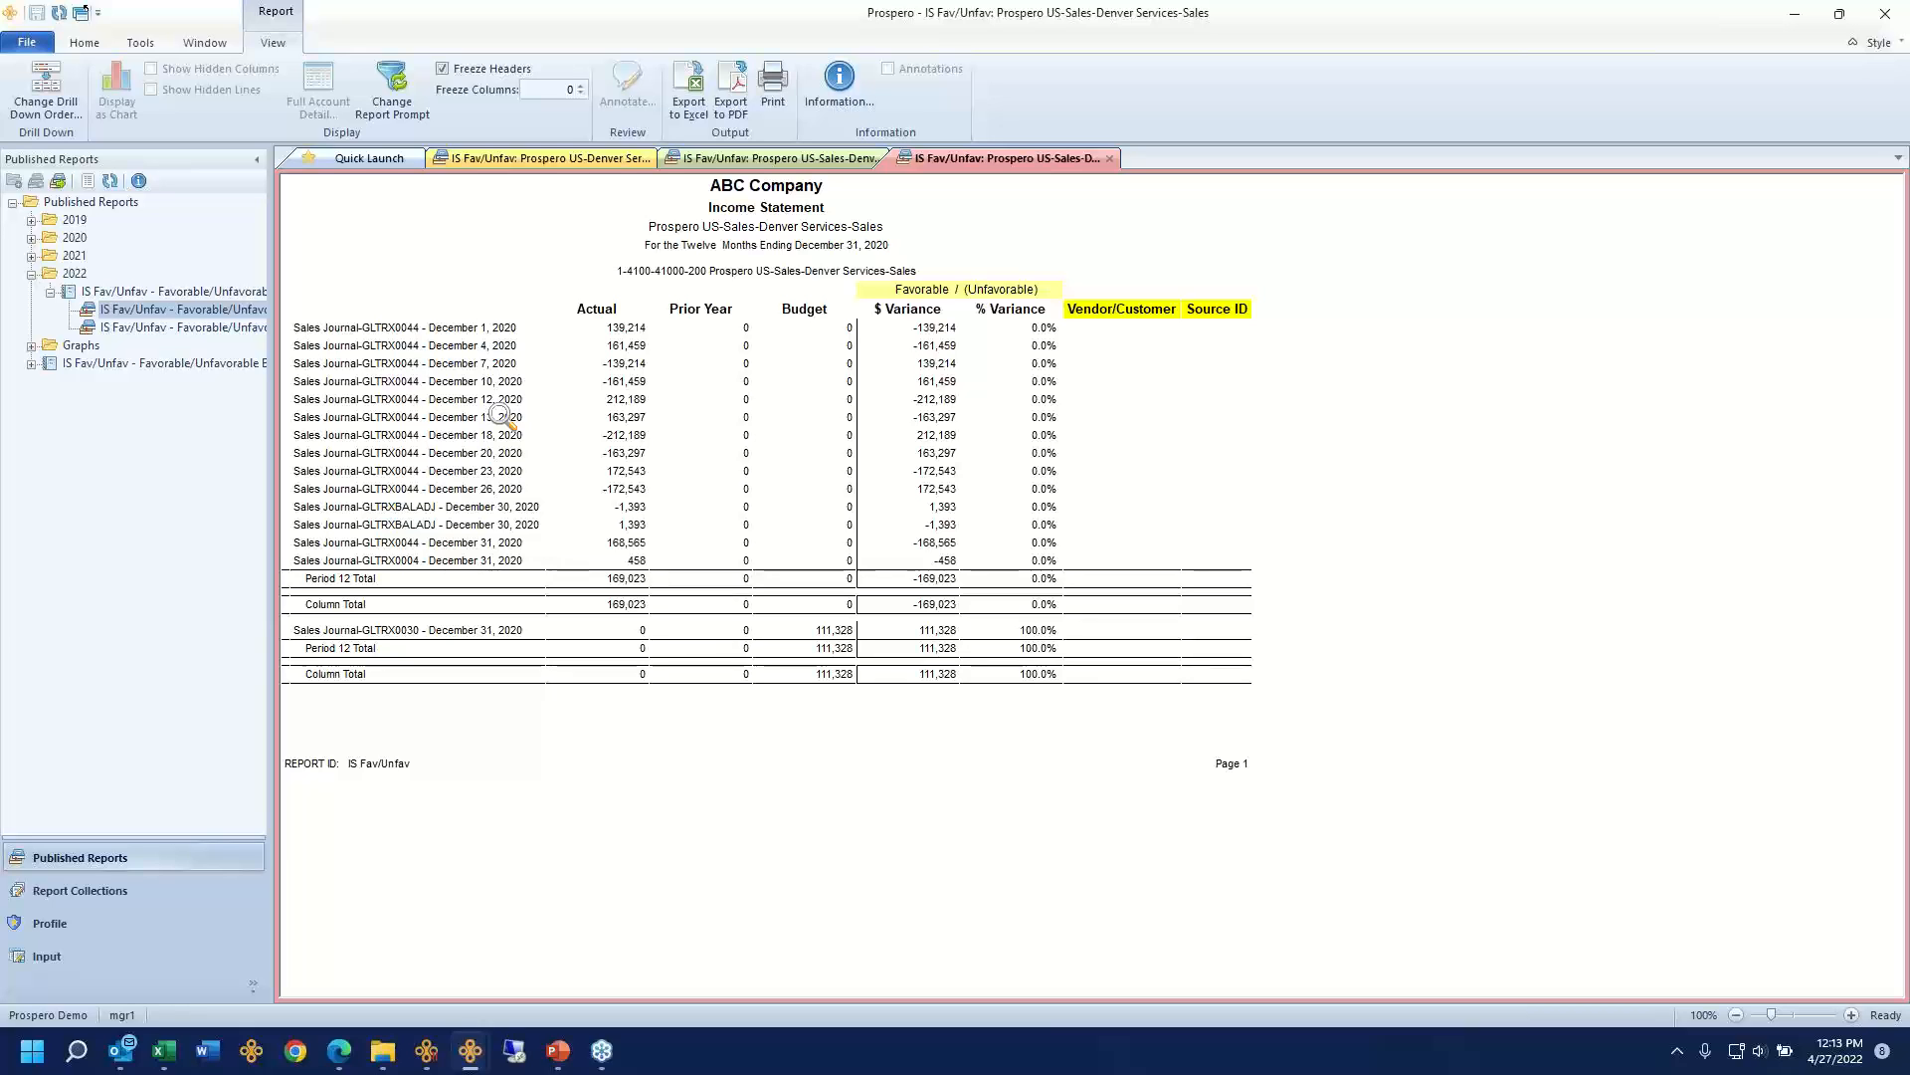
drag(477, 345, 481, 506)
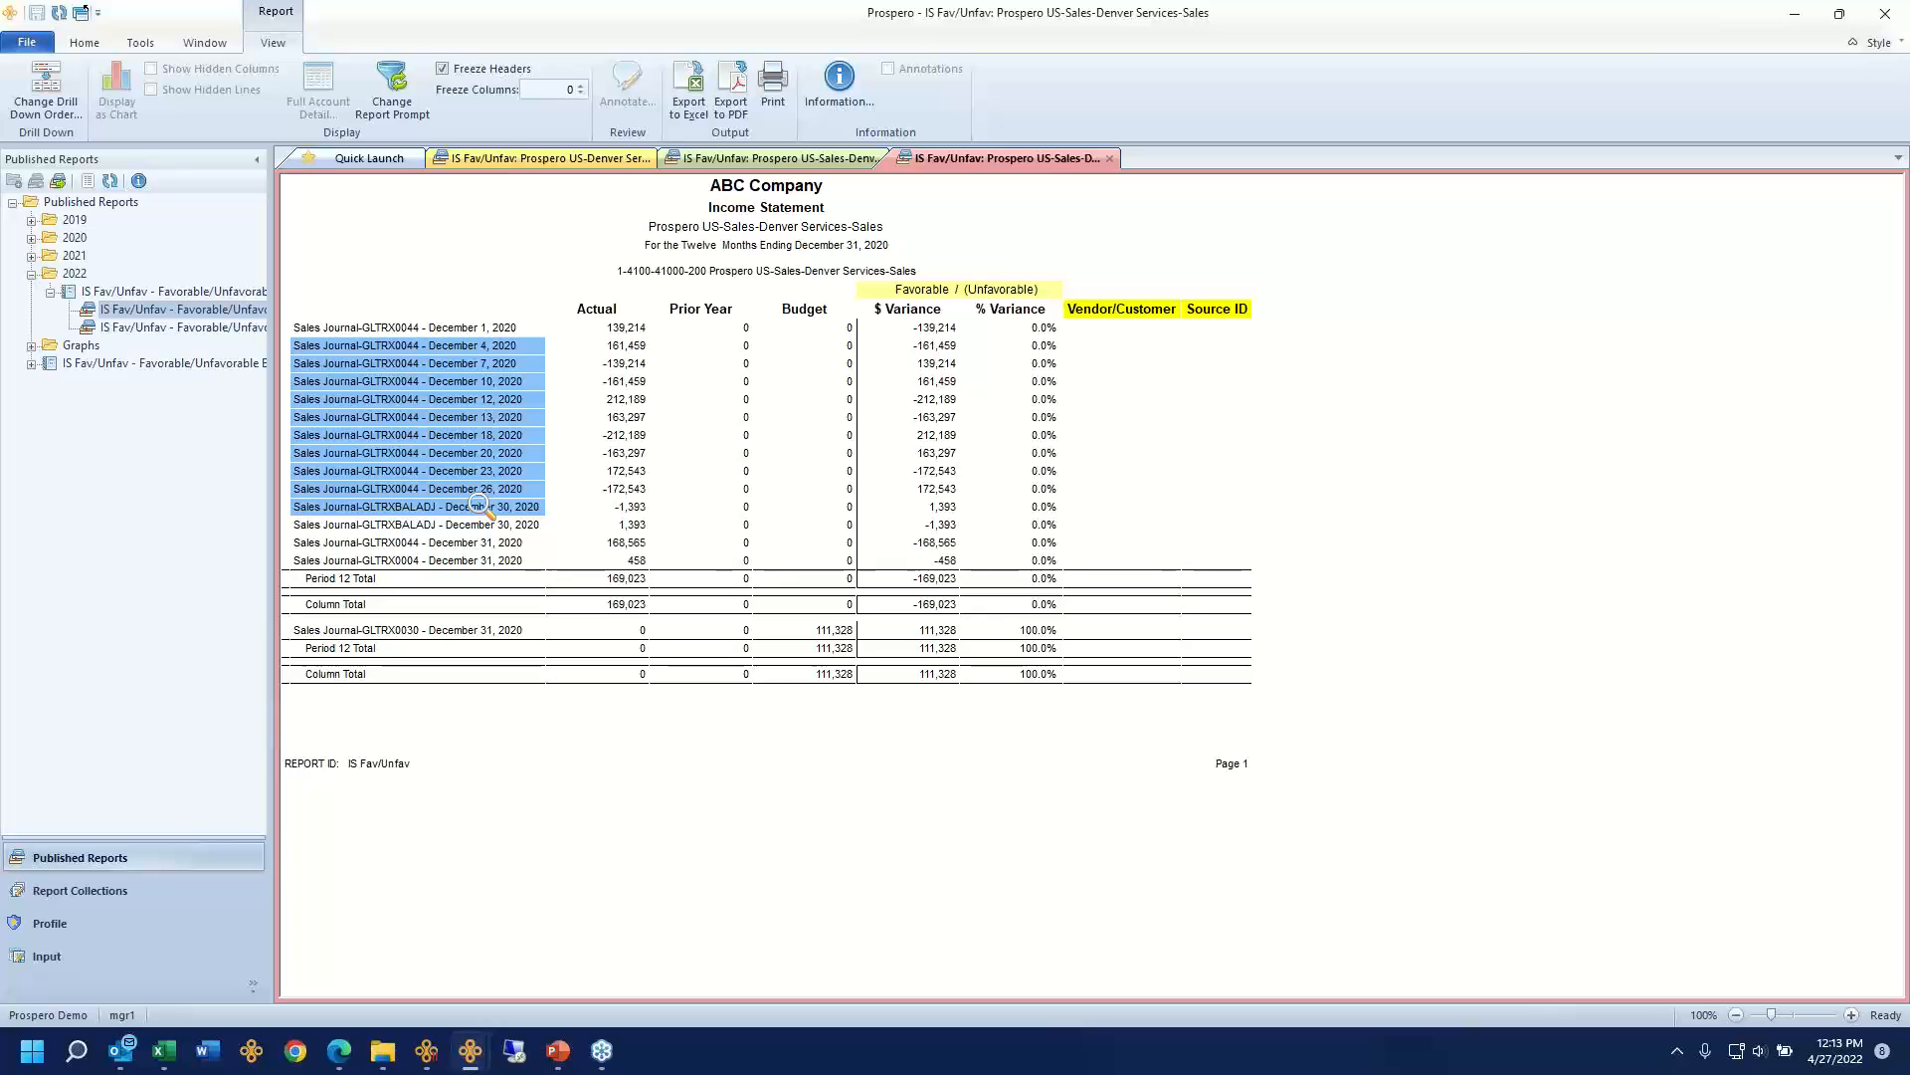
drag(1109, 345, 1226, 541)
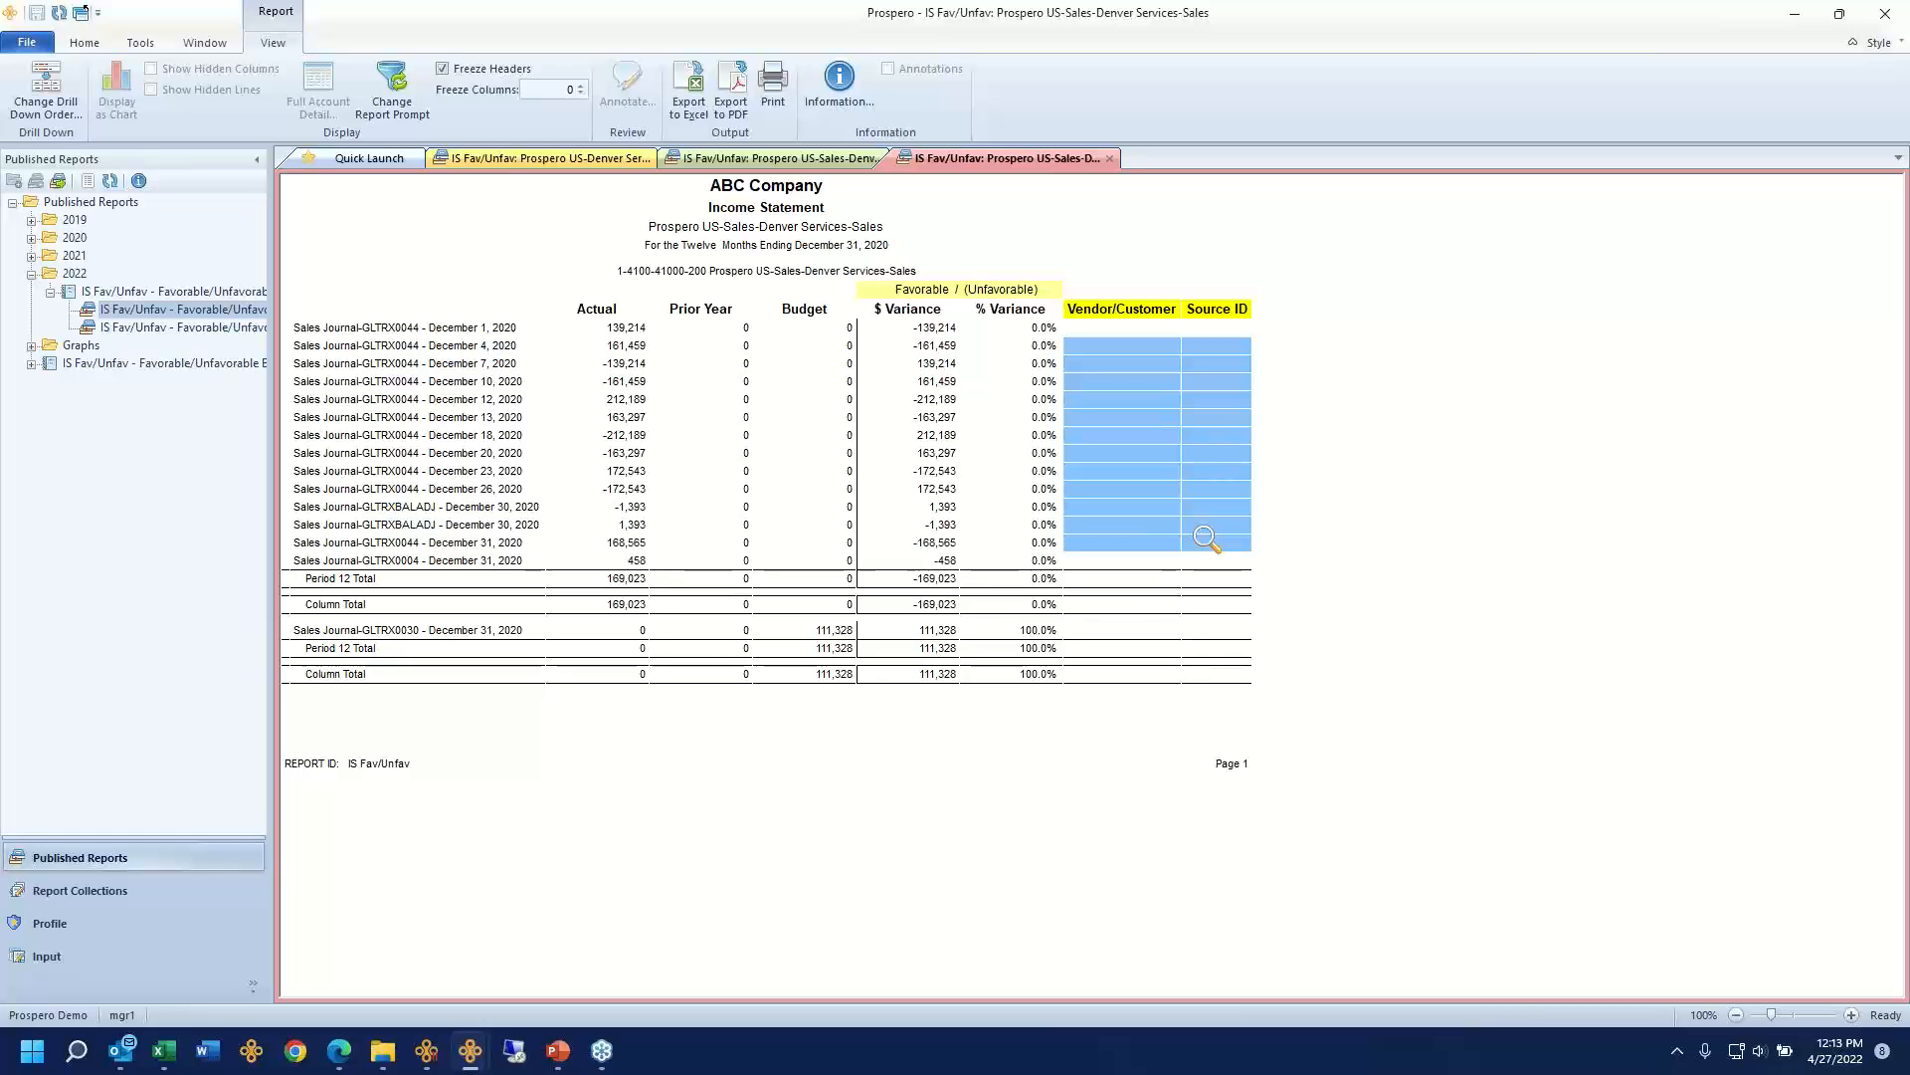
click(1109, 159)
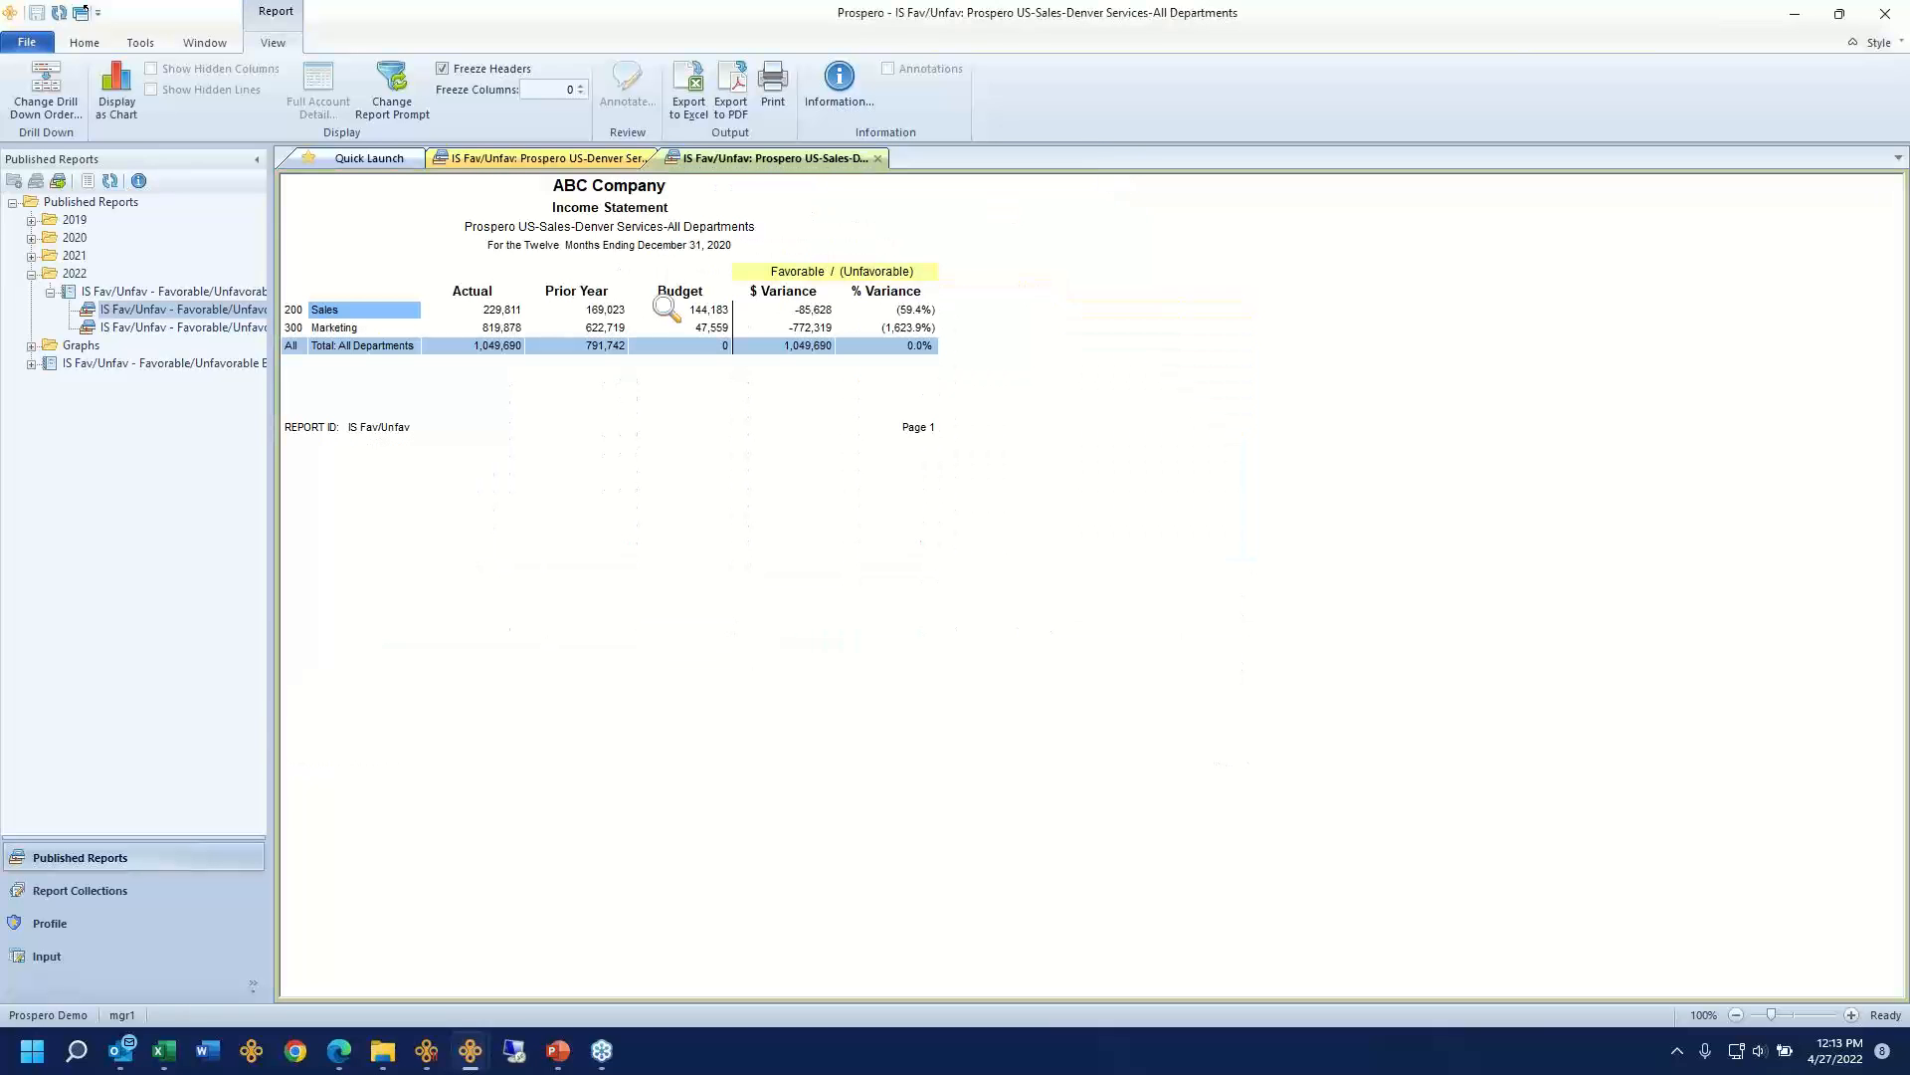
Step: Drill into department 300 Marketing, examine its journal entries, and close both drill-down reports to return to the income statement
double_click(353, 329)
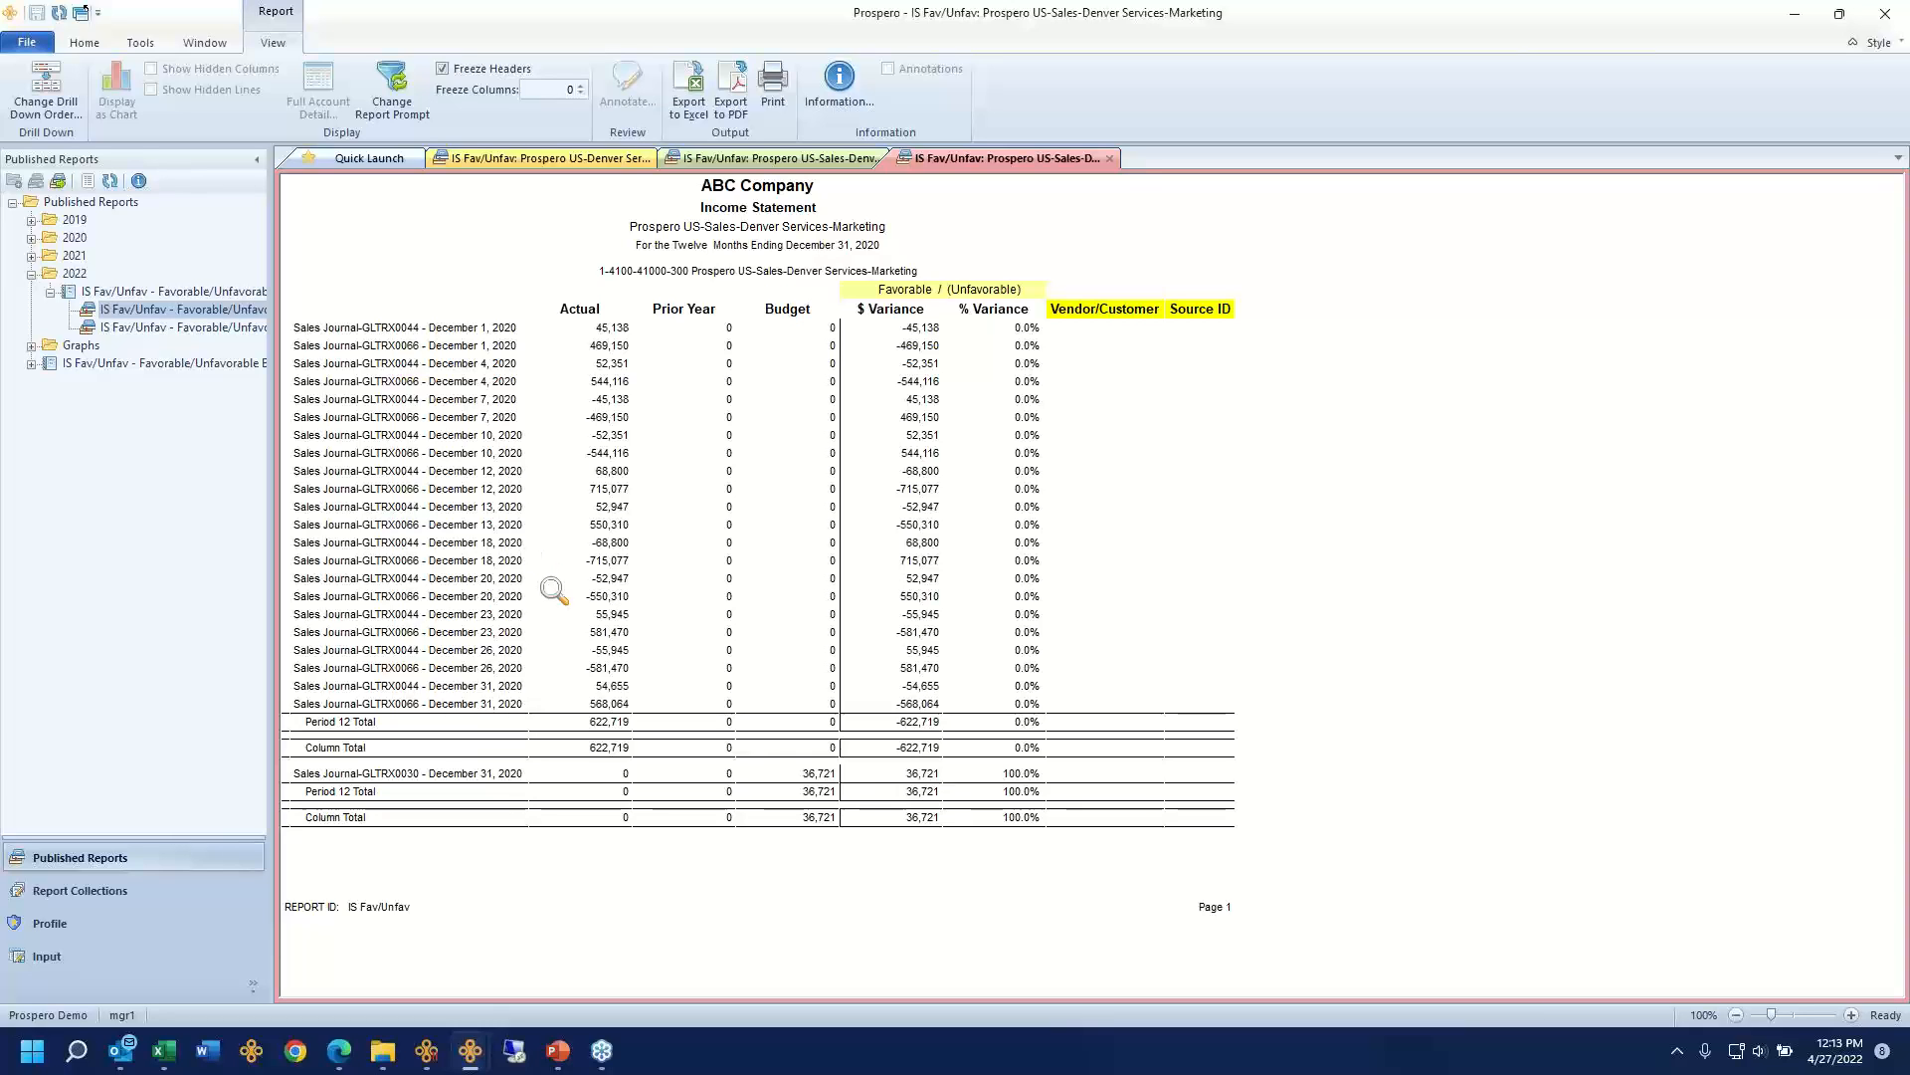
drag(1087, 363, 1013, 655)
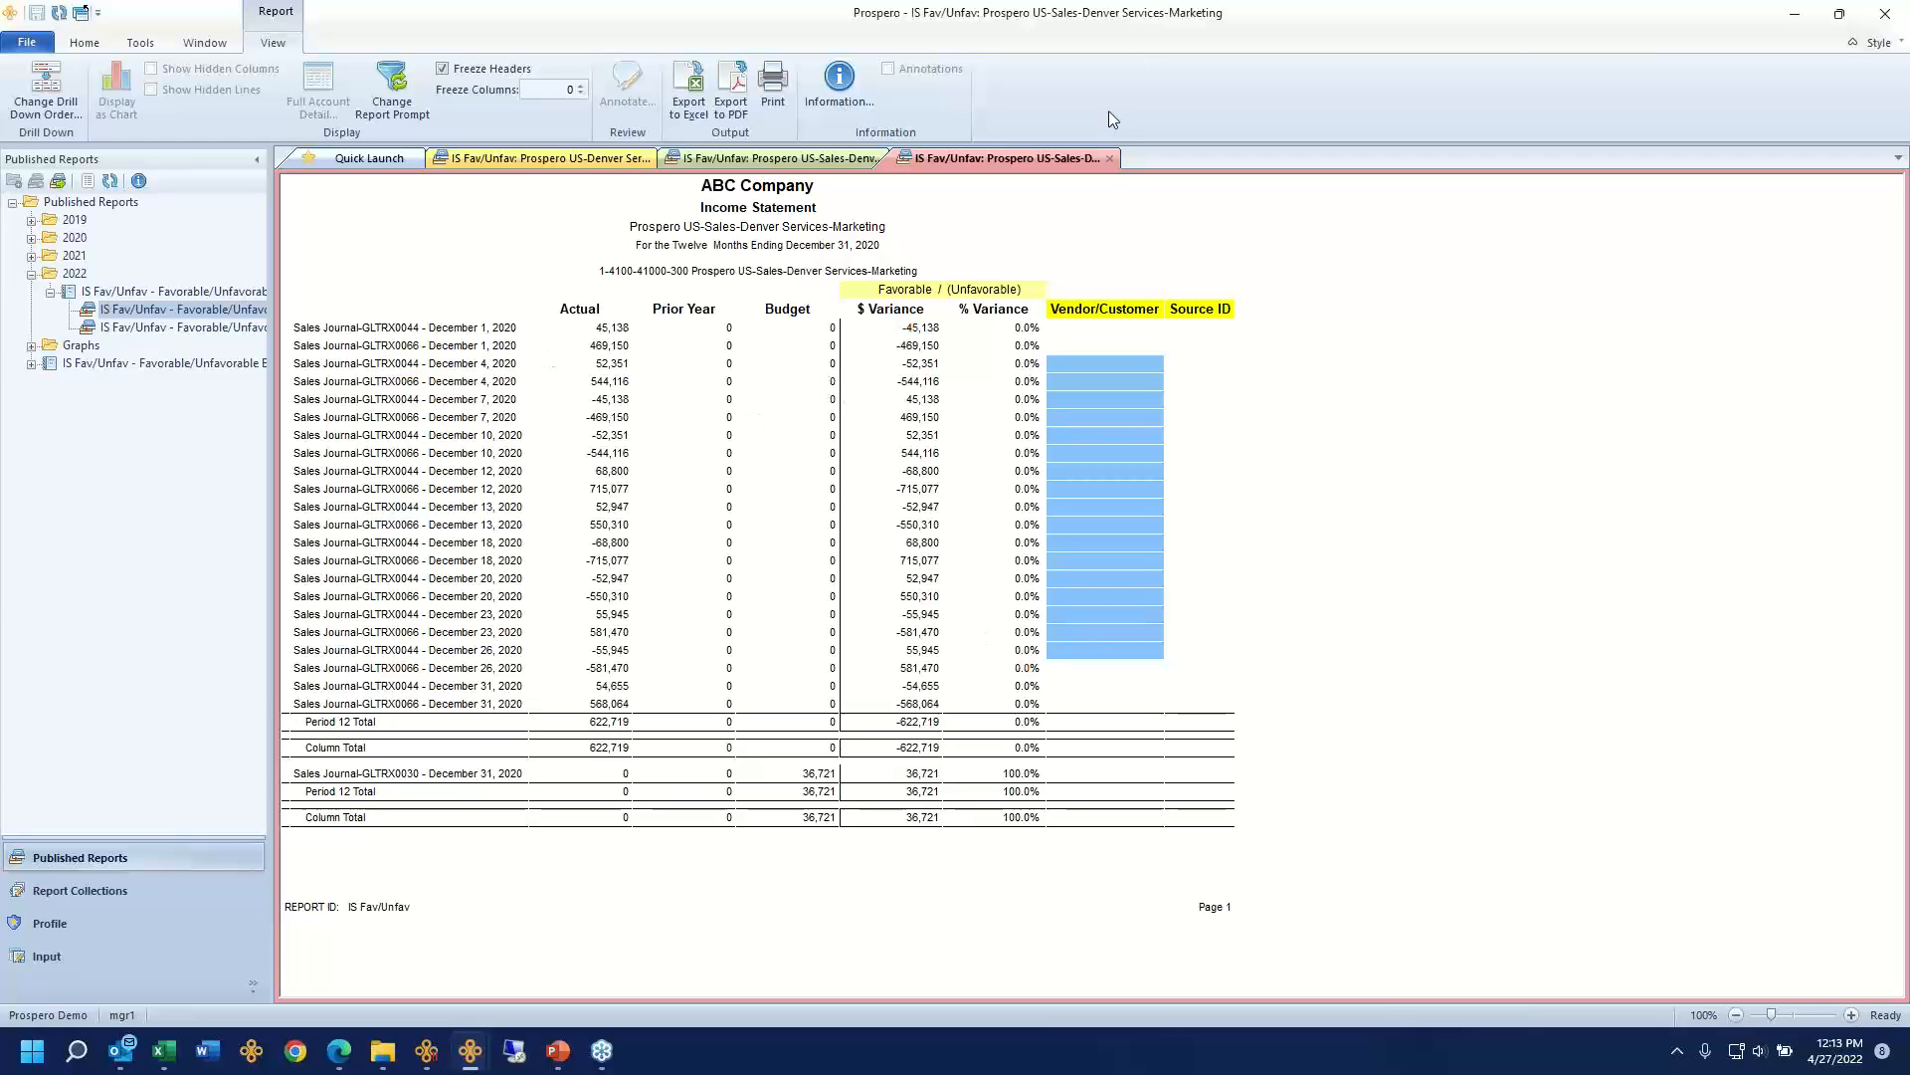
click(1109, 158)
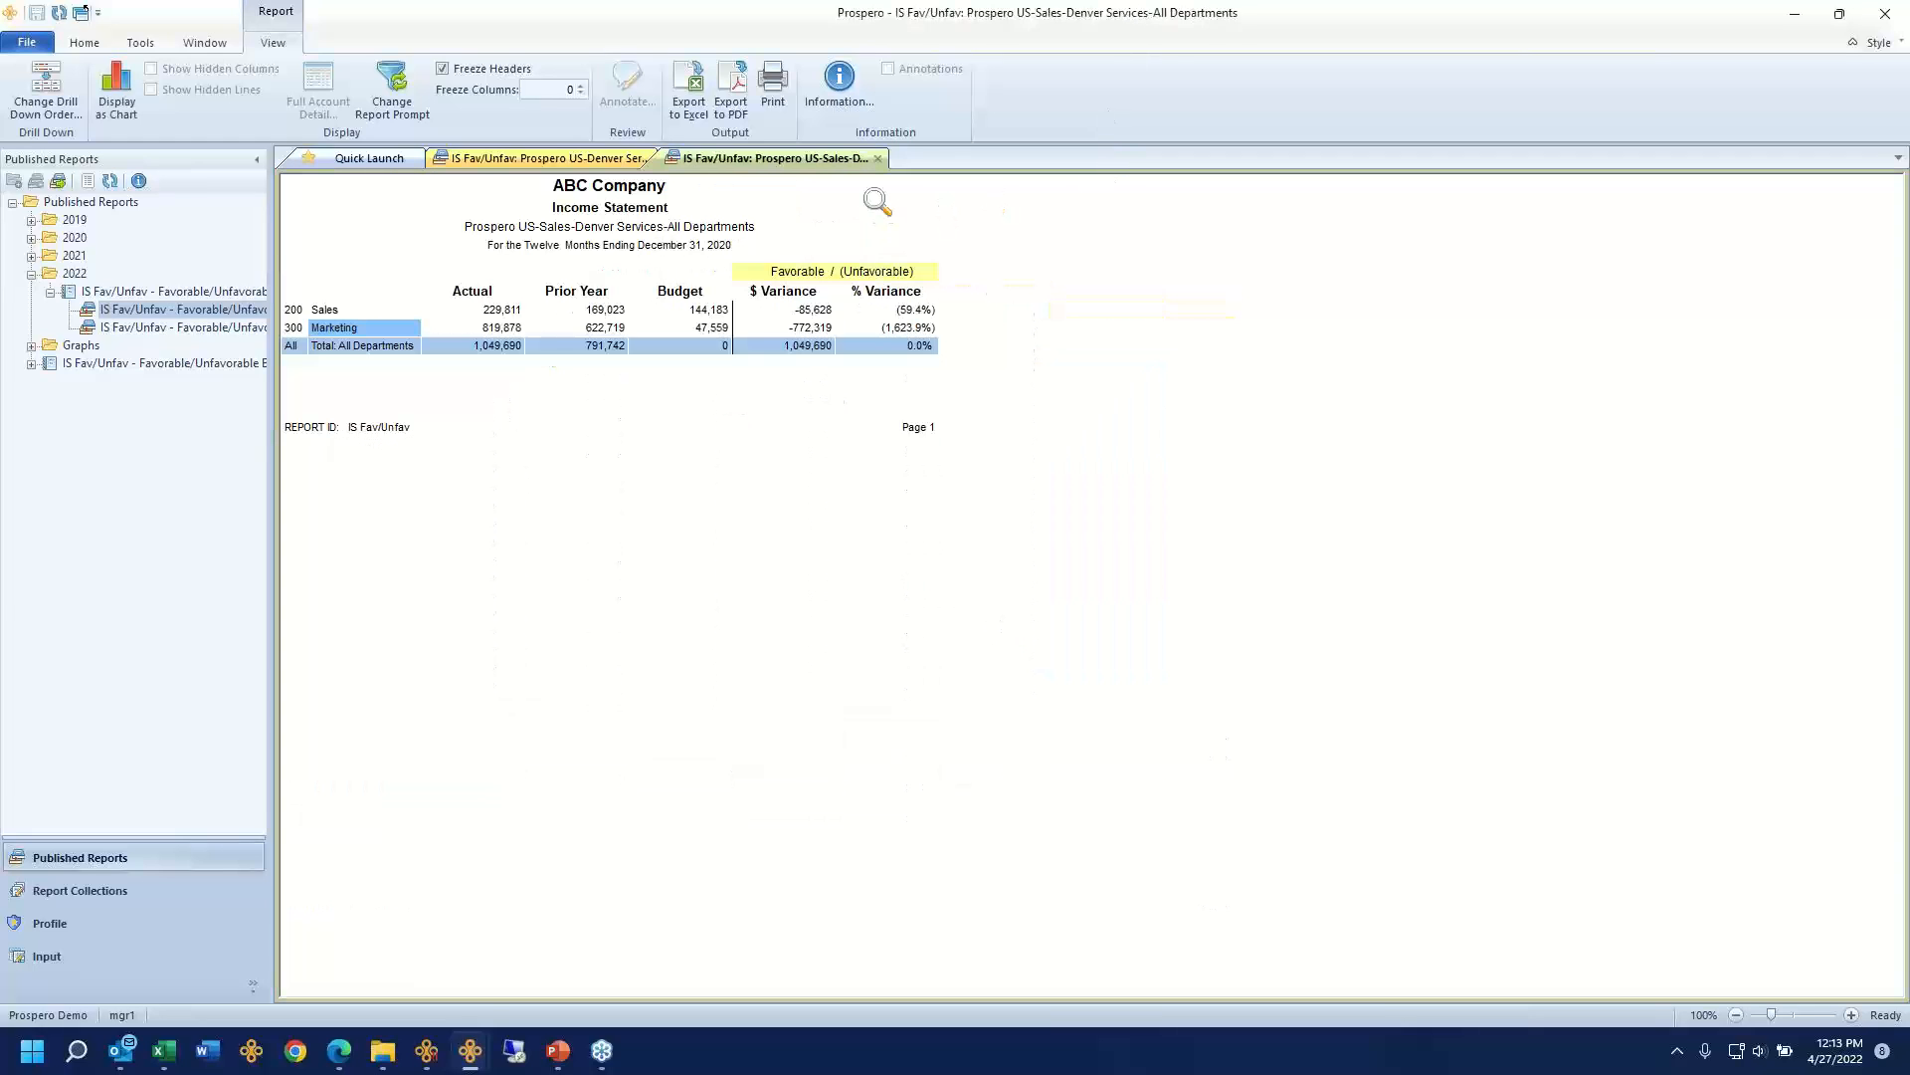
click(878, 159)
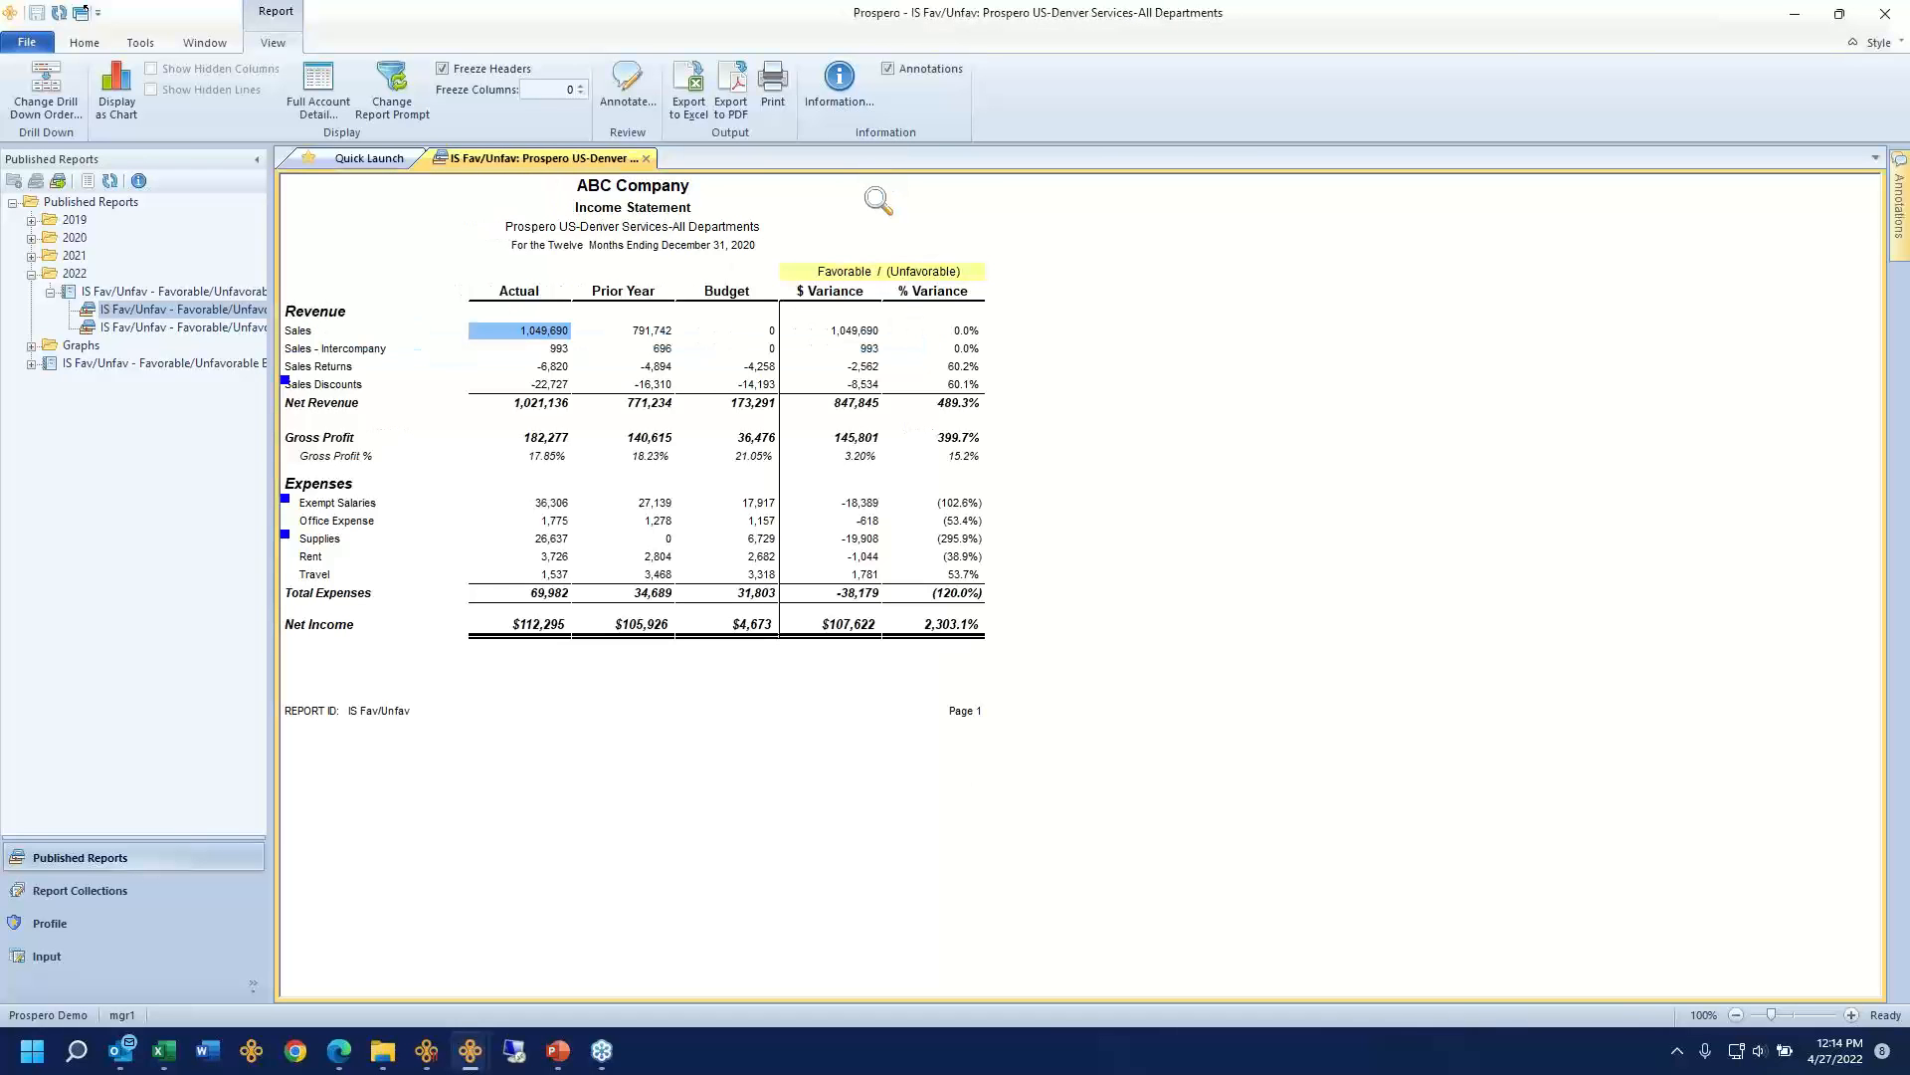
Step: Reopen the income statement's report prompt and set Company to 1 and Location to 41000
click(381, 83)
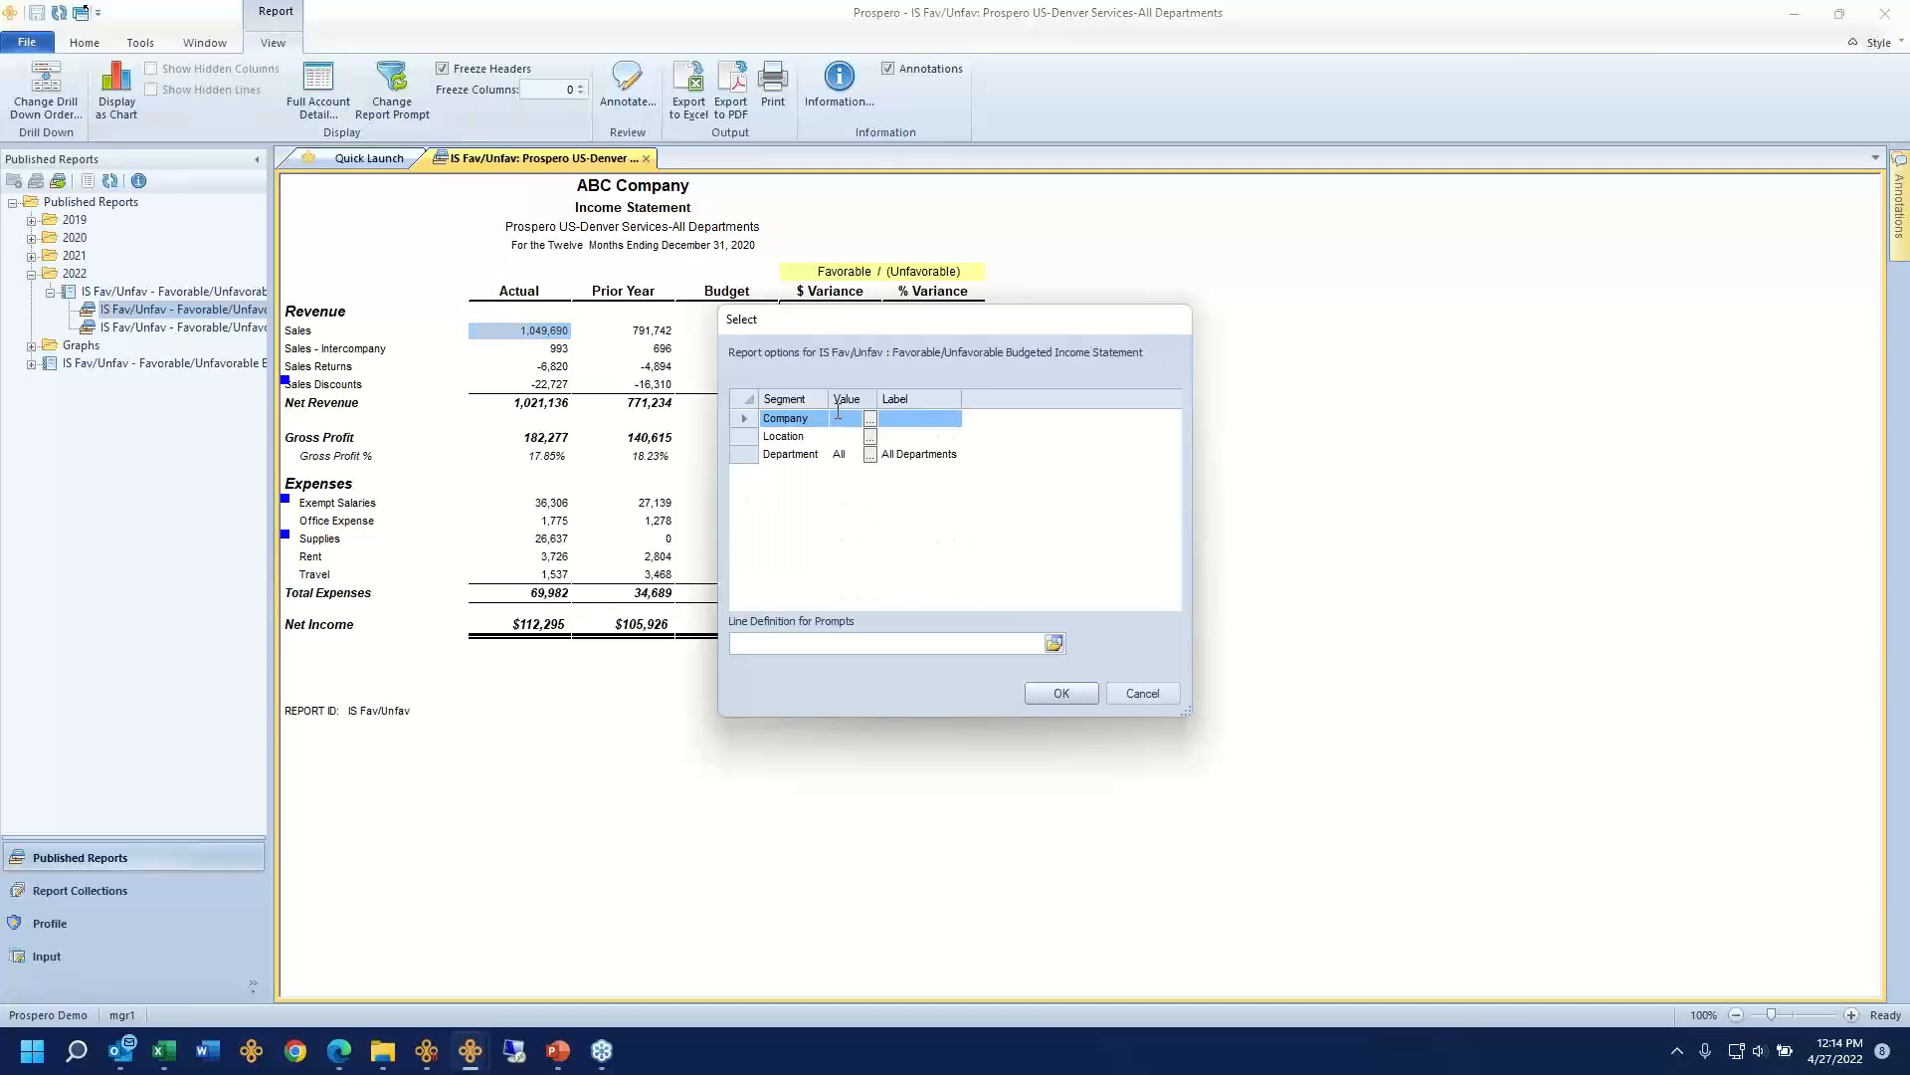
text(1)
click(847, 437)
text(4100)
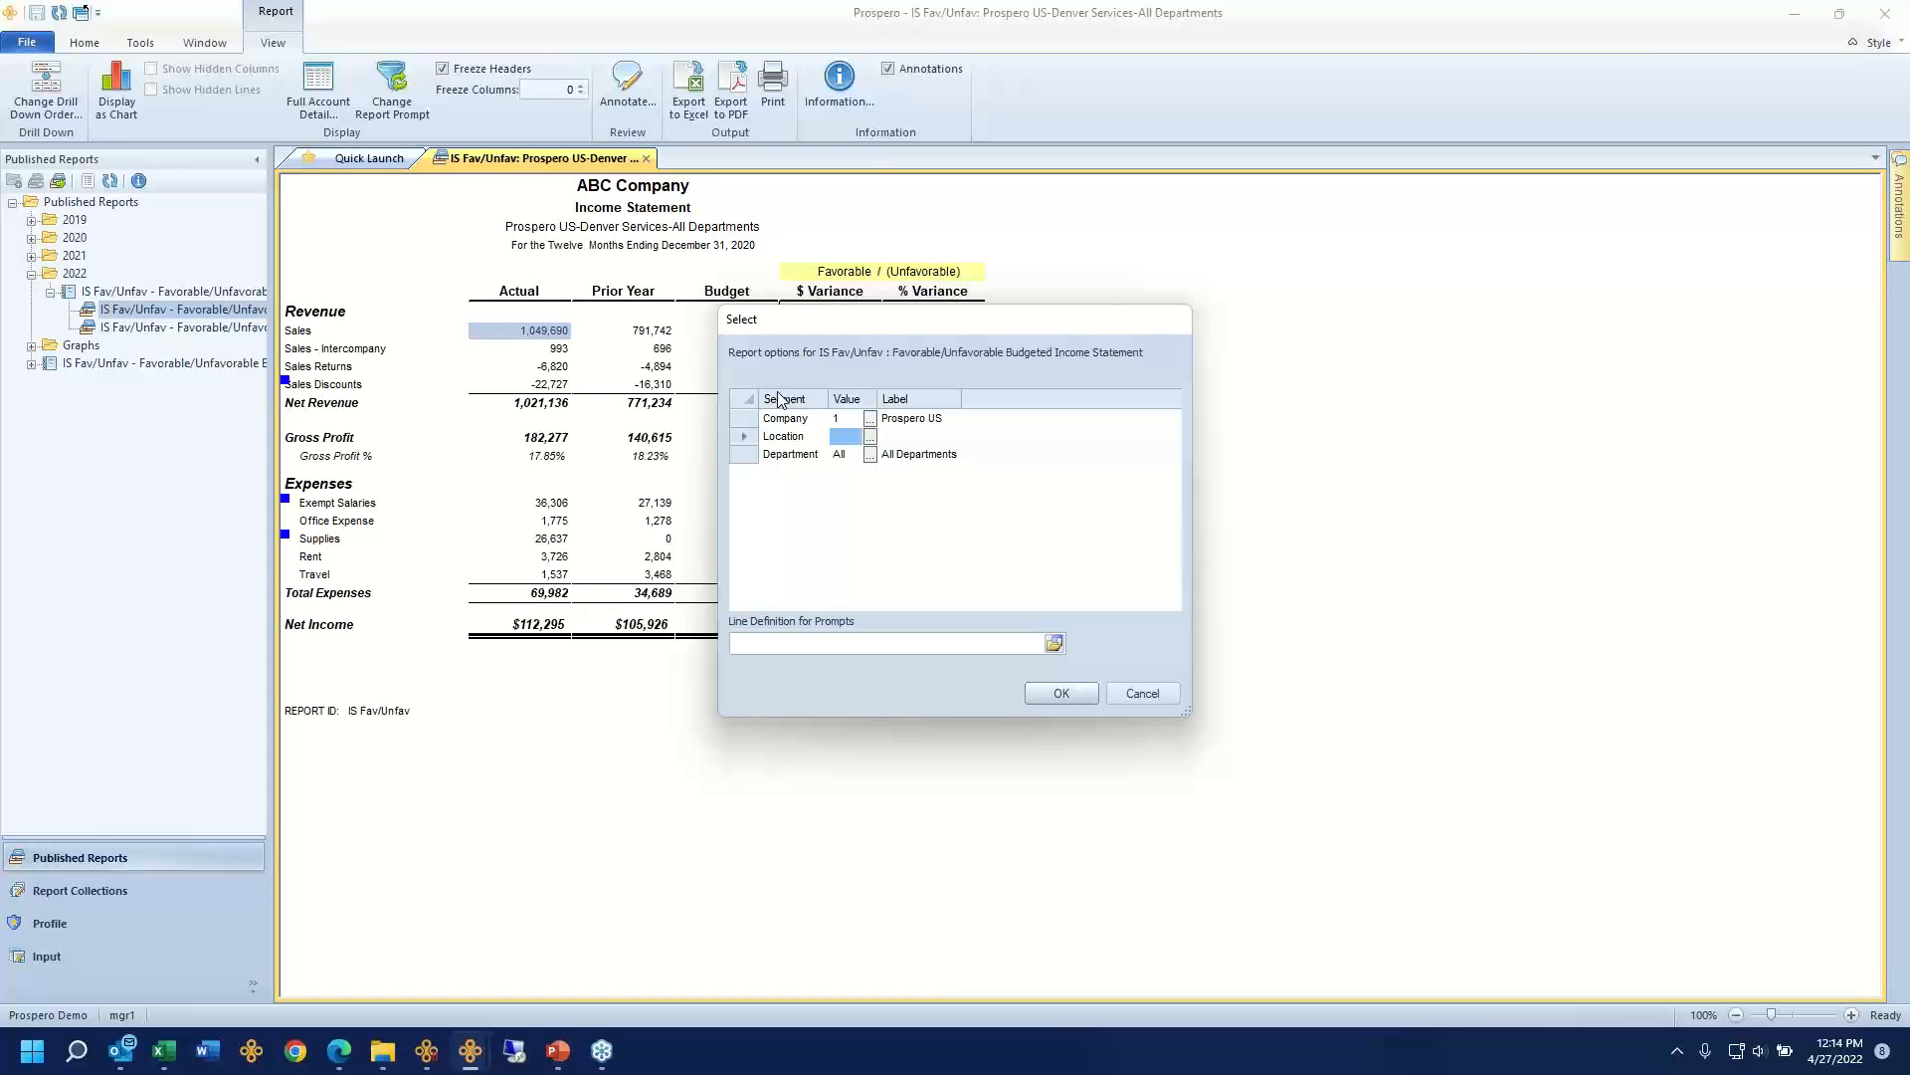
key(Tab)
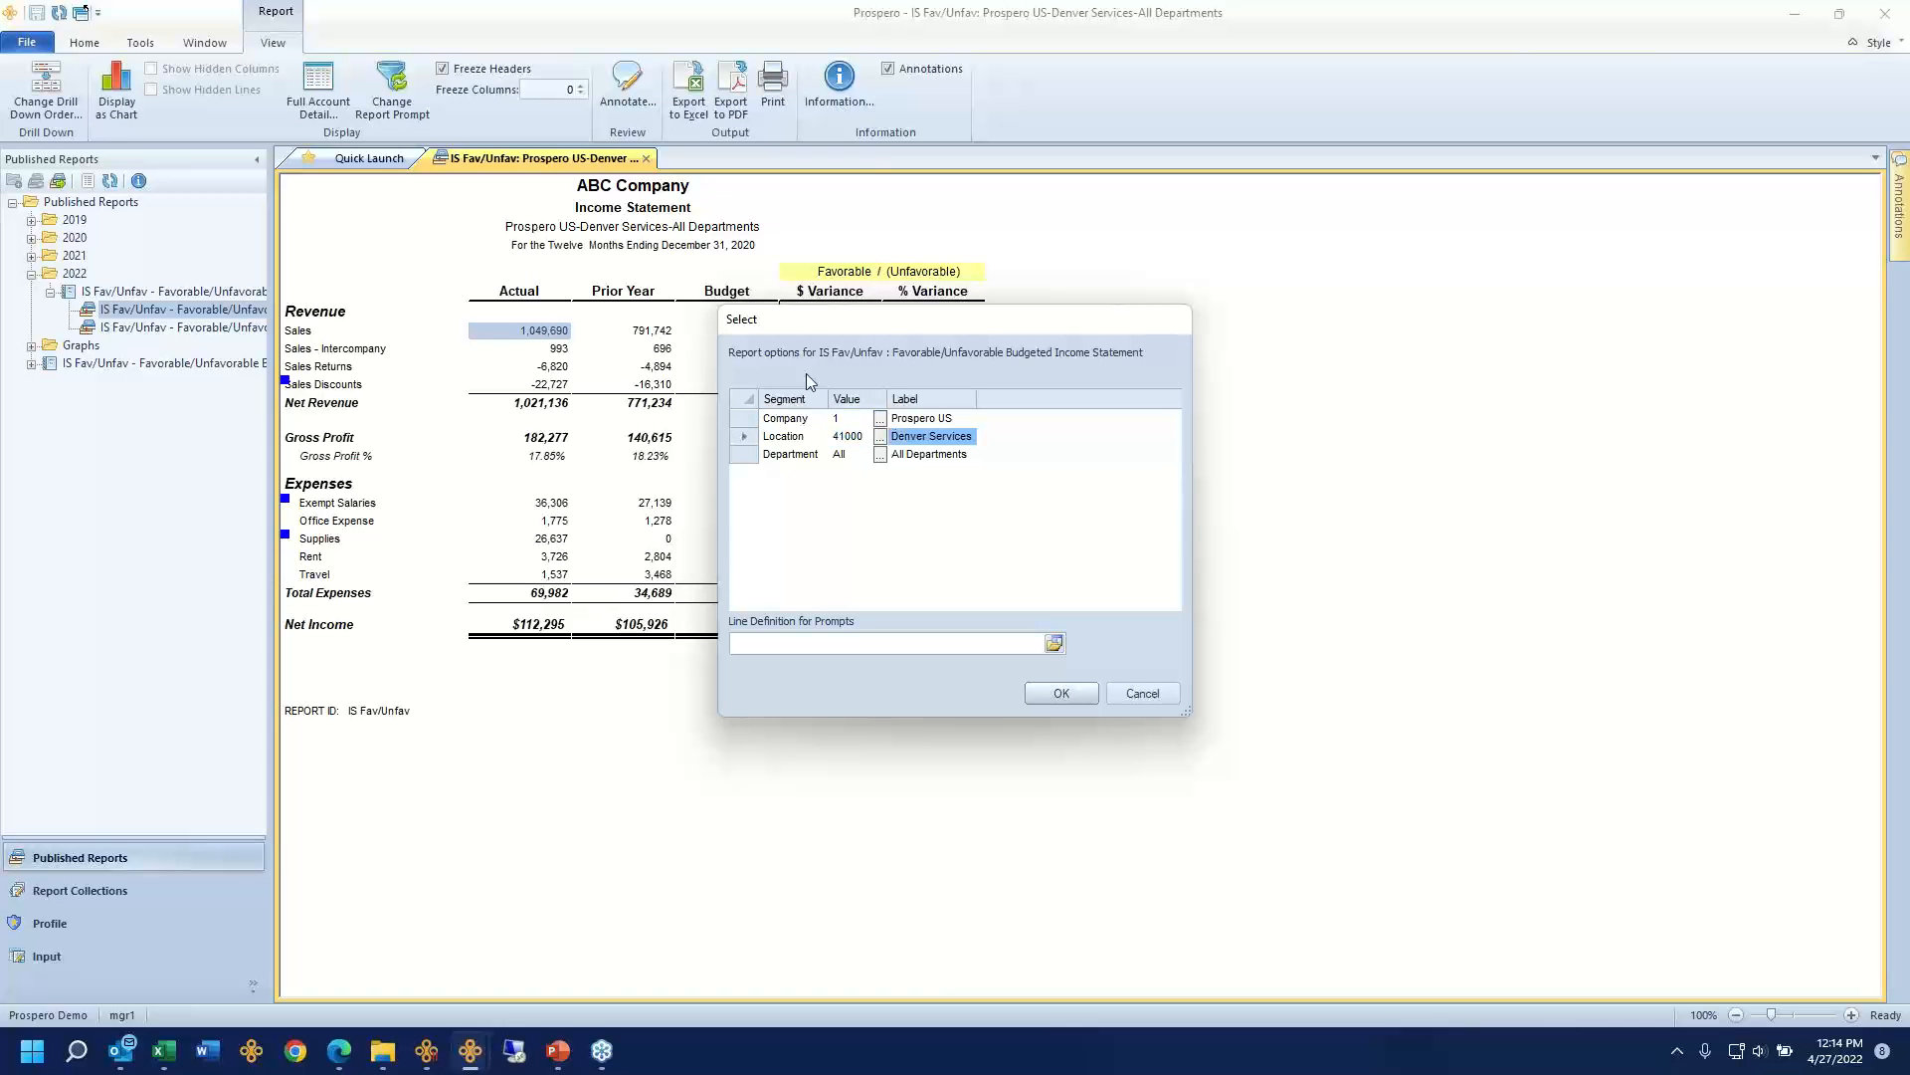
Step: Choose 300 - Marketing under All Departments in the selection tree as the report's Department
click(857, 448)
click(879, 454)
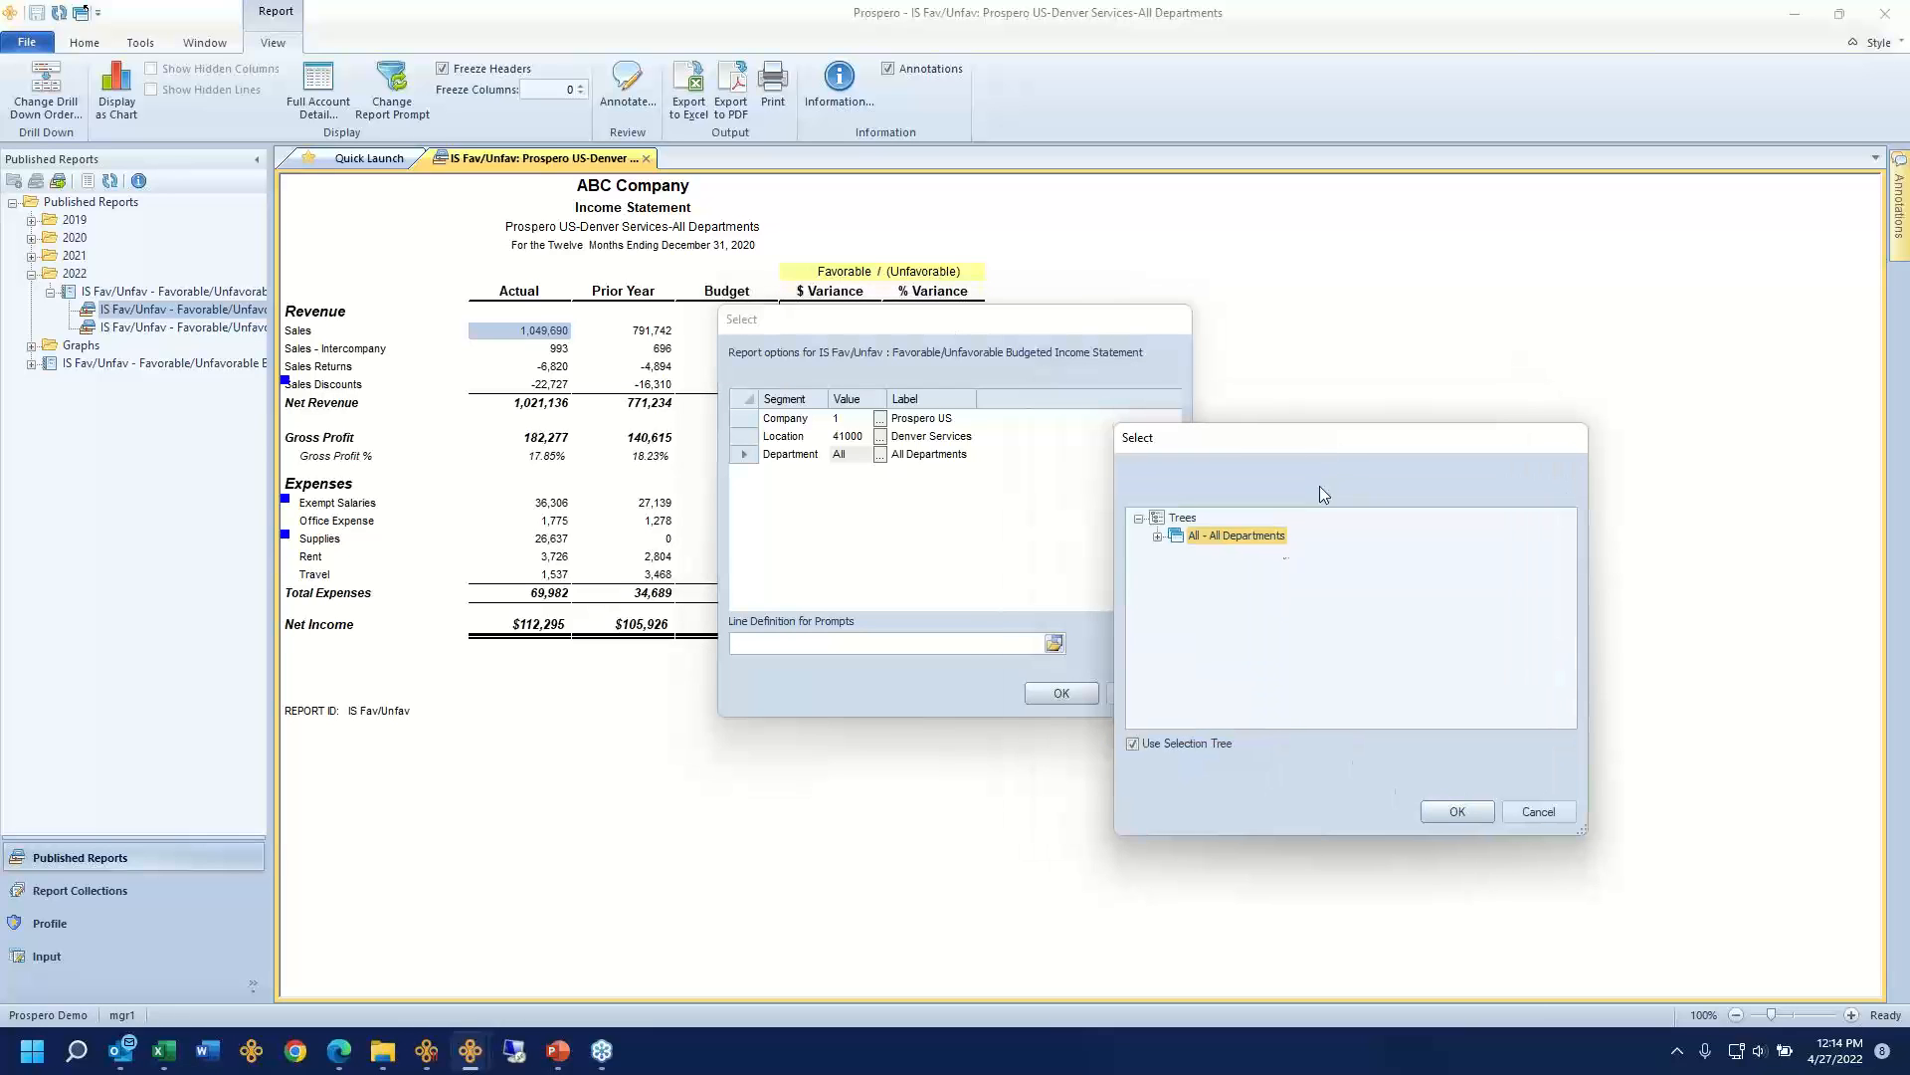
click(1158, 536)
click(1242, 677)
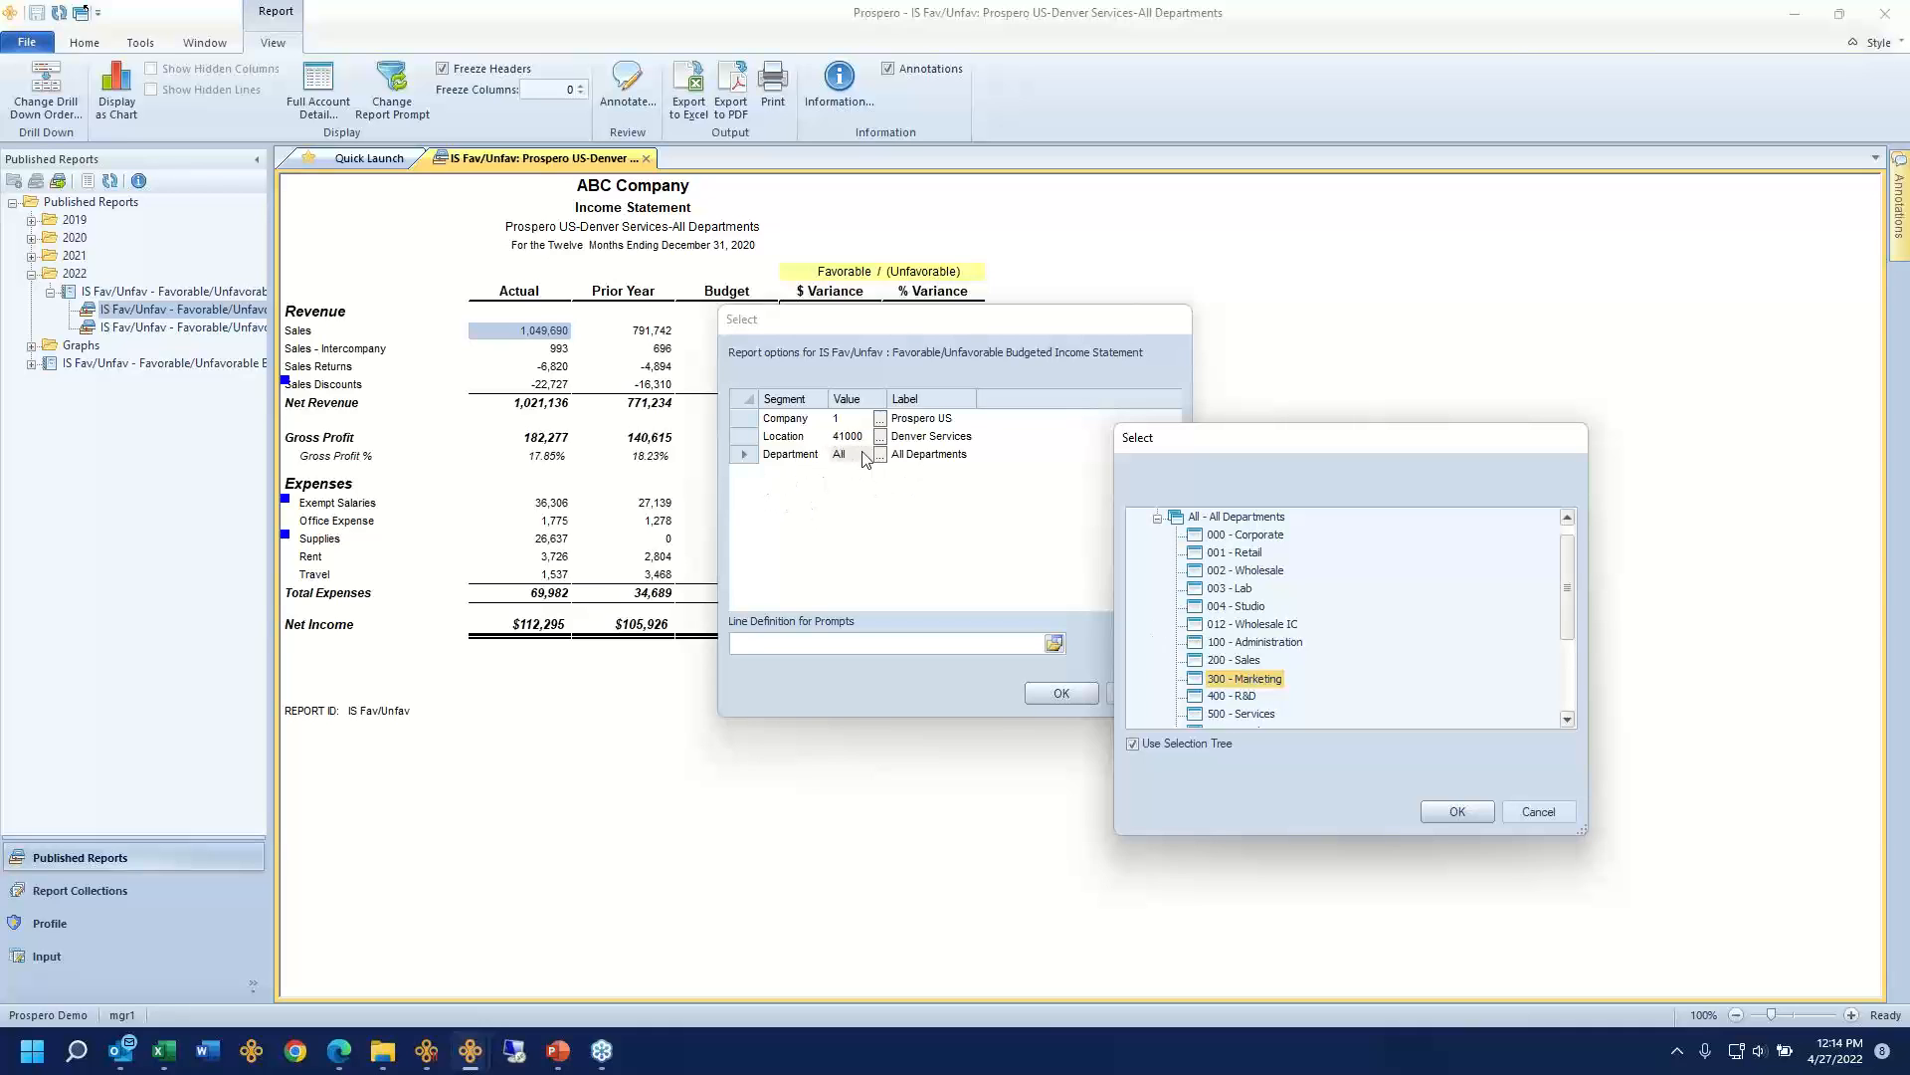
click(1466, 814)
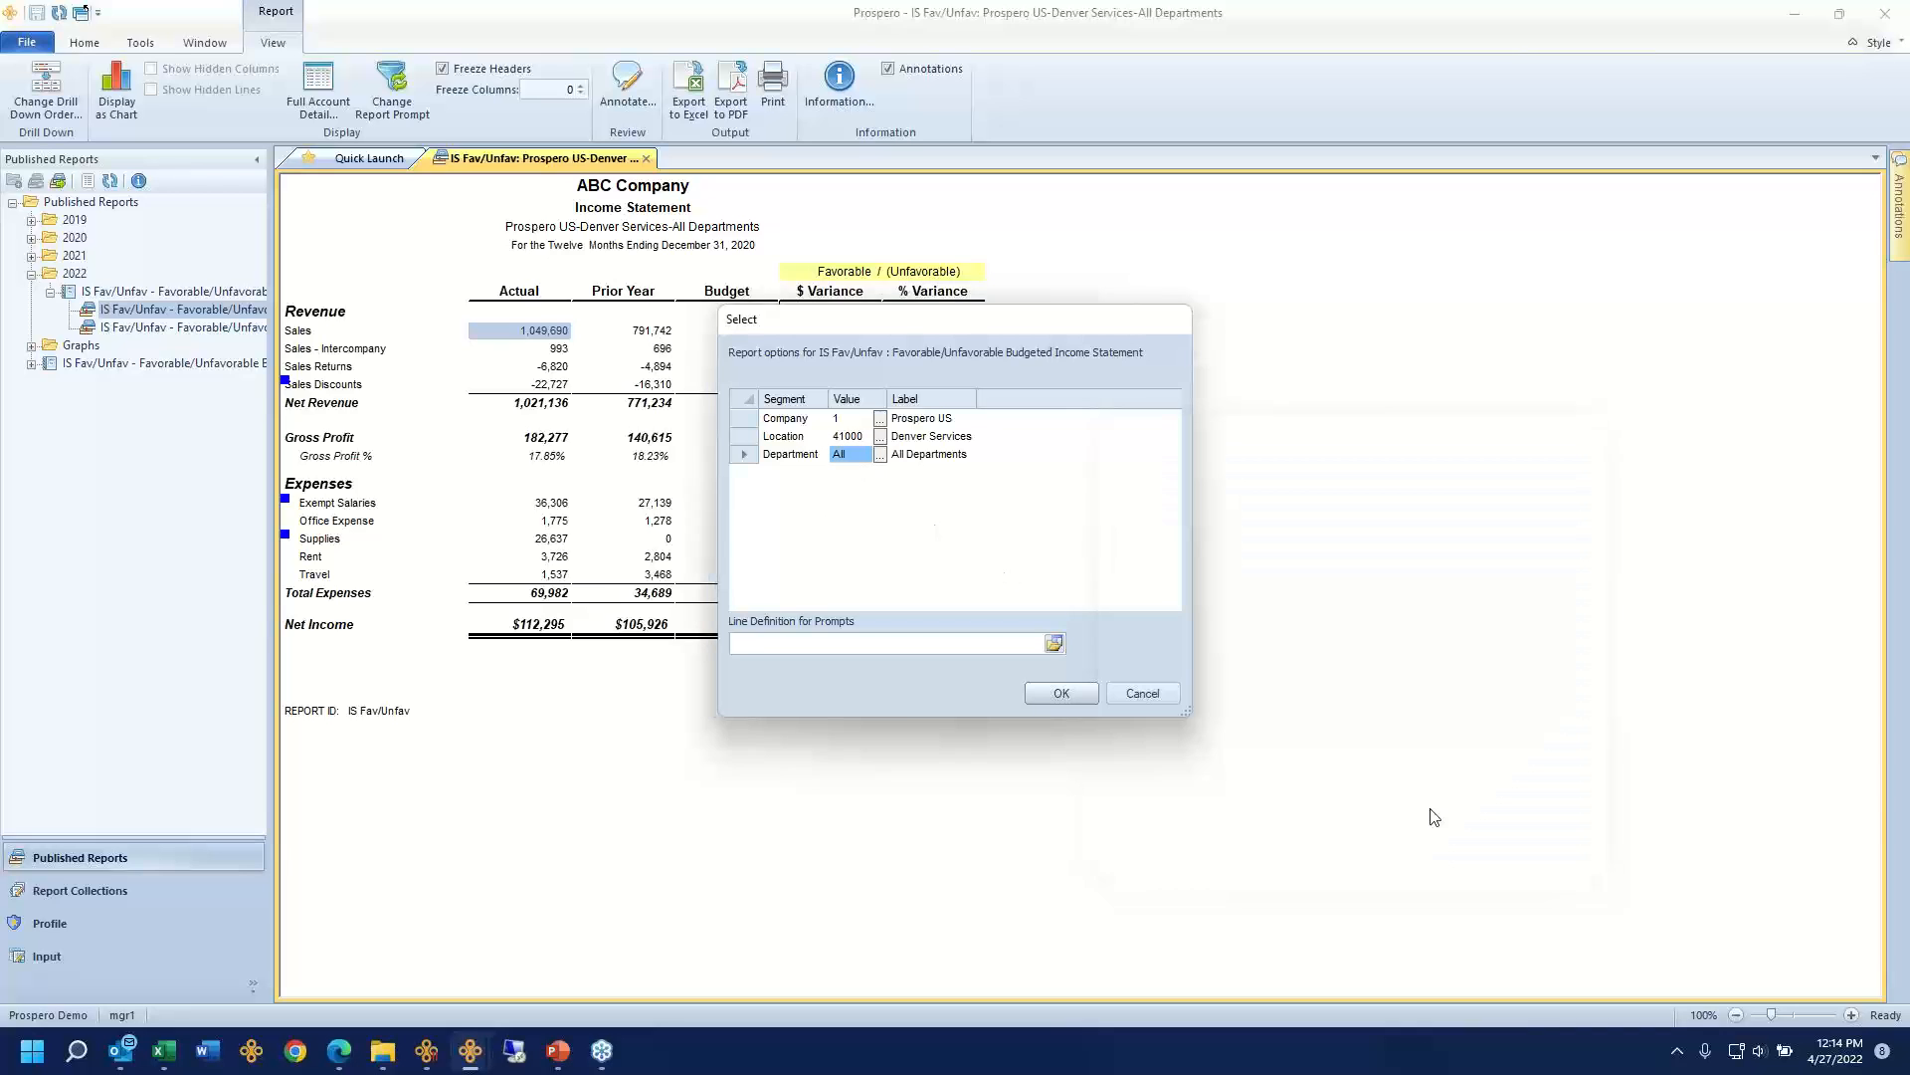
Step: Run the income statement for the Marketing department, and open the IS Fav/Unfav report definition in the administrator's Prospero window
click(1059, 696)
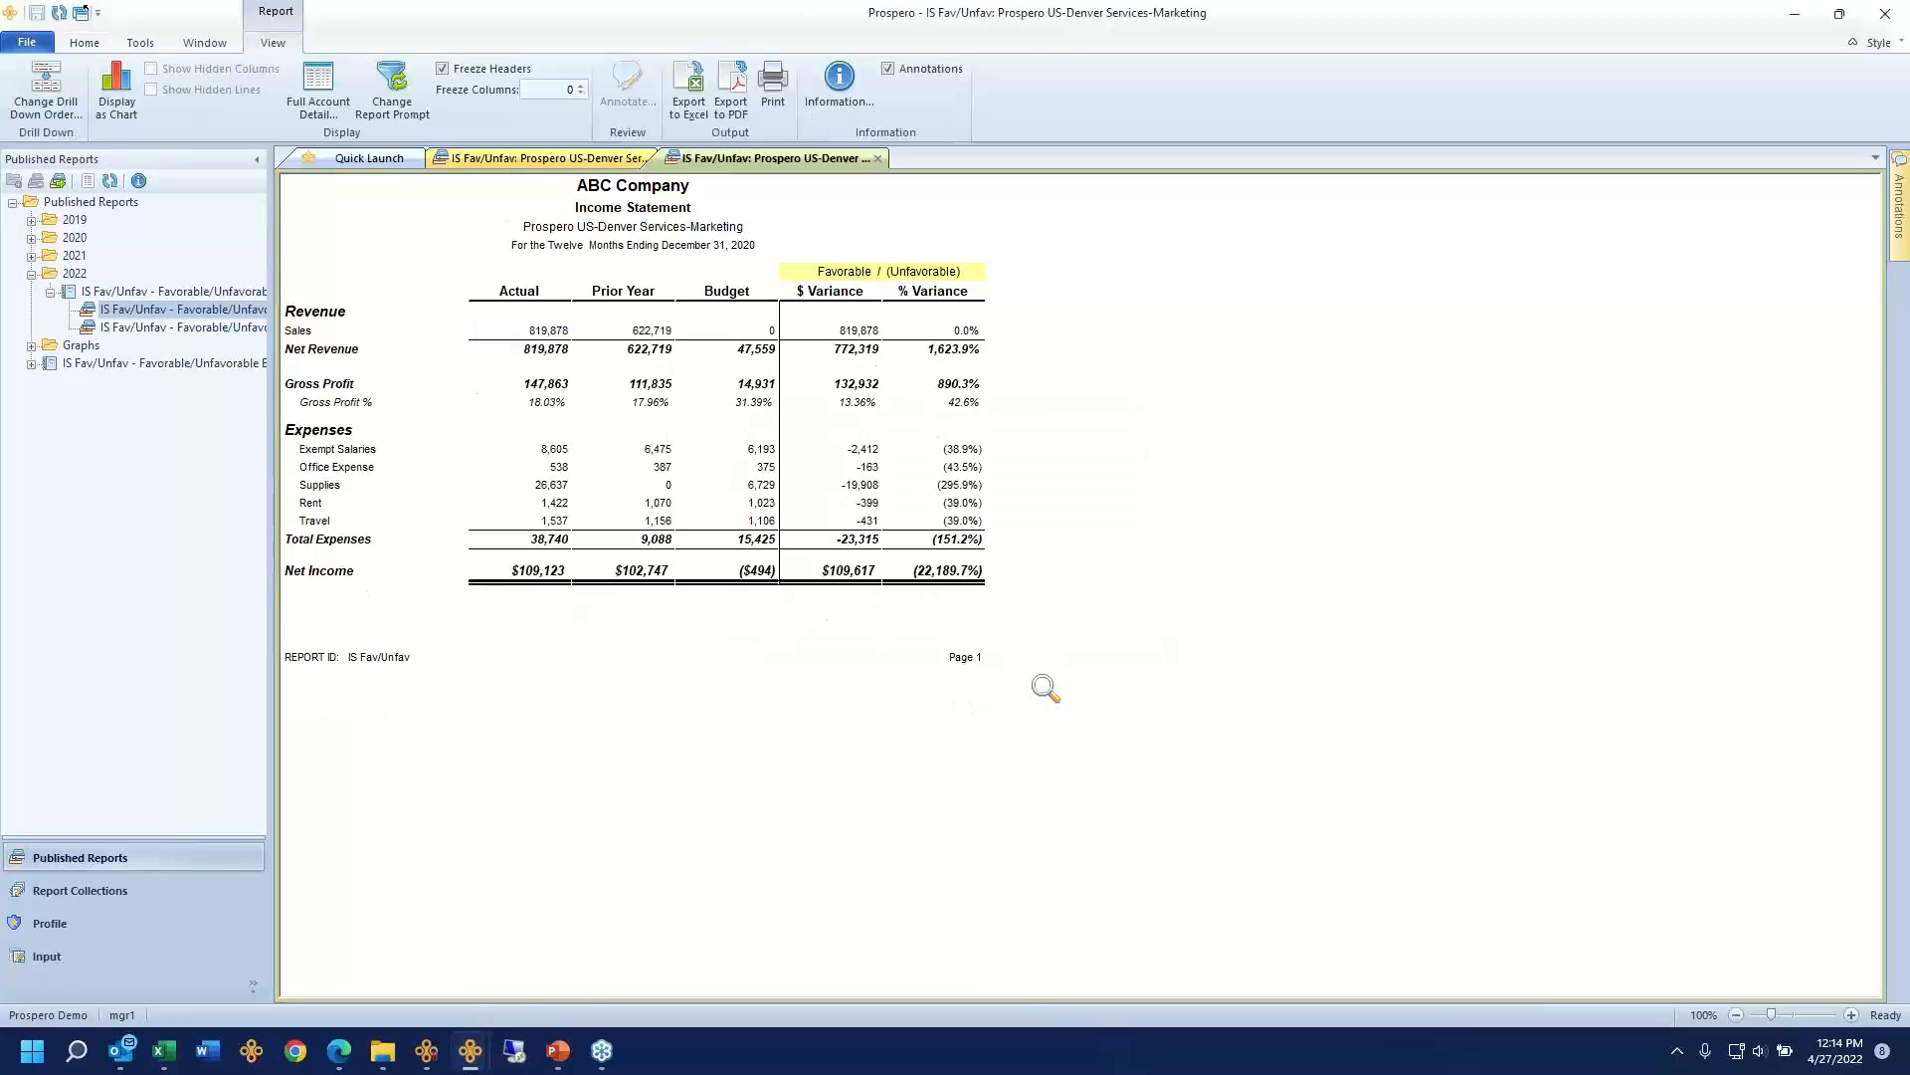
mouse_move(470, 1051)
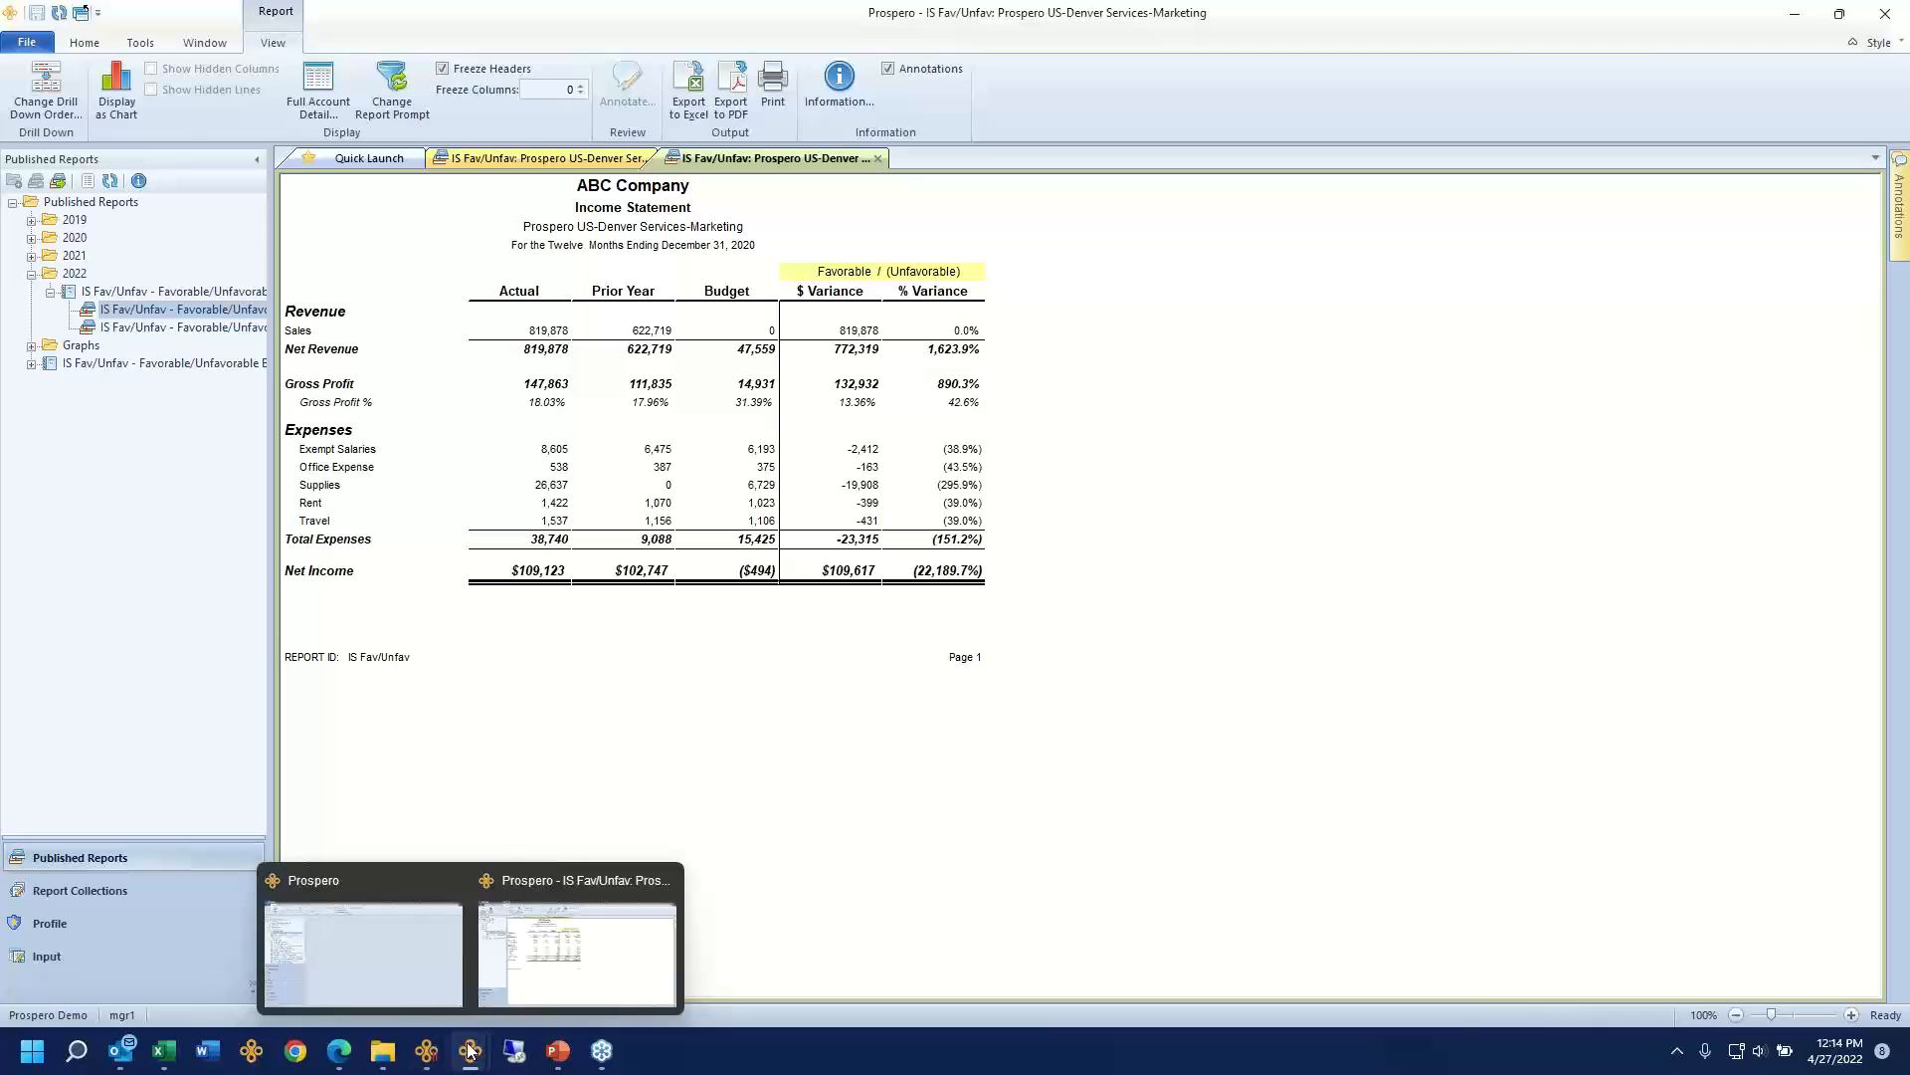
click(440, 994)
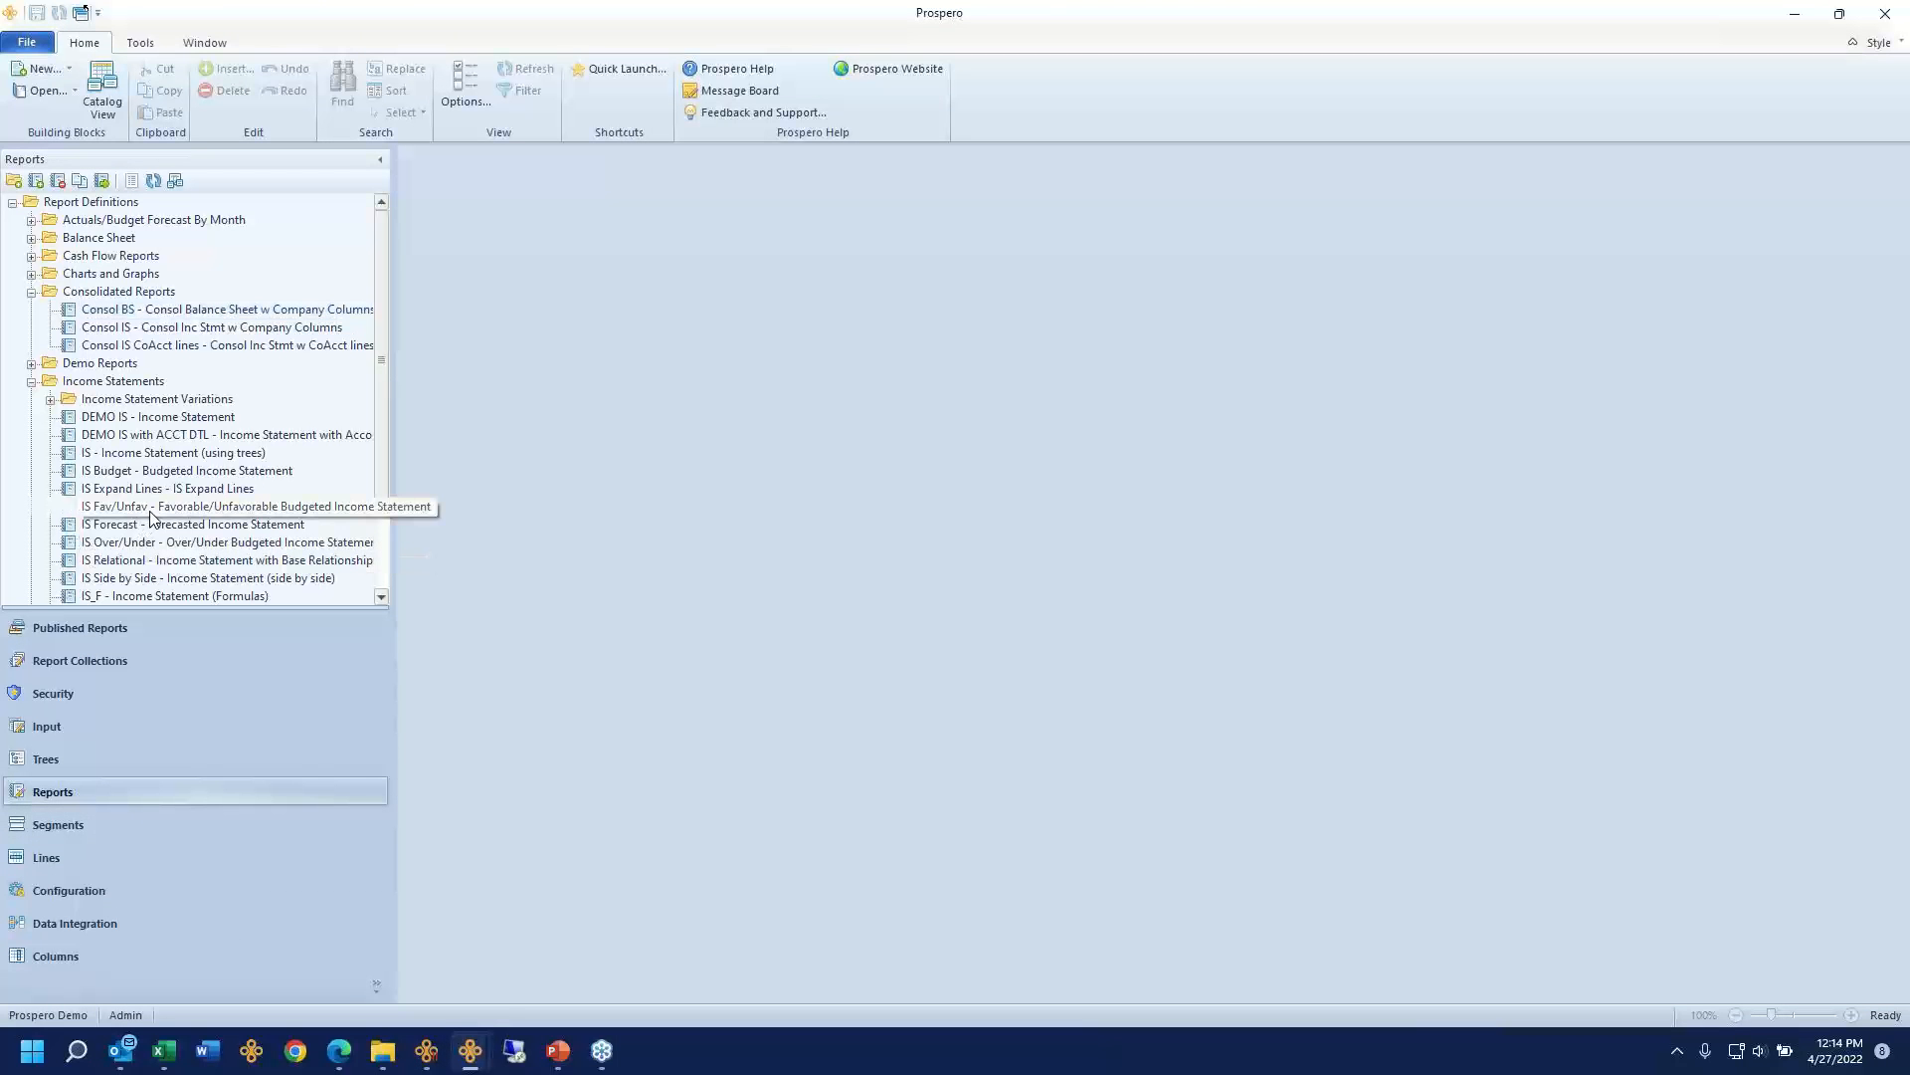
double_click(218, 505)
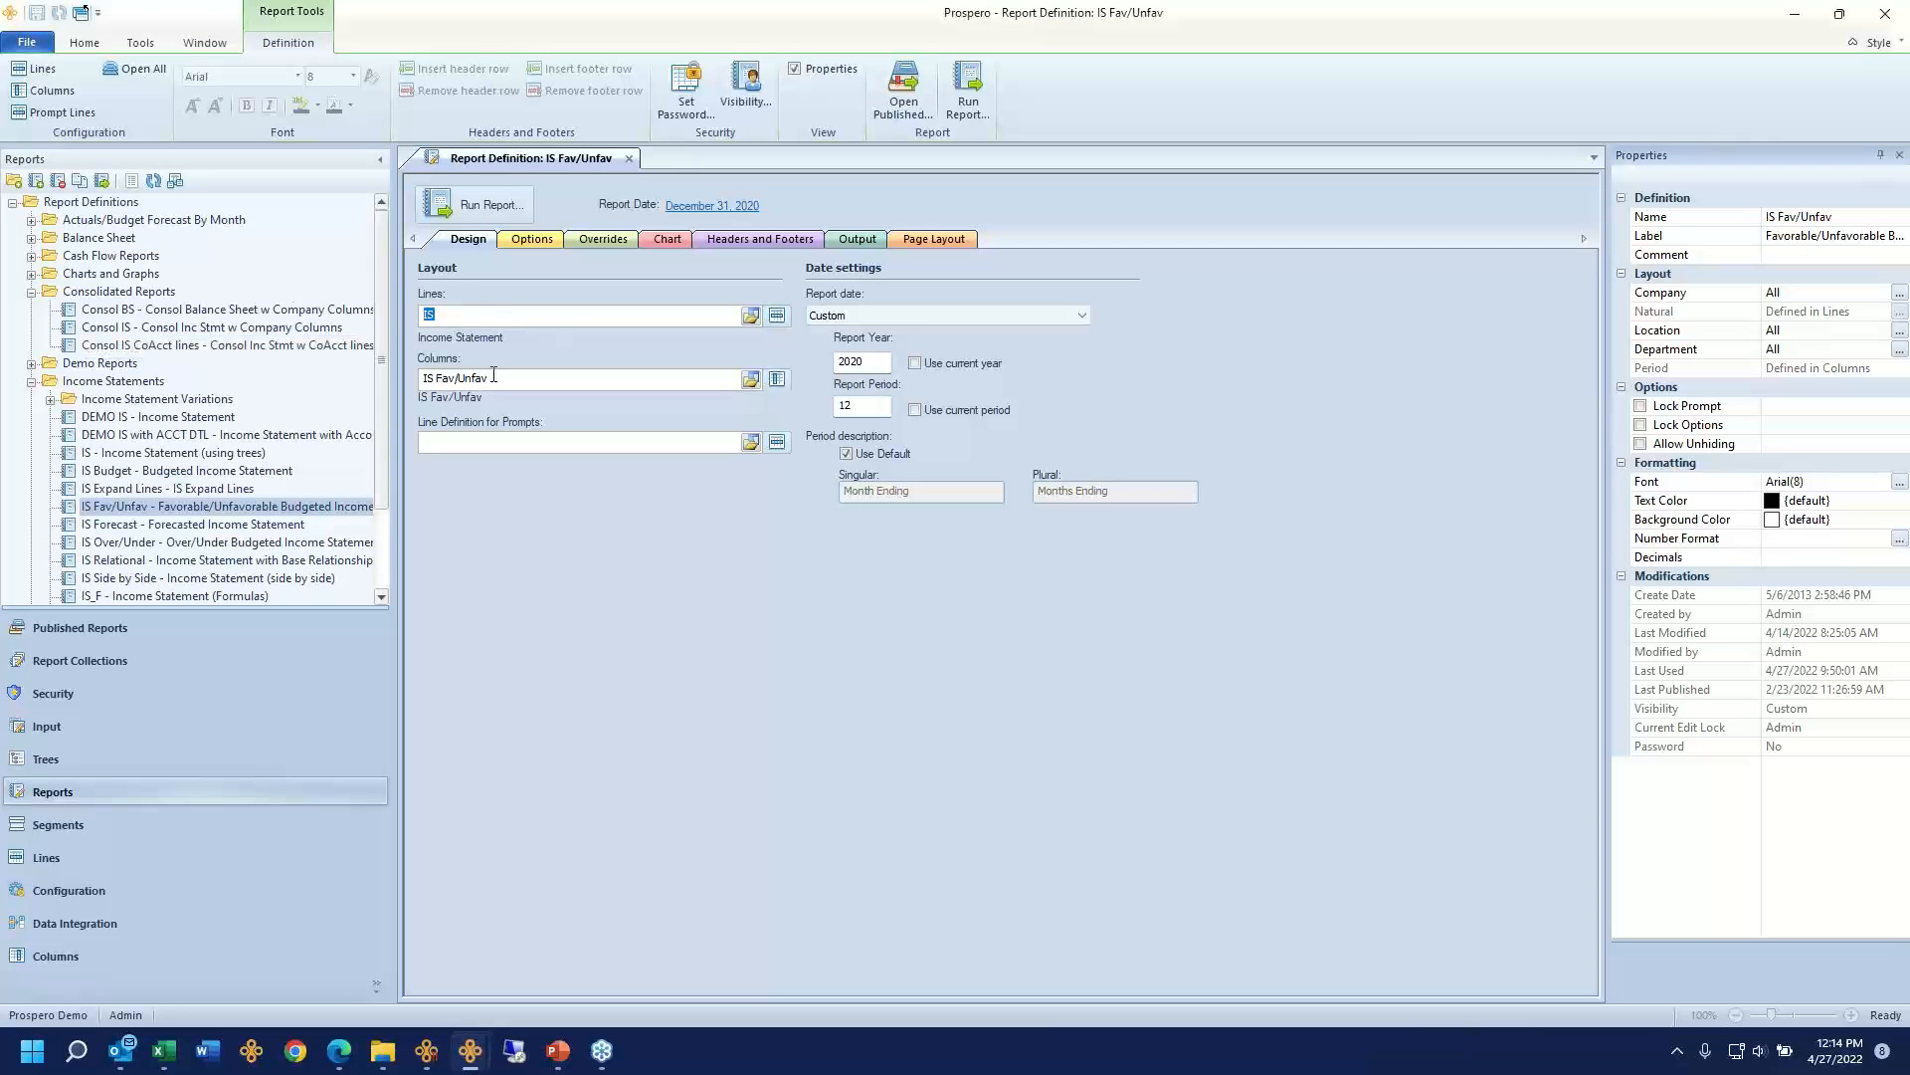
drag(489, 377, 418, 372)
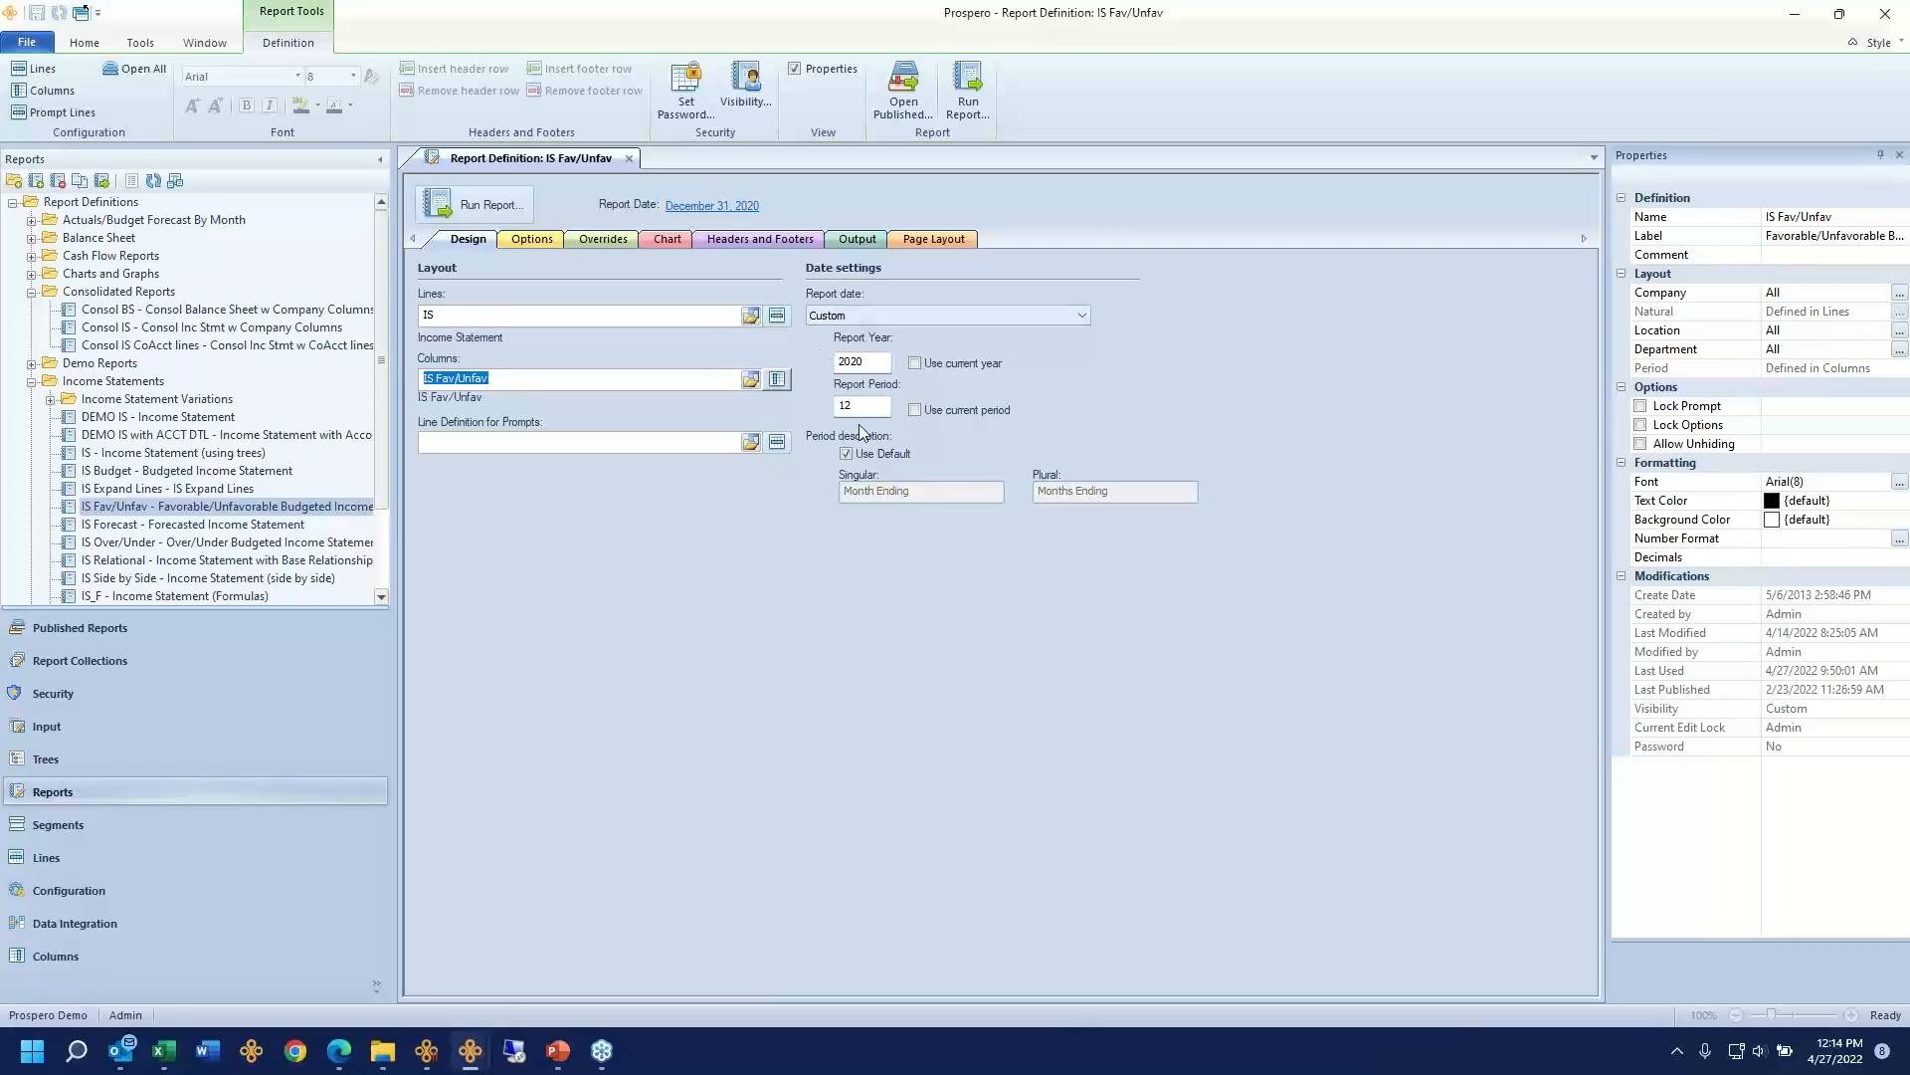
Step: Review the company selection tree in the report options, keep All - All Companies, and run the IS Fav/Unfav report
click(499, 207)
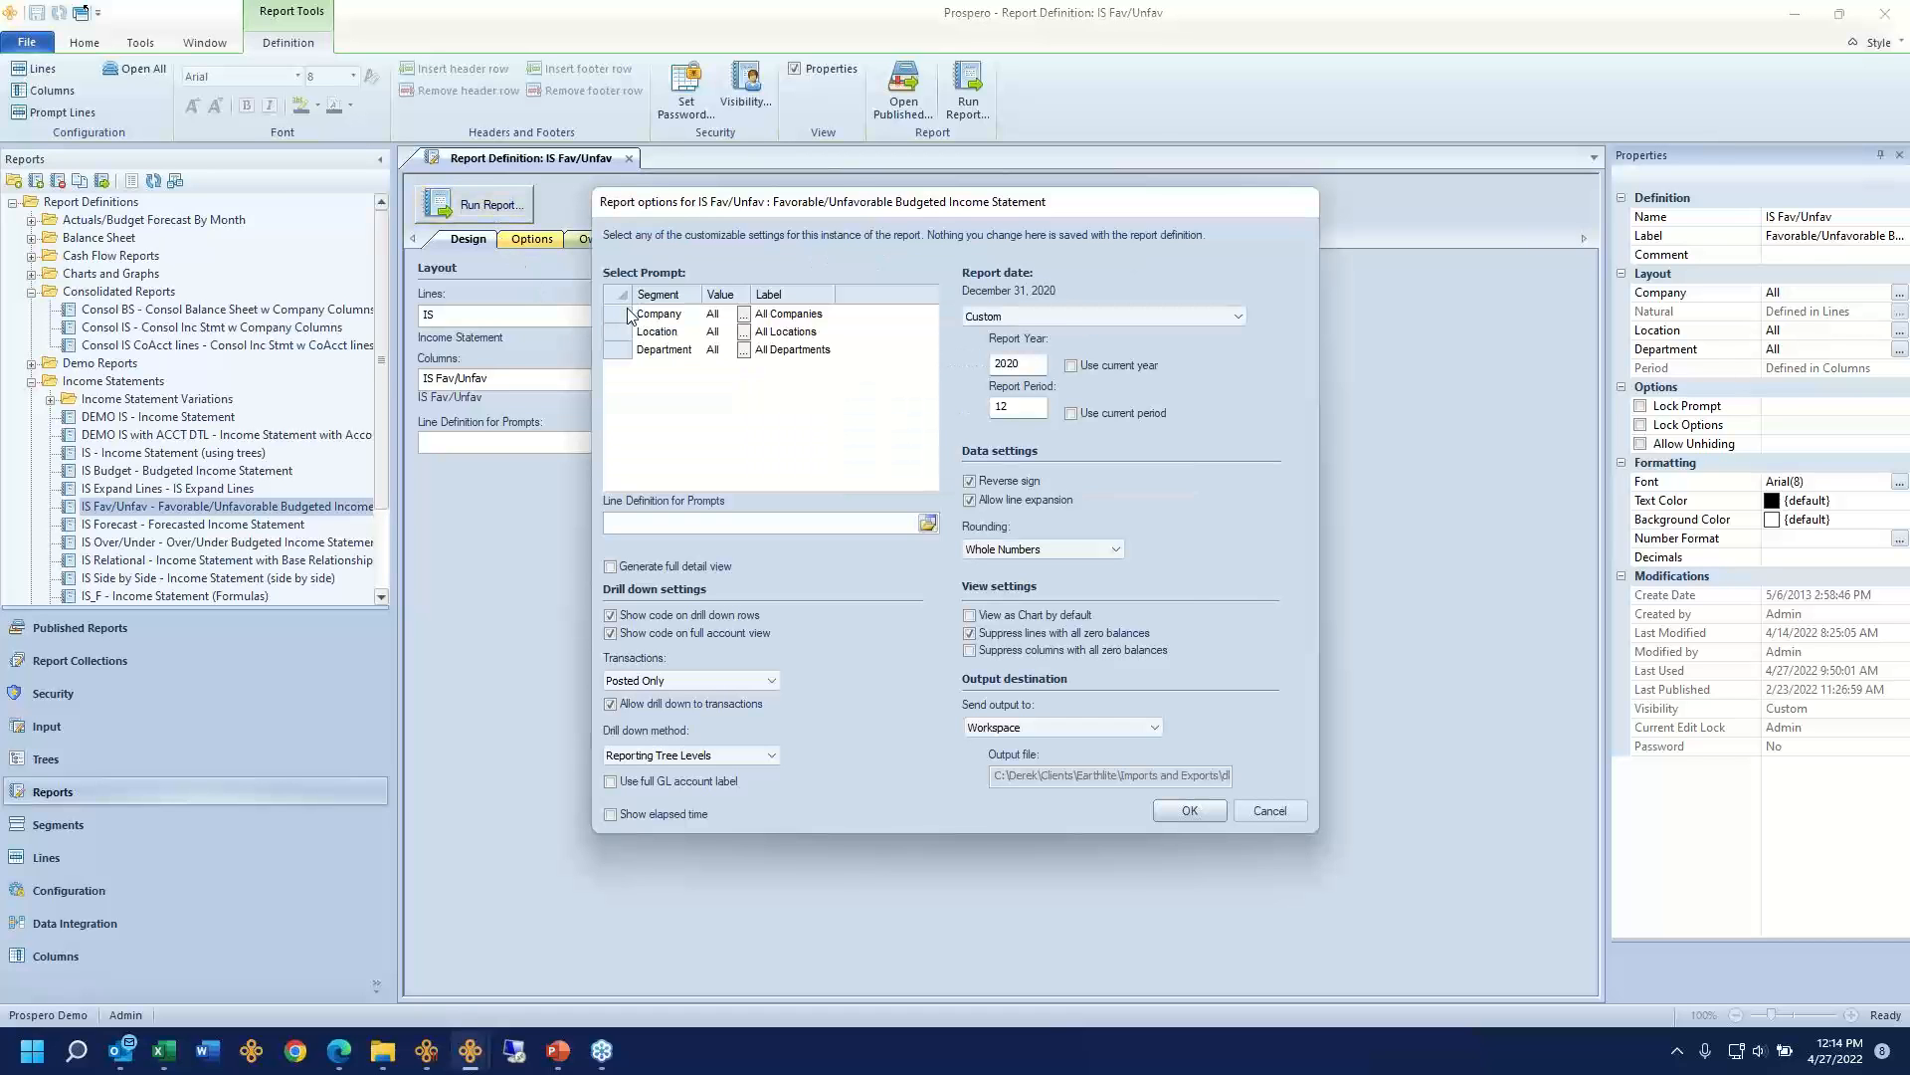
click(626, 312)
click(627, 332)
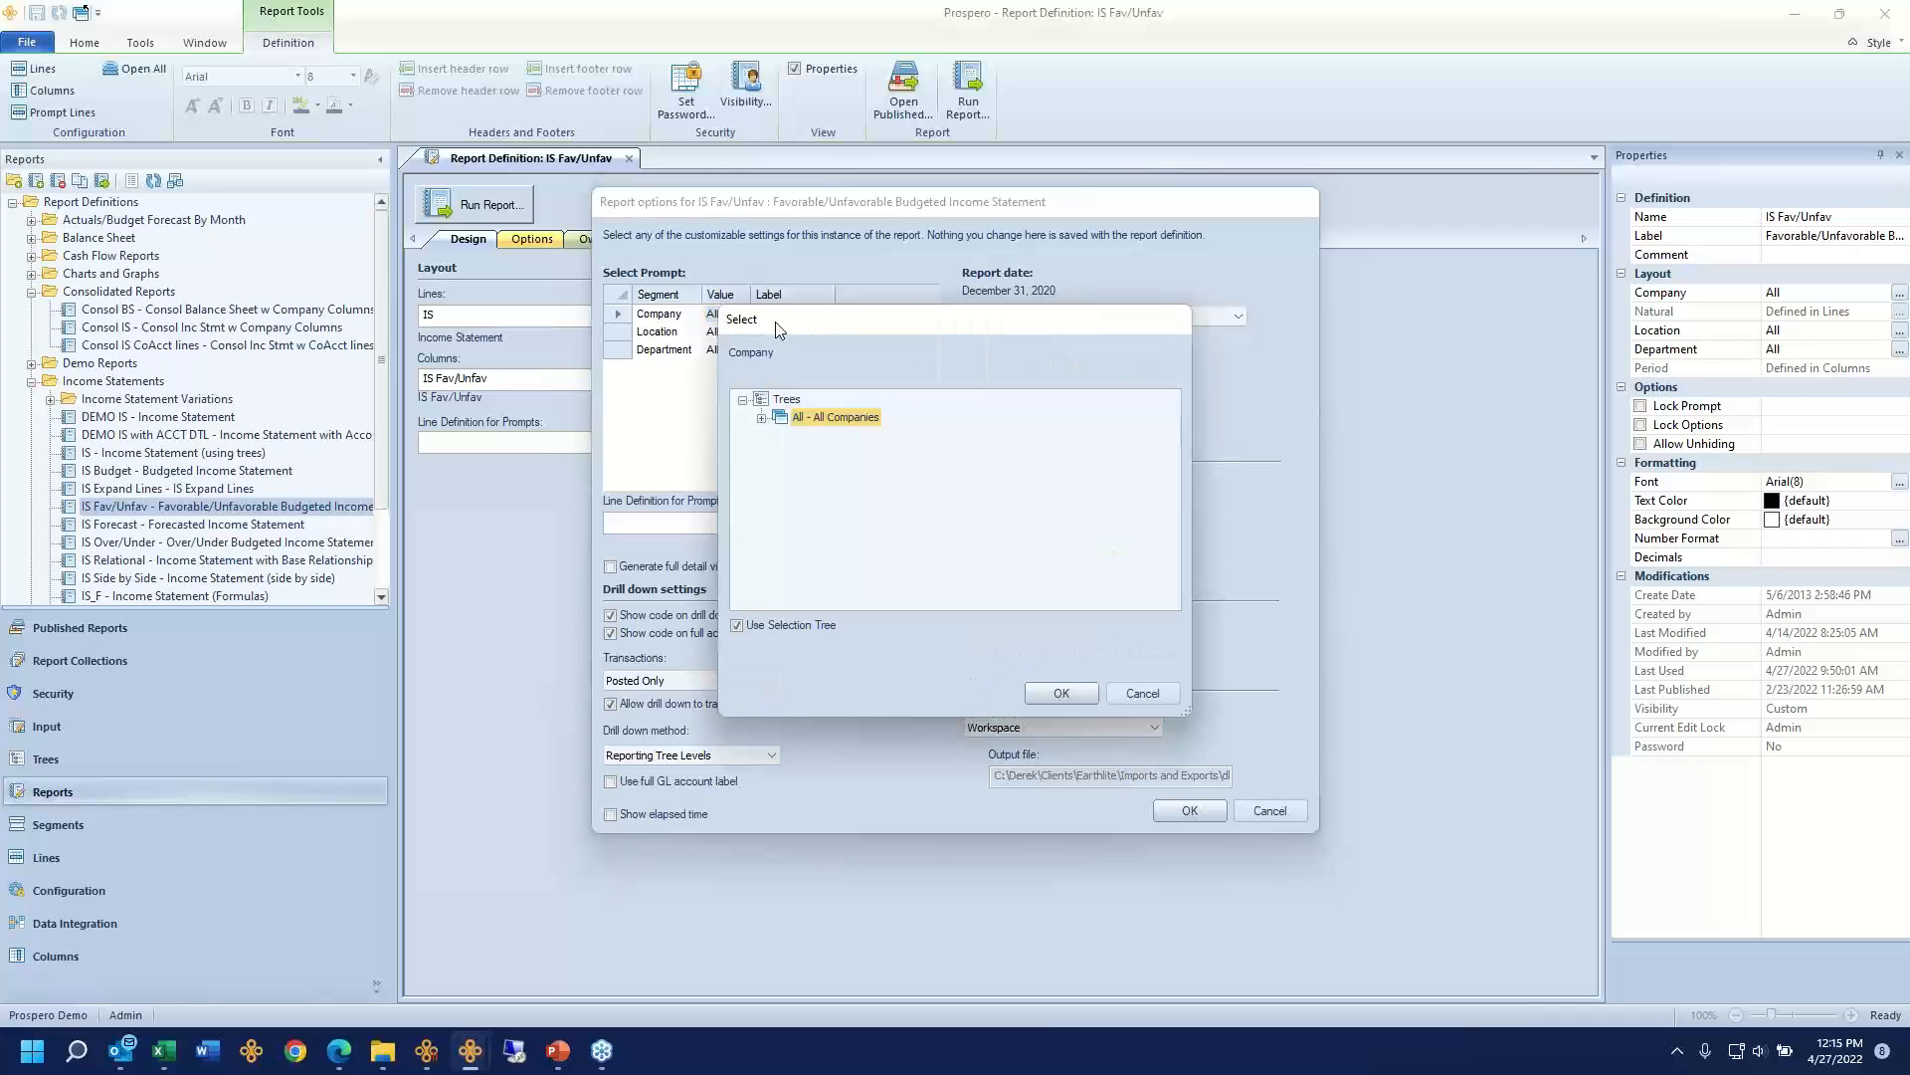
drag(780, 327, 1003, 373)
click(983, 465)
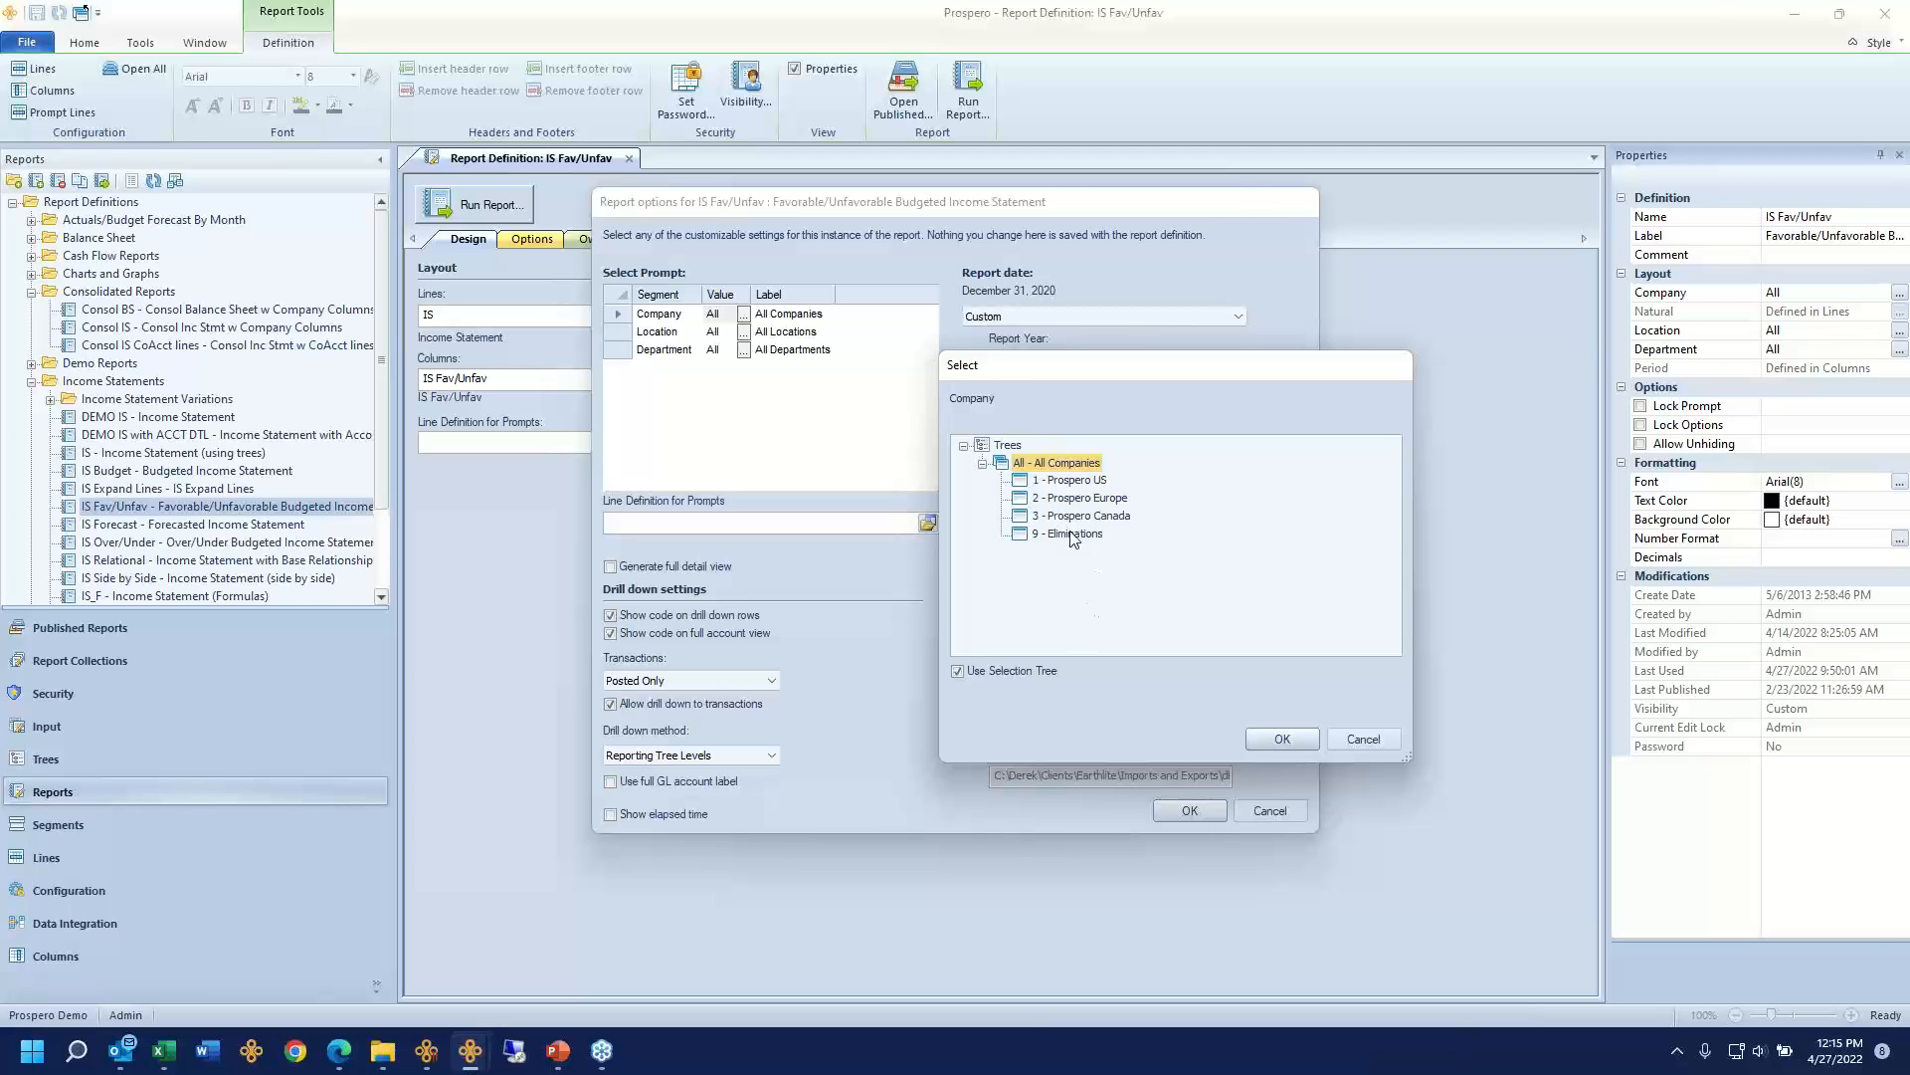
click(1260, 736)
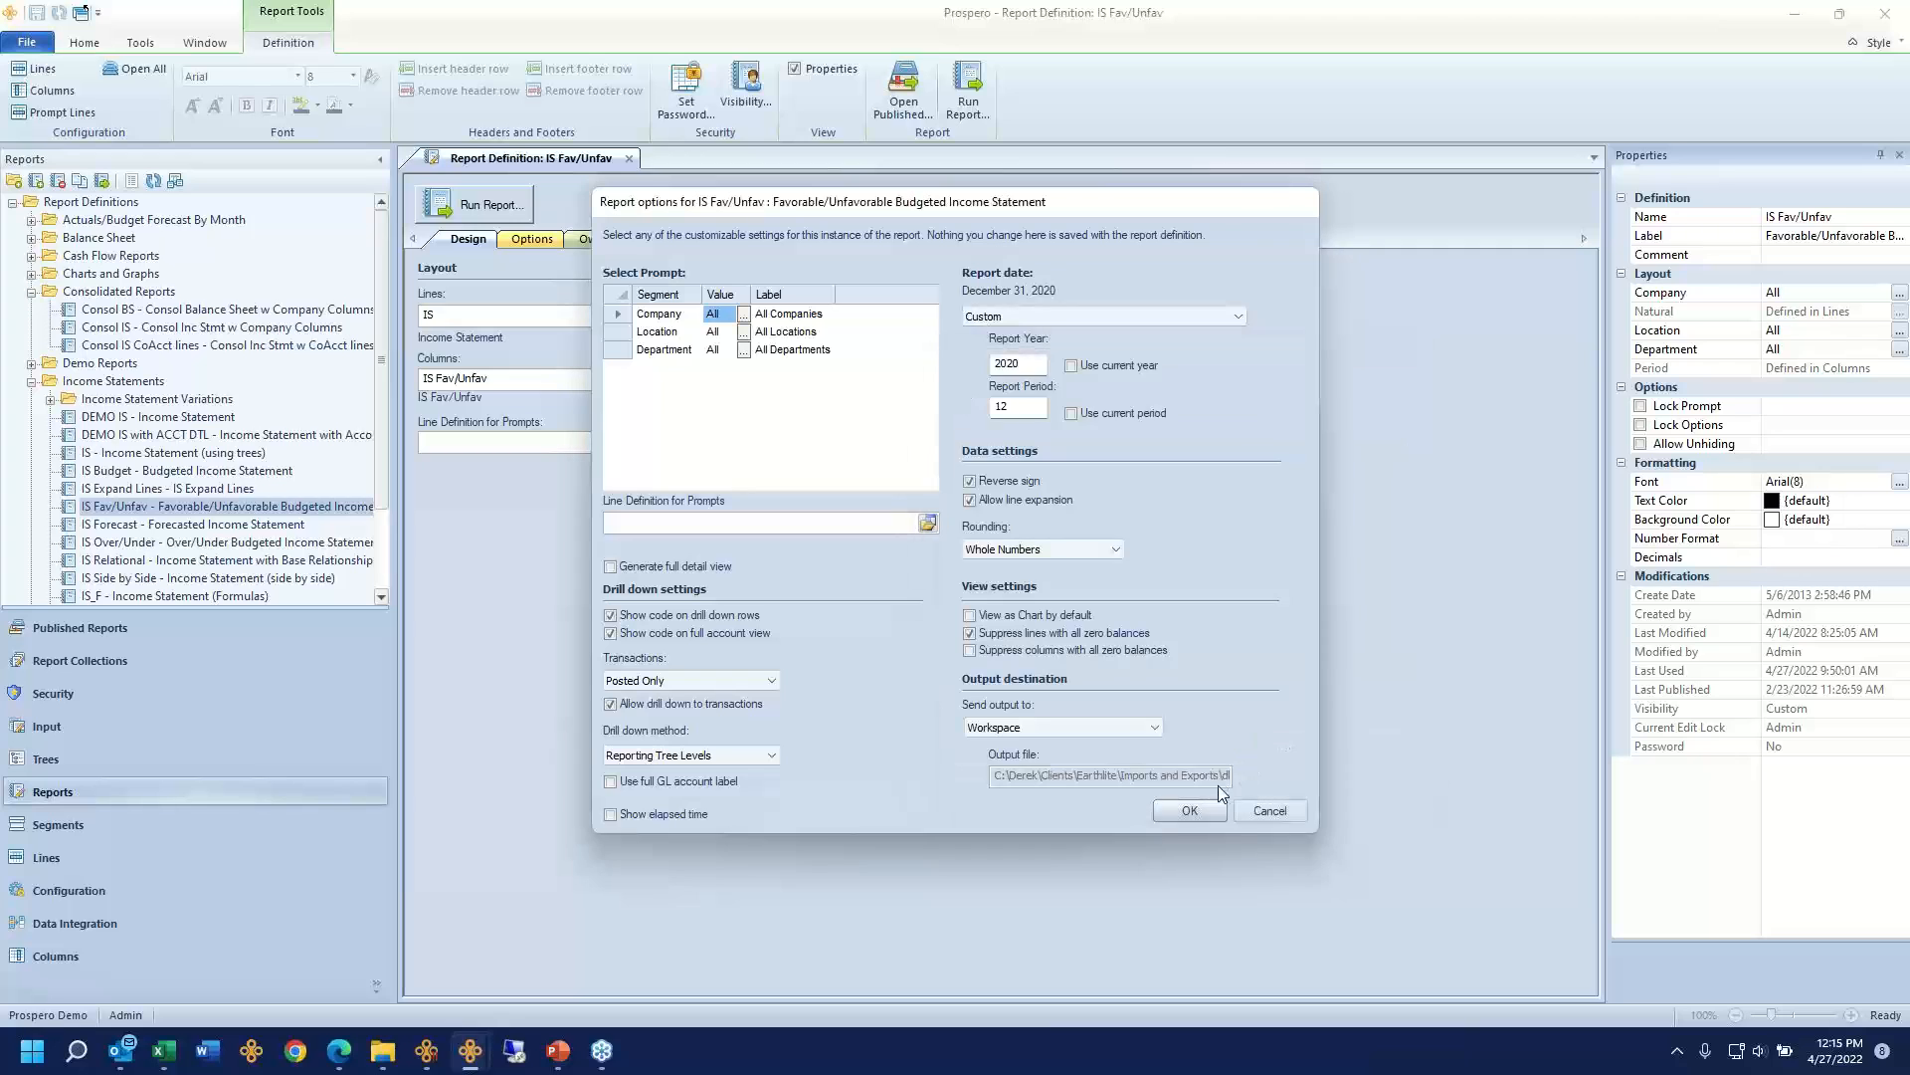
click(1201, 813)
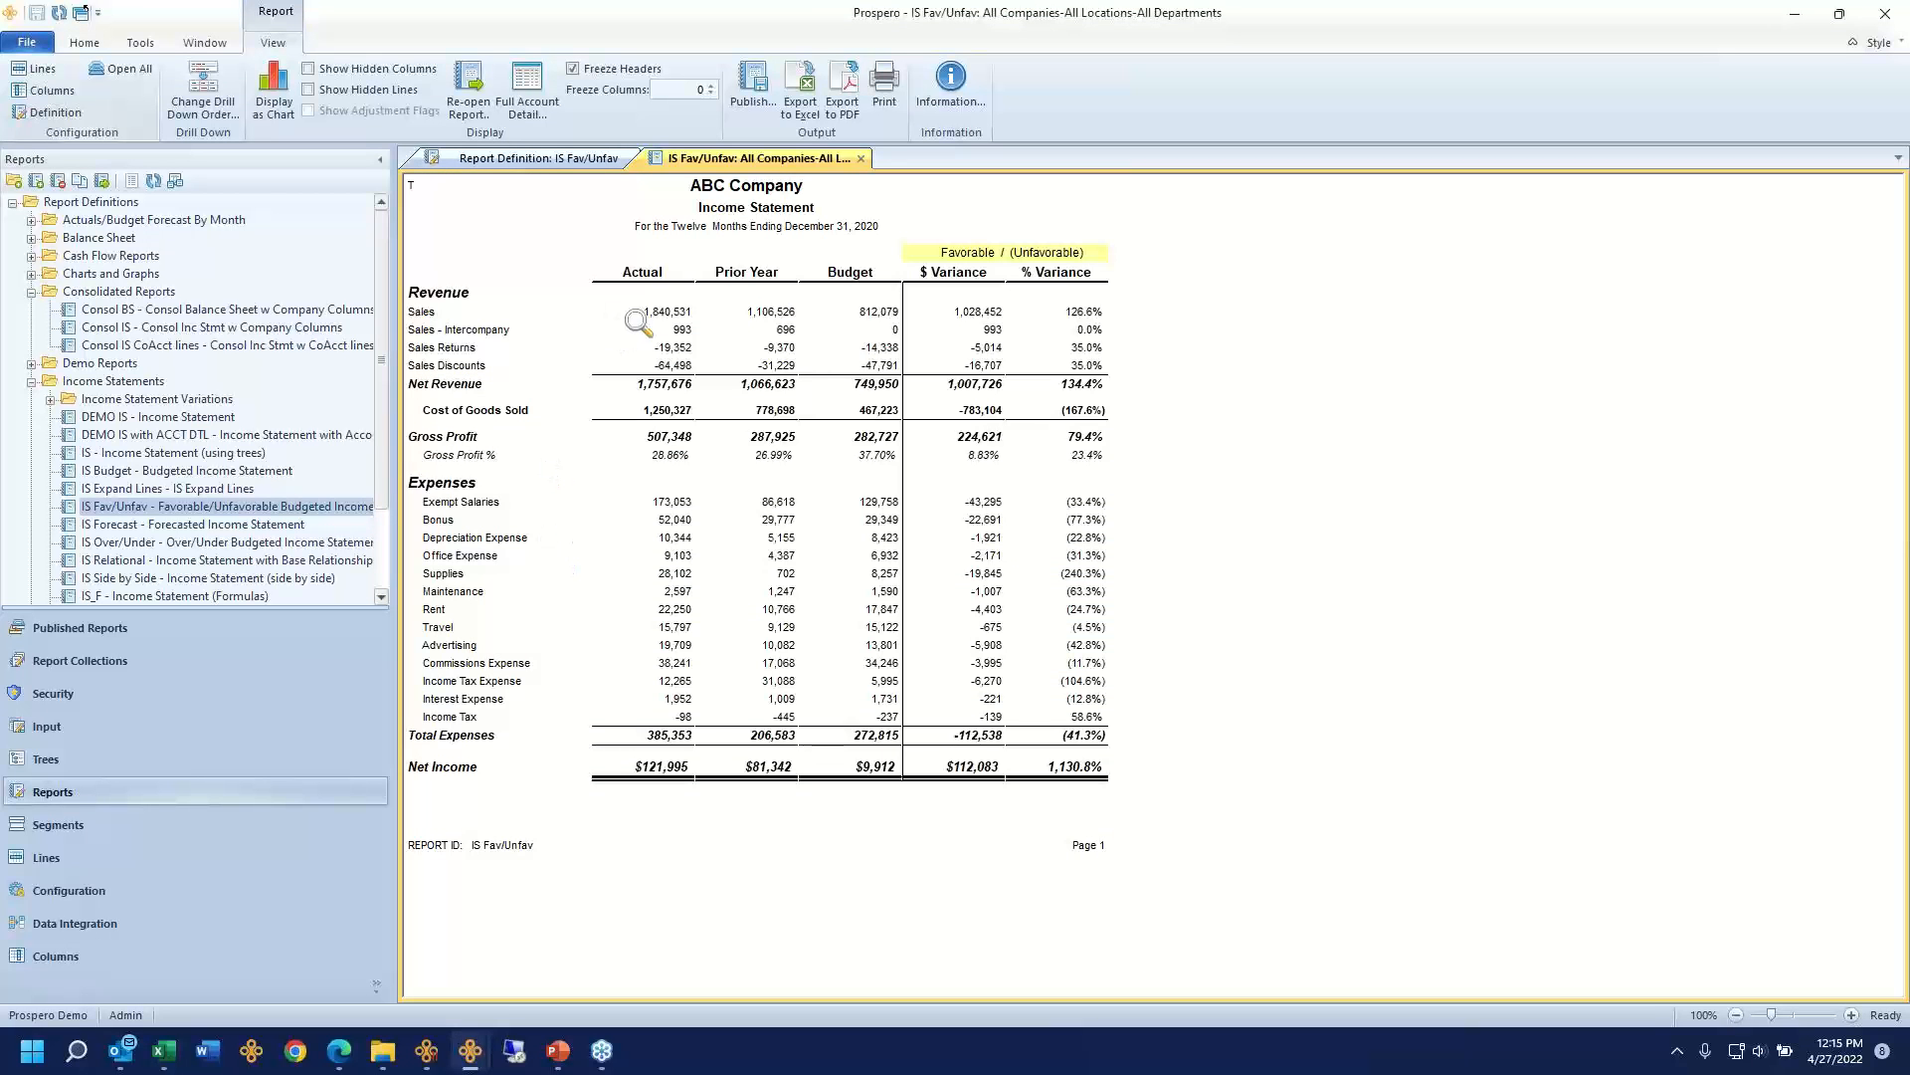
Step: Drill down the actual Sales figure by company, through Prospero US and its 41000 Denver Services location, to the departments
click(674, 315)
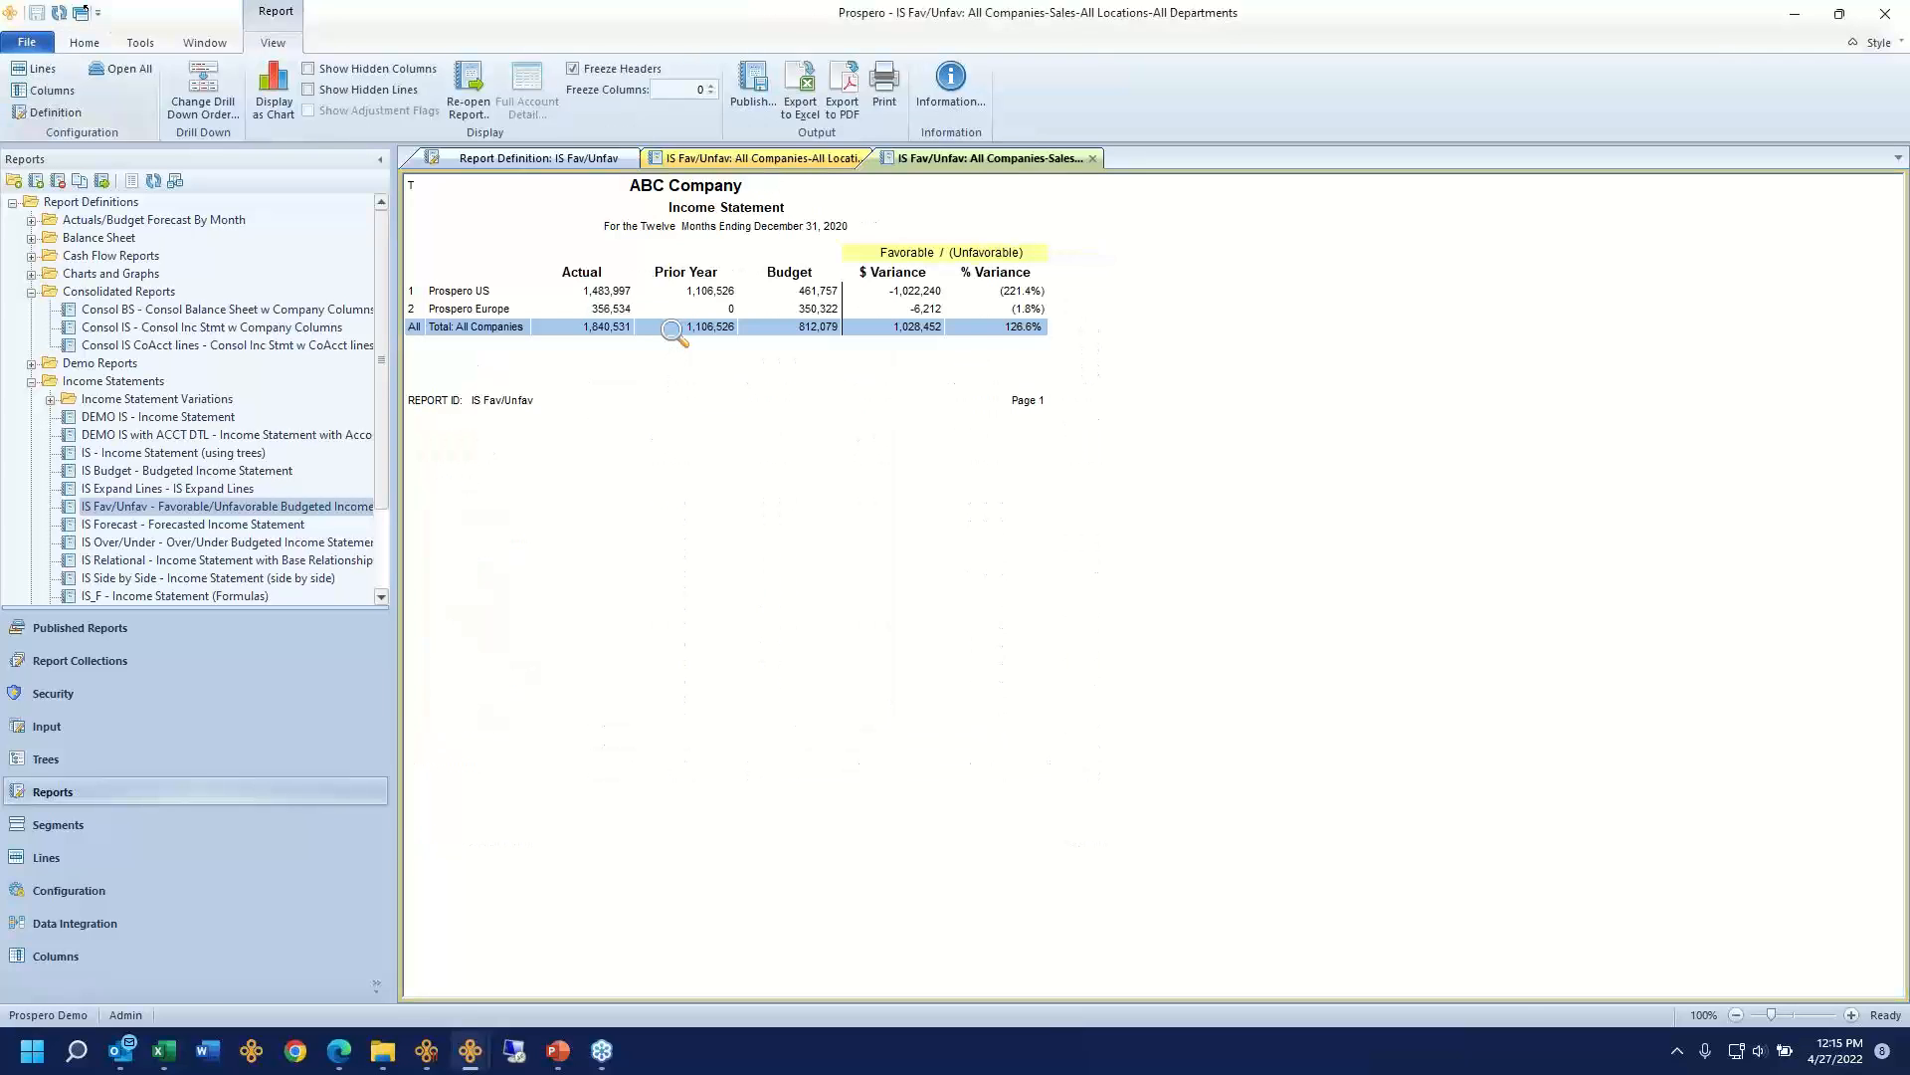
click(485, 294)
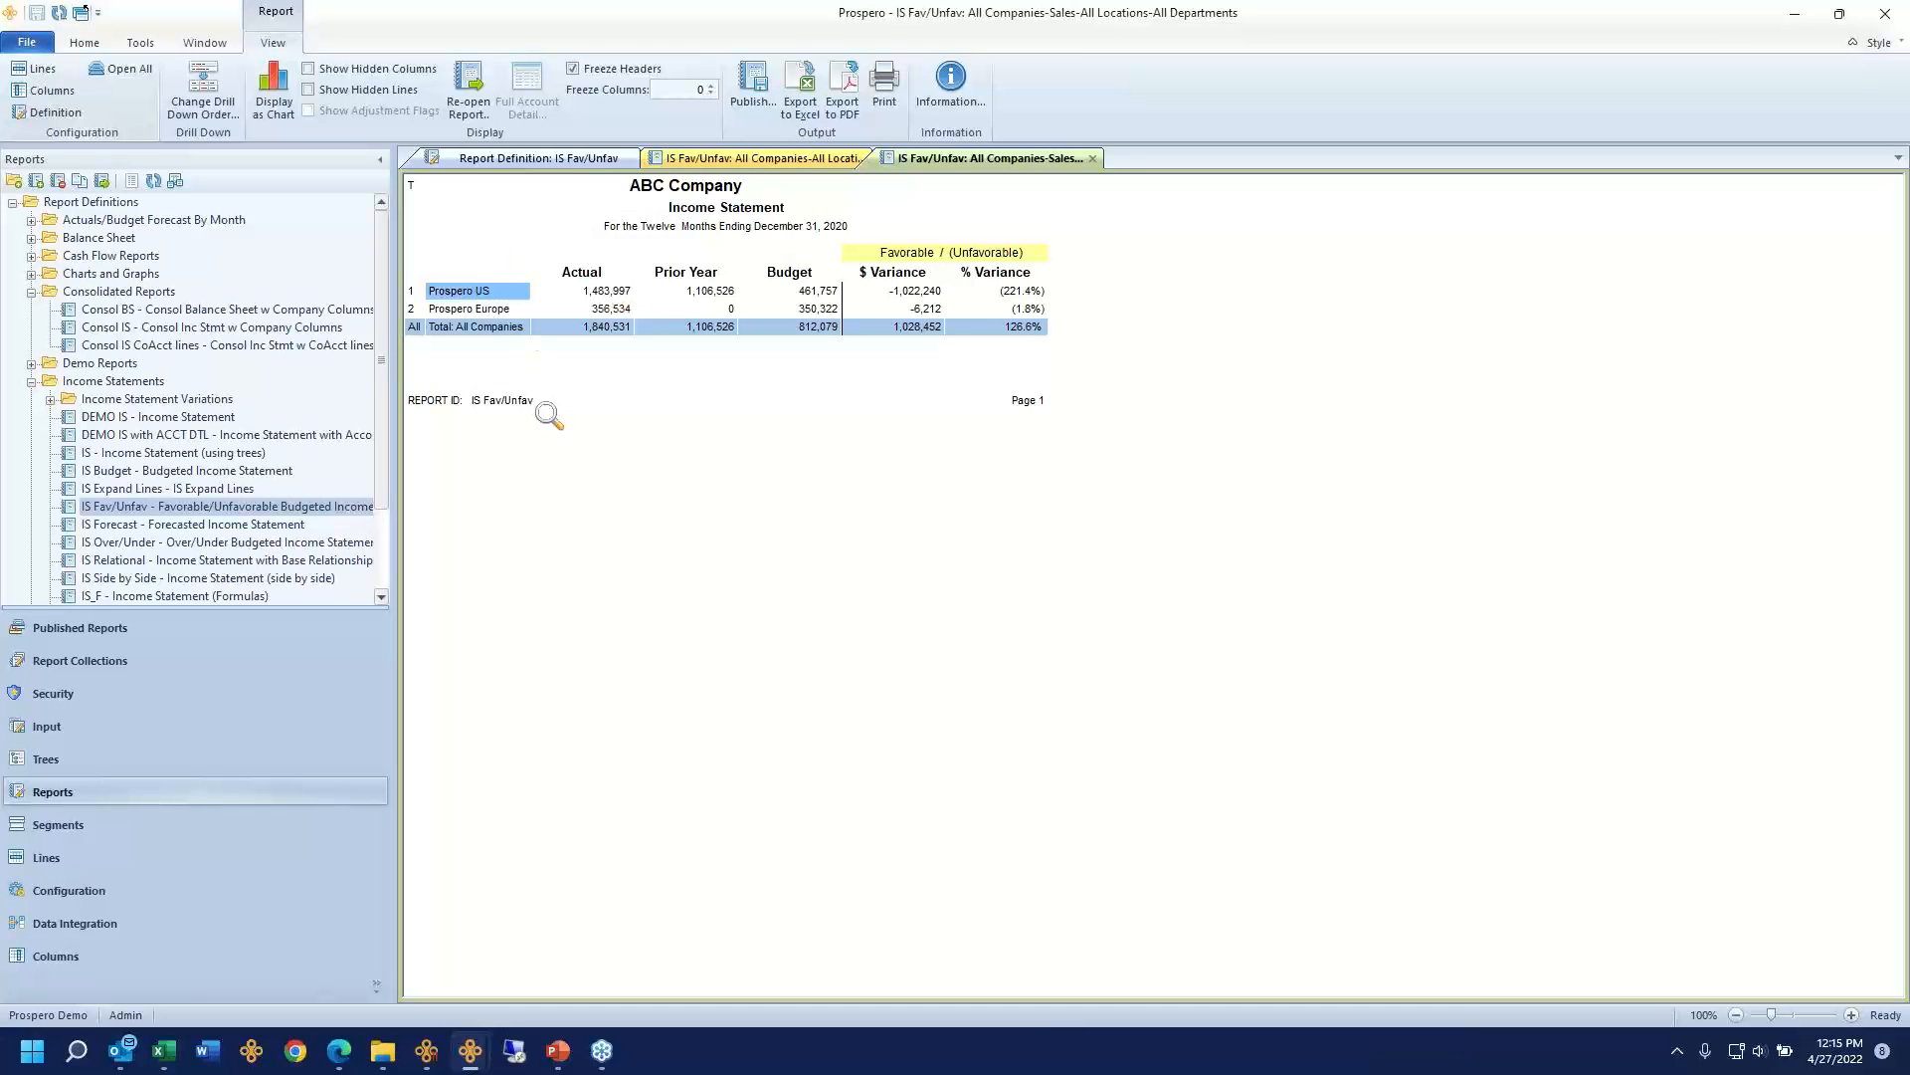
click(511, 310)
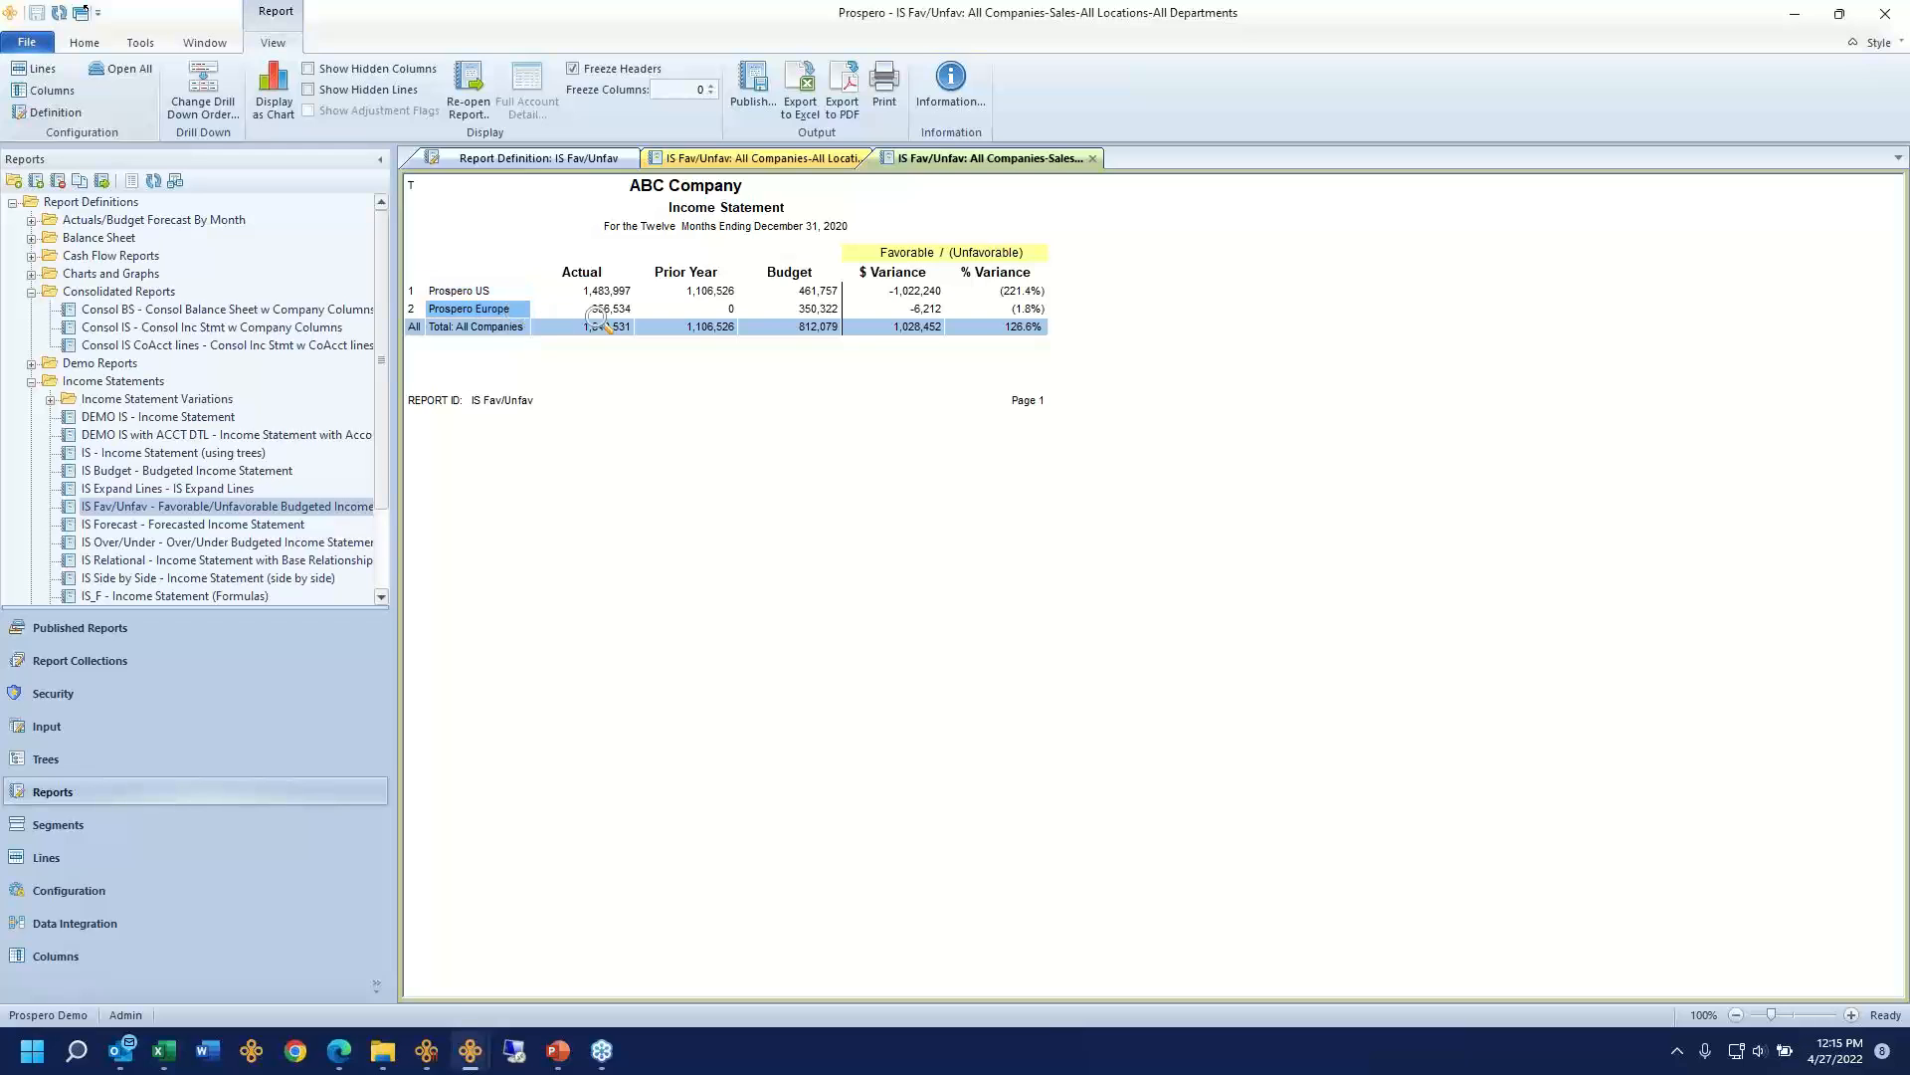
double_click(476, 292)
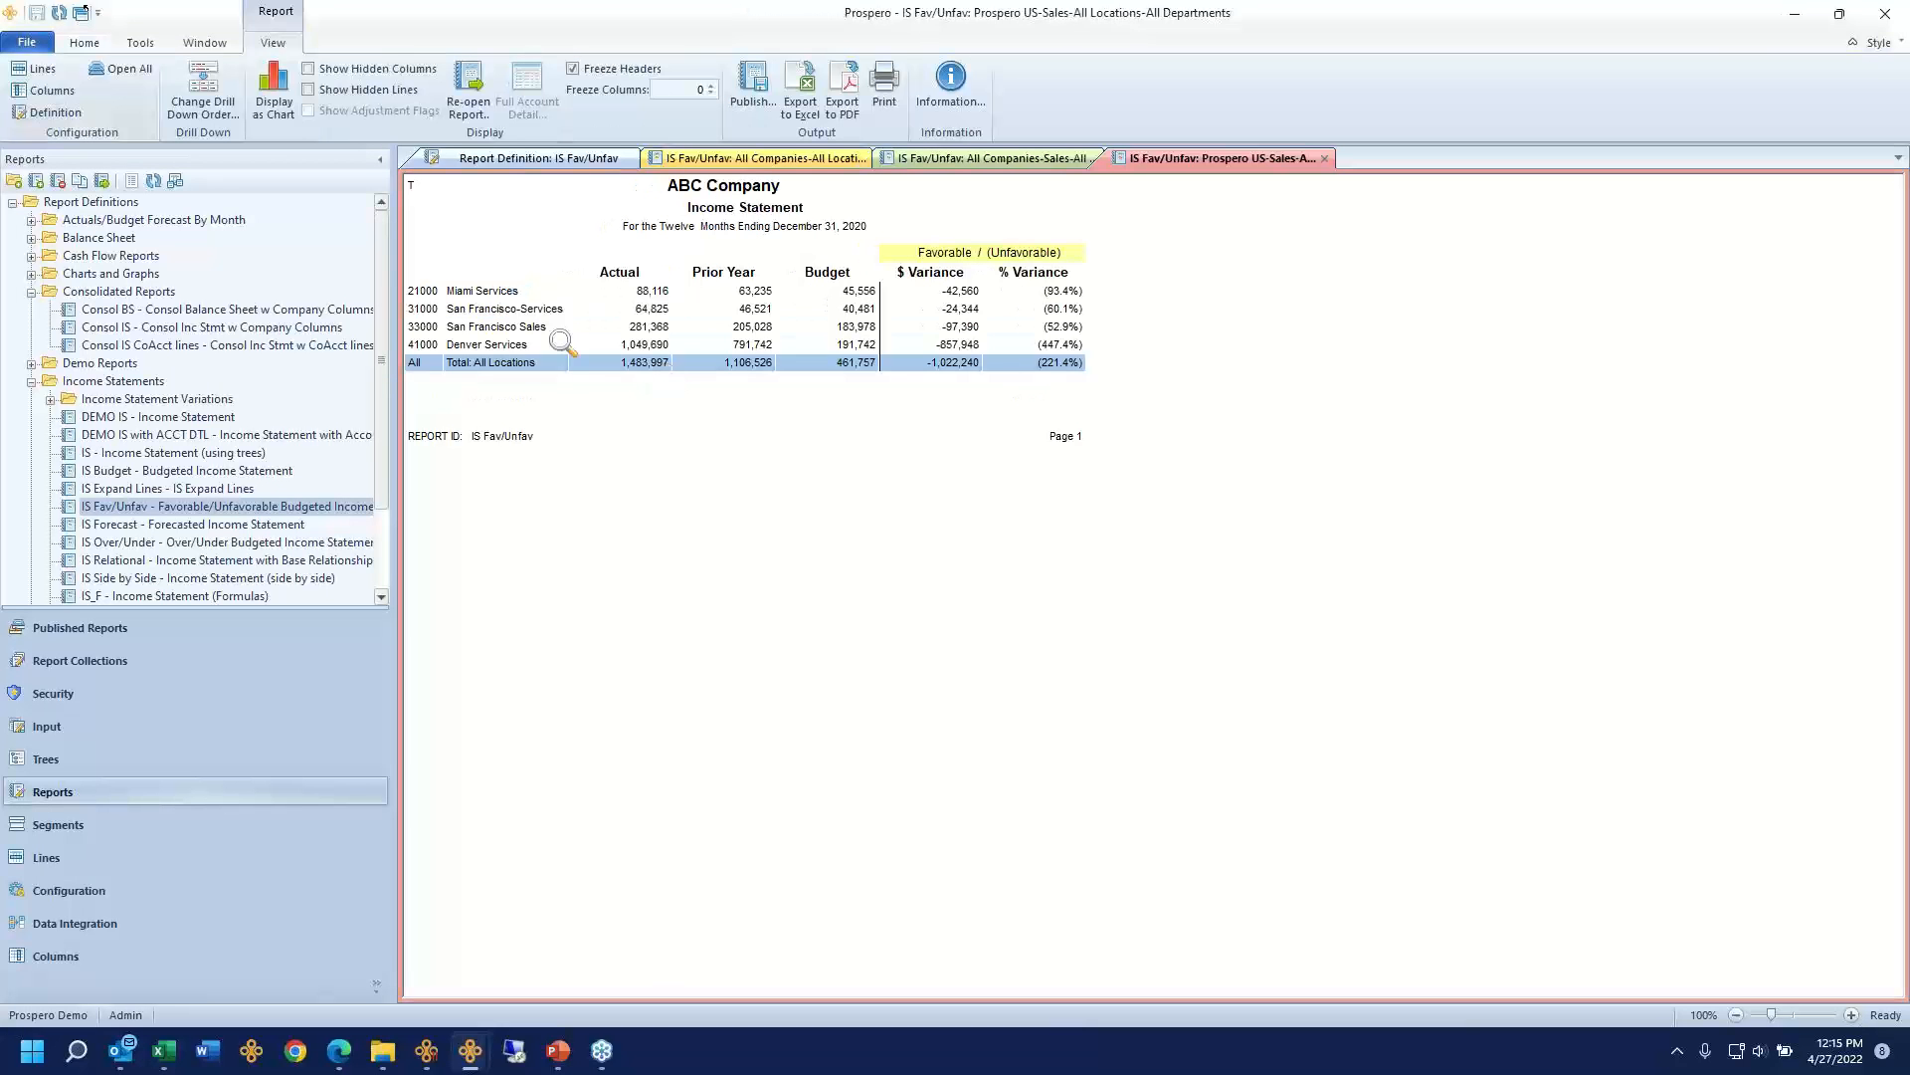
click(533, 342)
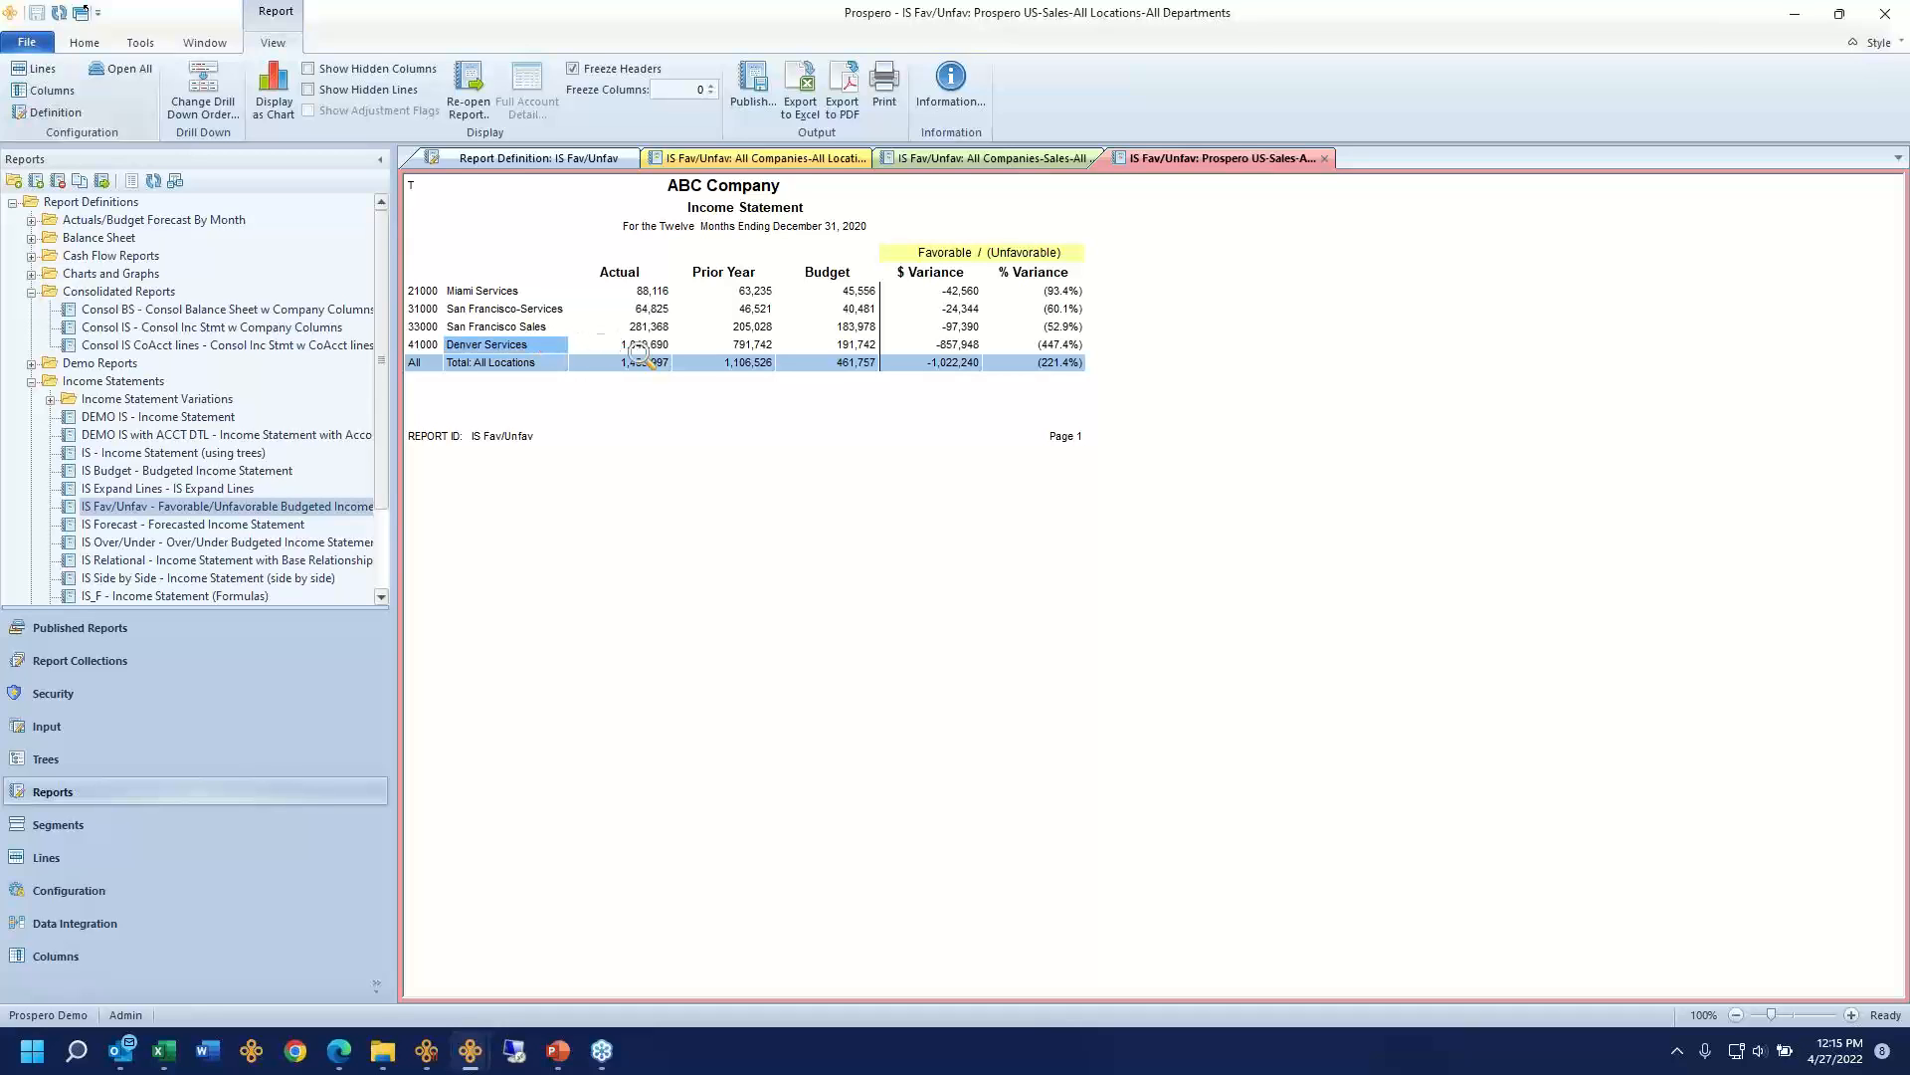
double_click(513, 348)
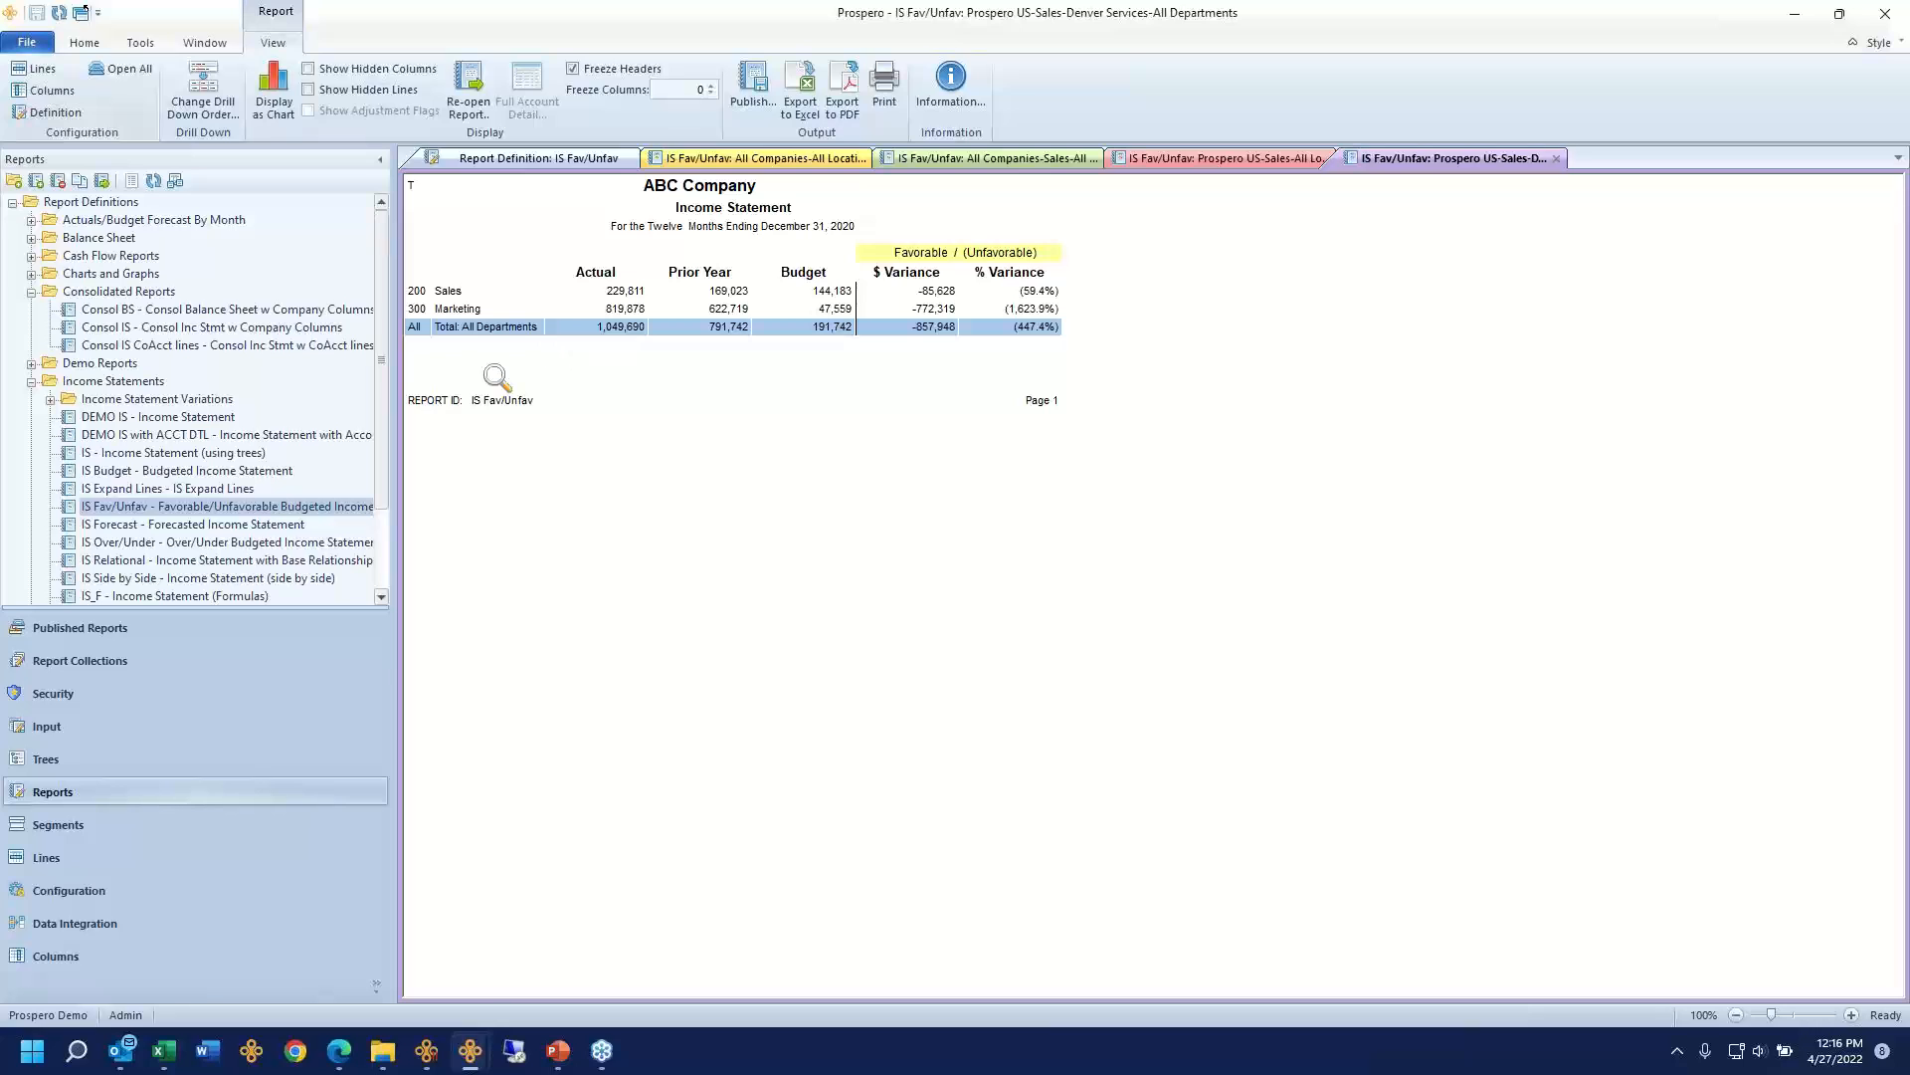
Step: Close the department, location and company drill-down reports to return to the all-companies income statement
click(1556, 159)
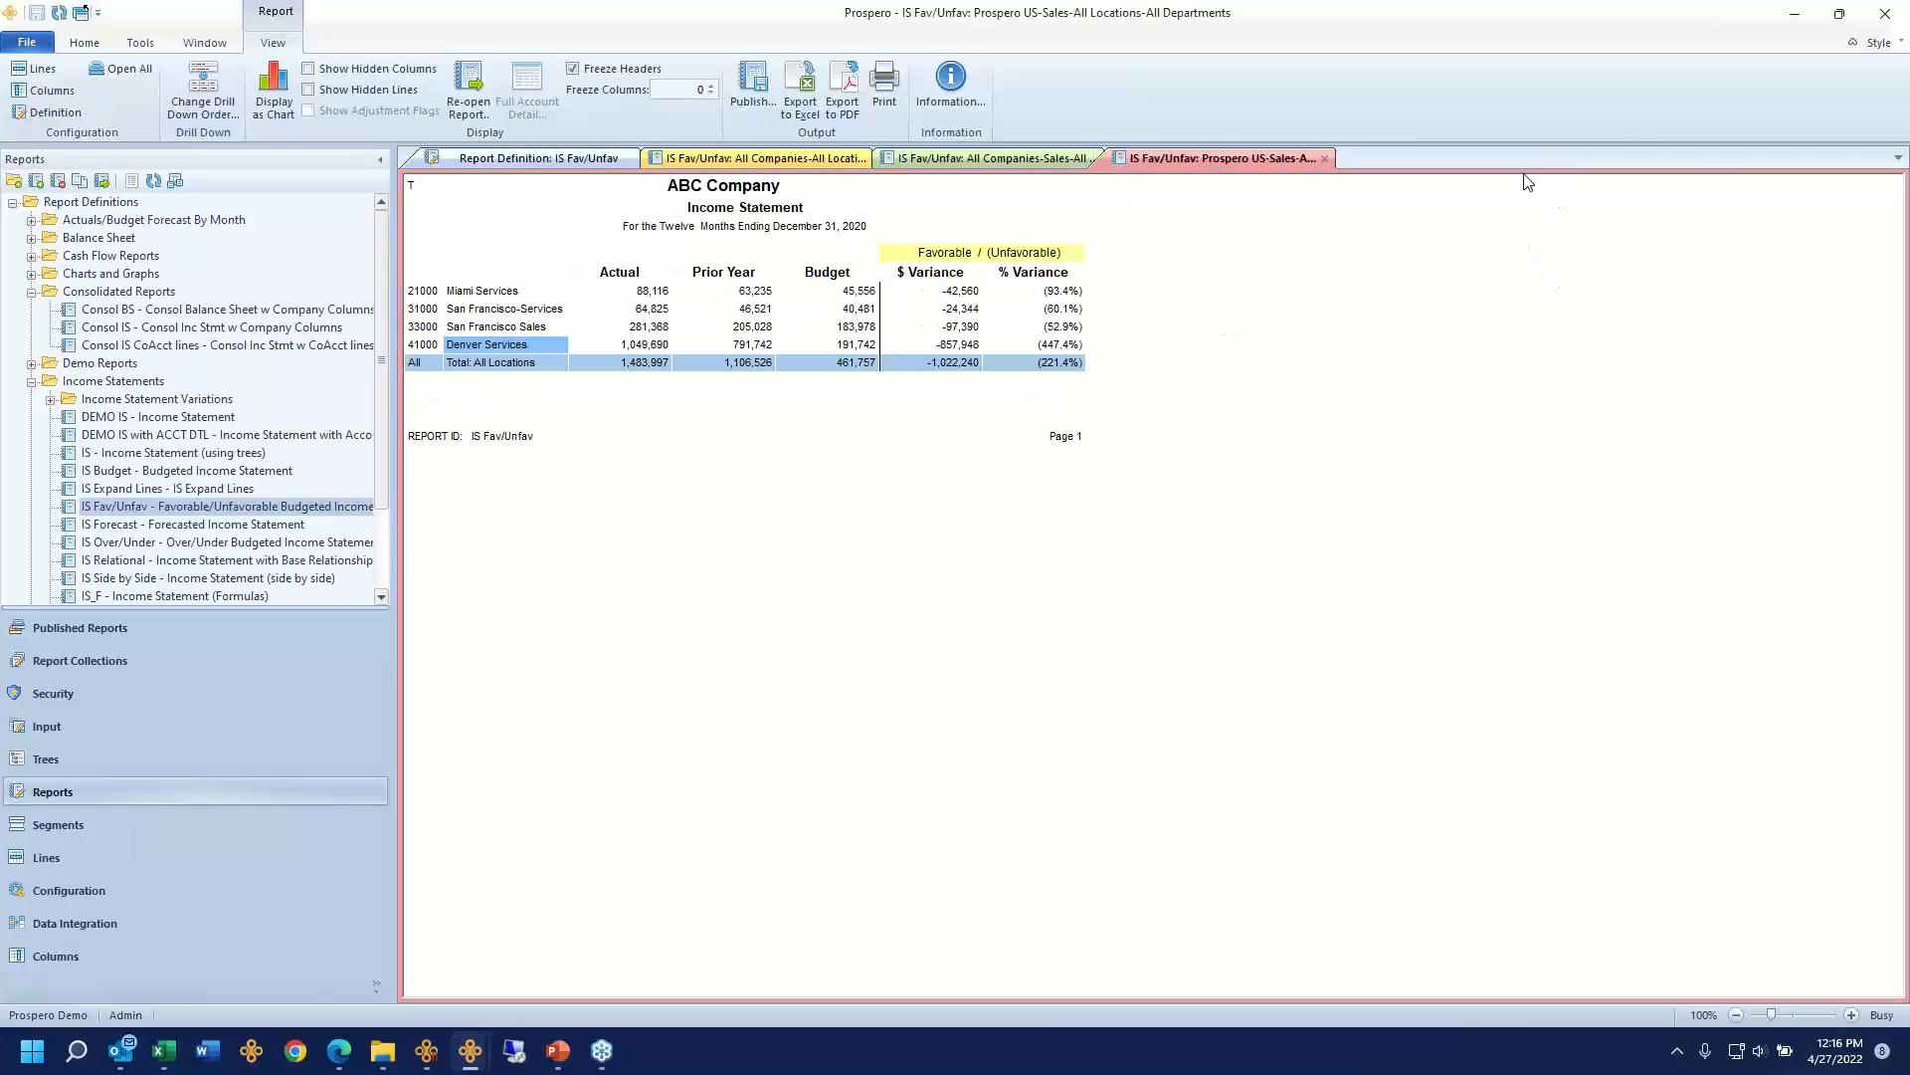
click(1325, 159)
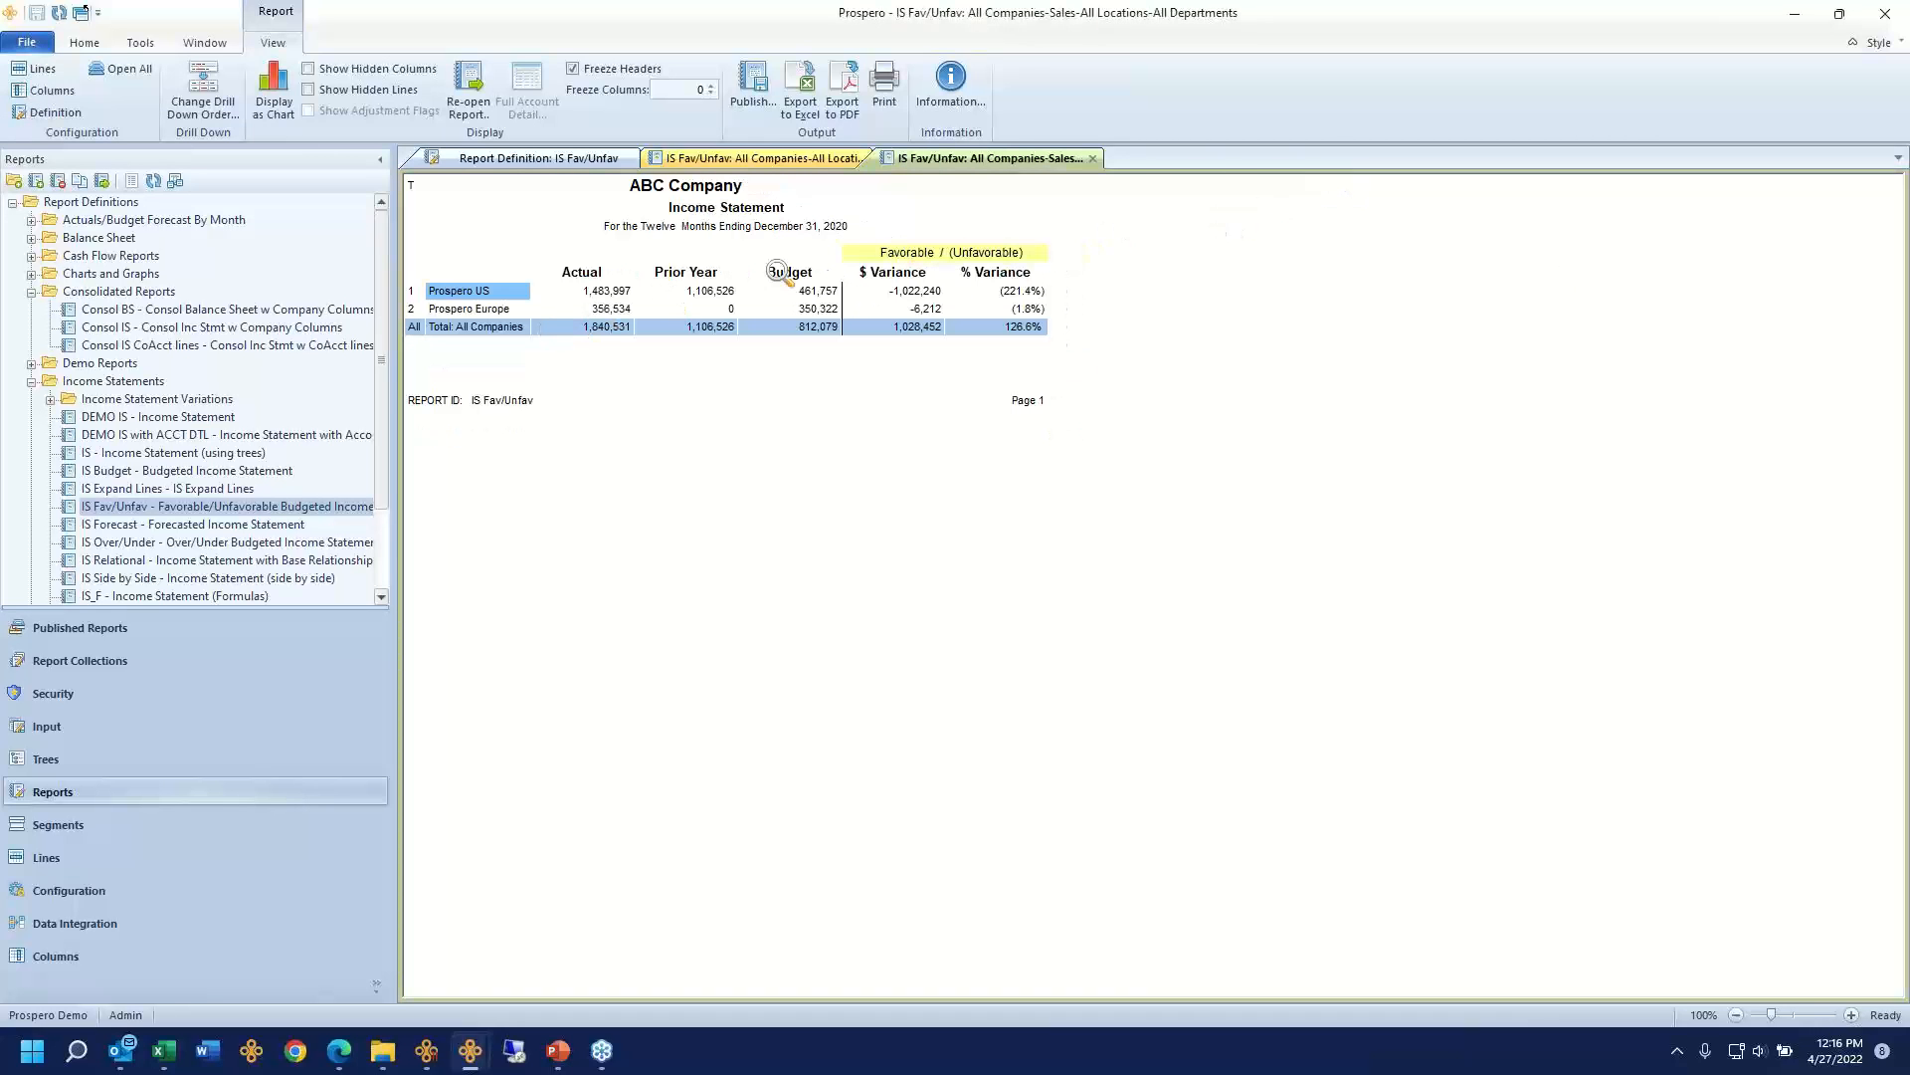
click(1091, 158)
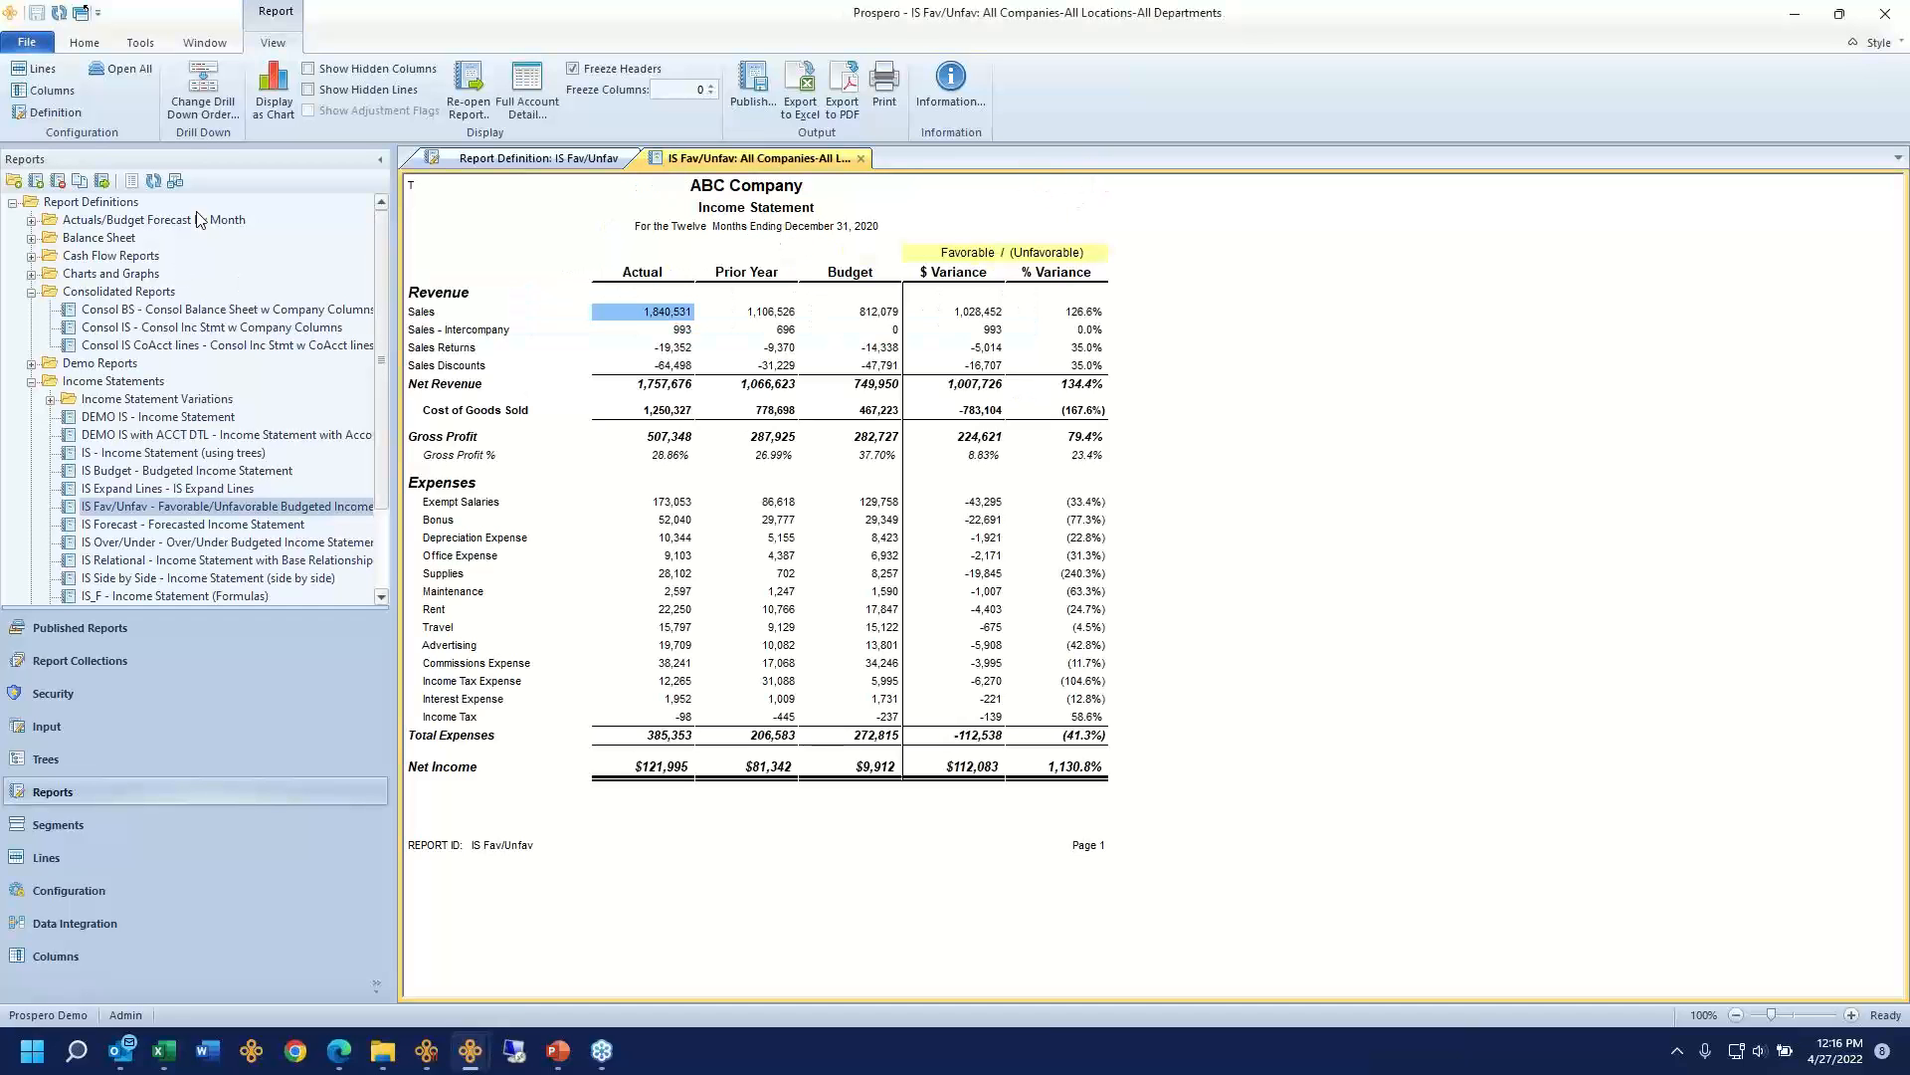
Step: Move Department to the first place in the drill-down order, and drill into Sales to examine the dollar variances by department
click(206, 100)
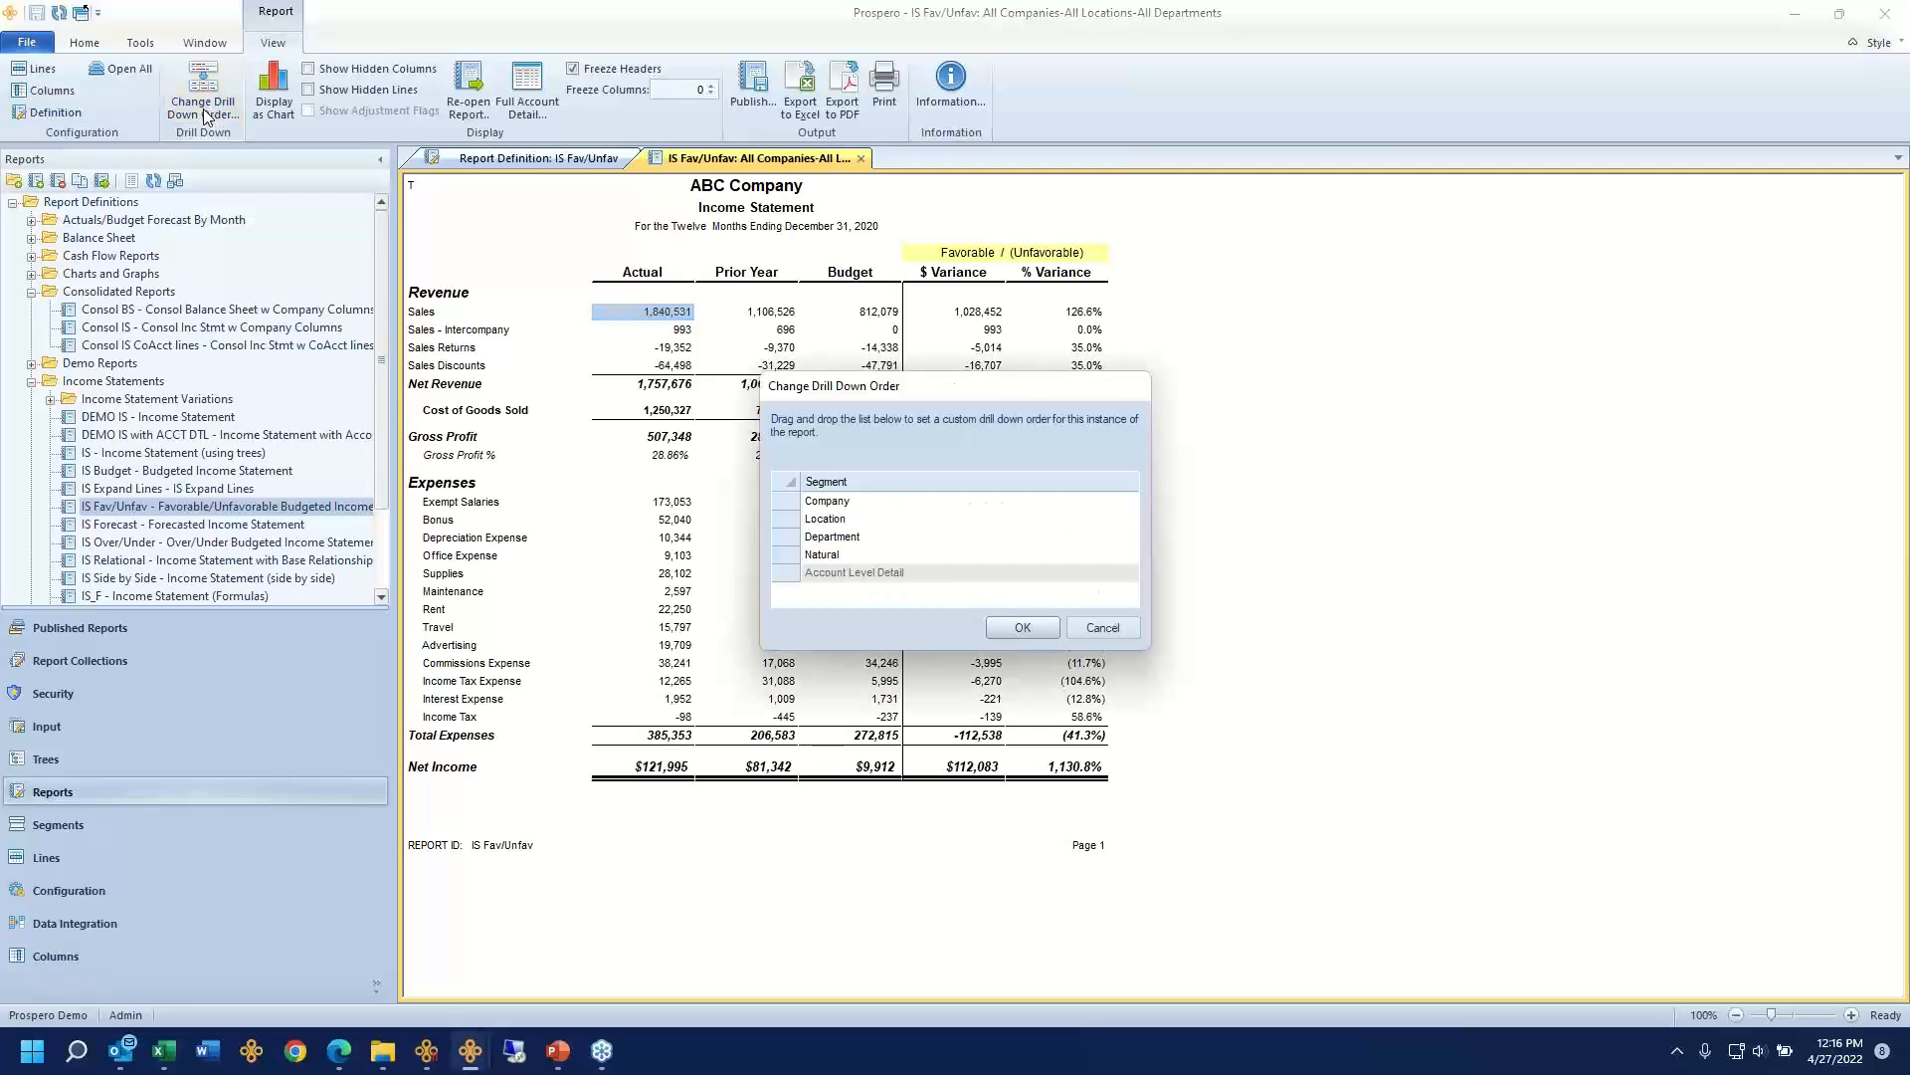
click(790, 503)
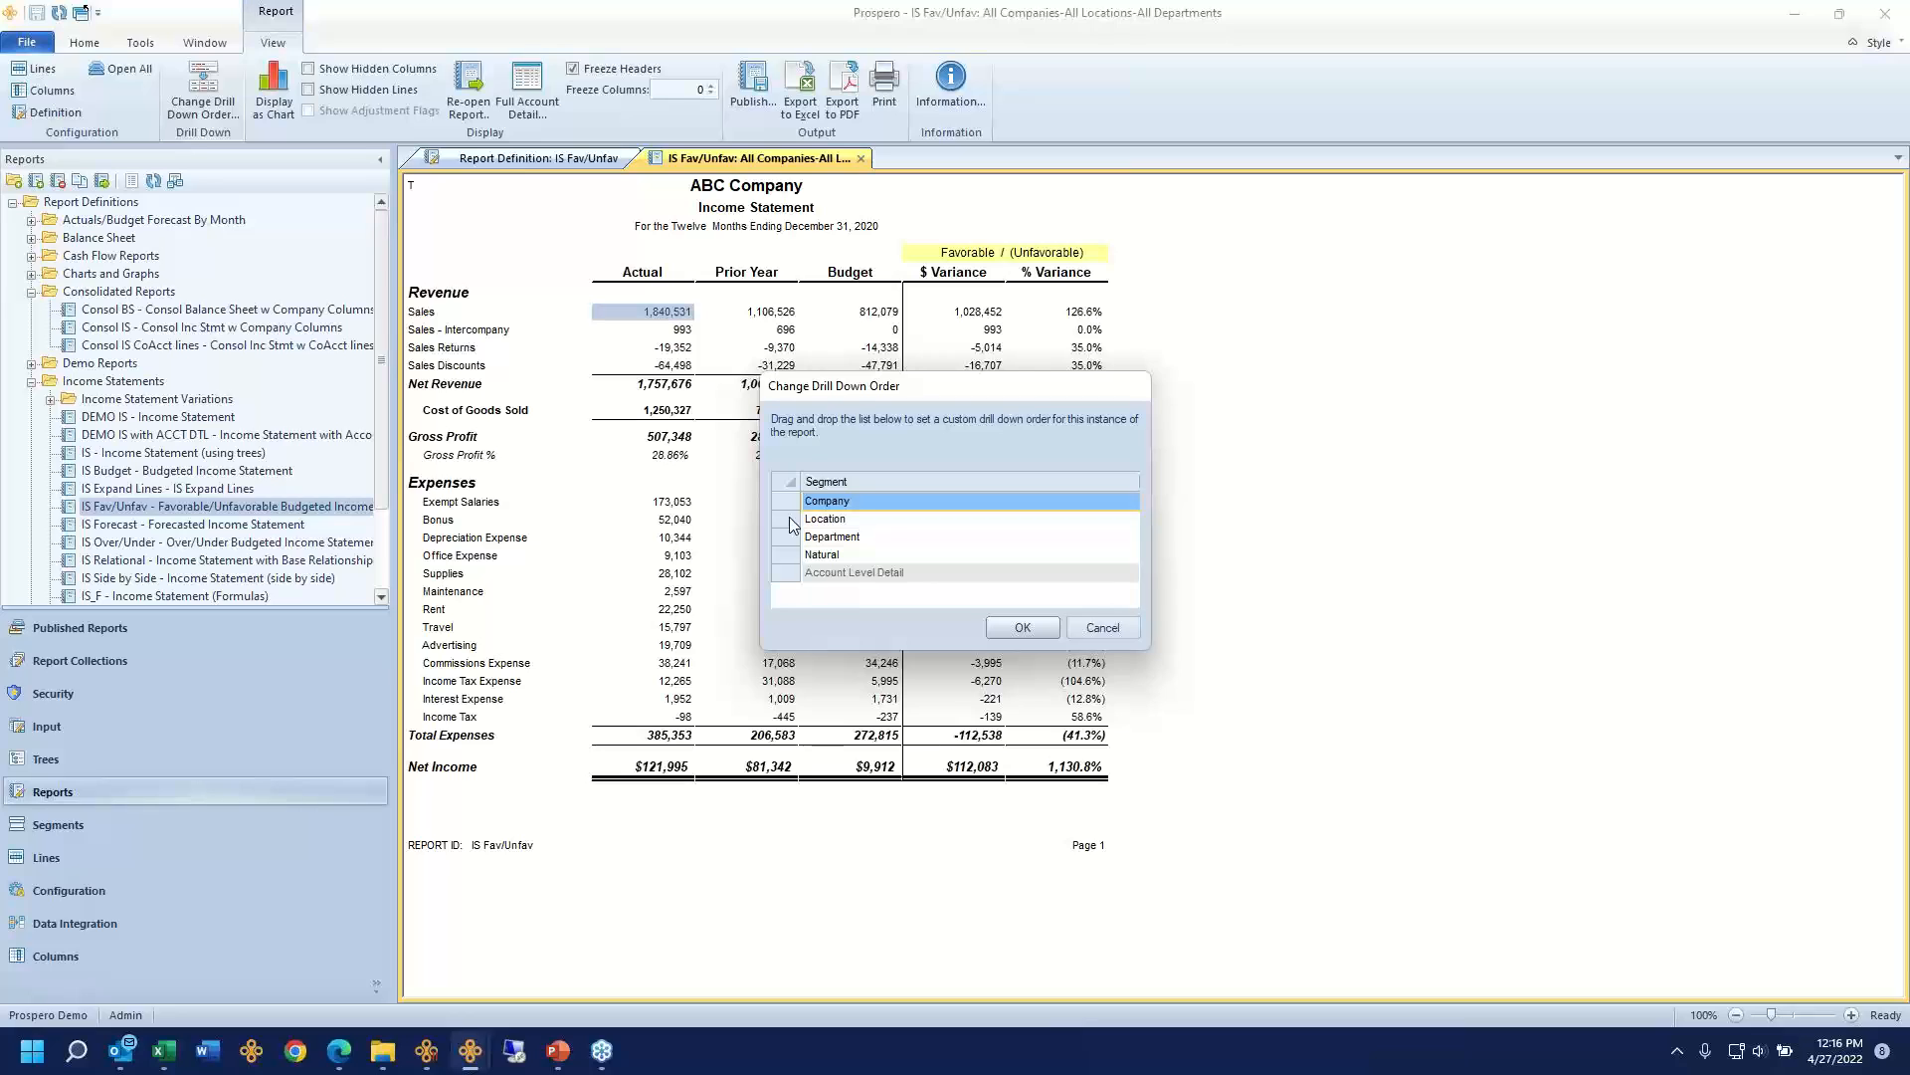
click(791, 518)
click(793, 538)
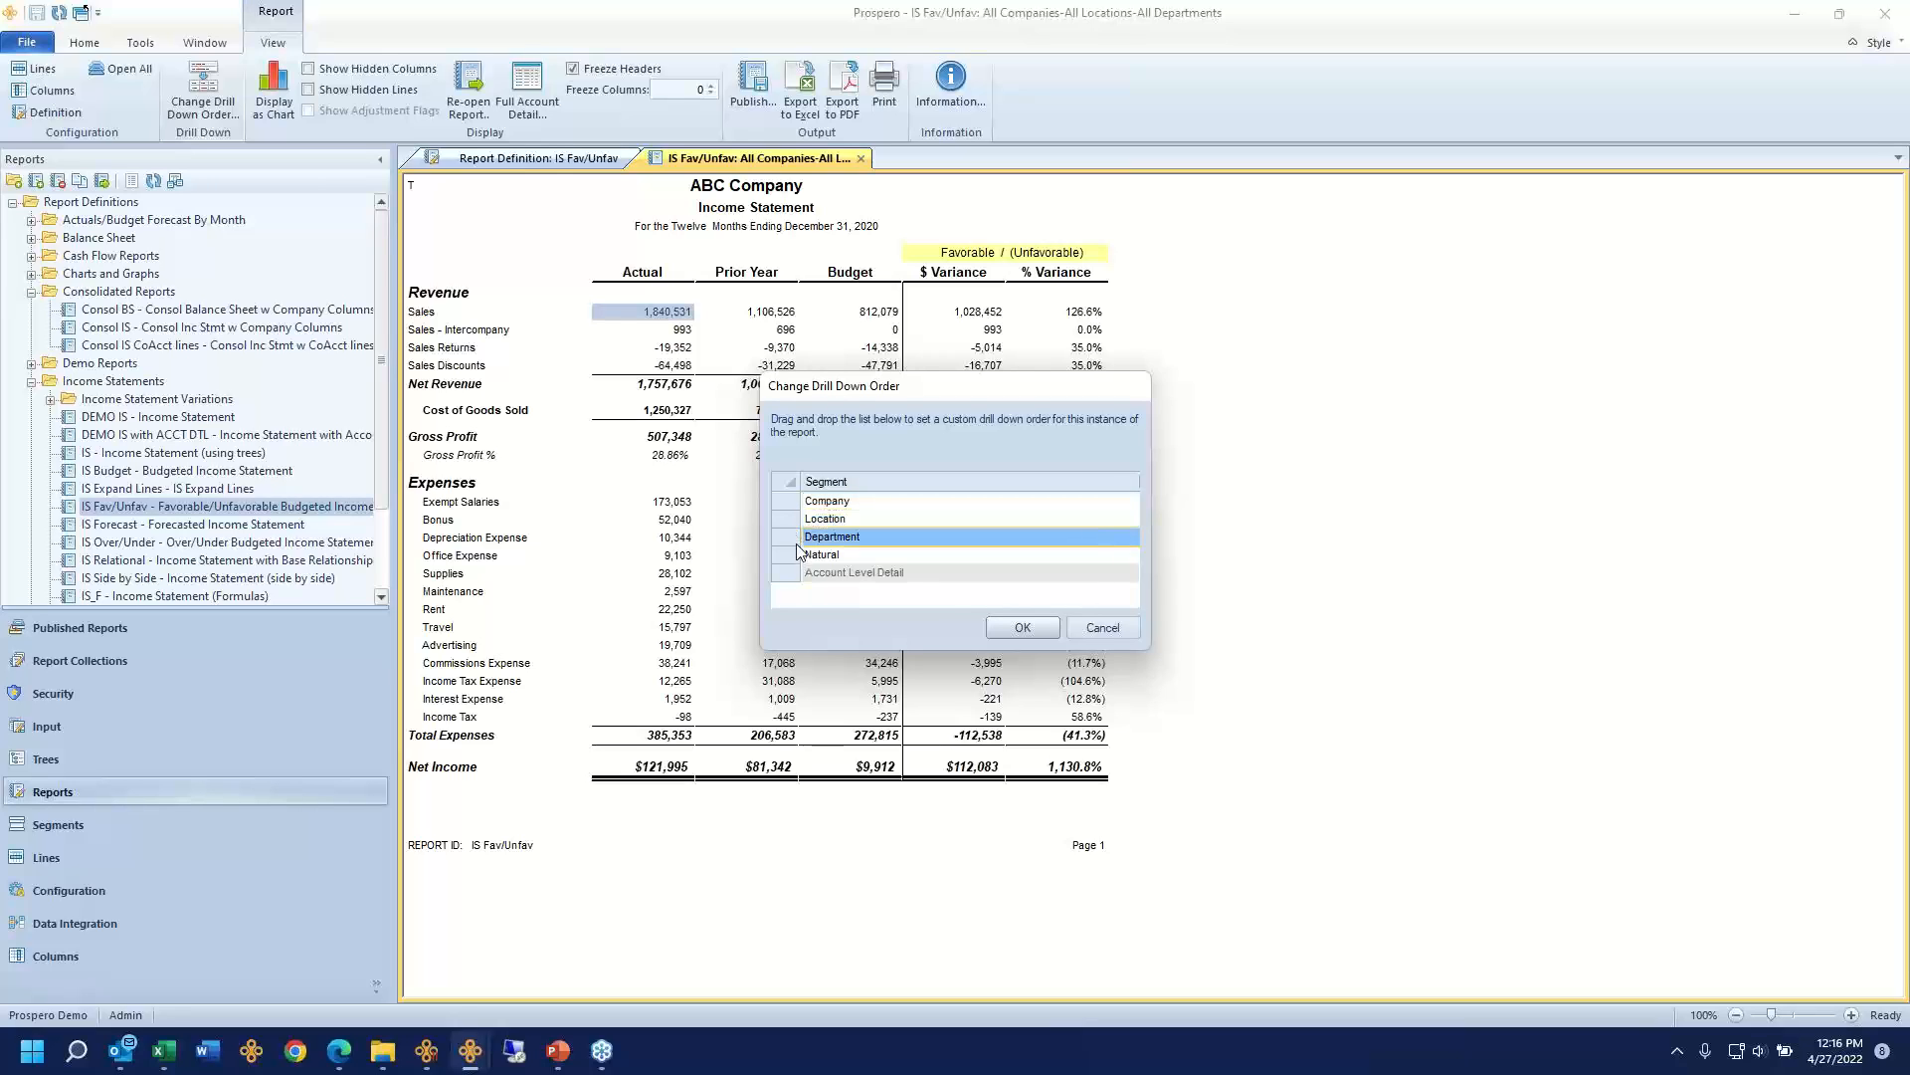
drag(794, 530, 796, 500)
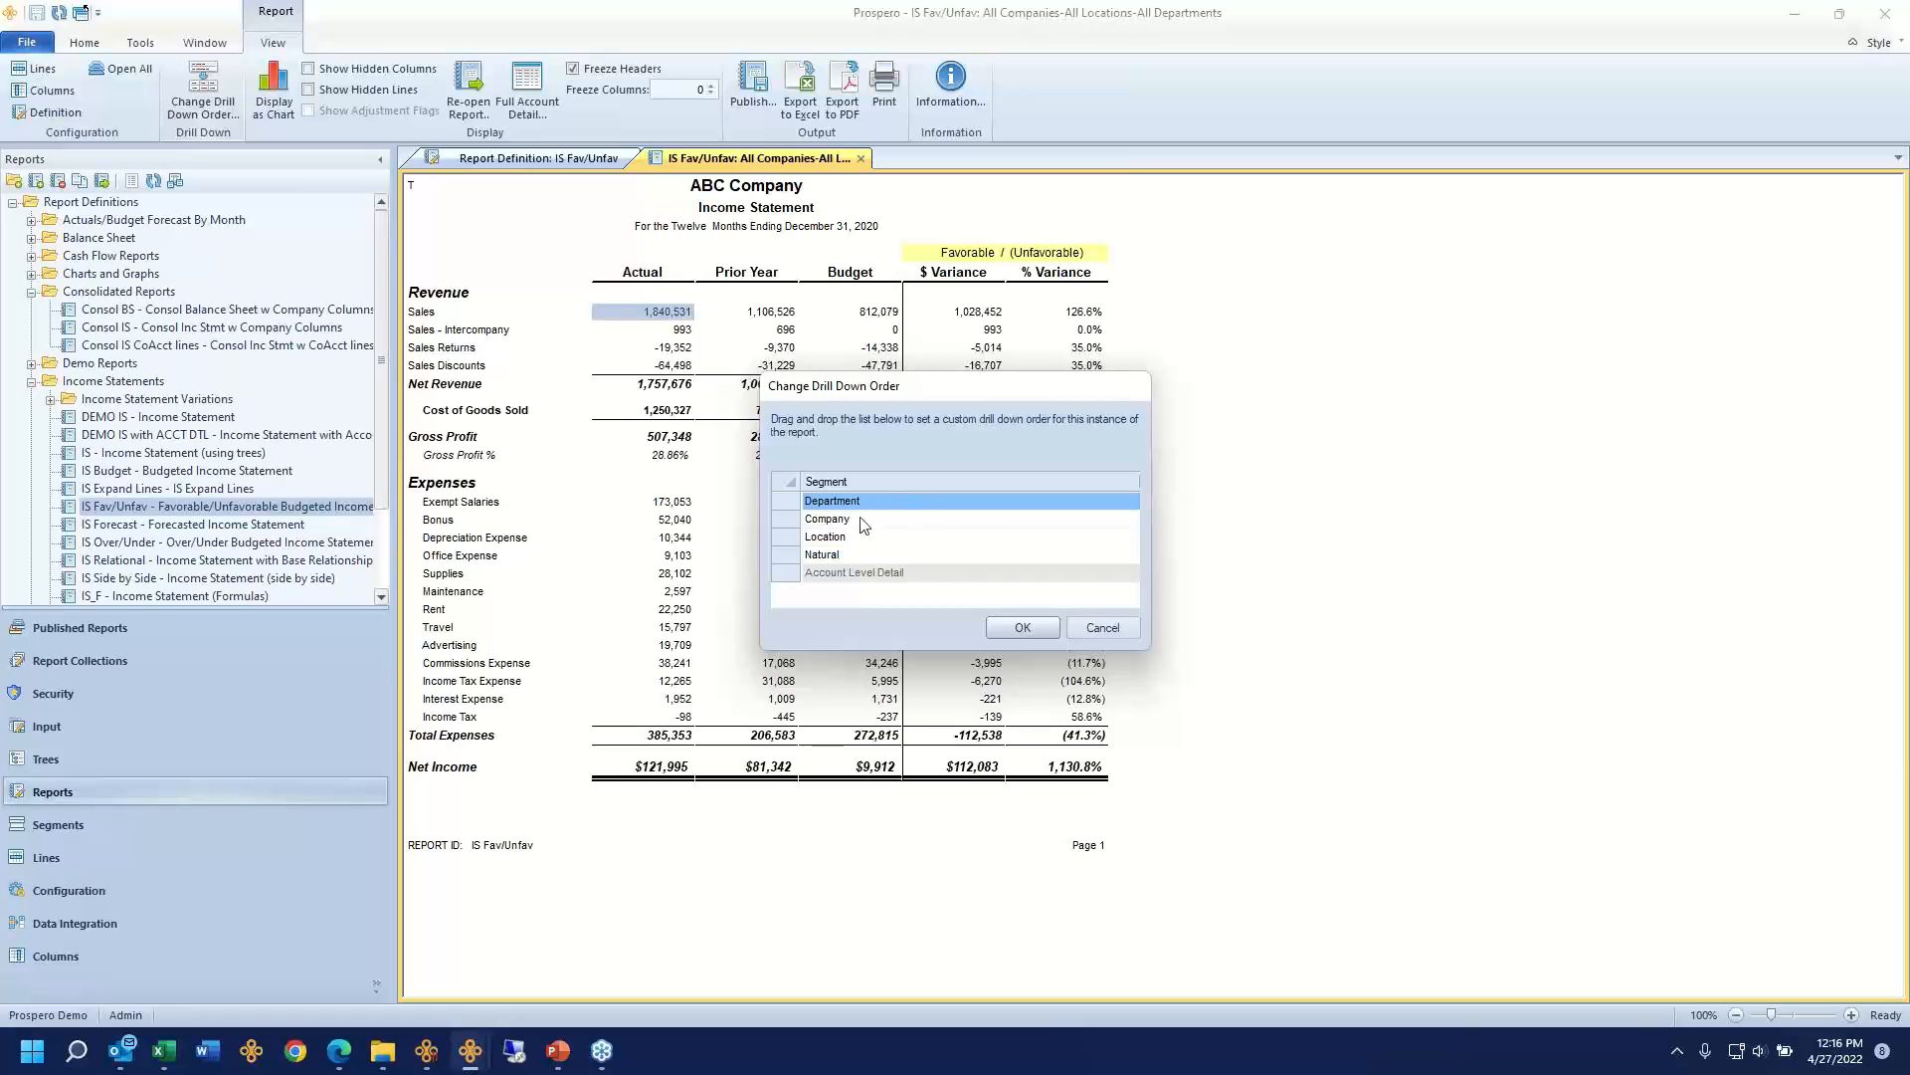
click(1007, 627)
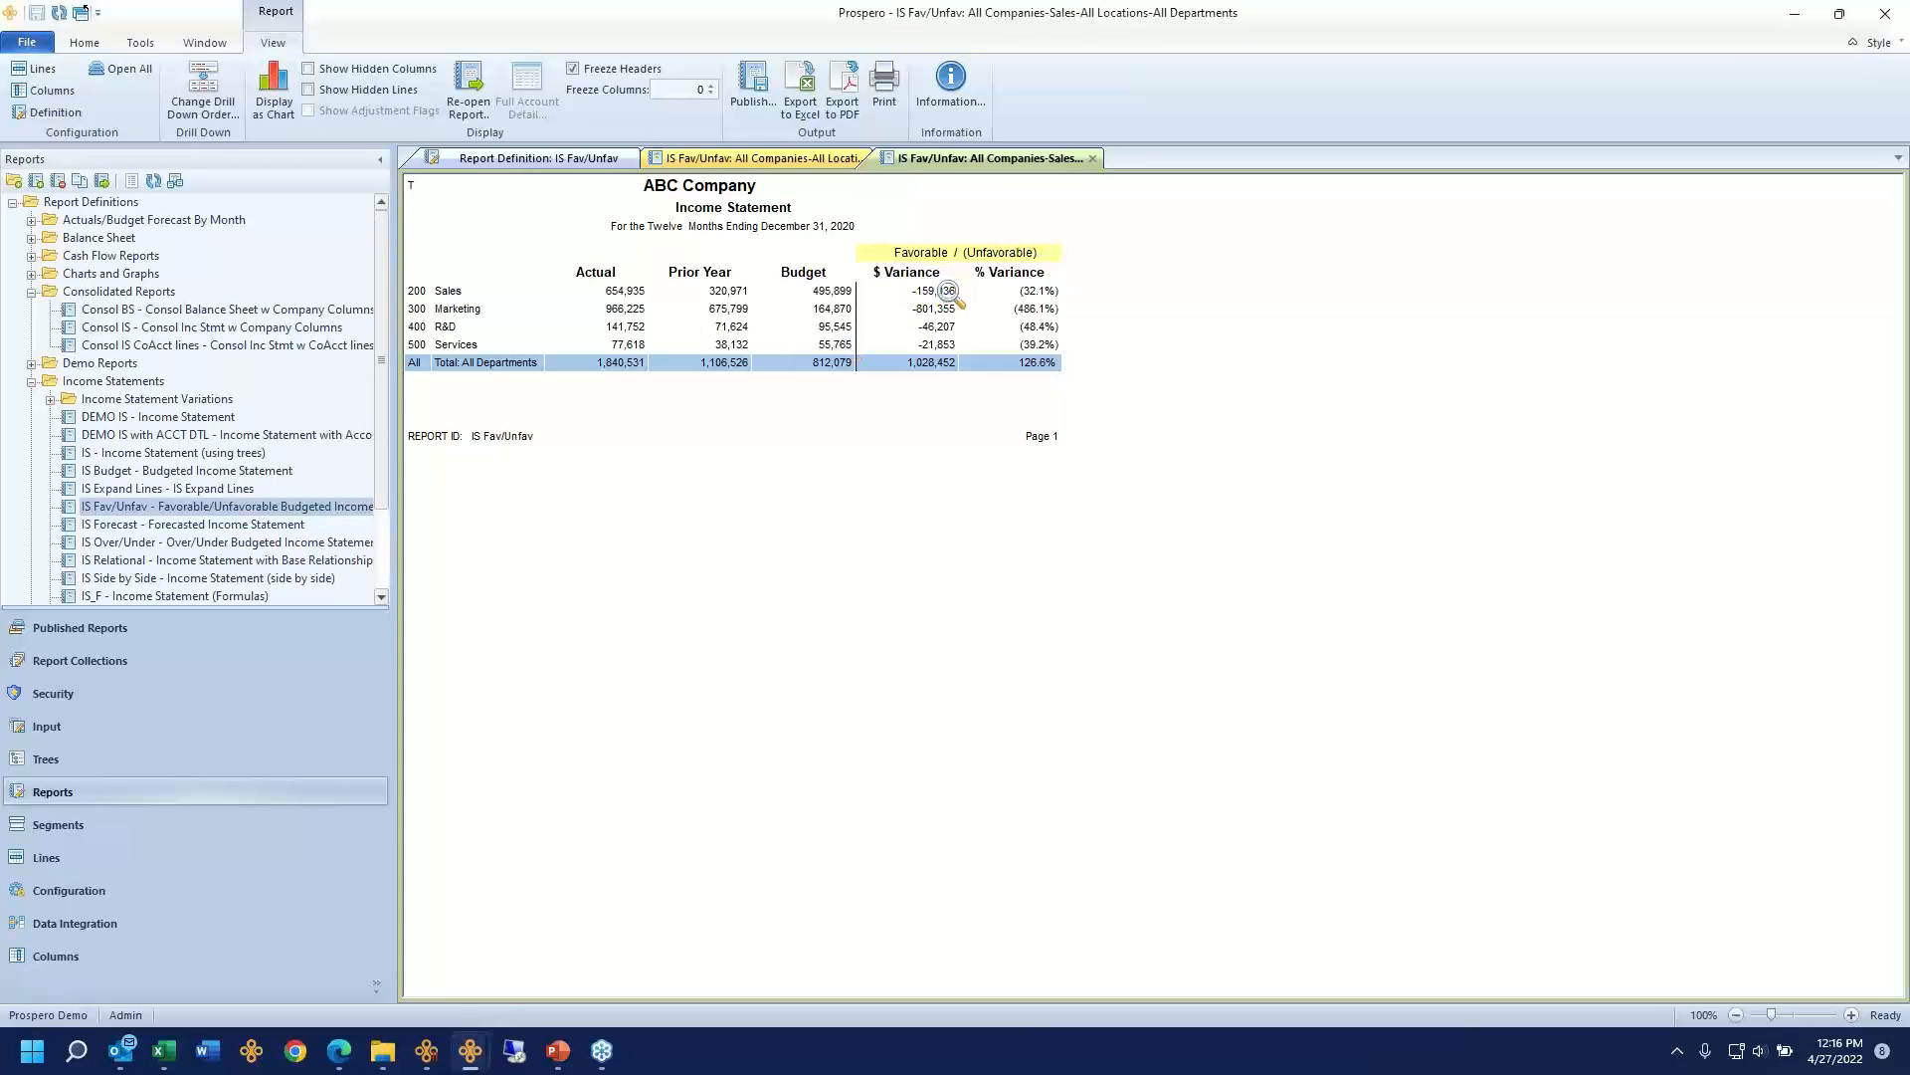
drag(938, 289, 938, 358)
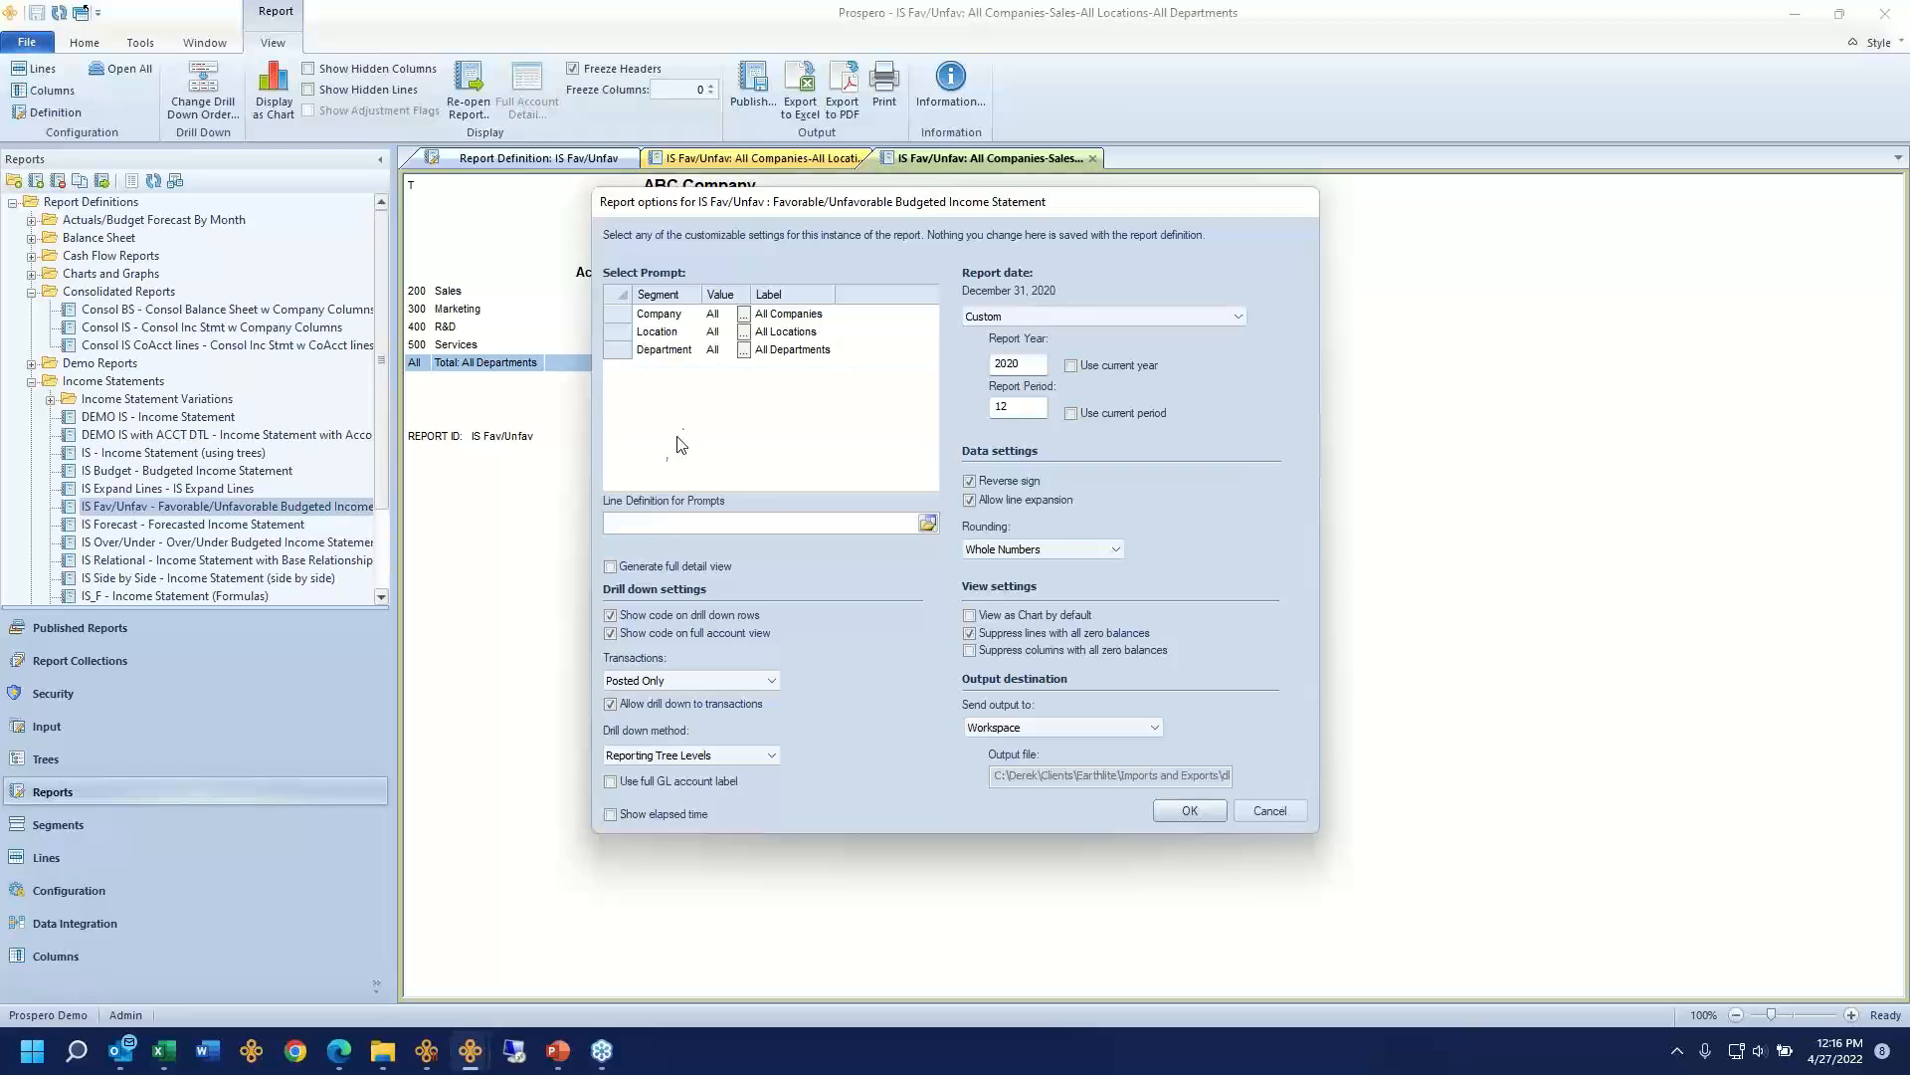
click(716, 352)
text(400)
key(Tab)
click(627, 334)
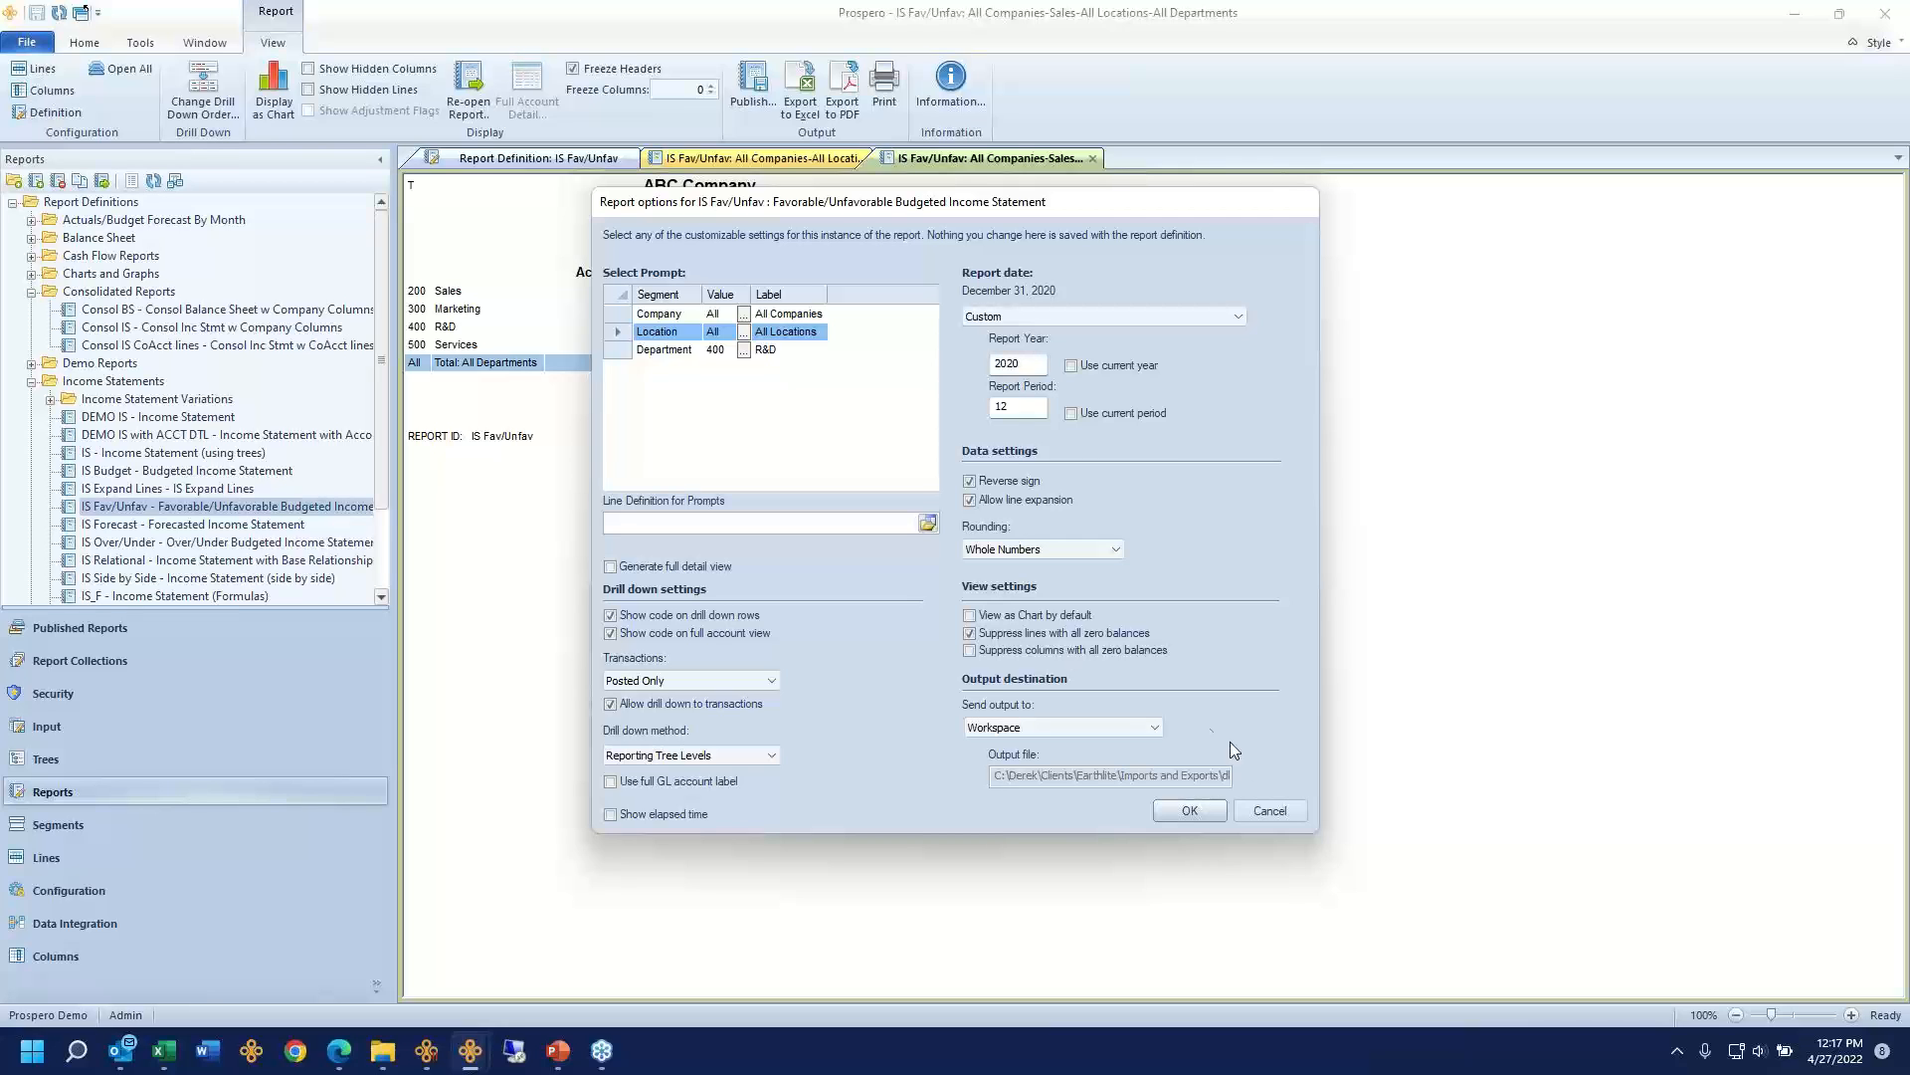
click(1269, 808)
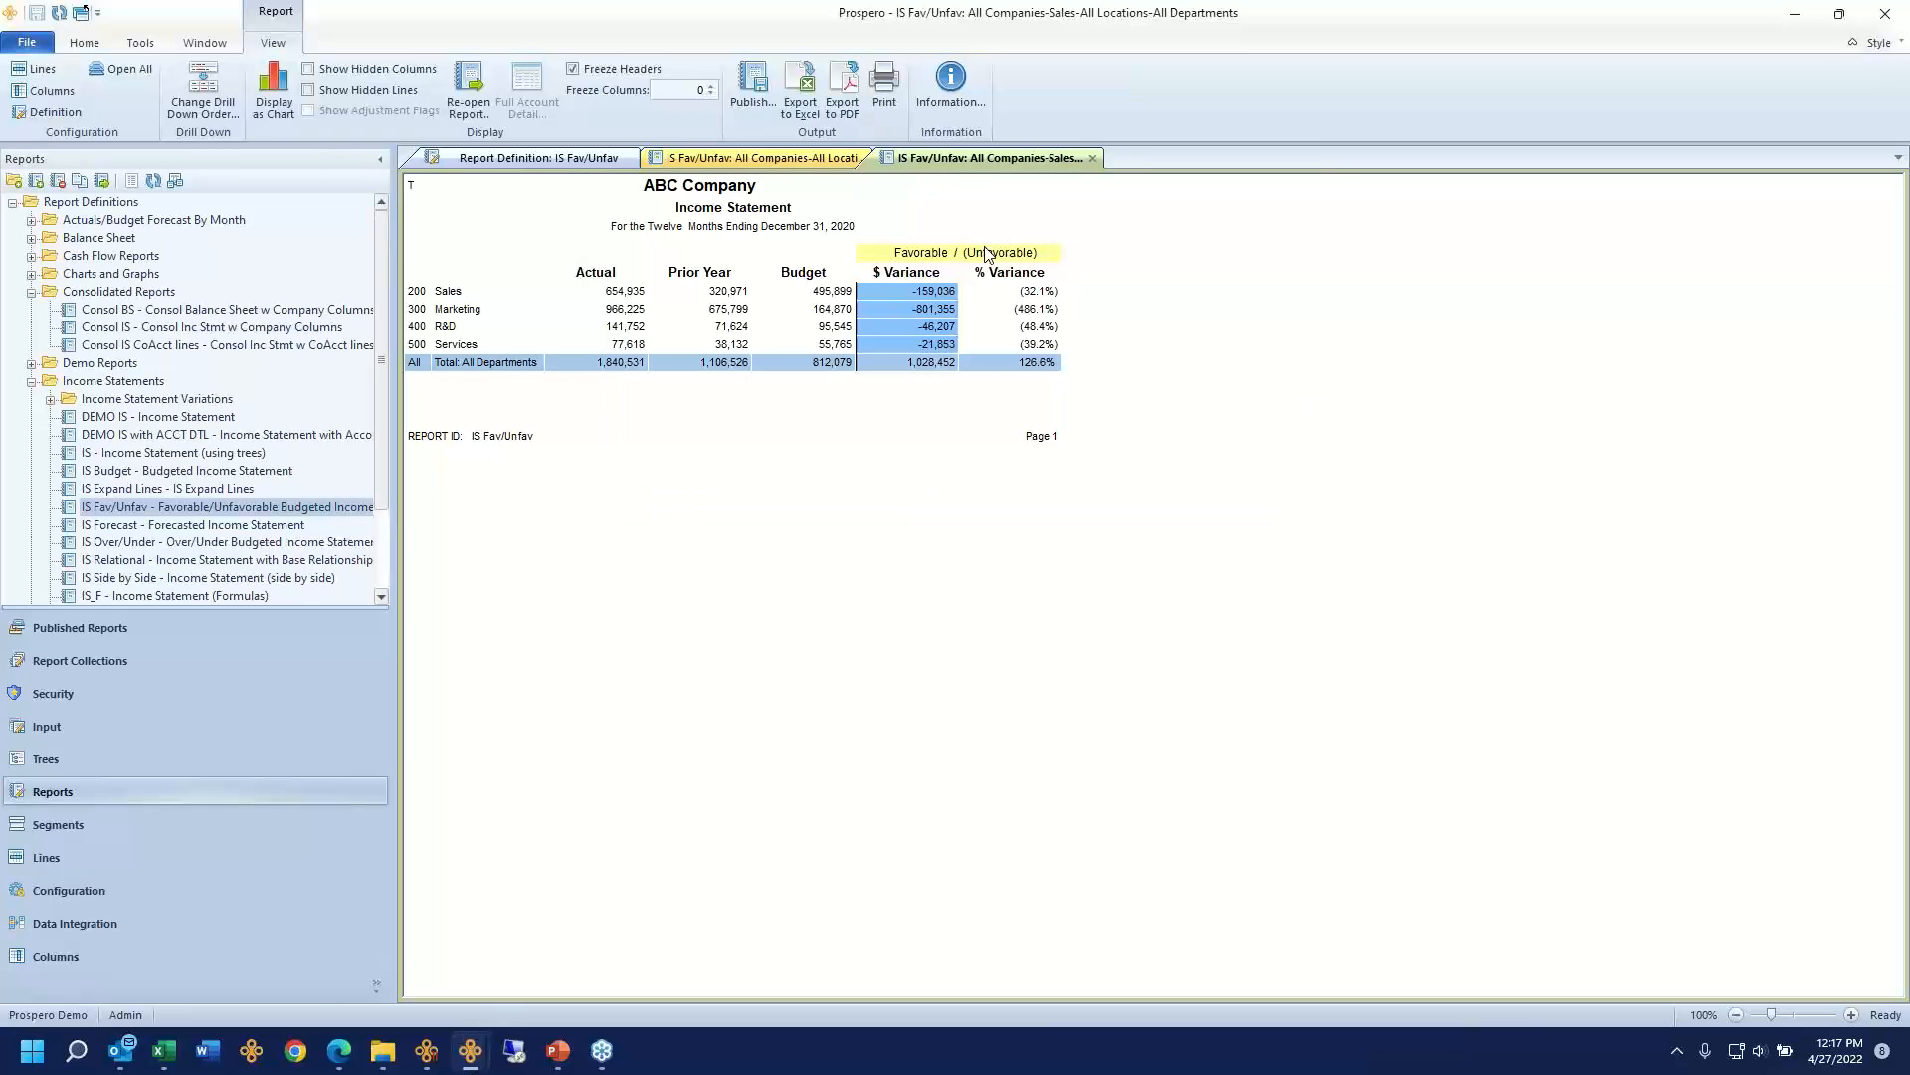
Step: Review the report's drill-down order without changing it, and close the Sales drill-down by department
click(200, 98)
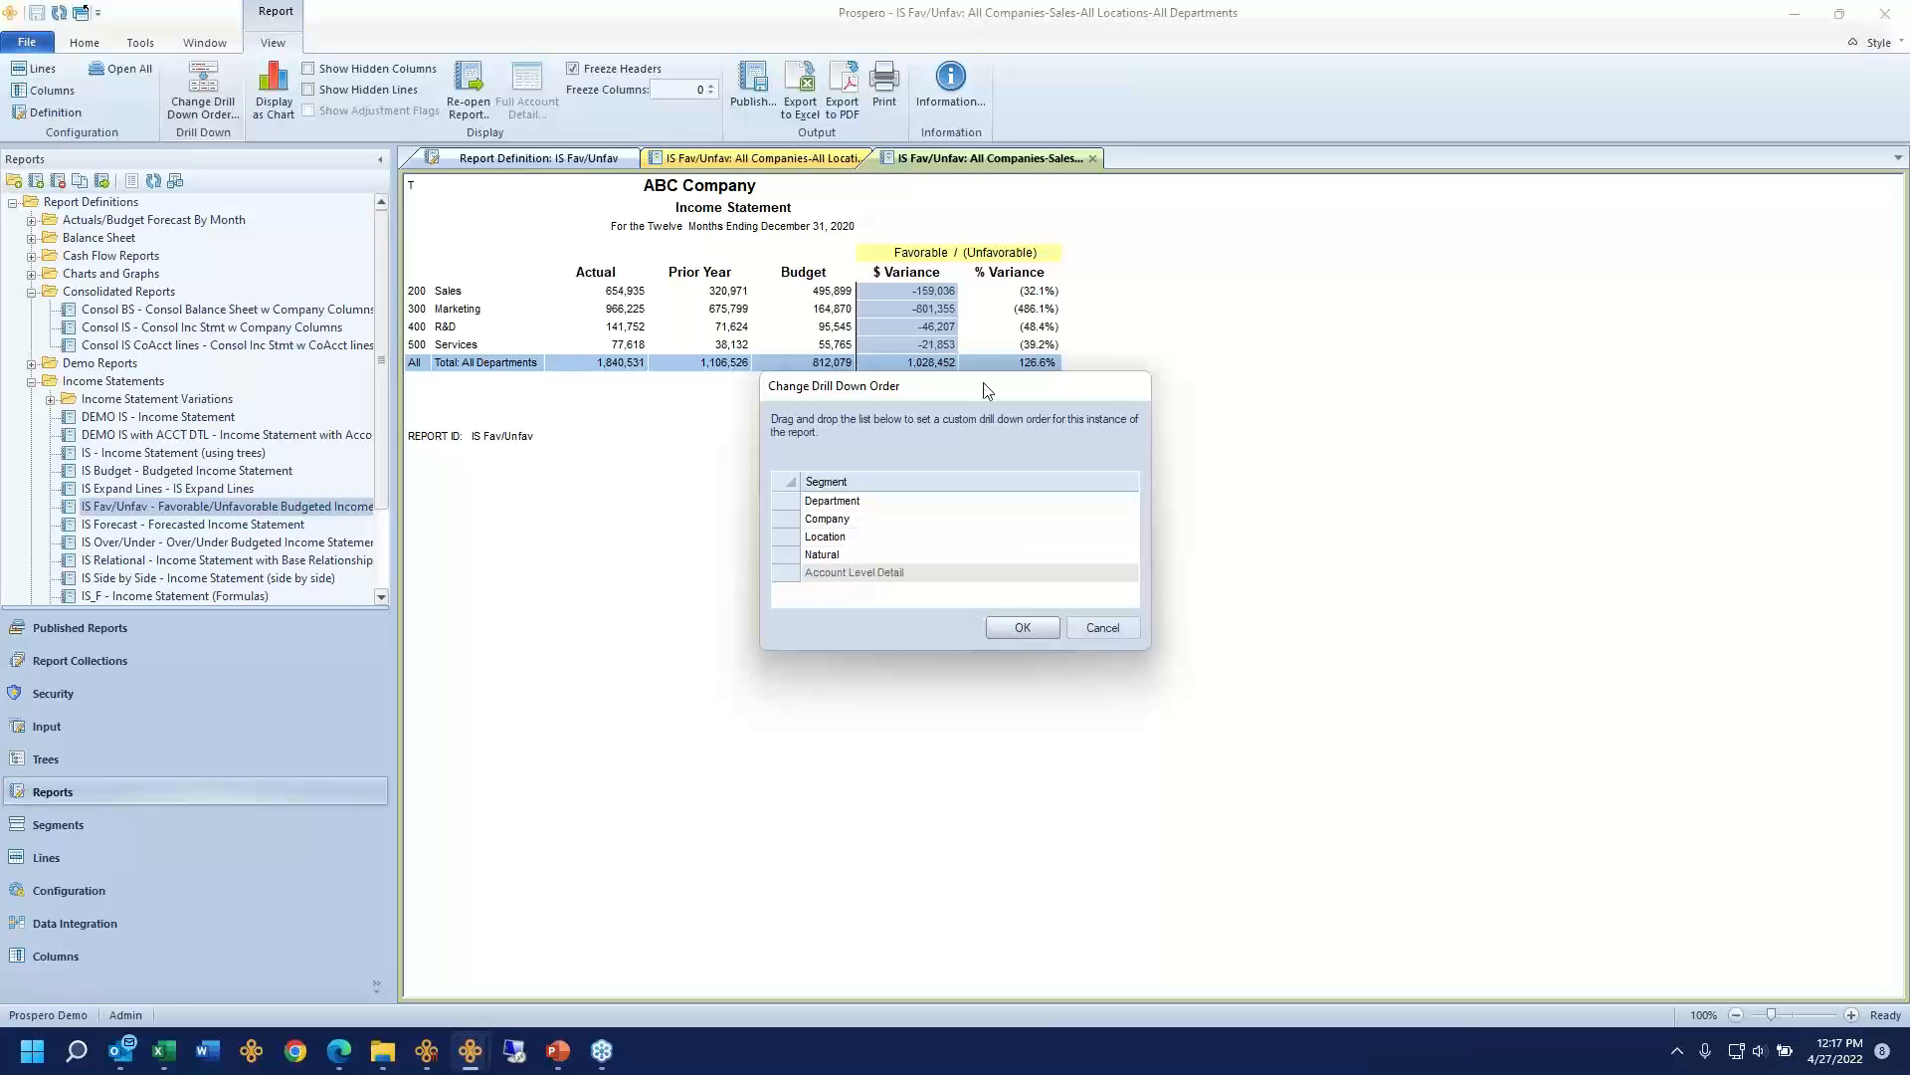
click(1103, 628)
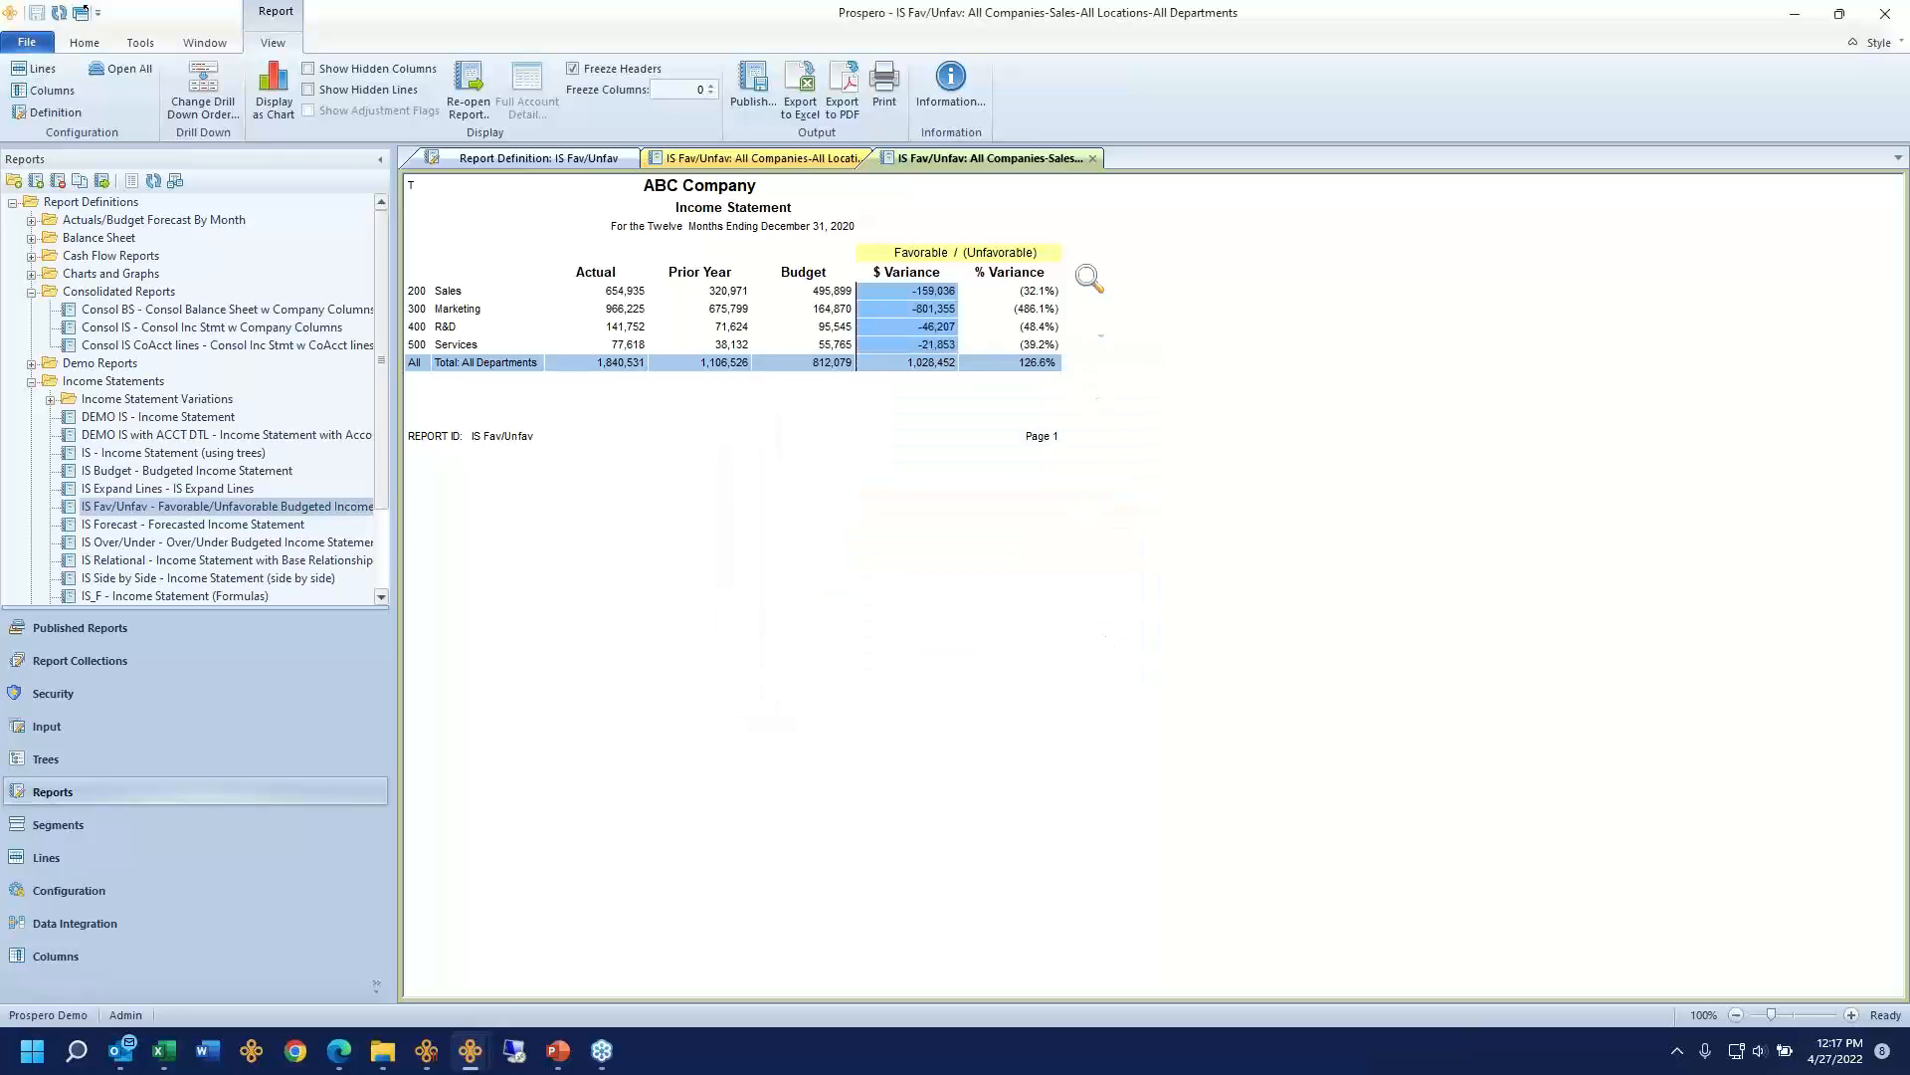
click(1092, 158)
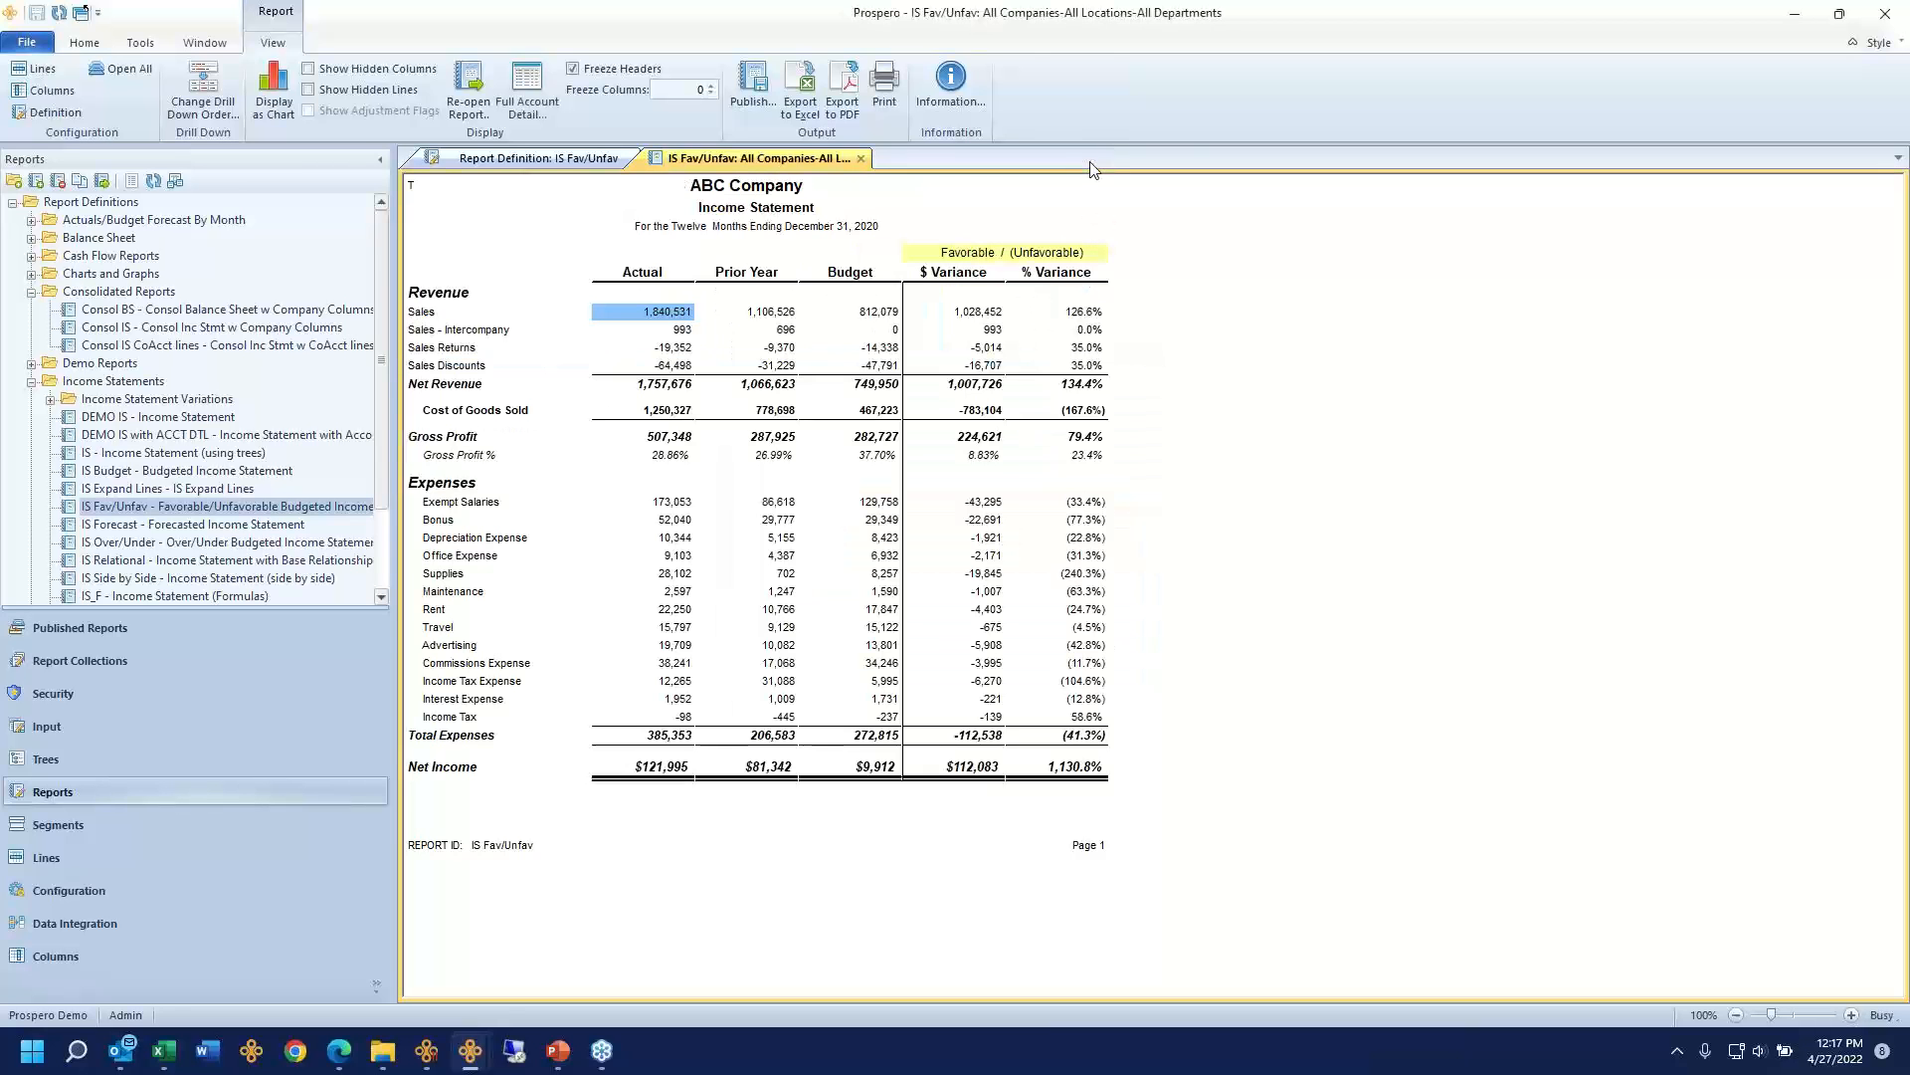
Step: Switch back to the Prospero window with the published reports, and close the Marketing income statement
key(super+Tab)
click(995, 259)
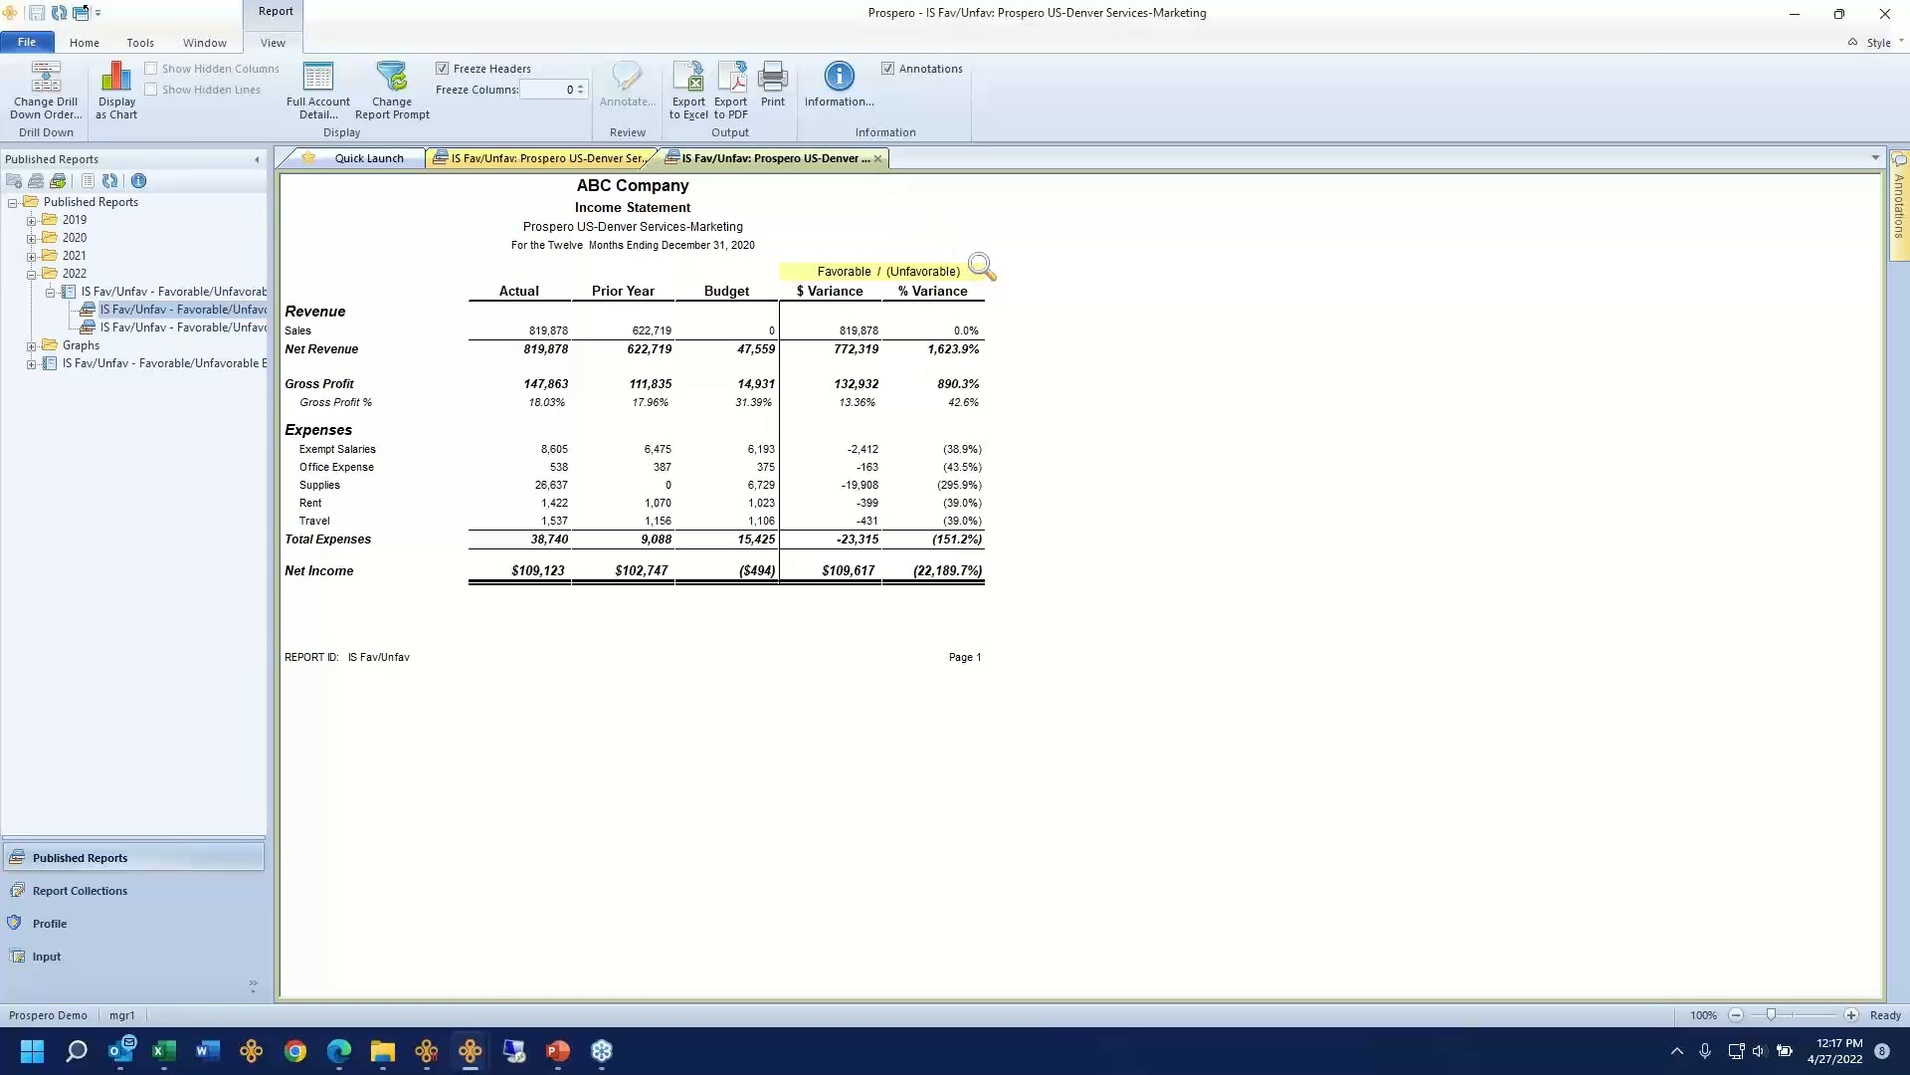
click(878, 158)
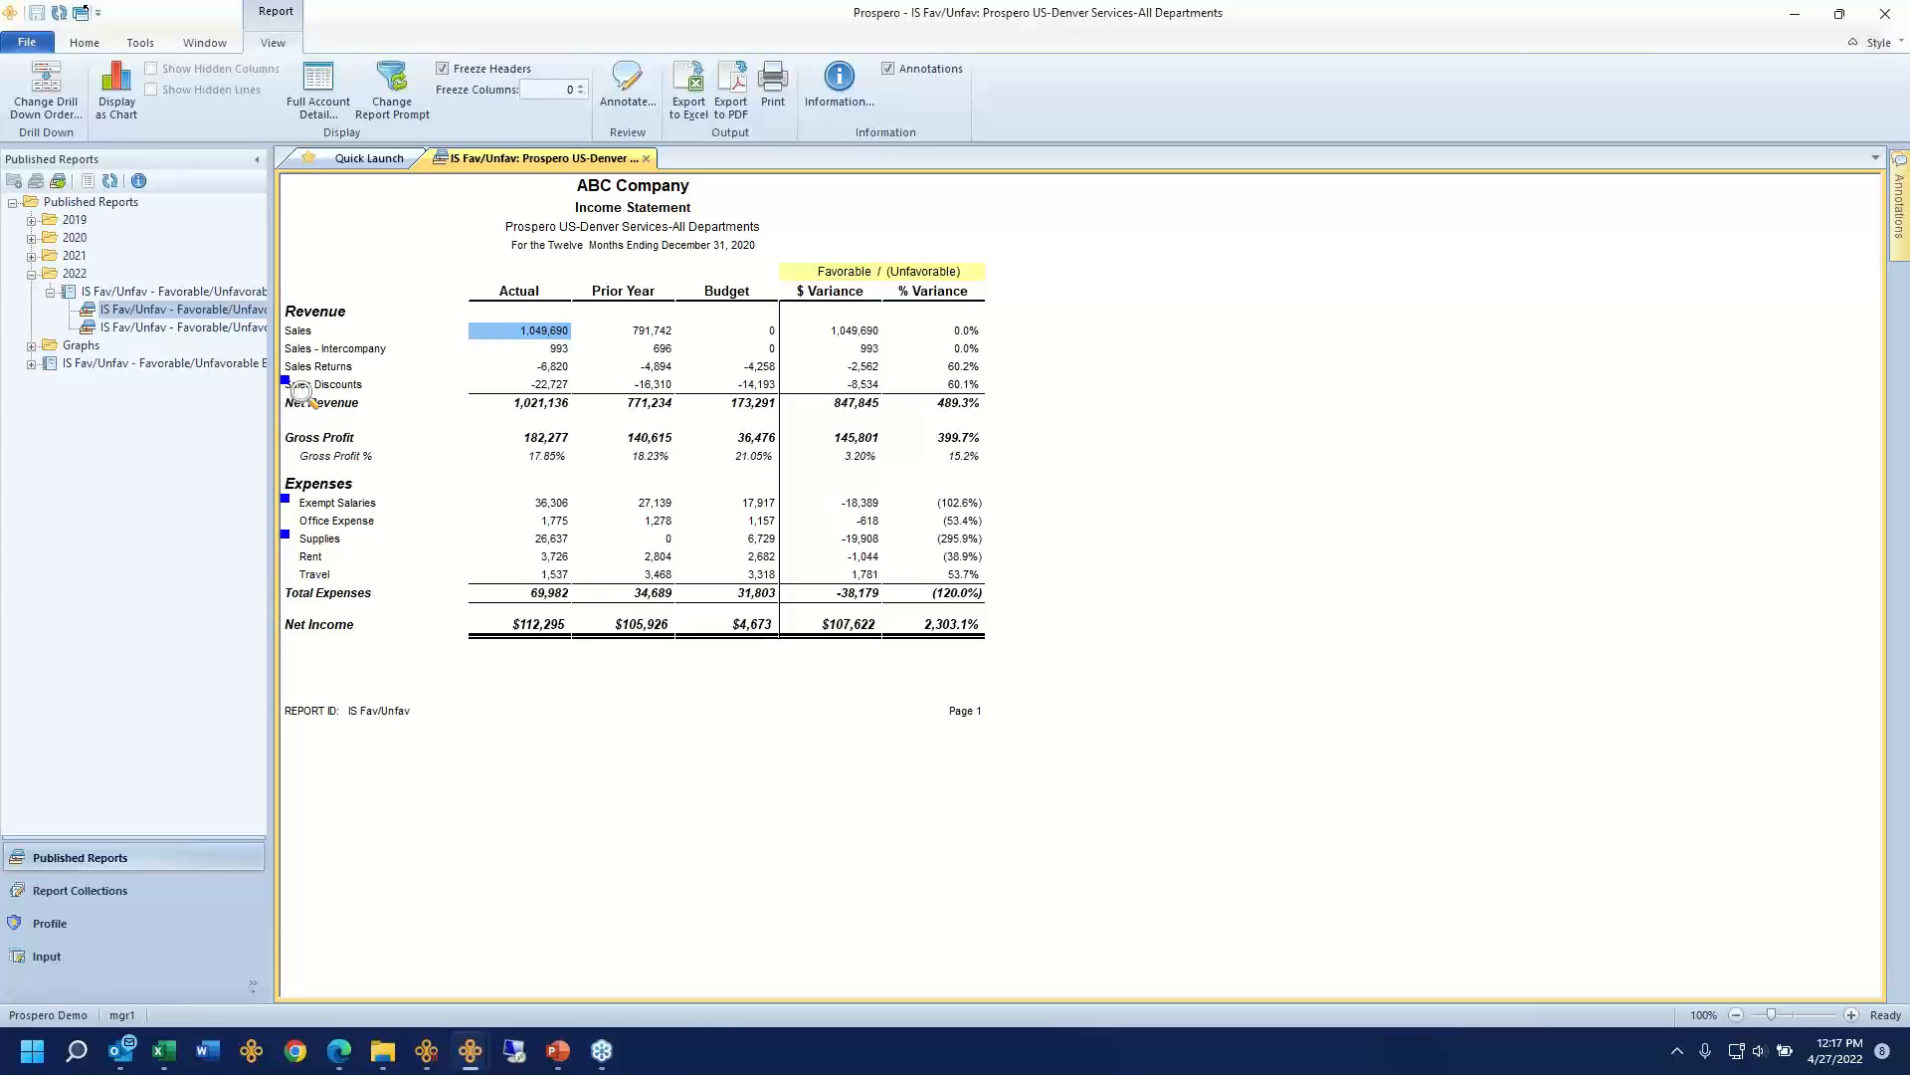
Step: Select the annotated Sales Discounts line in the Denver Services income statement, and keep the Annotations pane pinned open
mouse_move(288, 388)
click(318, 385)
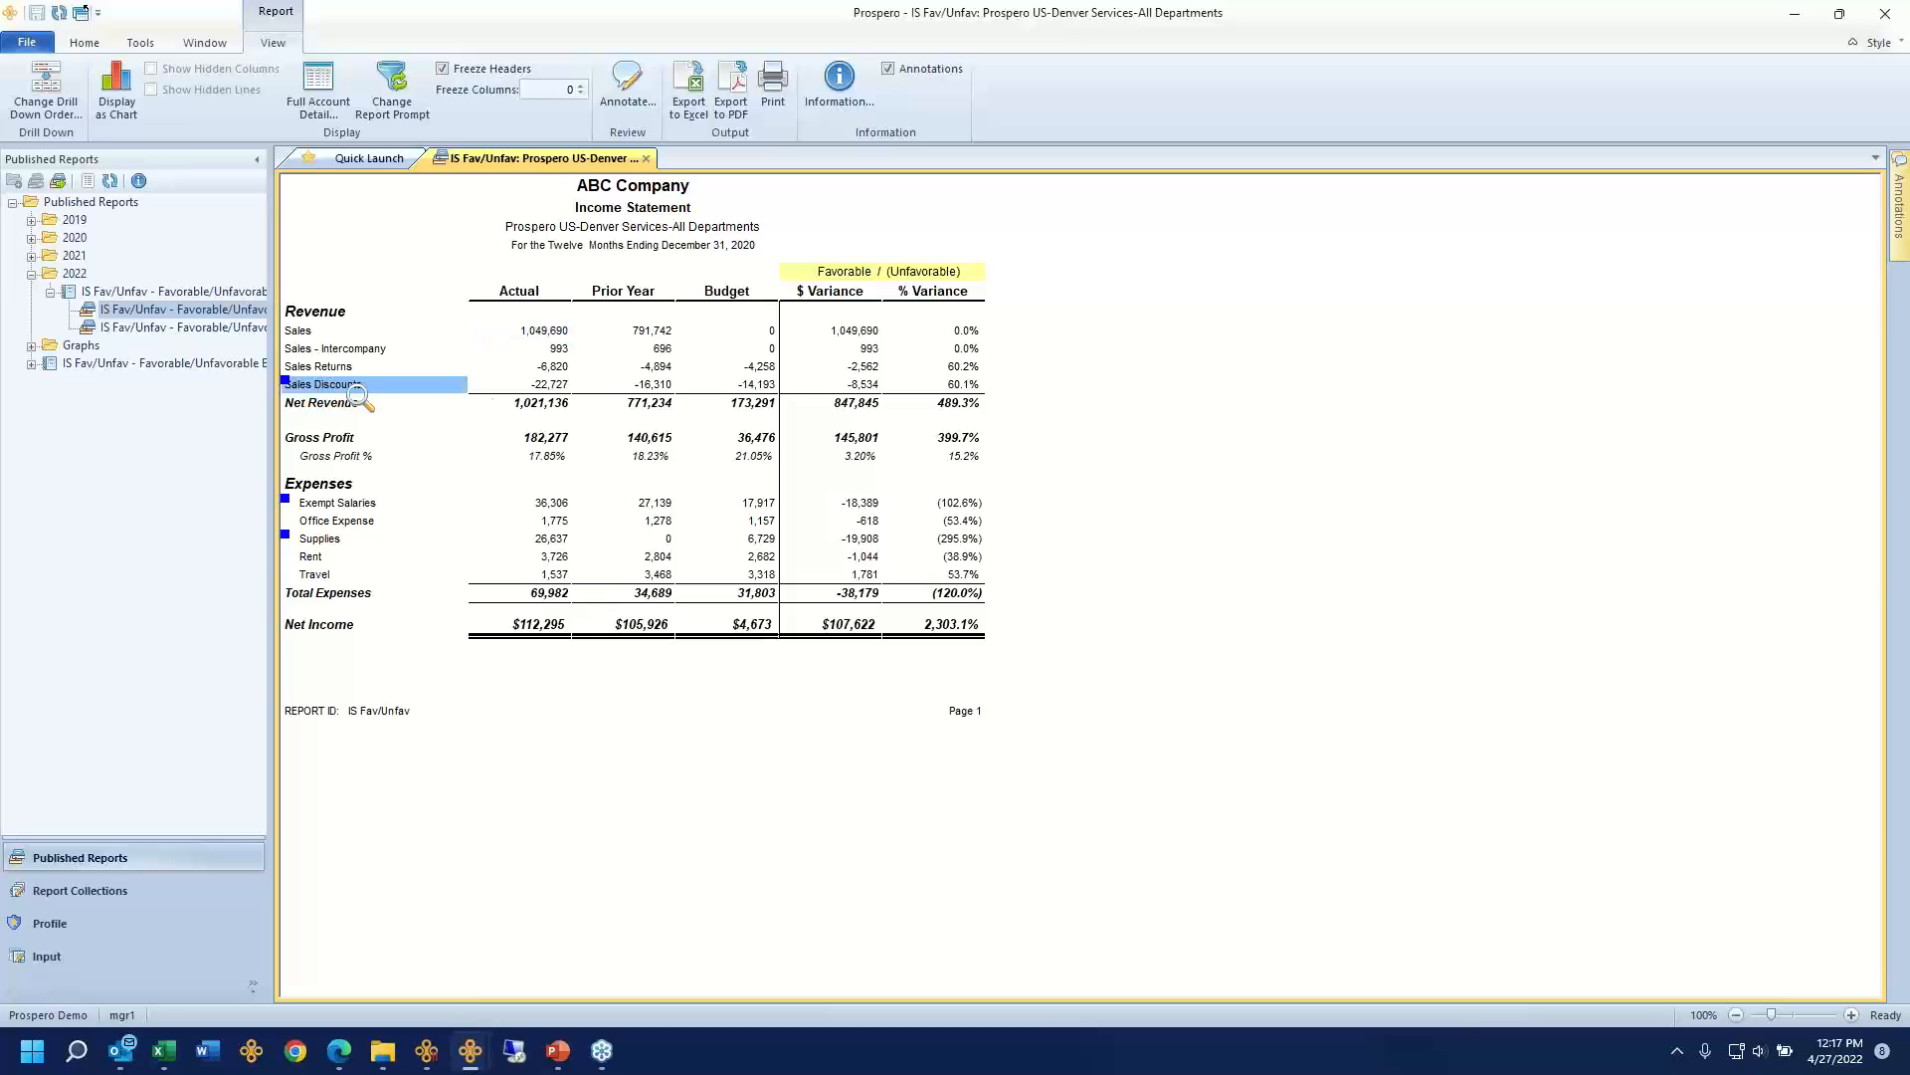
mouse_move(1900, 209)
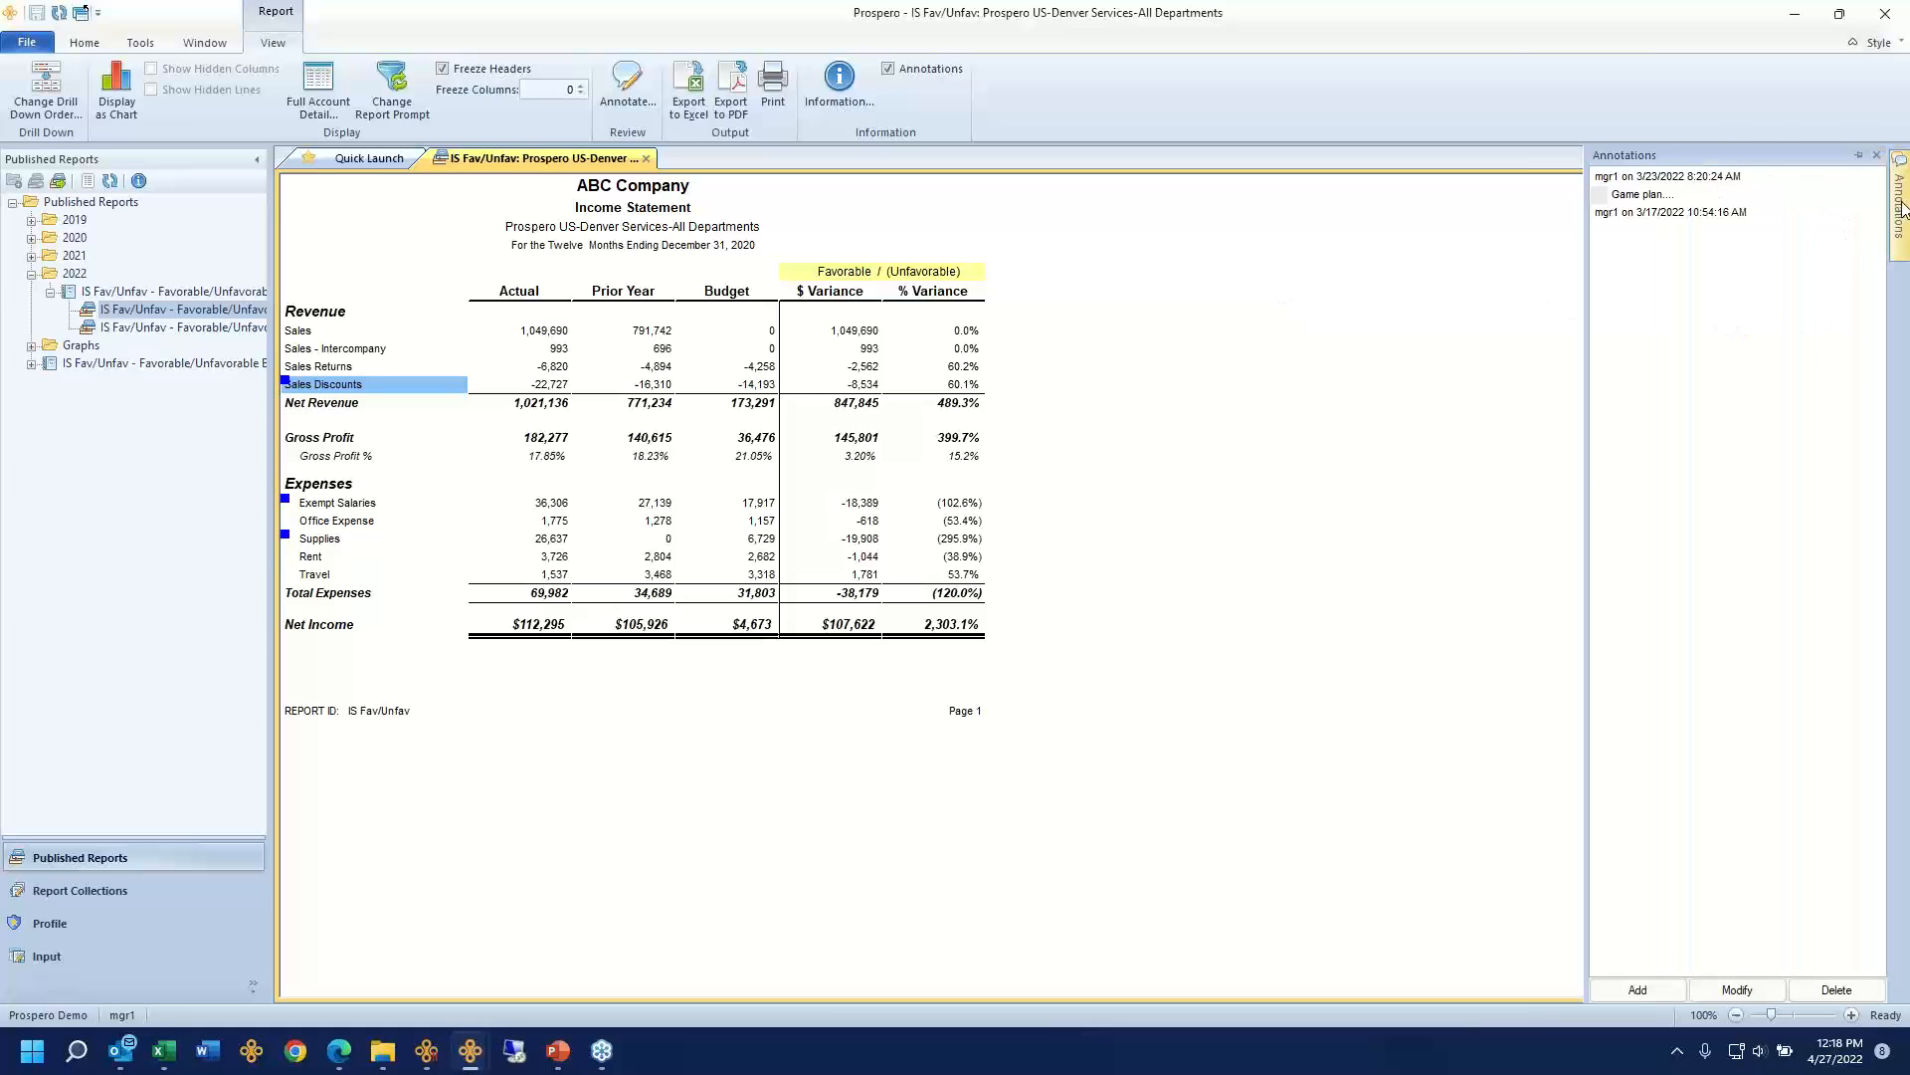
click(1857, 157)
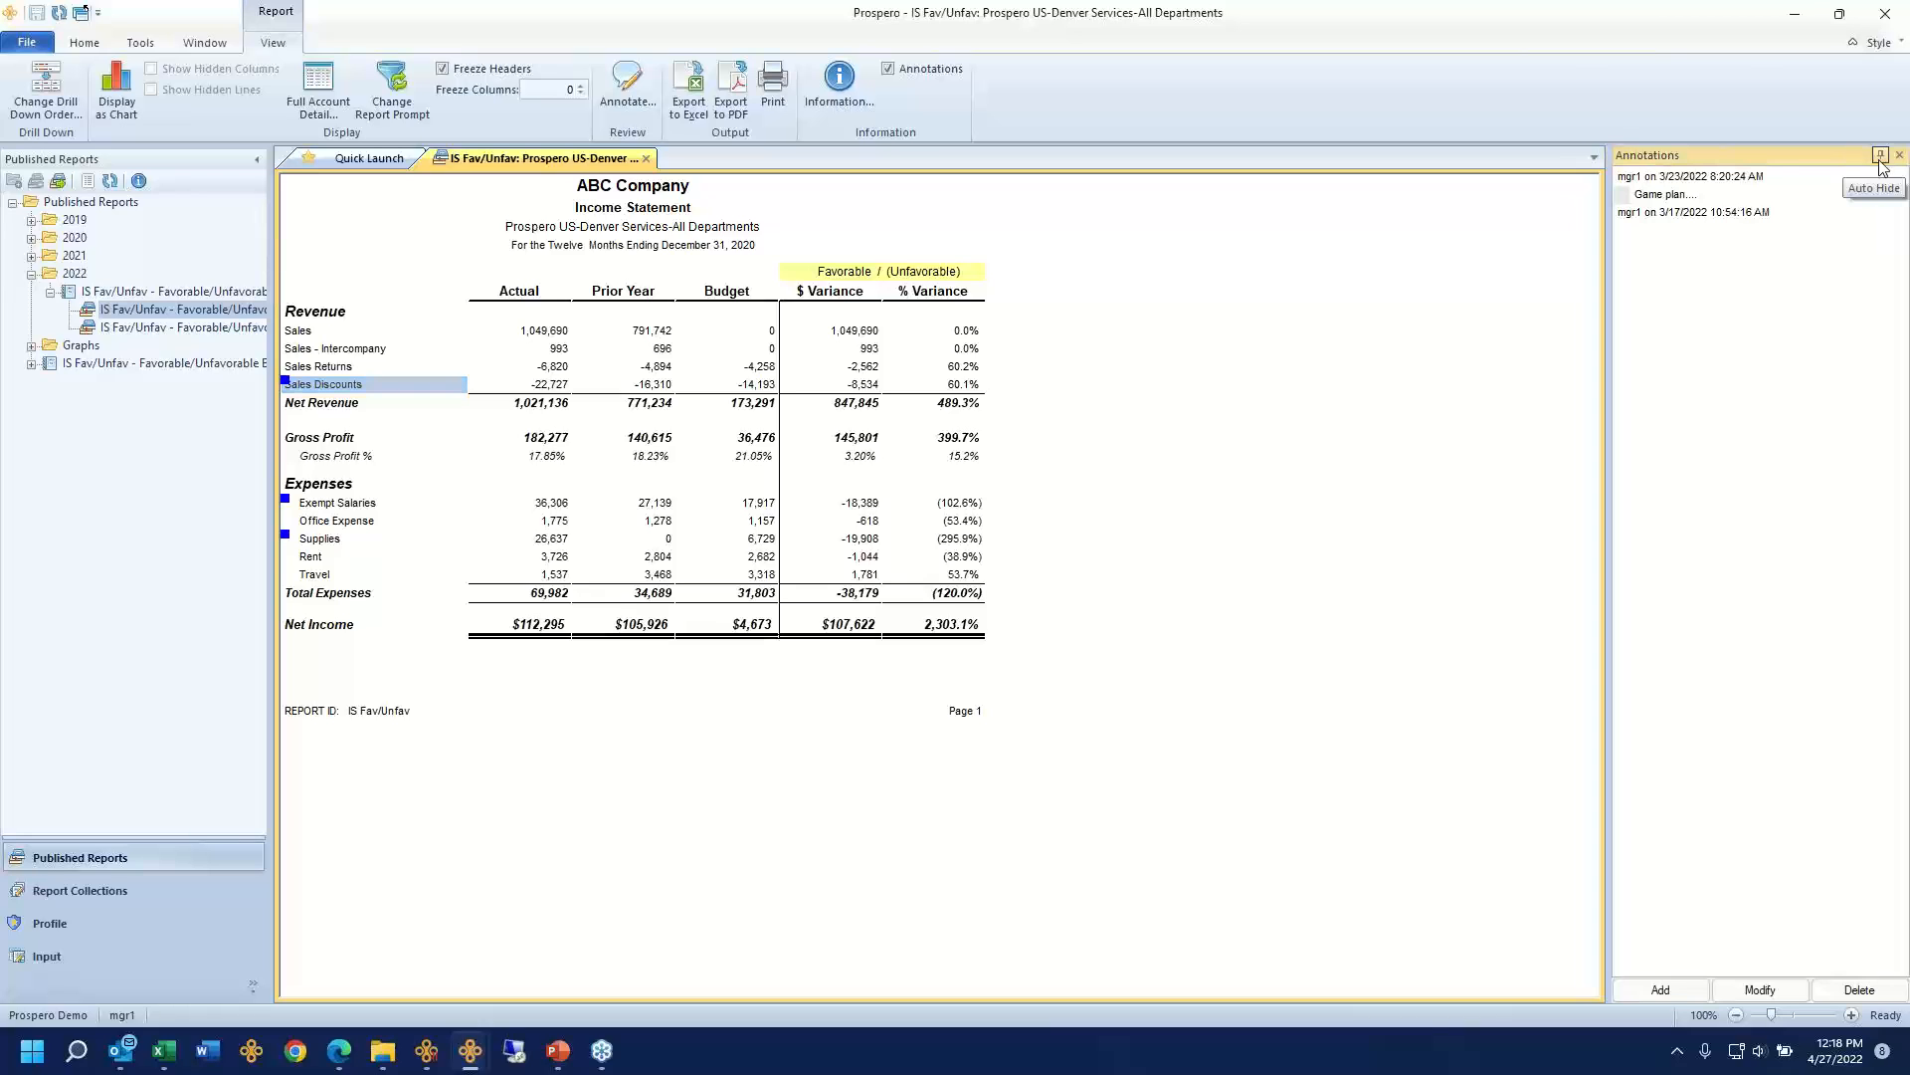
Step: View the 3/17/2022 note on Sales Discounts, and annotate the Sales line with "Note for this acct"
click(1642, 212)
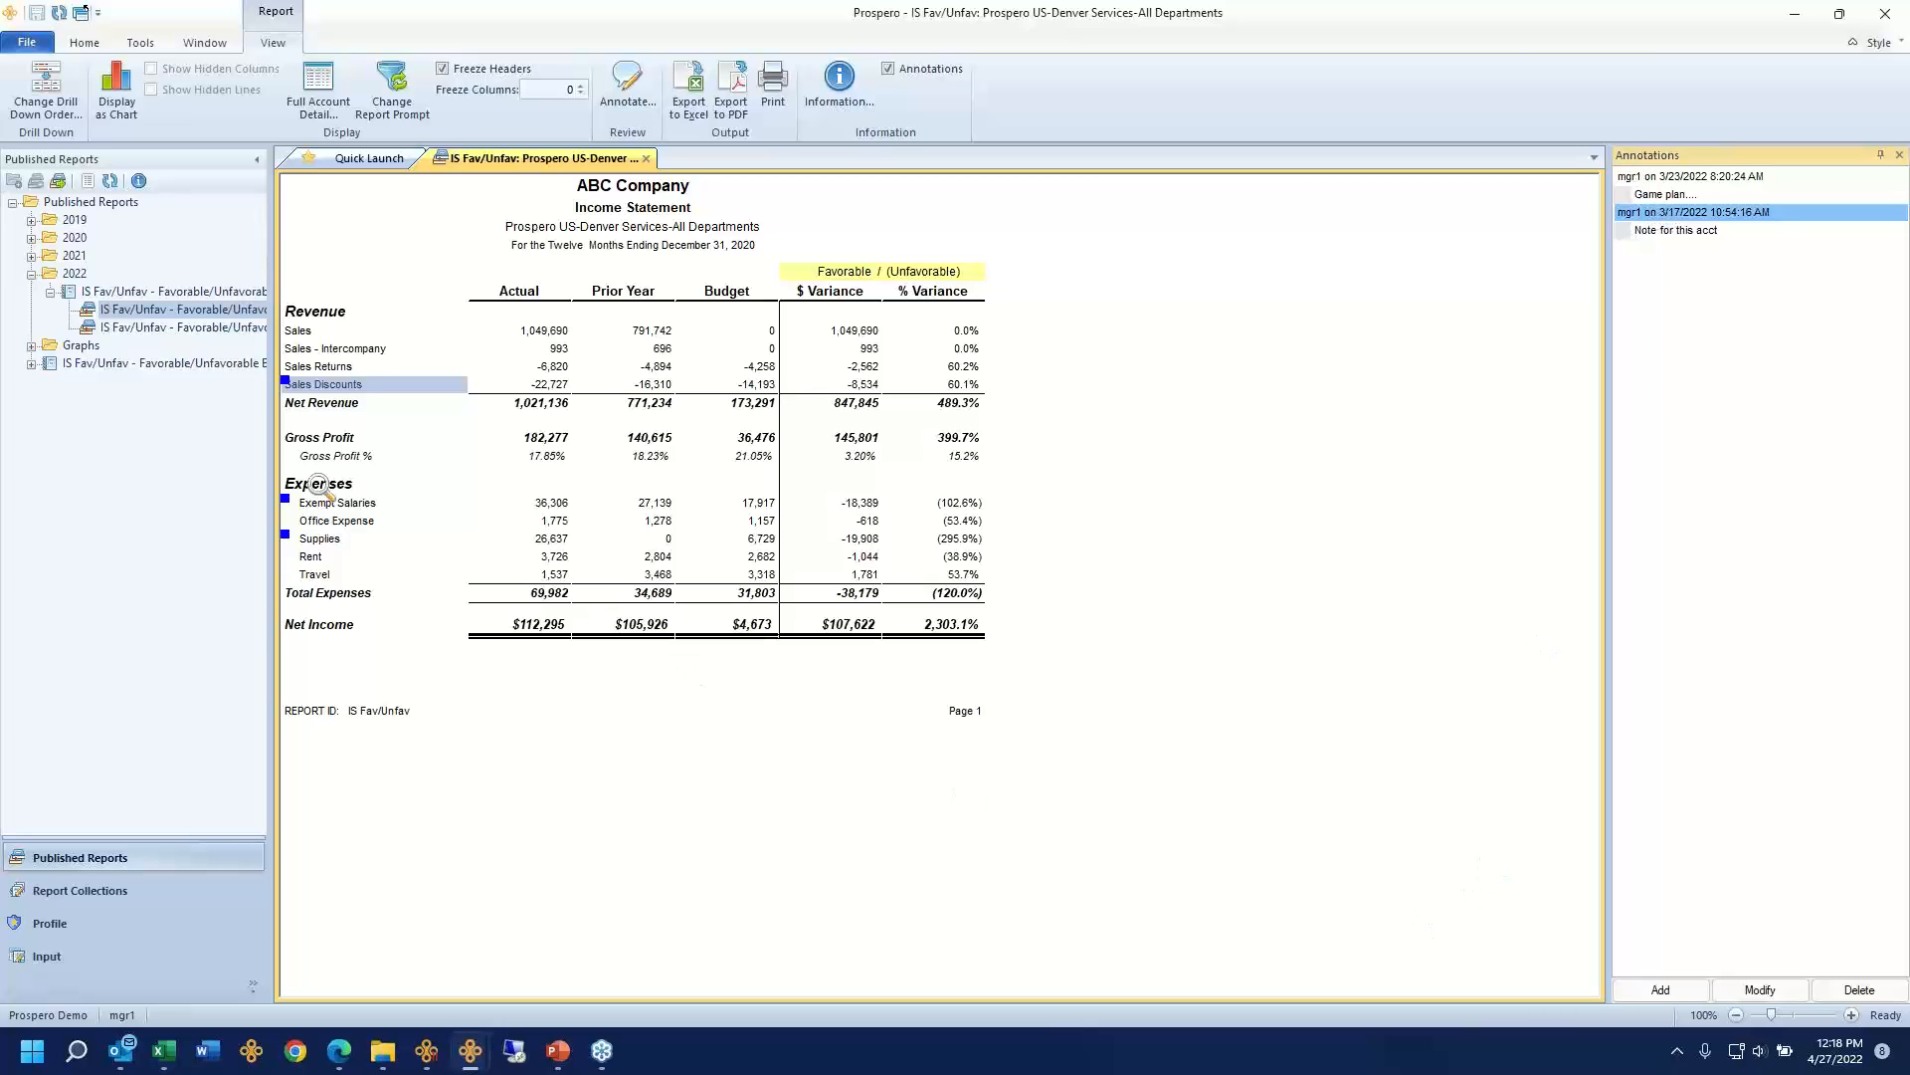
click(352, 333)
right_click(341, 338)
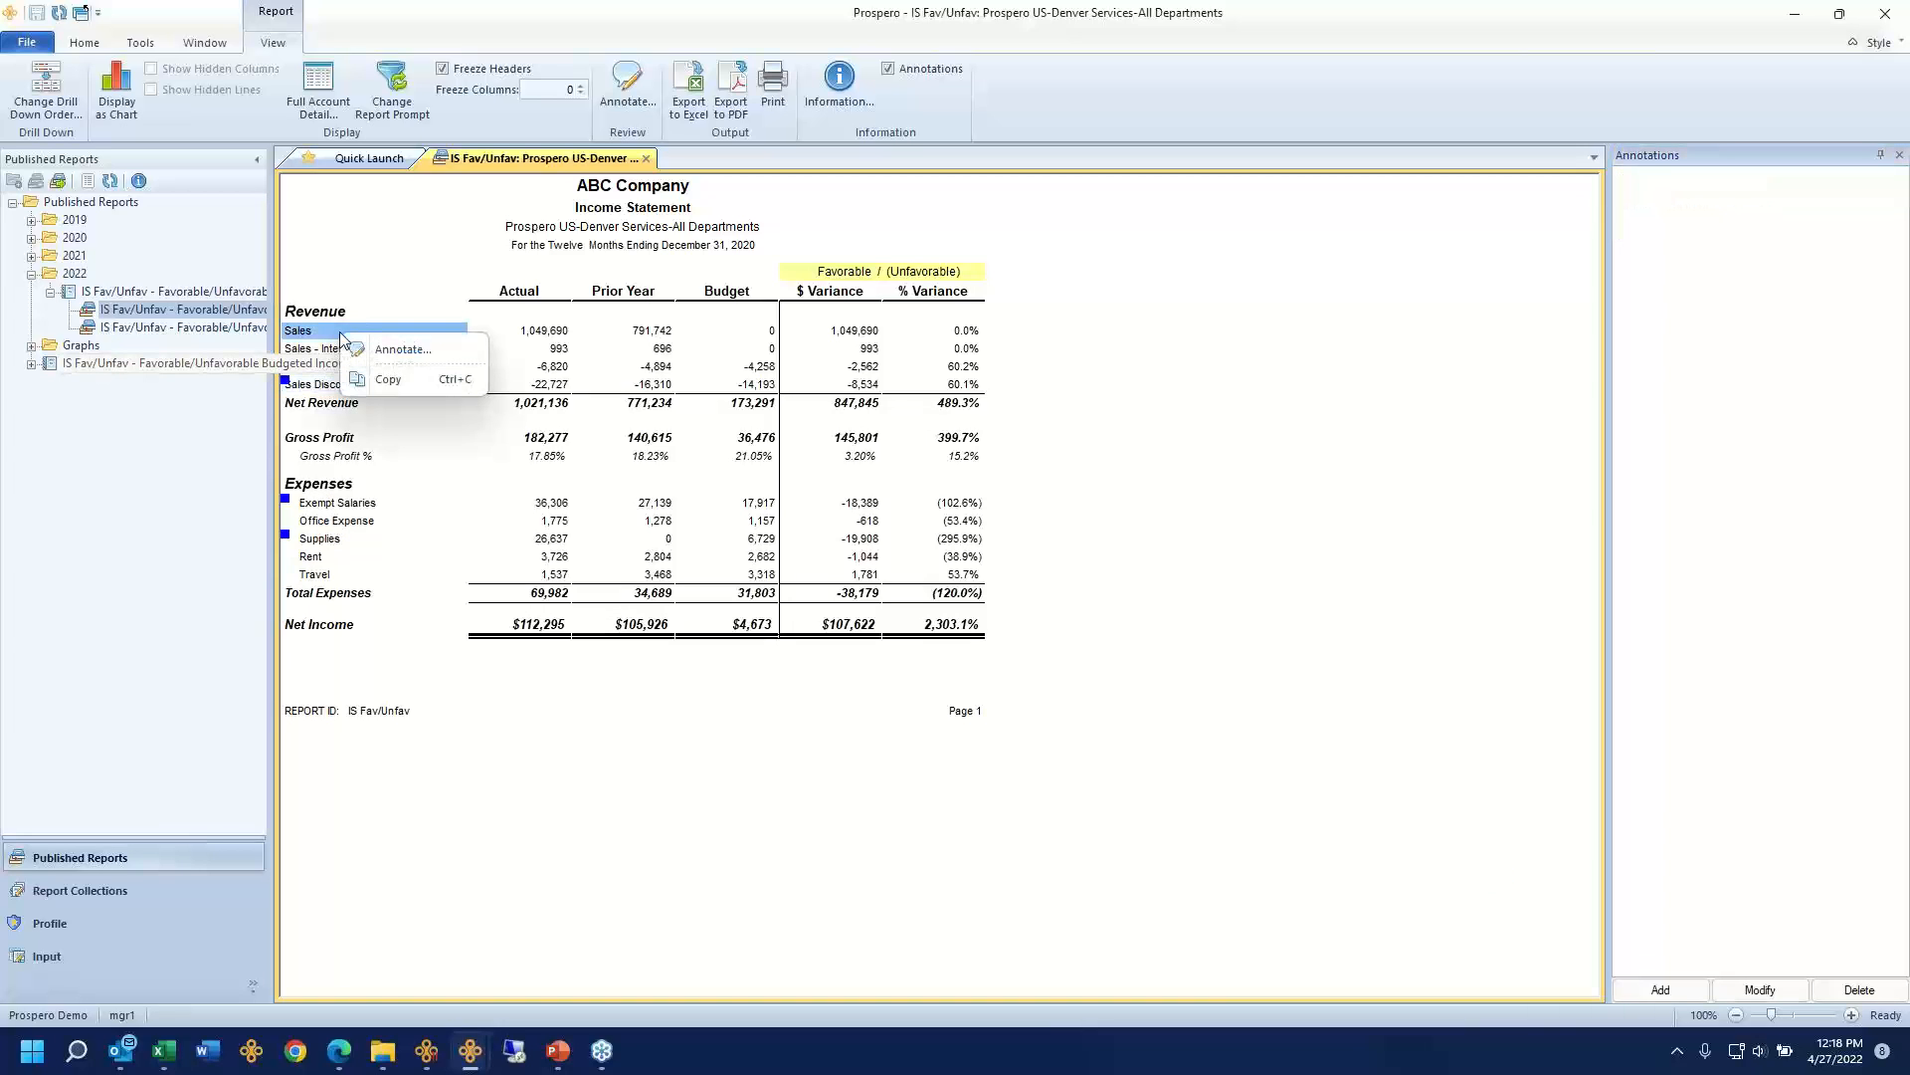
click(436, 353)
text(N)
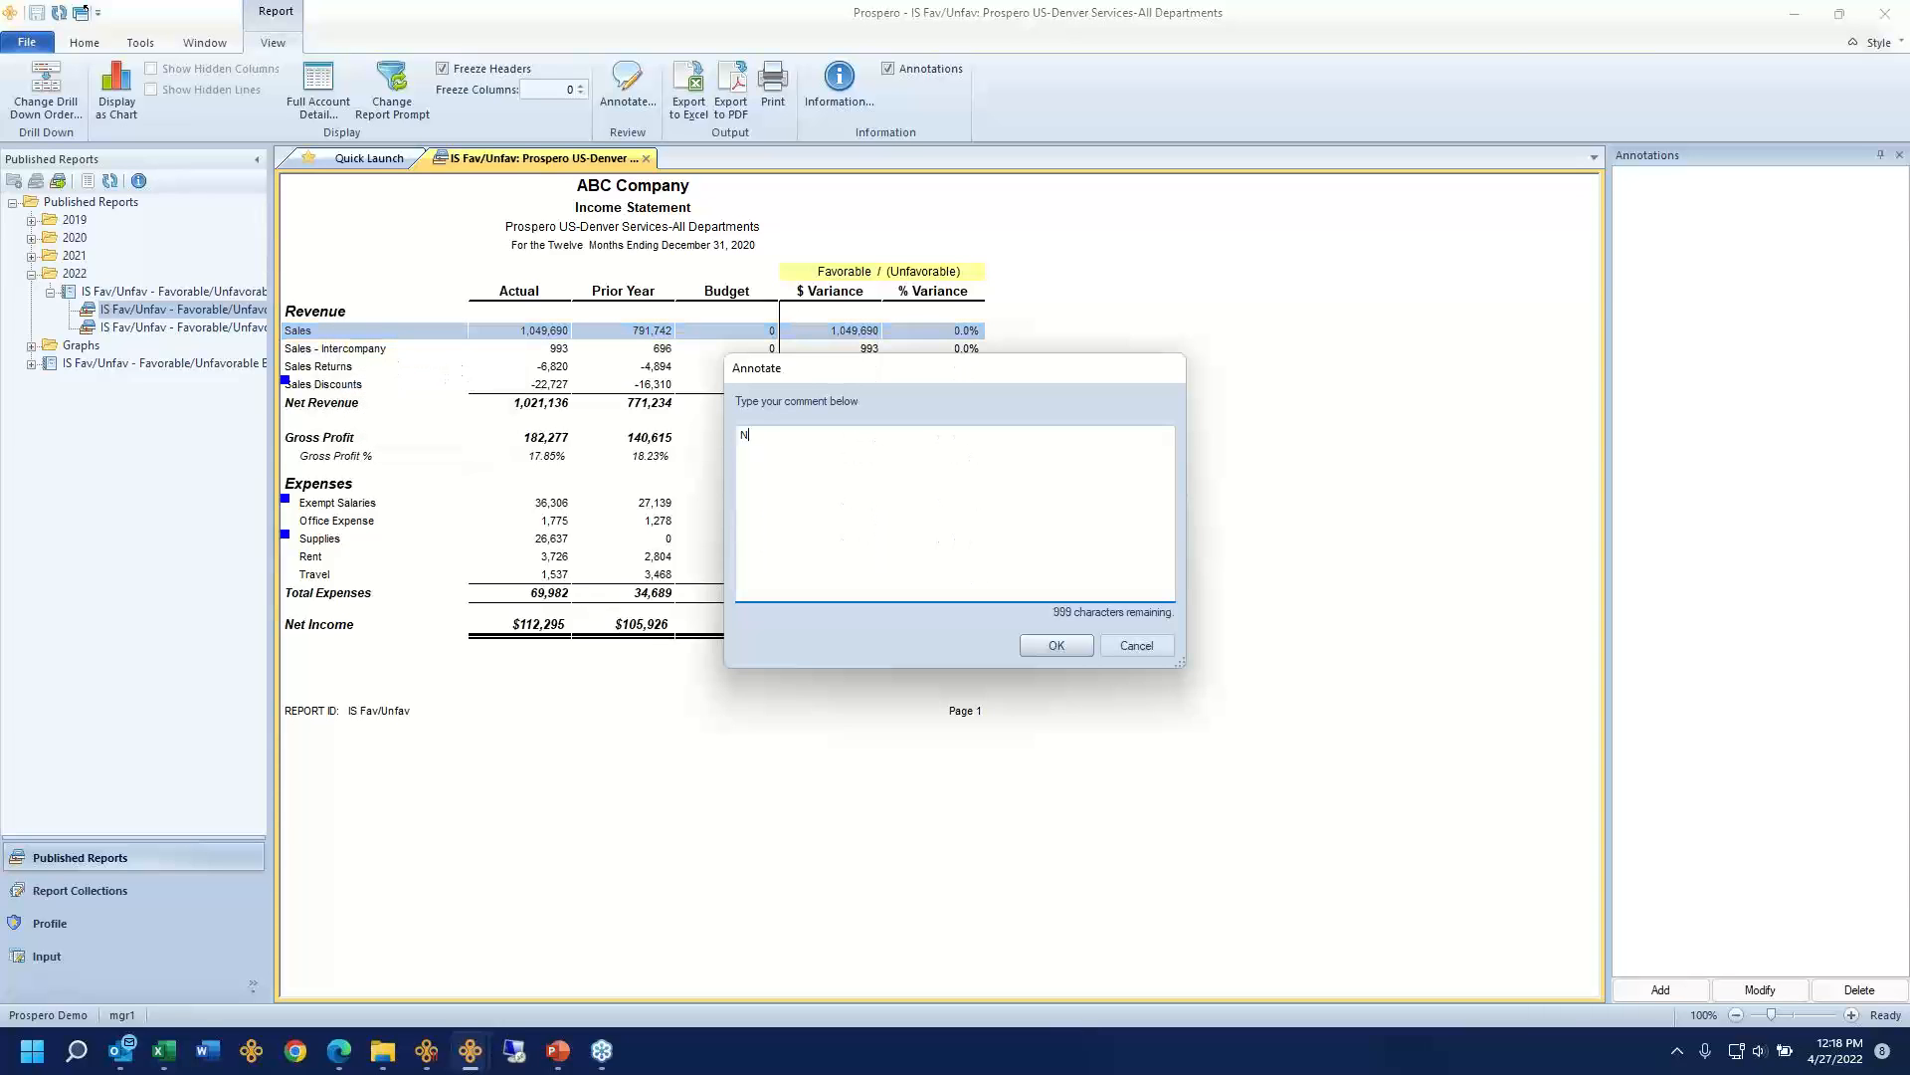
text(ote for this acct)
click(1061, 646)
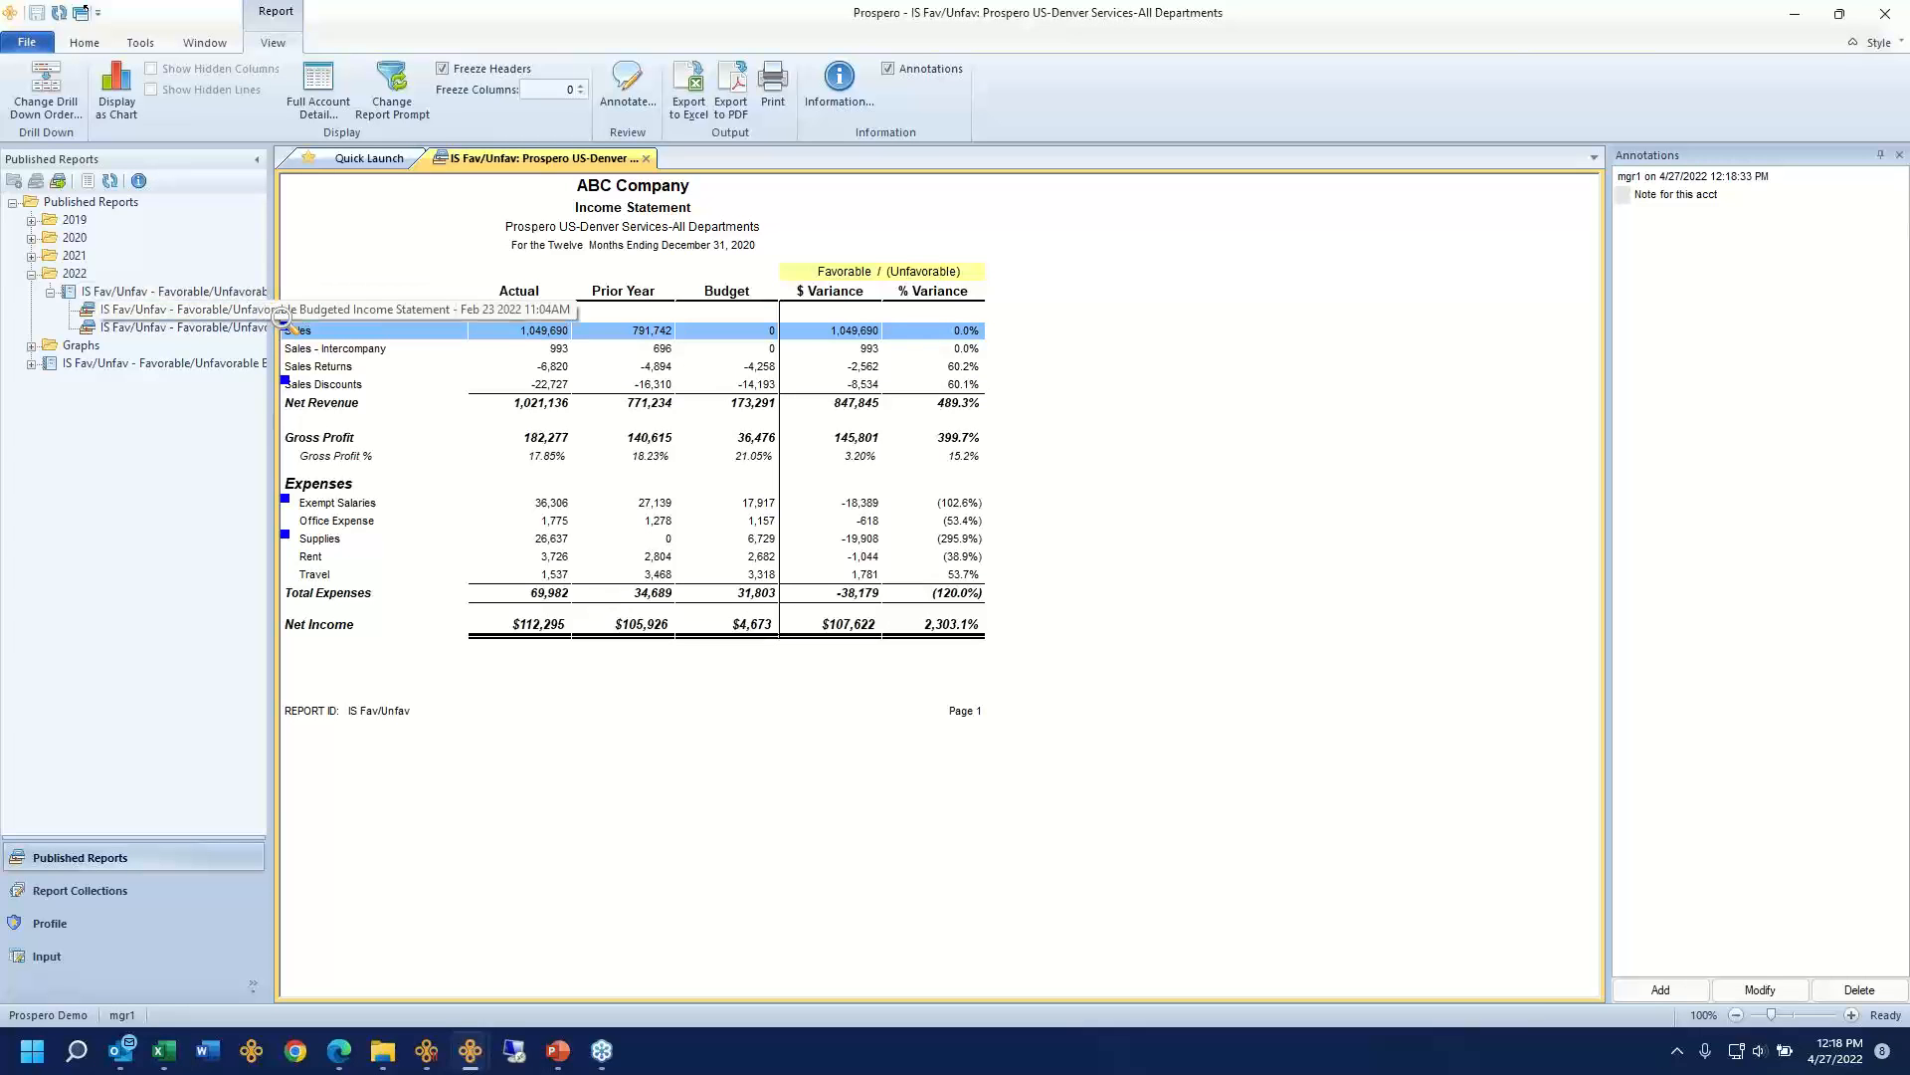
mouse_move(285, 323)
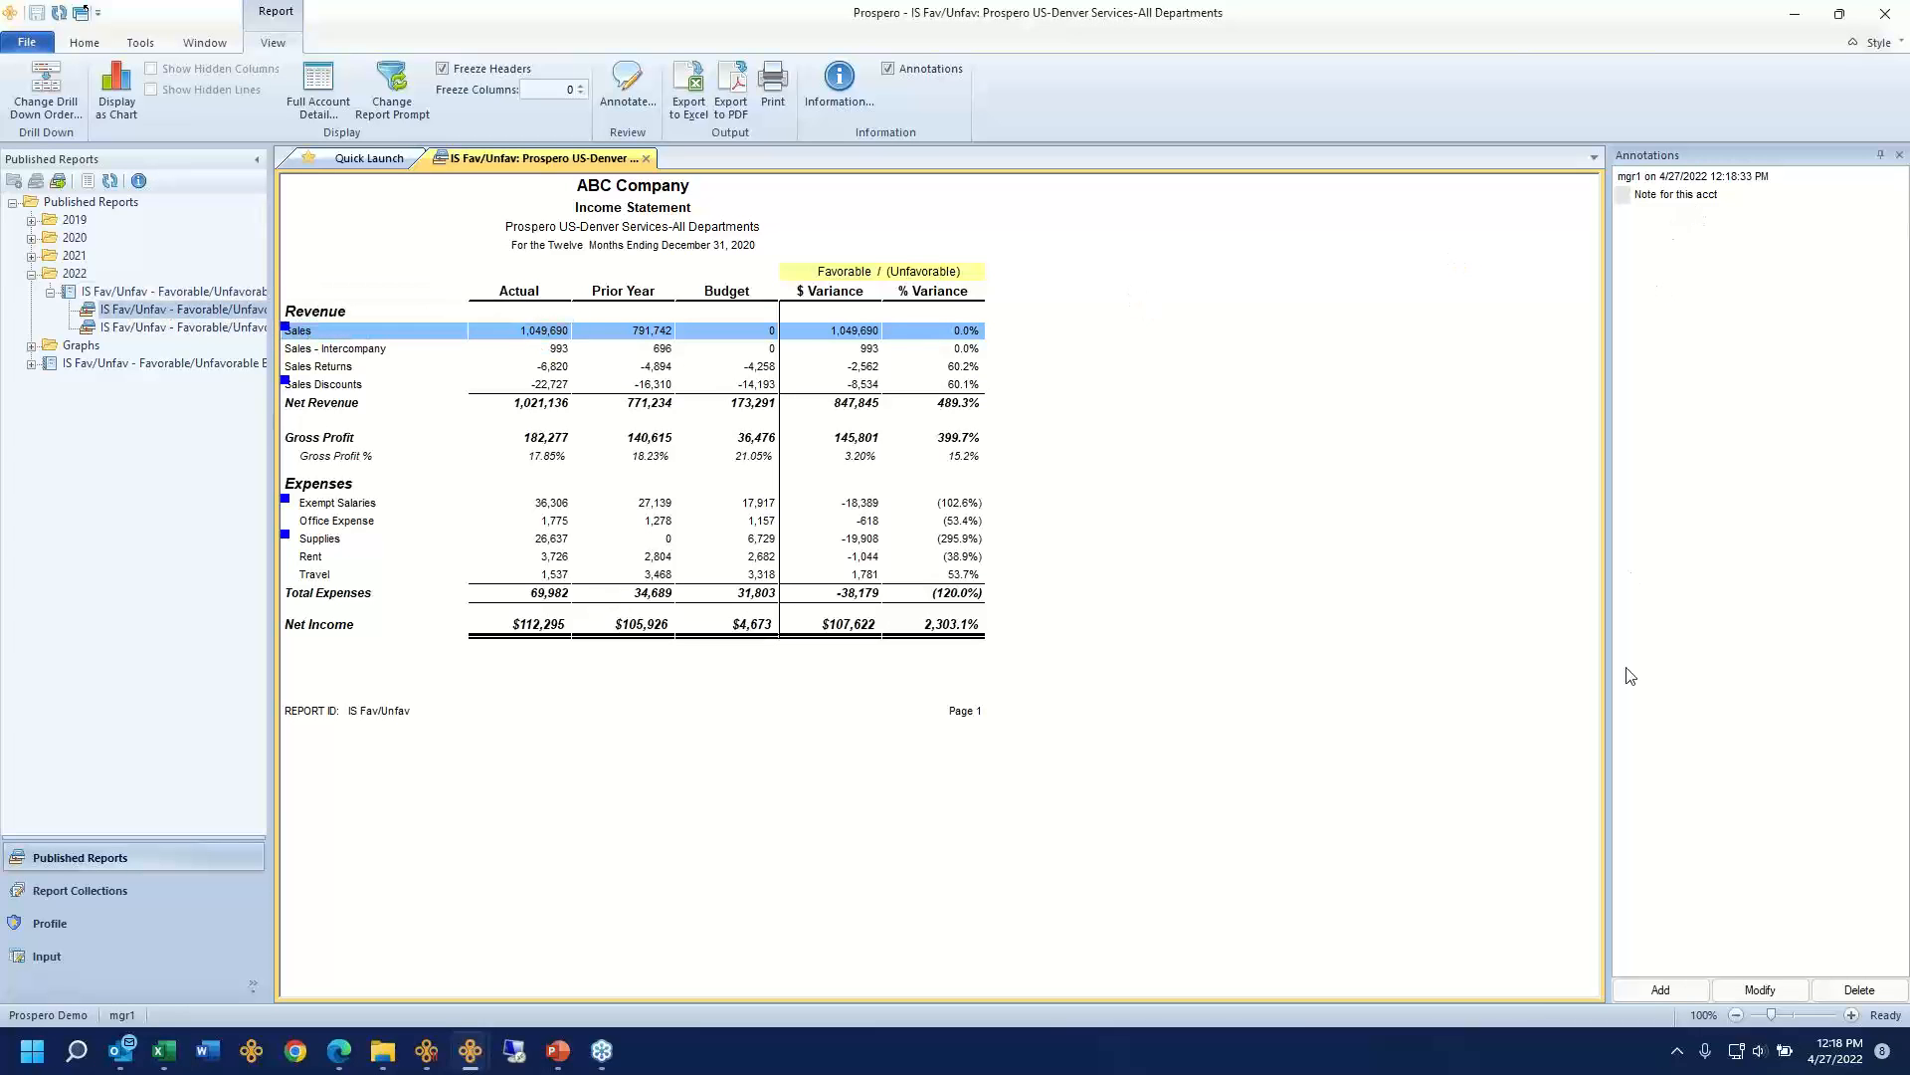
click(1661, 990)
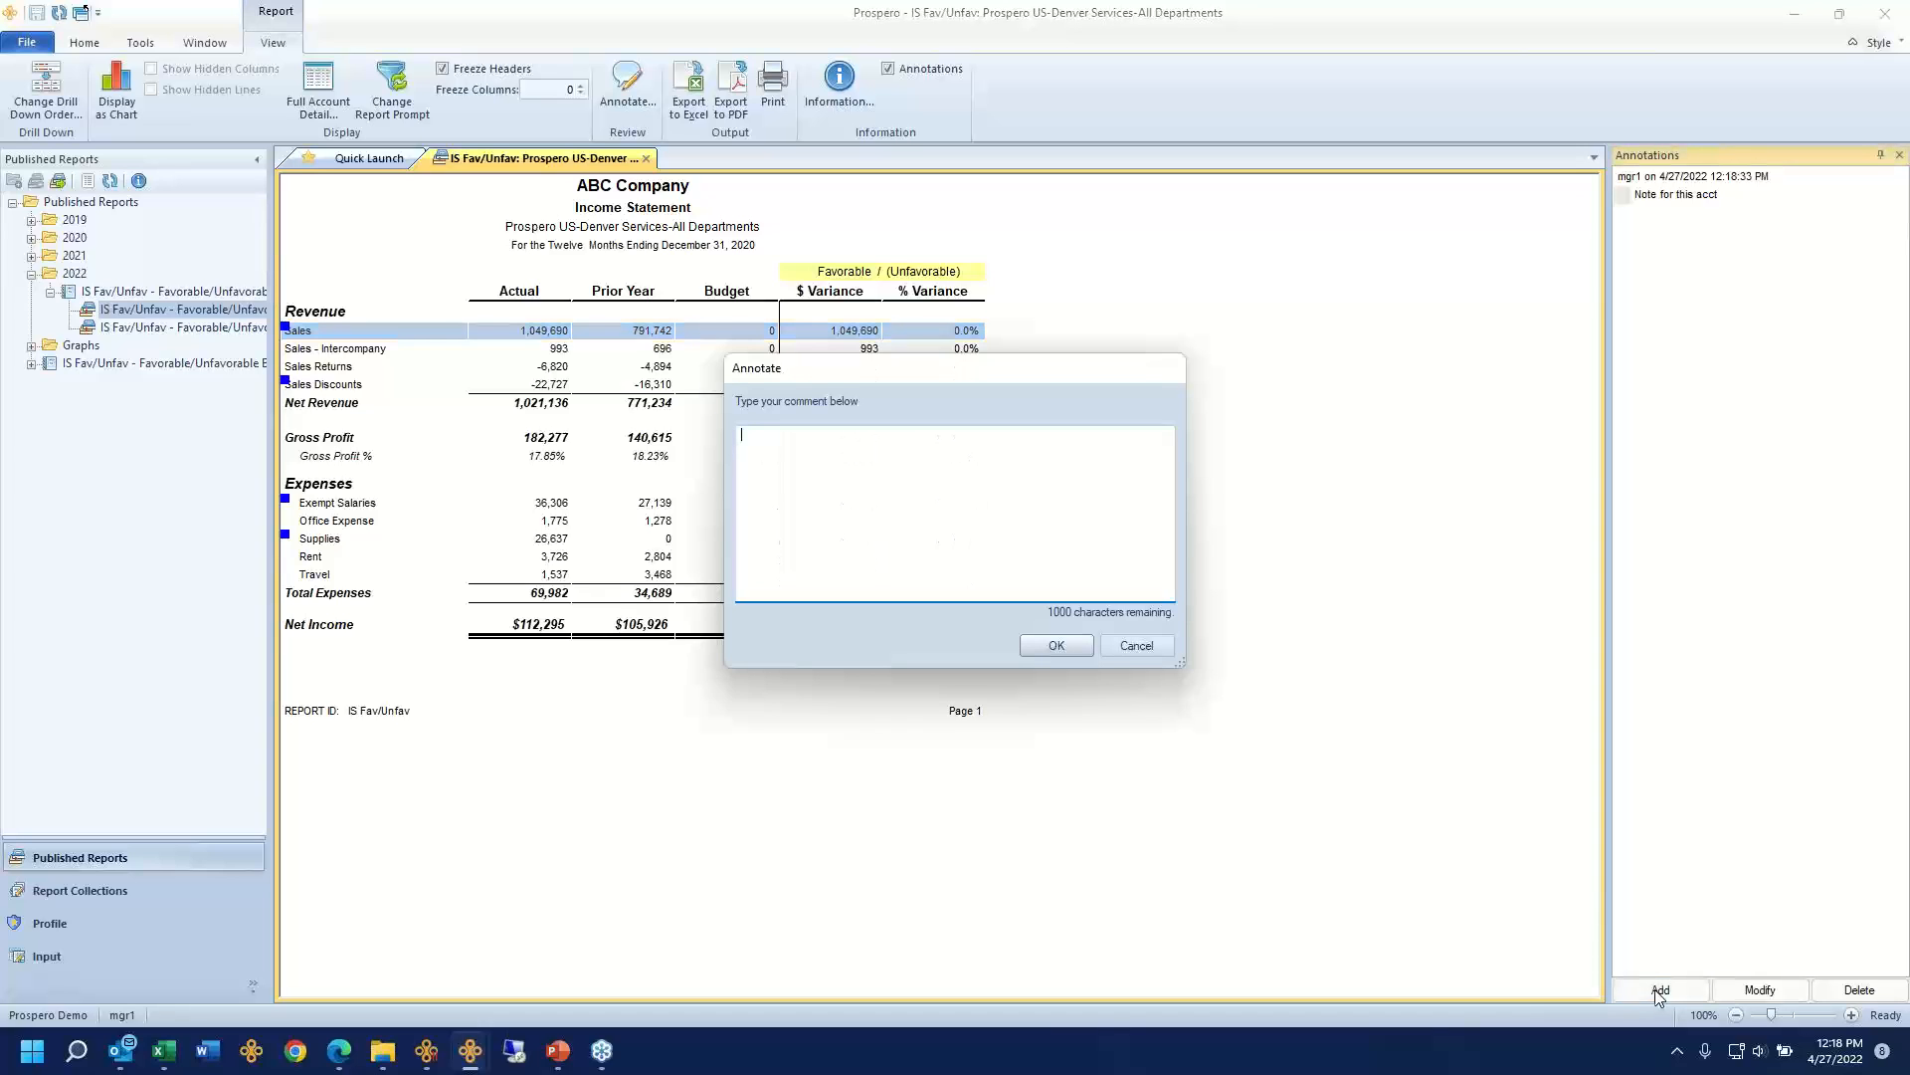
text(Derek & I spoke game plan)
click(1136, 645)
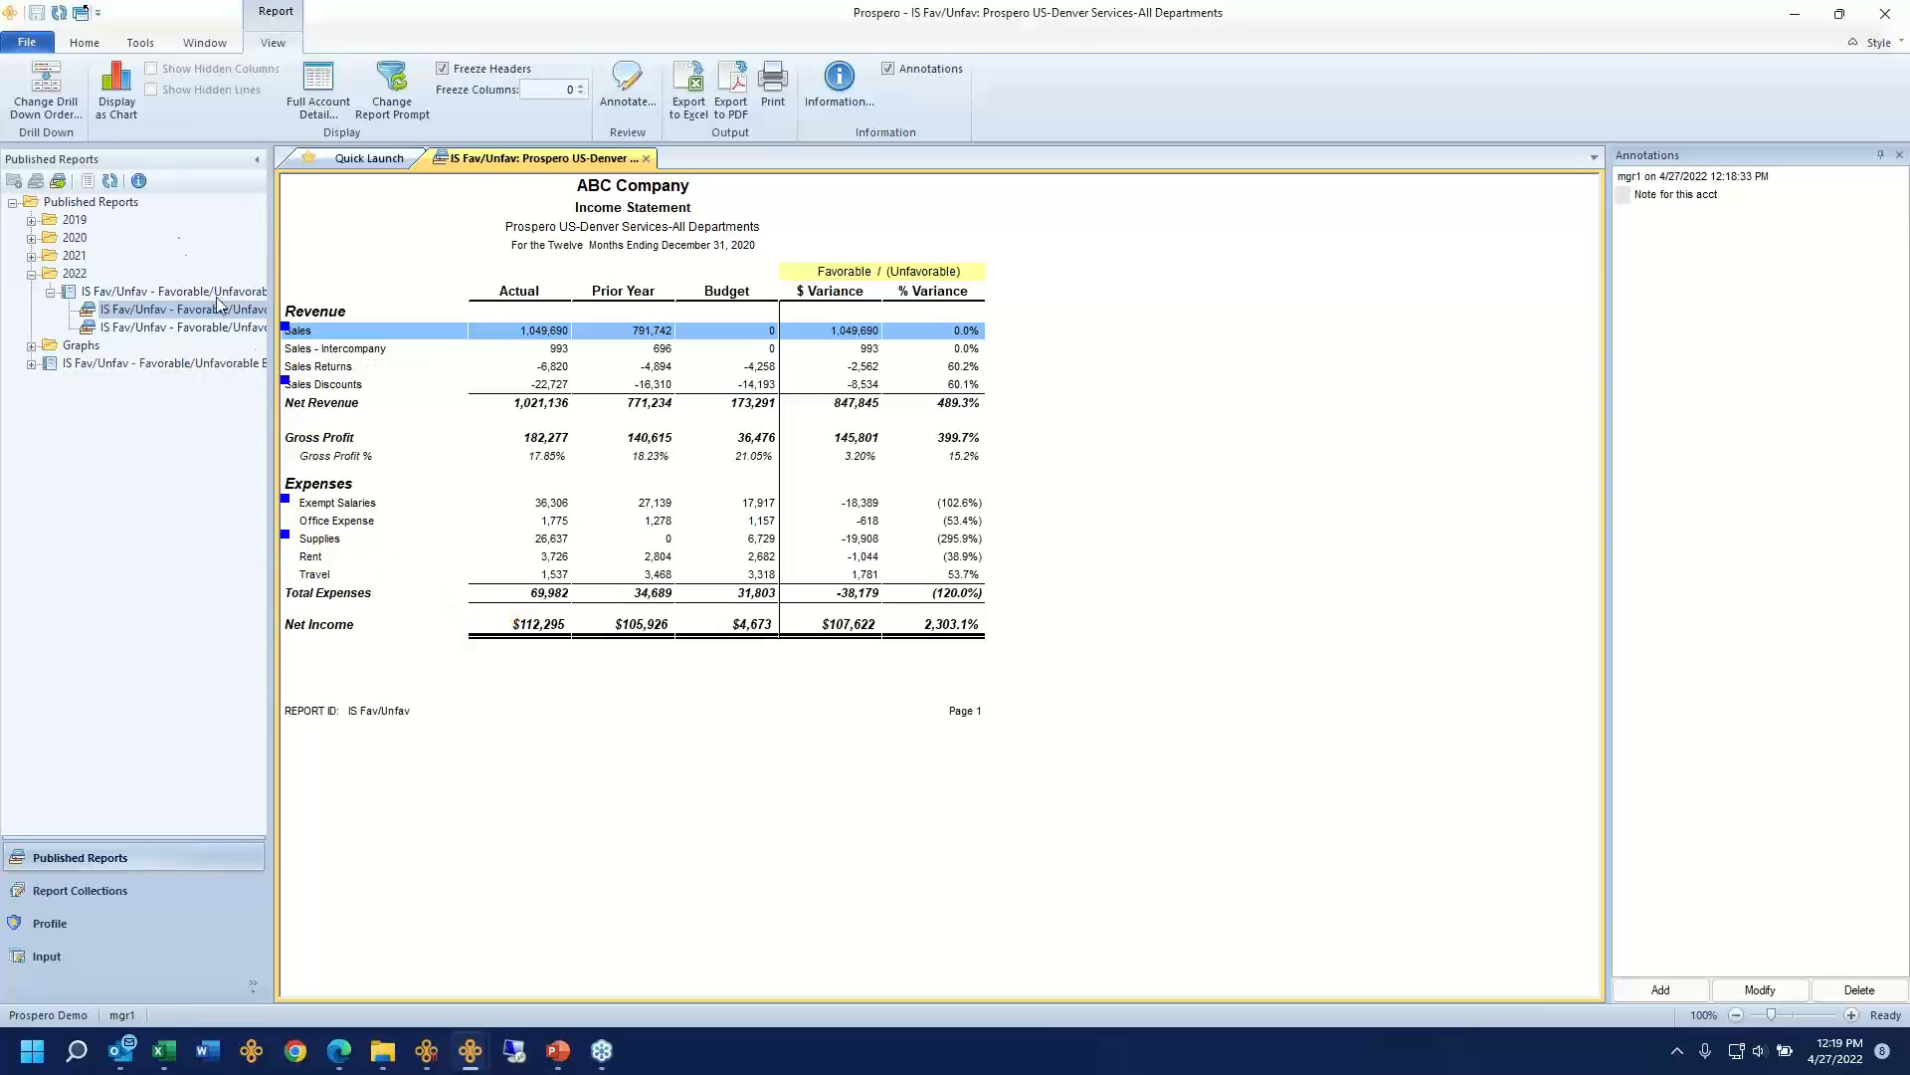
Step: Display the Denver Services income statement as a chart, and drill into Net Revenue in the Actual pie
click(118, 103)
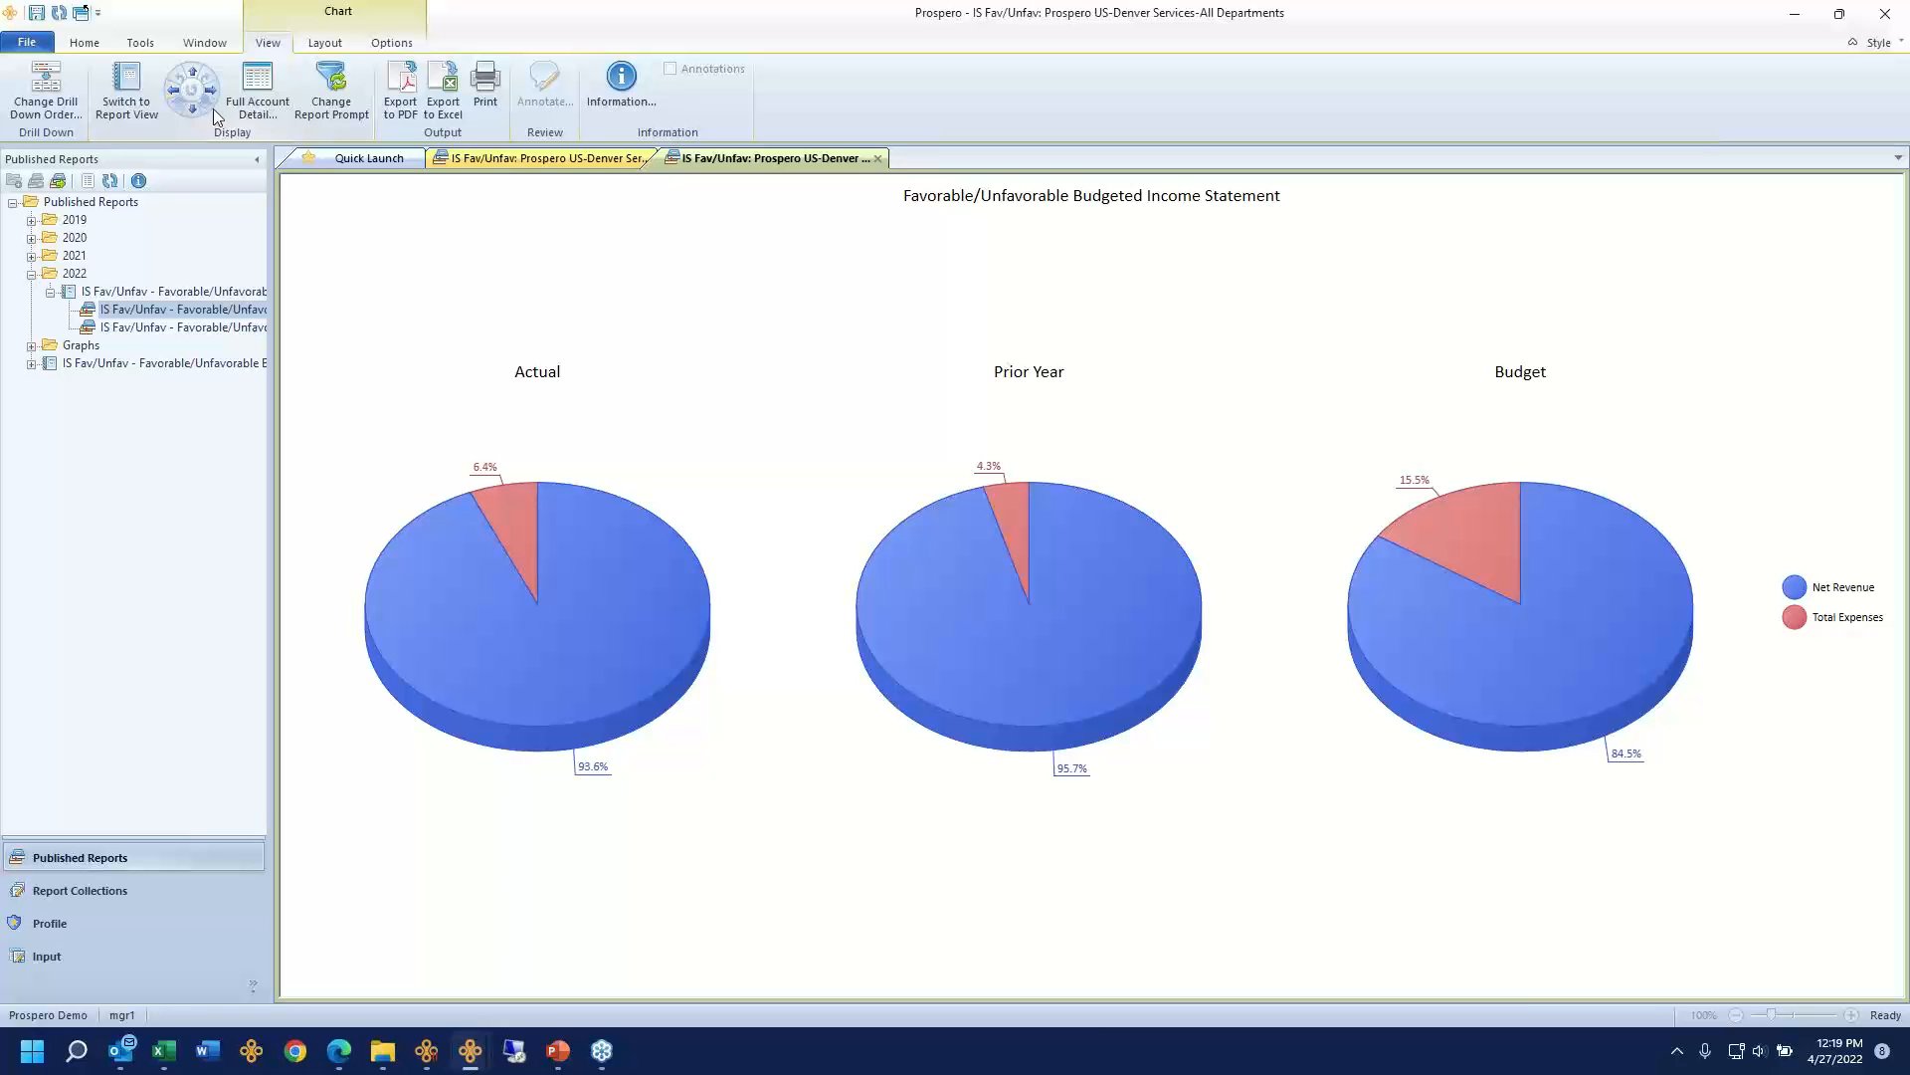
mouse_move(426, 667)
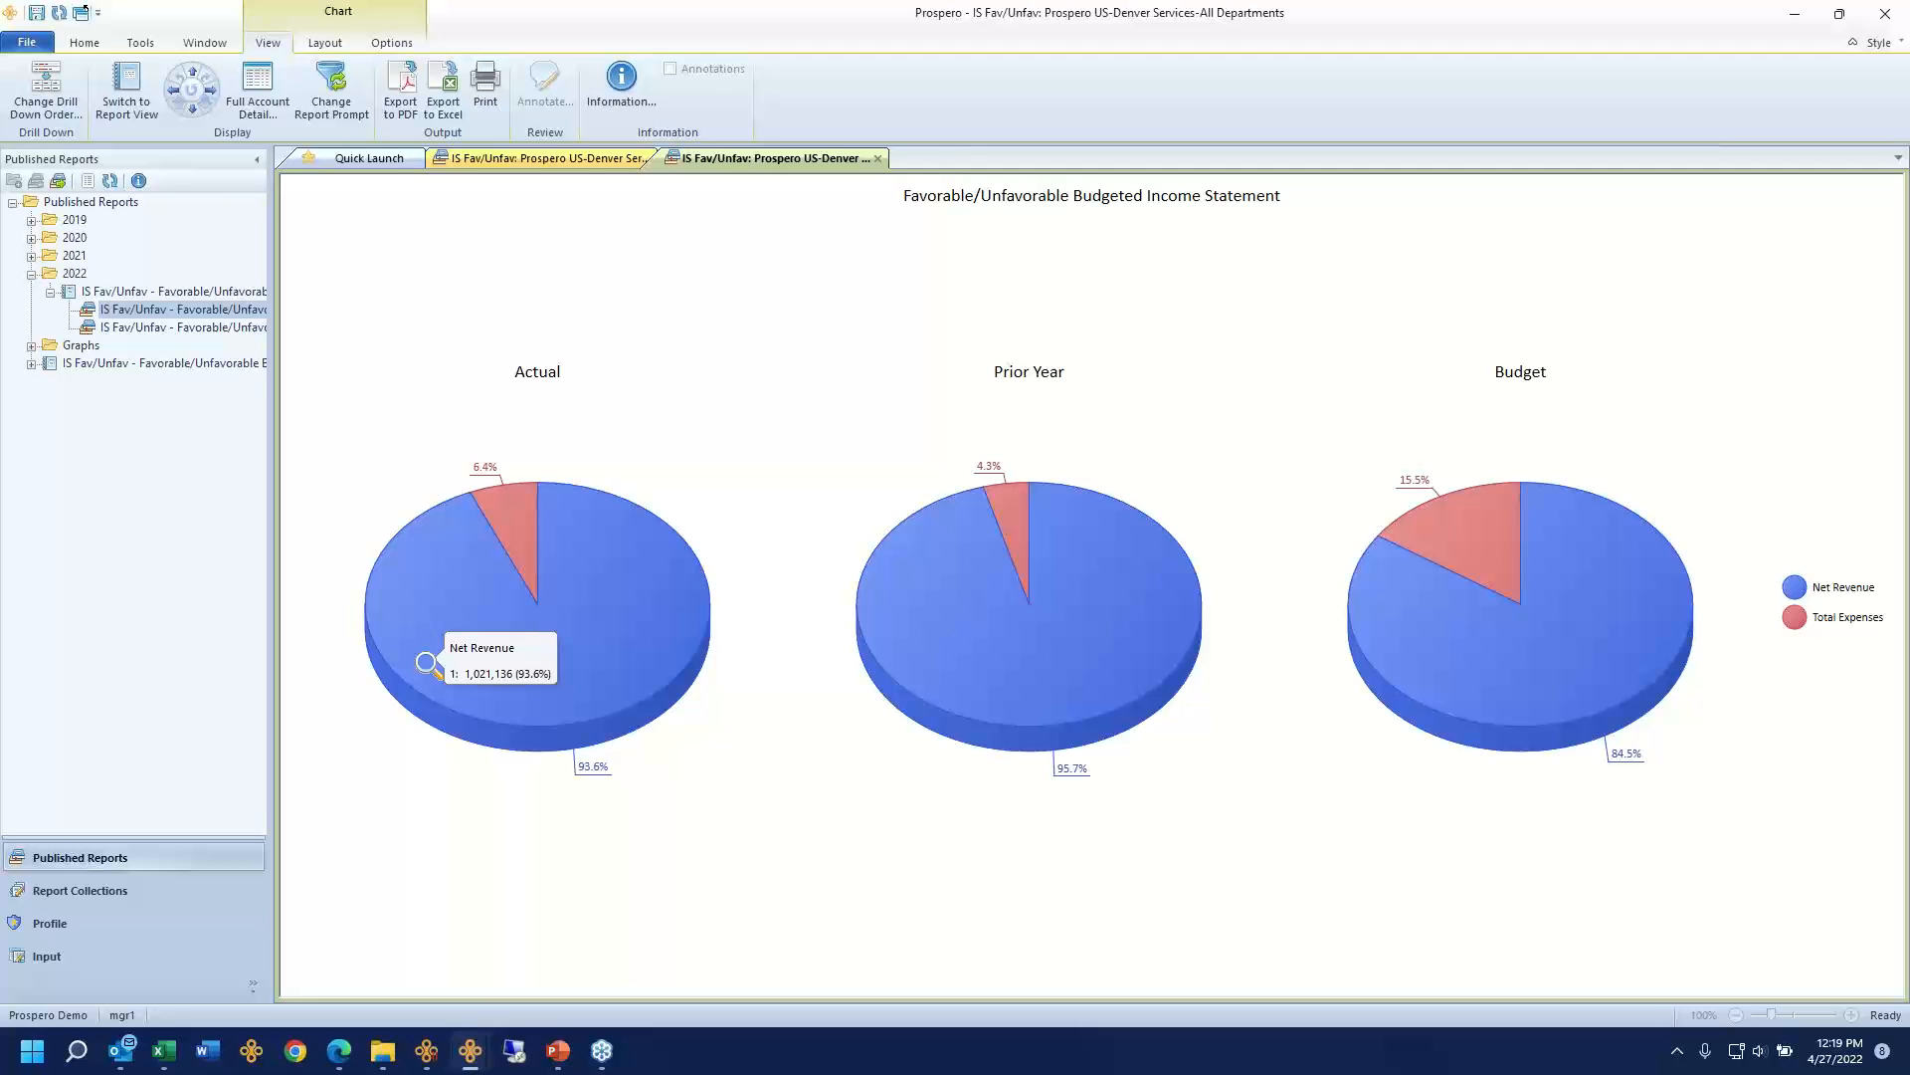
click(422, 652)
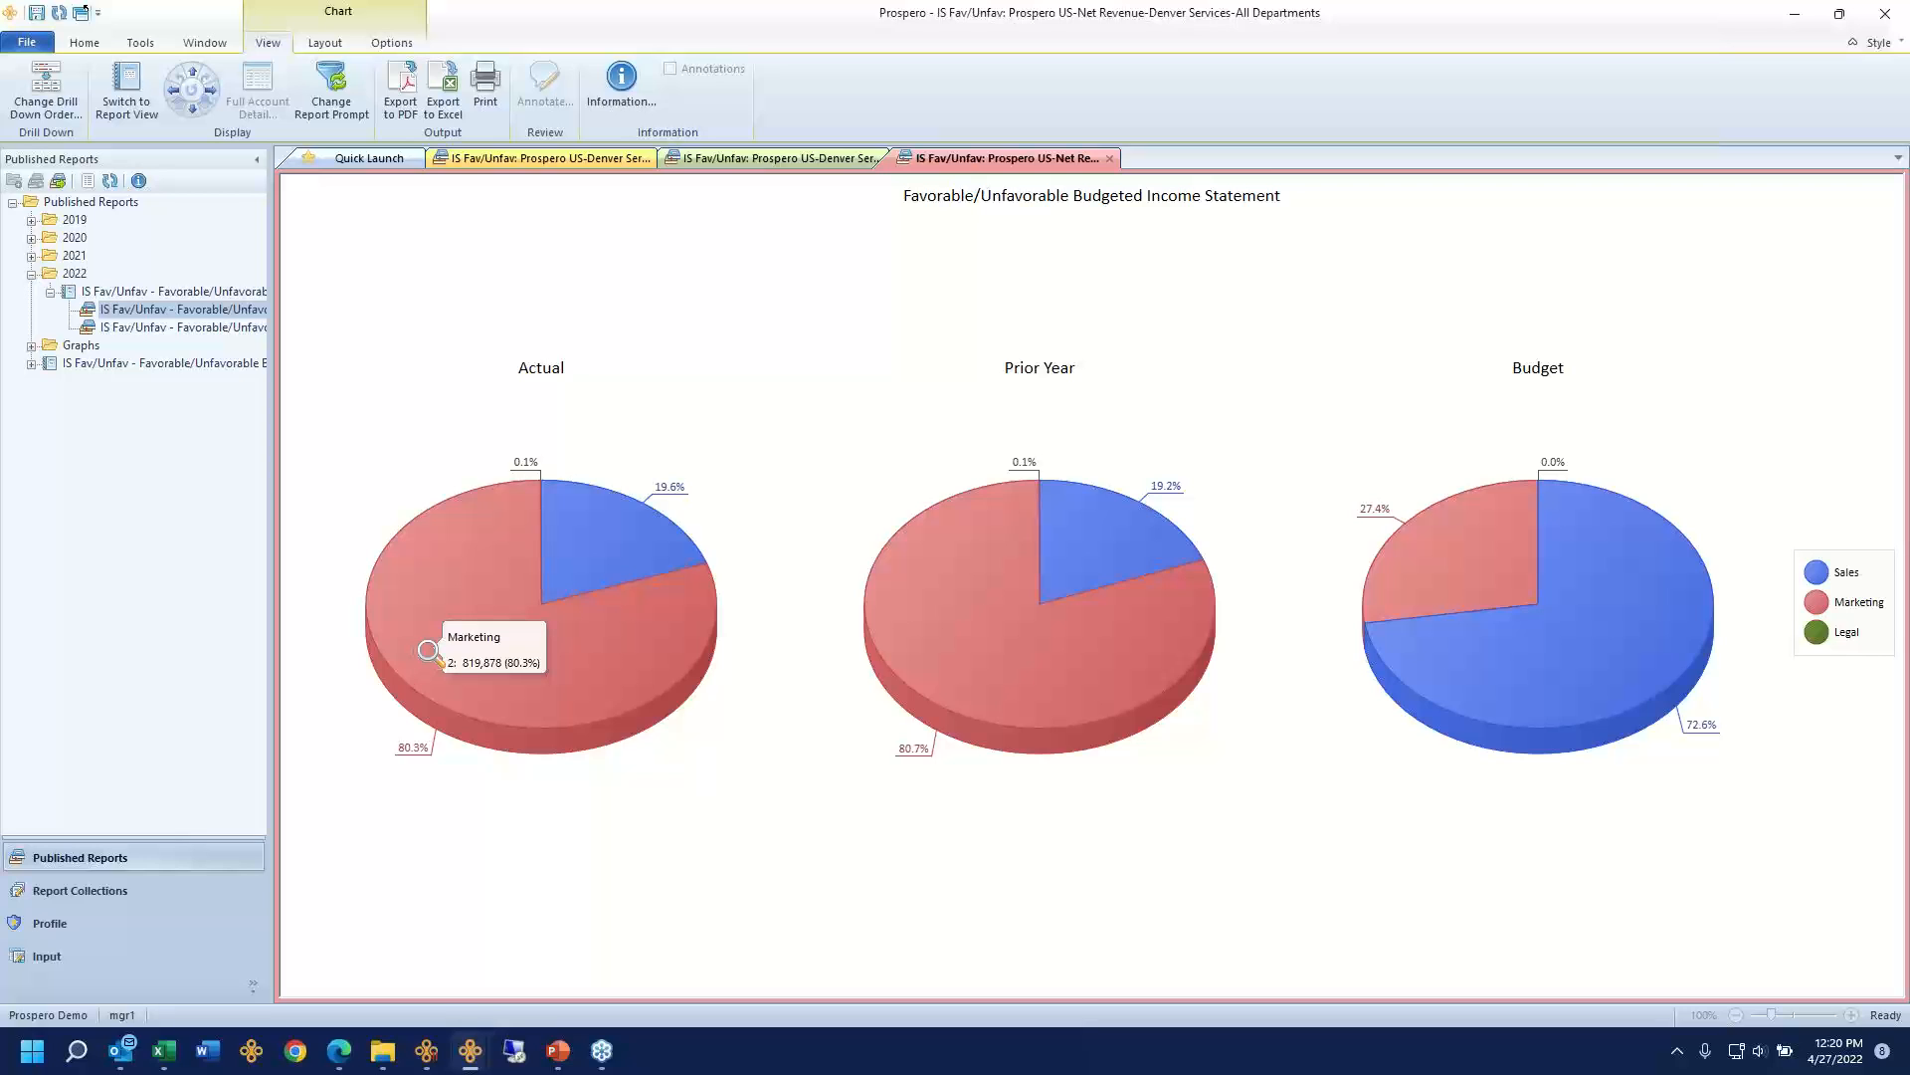
Step: Switch the Net Revenue drill-down to report view, and export it to Excel as IS Fav_Unfav.xlsx, replacing the existing file
click(132, 91)
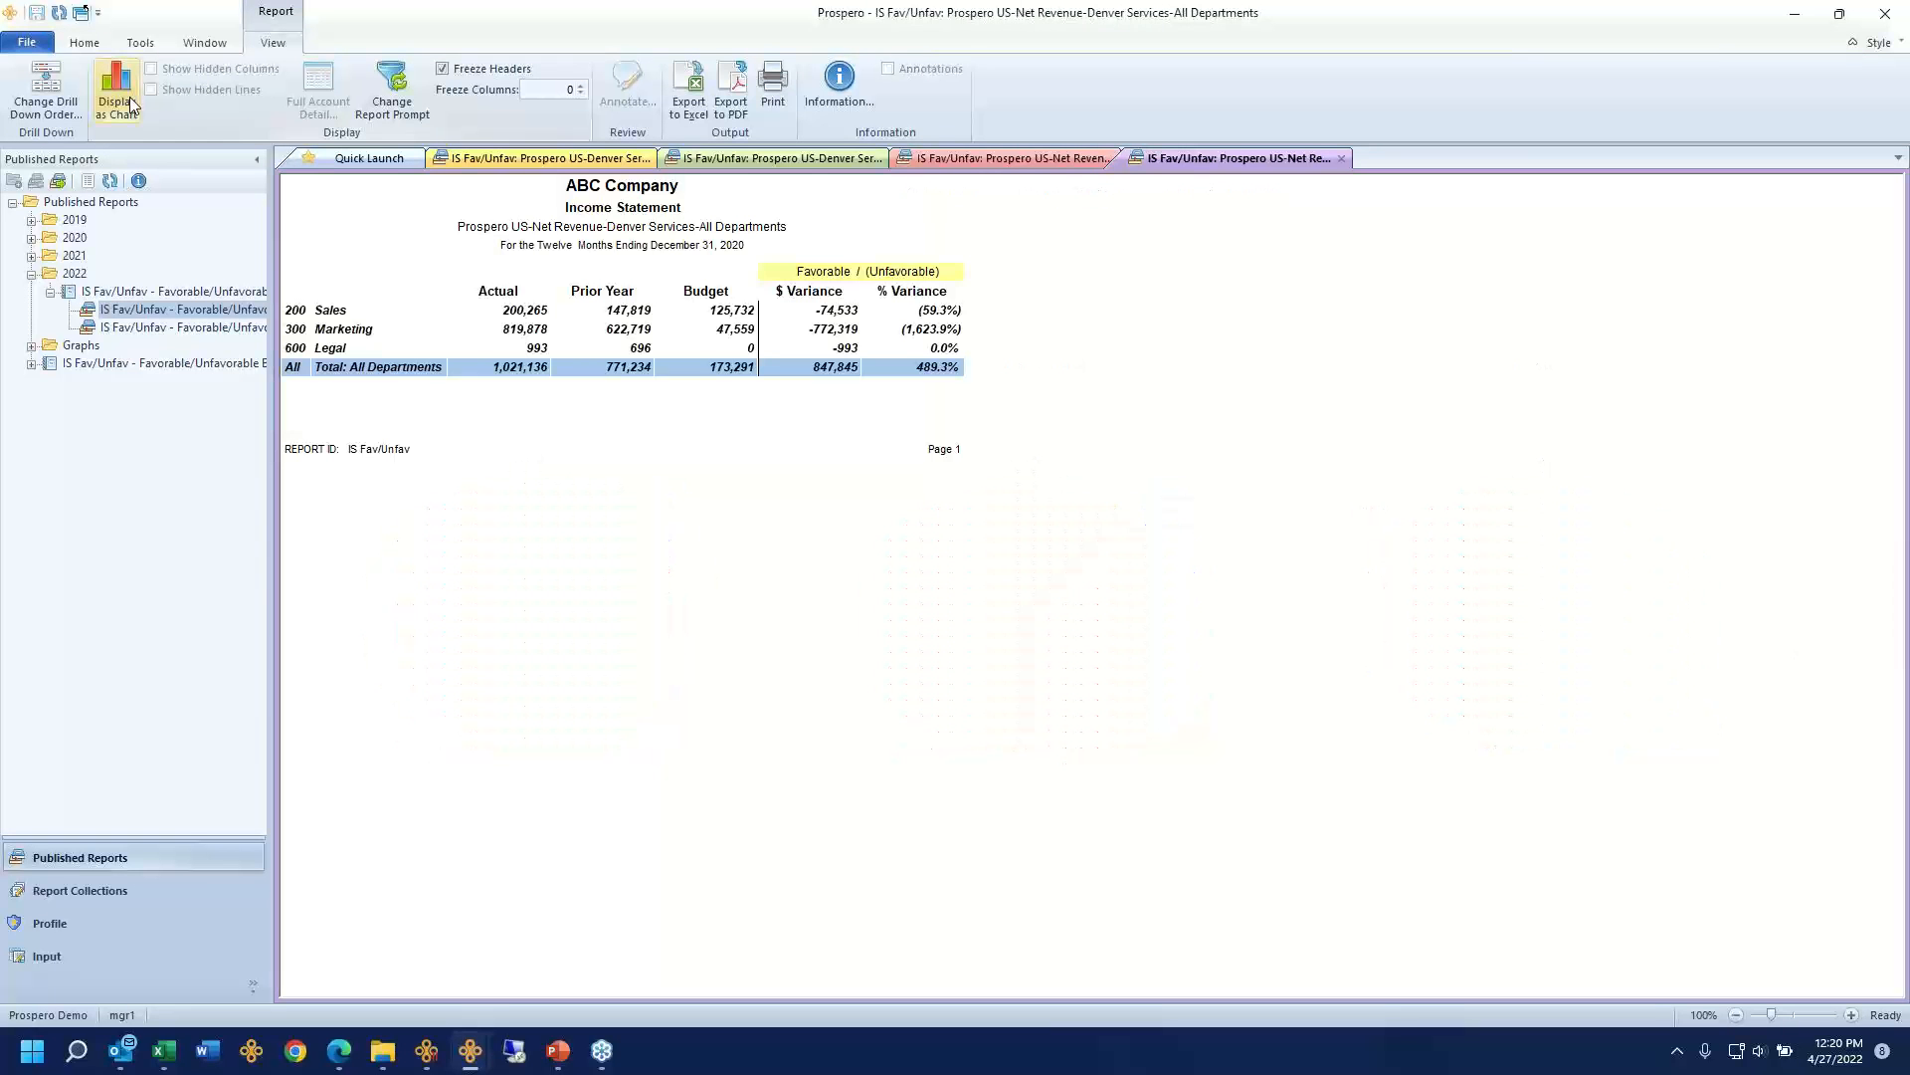
click(558, 227)
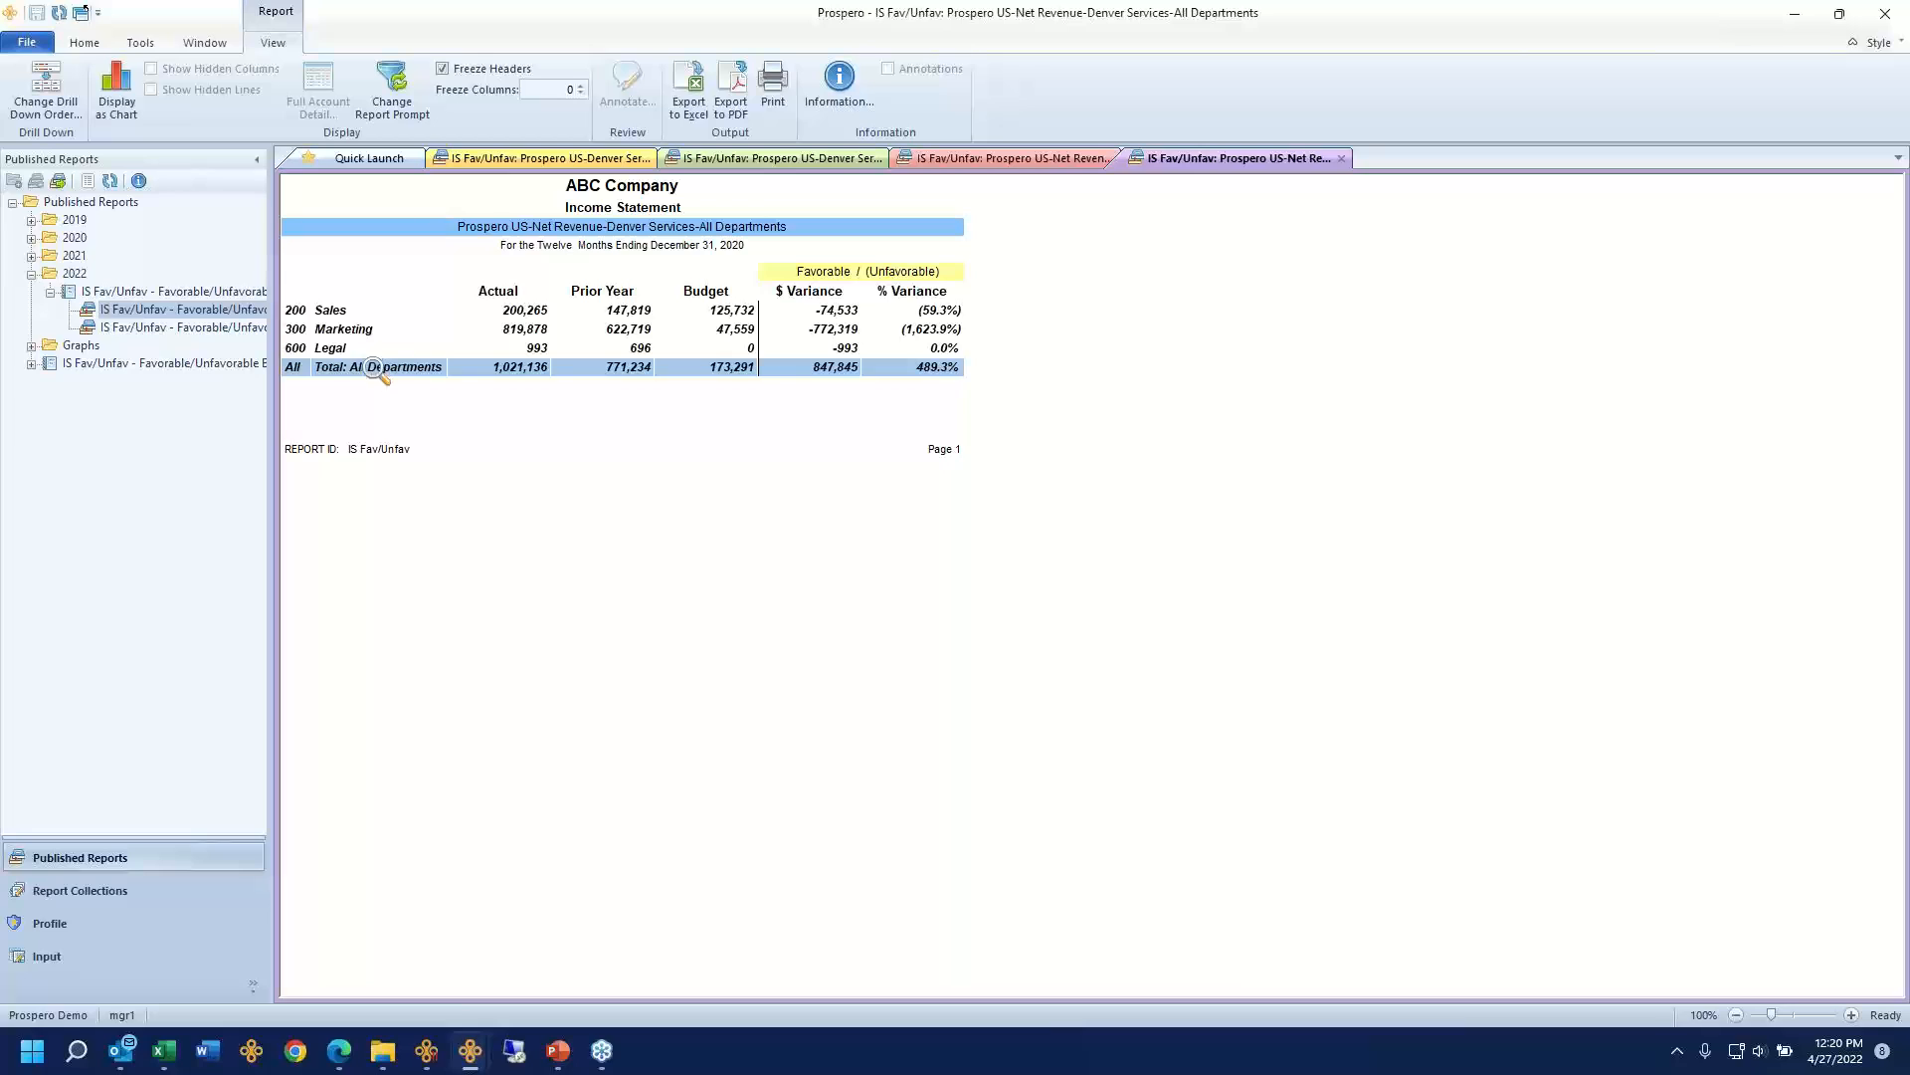
click(694, 109)
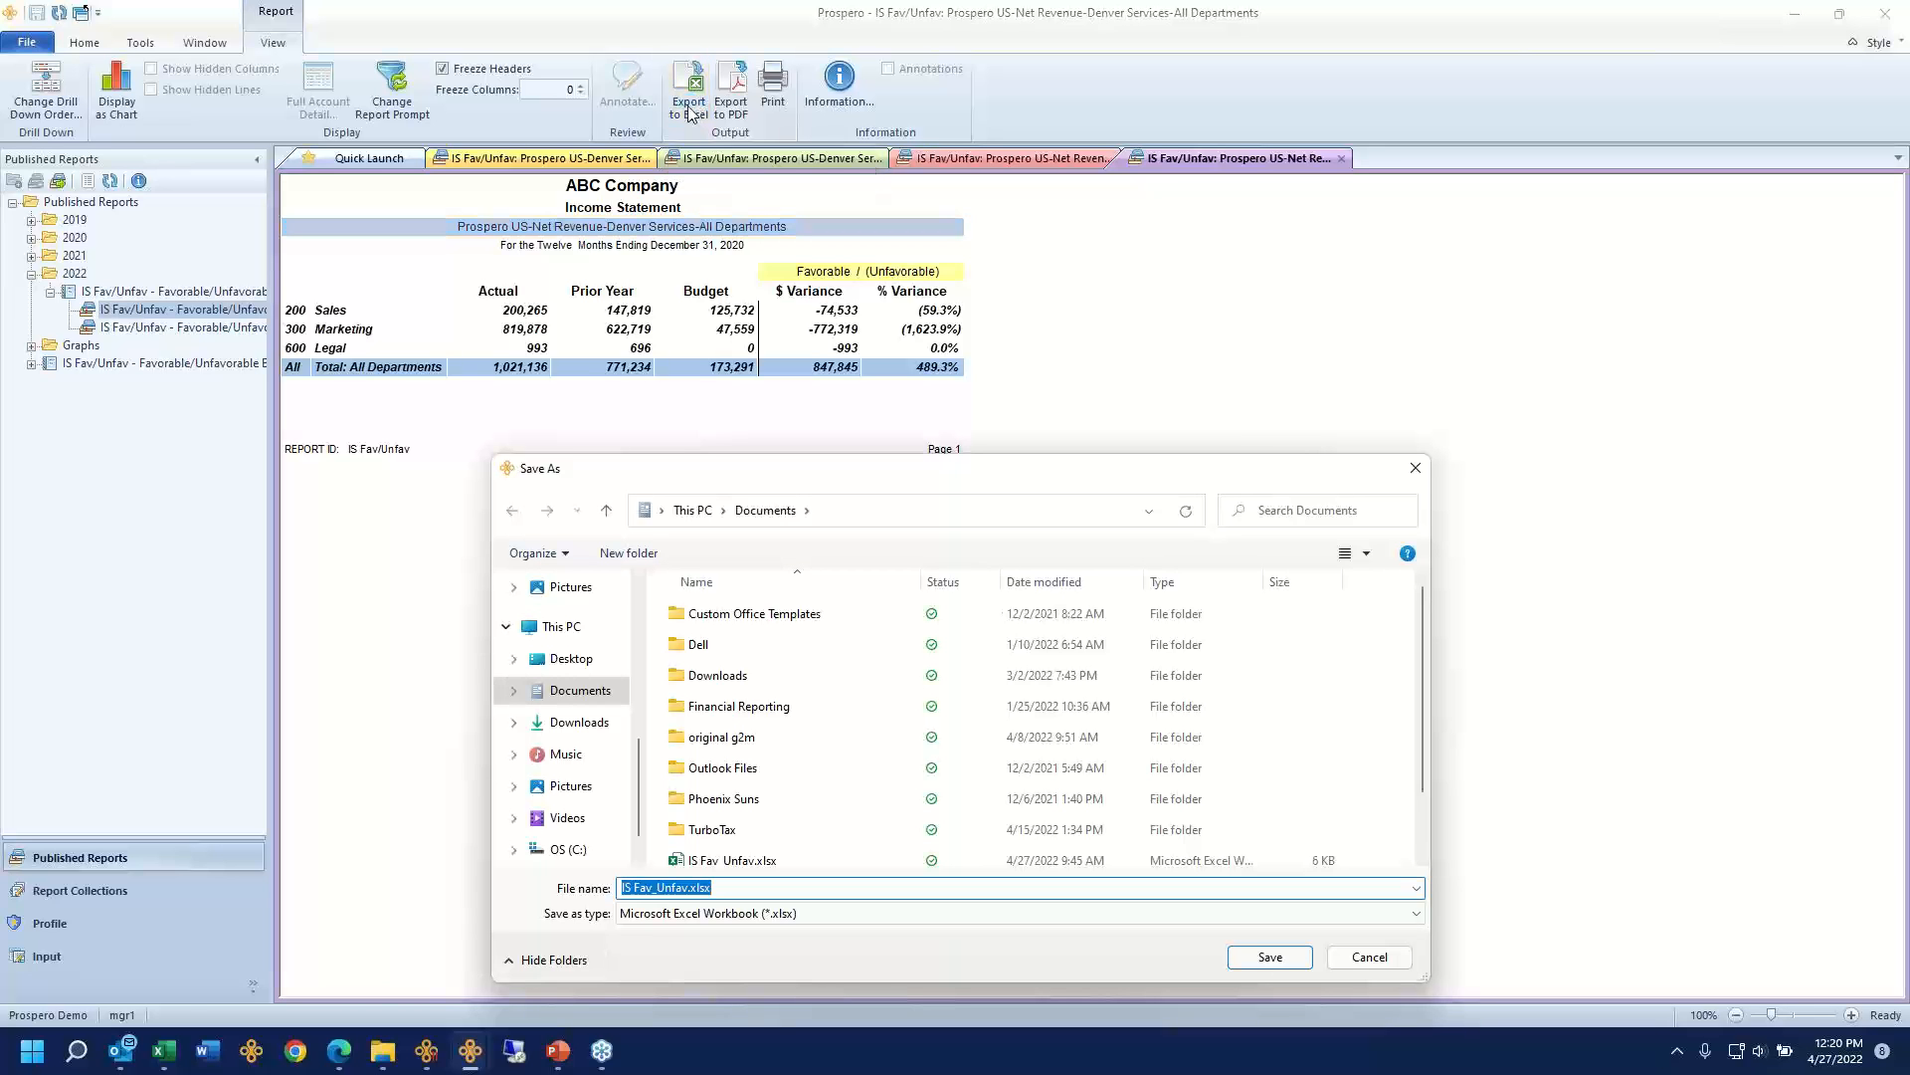
click(1279, 960)
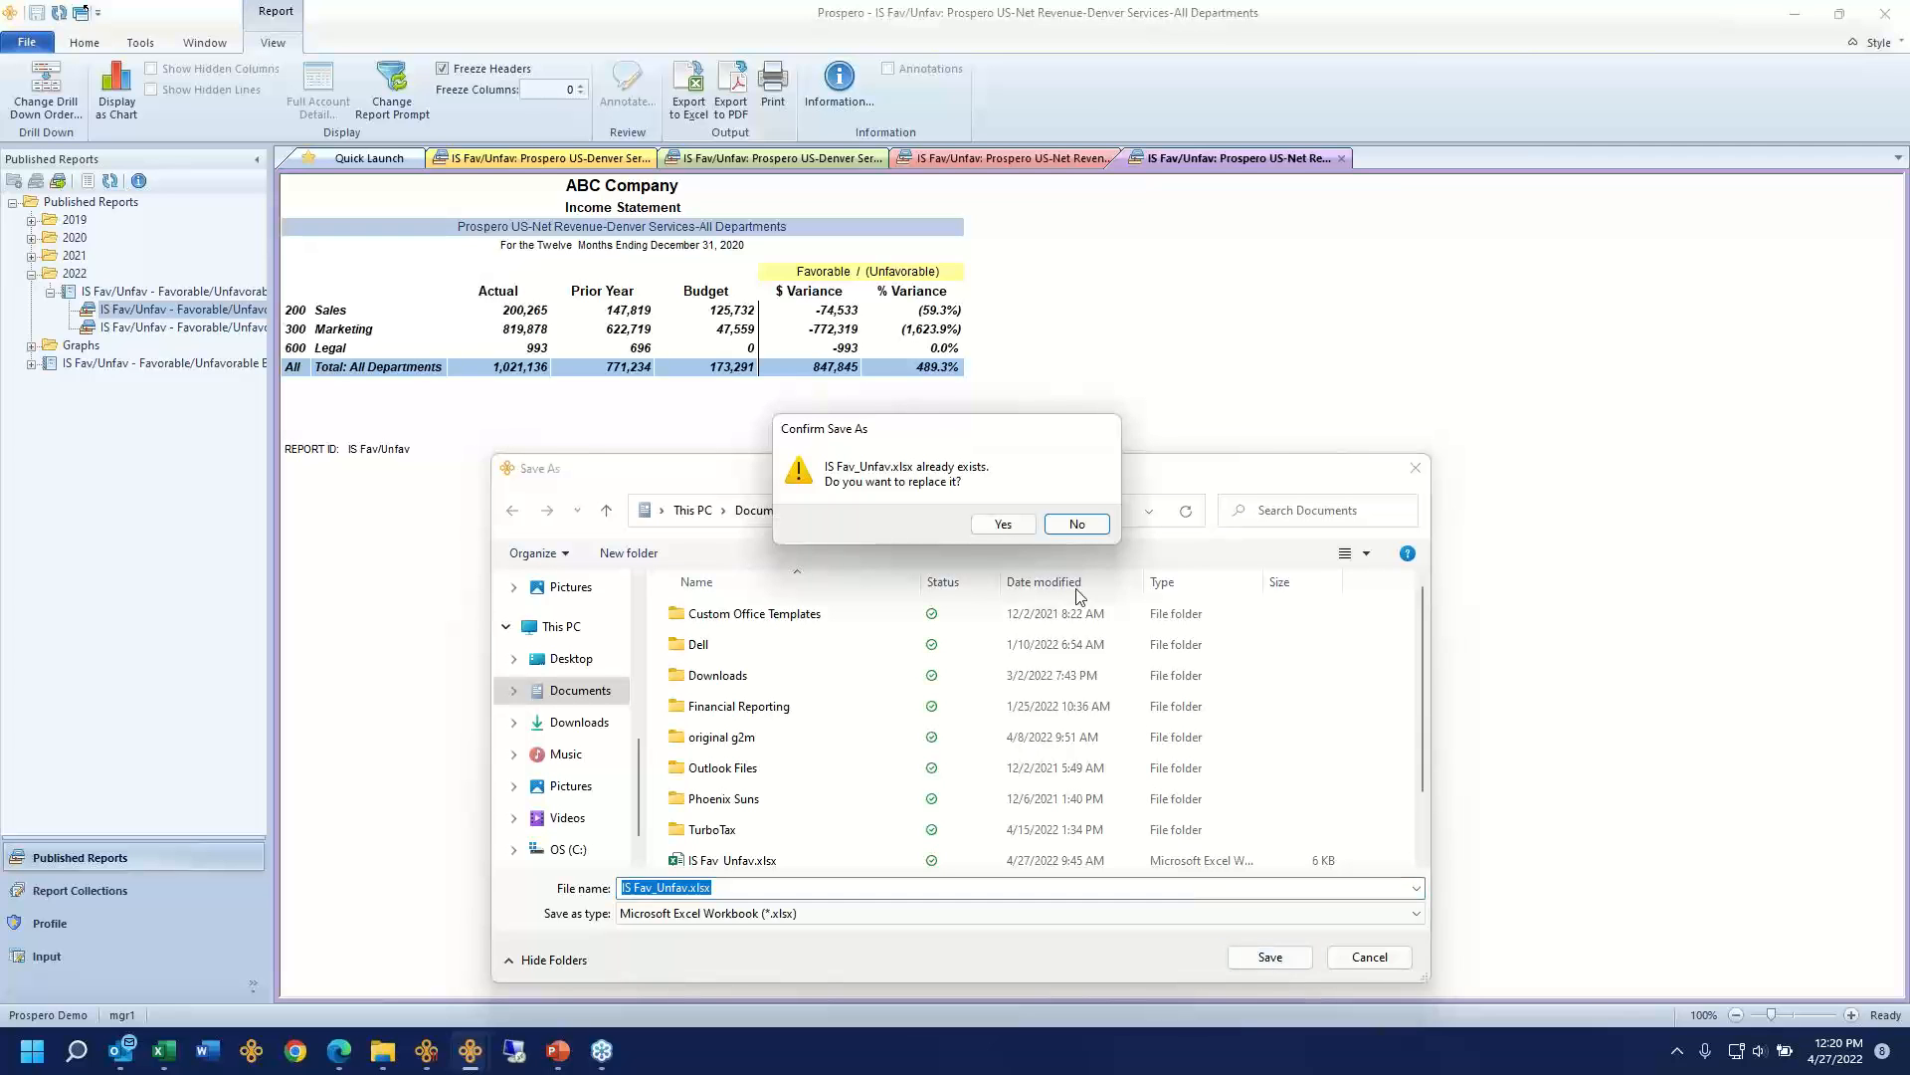
click(1008, 530)
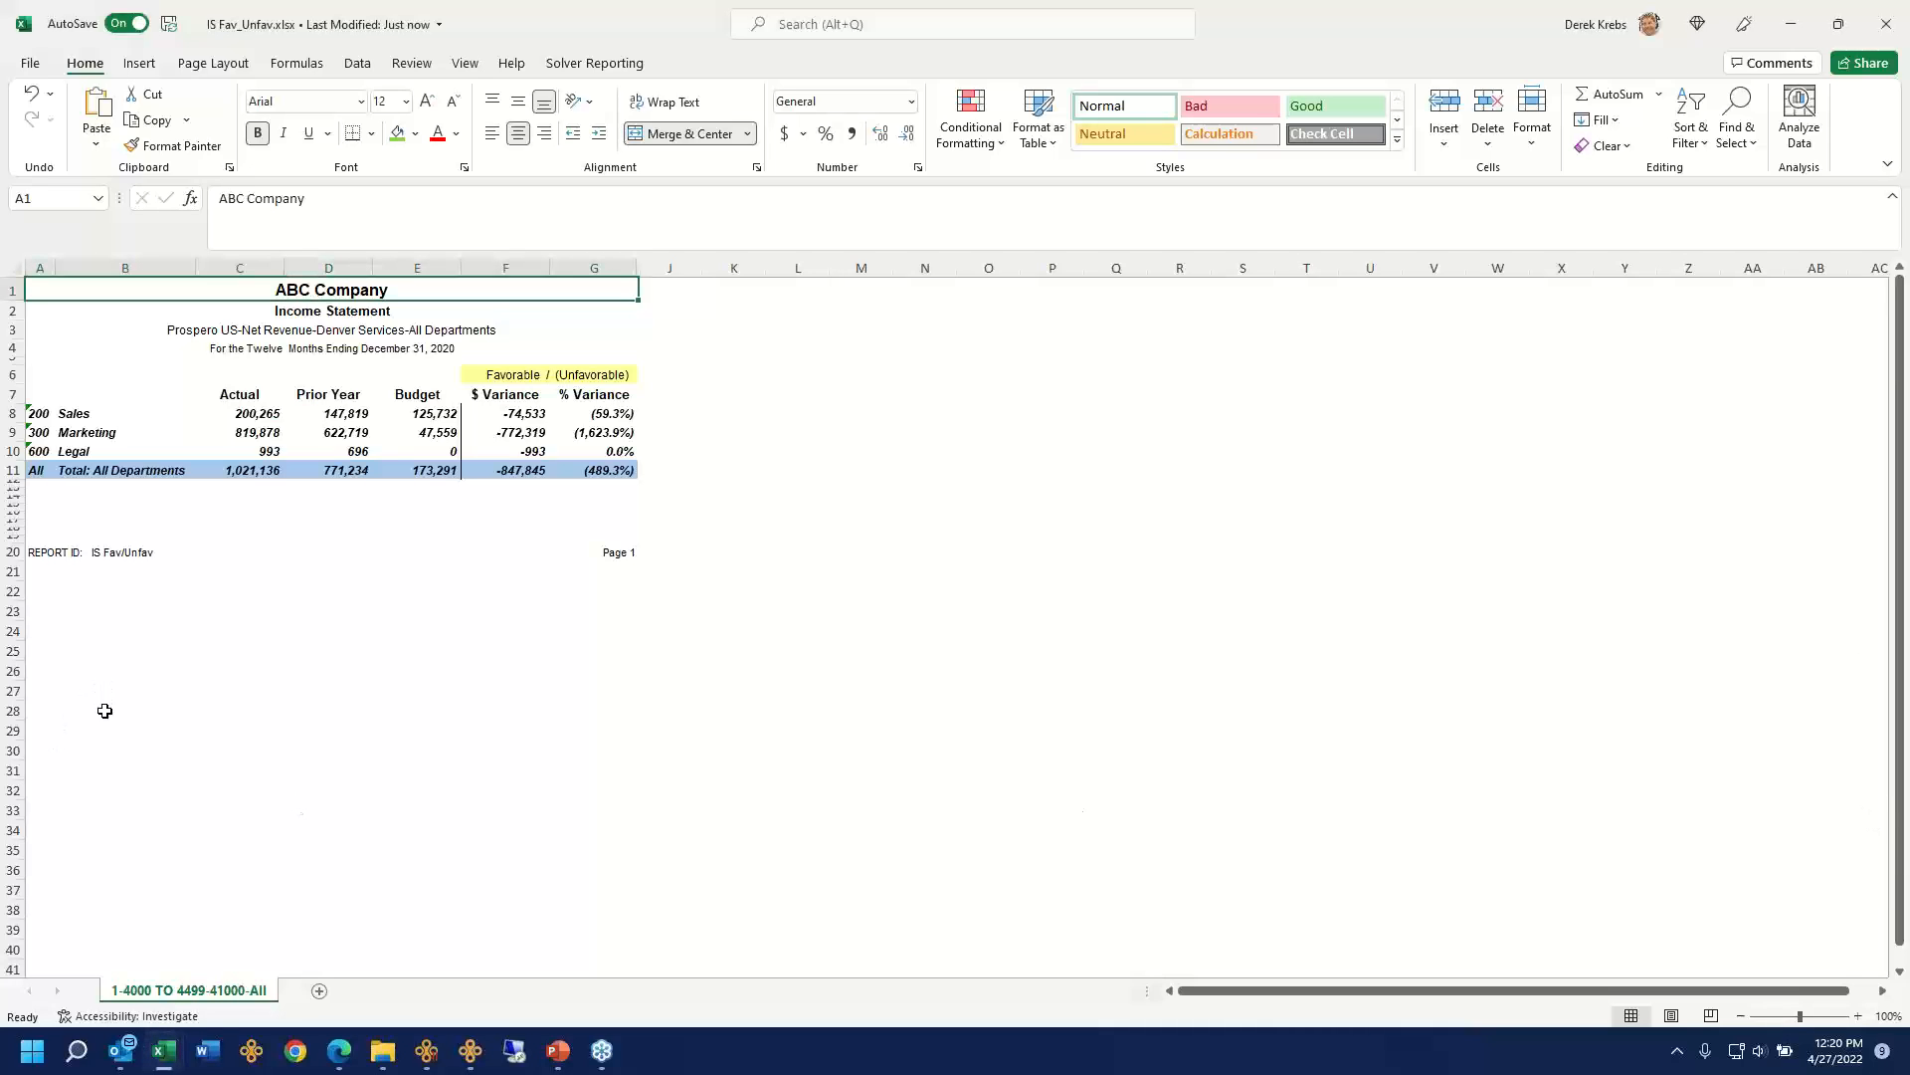
Step: Switch to the Demo Output to Excel Locations.xlsx workbook, and review the Miami Svc, Miami Ops, SanFran Svc and SanFran Sales sheets
mouse_move(175, 1057)
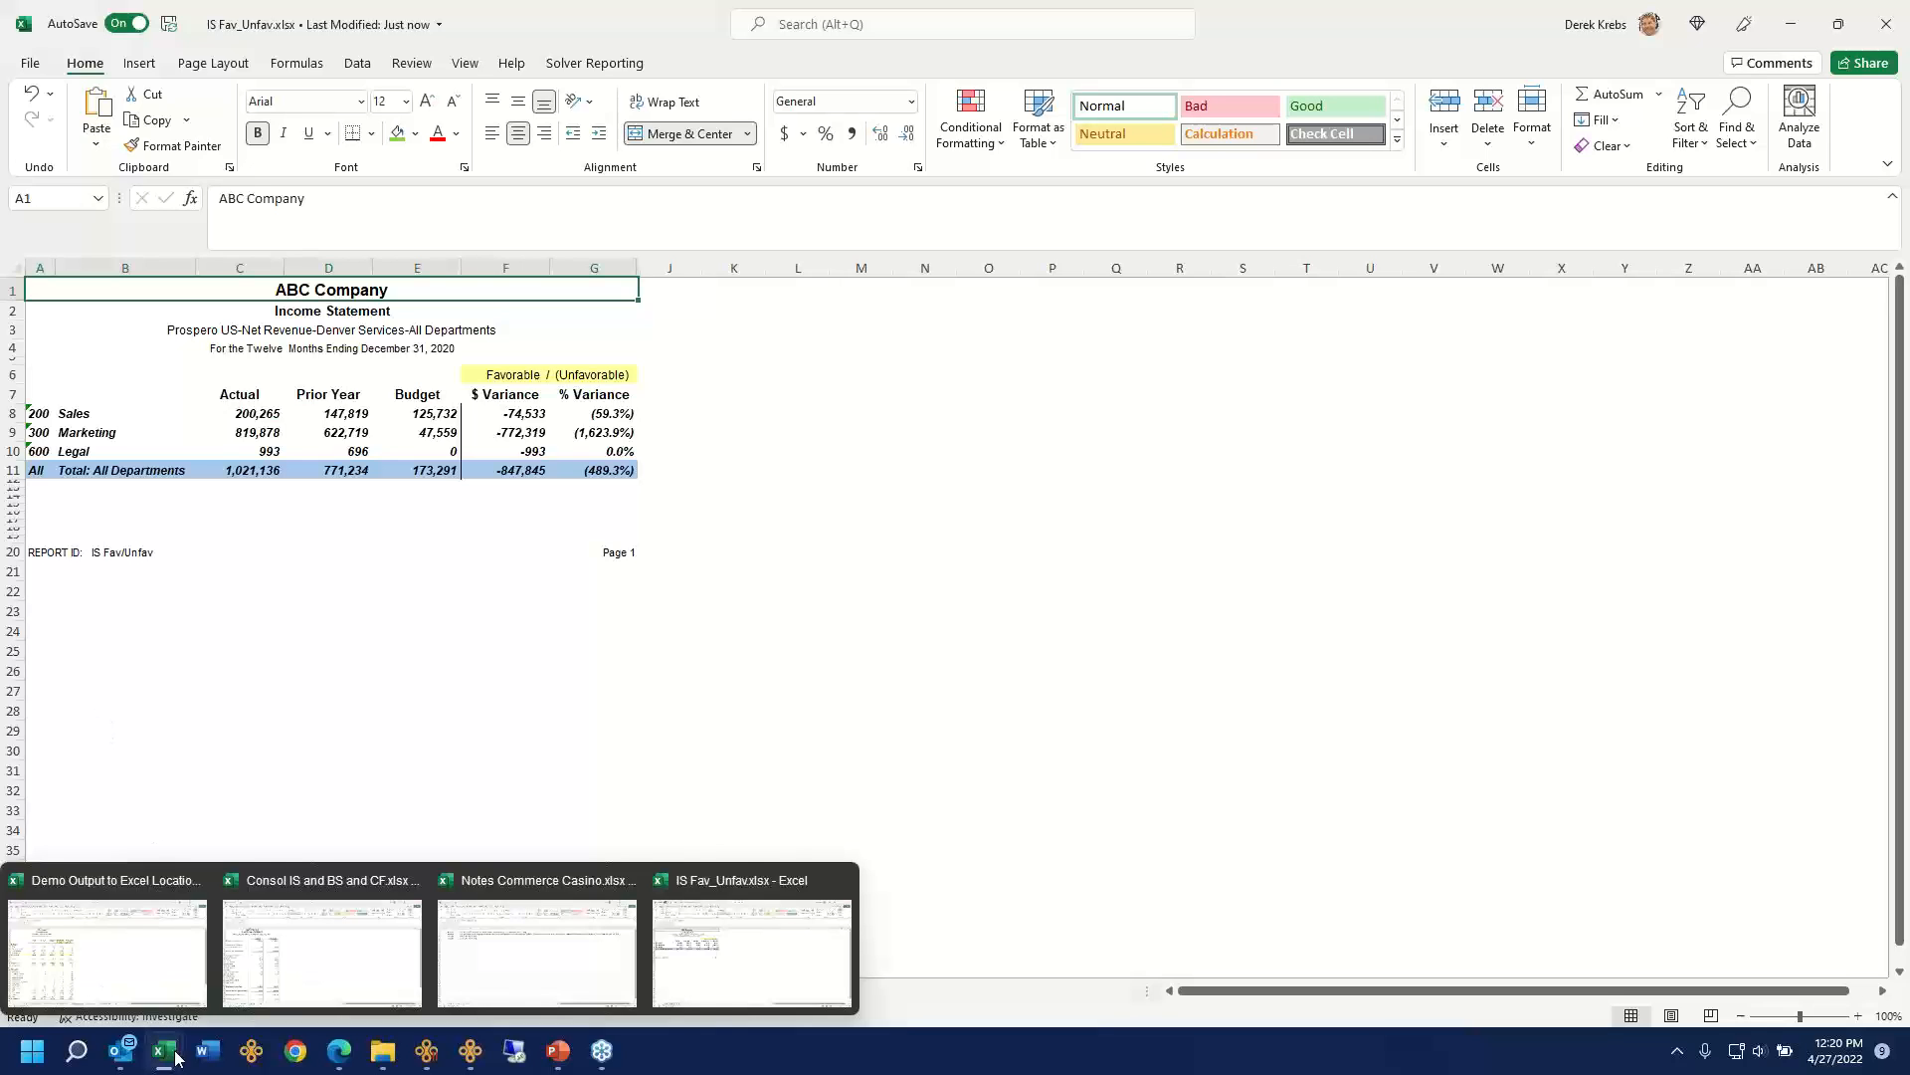
click(151, 963)
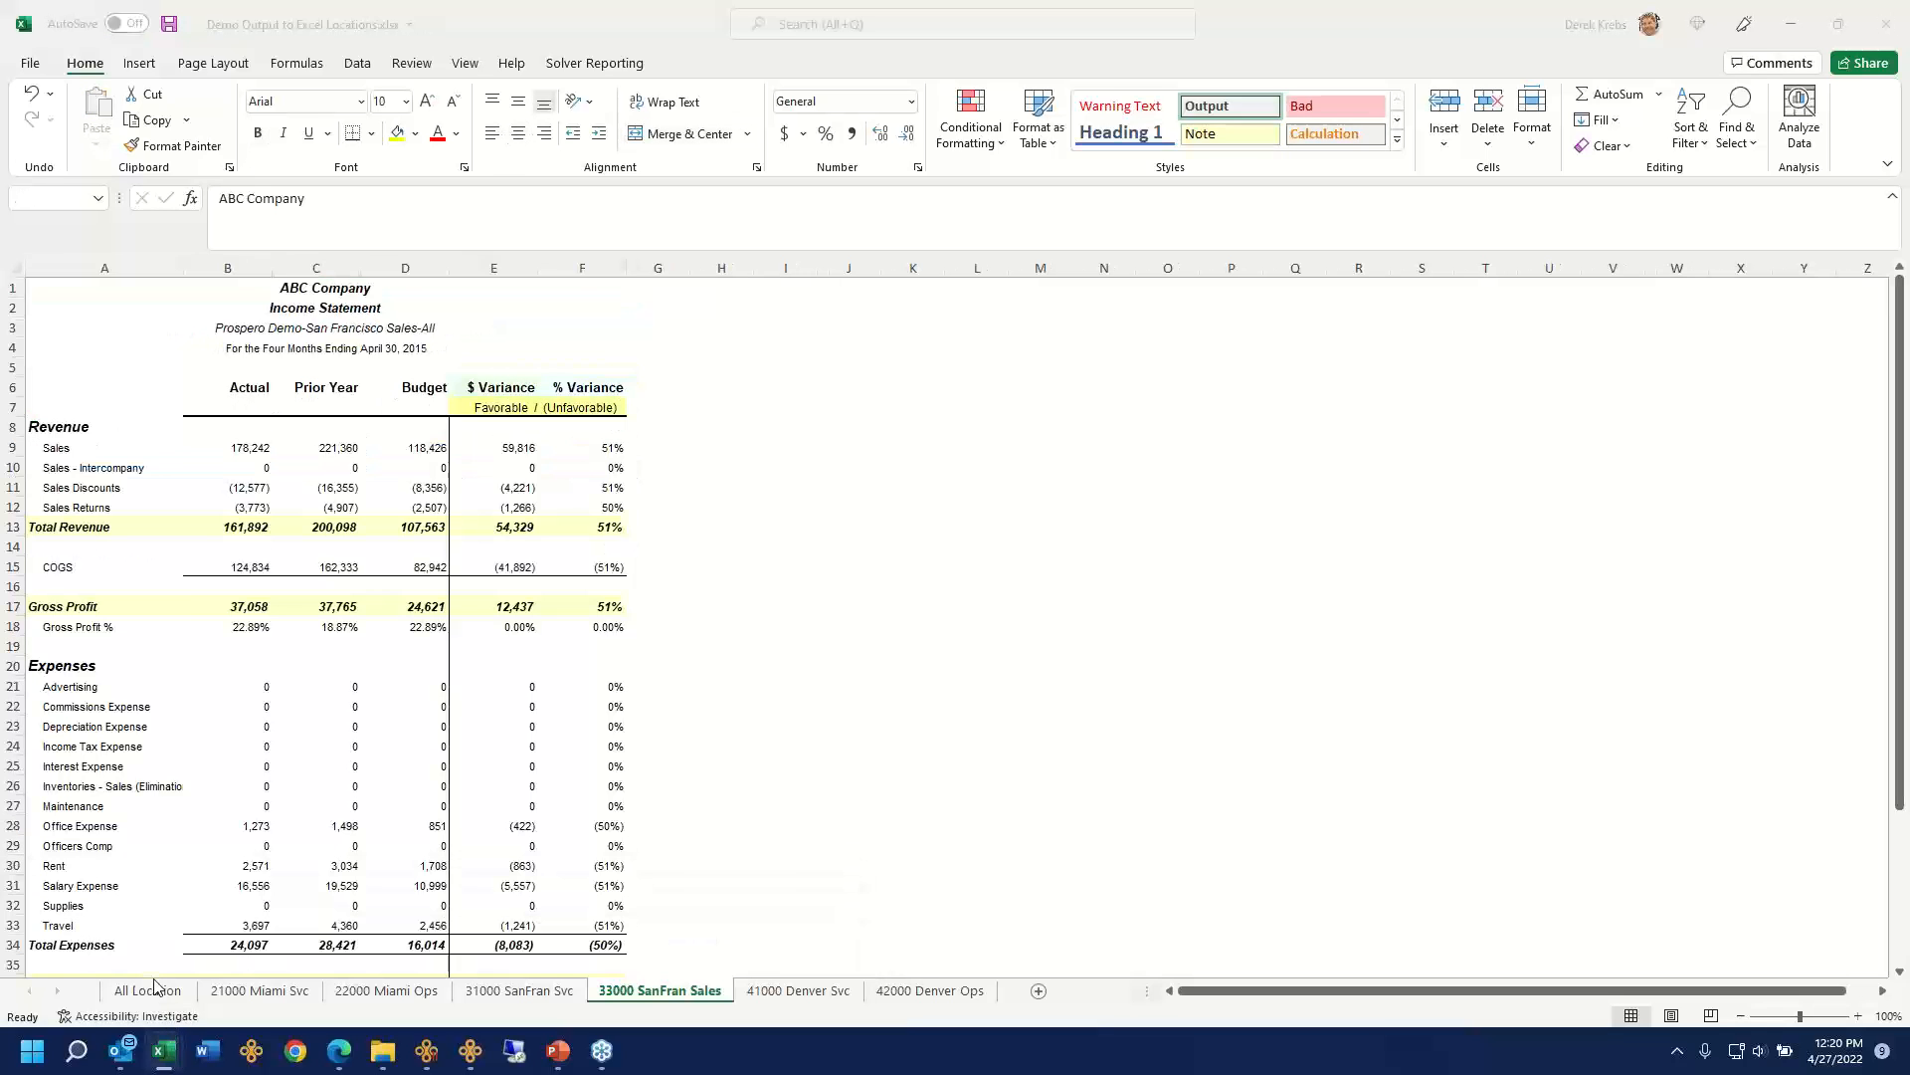
click(247, 991)
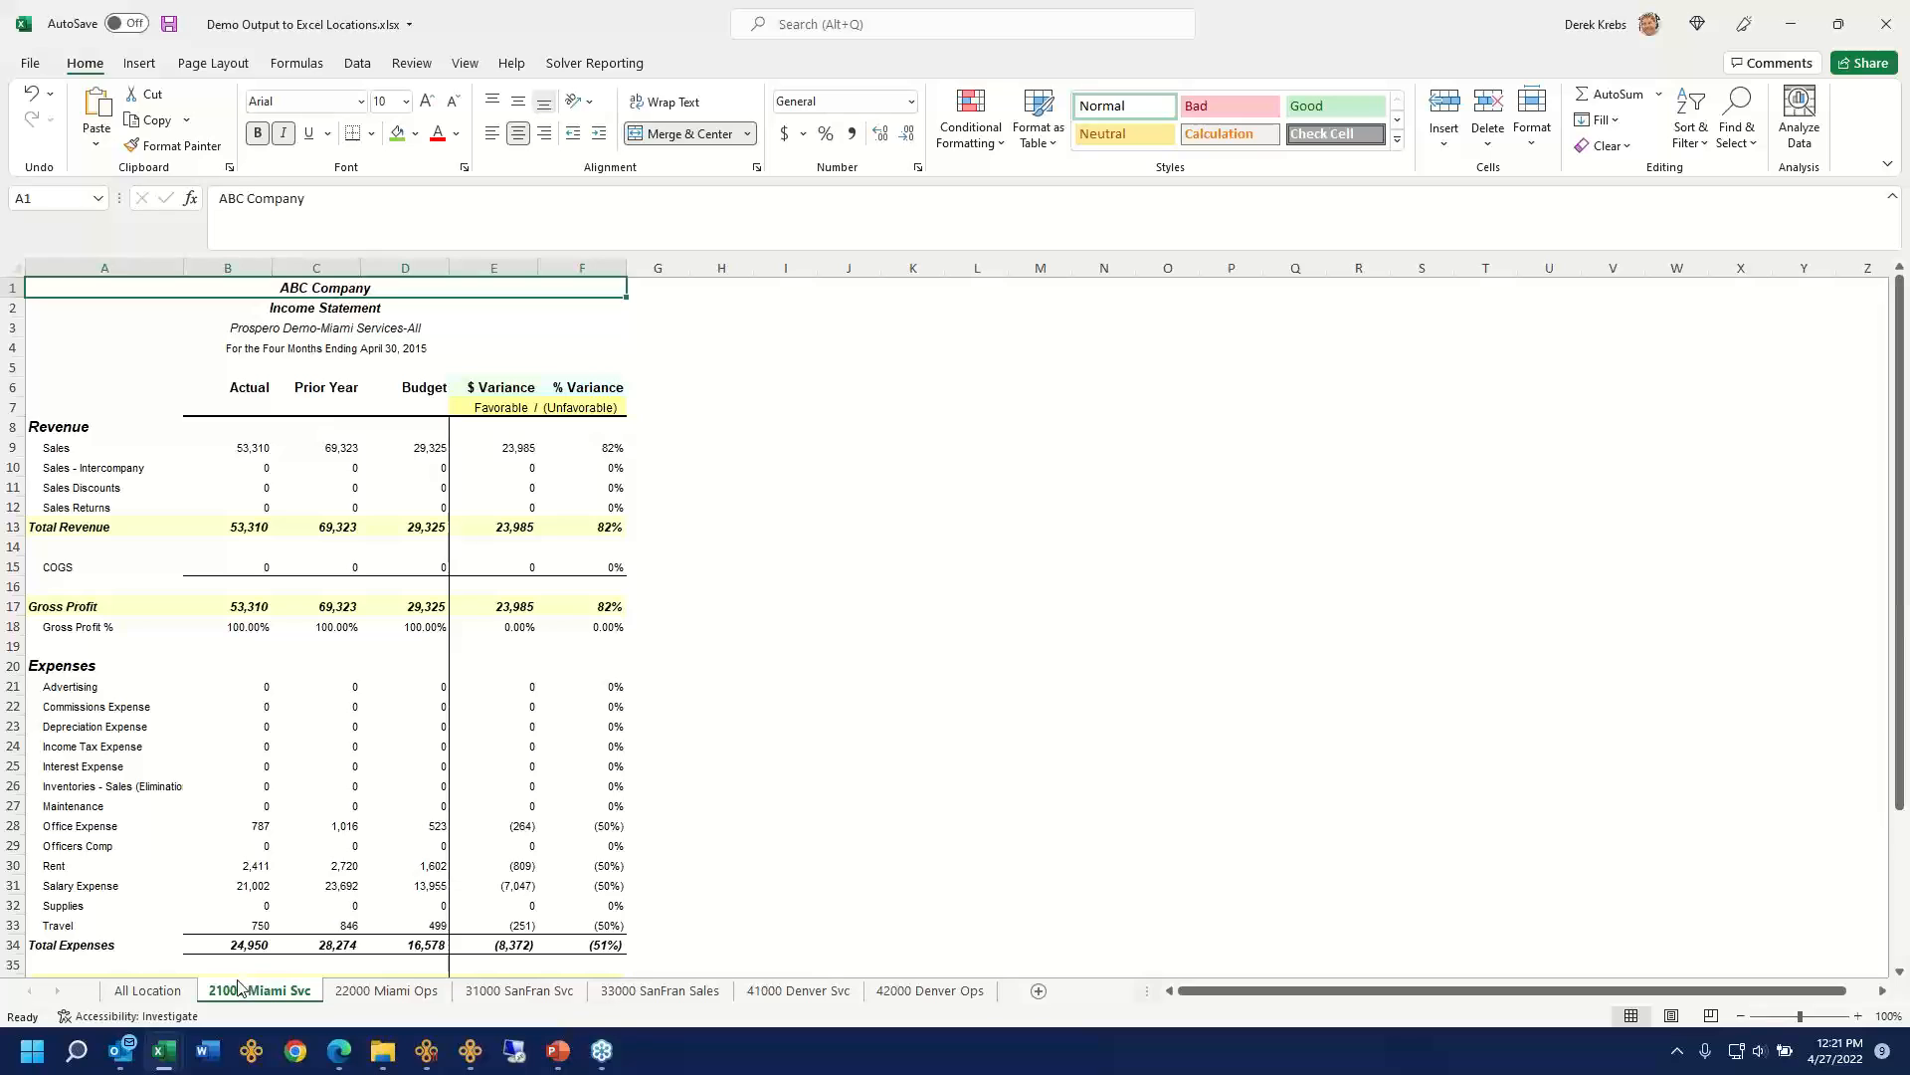
click(381, 996)
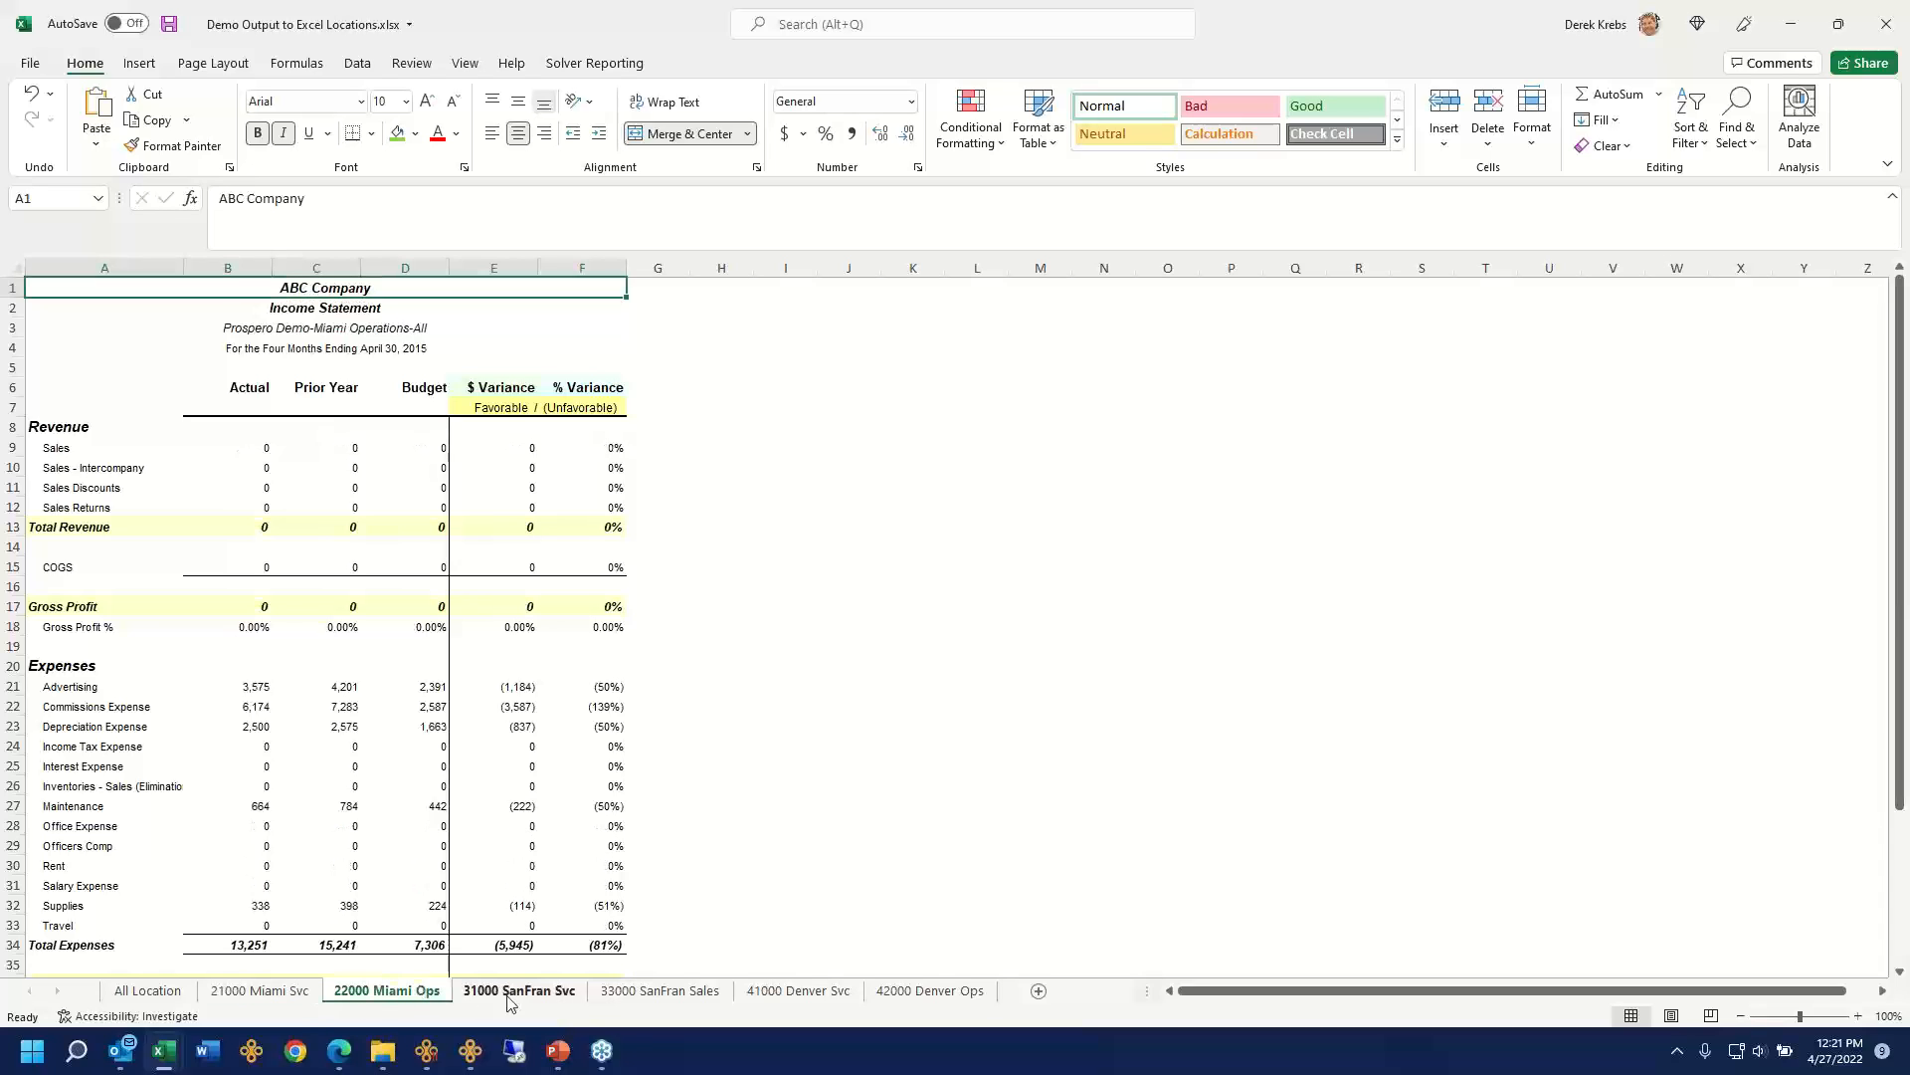
click(553, 999)
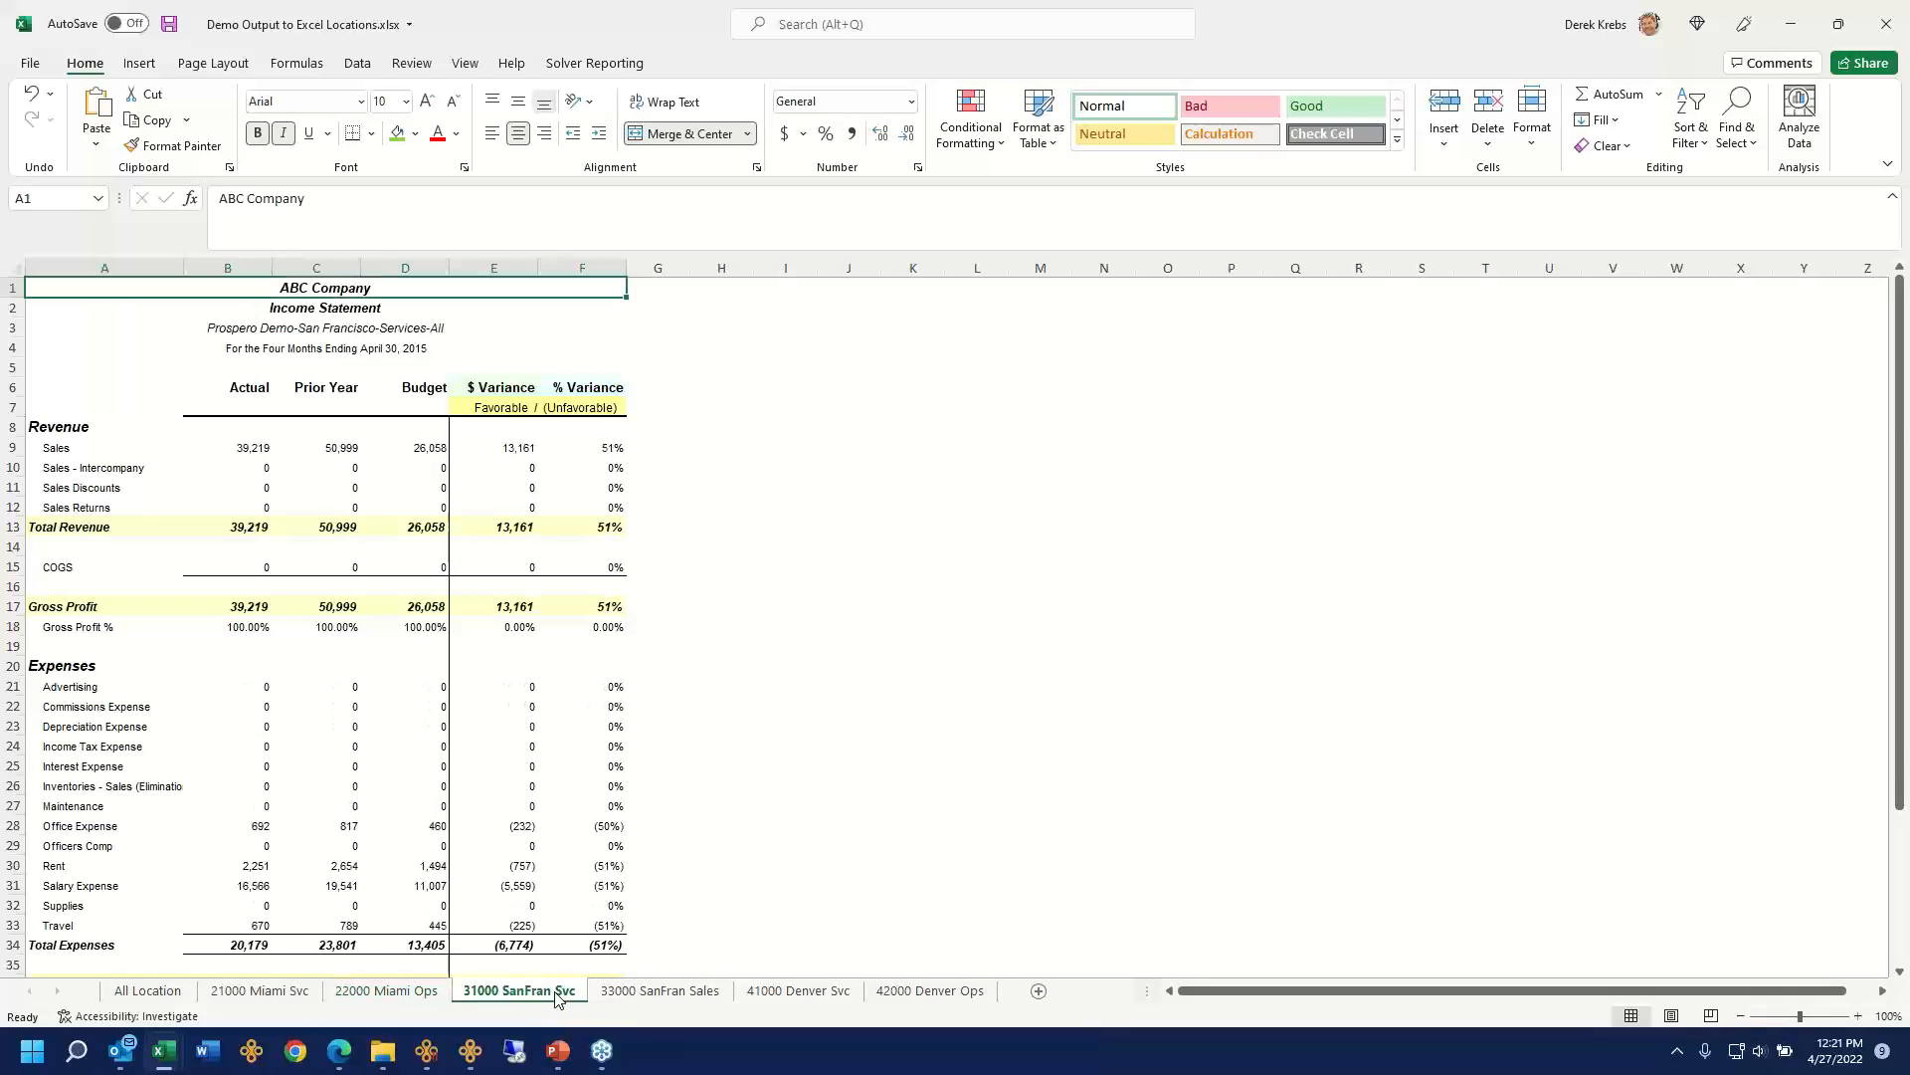
click(636, 992)
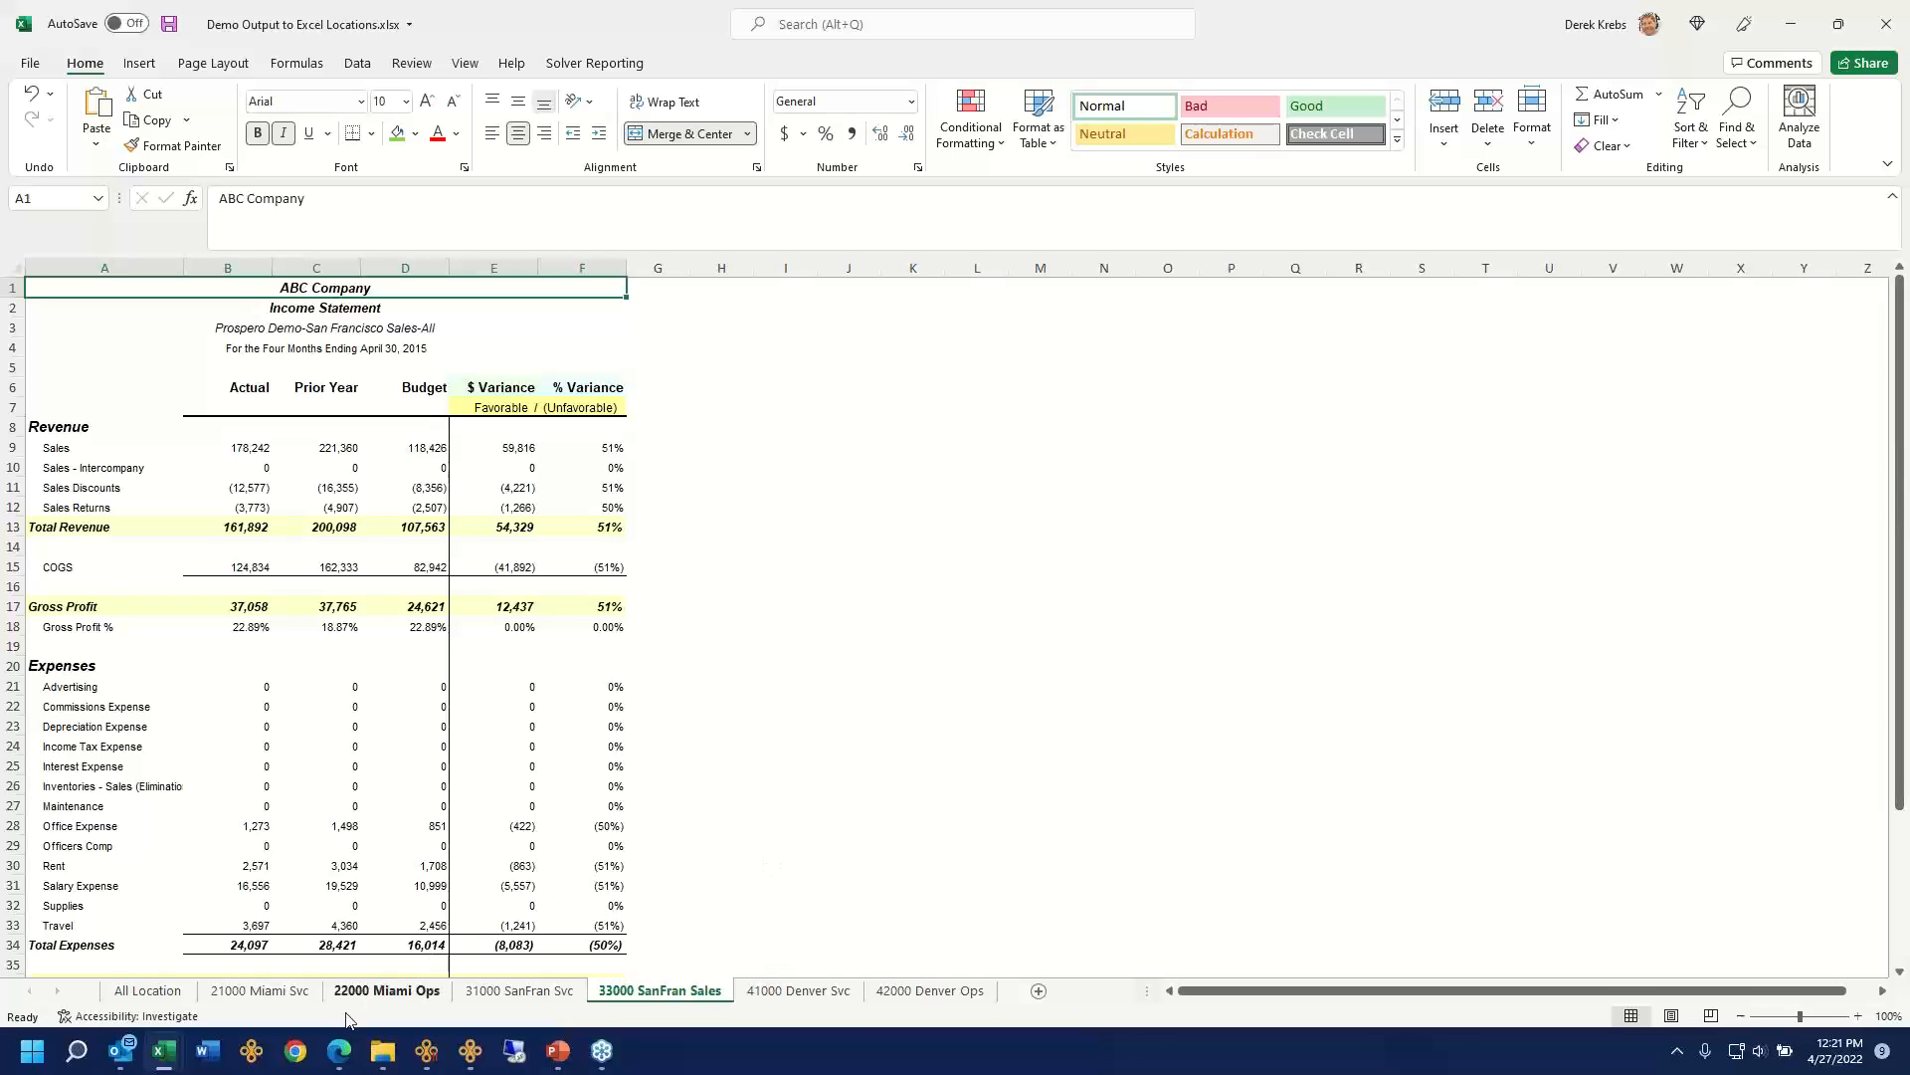
Step: Switch to the Consol IS and BS and CF.xlsx workbook, and review its Inc St, Bal Sheet and Cash Flow sheets
mouse_move(164, 1053)
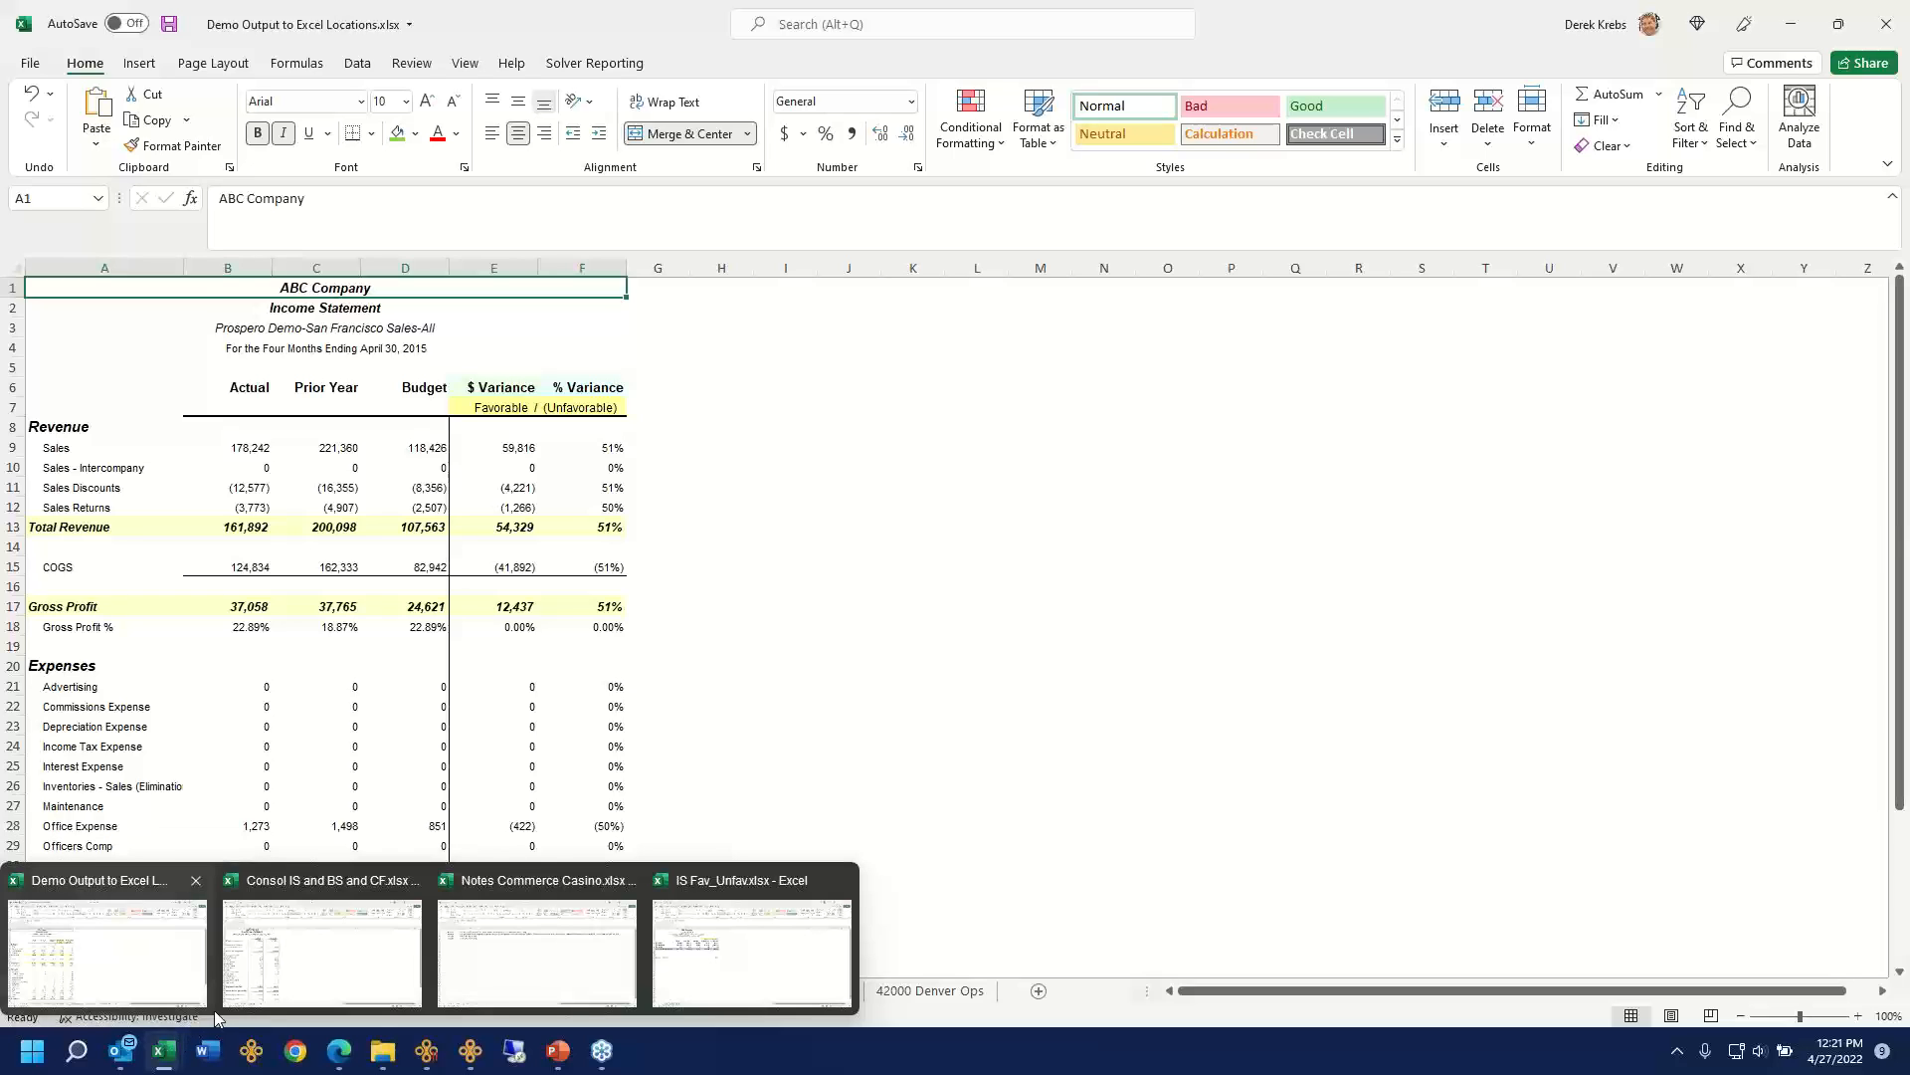
click(329, 950)
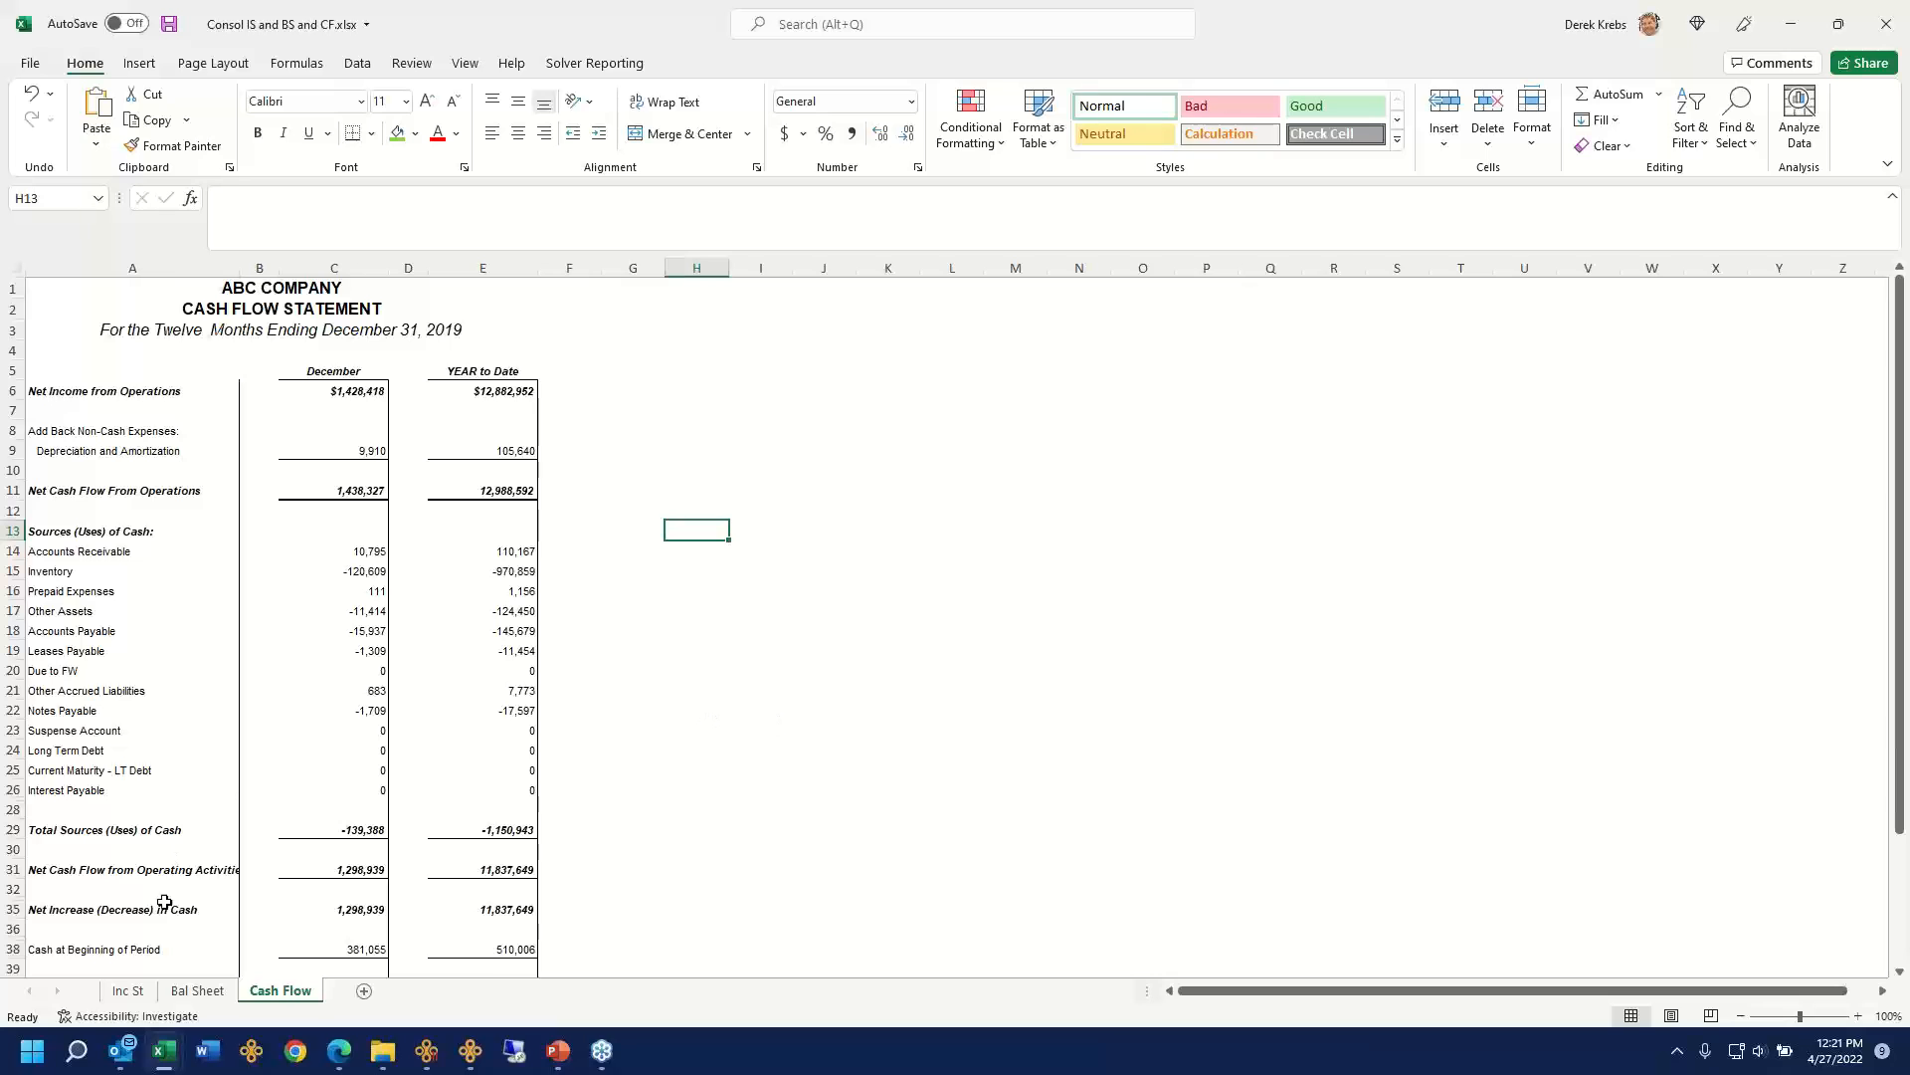
click(136, 993)
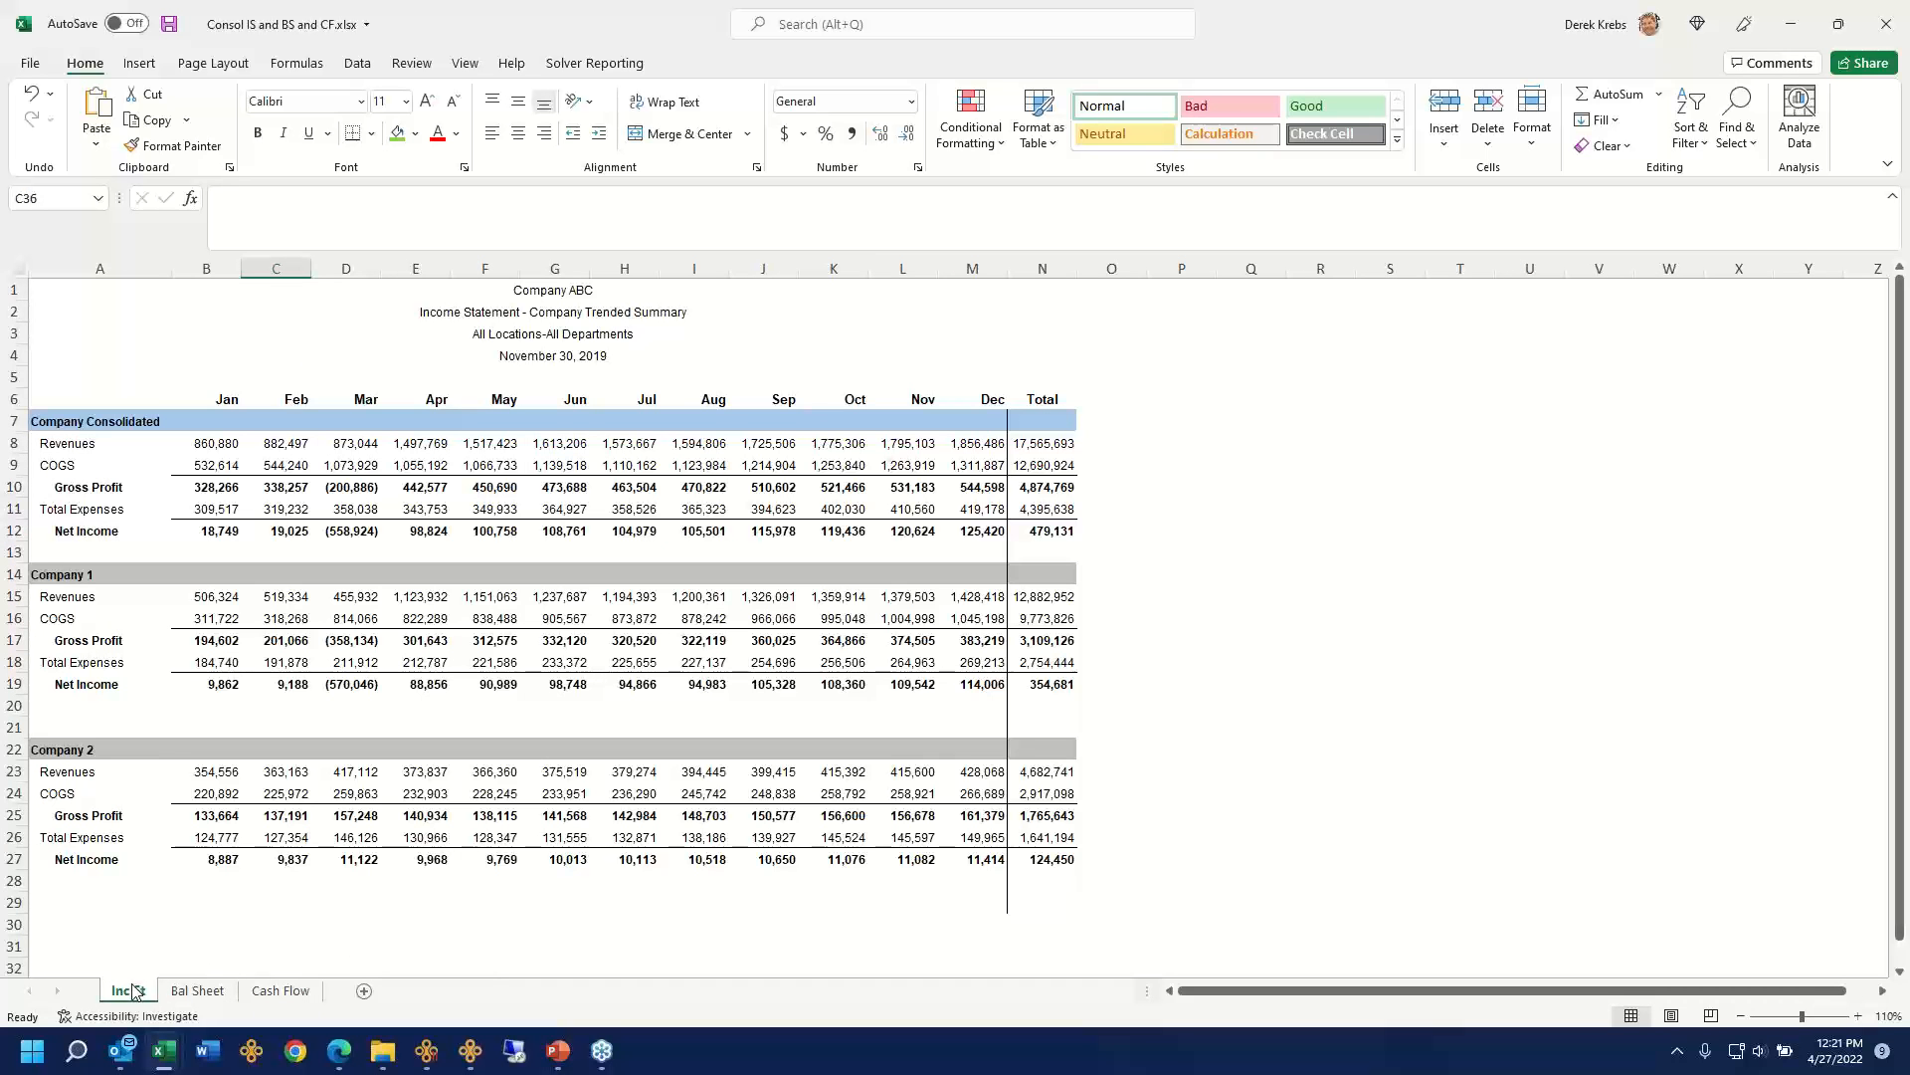
click(210, 991)
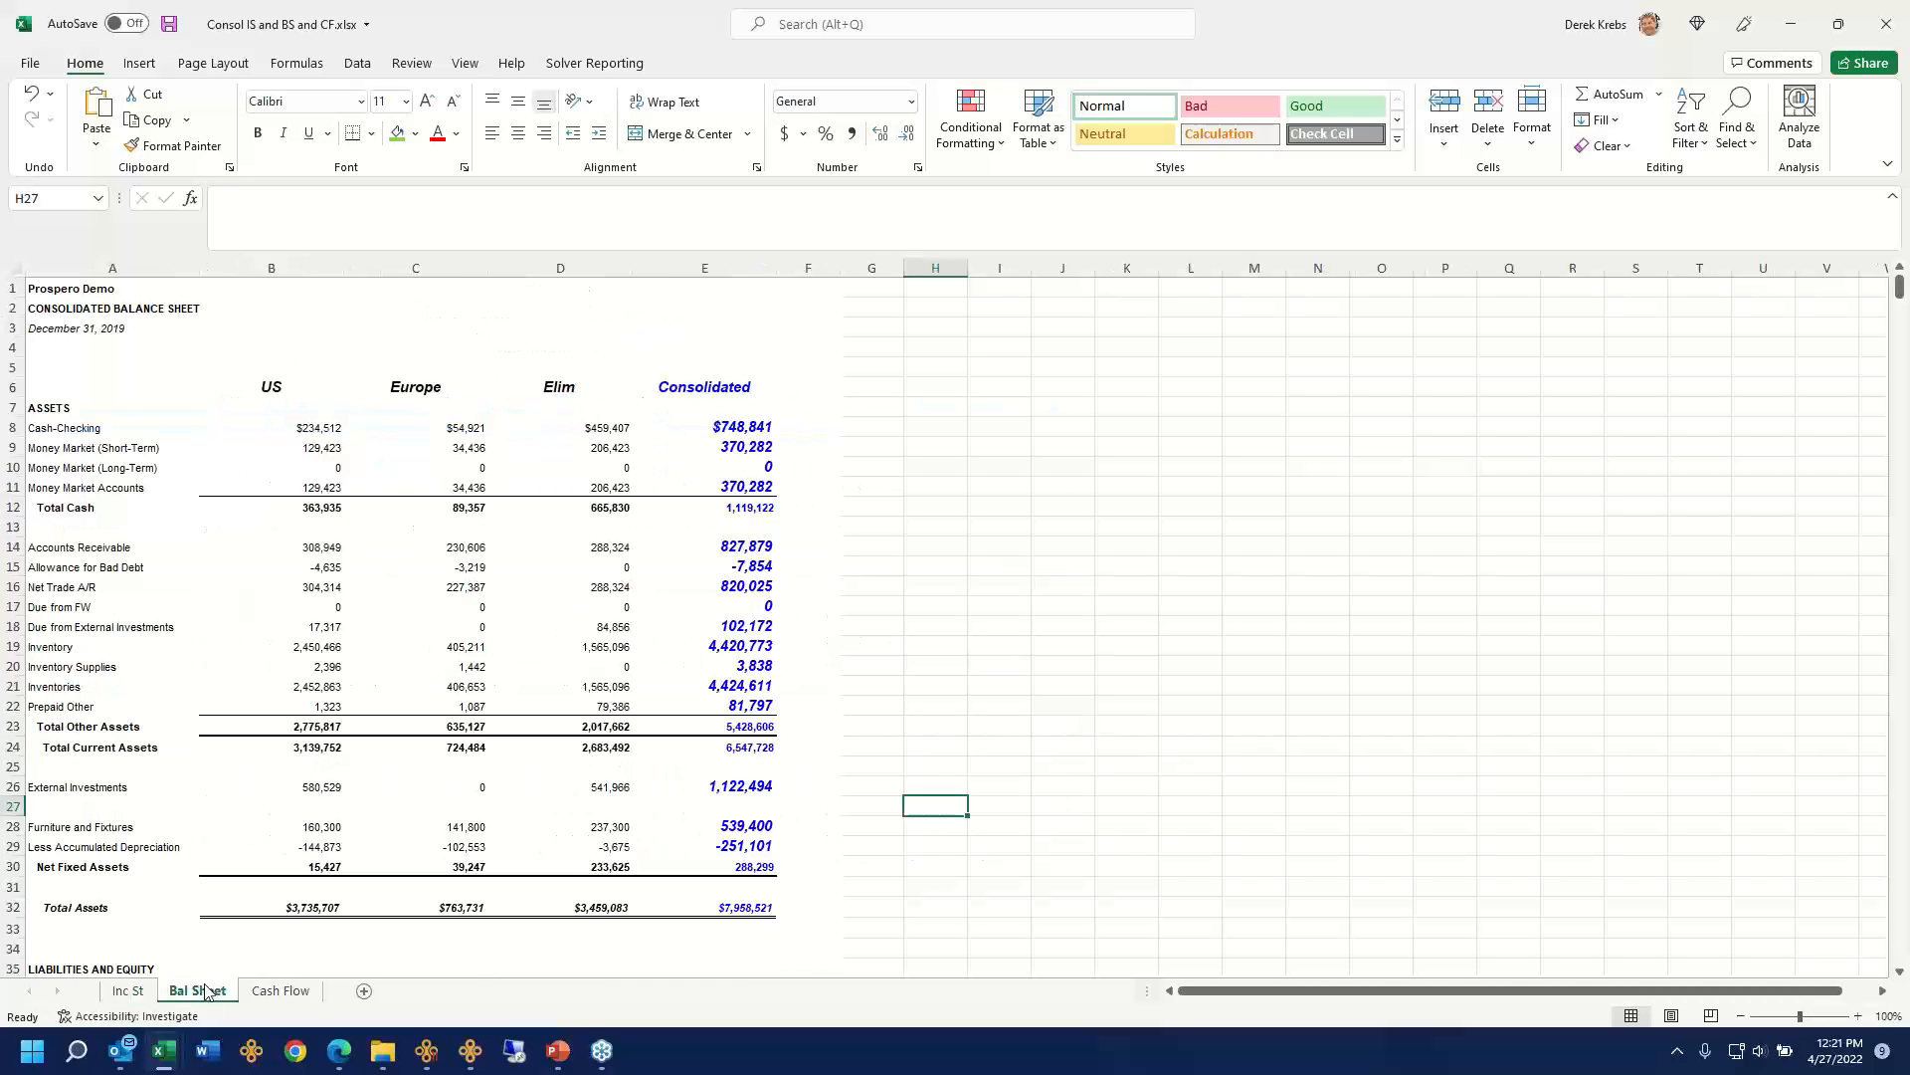
click(285, 990)
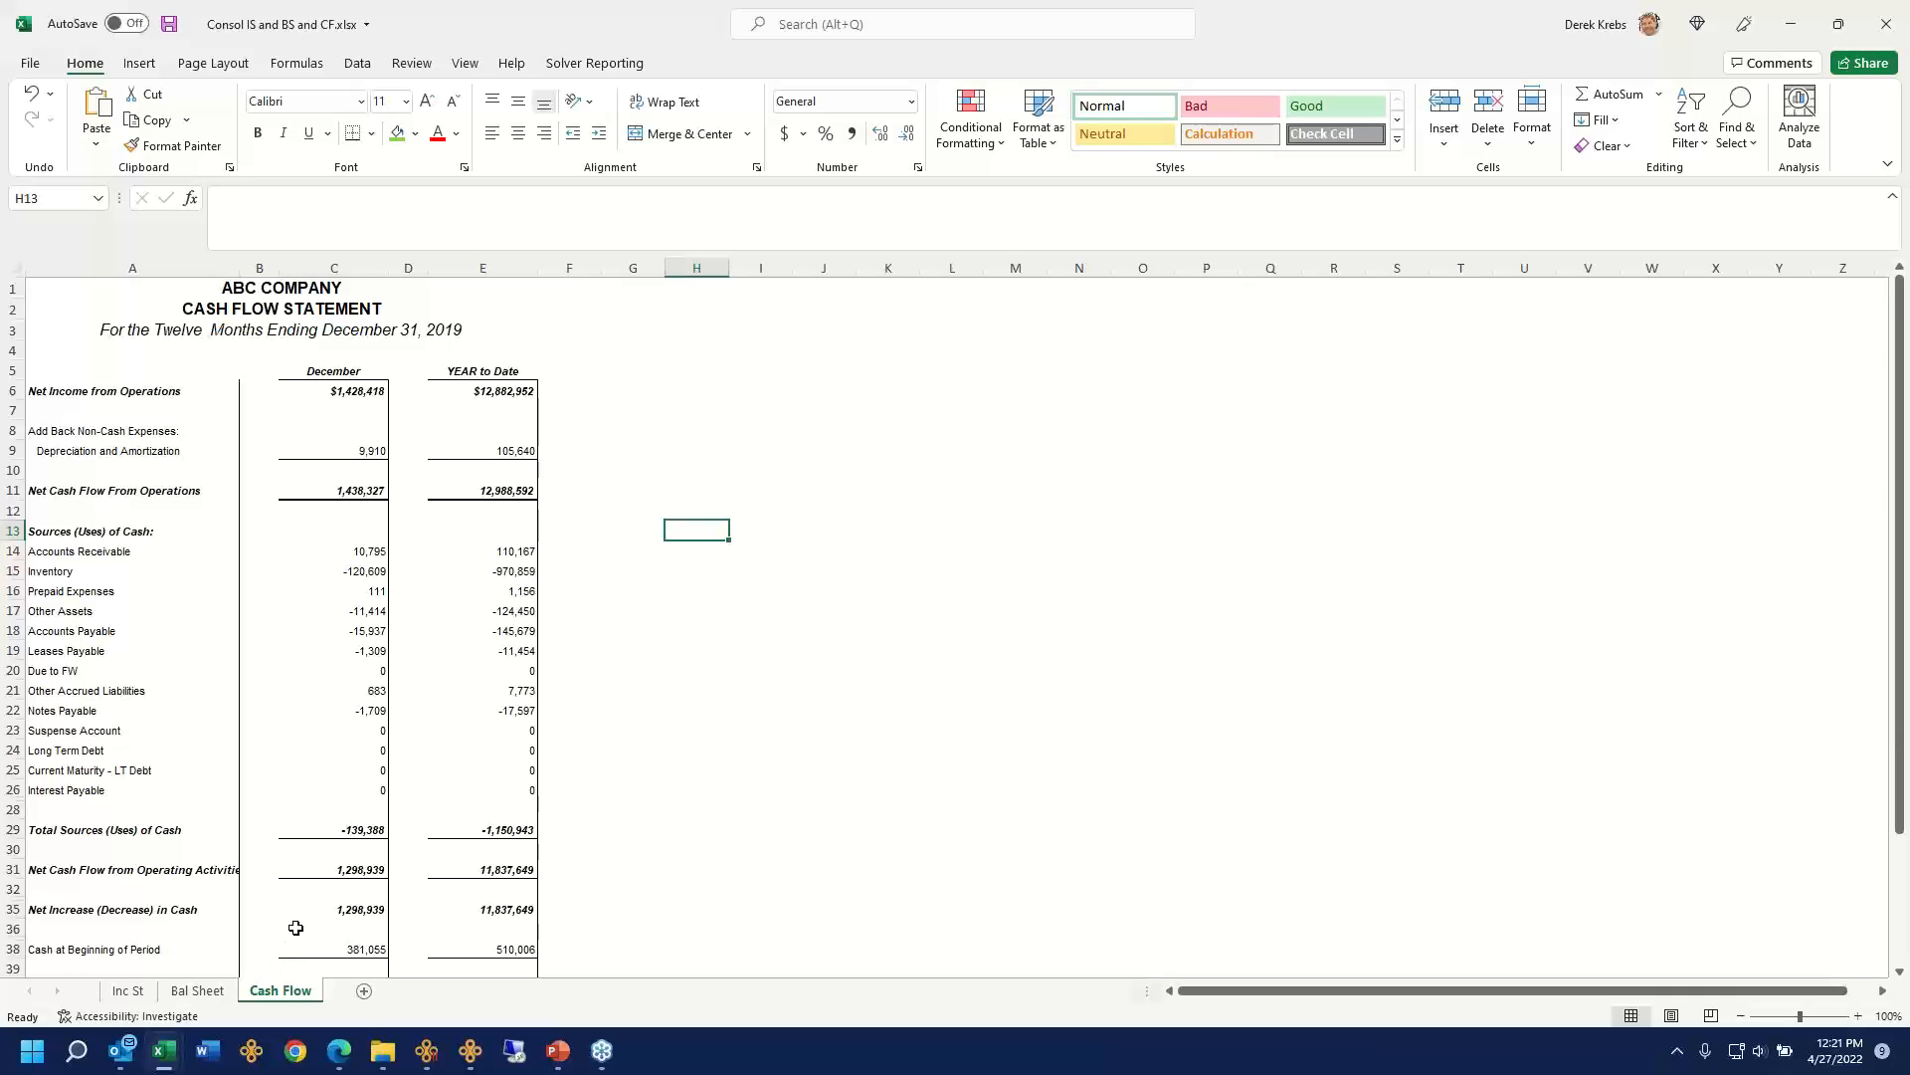
Step: View the Prospero window with four tiled reports and charts, and switch to the Prospero window with the All Companies income statement
mouse_move(425, 1050)
click(415, 1008)
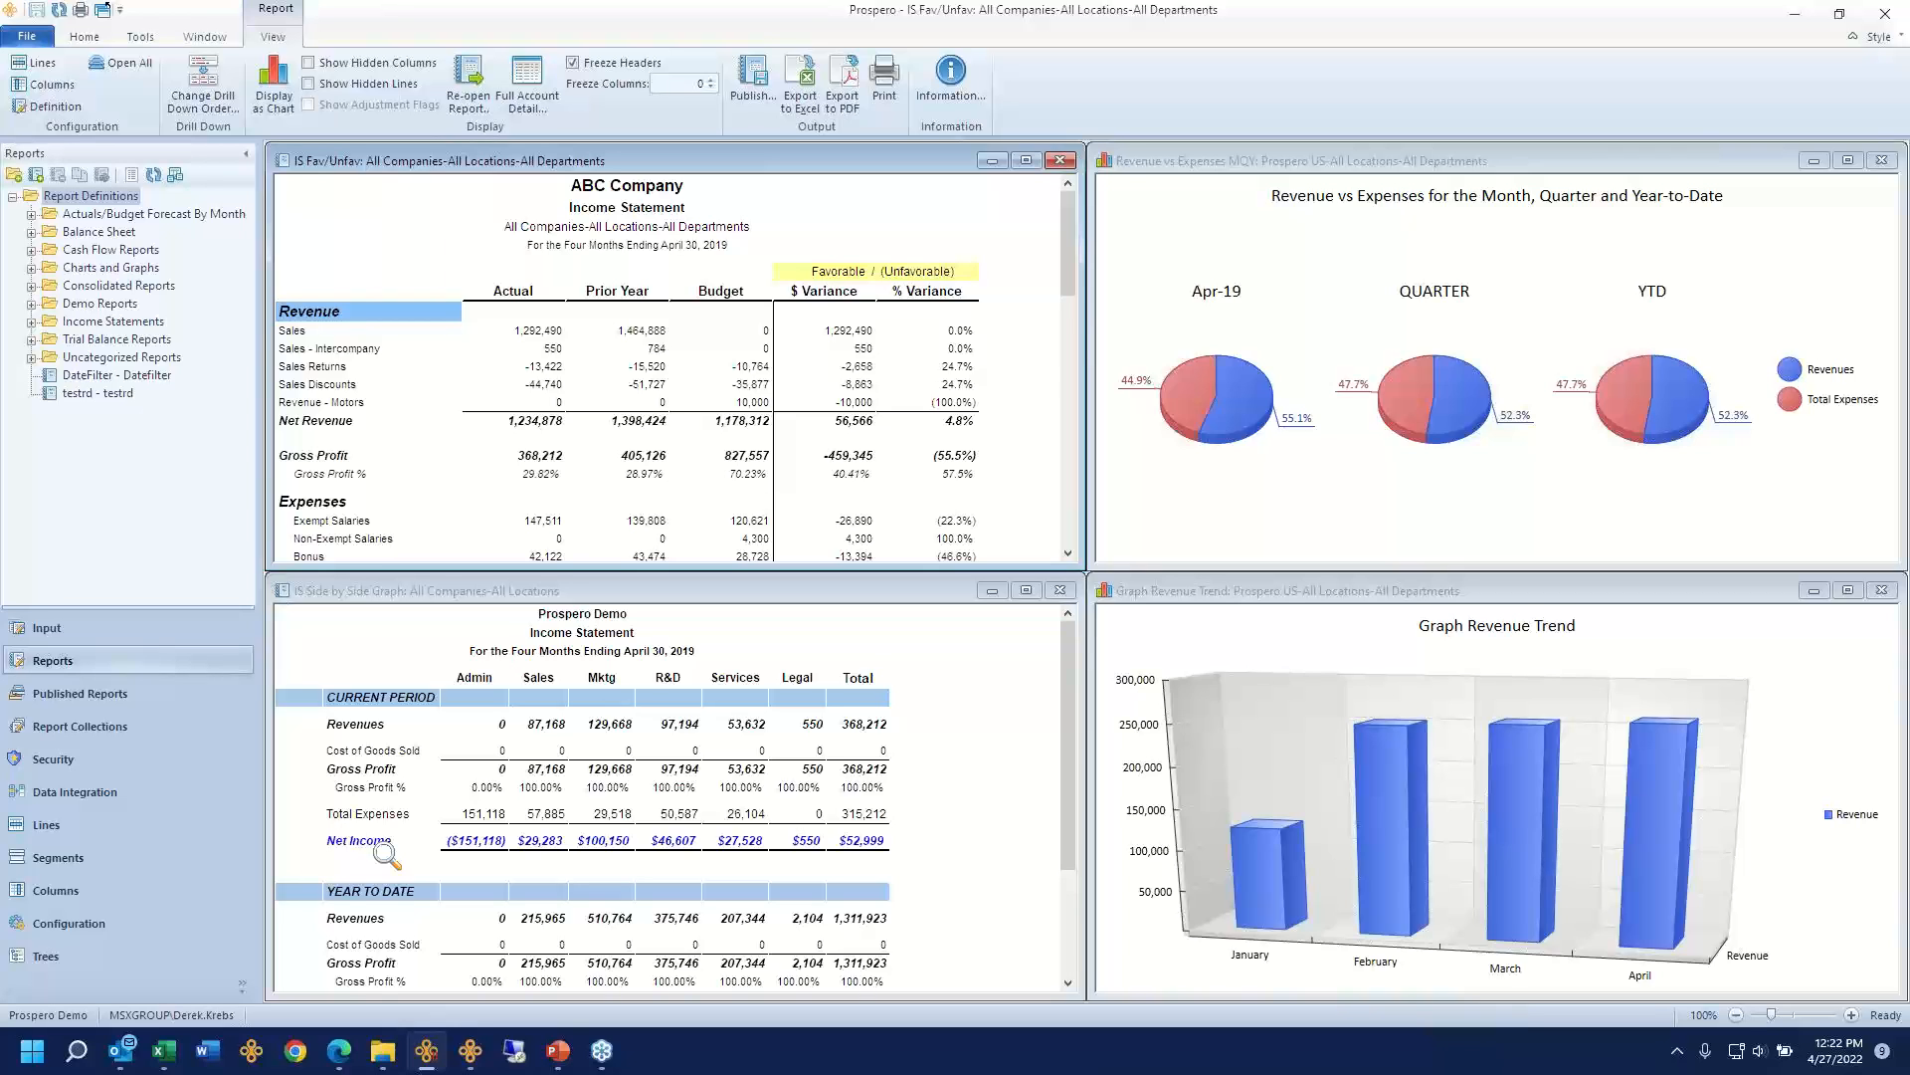
key(alt)
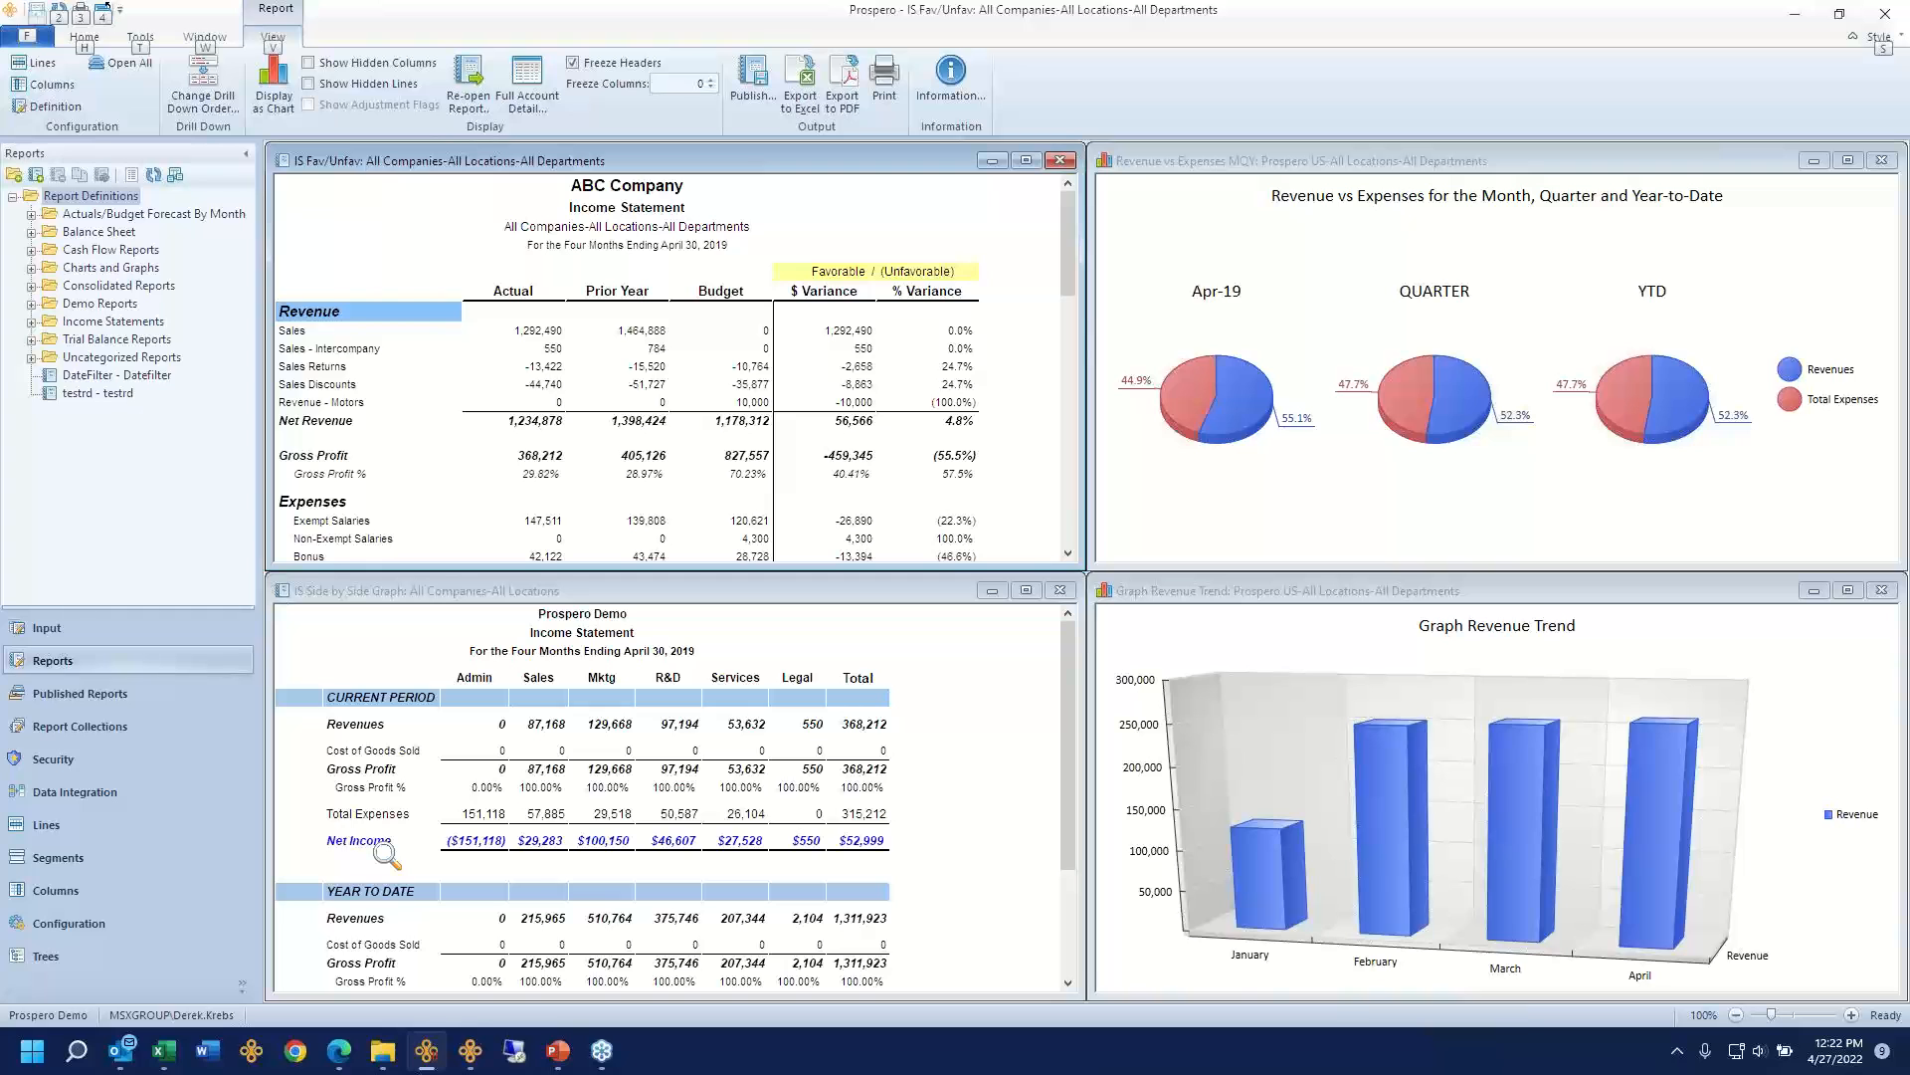
key(alt+Tab)
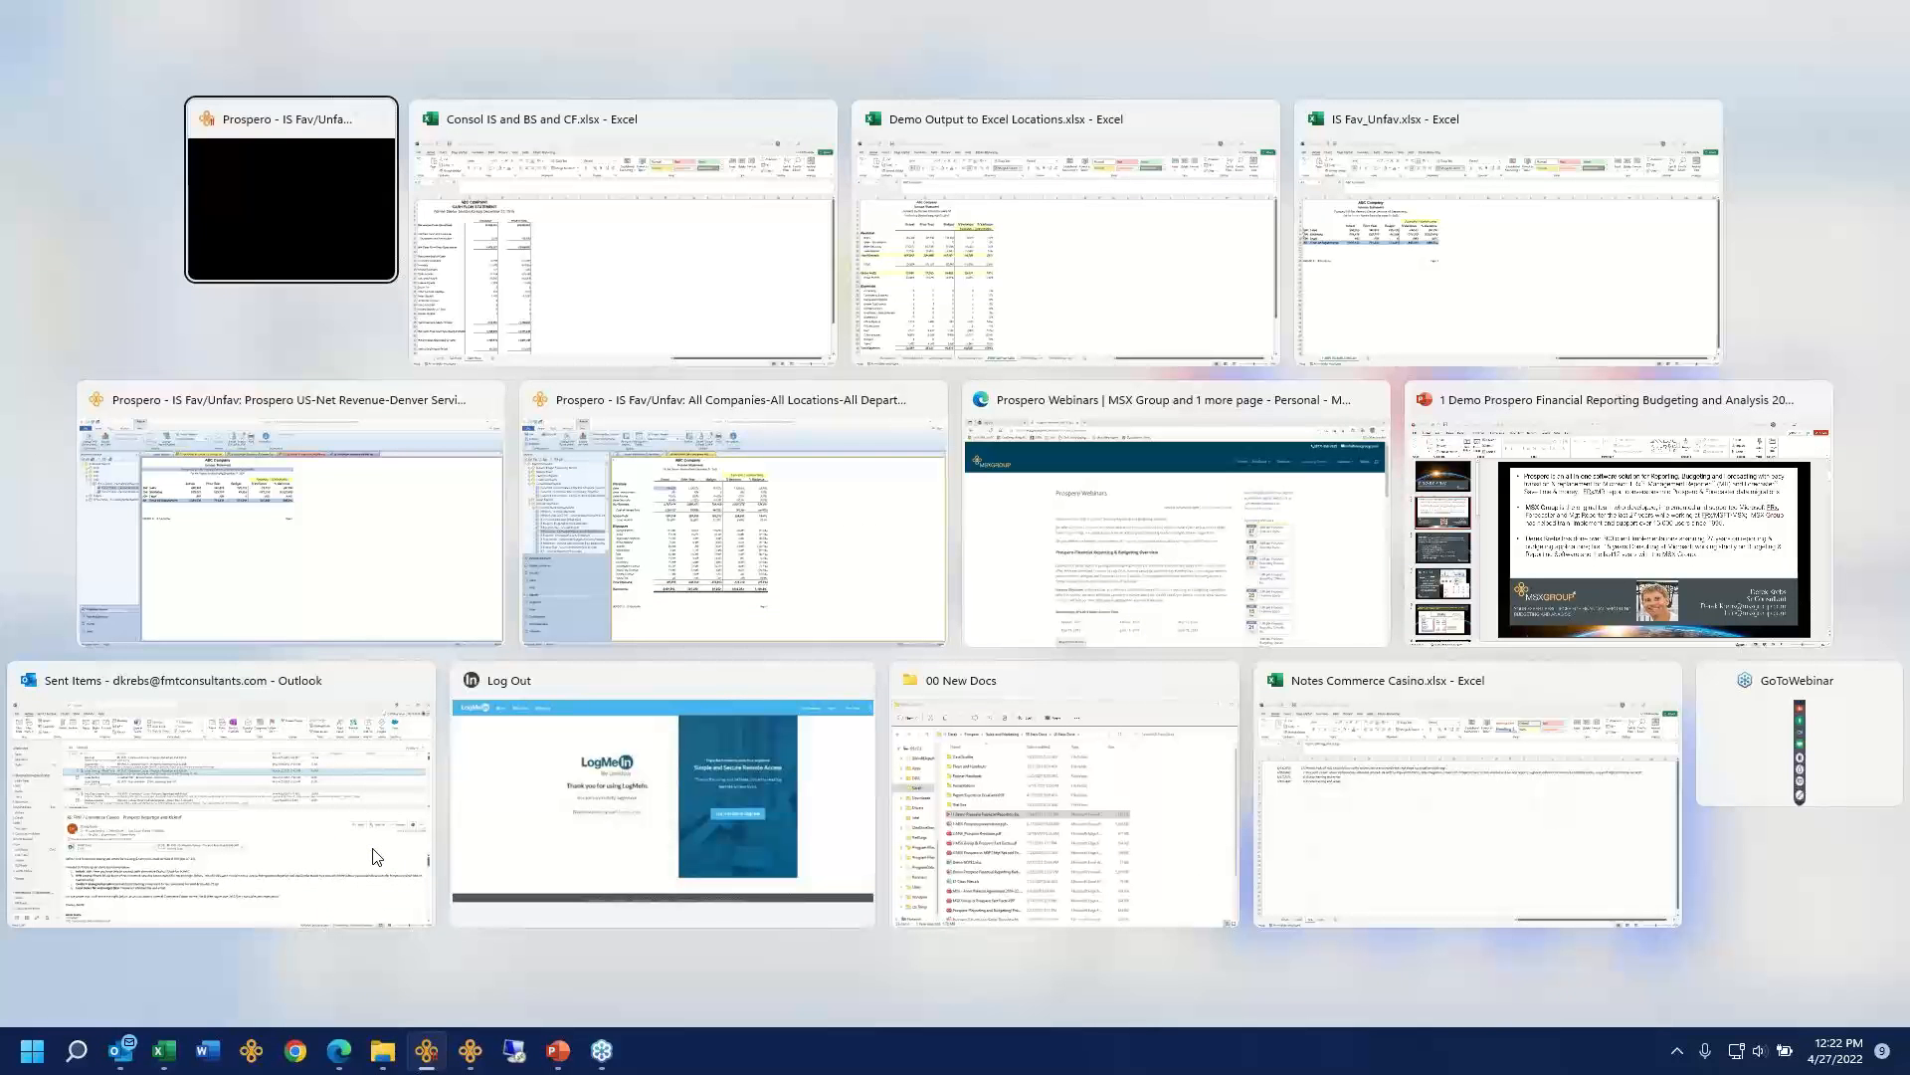
key(alt+Tab)
key(alt+Tab)
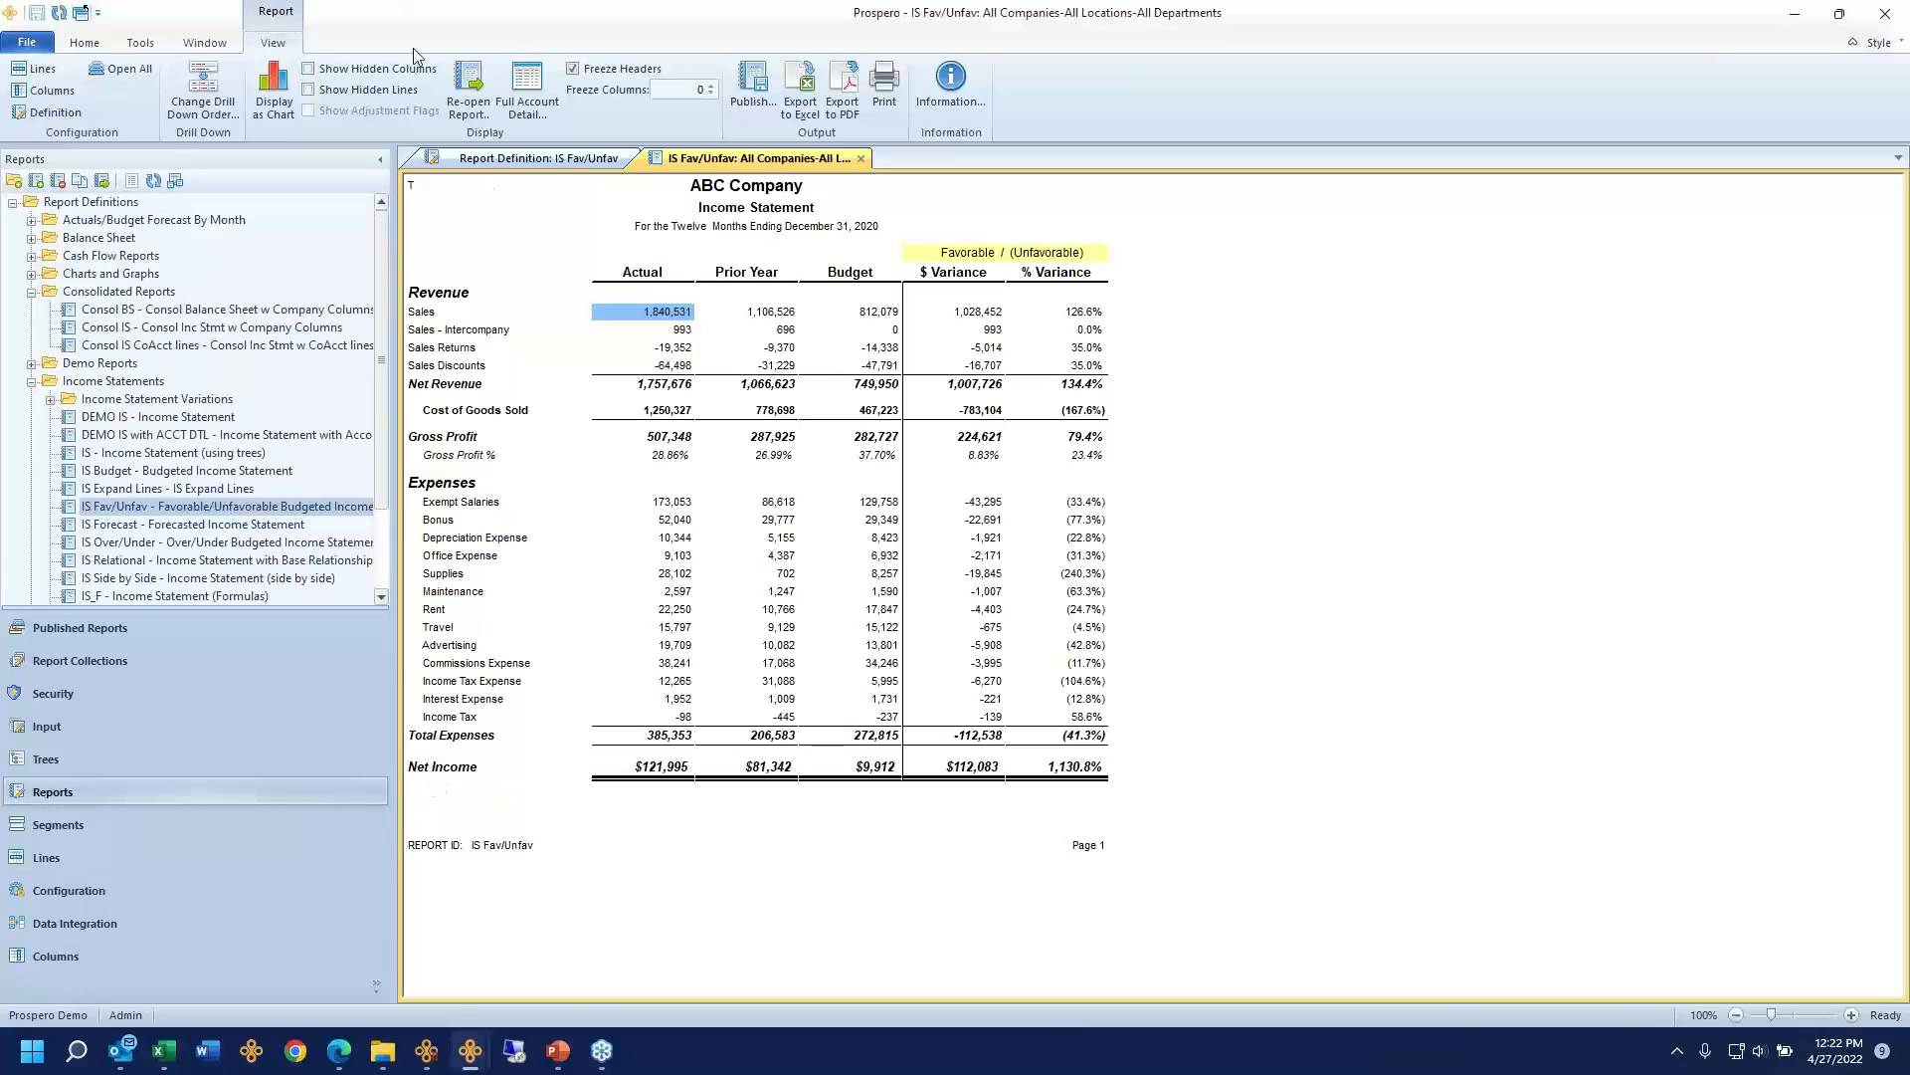
Step: Show the hidden columns and hidden lines in the All Companies income statement, highlighting the expense account numbers and the Actual amounts
click(364, 79)
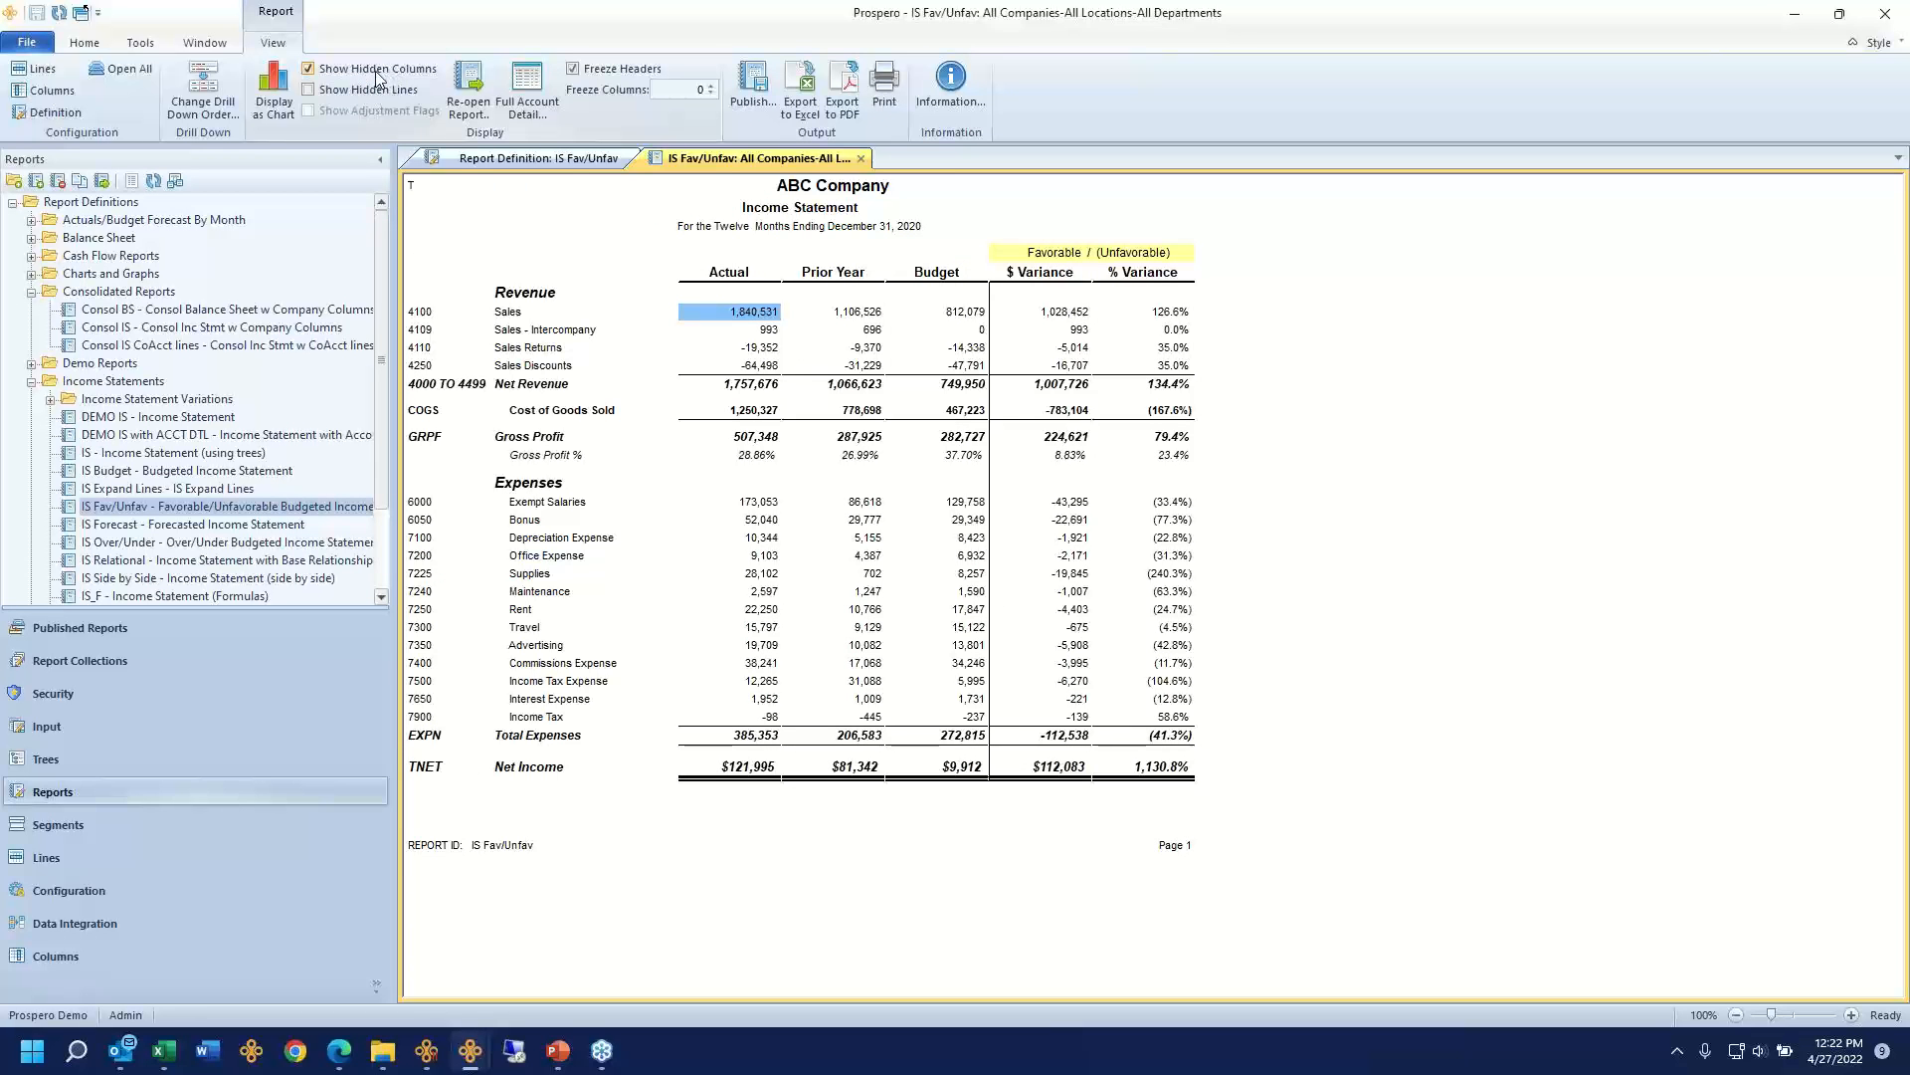
drag(438, 503, 437, 629)
click(309, 72)
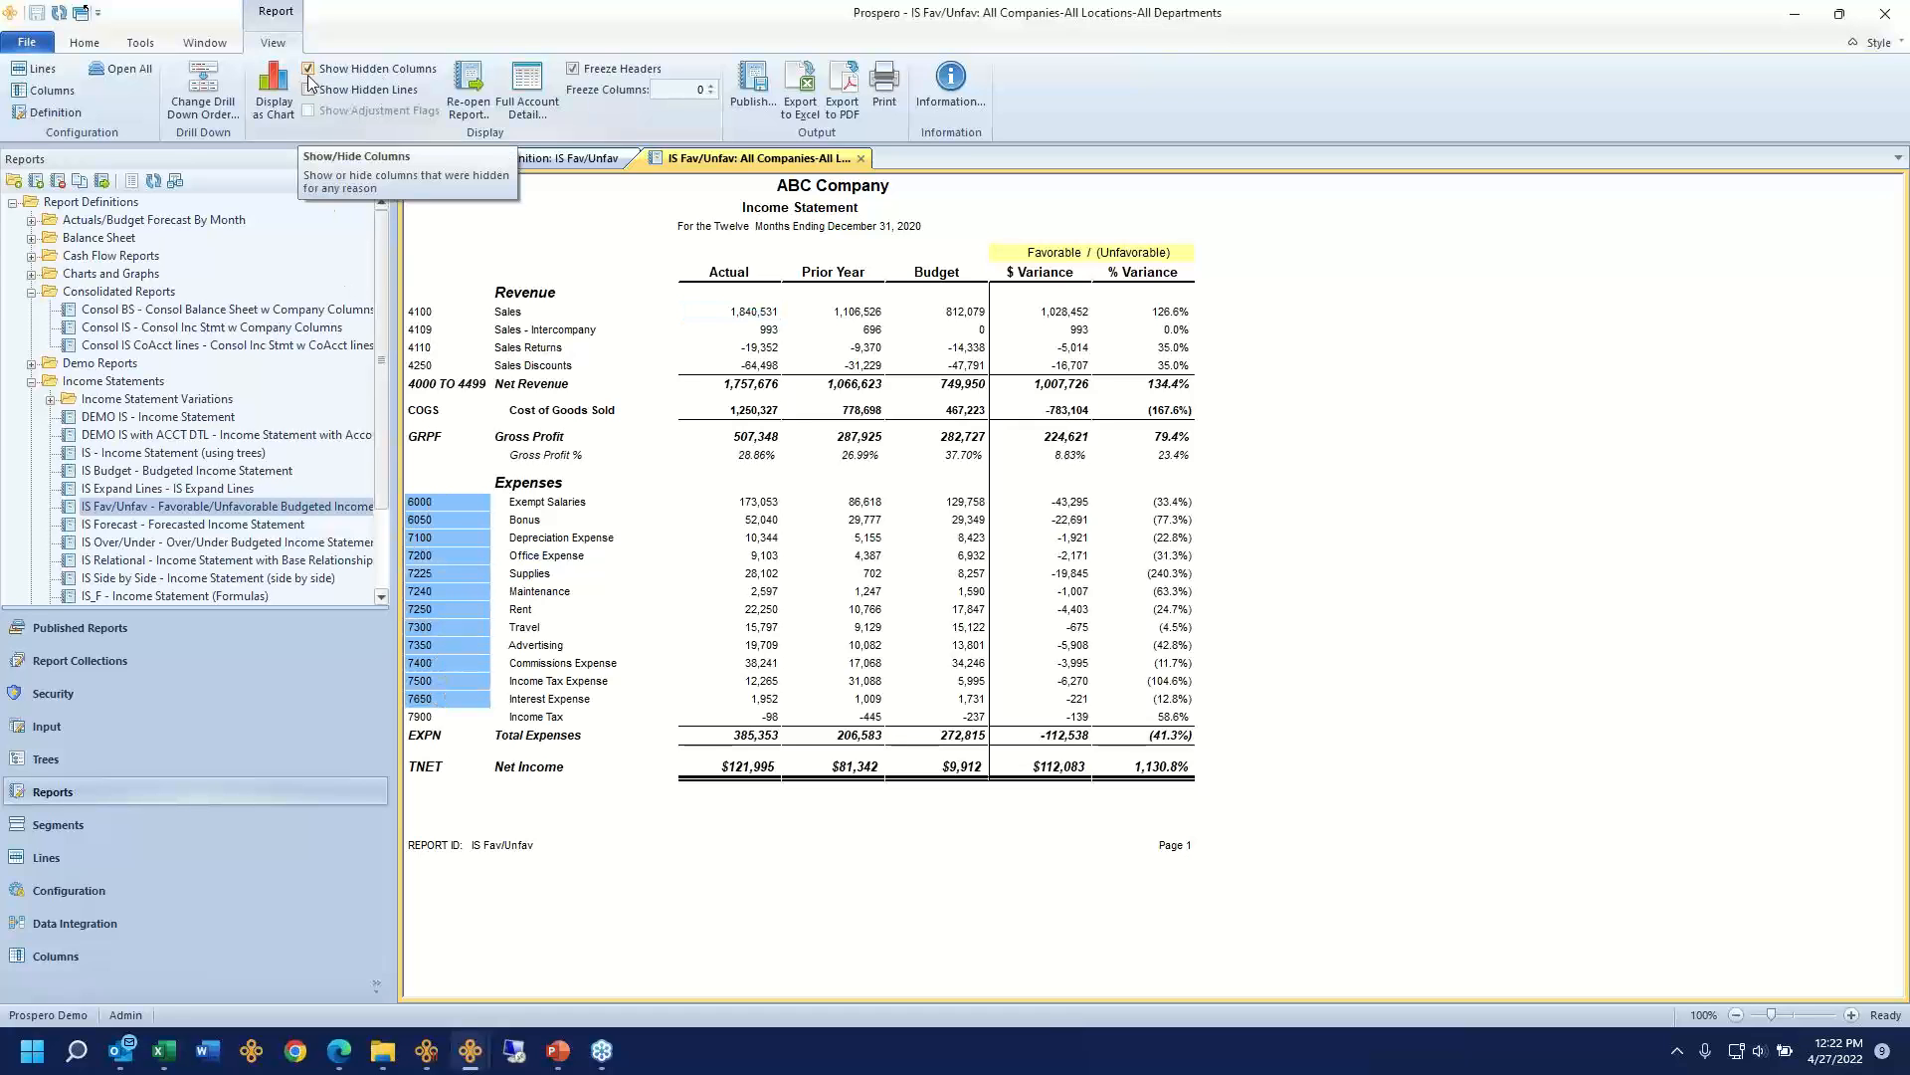
click(310, 69)
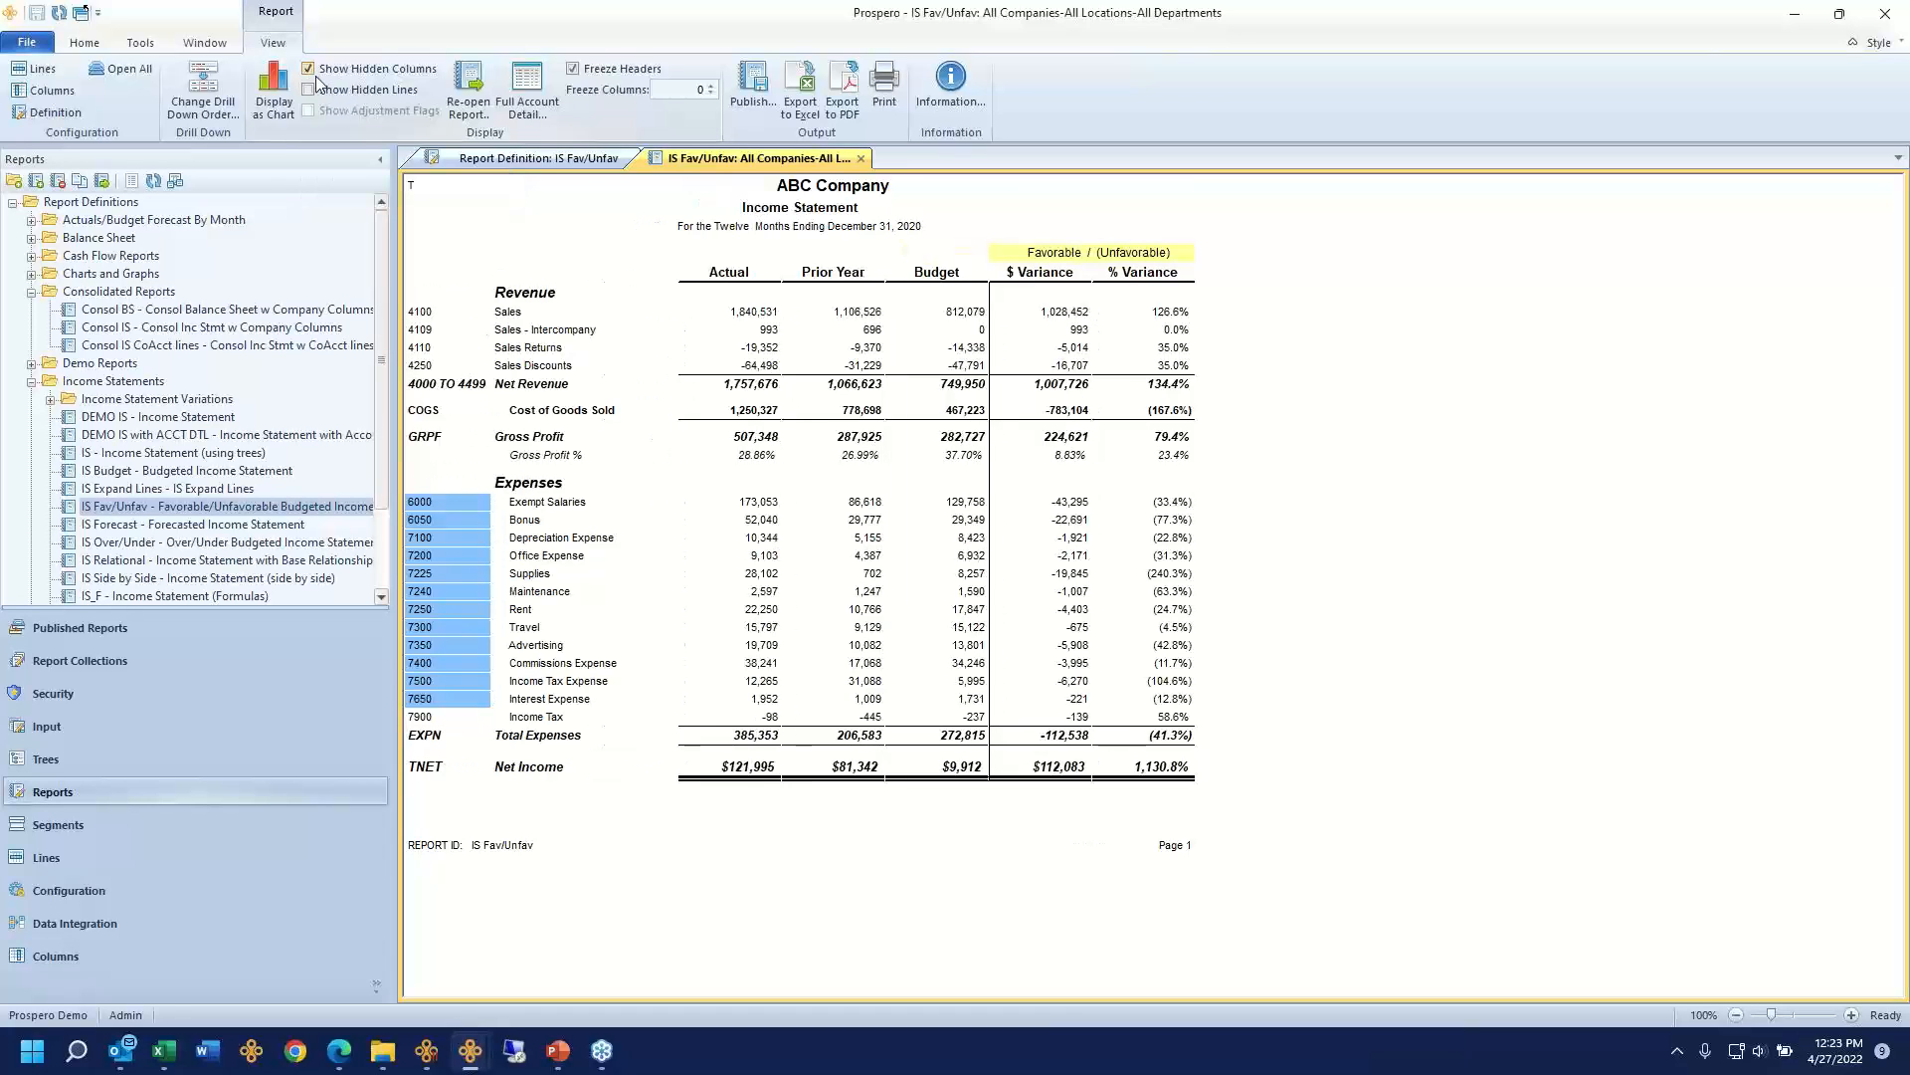
drag(761, 312, 761, 700)
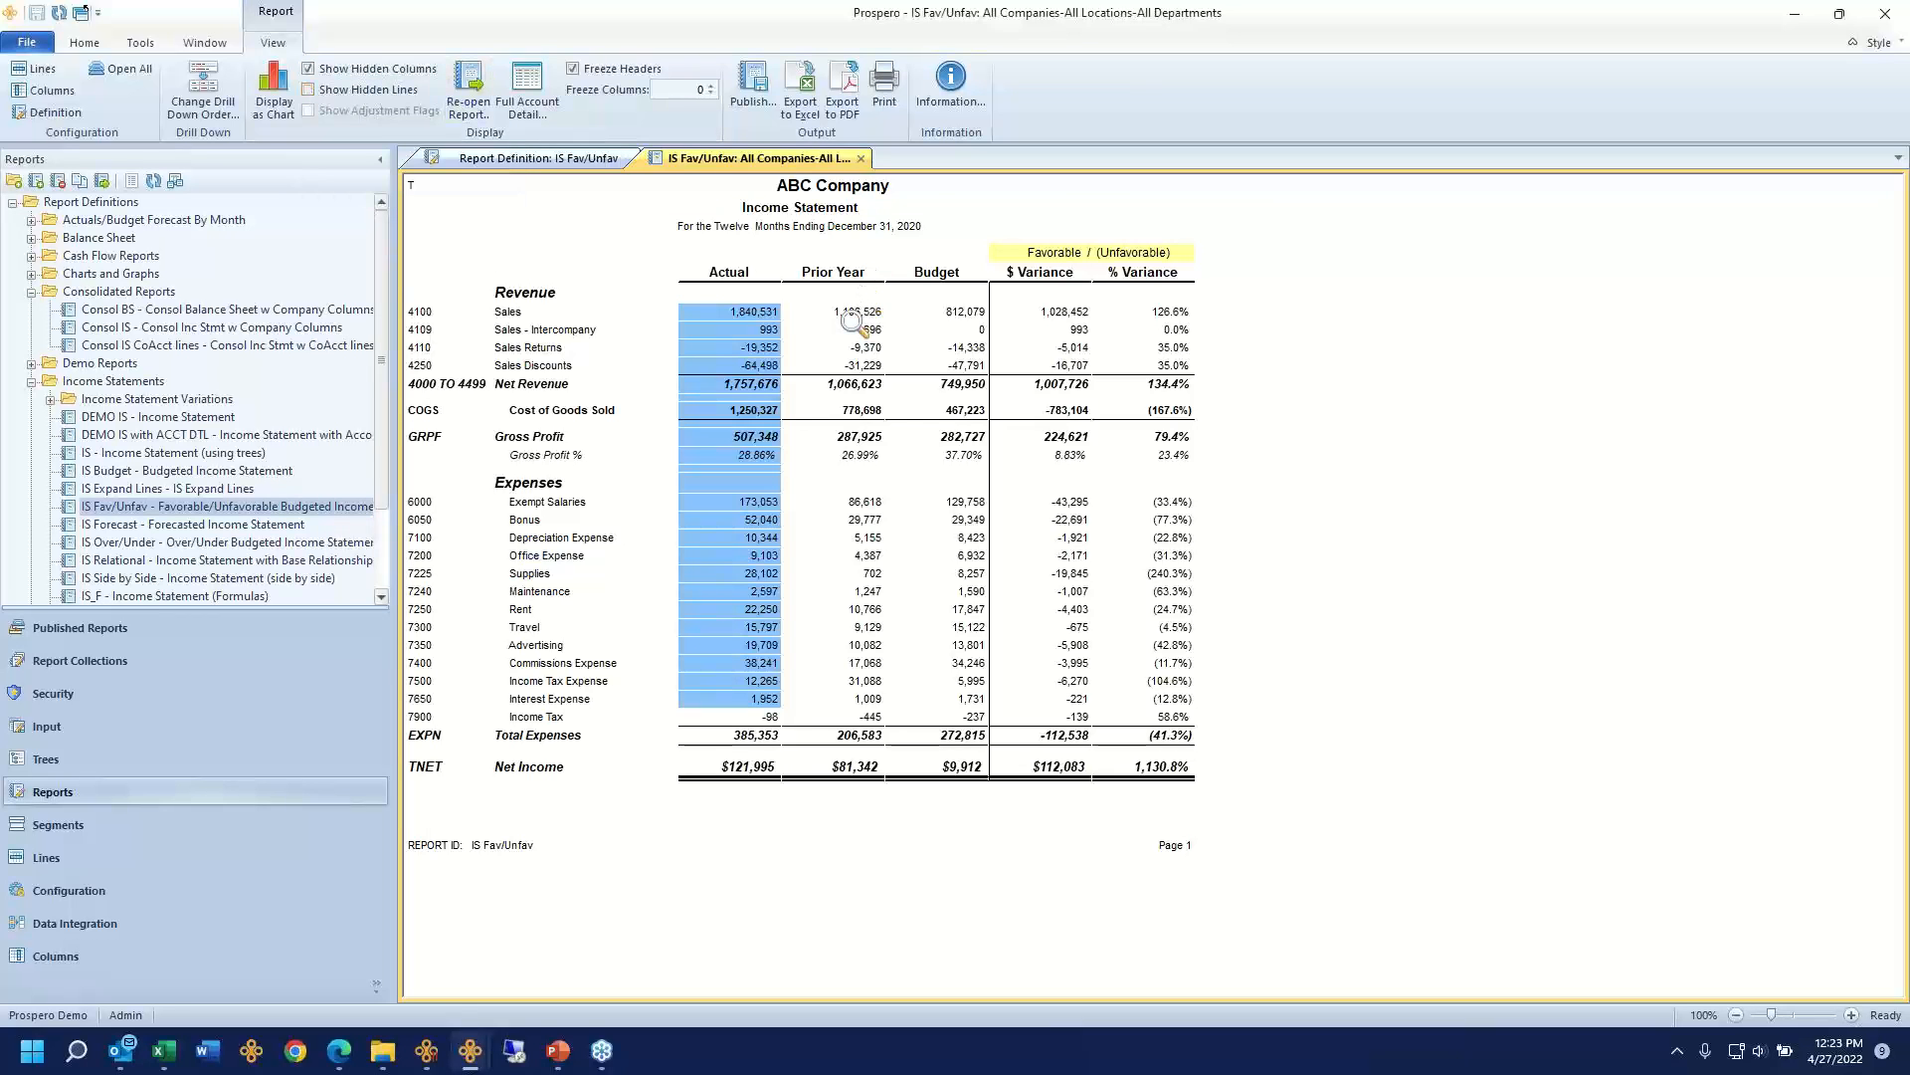
click(379, 95)
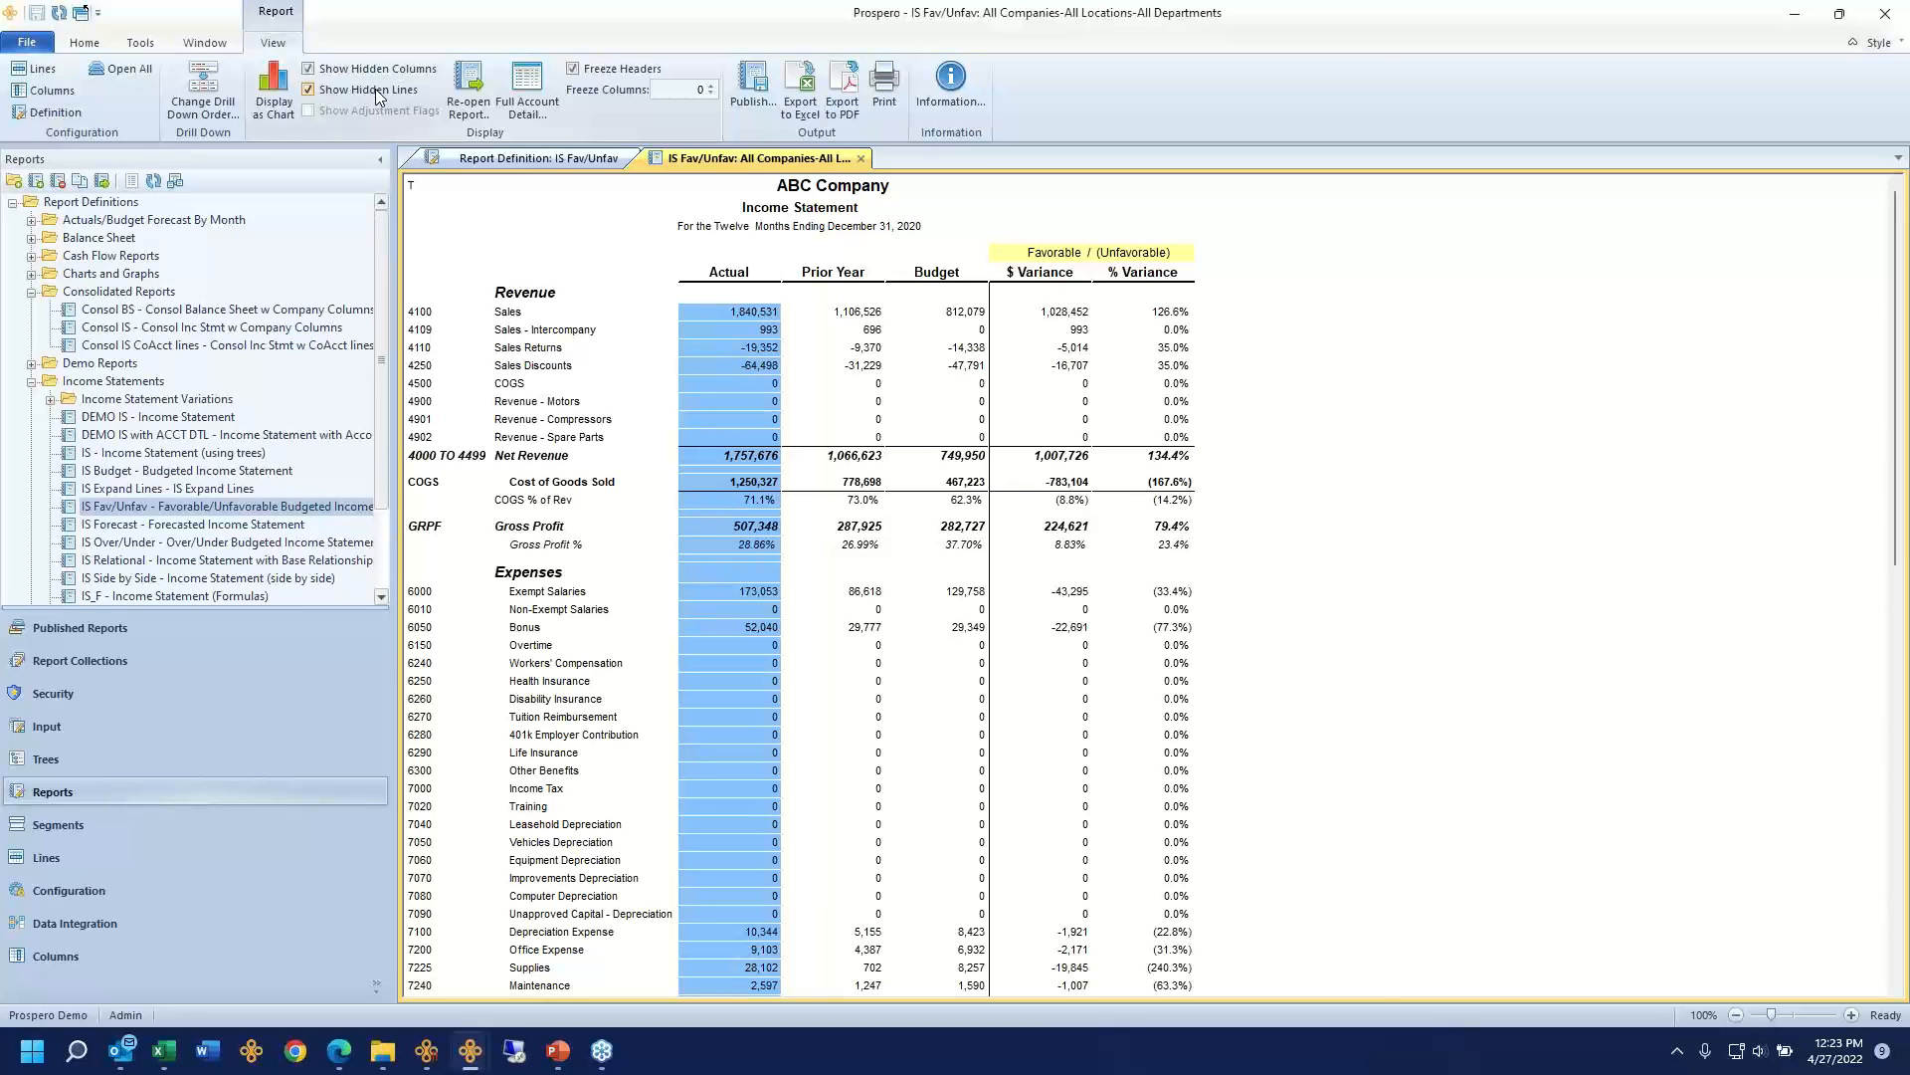
Step: Hide the hidden lines in the income statement, and highlight the Budget expense amounts, the Total Expenses line and the expense descriptions
click(376, 96)
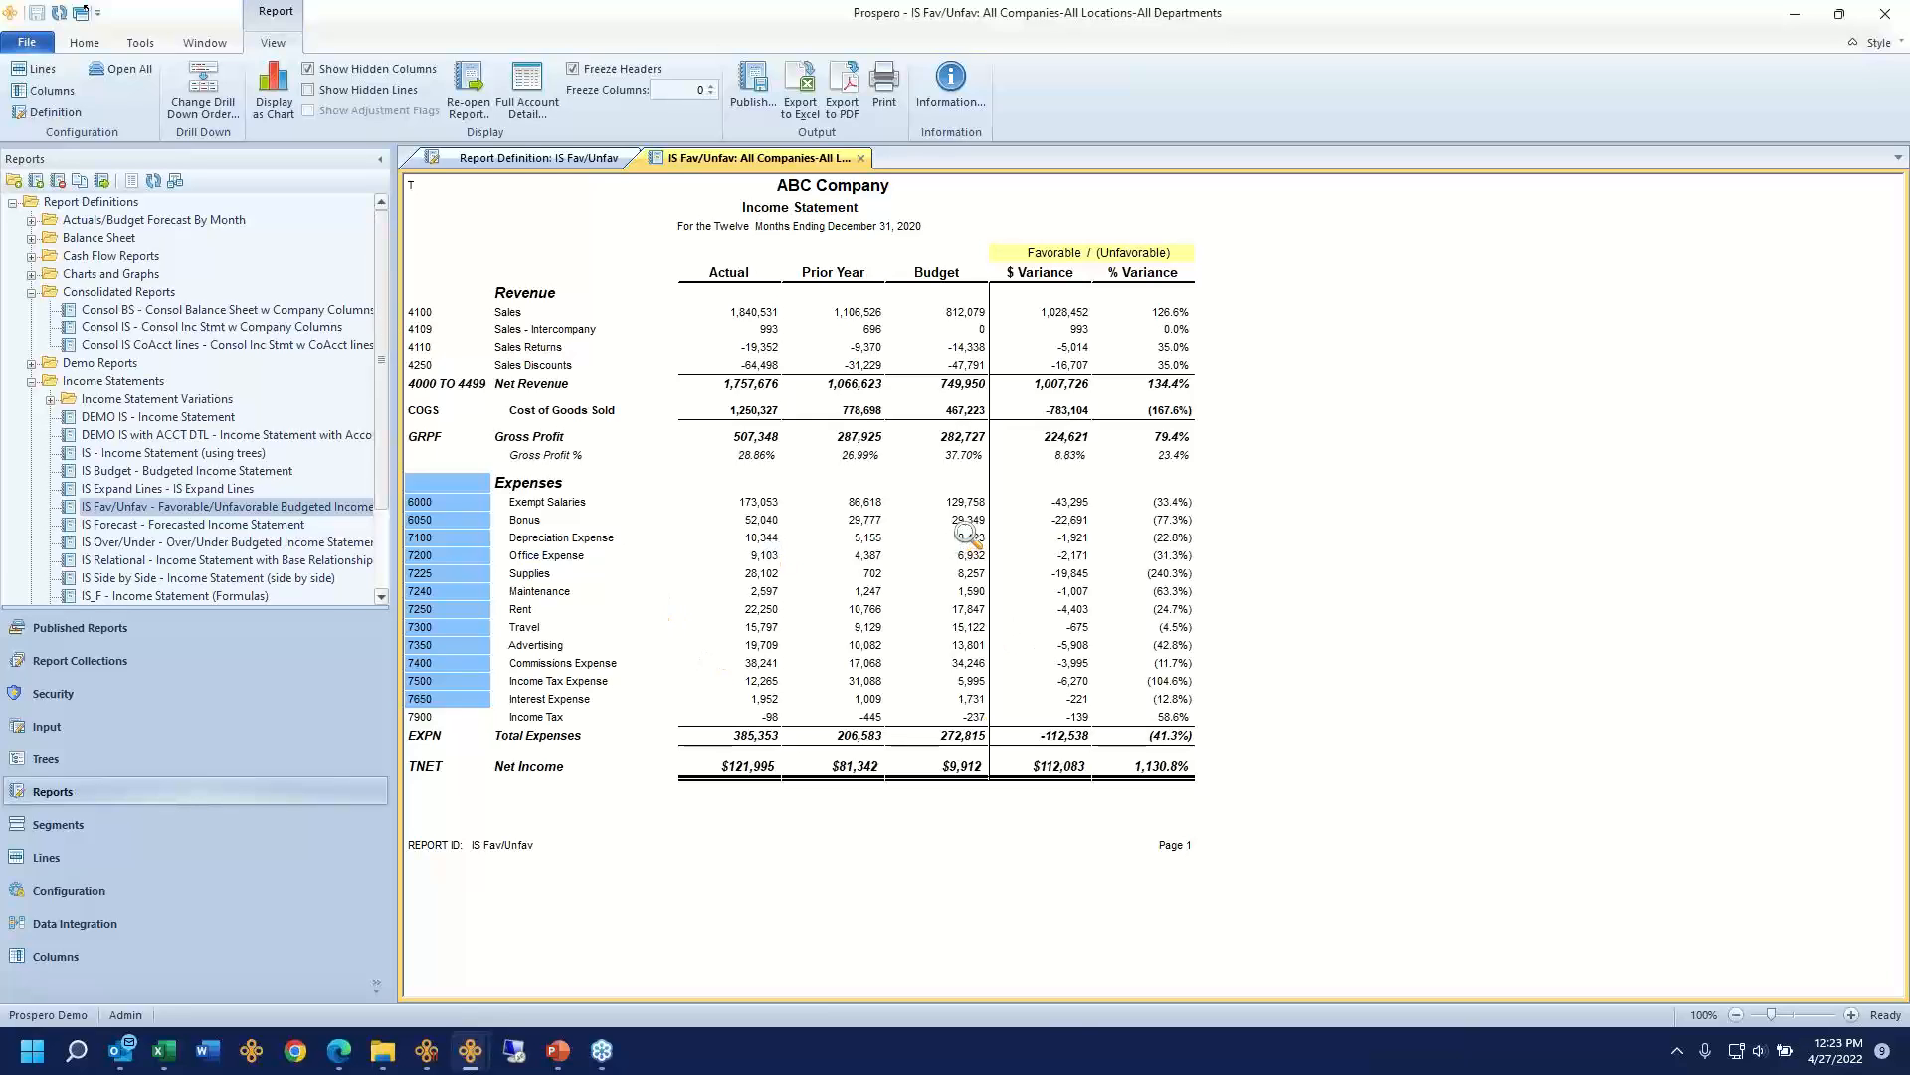
drag(963, 521, 938, 682)
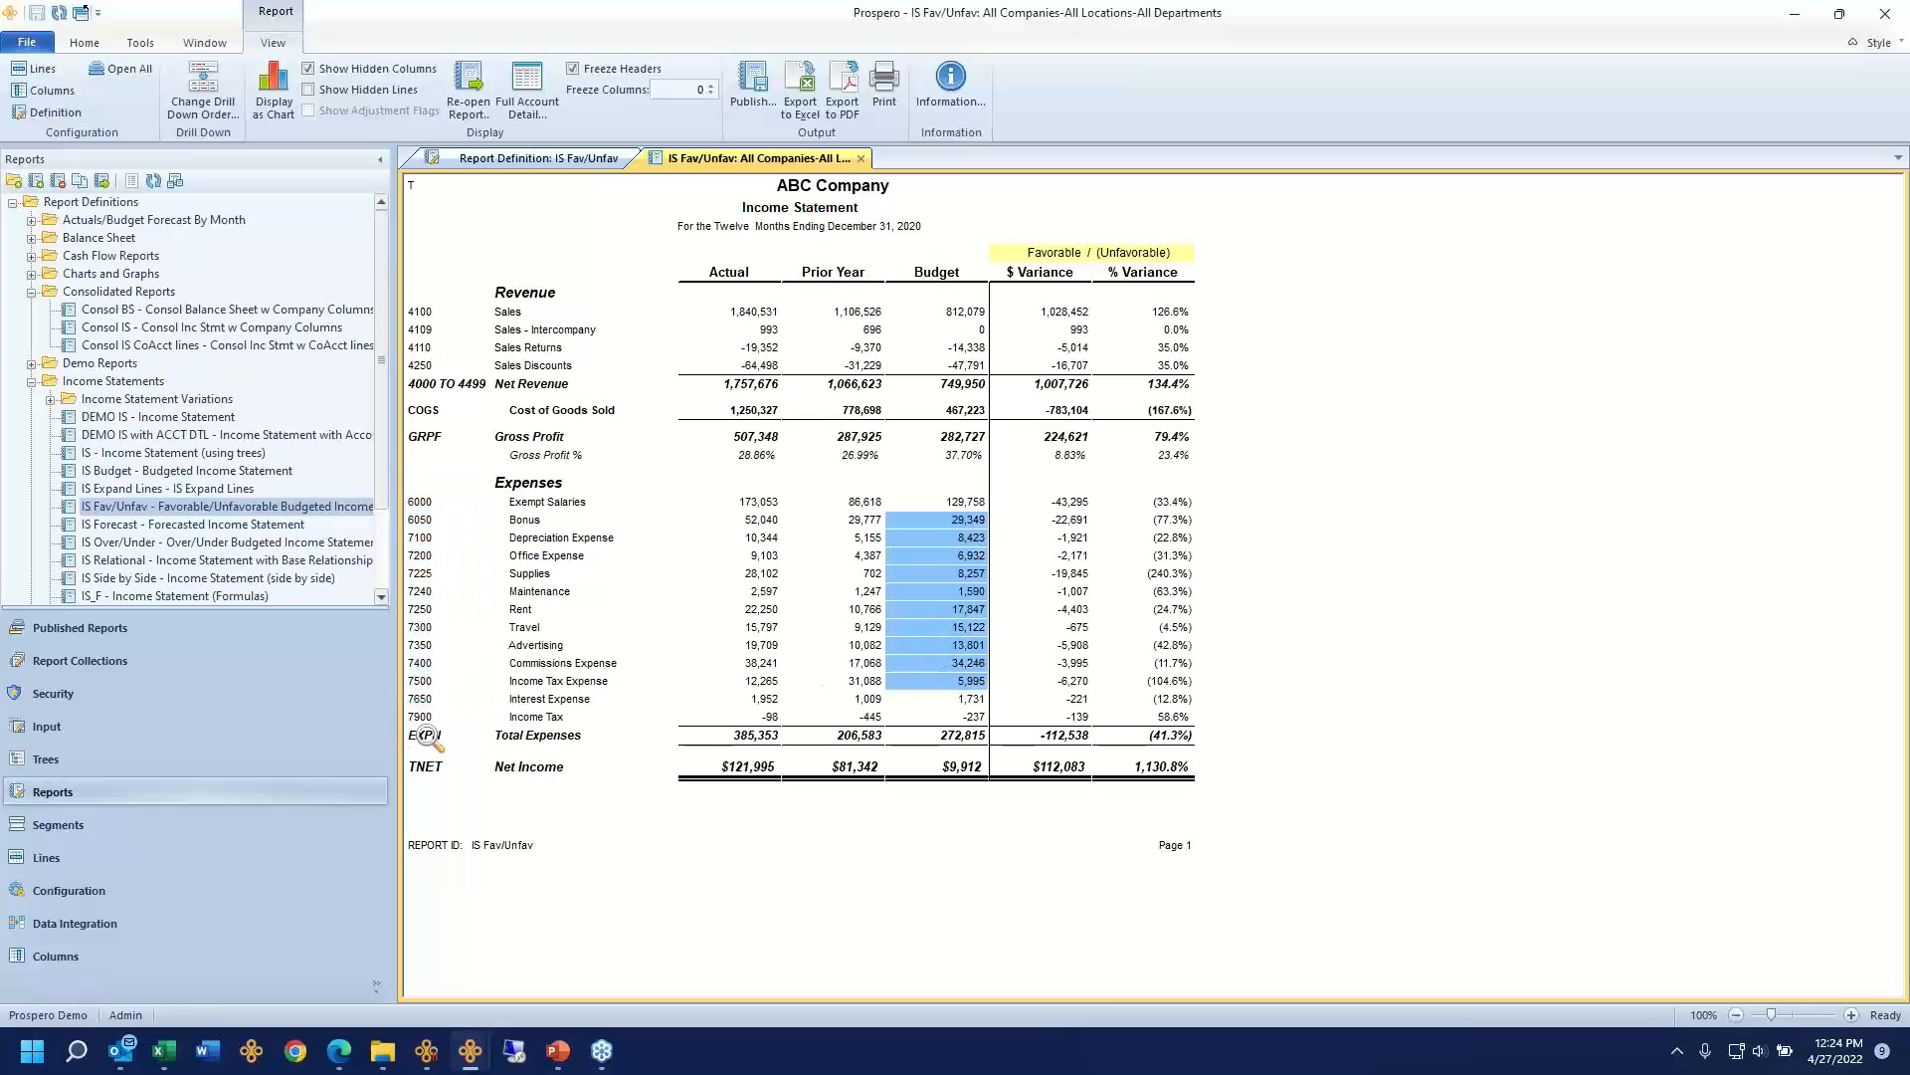
drag(437, 741, 539, 740)
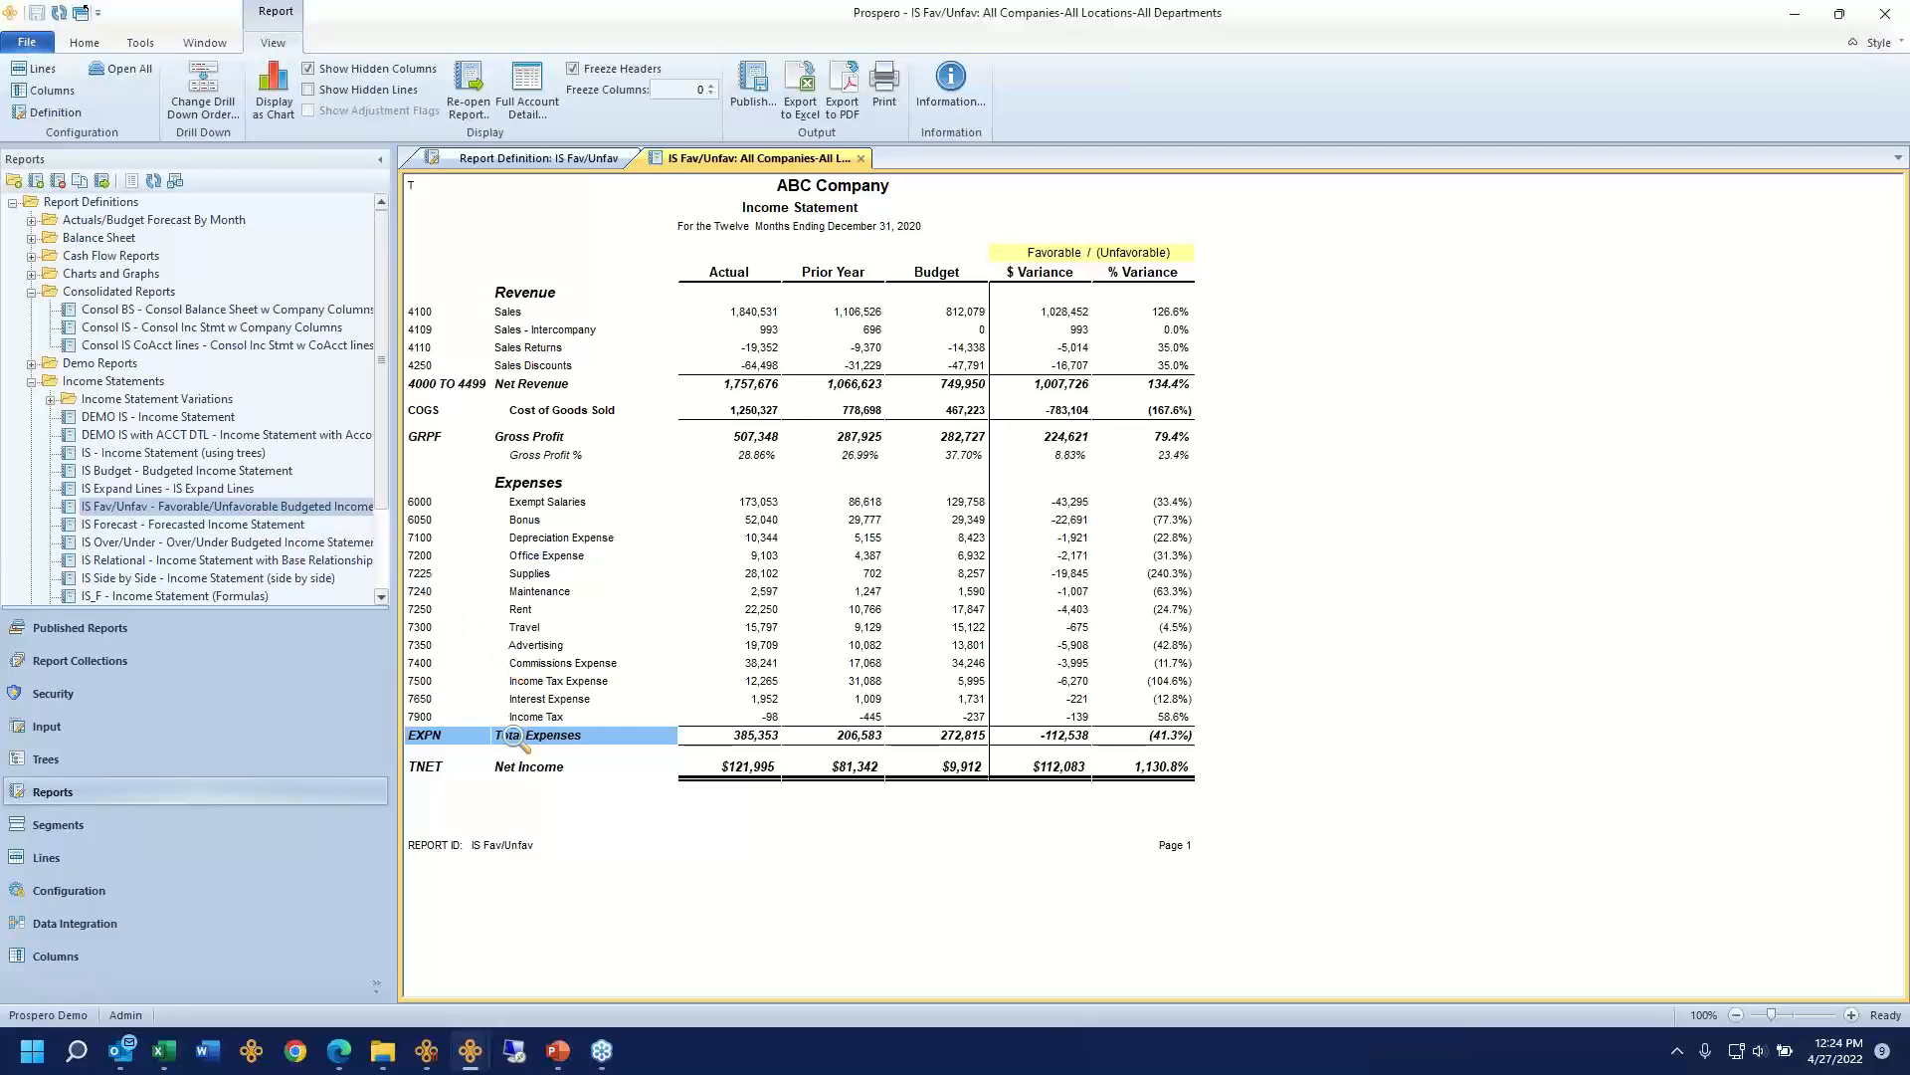
drag(538, 716, 534, 520)
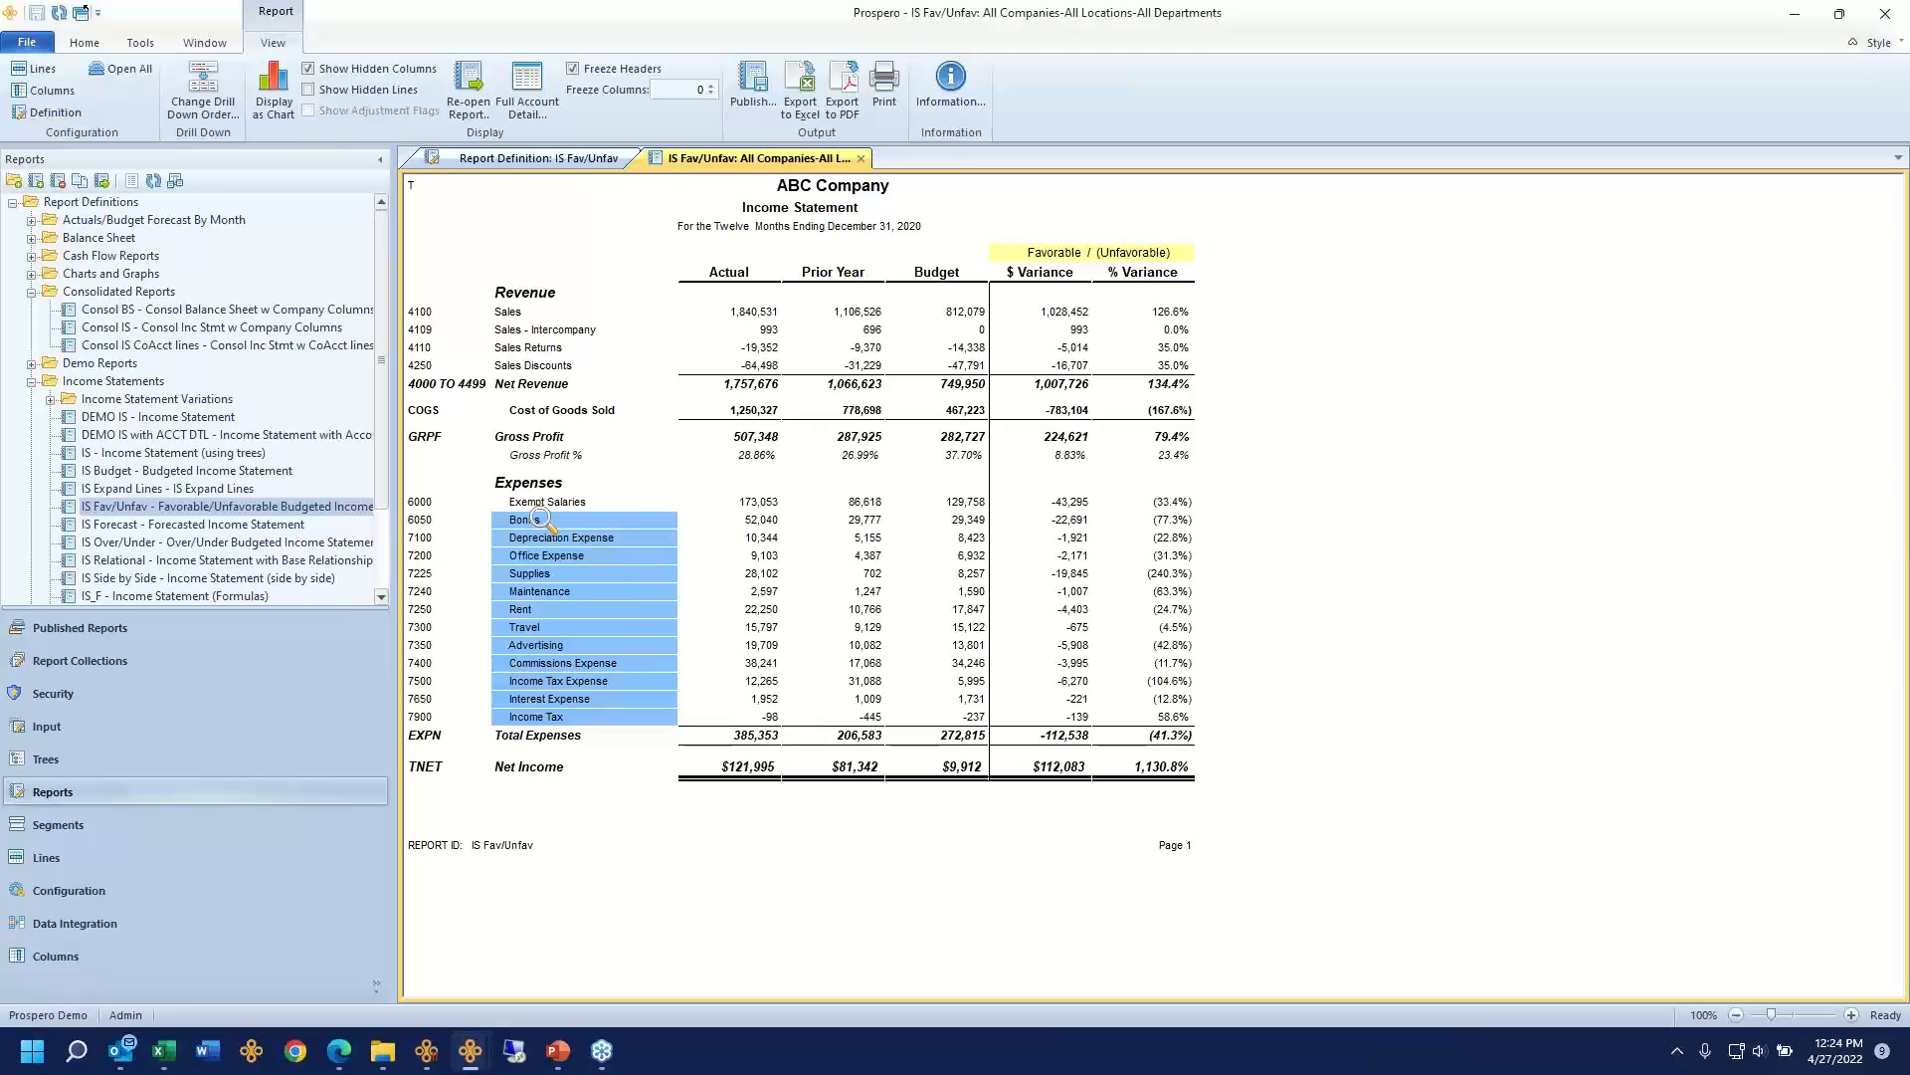
Step: Open the IS line definition, and review the Total Expenses line's Expand options and the Natural entries of the revenue lines
click(49, 76)
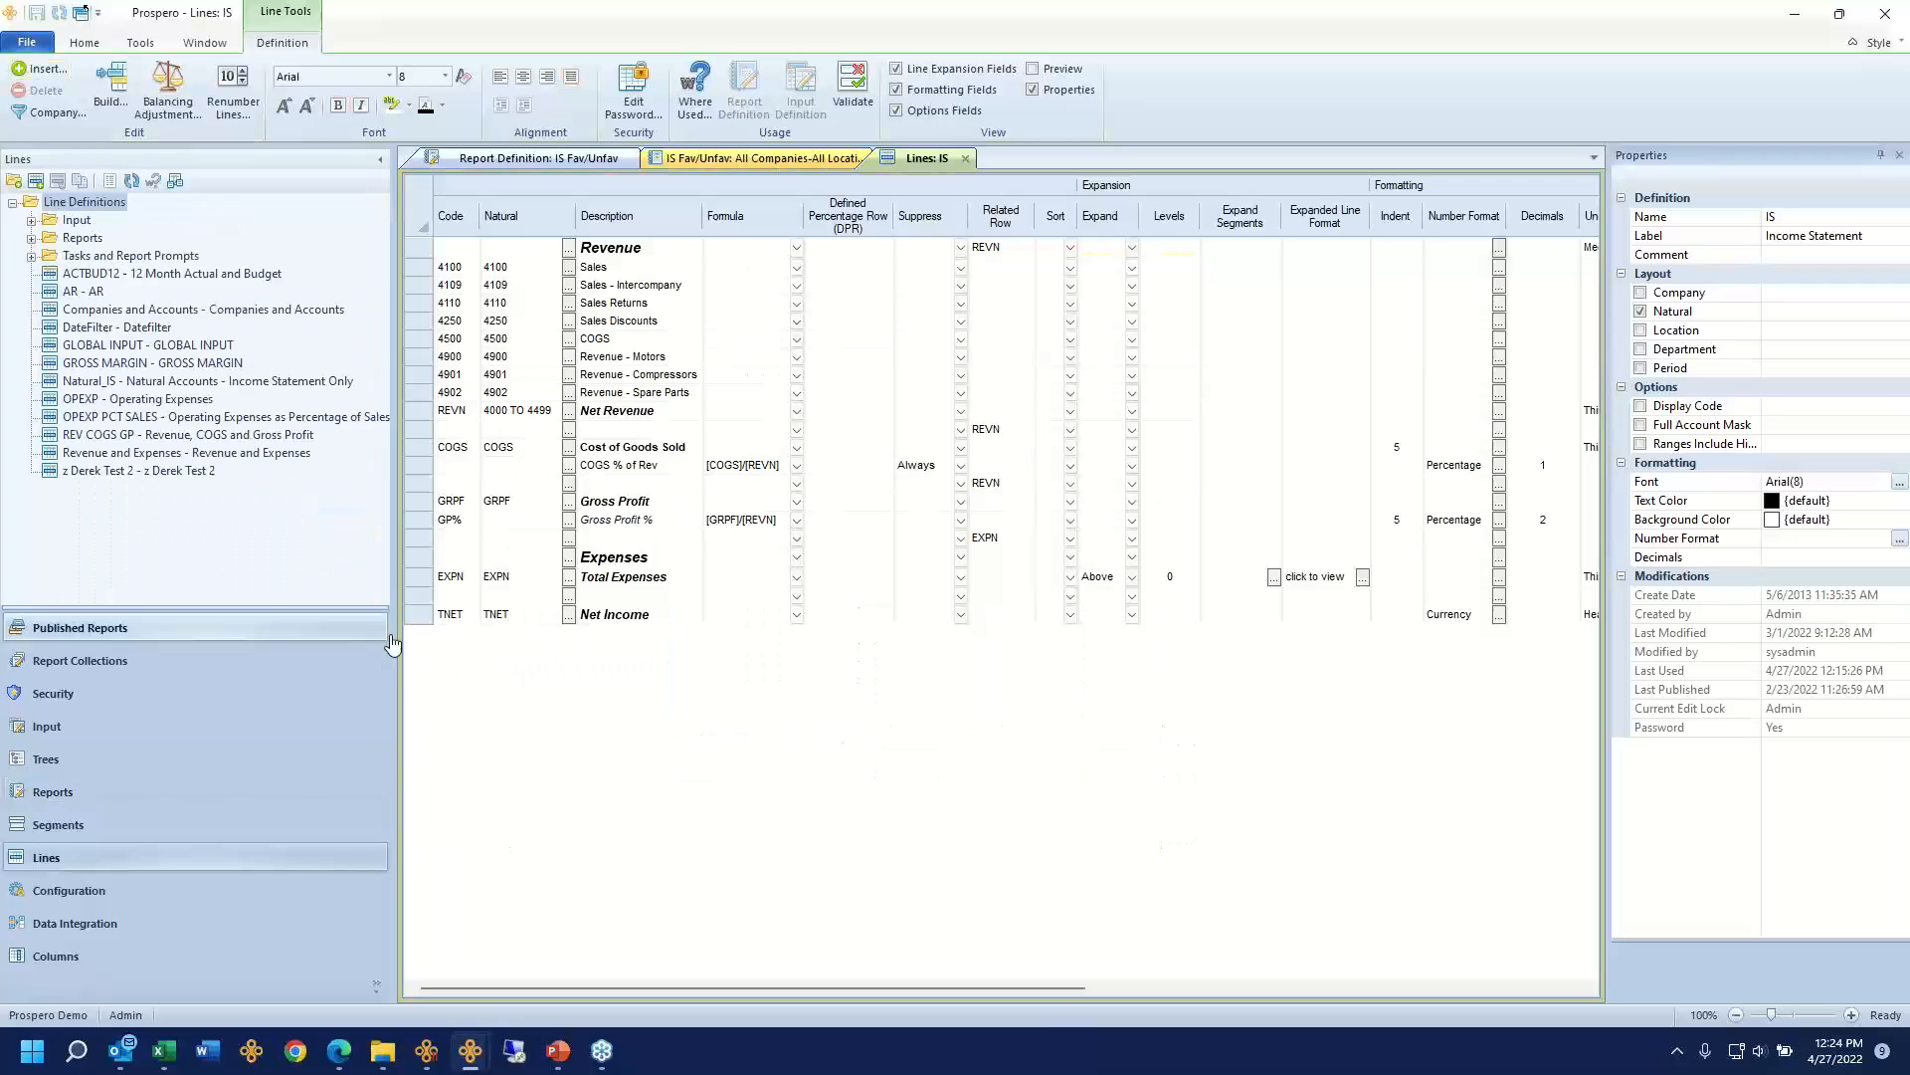
click(422, 578)
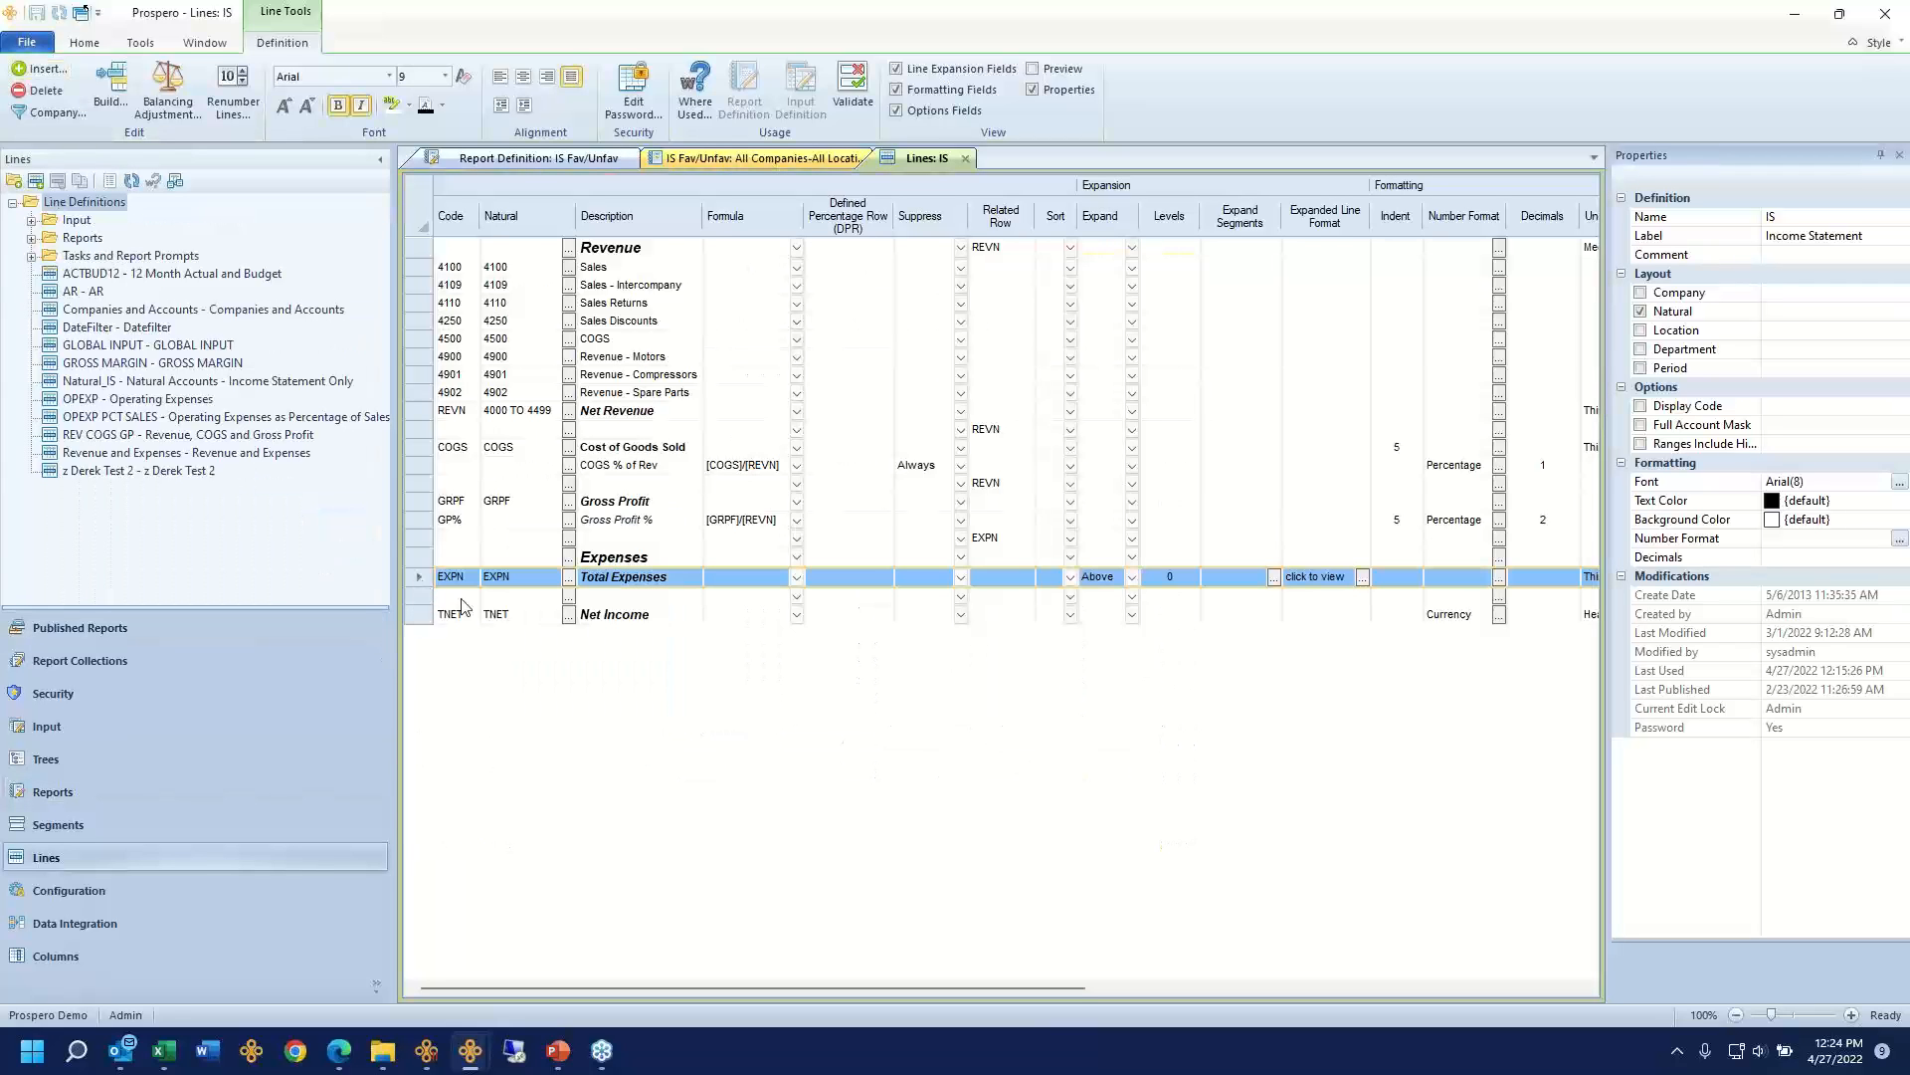
click(1131, 584)
click(1131, 580)
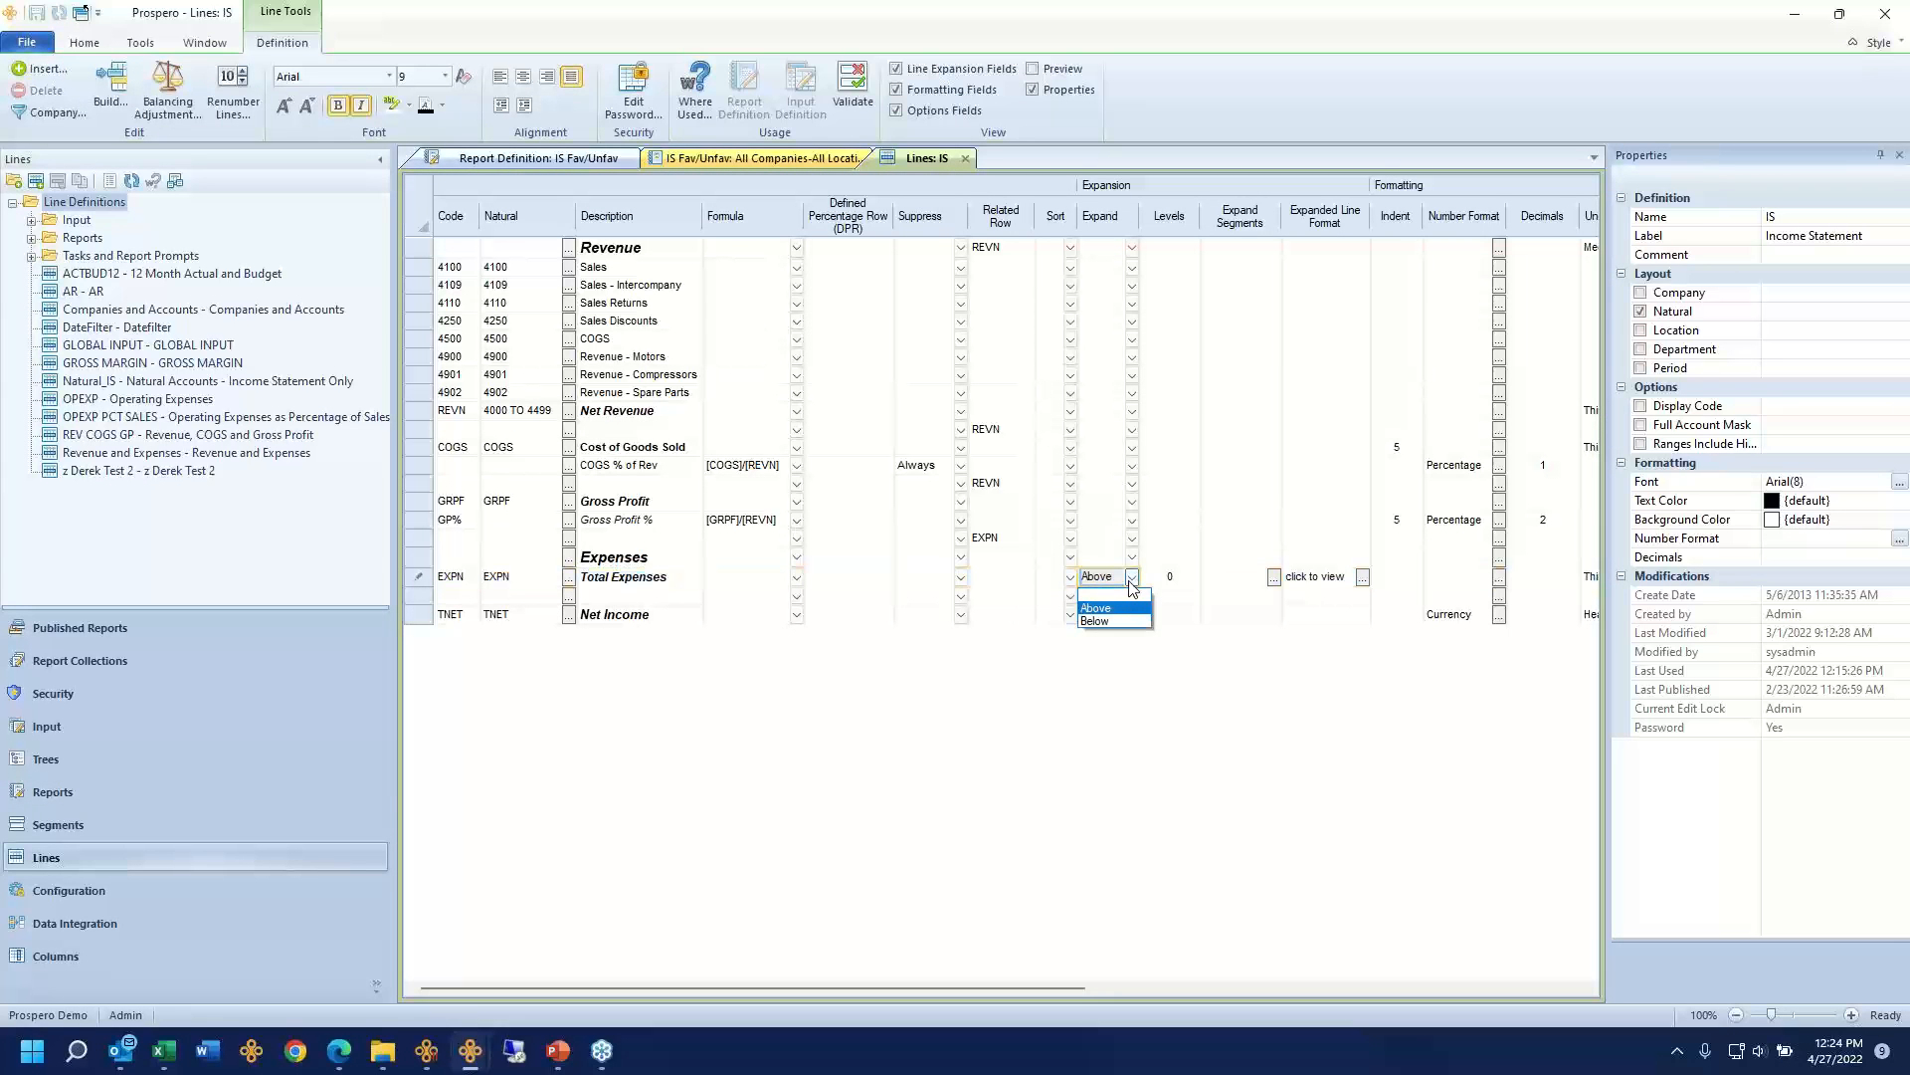
click(1132, 580)
drag(518, 266, 518, 444)
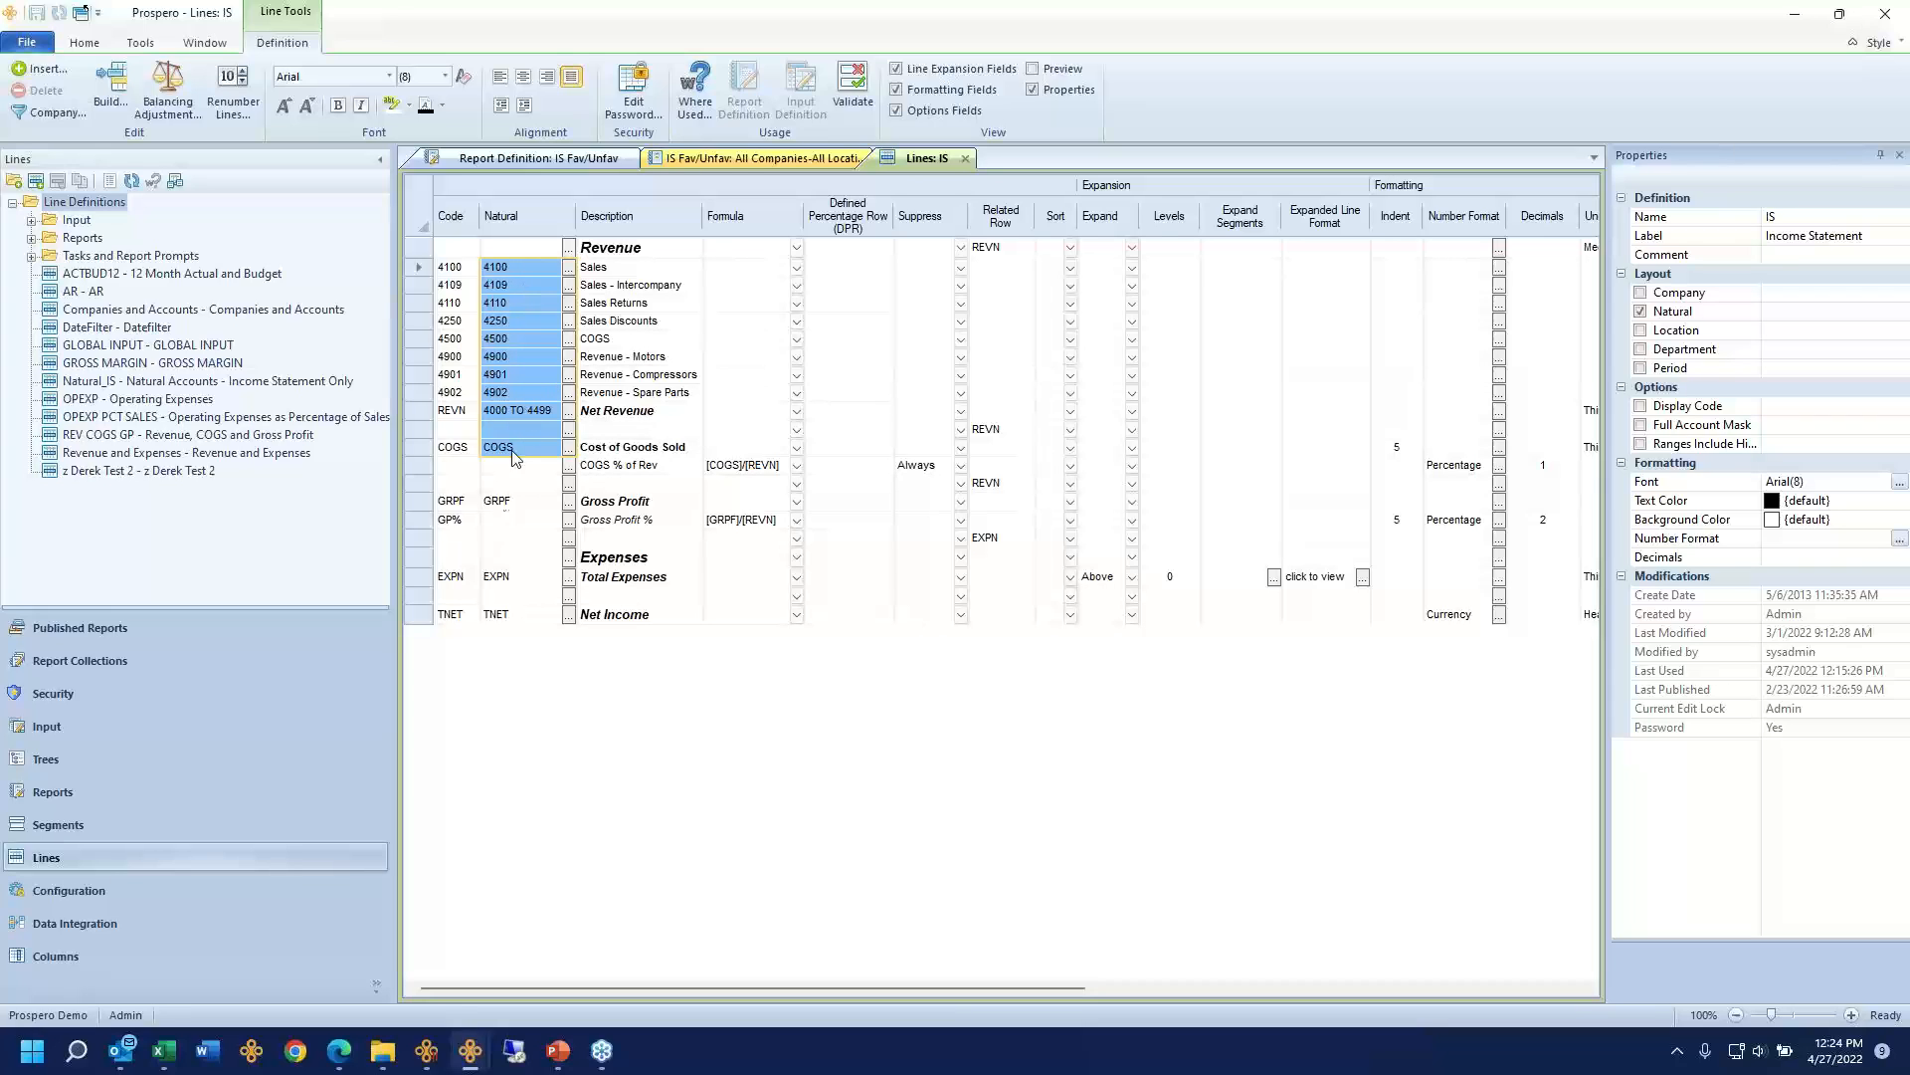
click(546, 577)
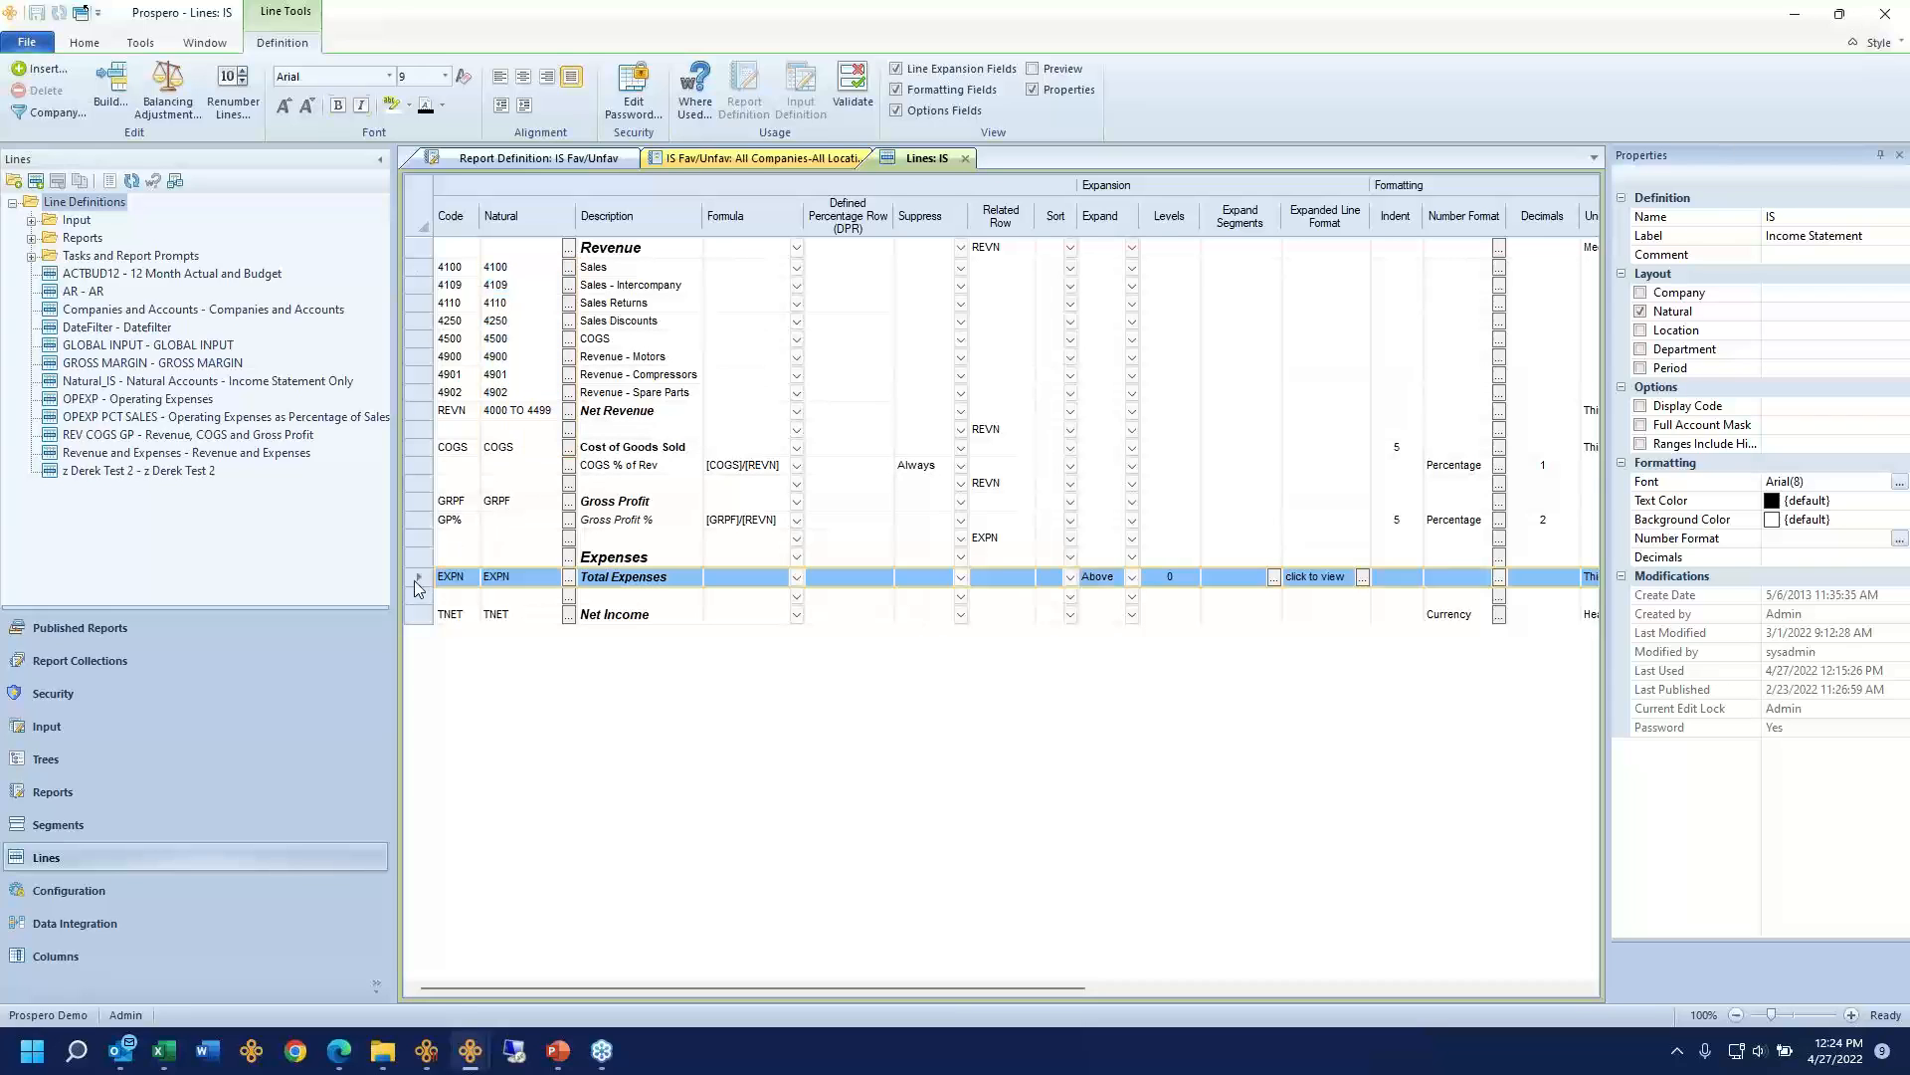
Step: Browse the Total Expenses line's natural account choices without the selection tree, viewing accounts 7800 to 7802, and close the selection without changes
click(569, 579)
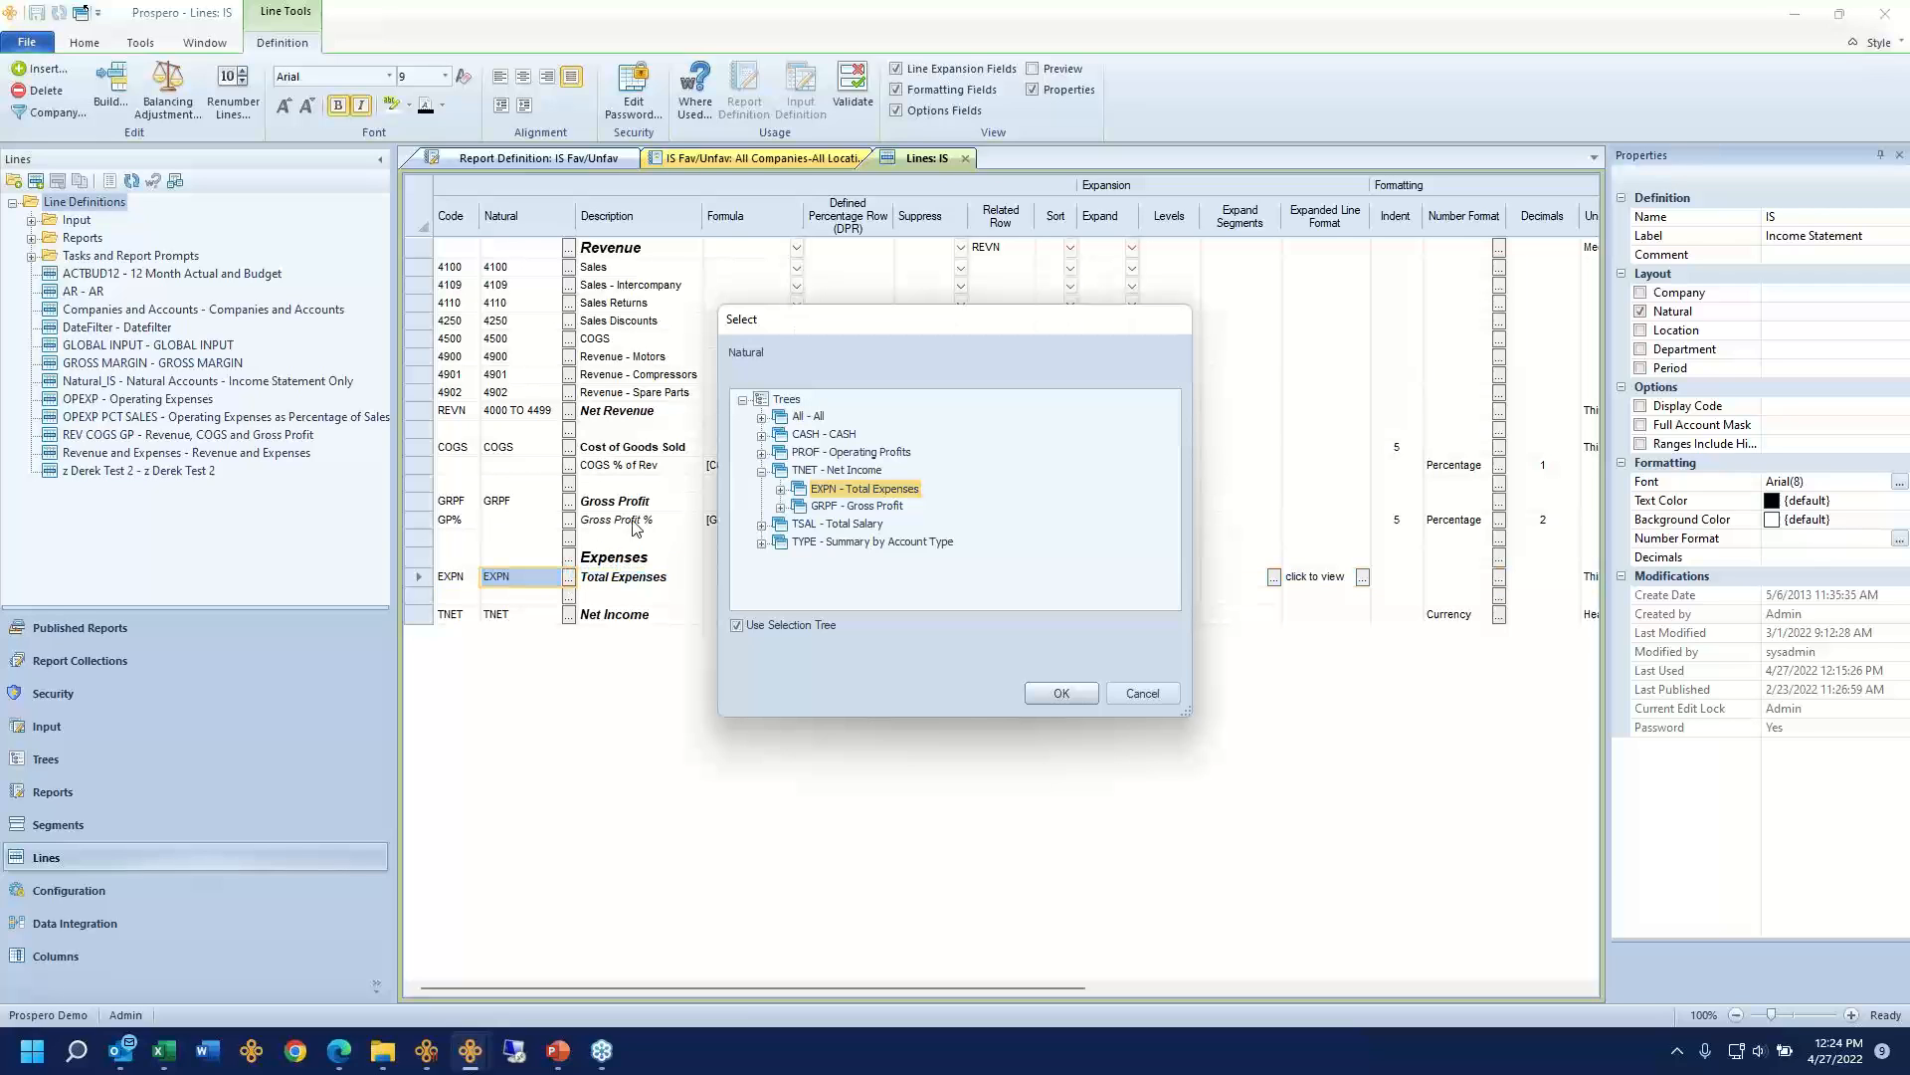
drag(875, 333, 964, 368)
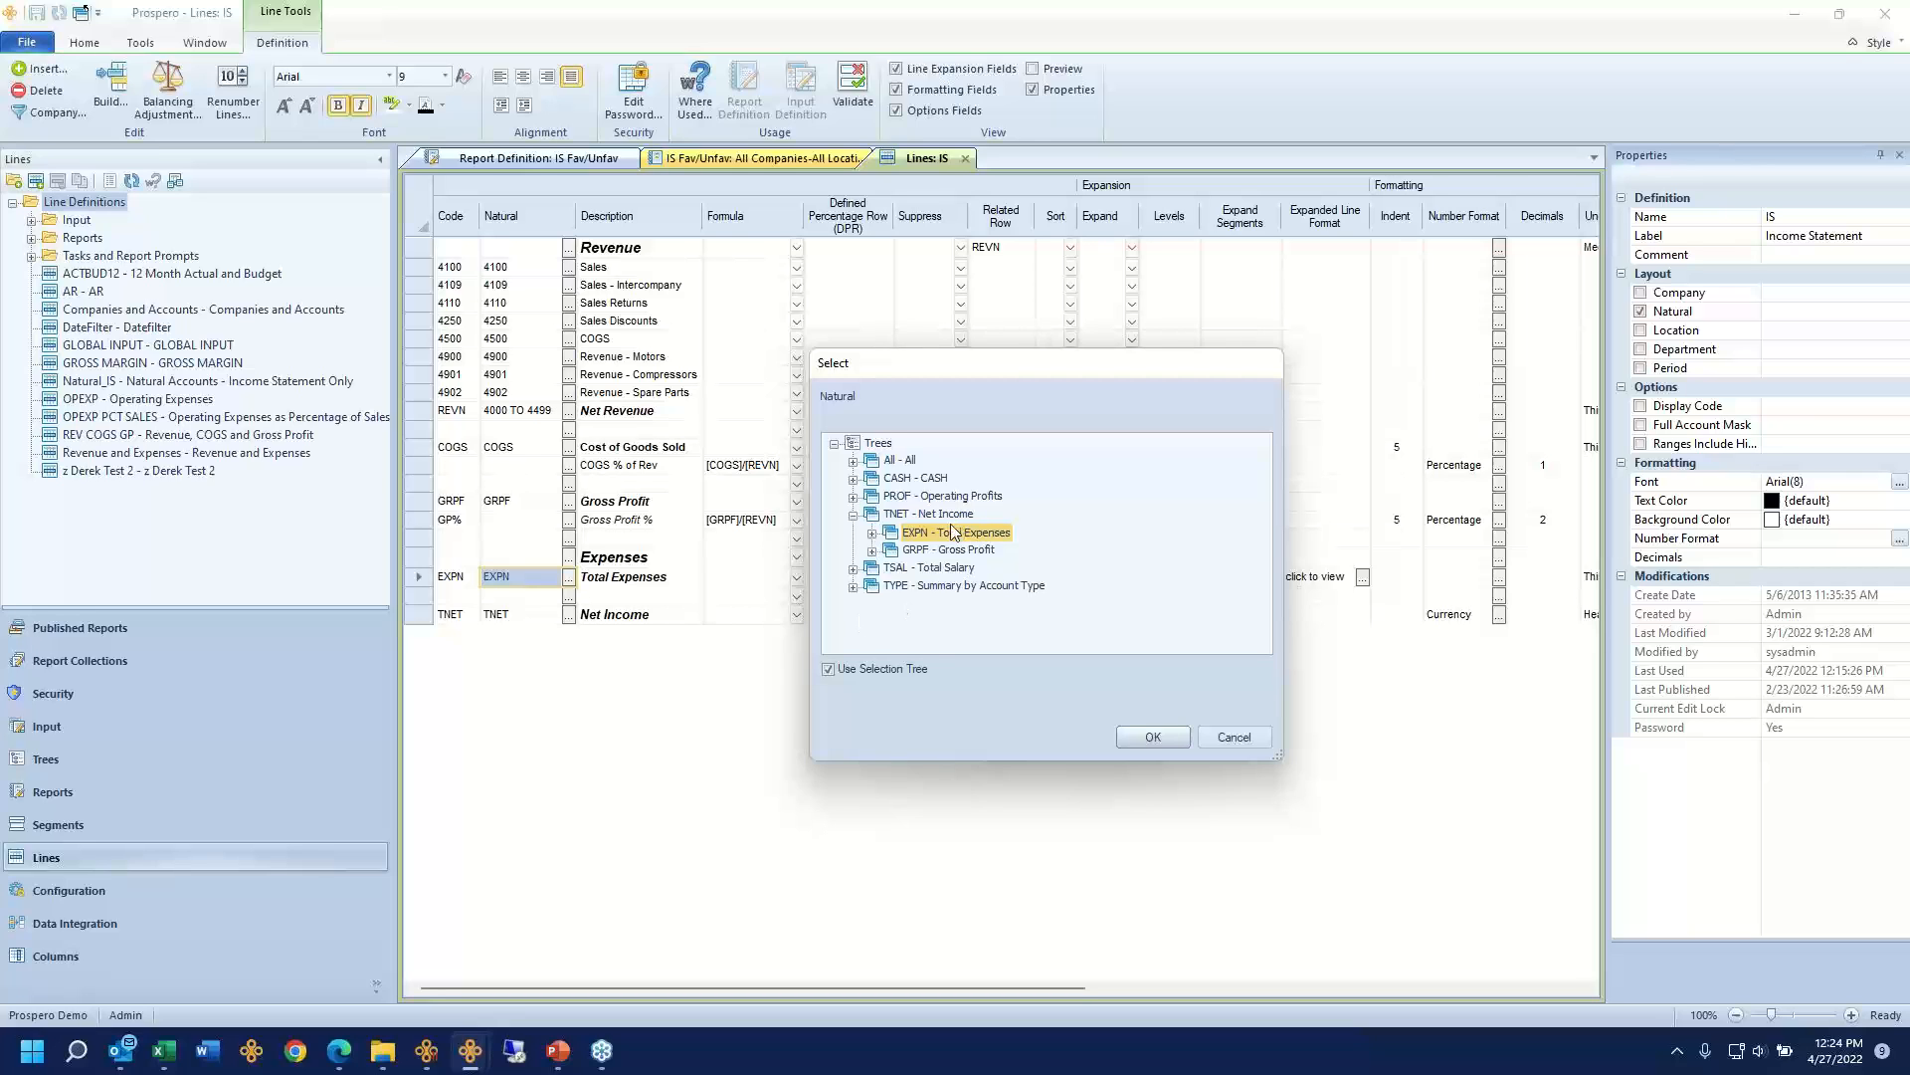
click(828, 672)
scroll(895, 533, down, 10)
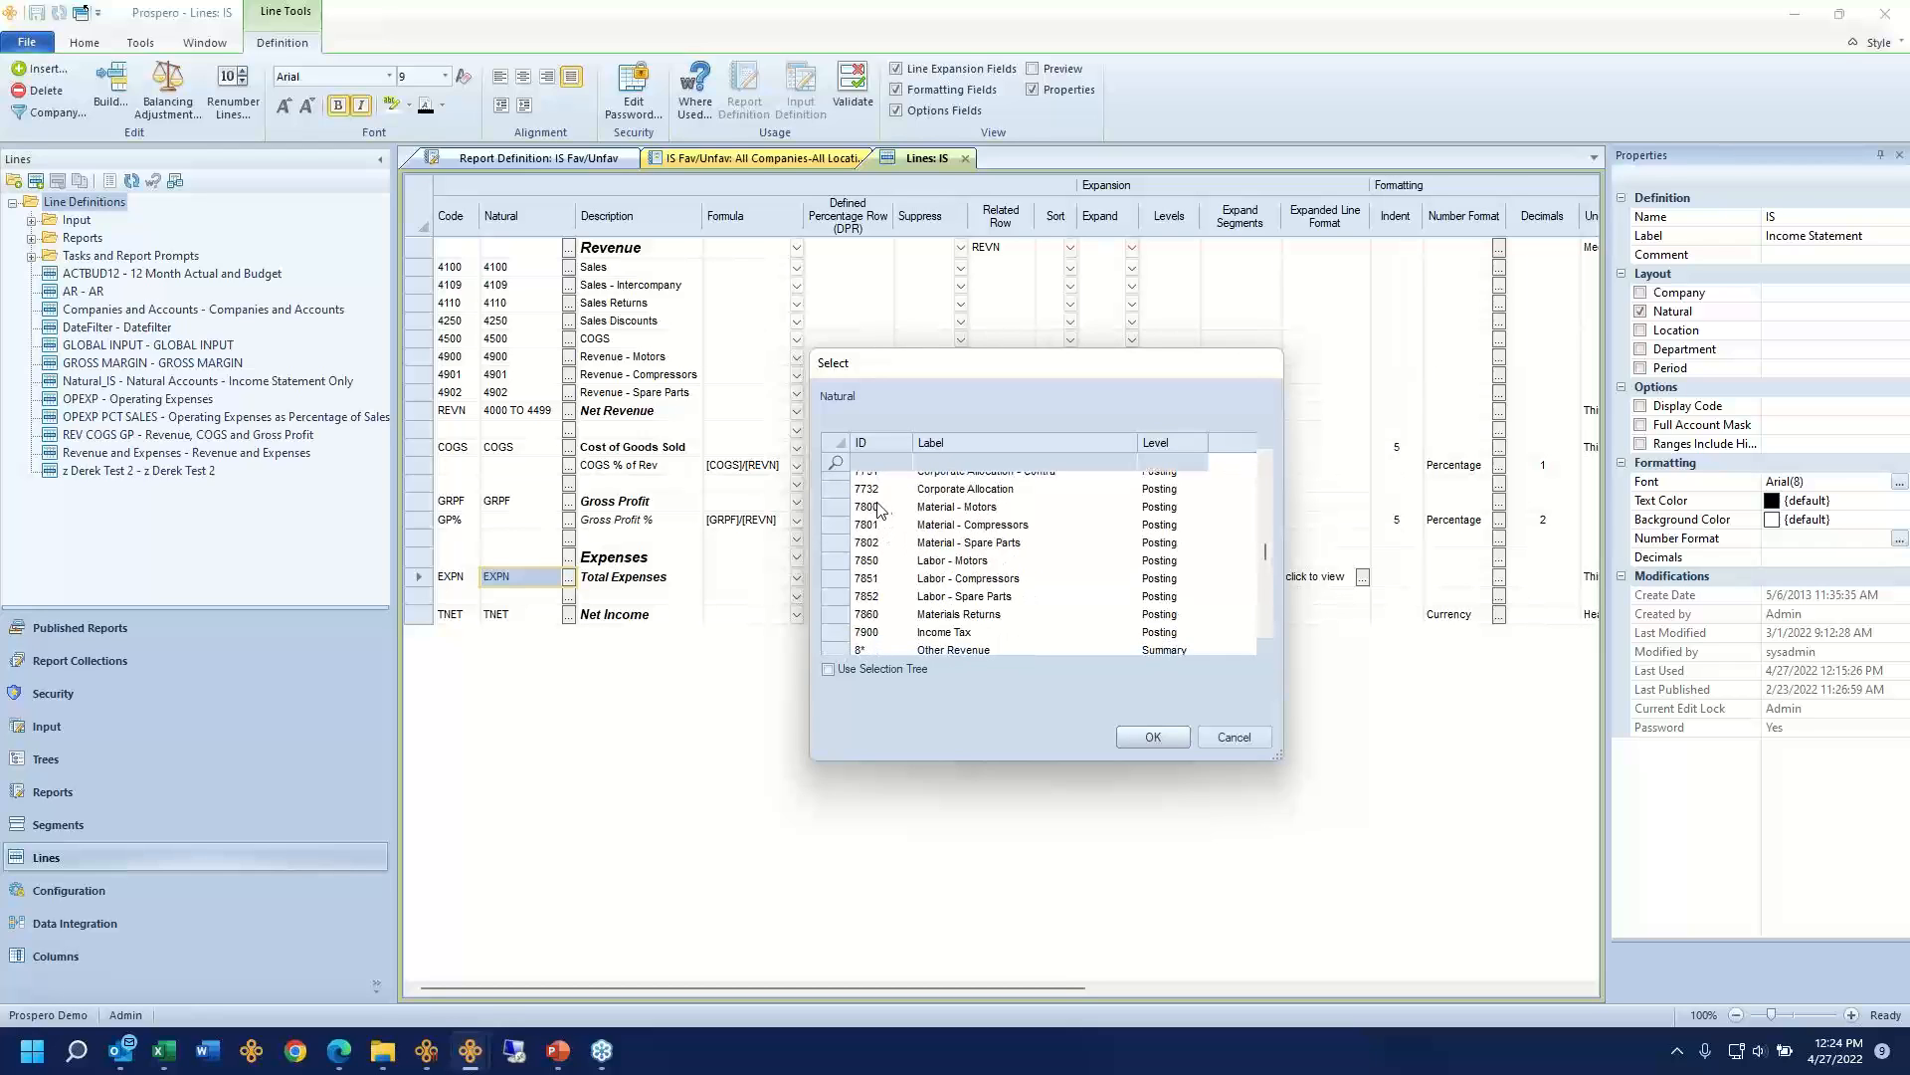
click(880, 508)
click(873, 525)
click(869, 544)
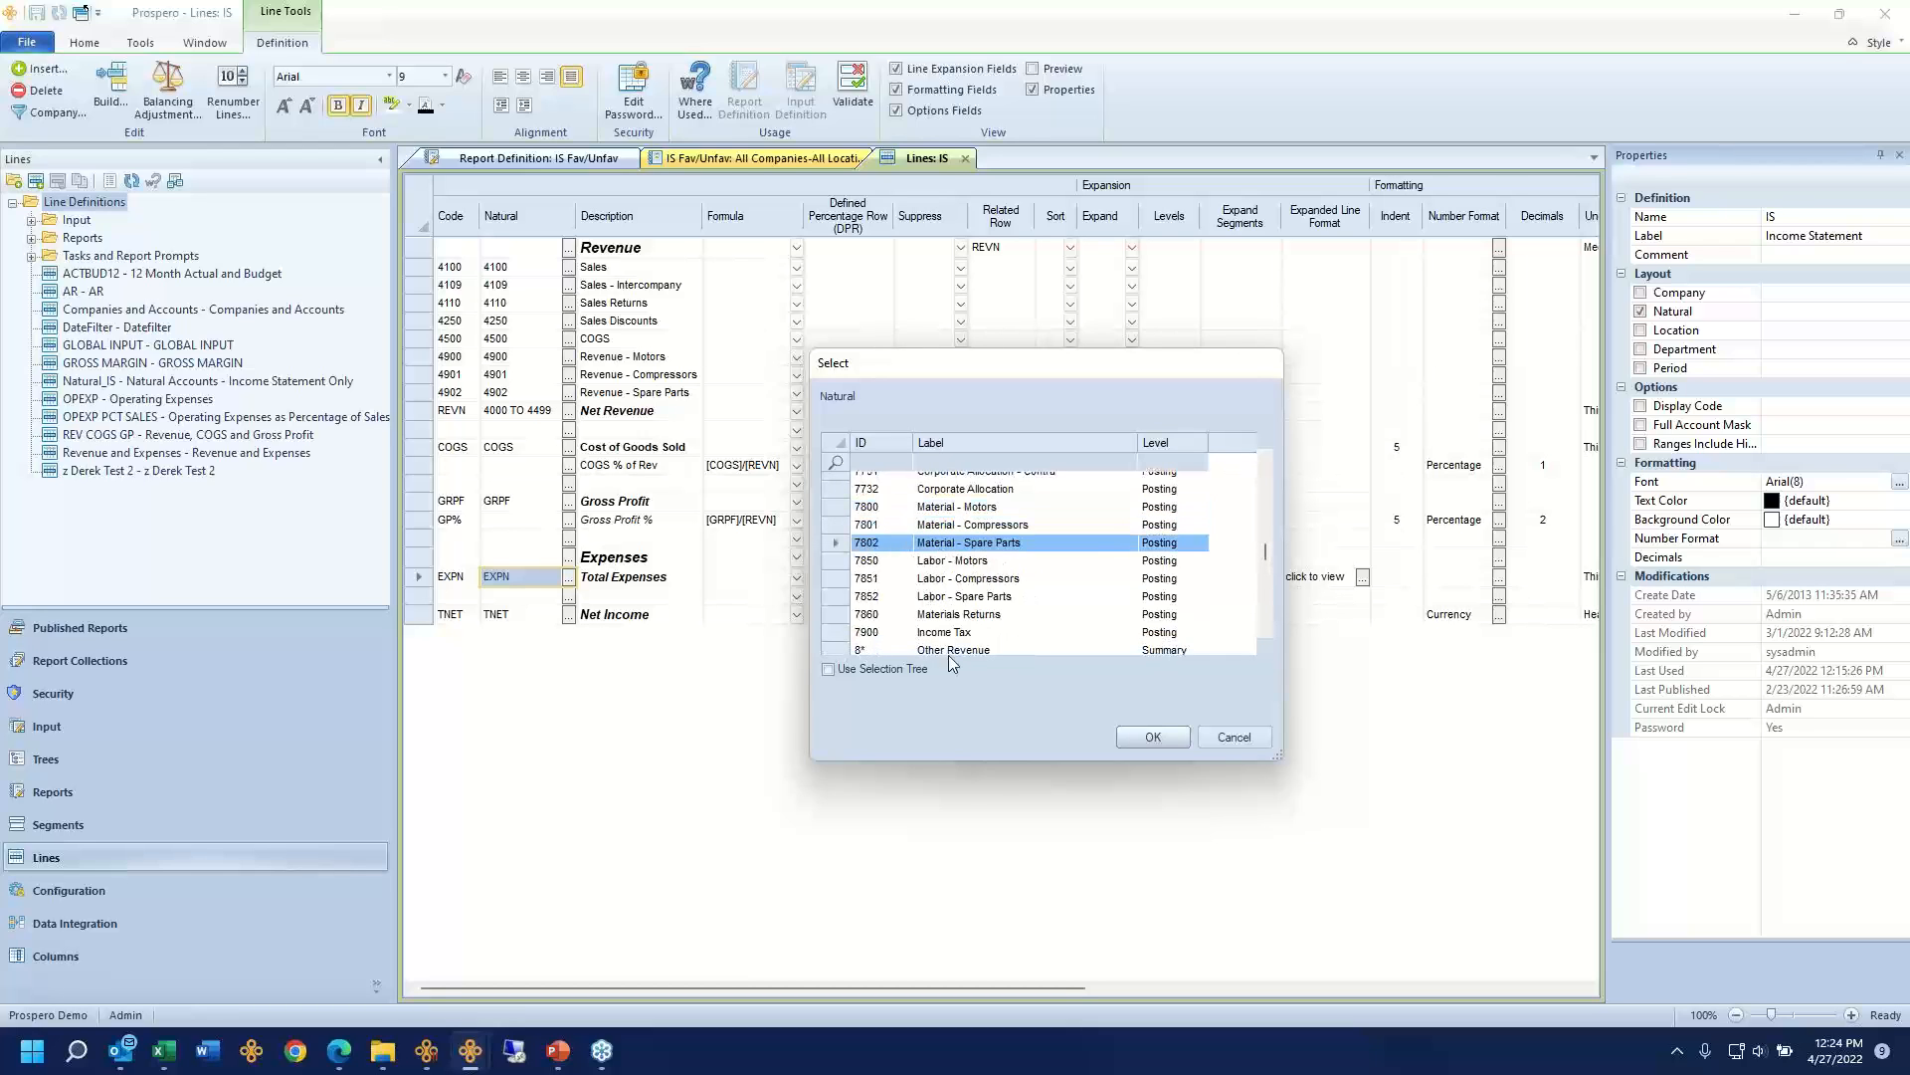
click(1230, 736)
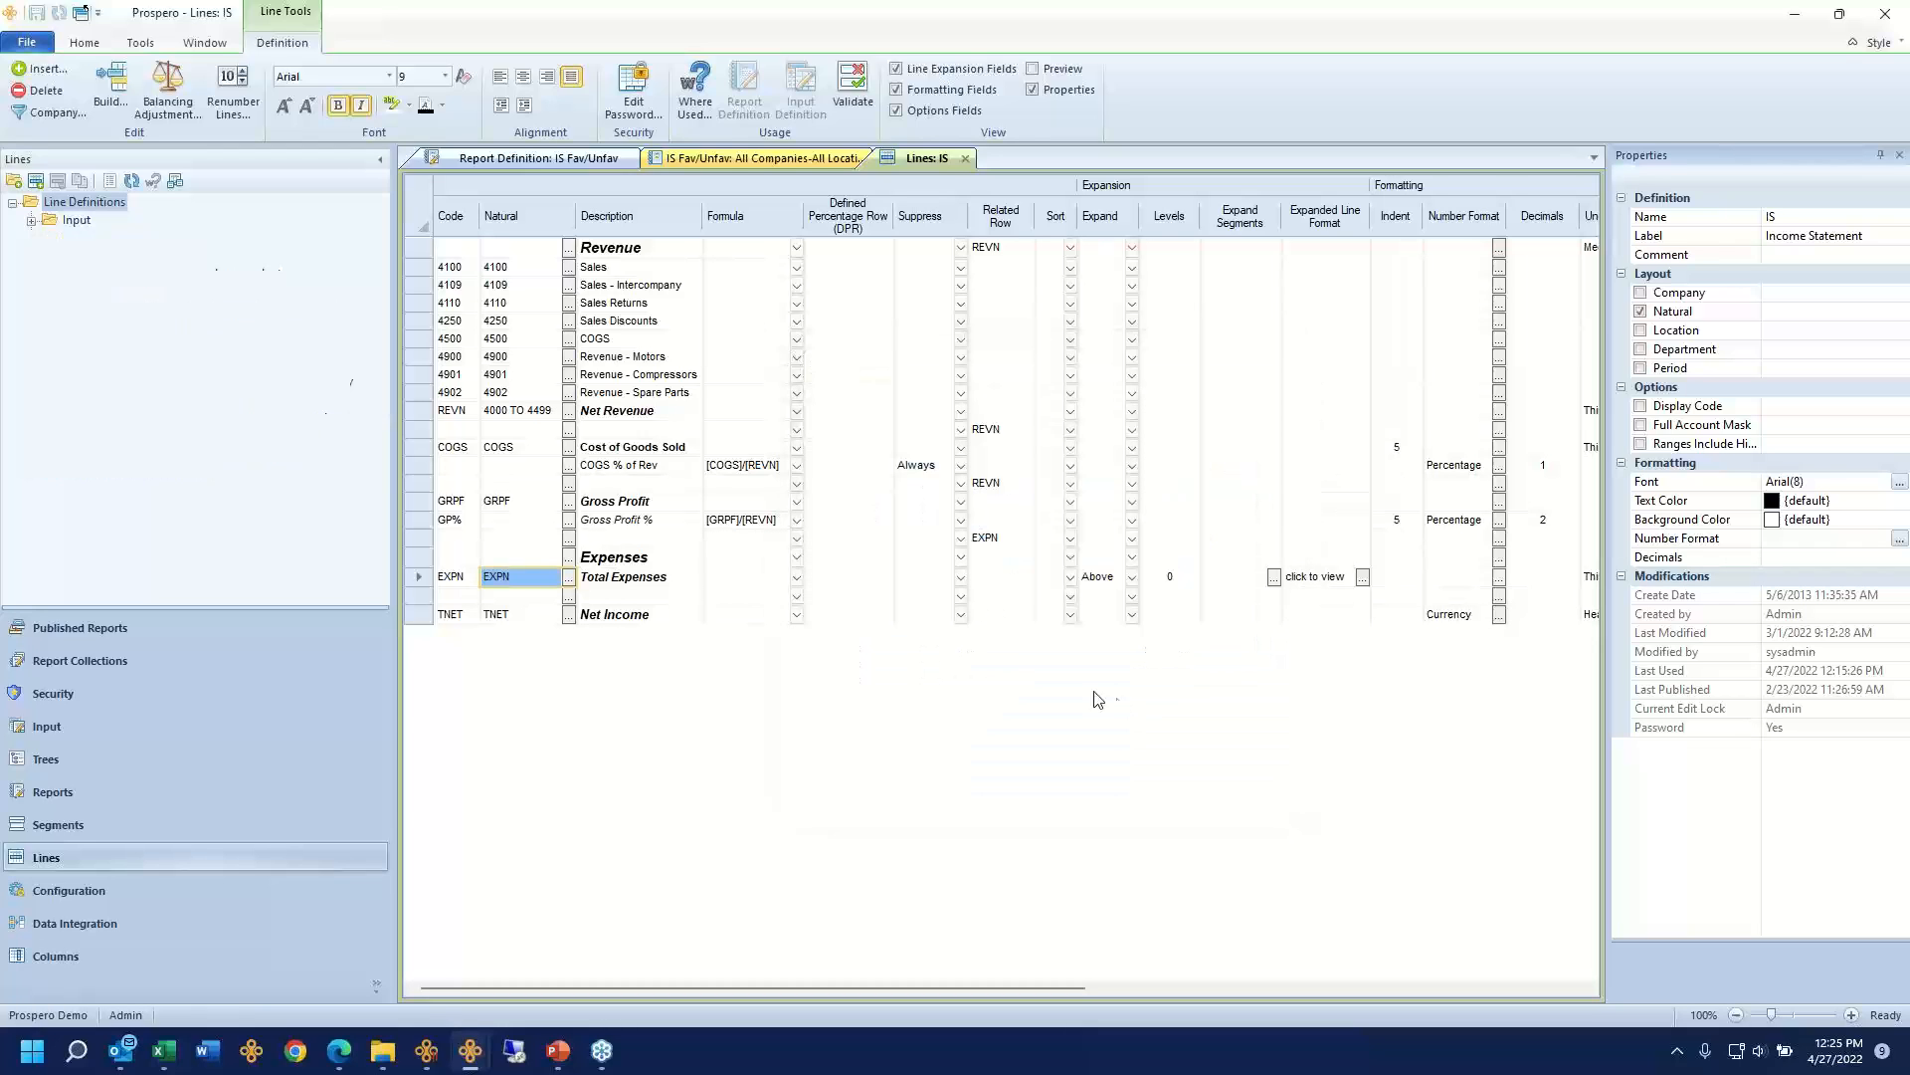
Step: Reopen the Total Expenses line's natural account selection, enlarge it, and examine the TNET - Net Income and CASH trees
click(568, 578)
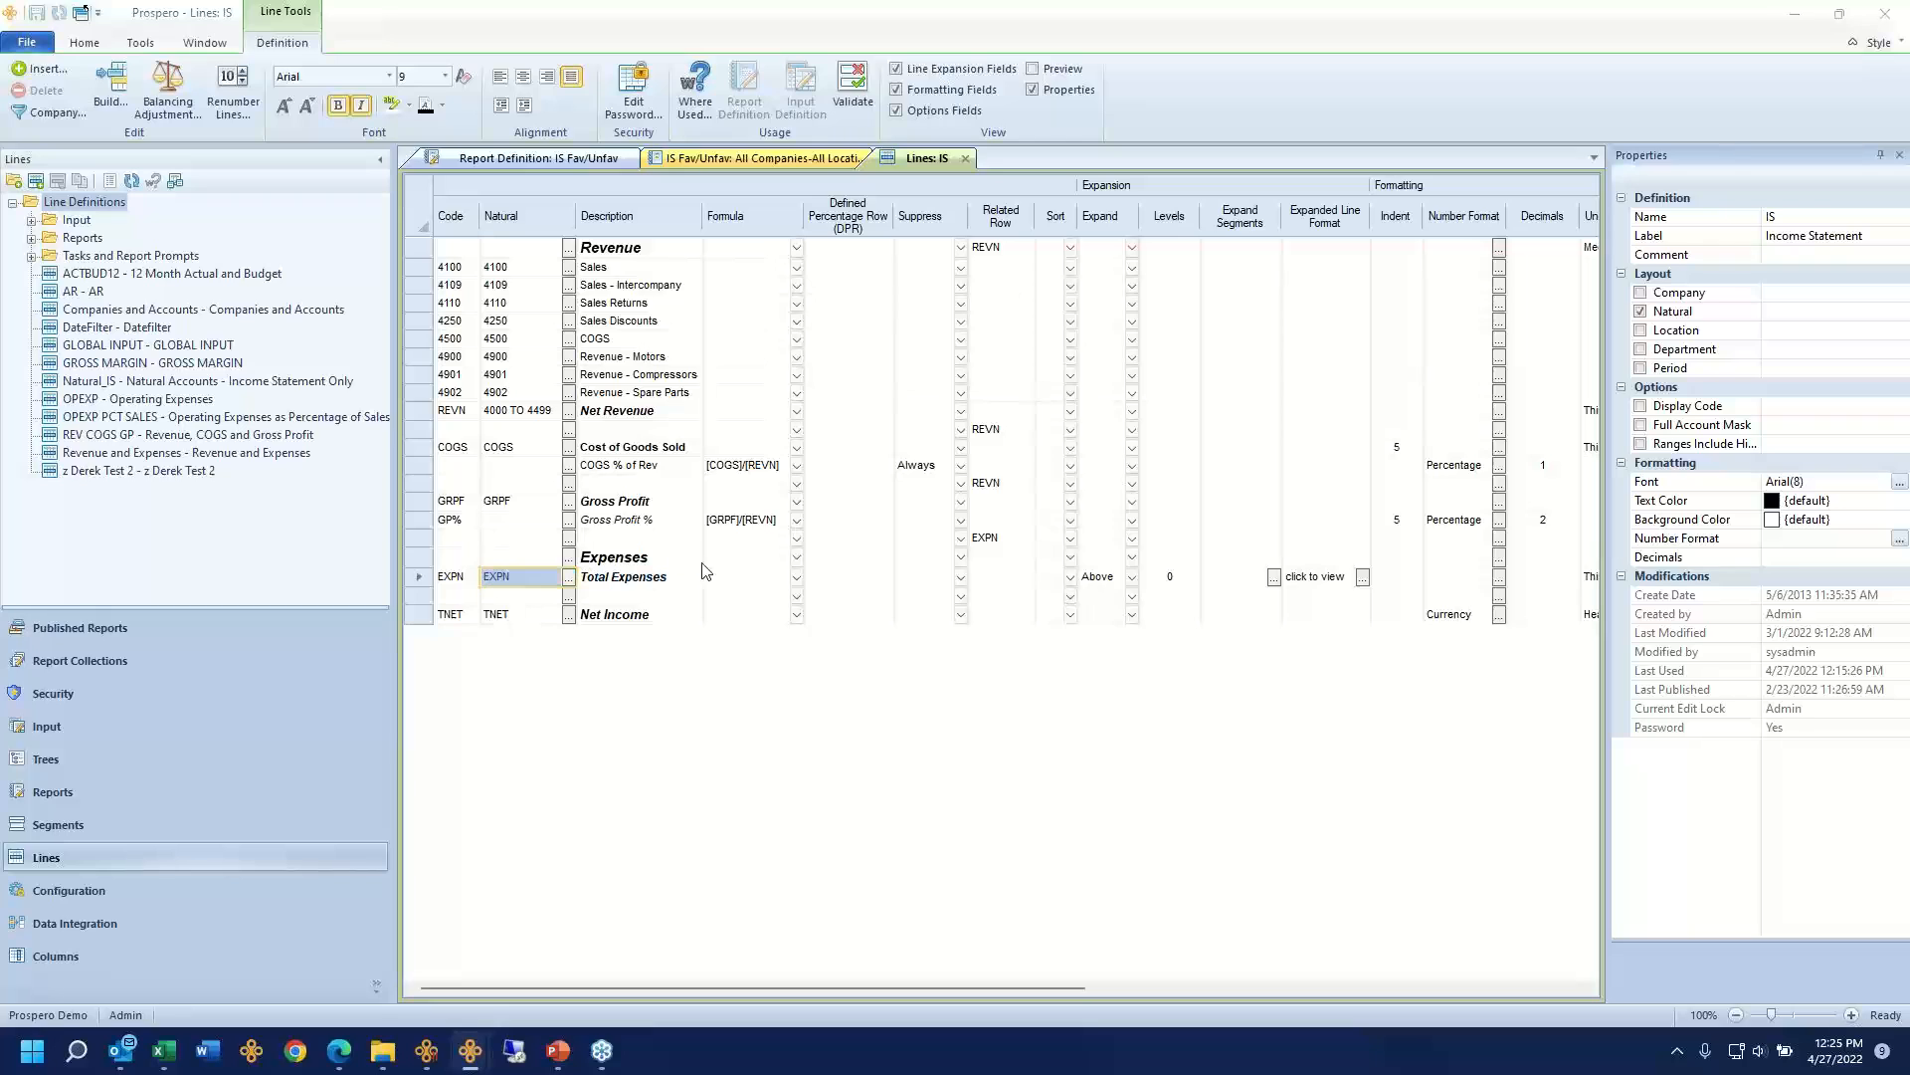
click(786, 626)
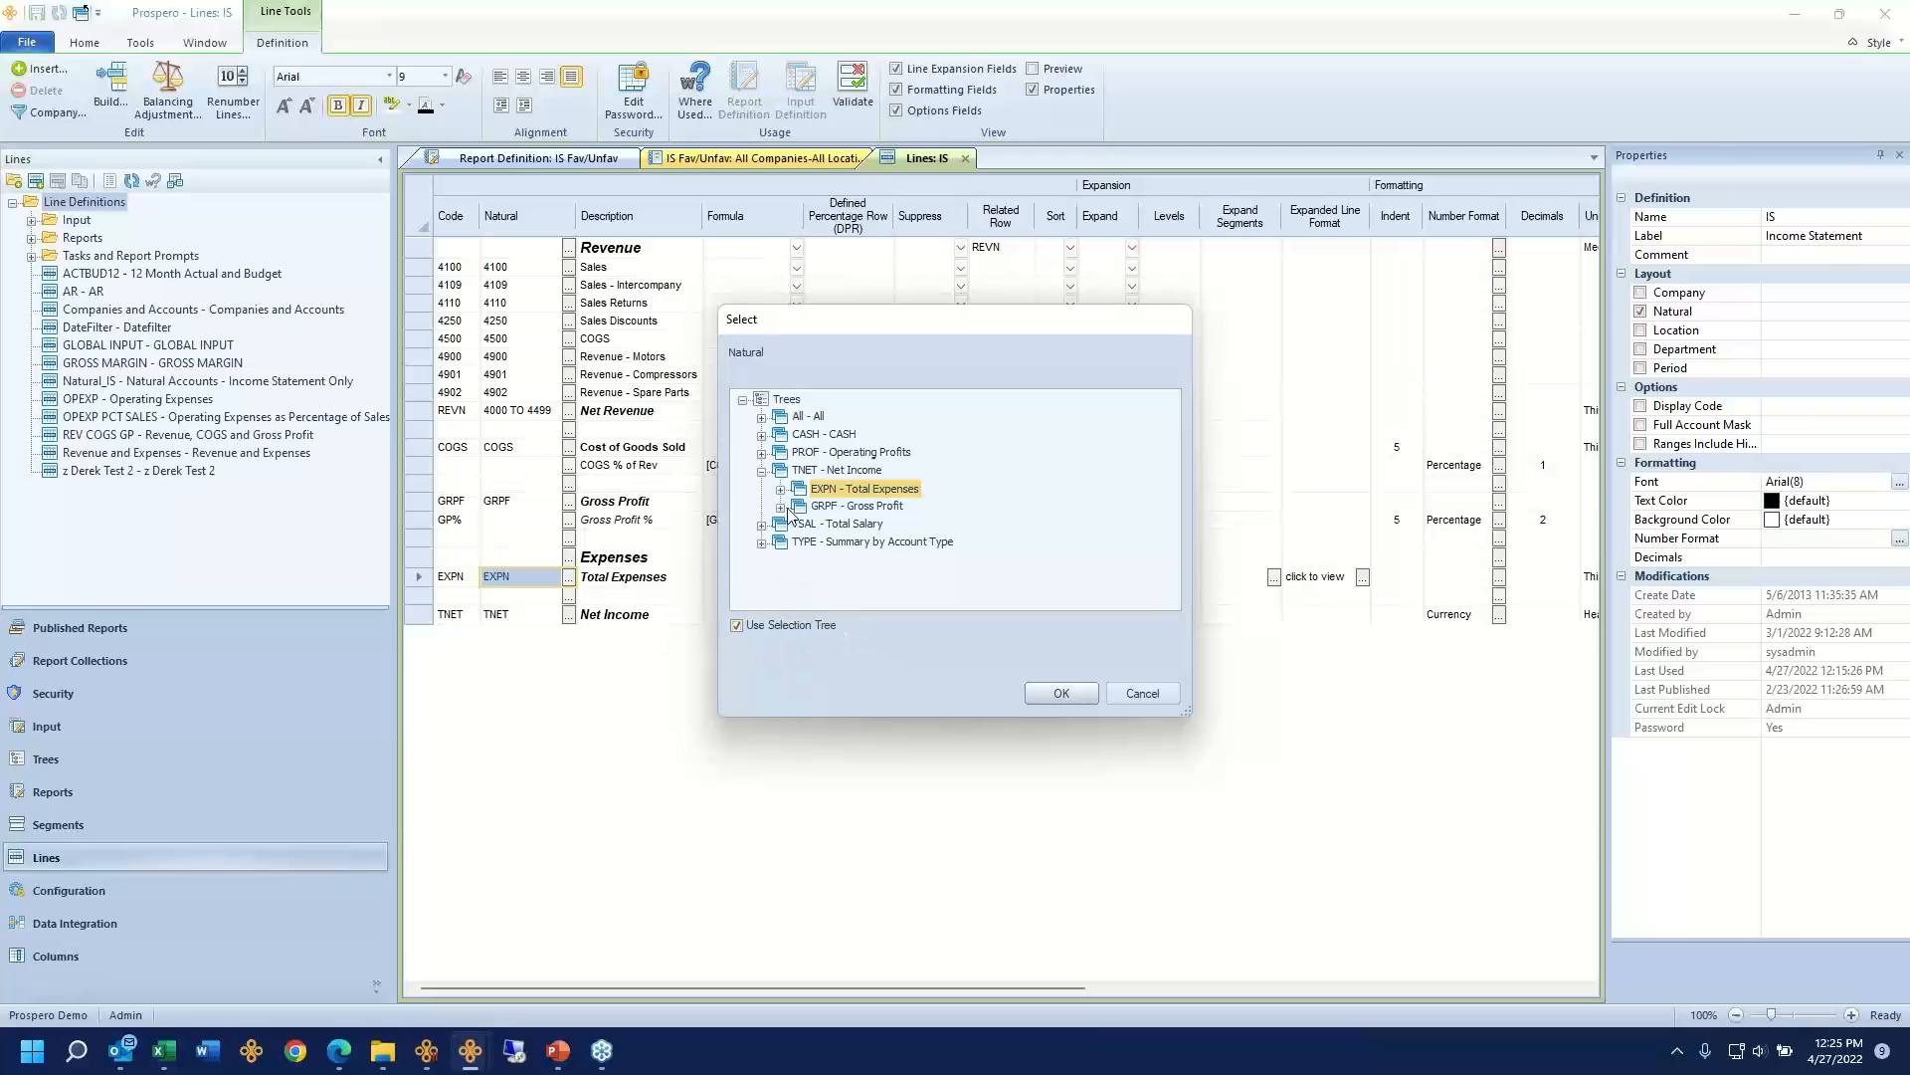
click(811, 468)
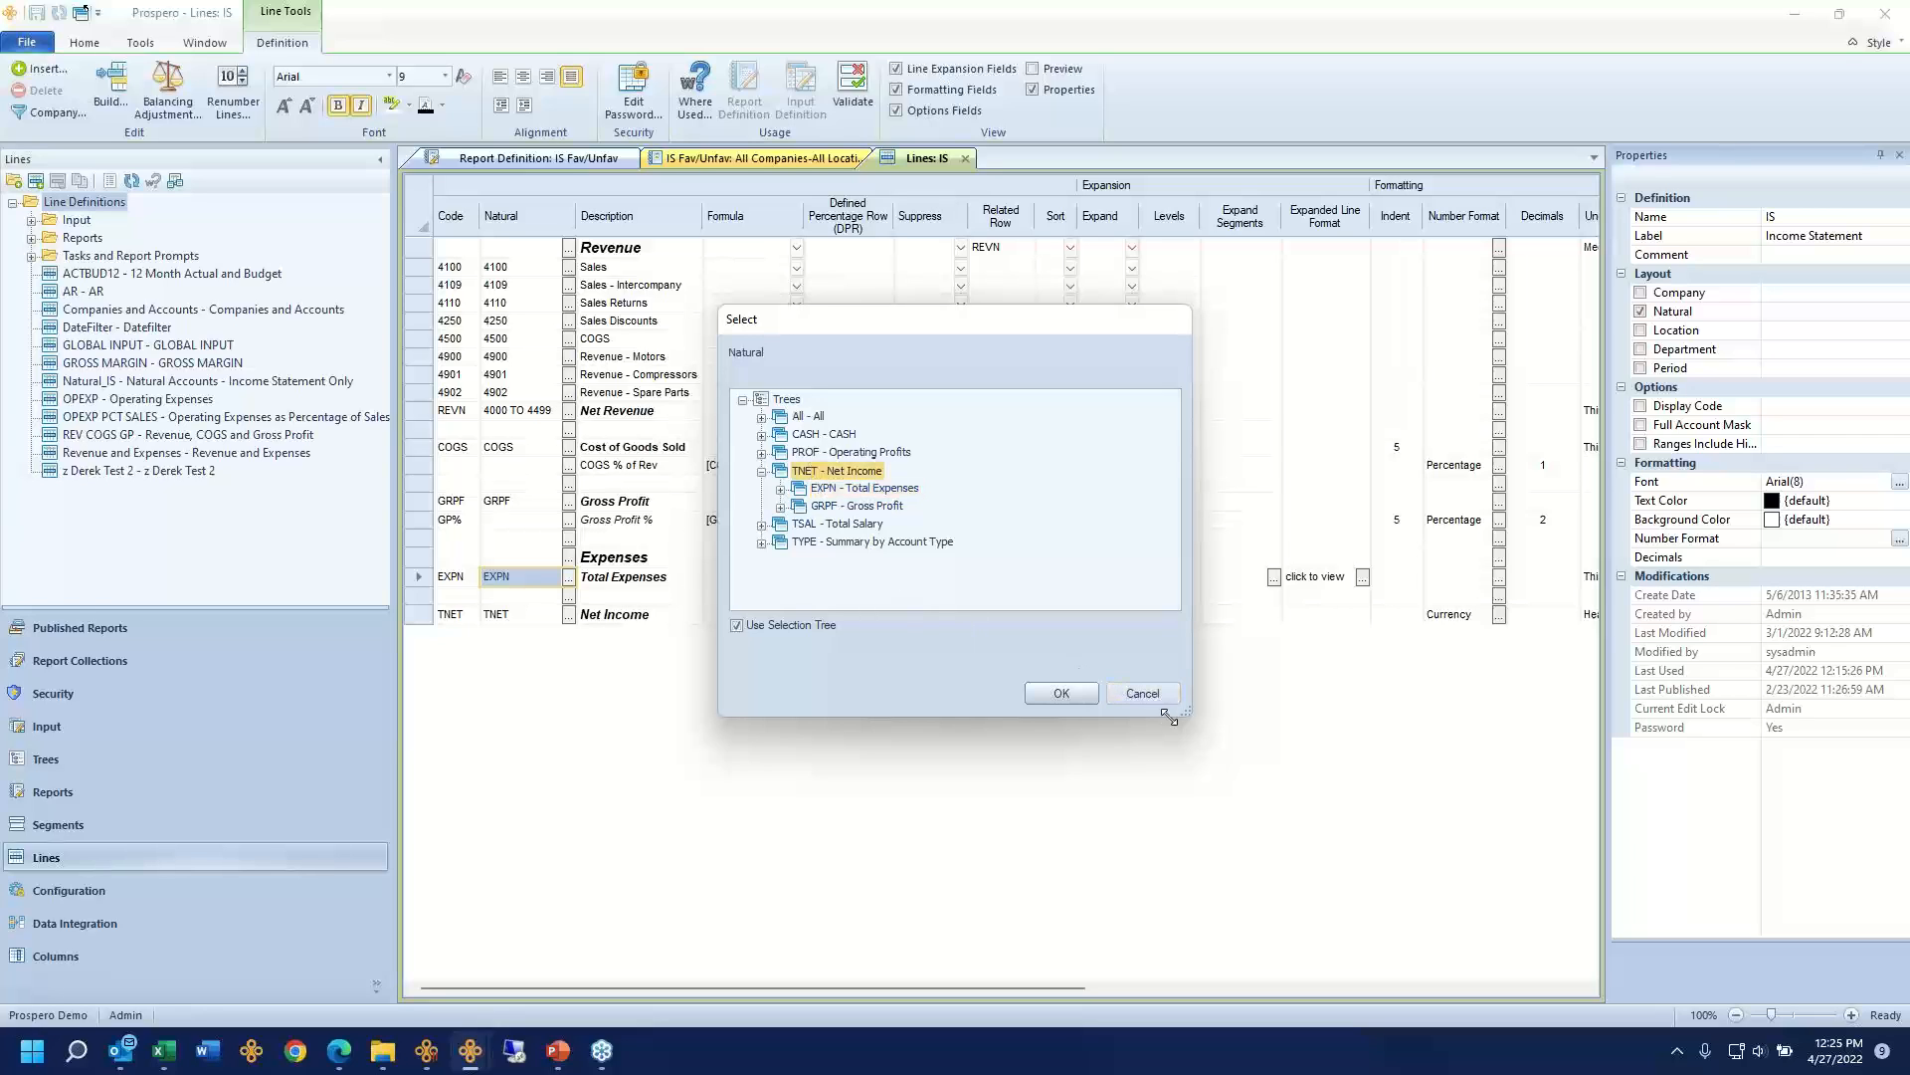
drag(1170, 717, 1270, 832)
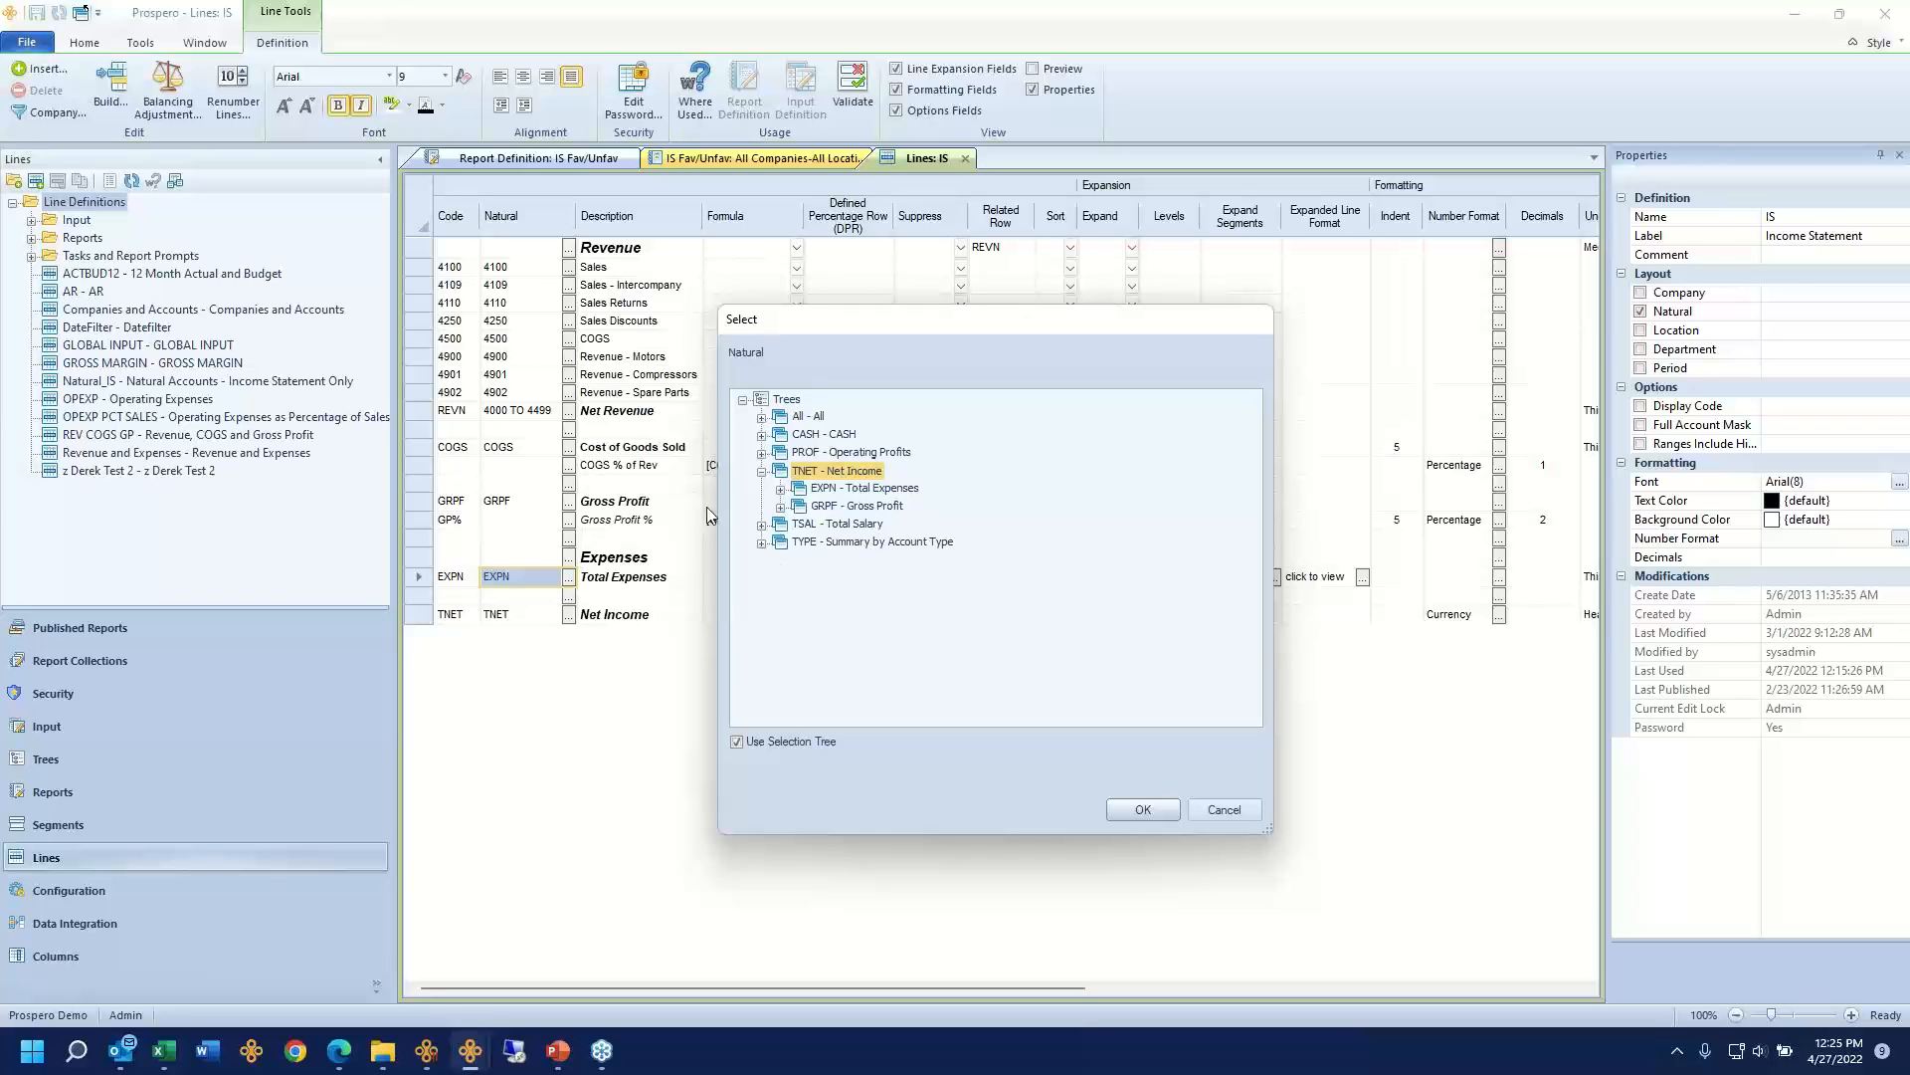
click(804, 436)
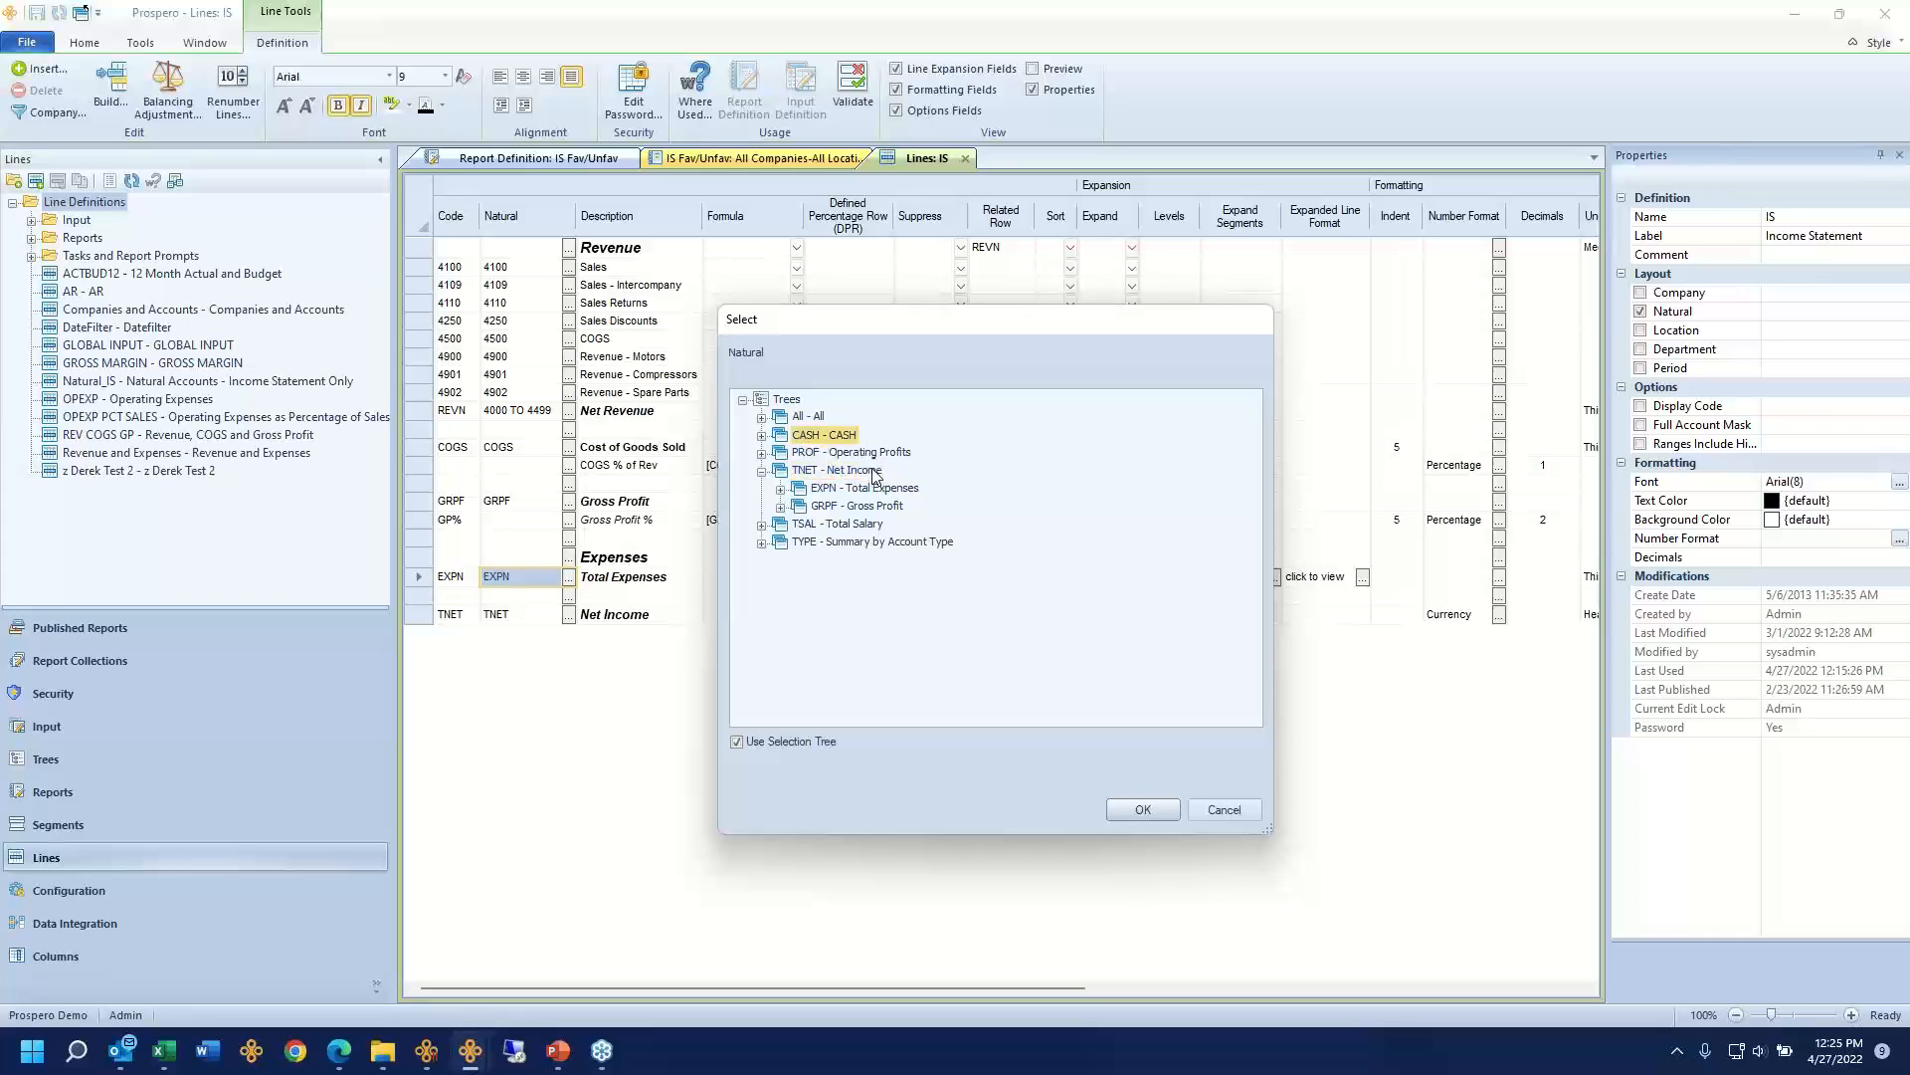
click(762, 436)
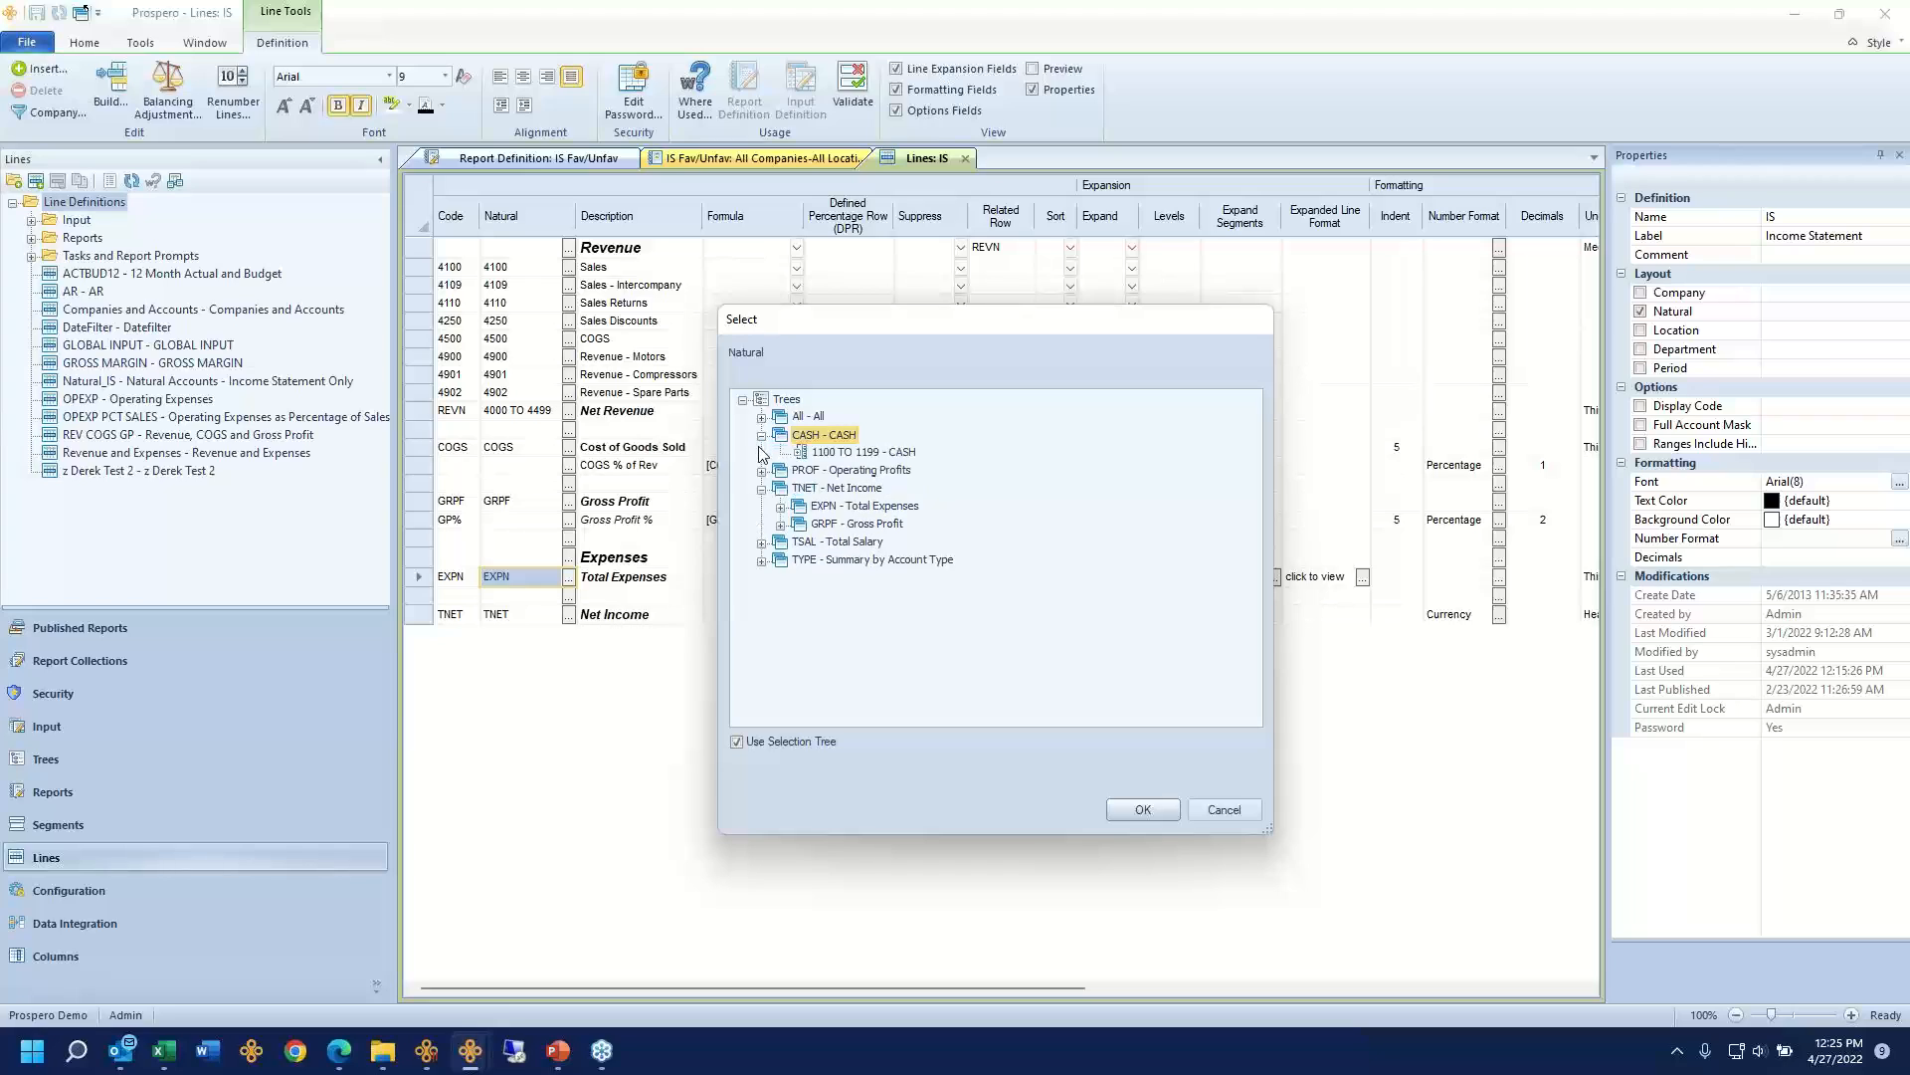
click(761, 436)
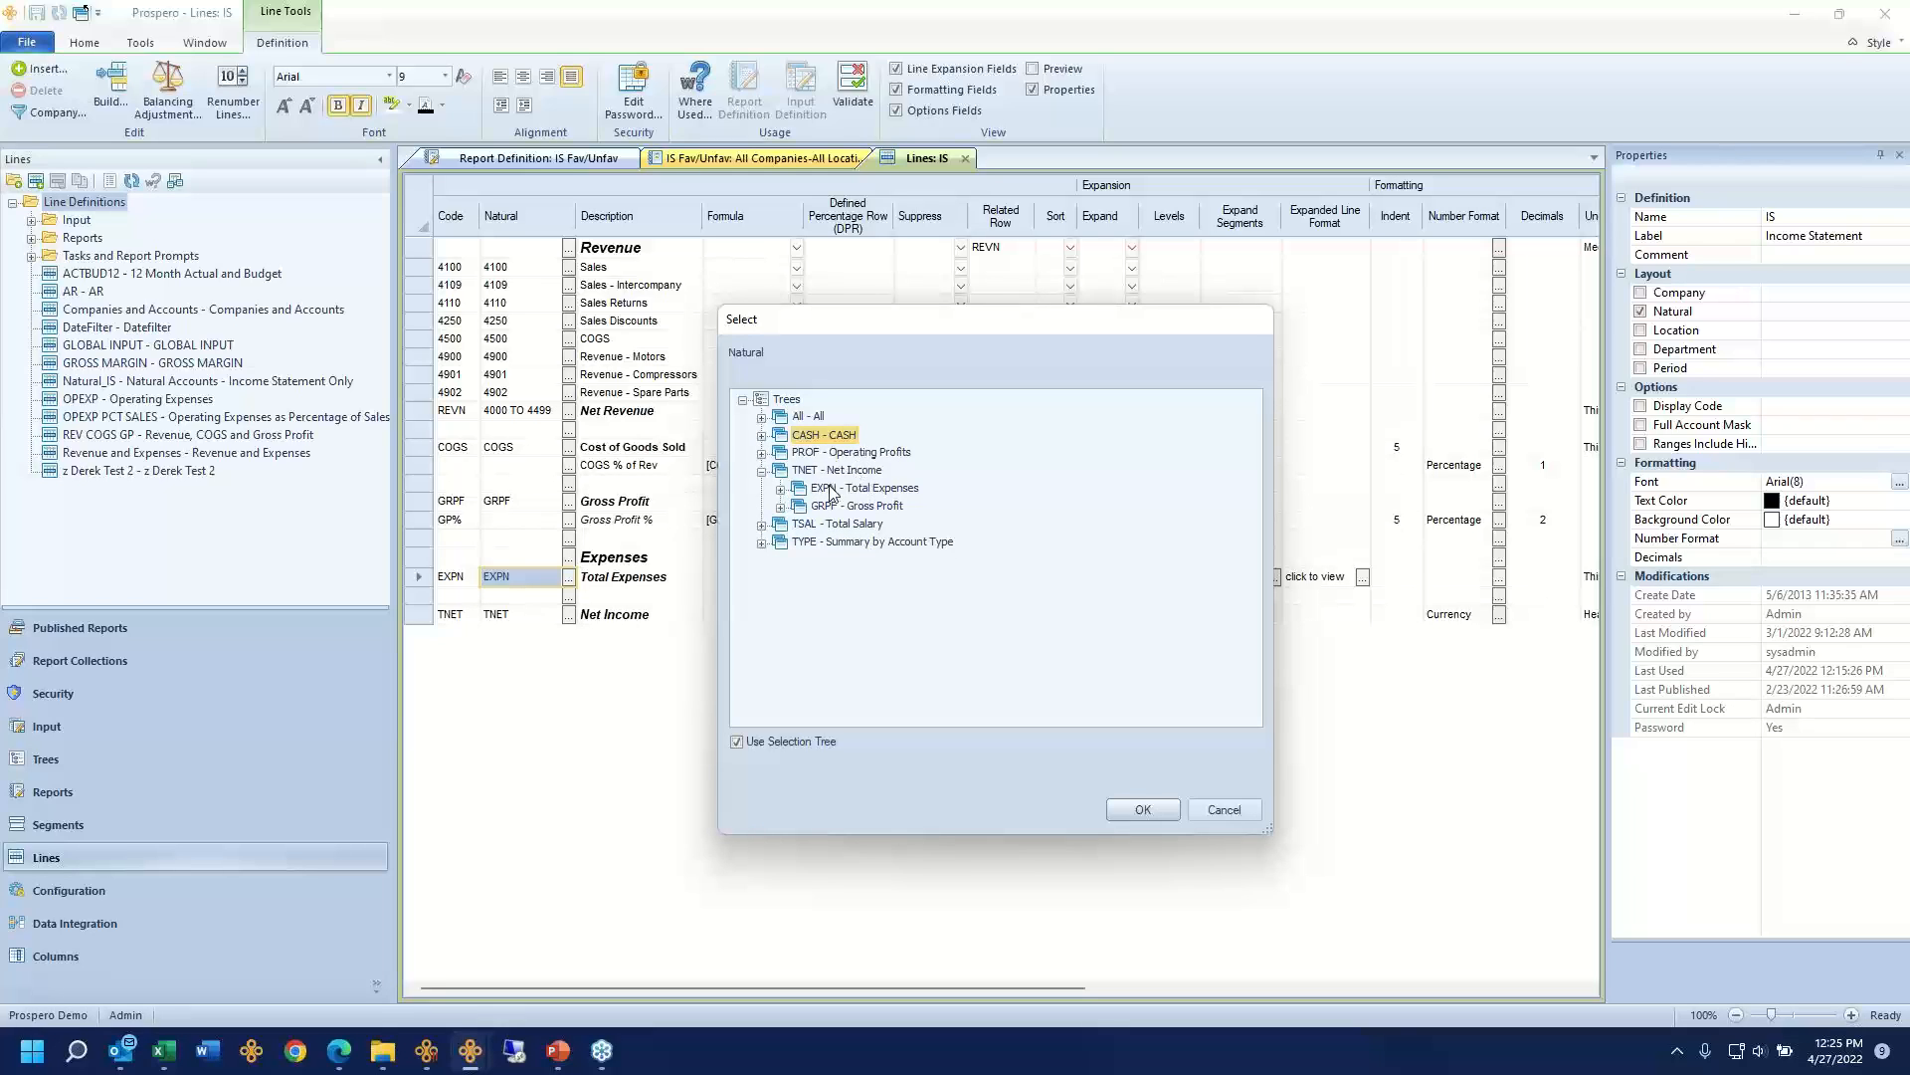
Step: Examine the 6000 TO 7999 range under EXPN - Total Expenses, and expand the GRPF - Gross Profit branch
click(782, 490)
click(862, 489)
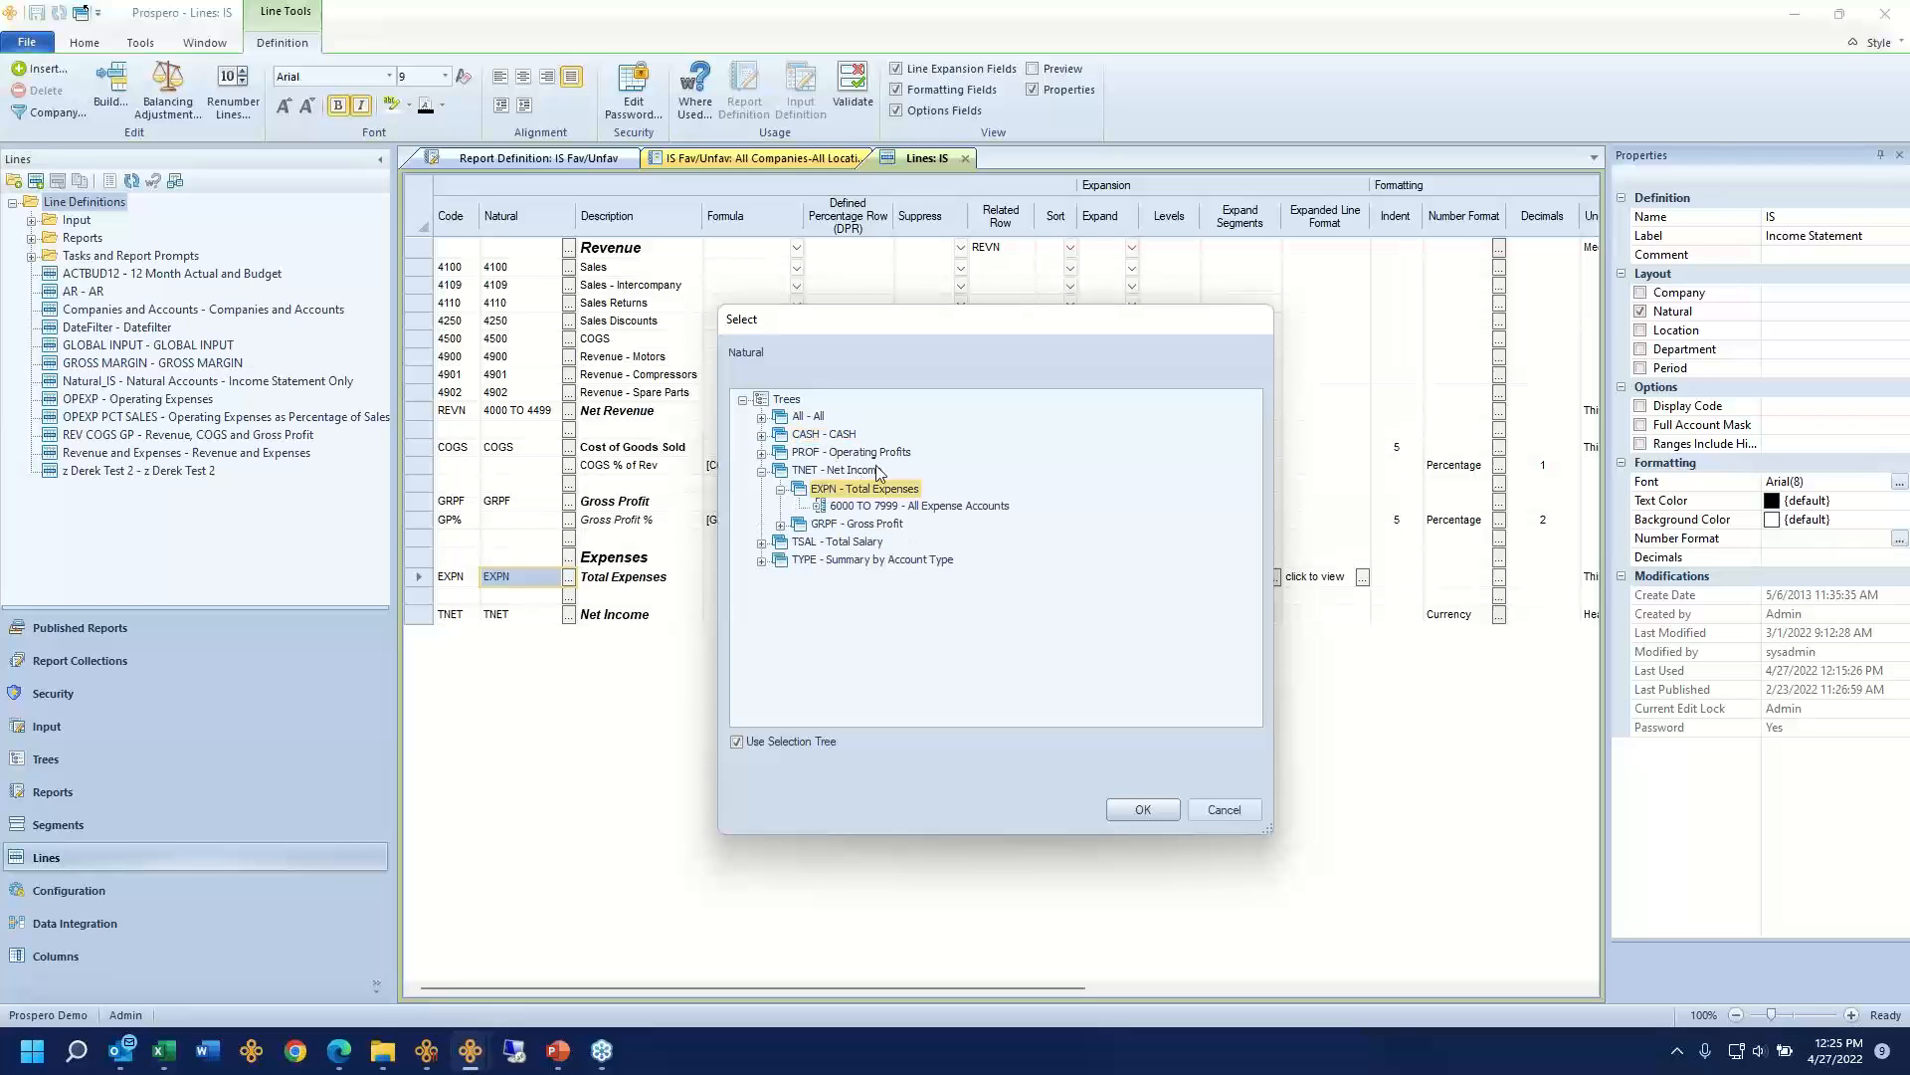
drag(1017, 332, 1382, 397)
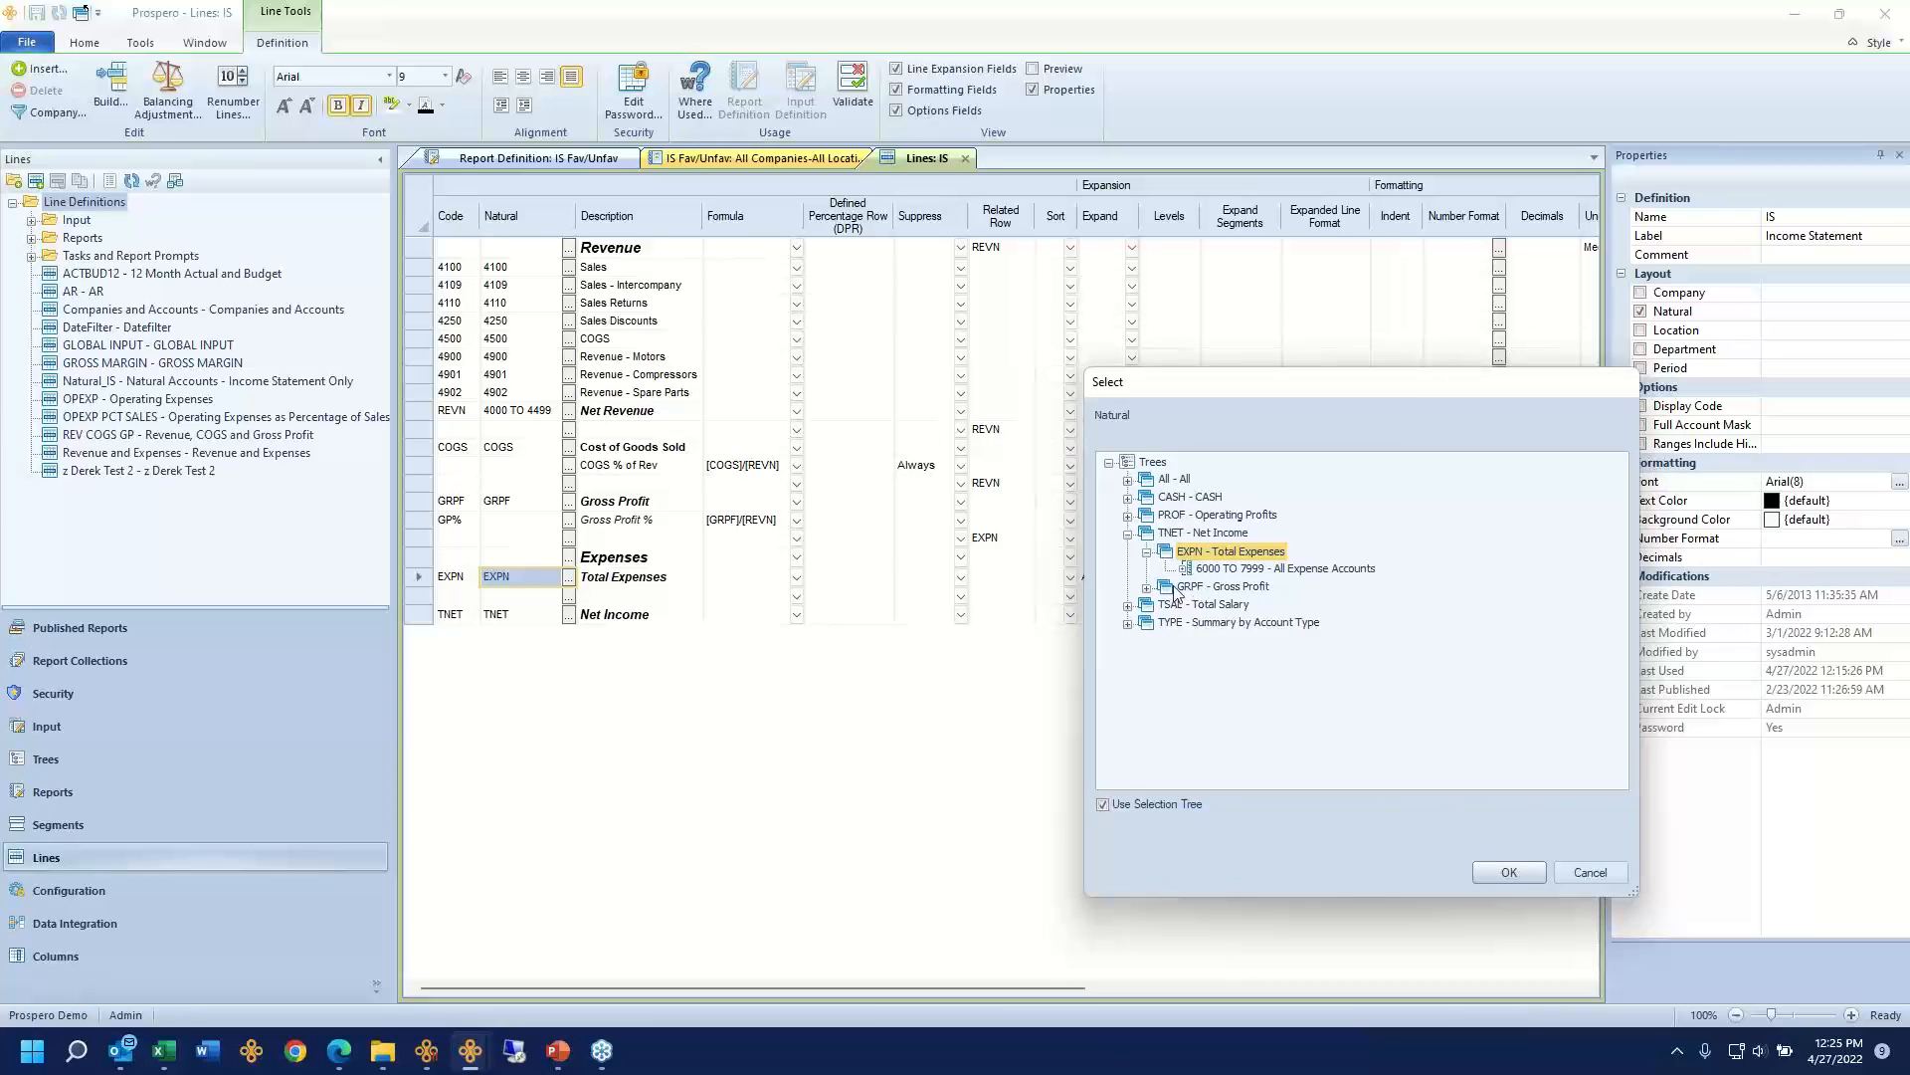
click(1147, 586)
click(1244, 569)
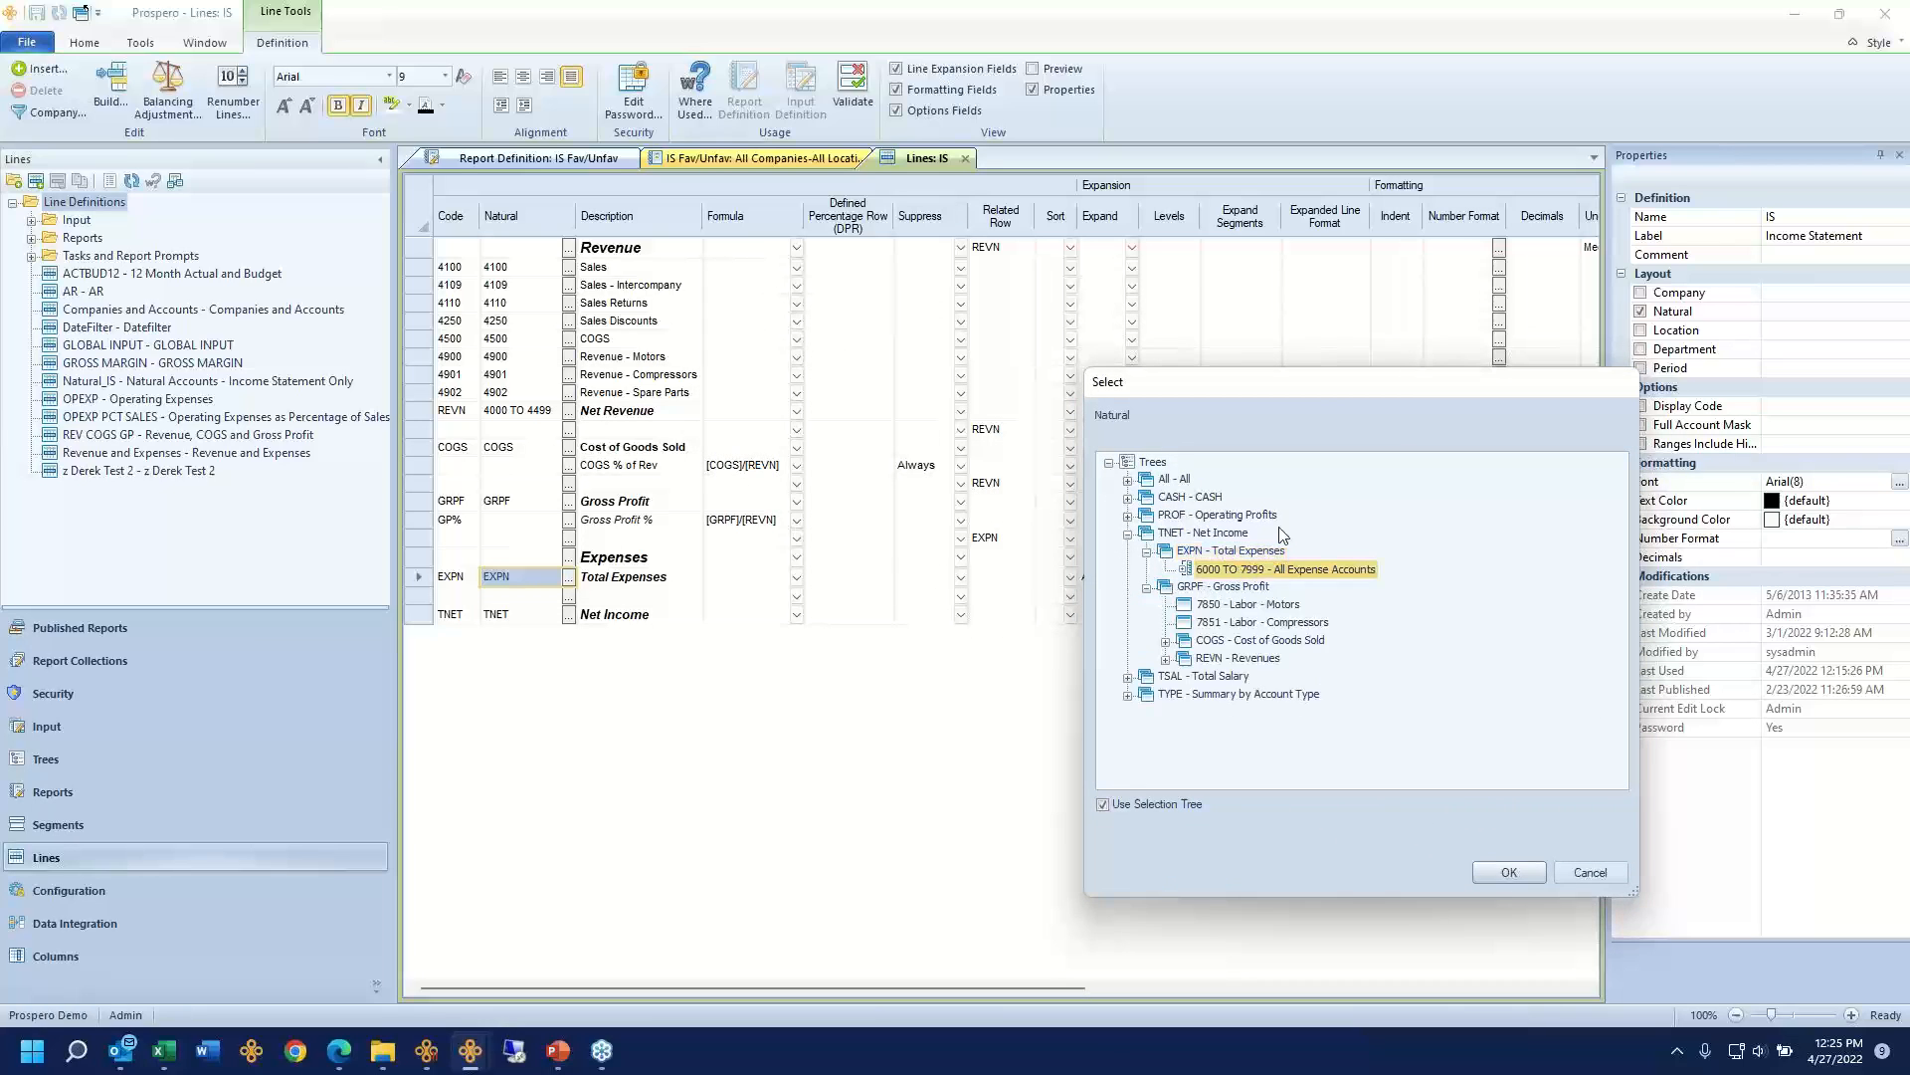
drag(1379, 386, 1530, 390)
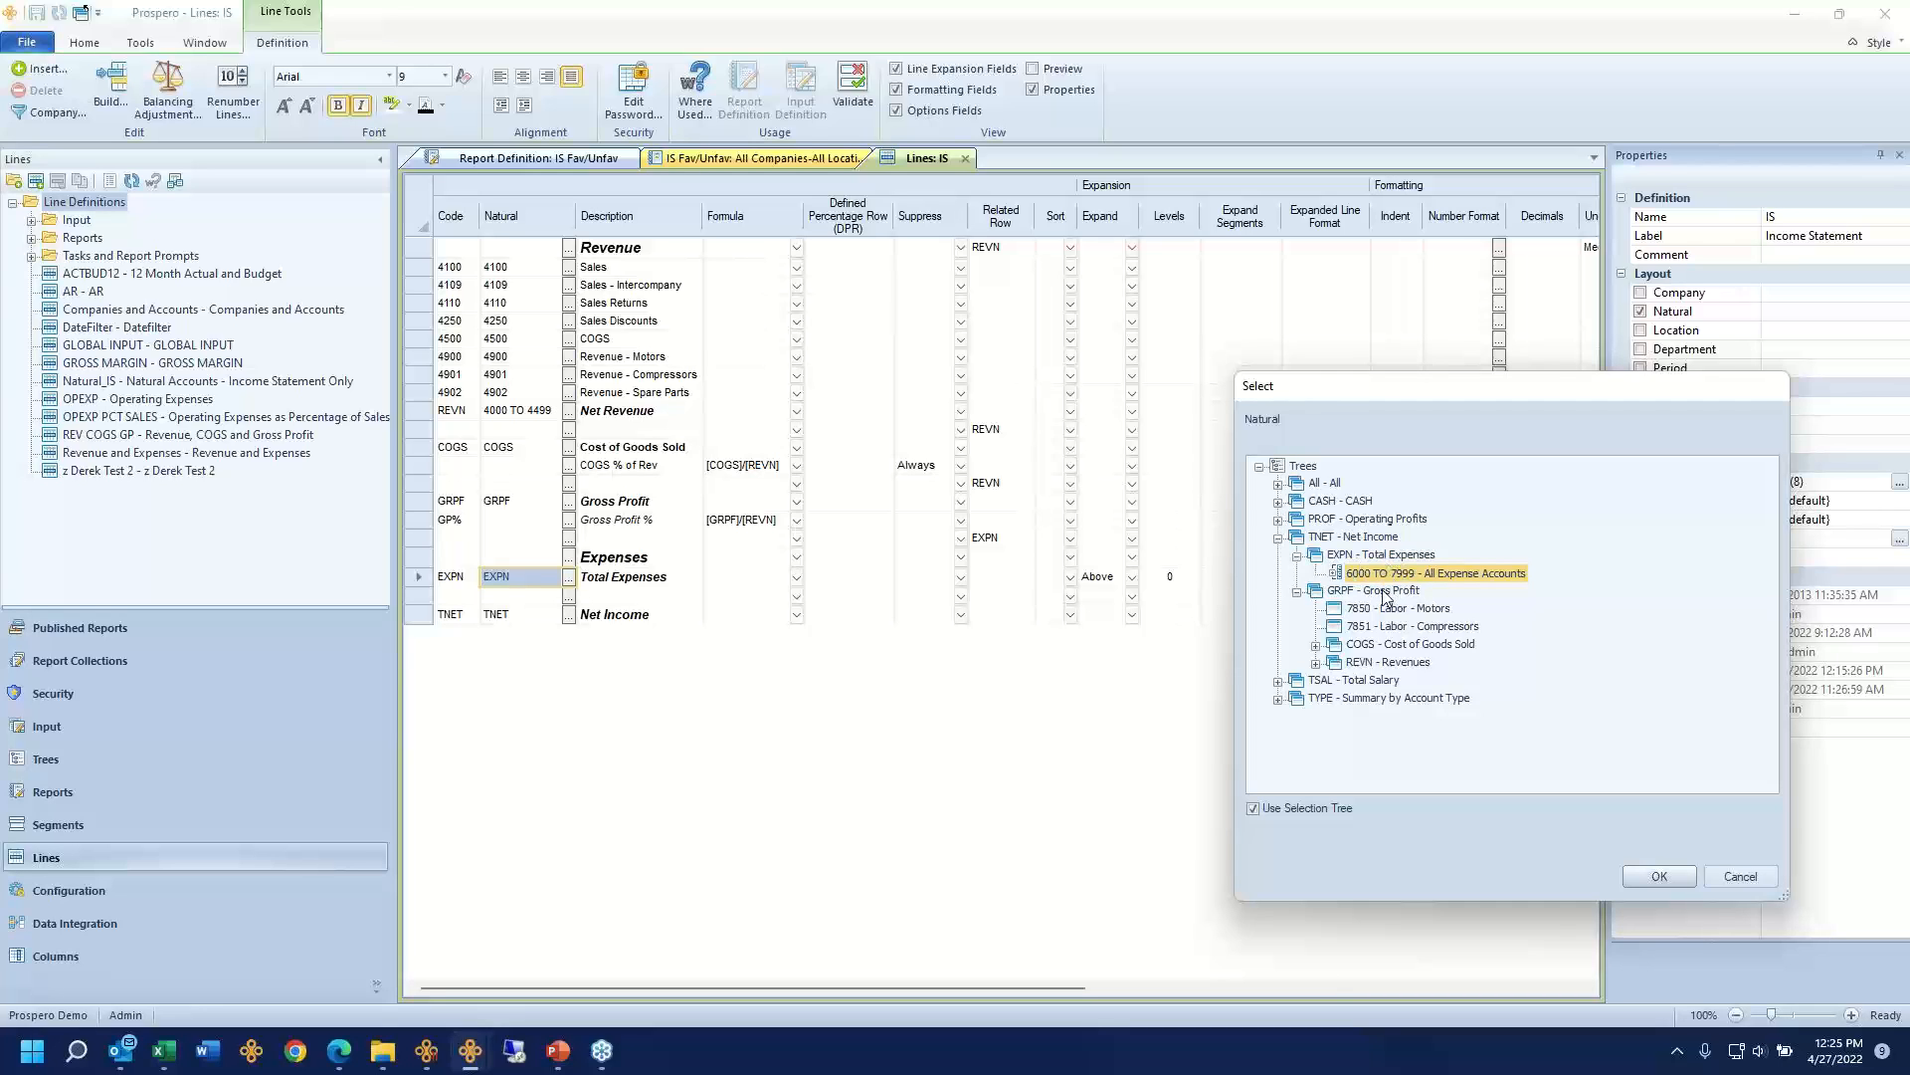
Step: Examine the accounts under REVN, COGS and MCGS, and confirm EXPN - Total Expenses as the line's natural account
click(1316, 663)
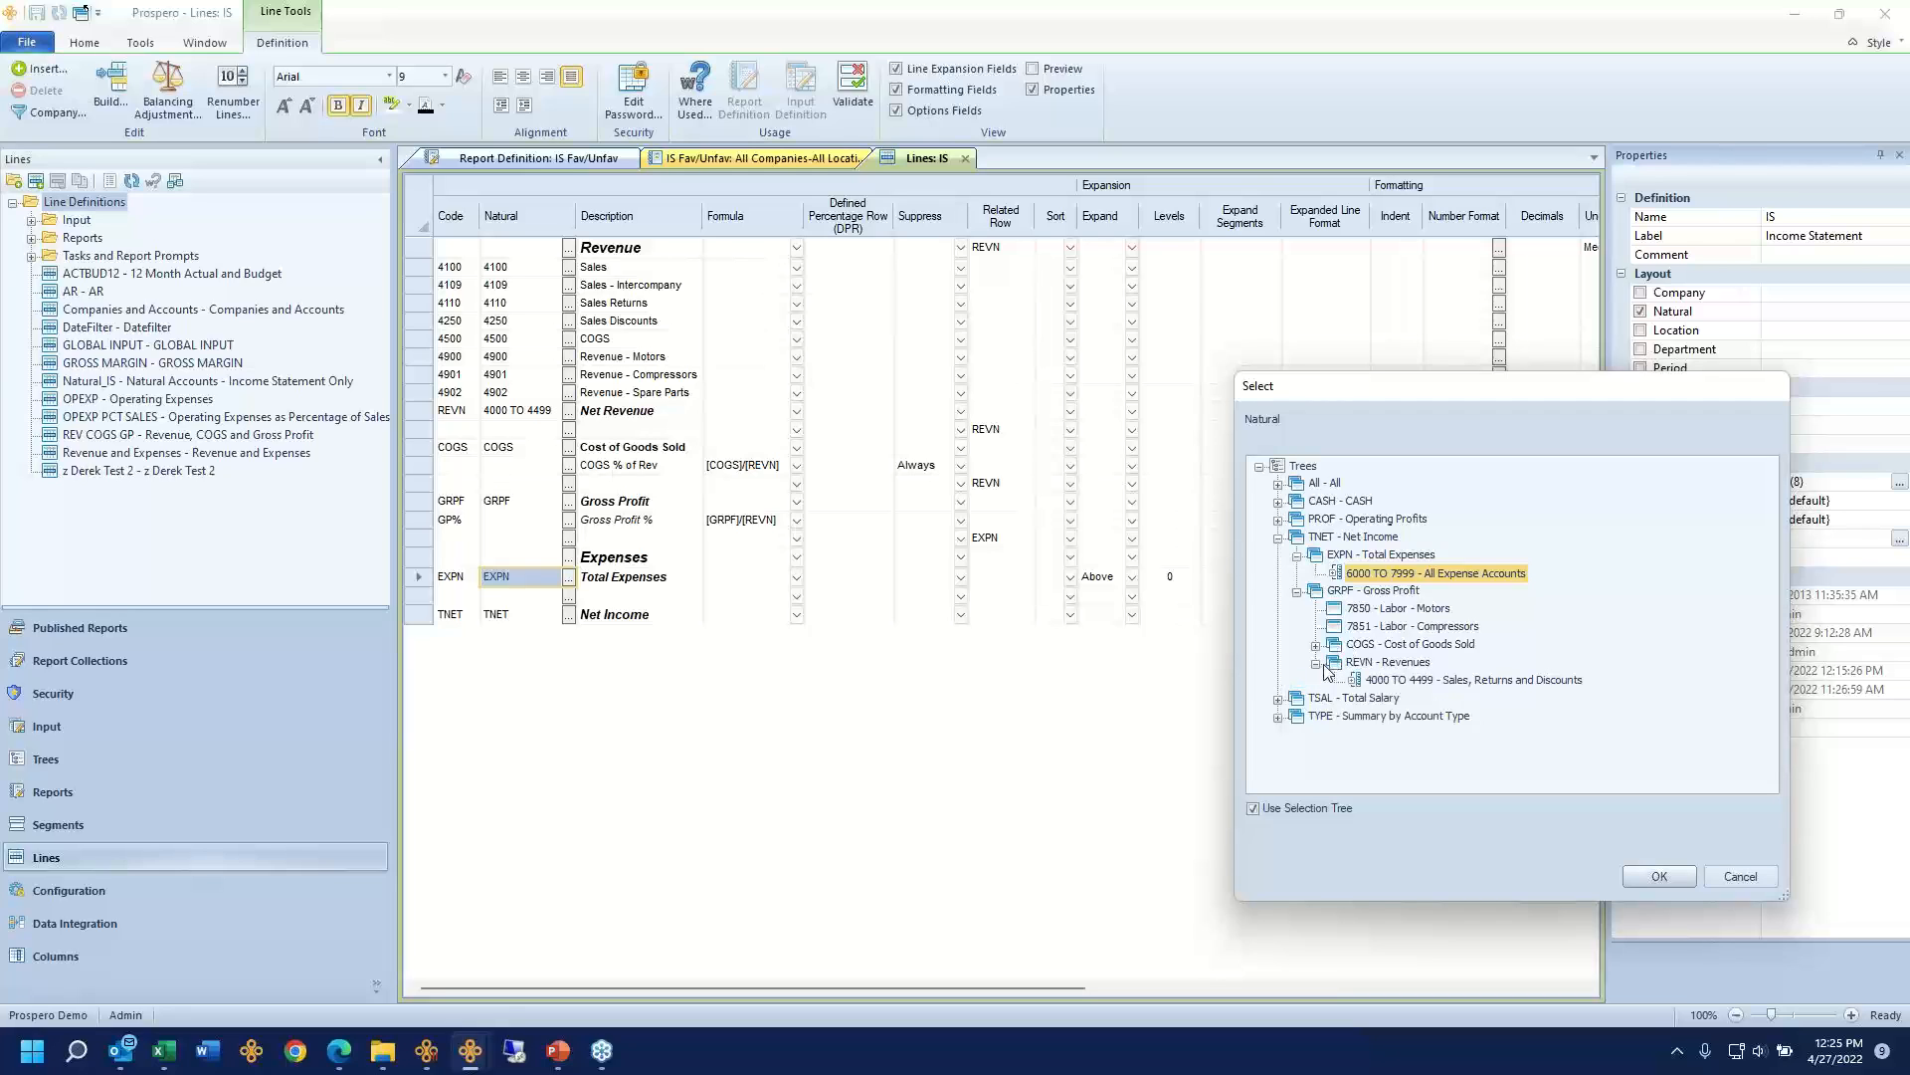
click(1333, 647)
click(1316, 645)
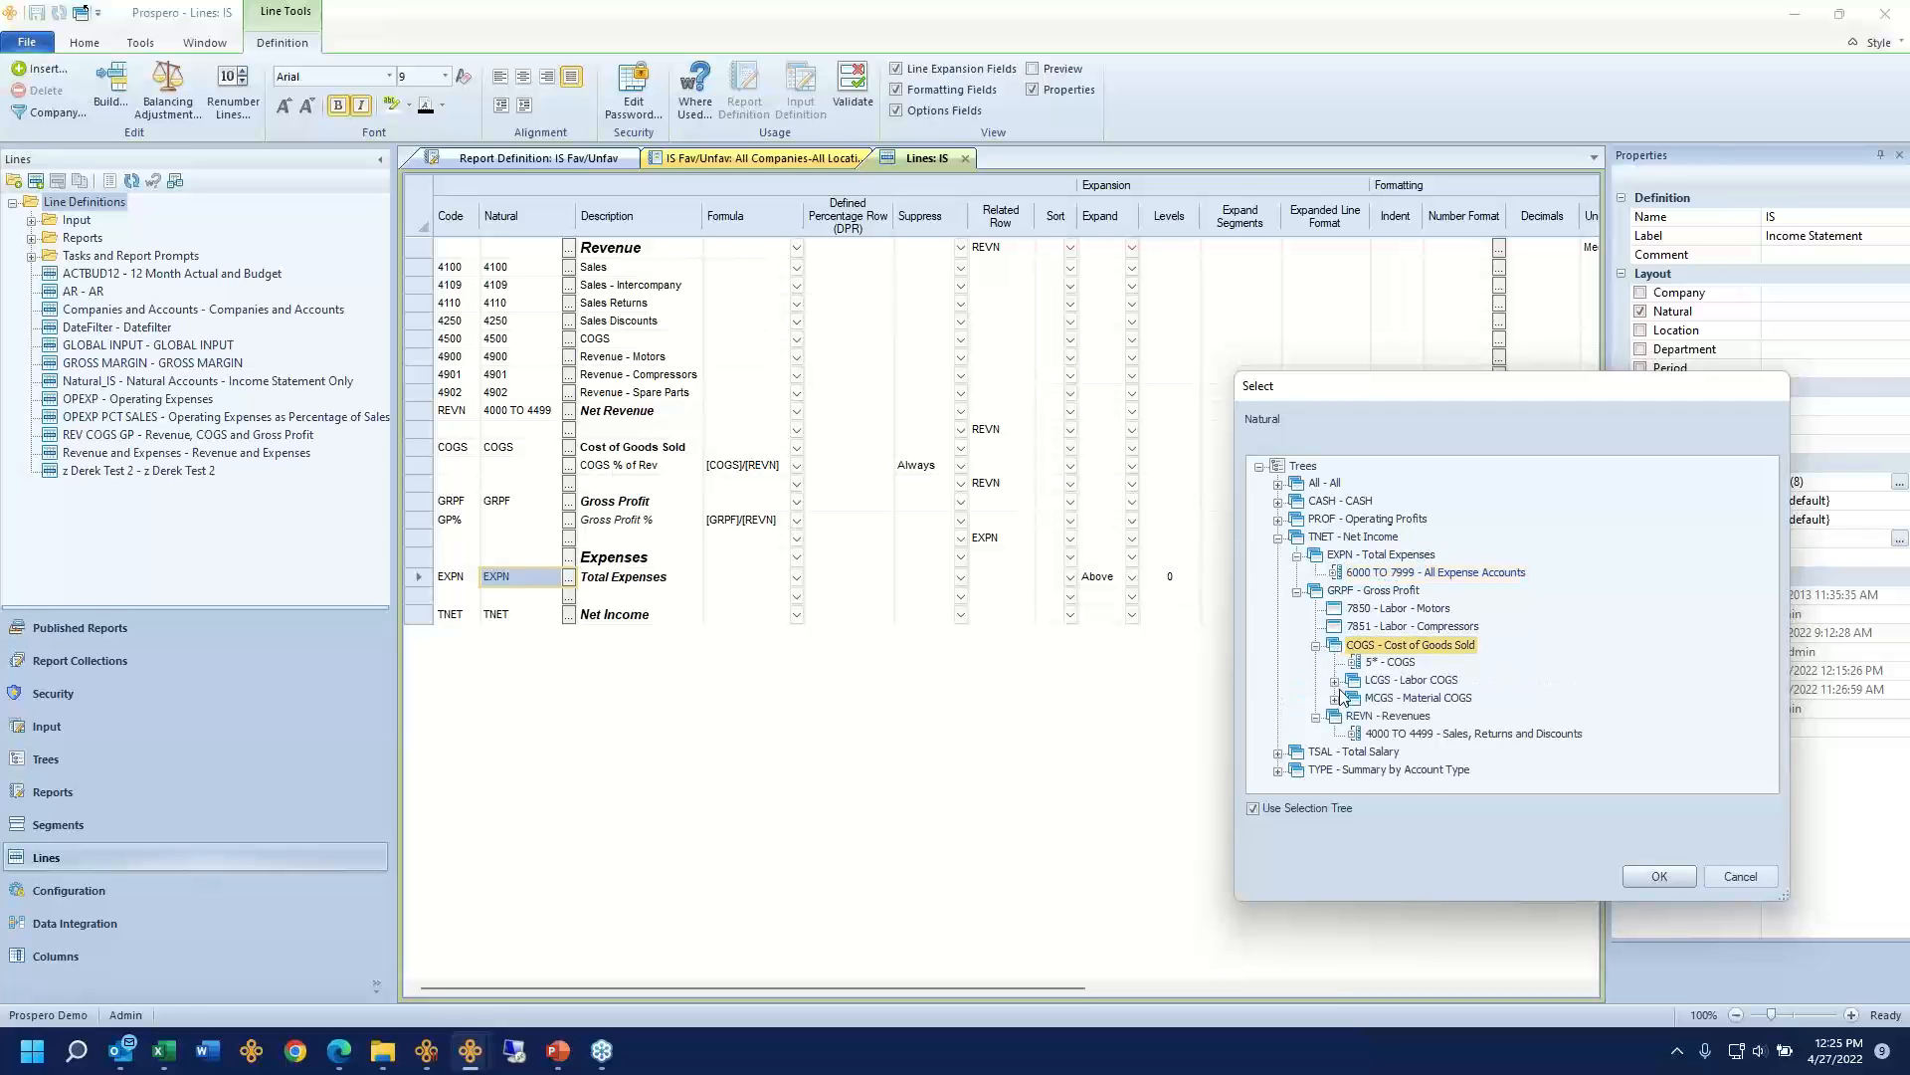
click(1334, 698)
click(1412, 732)
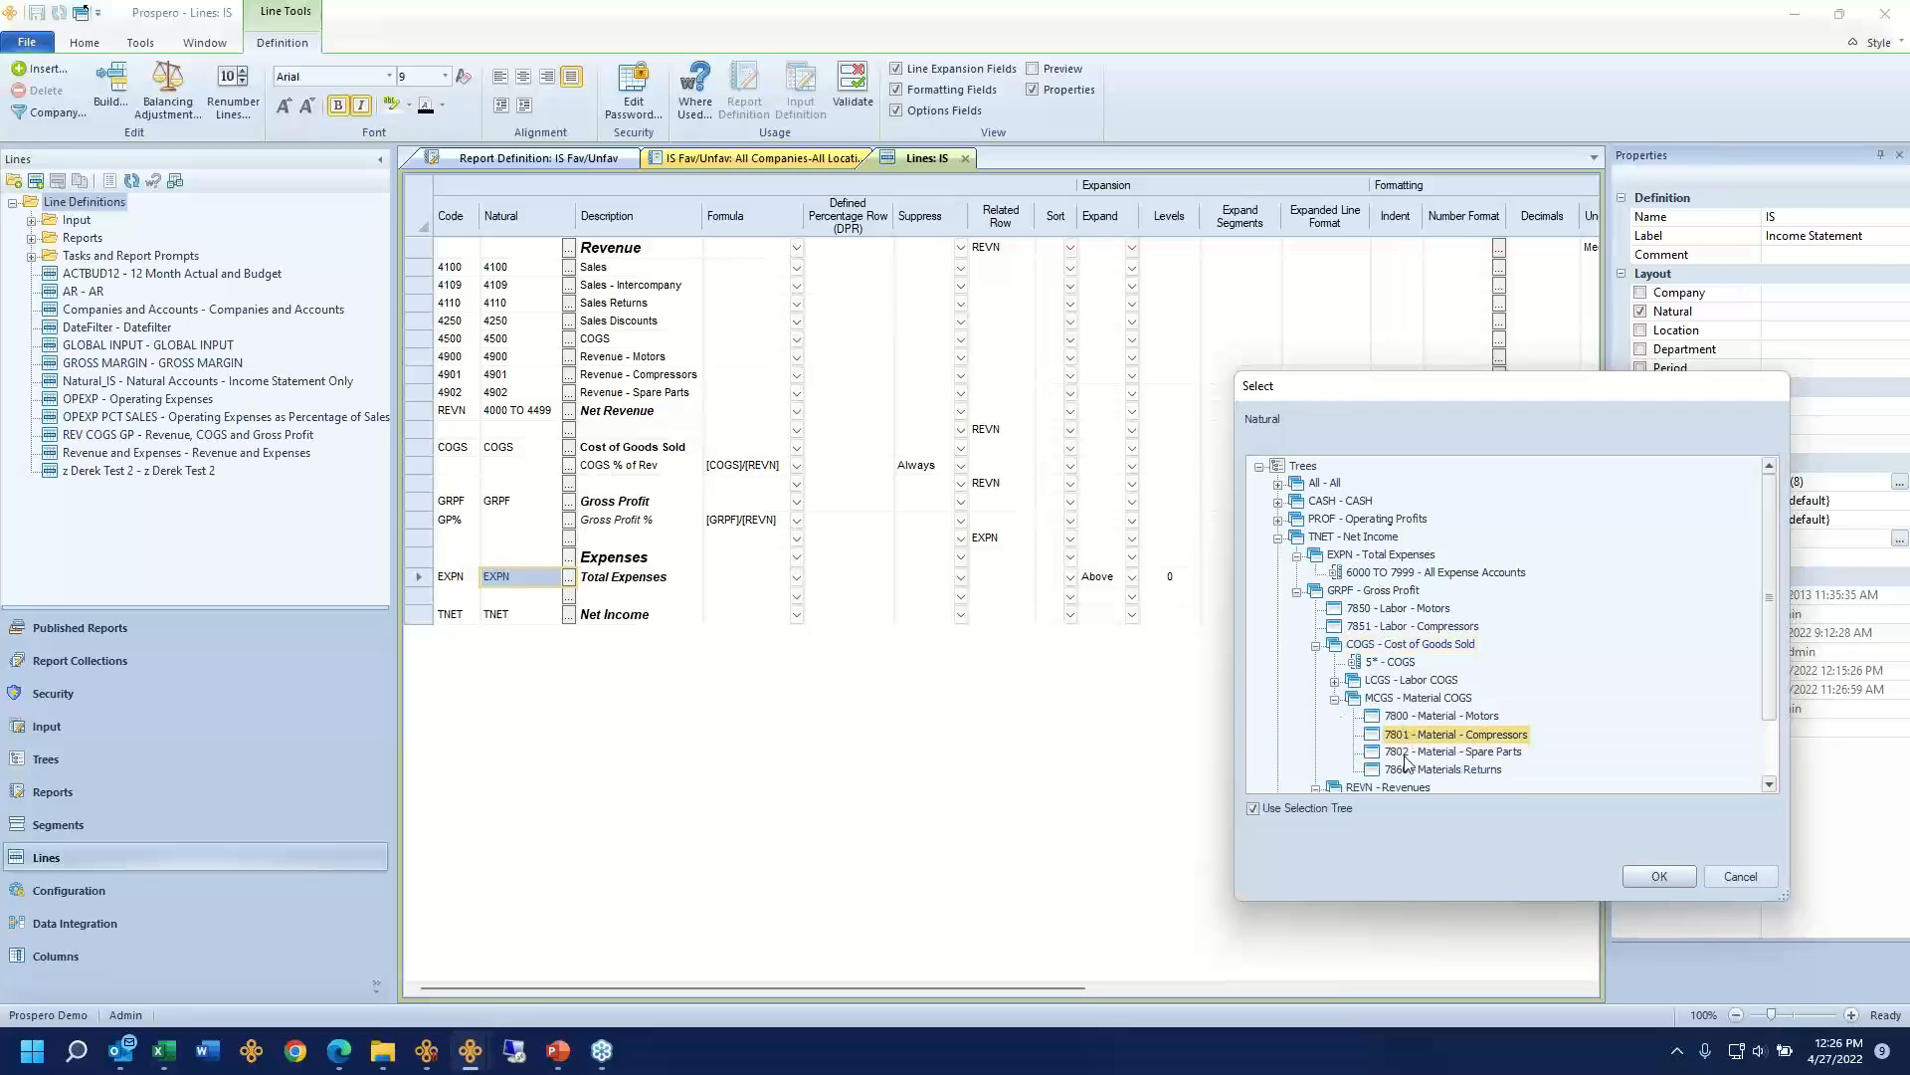
click(1412, 753)
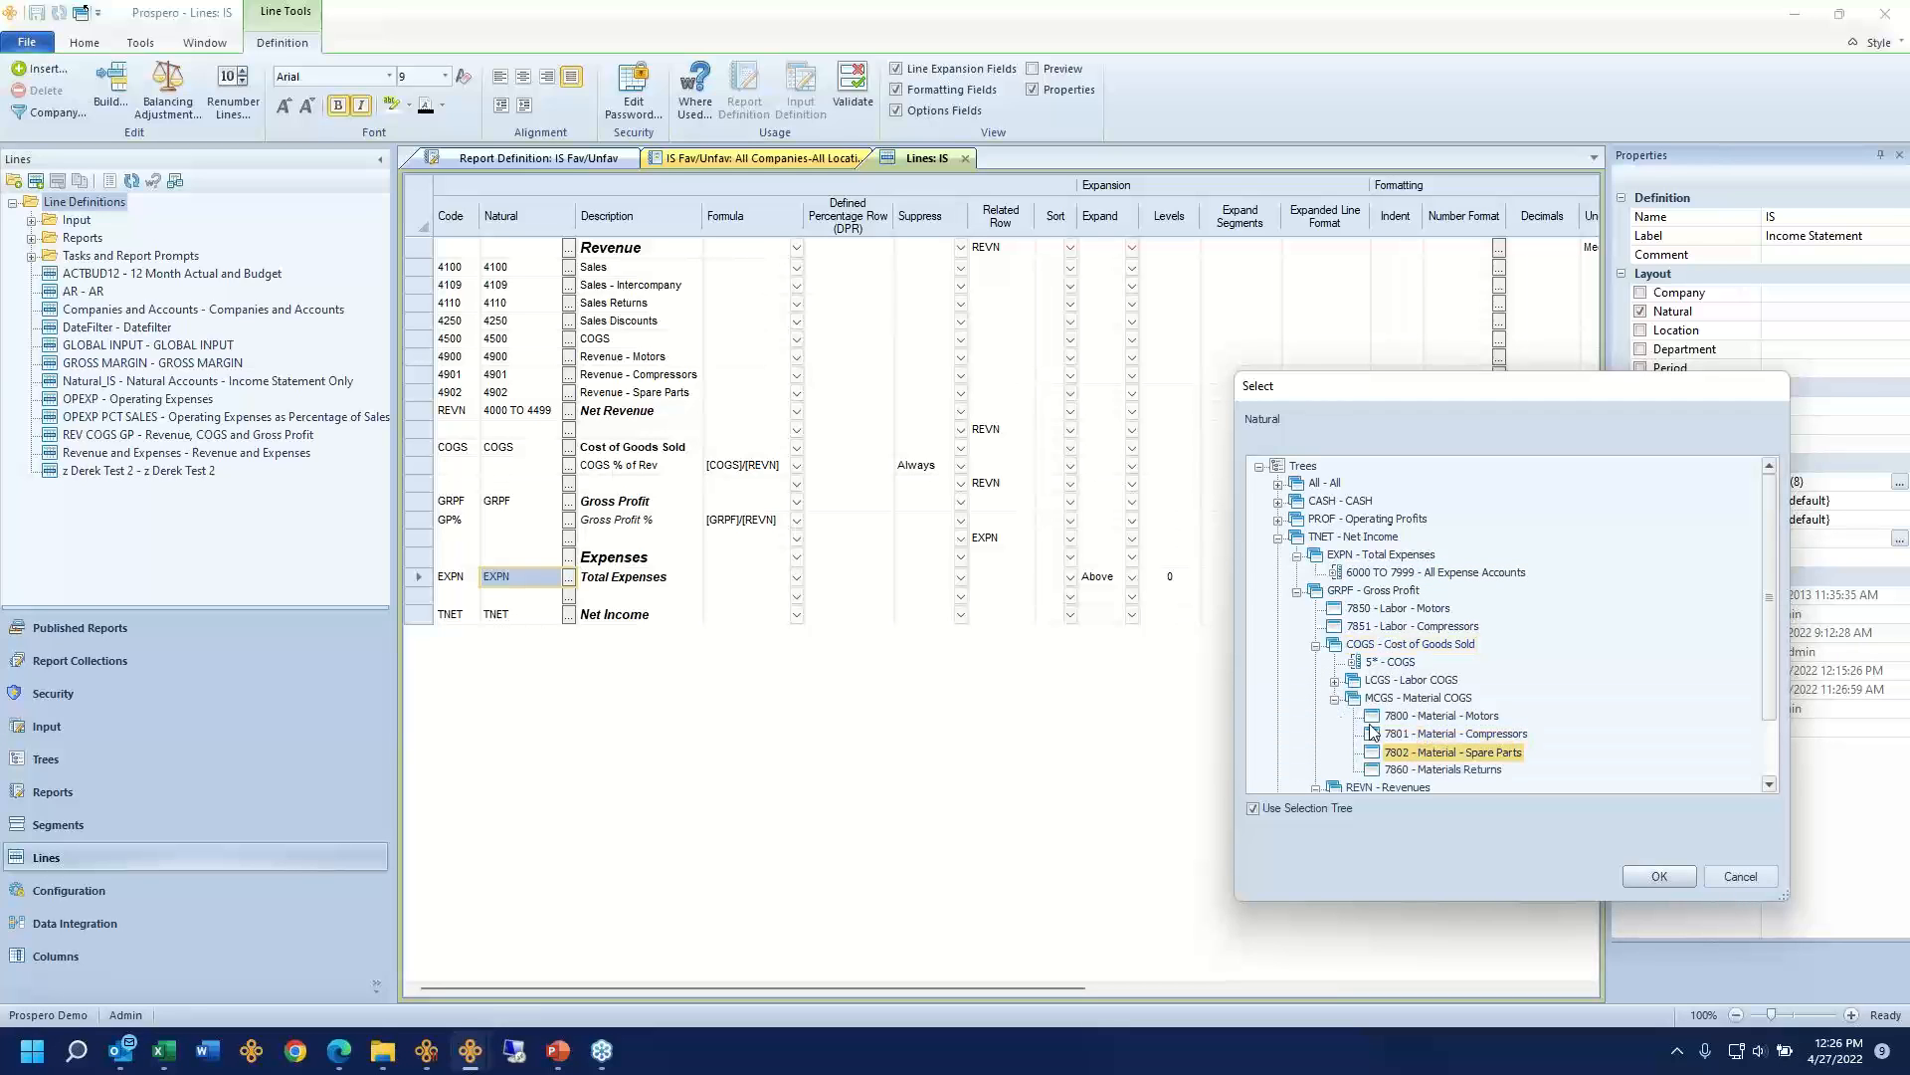
click(1378, 555)
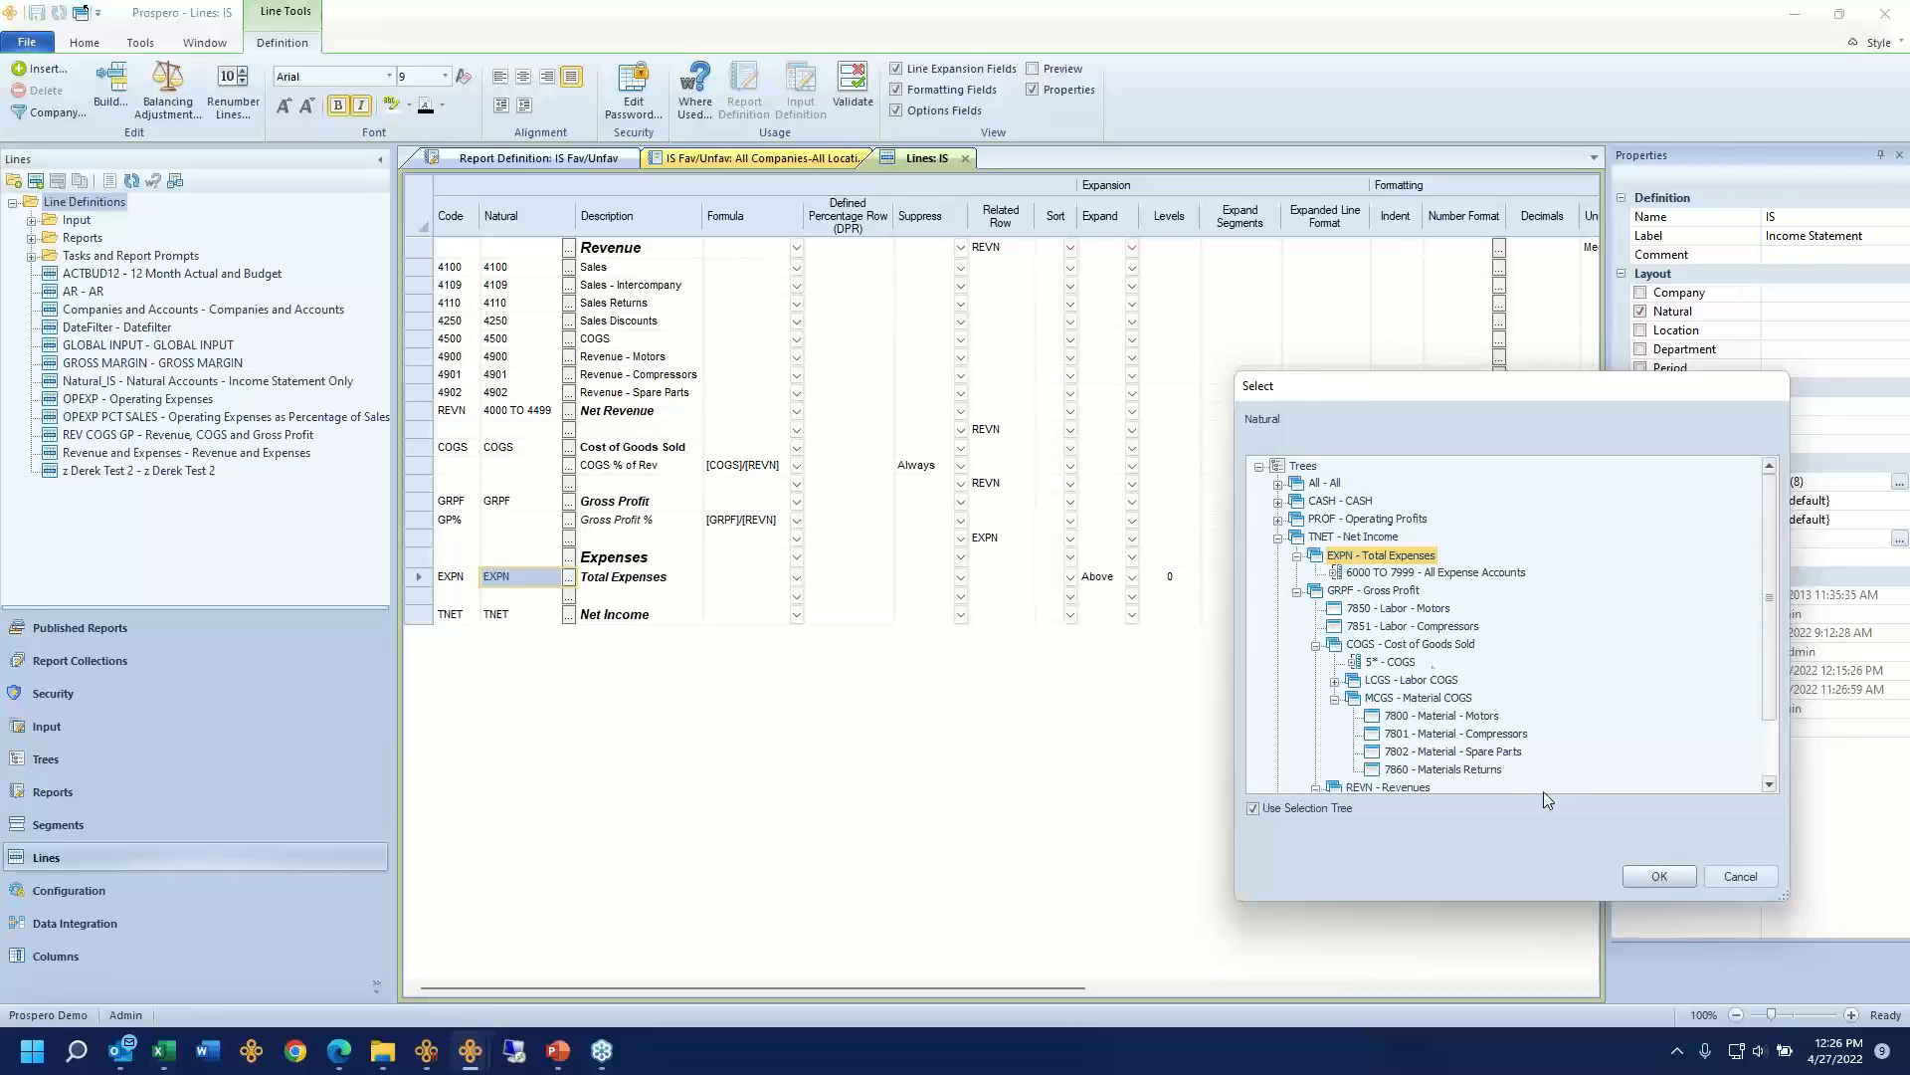
click(1659, 875)
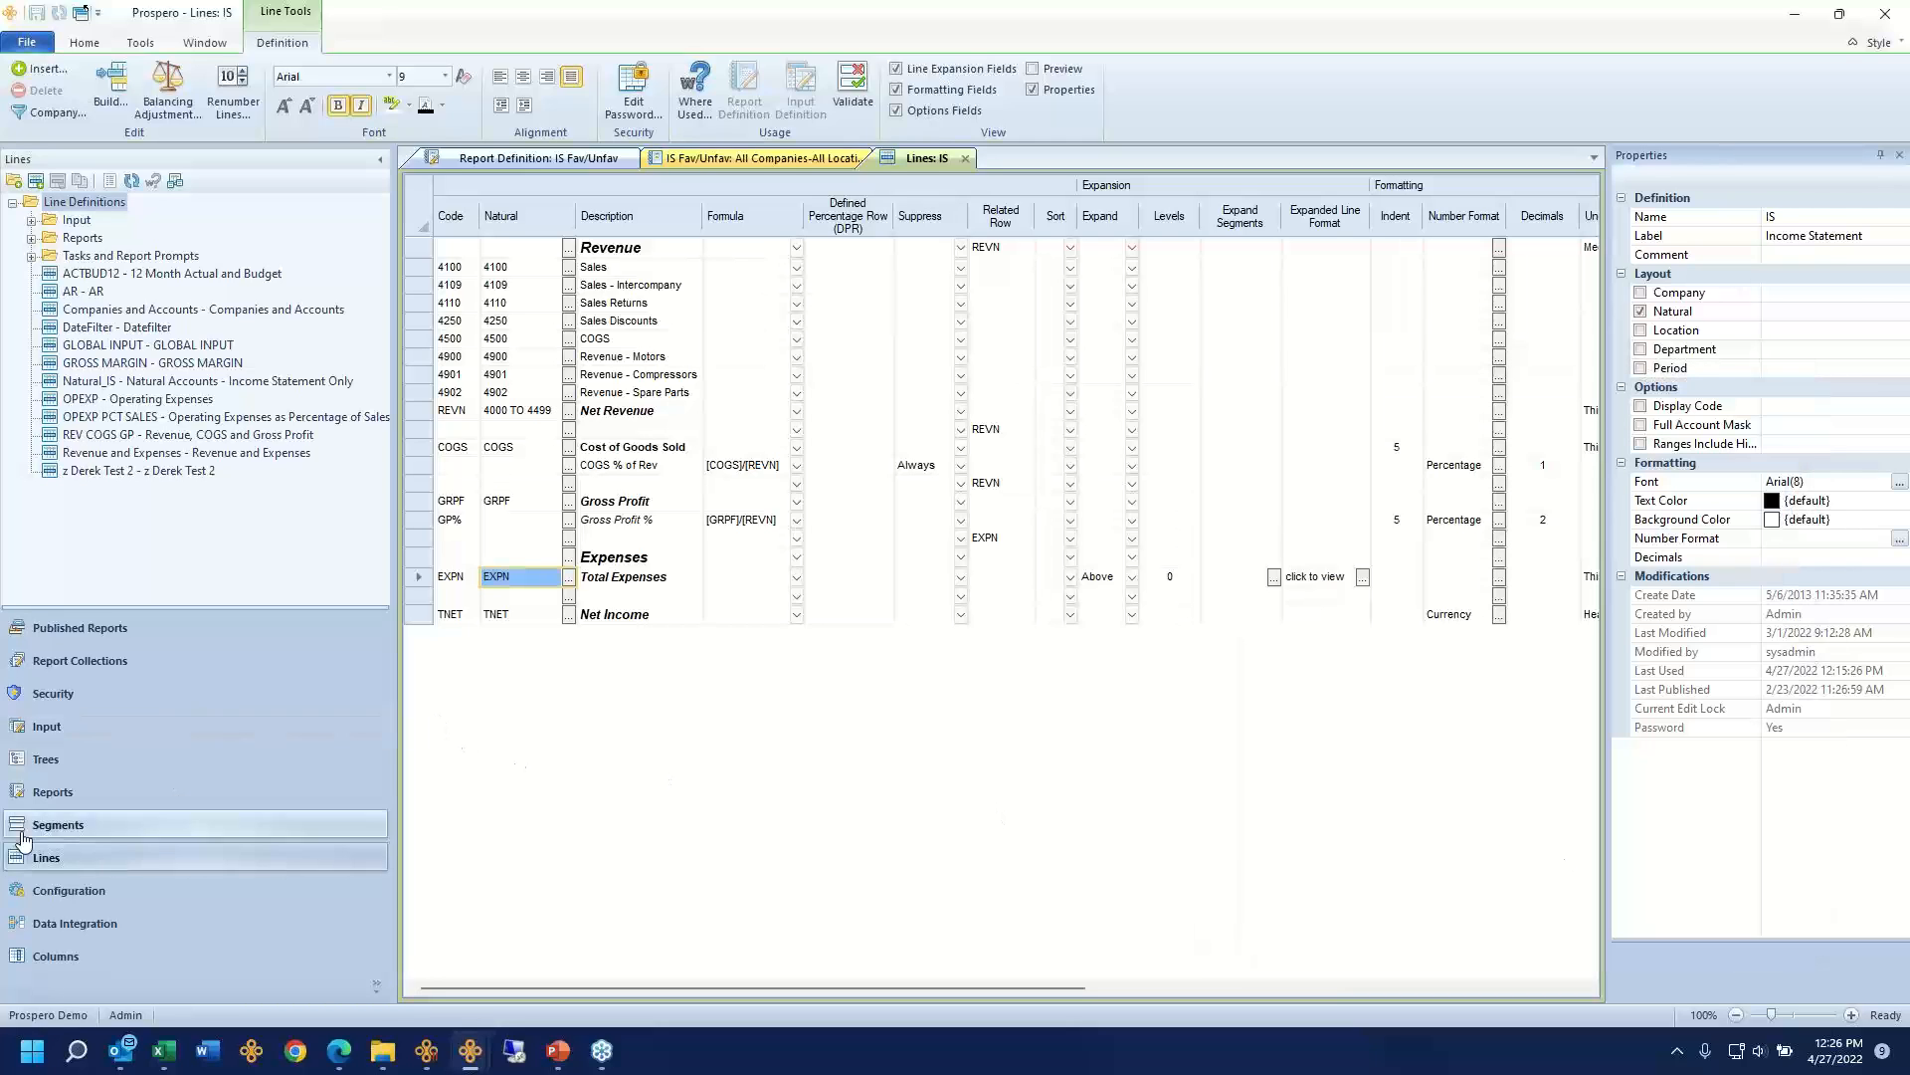
Step: Open the TNET - Net Income natural account tree definition and expand all of its branches
click(70, 766)
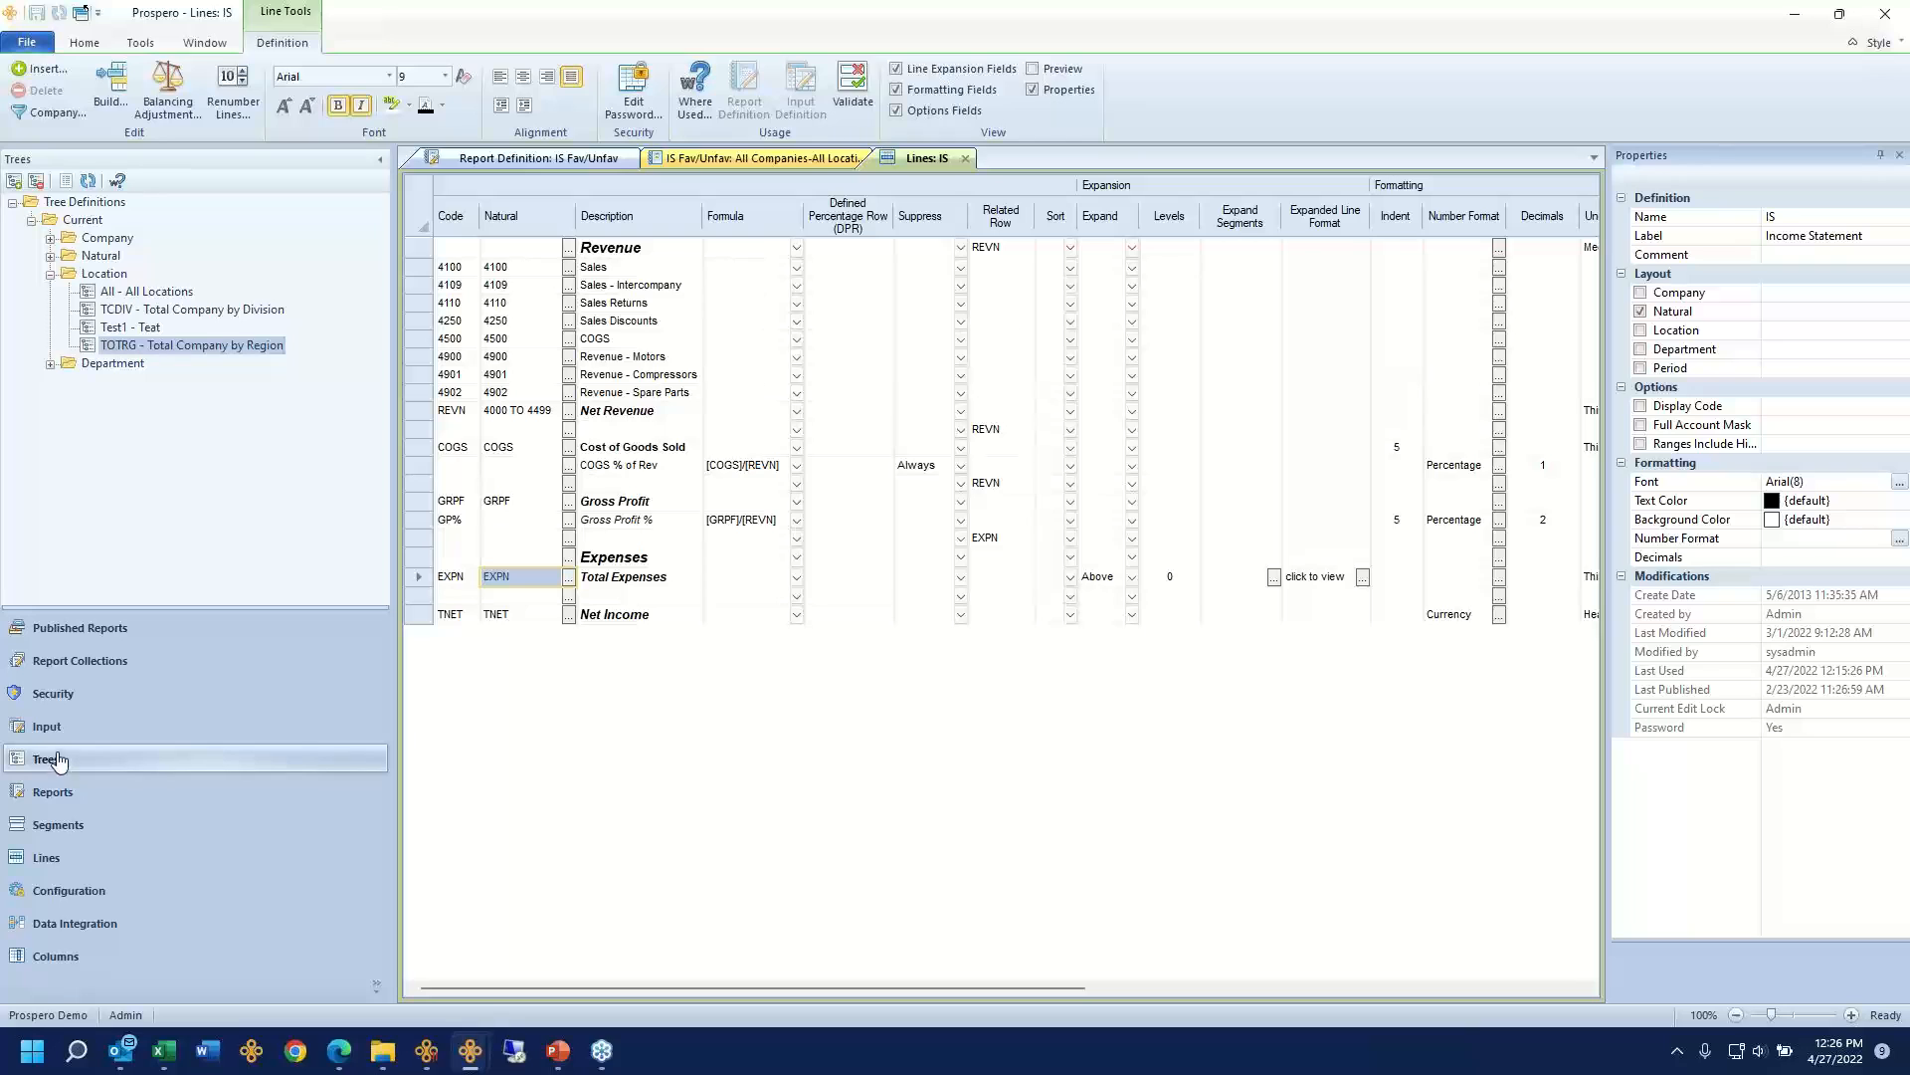
click(51, 256)
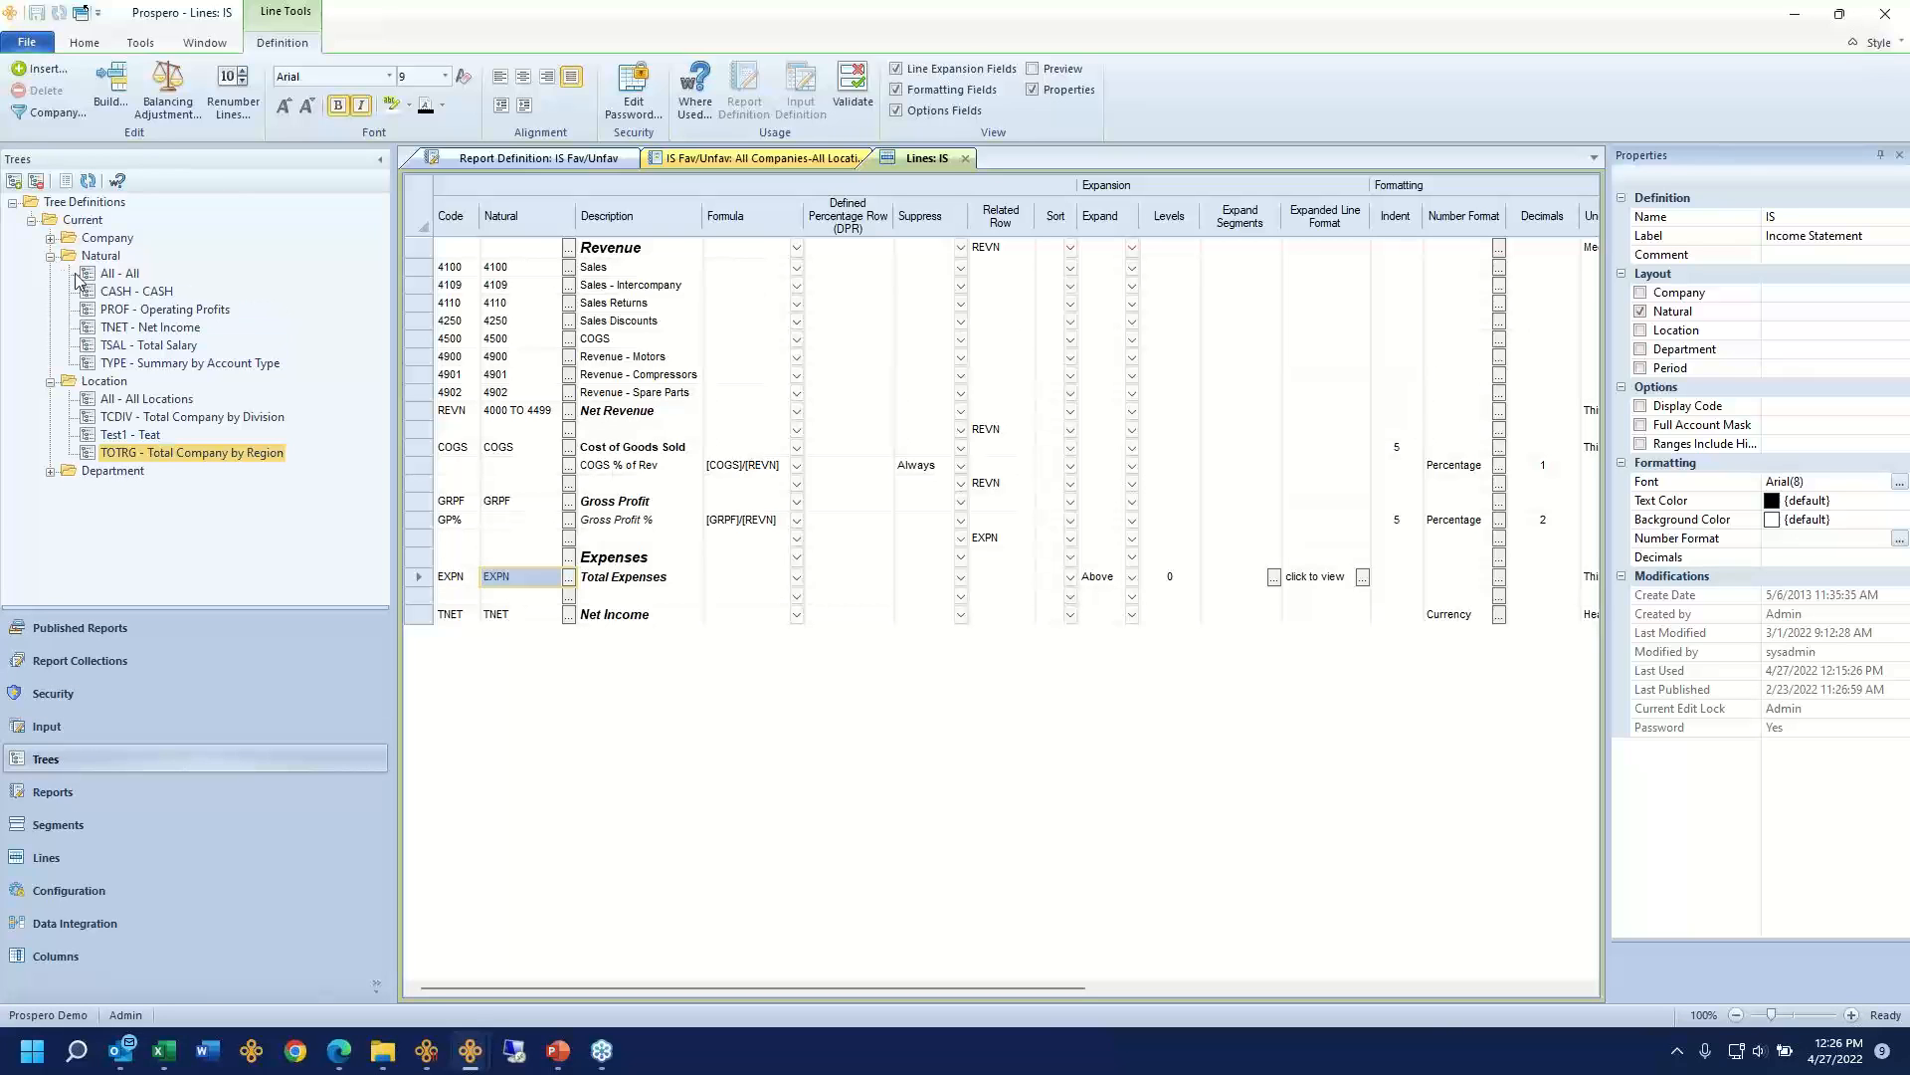
click(132, 327)
double_click(132, 327)
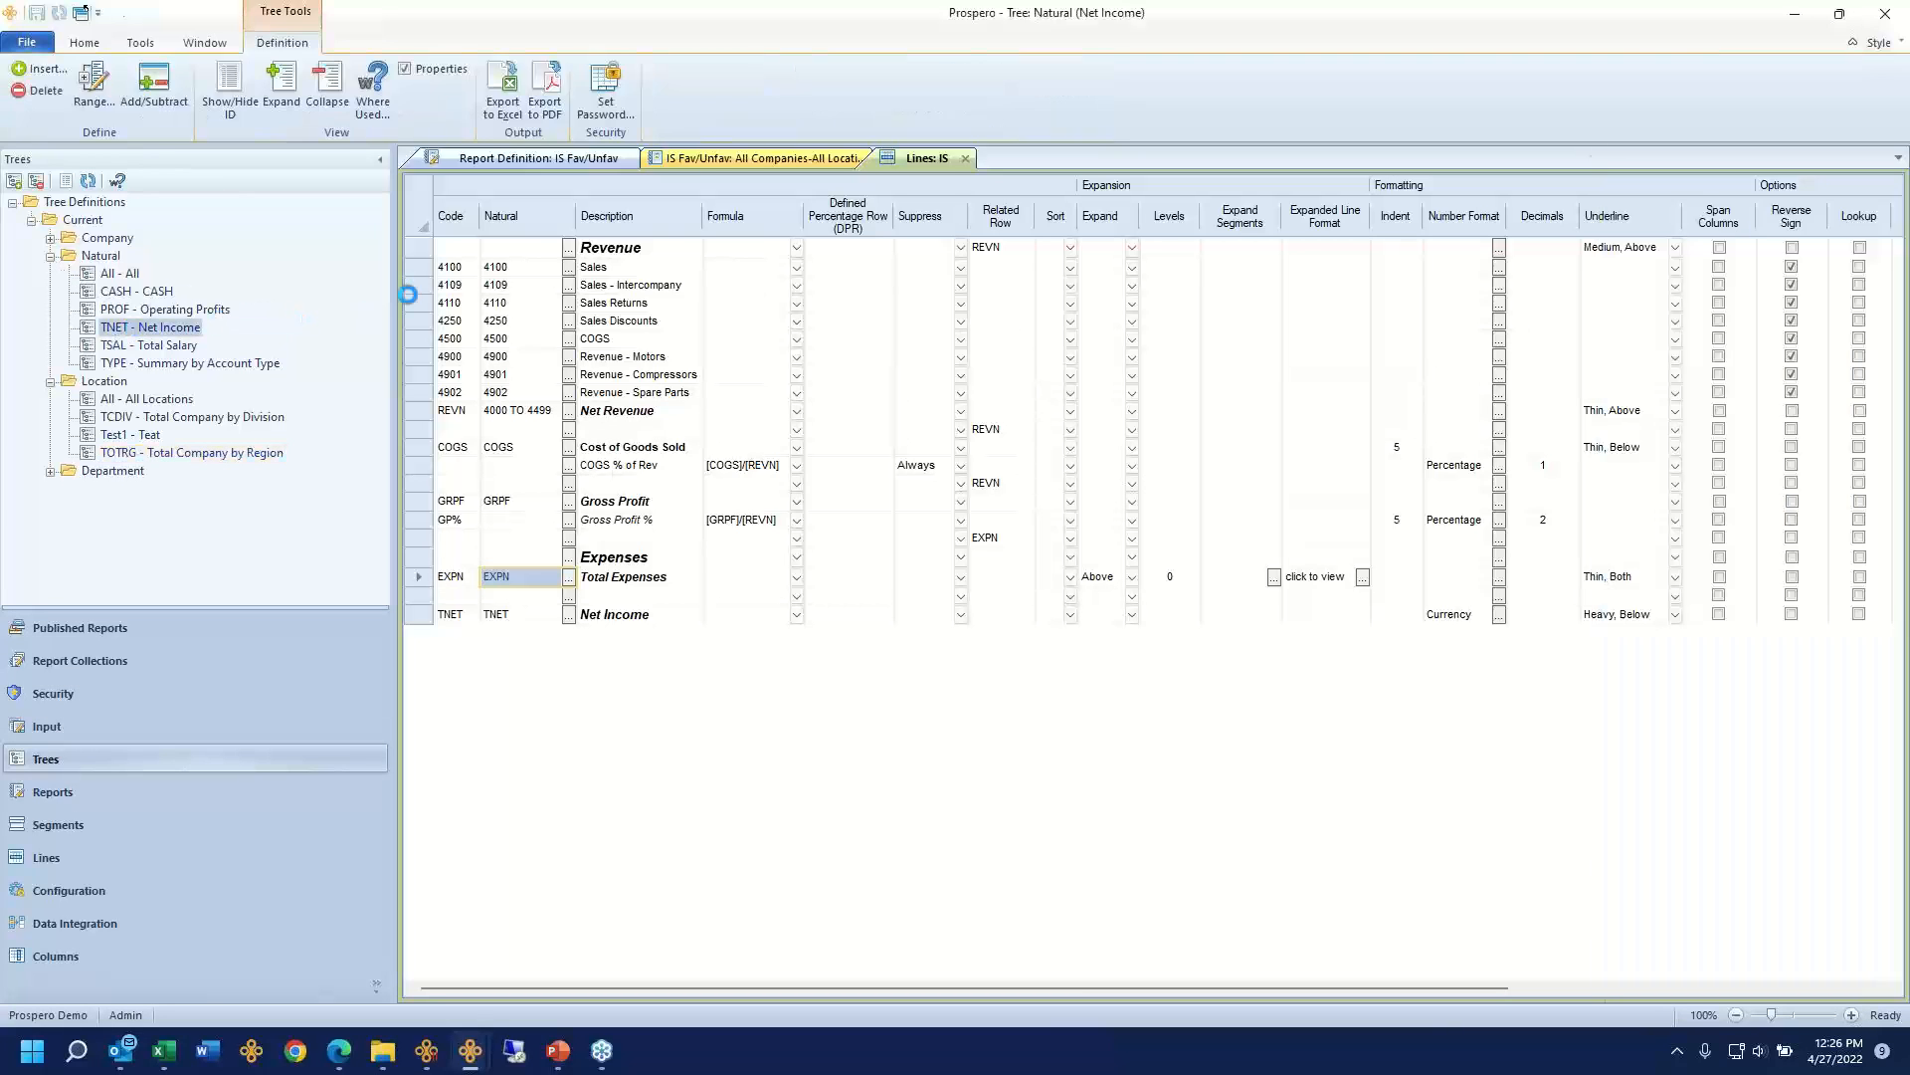
right_click(489, 189)
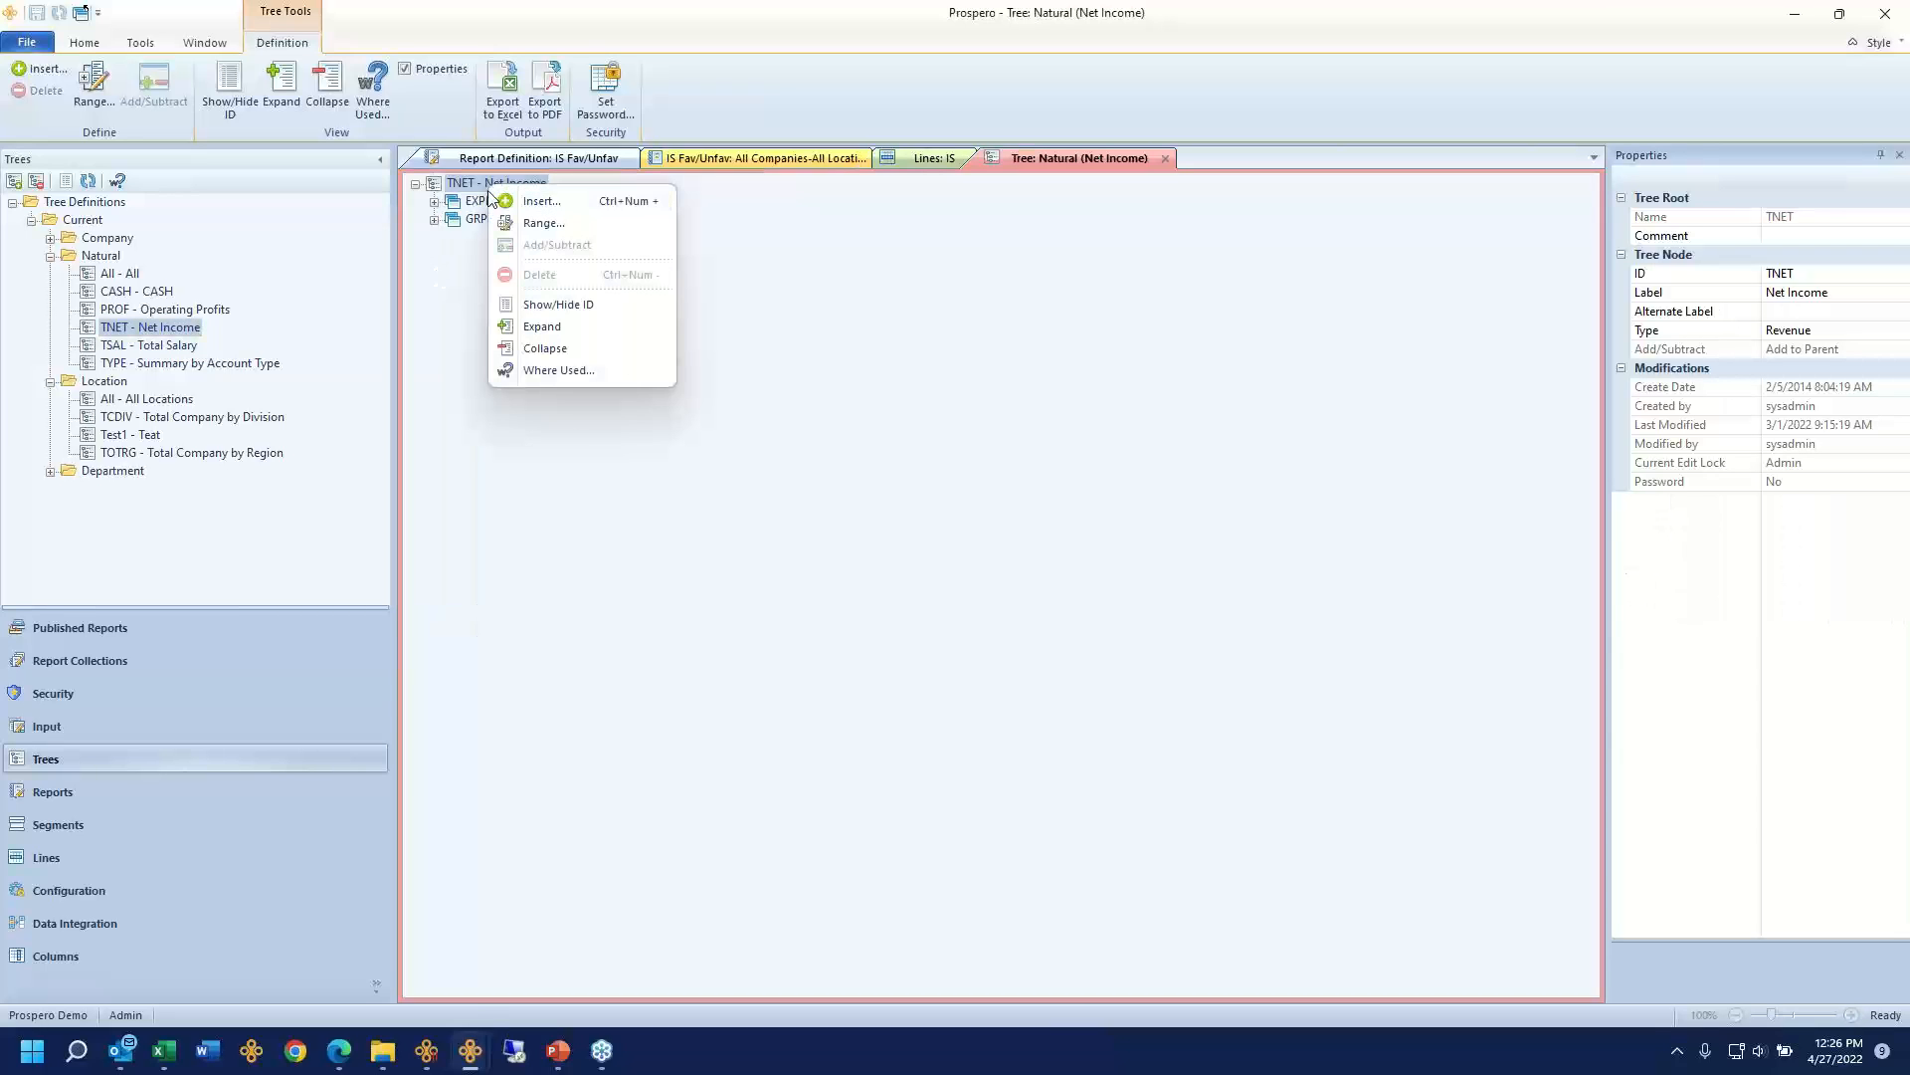
click(591, 340)
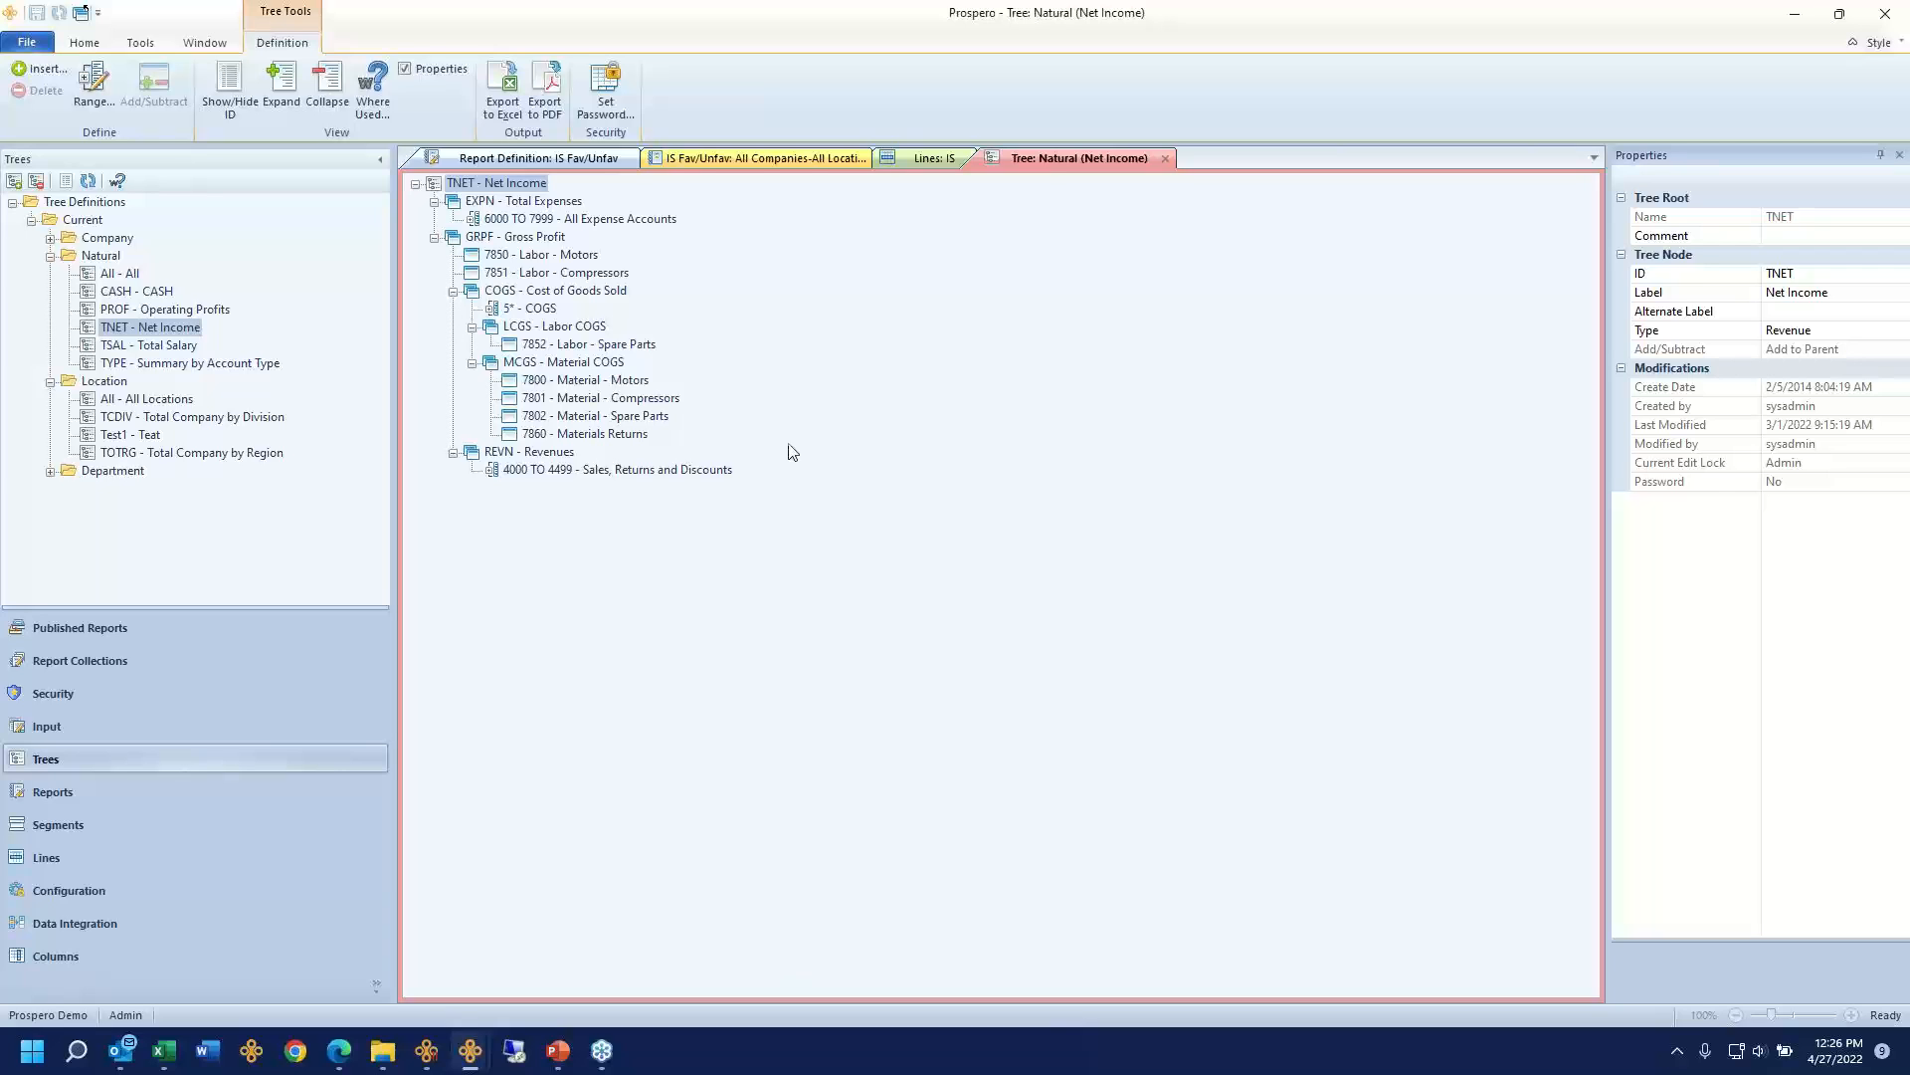
Step: Examine where the EXPN - Total Expenses node is used across reports, line definitions and trees, and close the usage list without opening anything
click(497, 204)
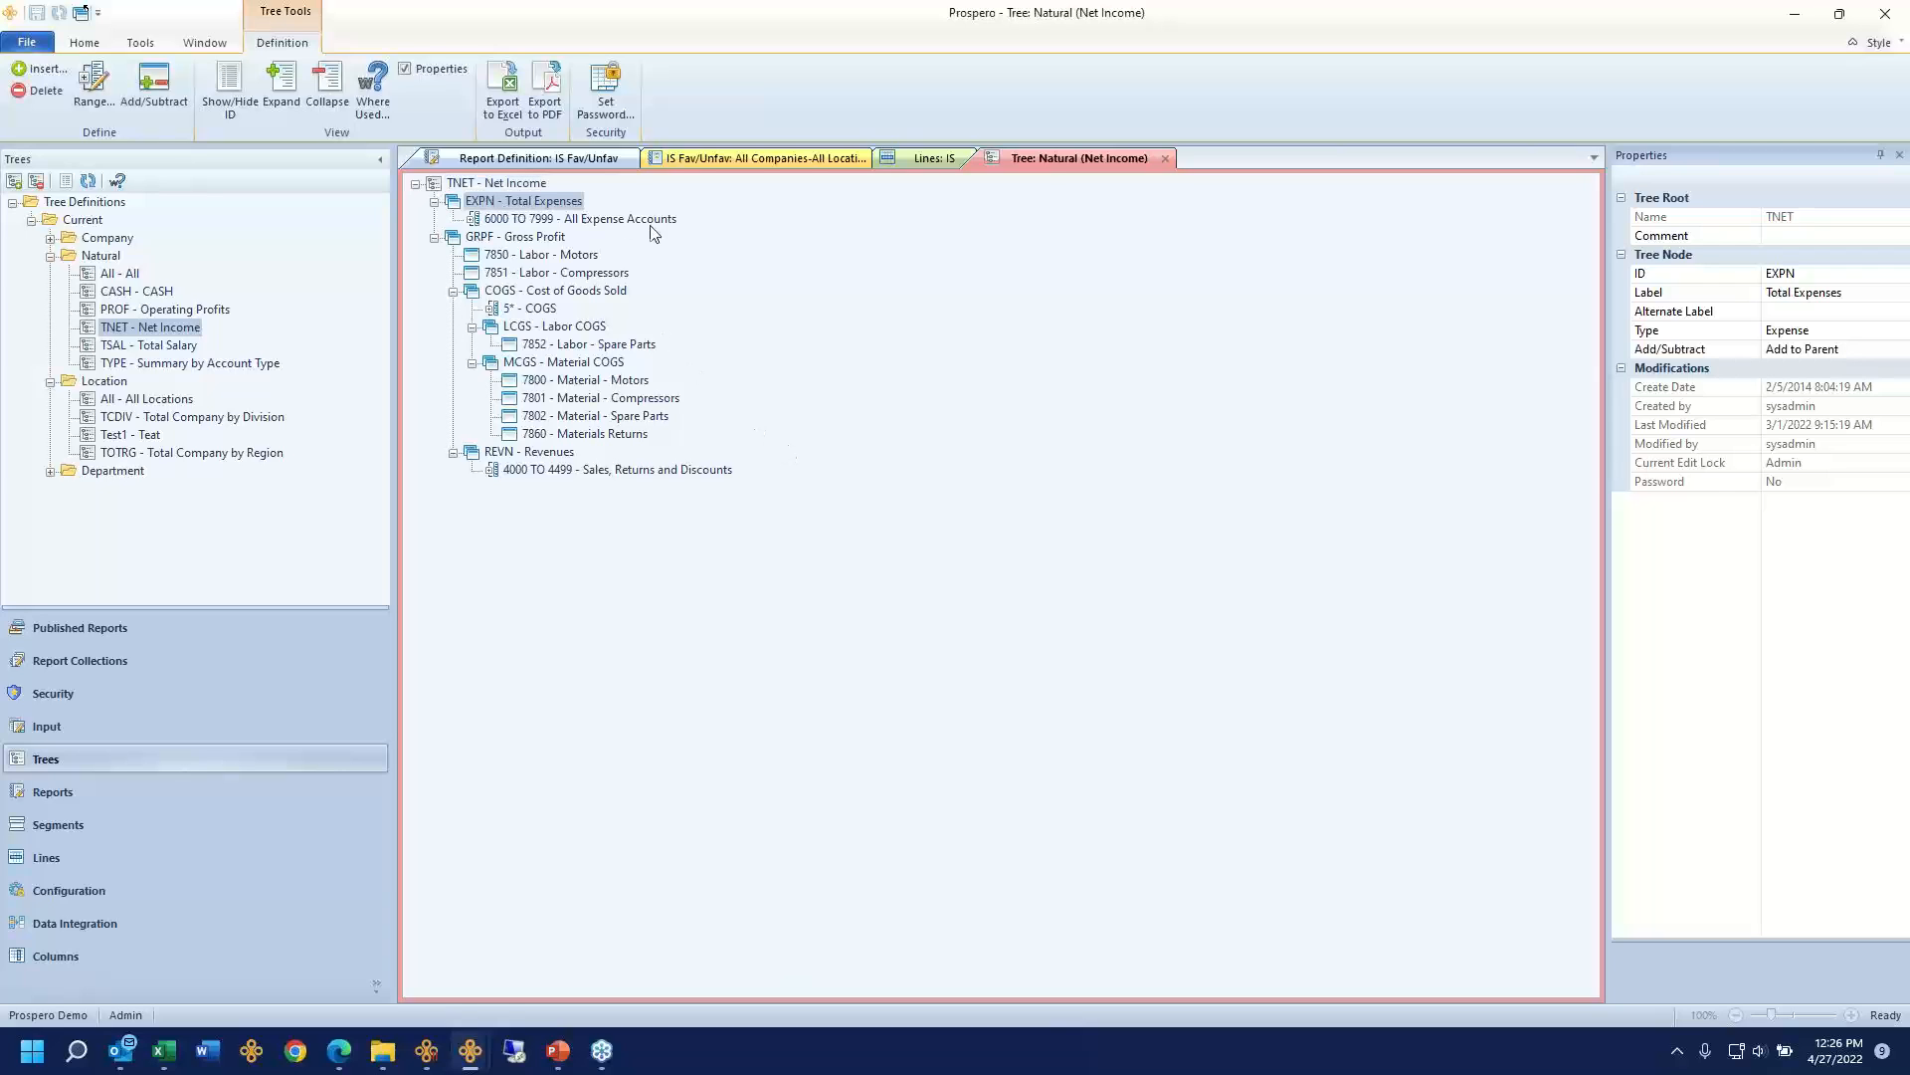
right_click(558, 204)
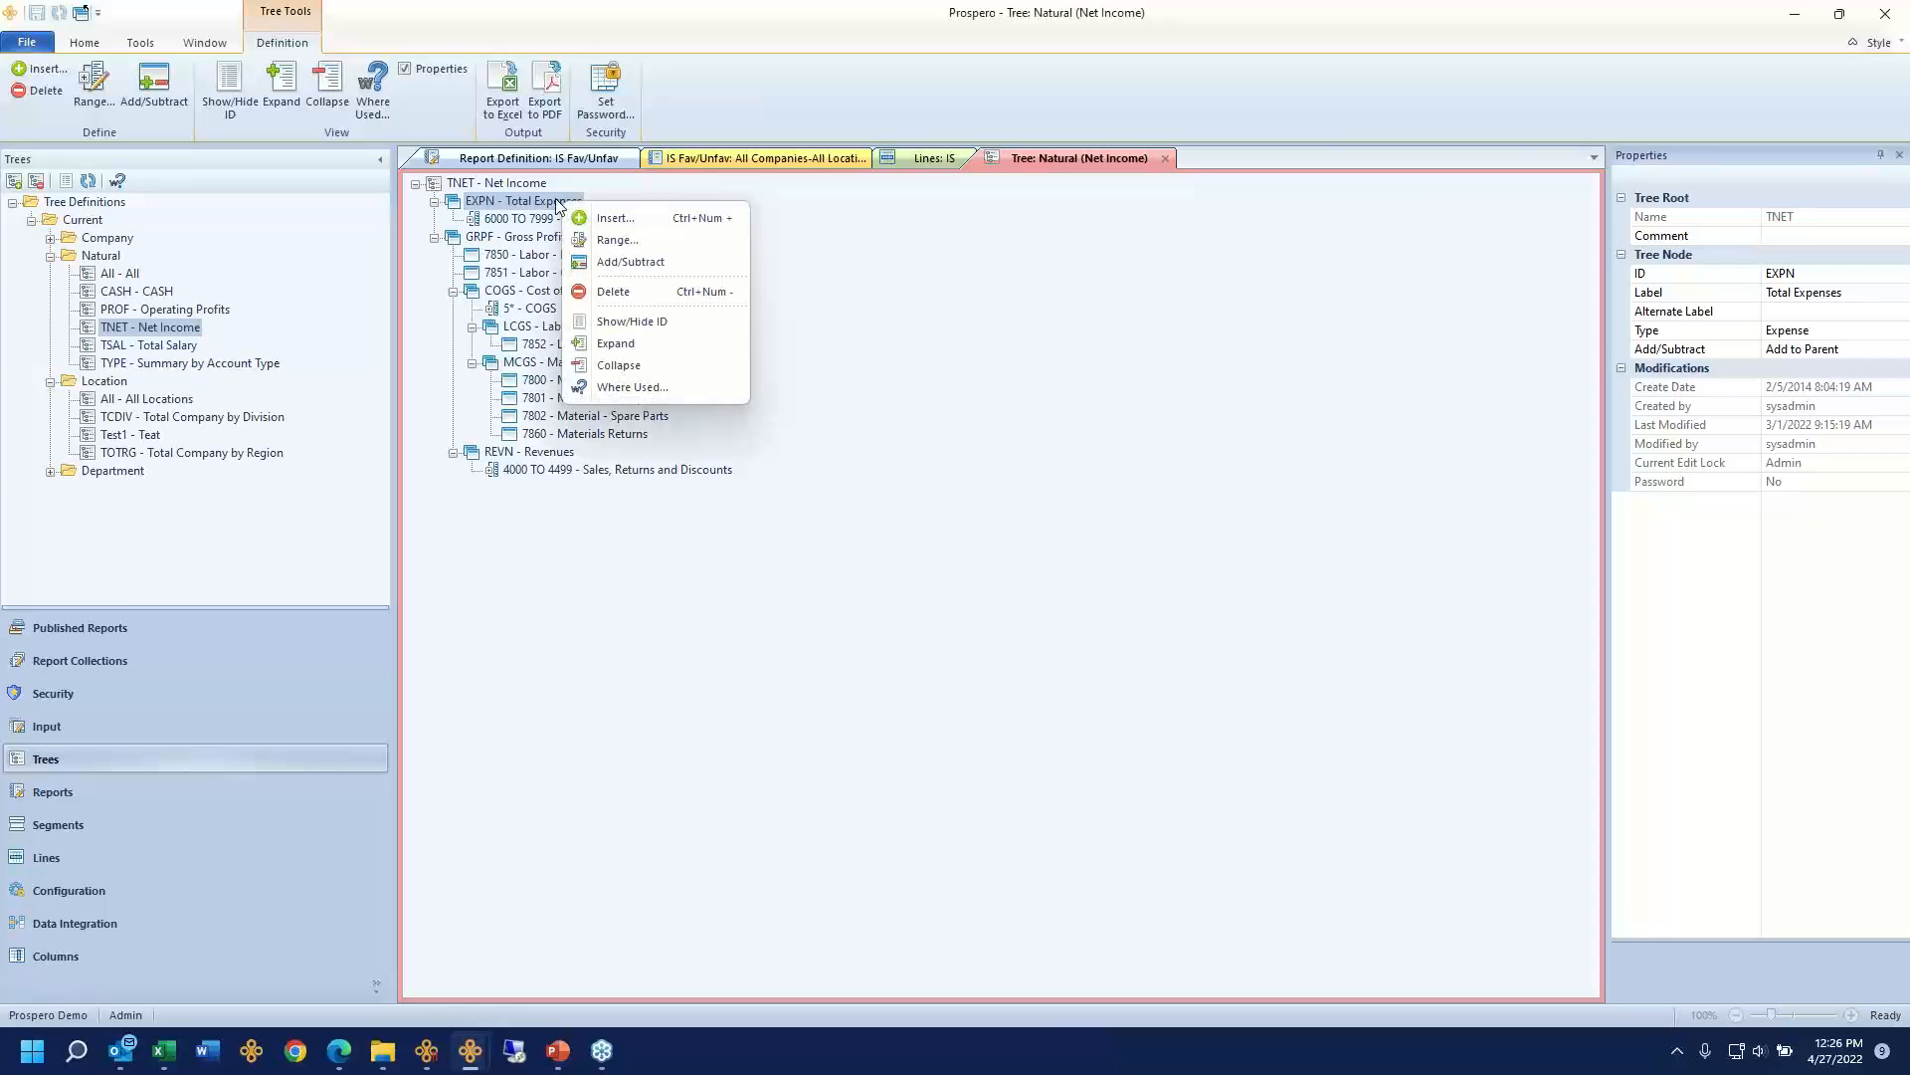
click(670, 389)
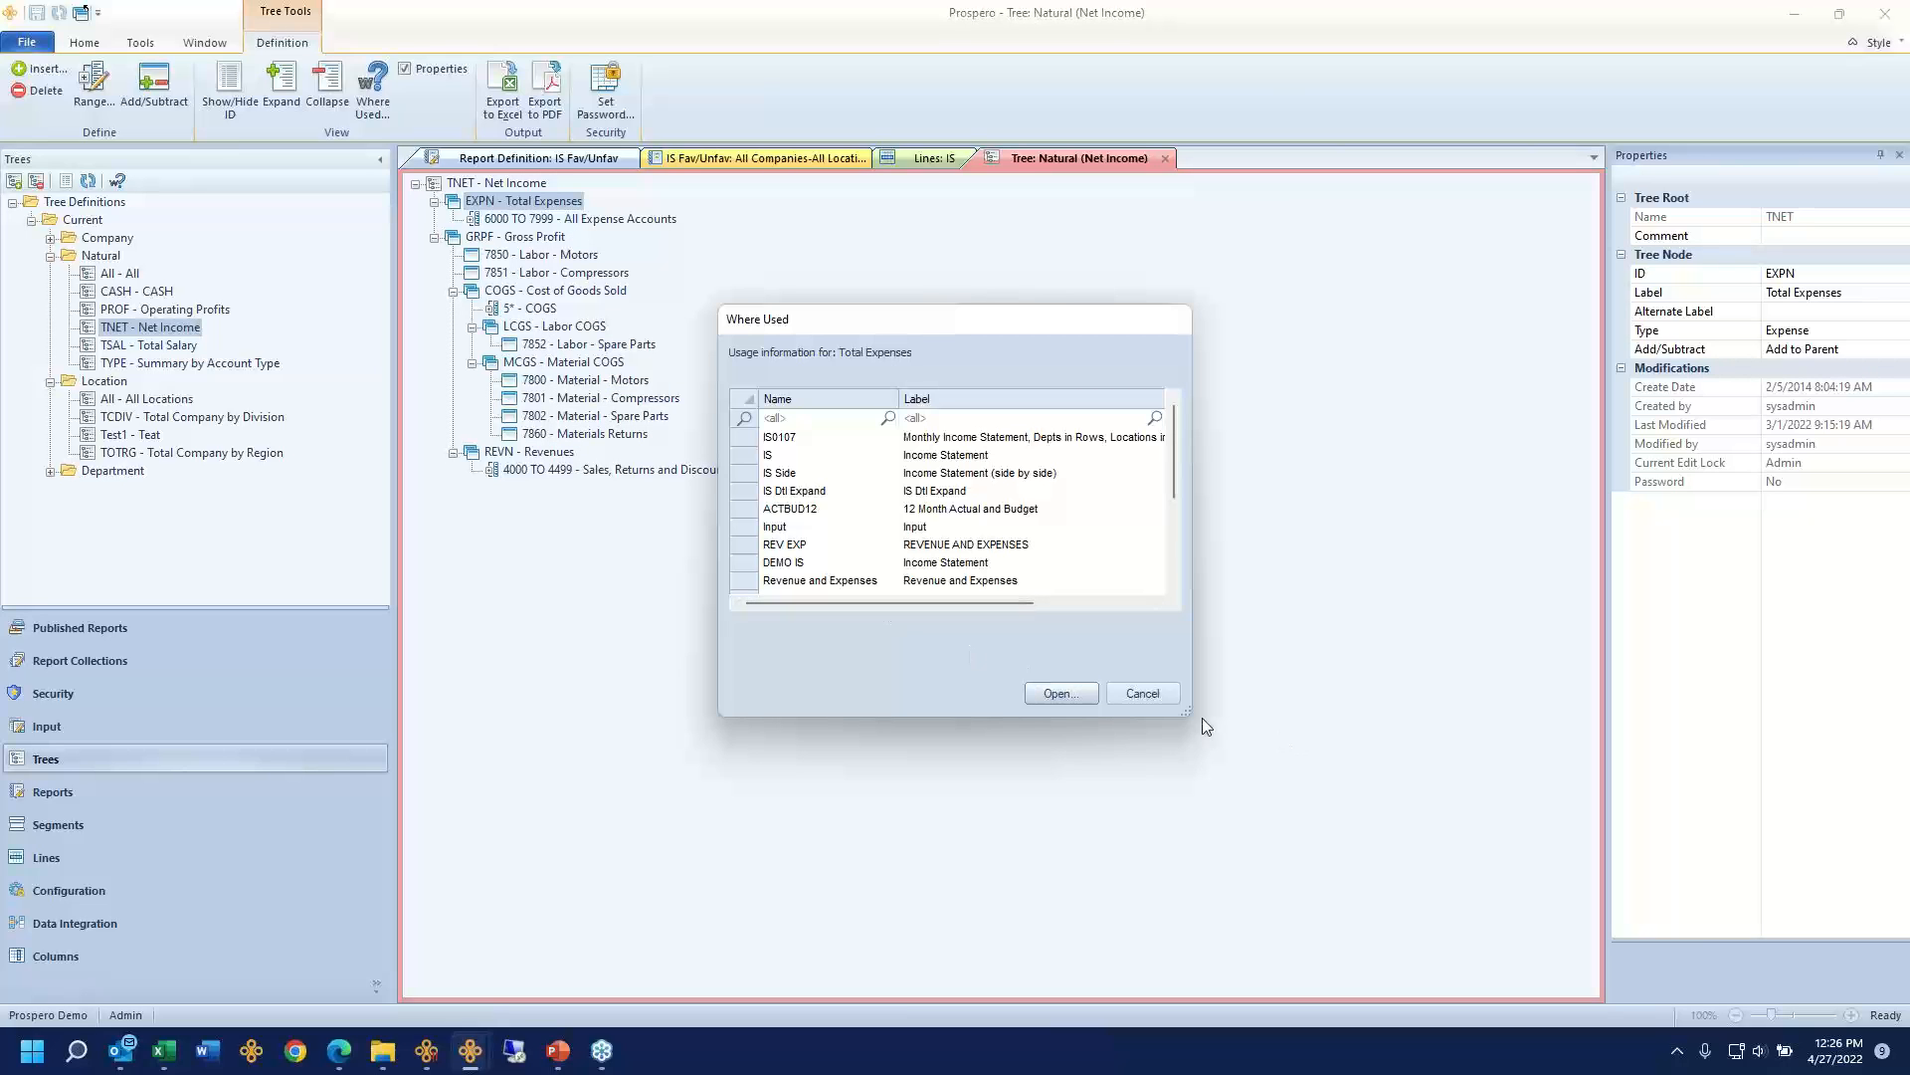
drag(1203, 729, 1569, 946)
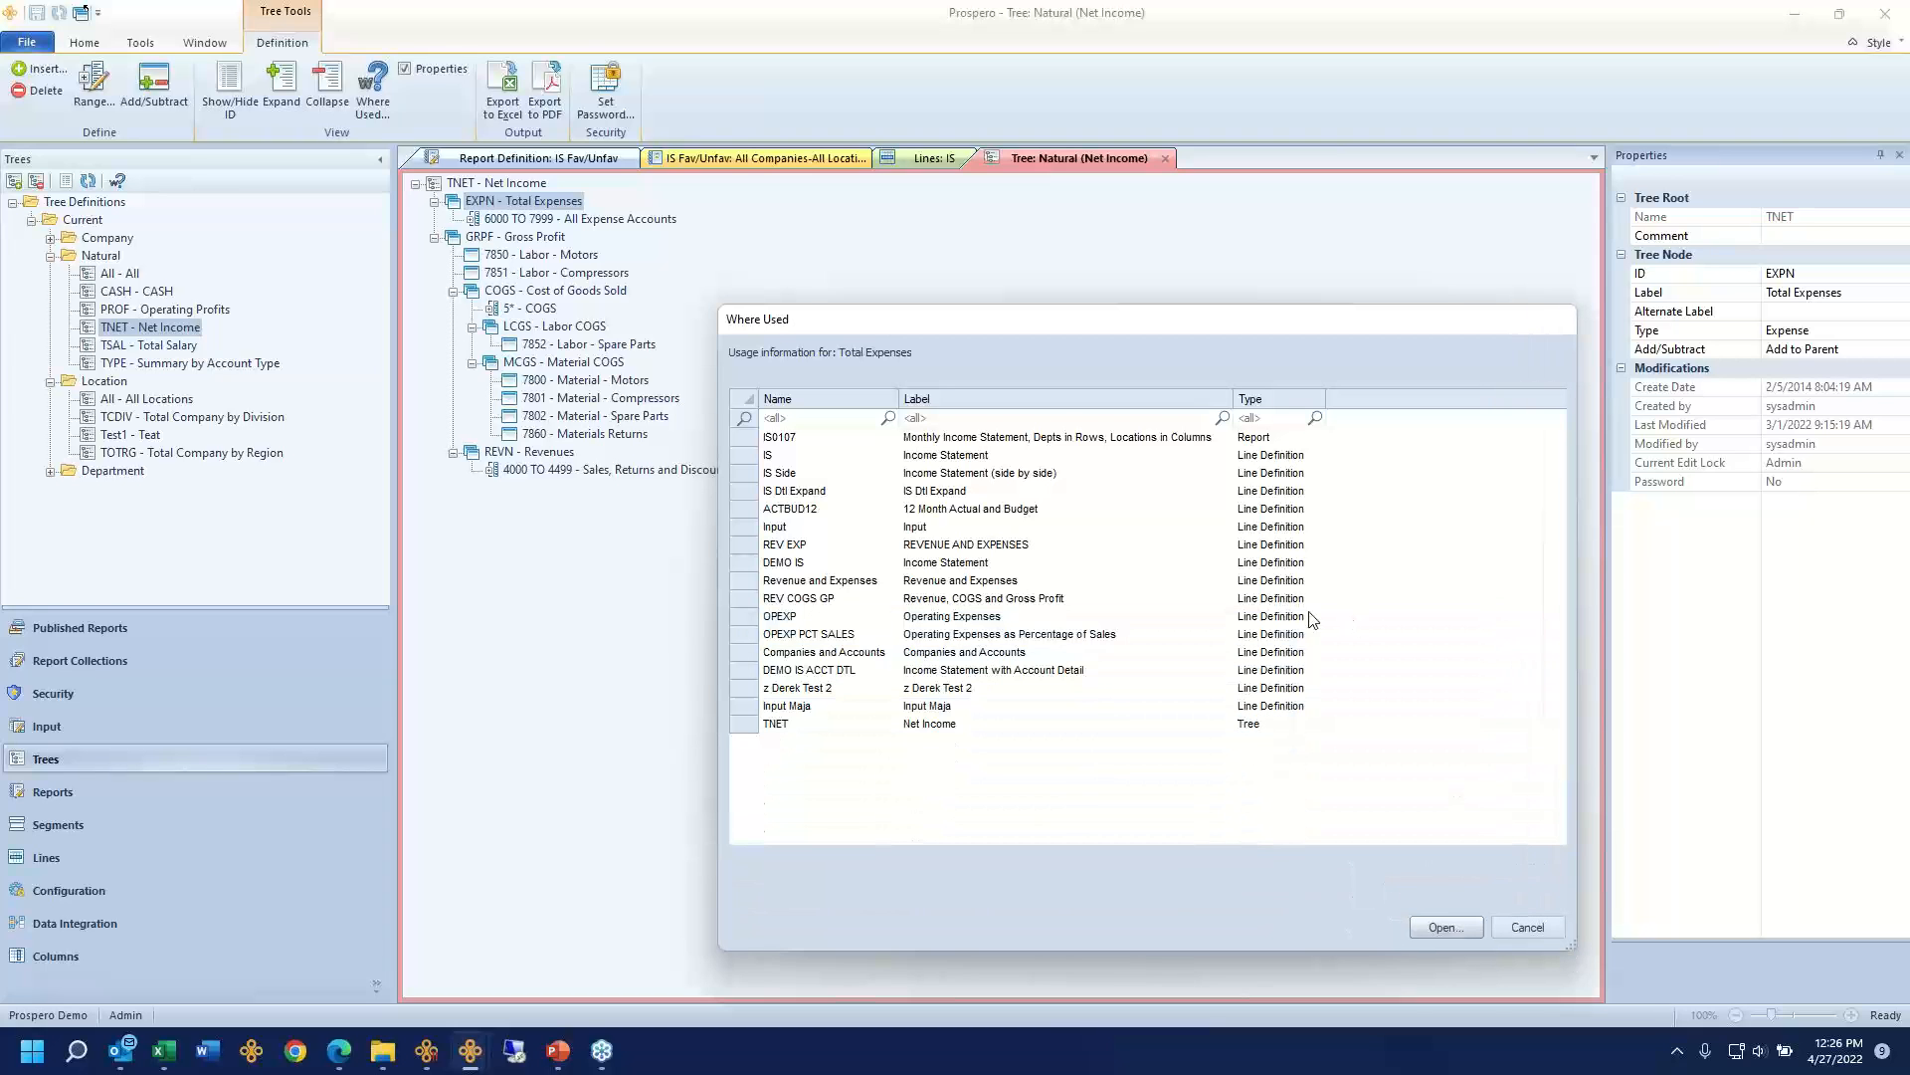
click(1100, 439)
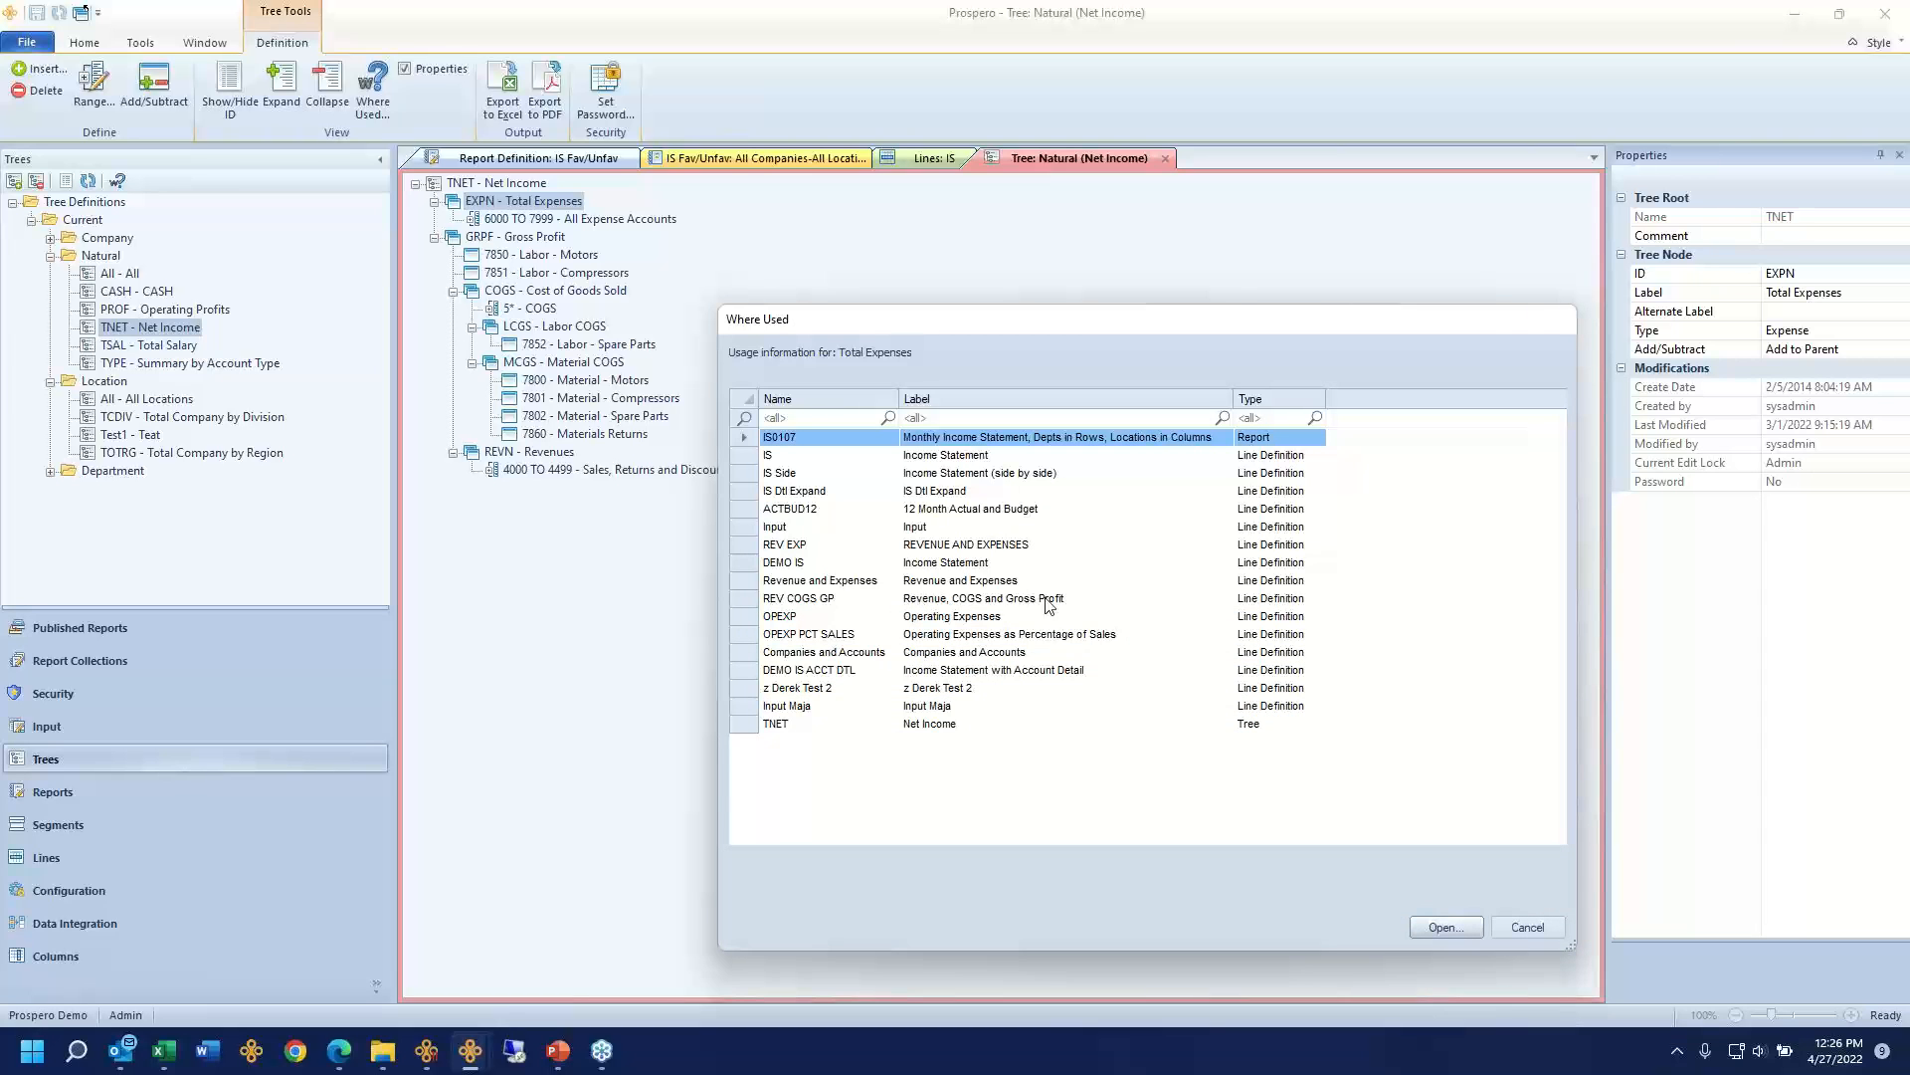
drag(1290, 494, 1272, 634)
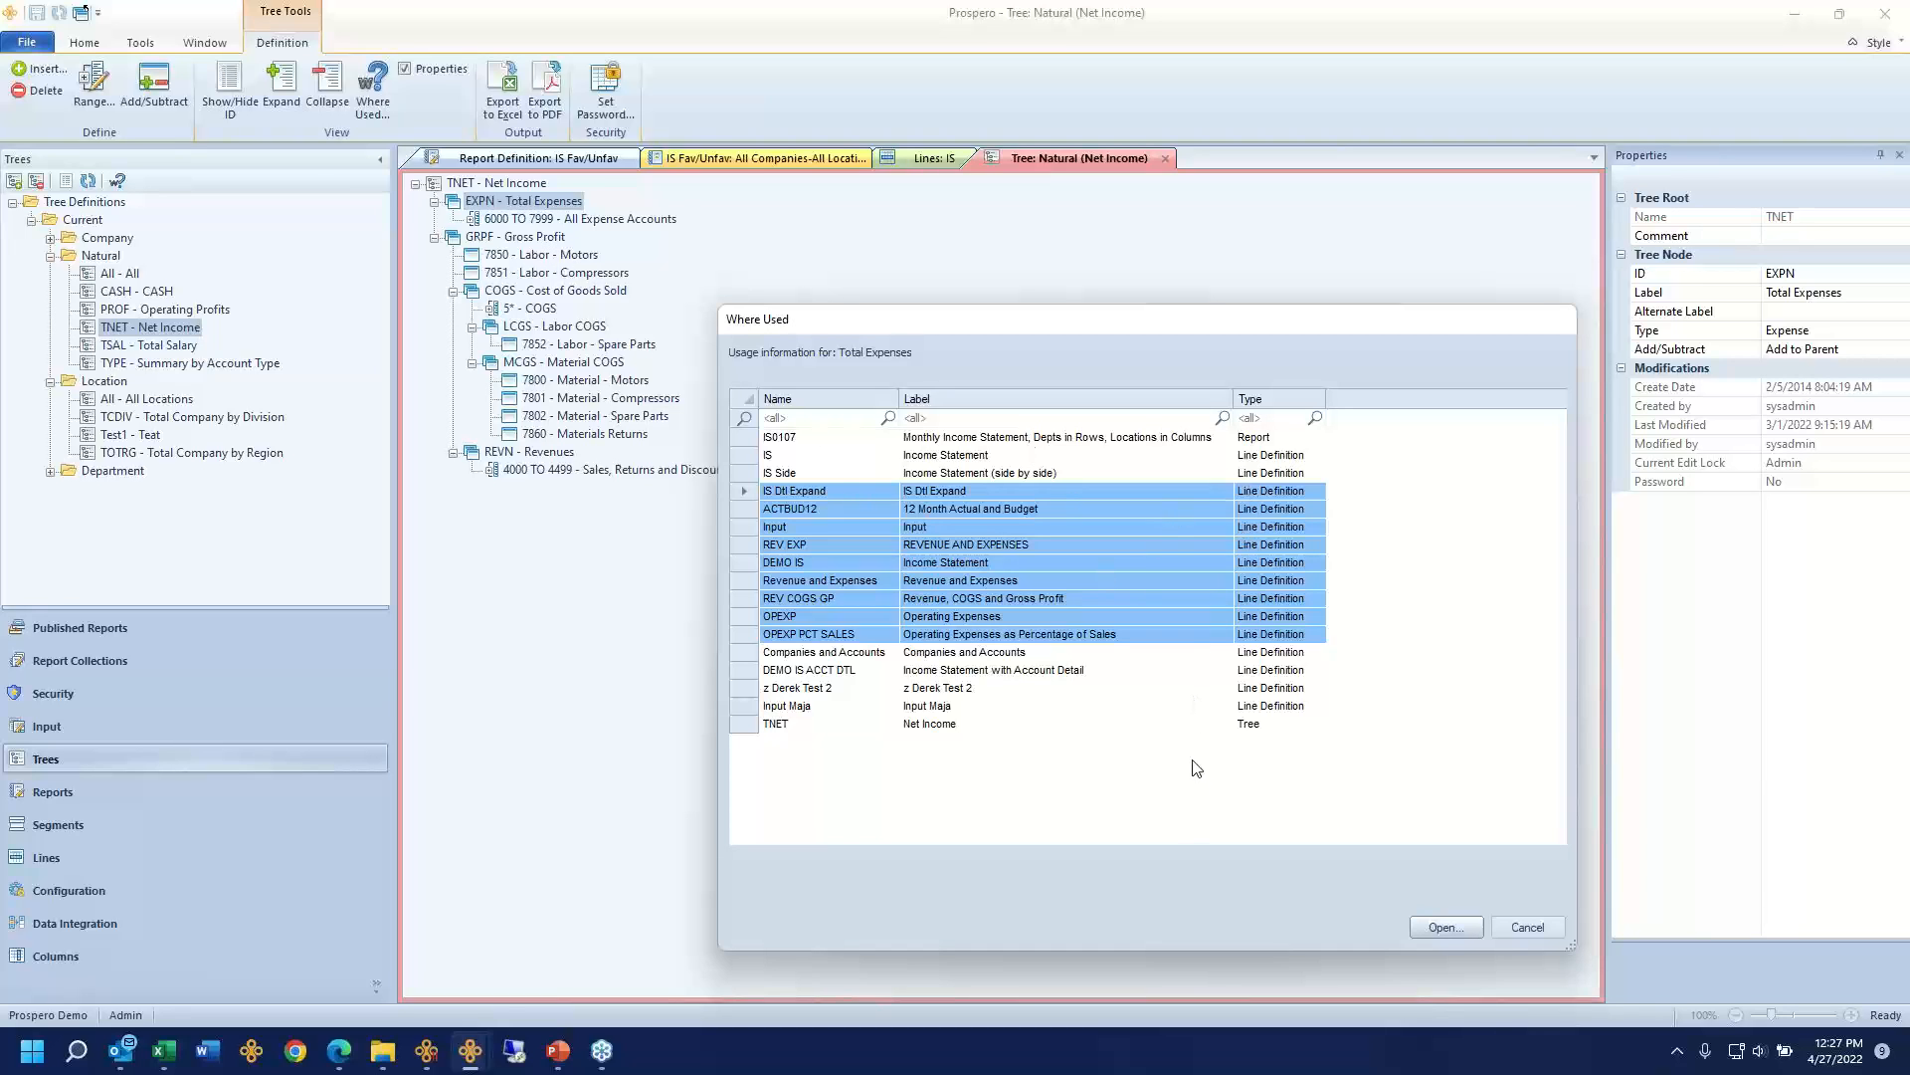
click(1530, 926)
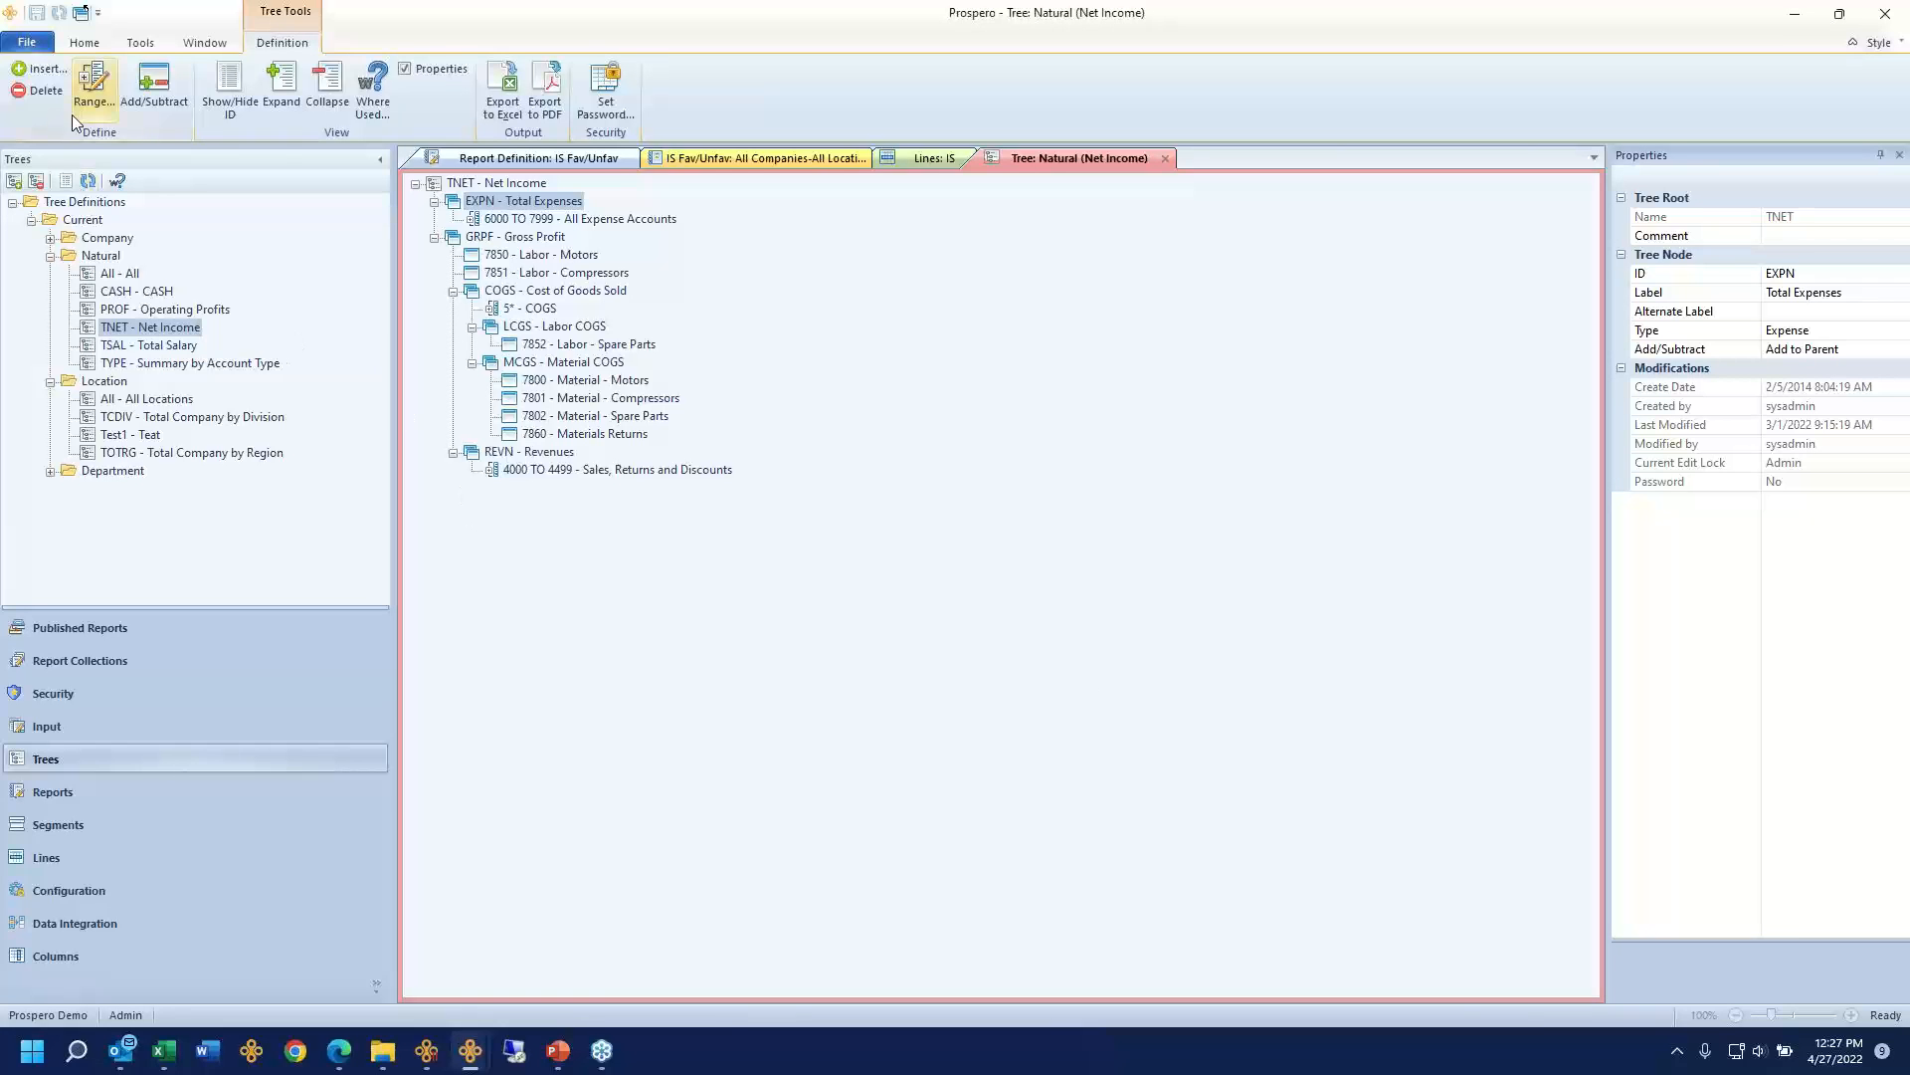
Step: Open the Catalog View of reports and enlarge it so all columns through Last Published can be read
click(84, 42)
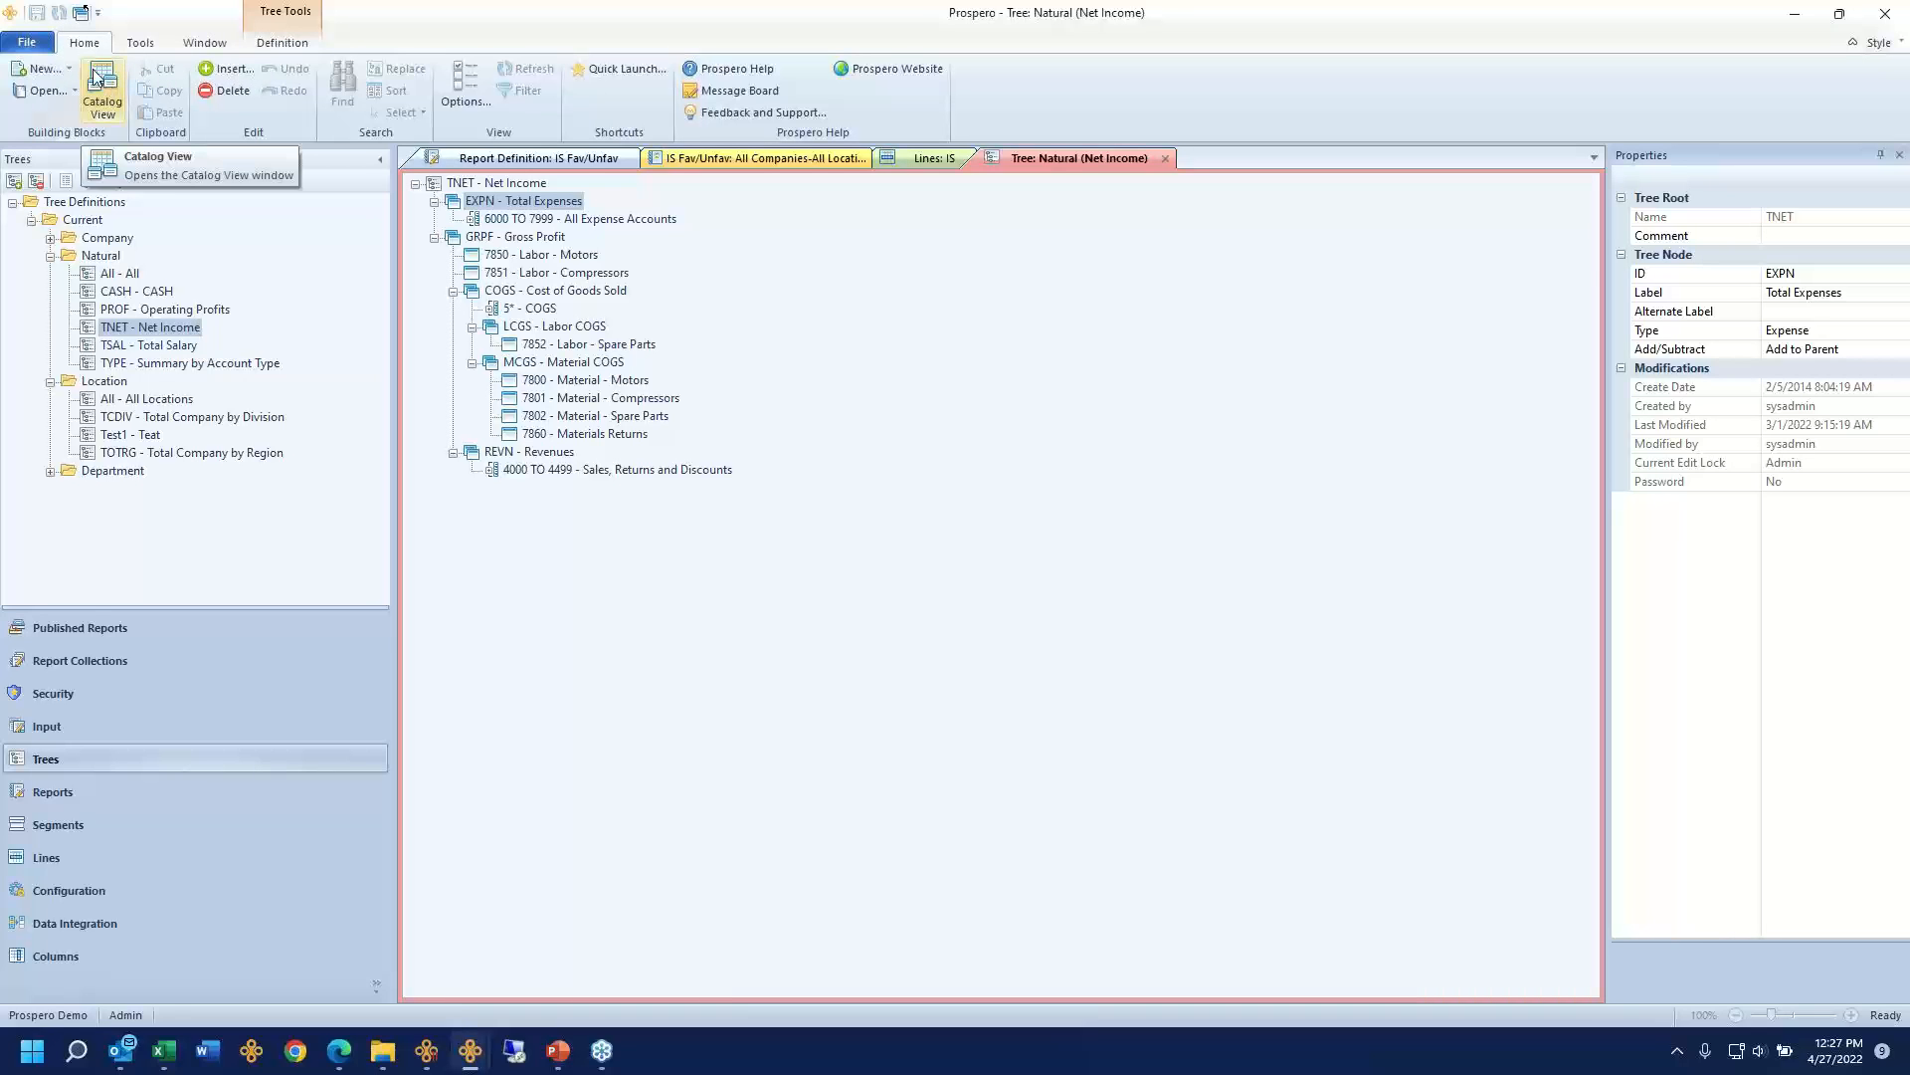
click(115, 106)
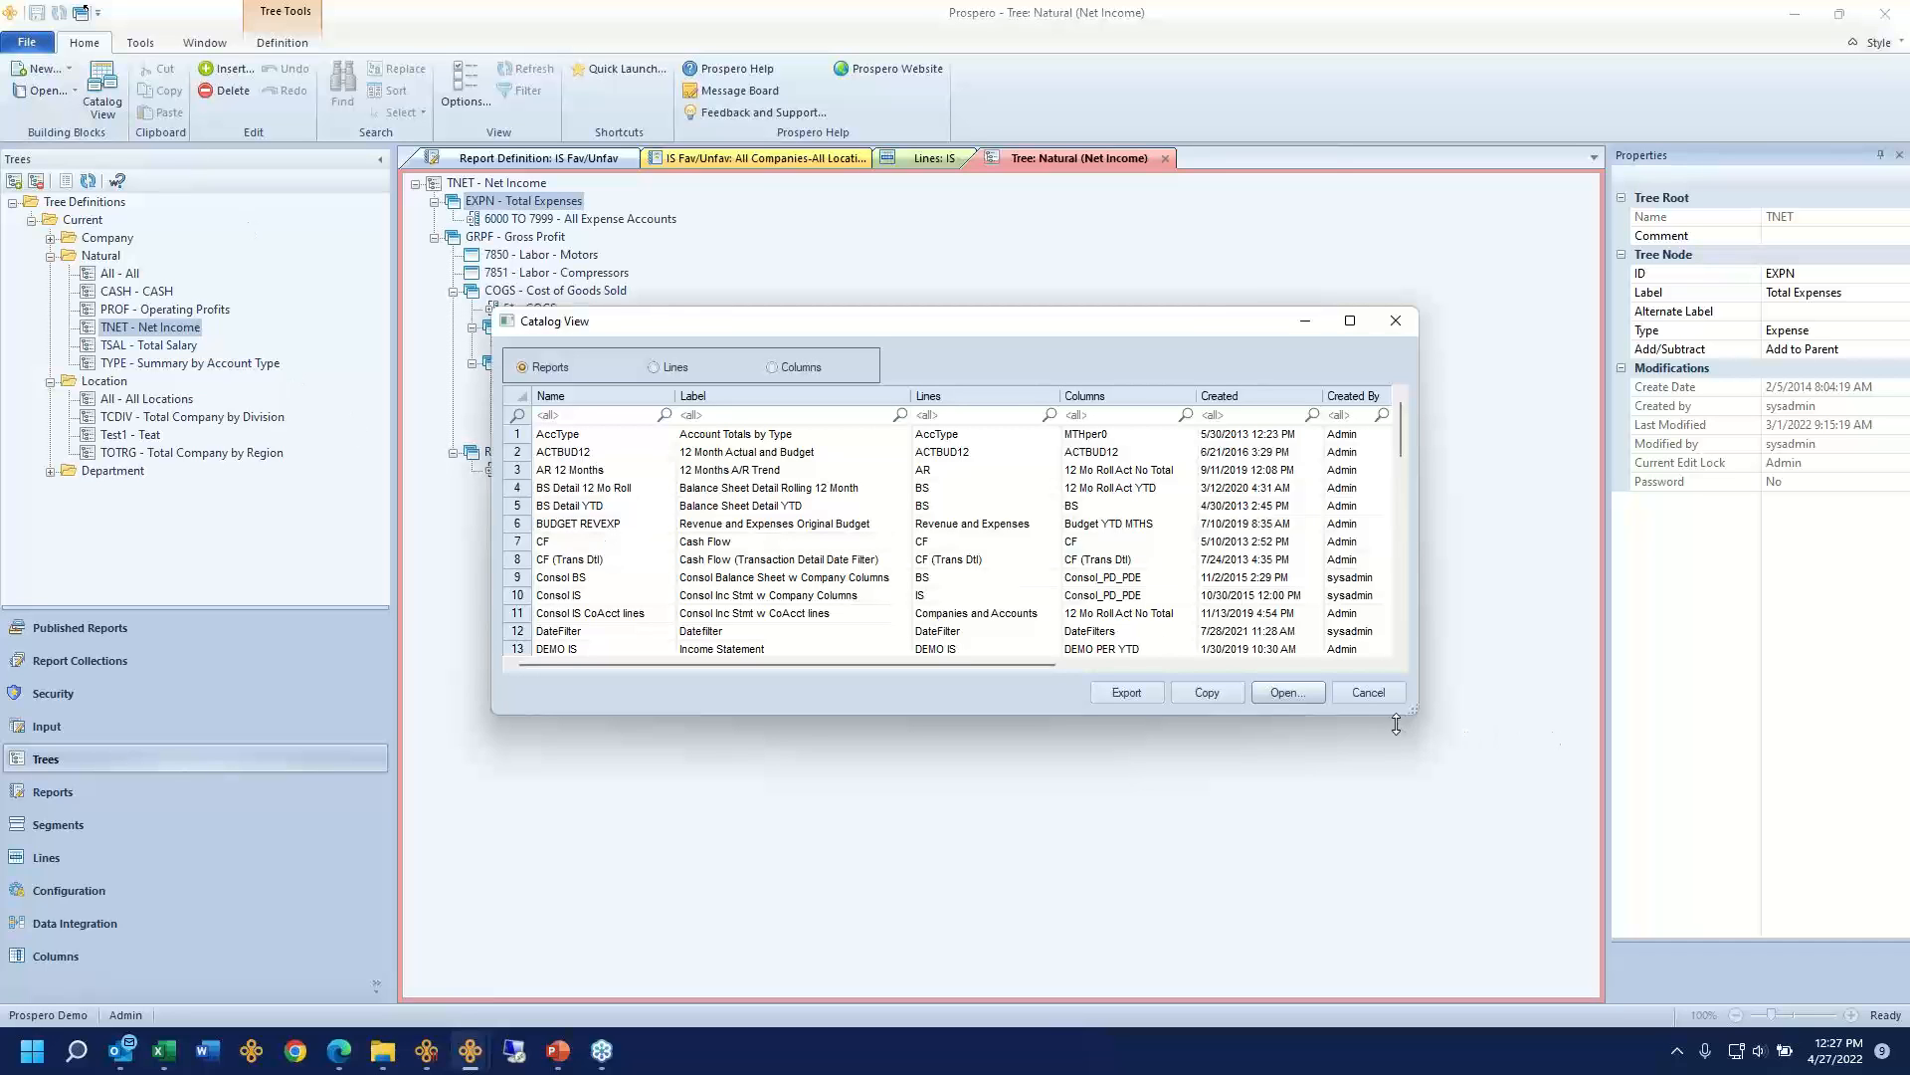
drag(1413, 709, 1584, 950)
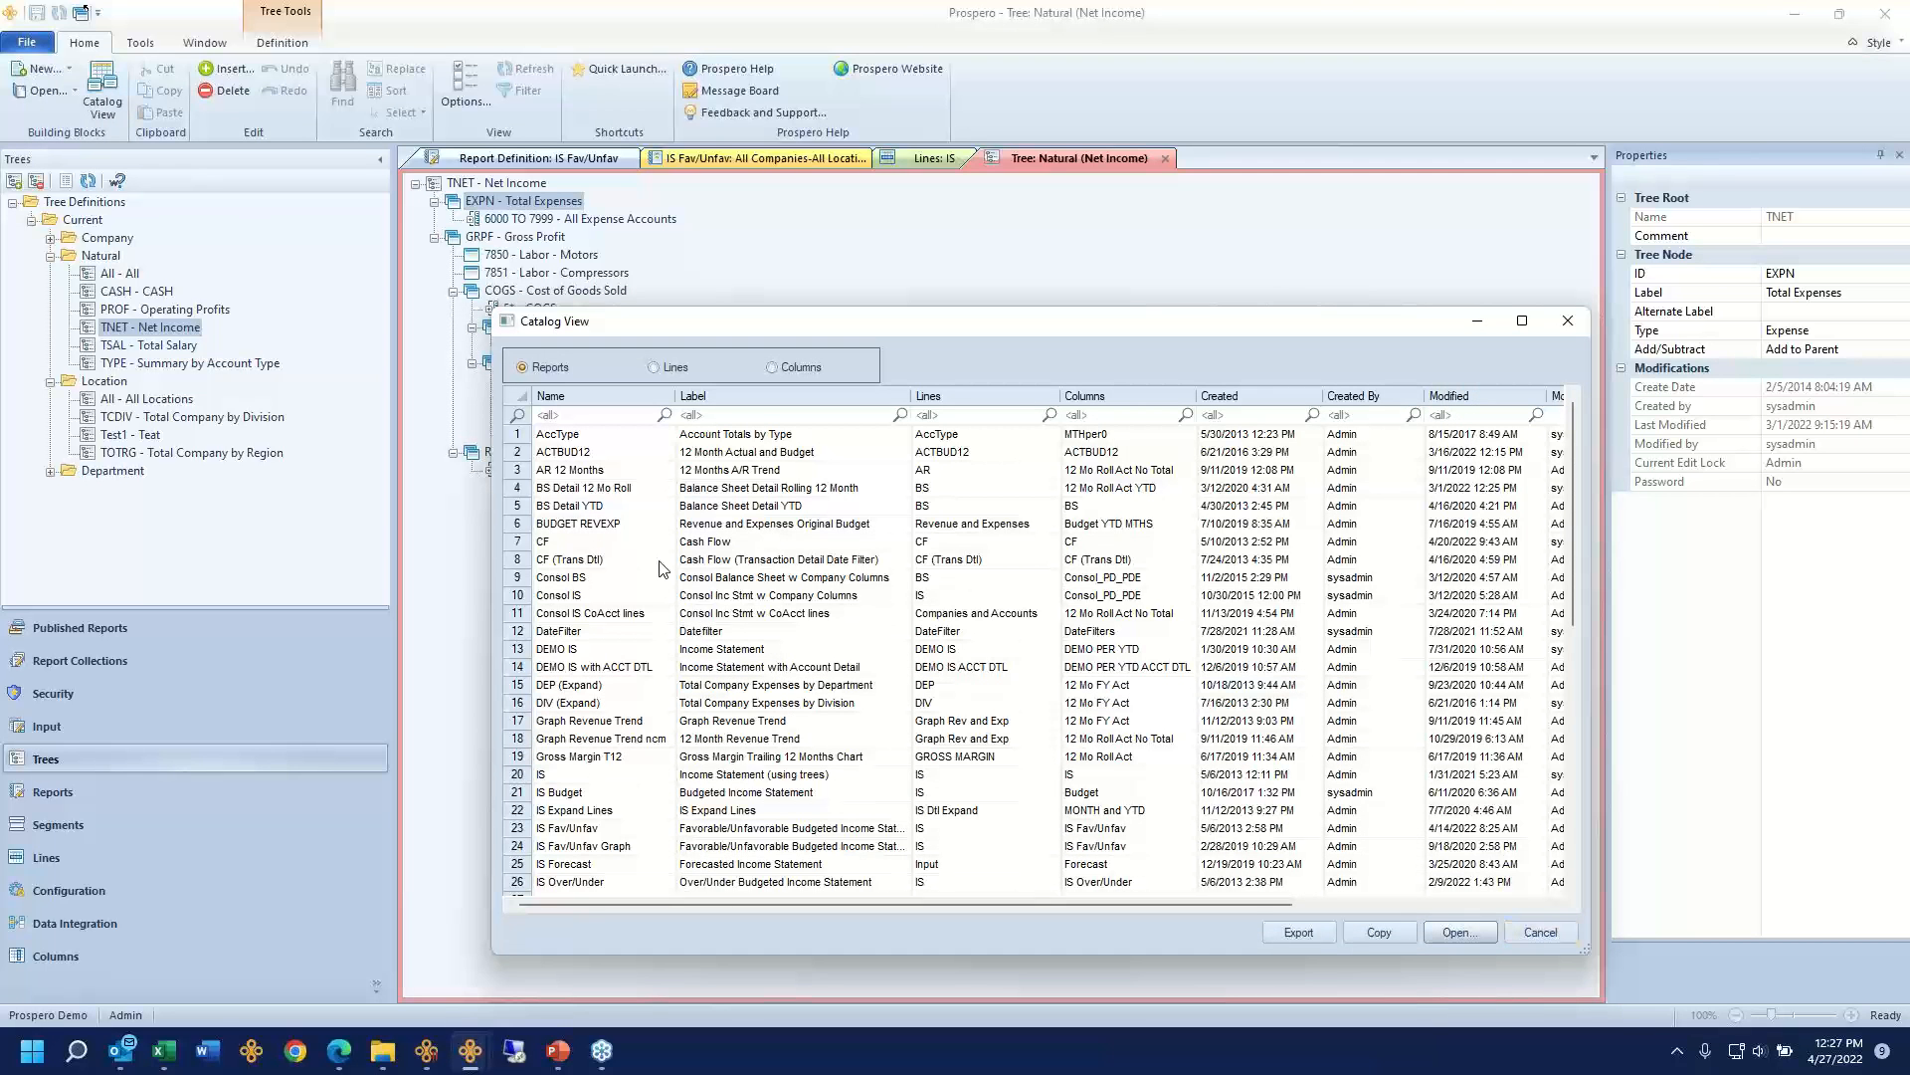
drag(597, 469, 607, 720)
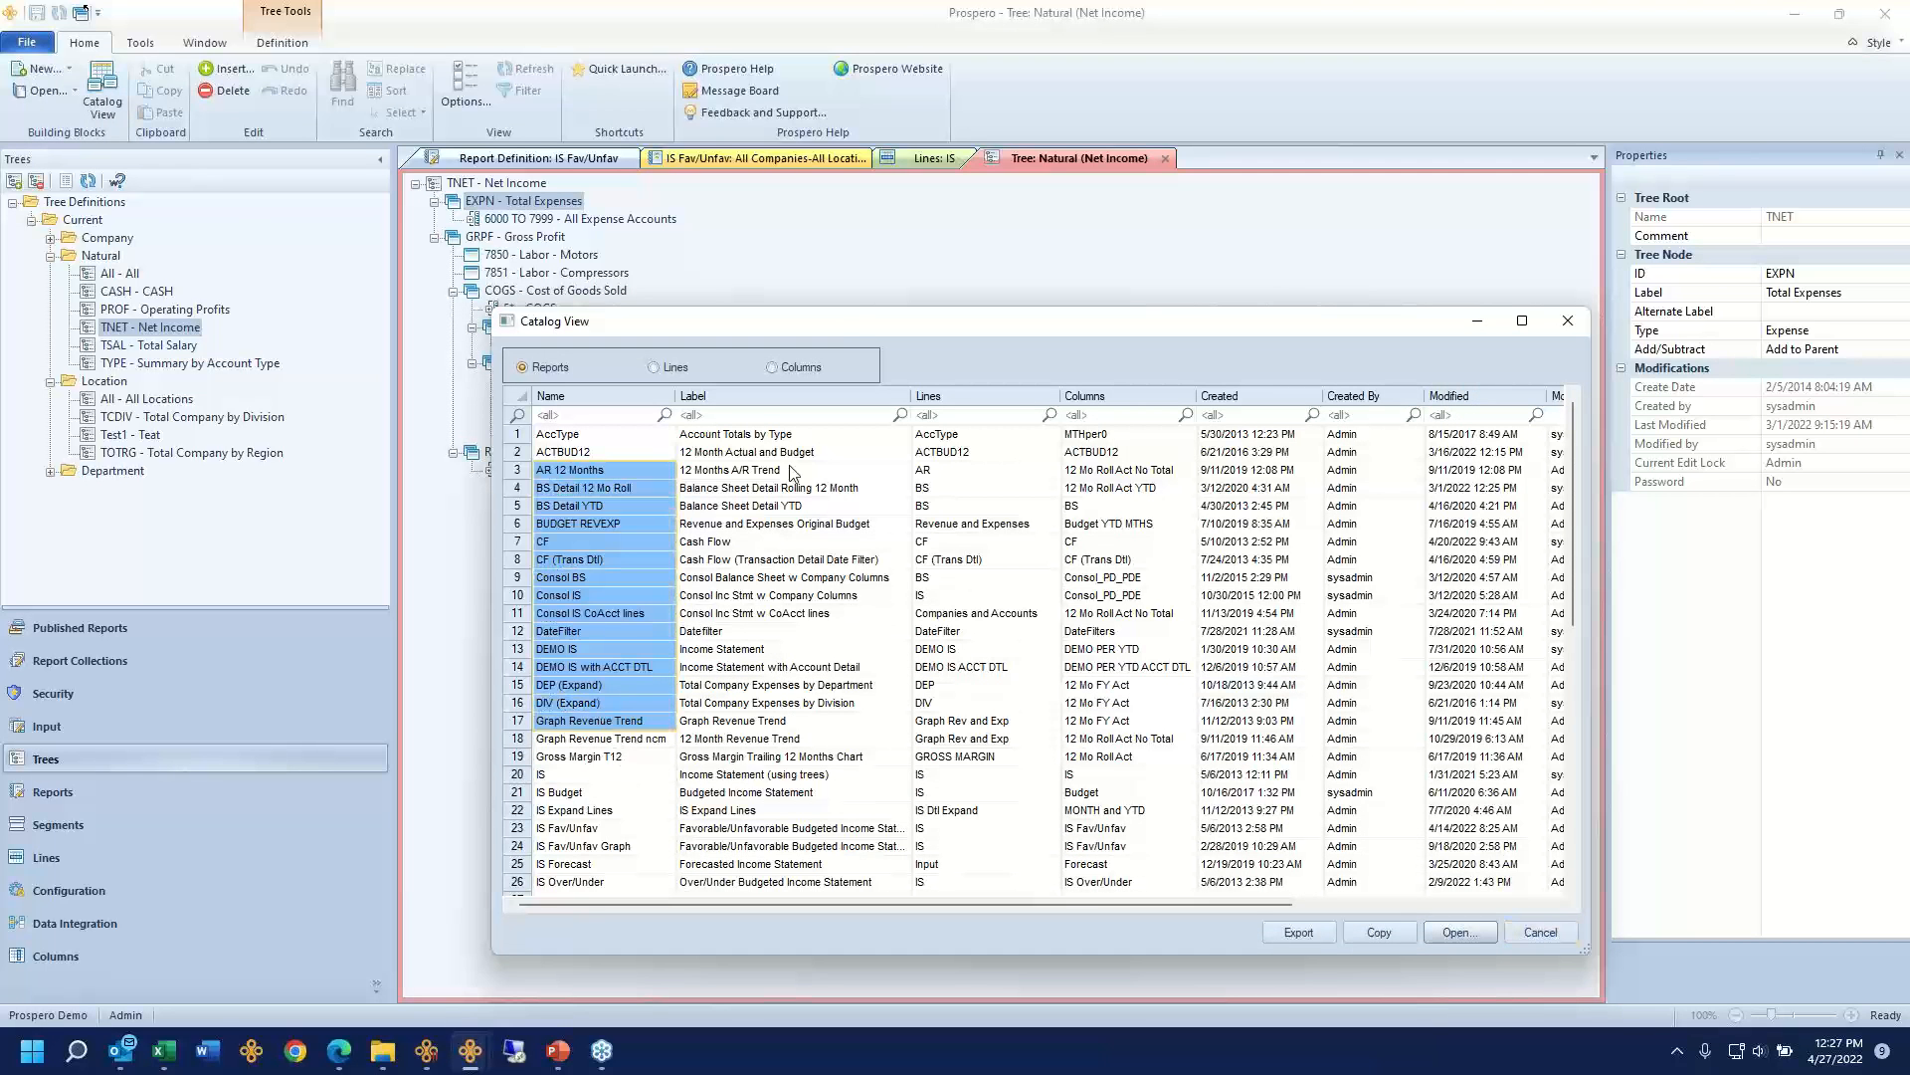
drag(831, 325, 462, 279)
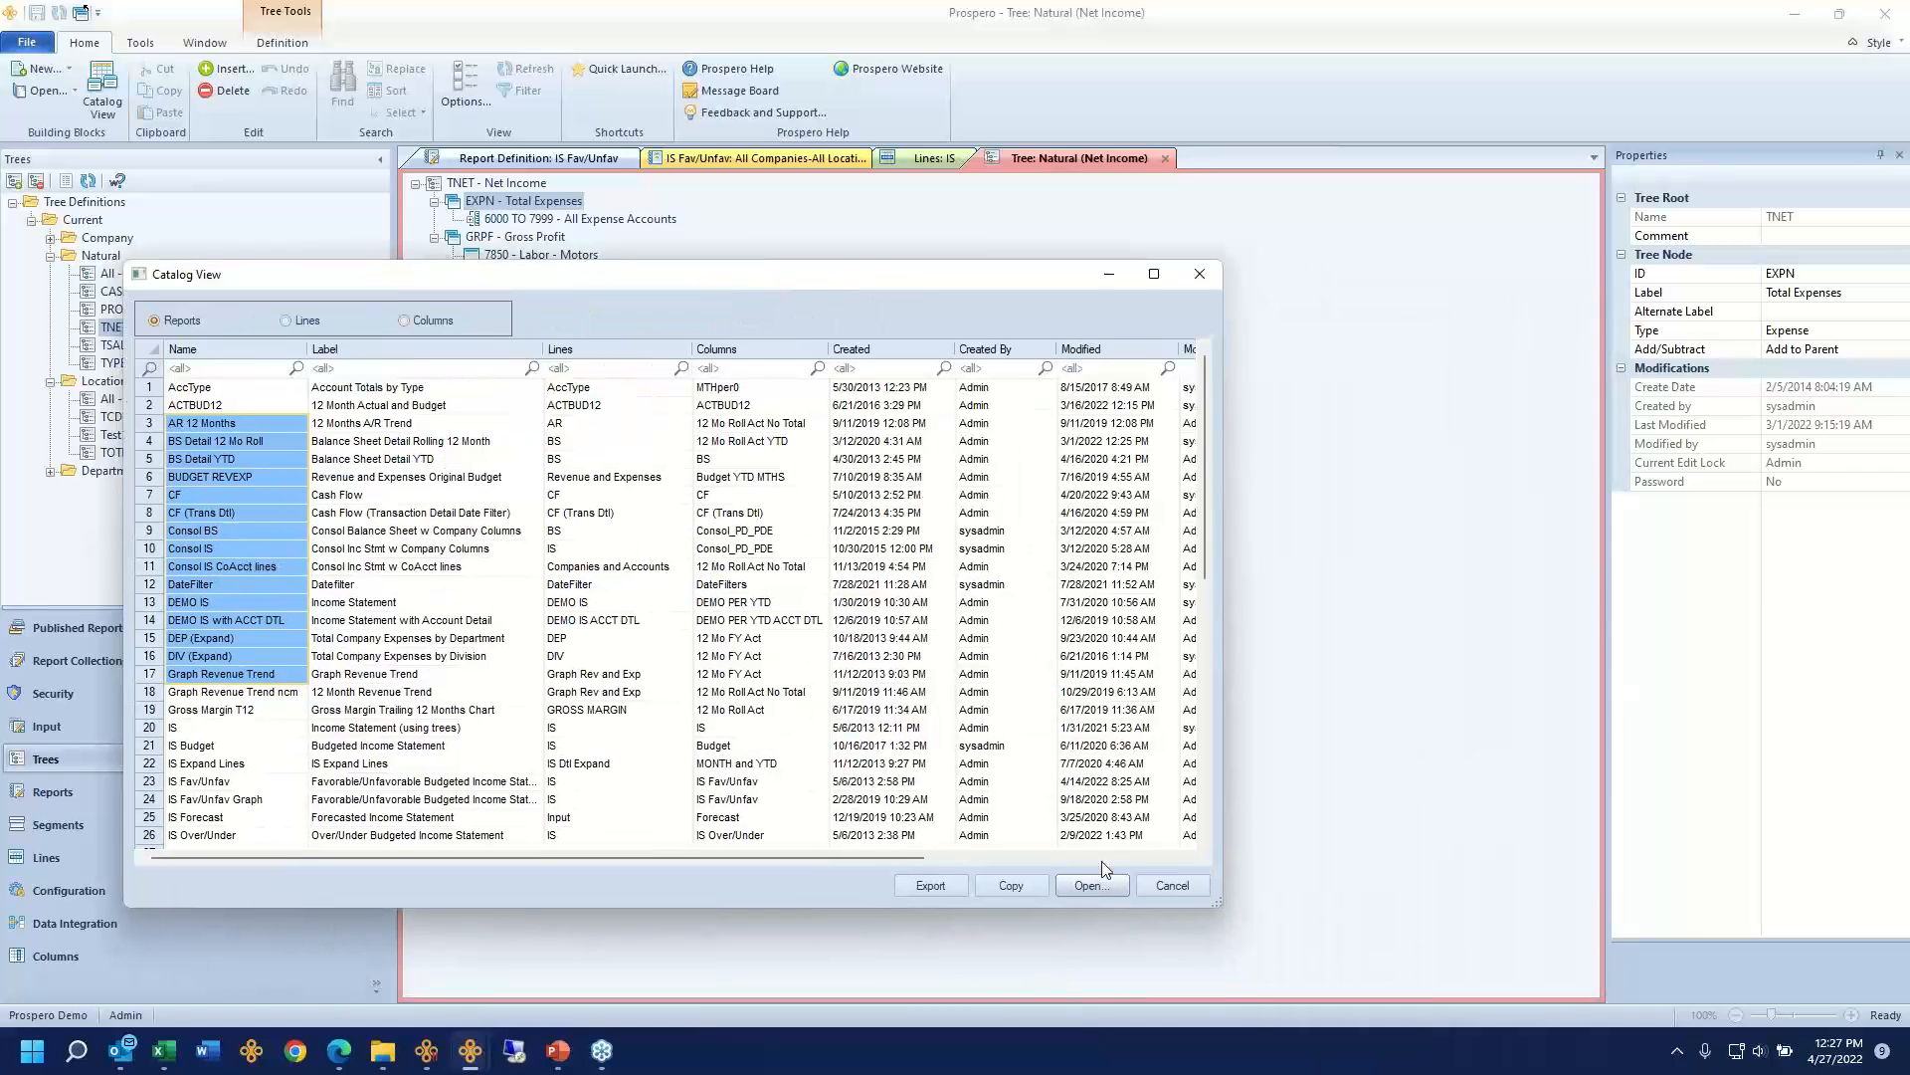
drag(1222, 908, 1734, 955)
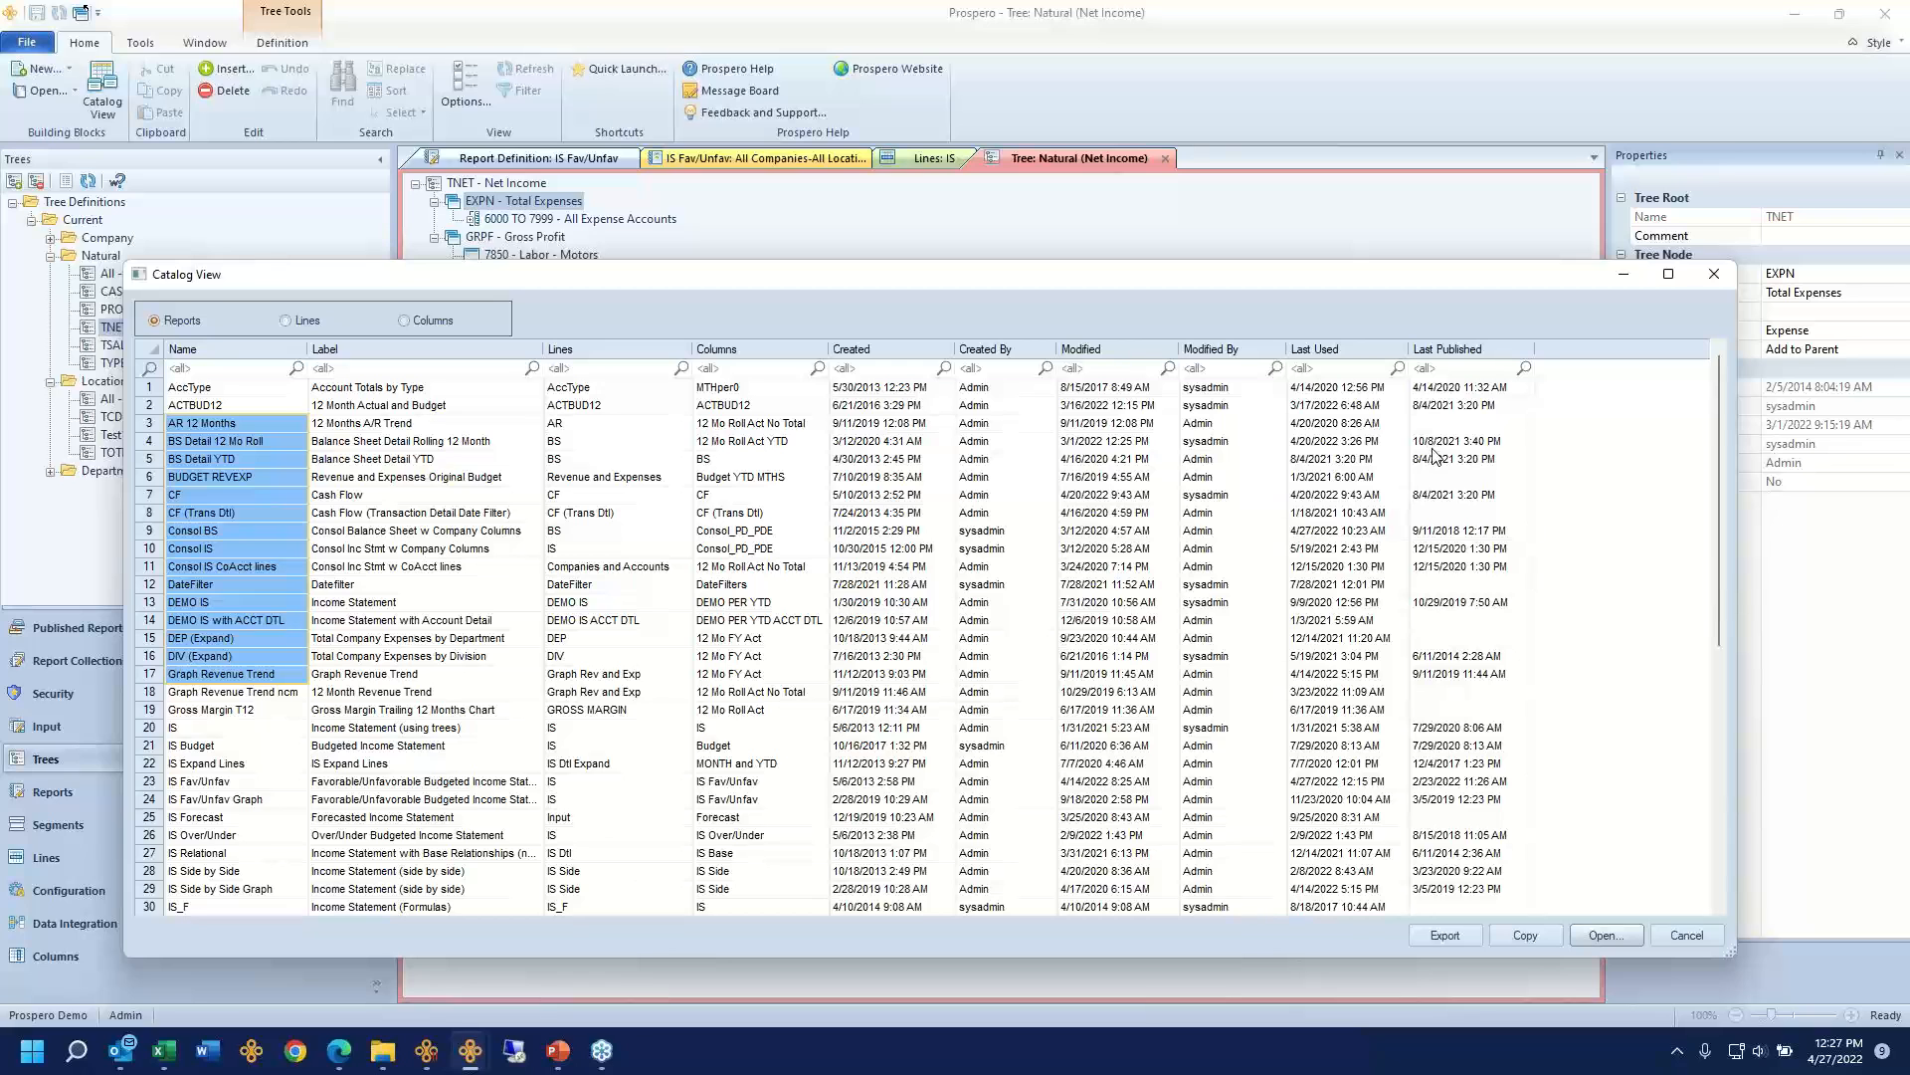
Step: Sort the report catalog by line definition and highlight the reports using IS, from testrd to IS Budget
click(589, 350)
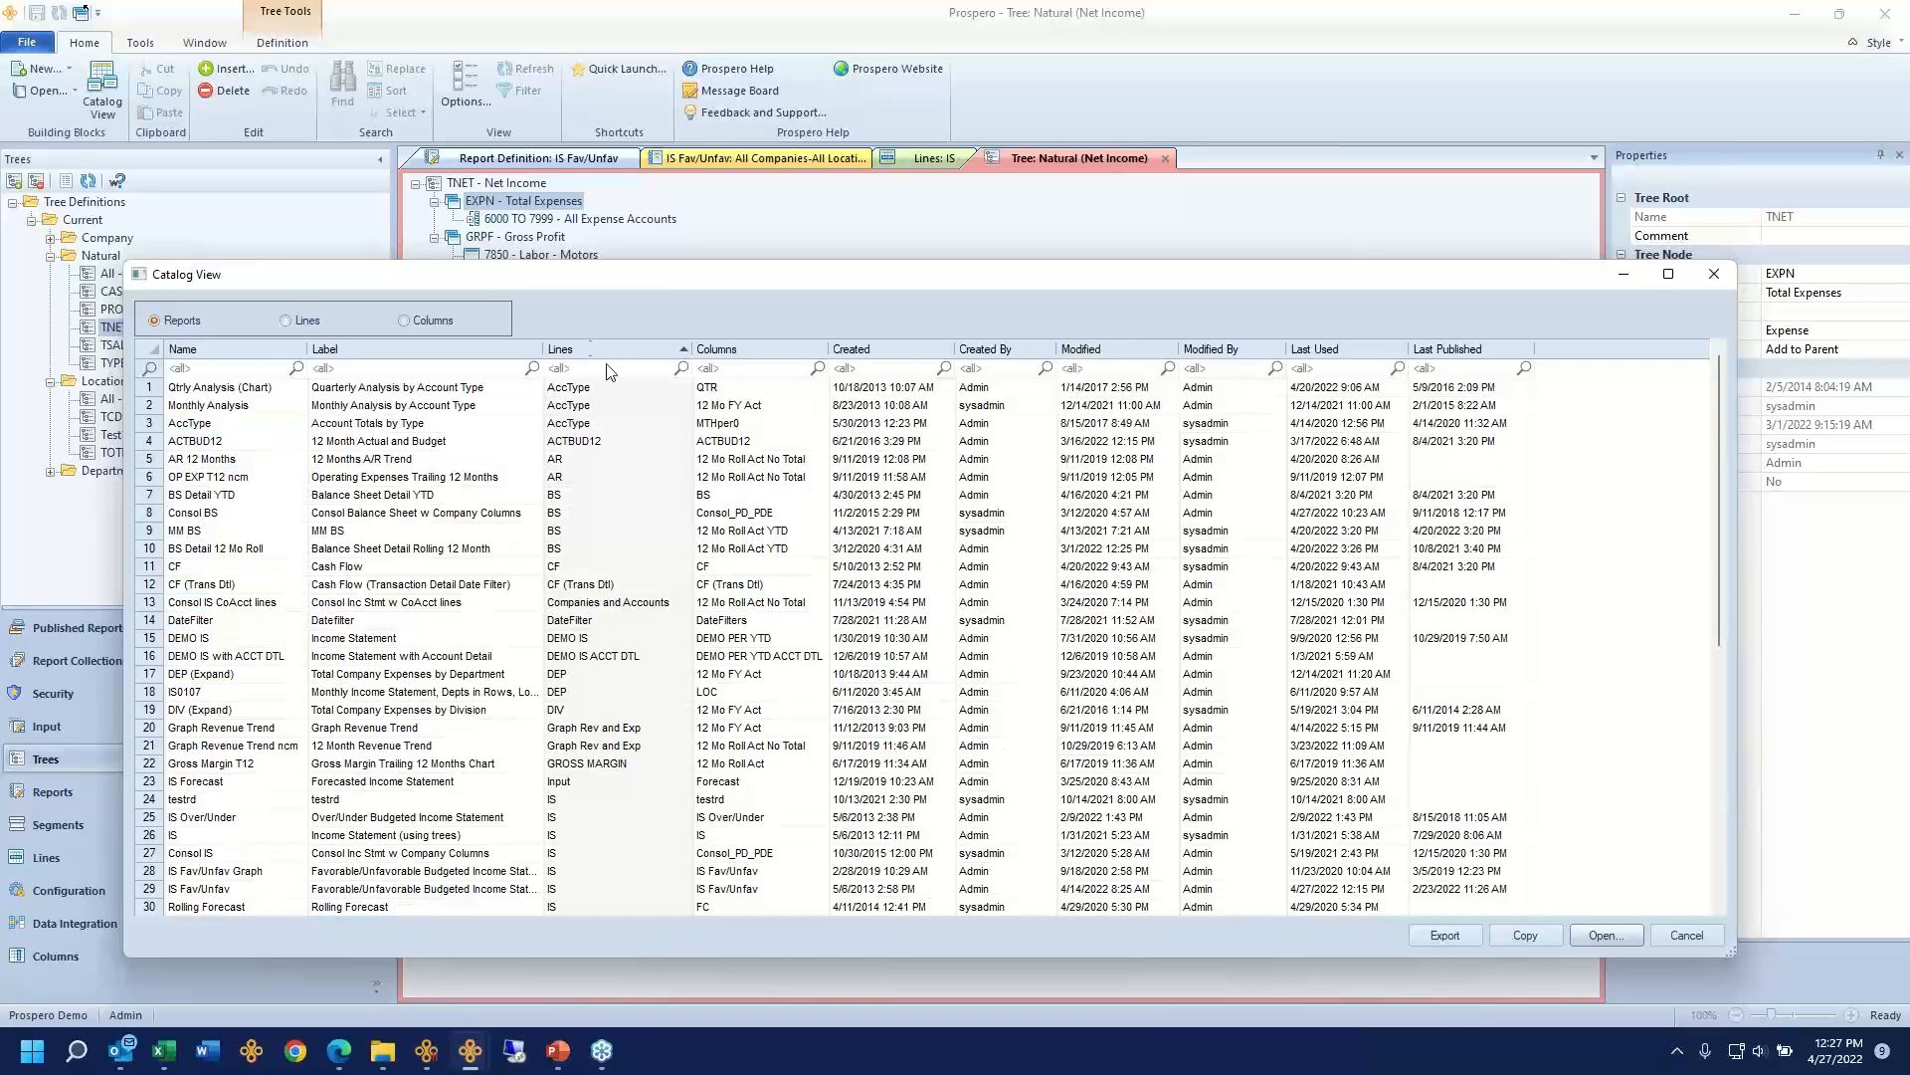
scroll(637, 679, down, 4)
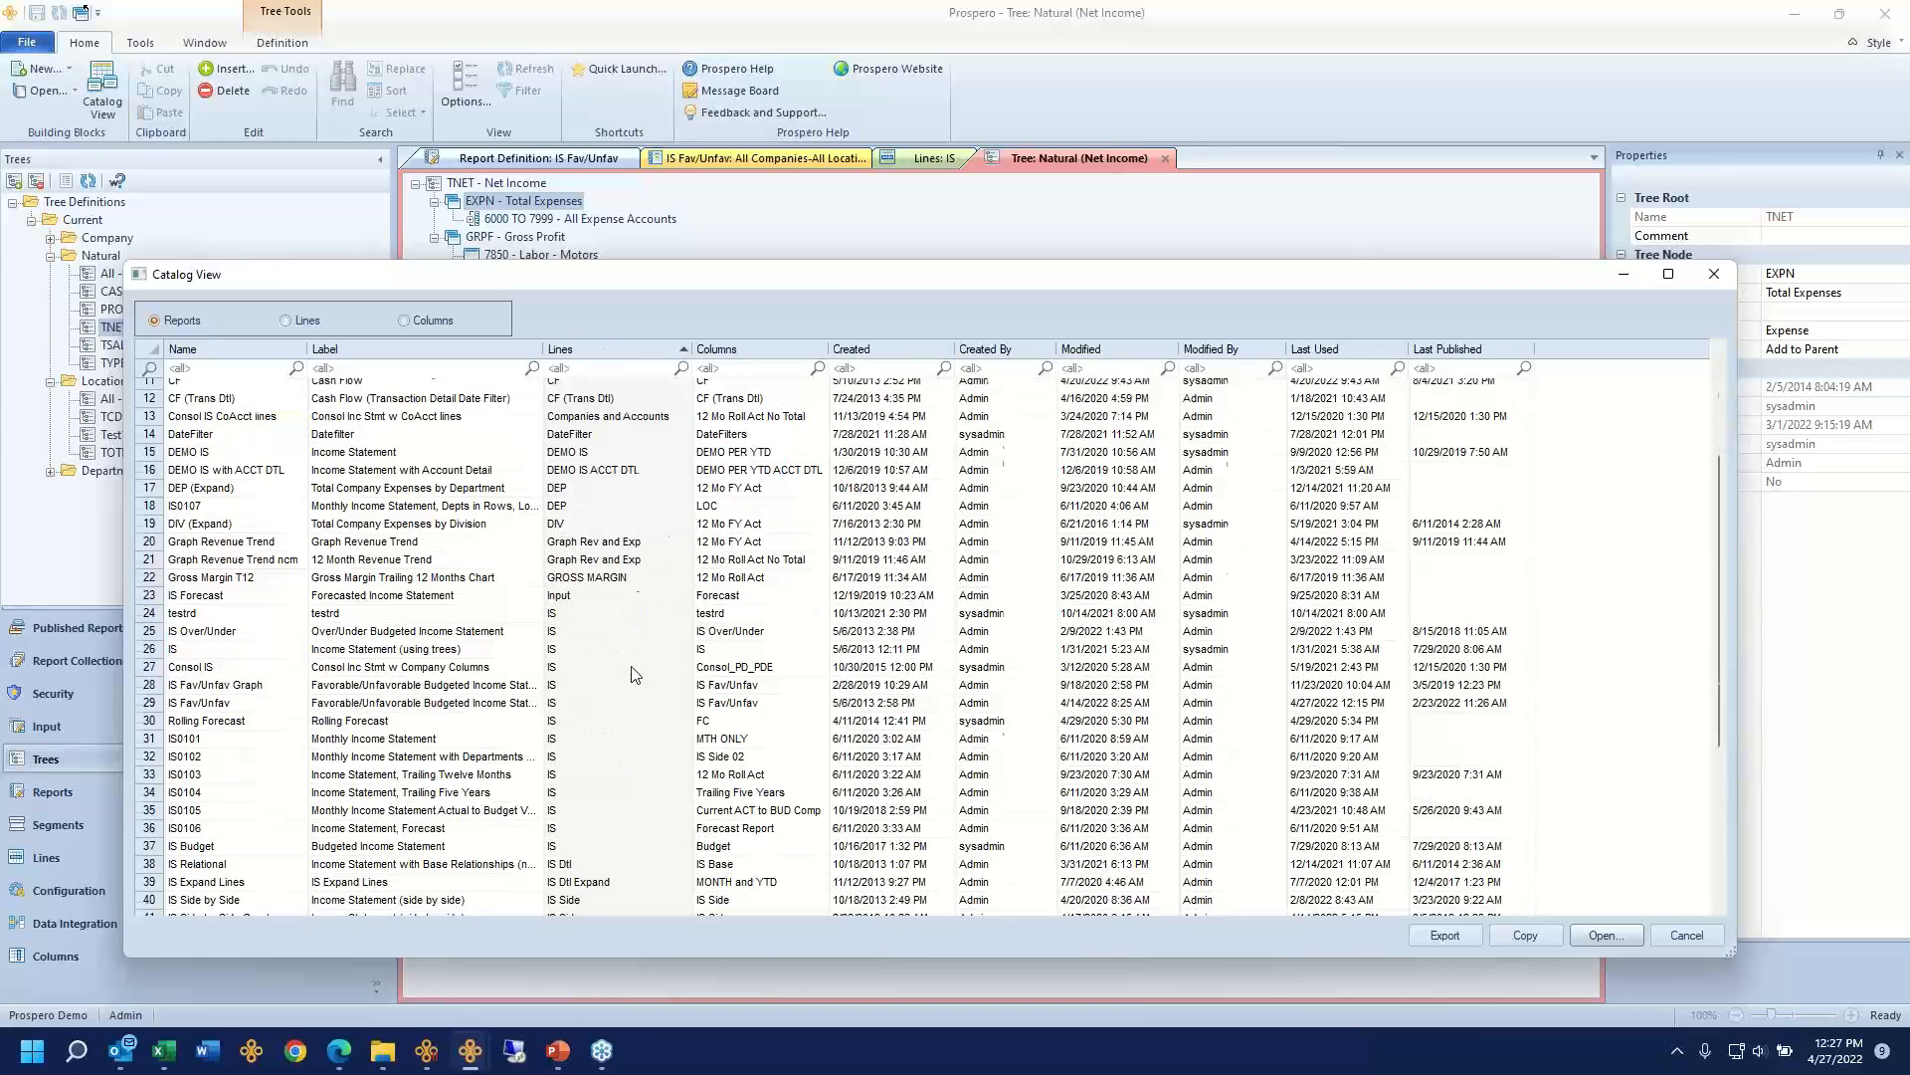
drag(586, 597, 585, 649)
drag(582, 719, 579, 831)
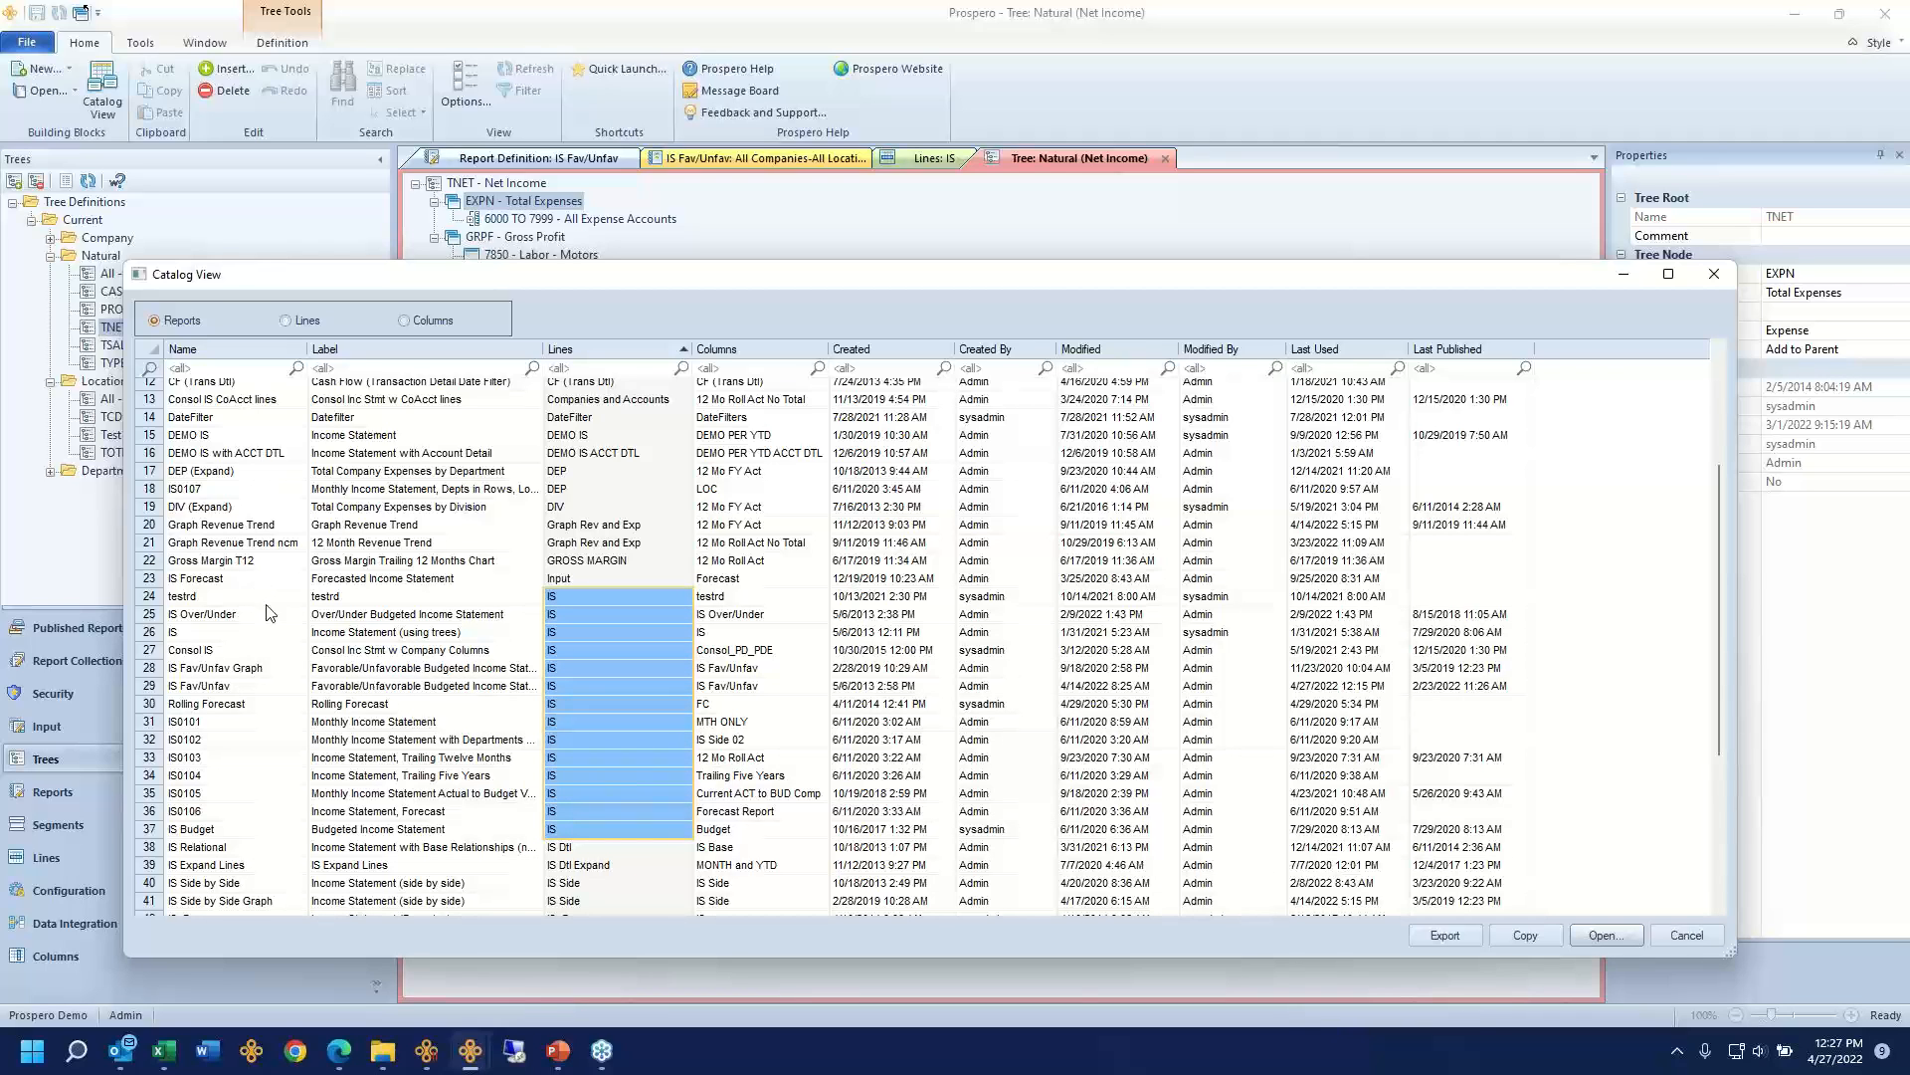
drag(267, 603, 561, 829)
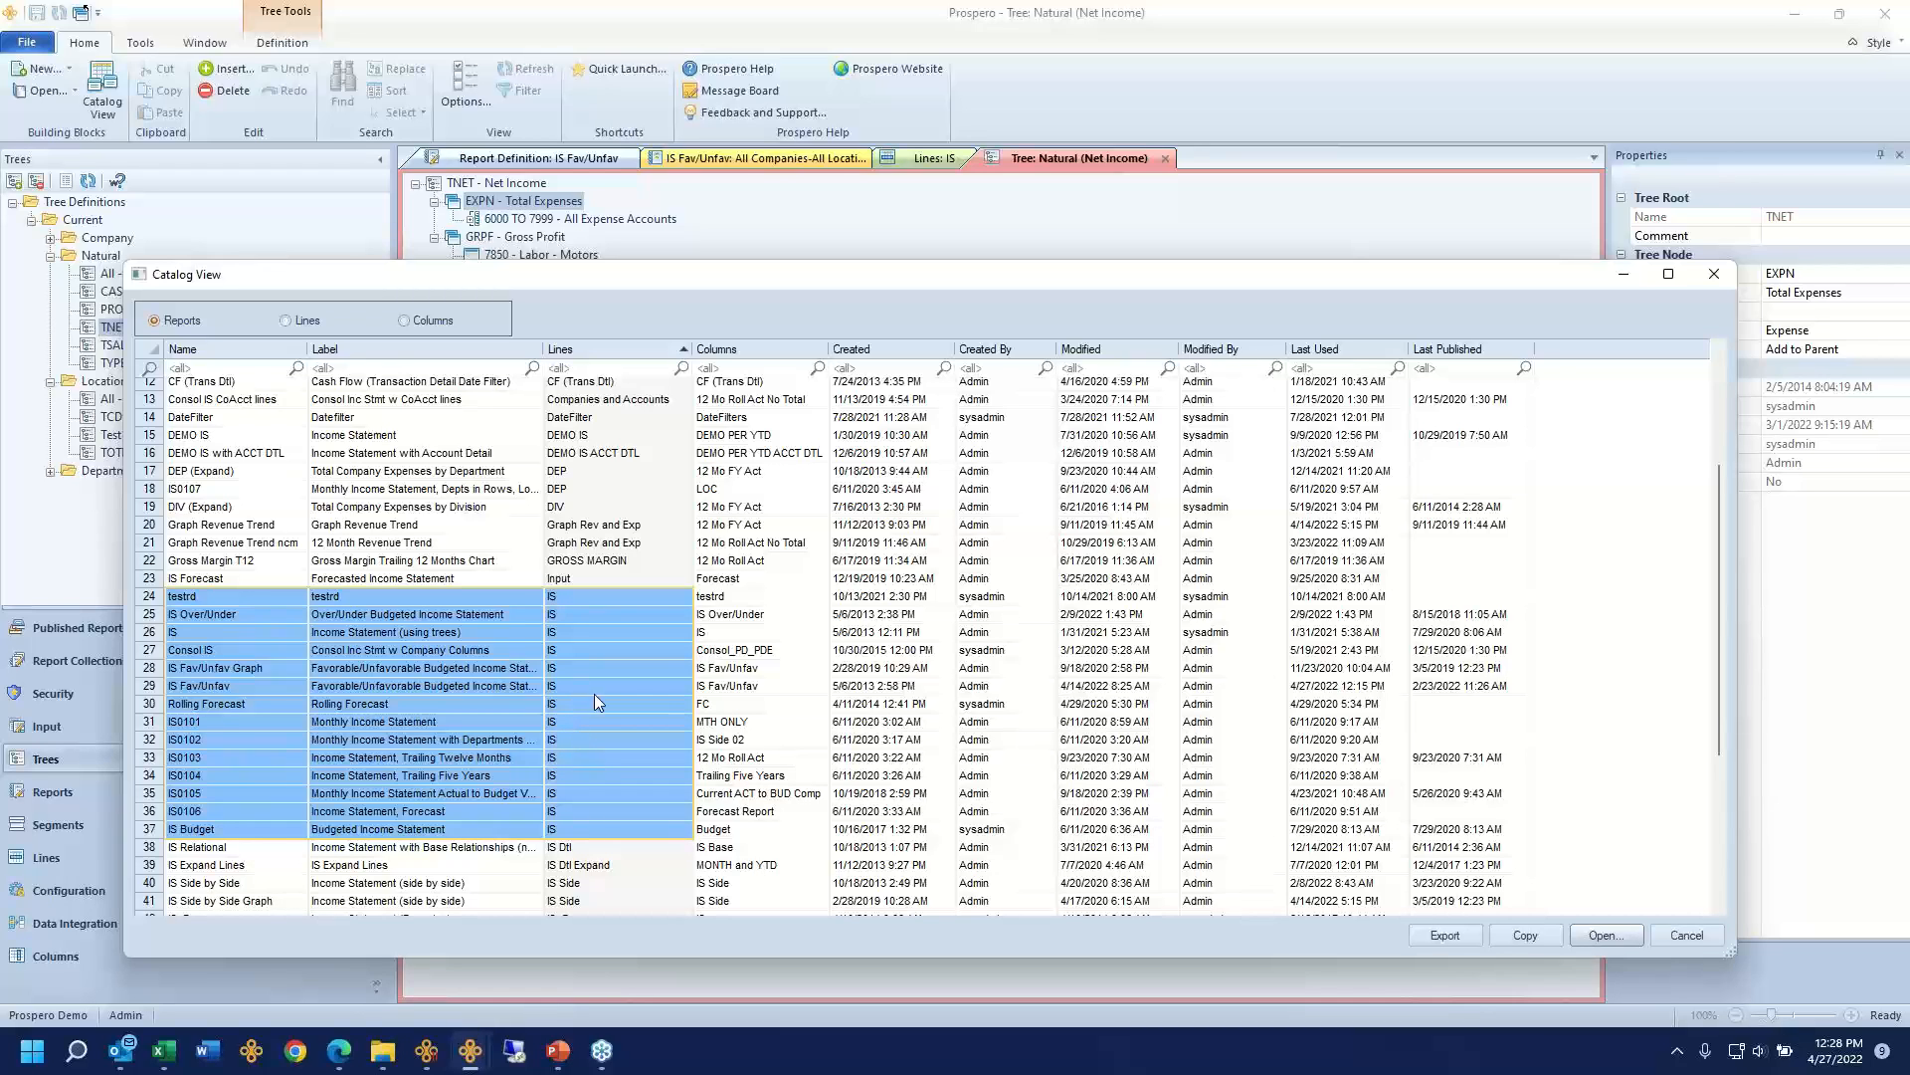
Step: Switch to File Explorer and open the Report Exports to Excel and PDF folder
click(384, 1050)
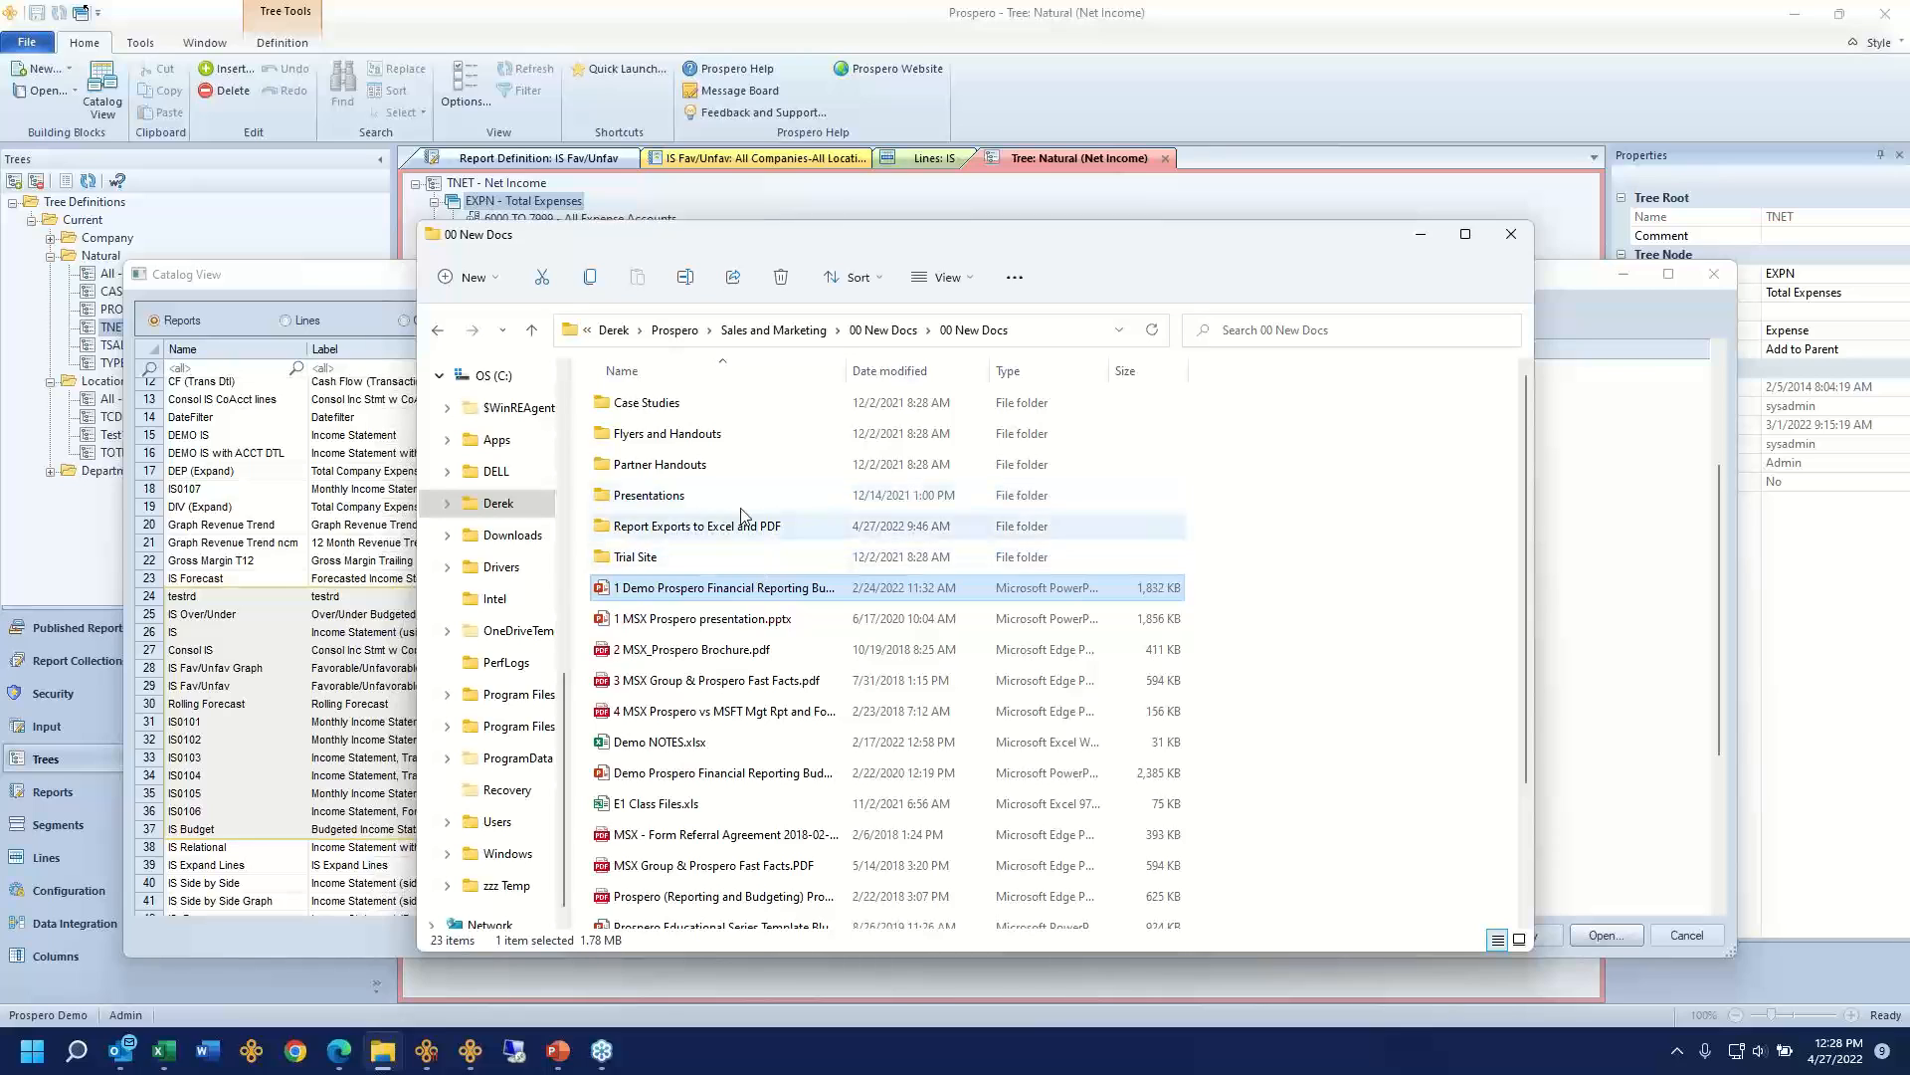
click(712, 525)
double_click(712, 526)
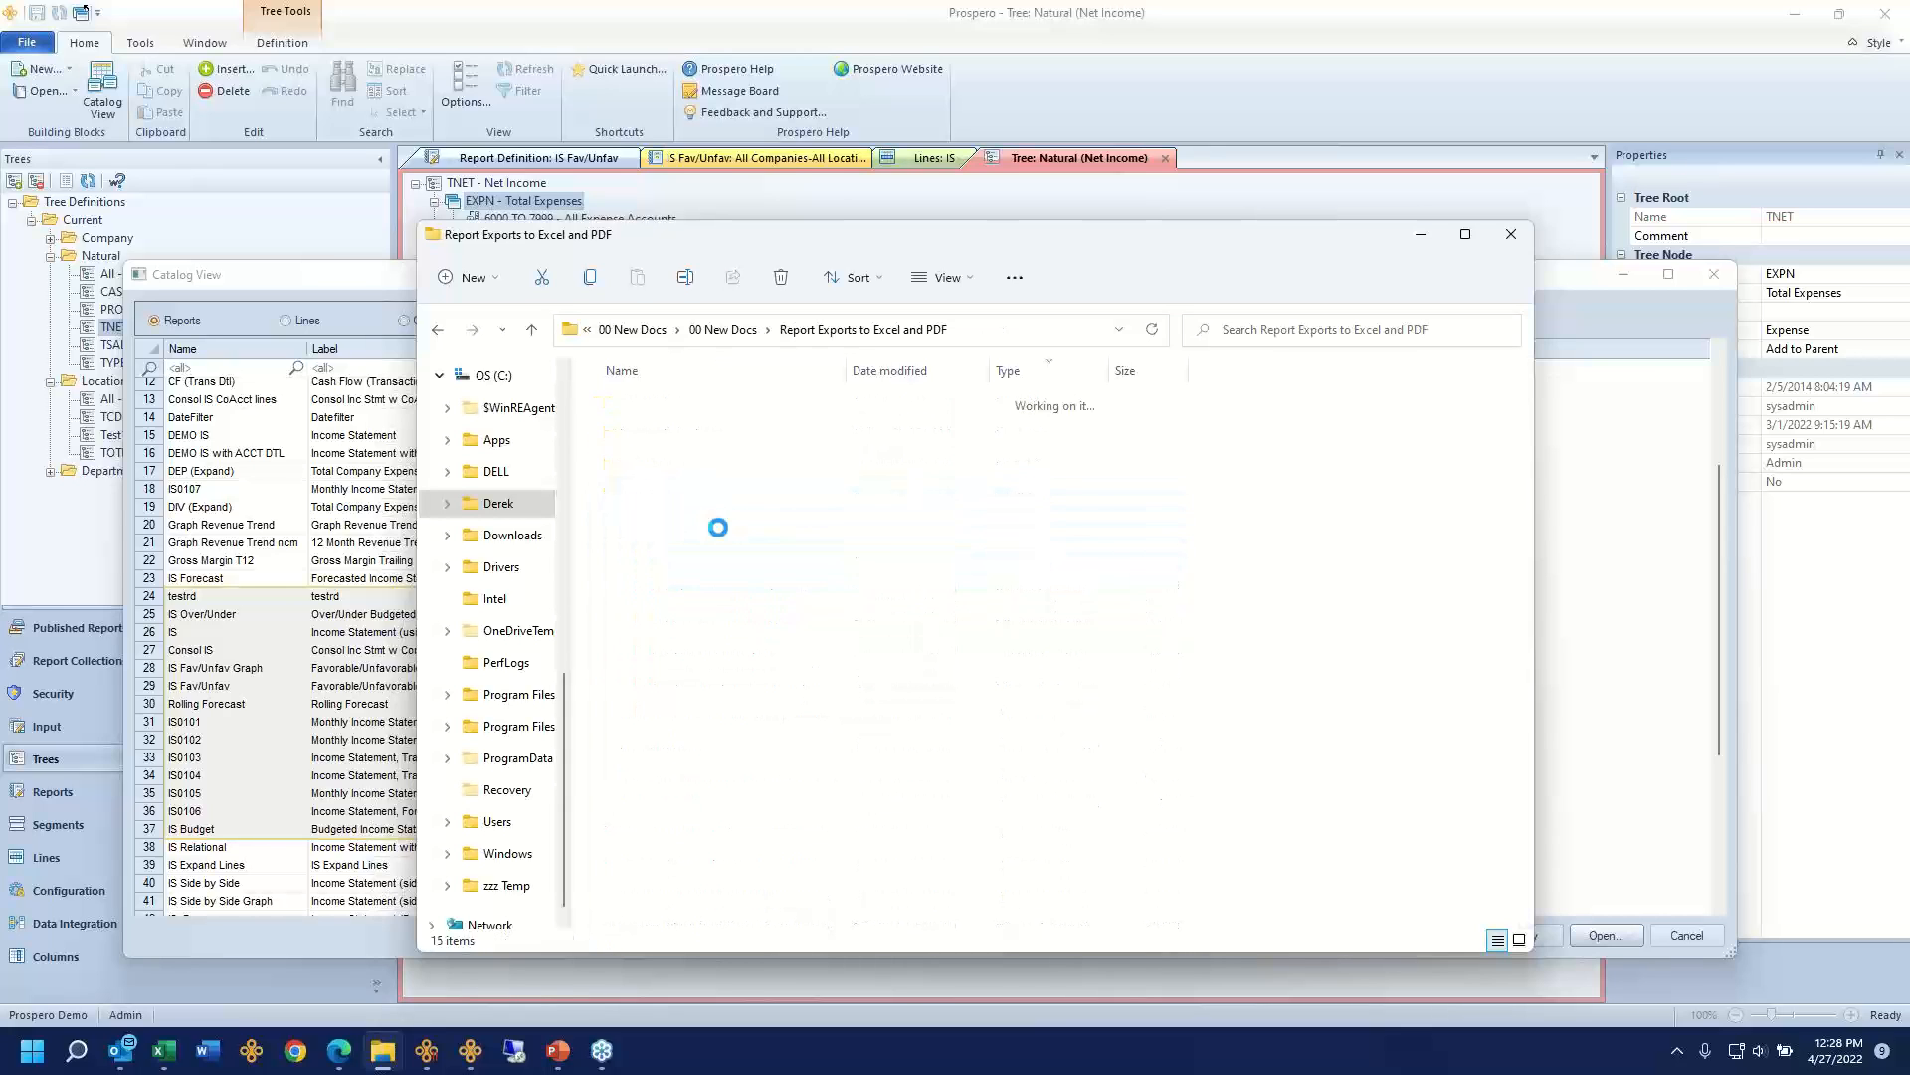
Step: Select the Excel workbooks from zTypical Excel Budget.xlsx through Cash Flow.xlsx in the exports folder
click(741, 406)
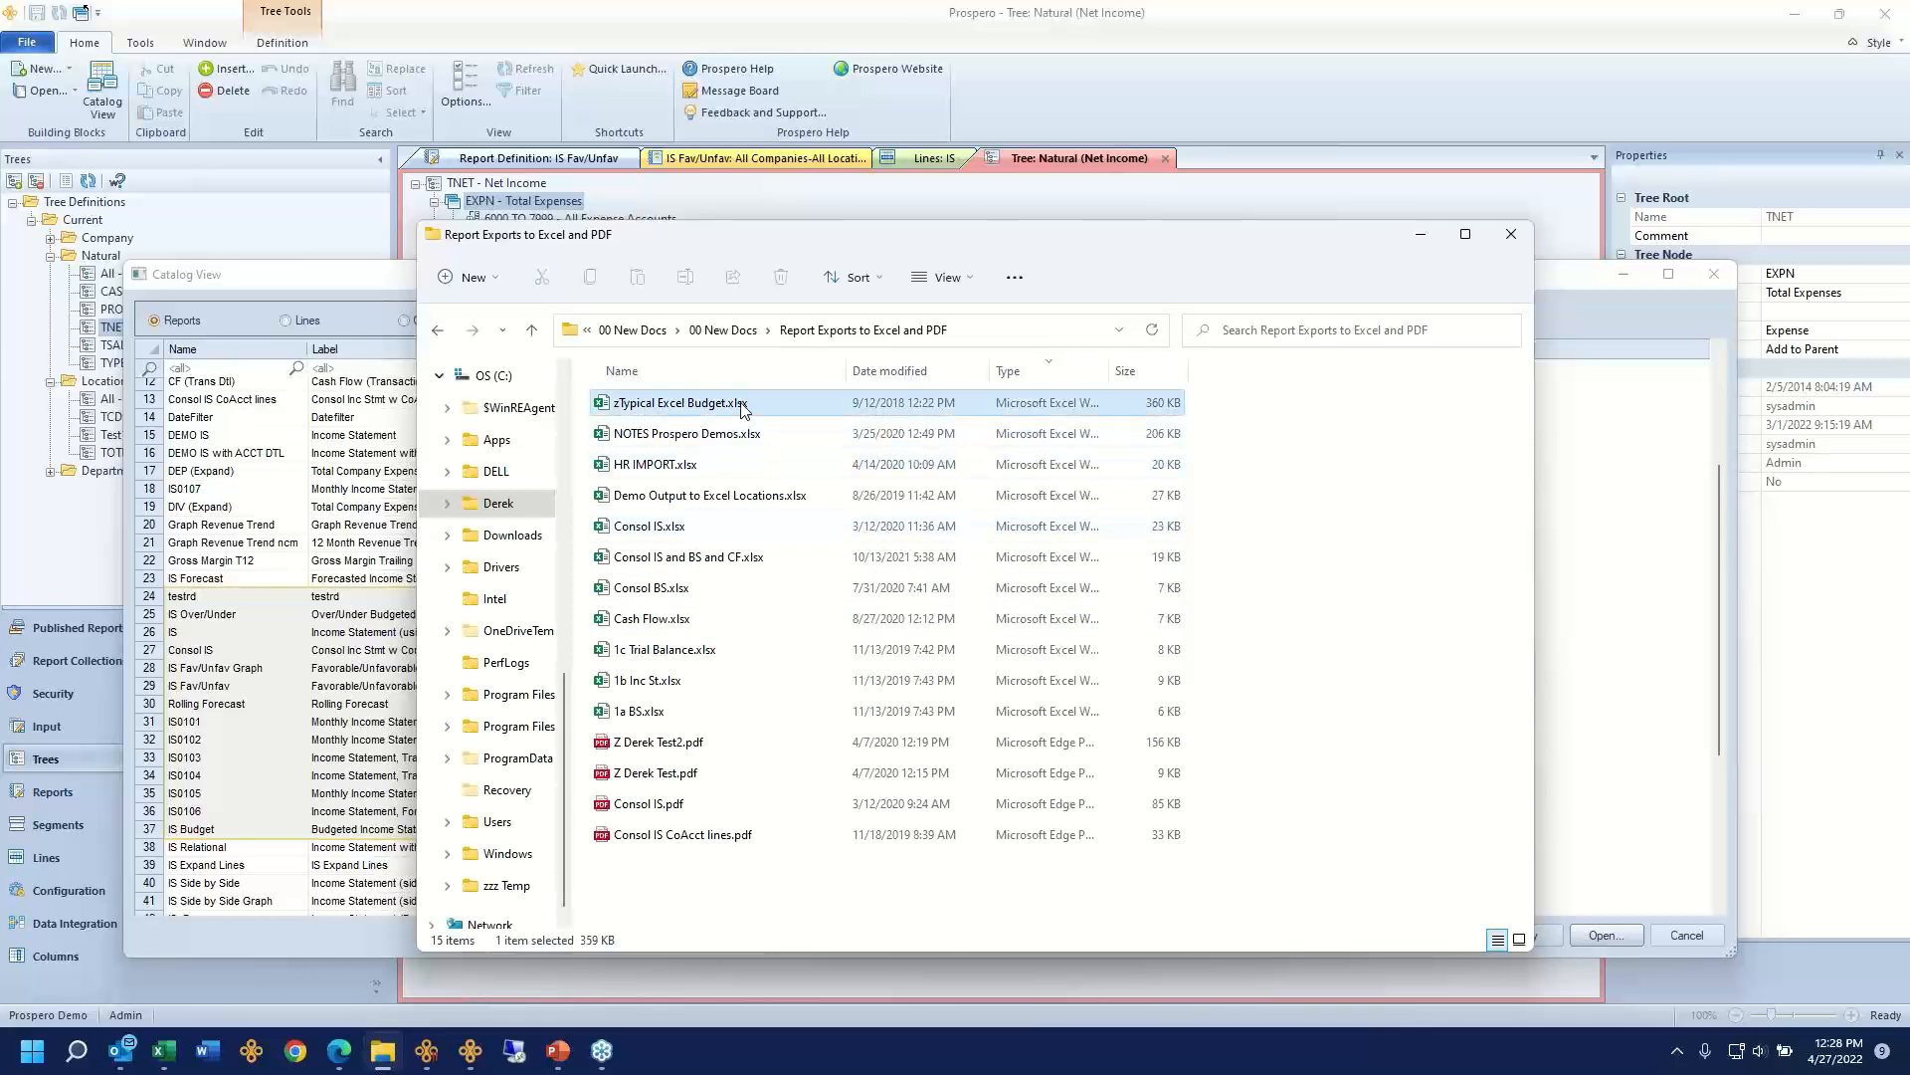
key(shift+Down)
key(shift+Down)
key(shift+Down)
key(shift+Down)
key(shift+Down)
key(shift+Down)
key(shift+Down)
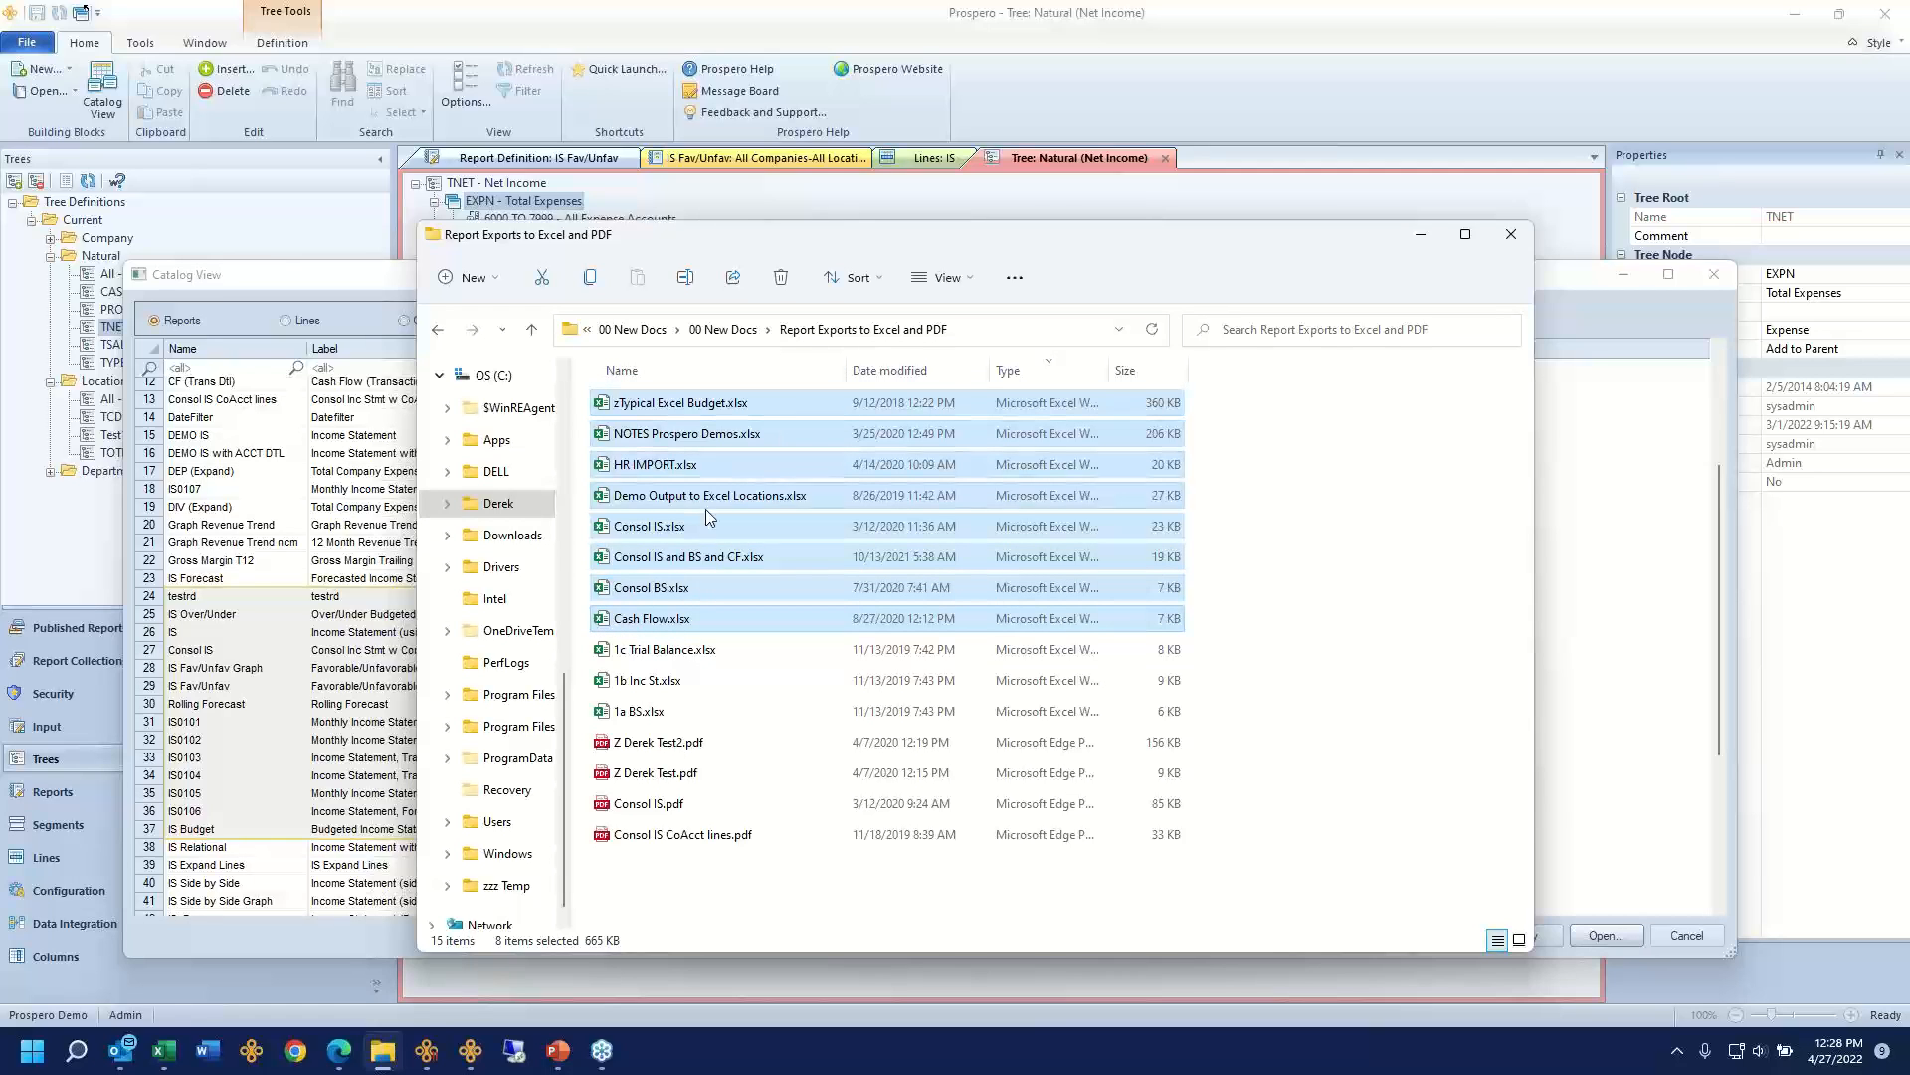
Step: Select Consol IS.xlsx, Cash Flow.xlsx and Consol IS and BS and CF.xlsx together, and dismiss the folder window and the report catalog
click(685, 435)
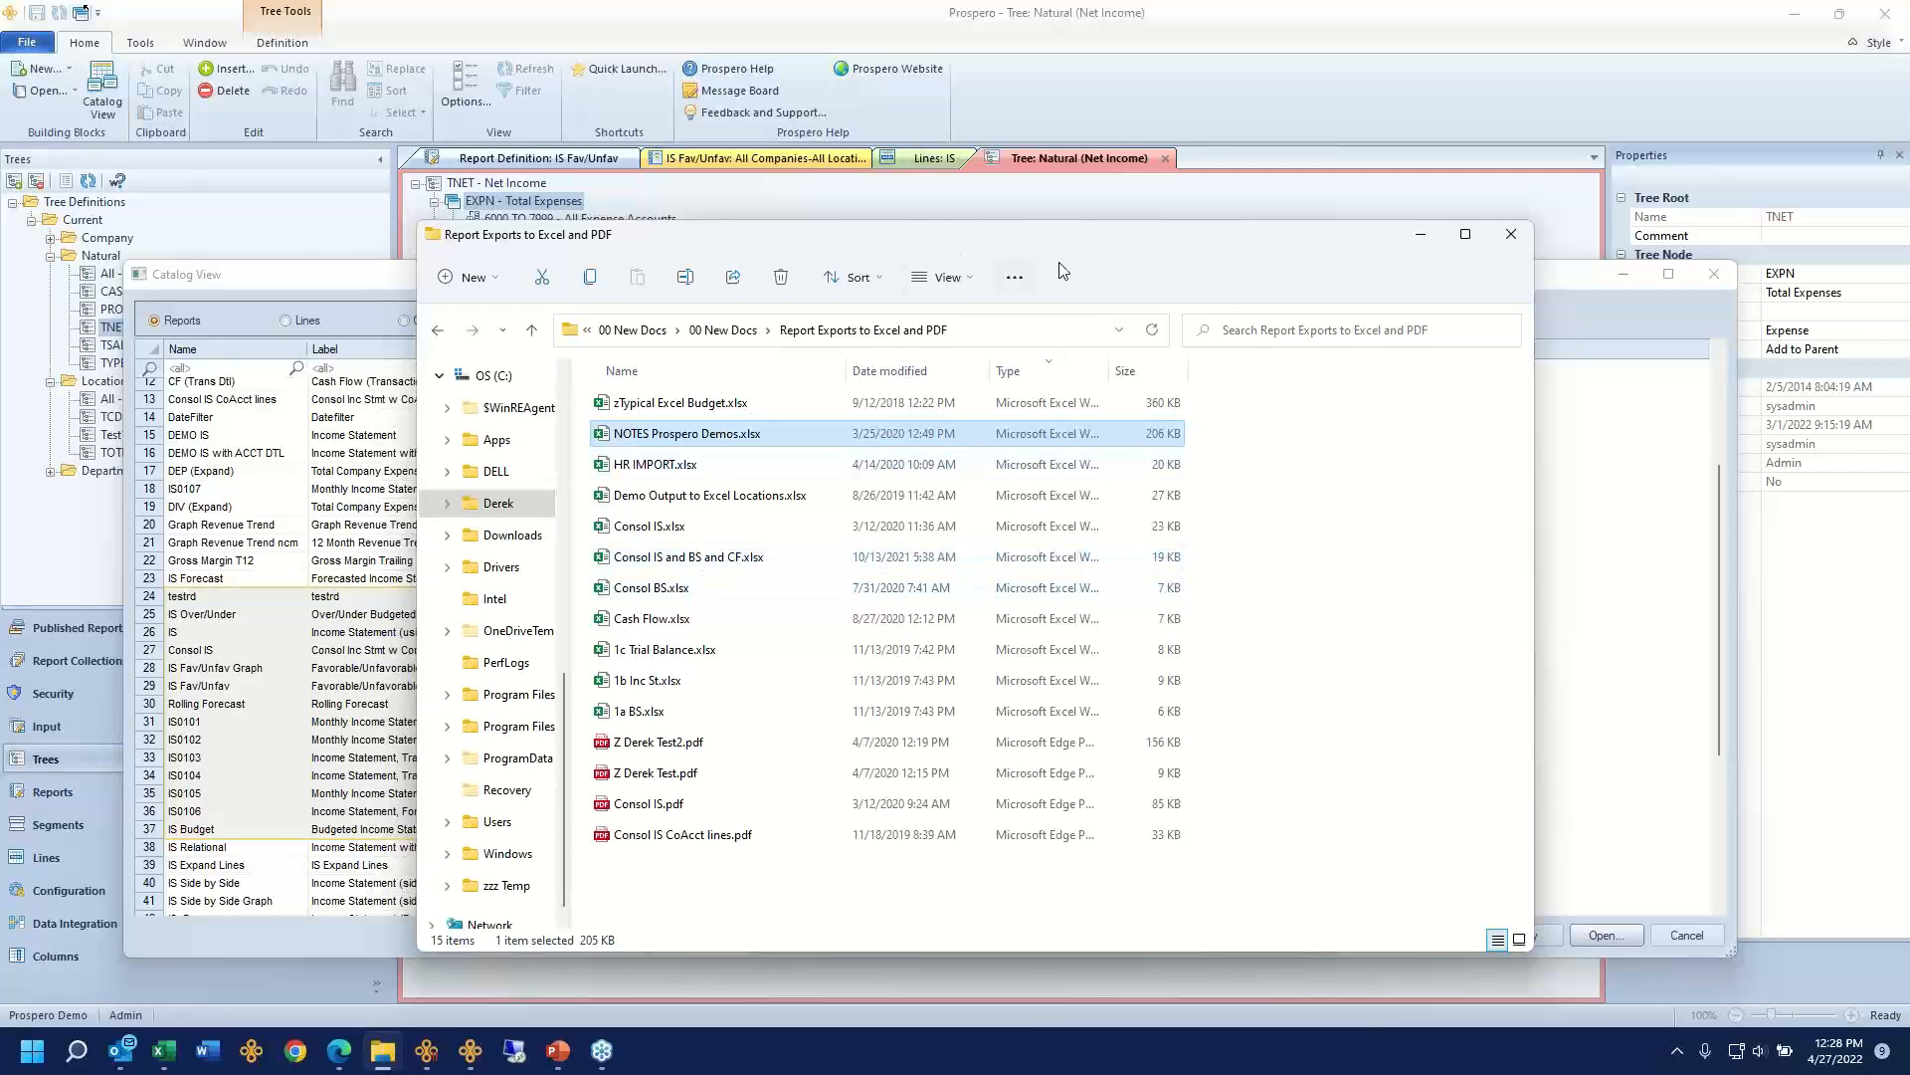
click(652, 527)
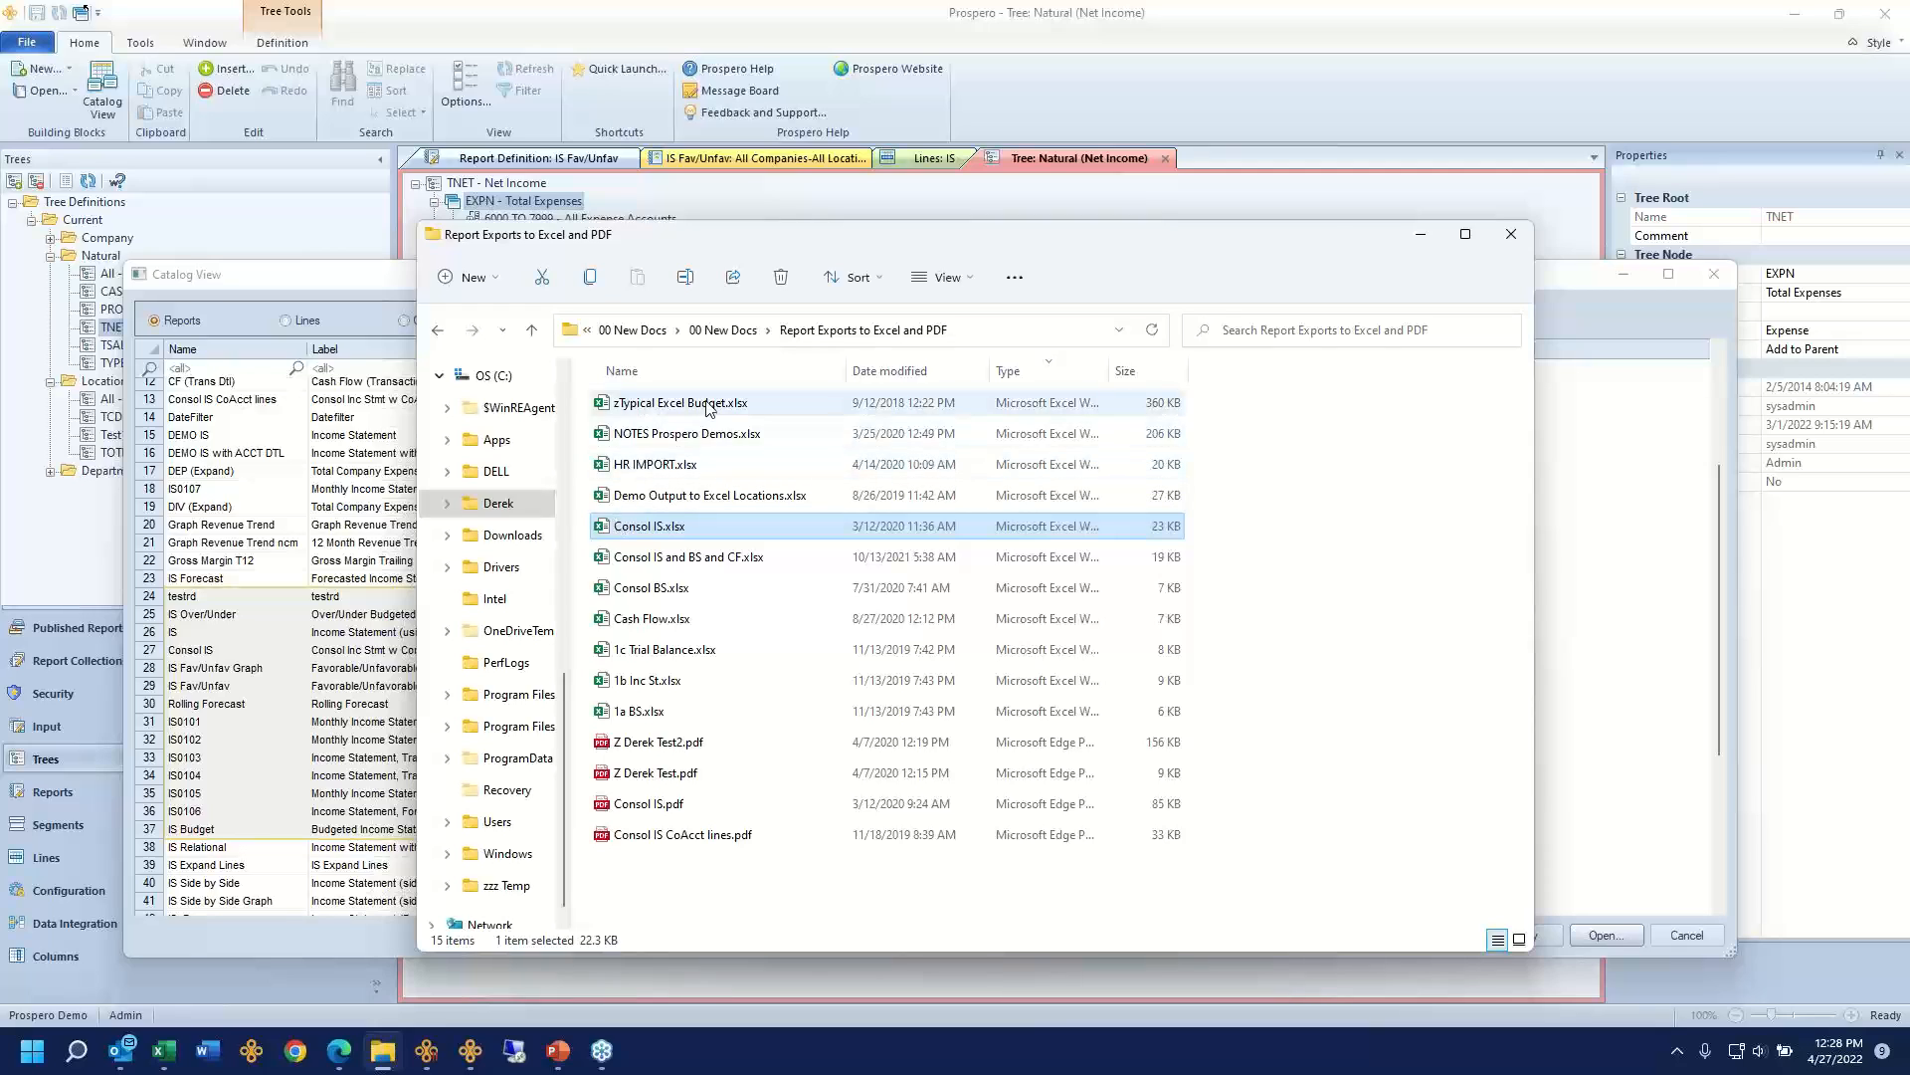
ctrl+click(677, 619)
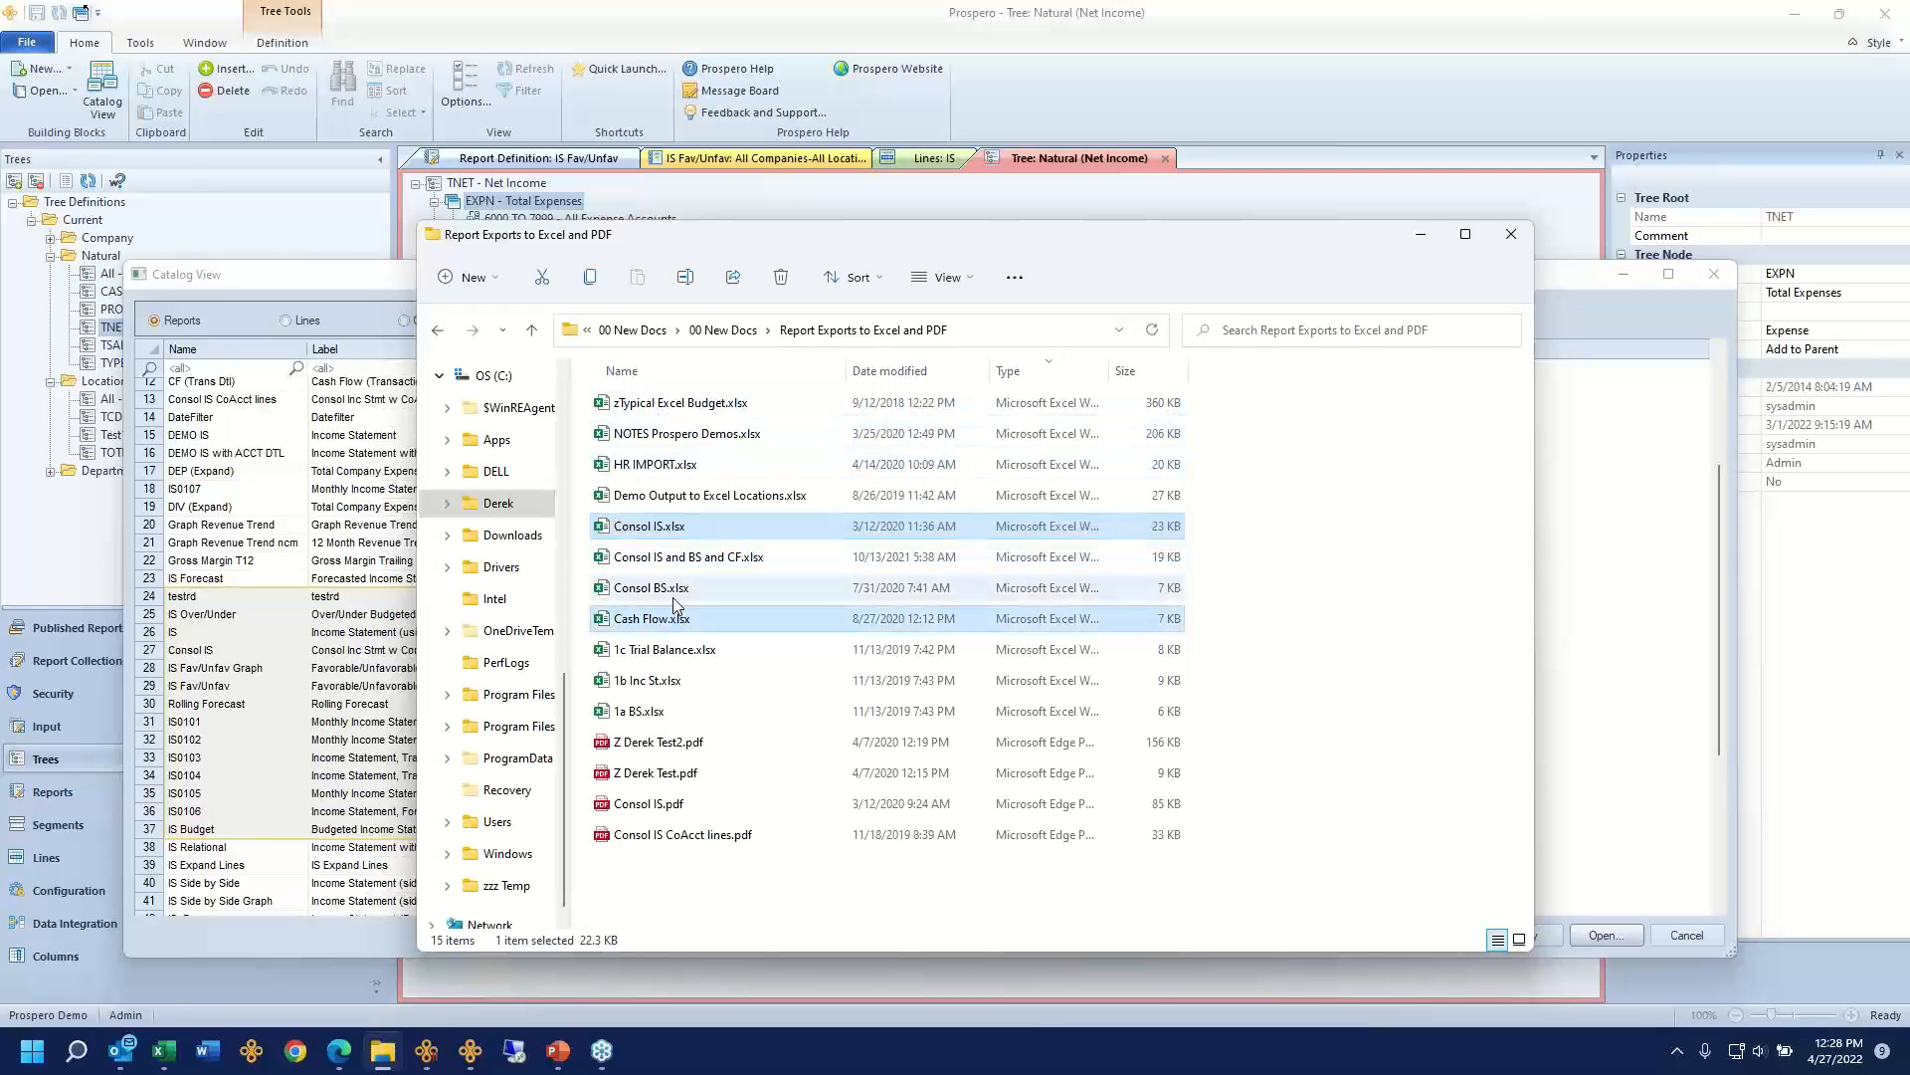
ctrl+click(691, 559)
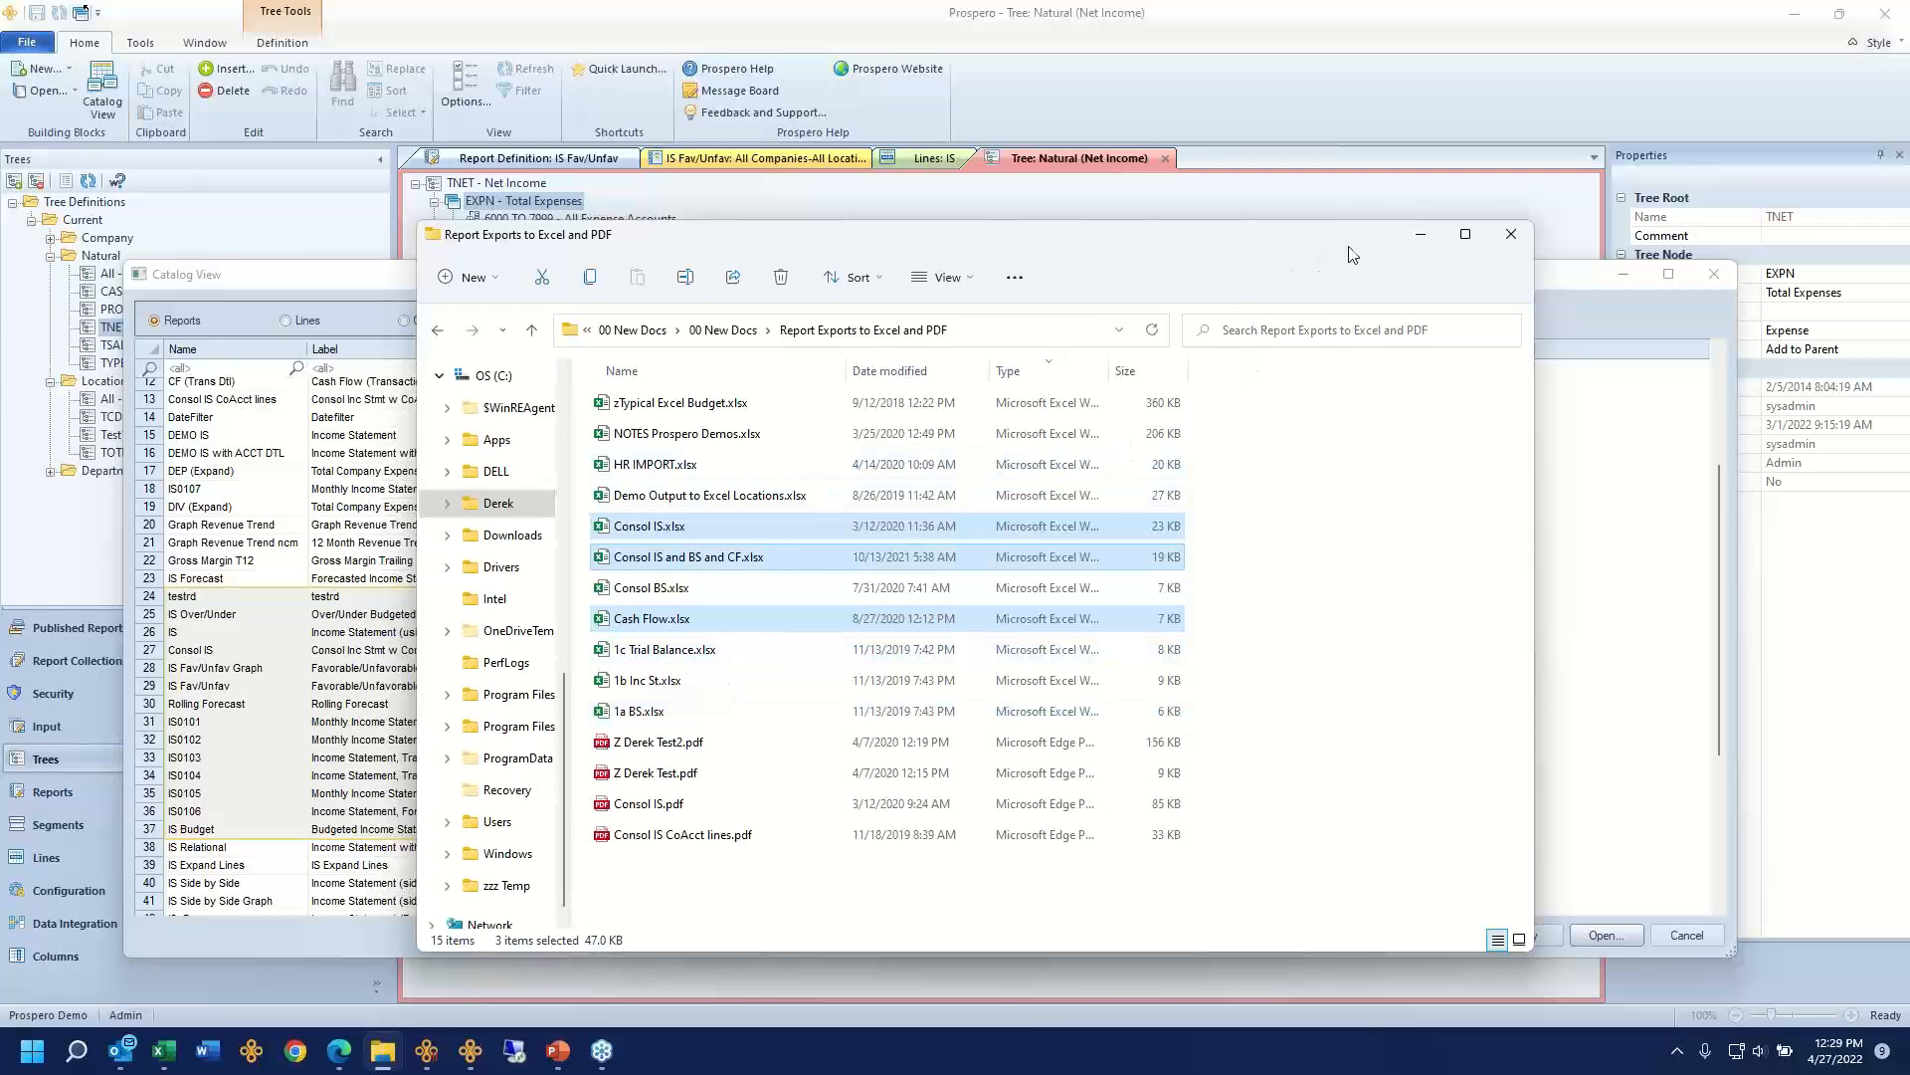
click(1421, 239)
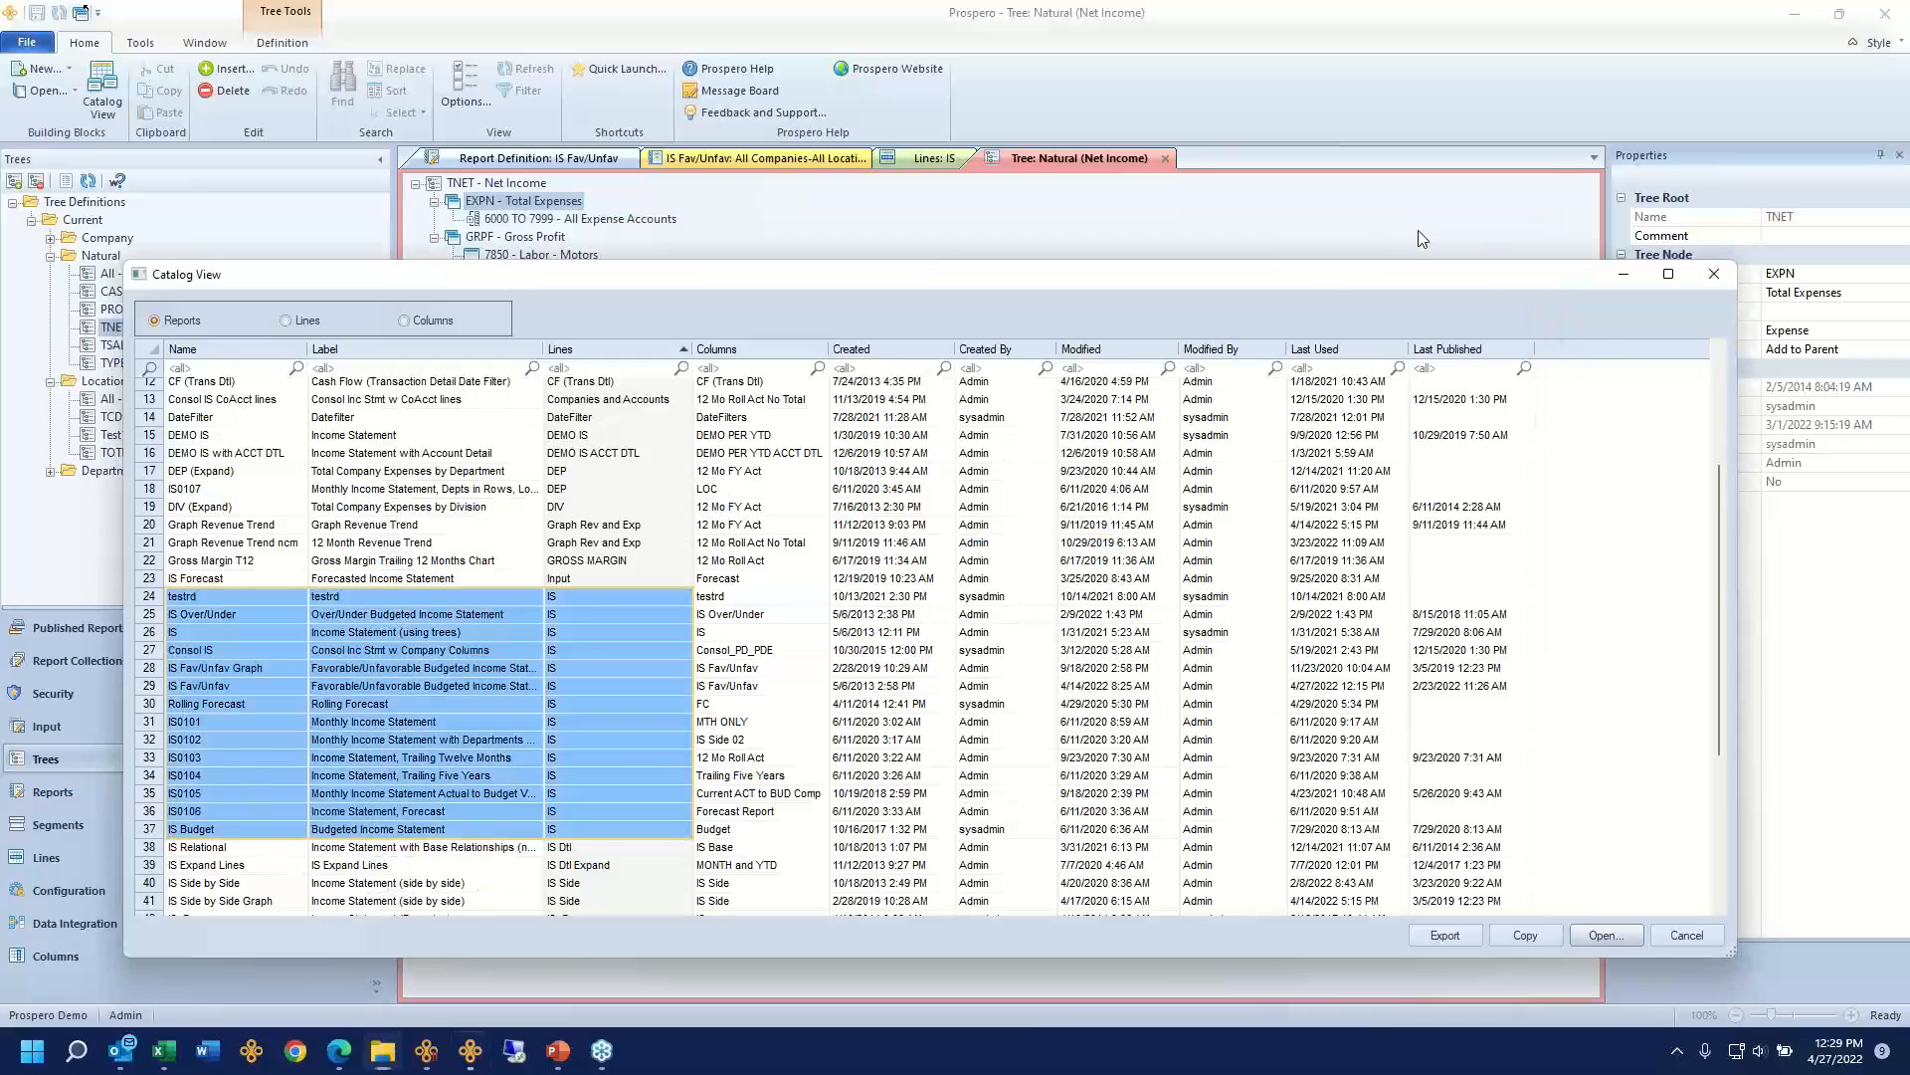
click(1686, 935)
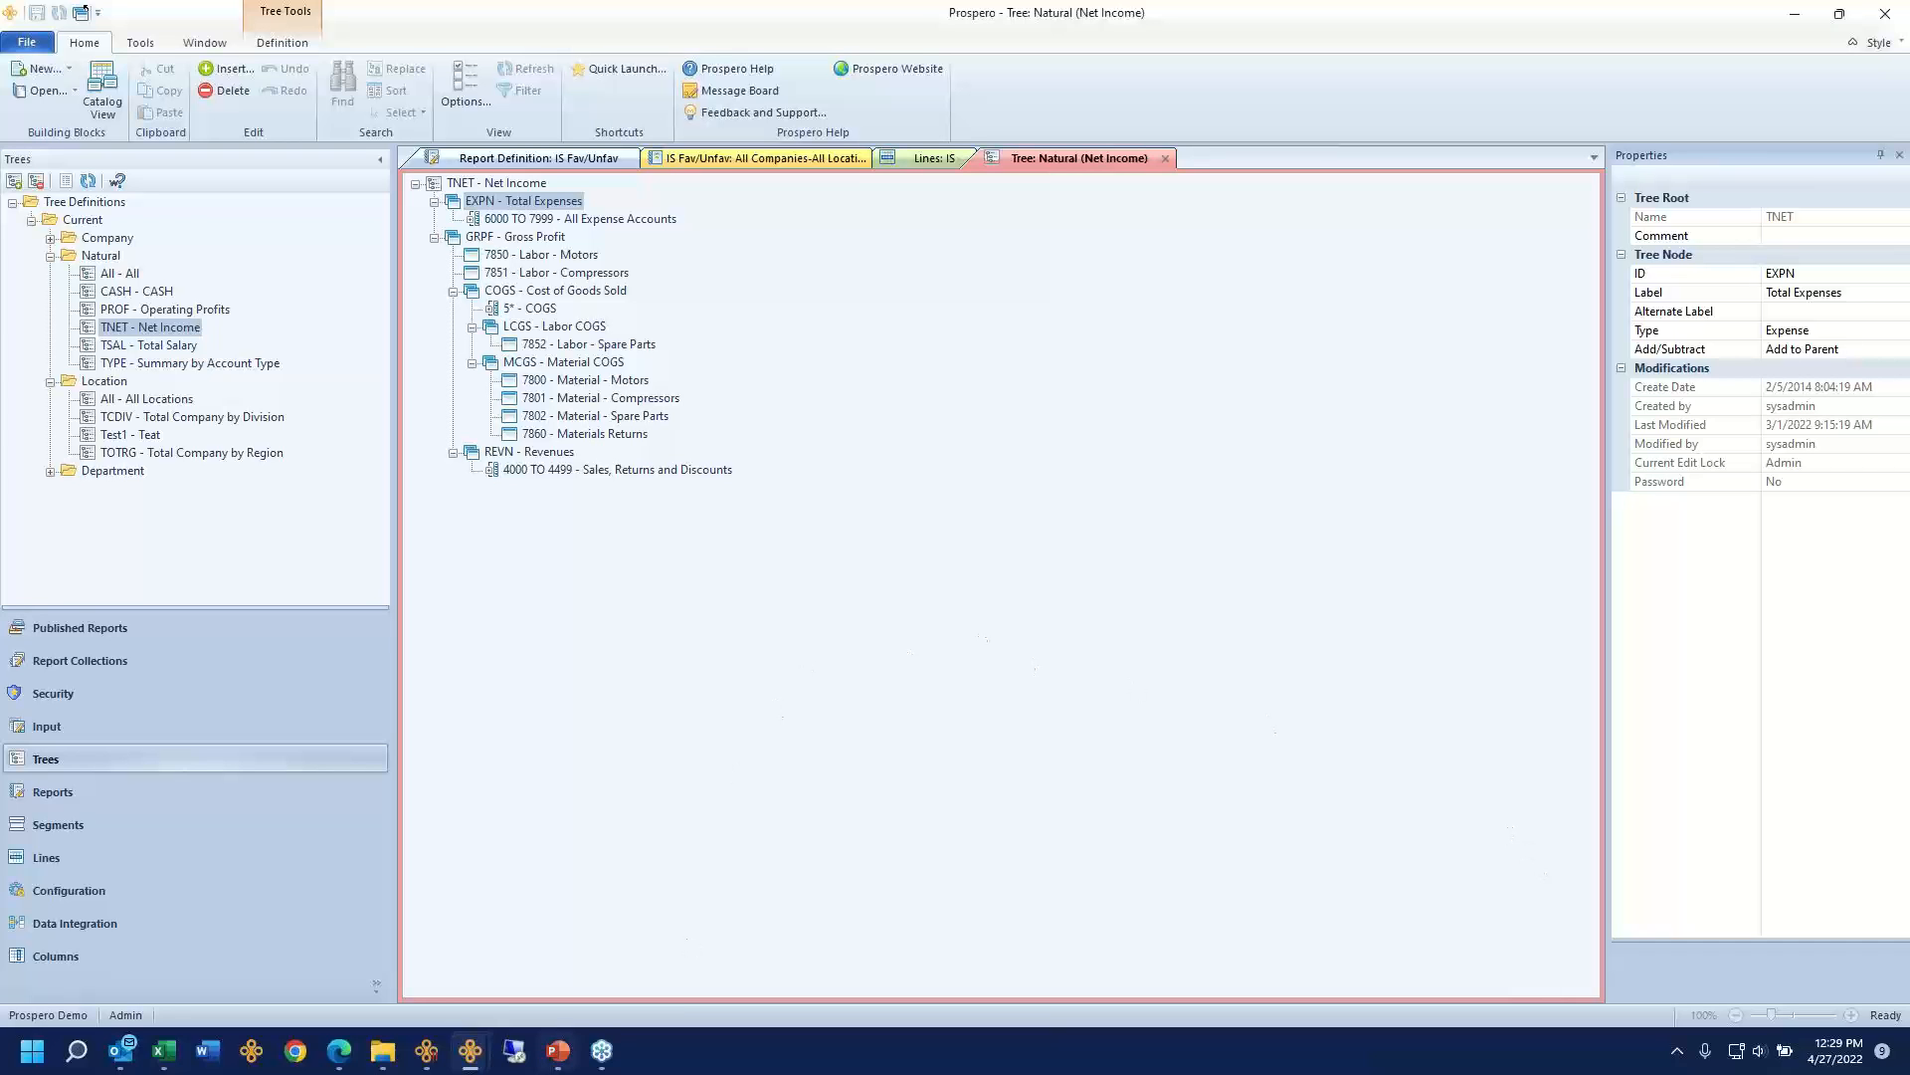
Step: Switch to the Prospero window with the published IS Fav/Unfav report, and close the Net Revenue department report and its pie charts
mouse_move(468, 1056)
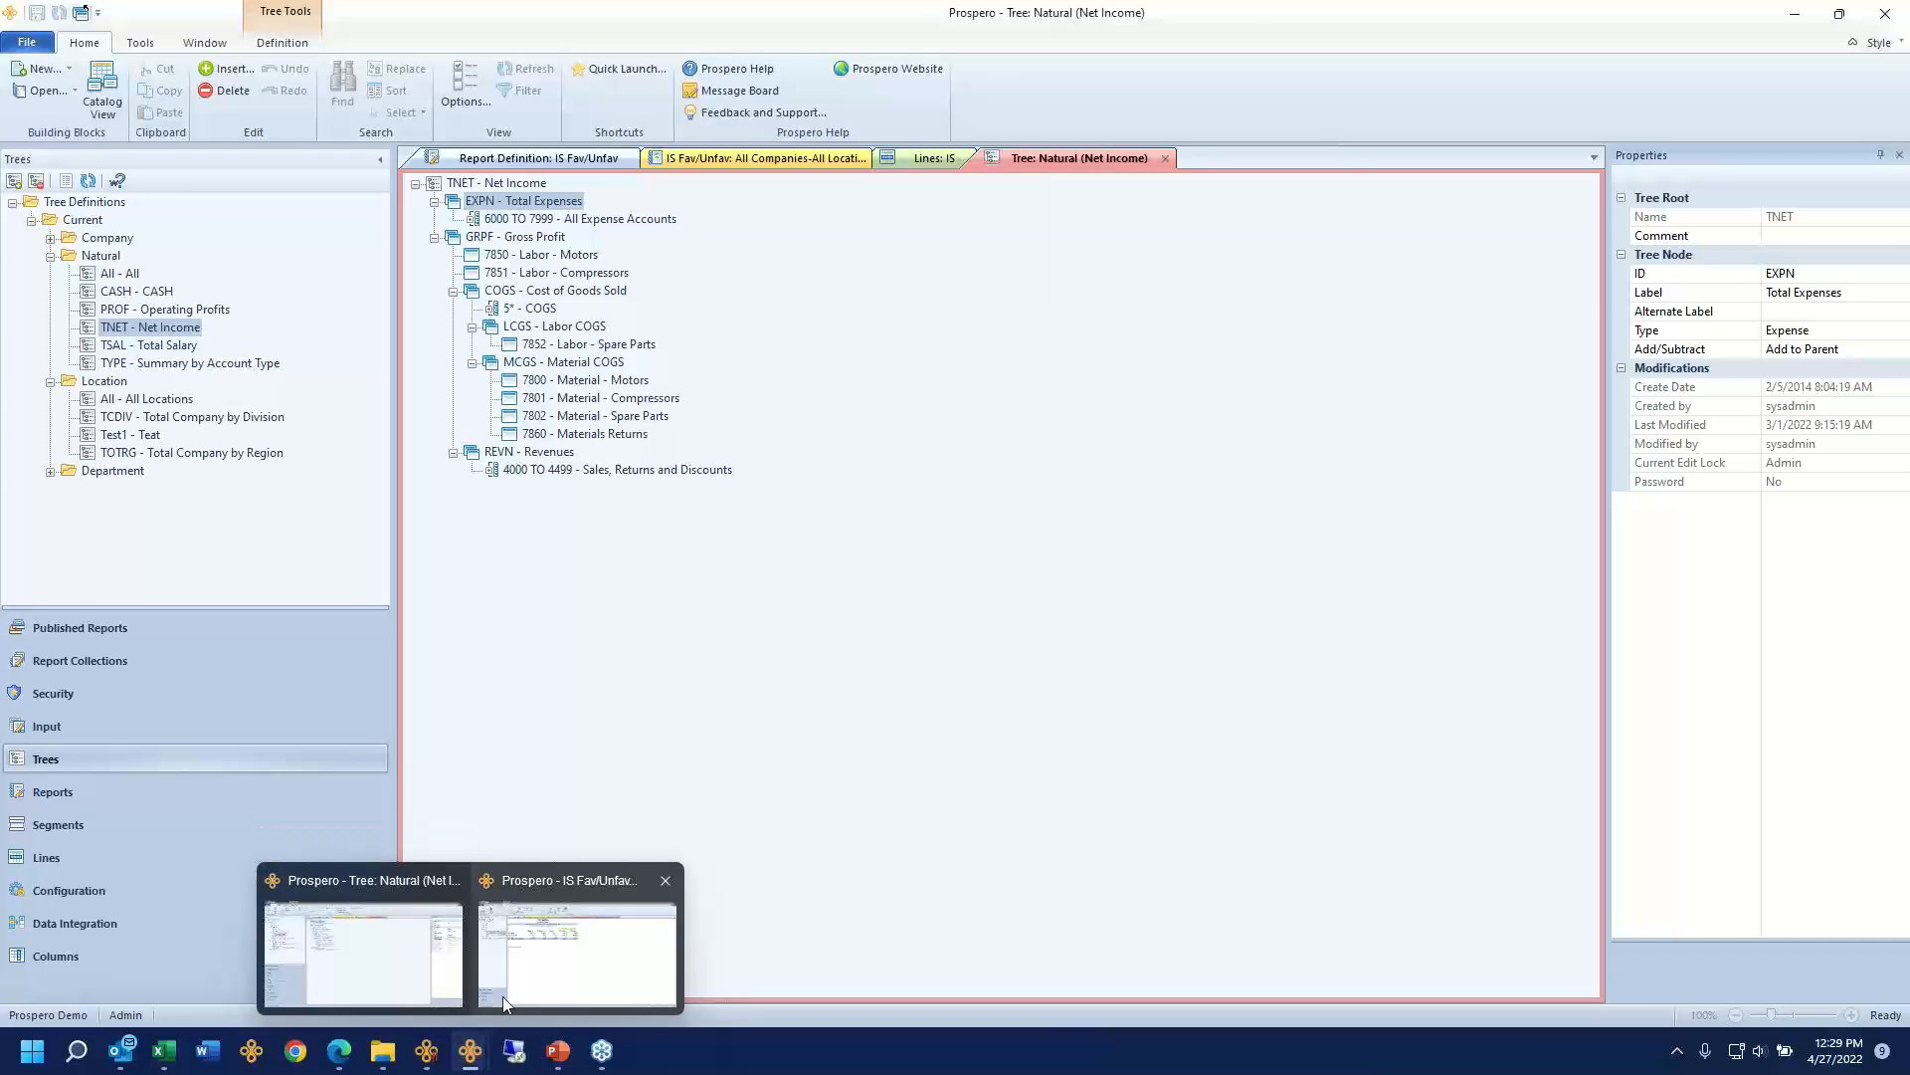
click(517, 971)
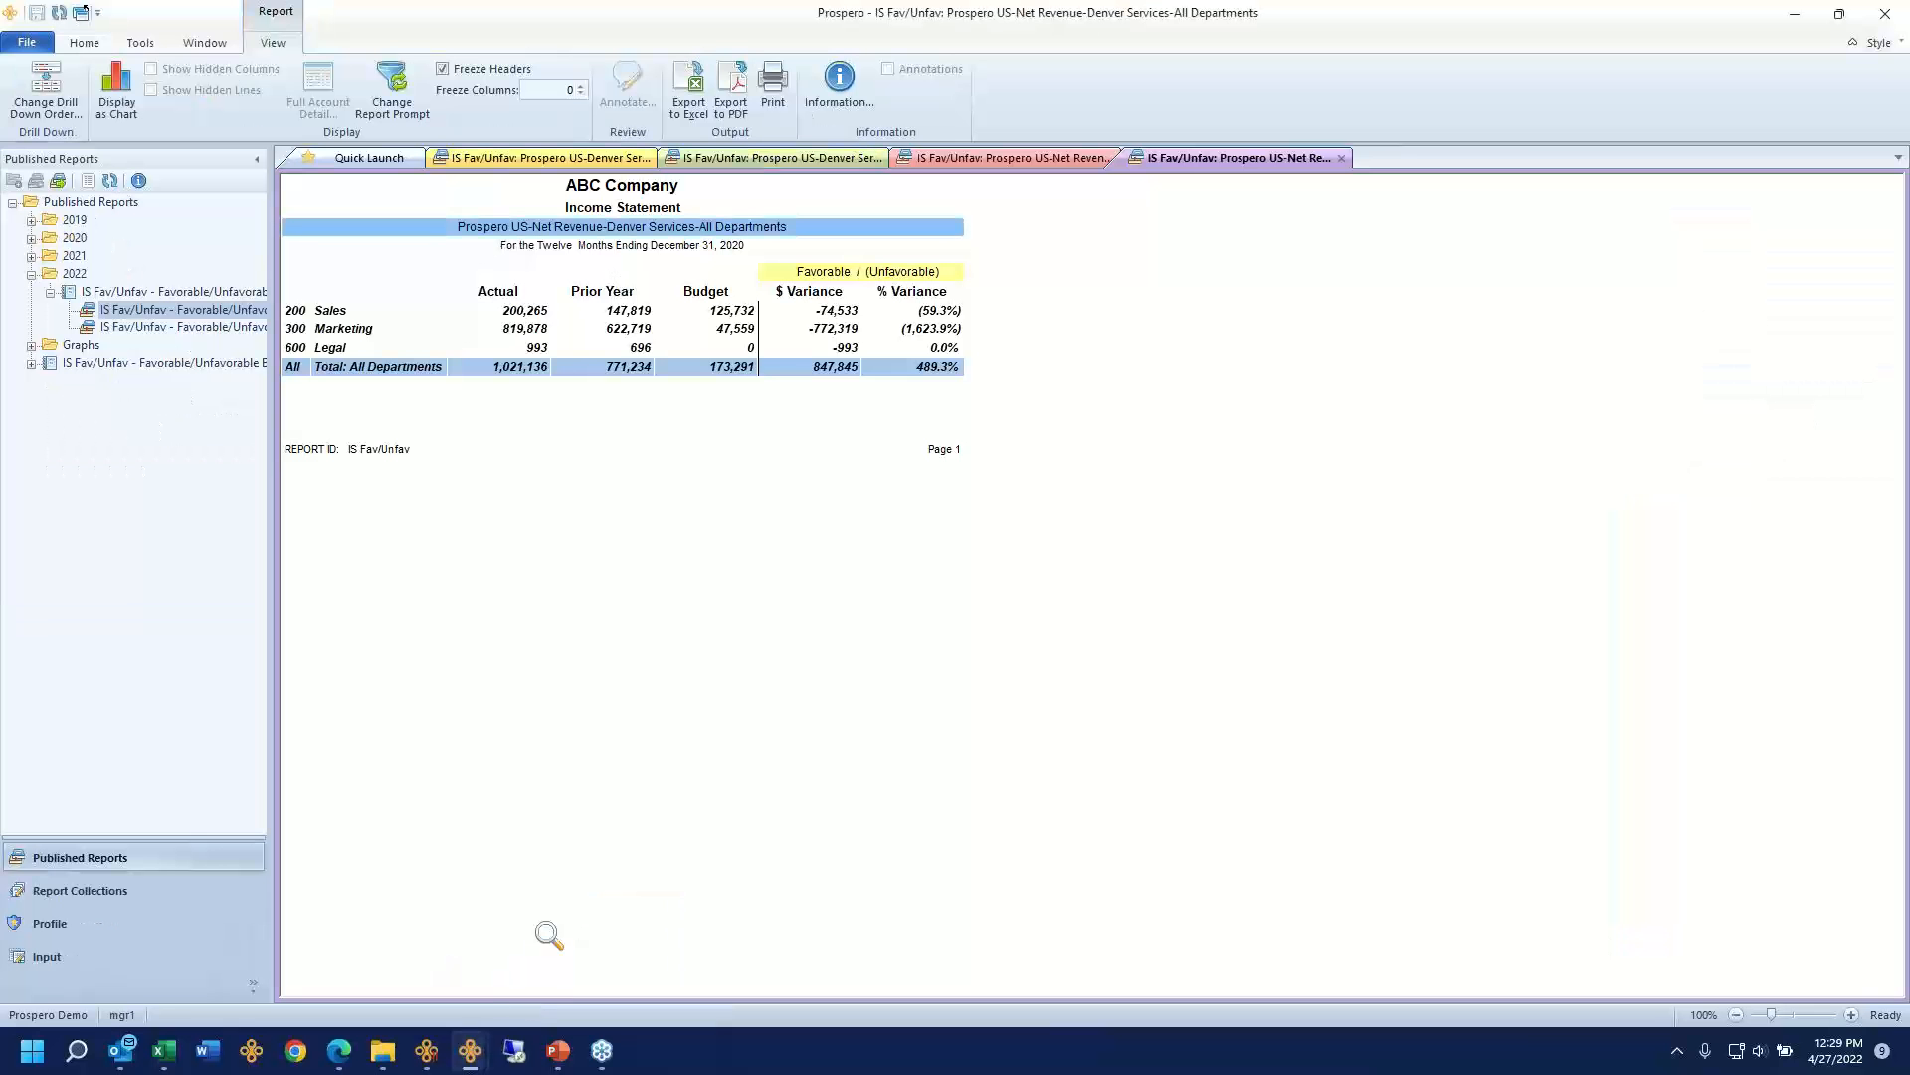
click(1342, 159)
click(1110, 158)
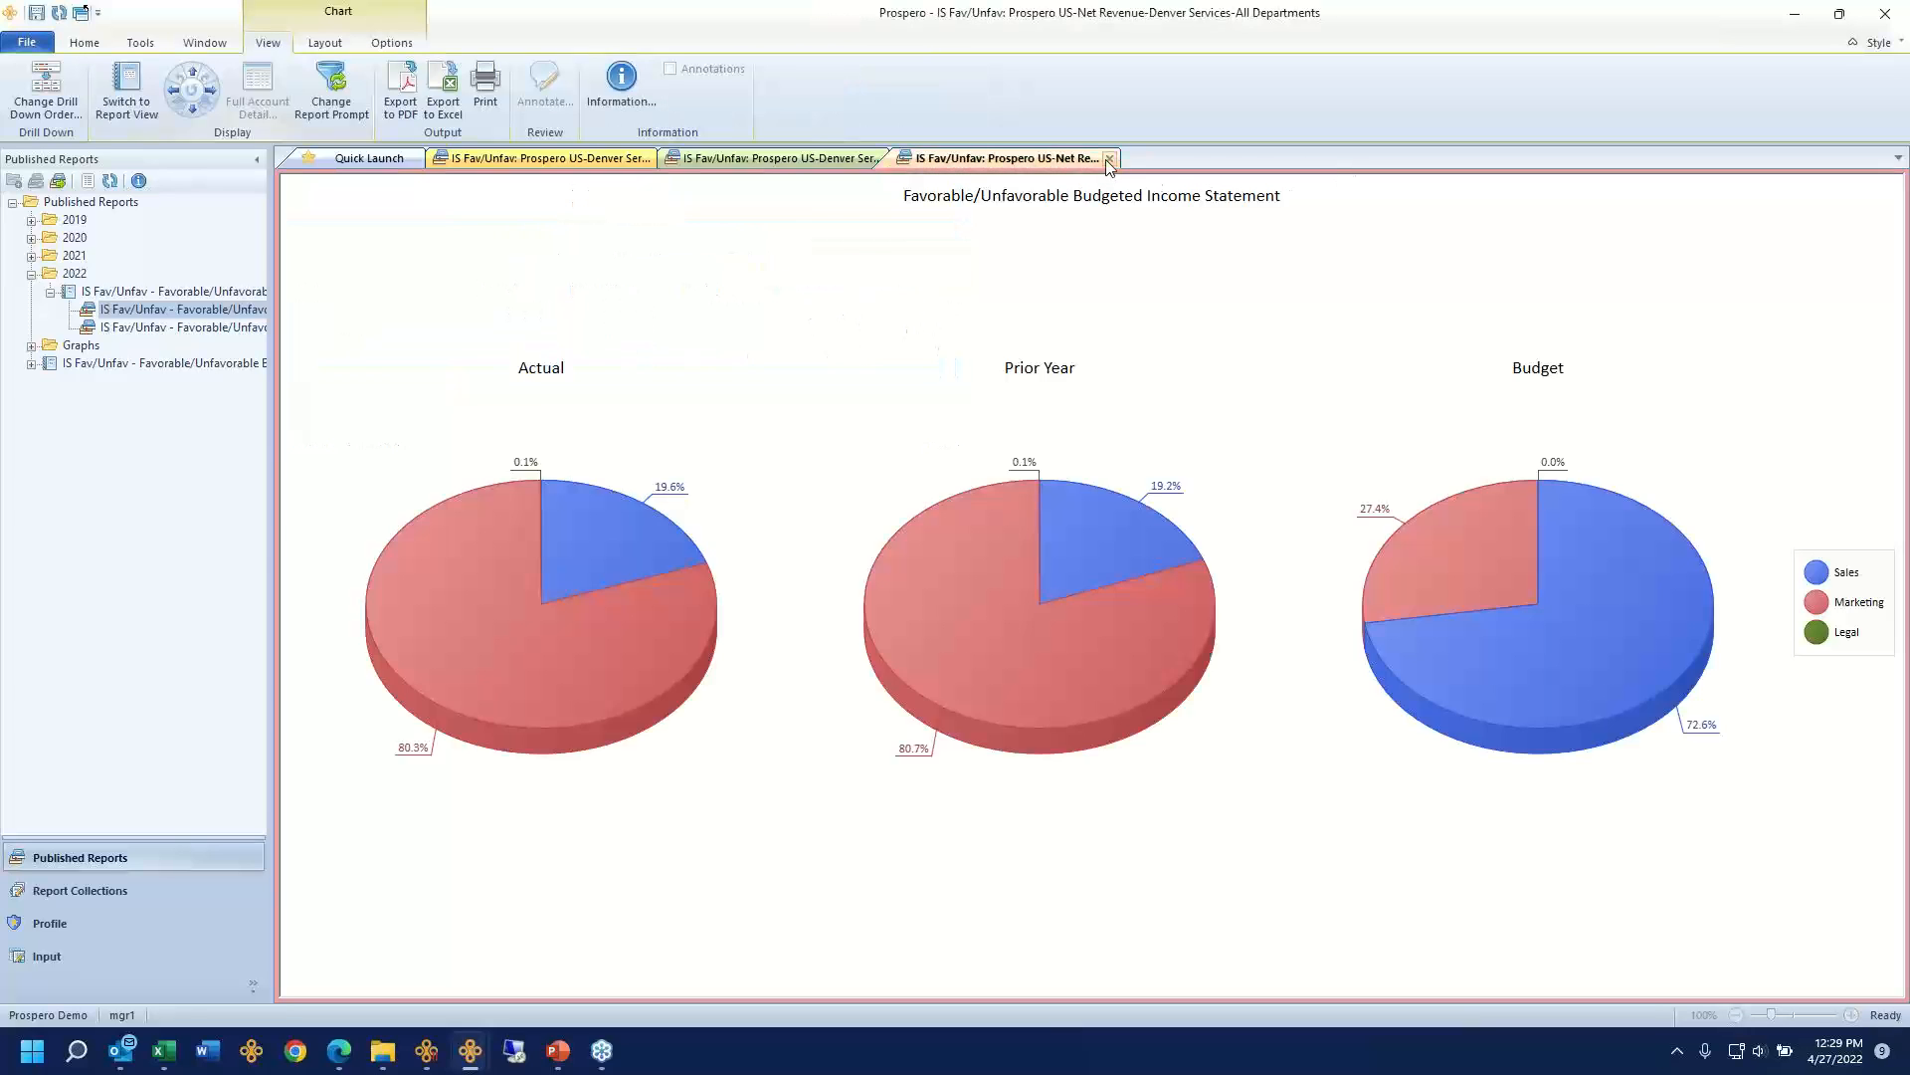
Step: Return to the Denver Services-All Departments income statement and highlight the Budget column from Sales Returns through Travel
click(877, 158)
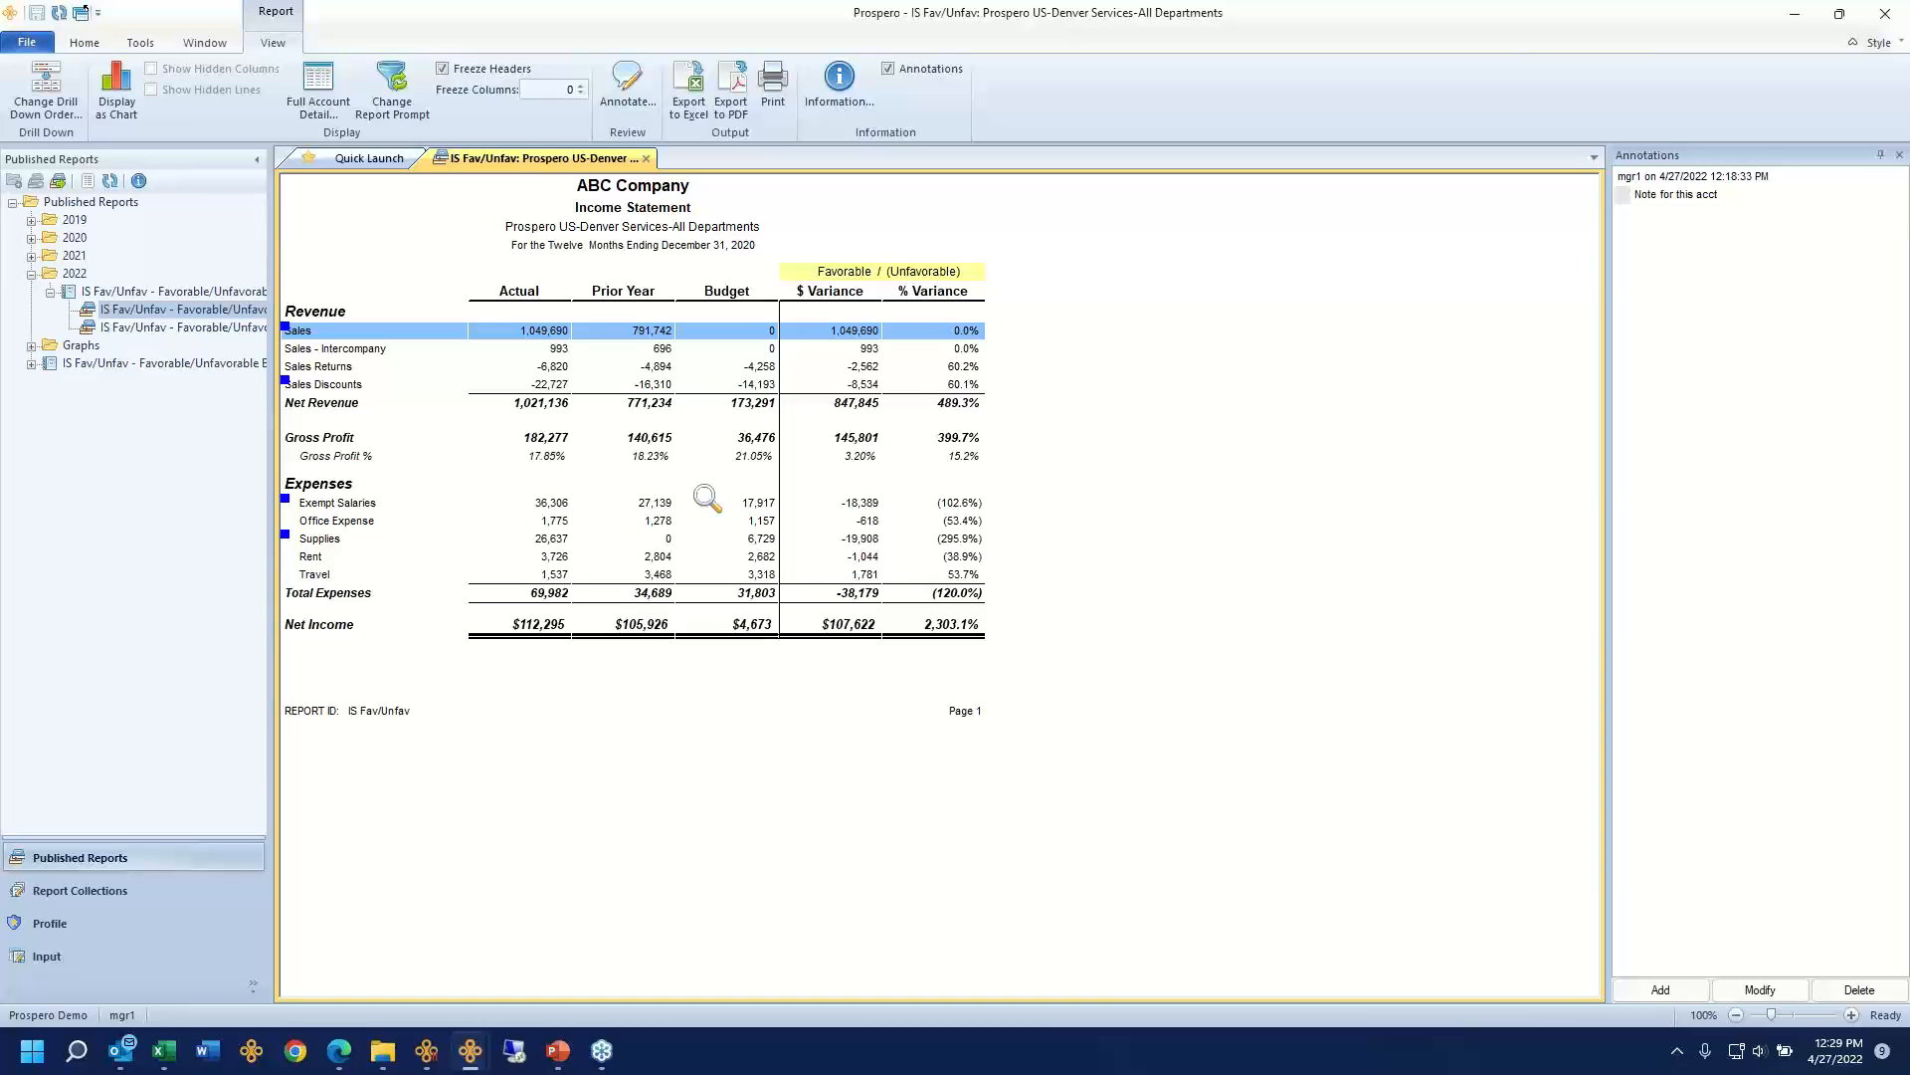
drag(734, 368, 746, 582)
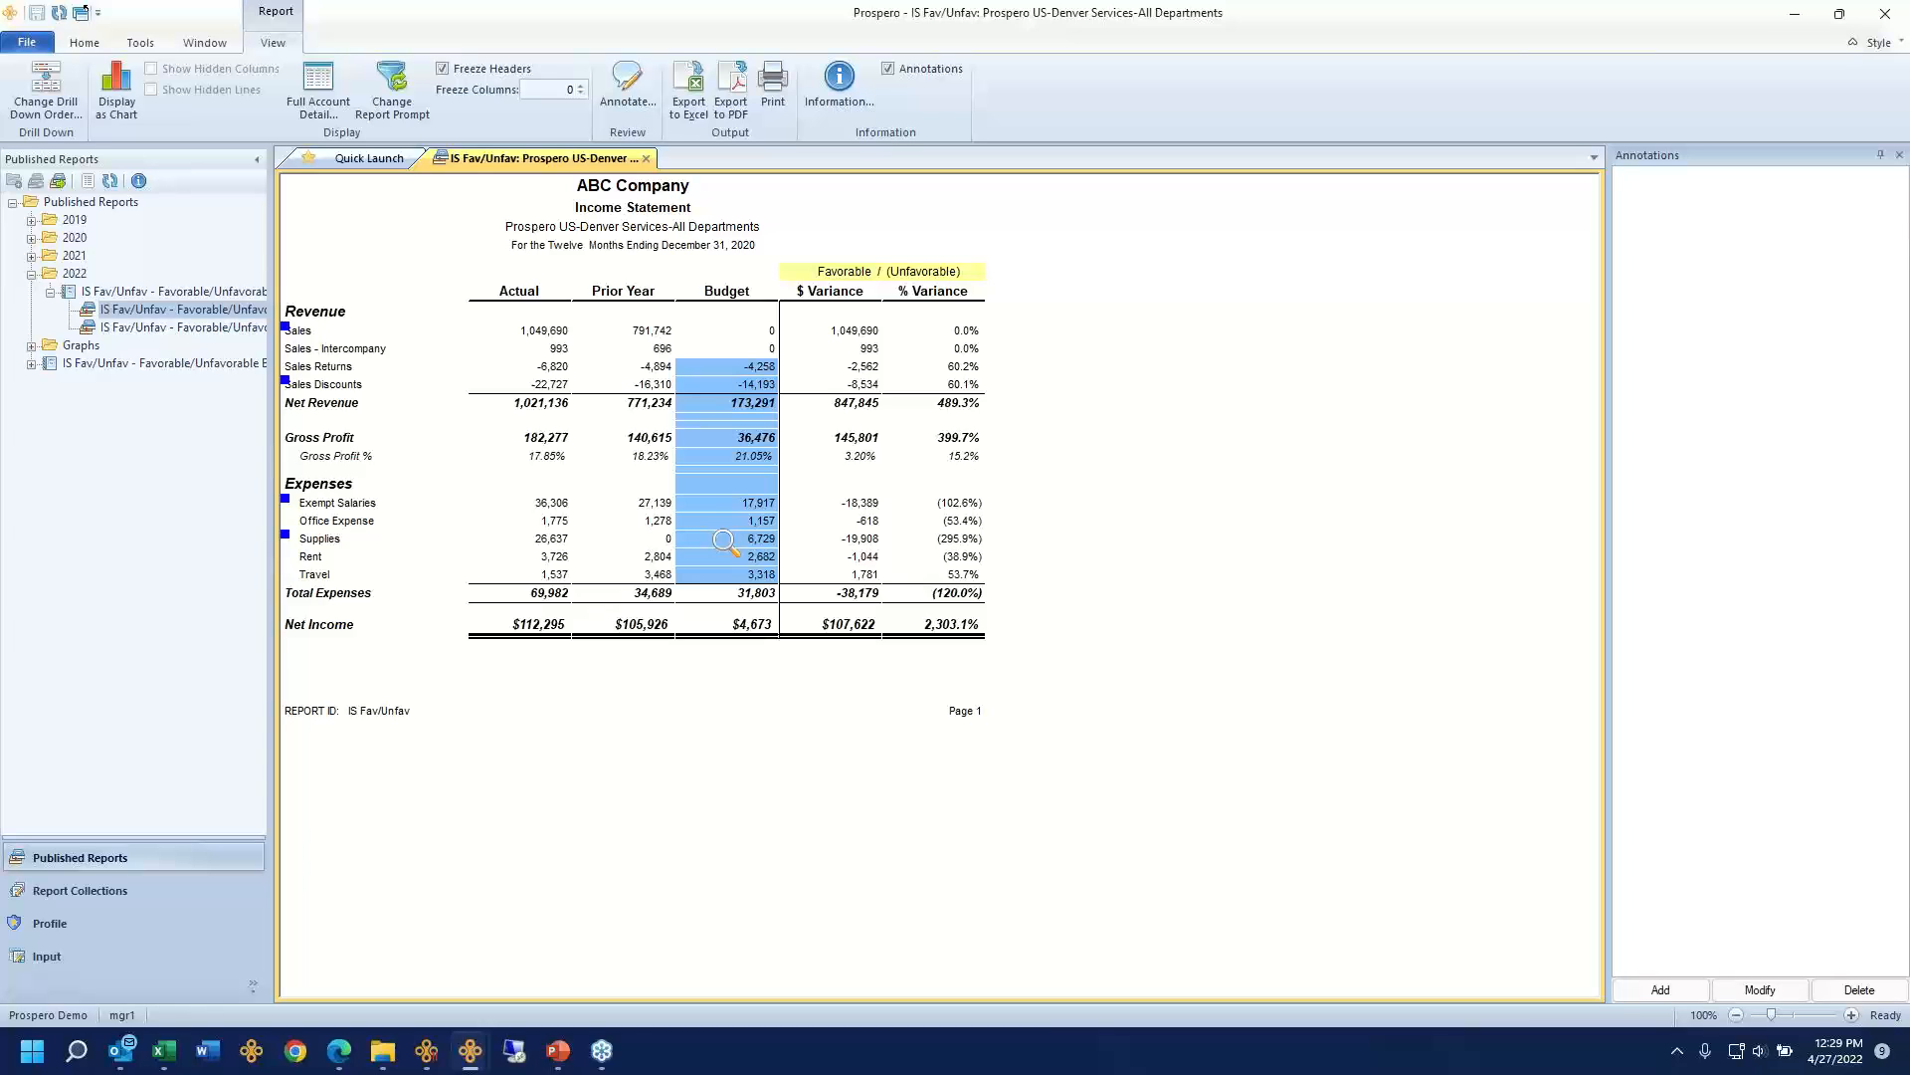
Step: Open BUDGET INPUT from Quick Launch for Prospero US, Denver Services, Administration, and collapse the Annotations pane
click(384, 162)
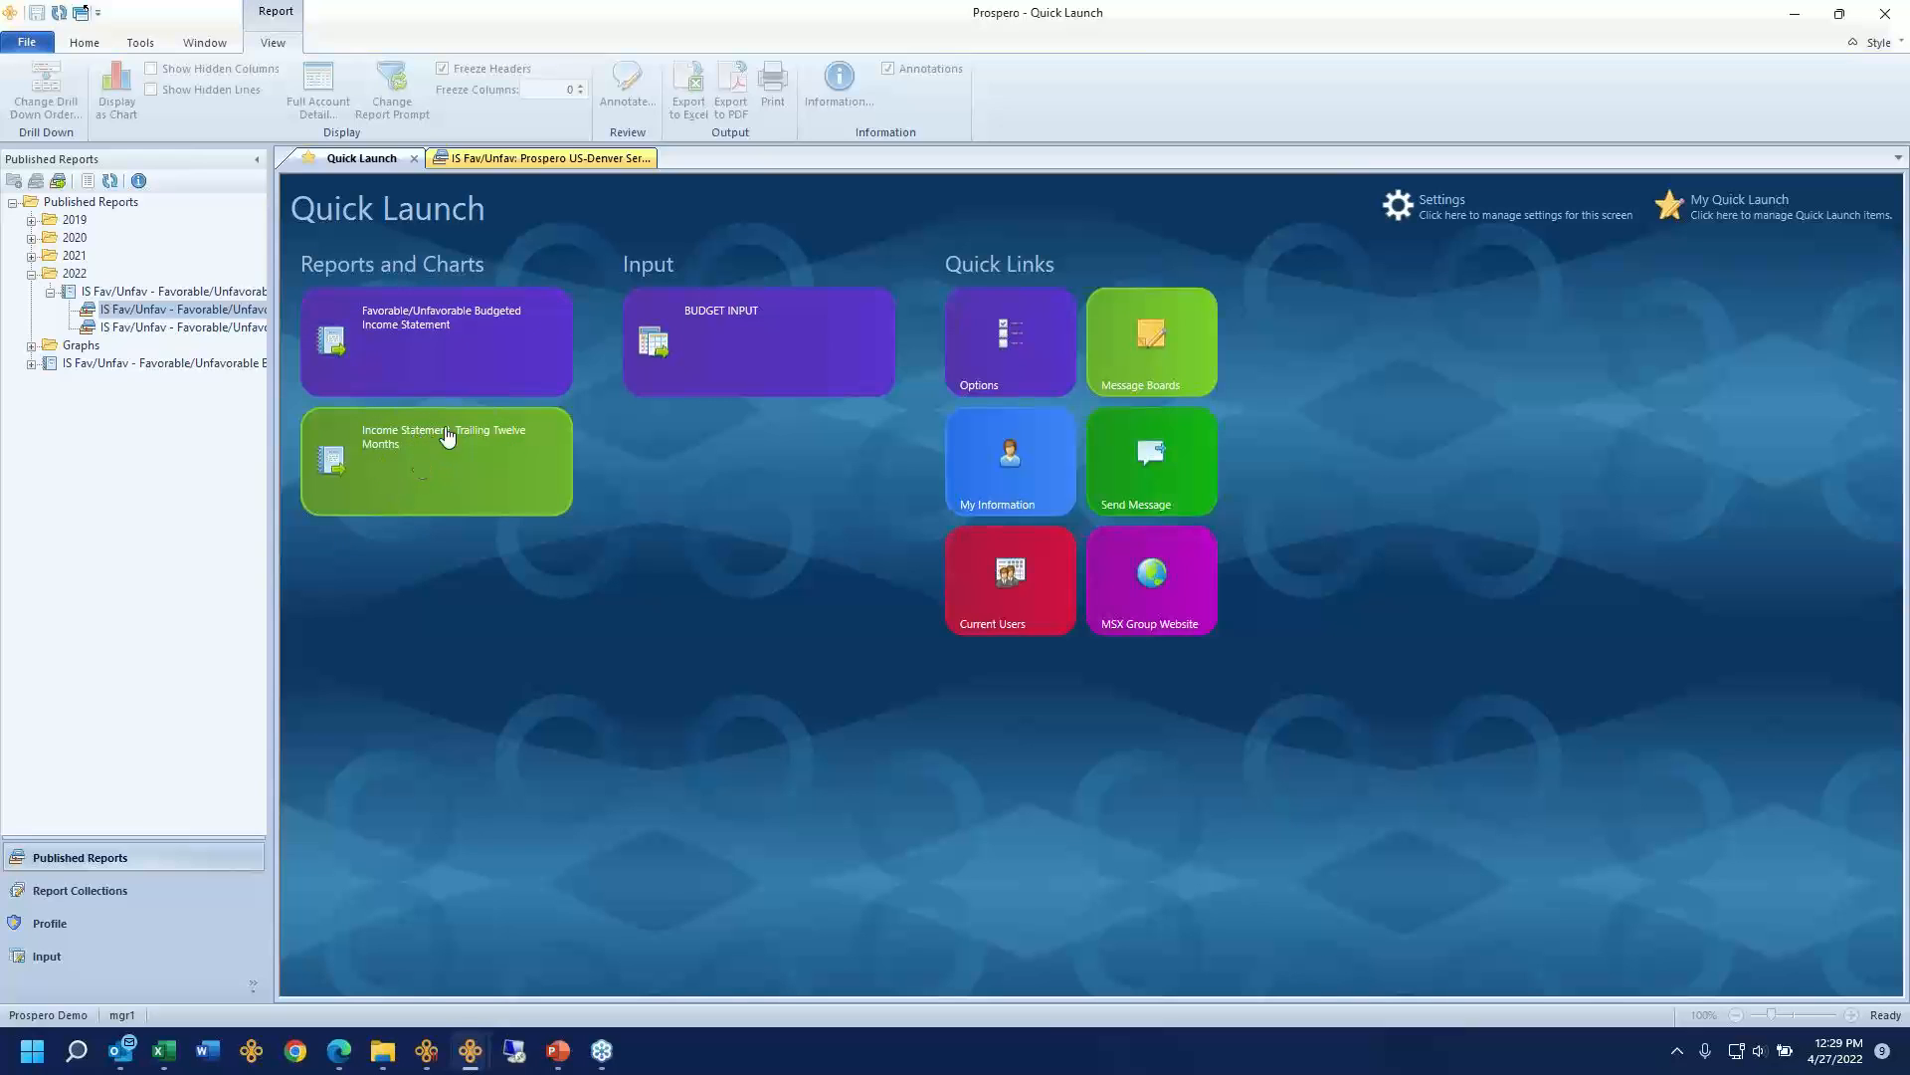
click(730, 349)
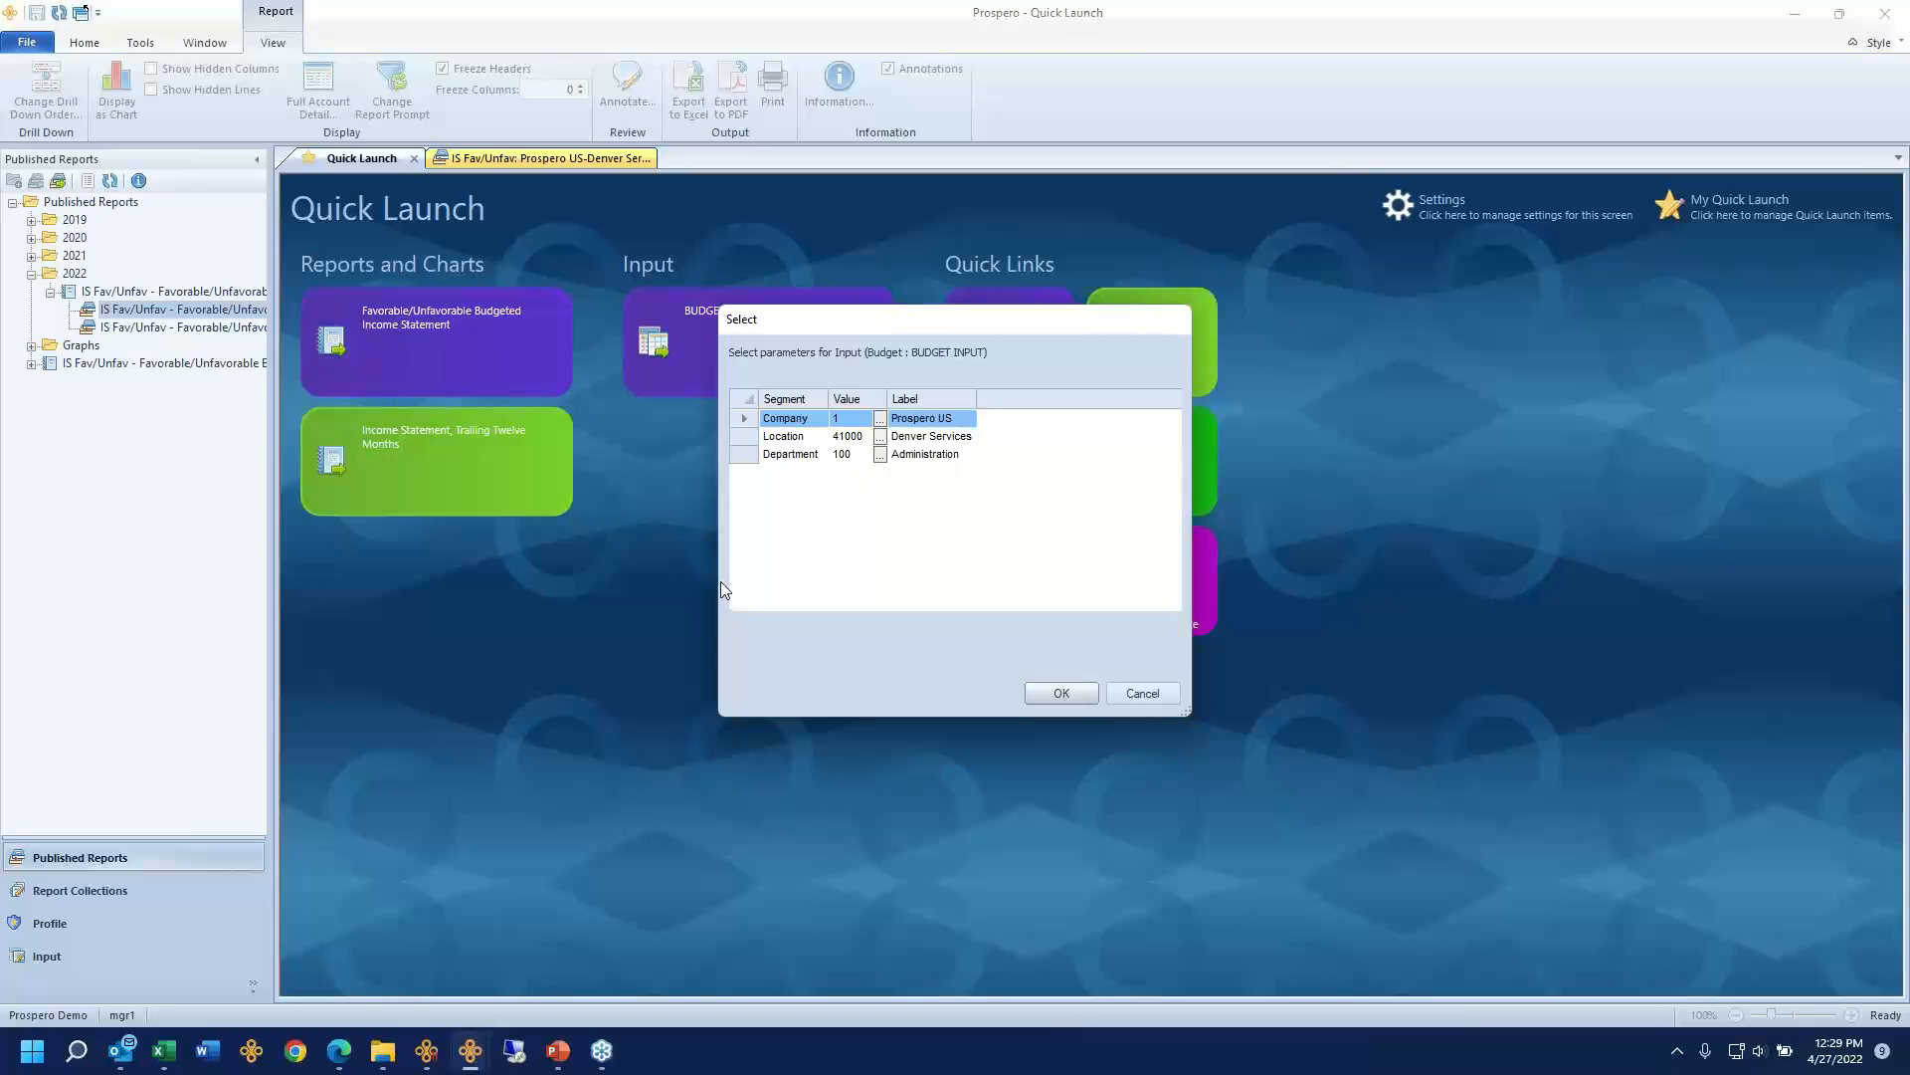
click(734, 439)
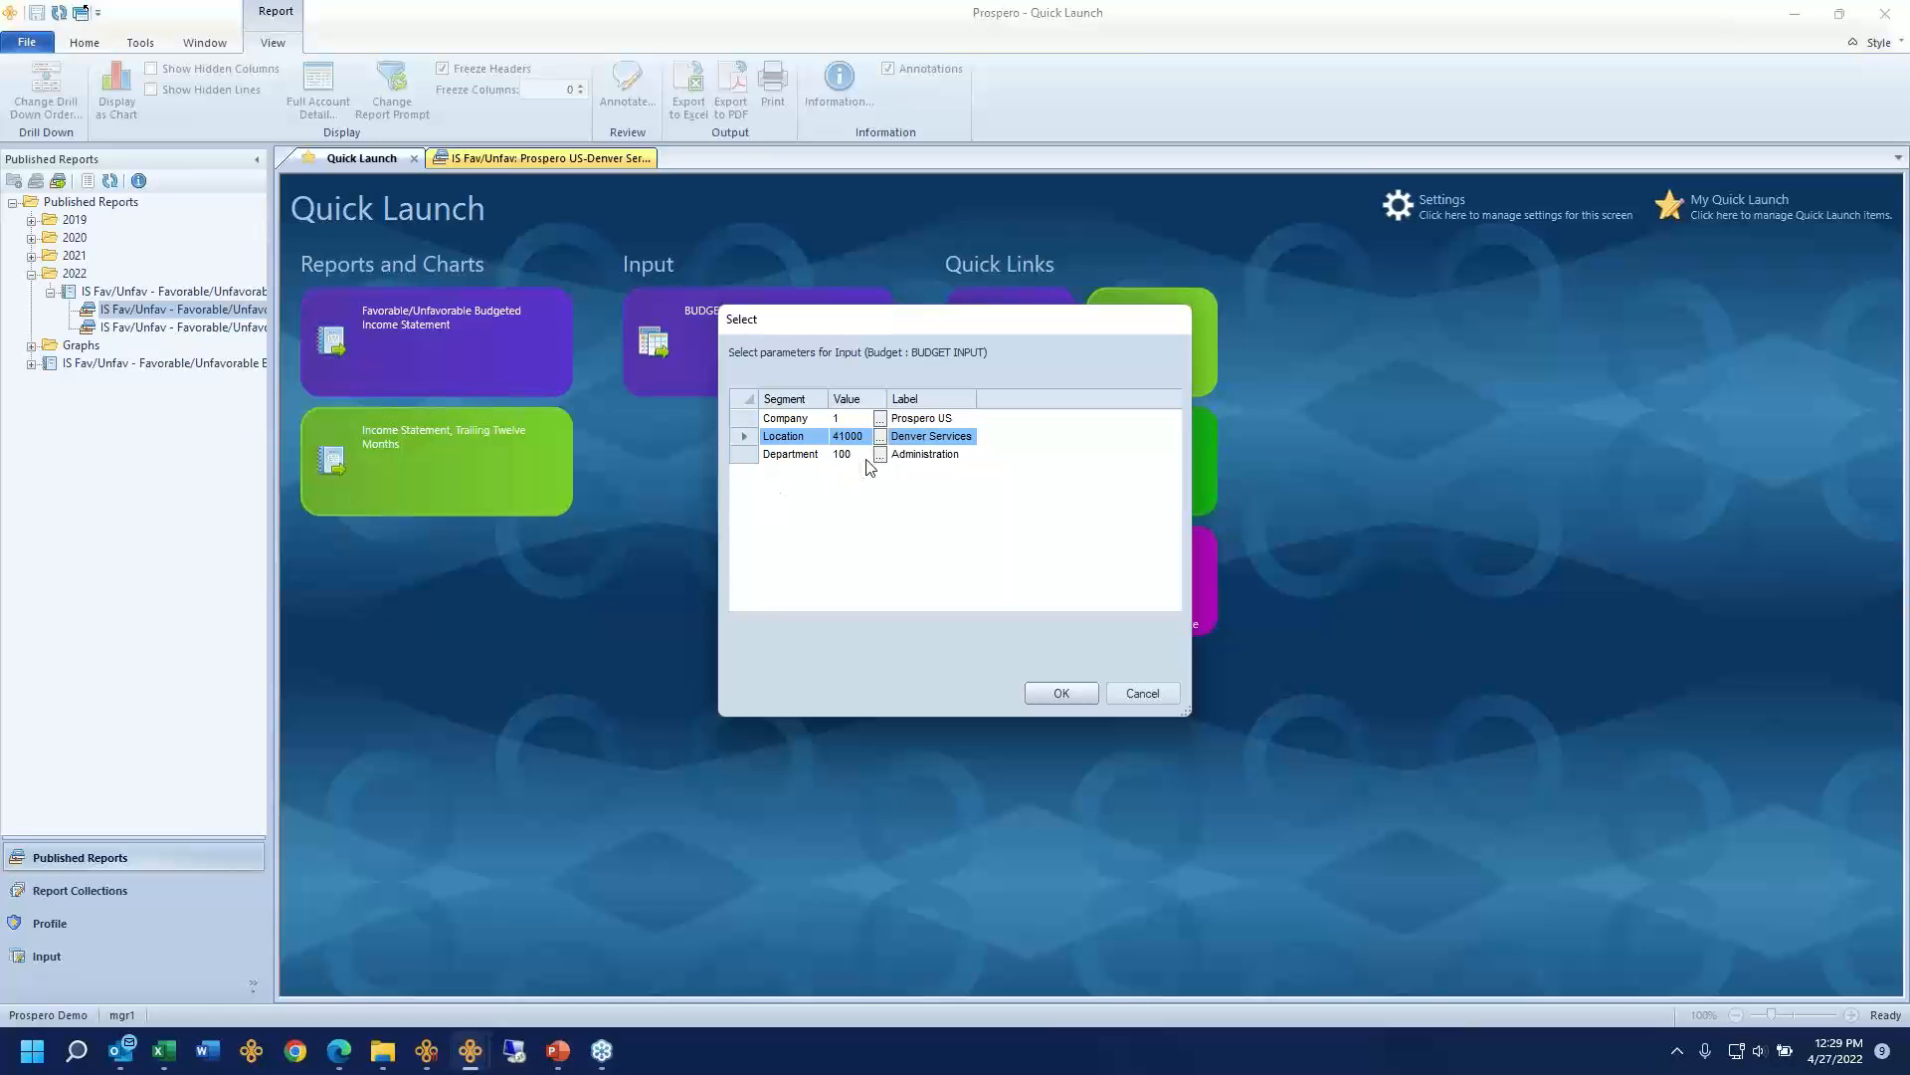
click(739, 459)
click(1064, 692)
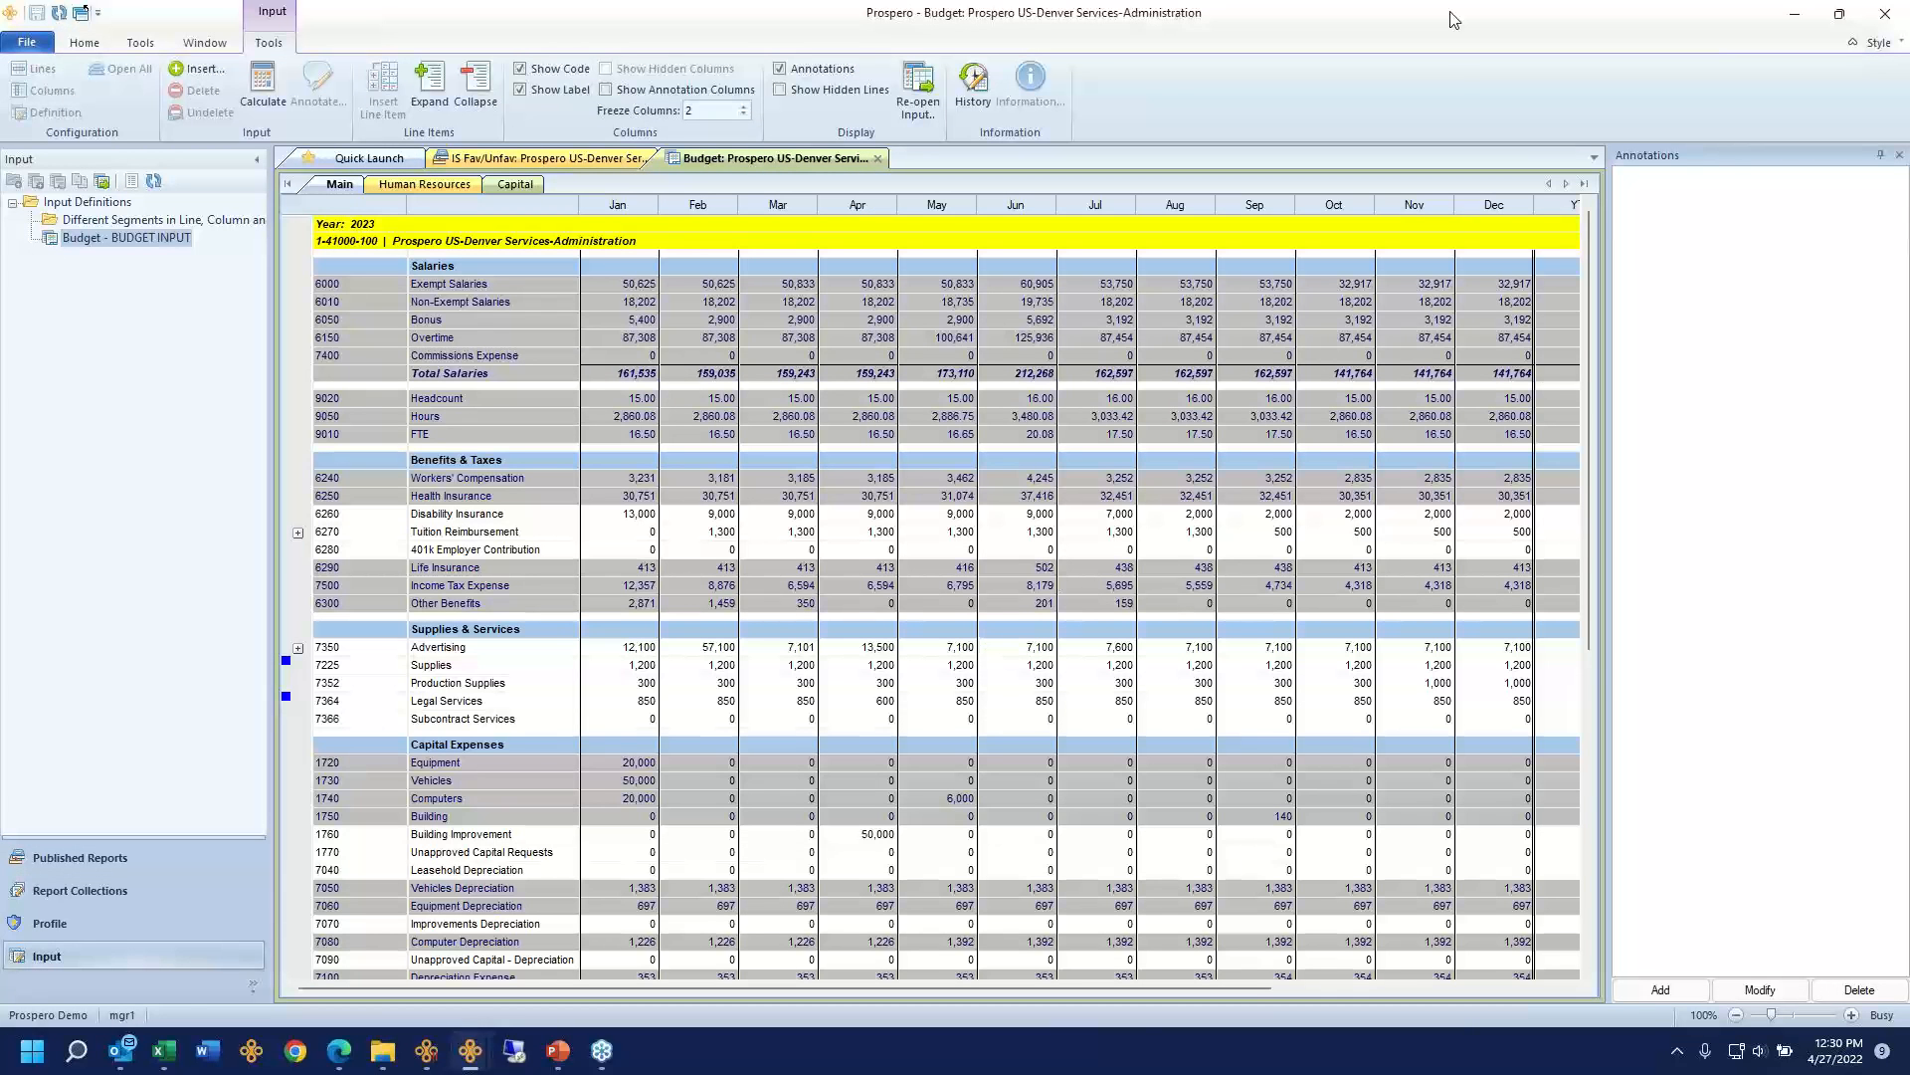
click(1881, 154)
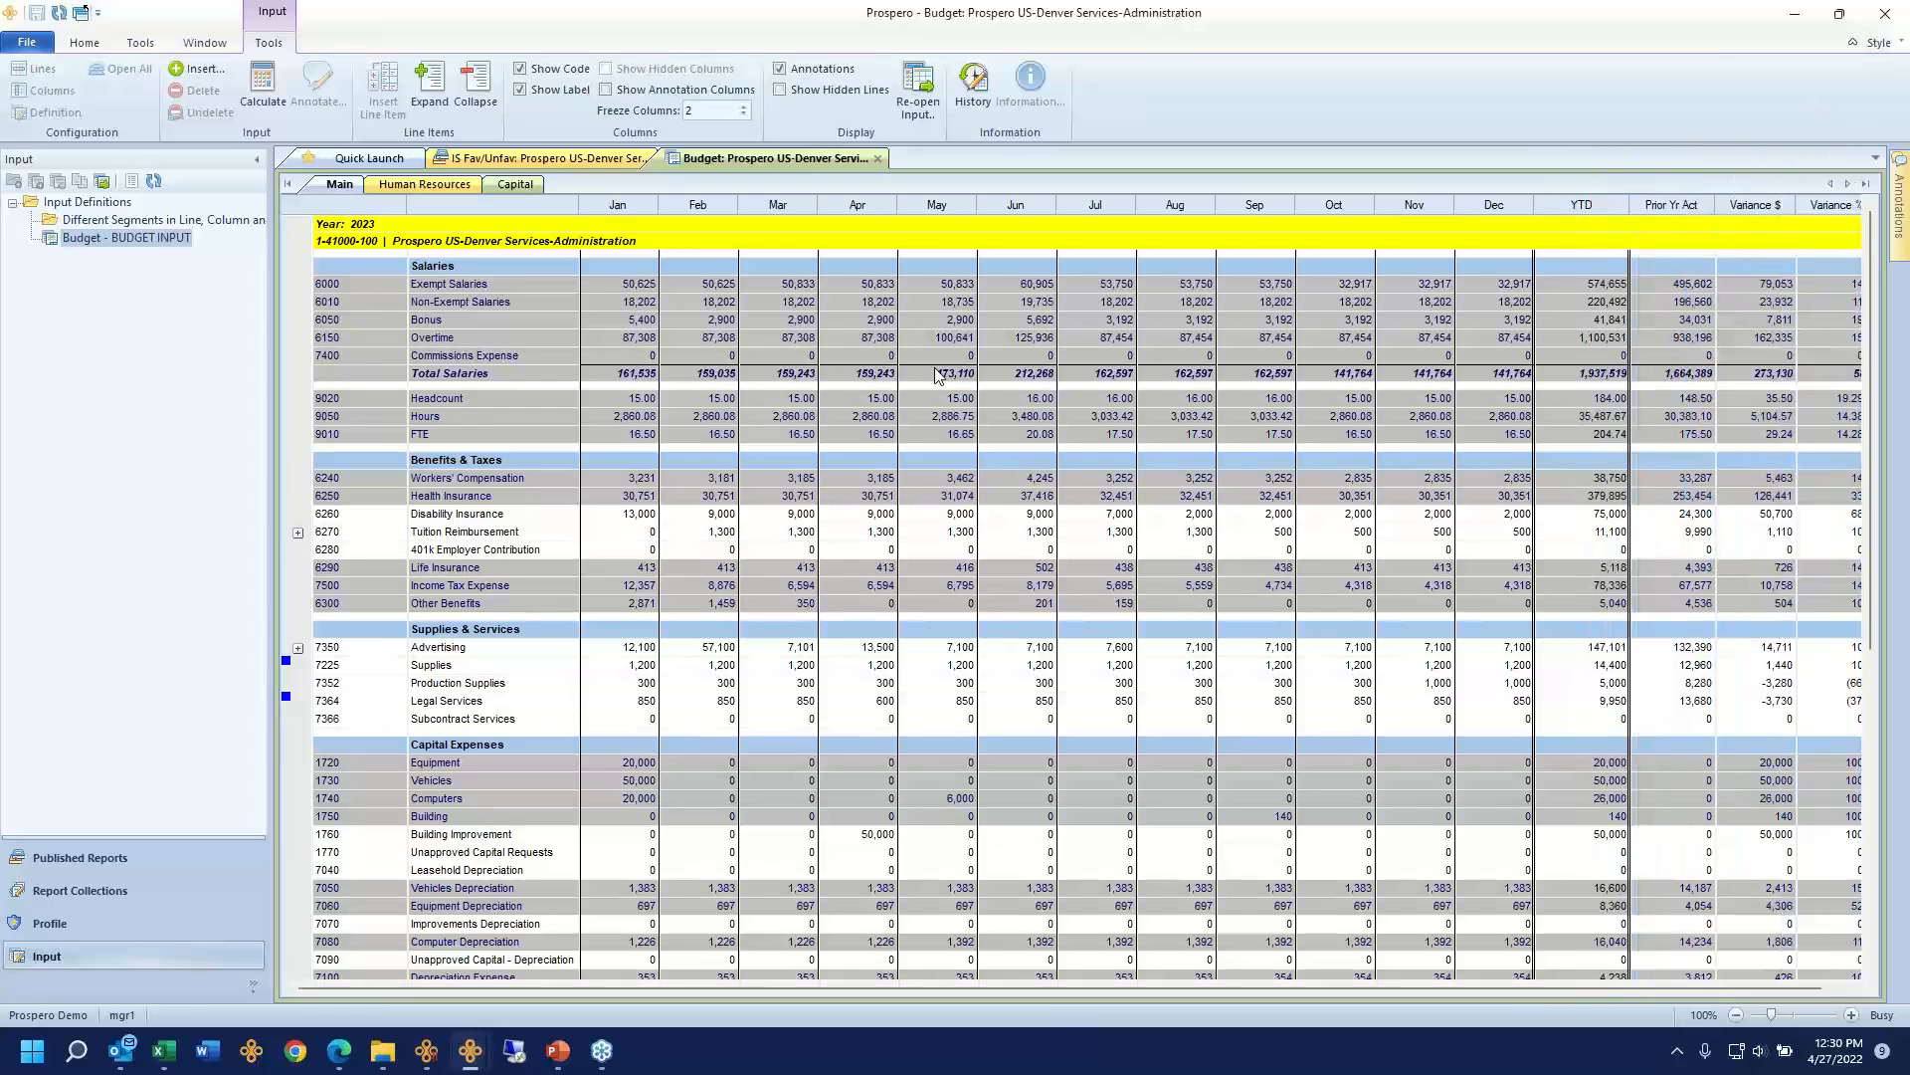
Step: Re-open the budget input for department 300 at Denver Services in a separate view
click(916, 83)
click(861, 456)
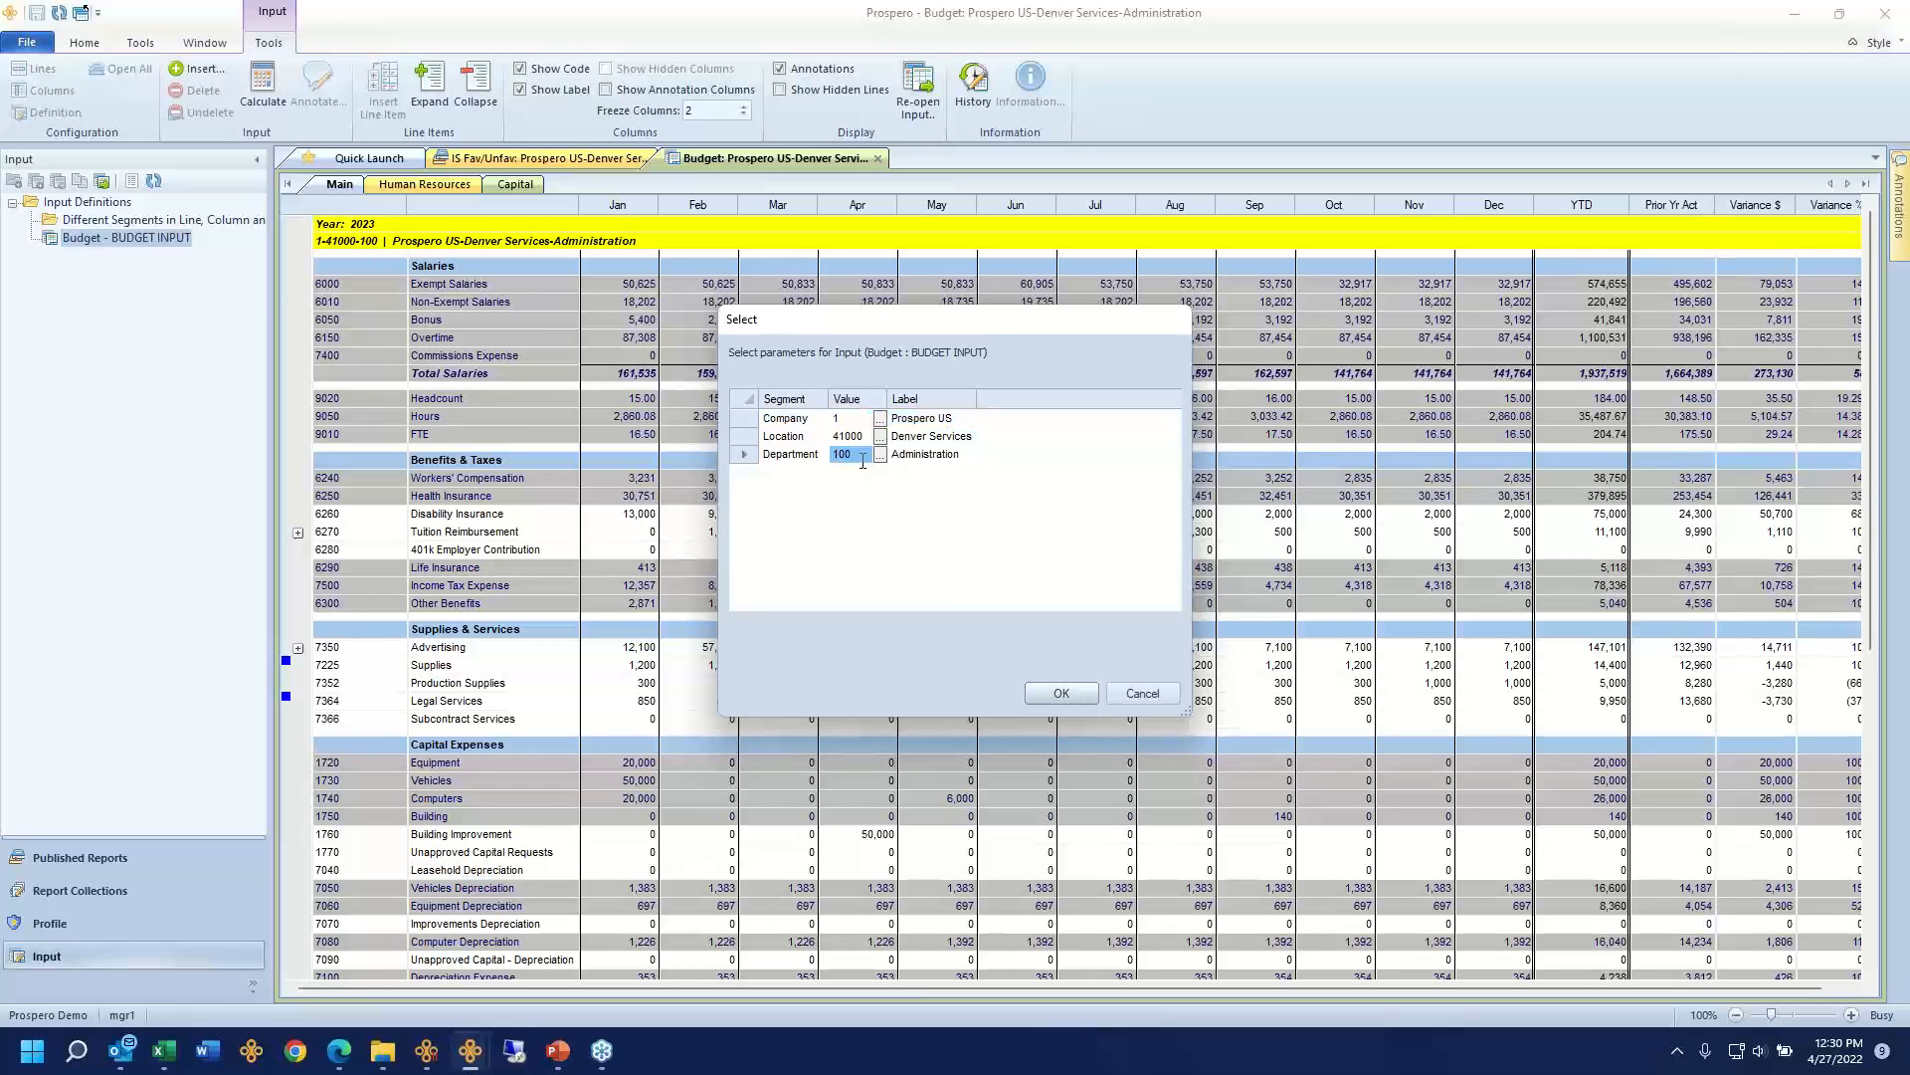
text(3)
key(Tab)
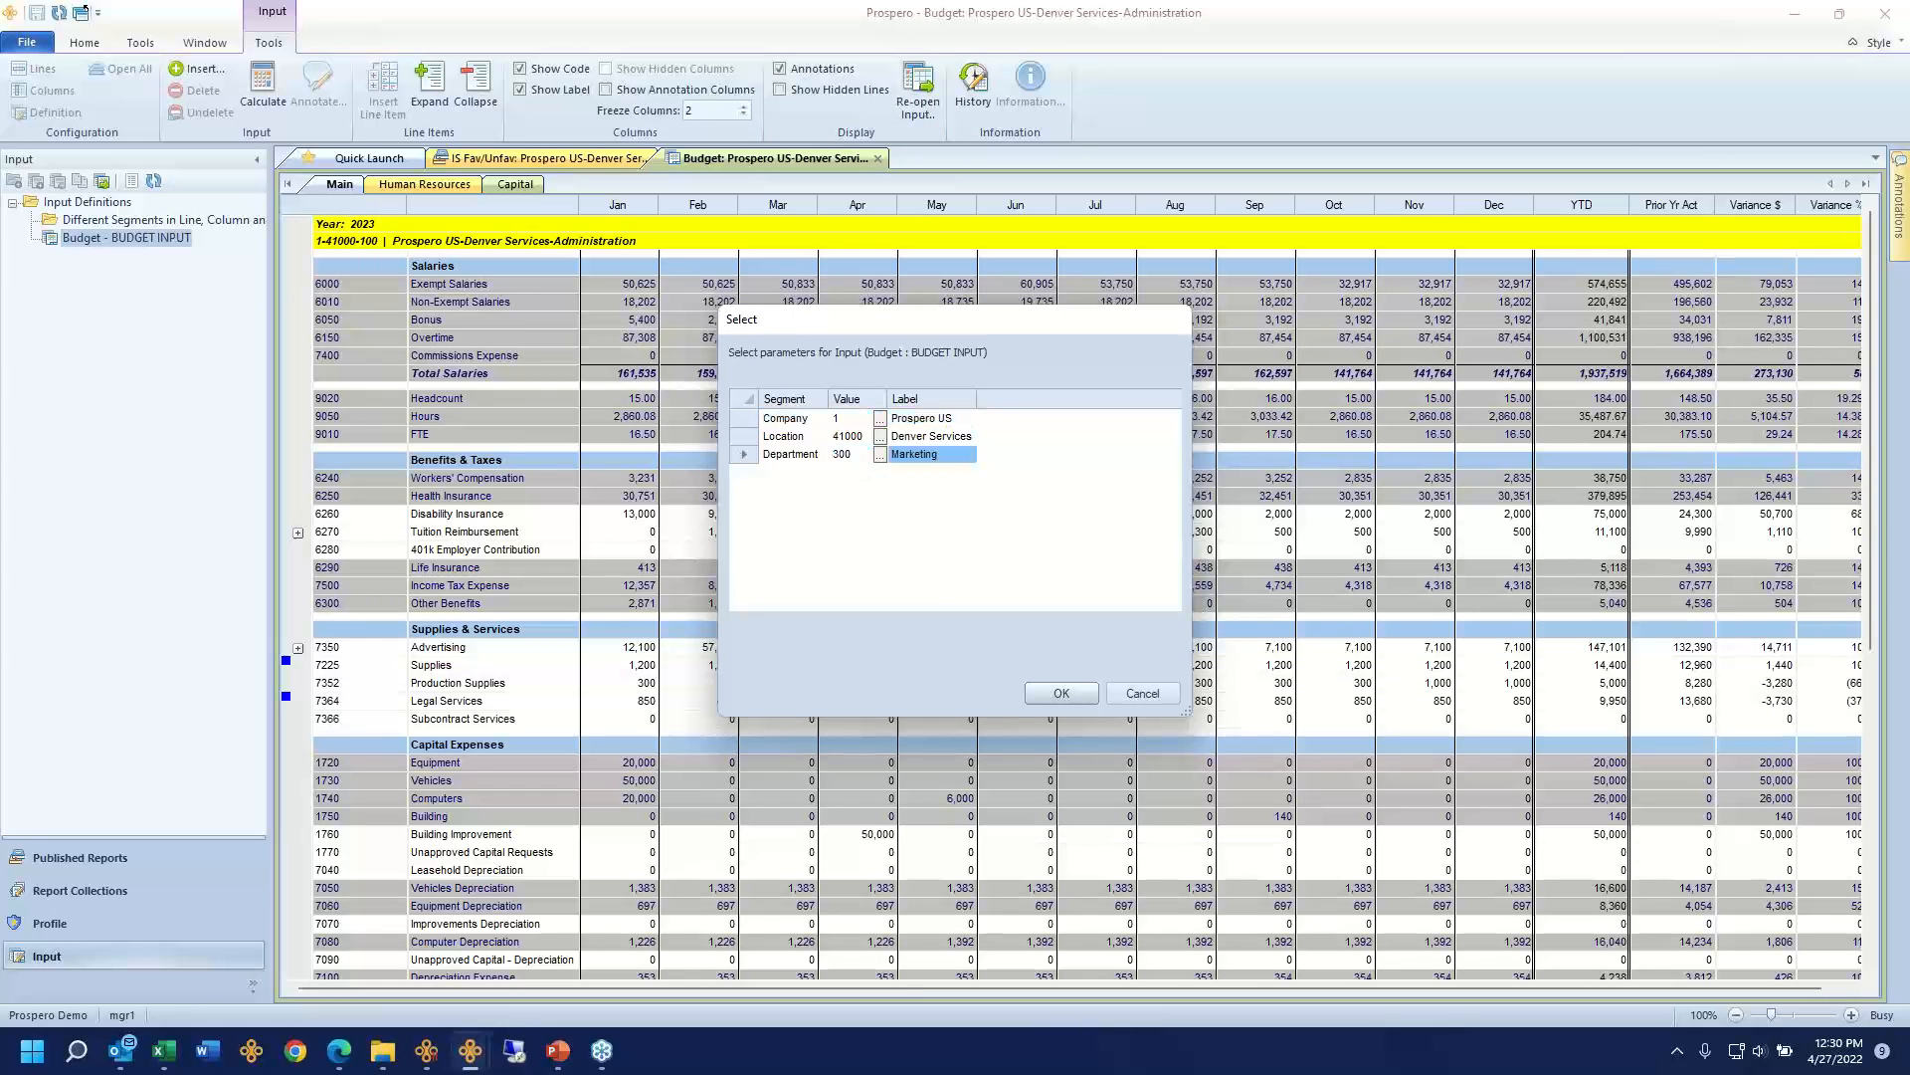
key(Return)
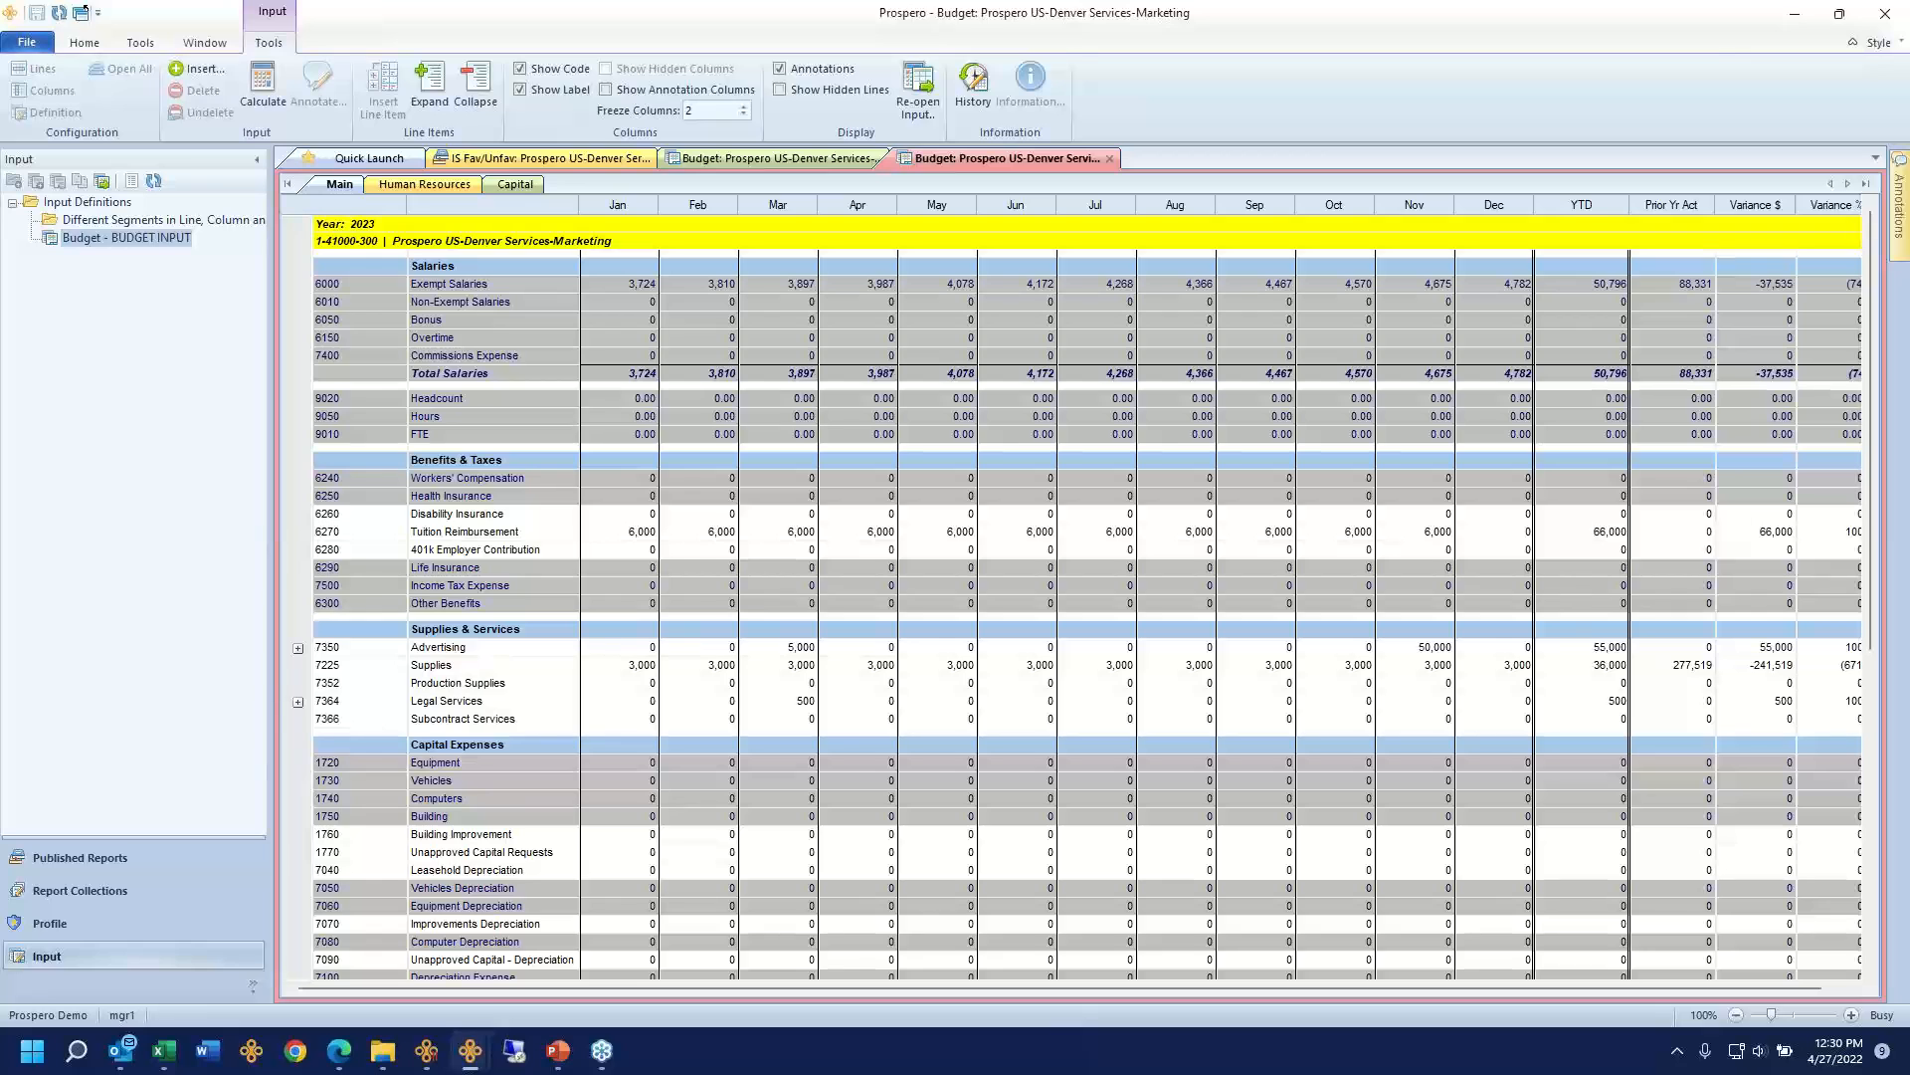
Step: Compare the line items of the Administration and Marketing budgets by highlighting their account labels
click(776, 158)
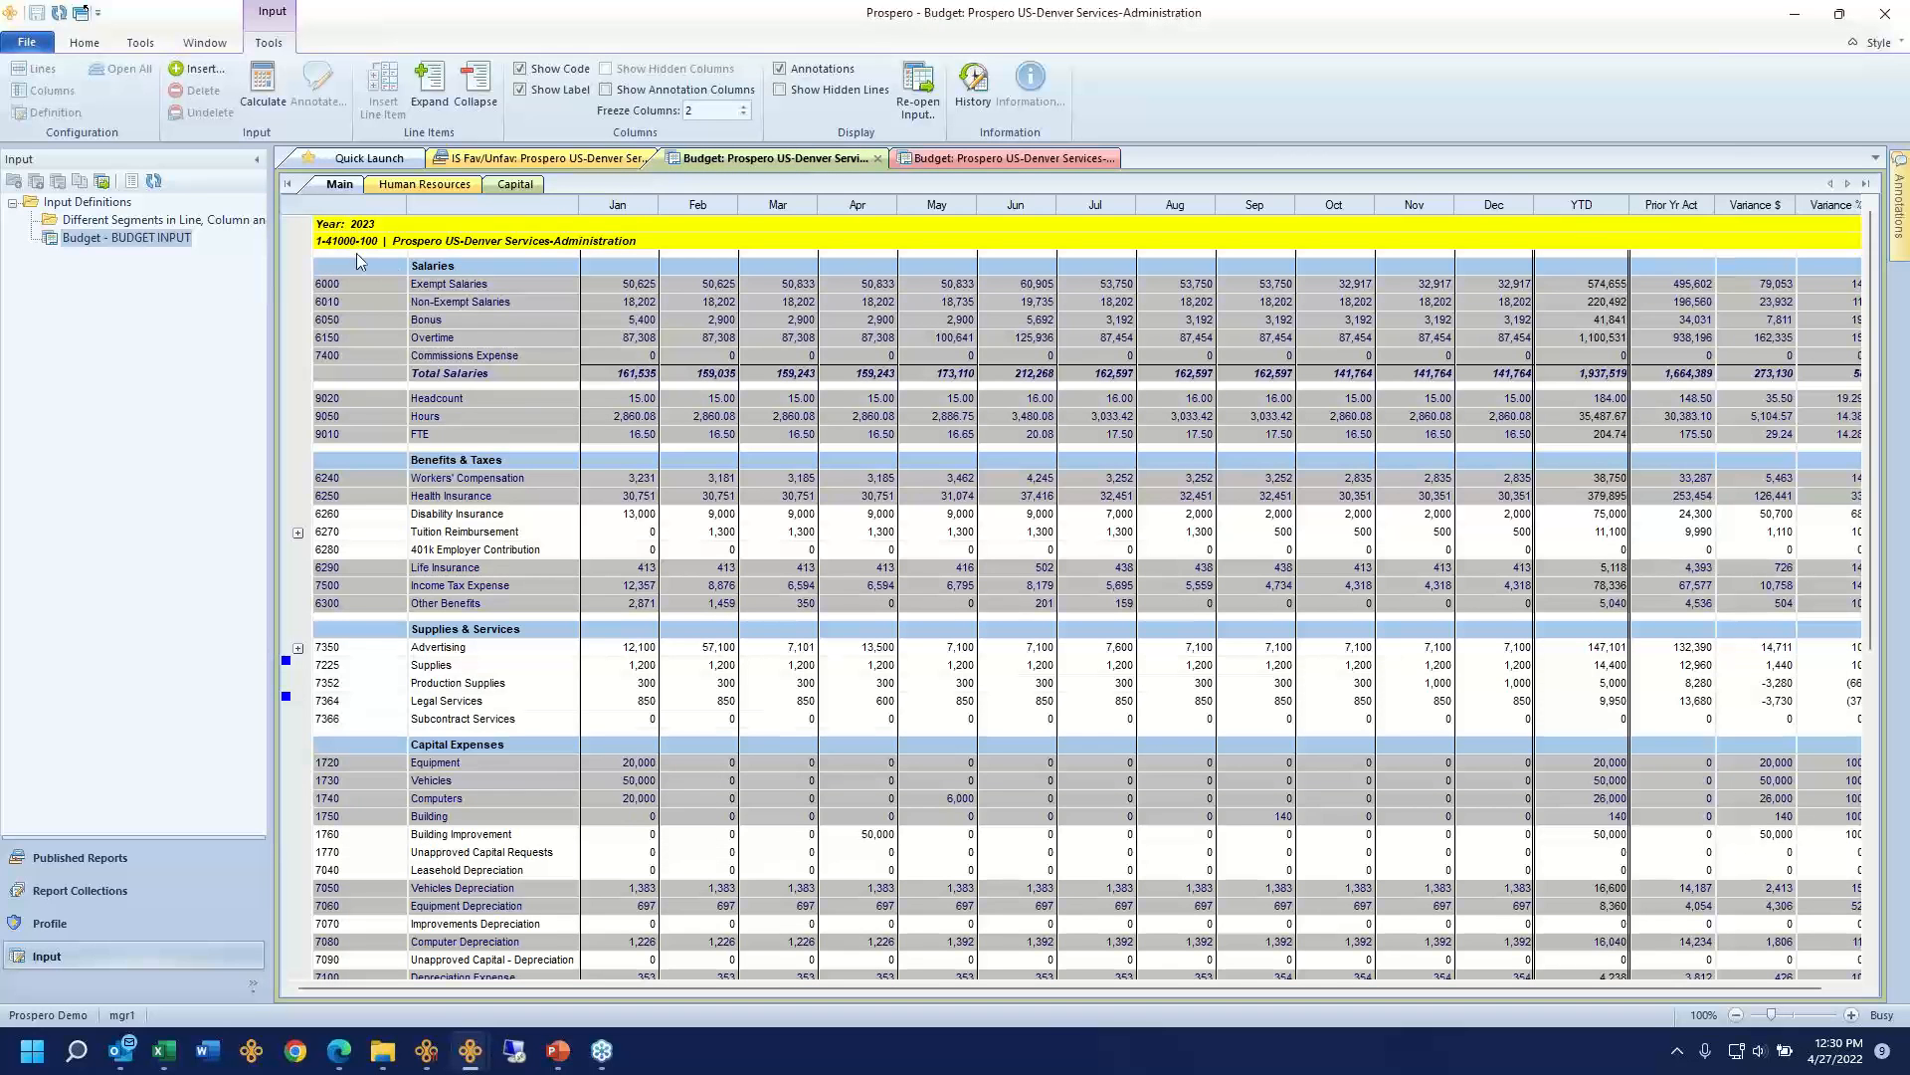
drag(486, 288, 531, 643)
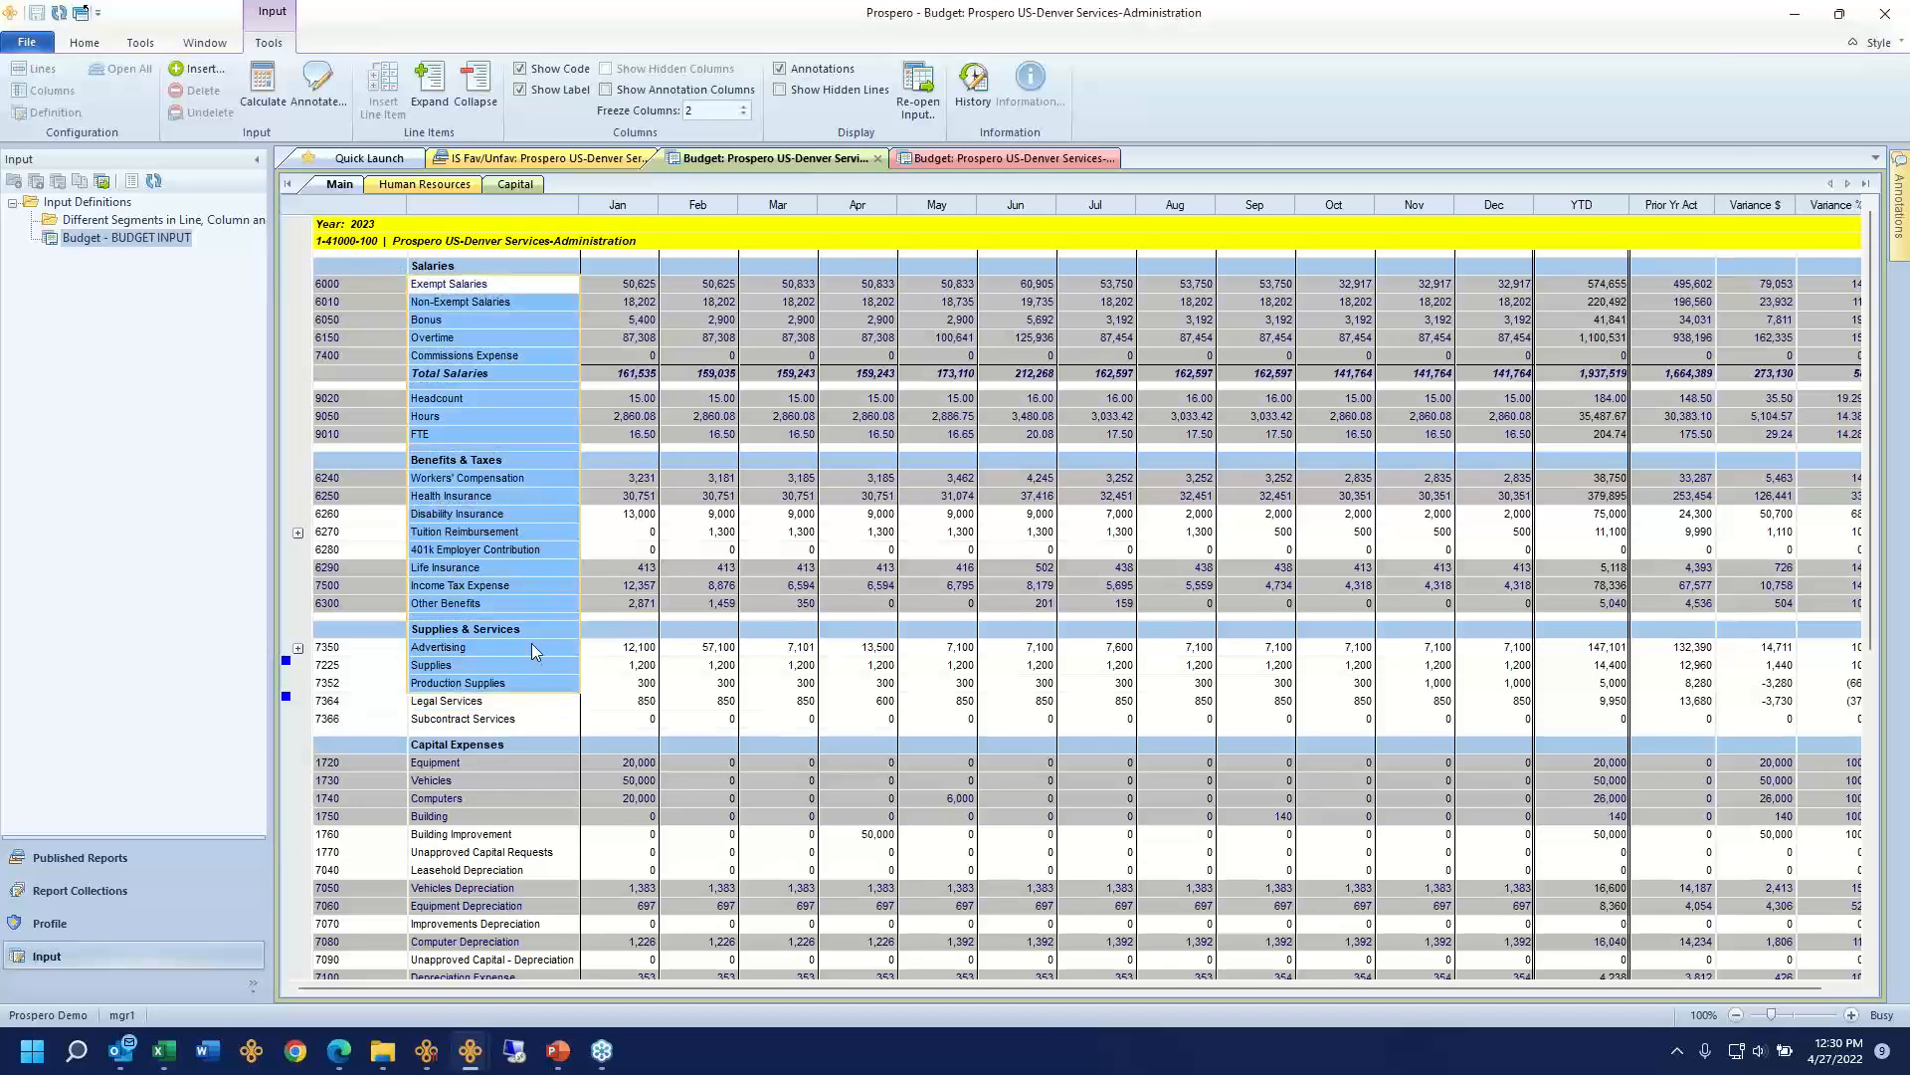
click(983, 157)
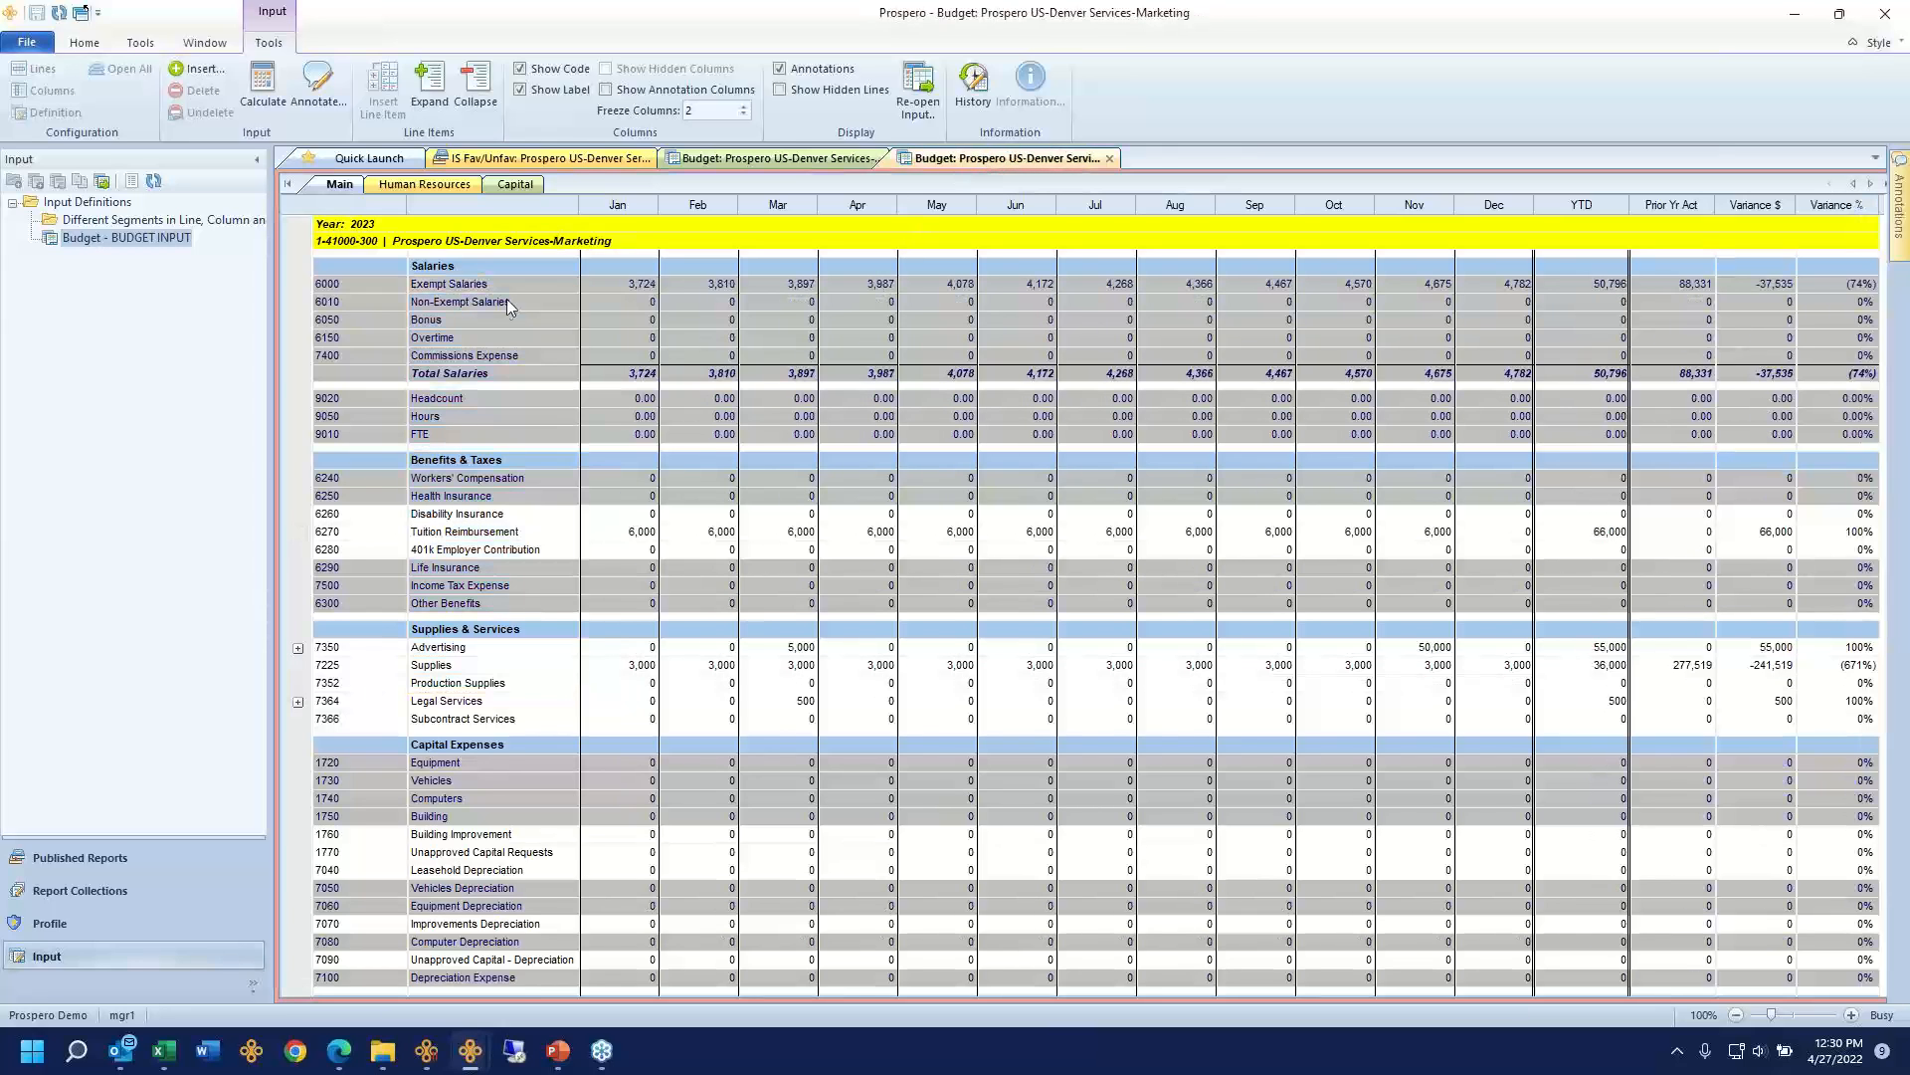
drag(500, 301, 506, 802)
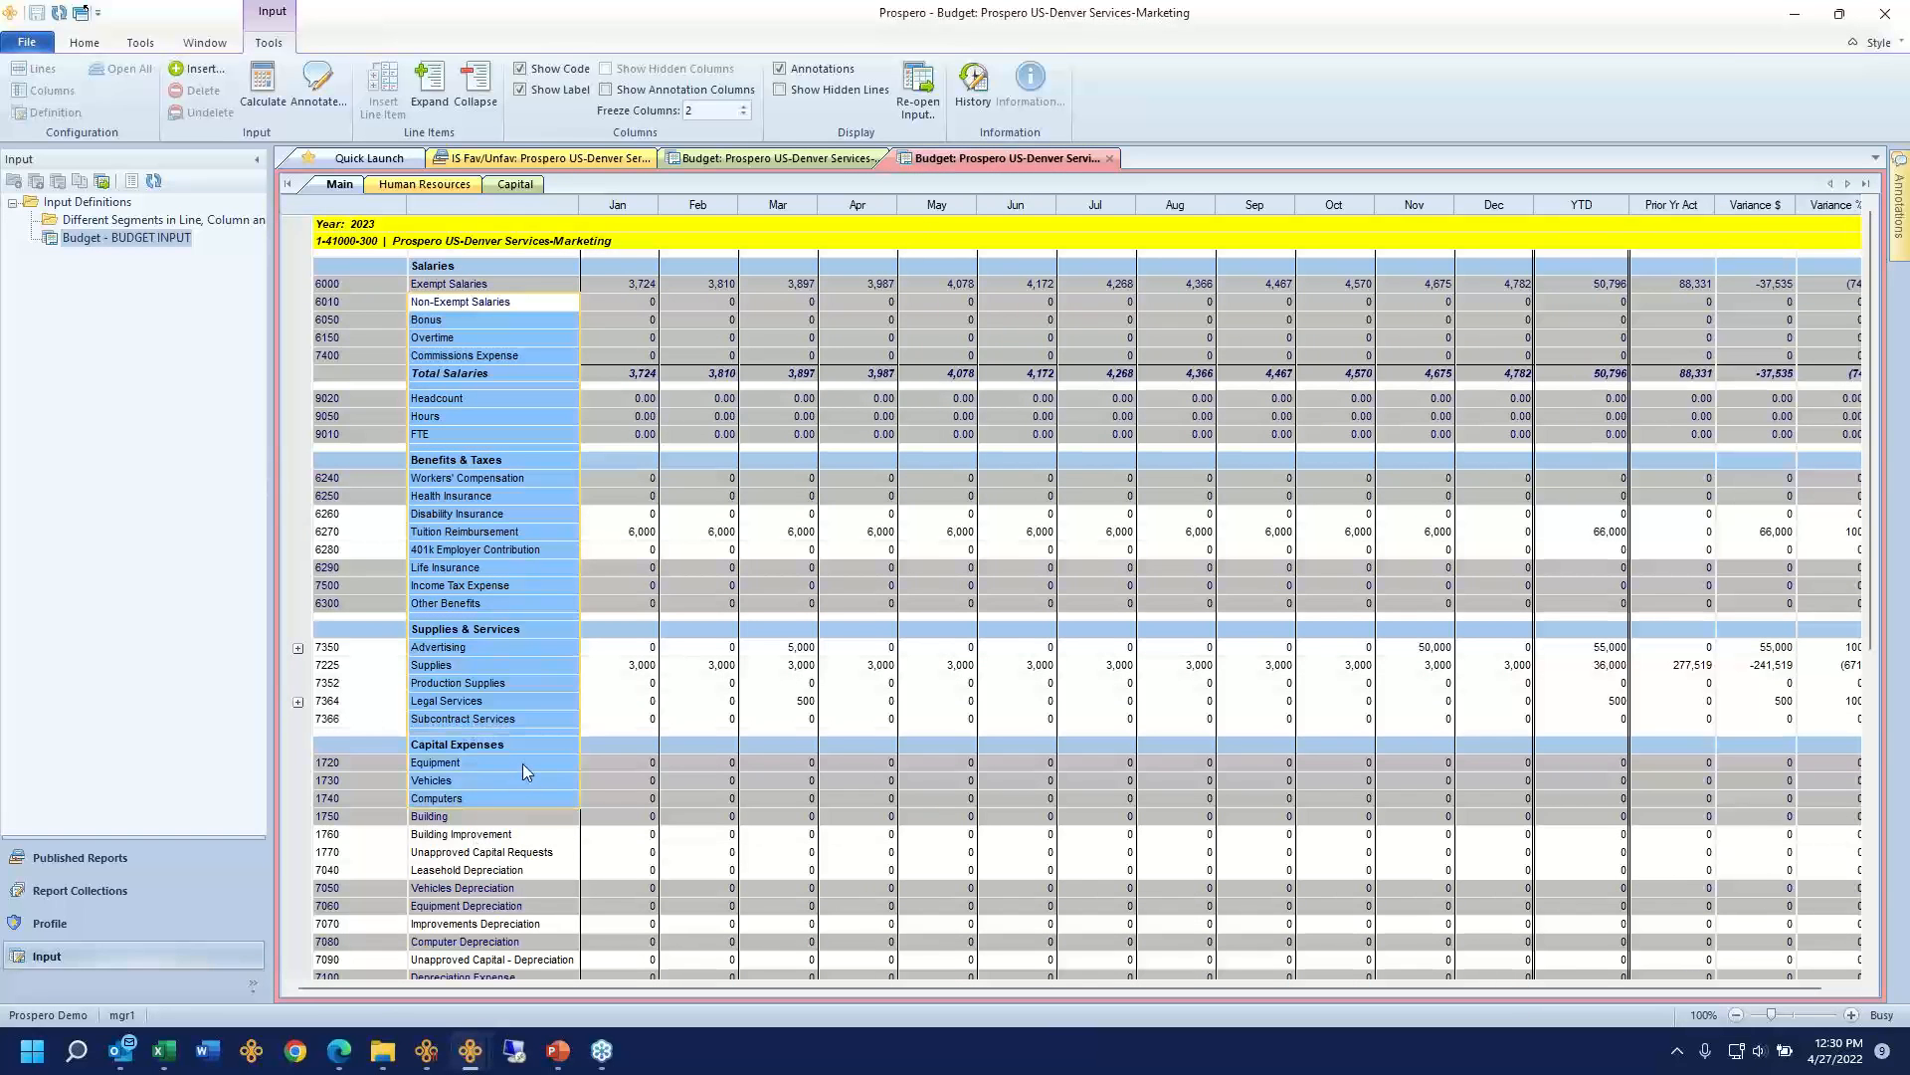
Step: Re-open the budget input for department P01 at Denver Services in a separate view
click(919, 108)
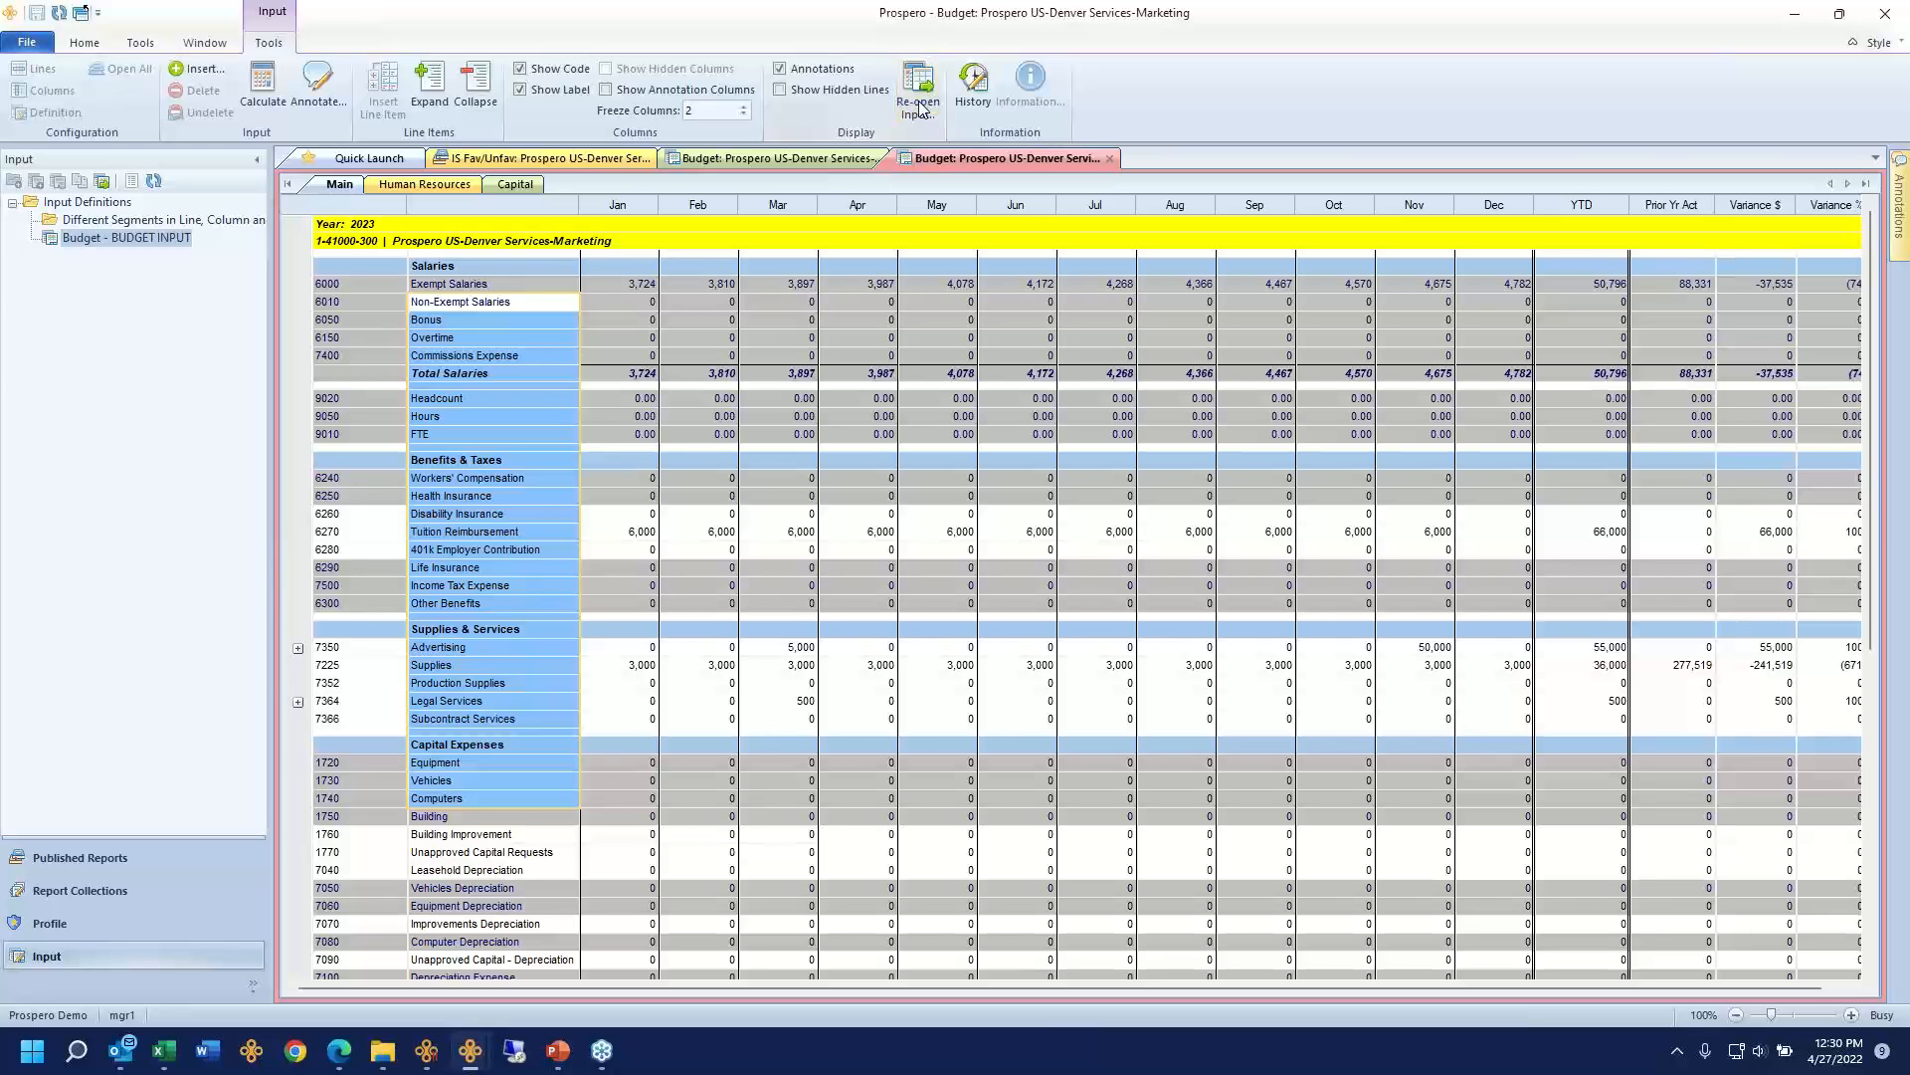
click(850, 455)
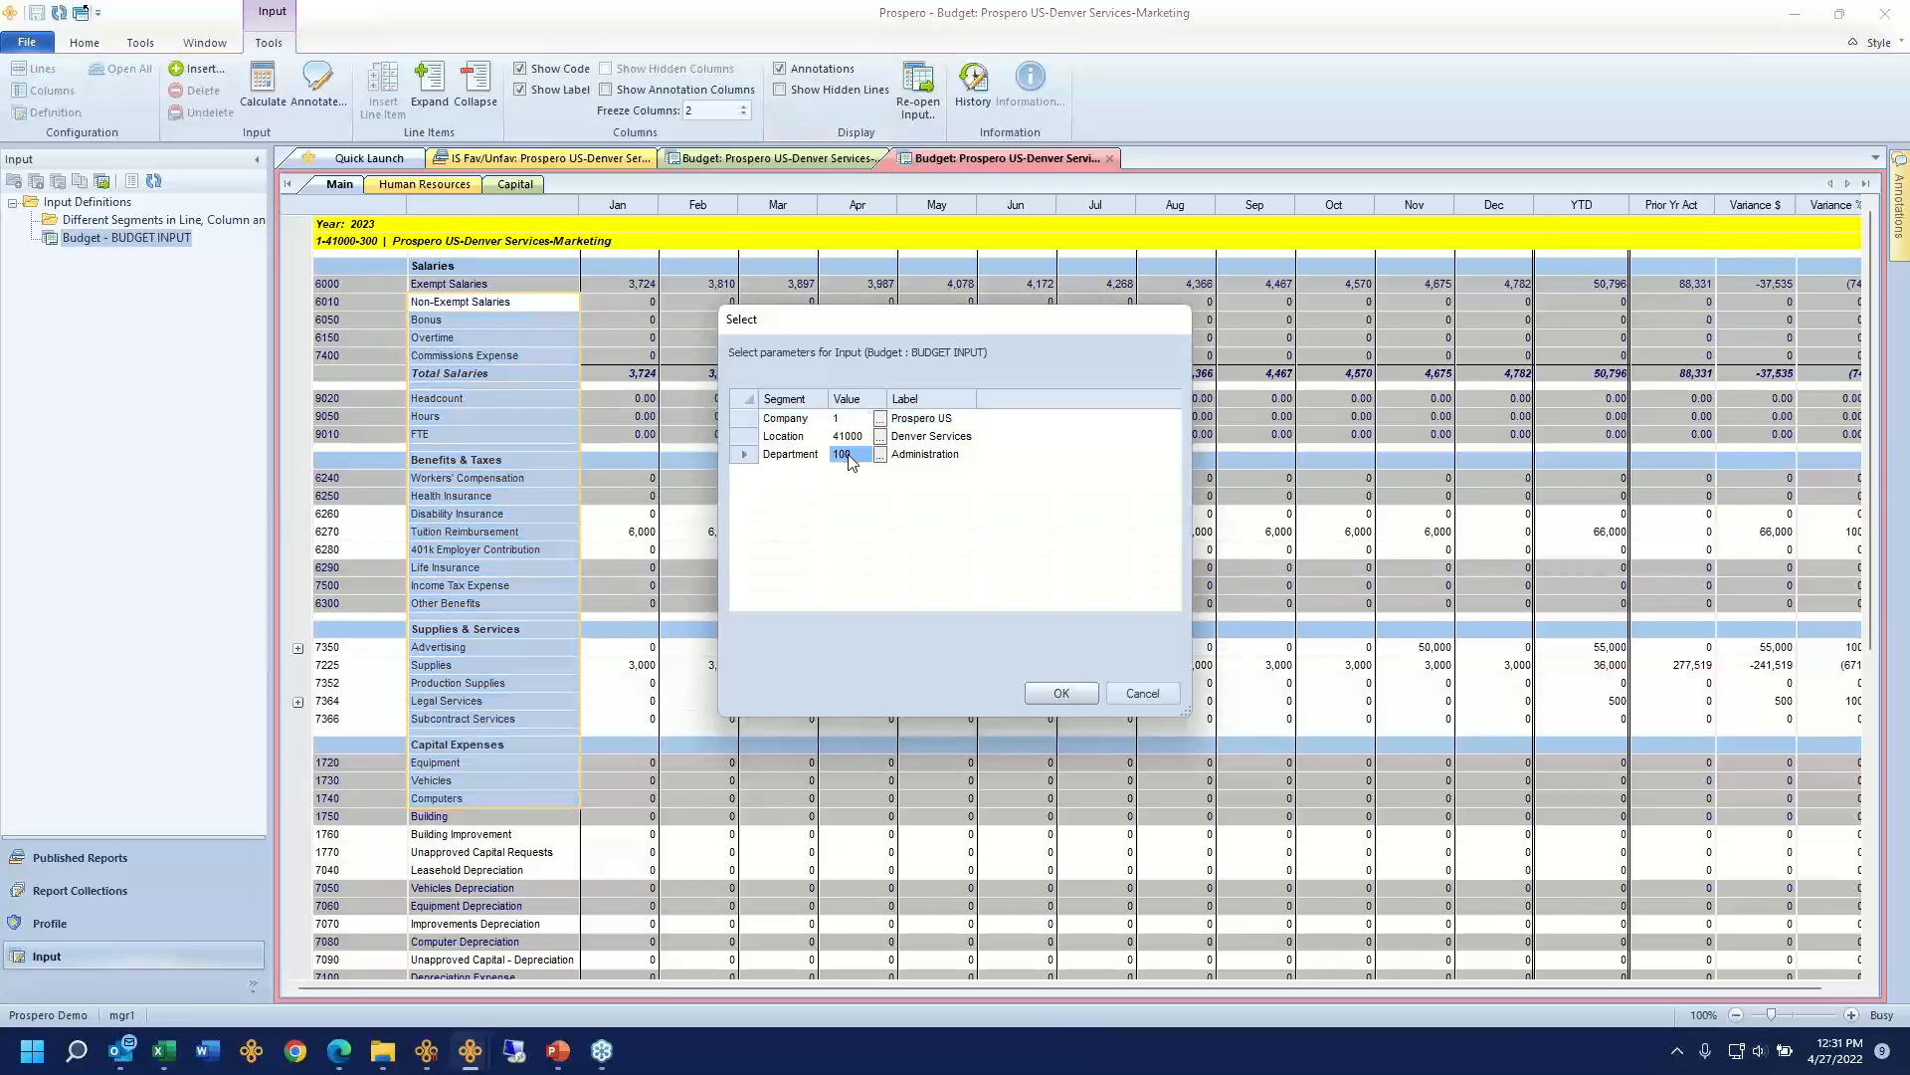
text(P01)
key(Tab)
key(Return)
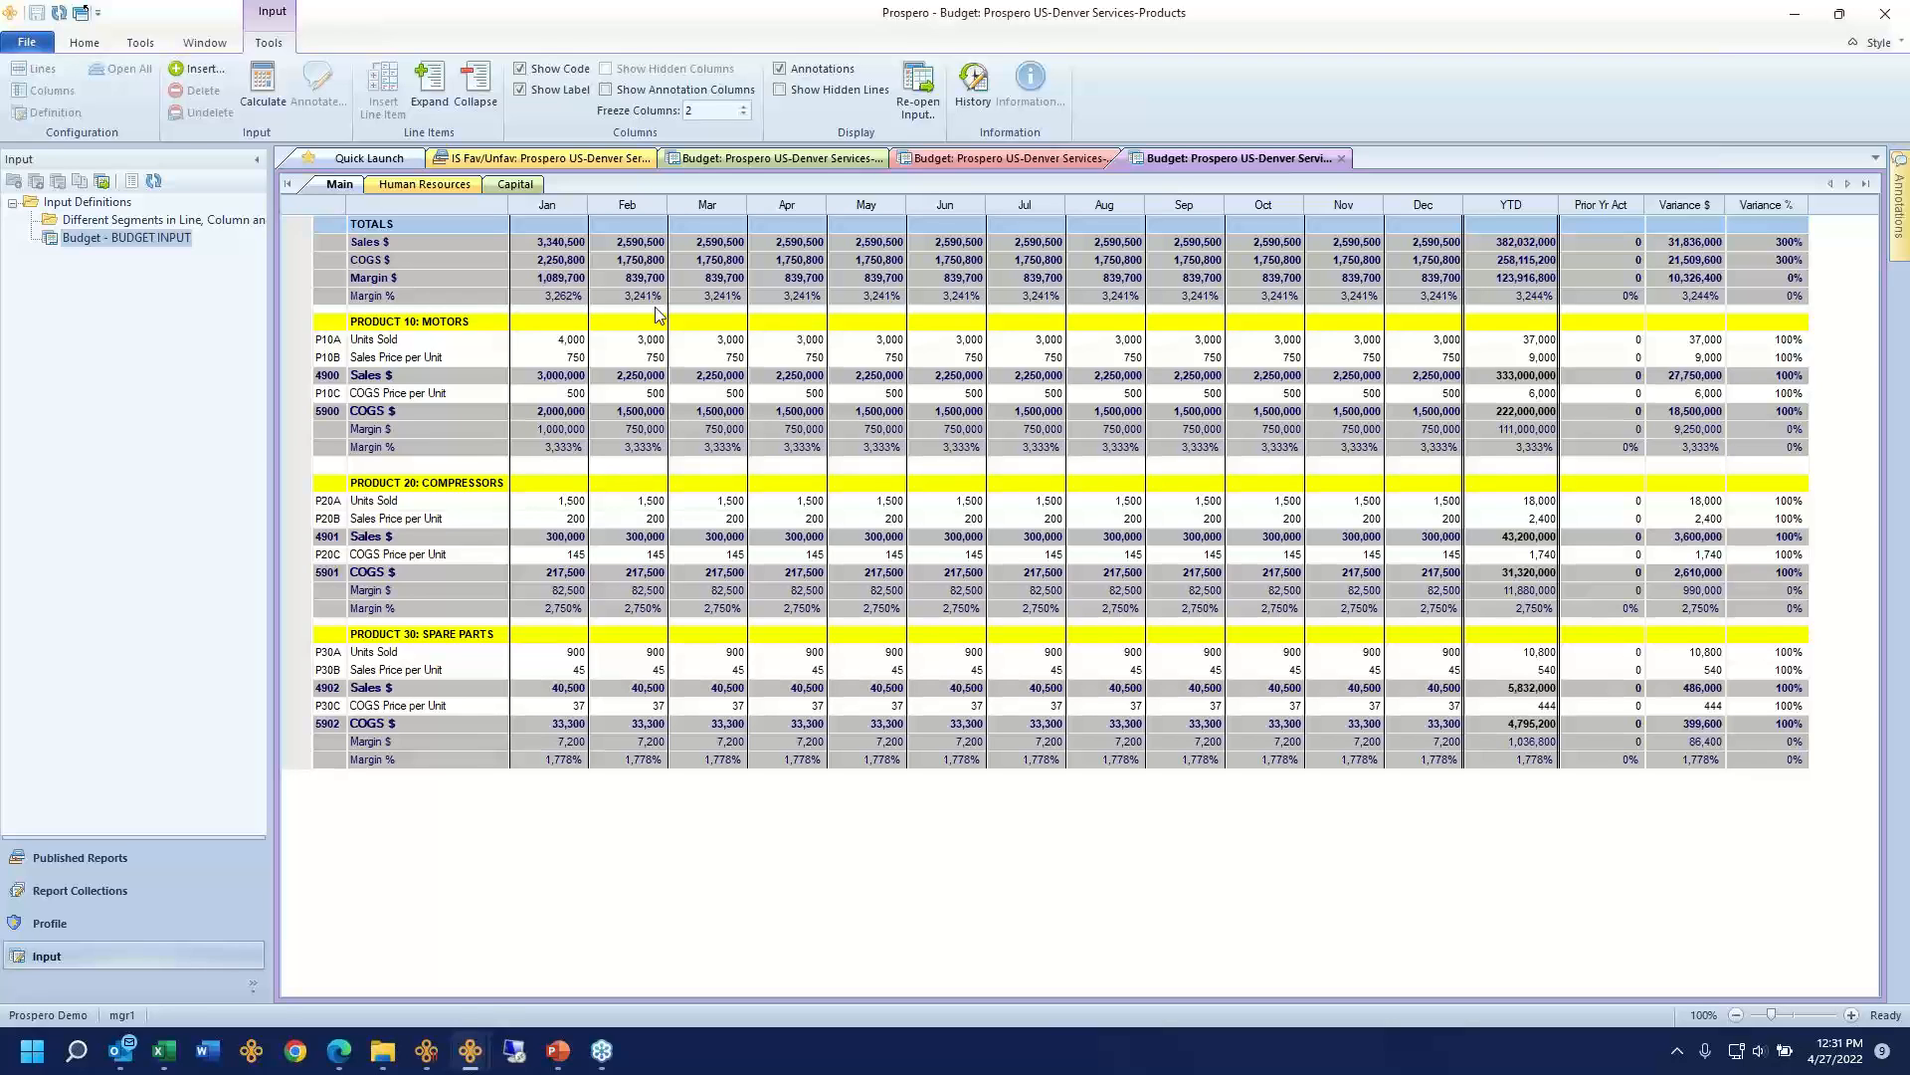
Step: Examine the Motors, Compressors and Spare Parts blocks, including the Motors units sold, sales price and COGS price lines
drag(471, 277, 462, 361)
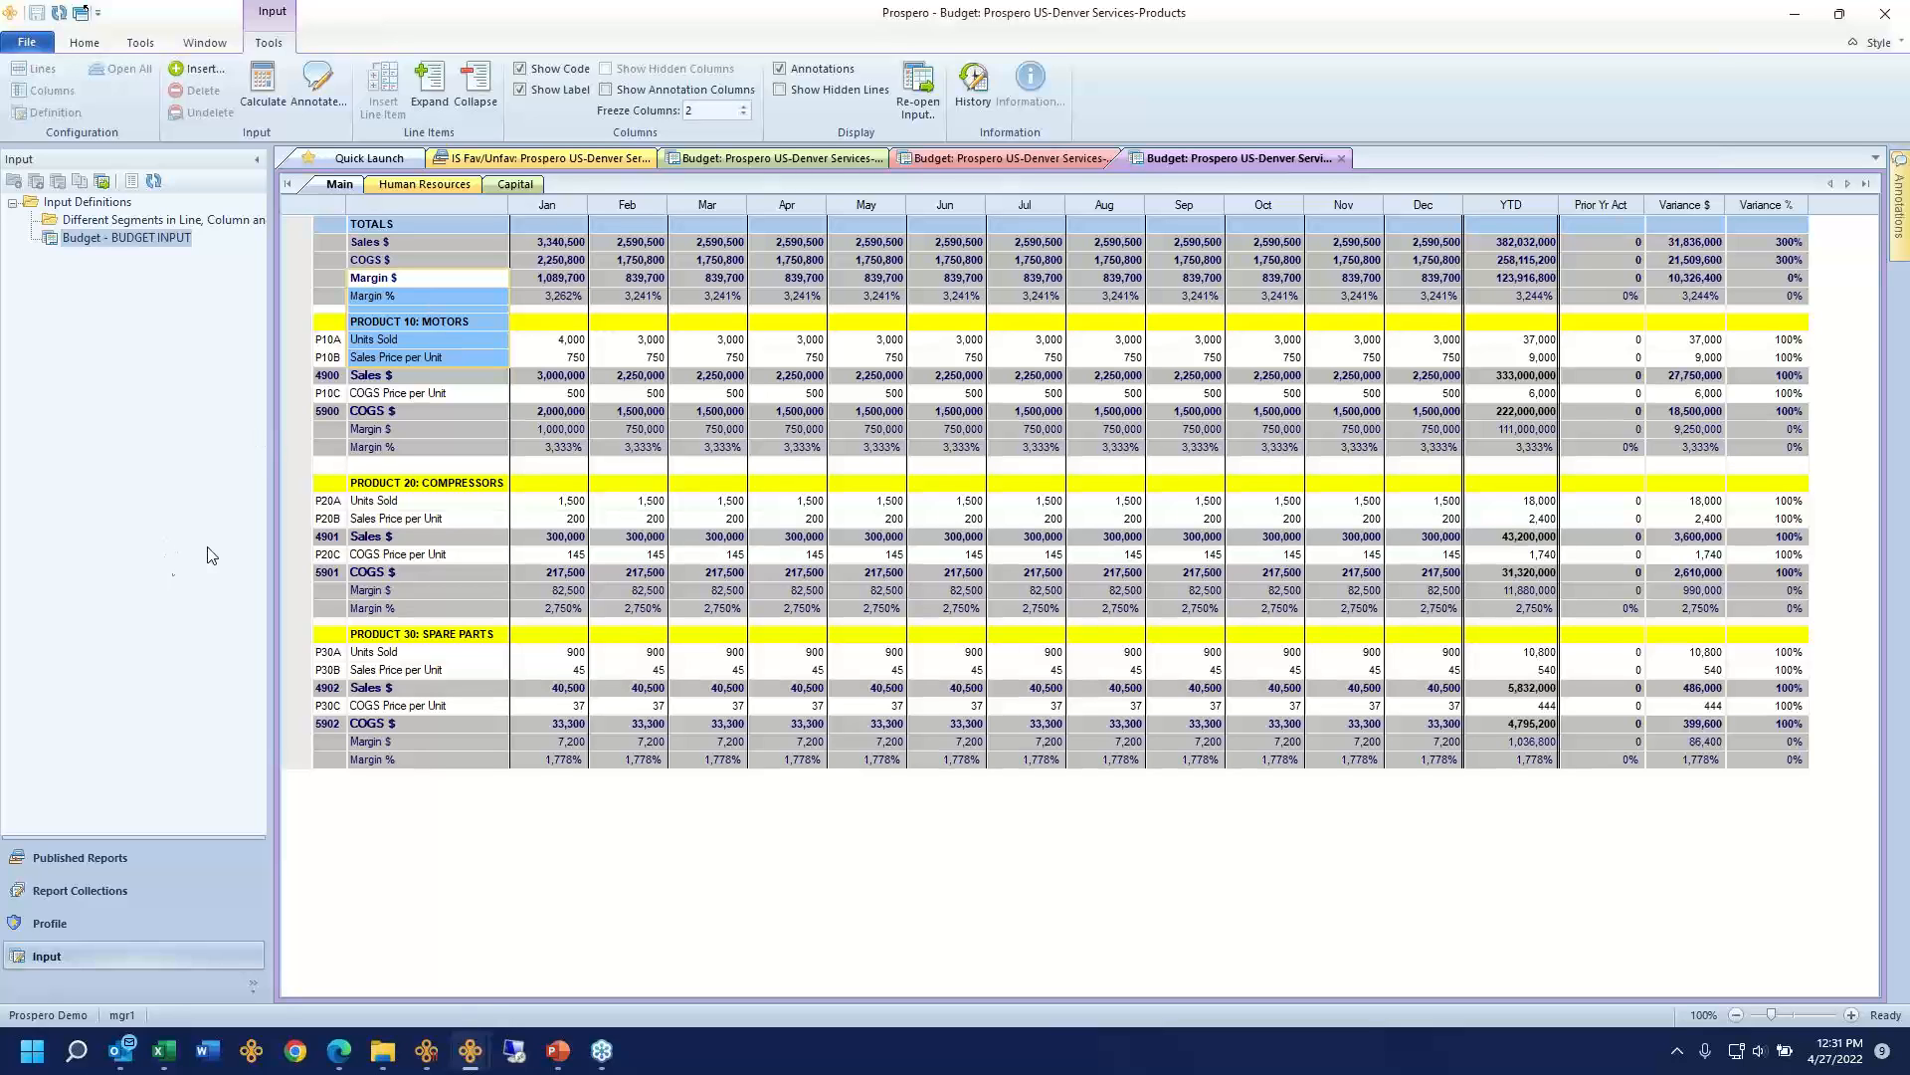
drag(425, 450, 418, 534)
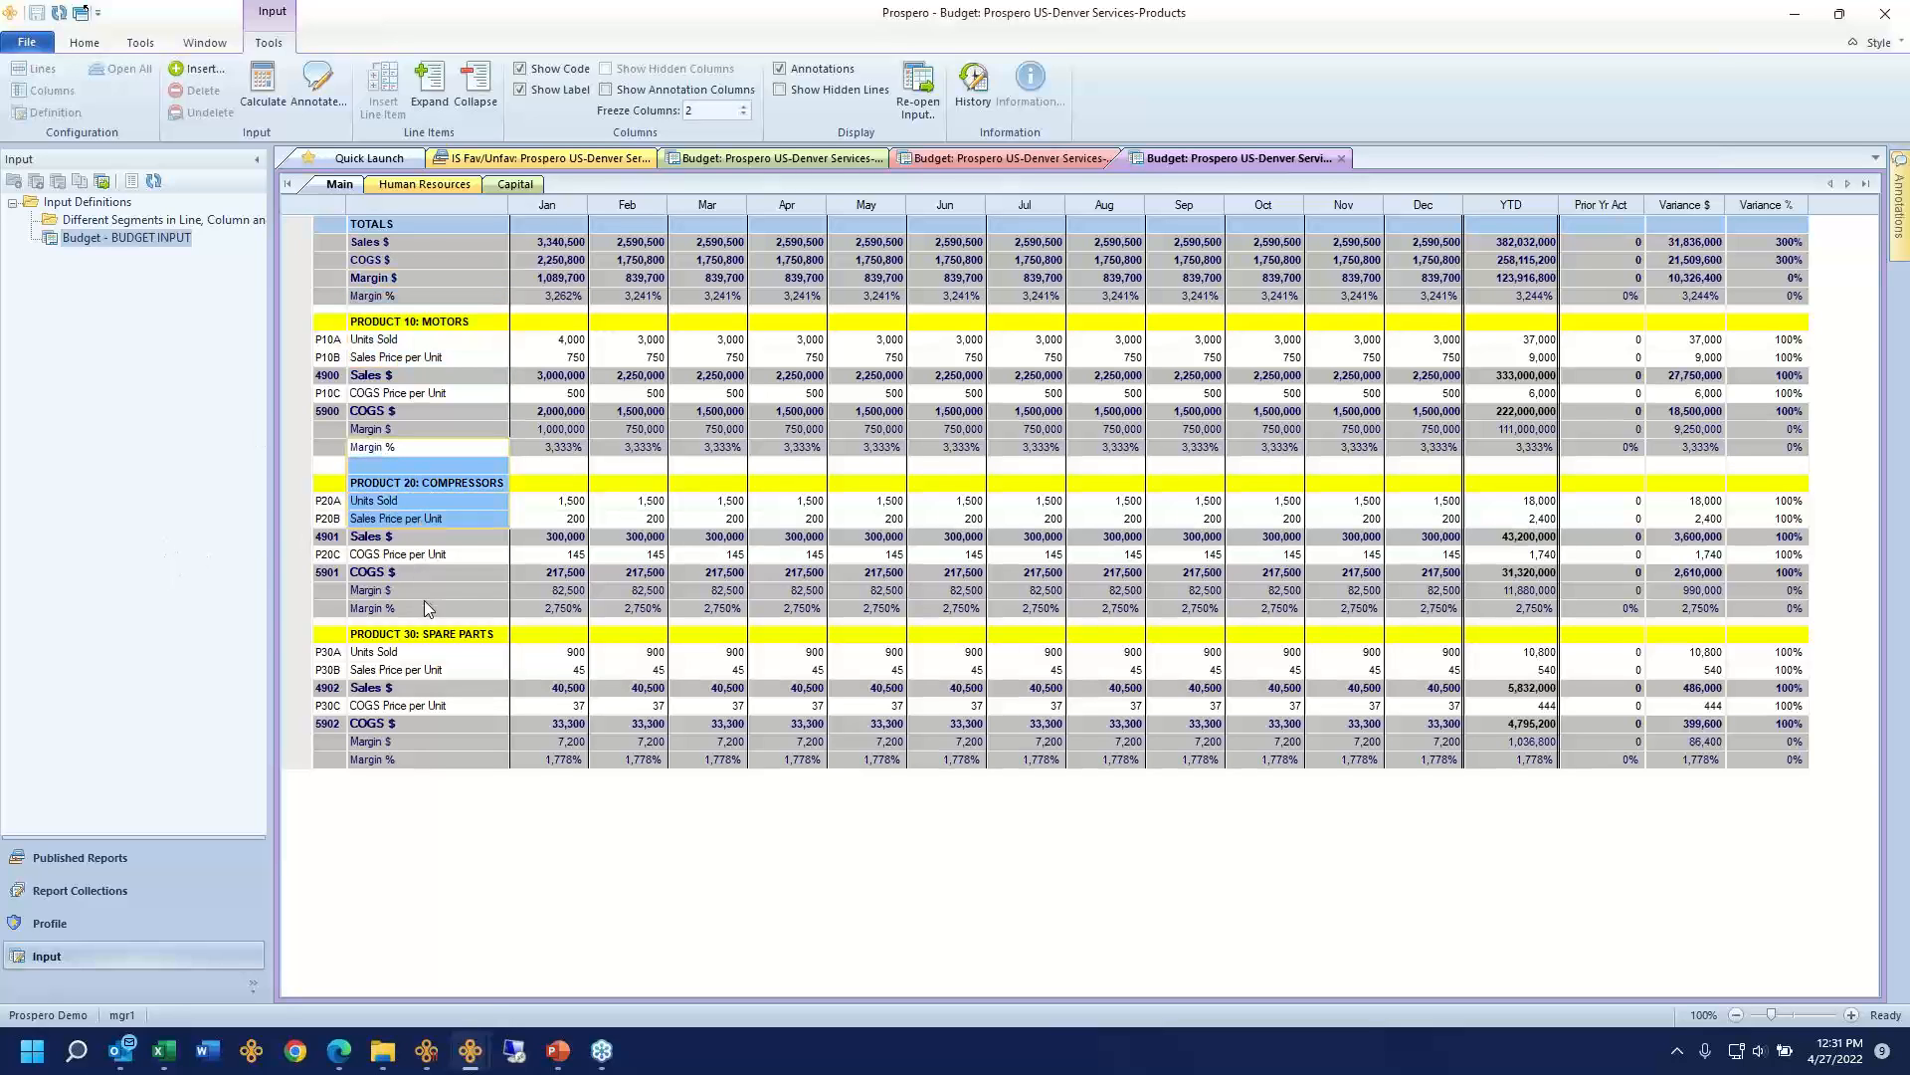
drag(424, 603, 424, 678)
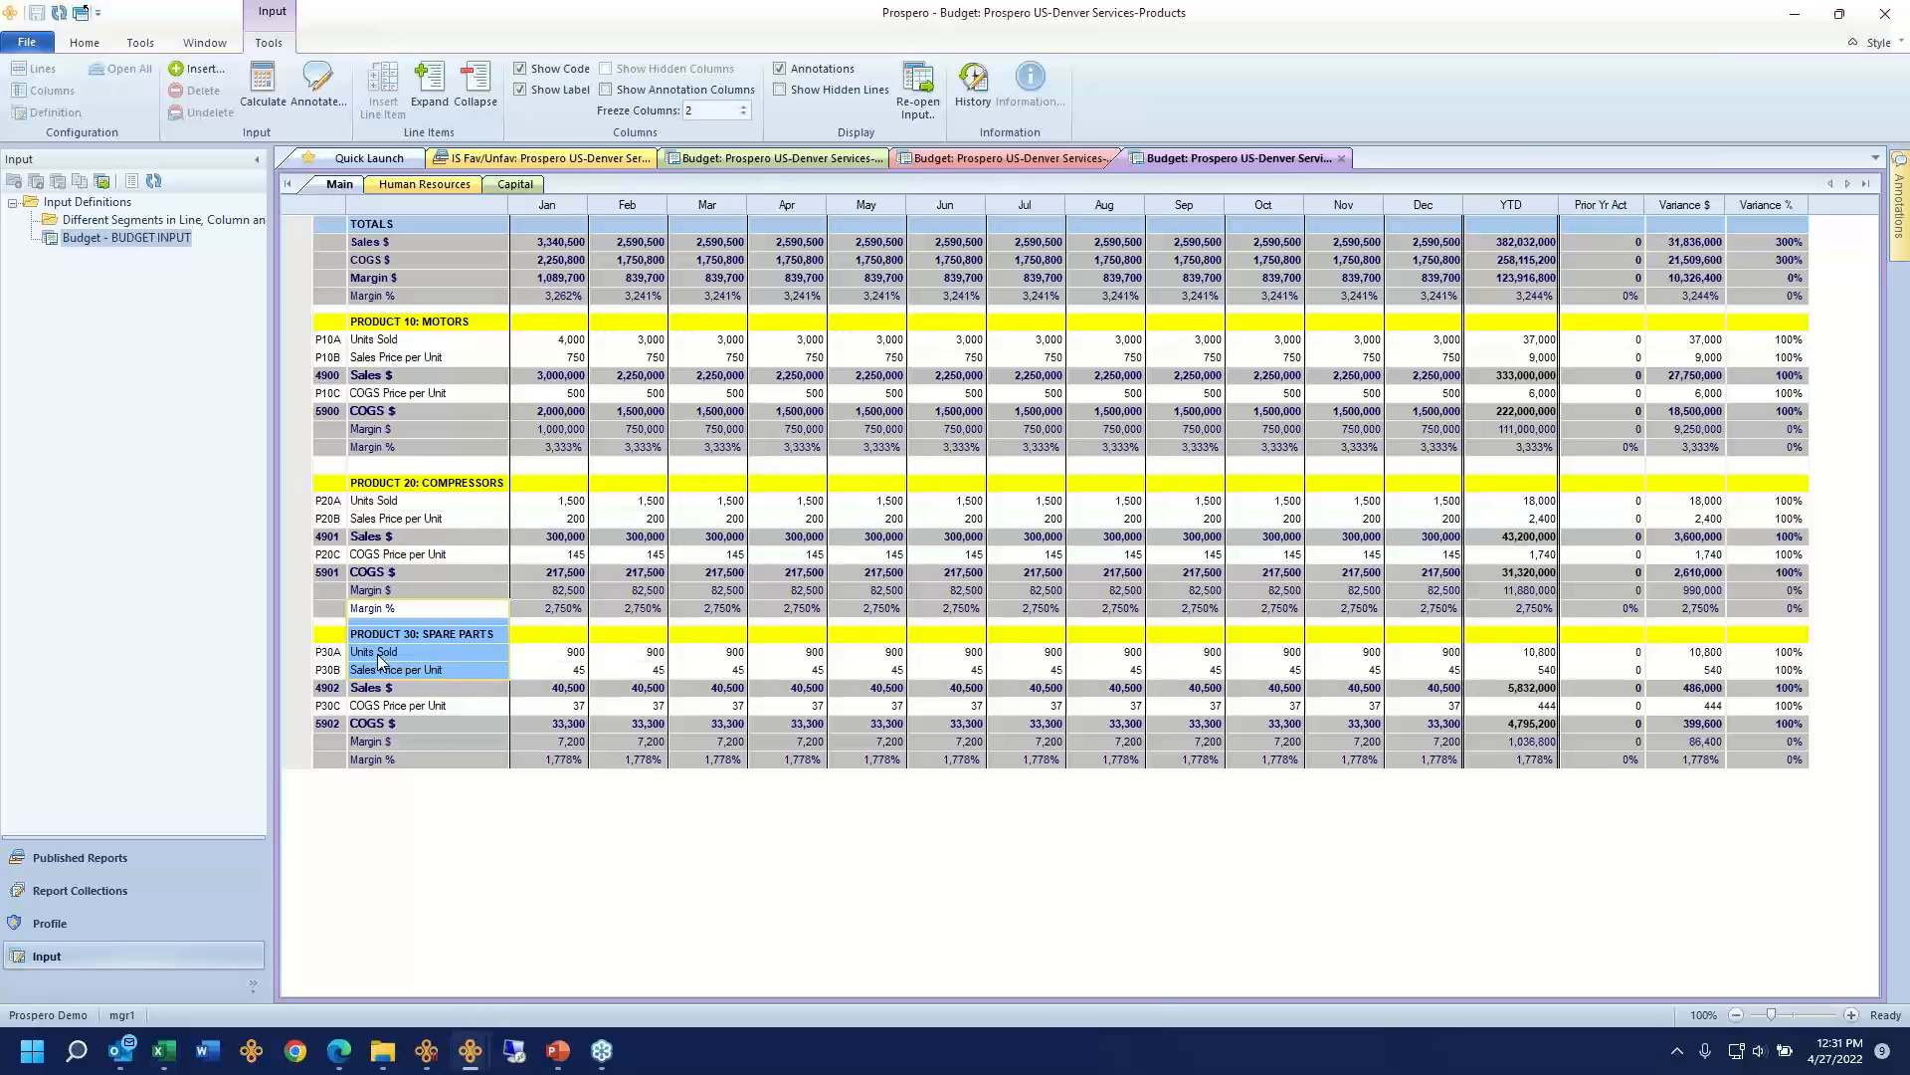
click(440, 344)
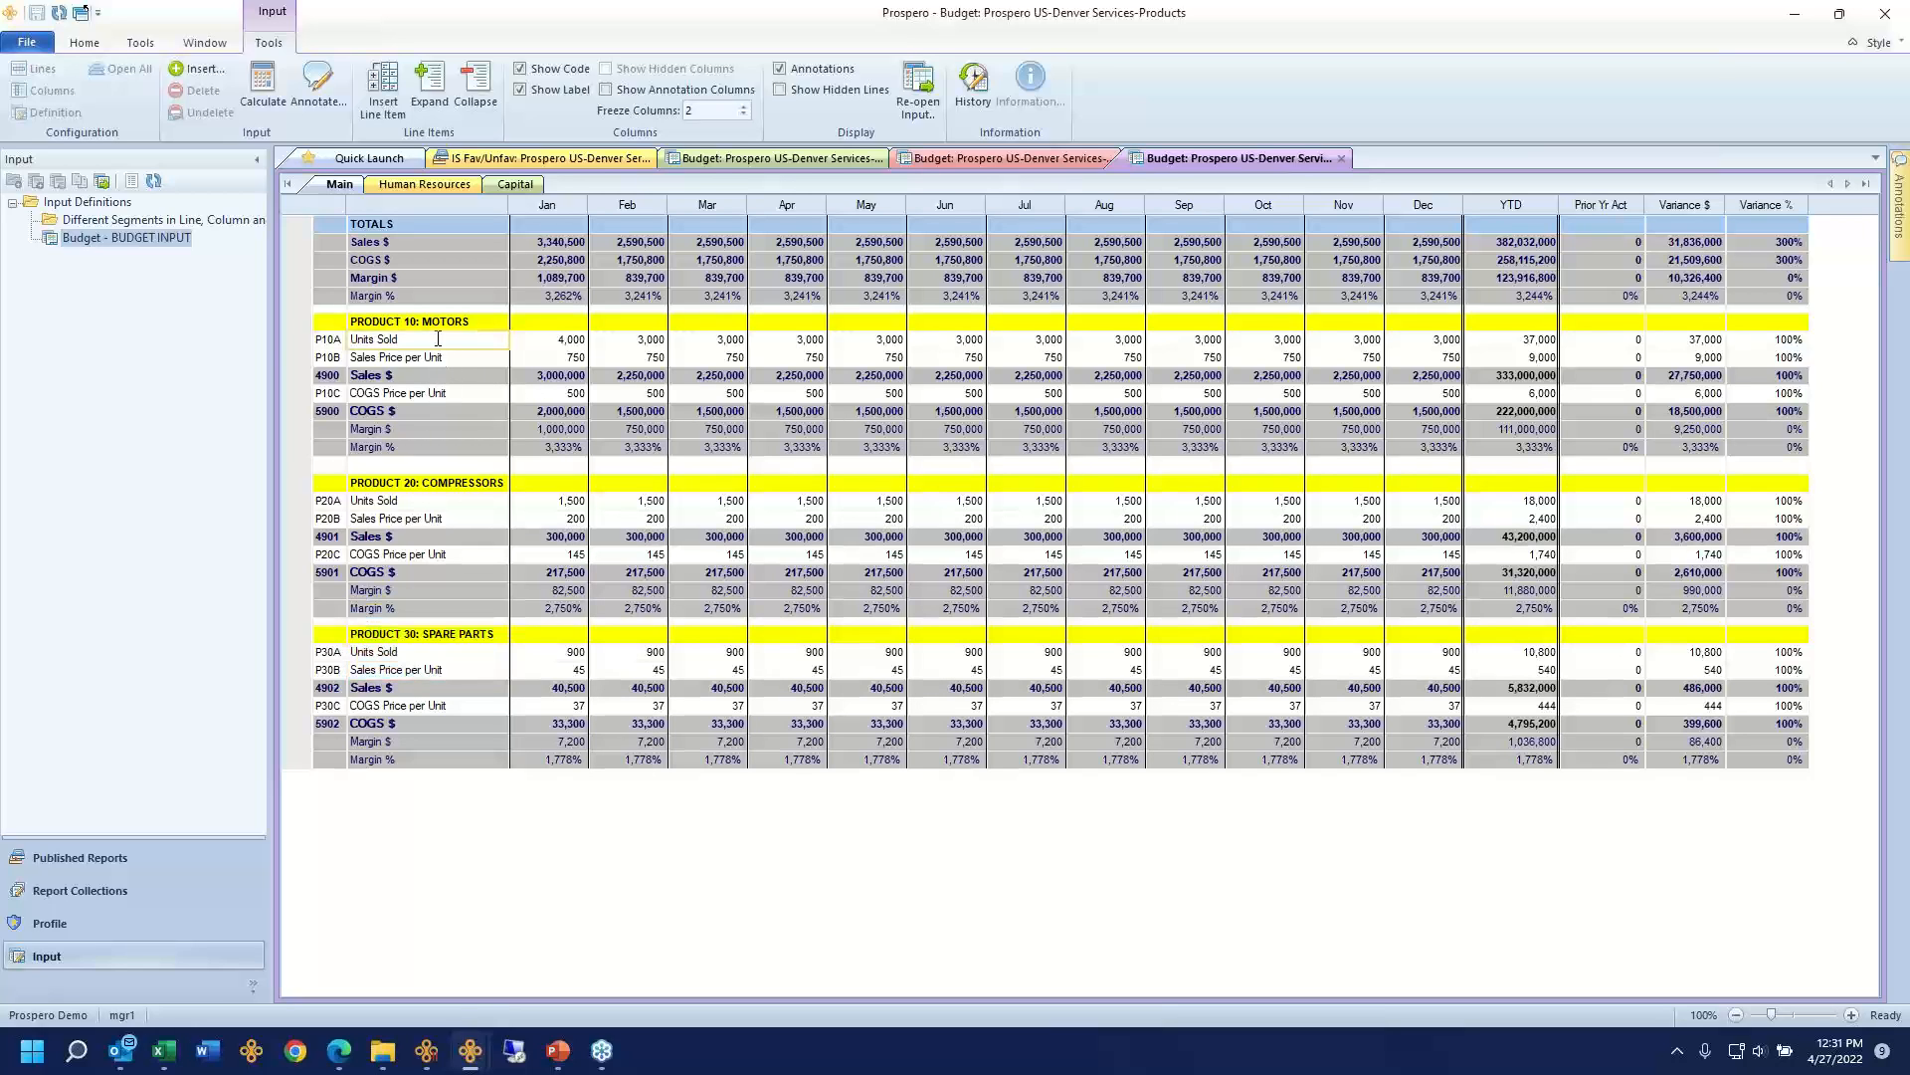
click(436, 354)
click(447, 392)
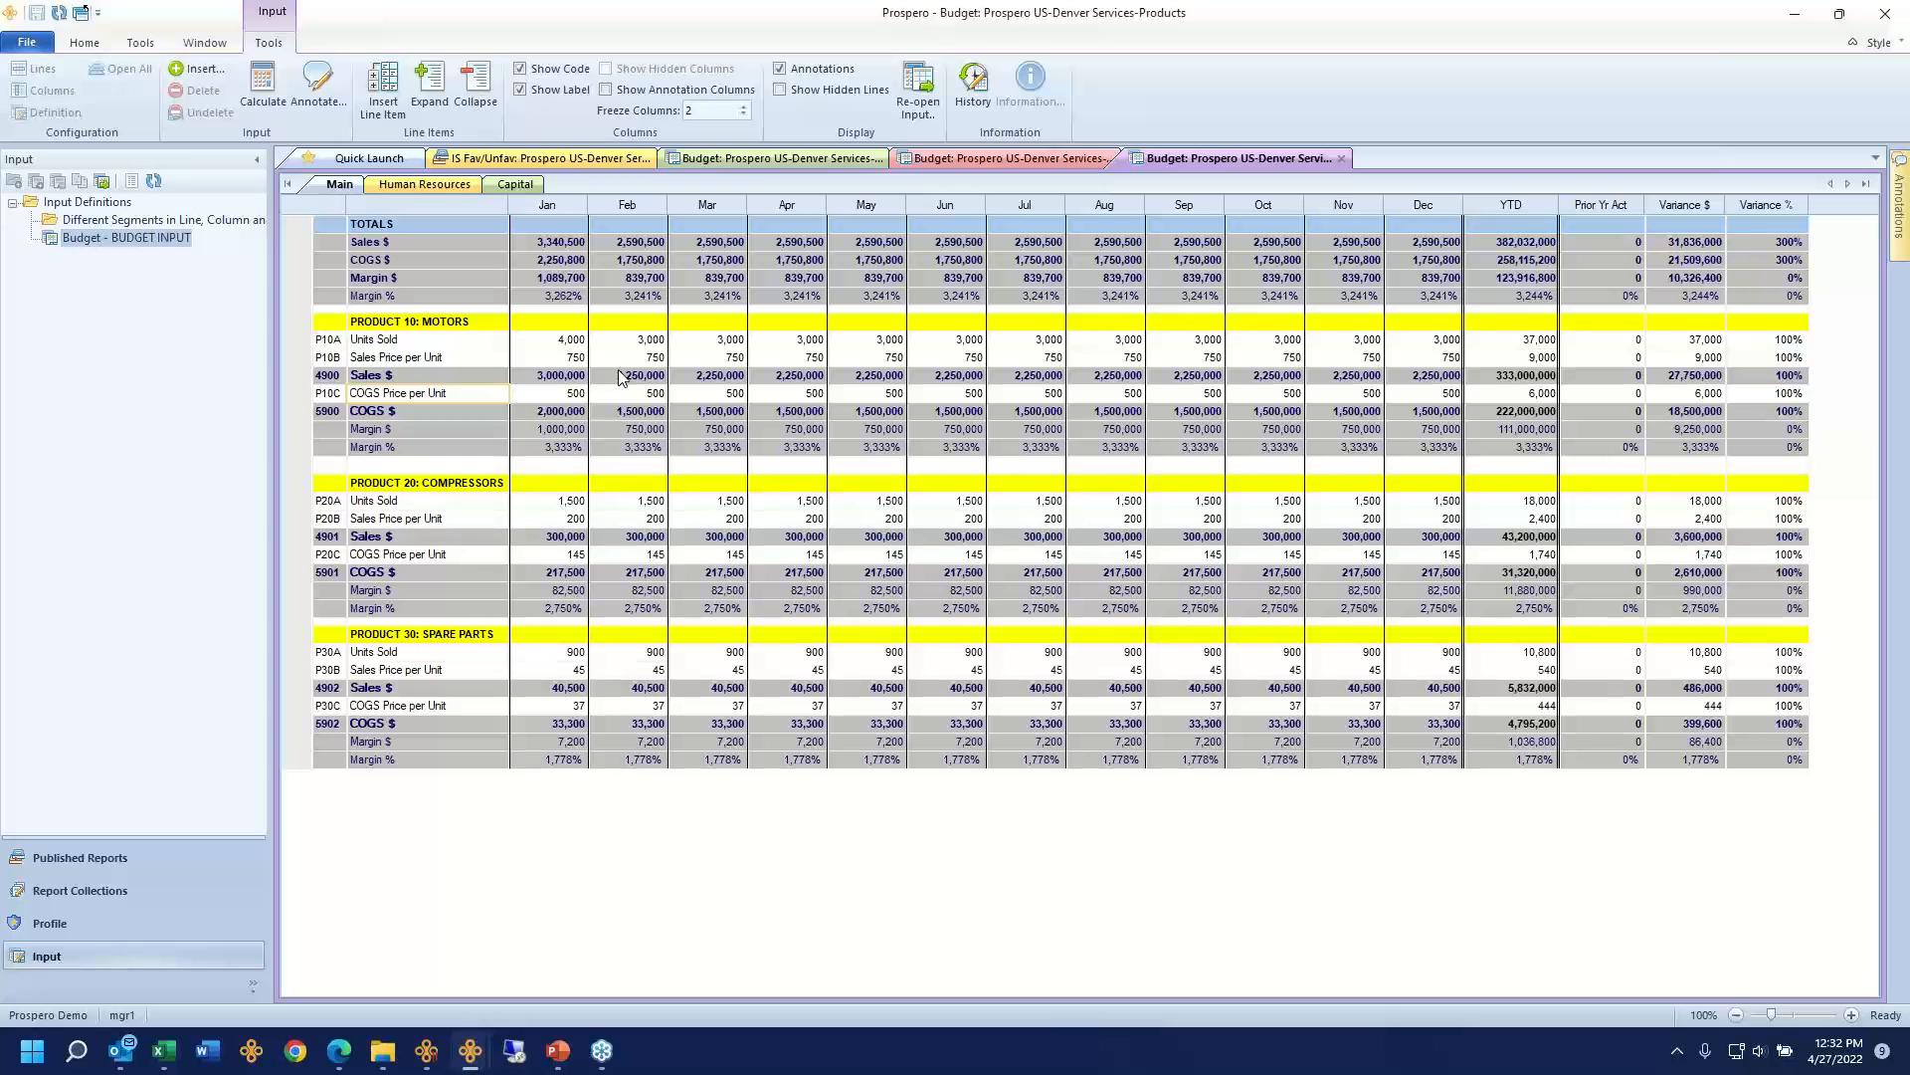
Step: Return to the Administration budget and highlight the January salary lines and the employee labels on the Human Resources sheet
click(708, 159)
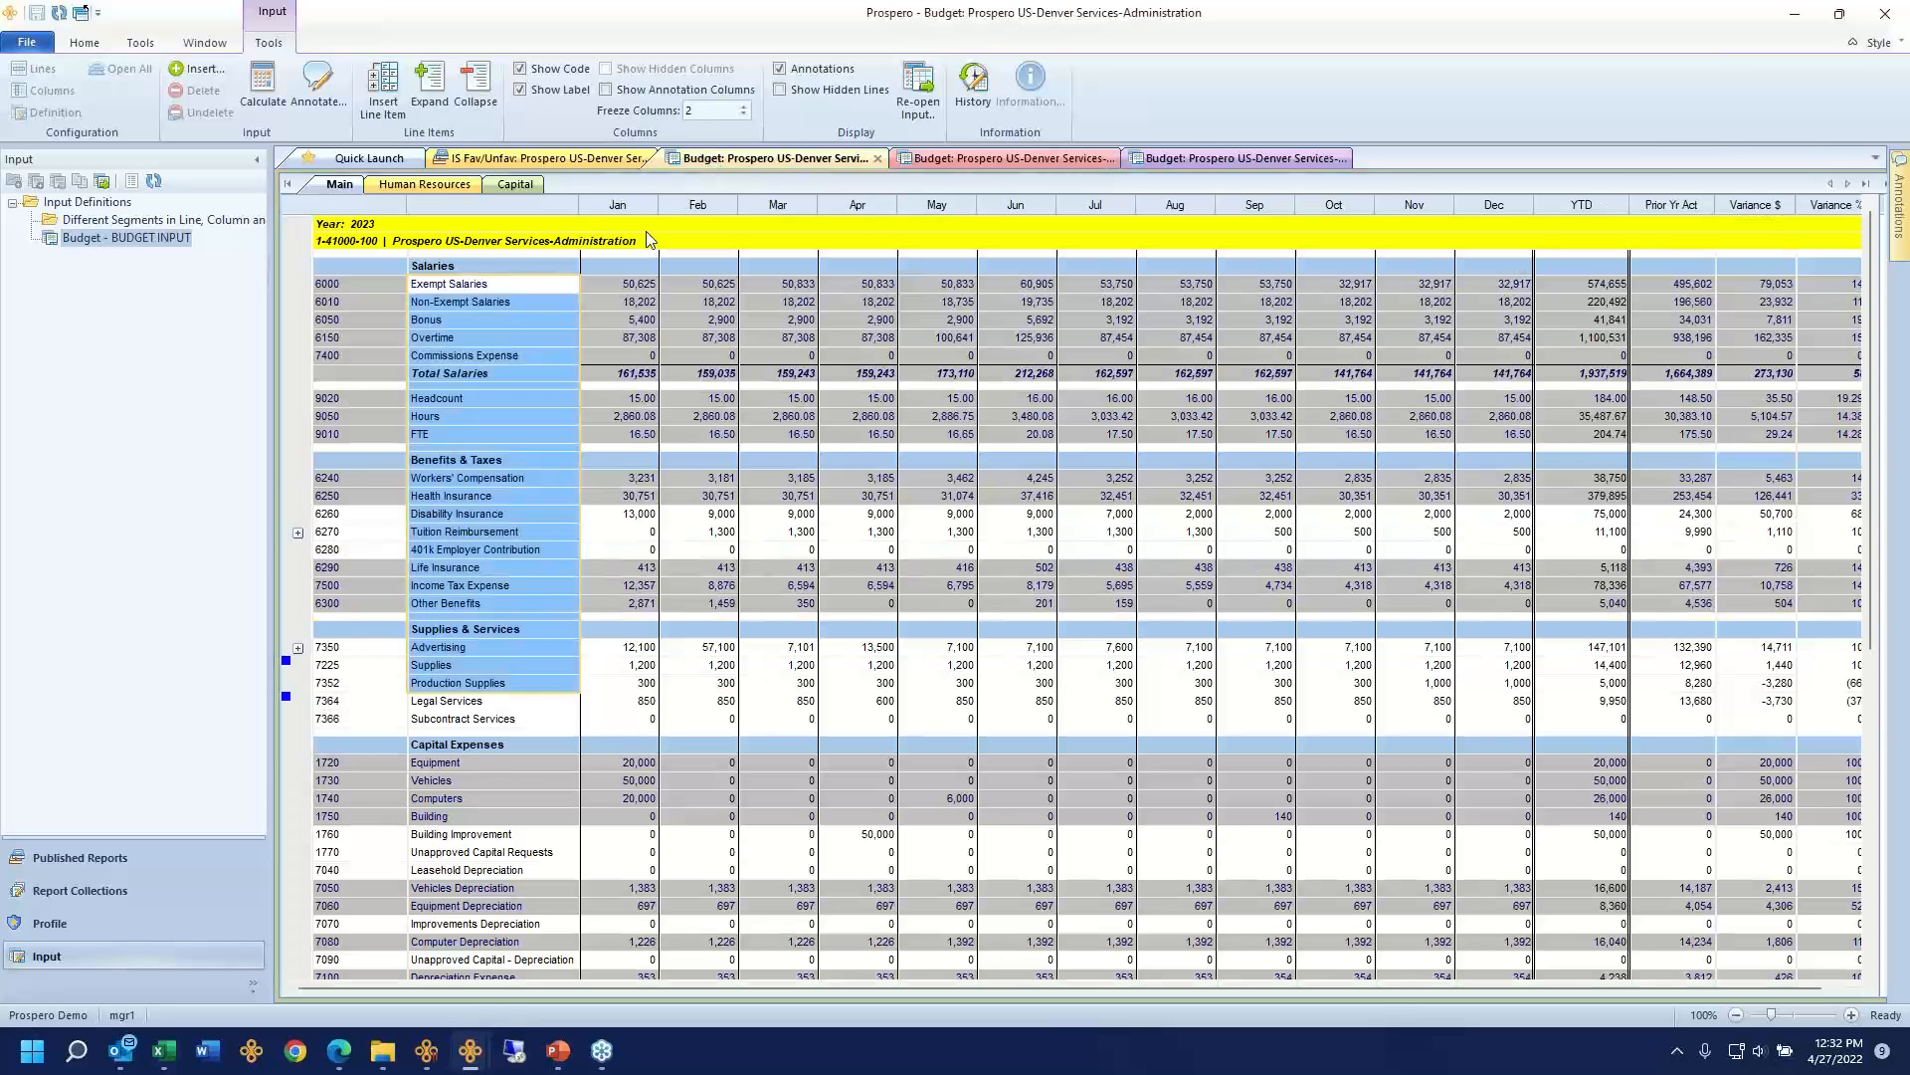
click(632, 302)
drag(438, 280, 589, 380)
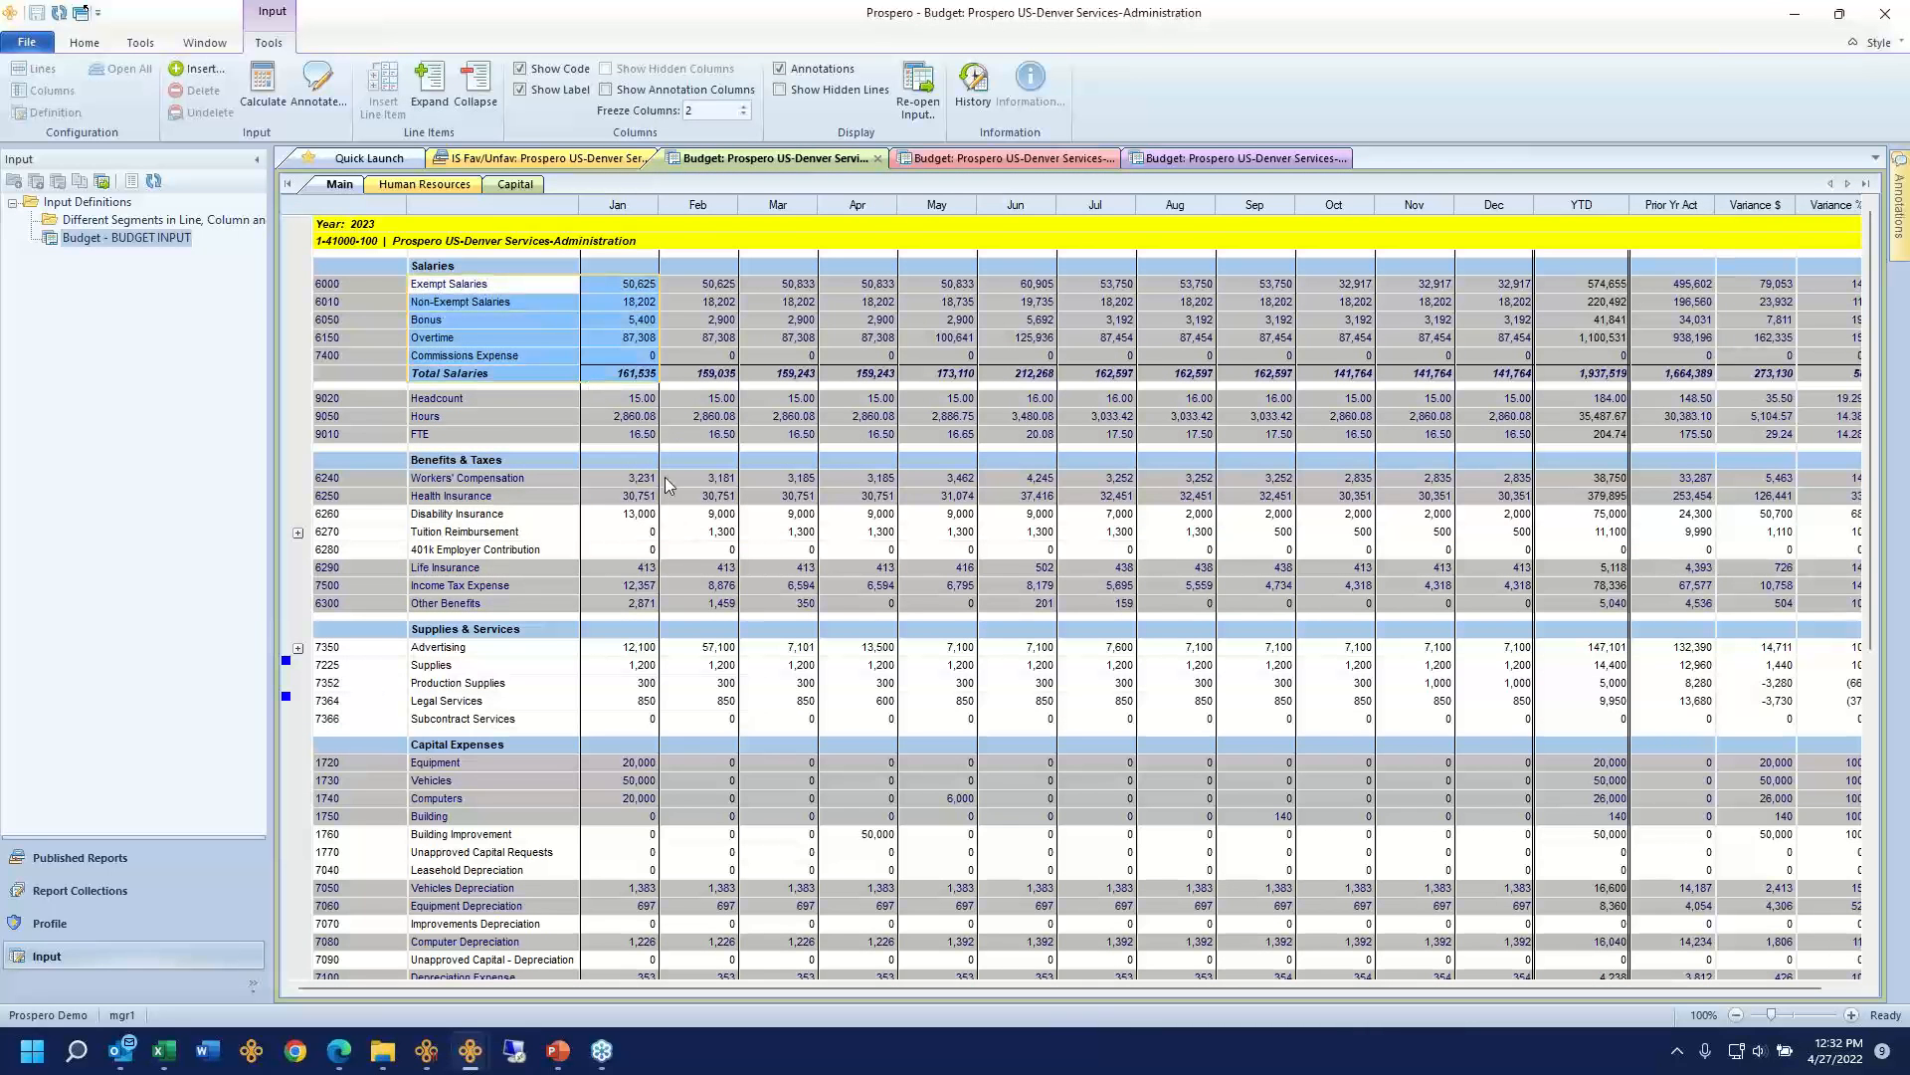
click(434, 187)
drag(434, 263, 459, 507)
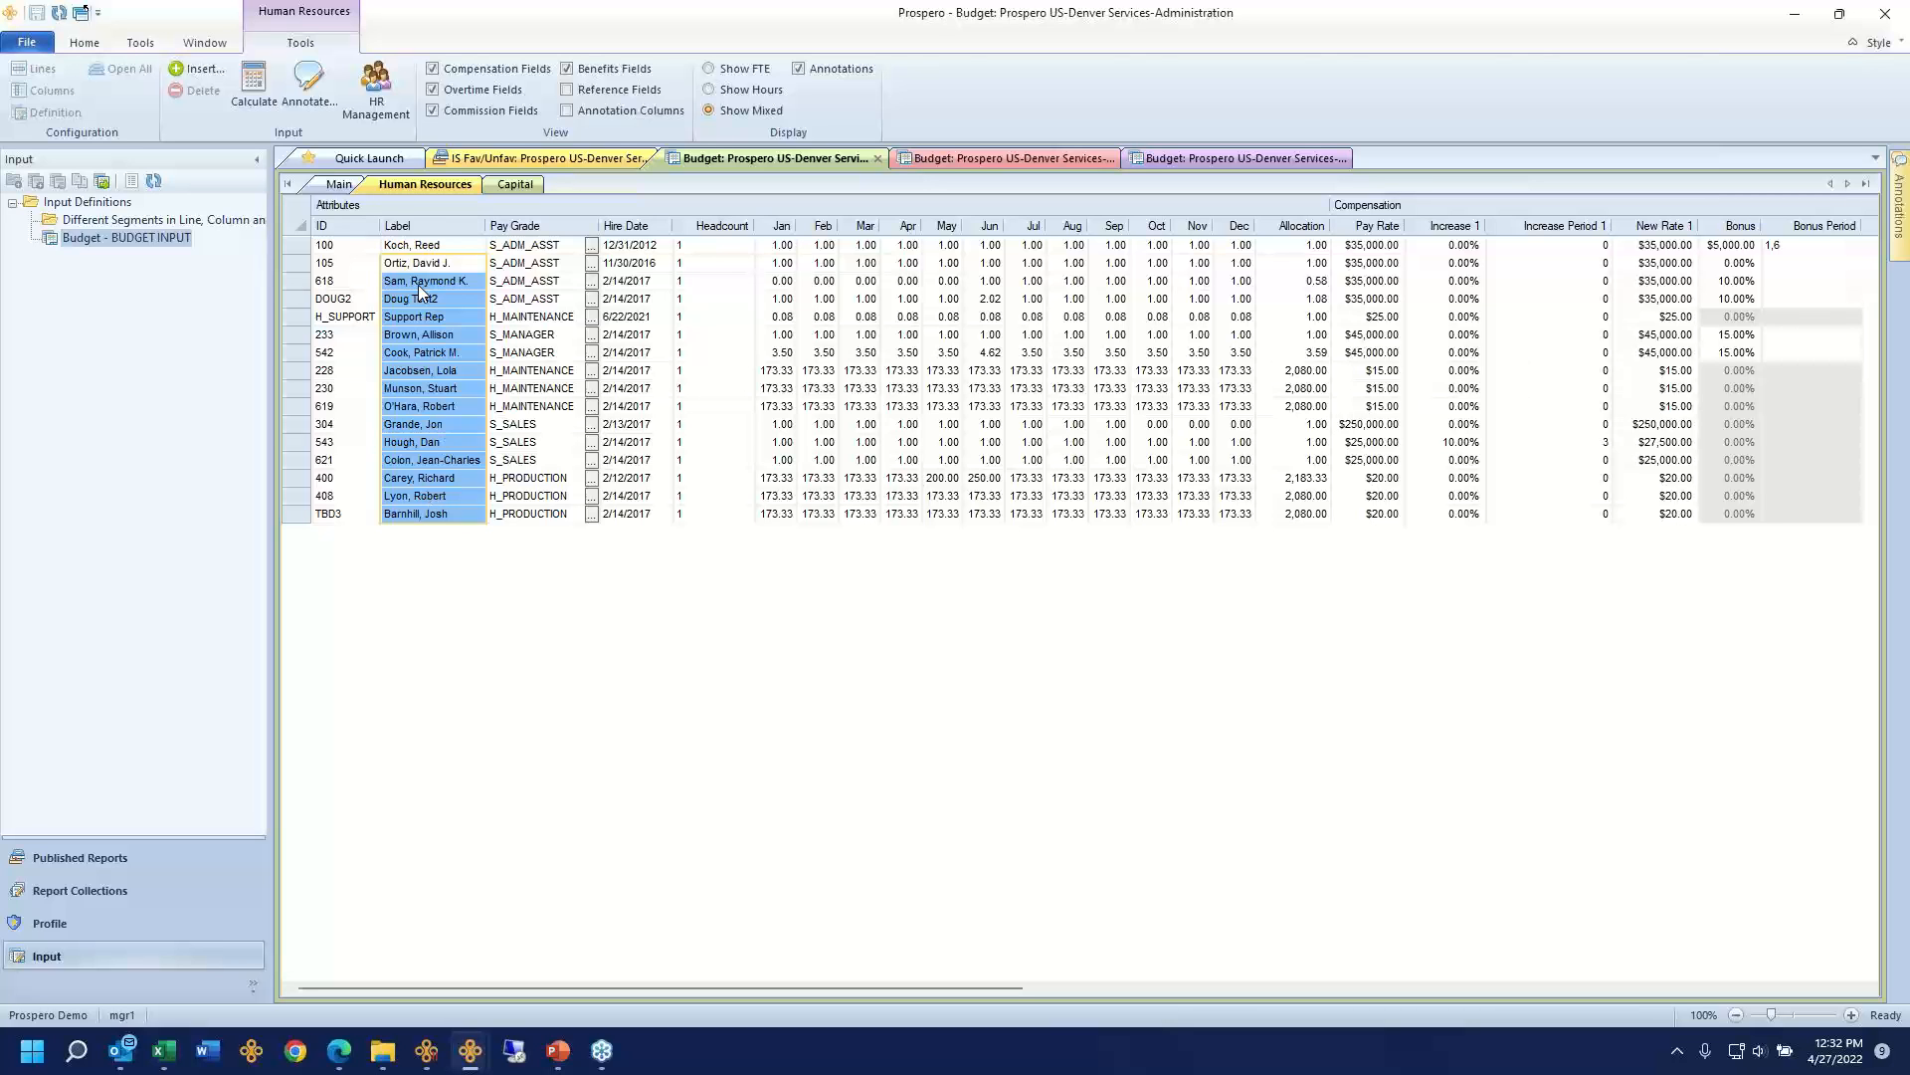
Step: On the Main sheet, highlight the January values from Exempt Salaries through Overtime and for Headcount and Hours
click(335, 185)
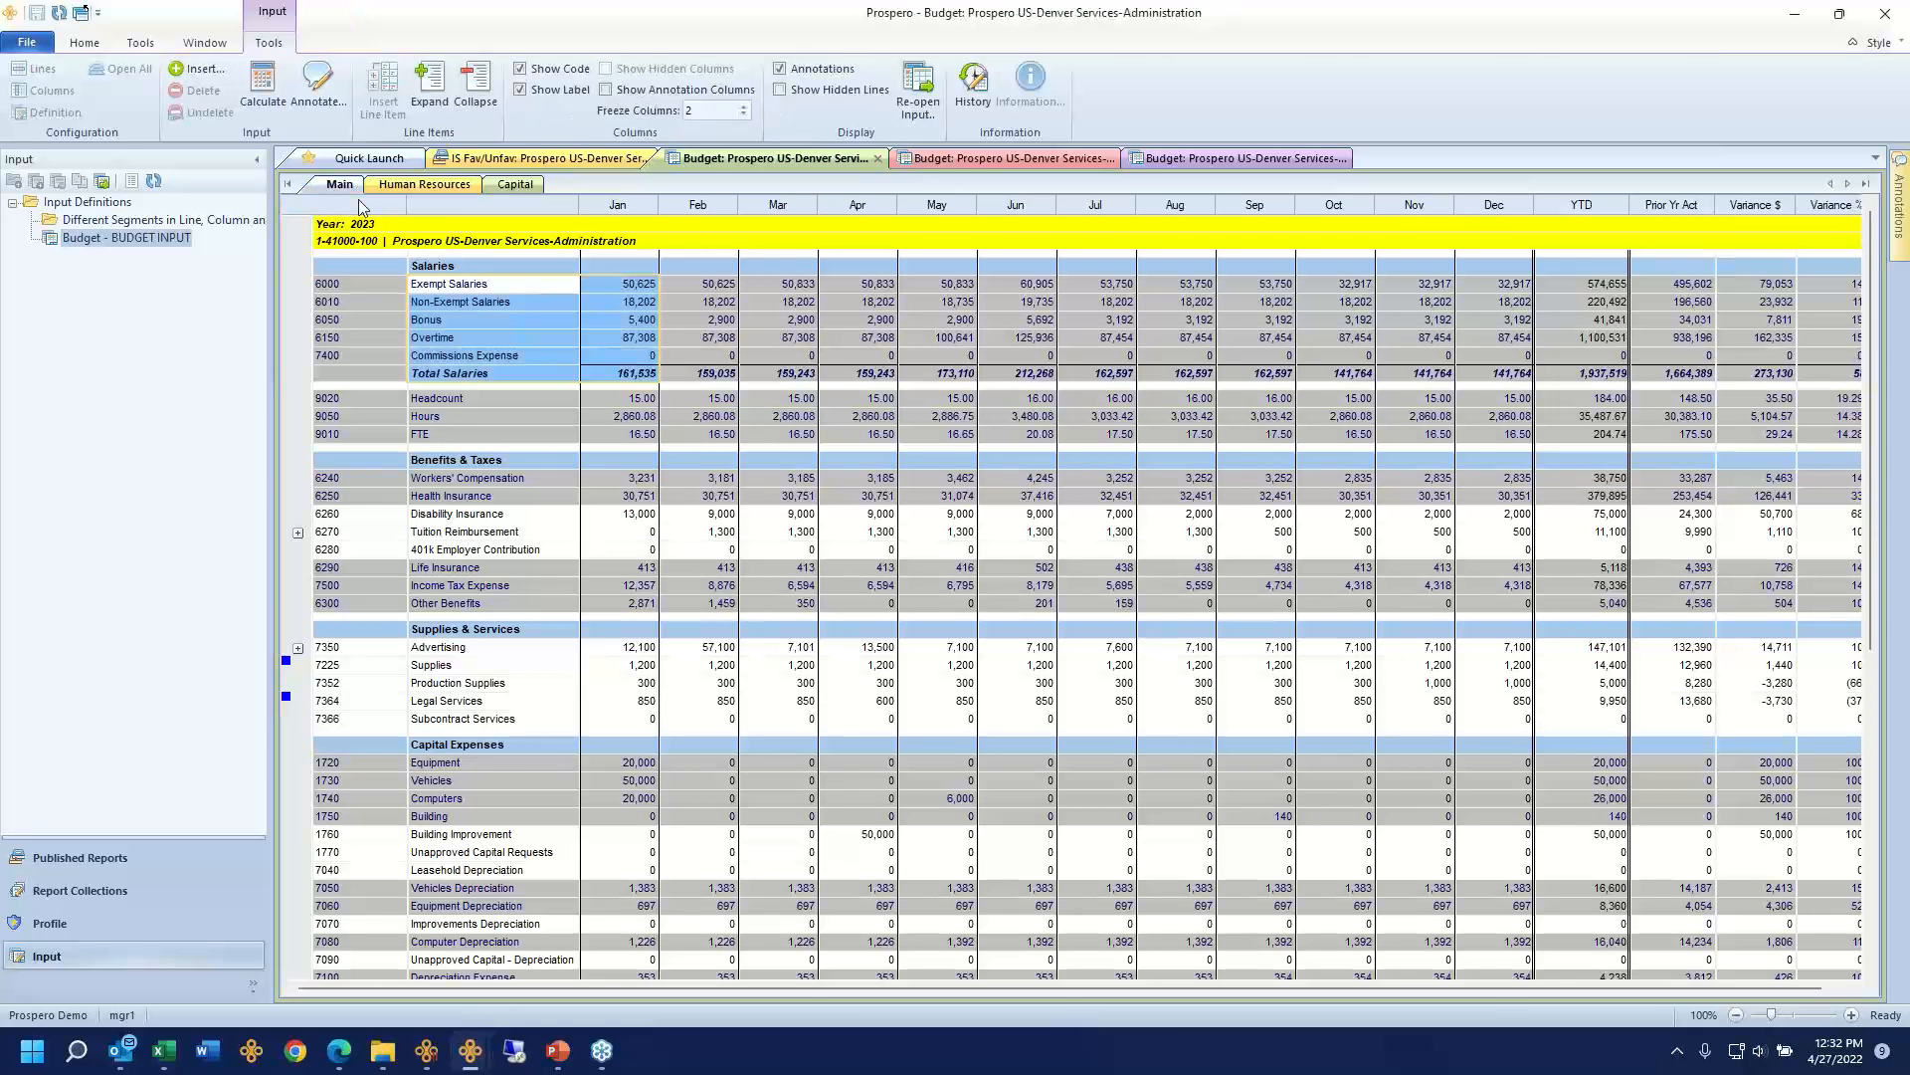
click(549, 529)
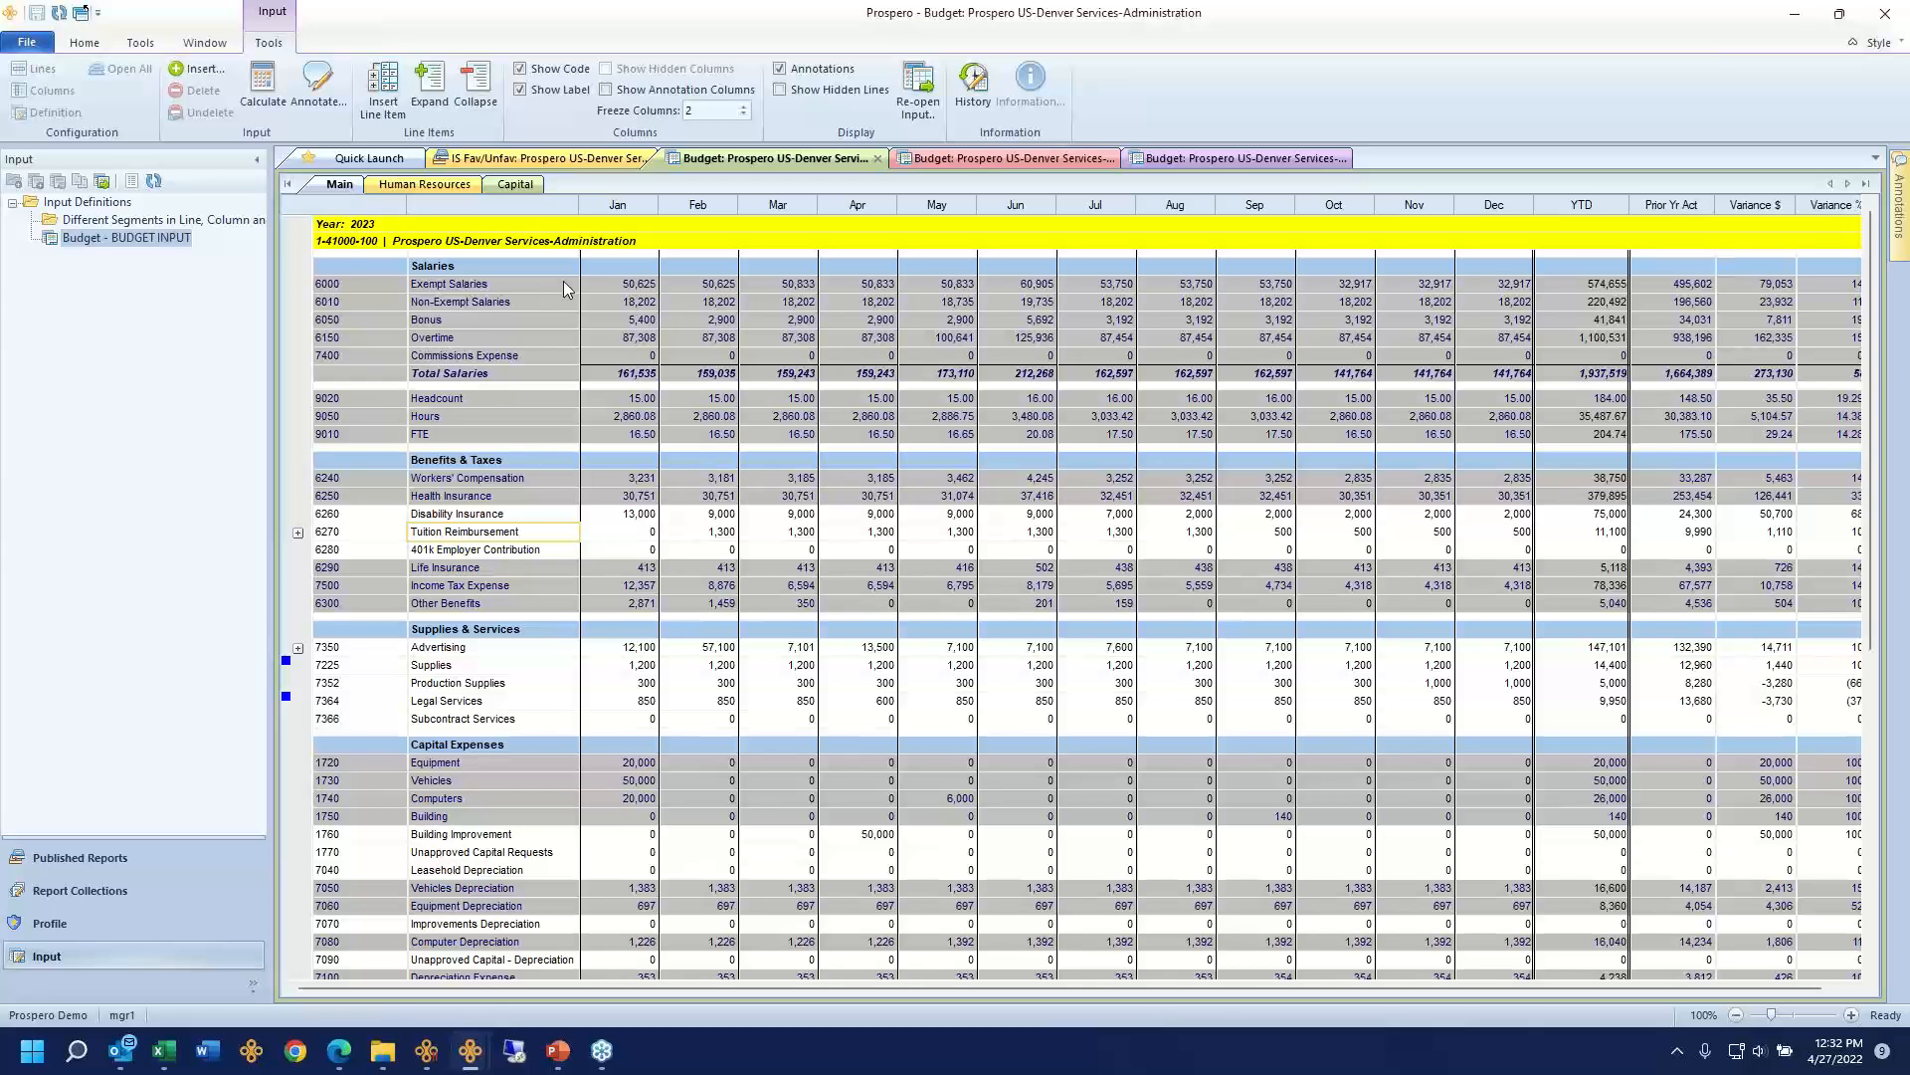
drag(564, 285, 636, 338)
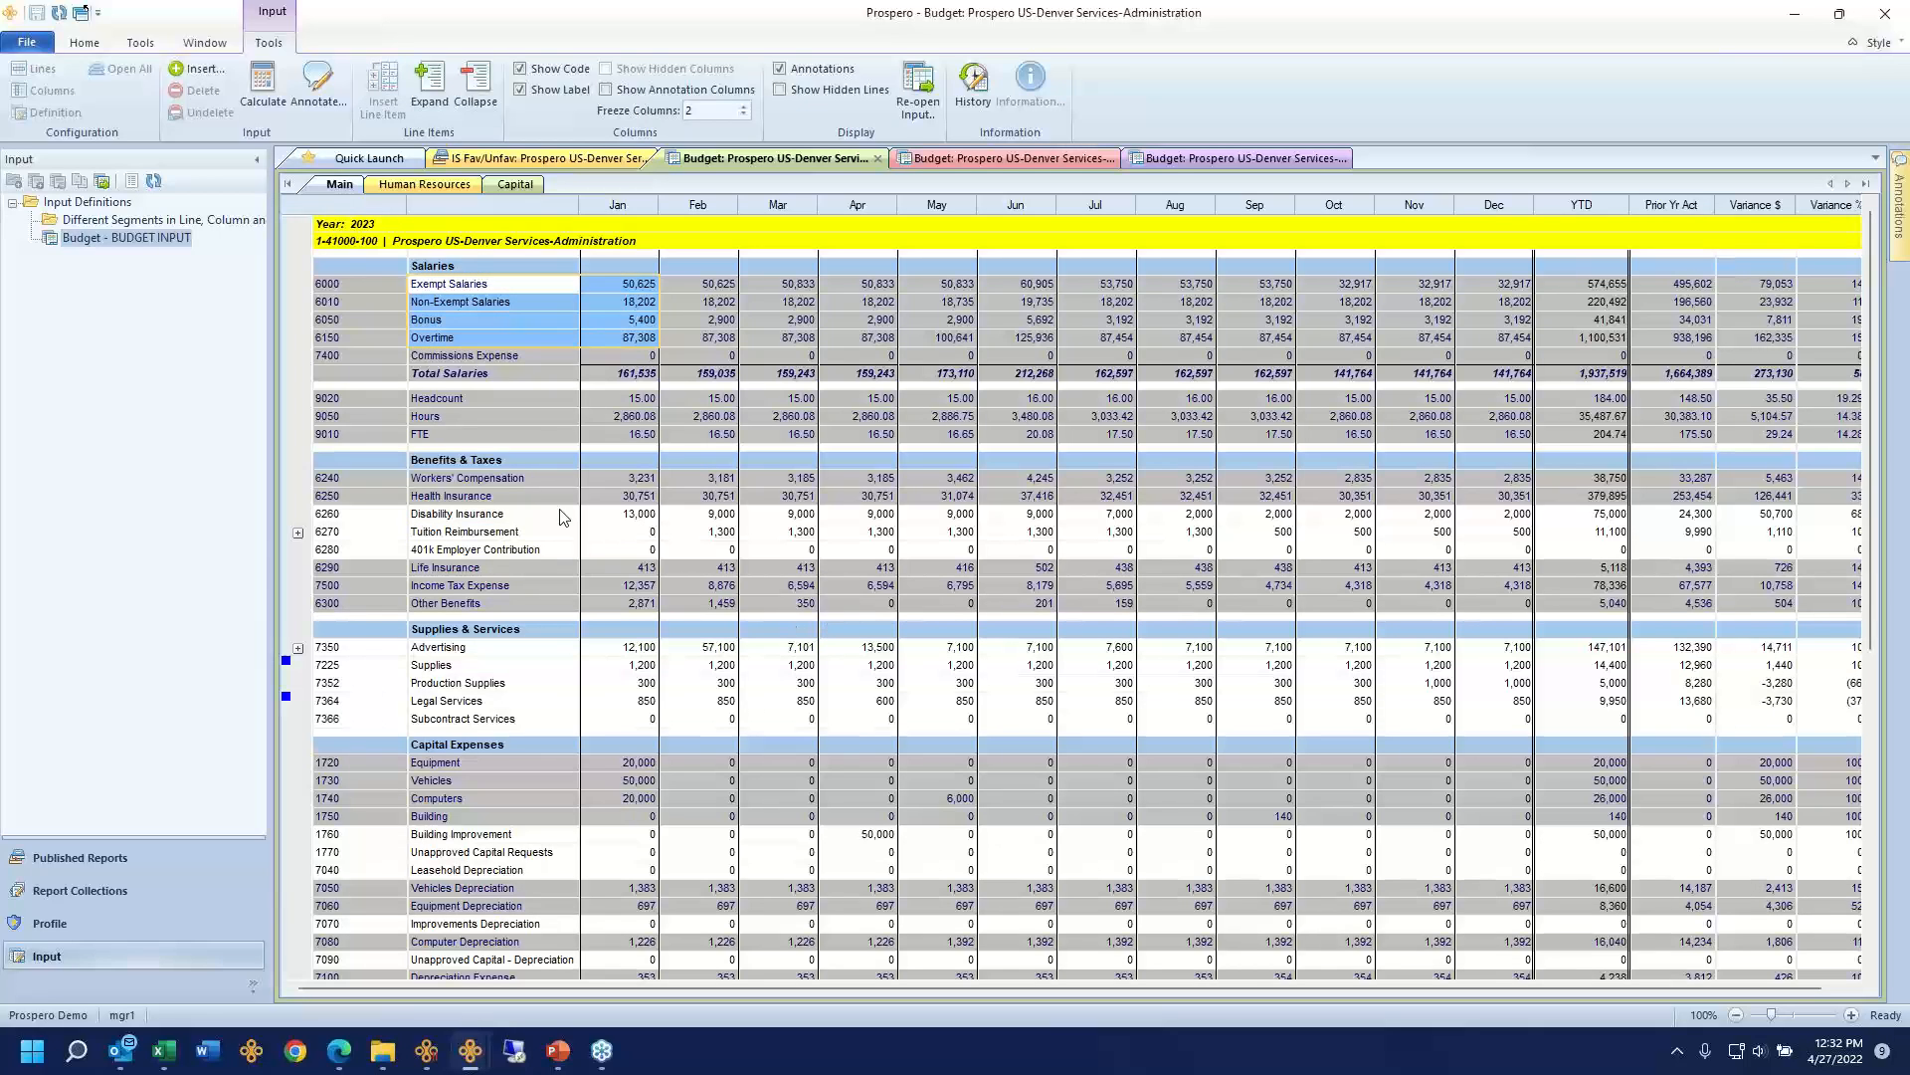
drag(470, 397, 664, 434)
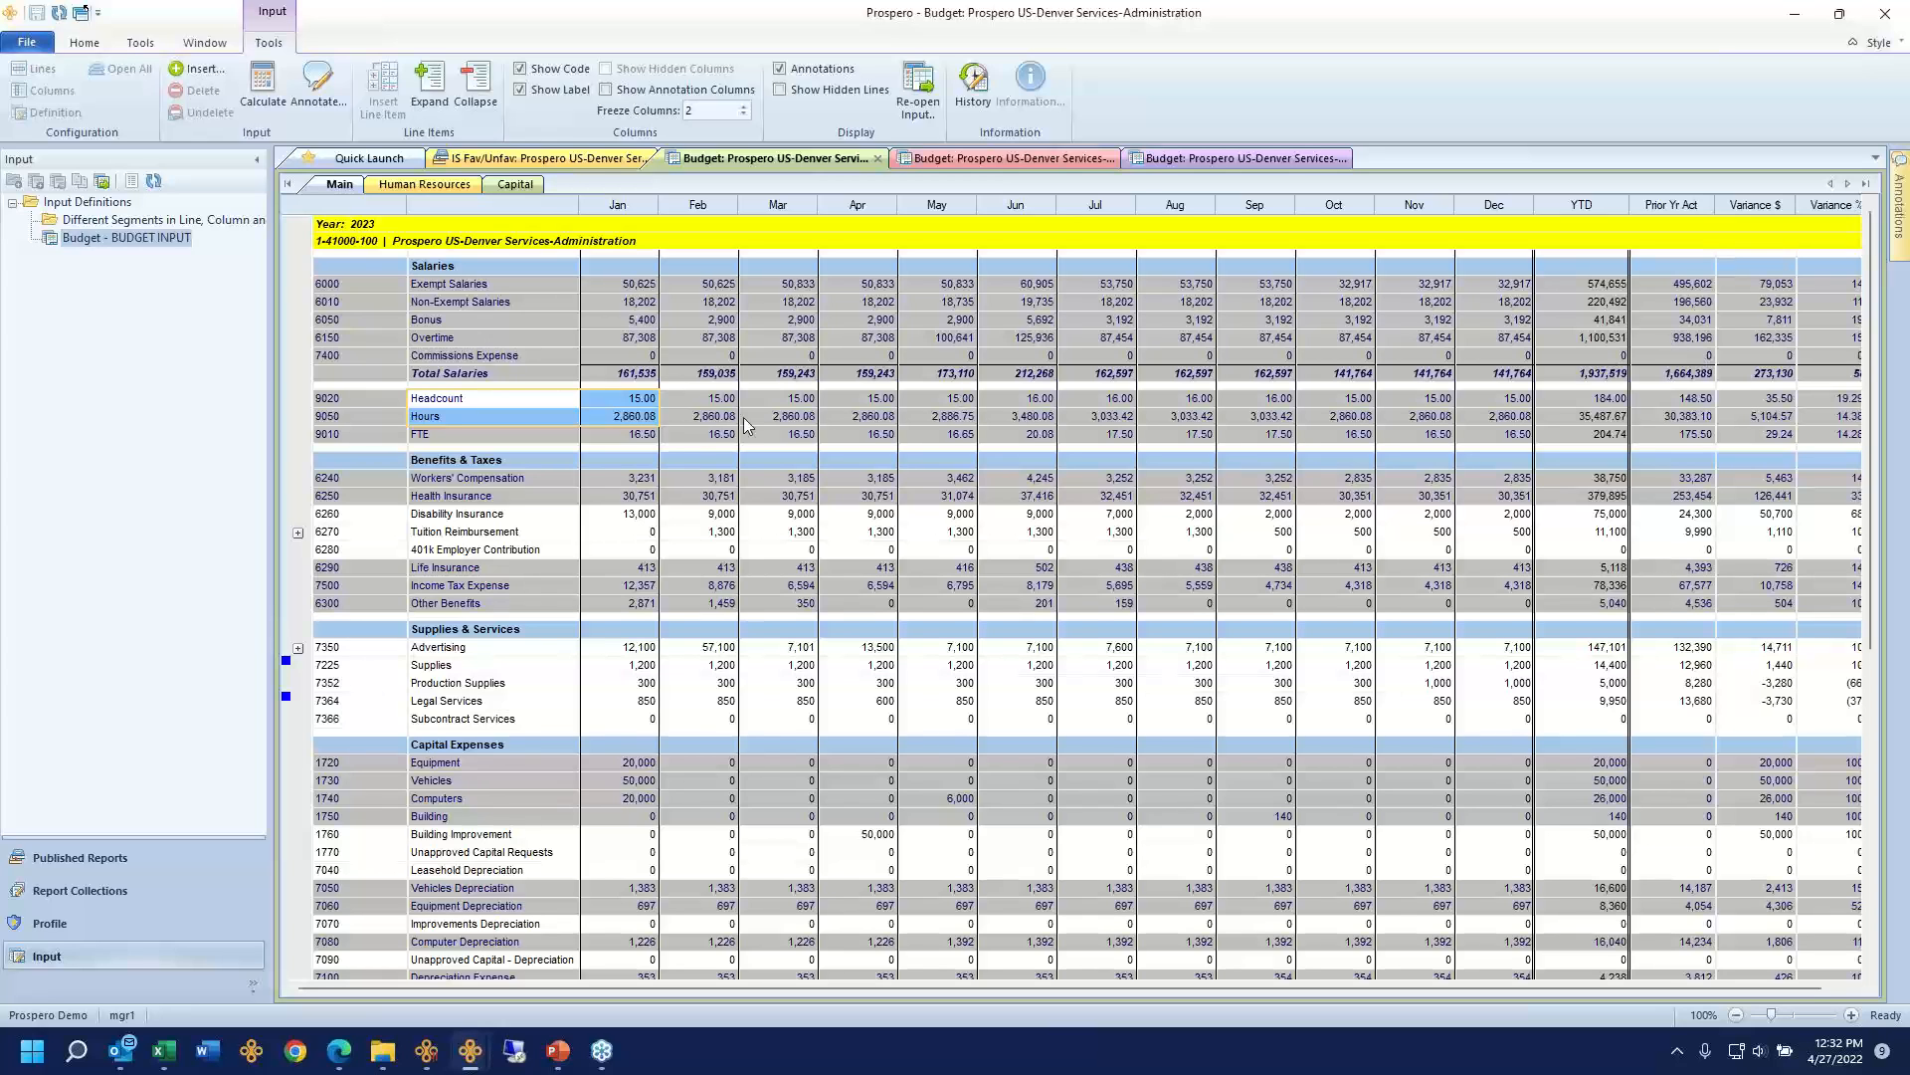
Step: Review the pay grades and employee labels on the Human Resources sheet of the Administration budget
click(432, 184)
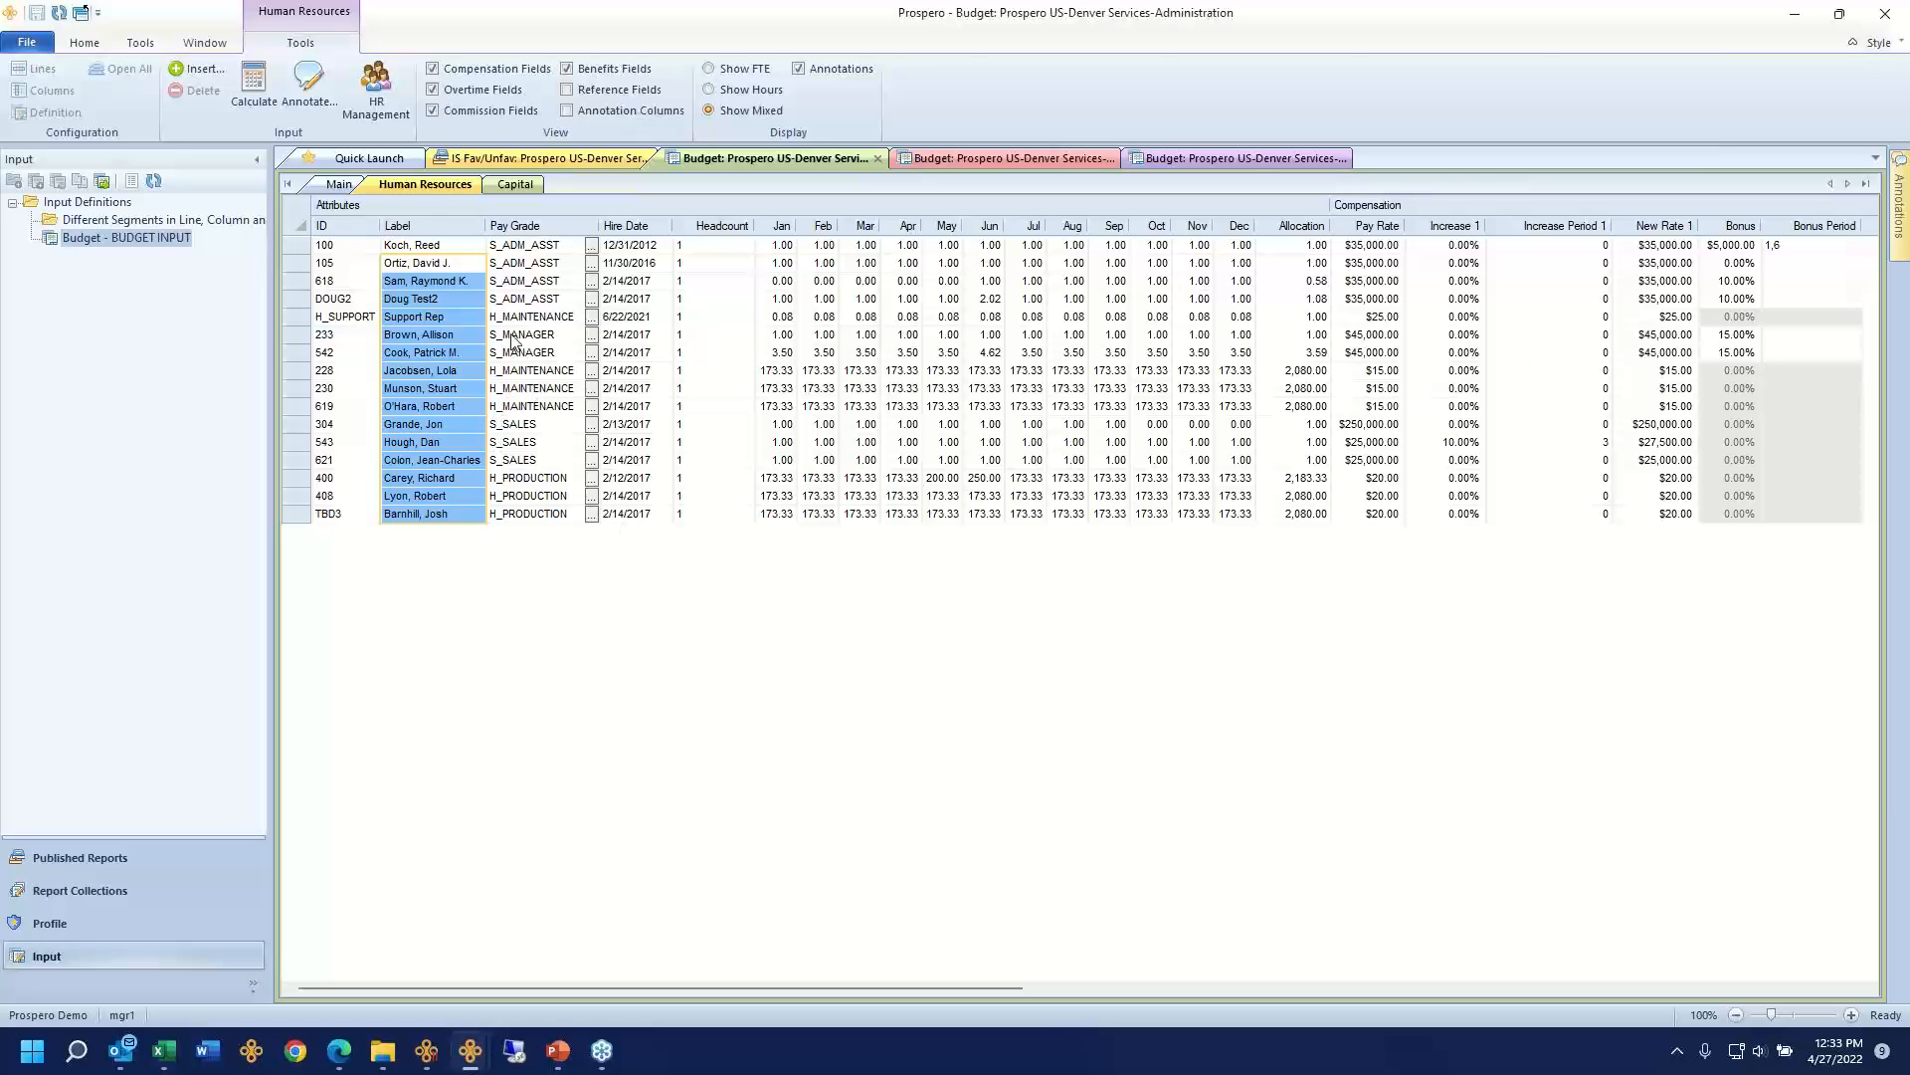
drag(530, 297, 537, 435)
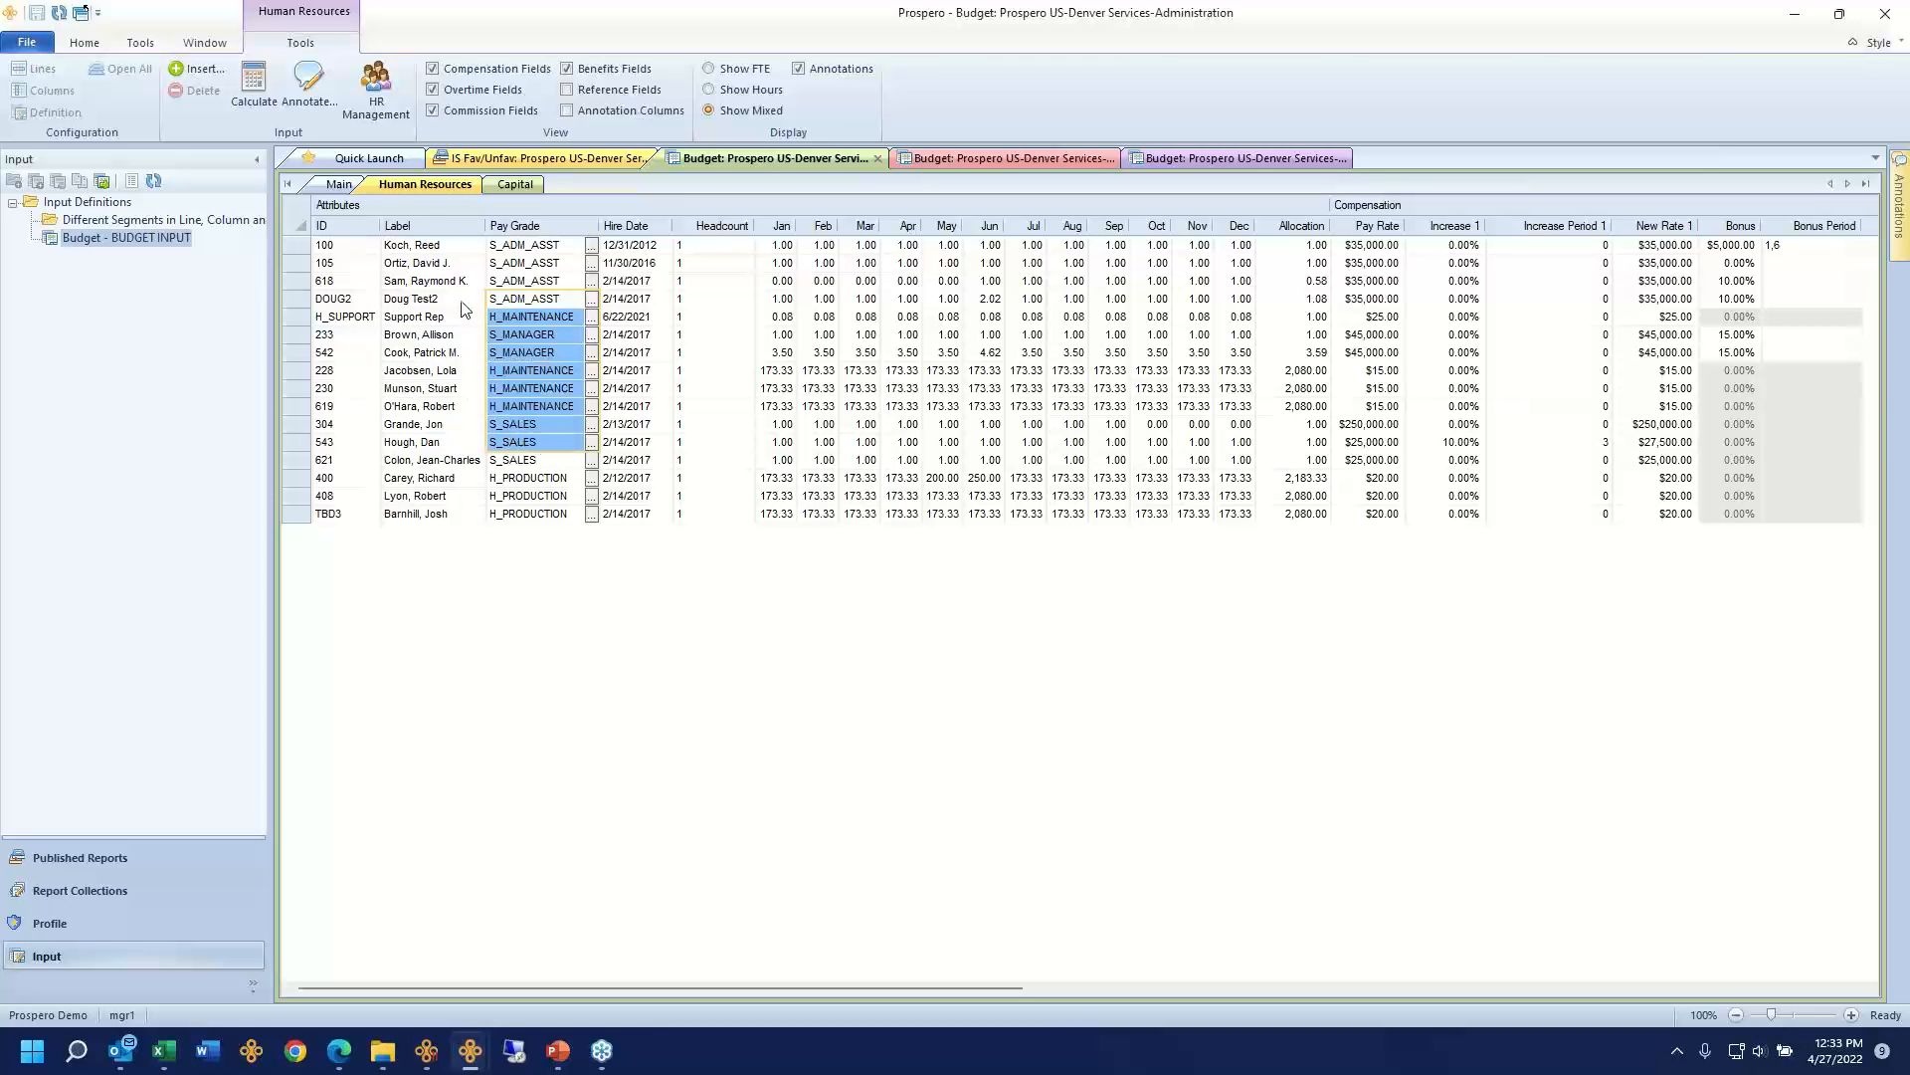
drag(462, 309, 449, 411)
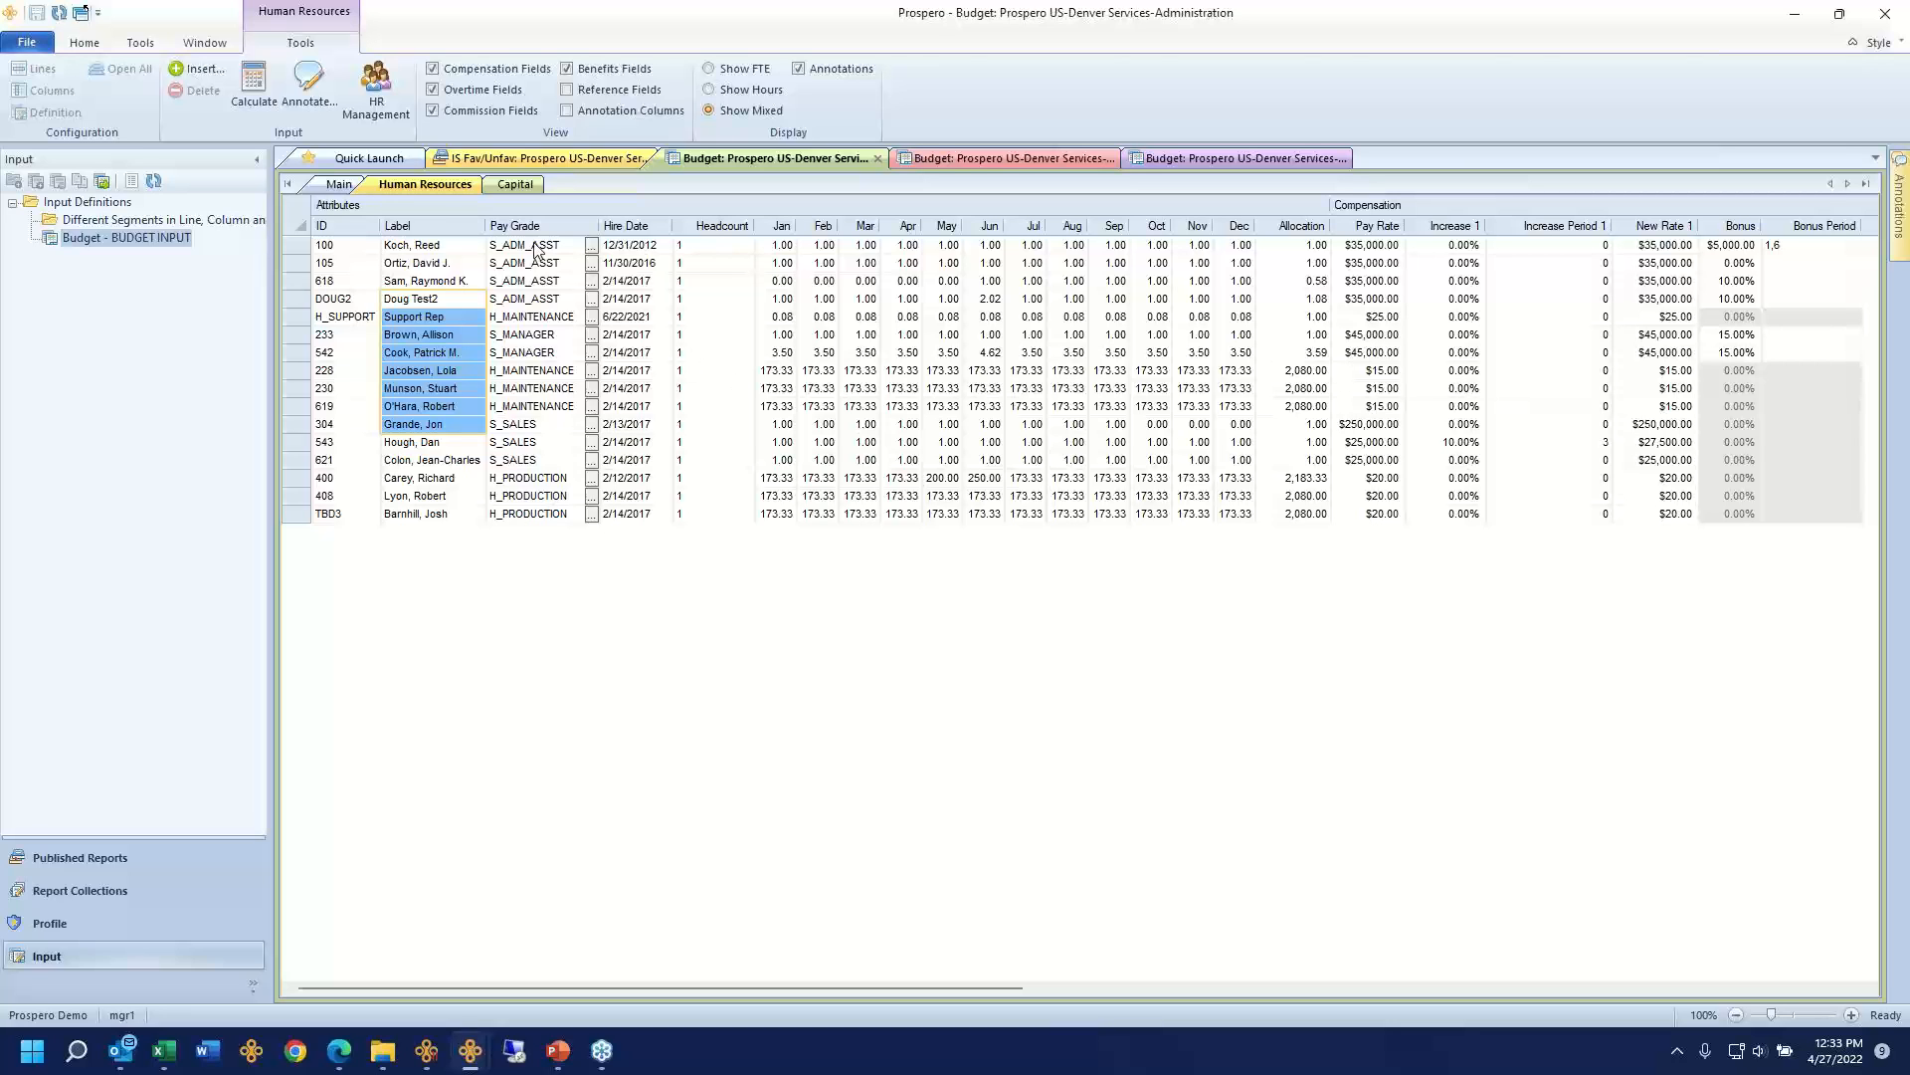
Step: Return to the Main sheet and highlight the Benefits & Taxes accounts and the January Income Tax Expense value
click(328, 185)
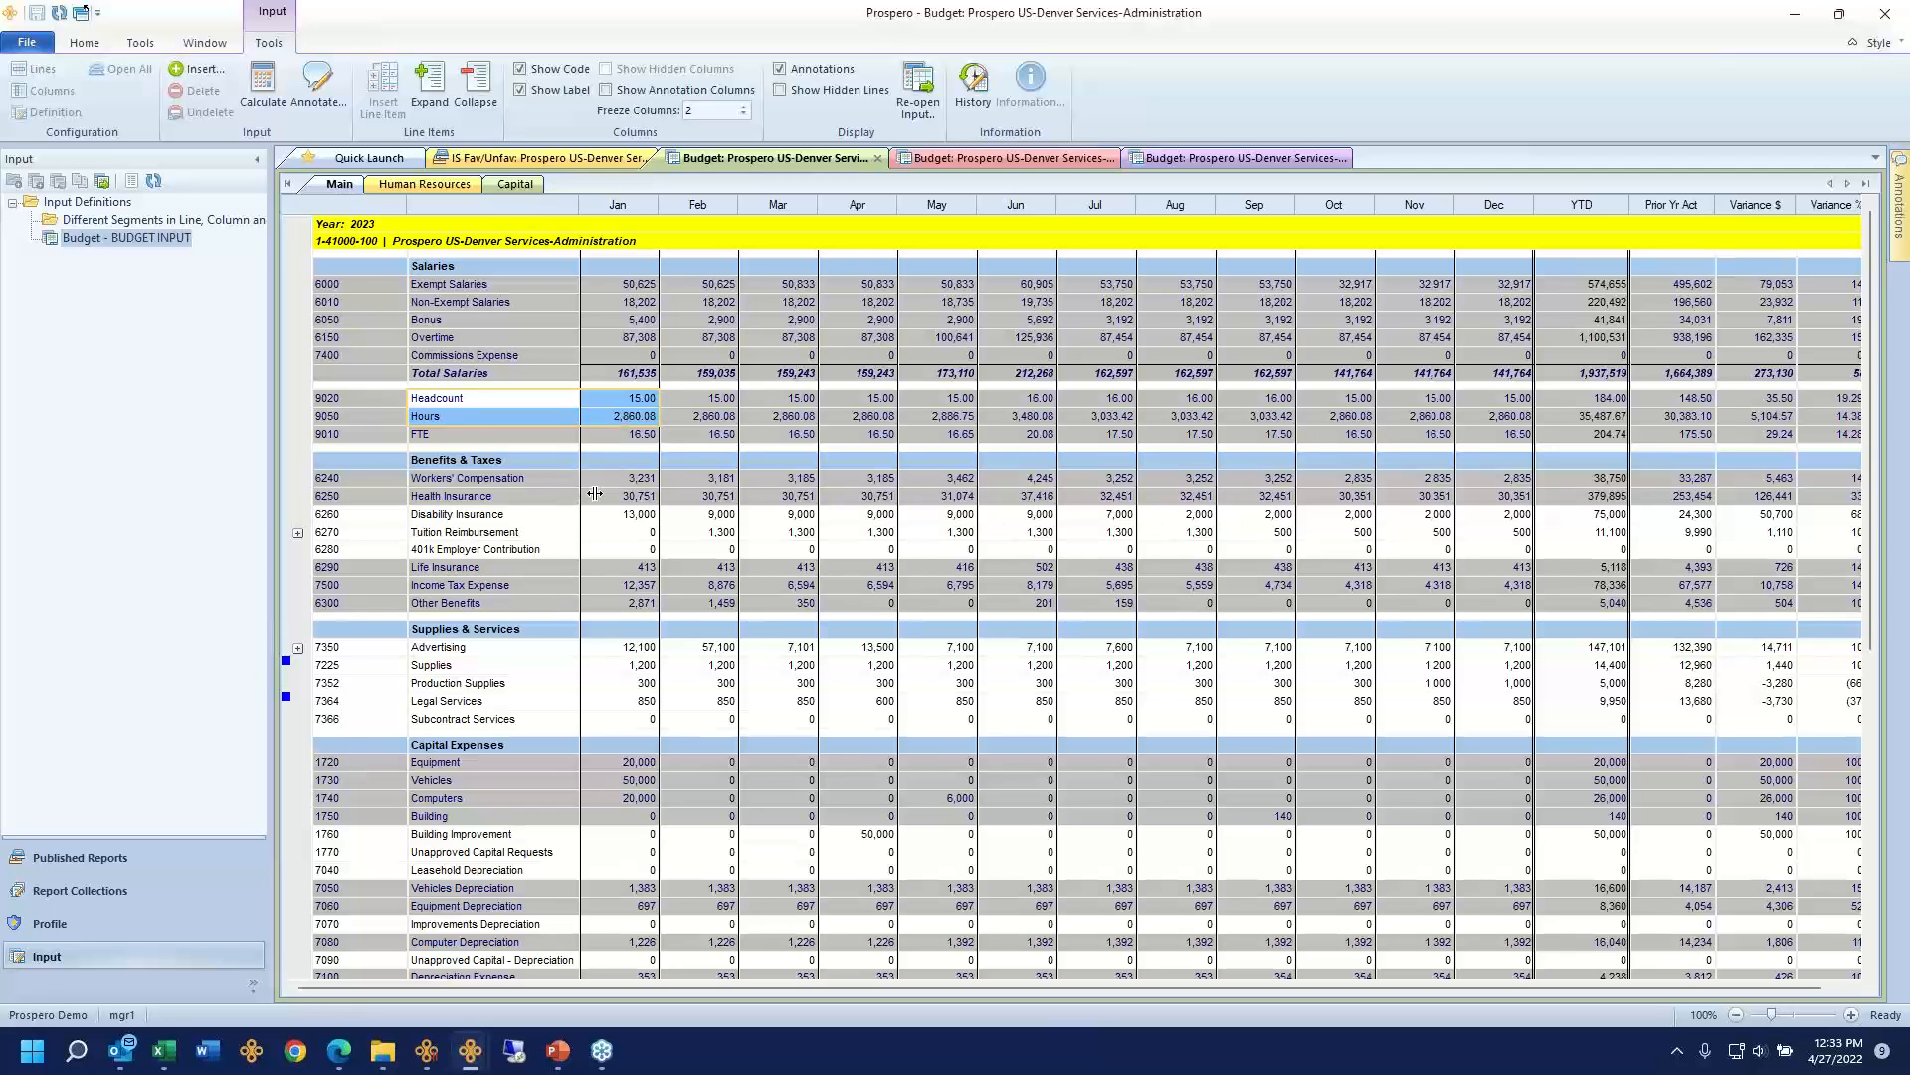
drag(557, 480, 555, 603)
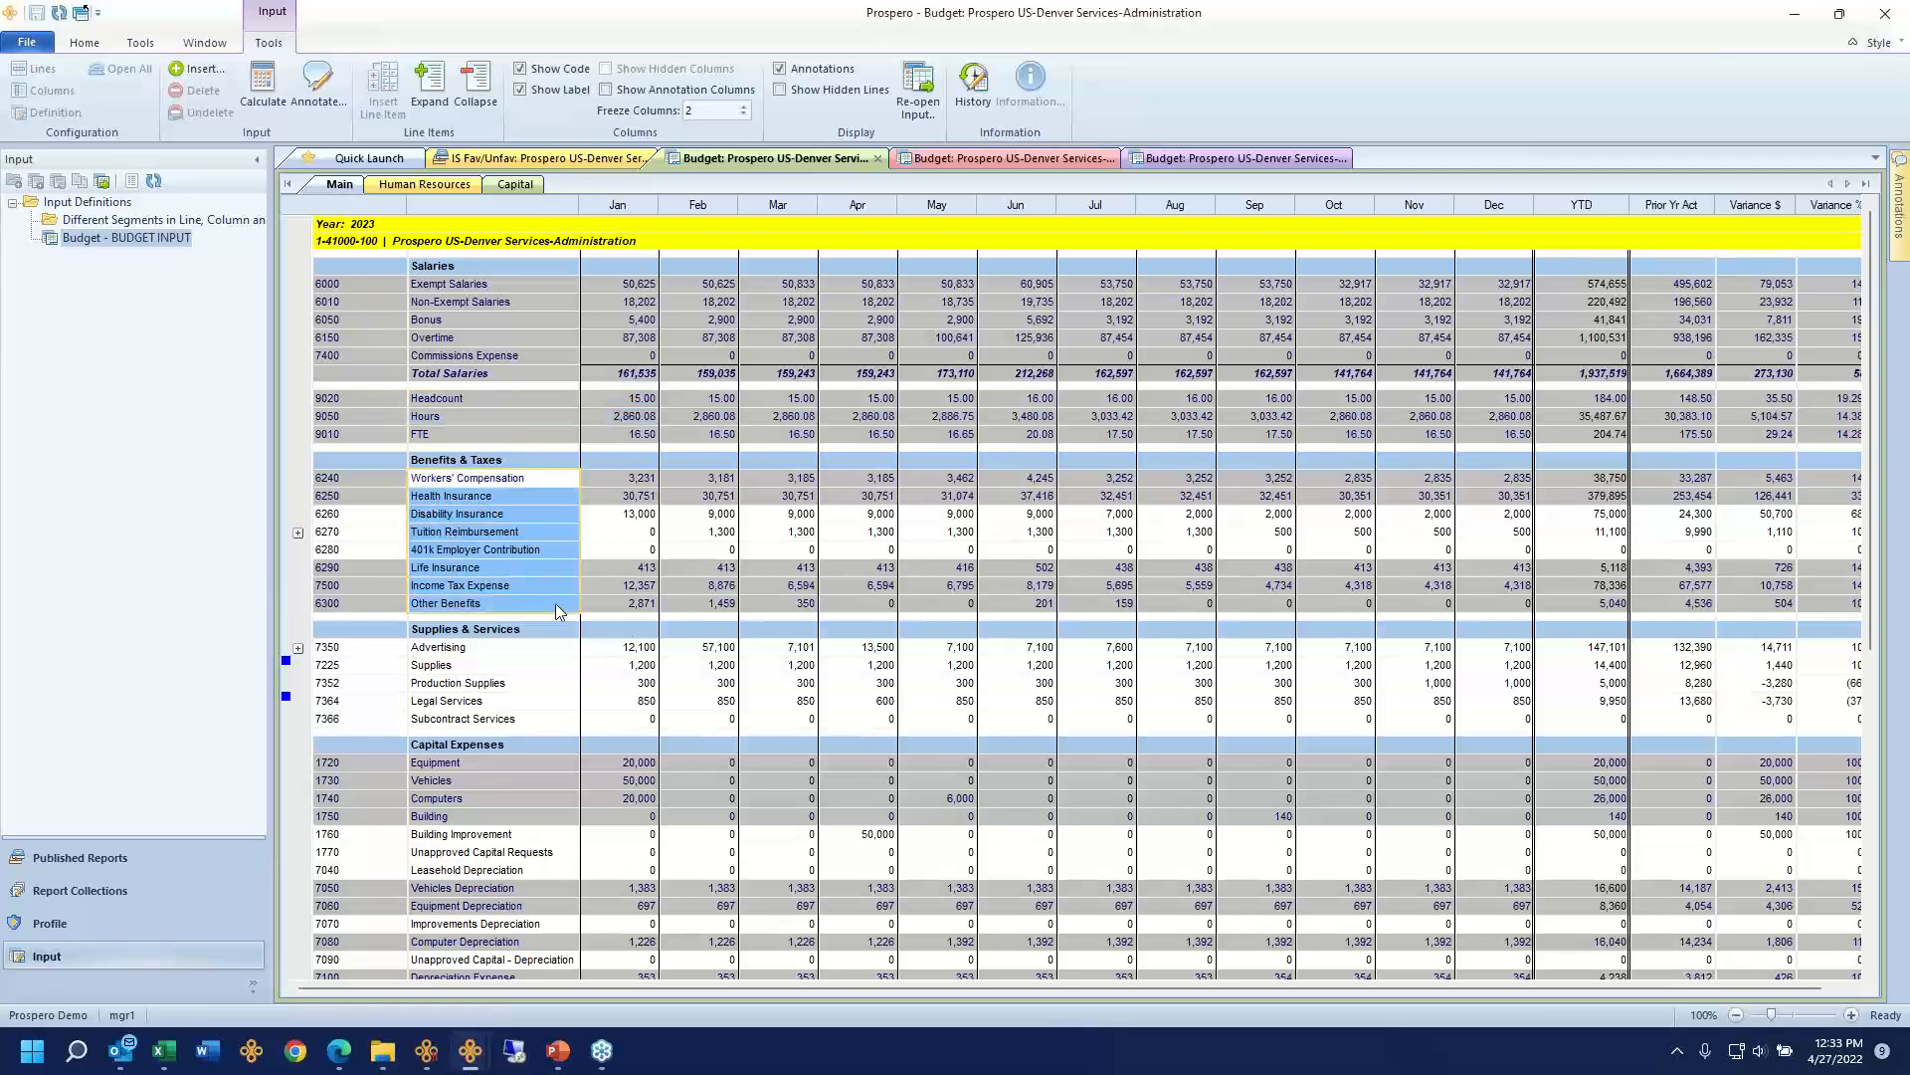
click(623, 585)
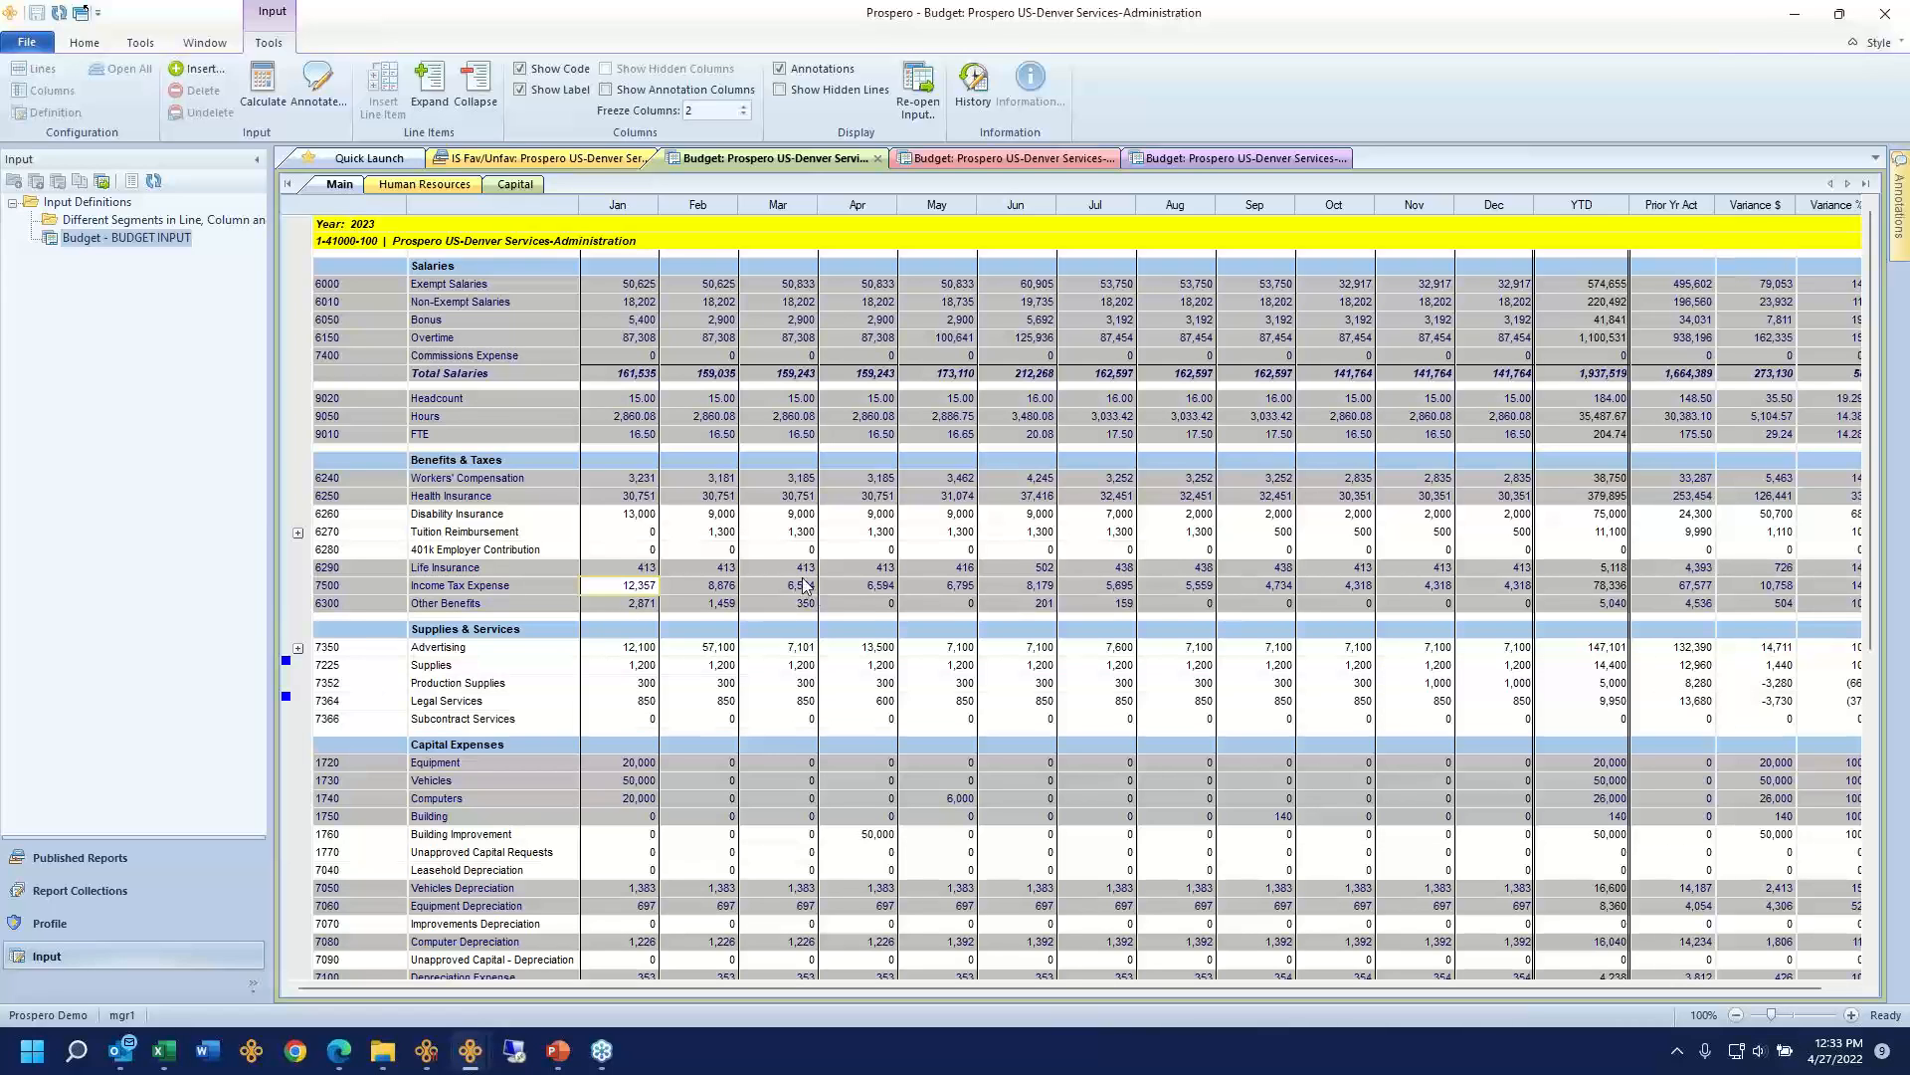
Step: On the Human Resources sheet, highlight the employee labels and the row of the second S_MANAGER employee
click(440, 188)
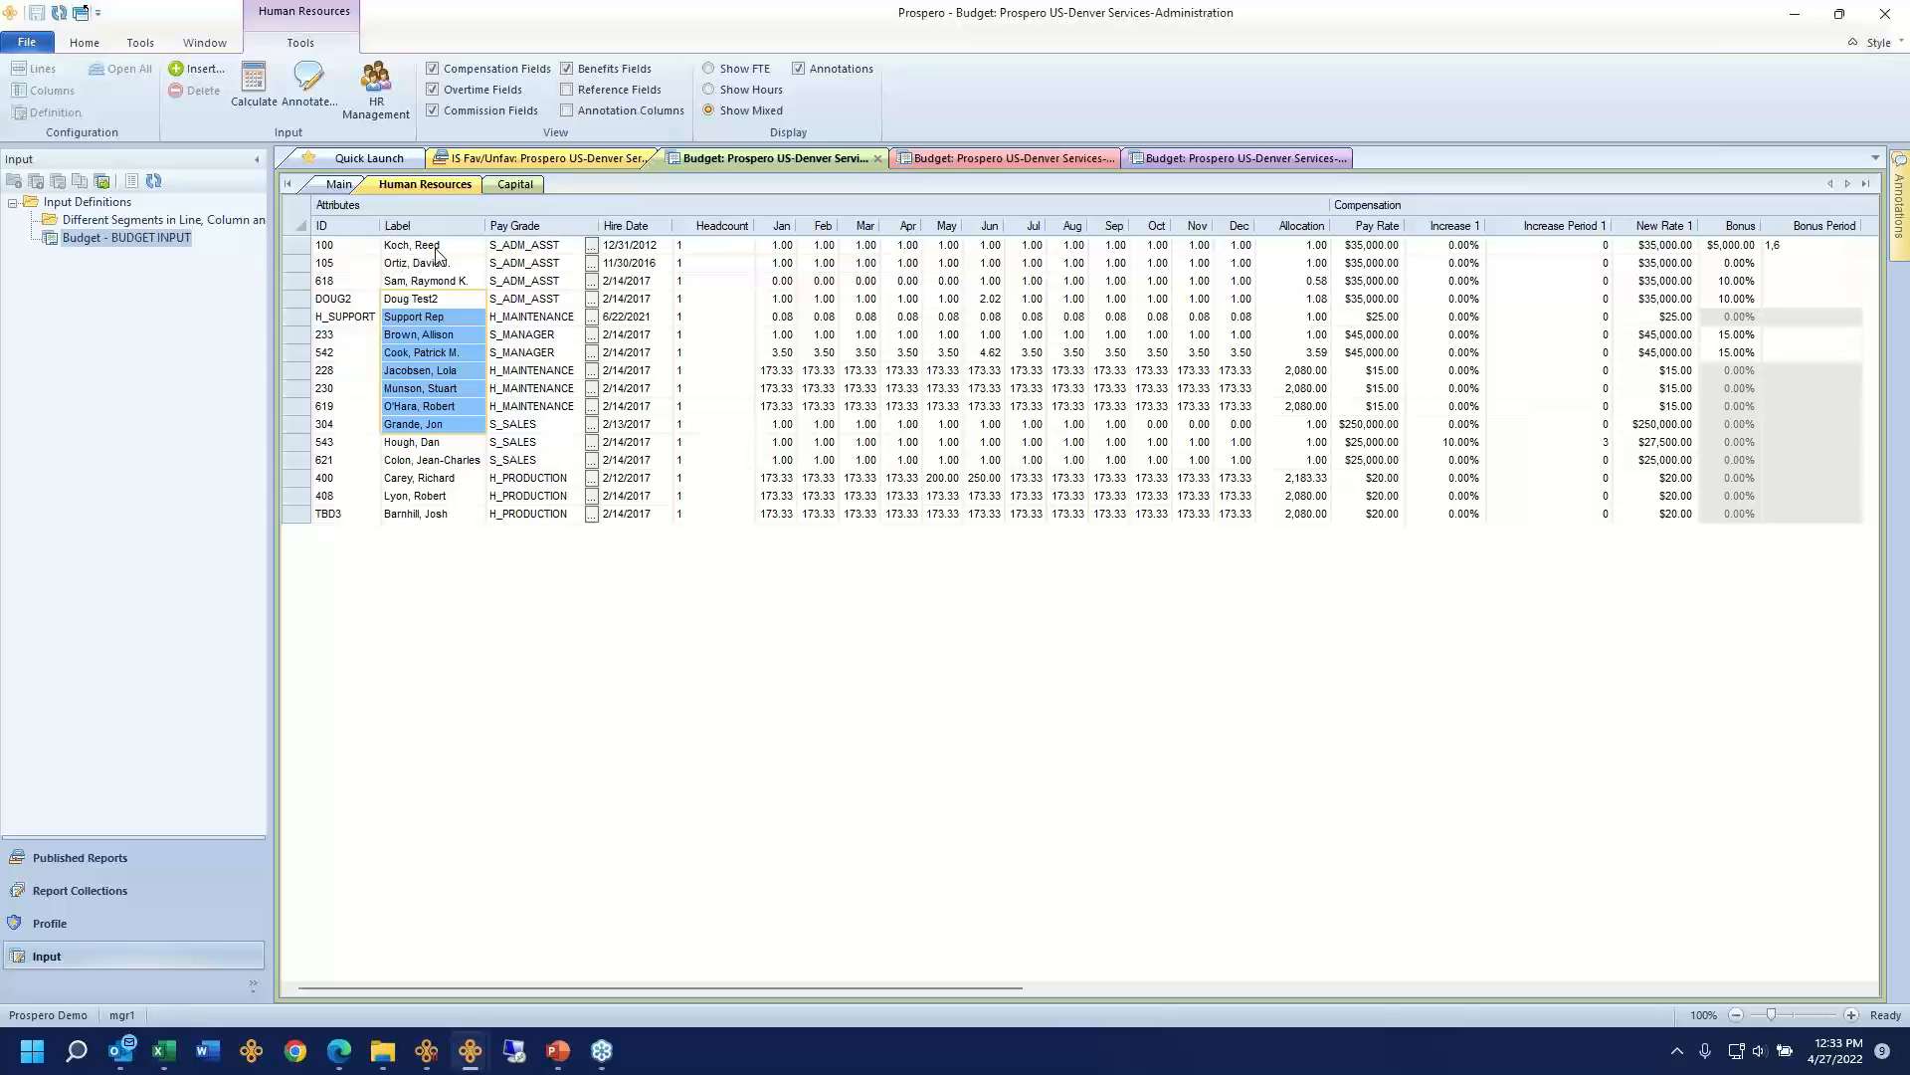
drag(440, 260, 478, 493)
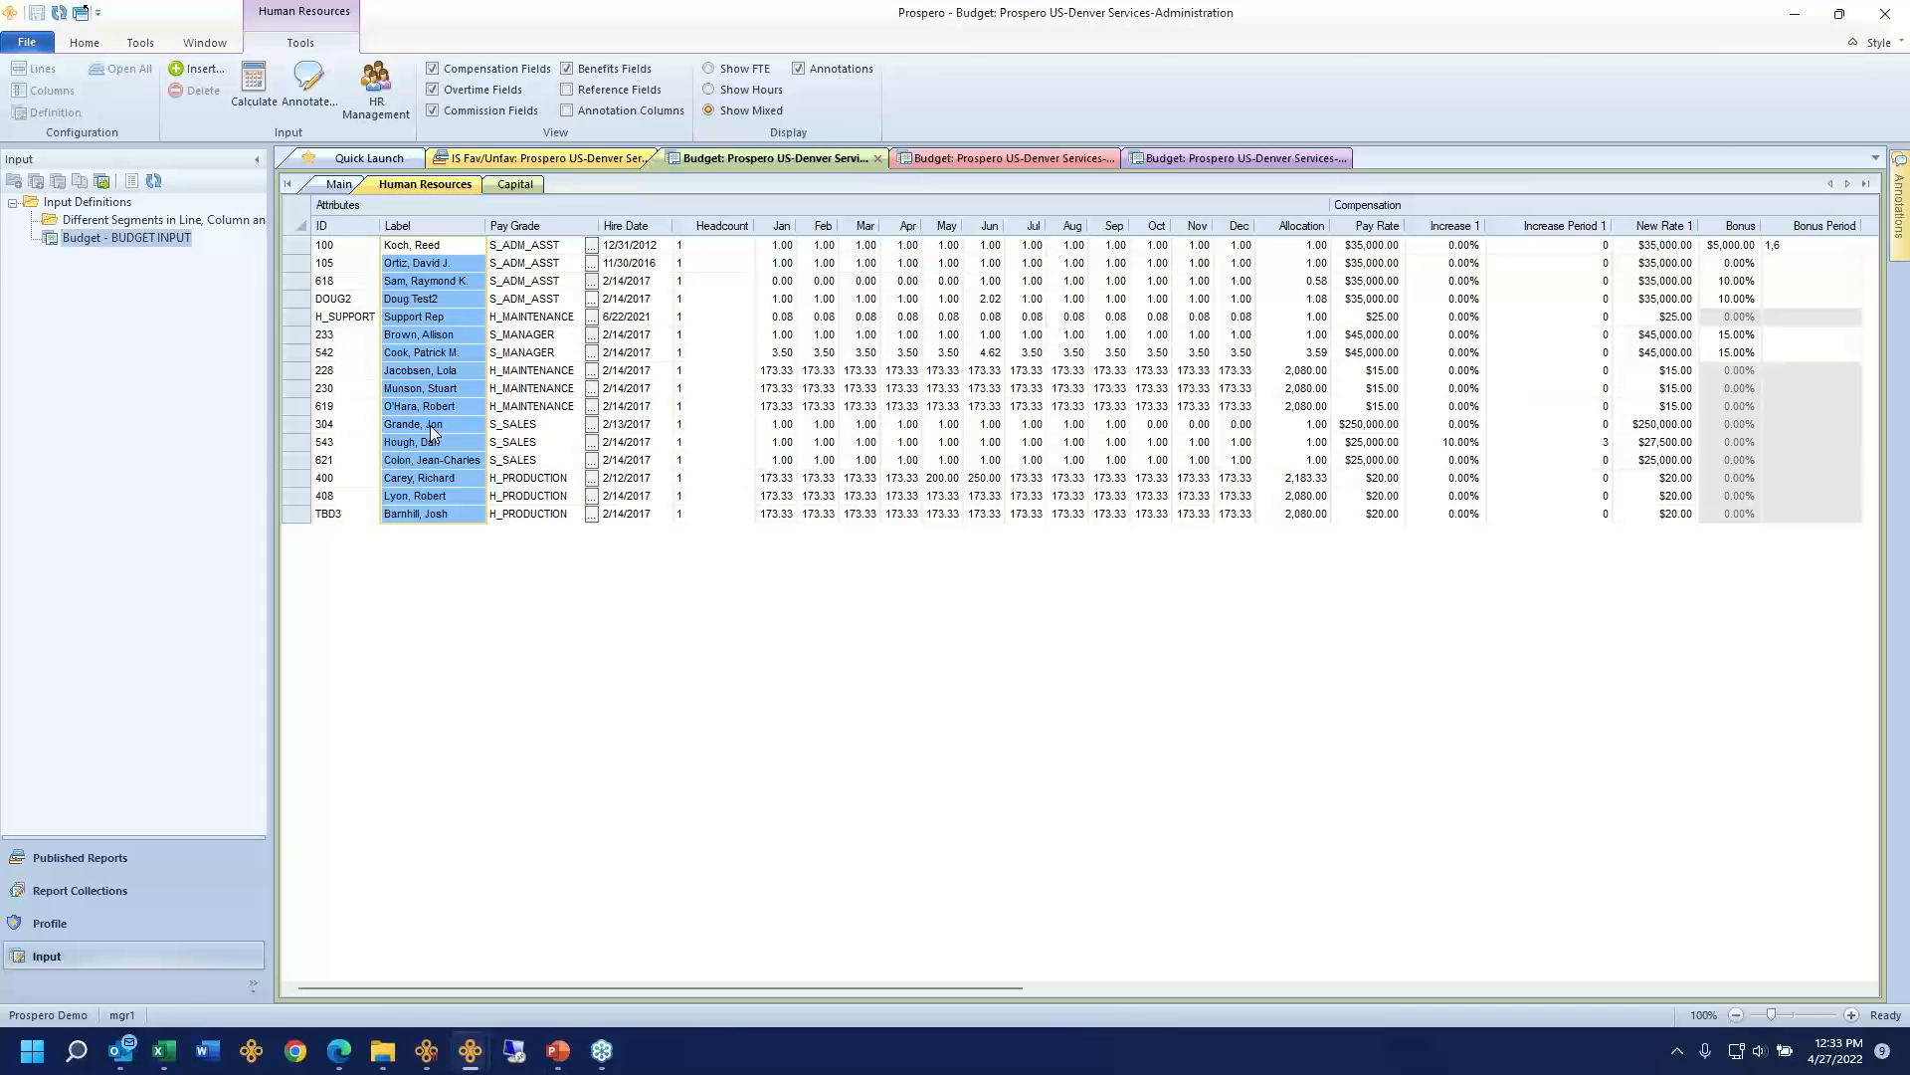
click(301, 352)
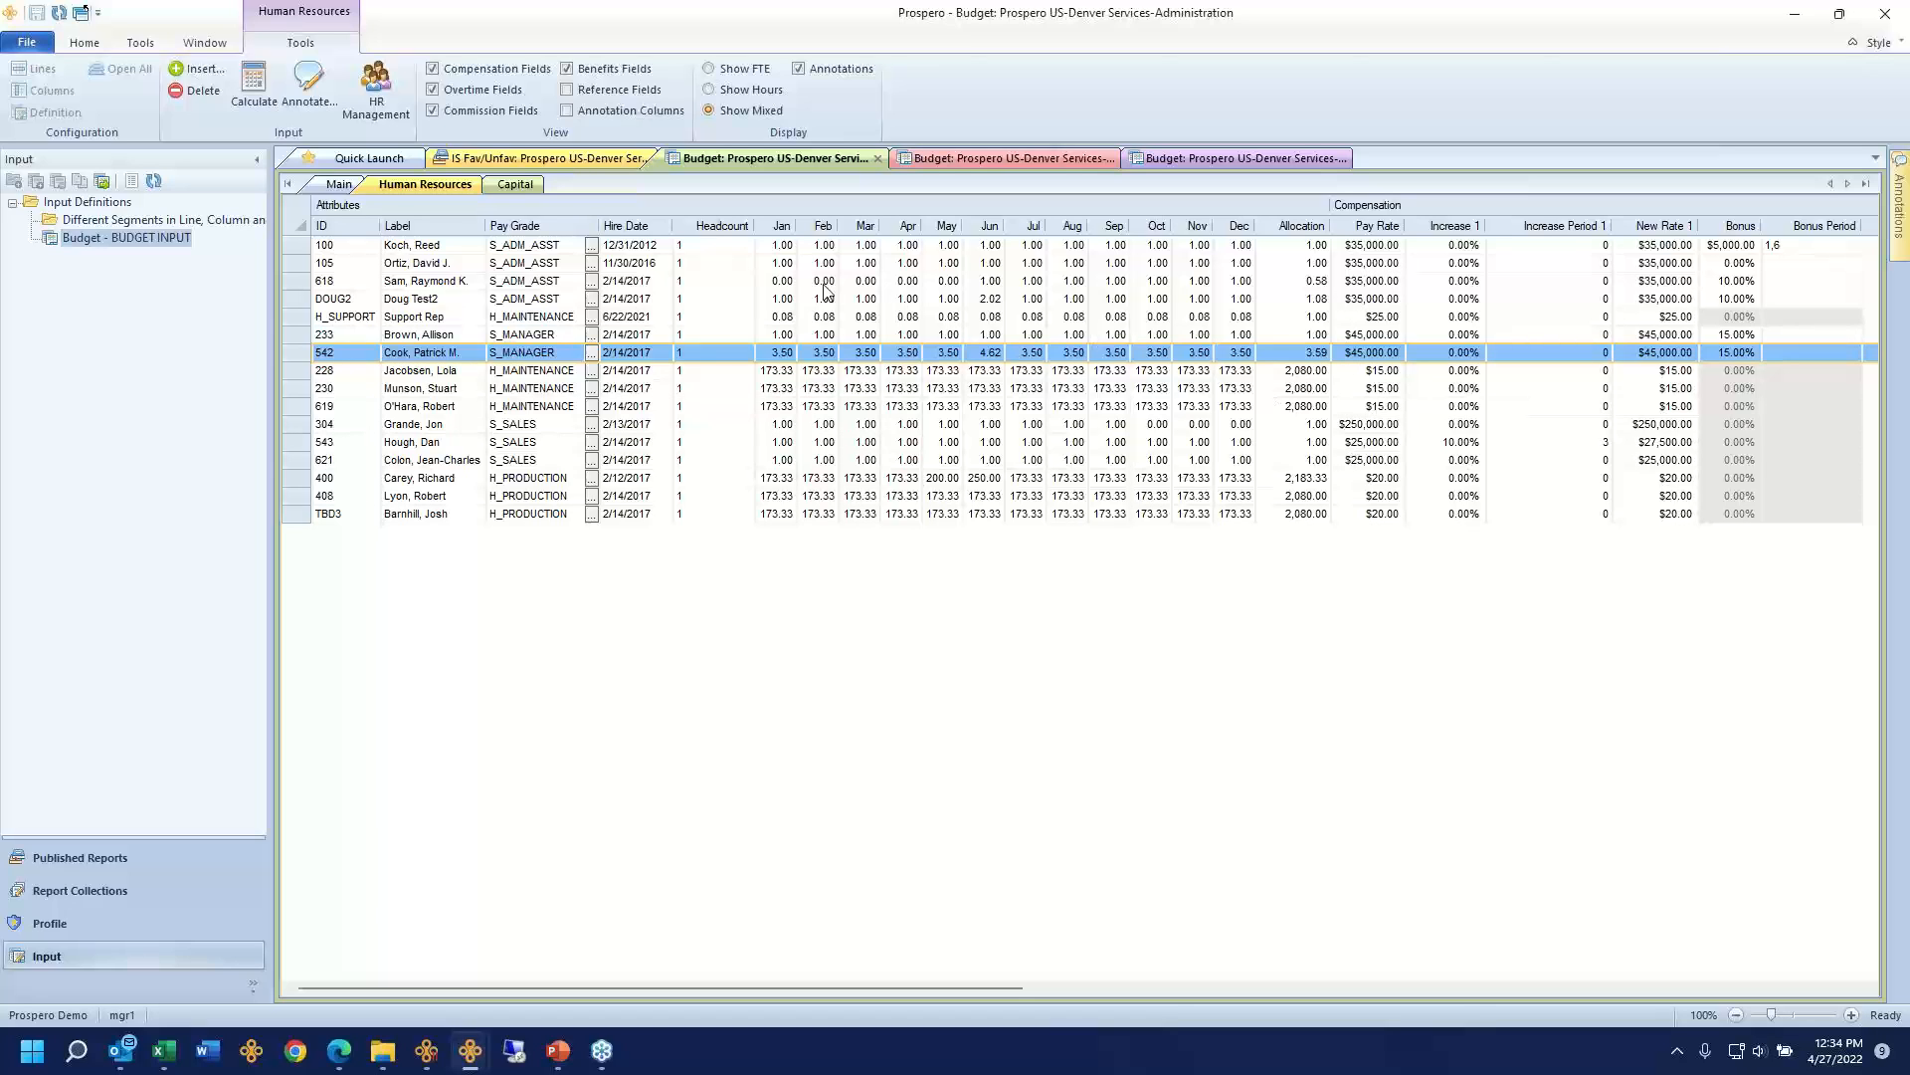
Step: Highlight the employees' January to November allocations and compare them displayed as hours, FTE and mixed, ending on Show Hours
click(782, 281)
drag(913, 321, 1204, 445)
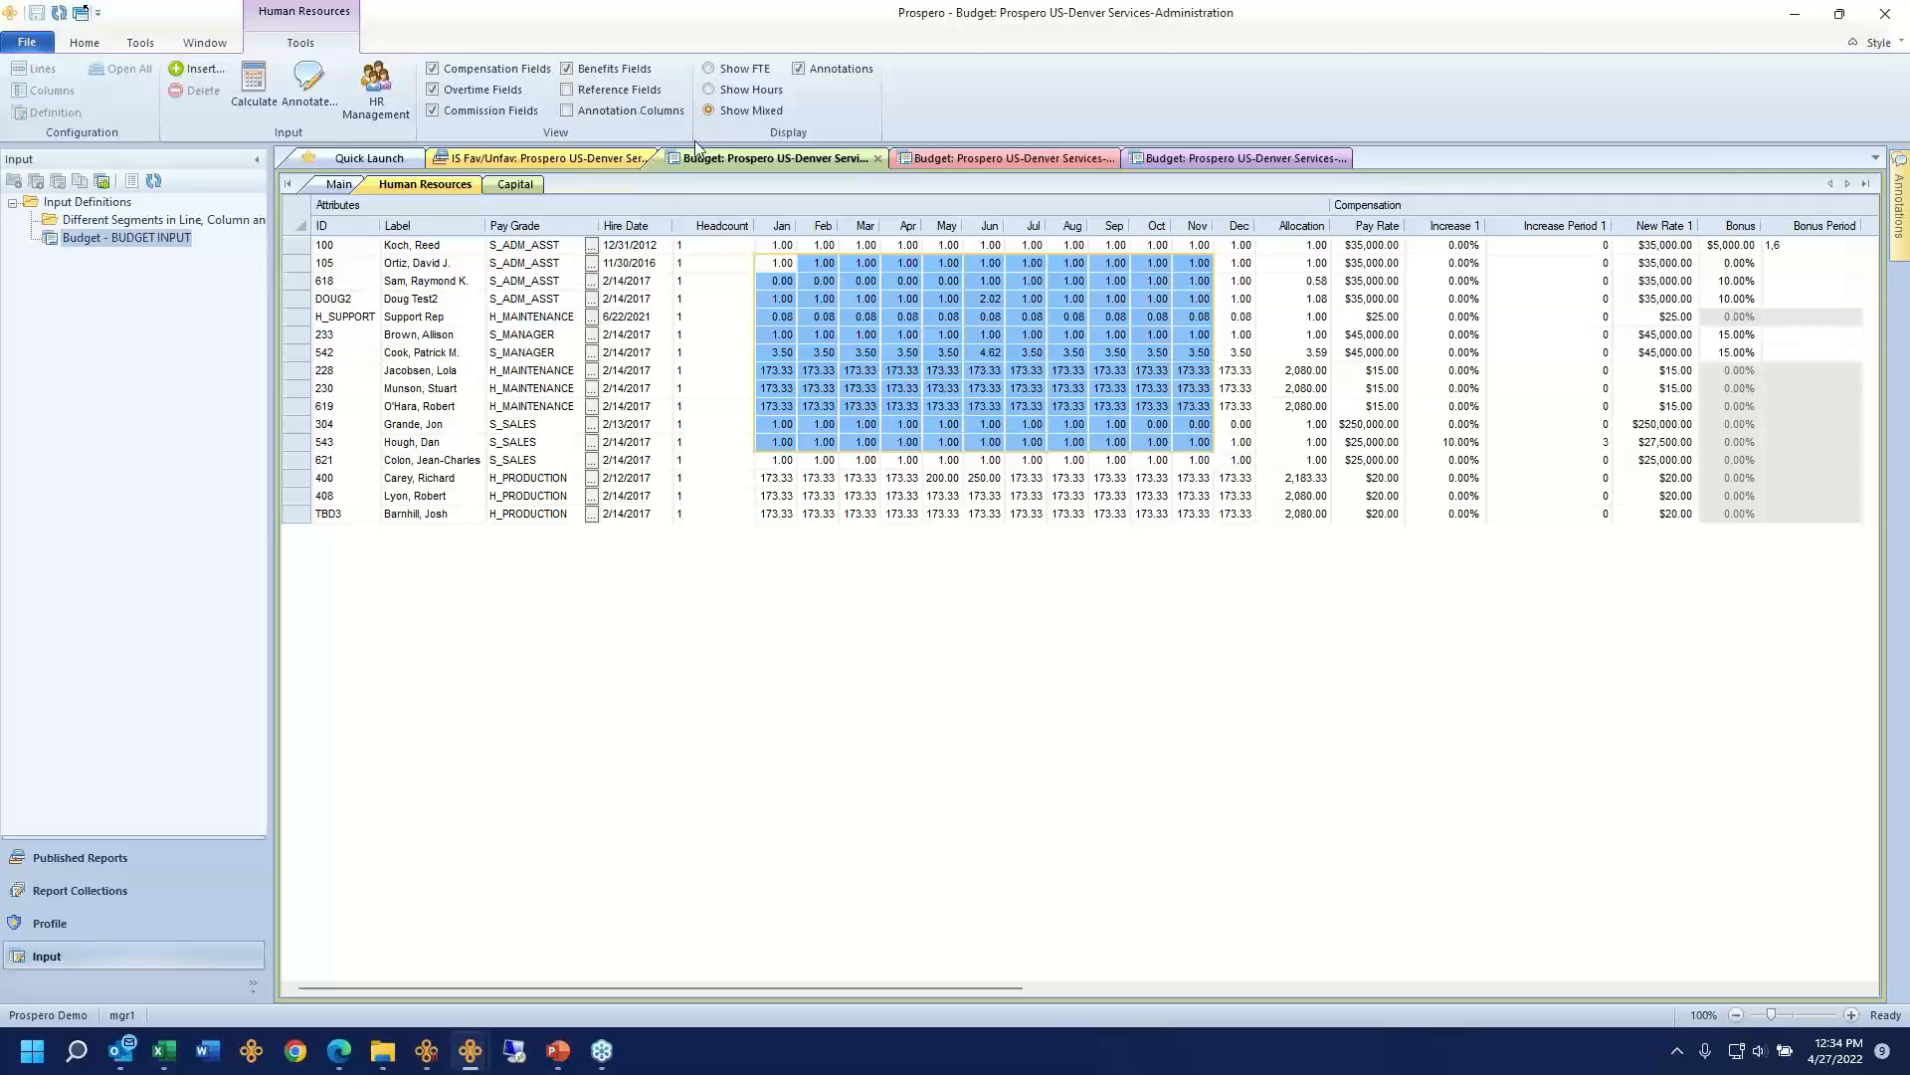
click(709, 91)
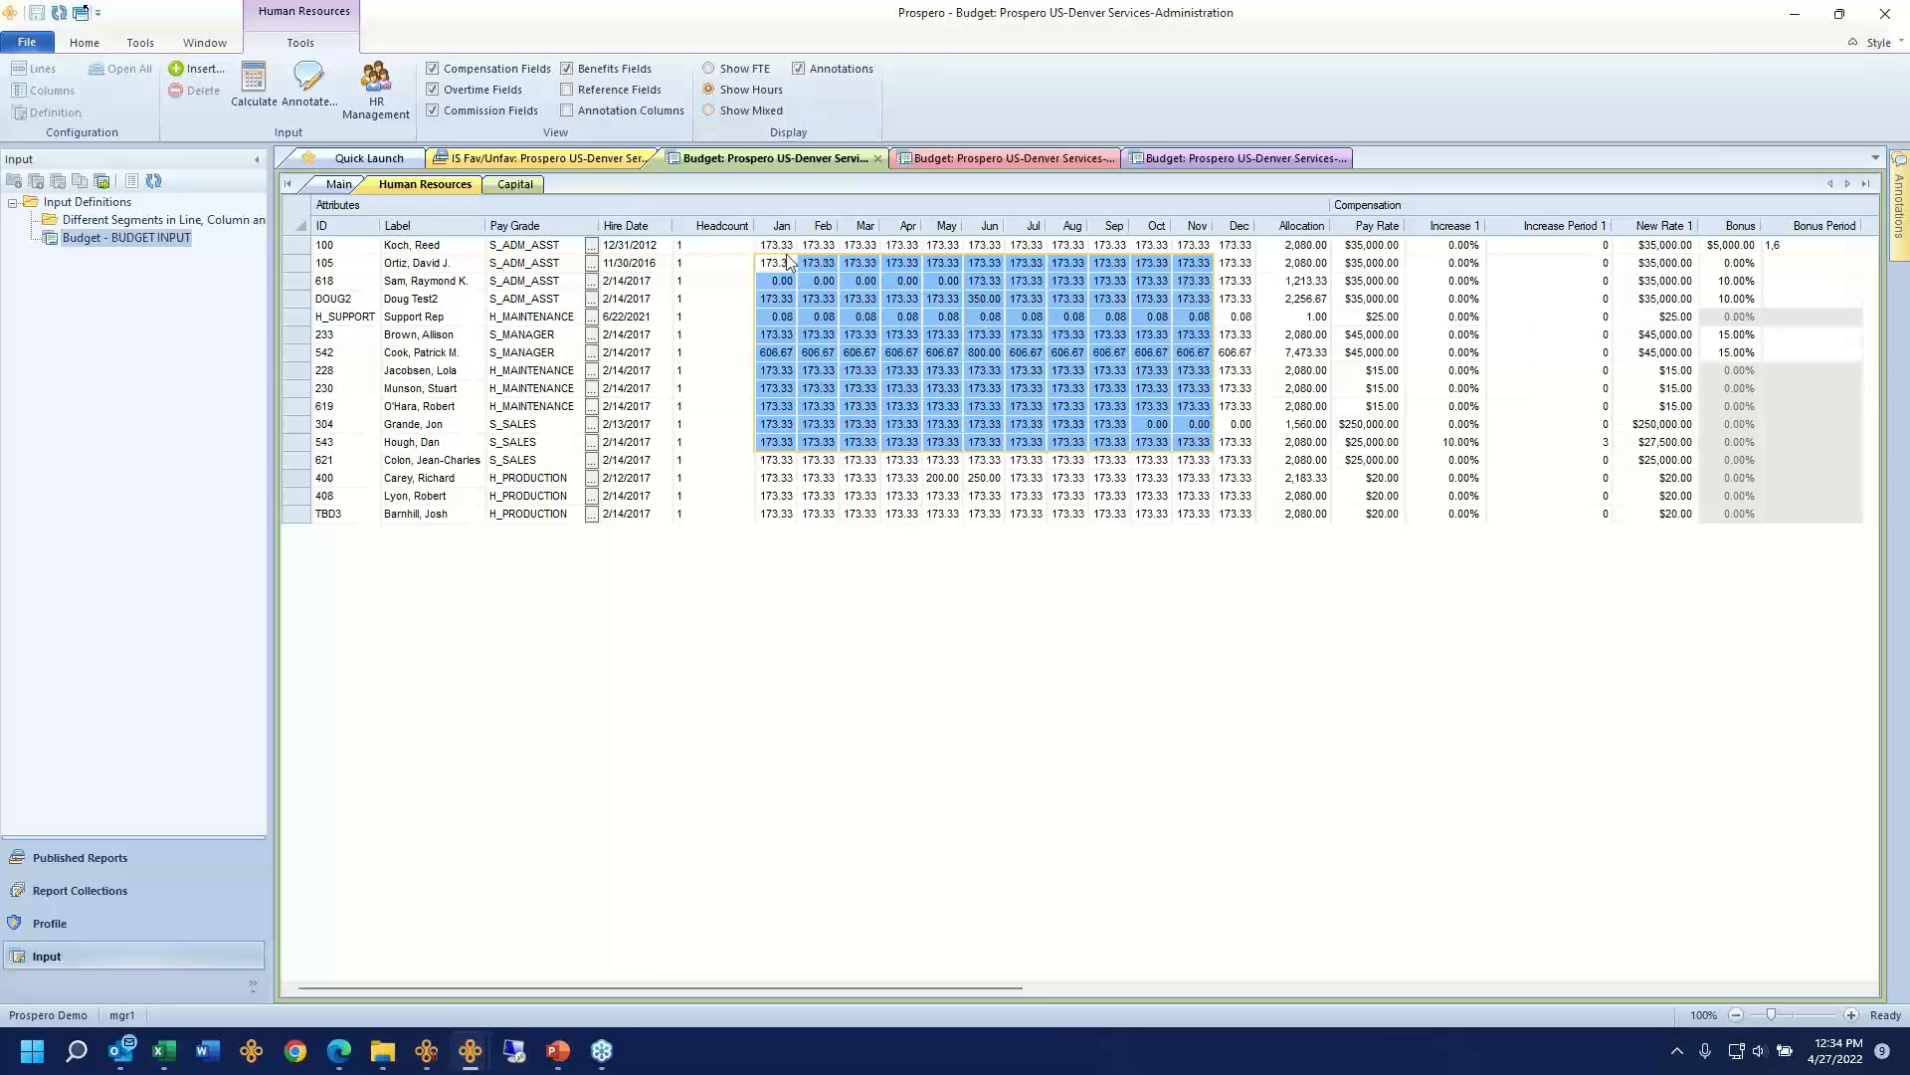
click(709, 70)
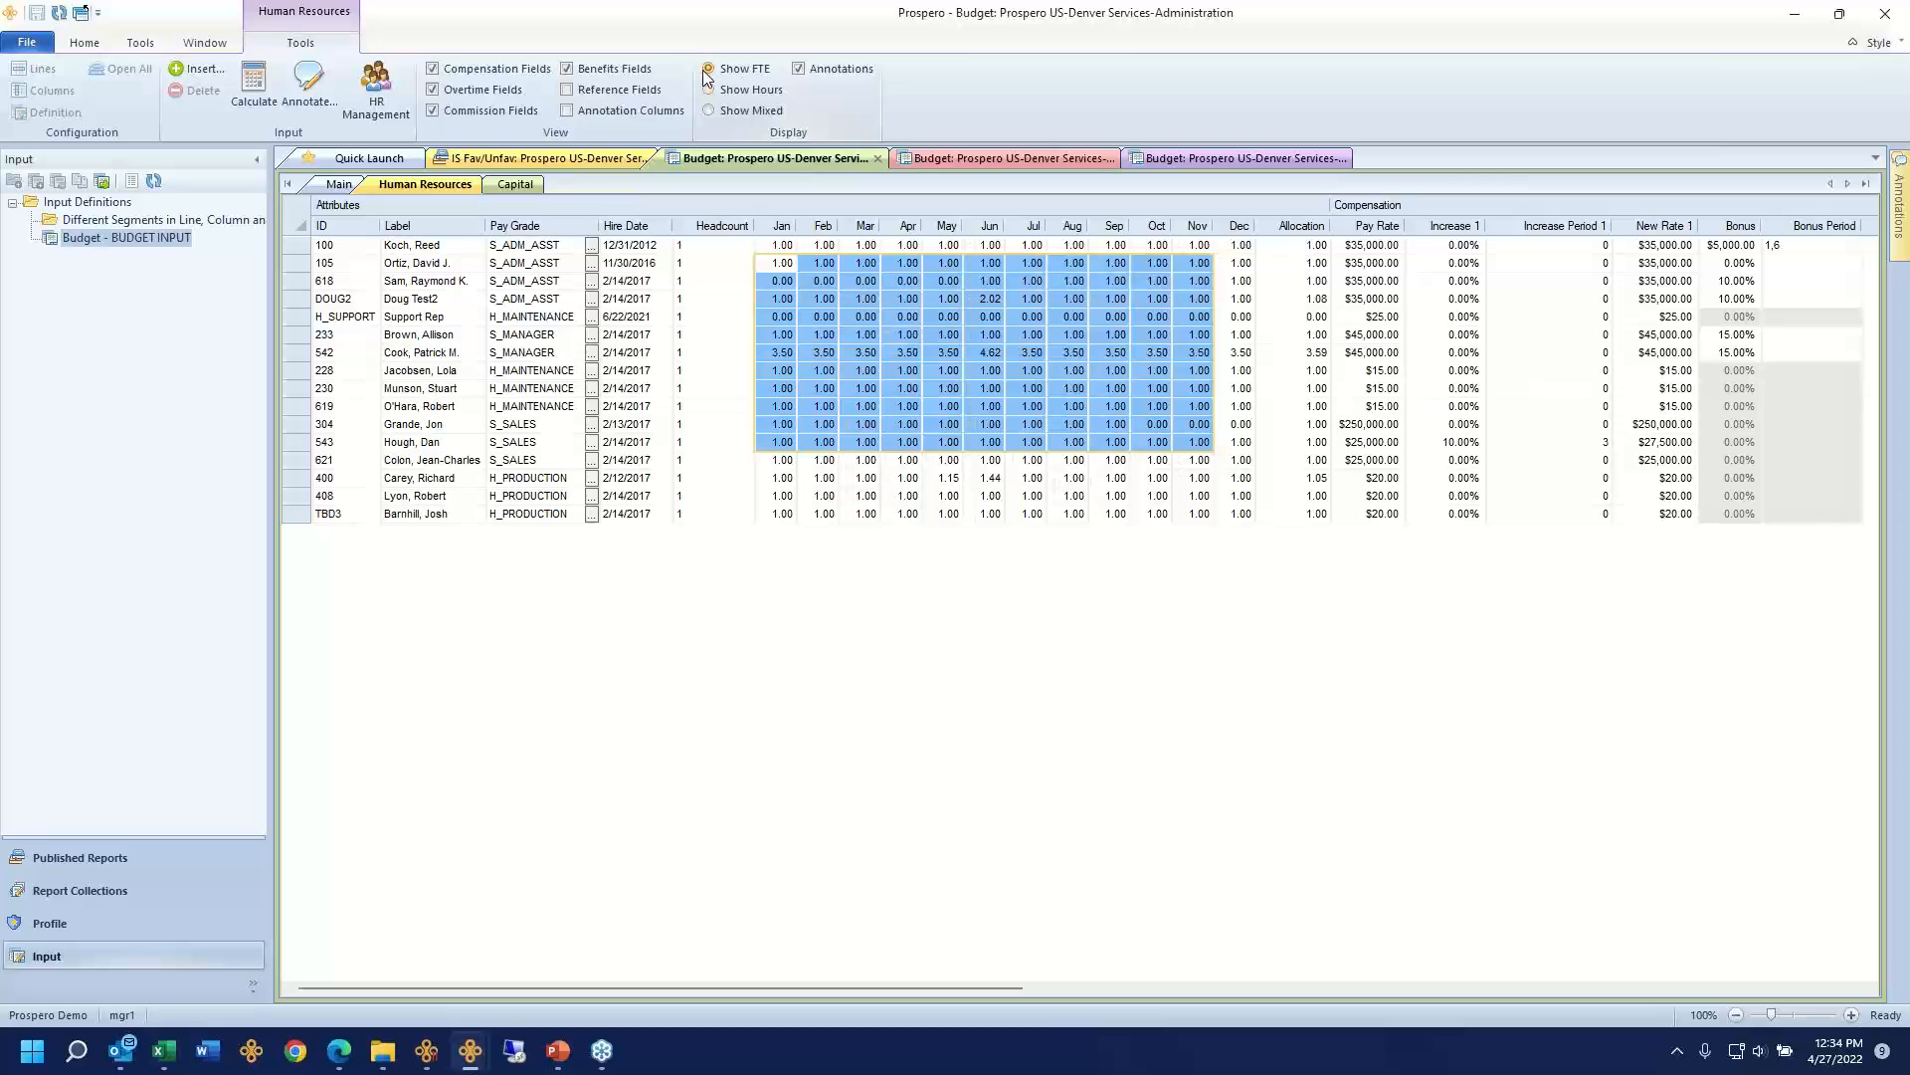
click(710, 112)
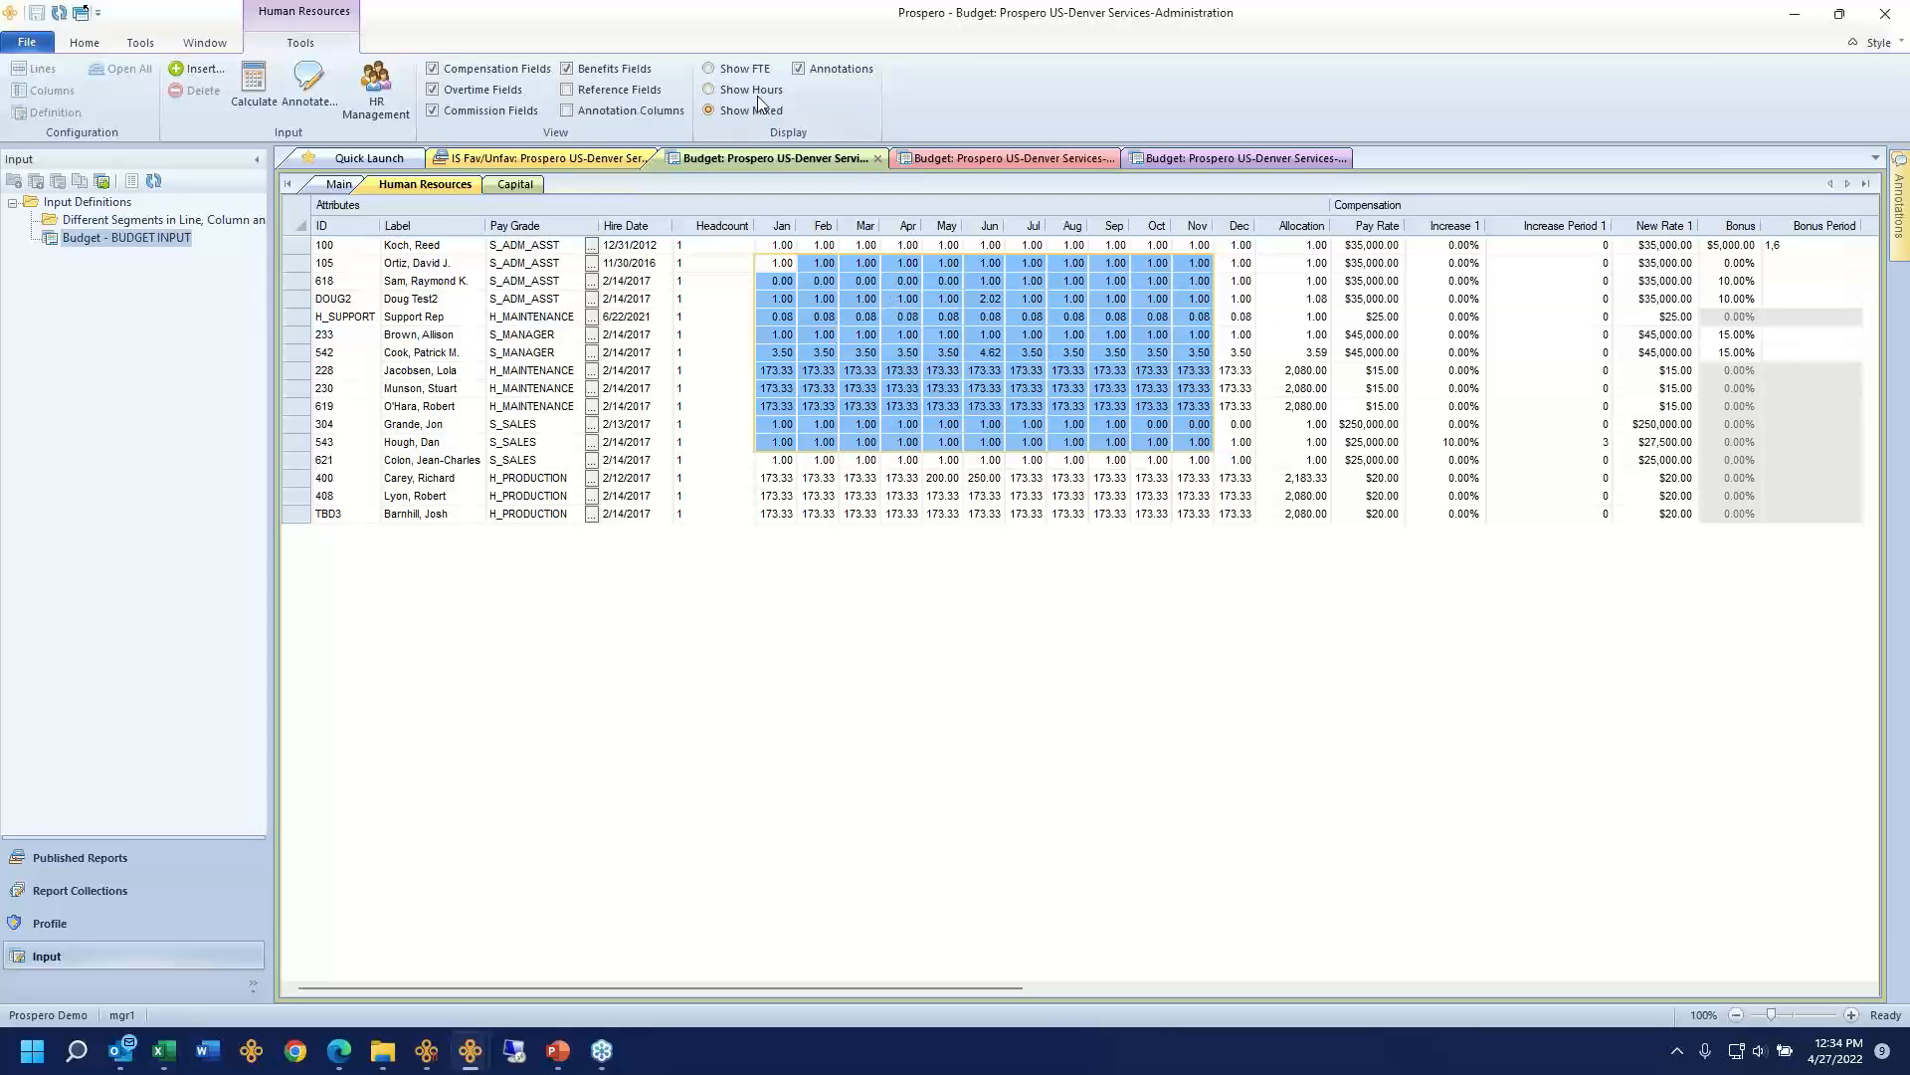
click(709, 91)
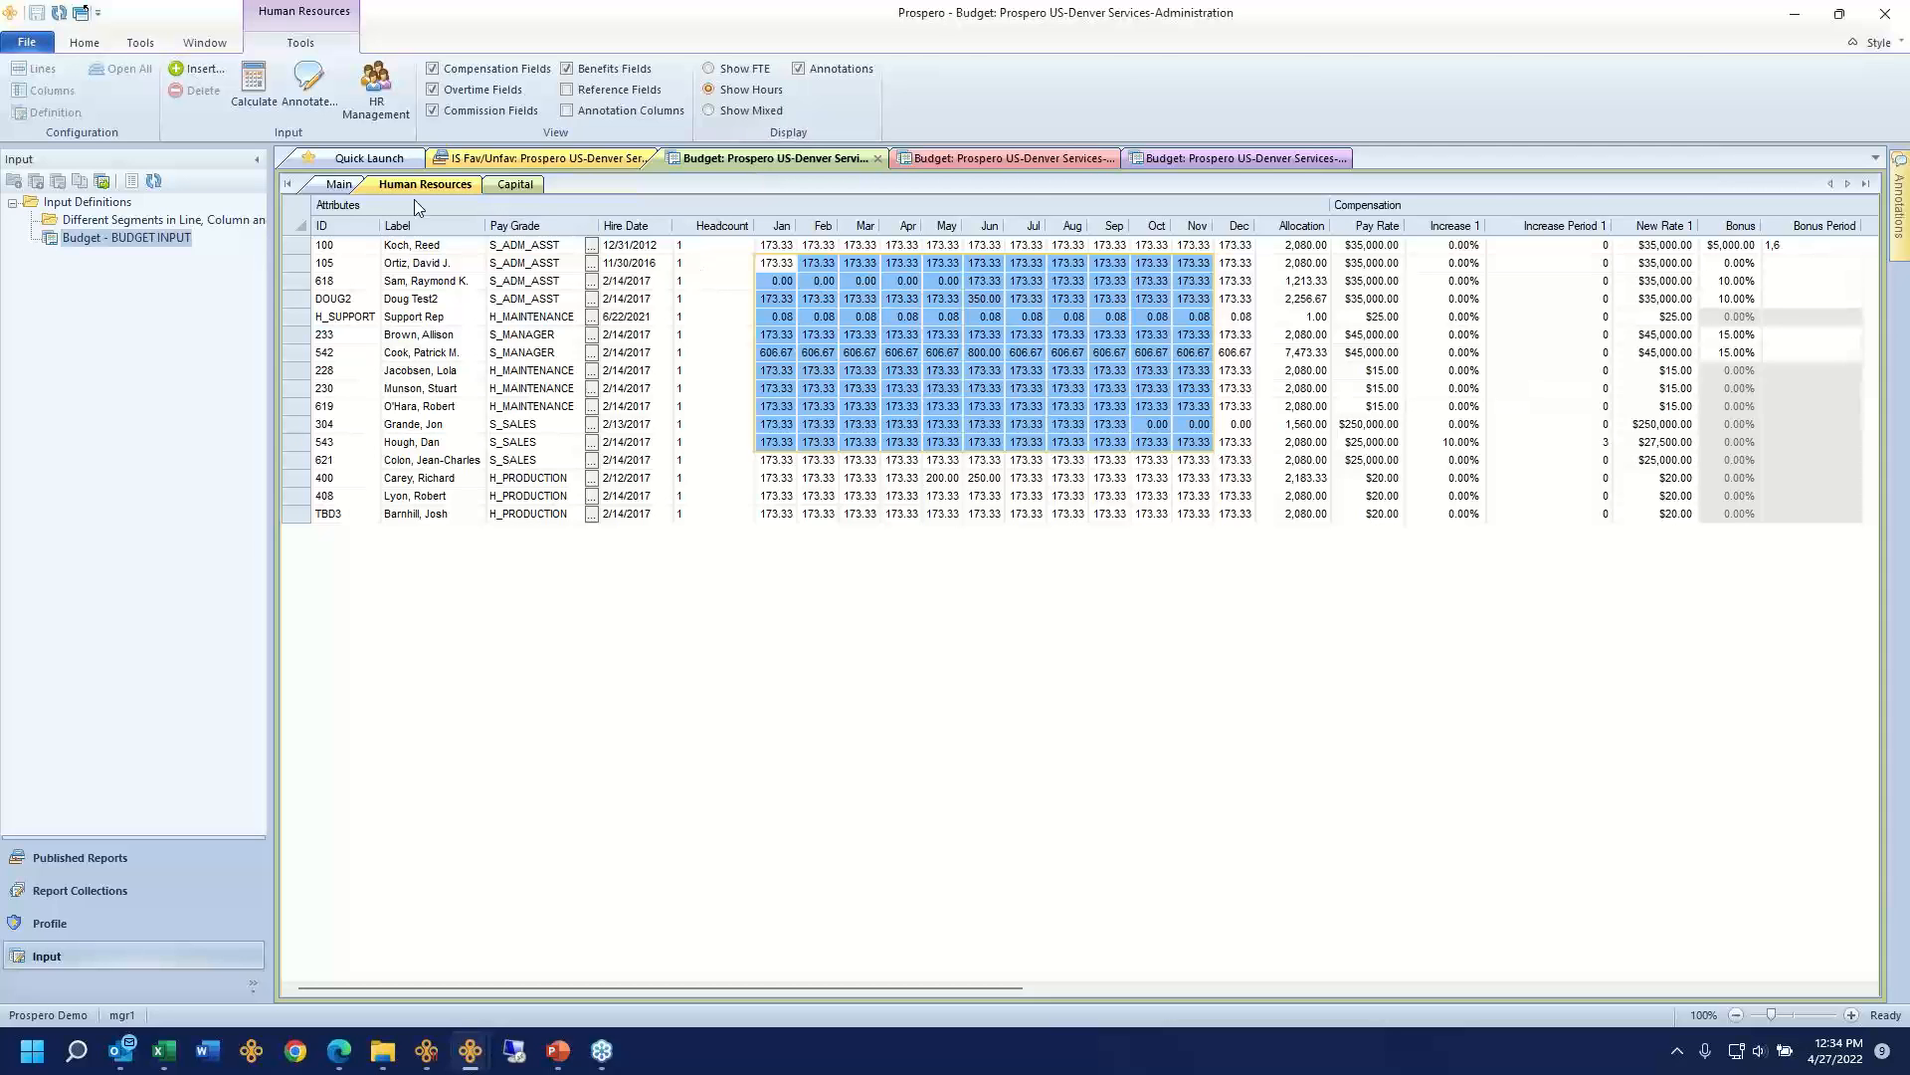
Step: Review the Headcount, Hours and FTE rows on the budget's Main sheet
click(339, 186)
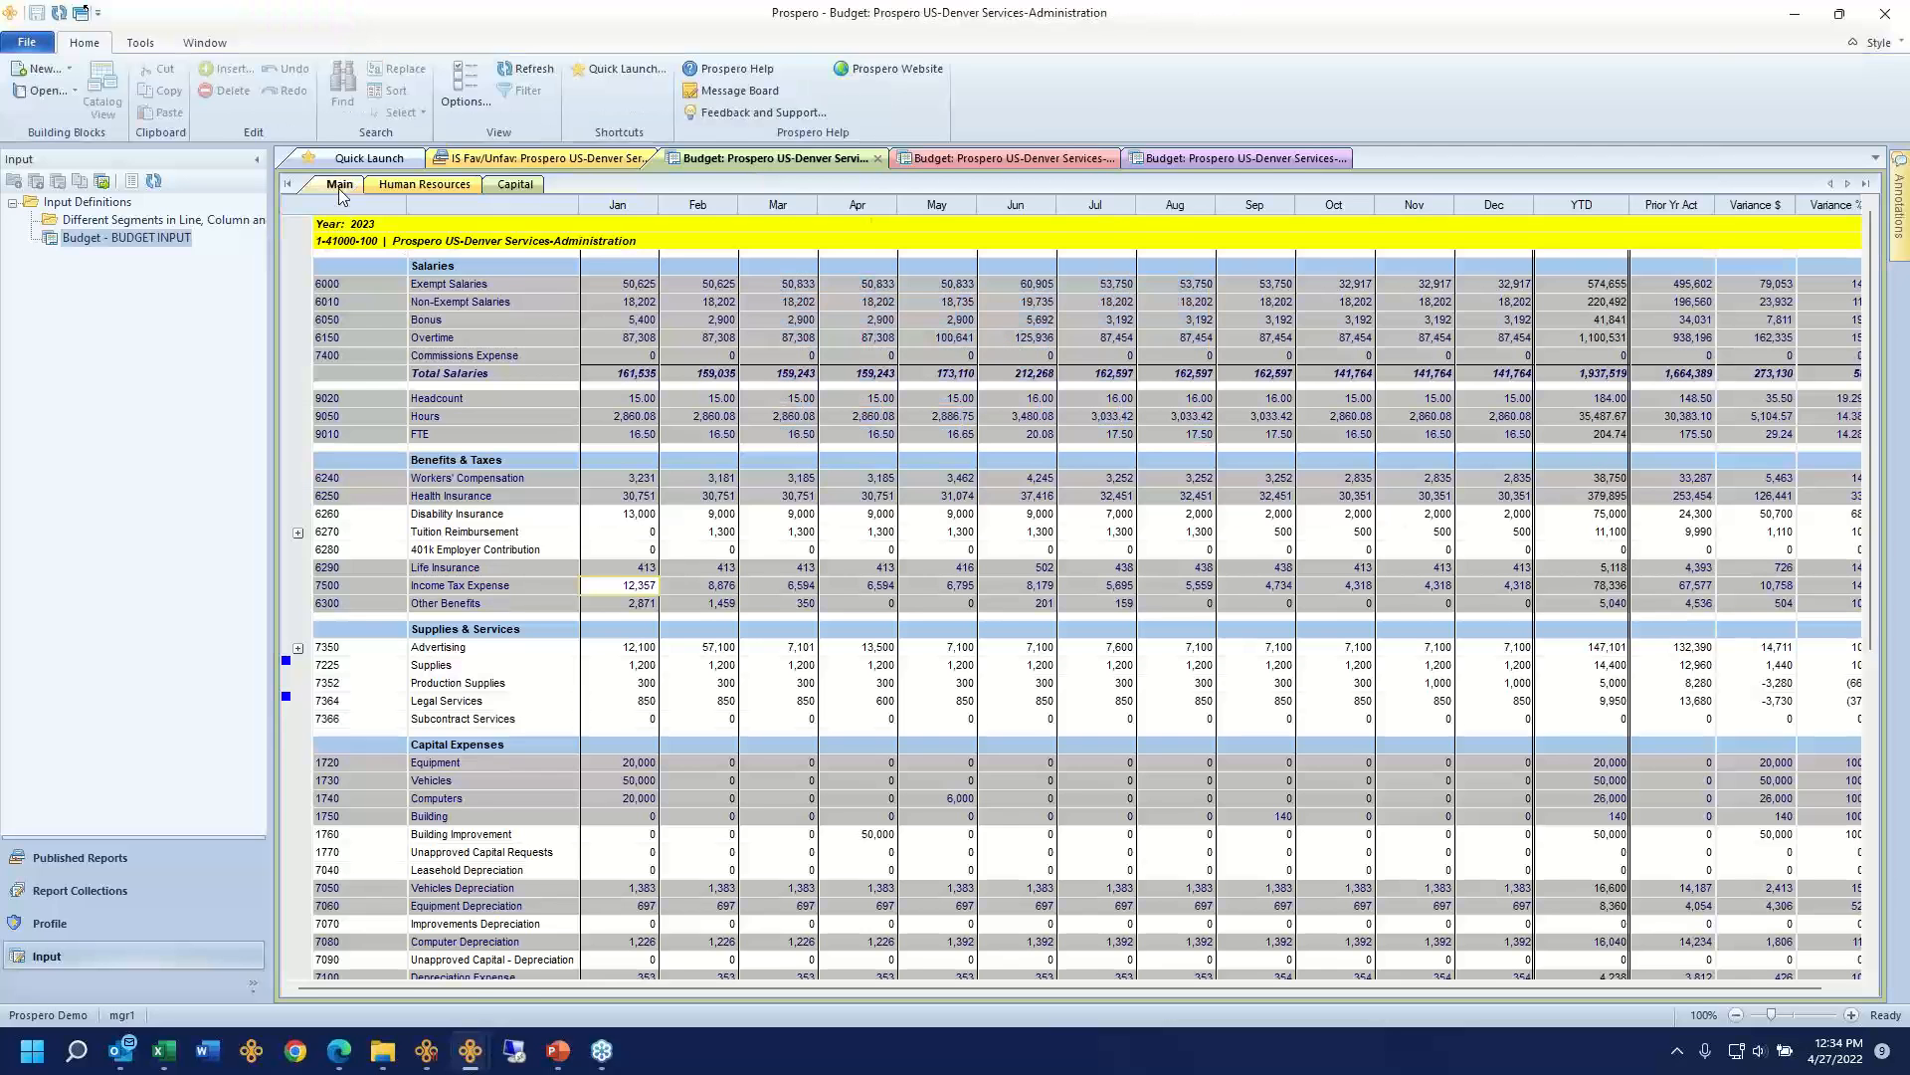
click(447, 402)
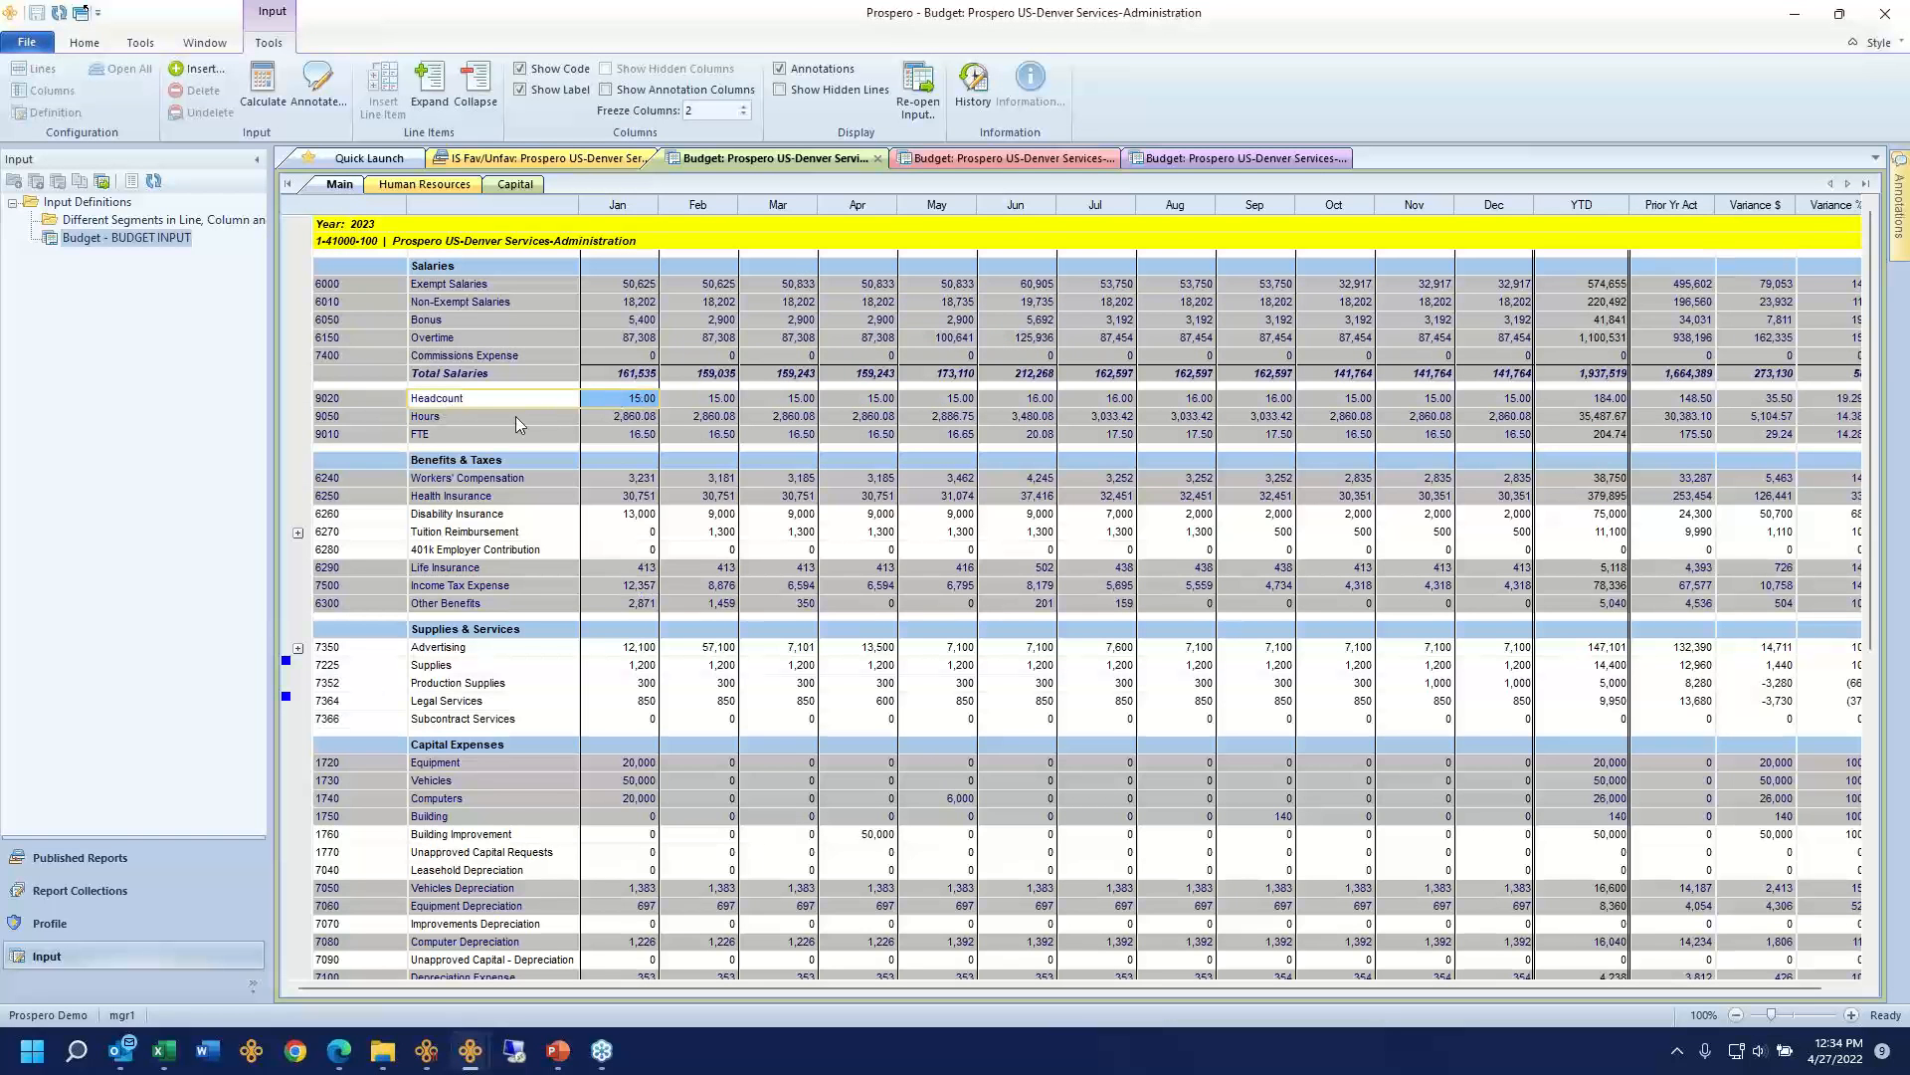
drag(515, 426, 696, 439)
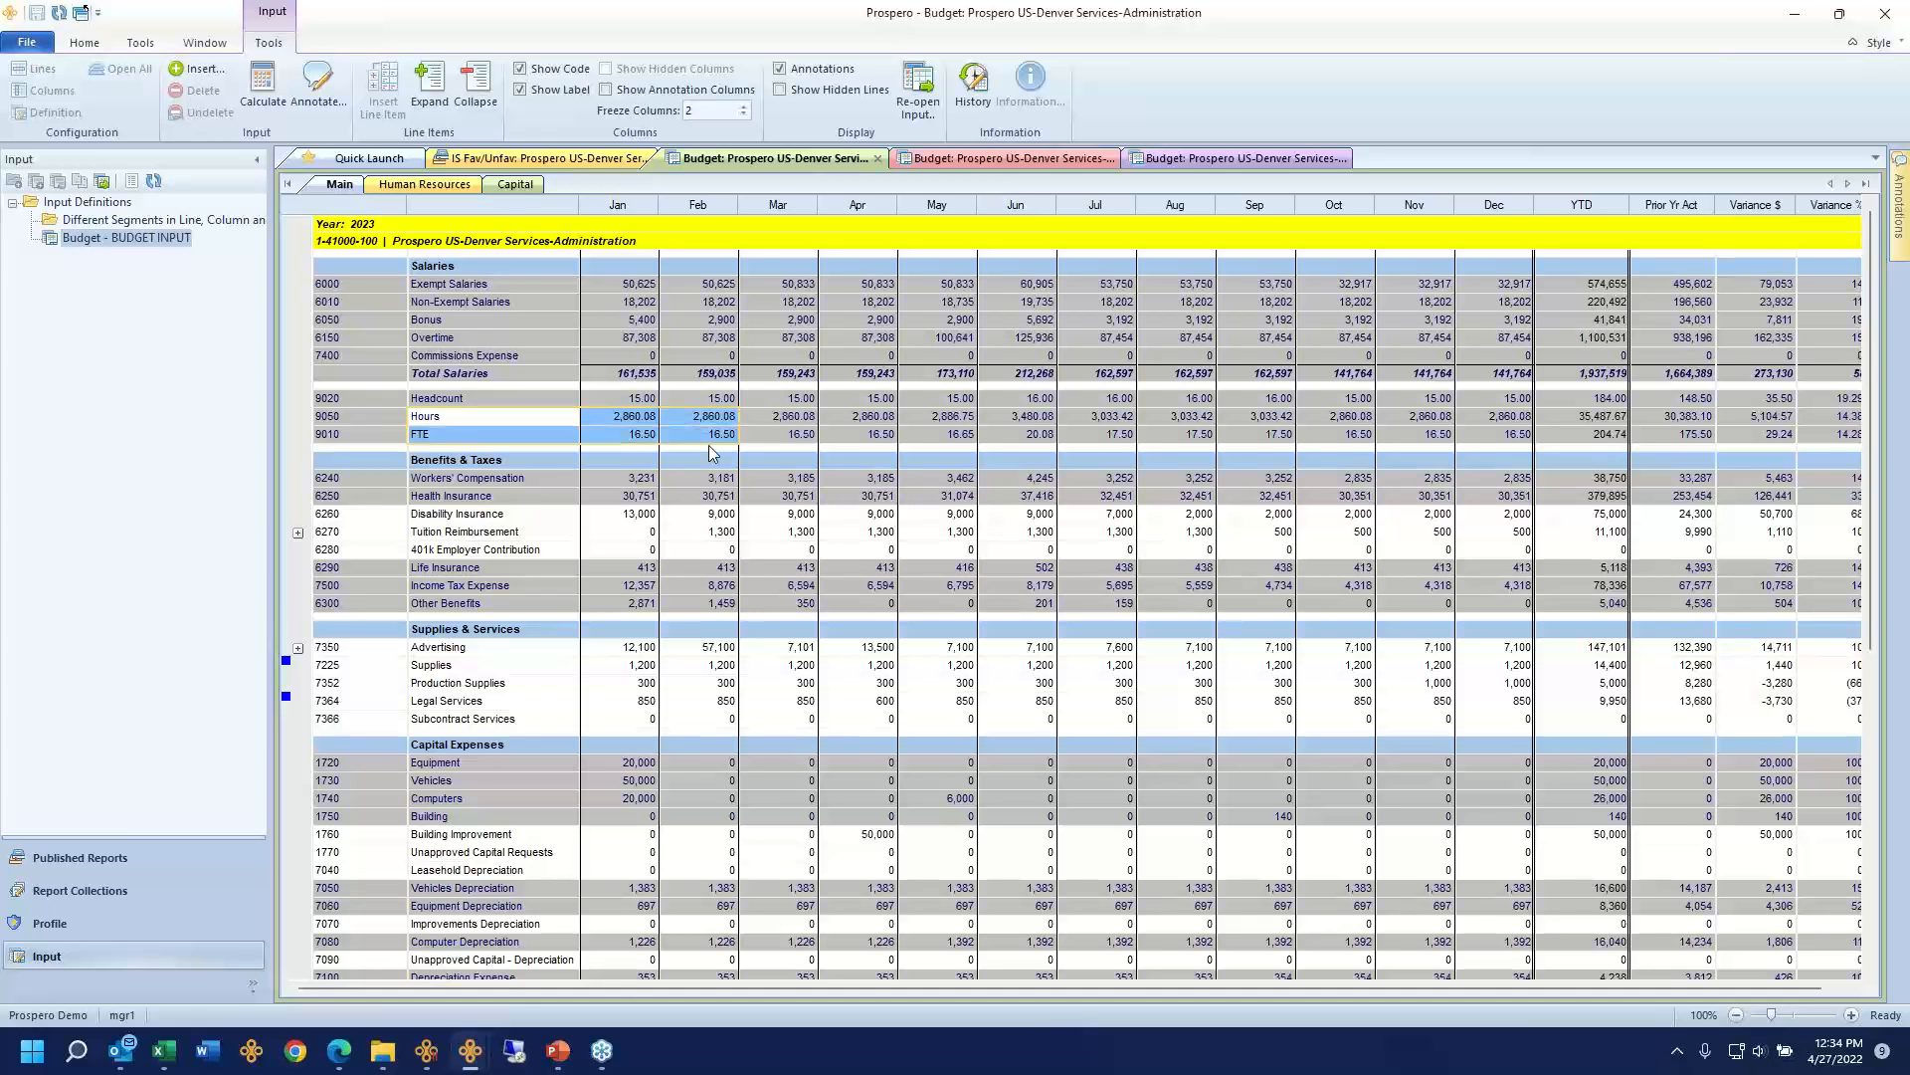
Step: Examine the Compensation columns on the Human Resources sheet: pay increase, new rate, bonus and bonus period
click(428, 185)
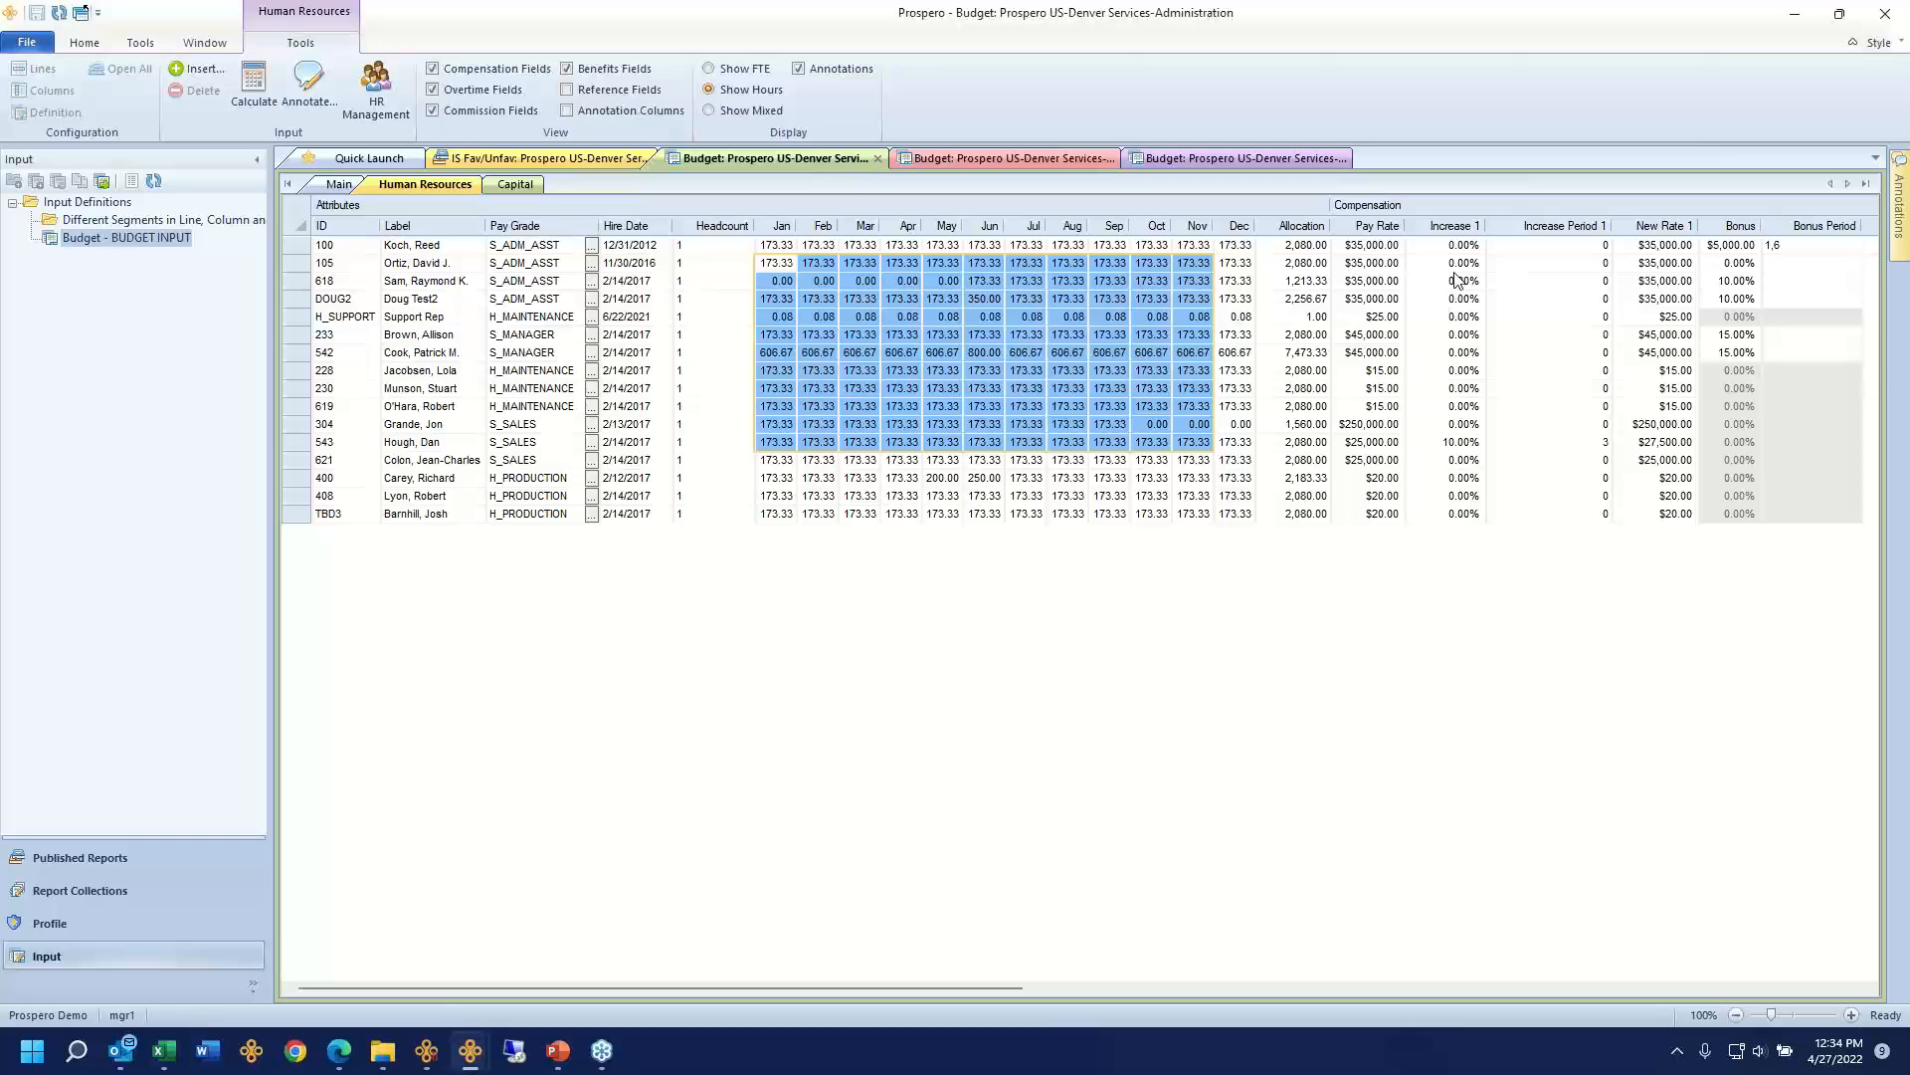
click(302, 442)
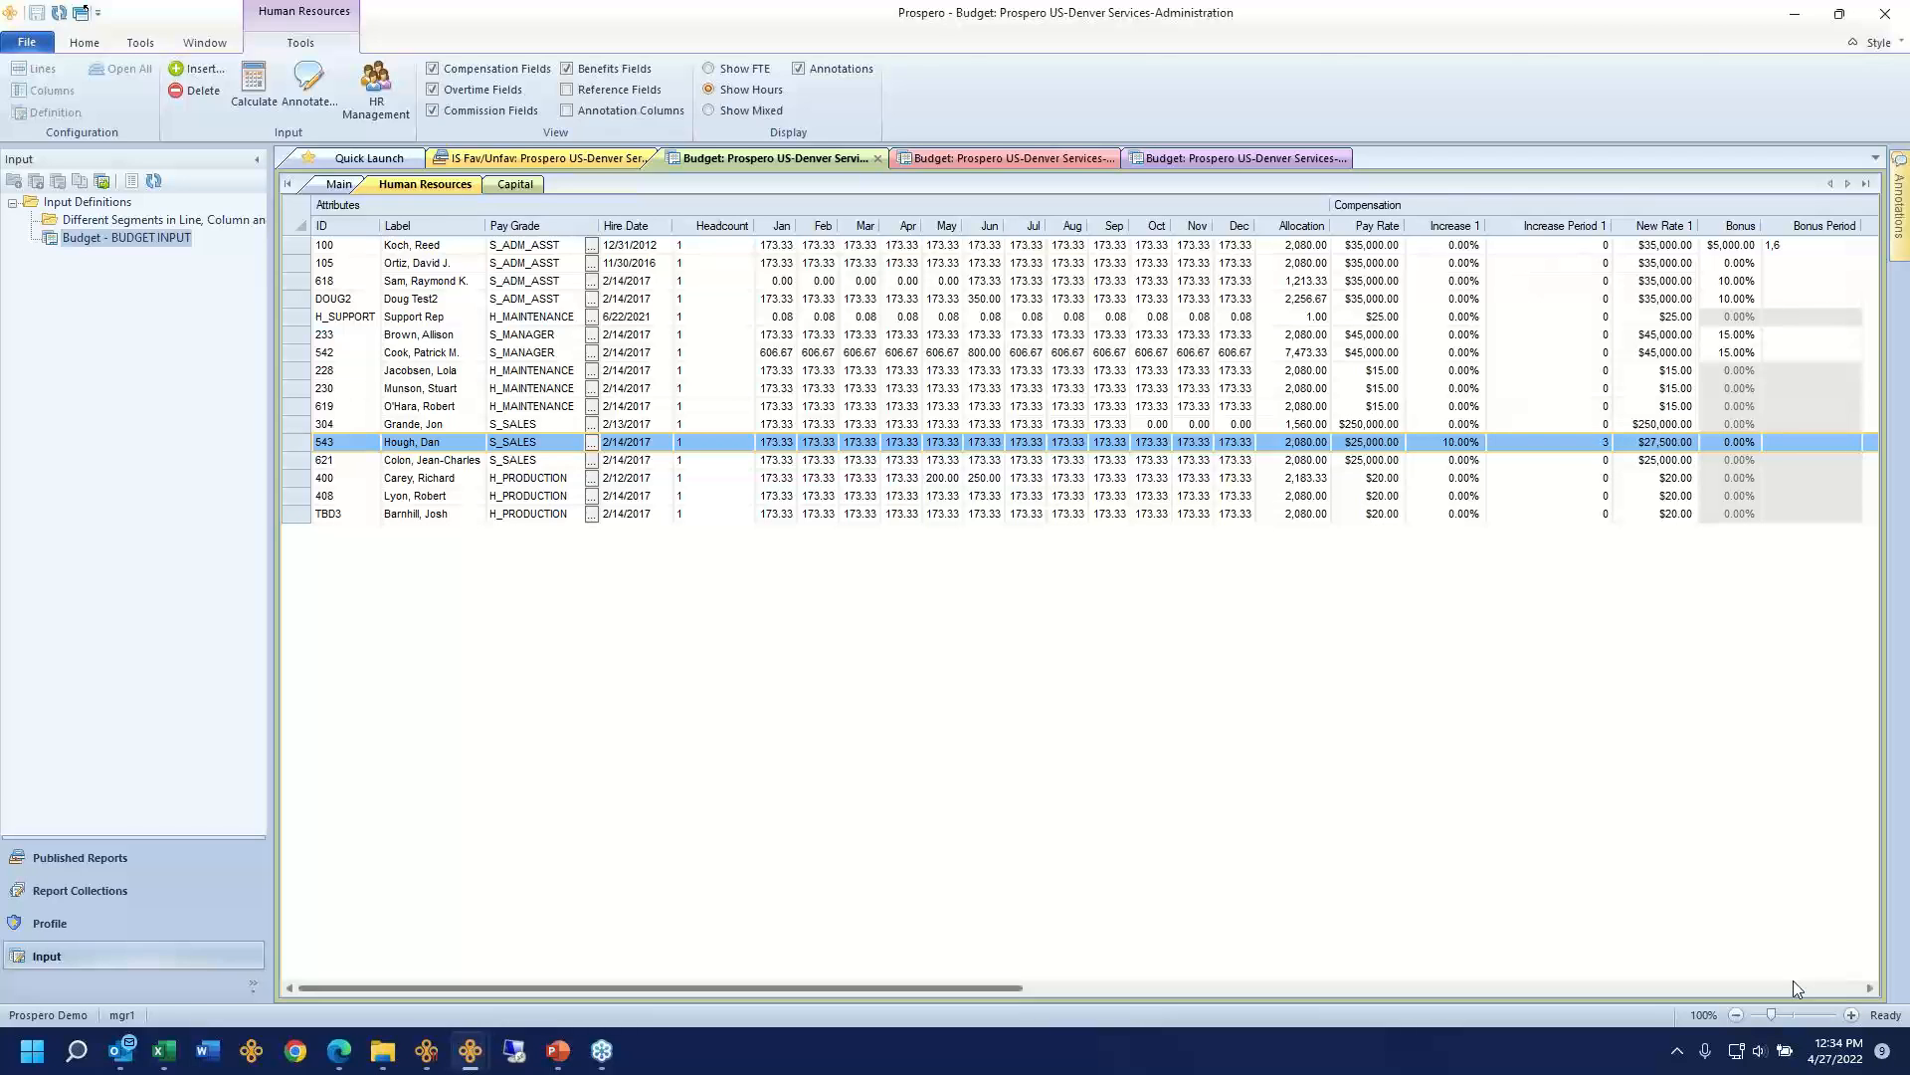
click(1871, 988)
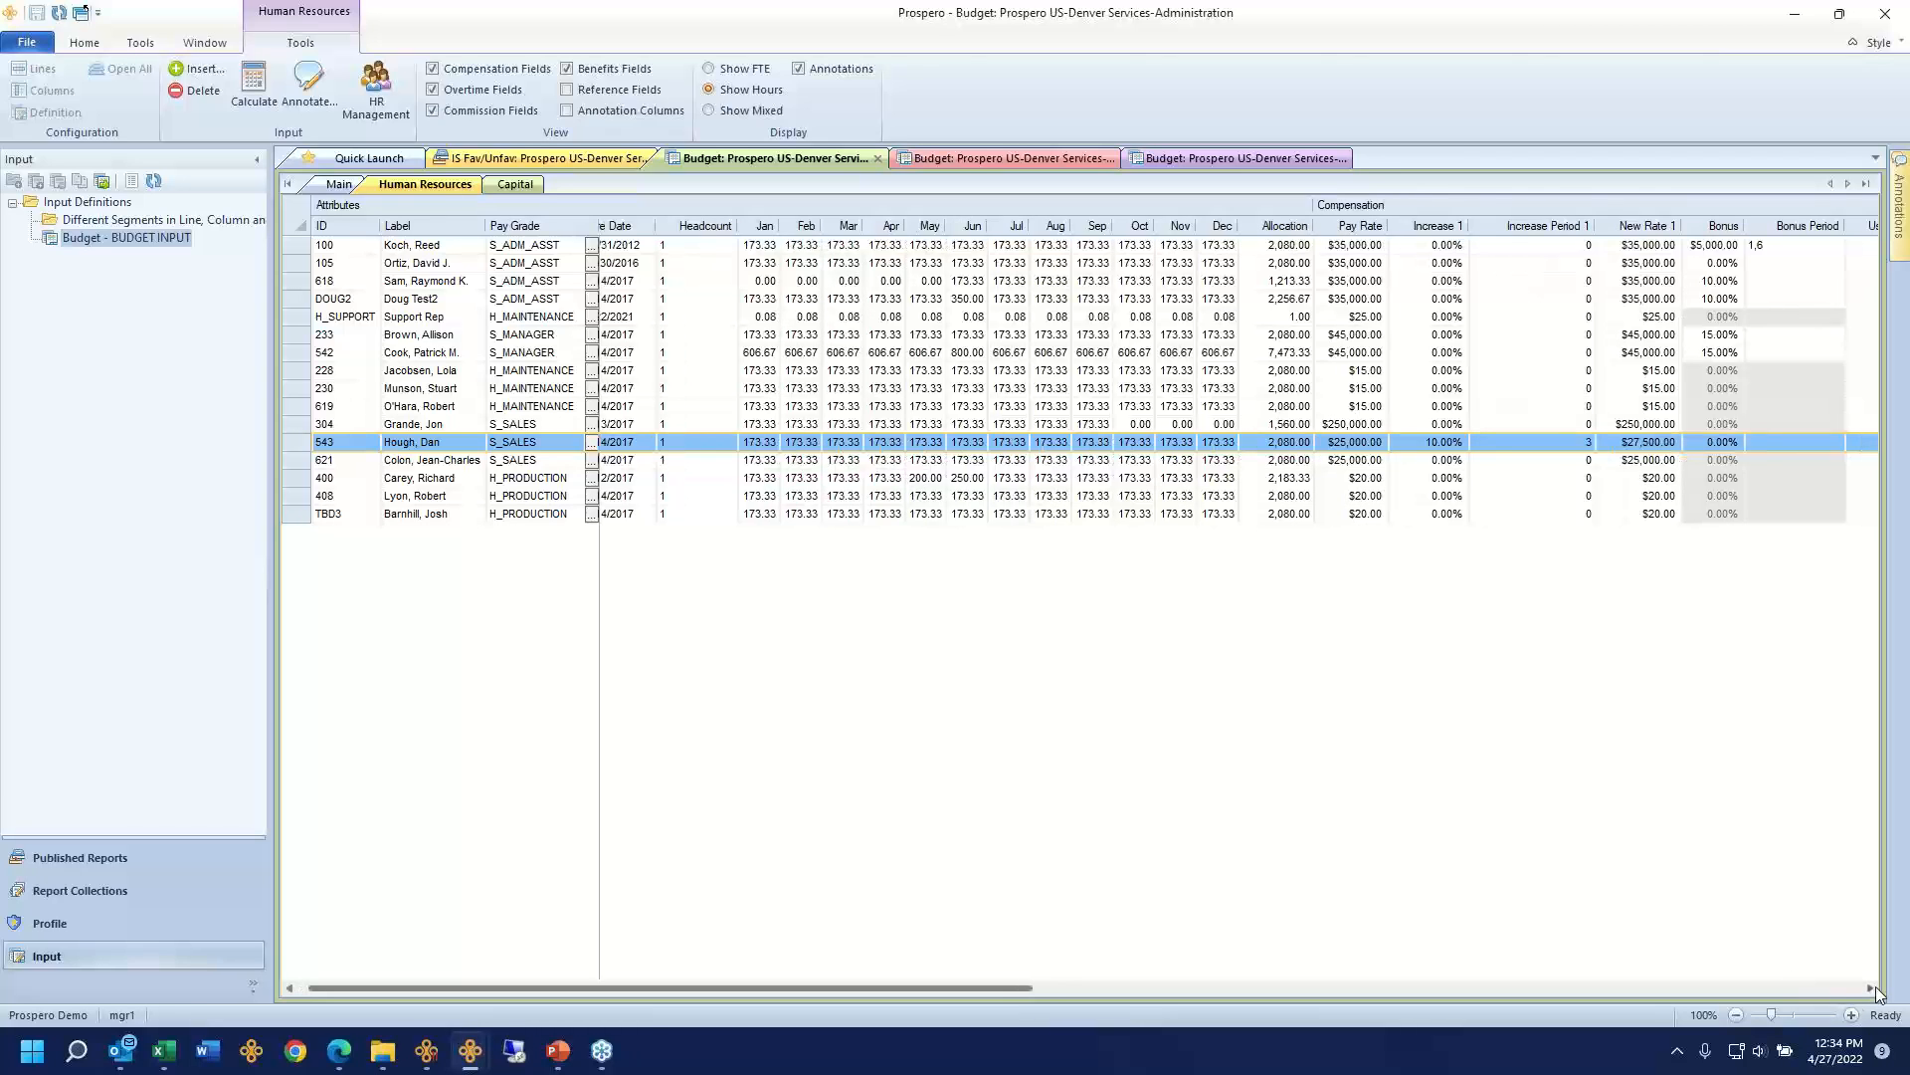
click(1870, 988)
click(1871, 988)
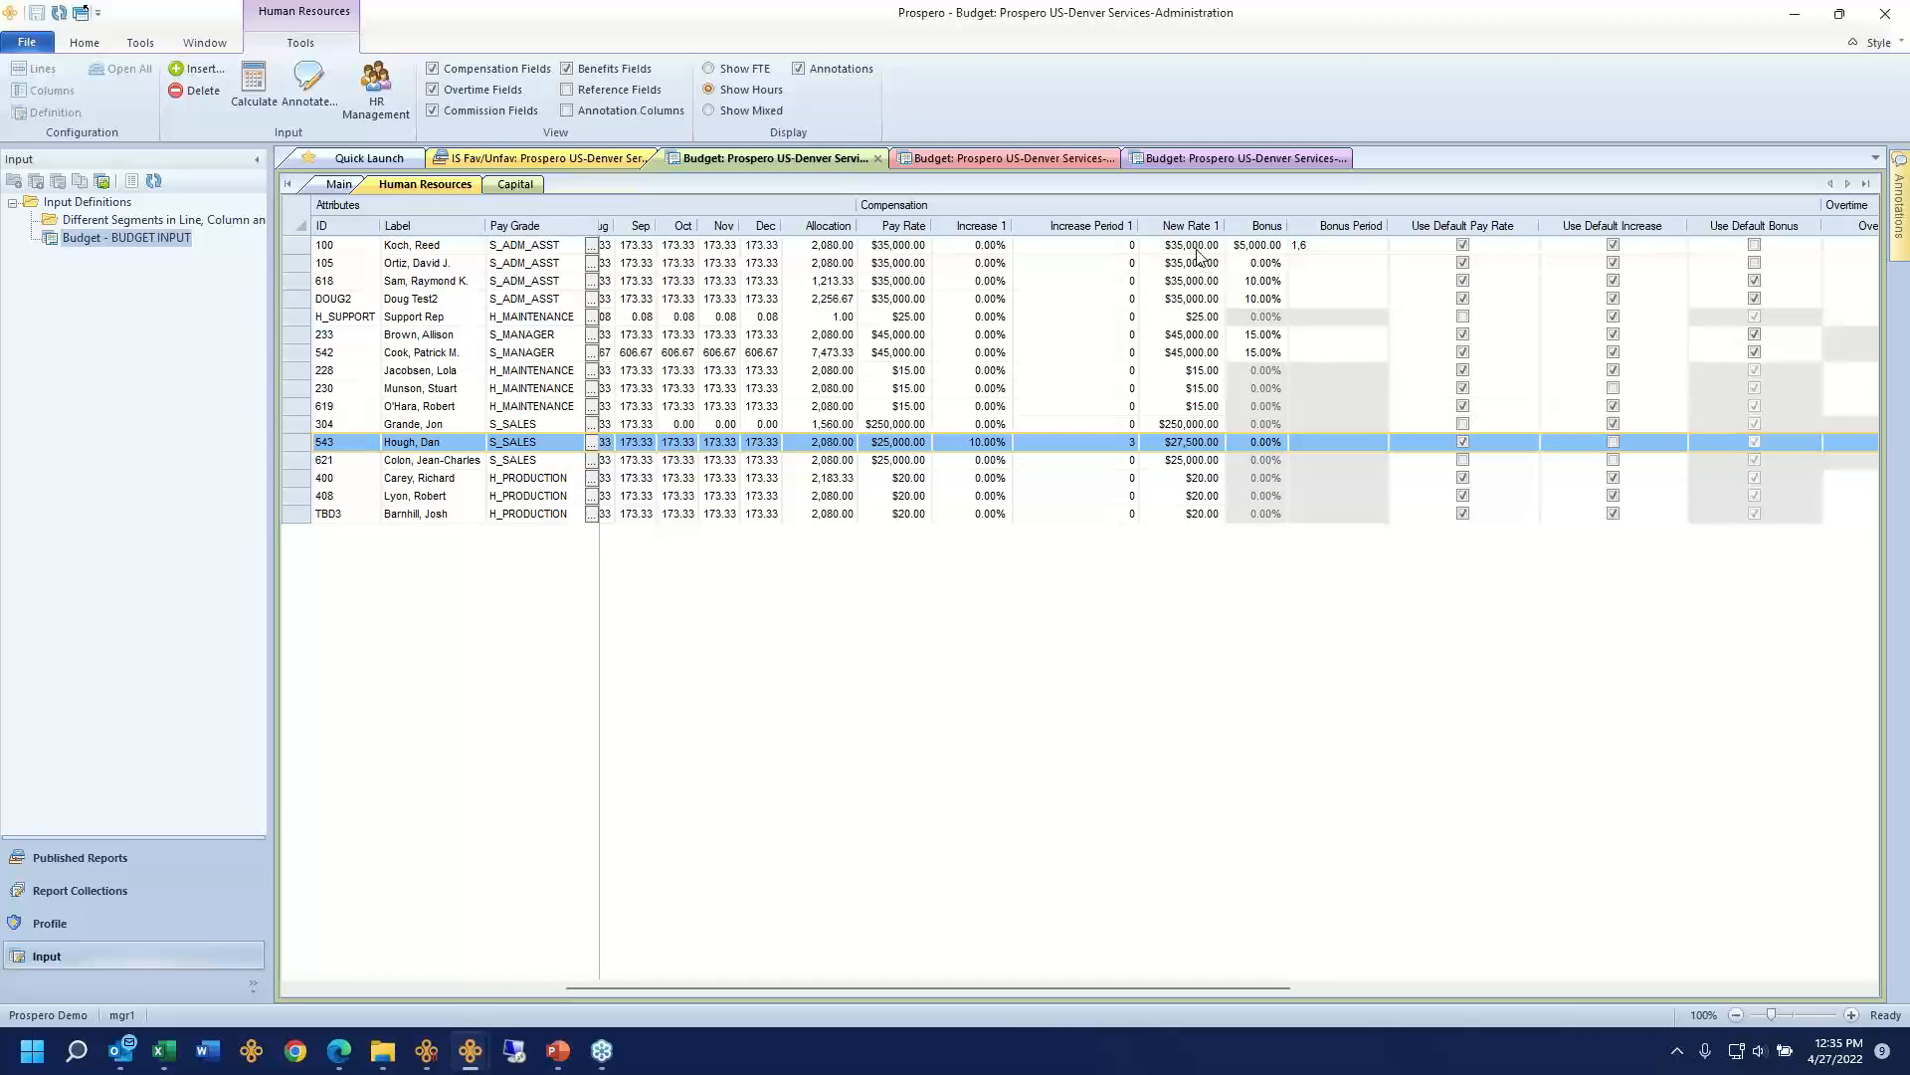
drag(1198, 249, 1326, 291)
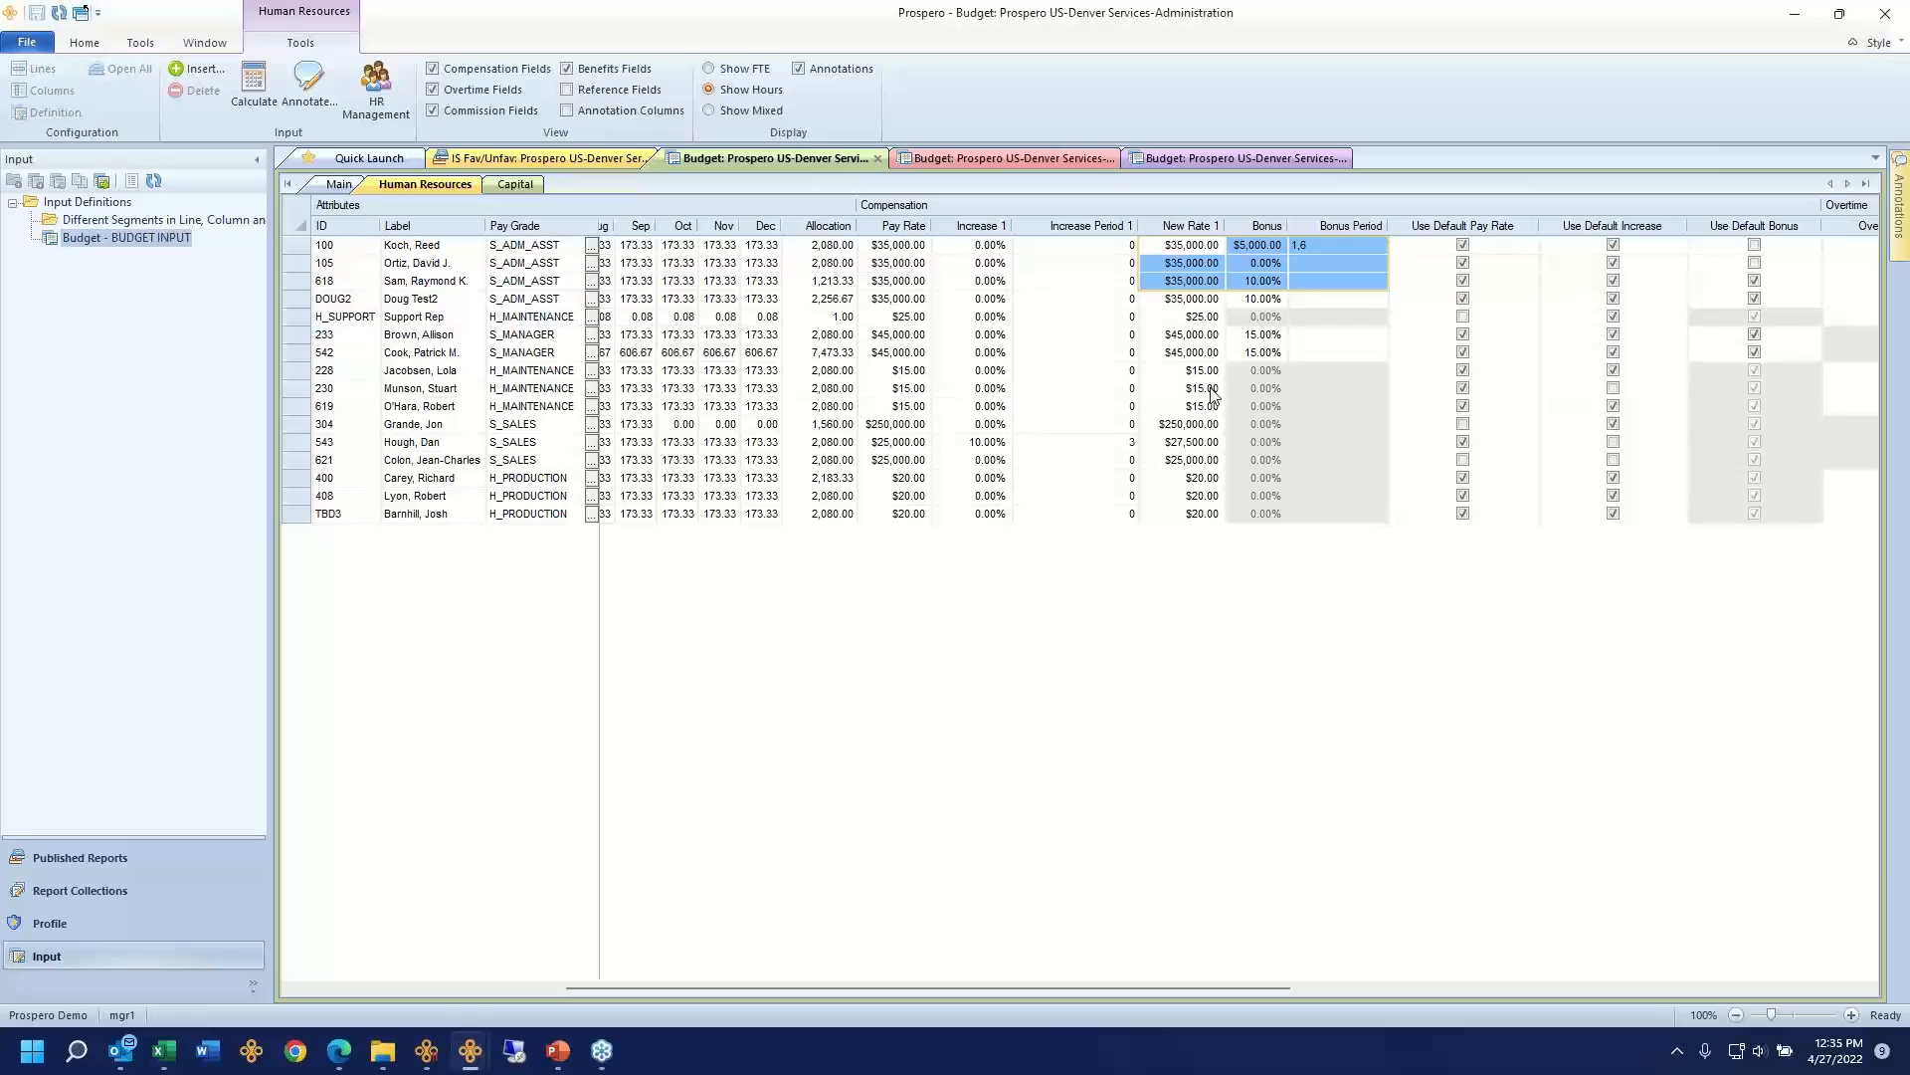
drag(1259, 352, 1322, 370)
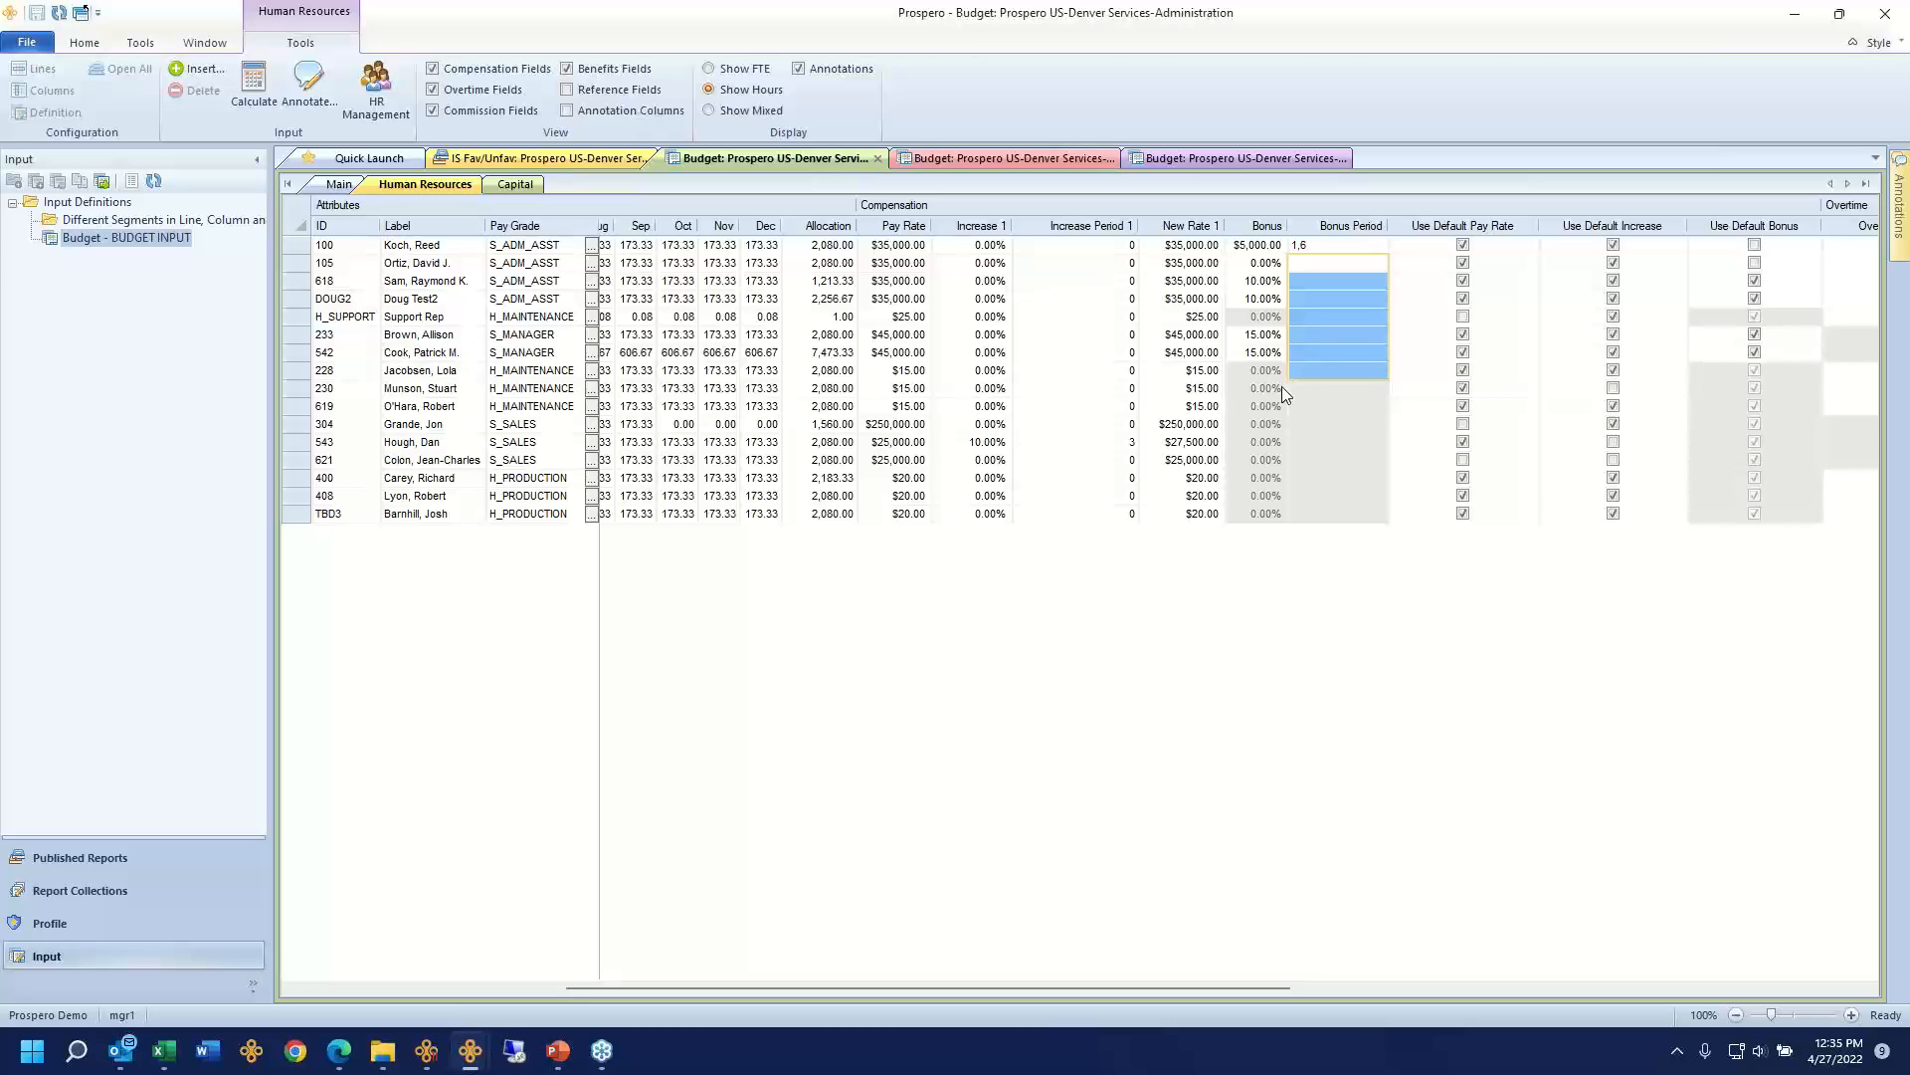
drag(1269, 250, 1298, 247)
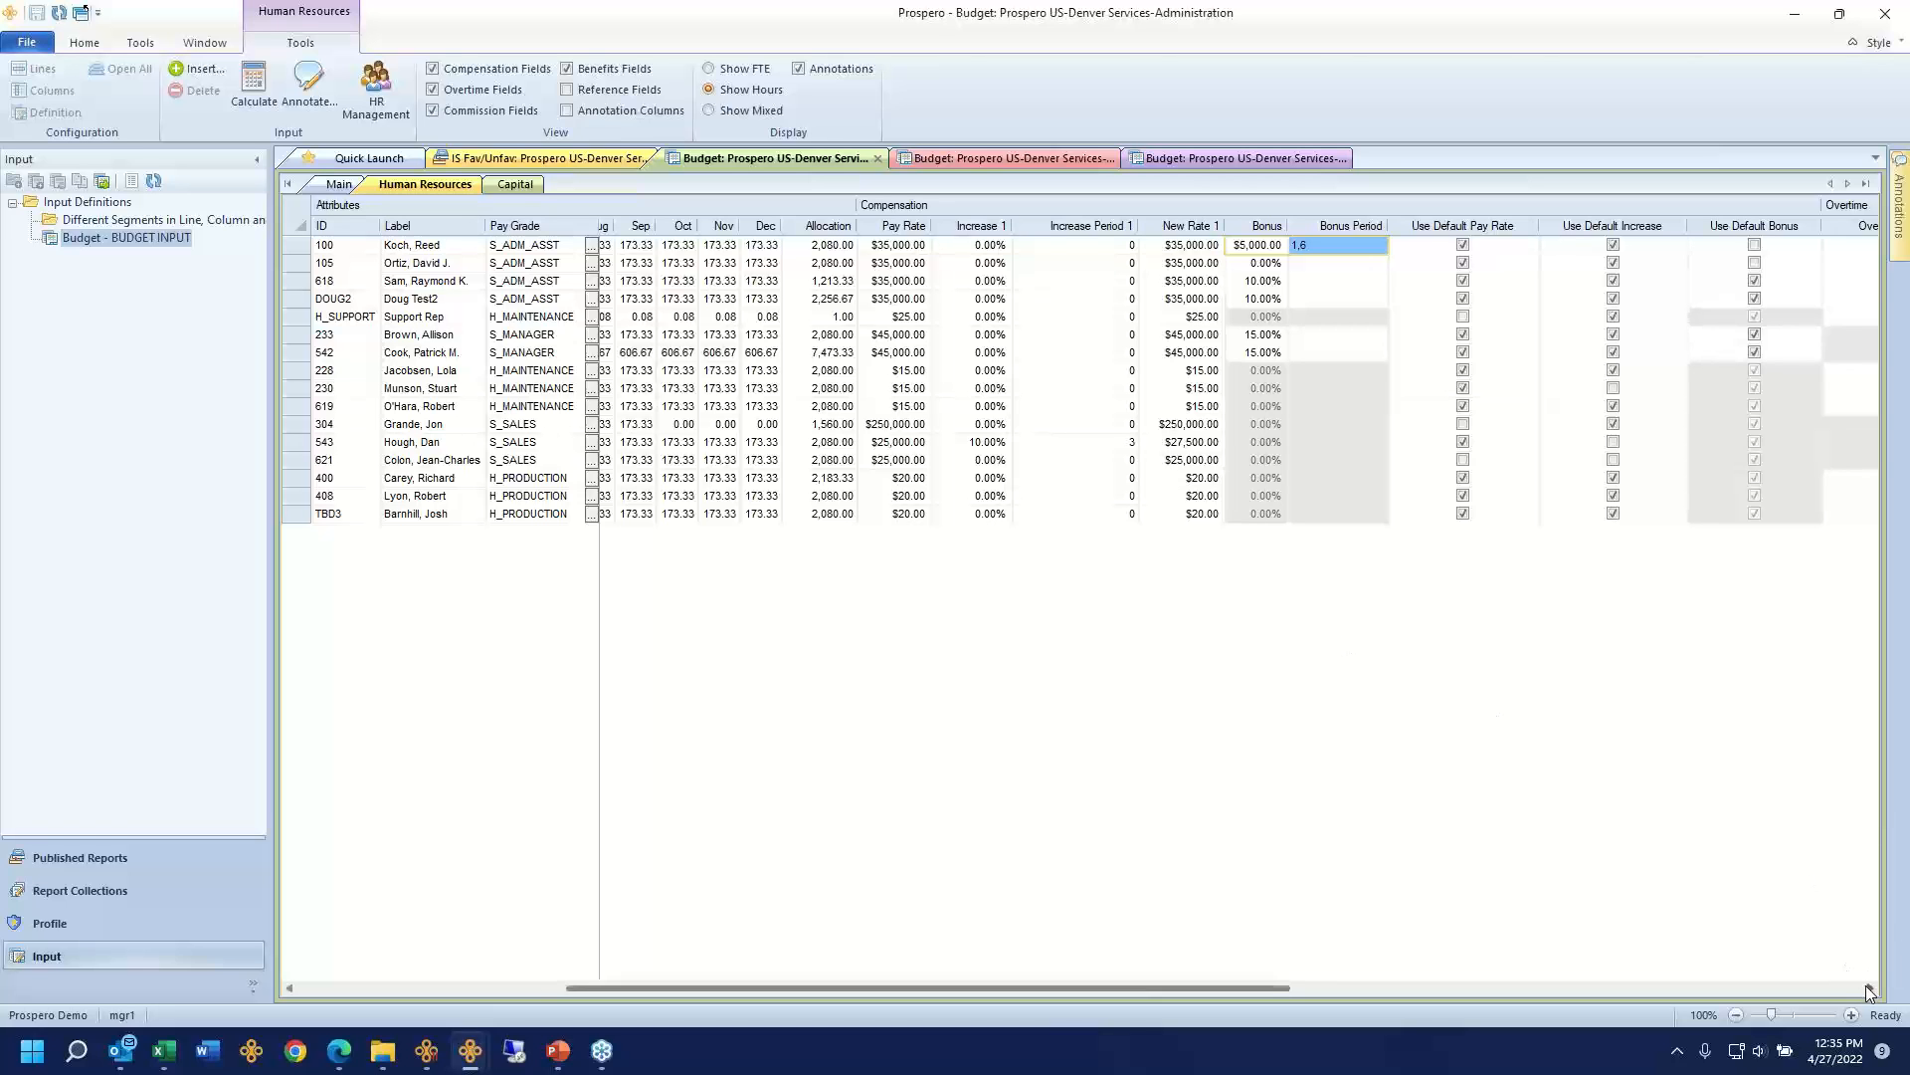
Step: Examine the employees' Overtime Percent values and the Commissions columns on the Human Resources sheet
drag(1869, 990, 1869, 990)
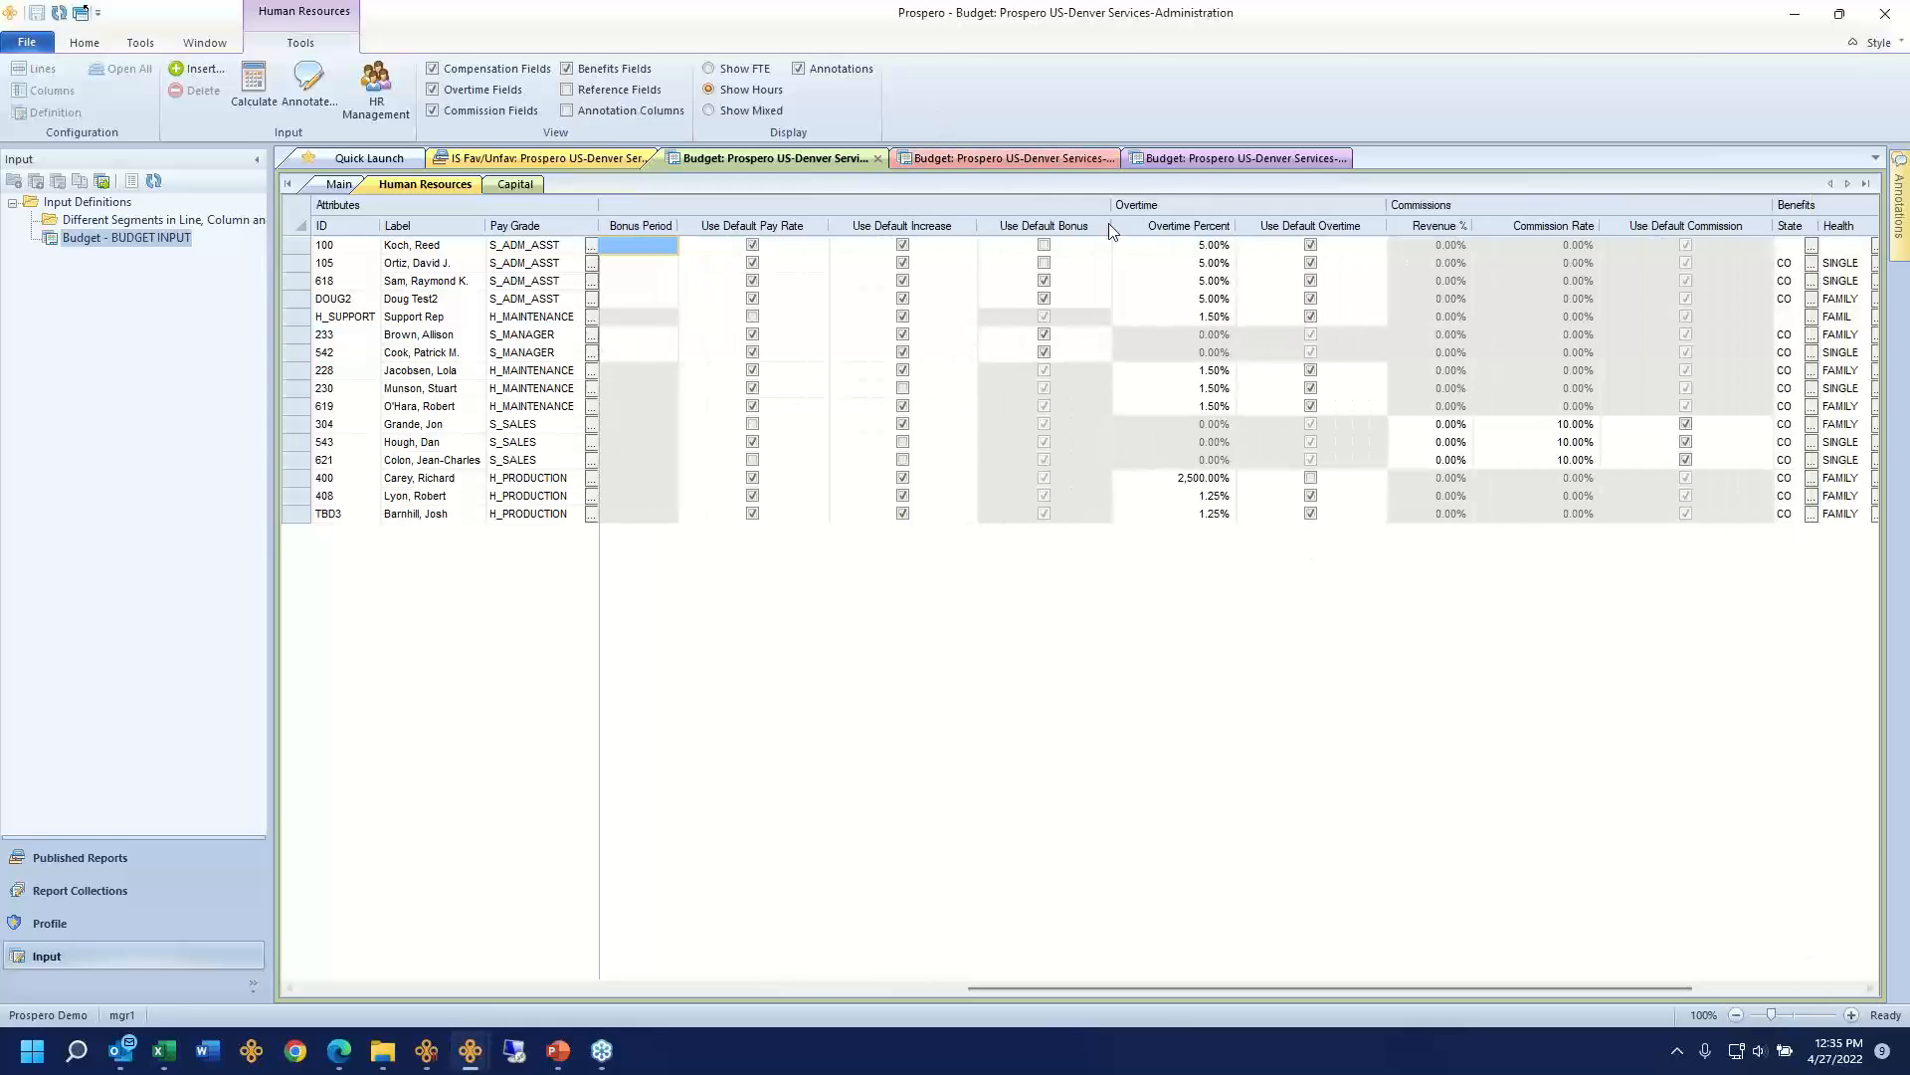
drag(1122, 263, 1125, 514)
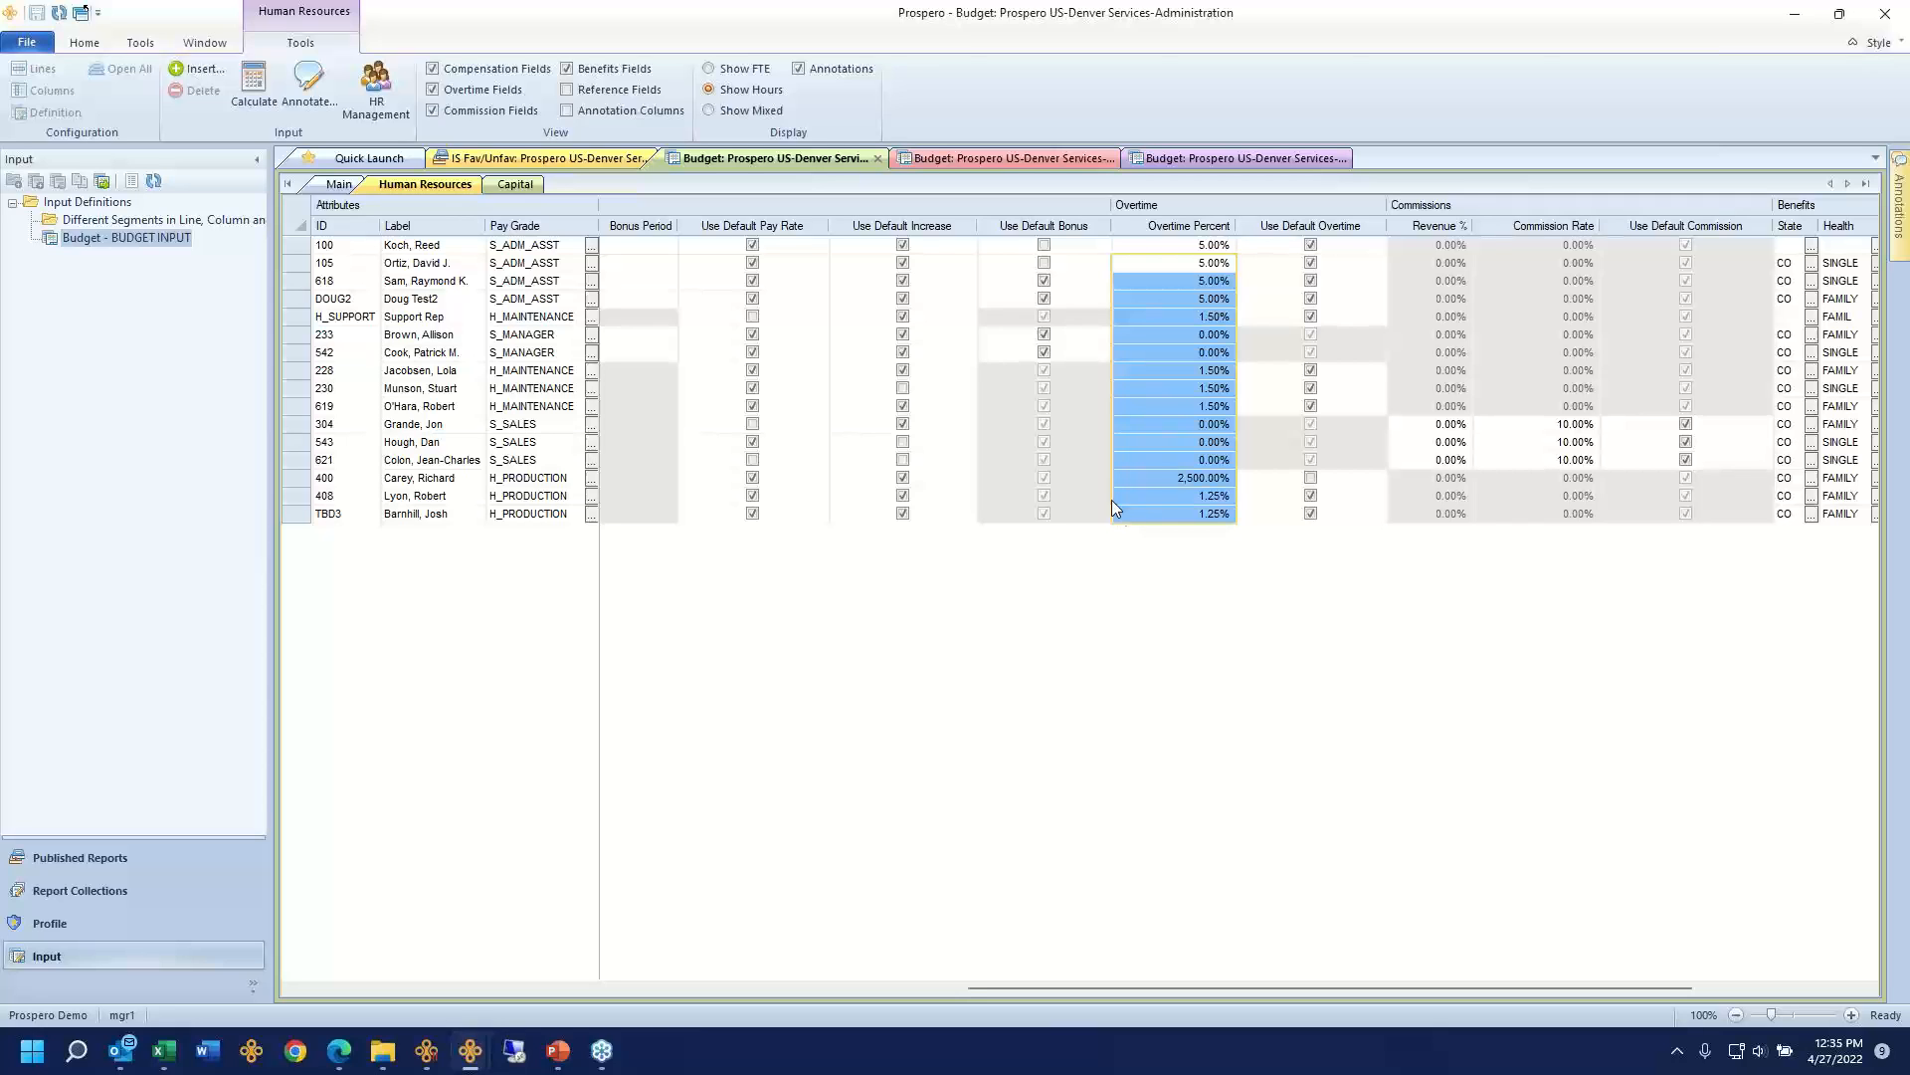
click(1405, 265)
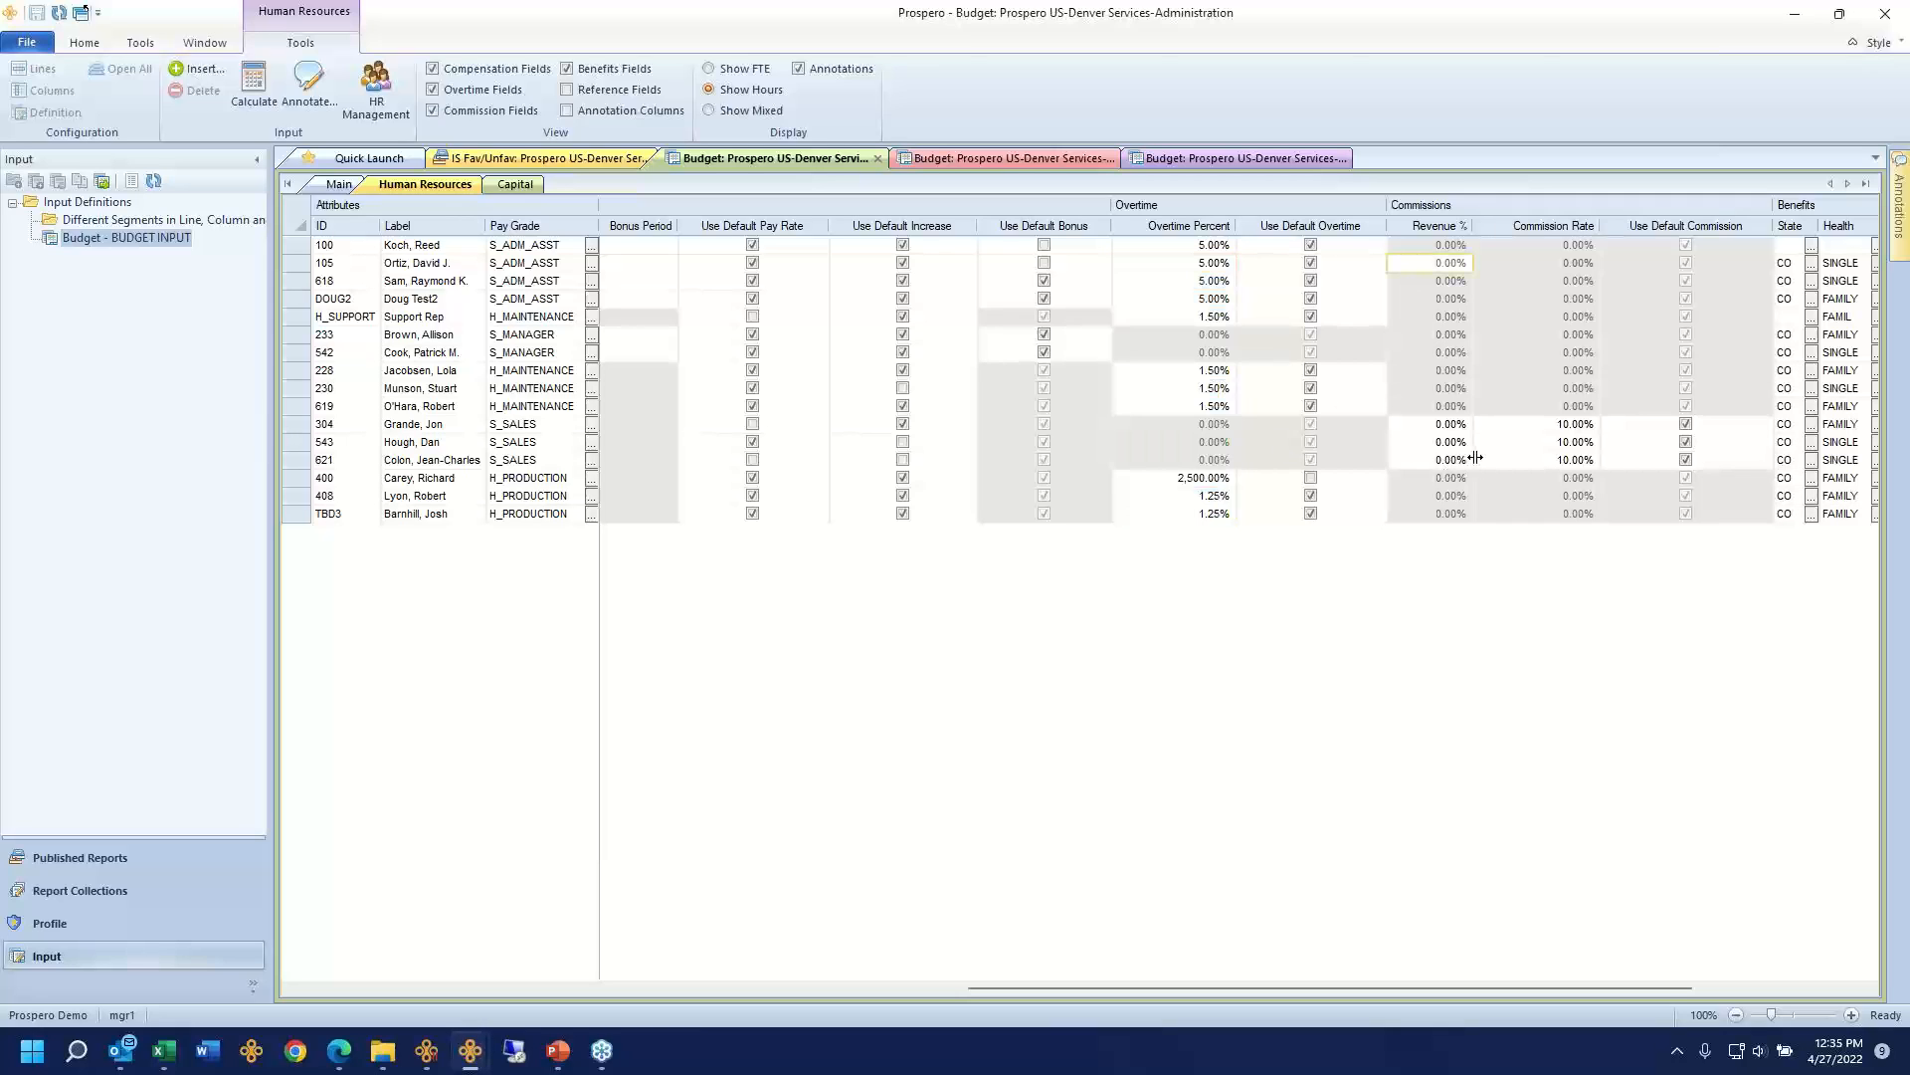
drag(1513, 443, 1454, 354)
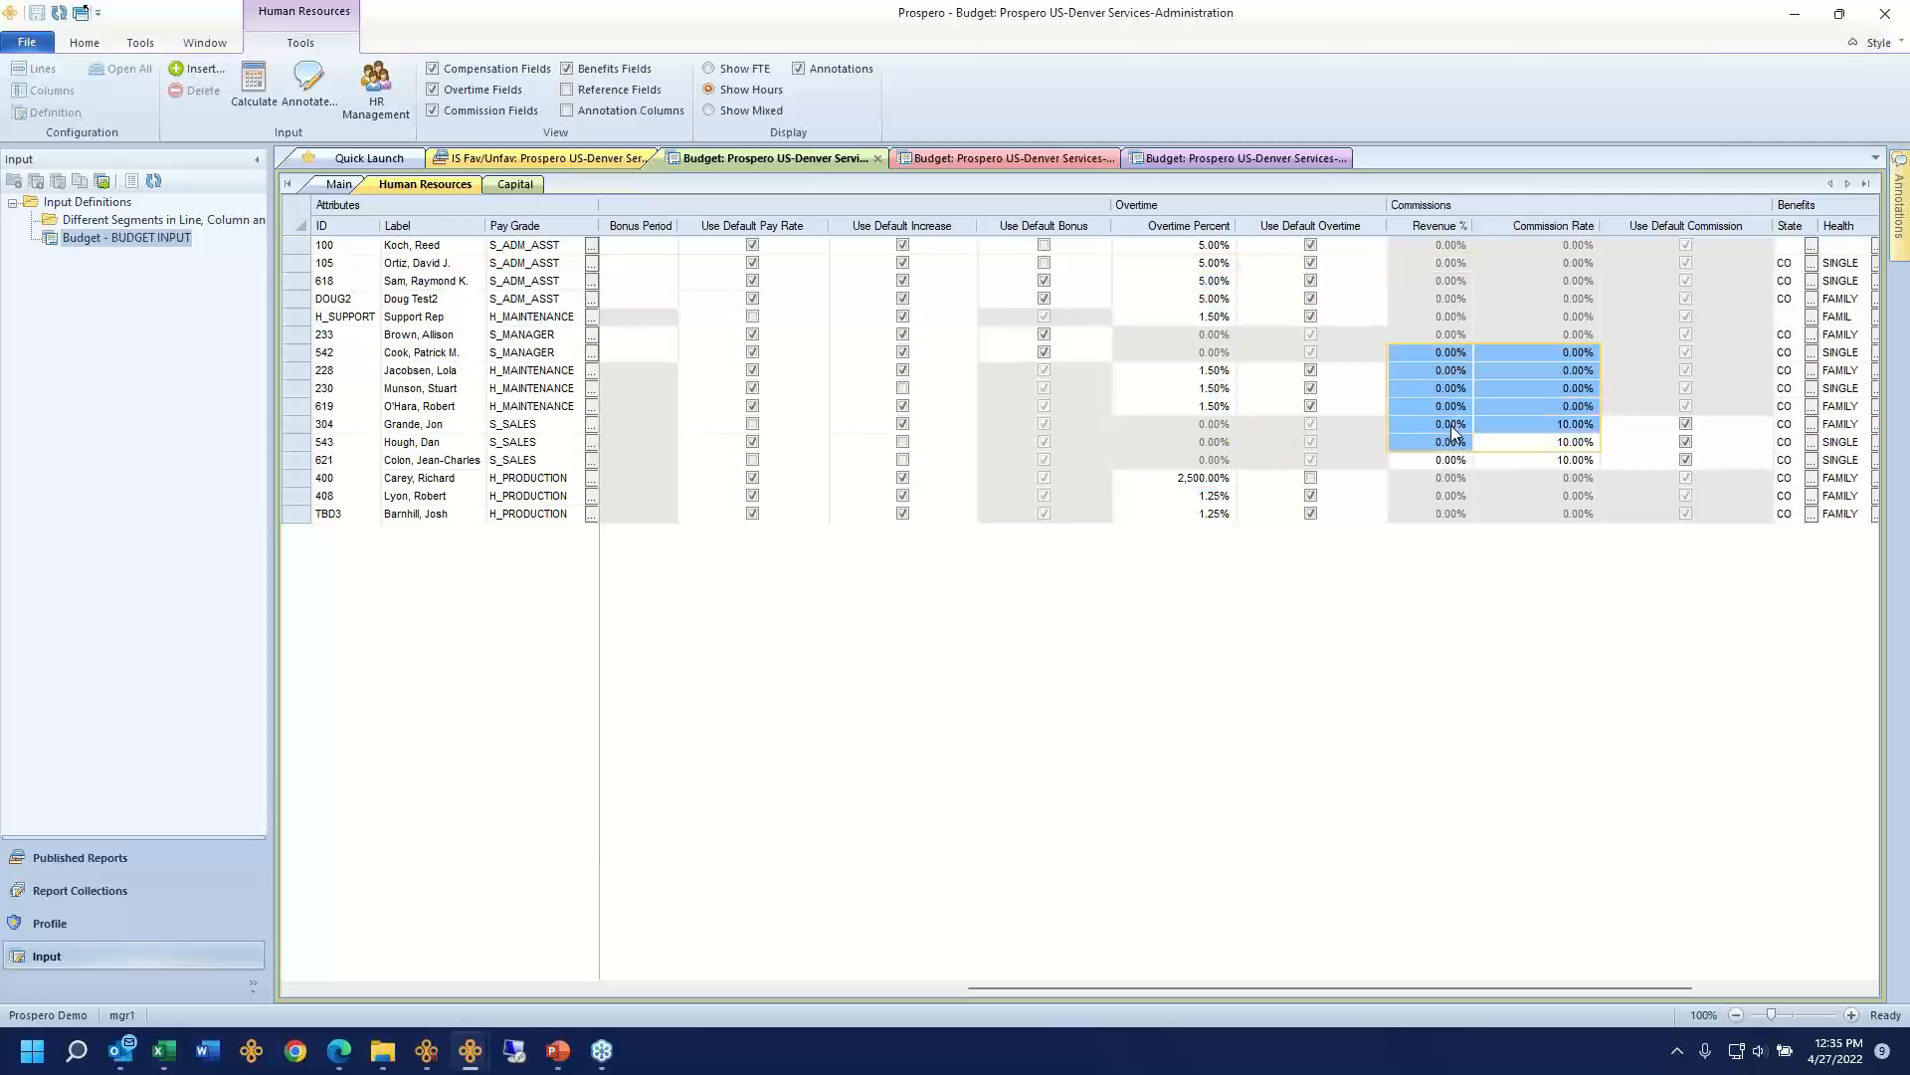
Step: Turn off Use Default Commission for the second S_SALES employee on the Human Resources sheet
click(1870, 989)
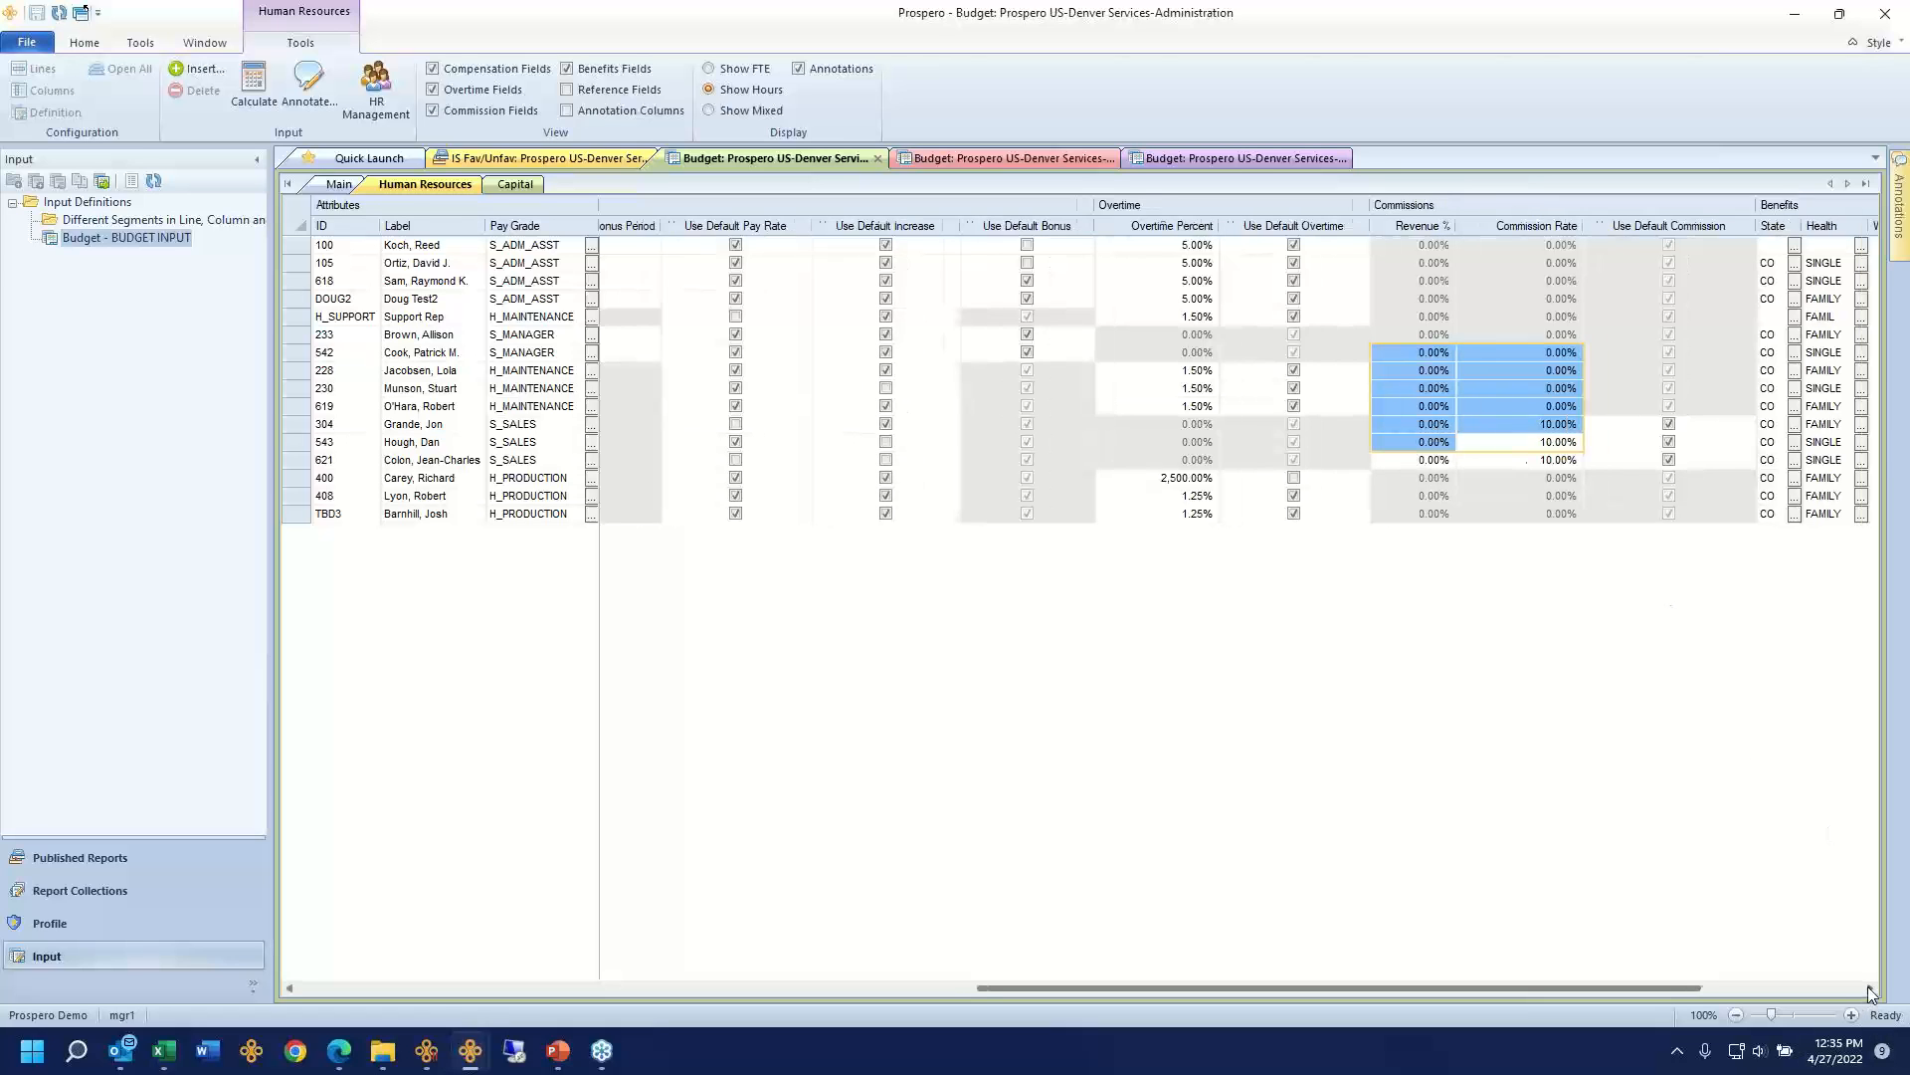
click(1870, 989)
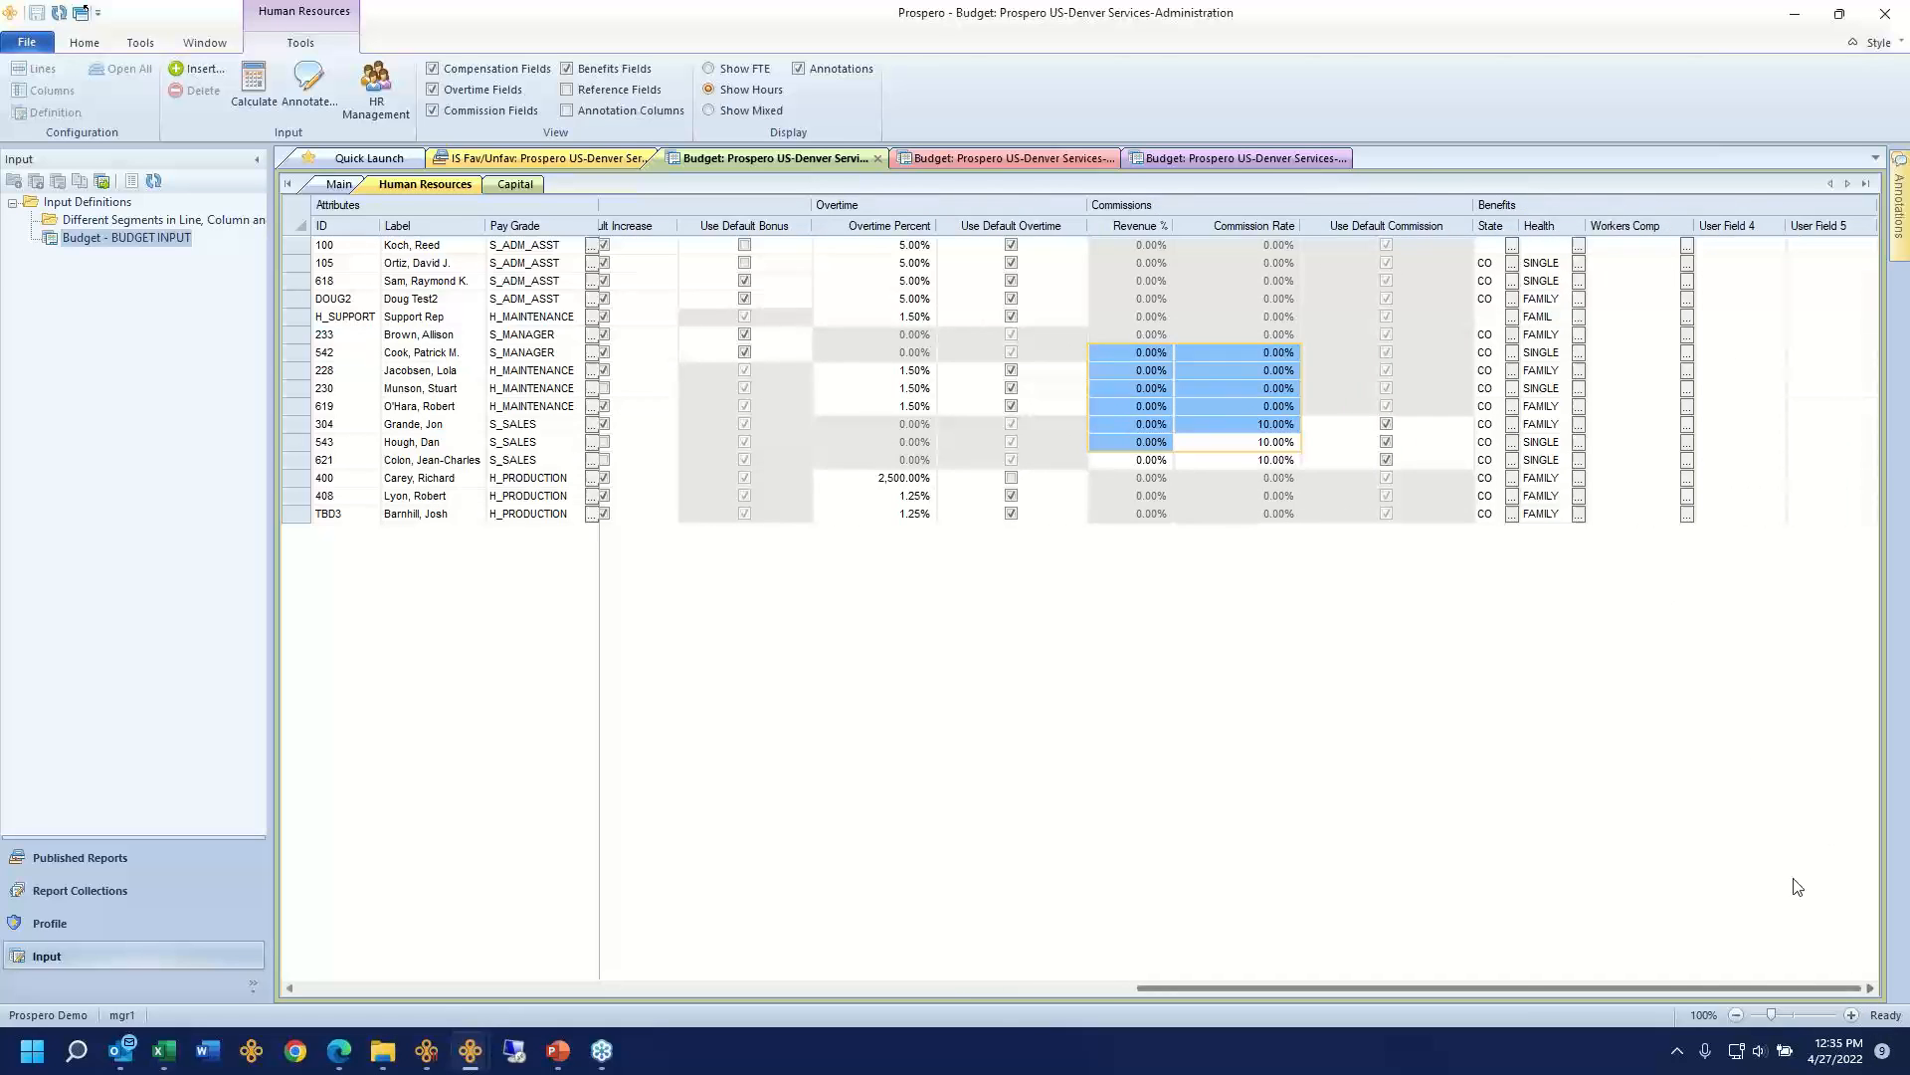
drag(1496, 251, 1468, 441)
click(1468, 441)
key(space)
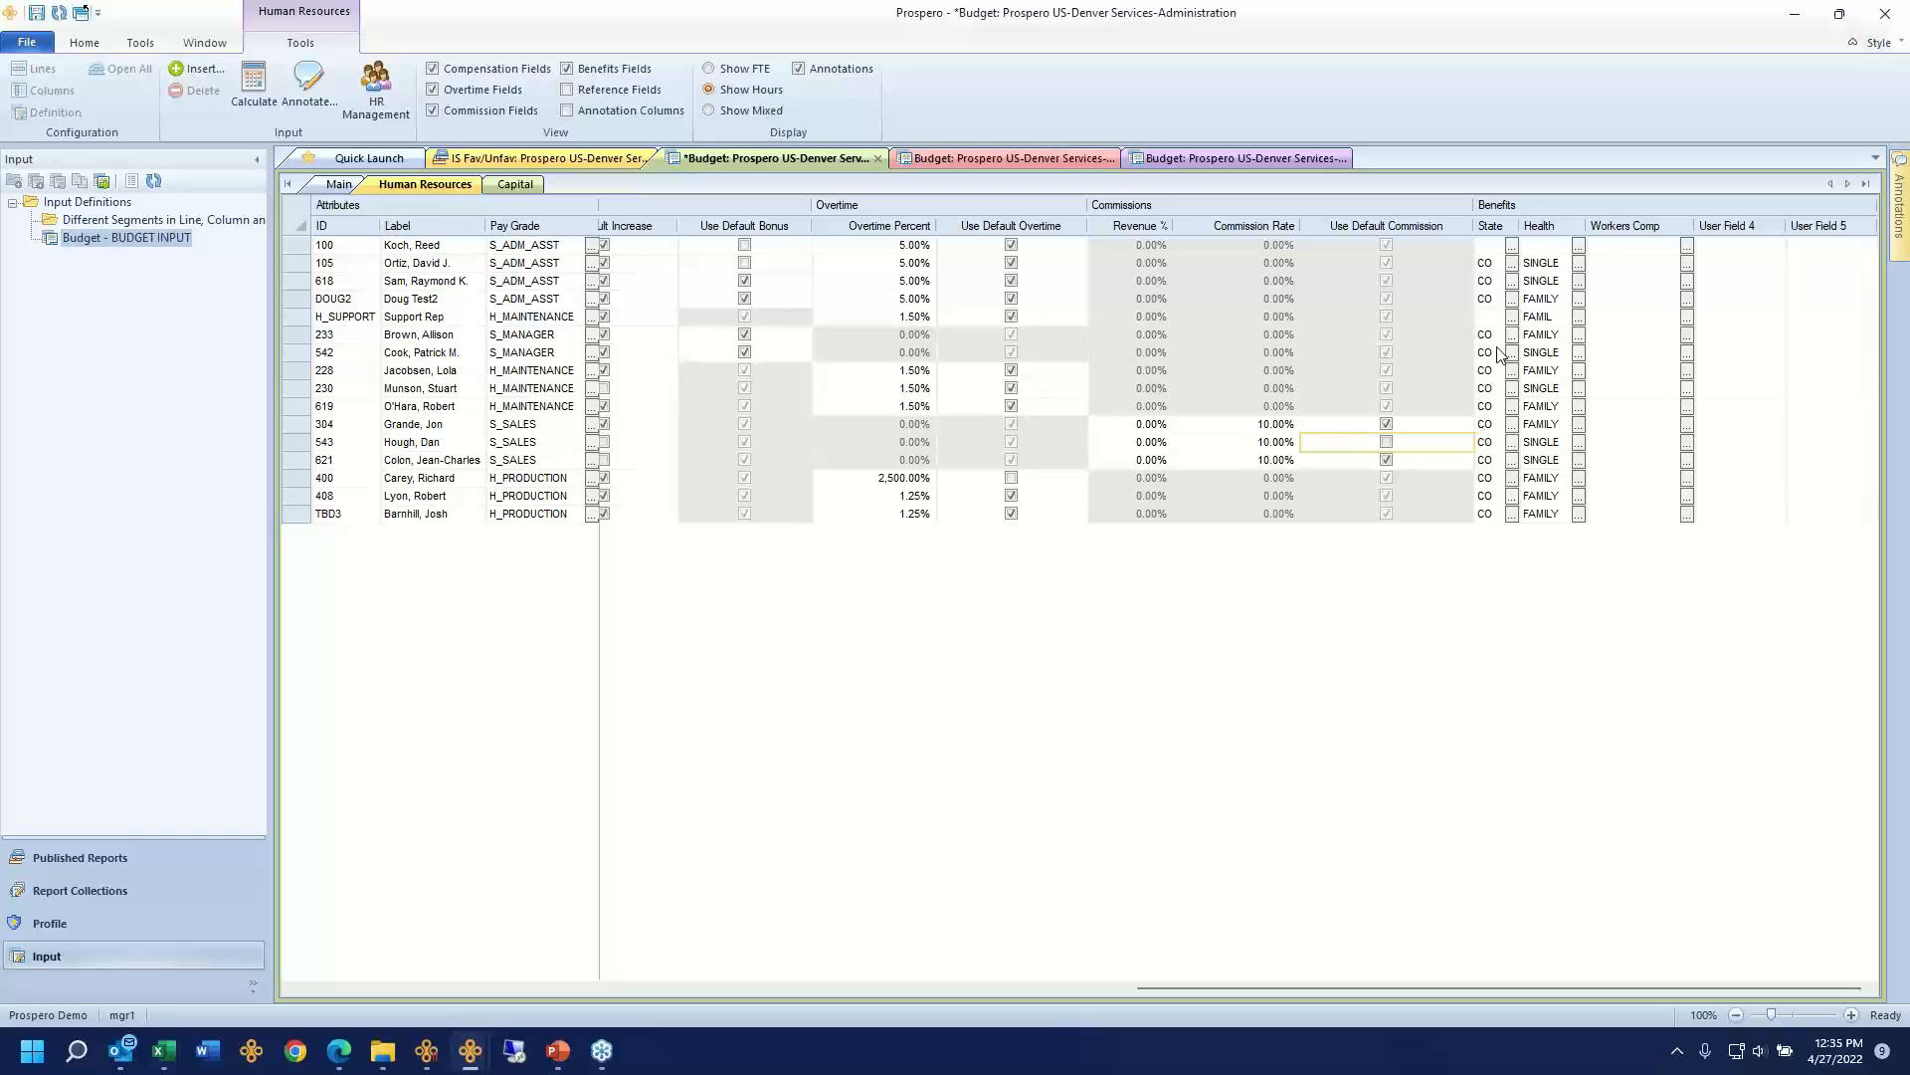
Step: View the State benefit choices for the third employee, highlight CA (California), and leave without applying it
click(1513, 282)
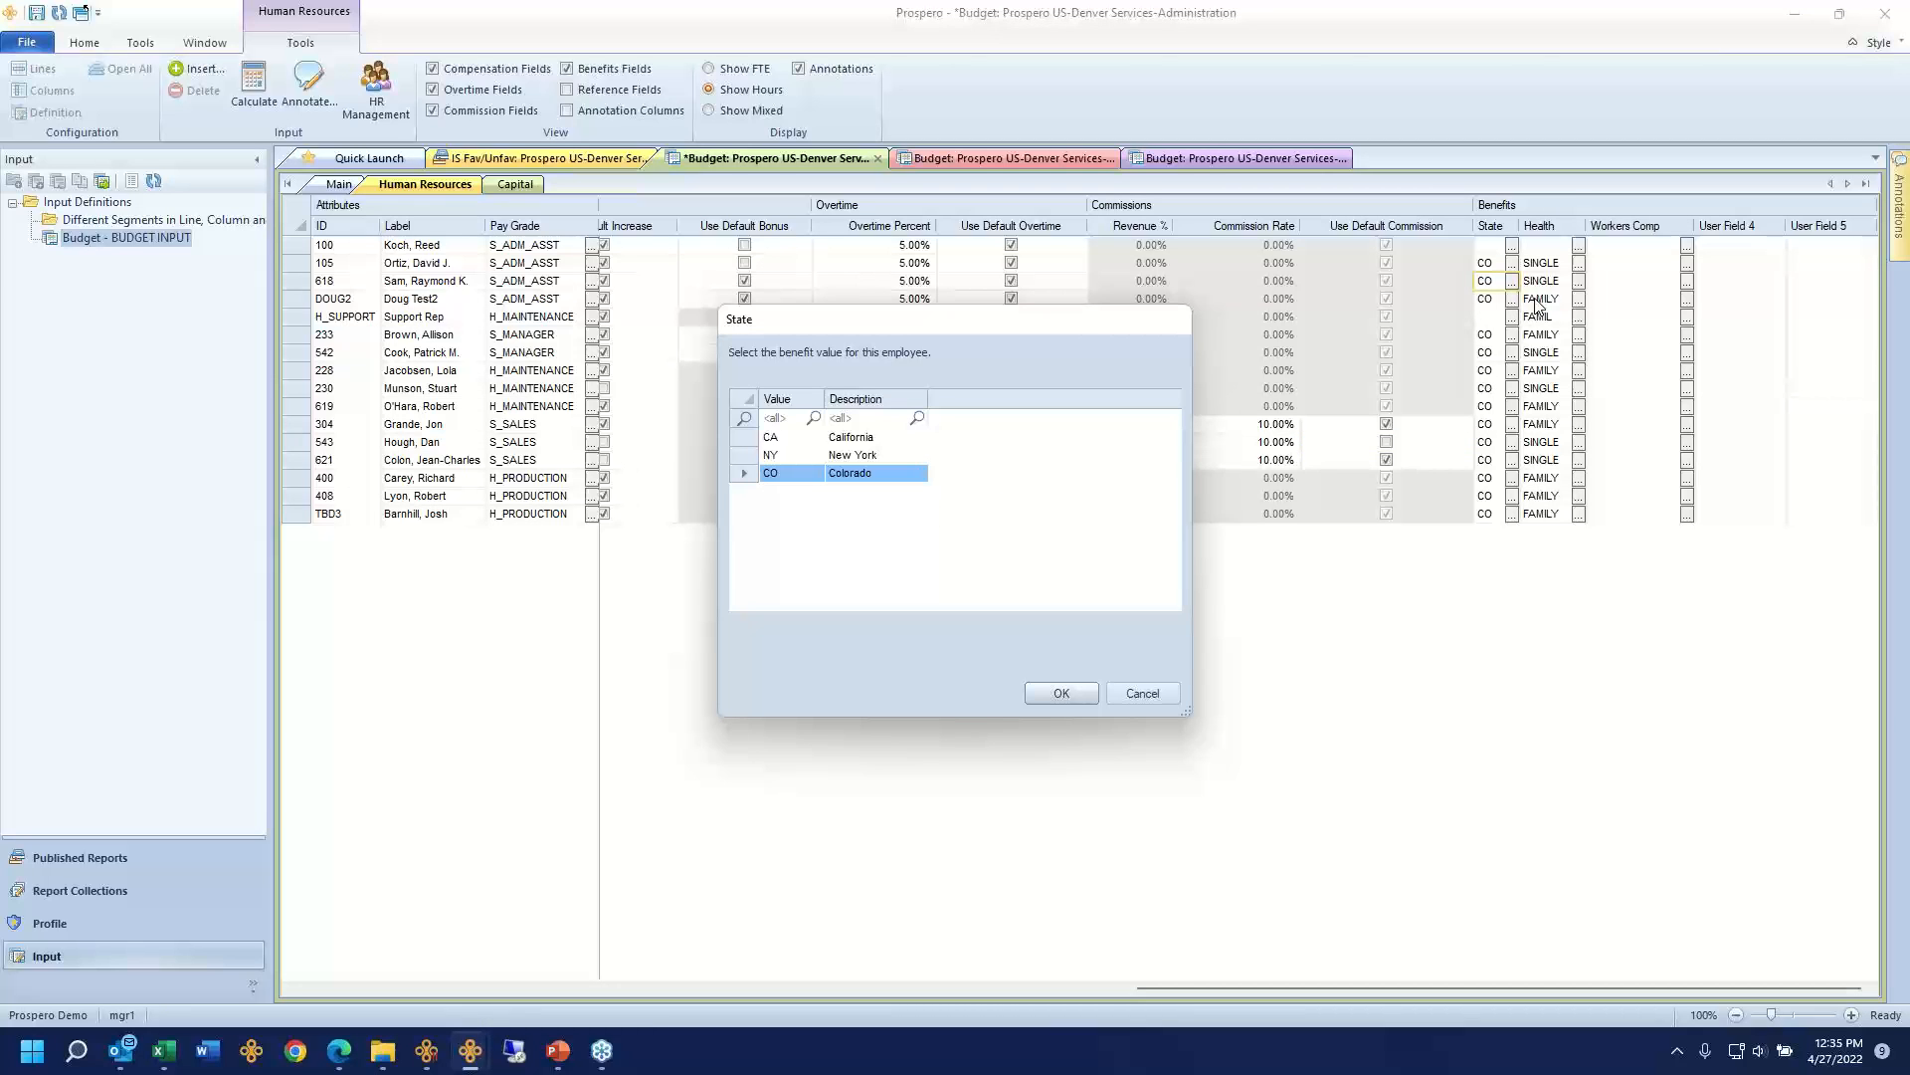
click(766, 440)
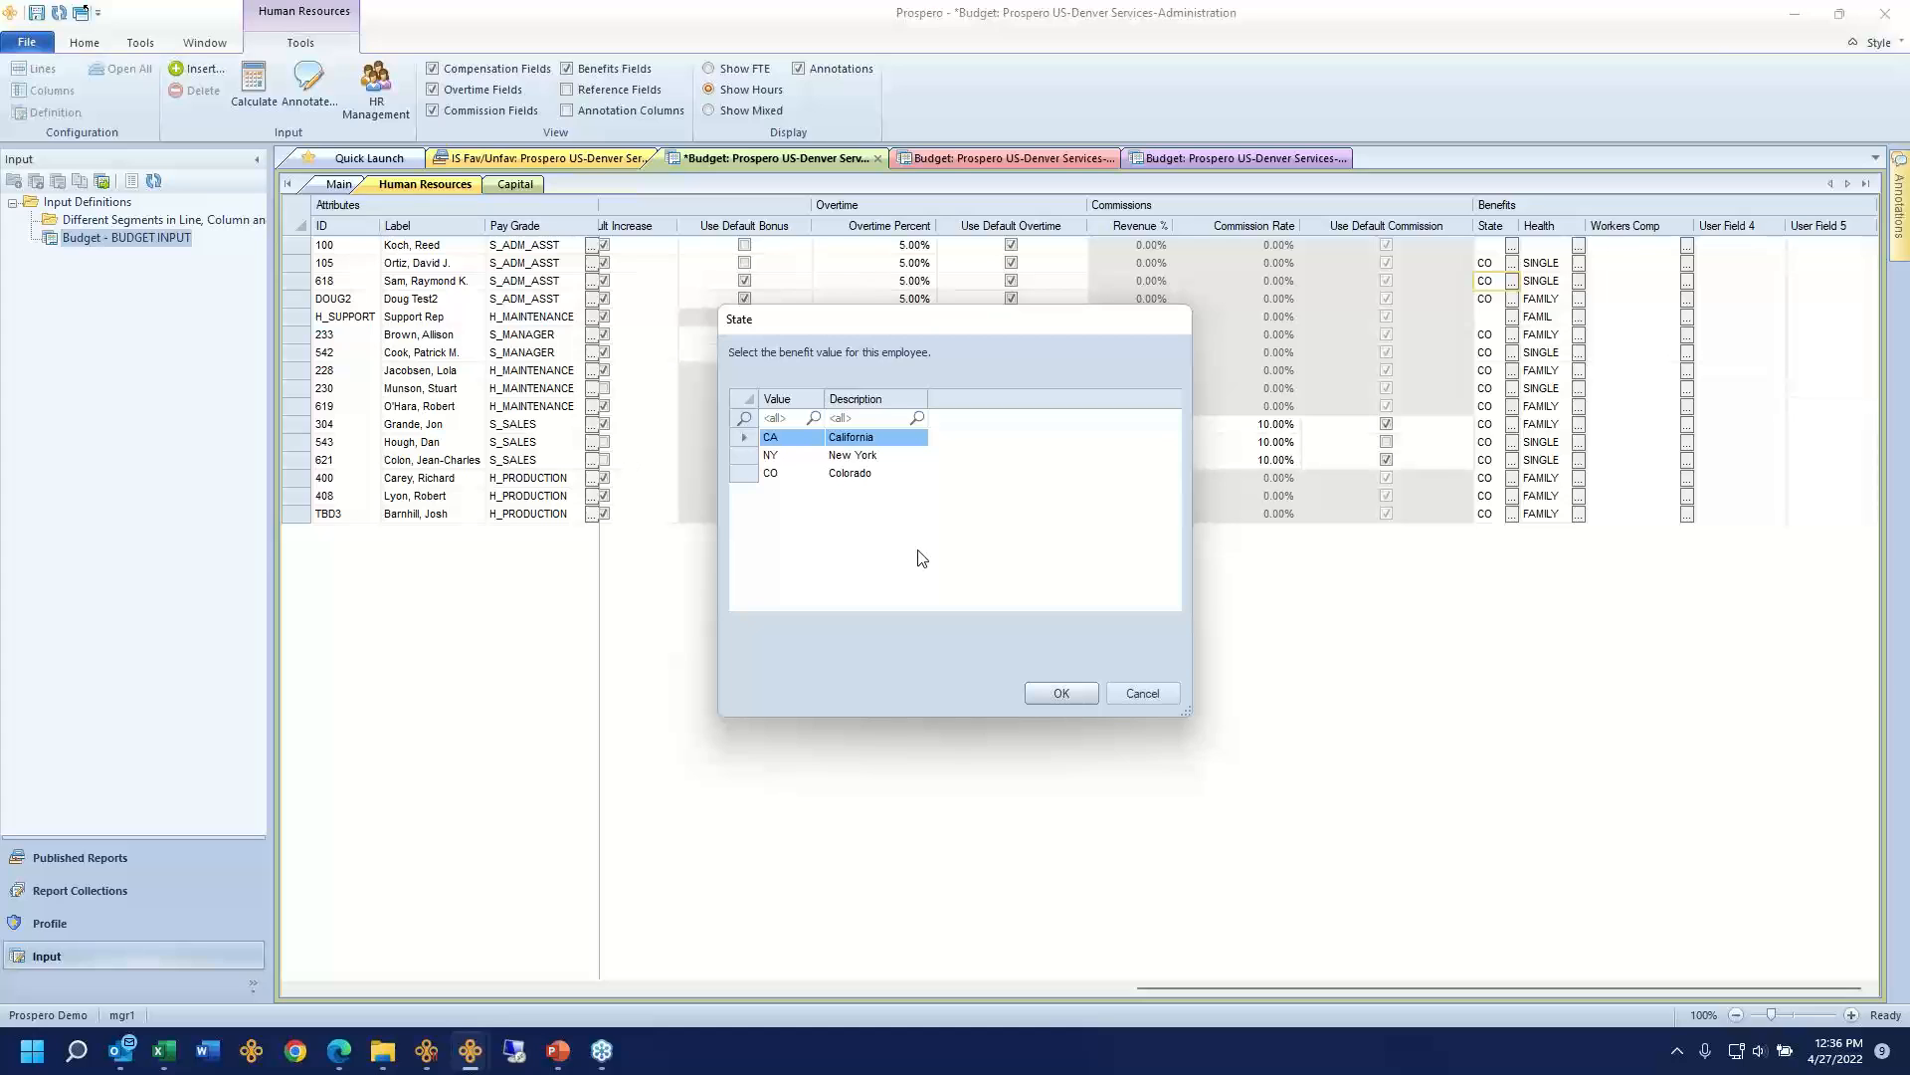
click(1174, 697)
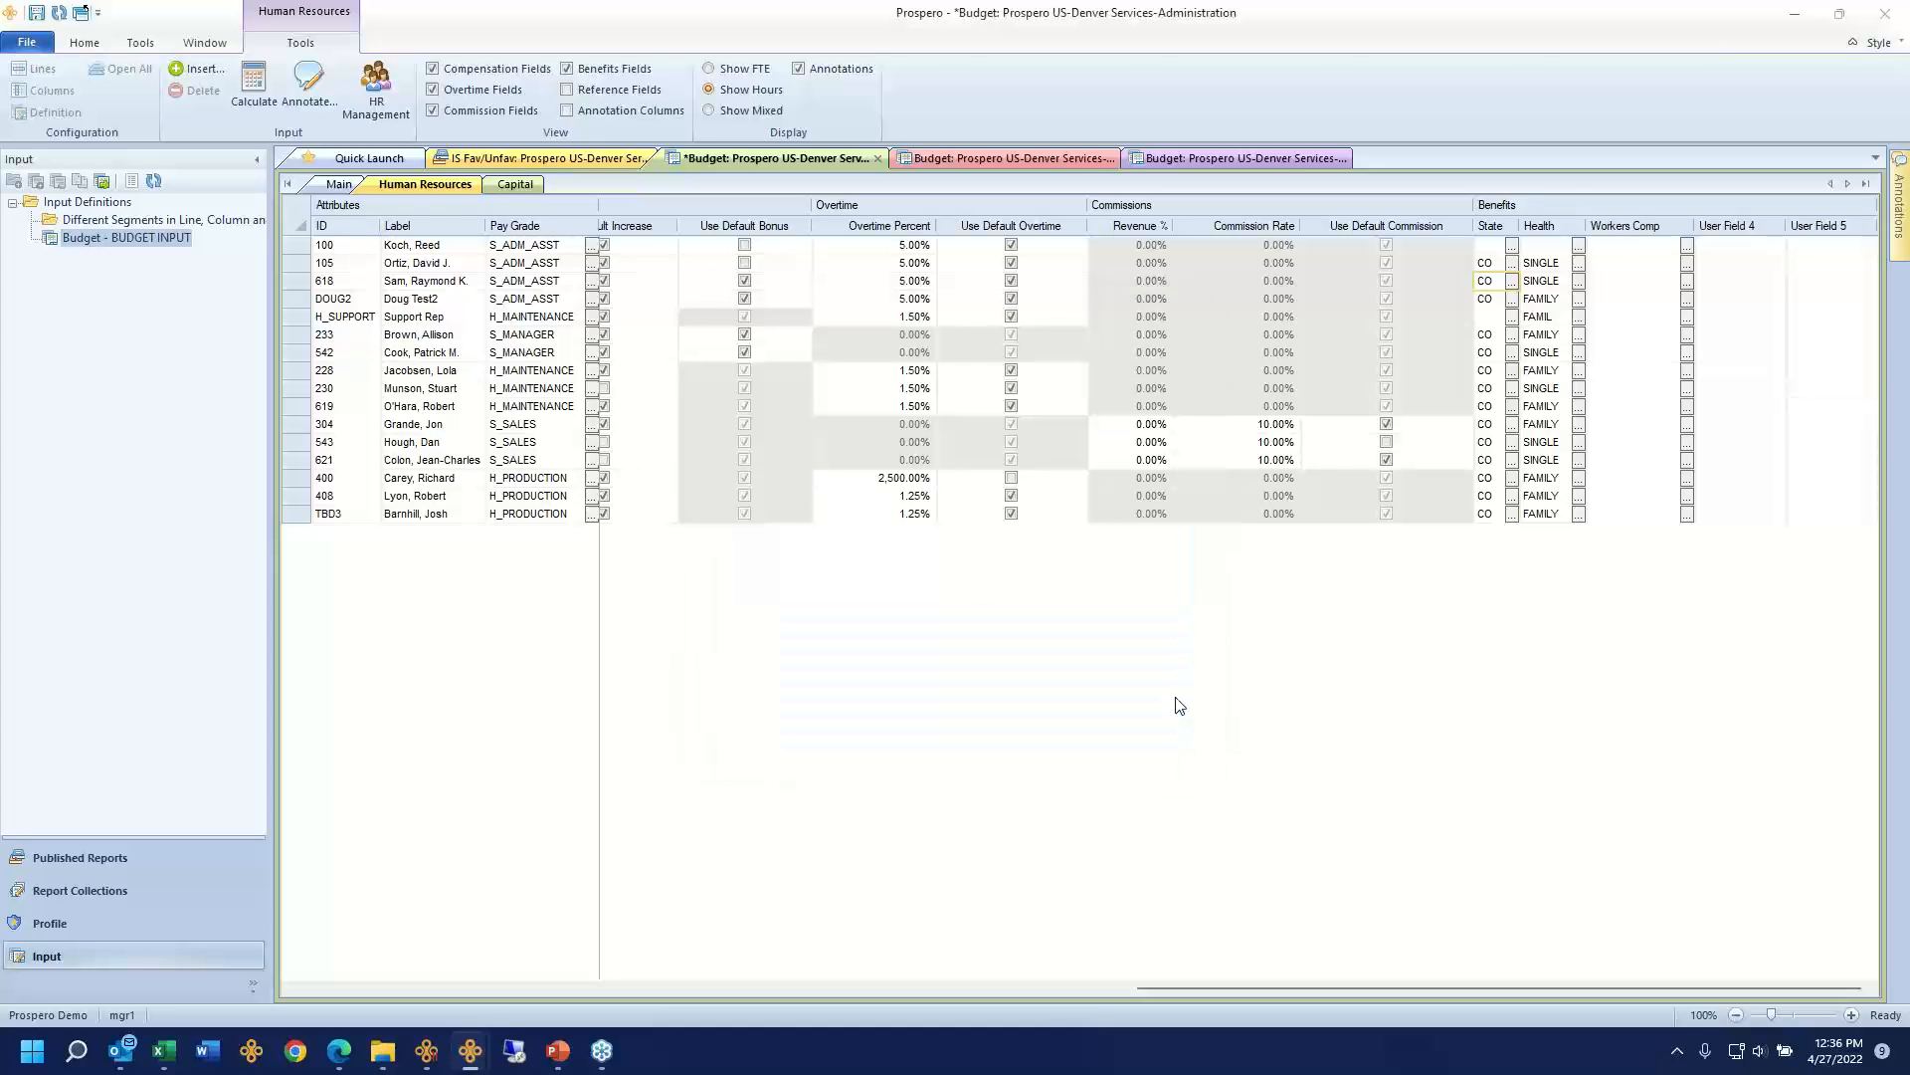
Step: Review the Salaries rows and the Health Insurance and Income Tax Expense rows on the Main sheet
click(339, 186)
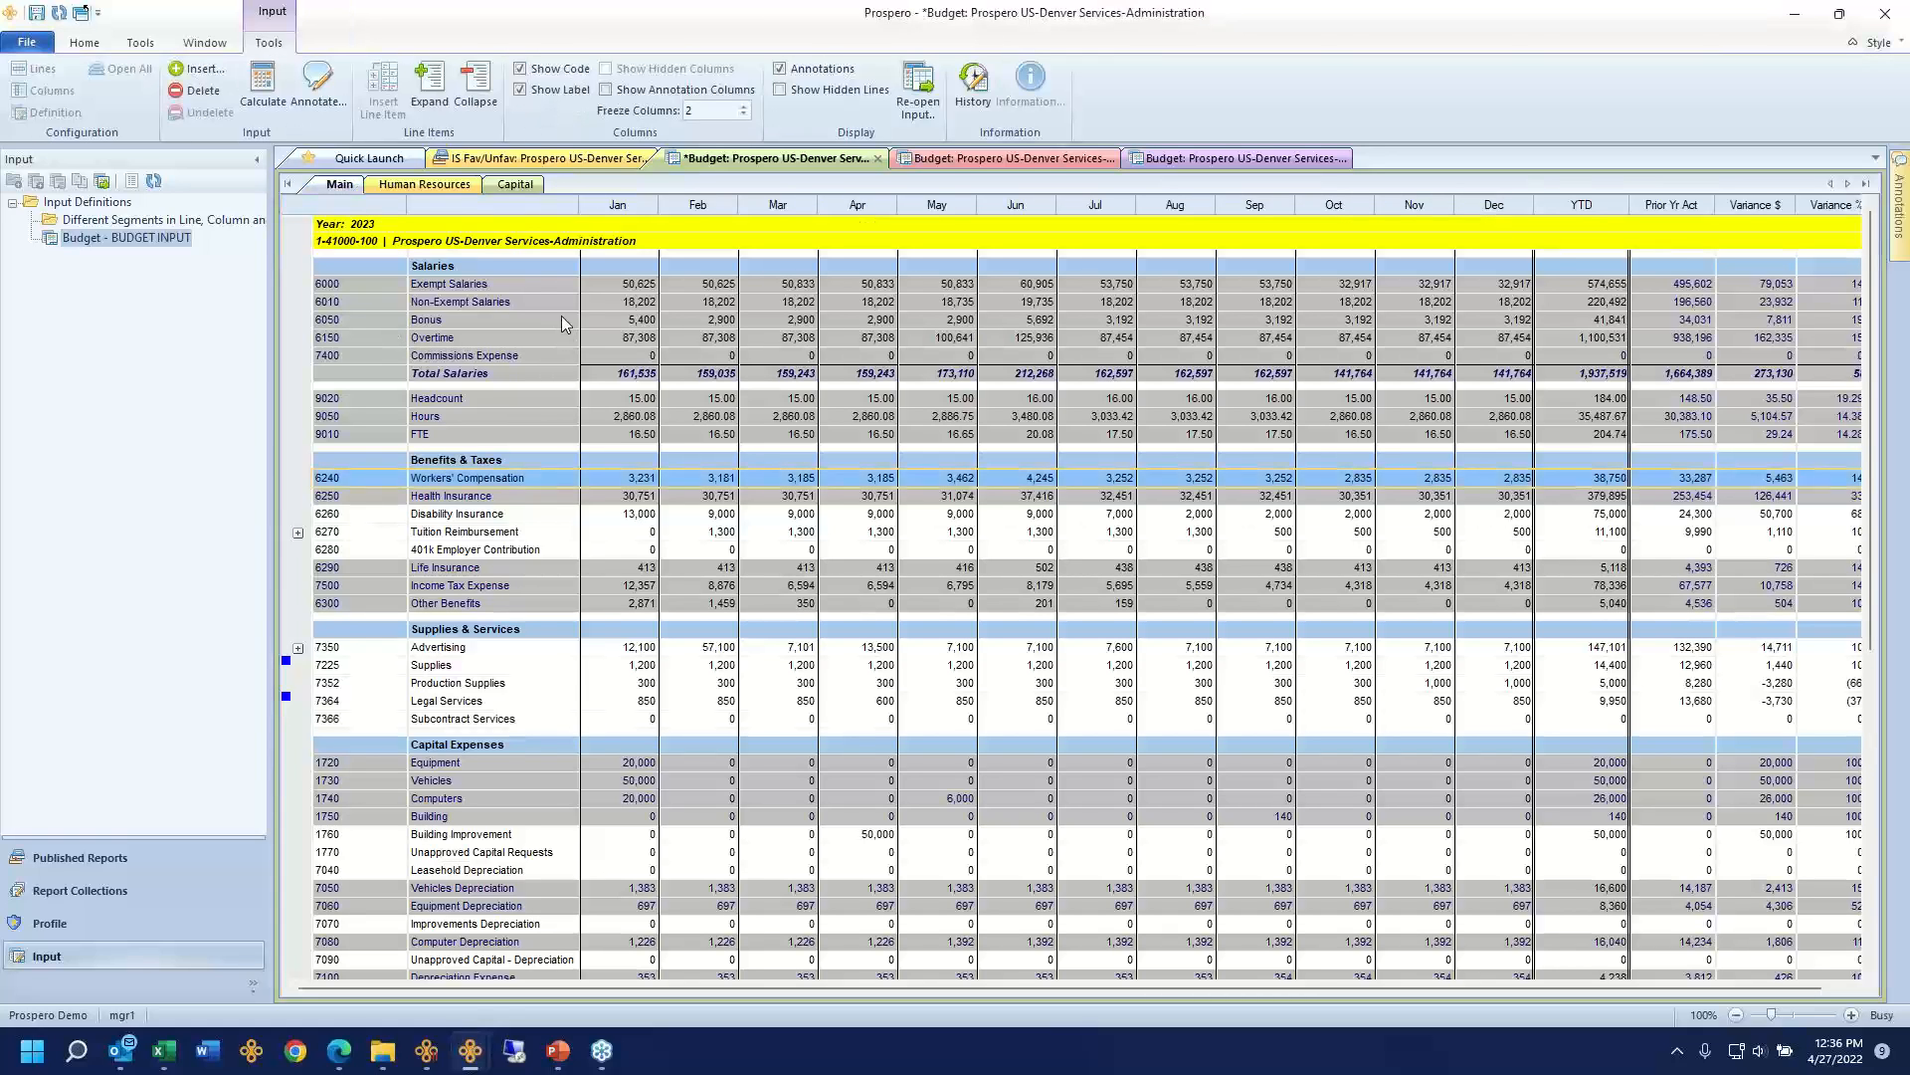
drag(561, 314, 768, 428)
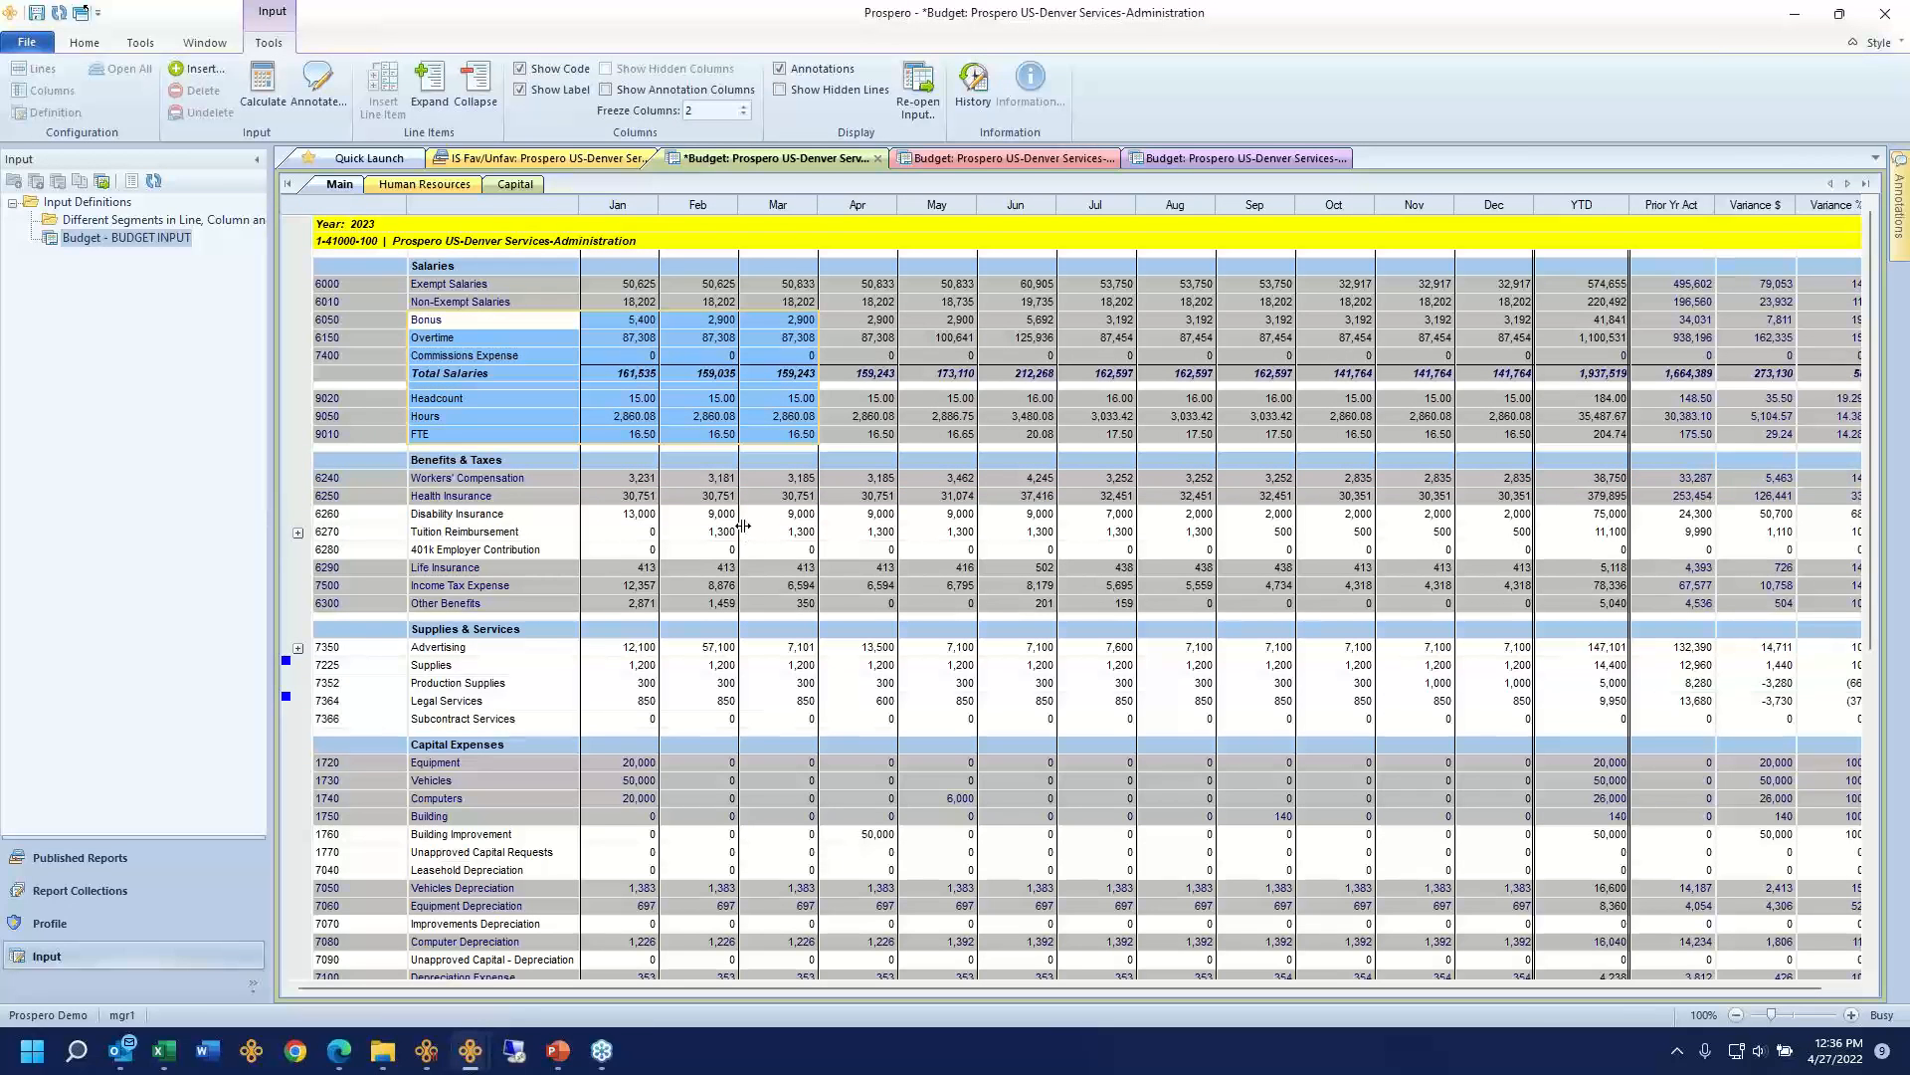
mouse_move(558, 495)
mouse_down()
mouse_move(985, 519)
mouse_move(1011, 500)
mouse_up()
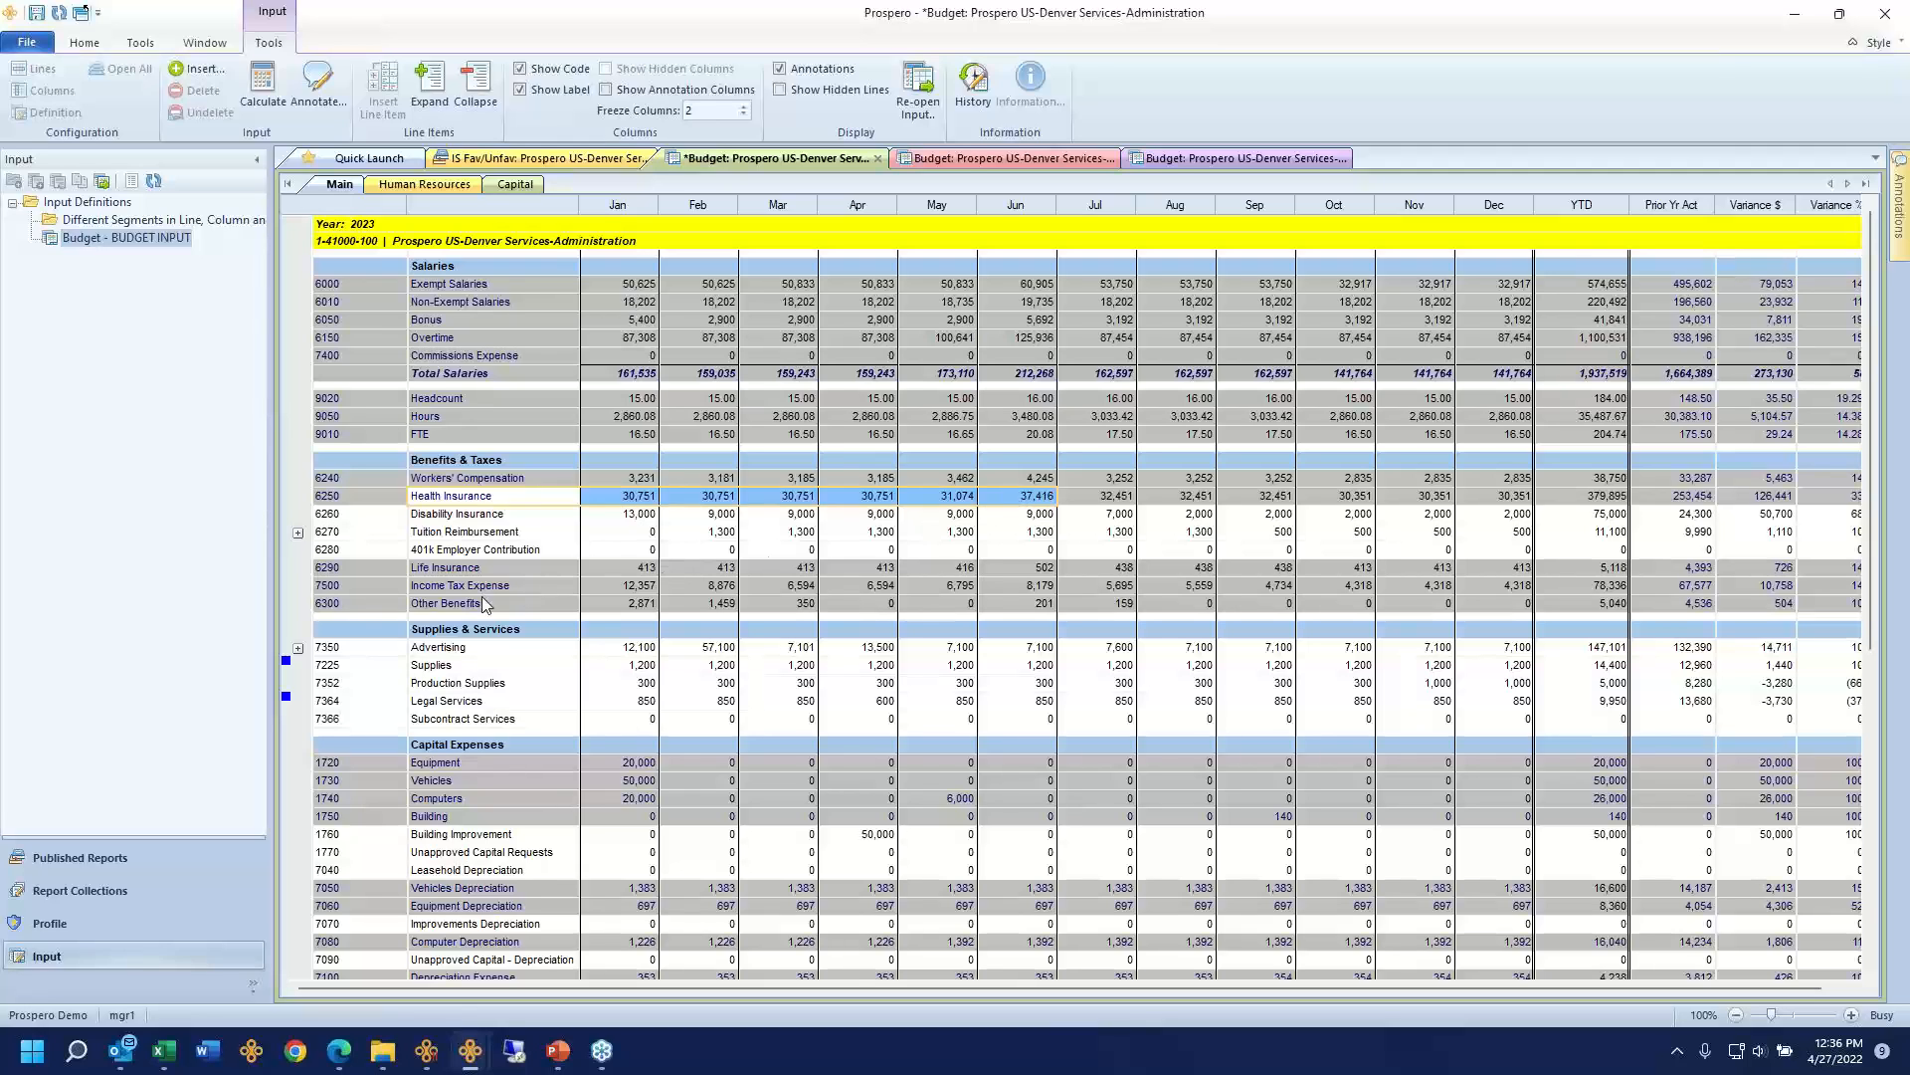
click(504, 583)
drag(611, 583, 1066, 597)
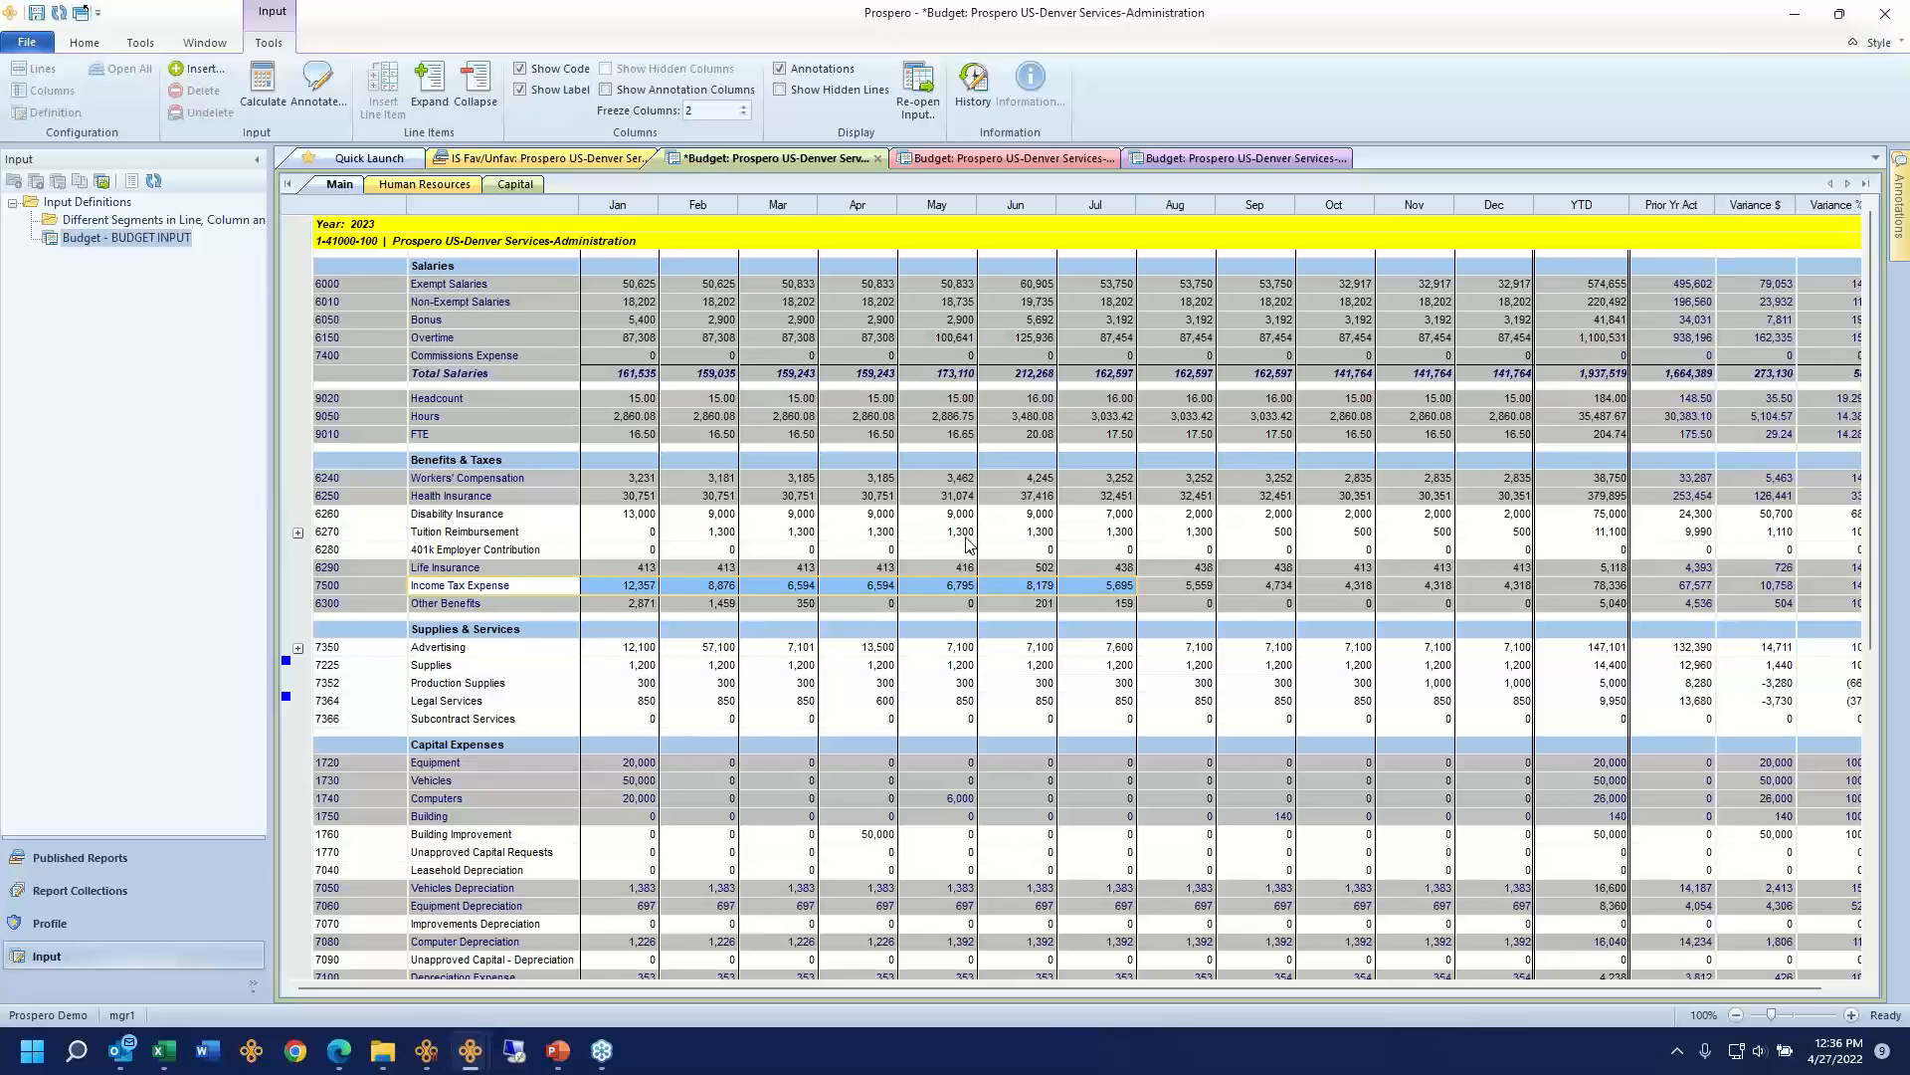
Step: Switch to the Prospero administrator window showing the Net Income tree and open the Budget - BUDGET INPUT input definition
mouse_move(478, 1058)
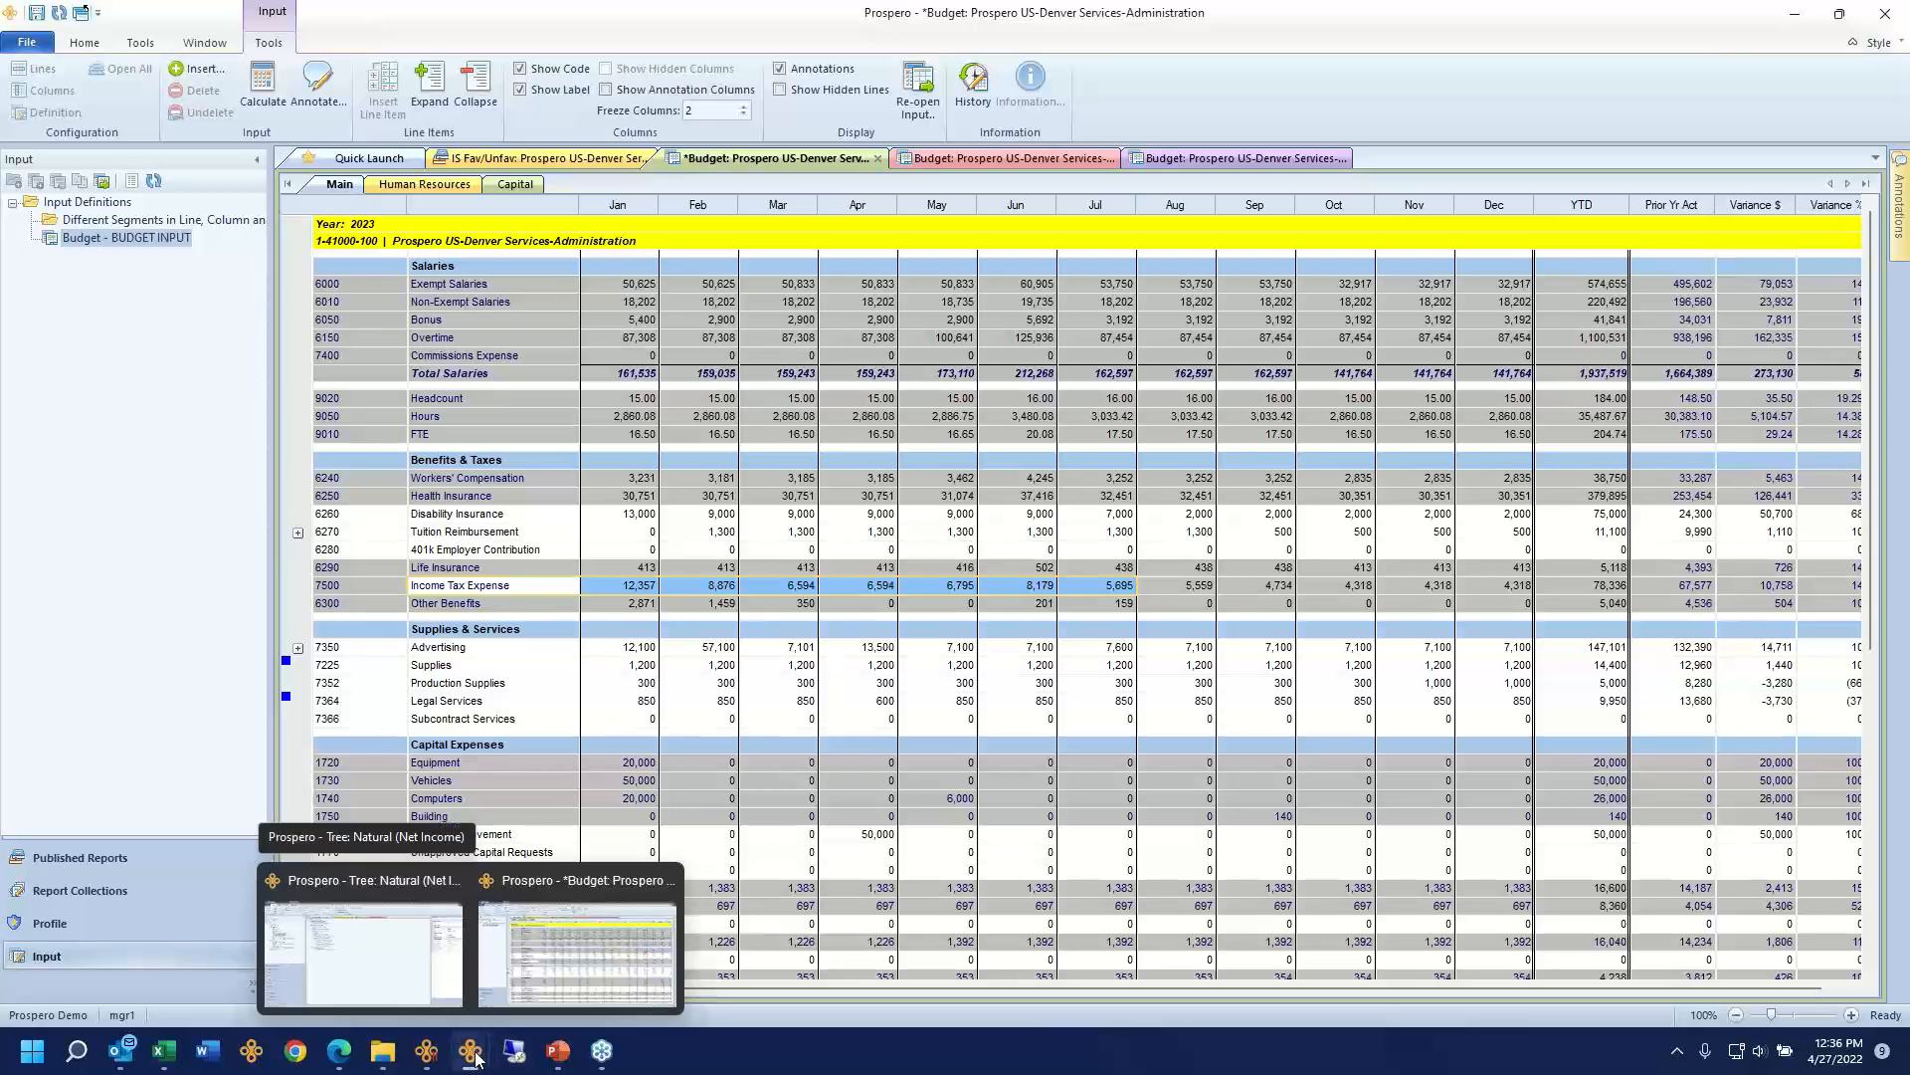
click(542, 979)
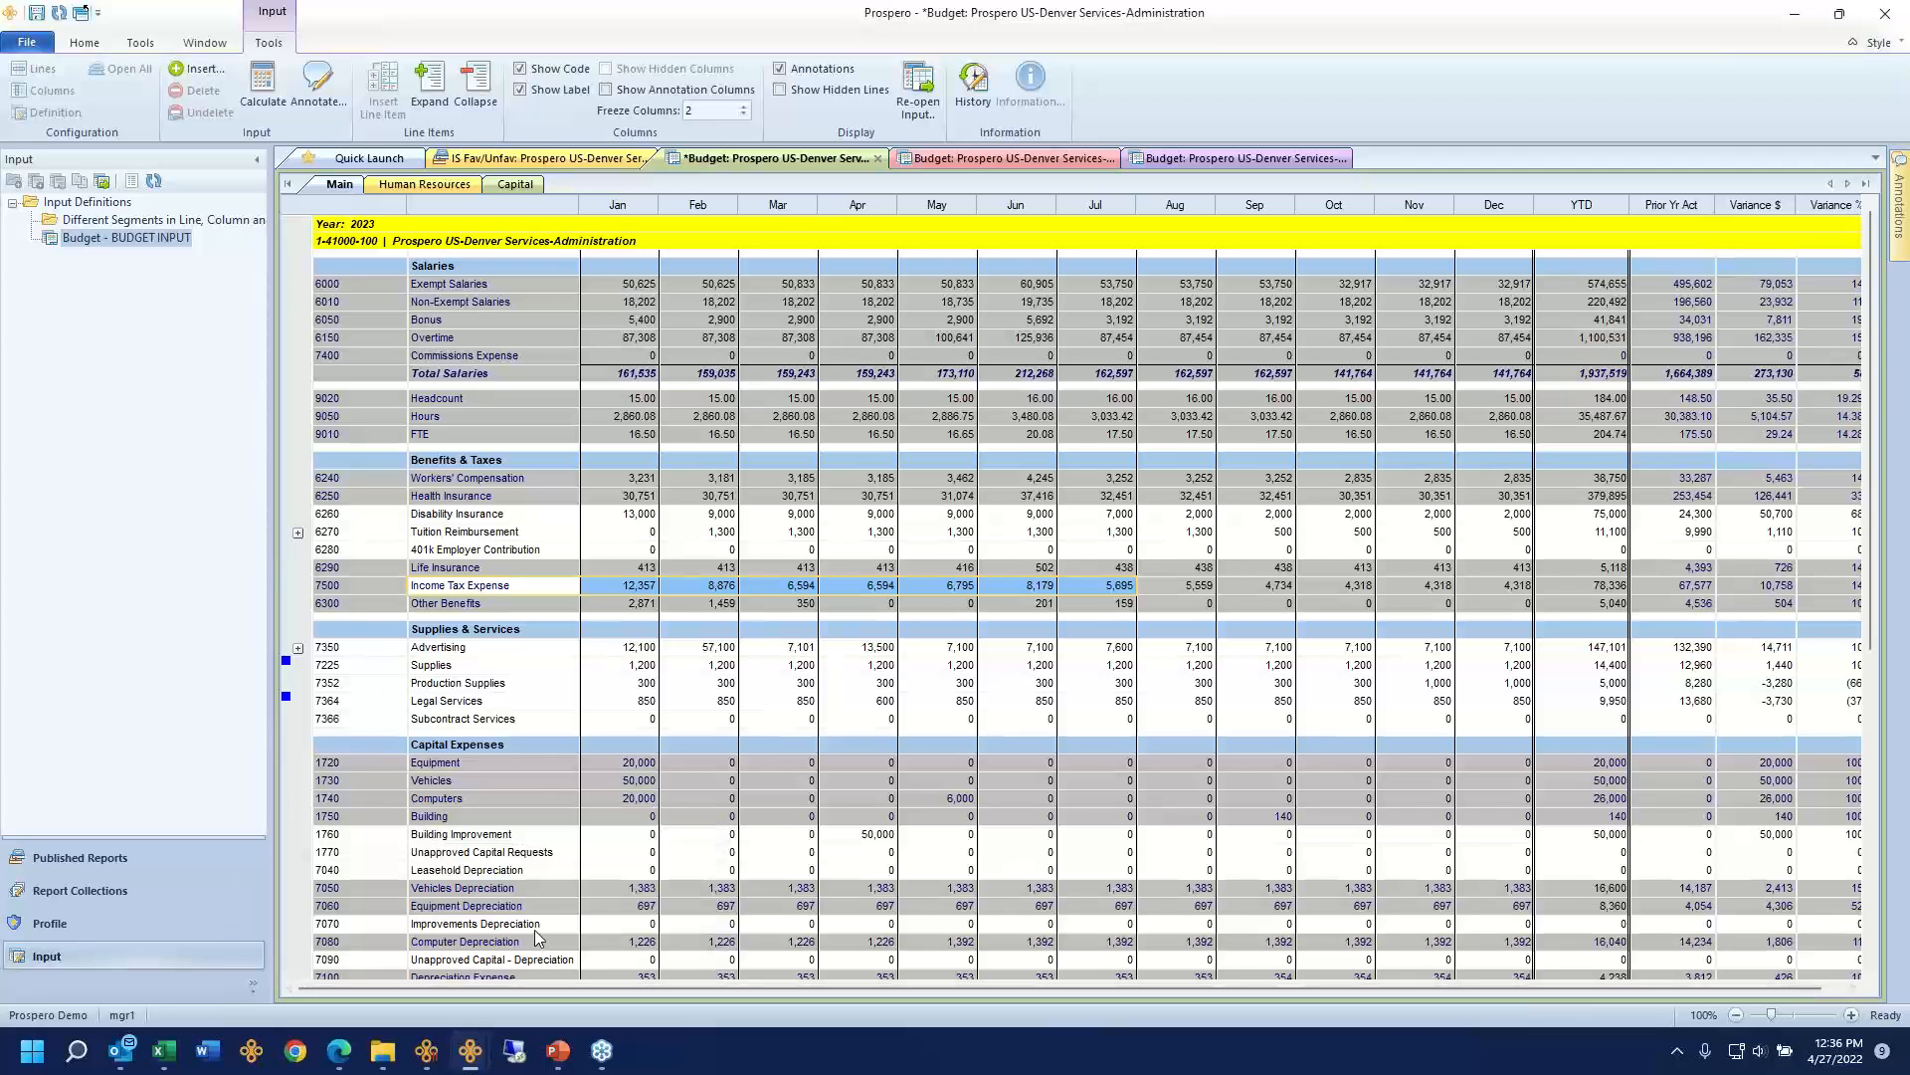
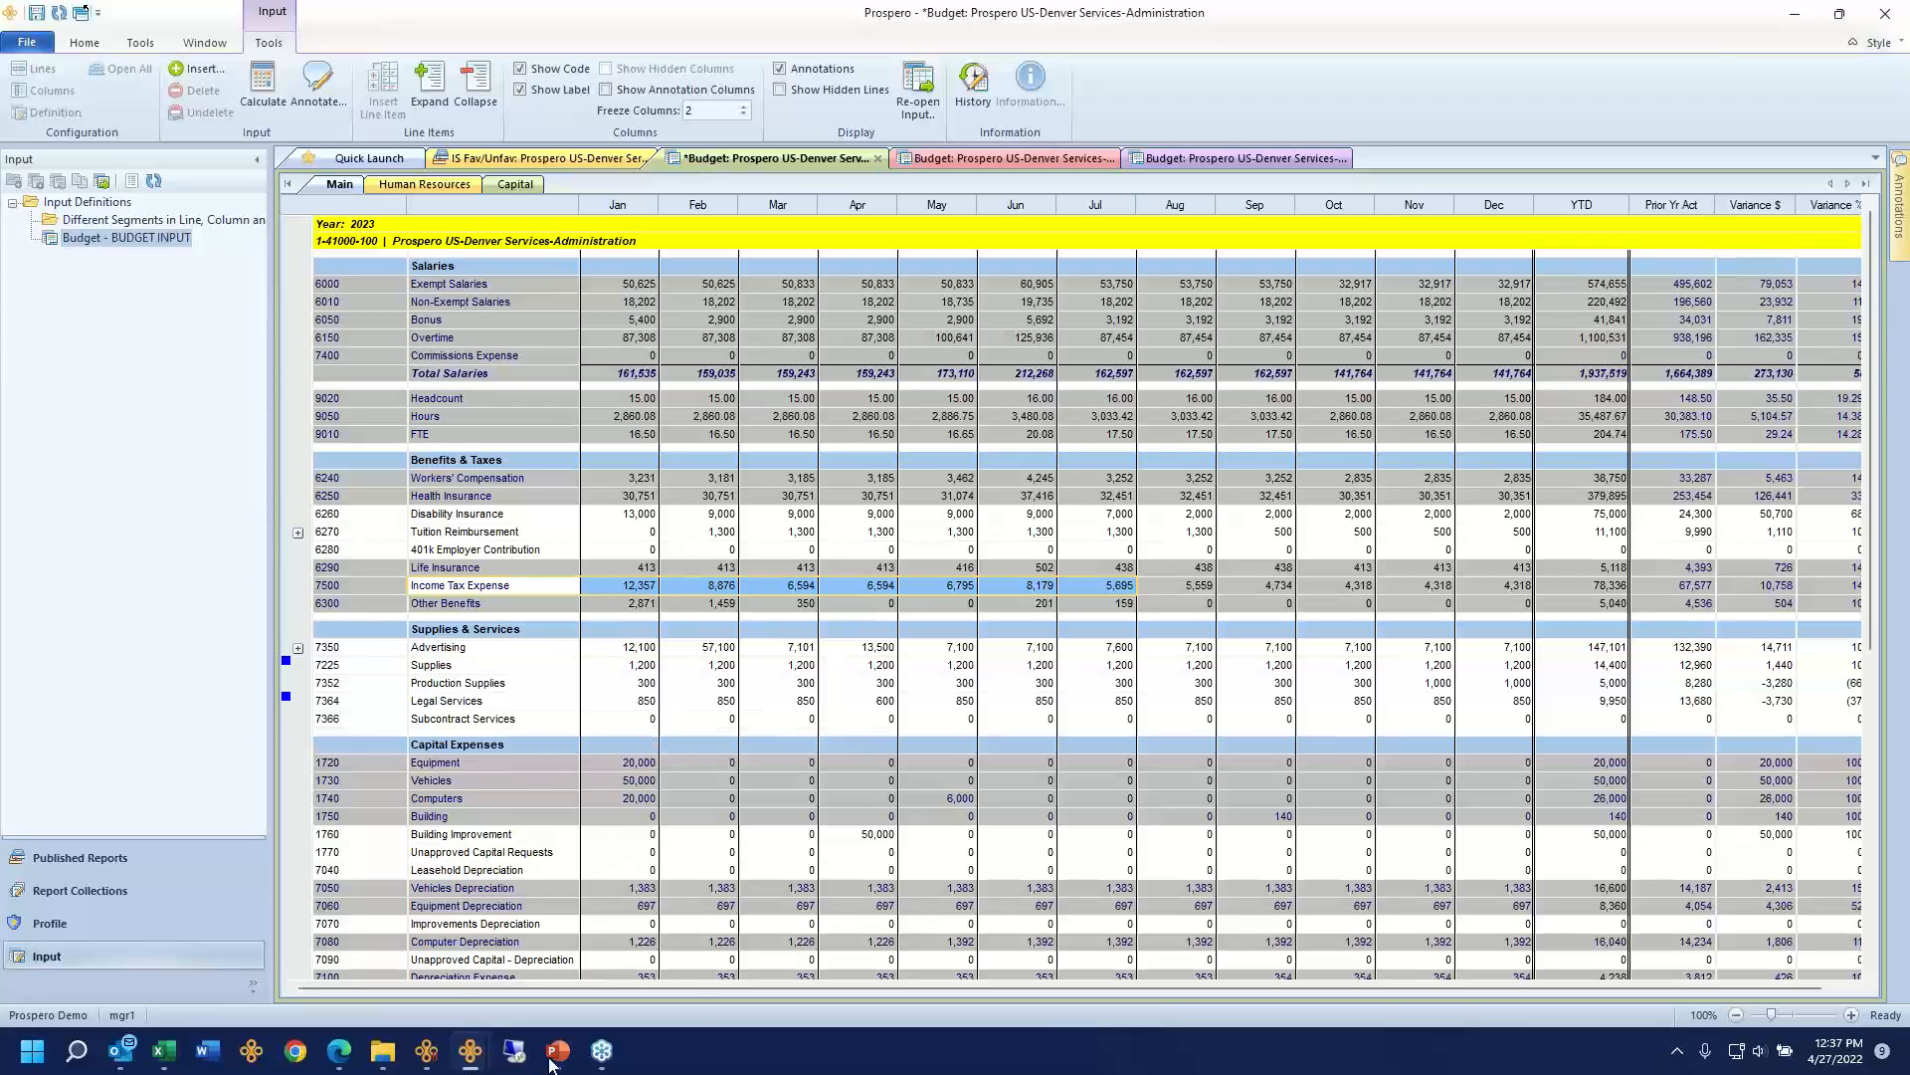
mouse_move(465, 1043)
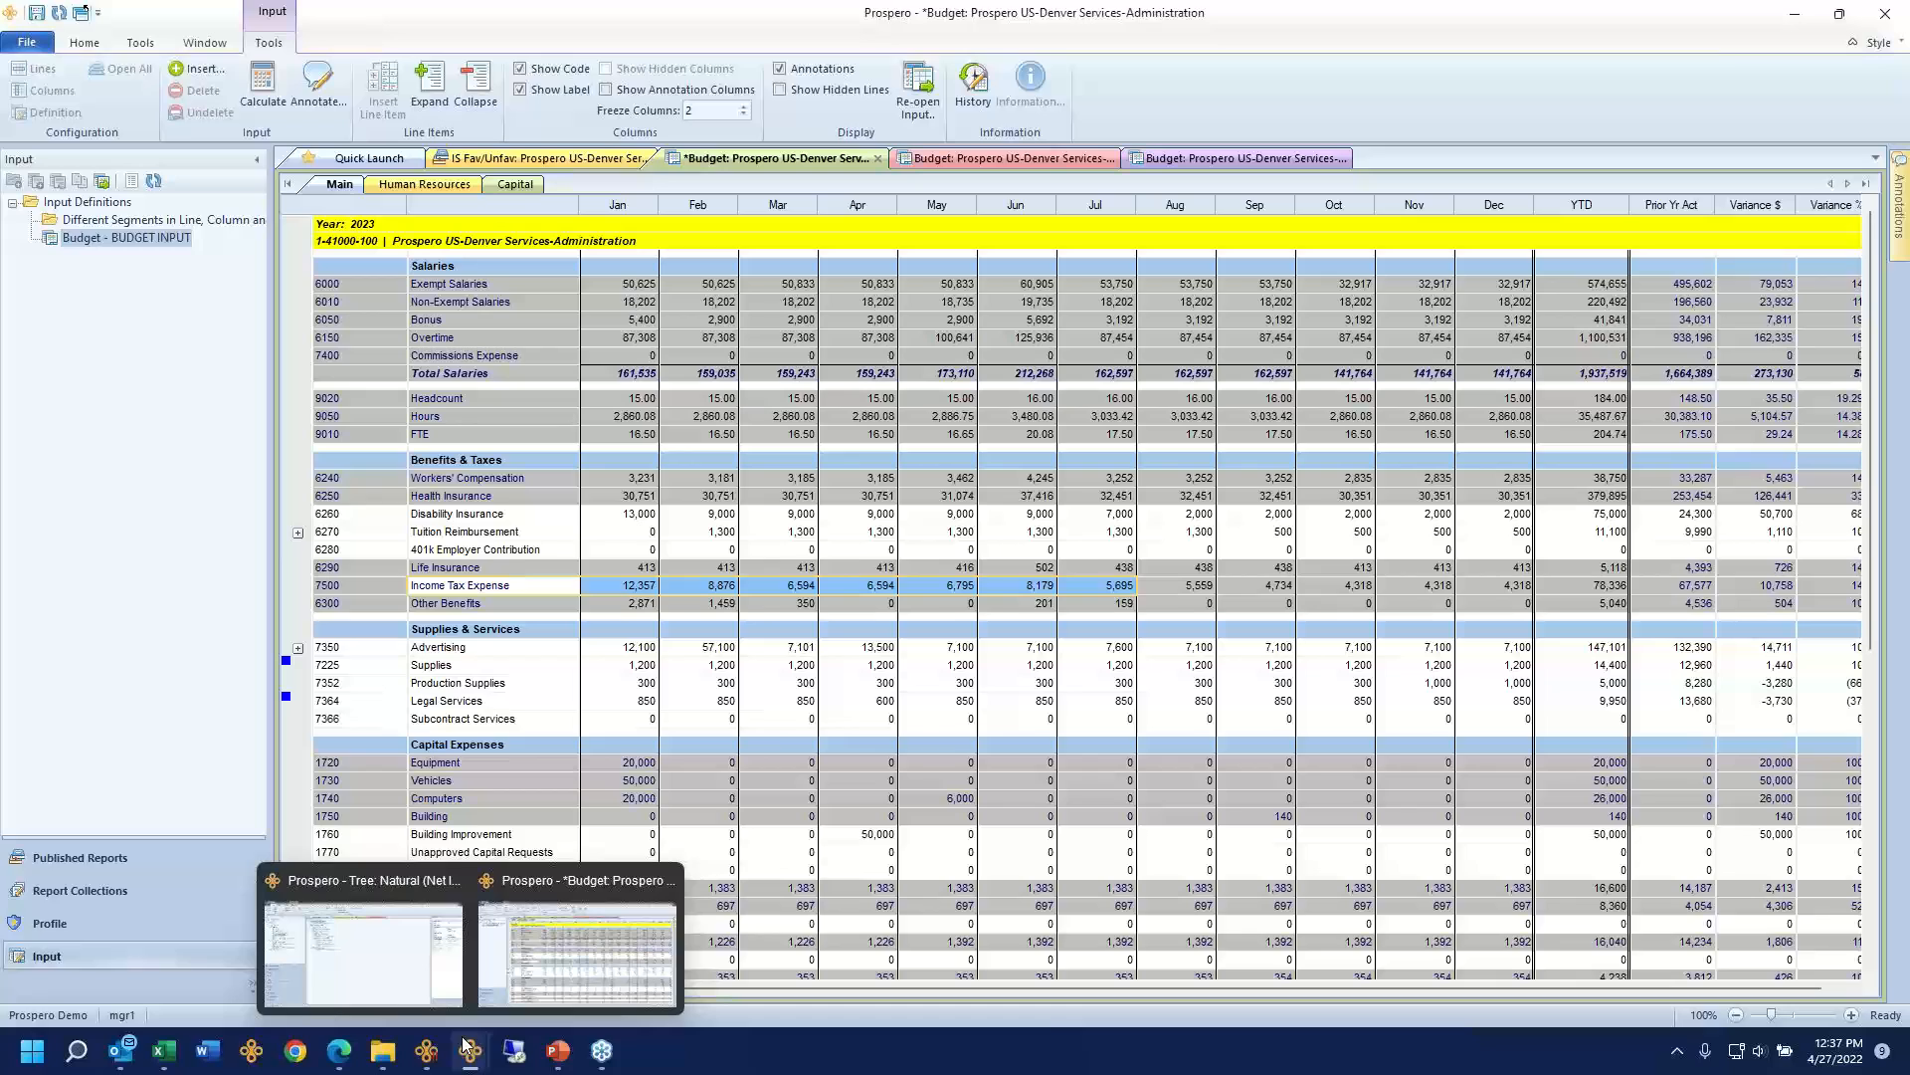
click(430, 975)
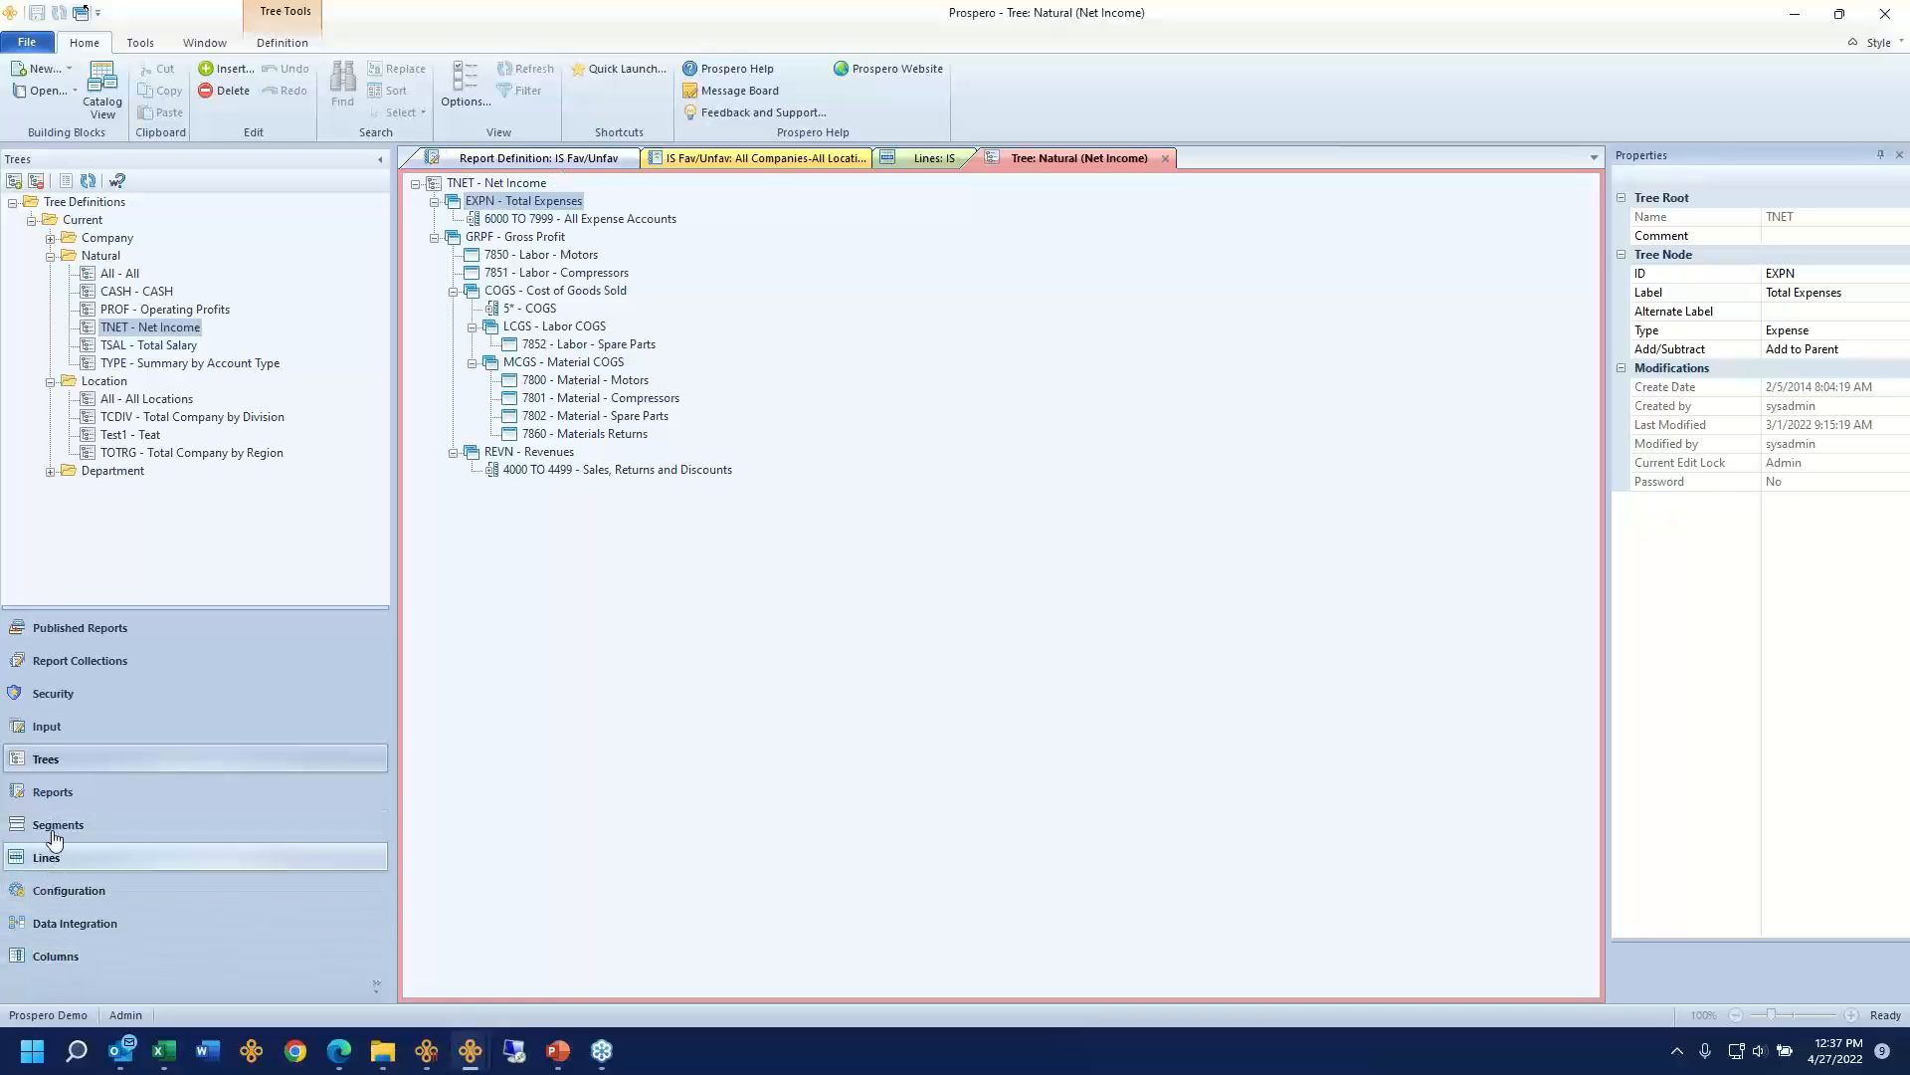
click(75, 739)
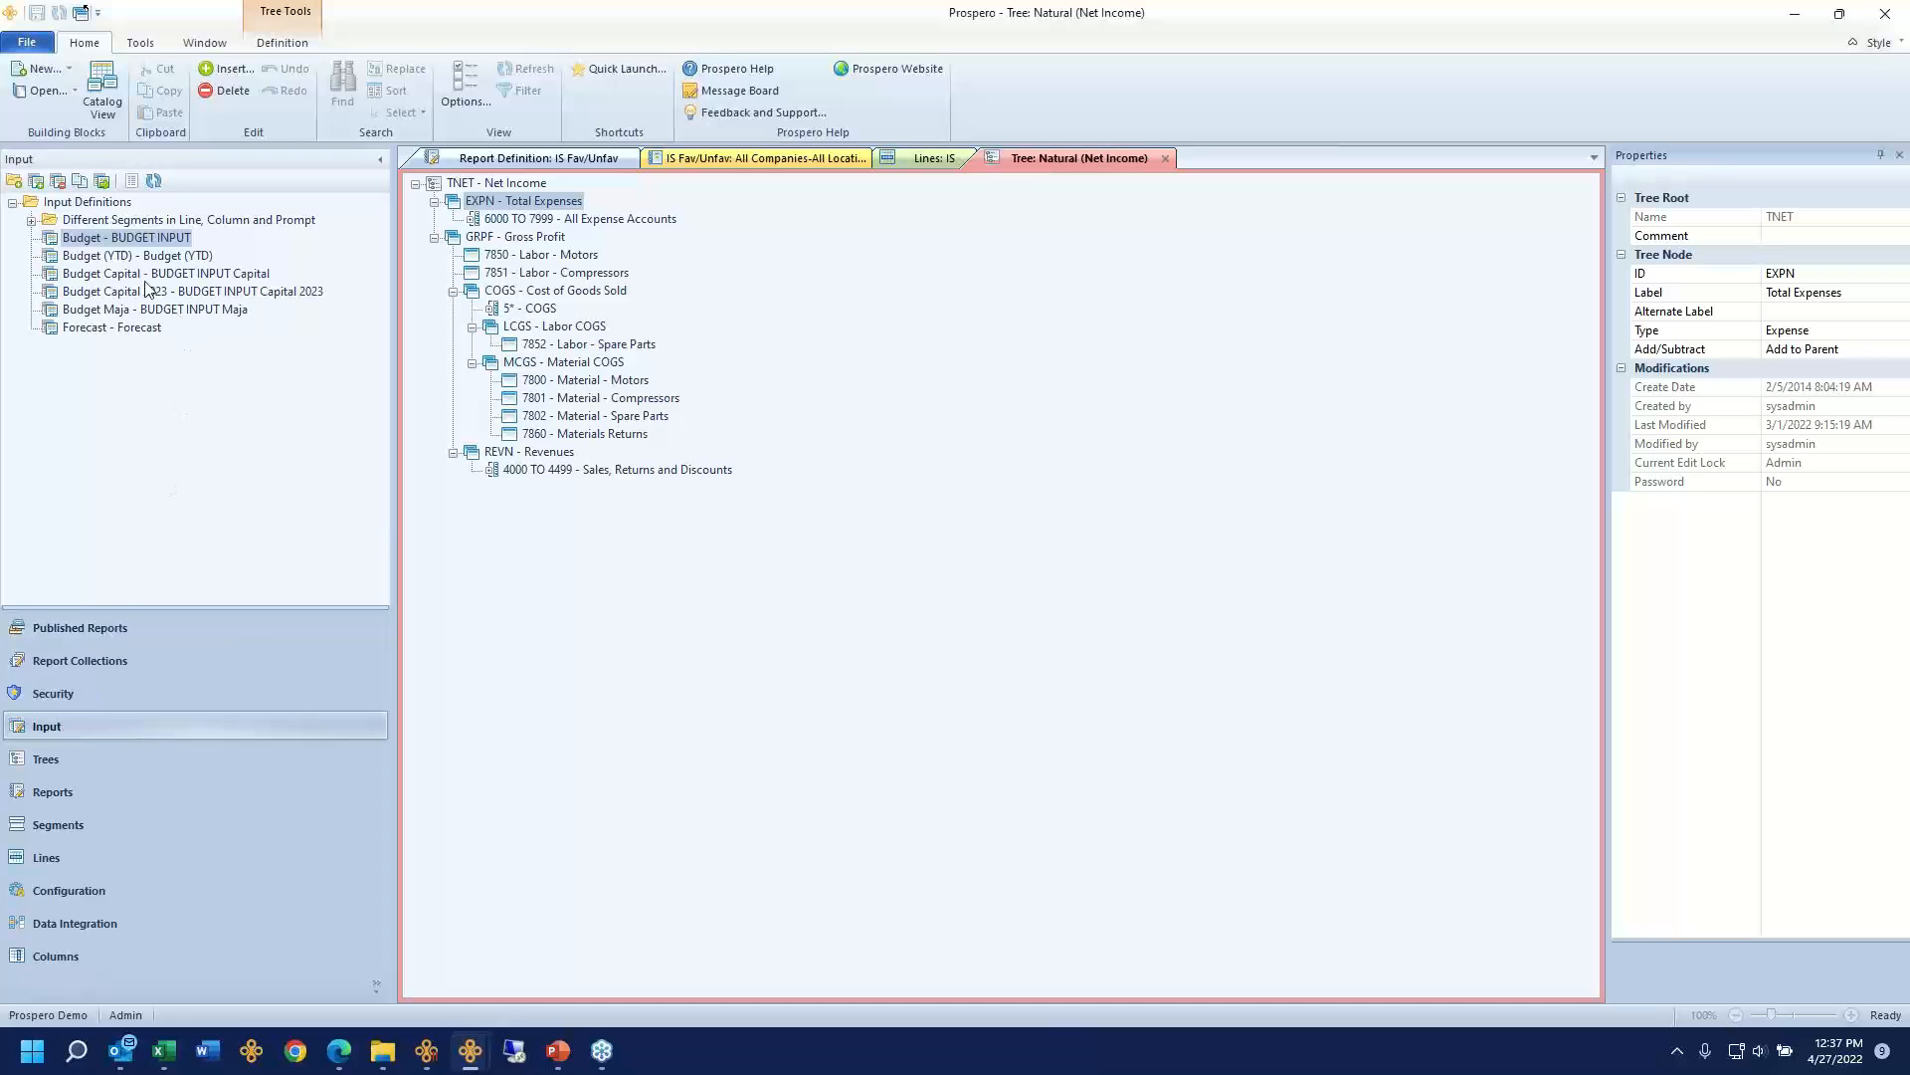
double_click(154, 240)
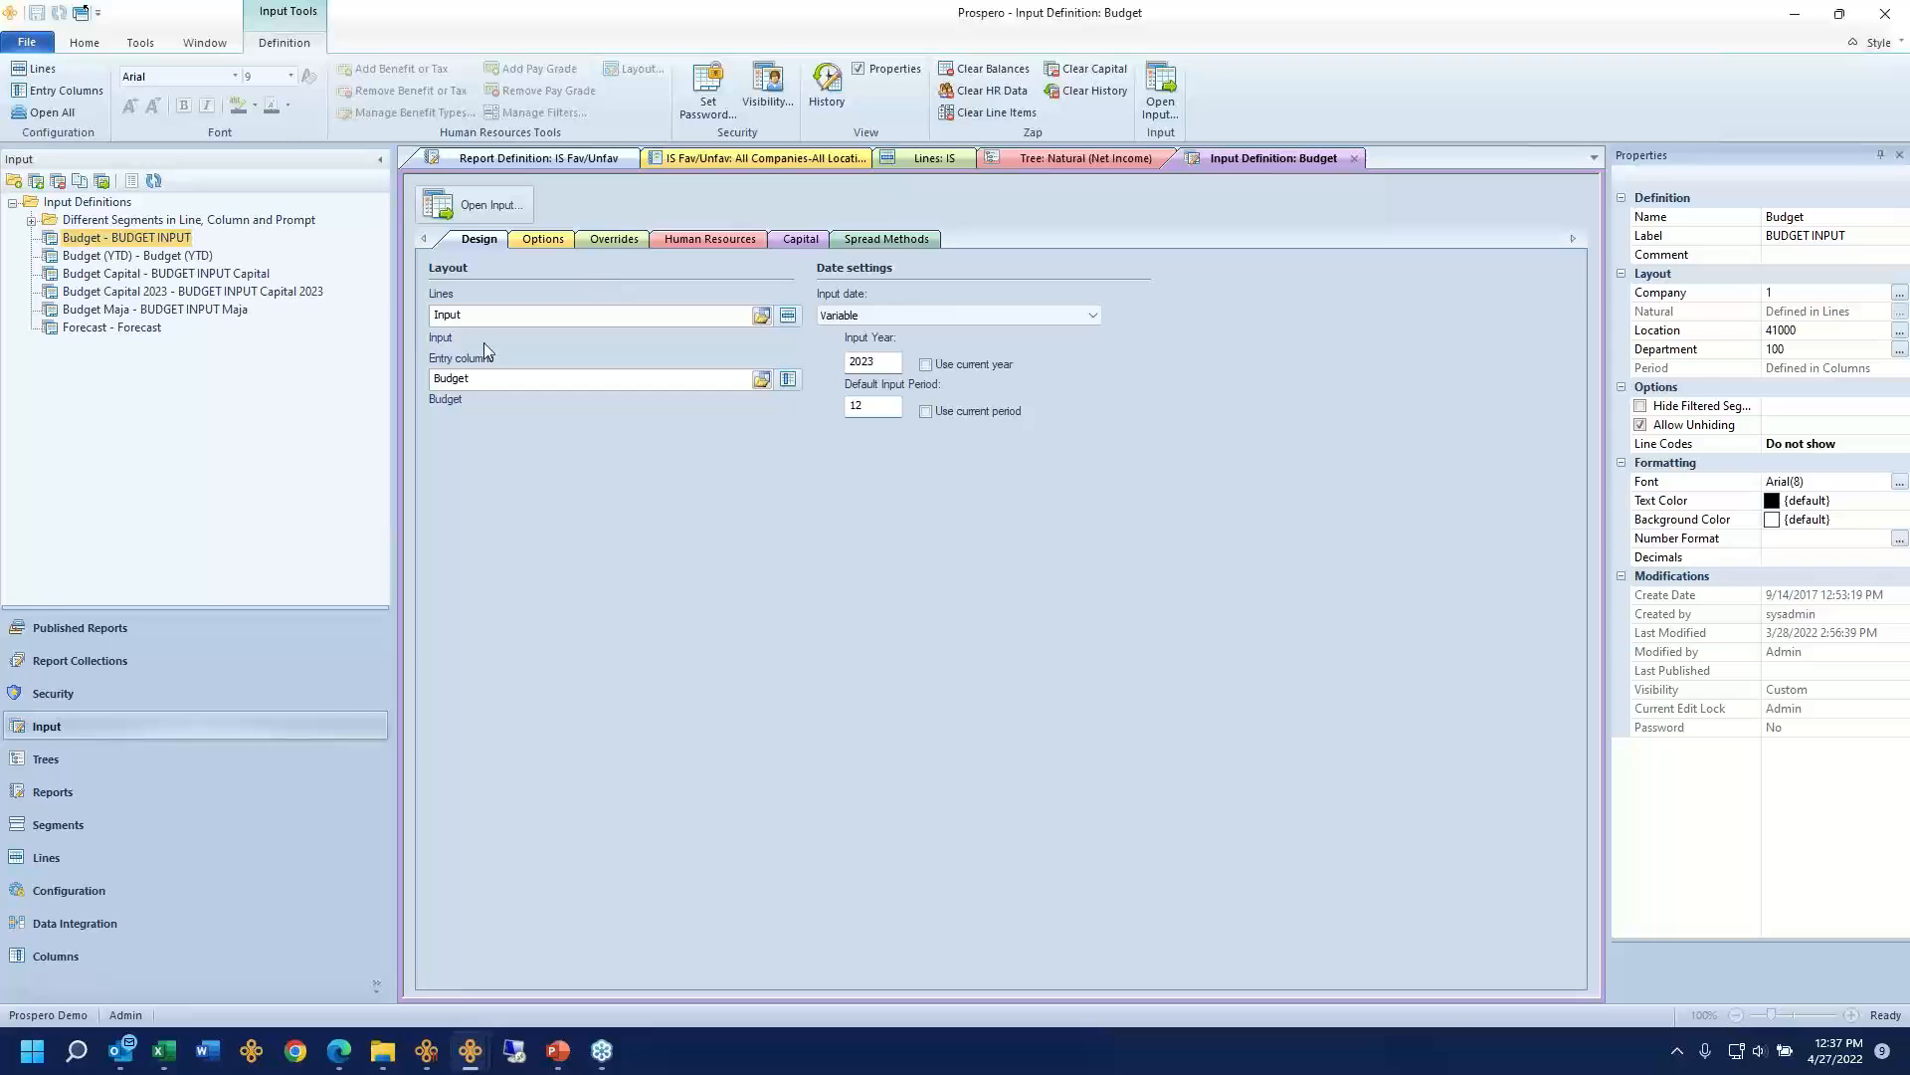
Step: Review the Budget definition's assigned lines and entry columns and its override for department 200 with Input Override Sales
double_click(439, 313)
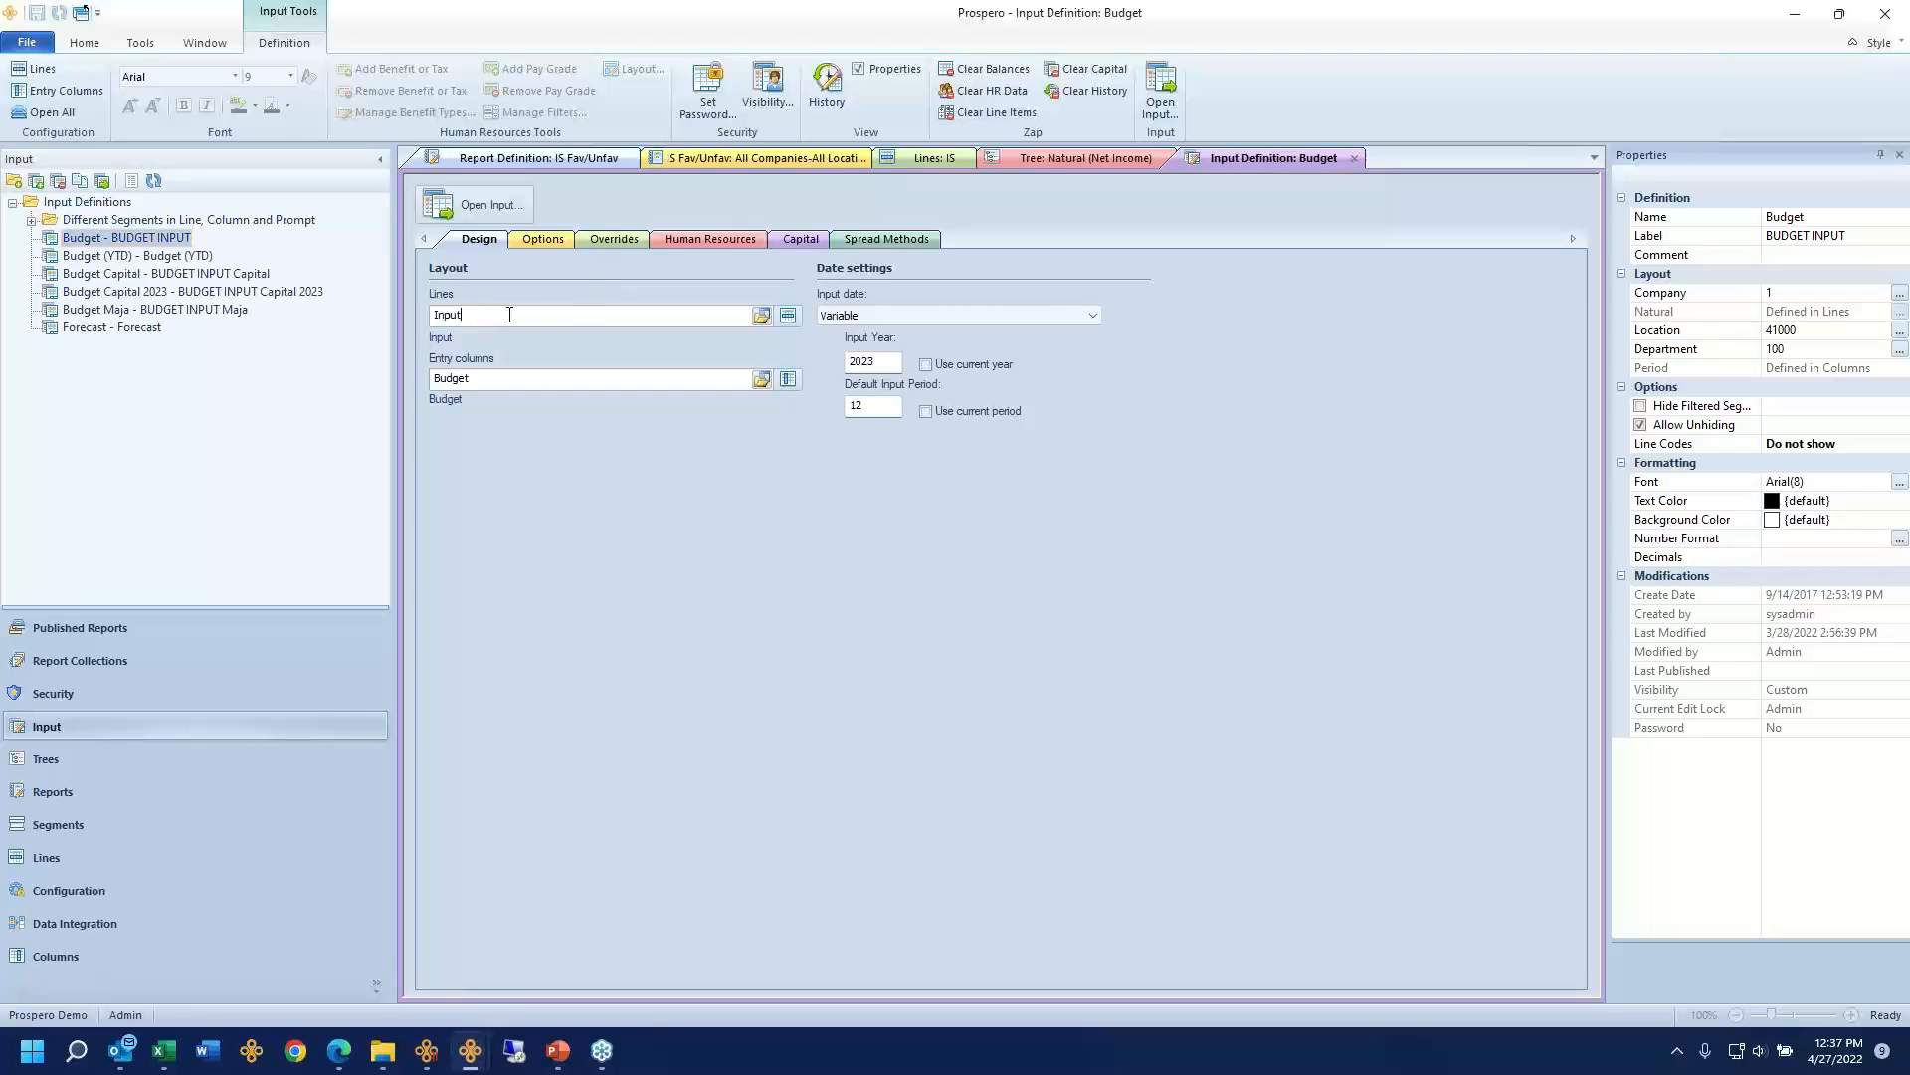
double_click(495, 385)
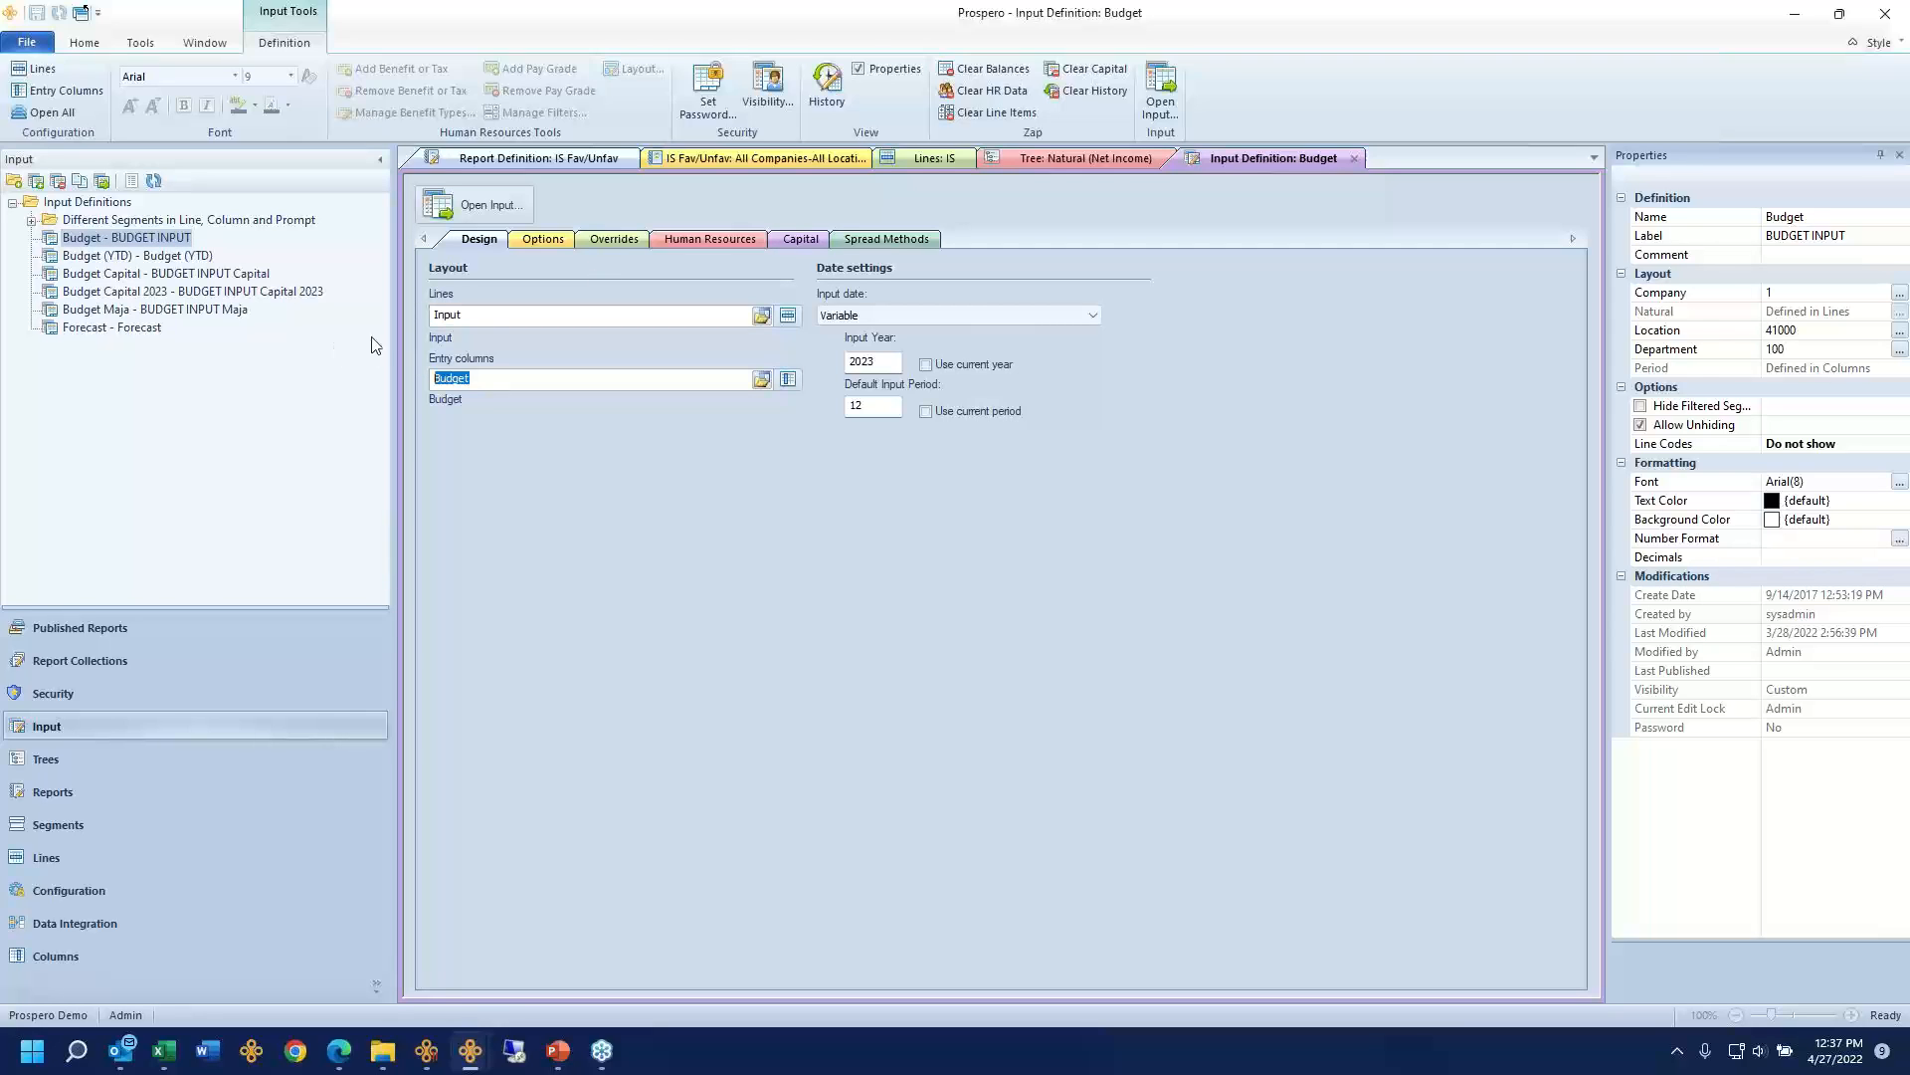
double_click(494, 310)
click(603, 242)
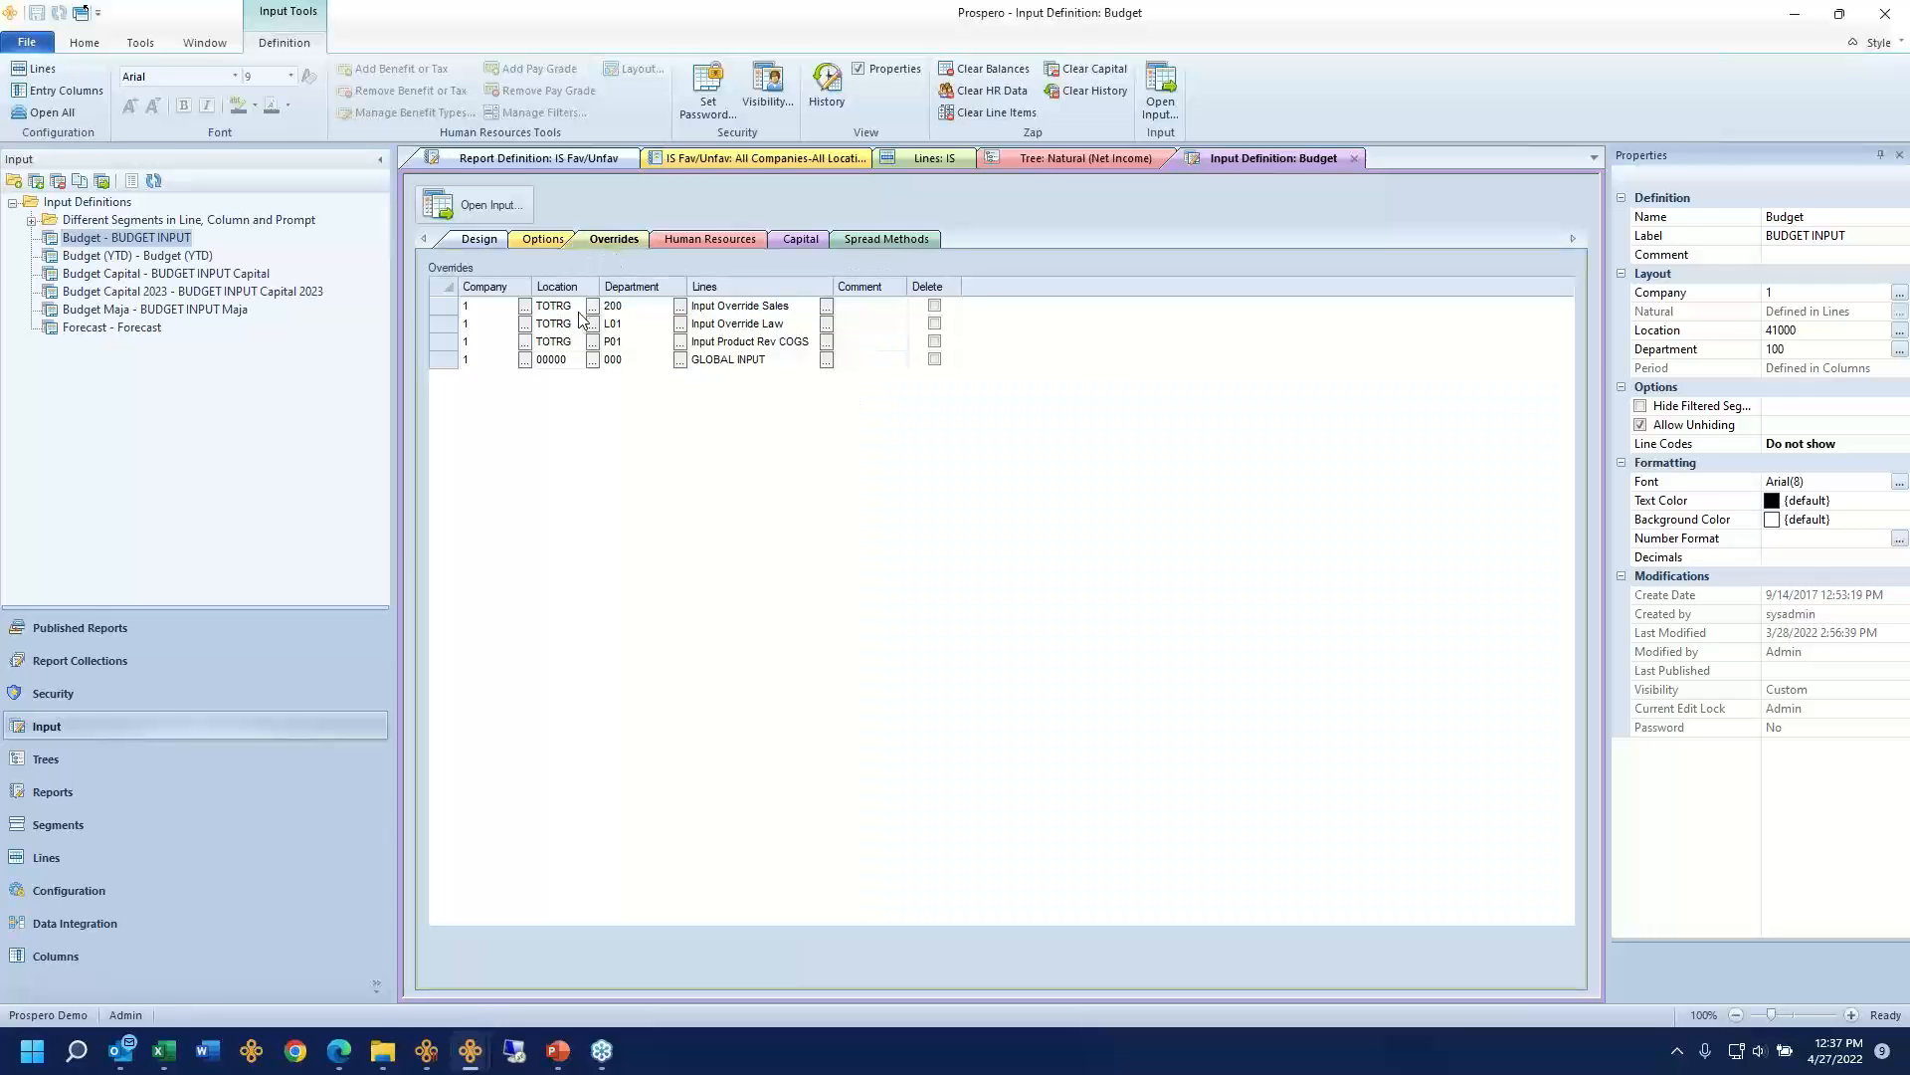
click(450, 308)
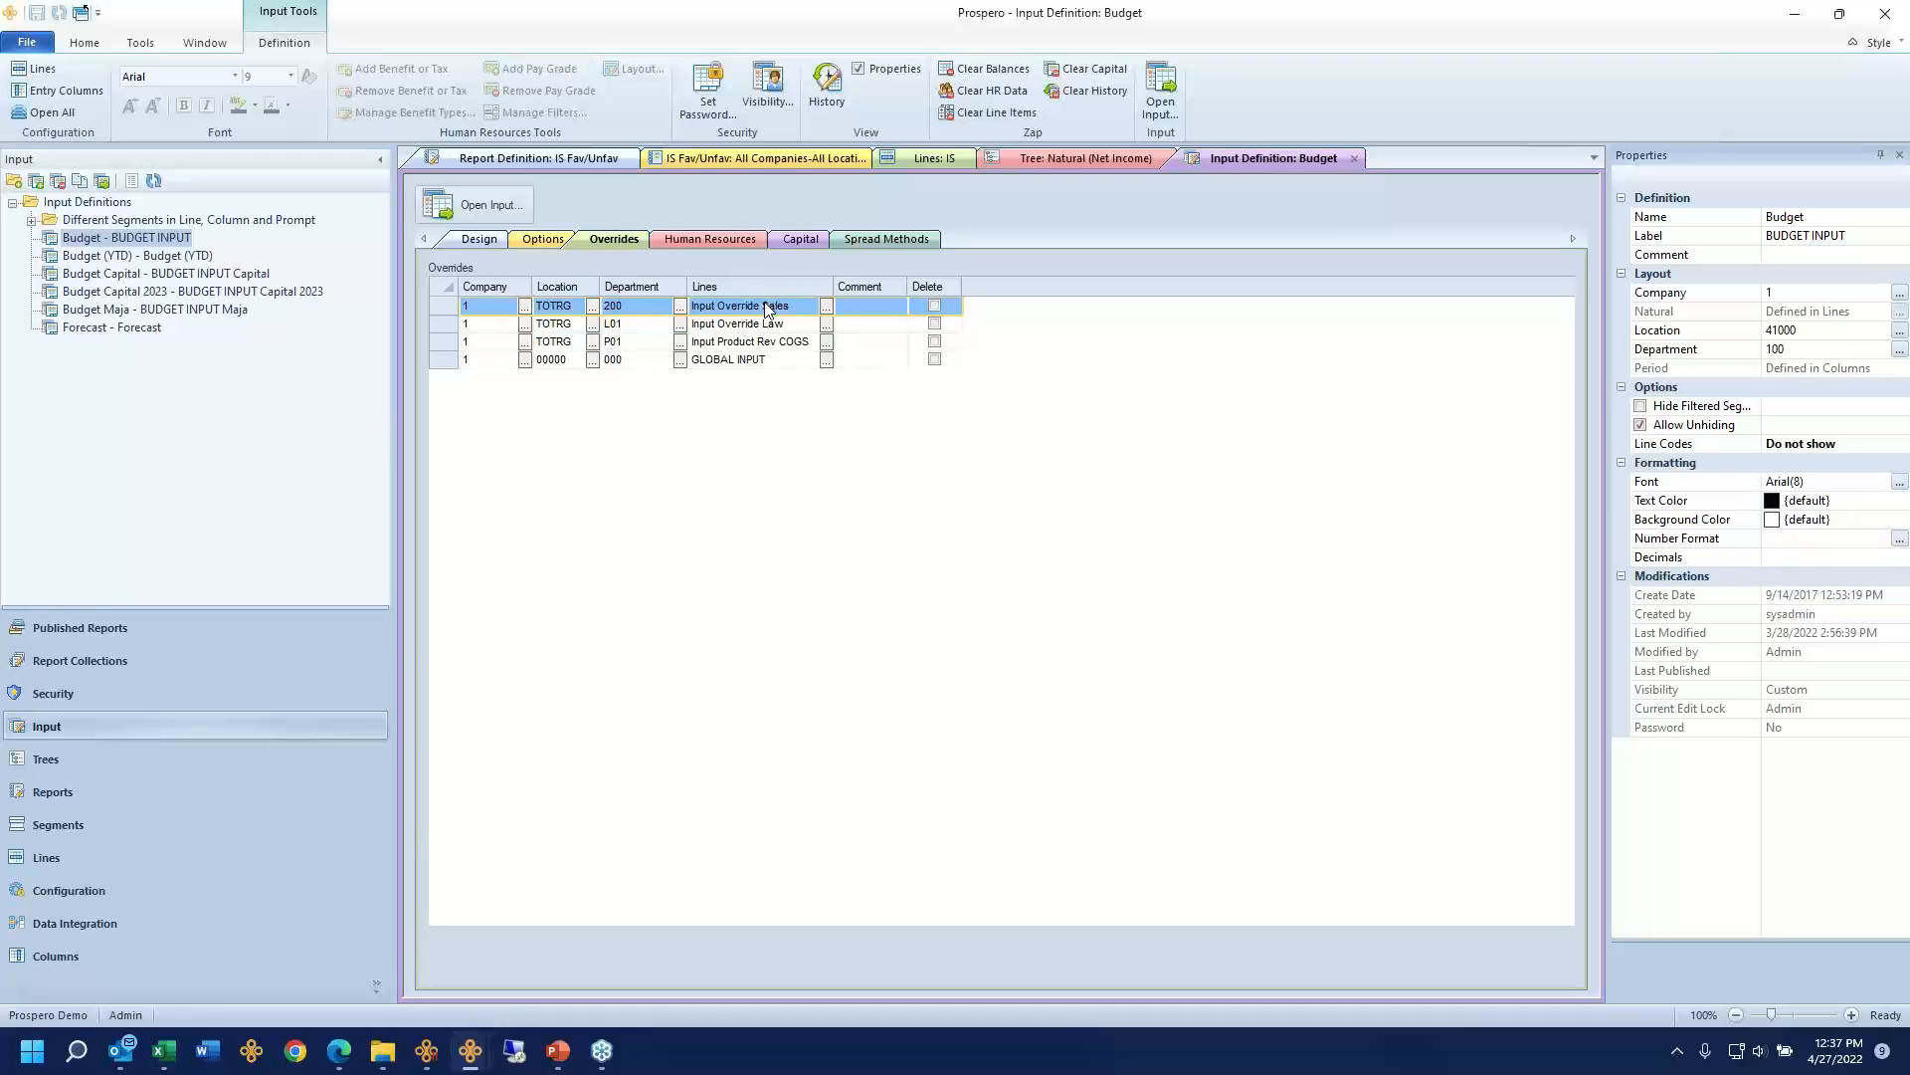
Step: Review the overrides for departments L01 and P01, check the department 200 override's department choices, and leave its selection unchanged
click(443, 326)
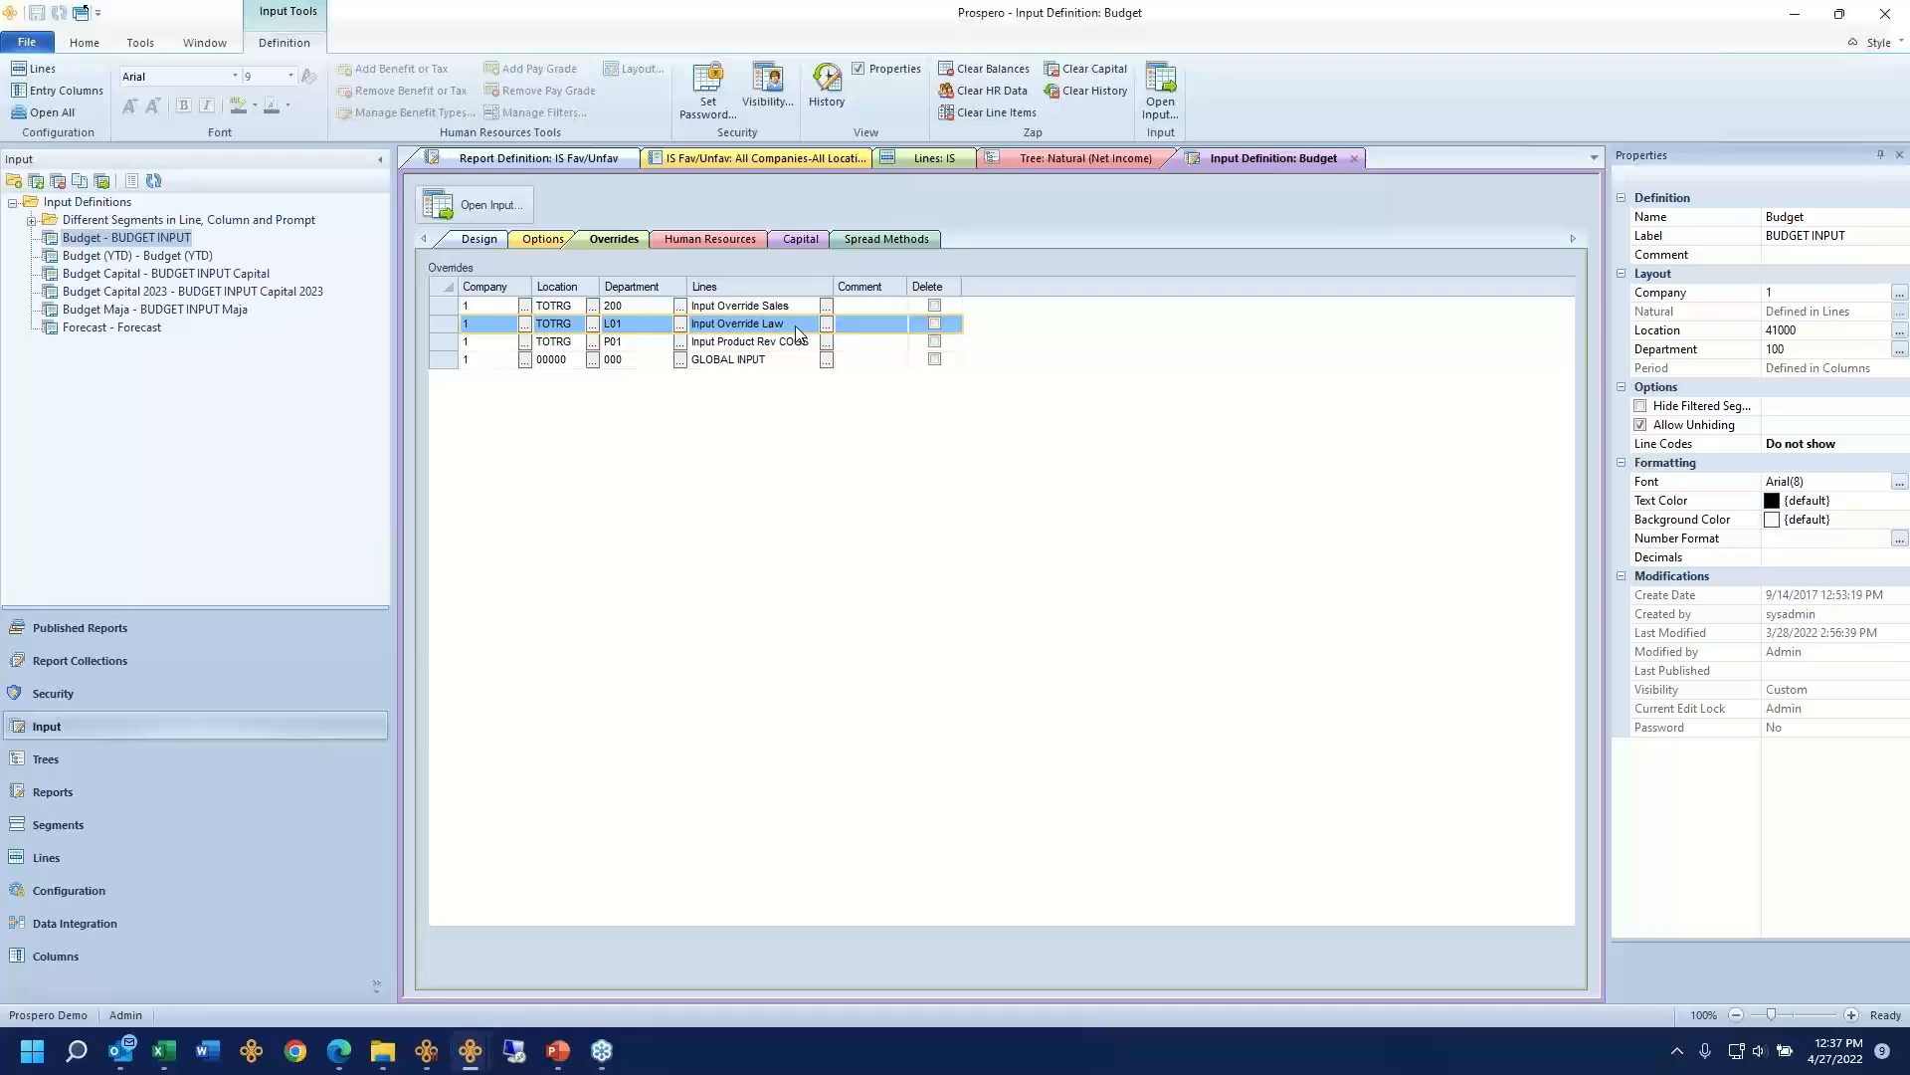
click(448, 341)
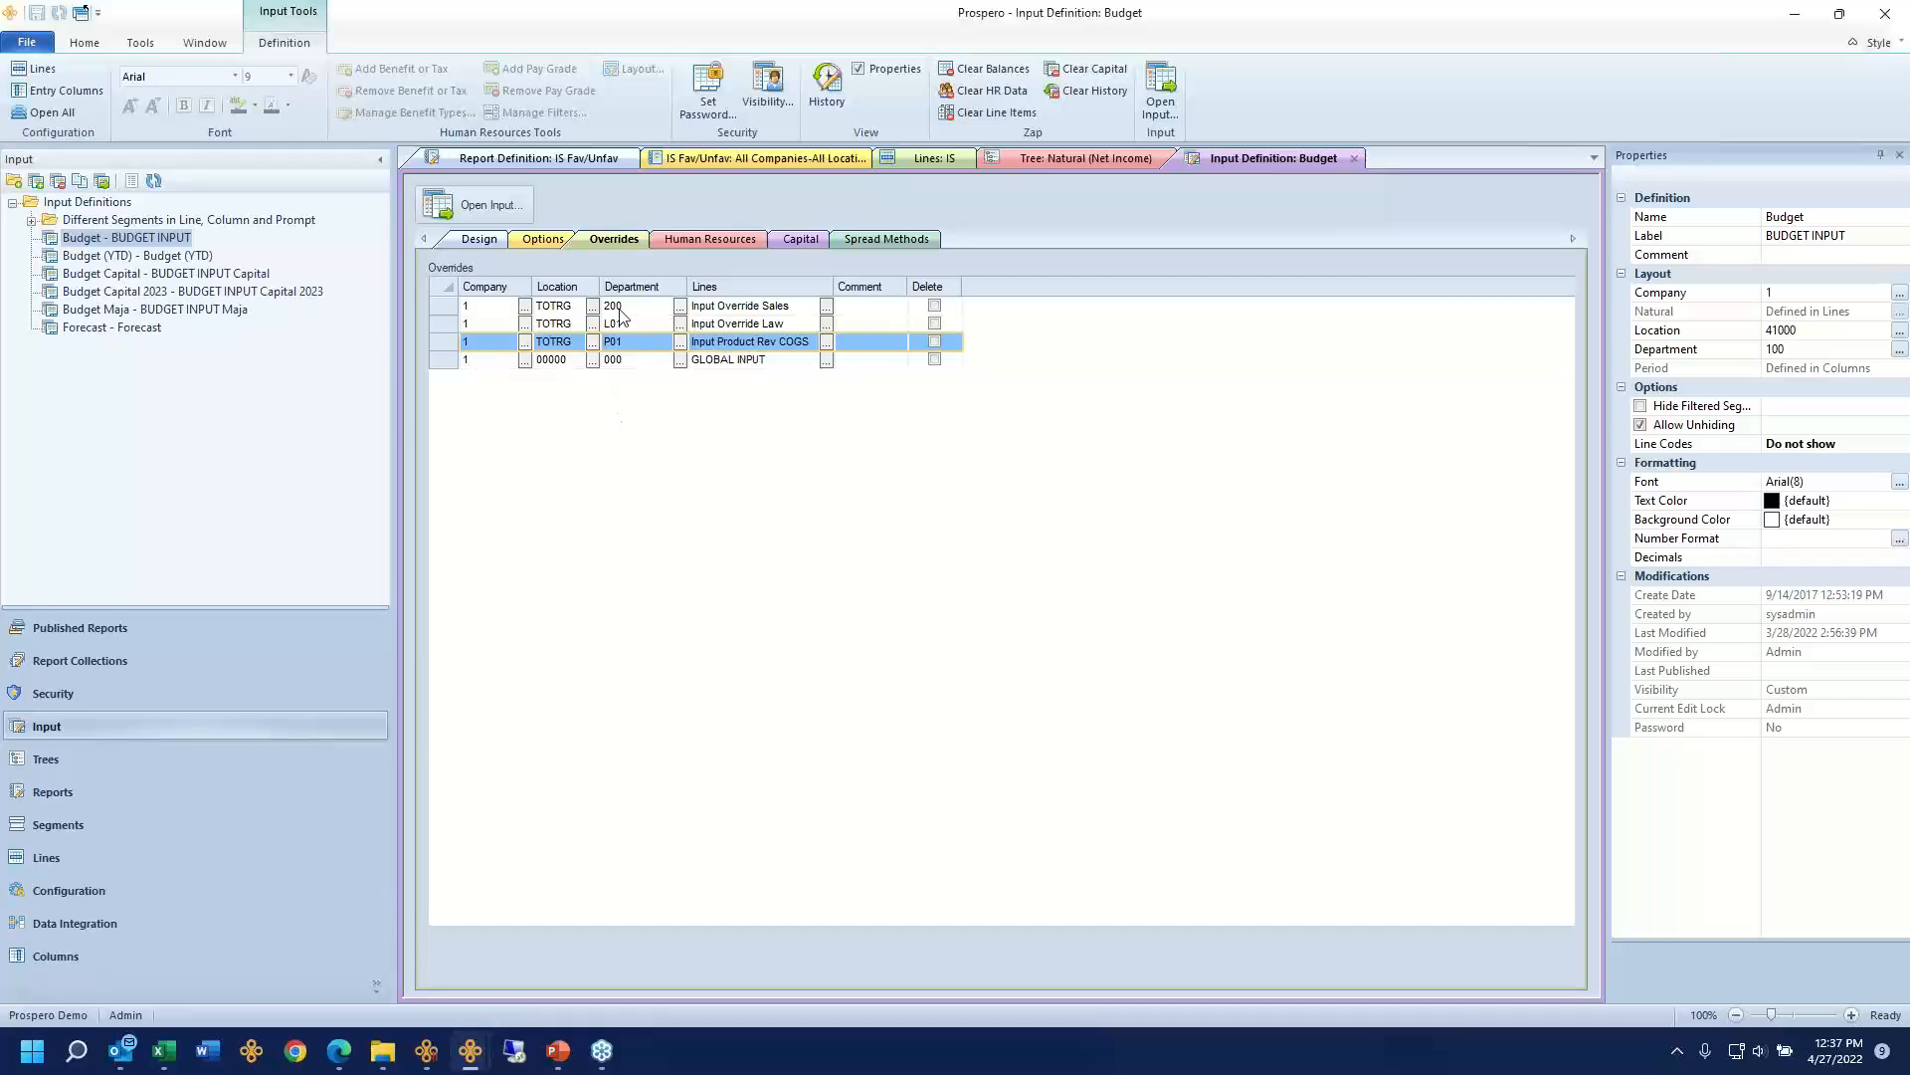
drag(621, 323, 565, 361)
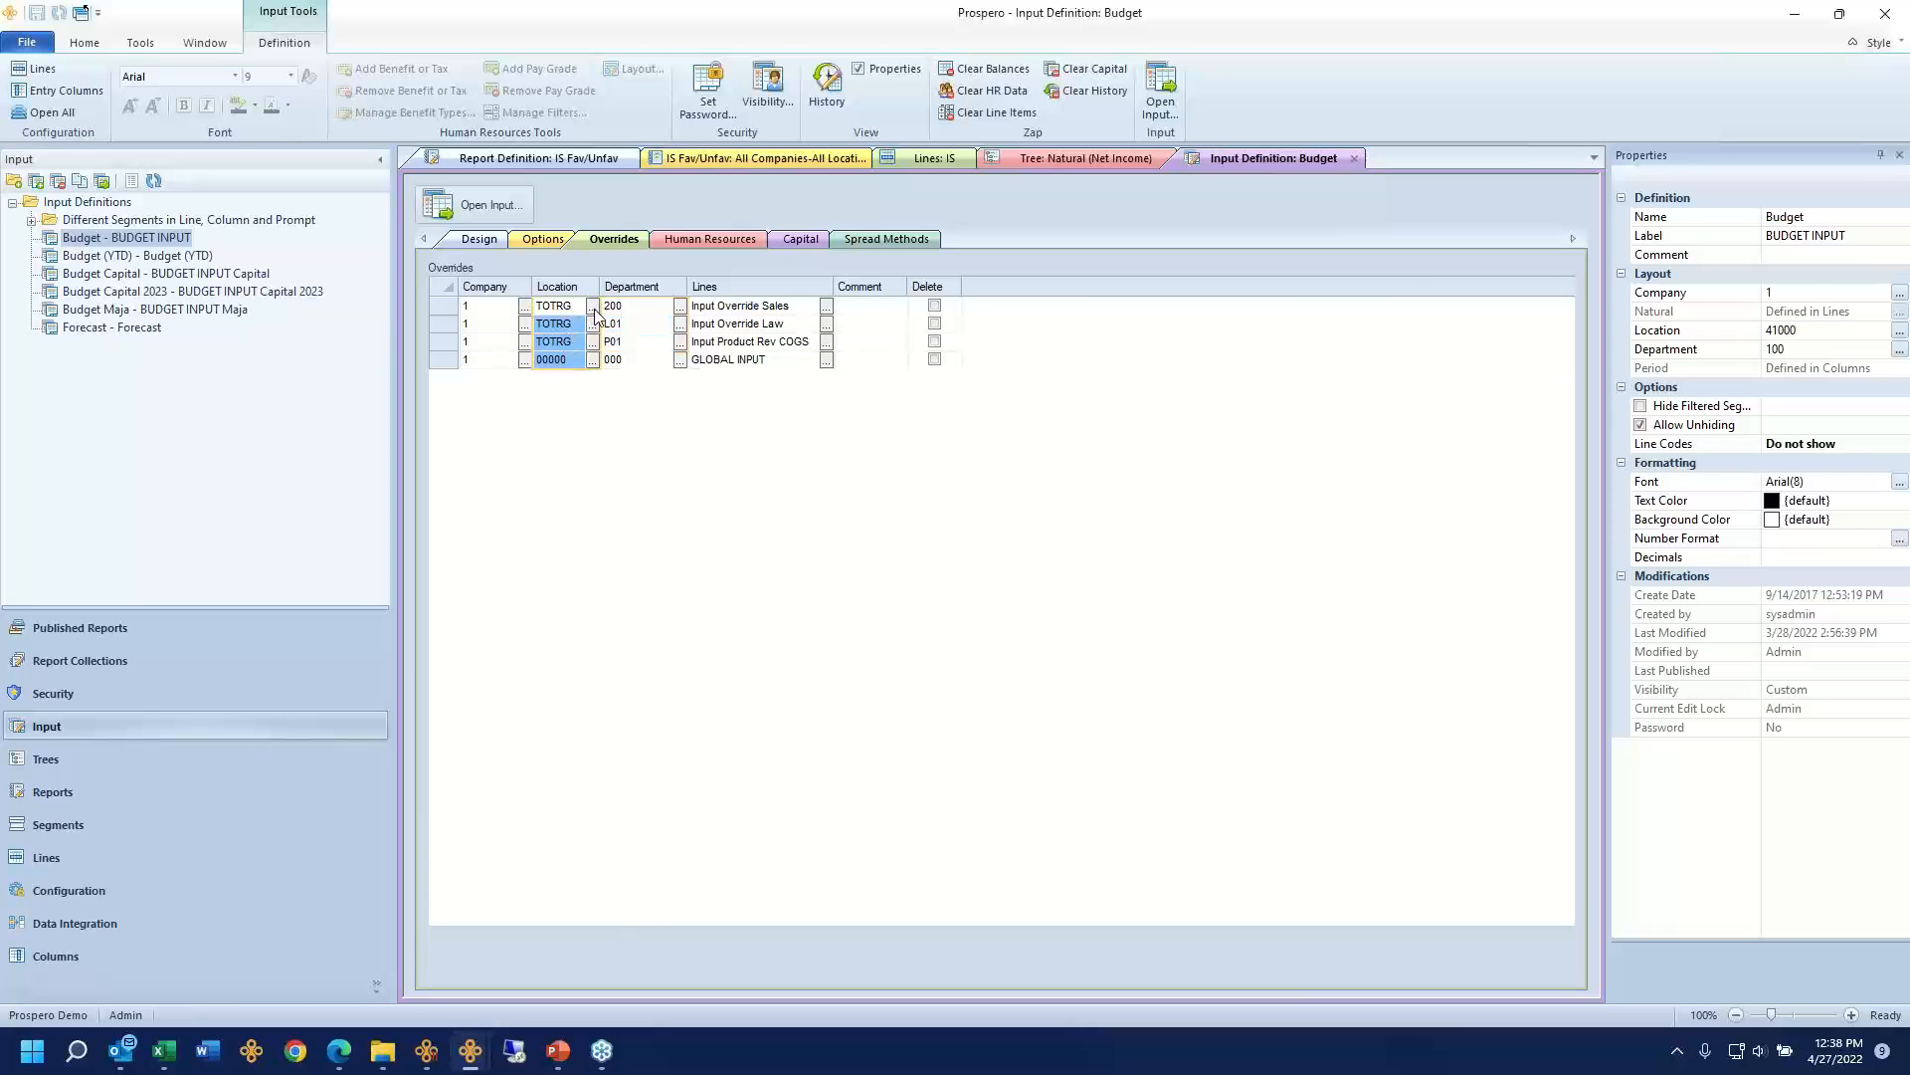
click(680, 307)
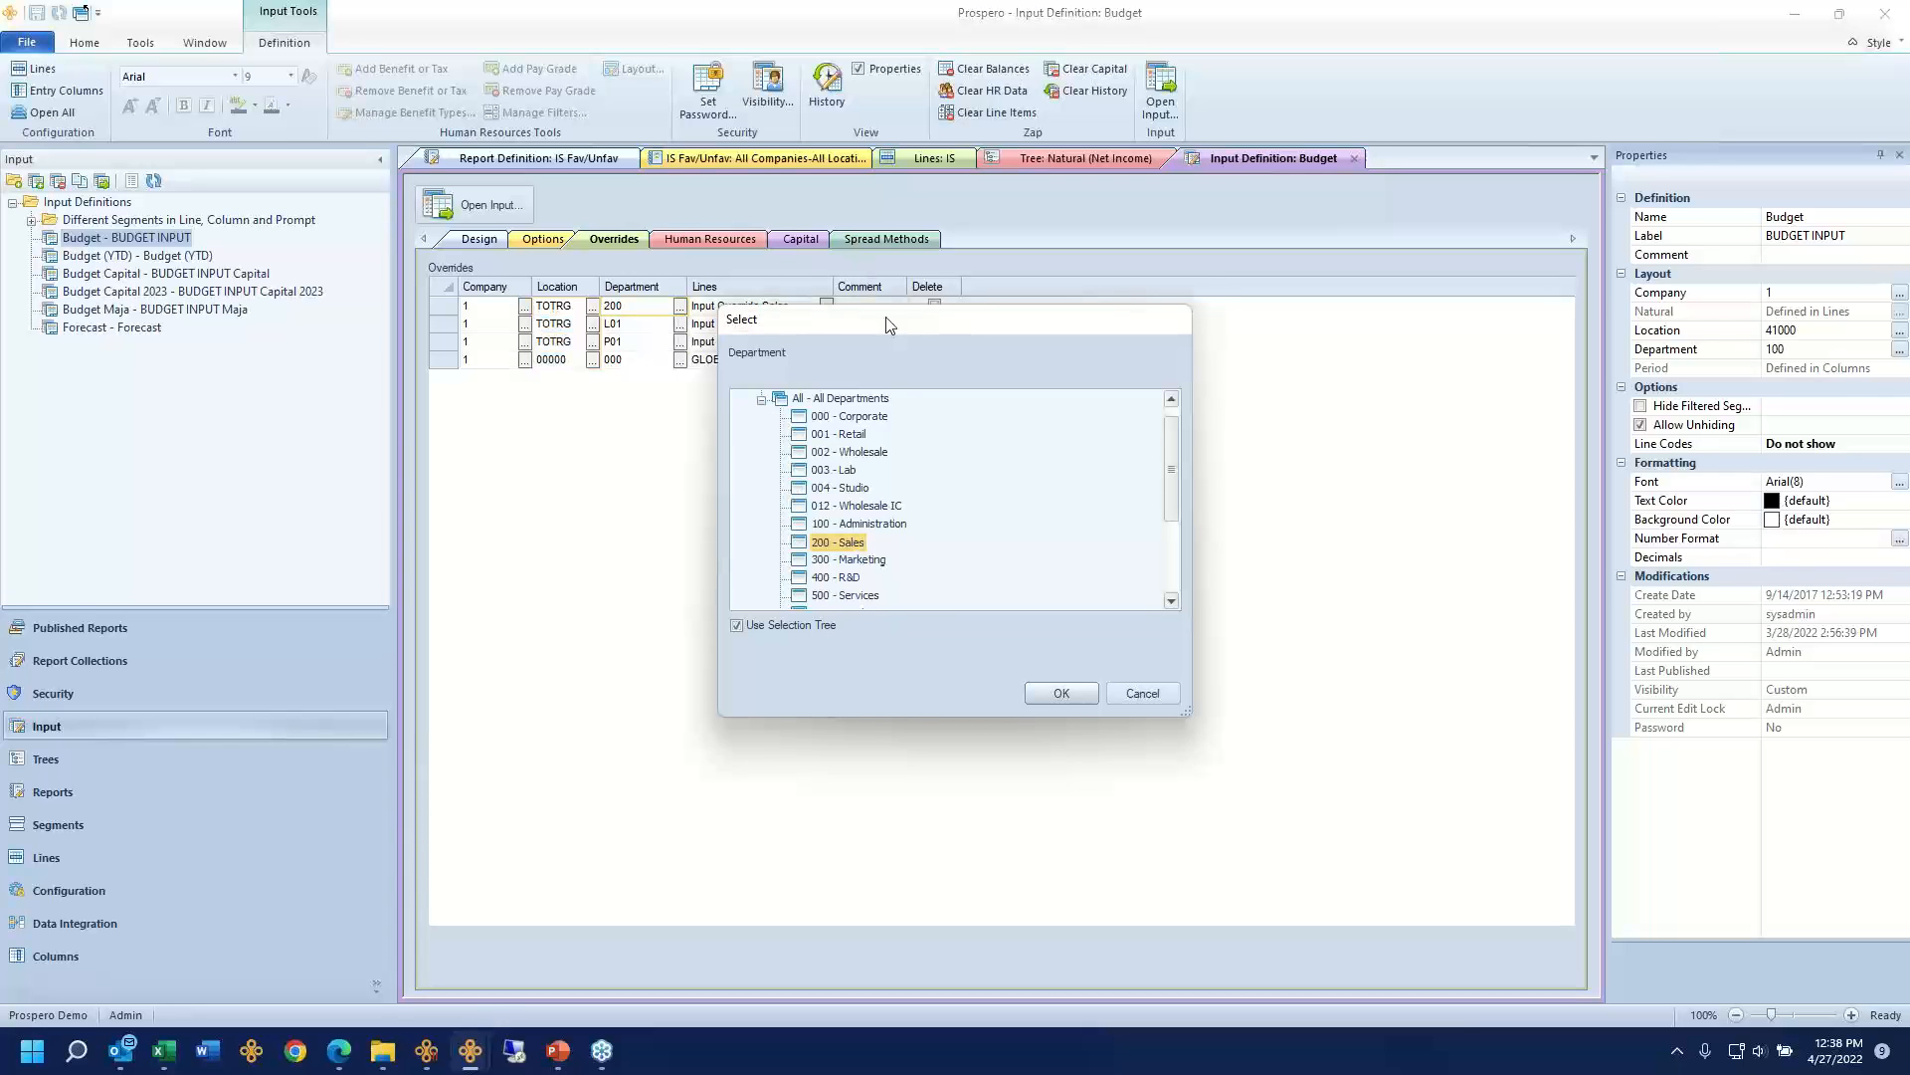
drag(884, 319, 822, 349)
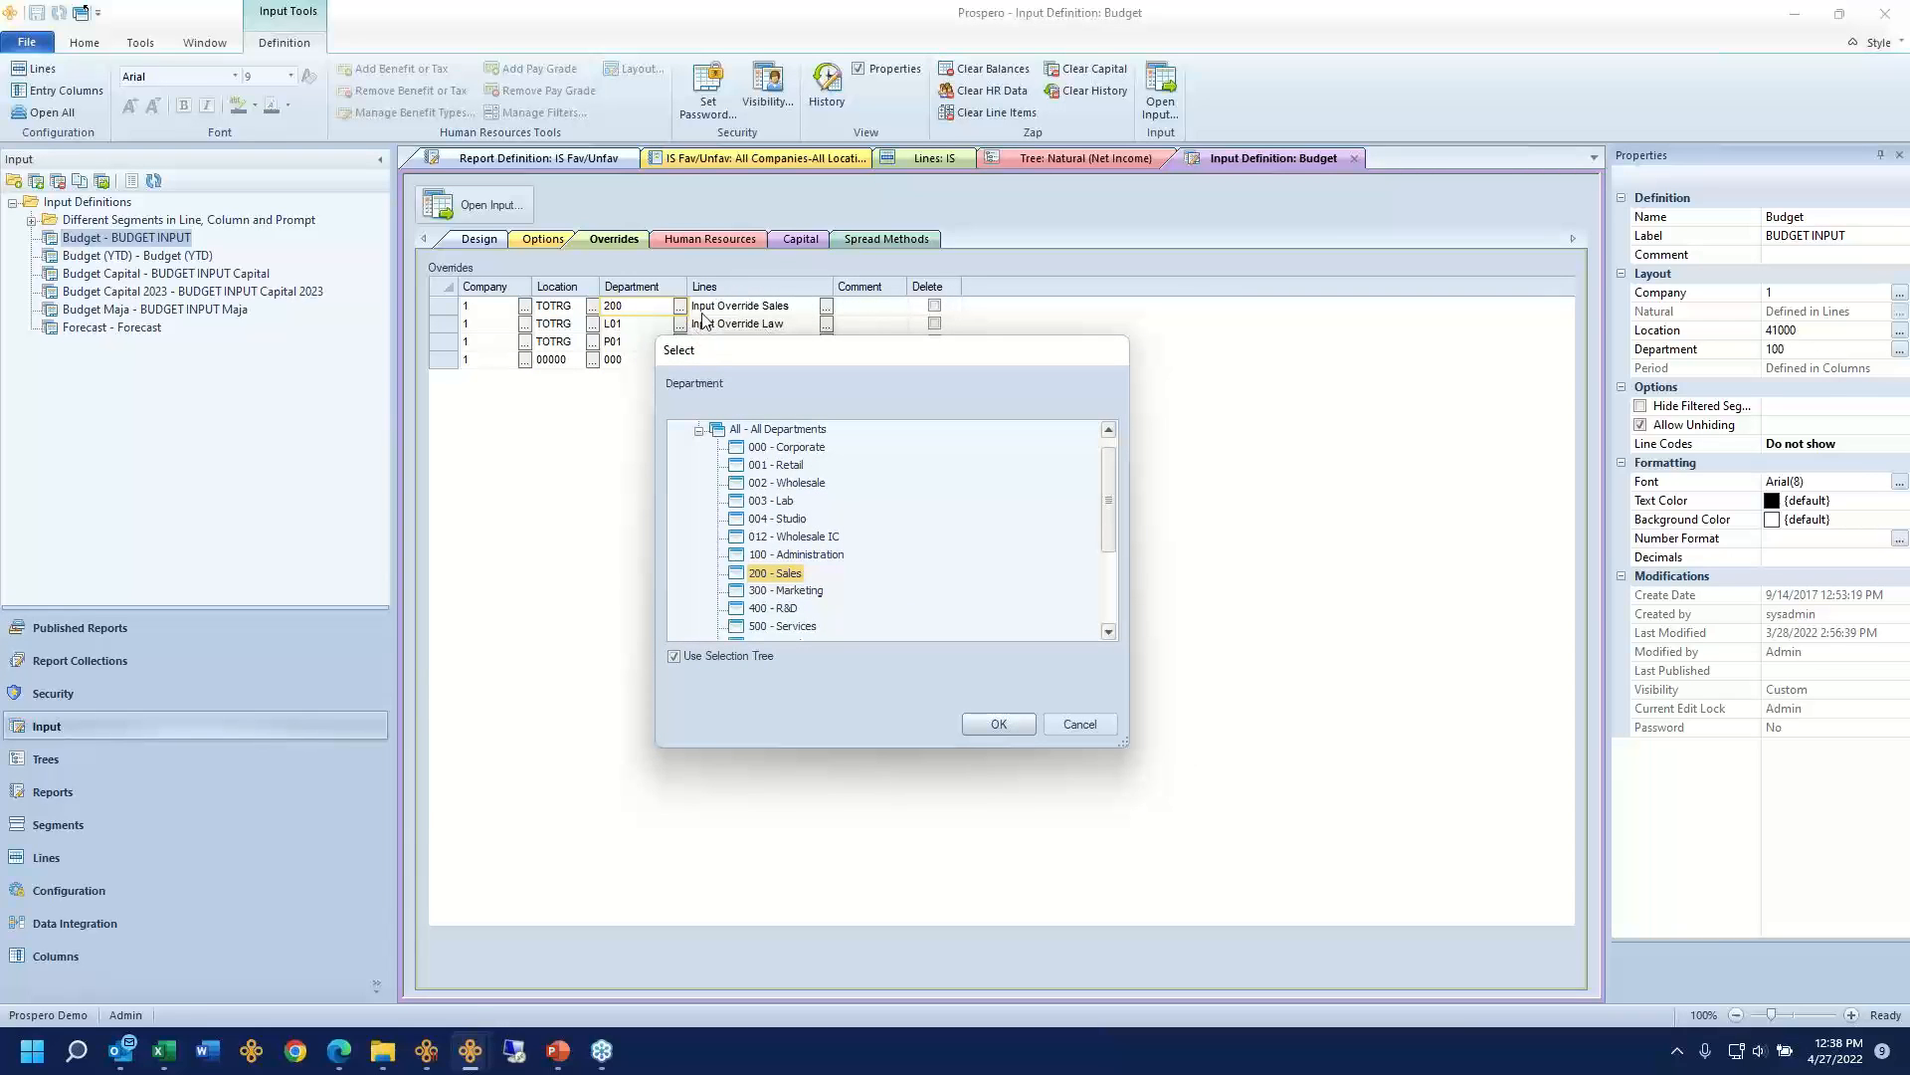
click(1116, 725)
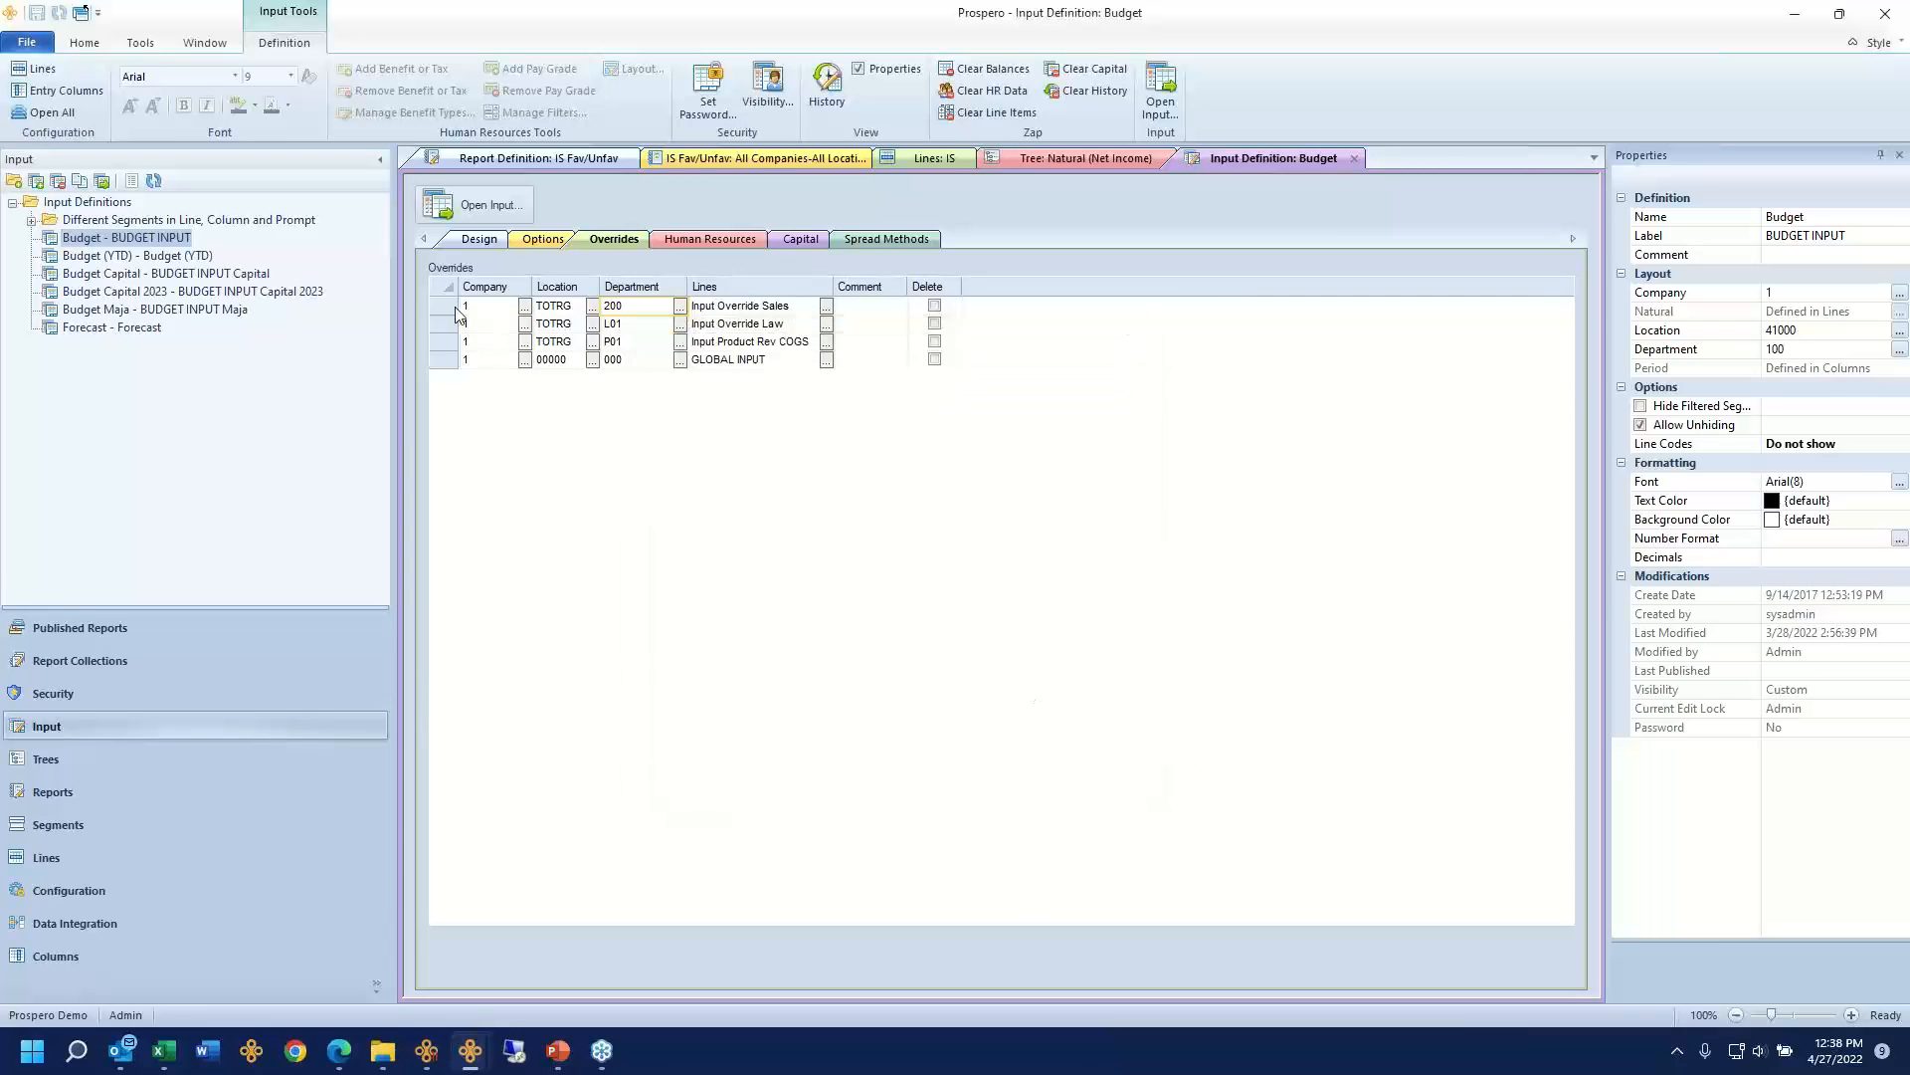
Step: View the location choices for the P01 override, expand TCDIV and TOTOP - Operations, and leave without applying a selection
click(444, 342)
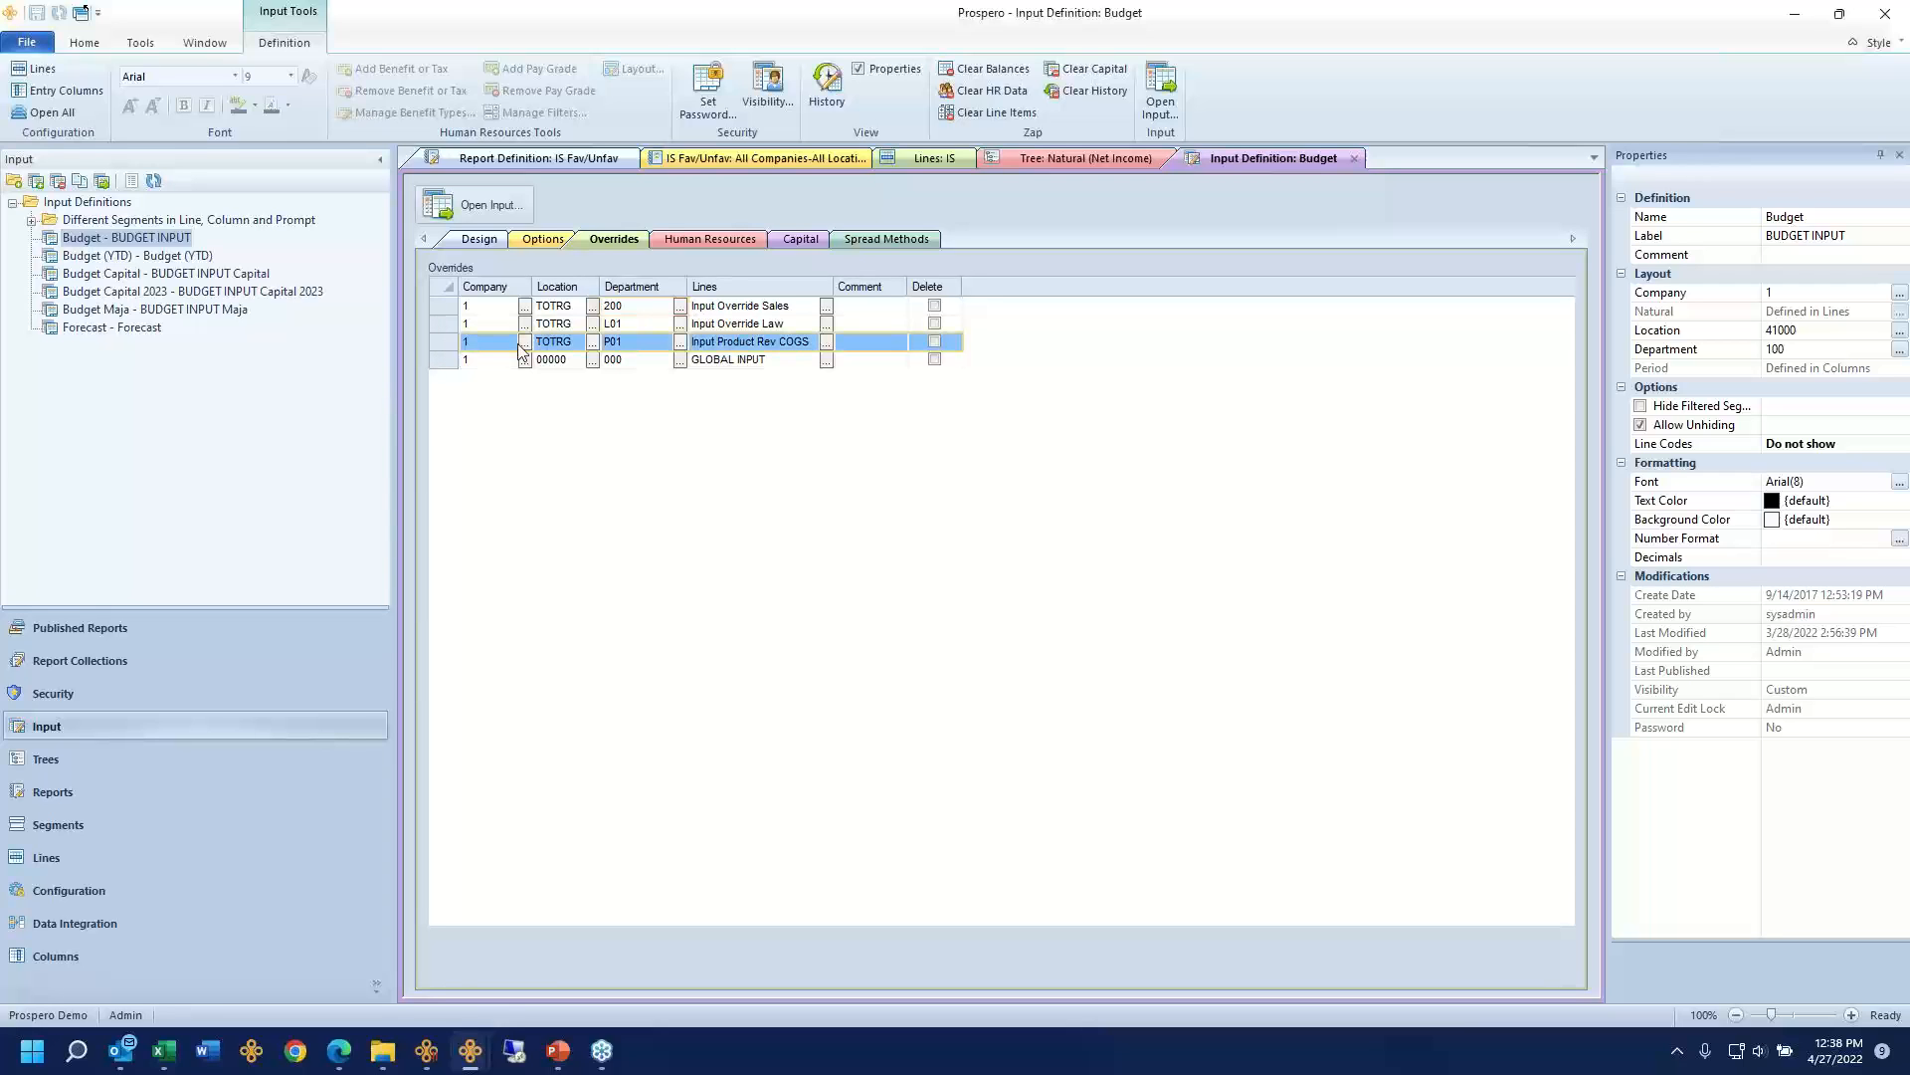
click(592, 341)
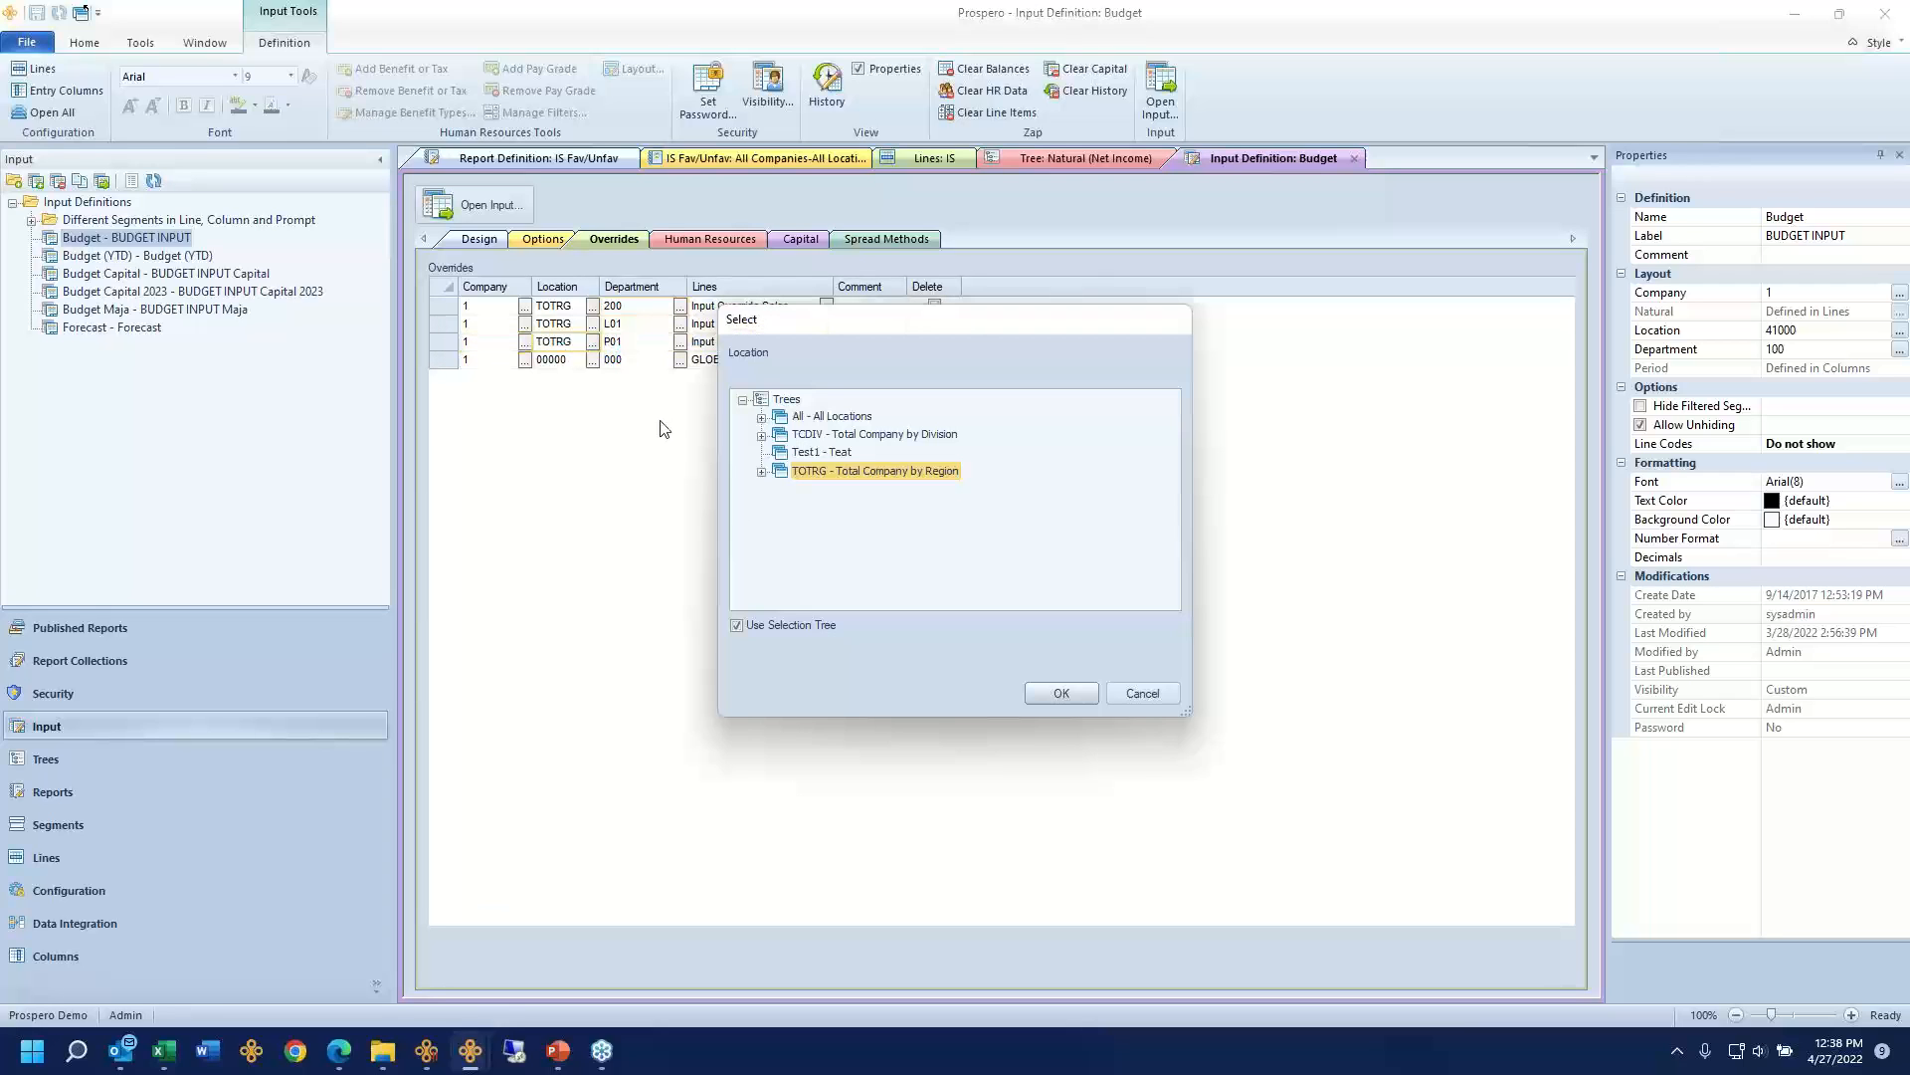
click(762, 435)
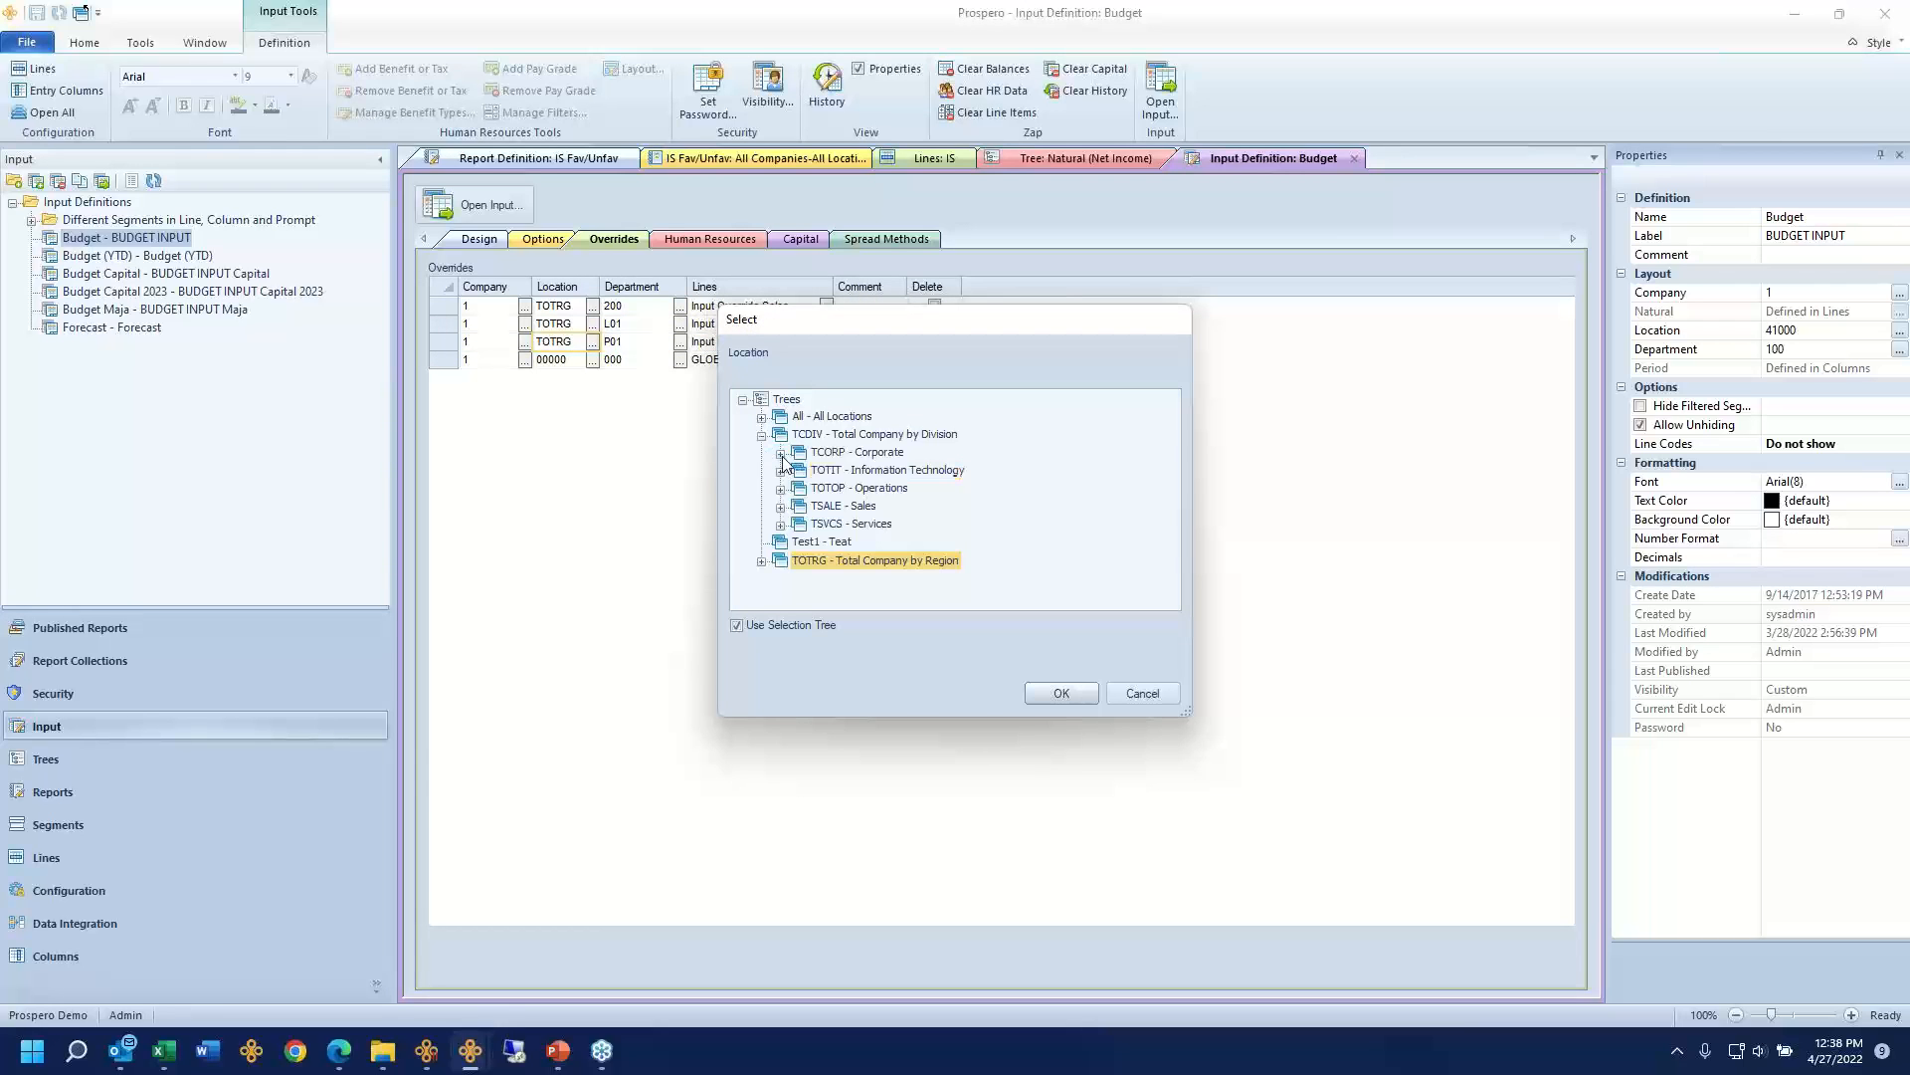
click(835, 490)
drag(869, 329, 825, 416)
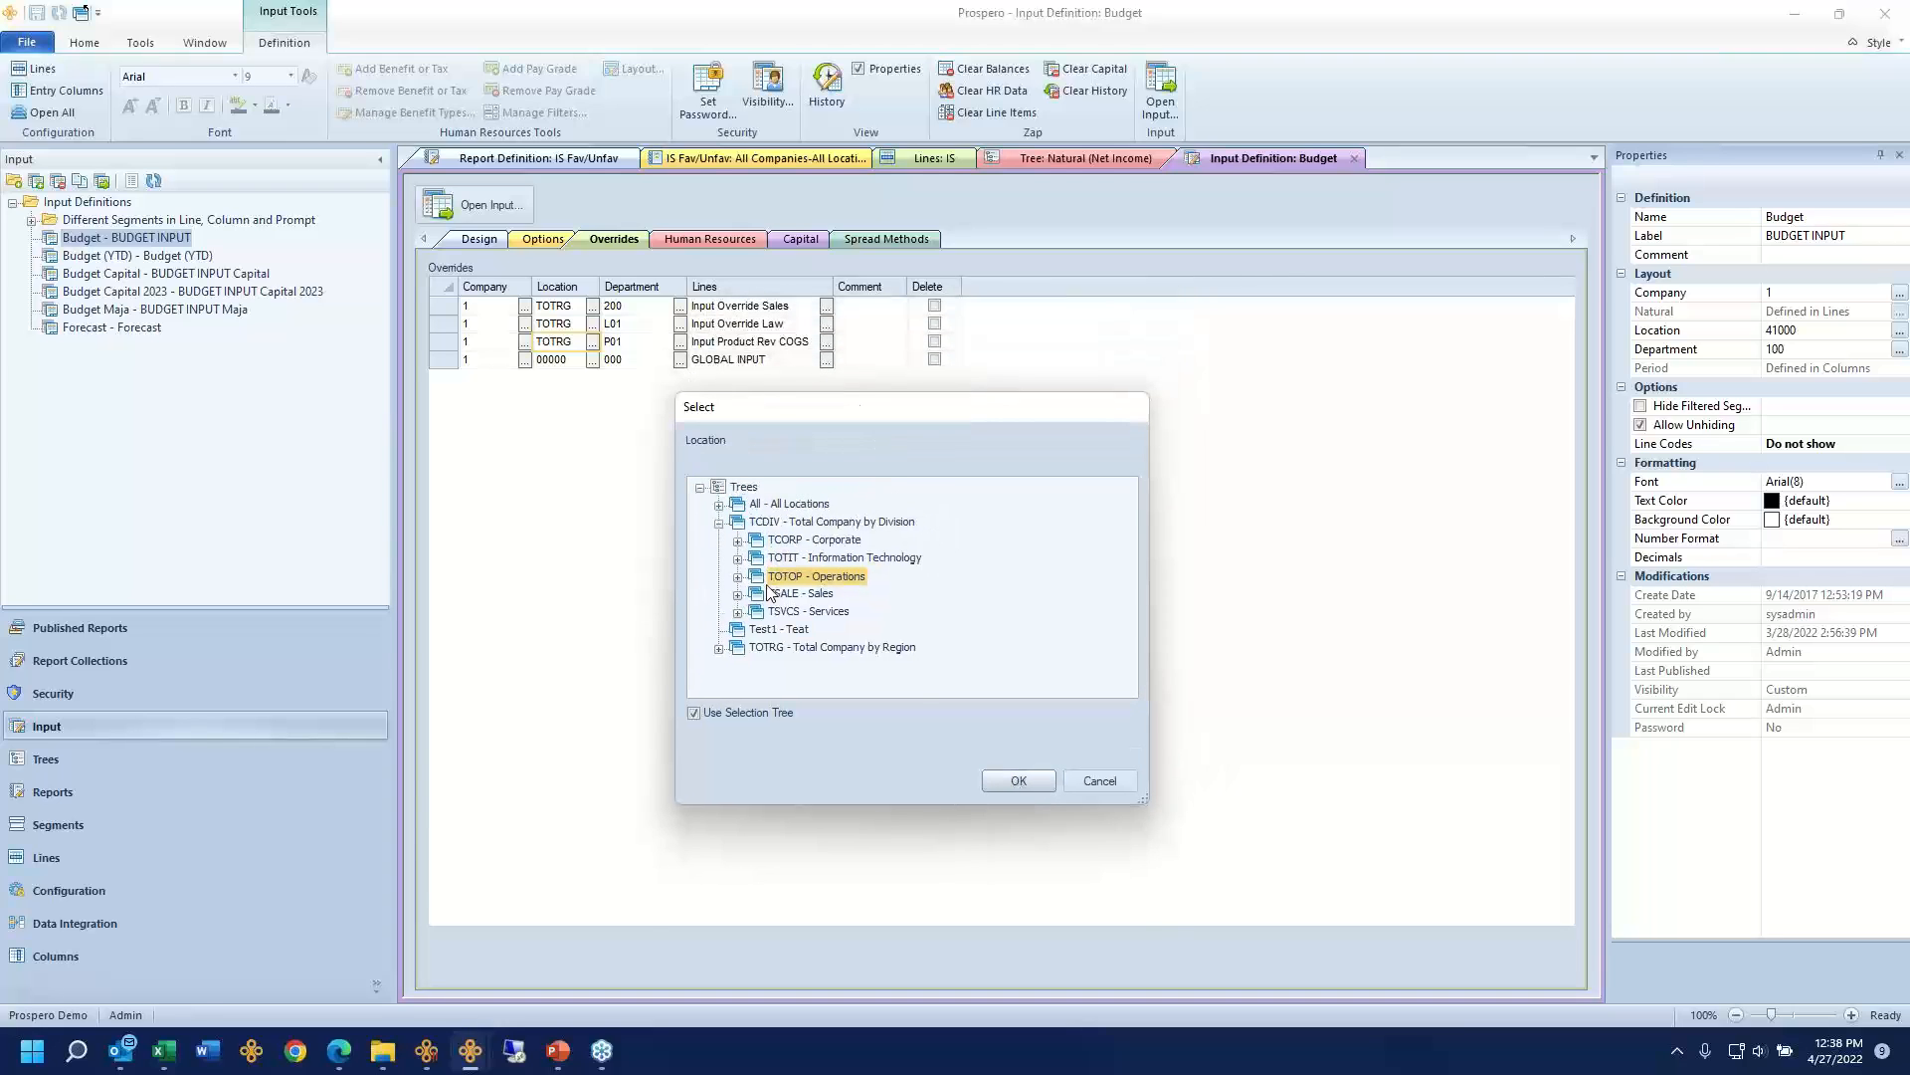
double_click(818, 578)
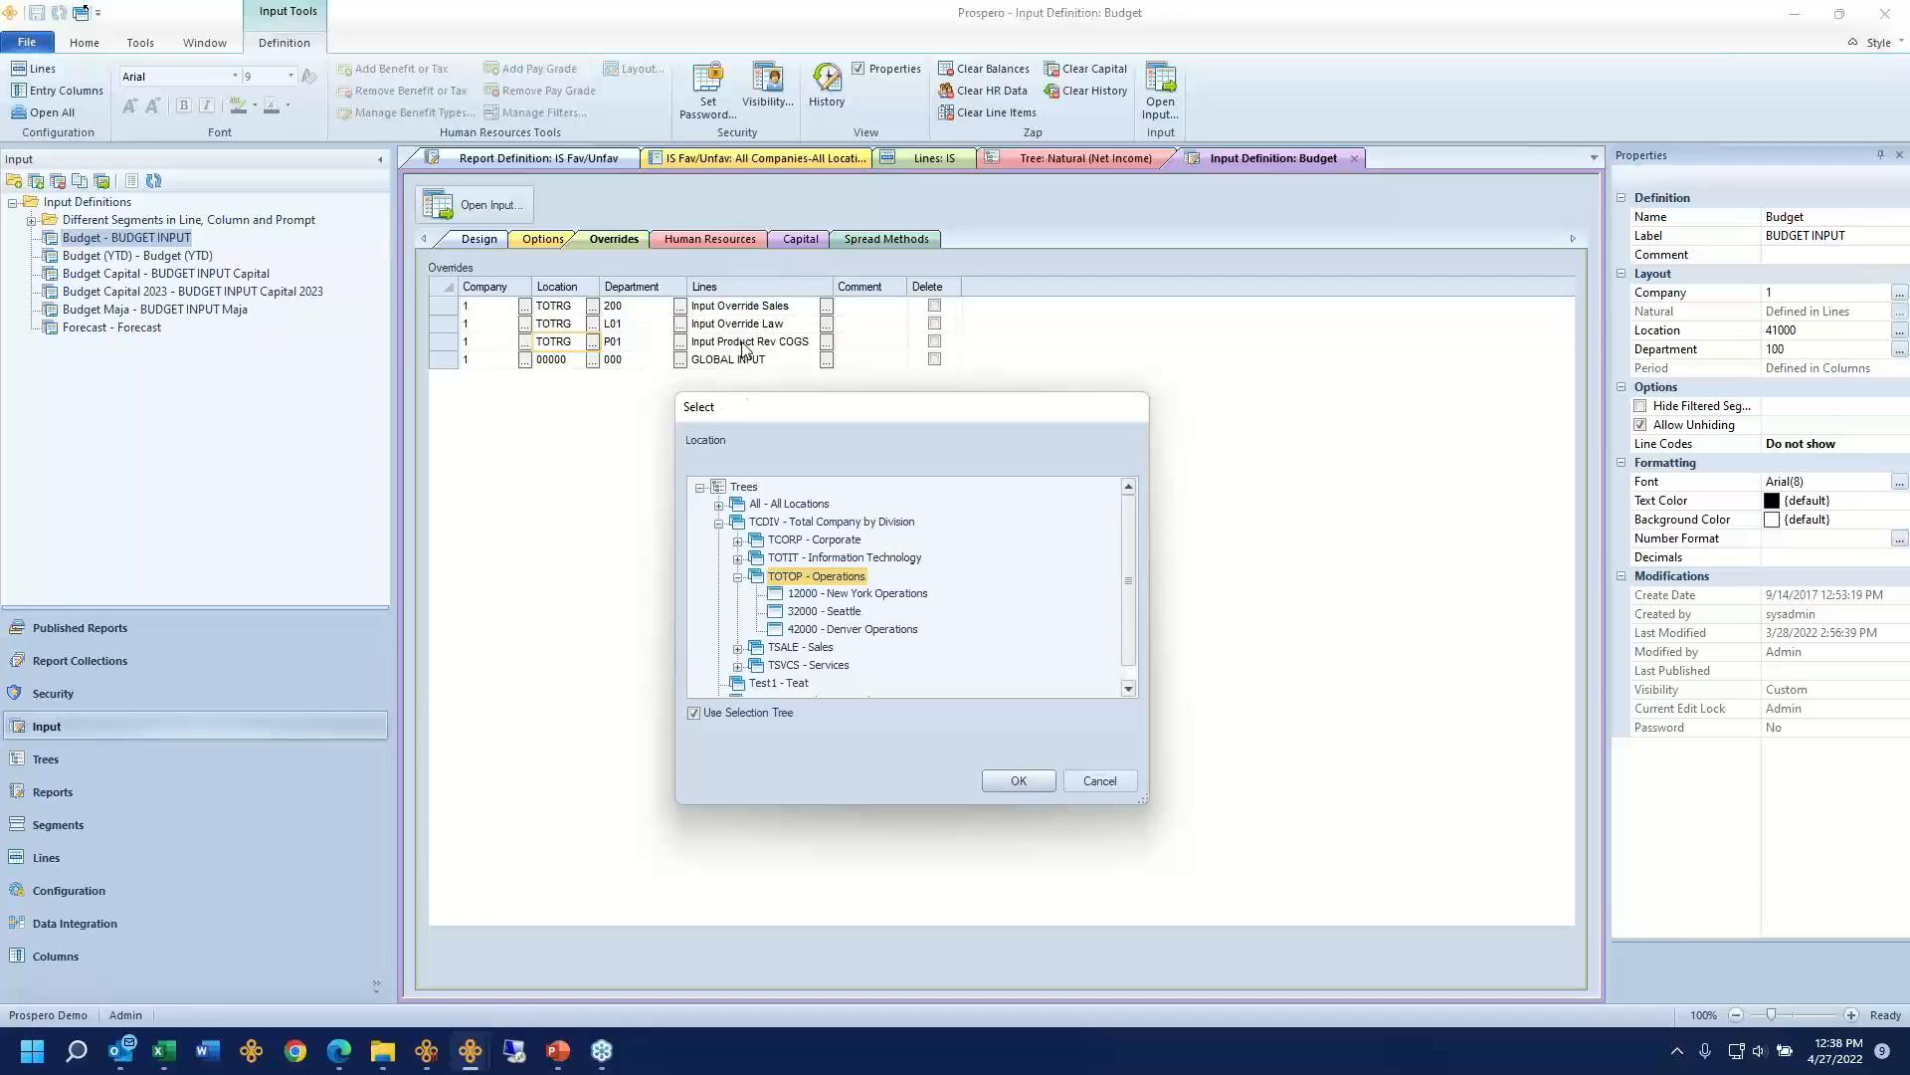
click(1099, 780)
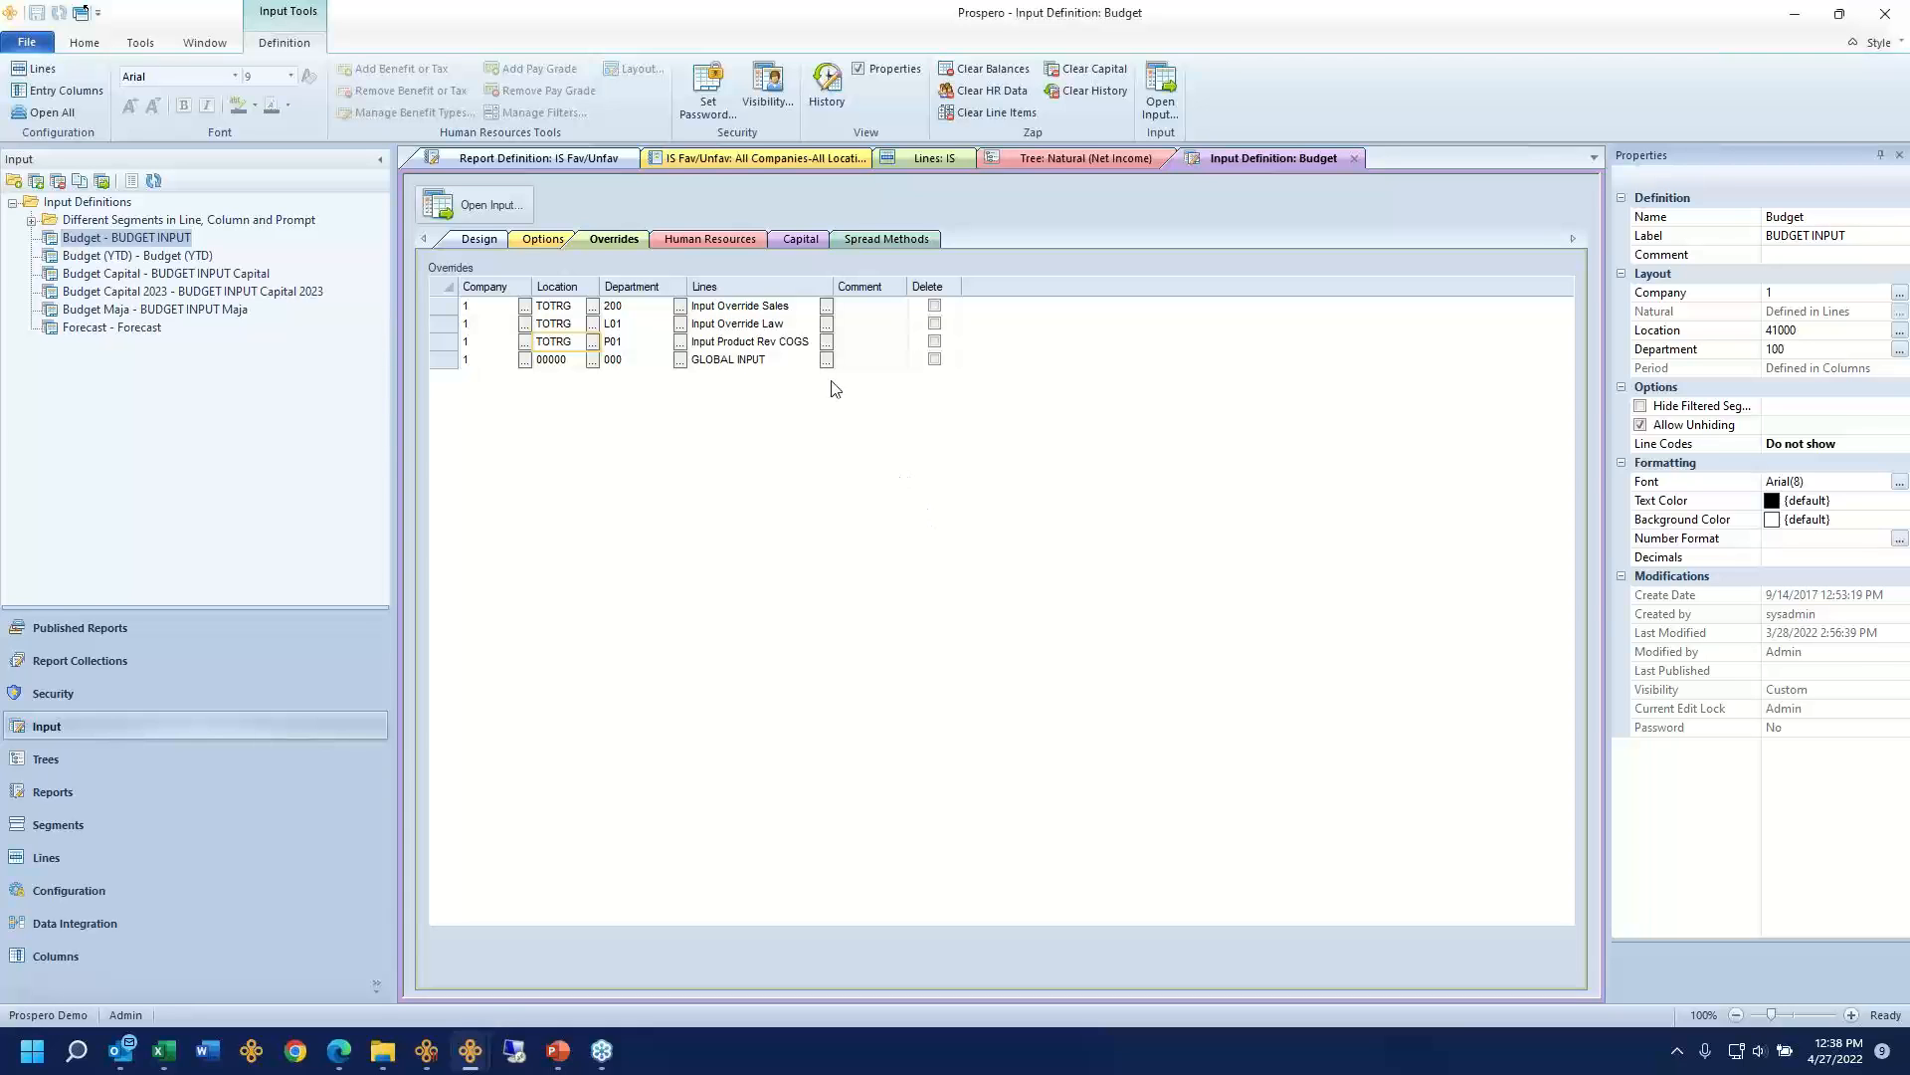
Step: Show the Budget definition's Human Resources settings and collapse the Properties pane to widen the pay grade setup
click(709, 240)
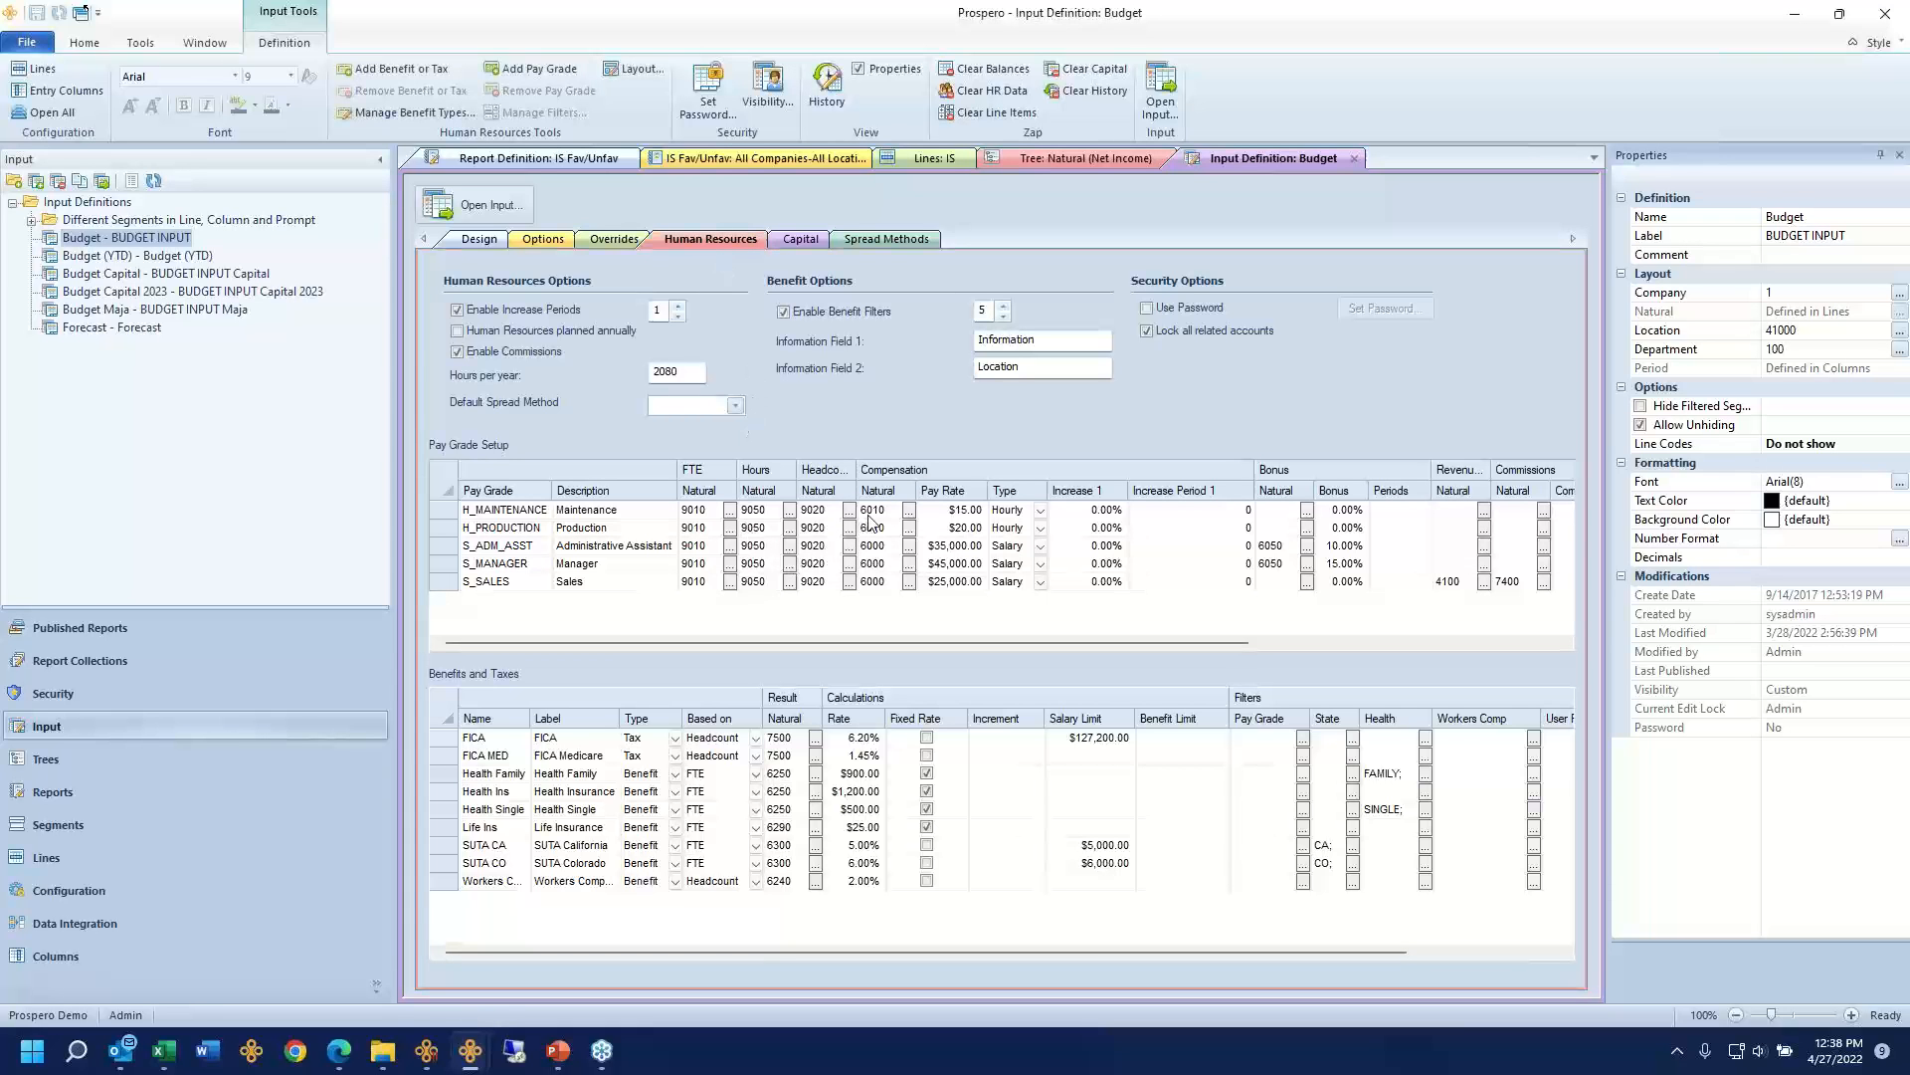
drag(872, 527, 875, 603)
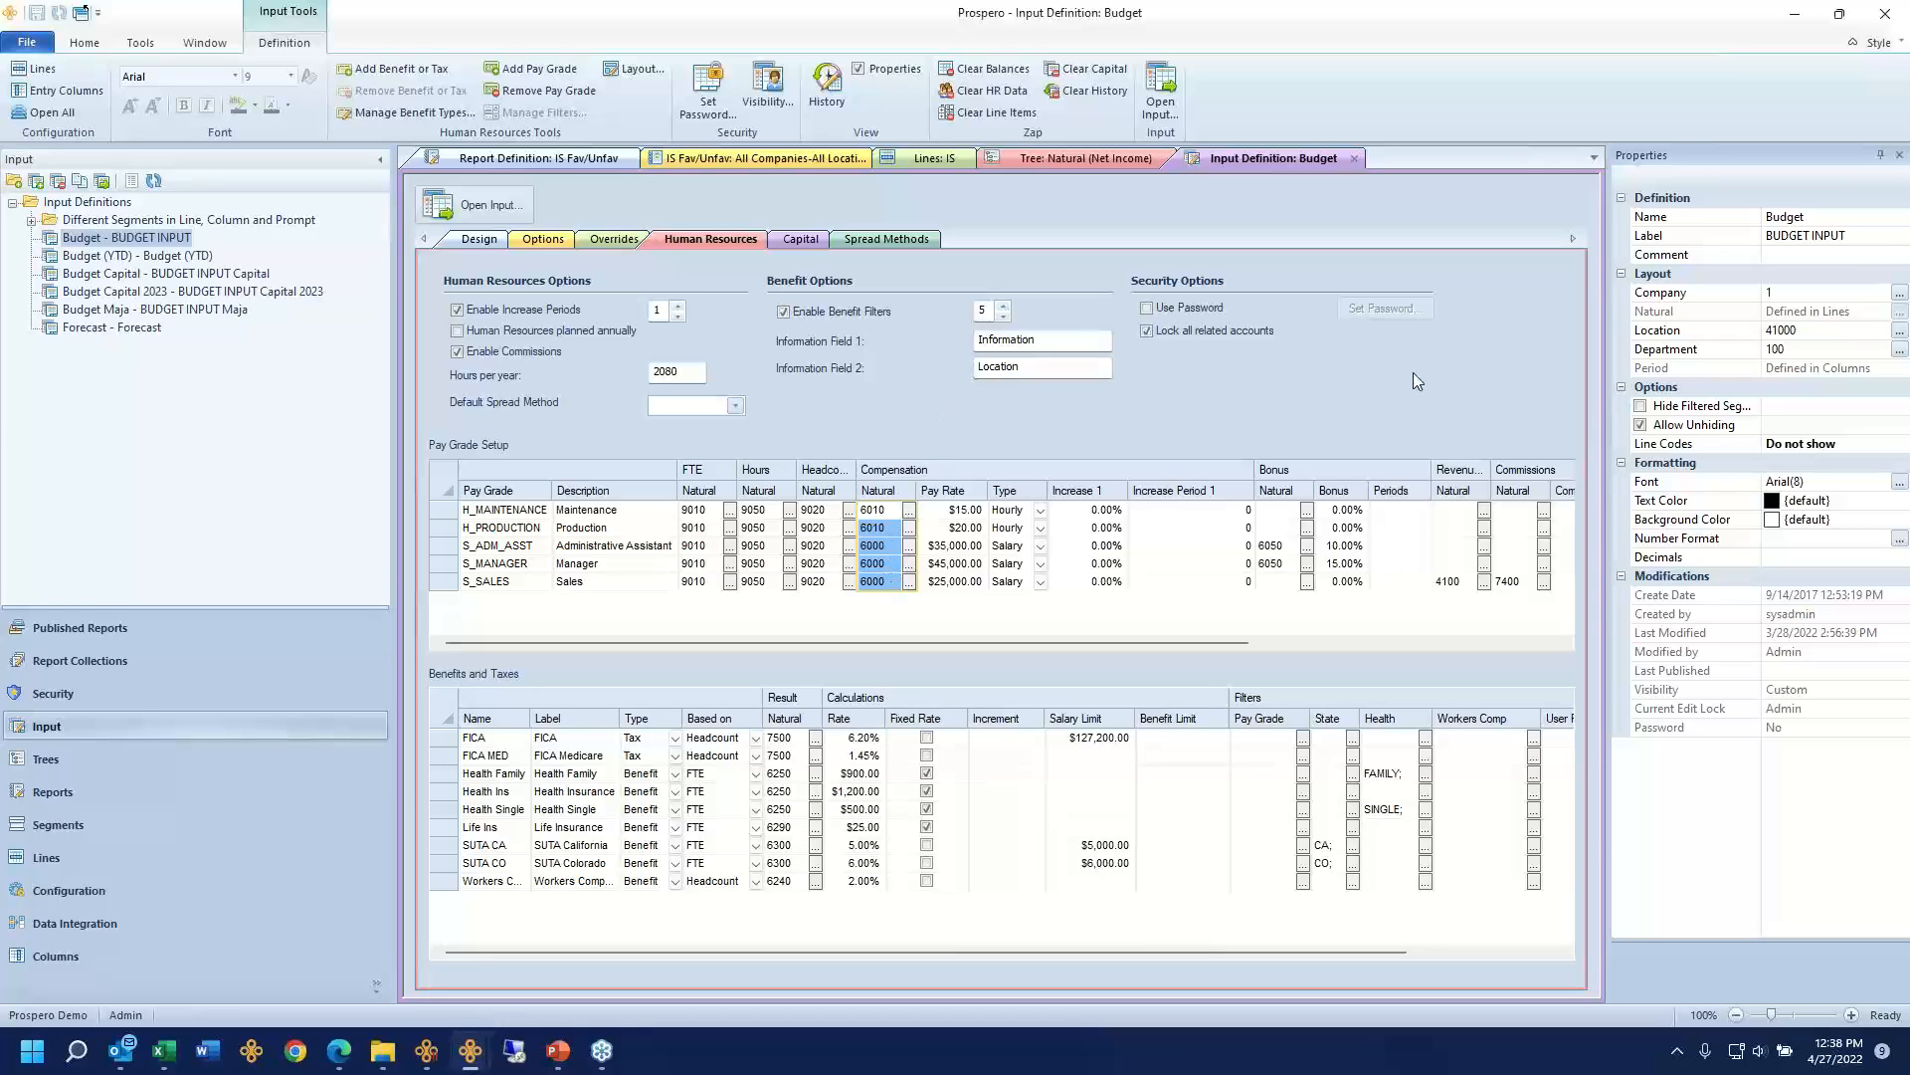
click(1880, 155)
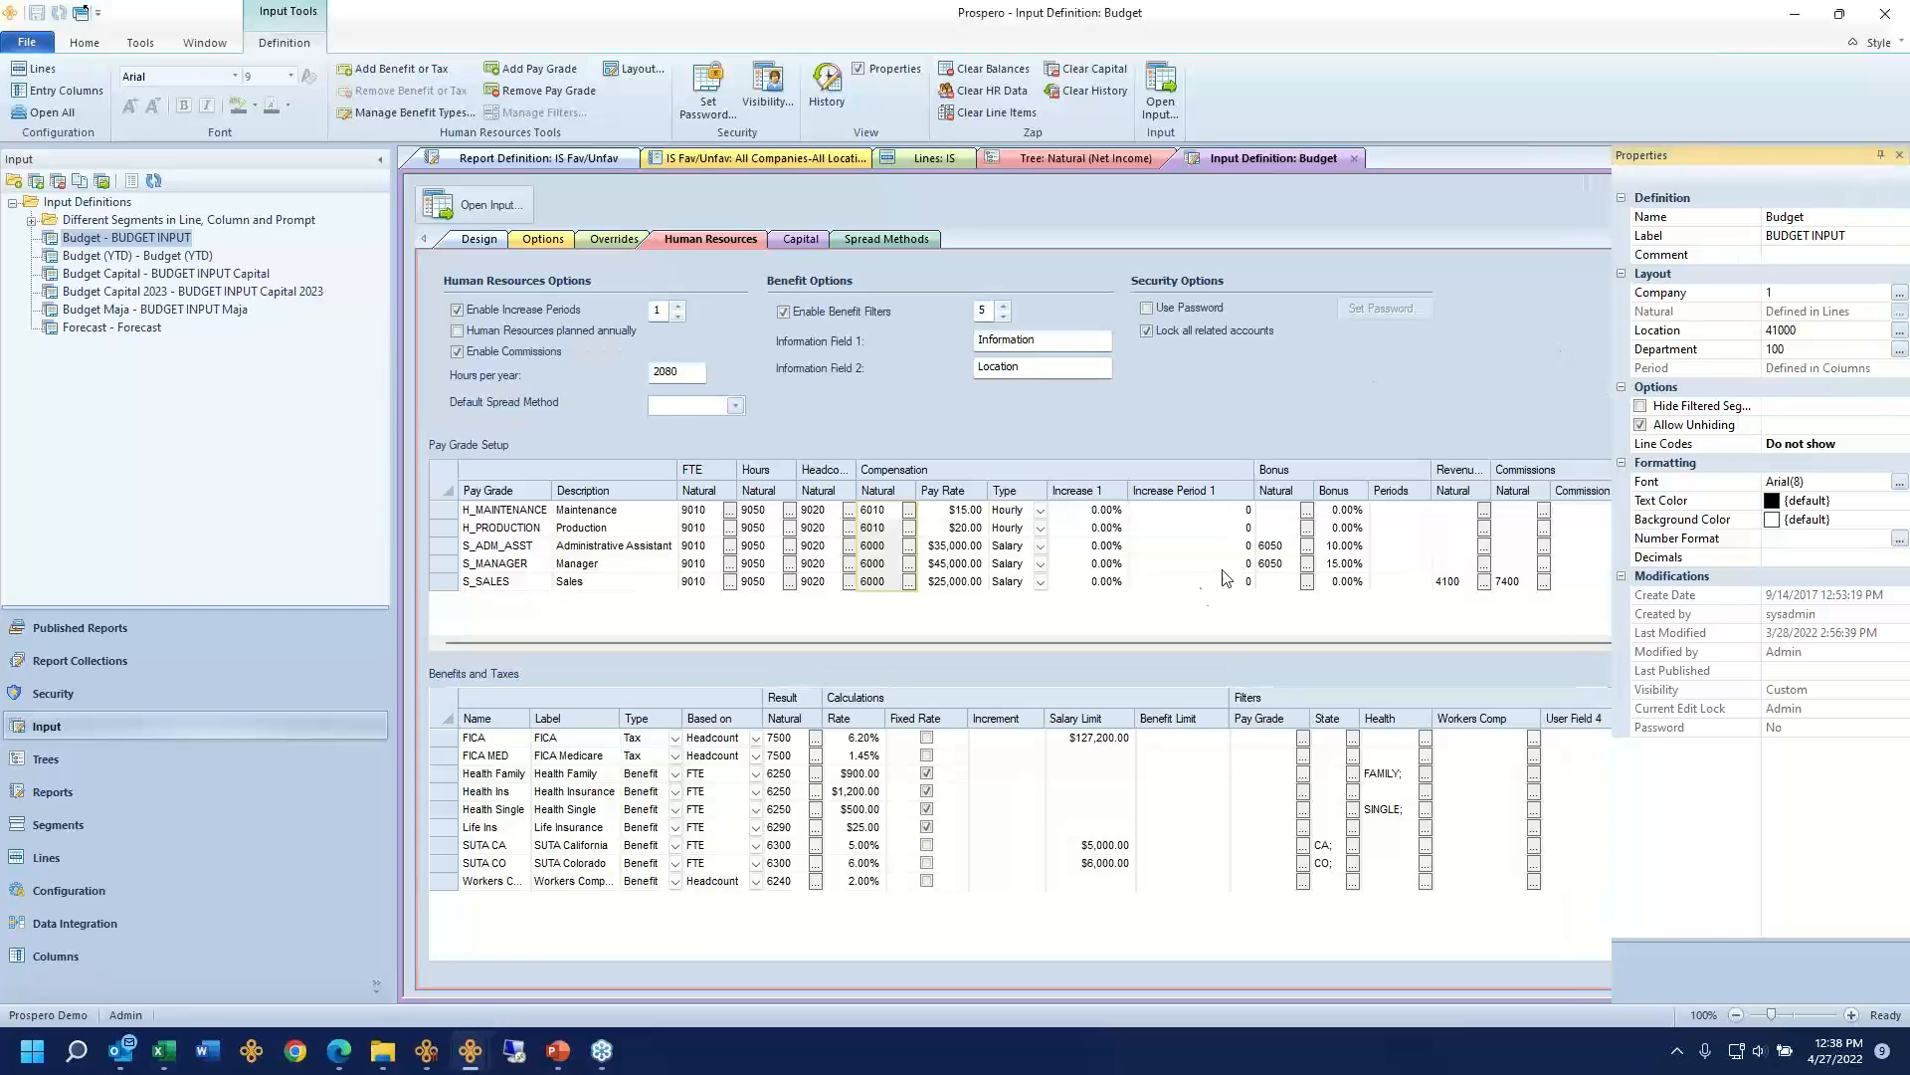
Step: Examine the pay grades' compensation natural accounts and pay types, along with their bonus and overtime natural accounts
drag(892, 582, 880, 506)
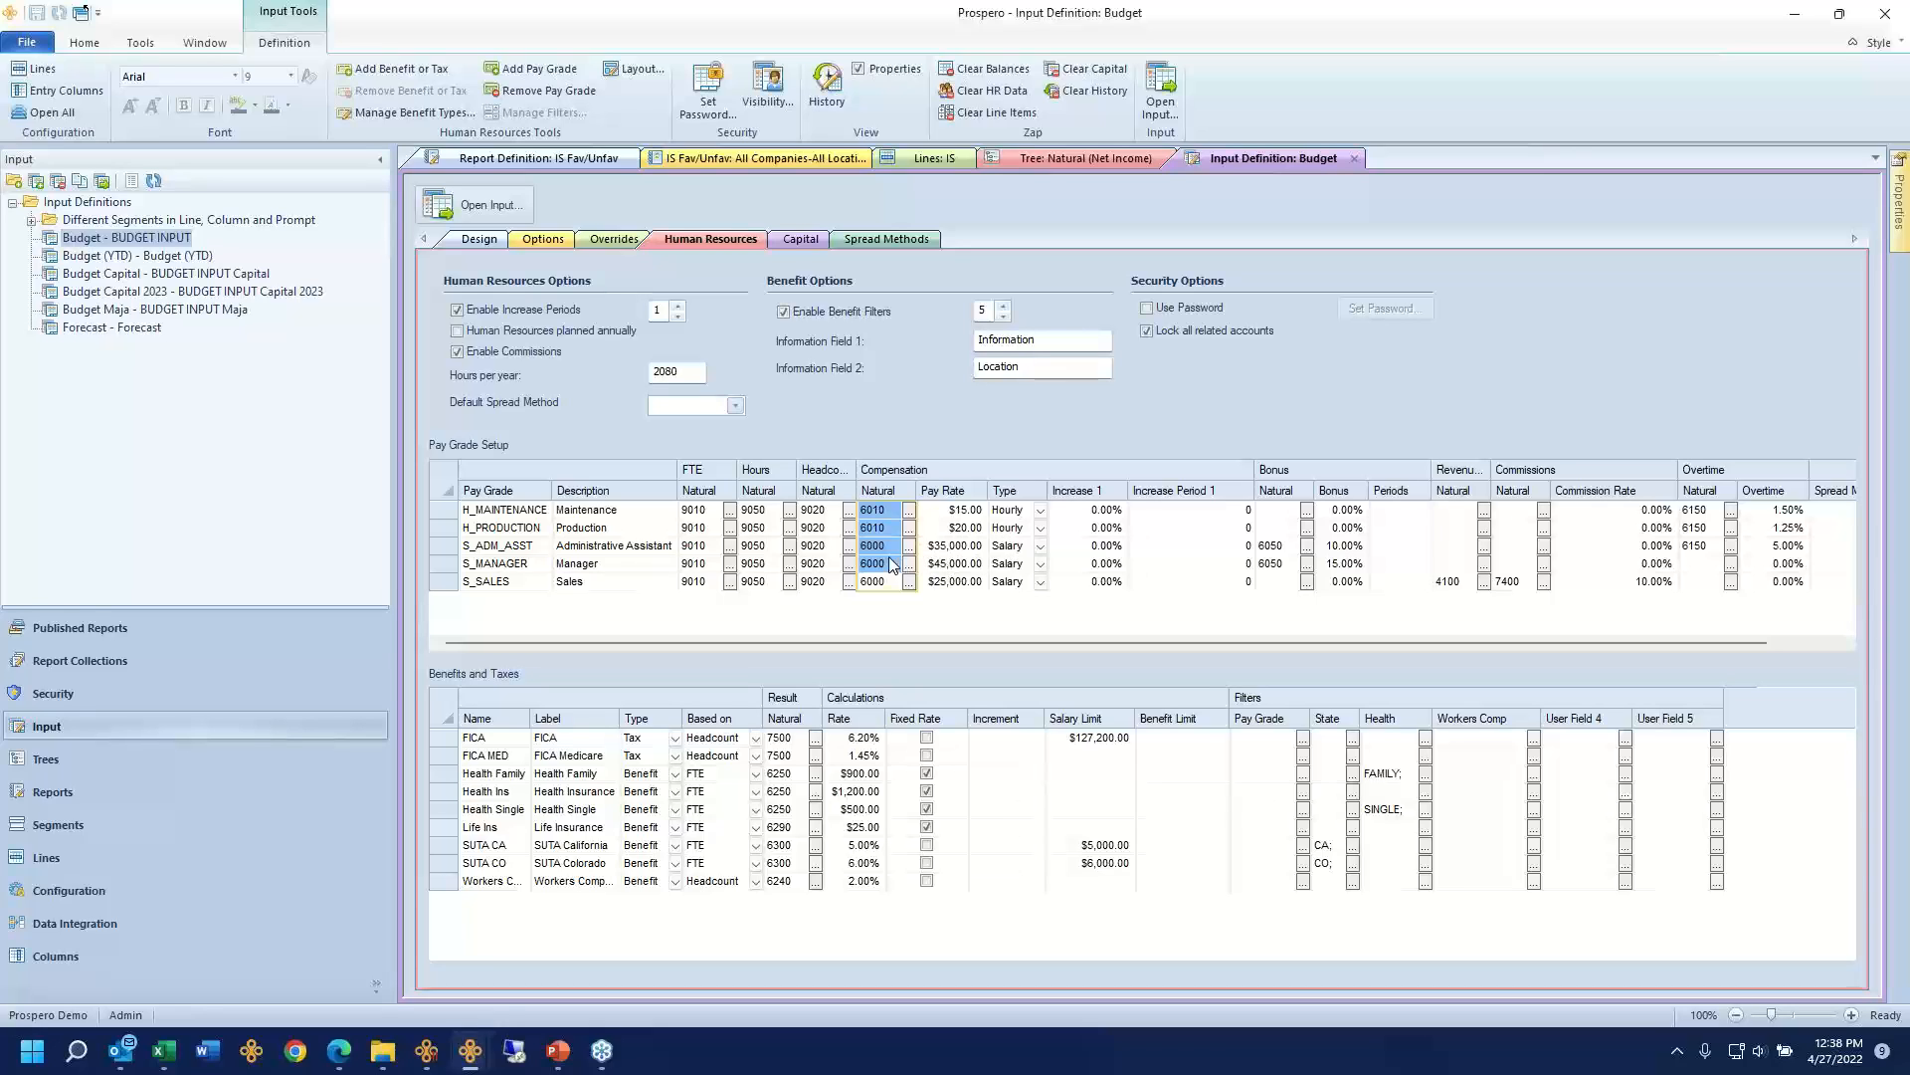
drag(1008, 528, 1009, 570)
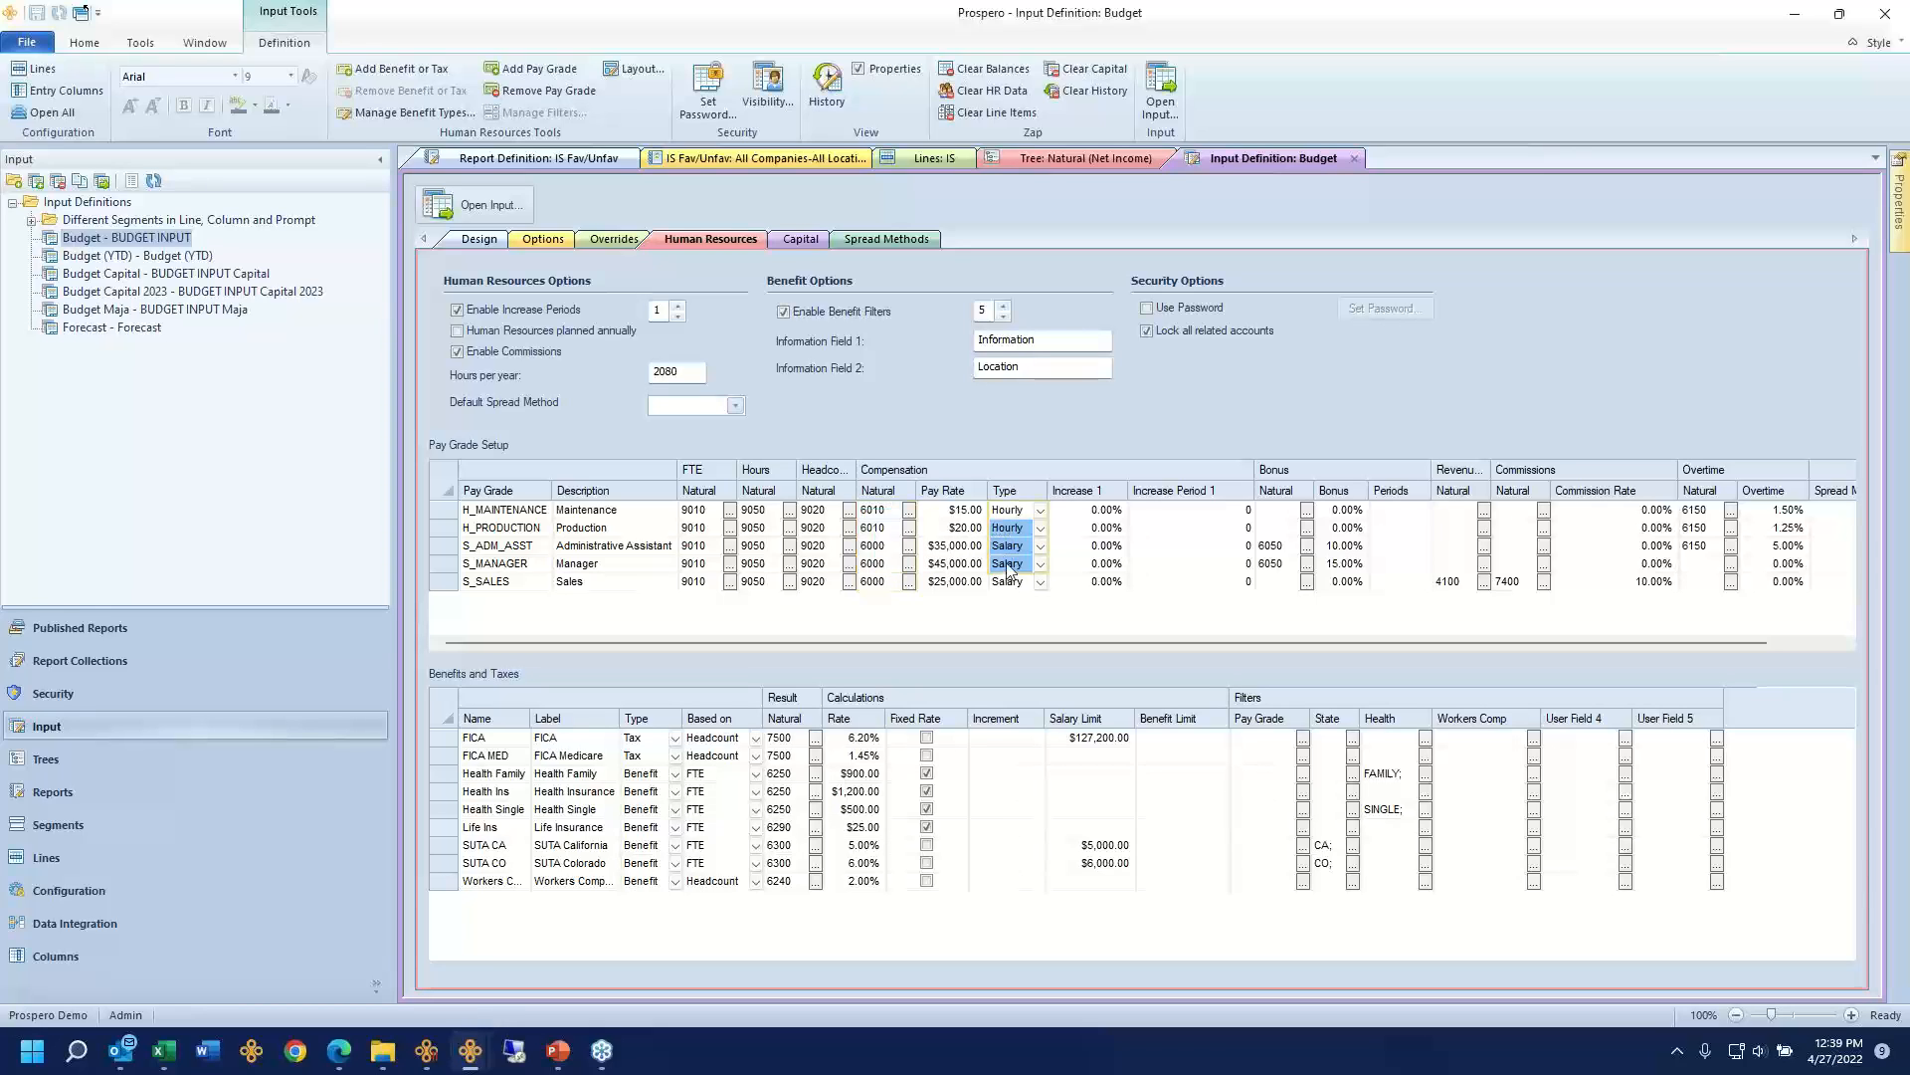
click(1276, 527)
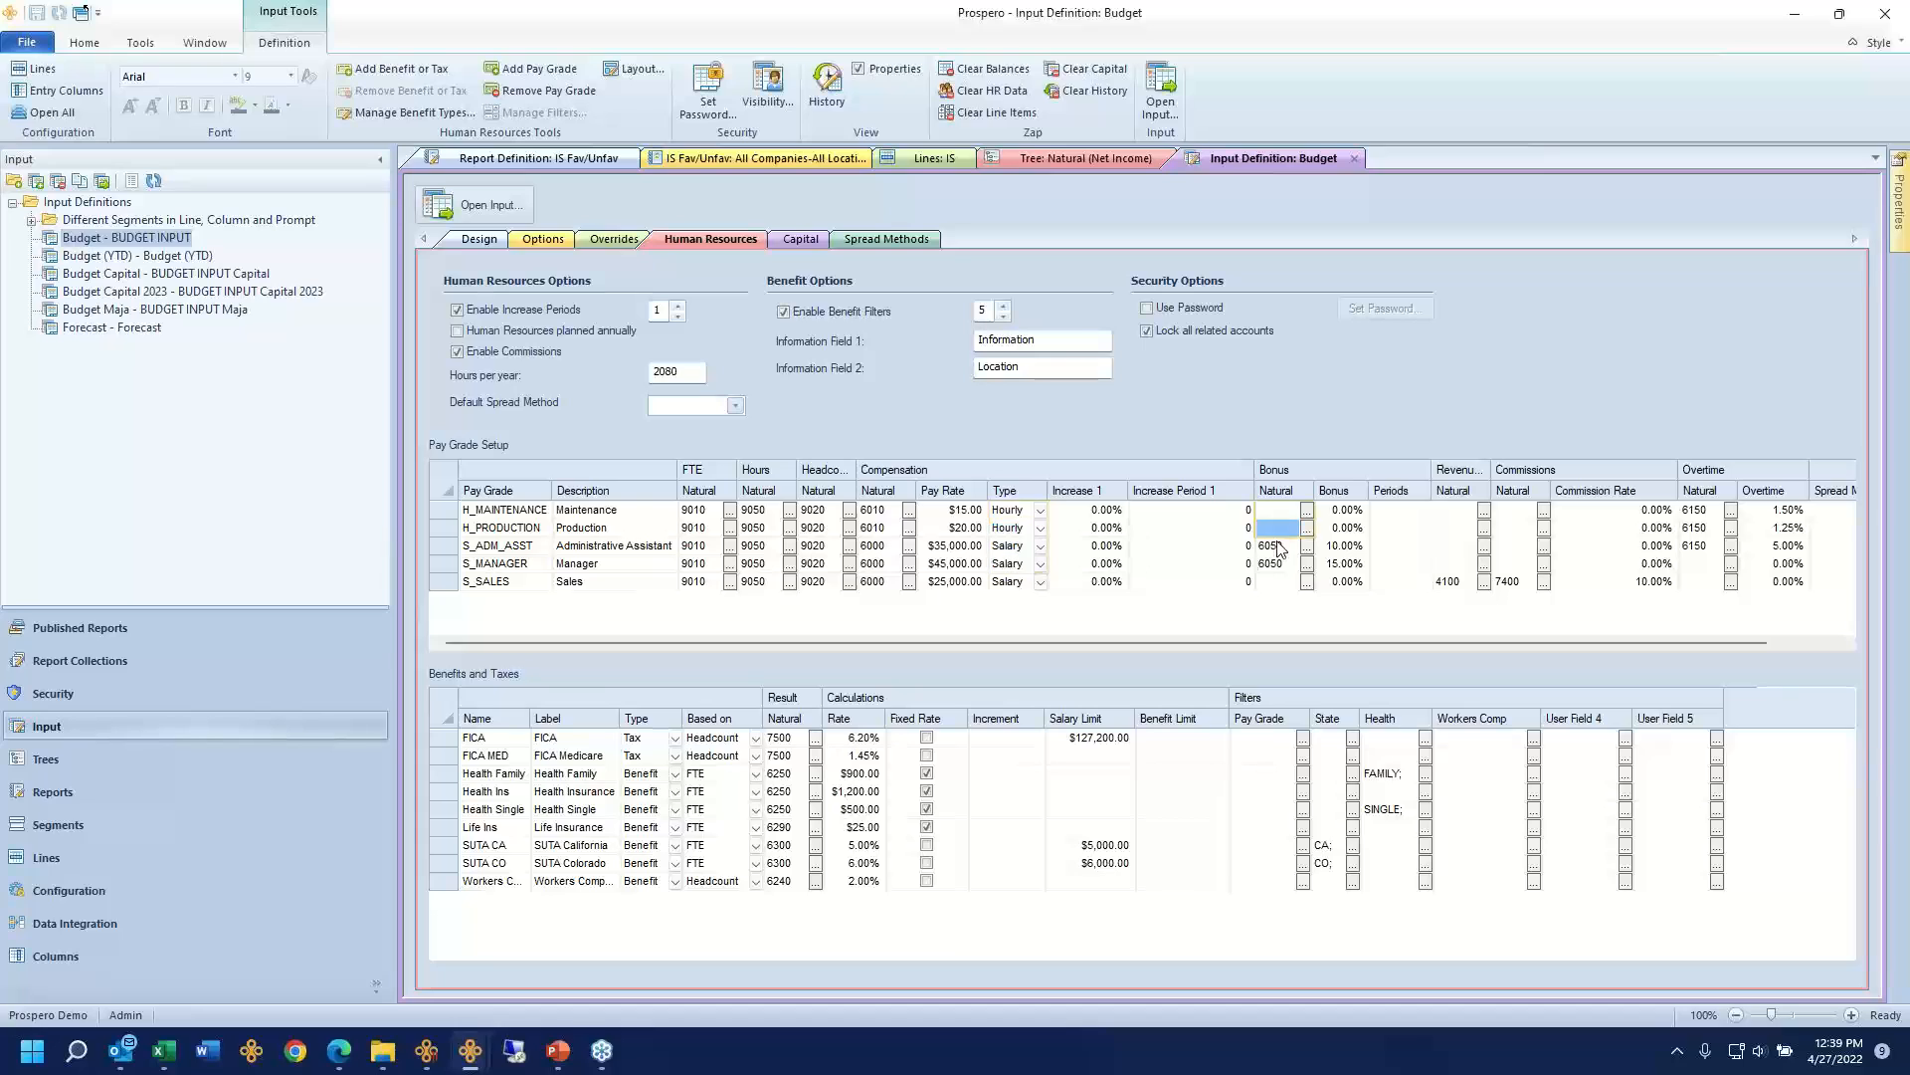
shift+click(1280, 577)
drag(1696, 527, 1727, 602)
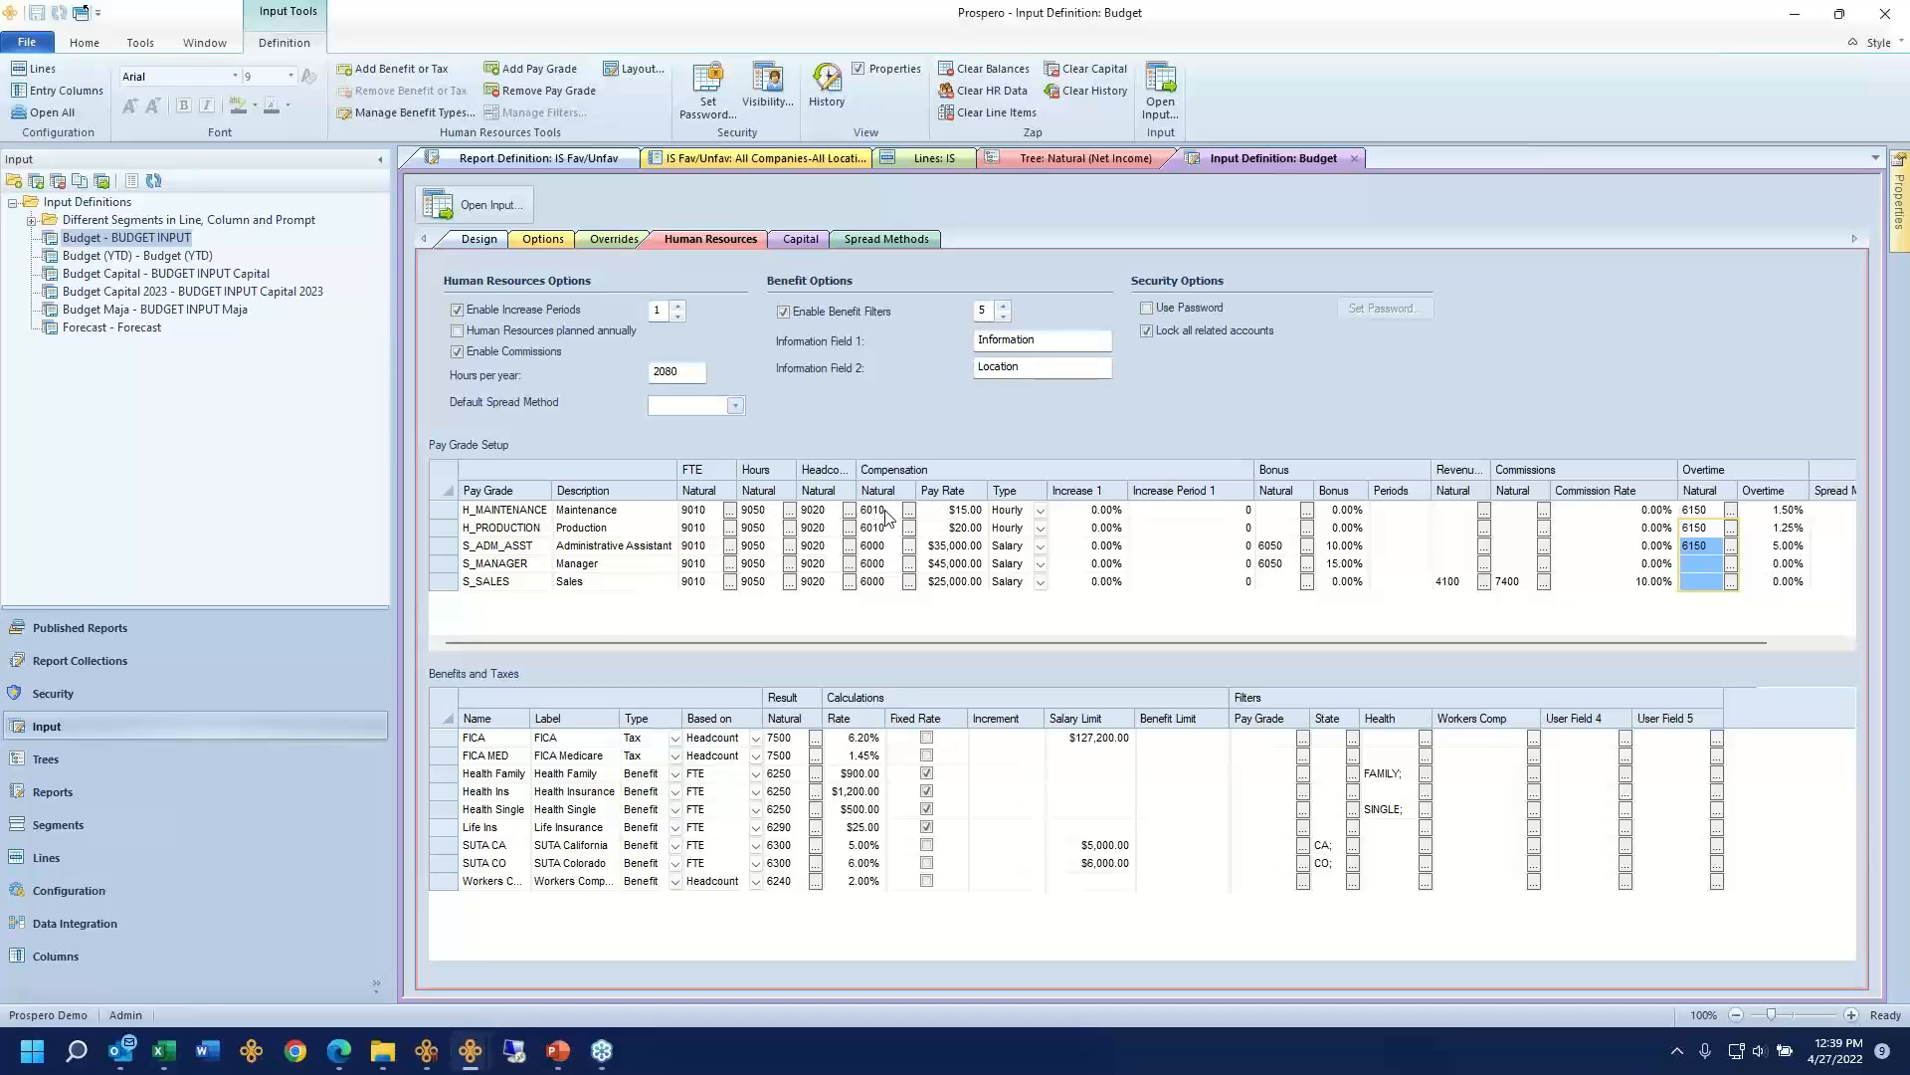
drag(887, 528, 888, 612)
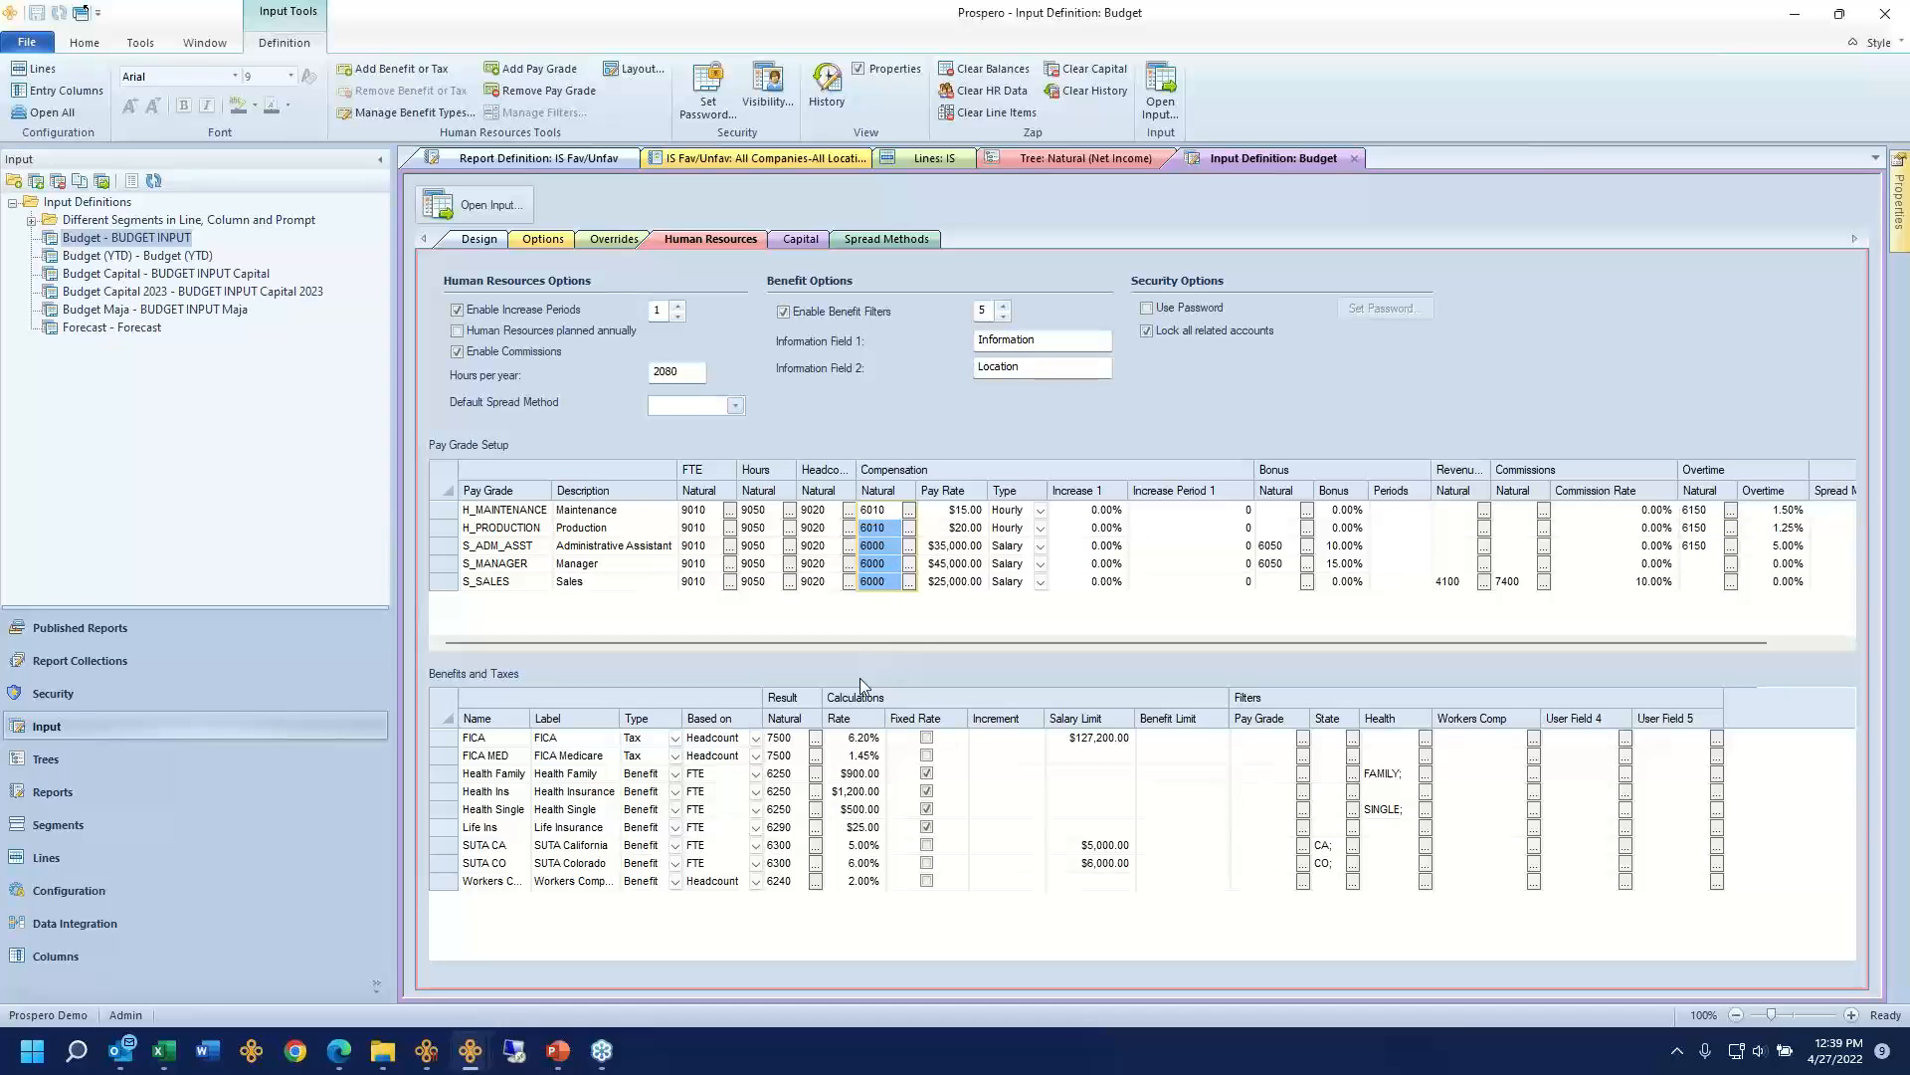
Step: Review the result natural accounts of the benefits and taxes, and add a blank row beneath the Workers Comp benefit
drag(781, 756, 786, 898)
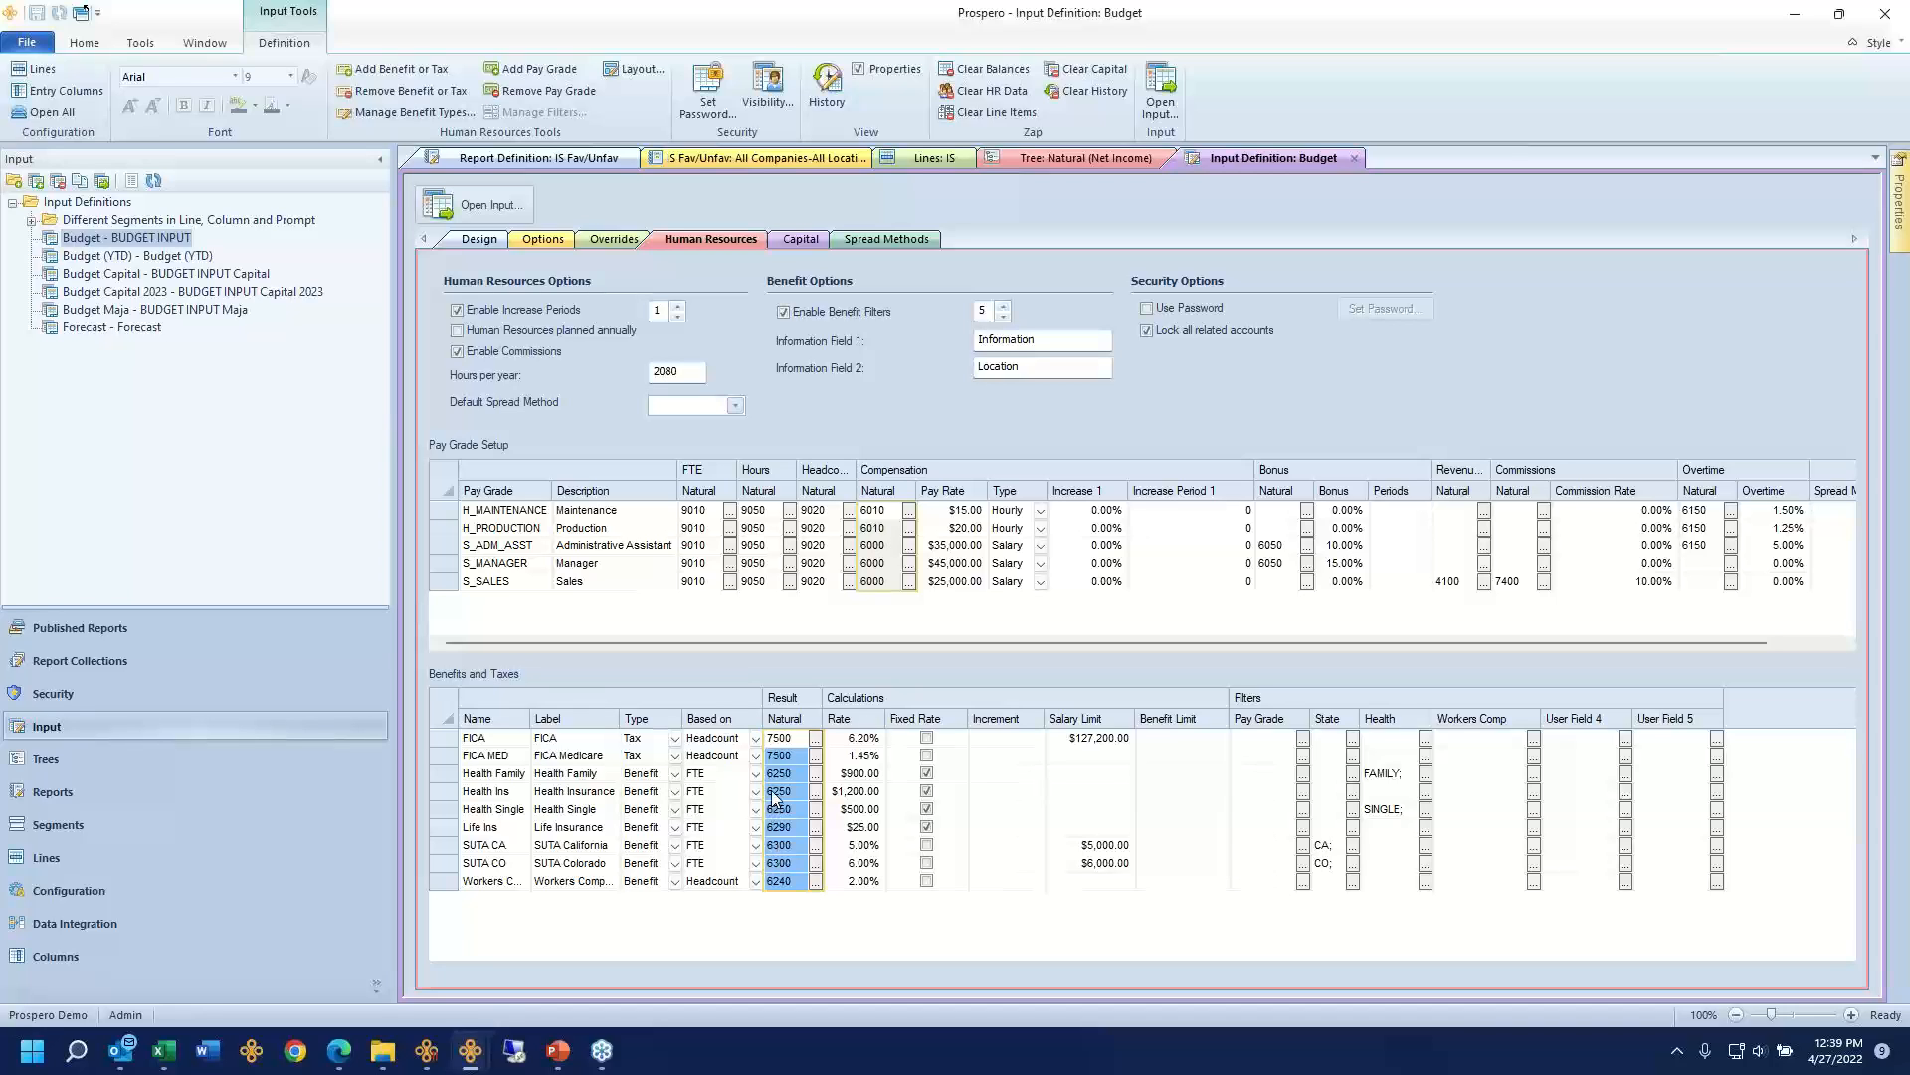
click(507, 885)
key(Down)
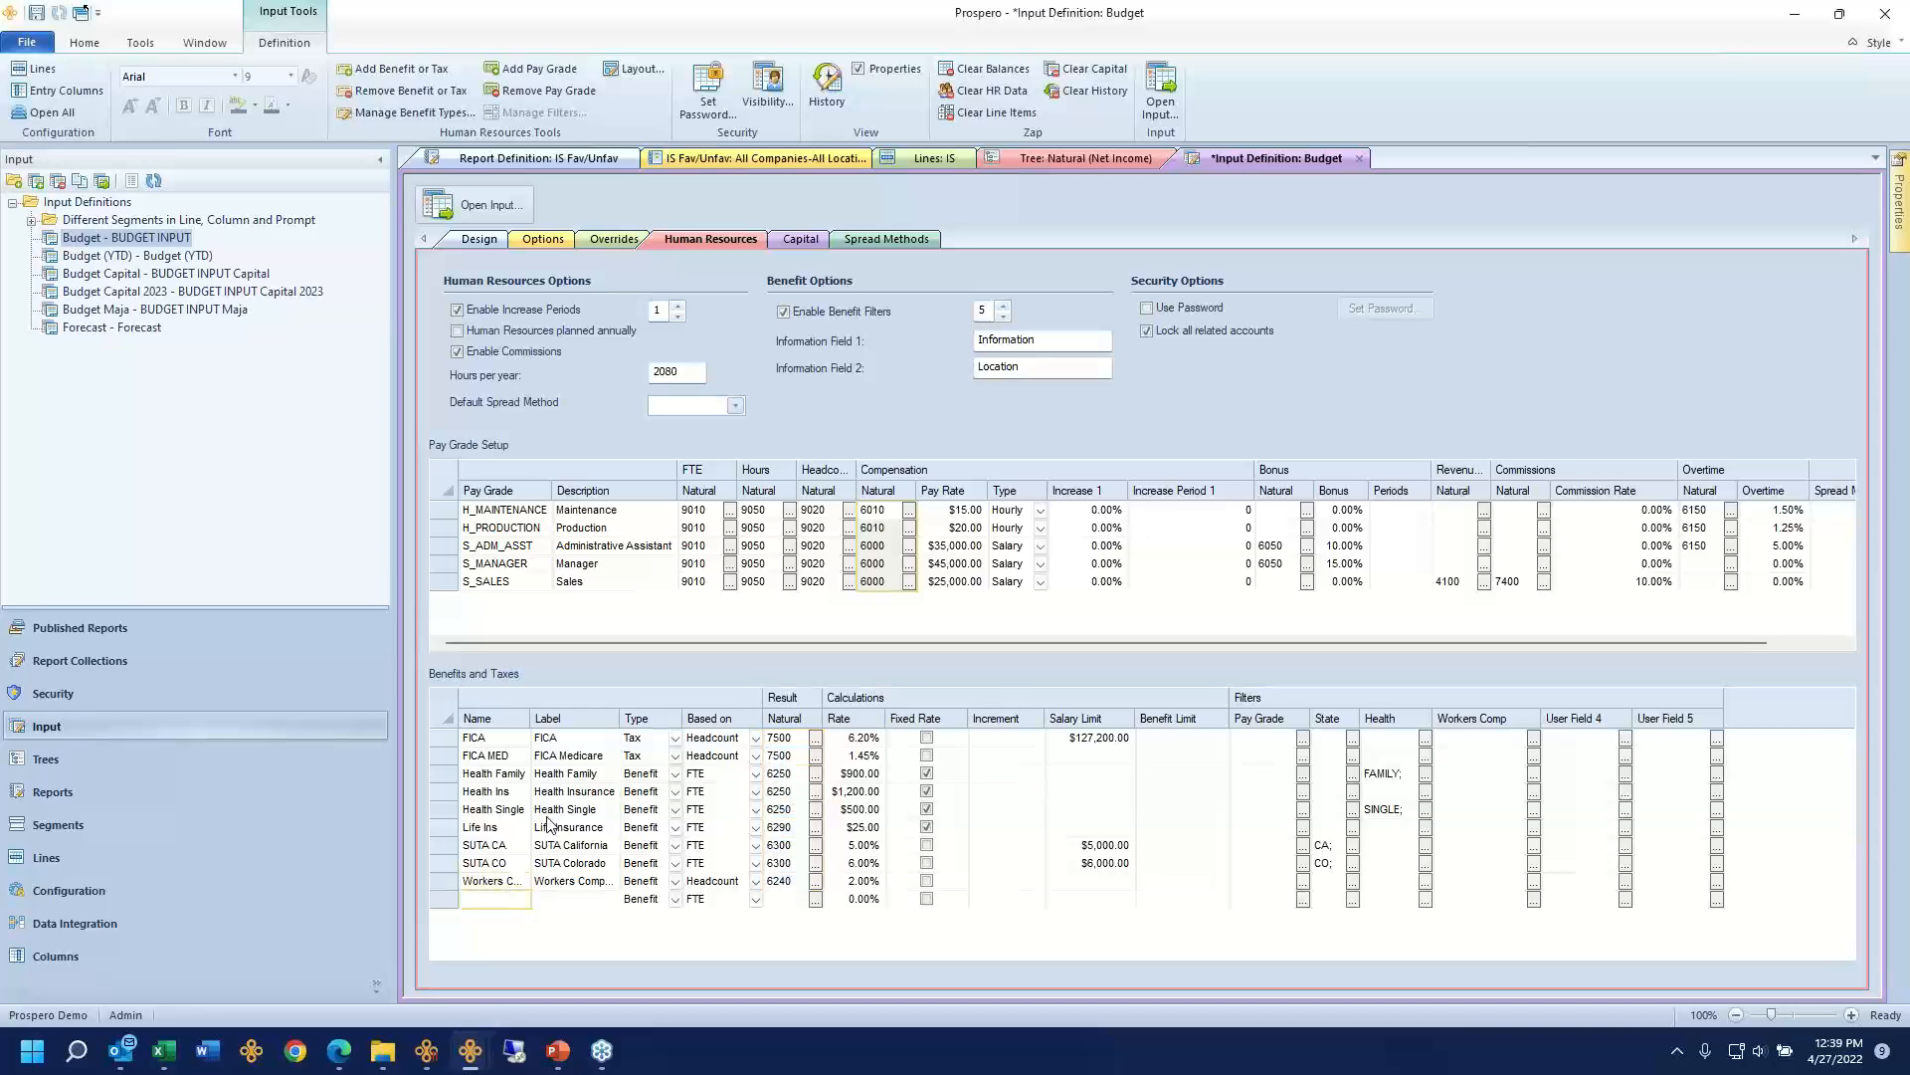
Step: Review the FICA and FICA MED tax rows and the benefit rows from Health Family through Life Ins
click(450, 737)
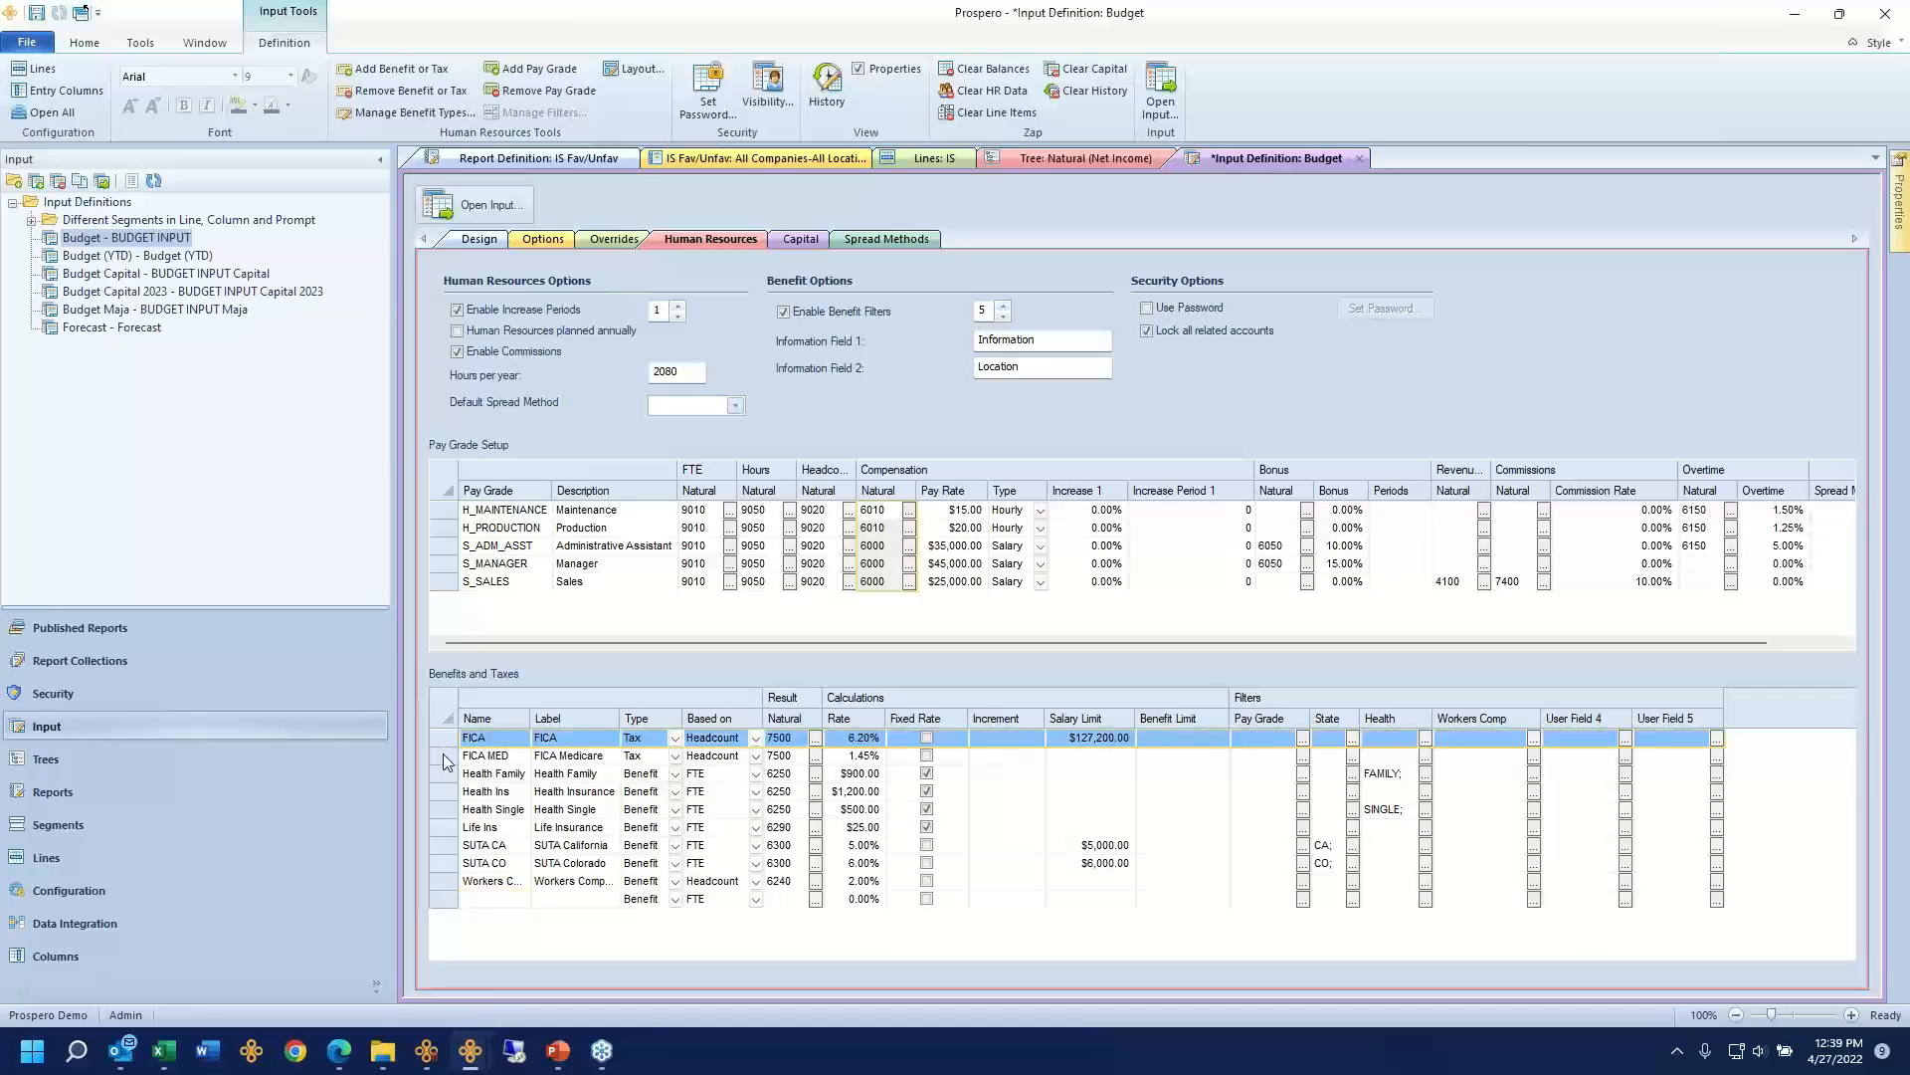
shift+click(449, 756)
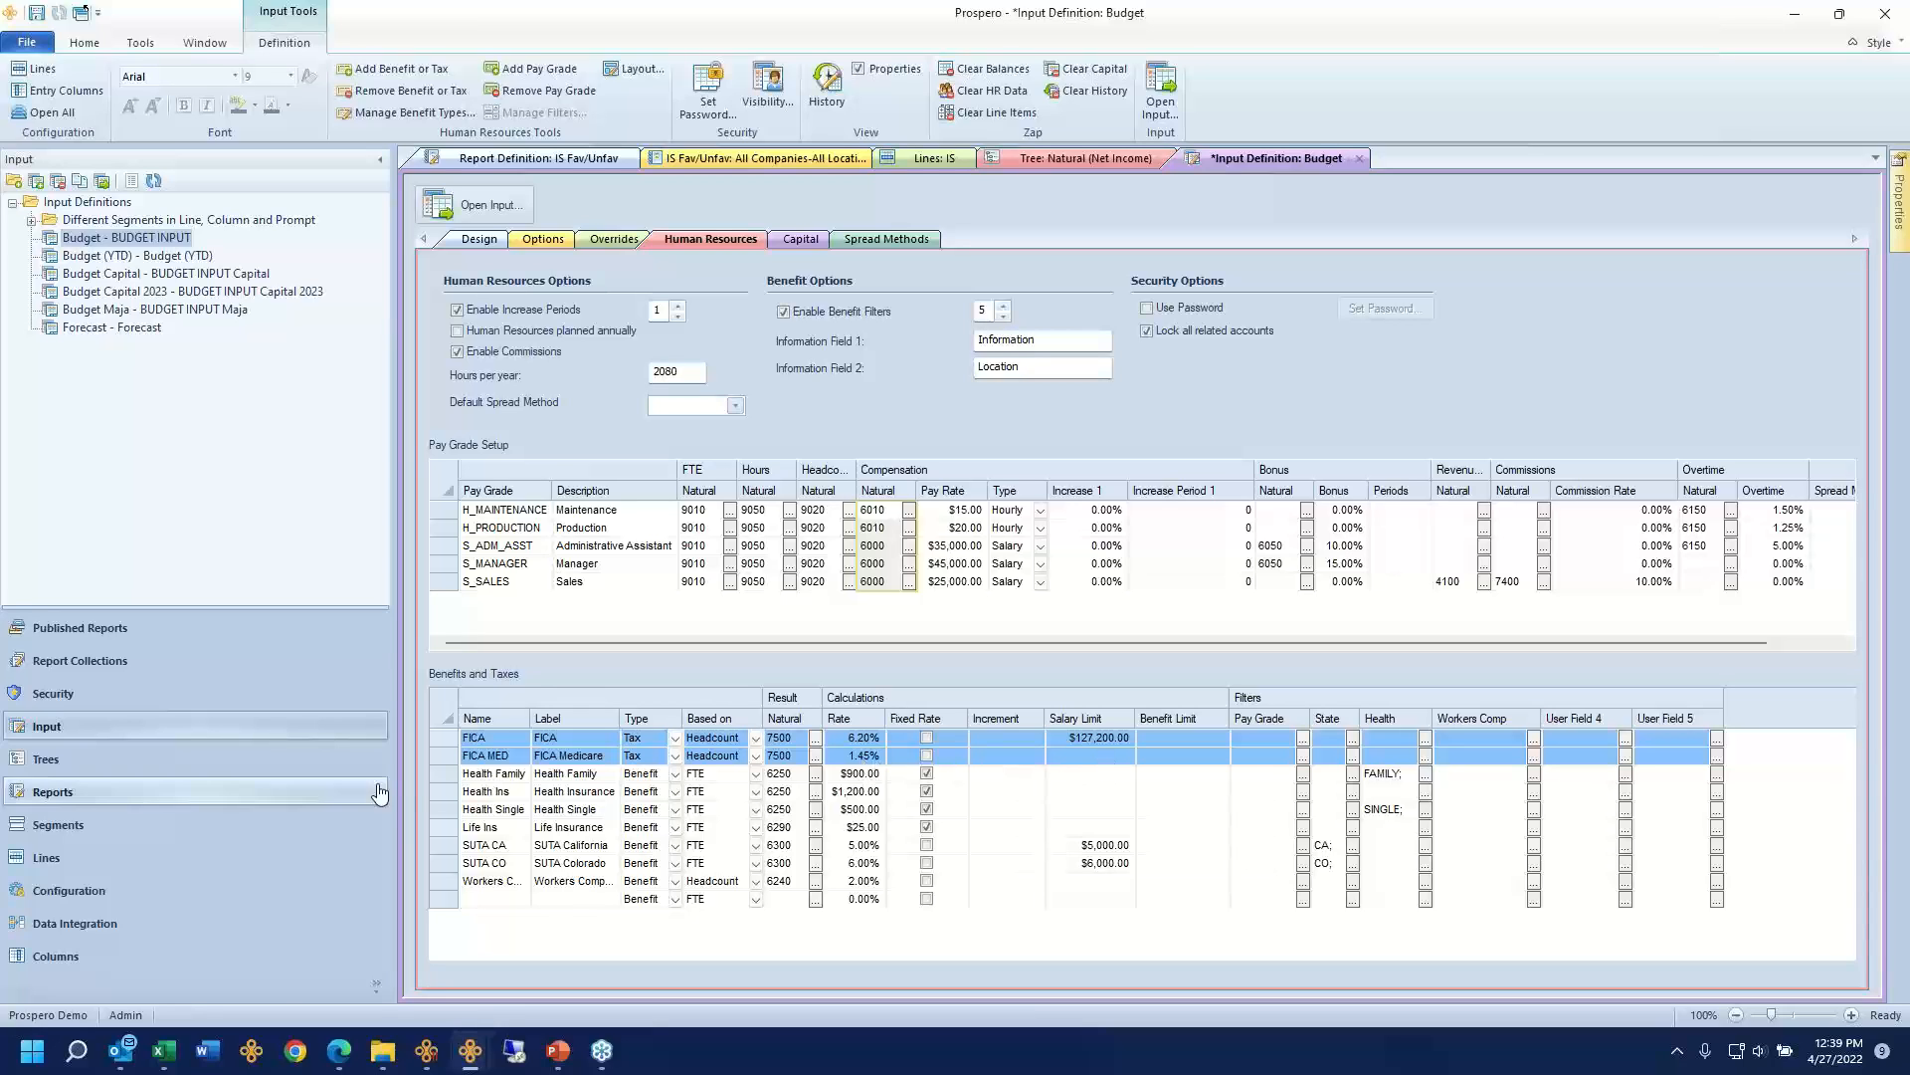
click(438, 773)
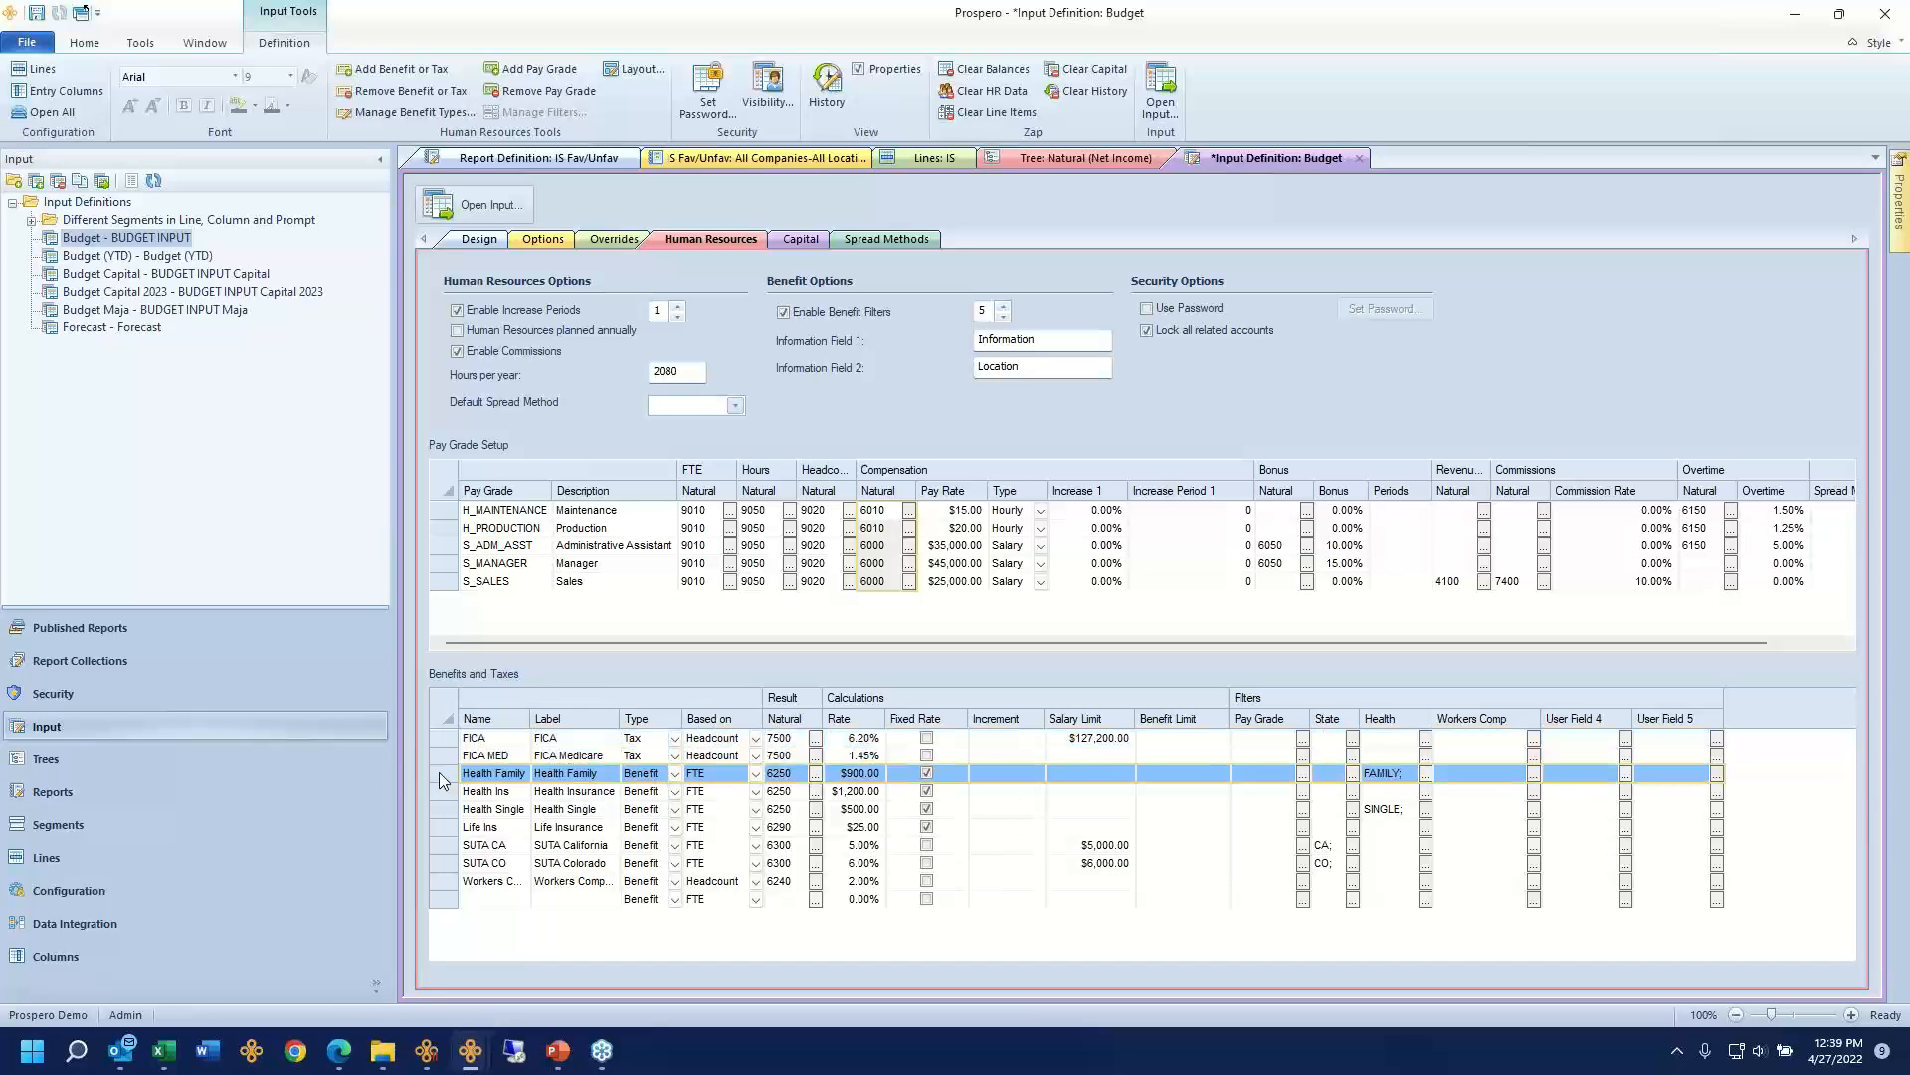
key(shift+Down)
key(shift+Down)
key(shift+Down)
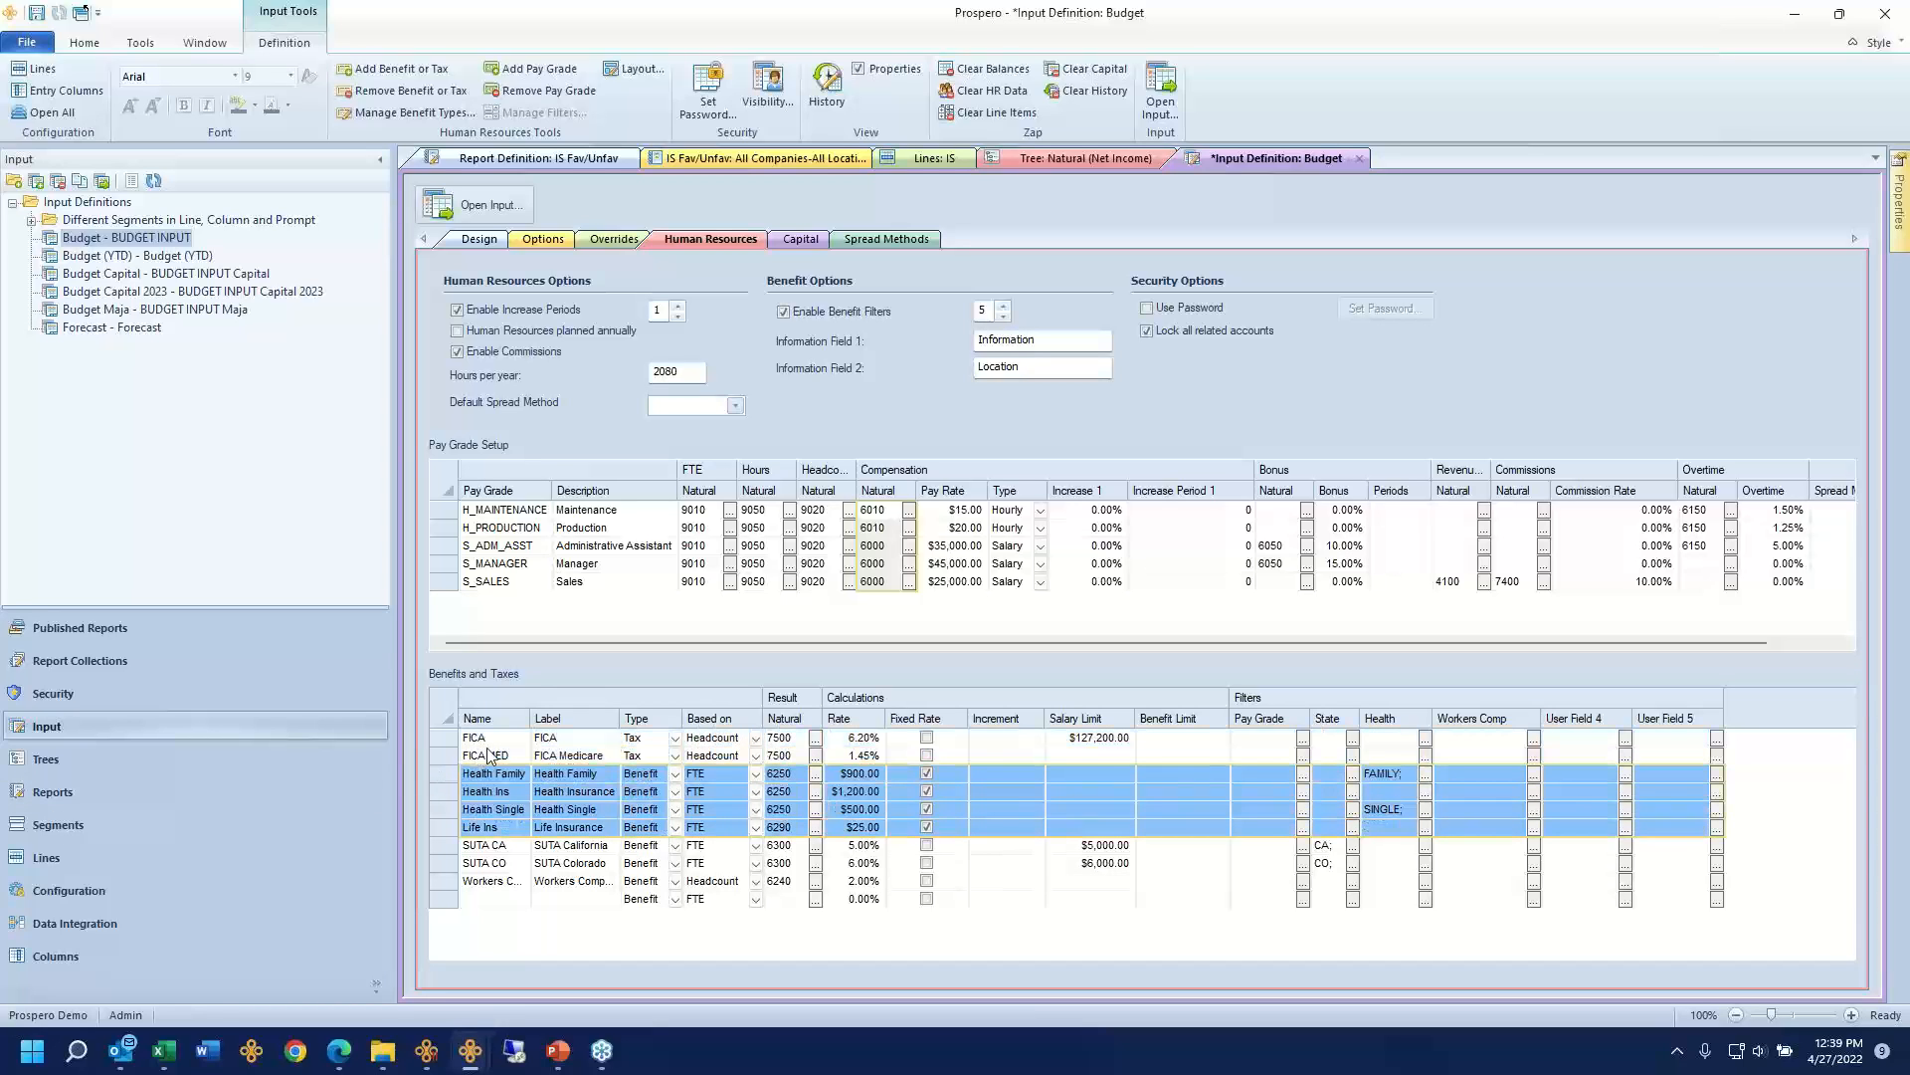
Step: Try adding HMO and a second new value to the Health filter of the Health Family benefit, and cancel the changes
click(1426, 773)
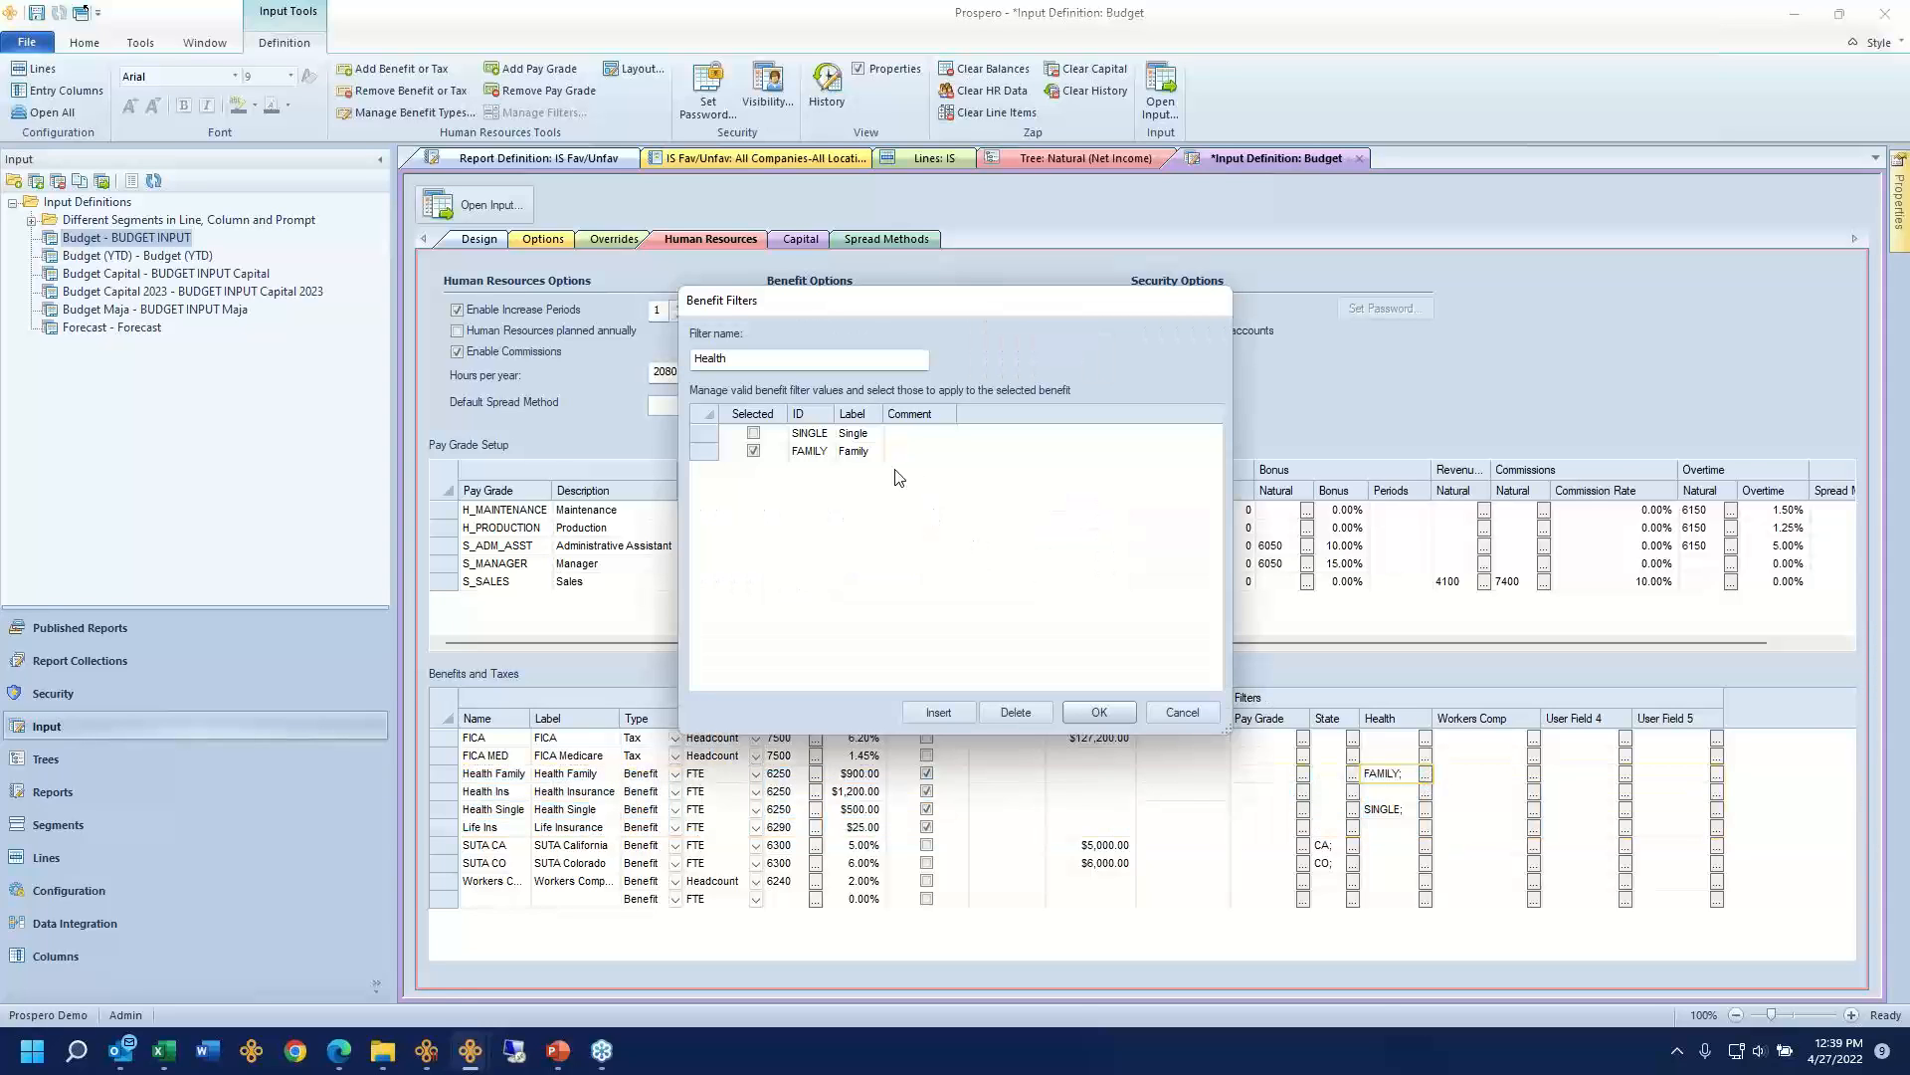
click(928, 713)
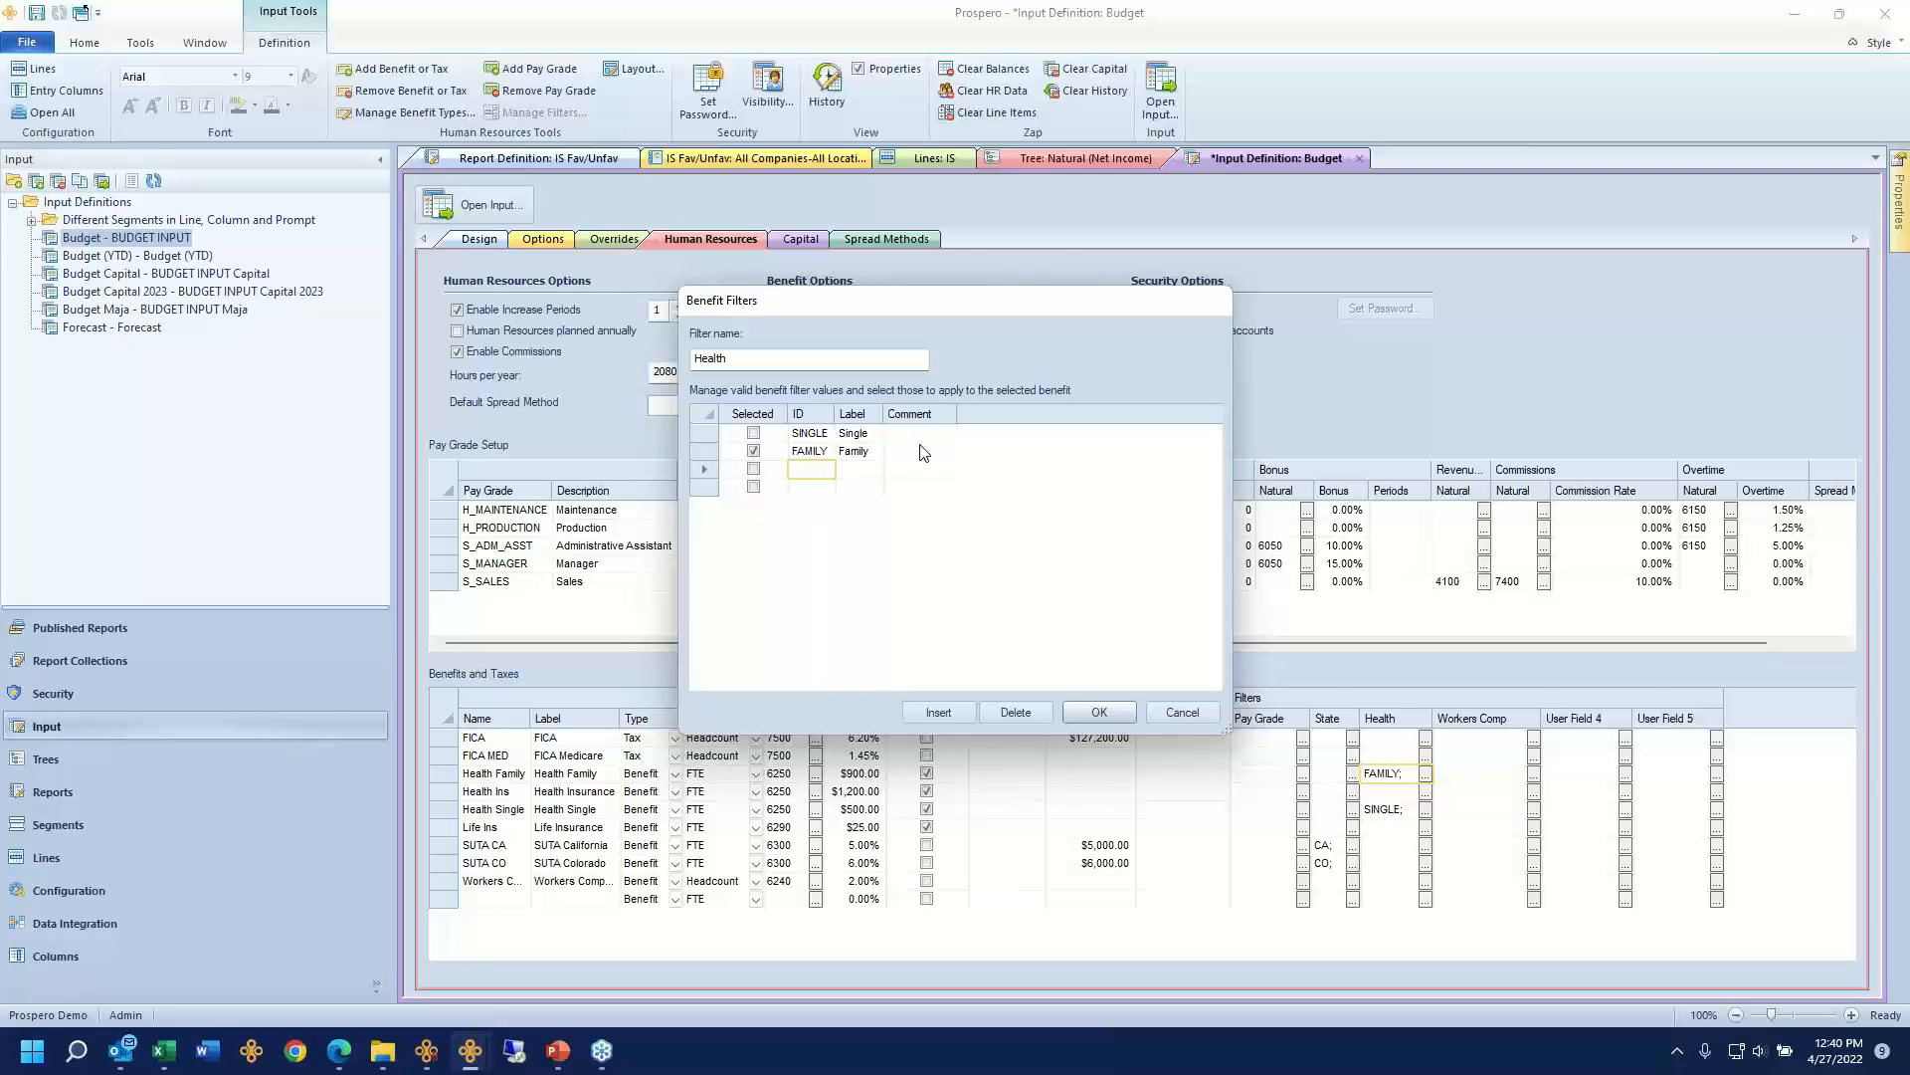
text(HMO)
key(Down)
text(P)
click(864, 460)
click(1176, 713)
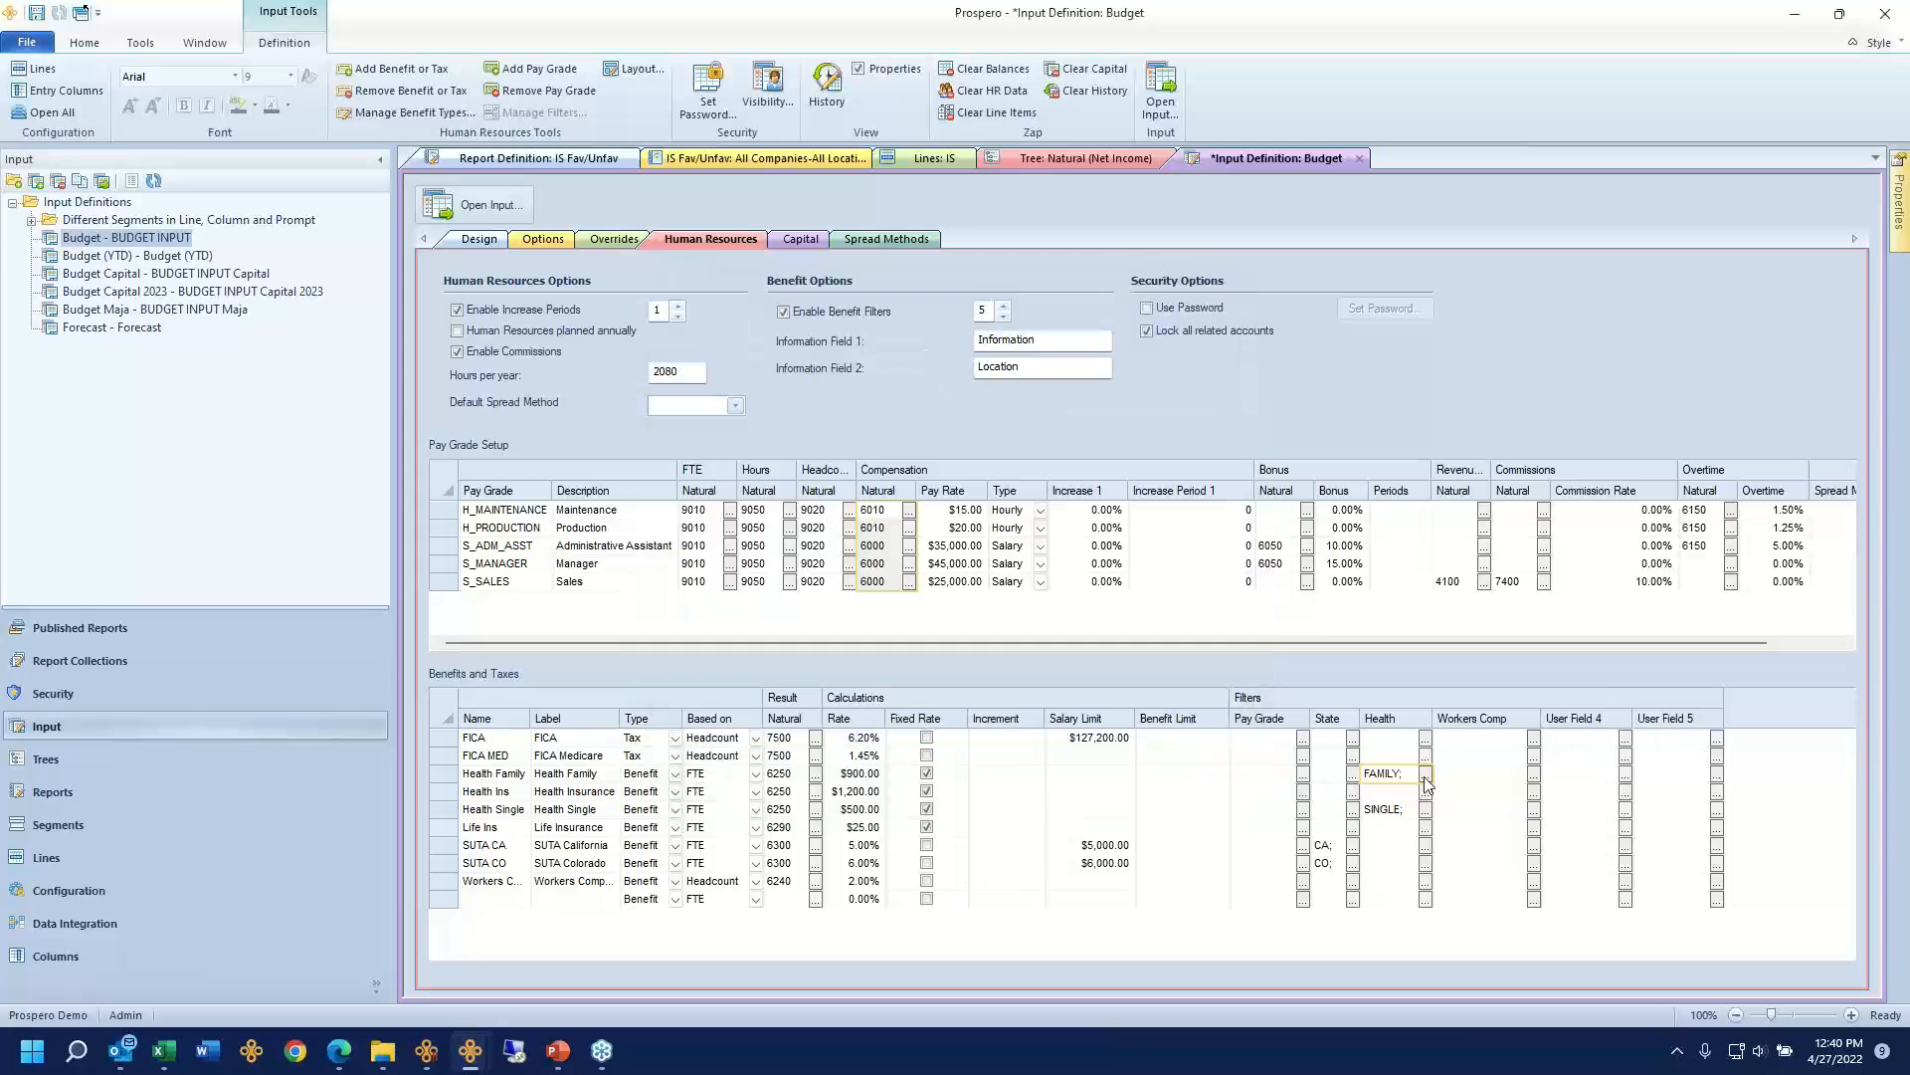
Step: Increase the number of enabled benefit filters to 6
drag(1689, 750, 1656, 827)
drag(1483, 756, 1466, 786)
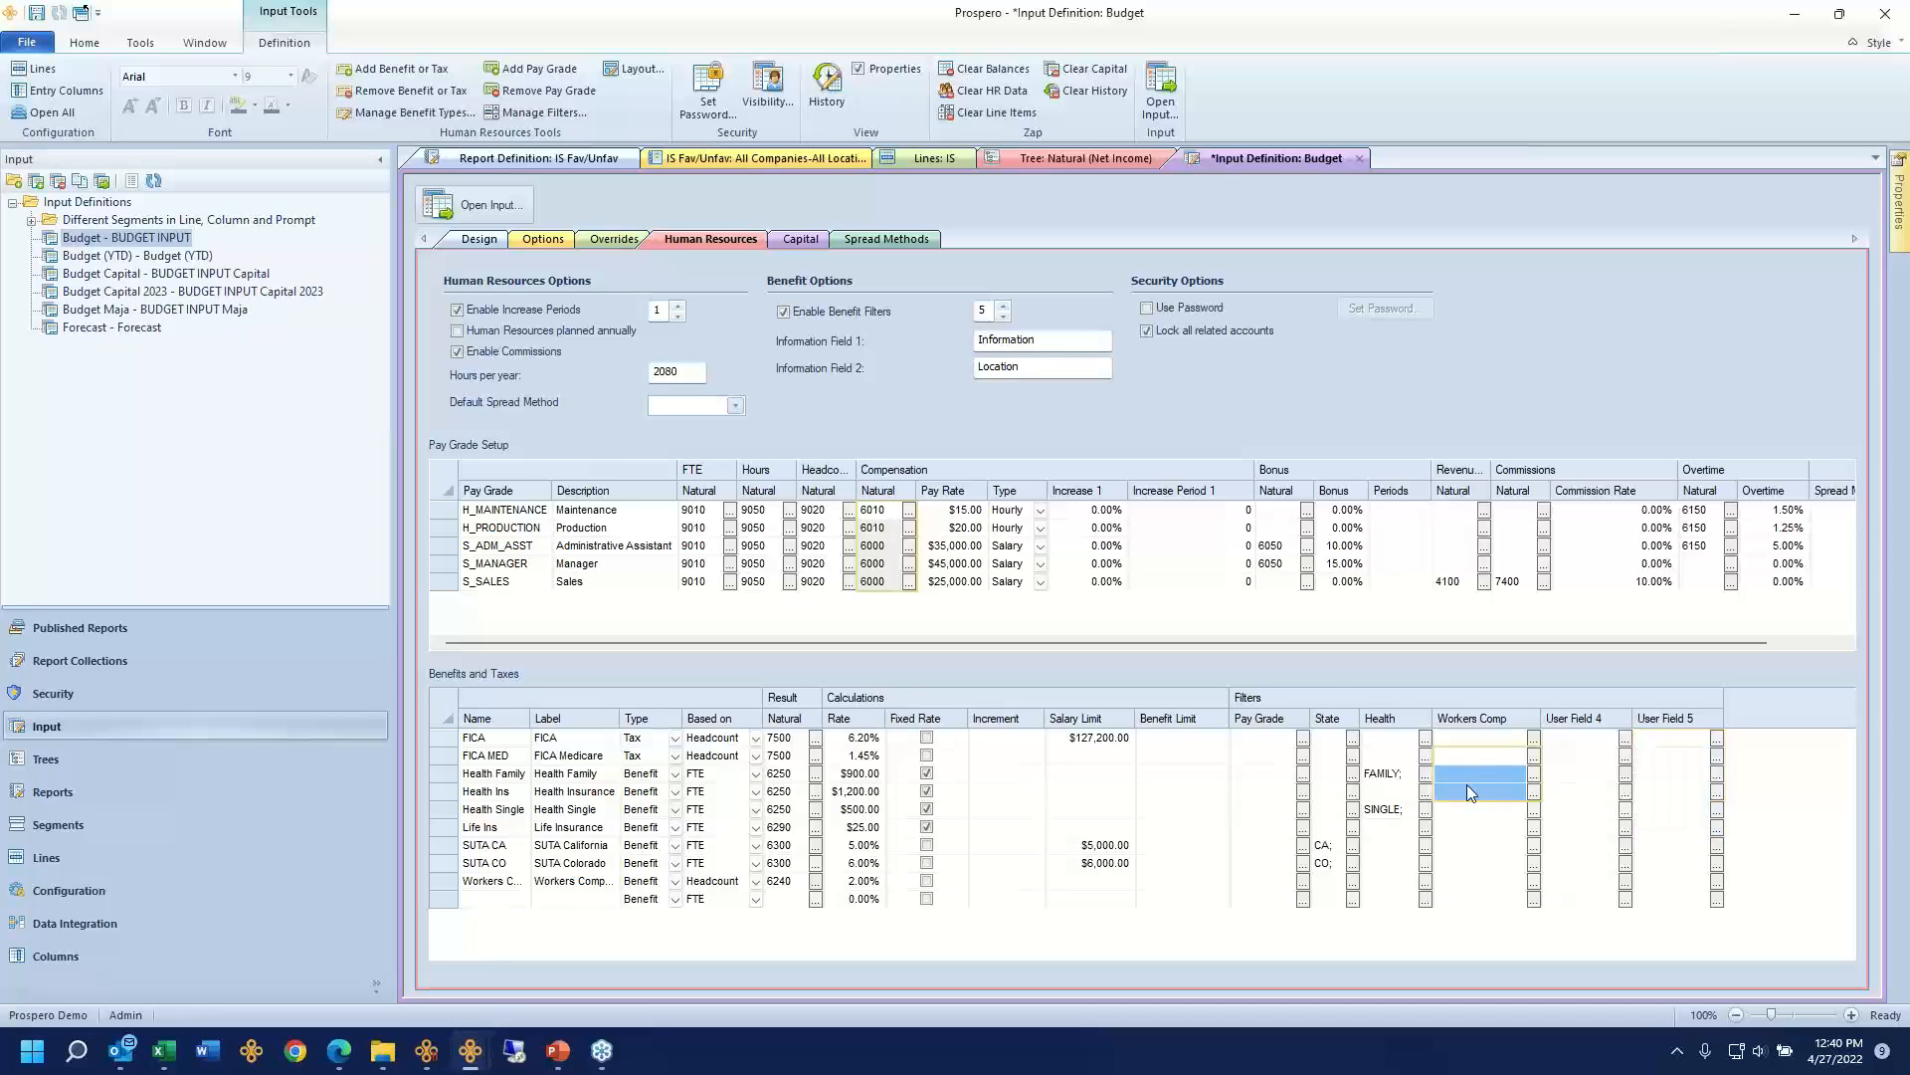
click(1003, 307)
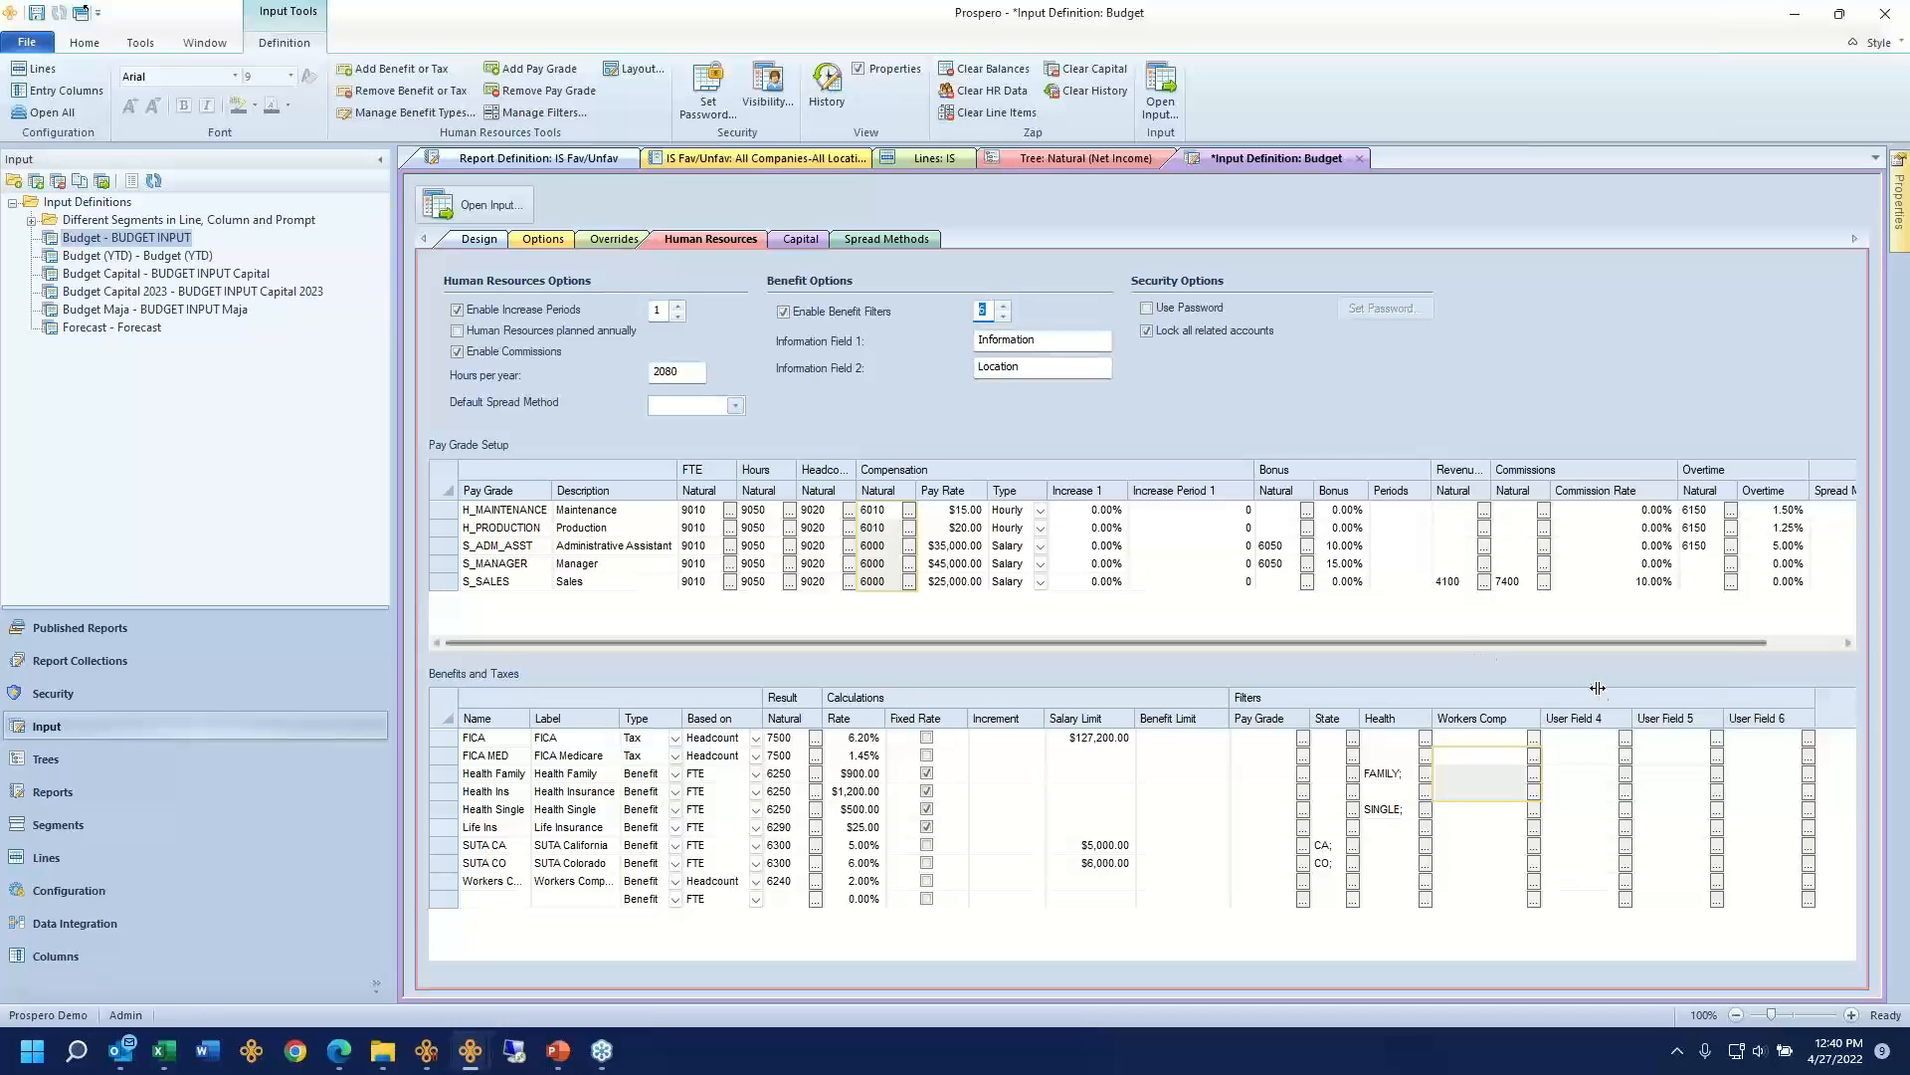
Step: Try renaming the User Field 6 benefit filter to 401k and inserting two blank value rows
click(1808, 774)
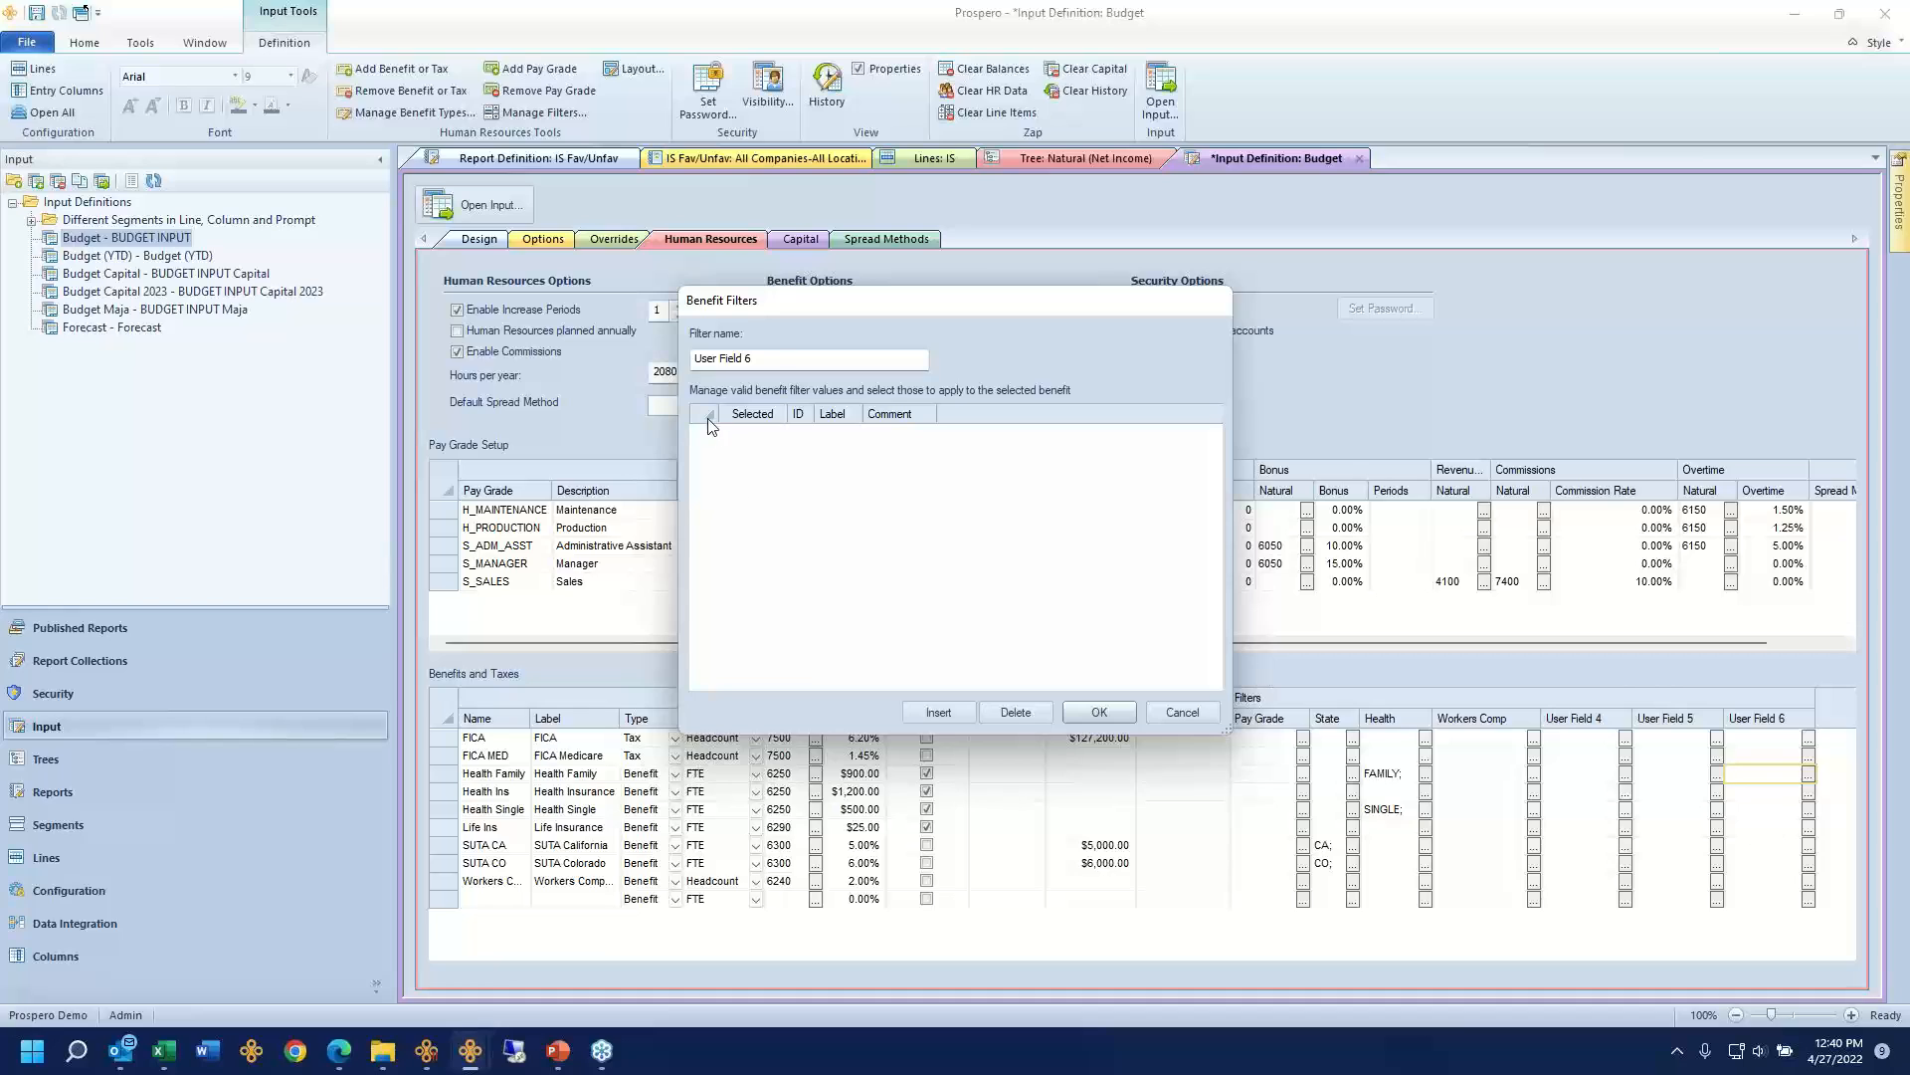
drag(786, 367, 529, 339)
text(401k)
click(954, 716)
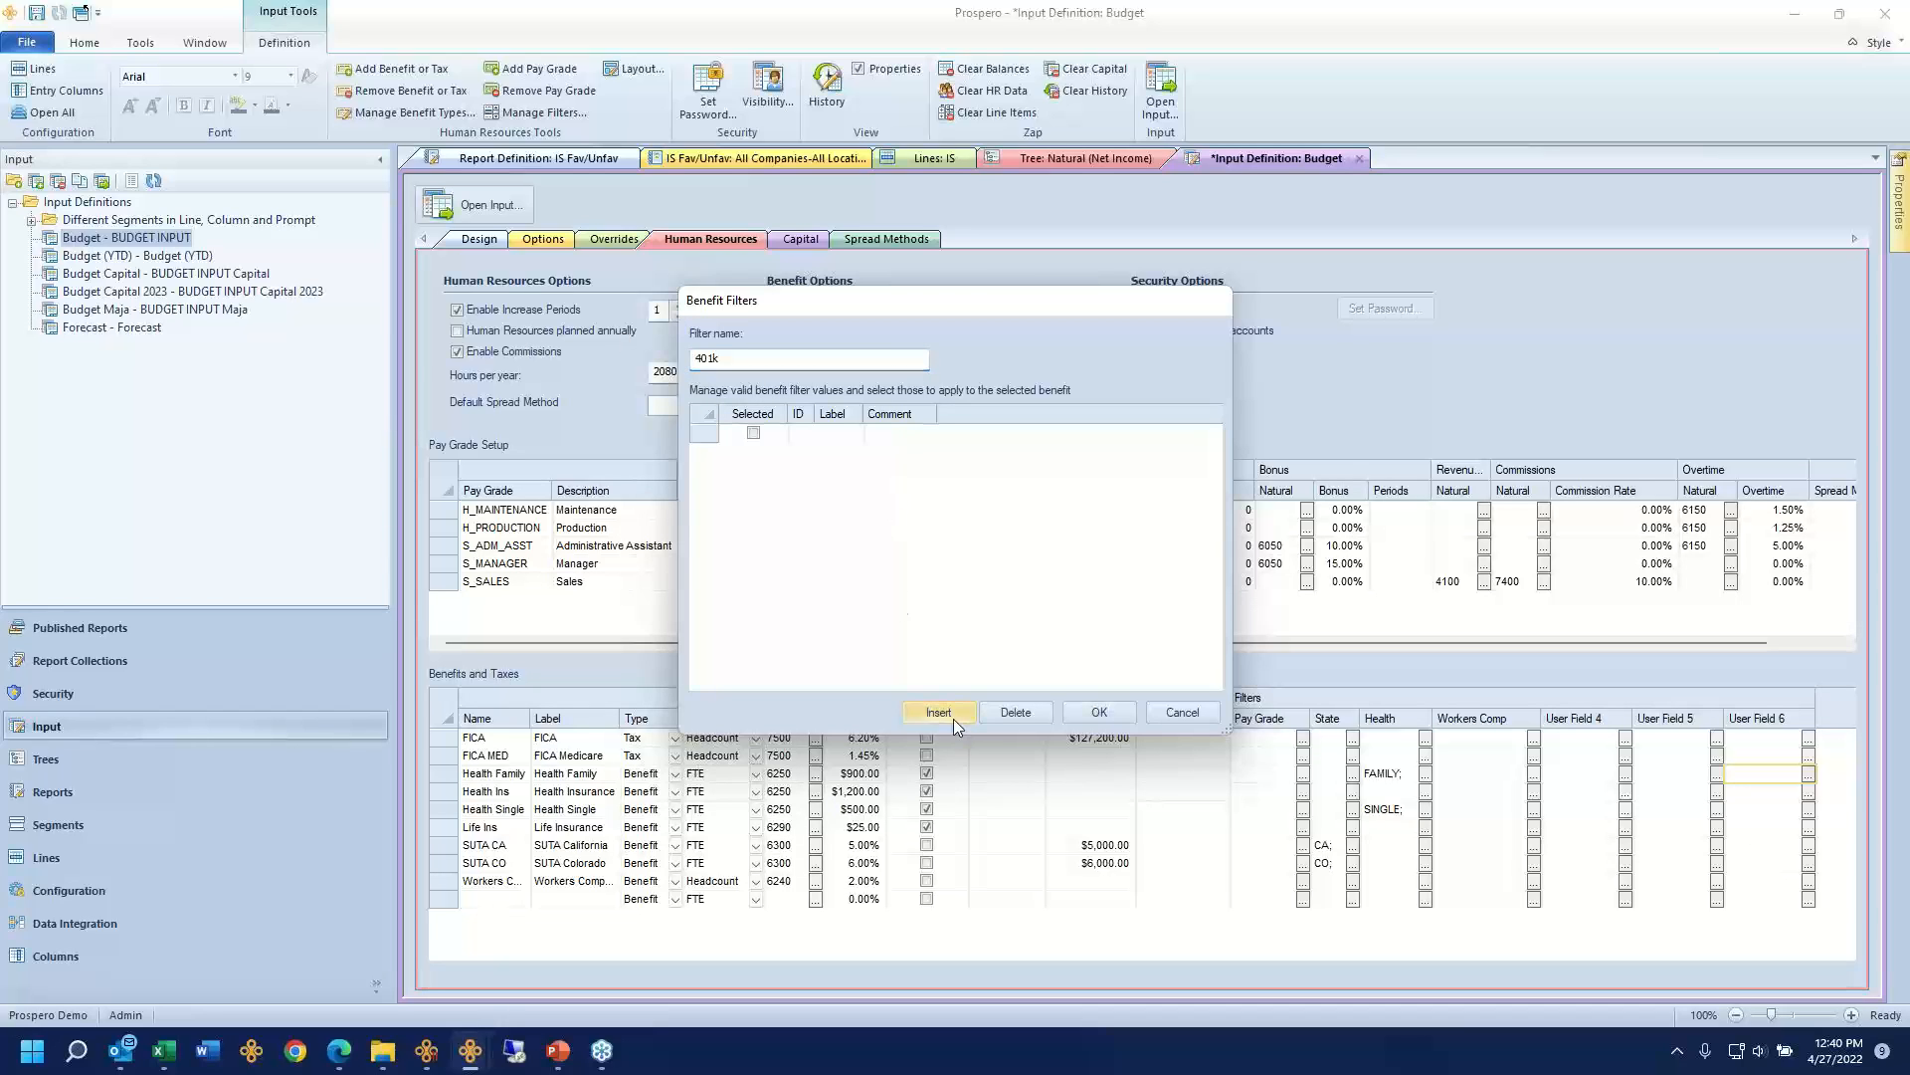
click(952, 716)
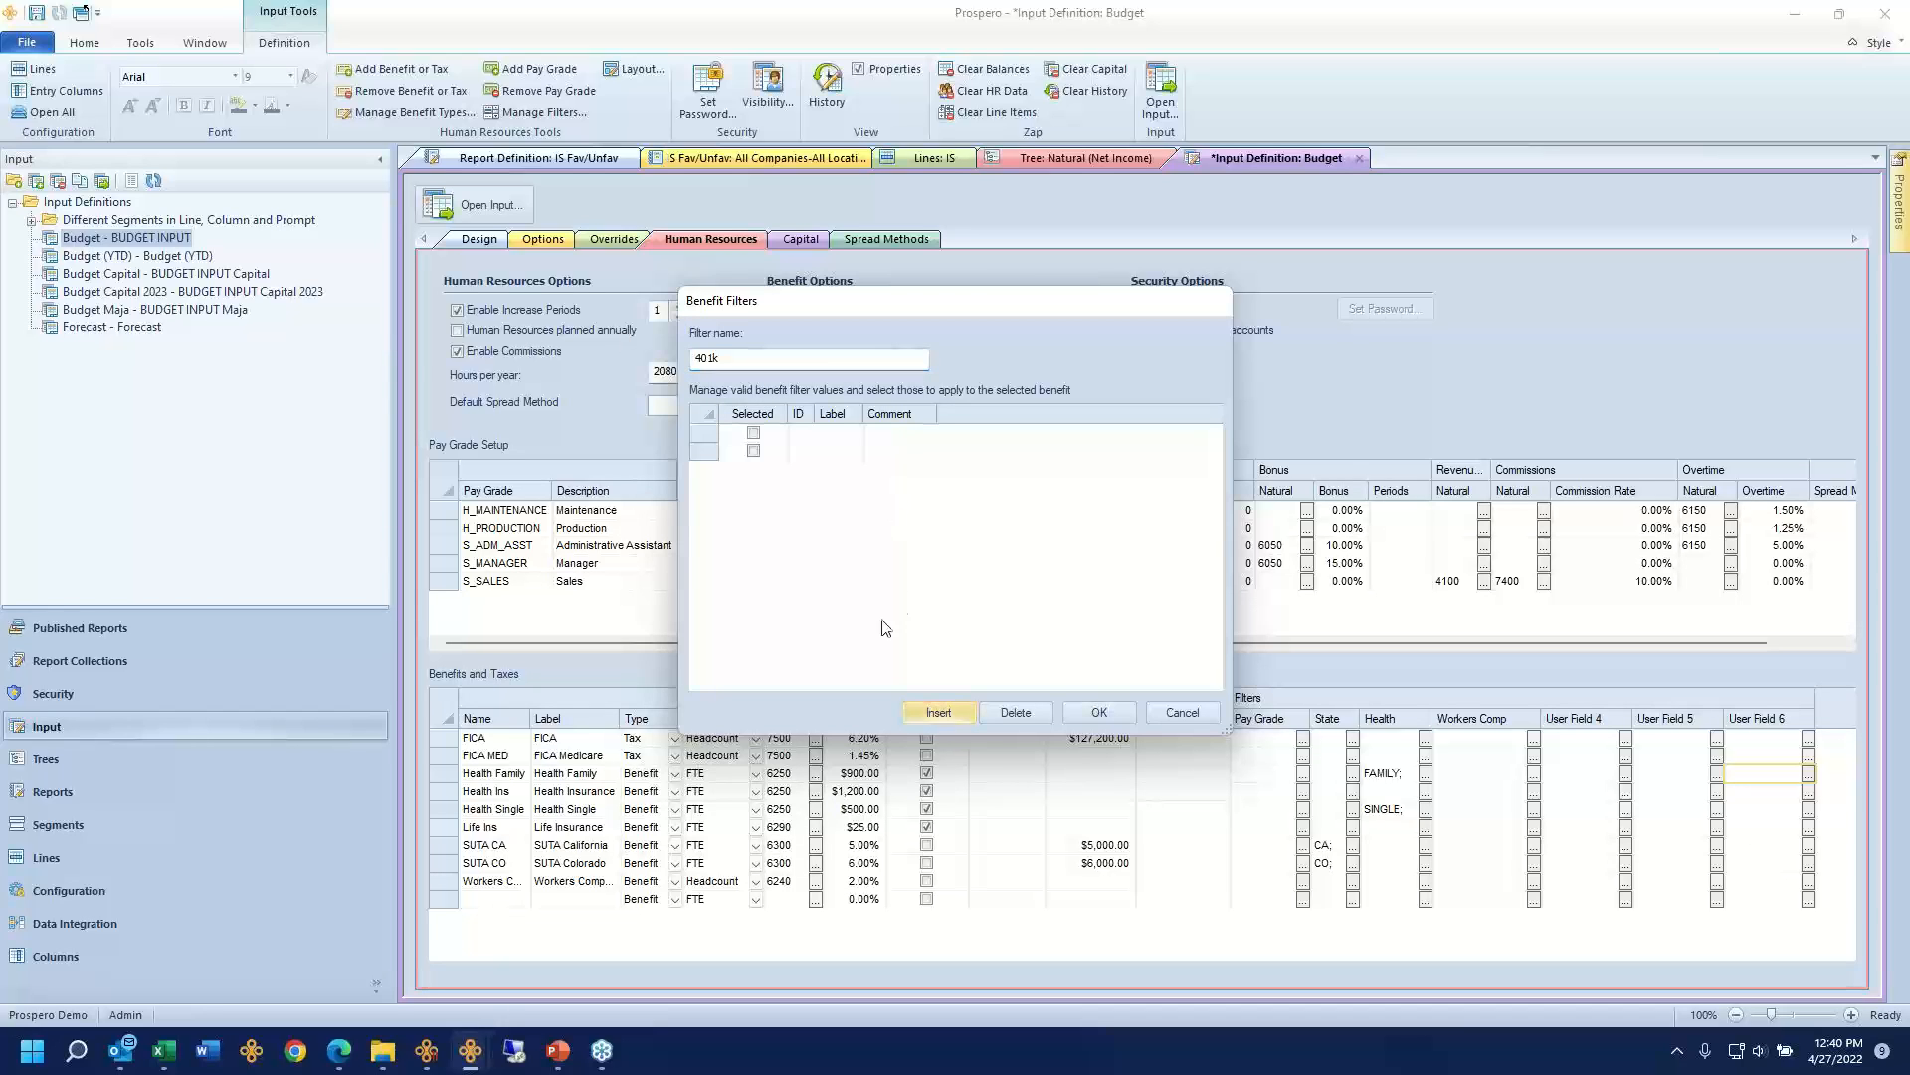
Step: Try assigning IDs A and B to the two 401k filter values and labelling the first 1%, and cancel the changes
click(808, 437)
text(A)
key(Down)
text(B)
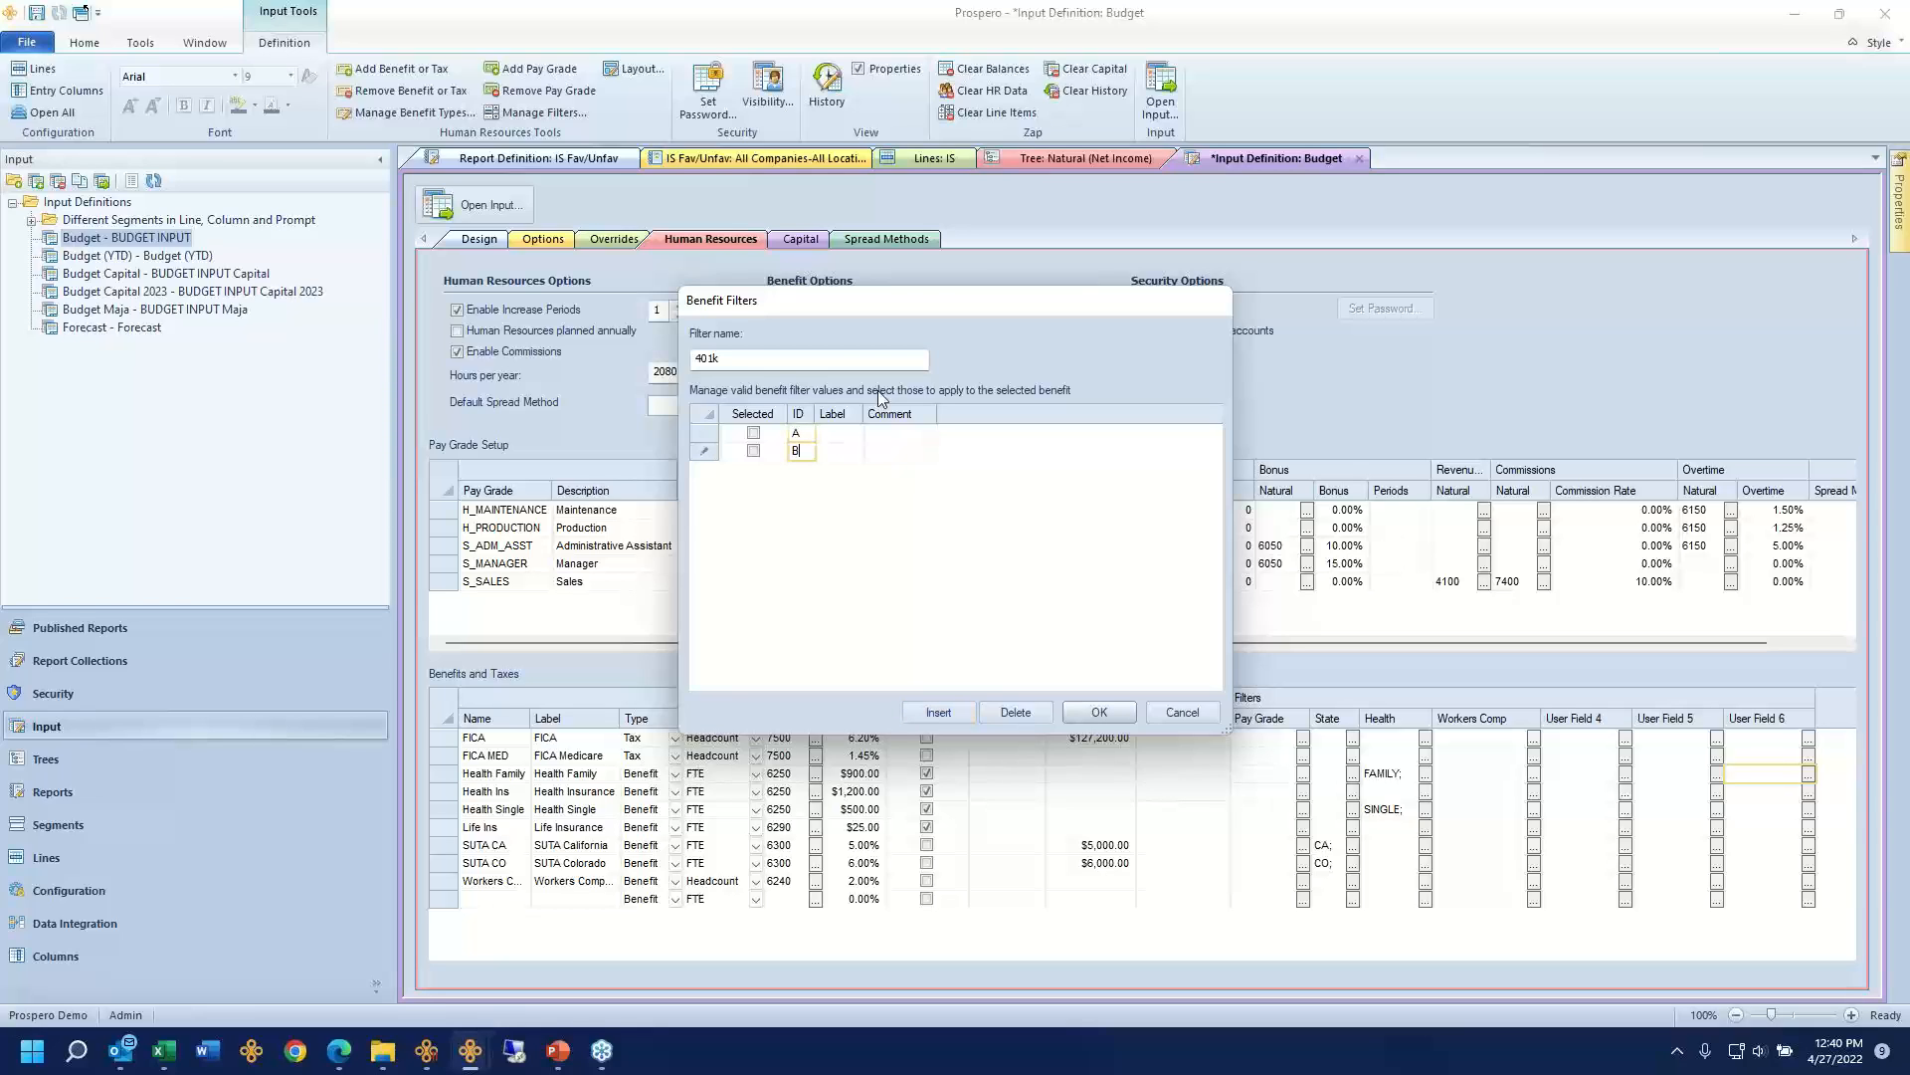
click(850, 433)
text(1%)
key(Down)
click(907, 438)
click(1186, 713)
Step: Switch to the Prospero window with the Denver Services-Administration budget and narrow its navigation pane
mouse_move(470, 1053)
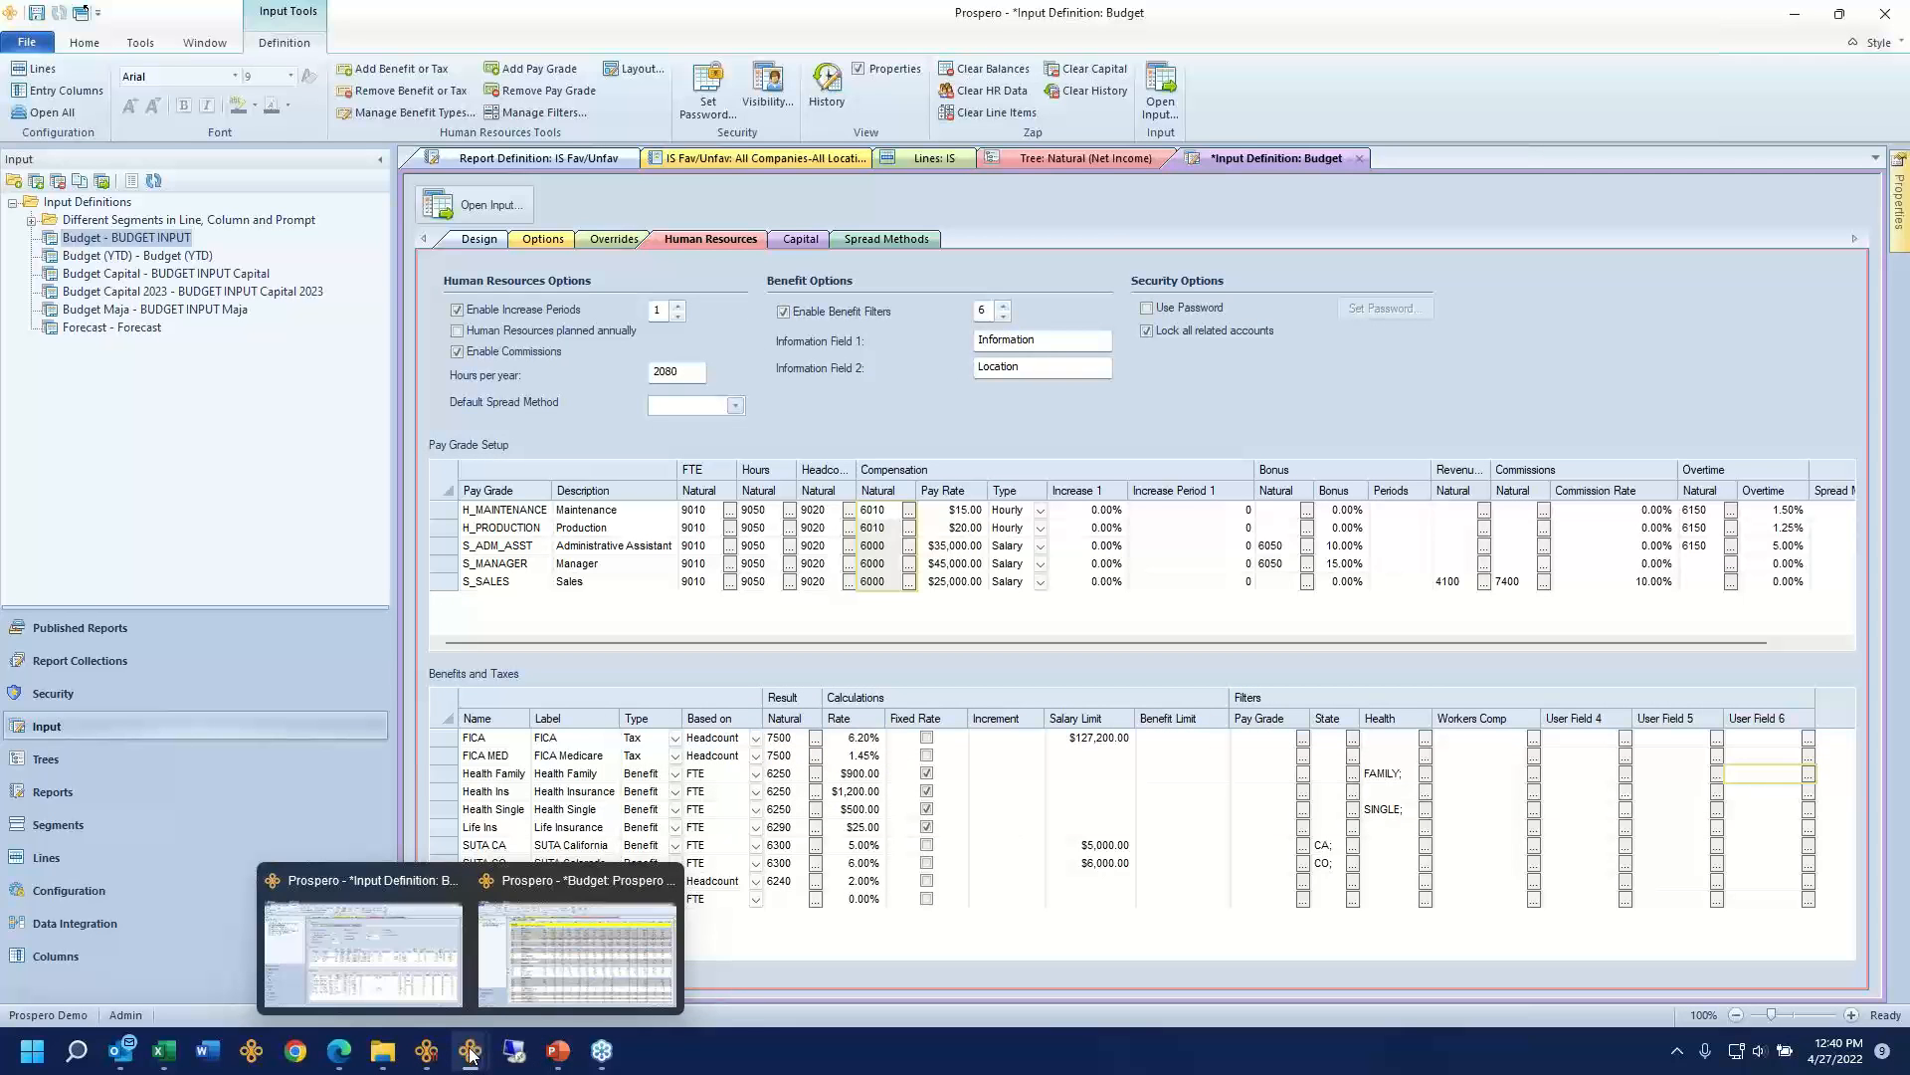
click(530, 991)
click(600, 354)
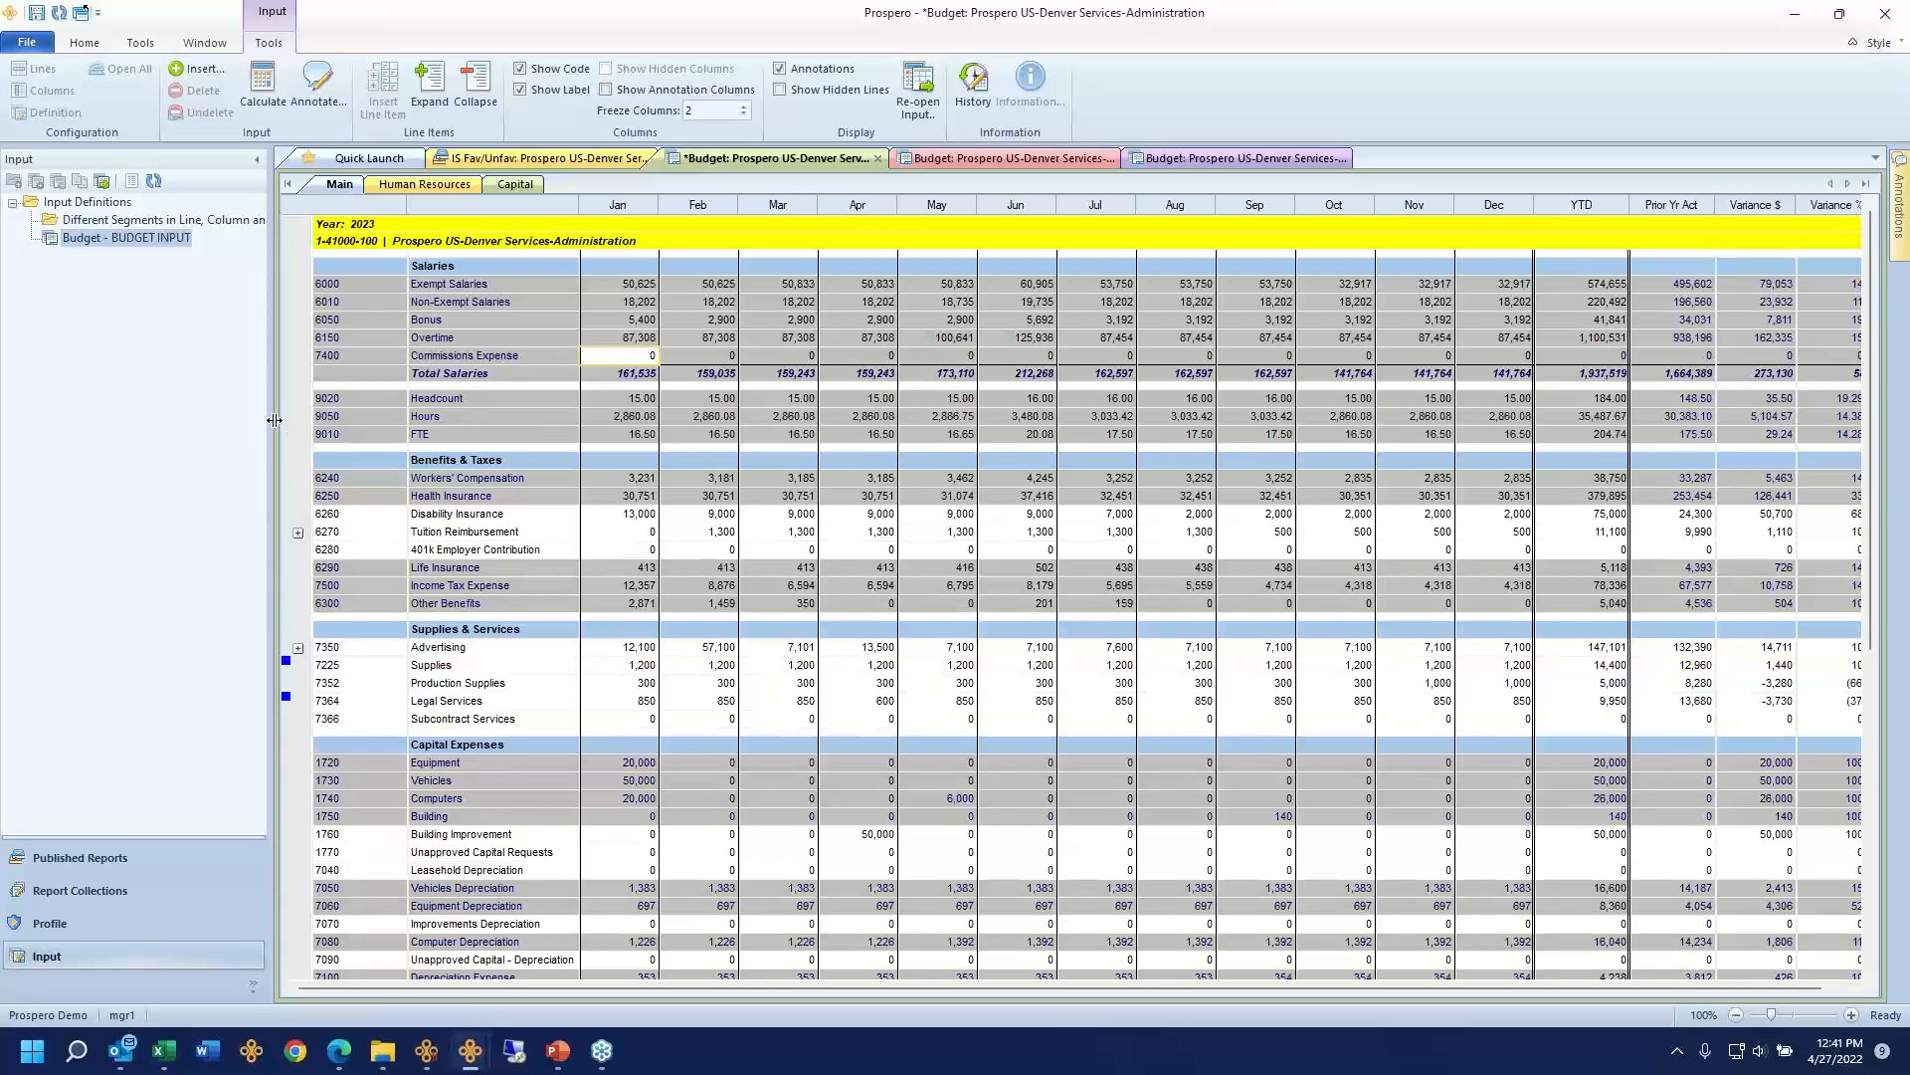
drag(275, 420, 197, 420)
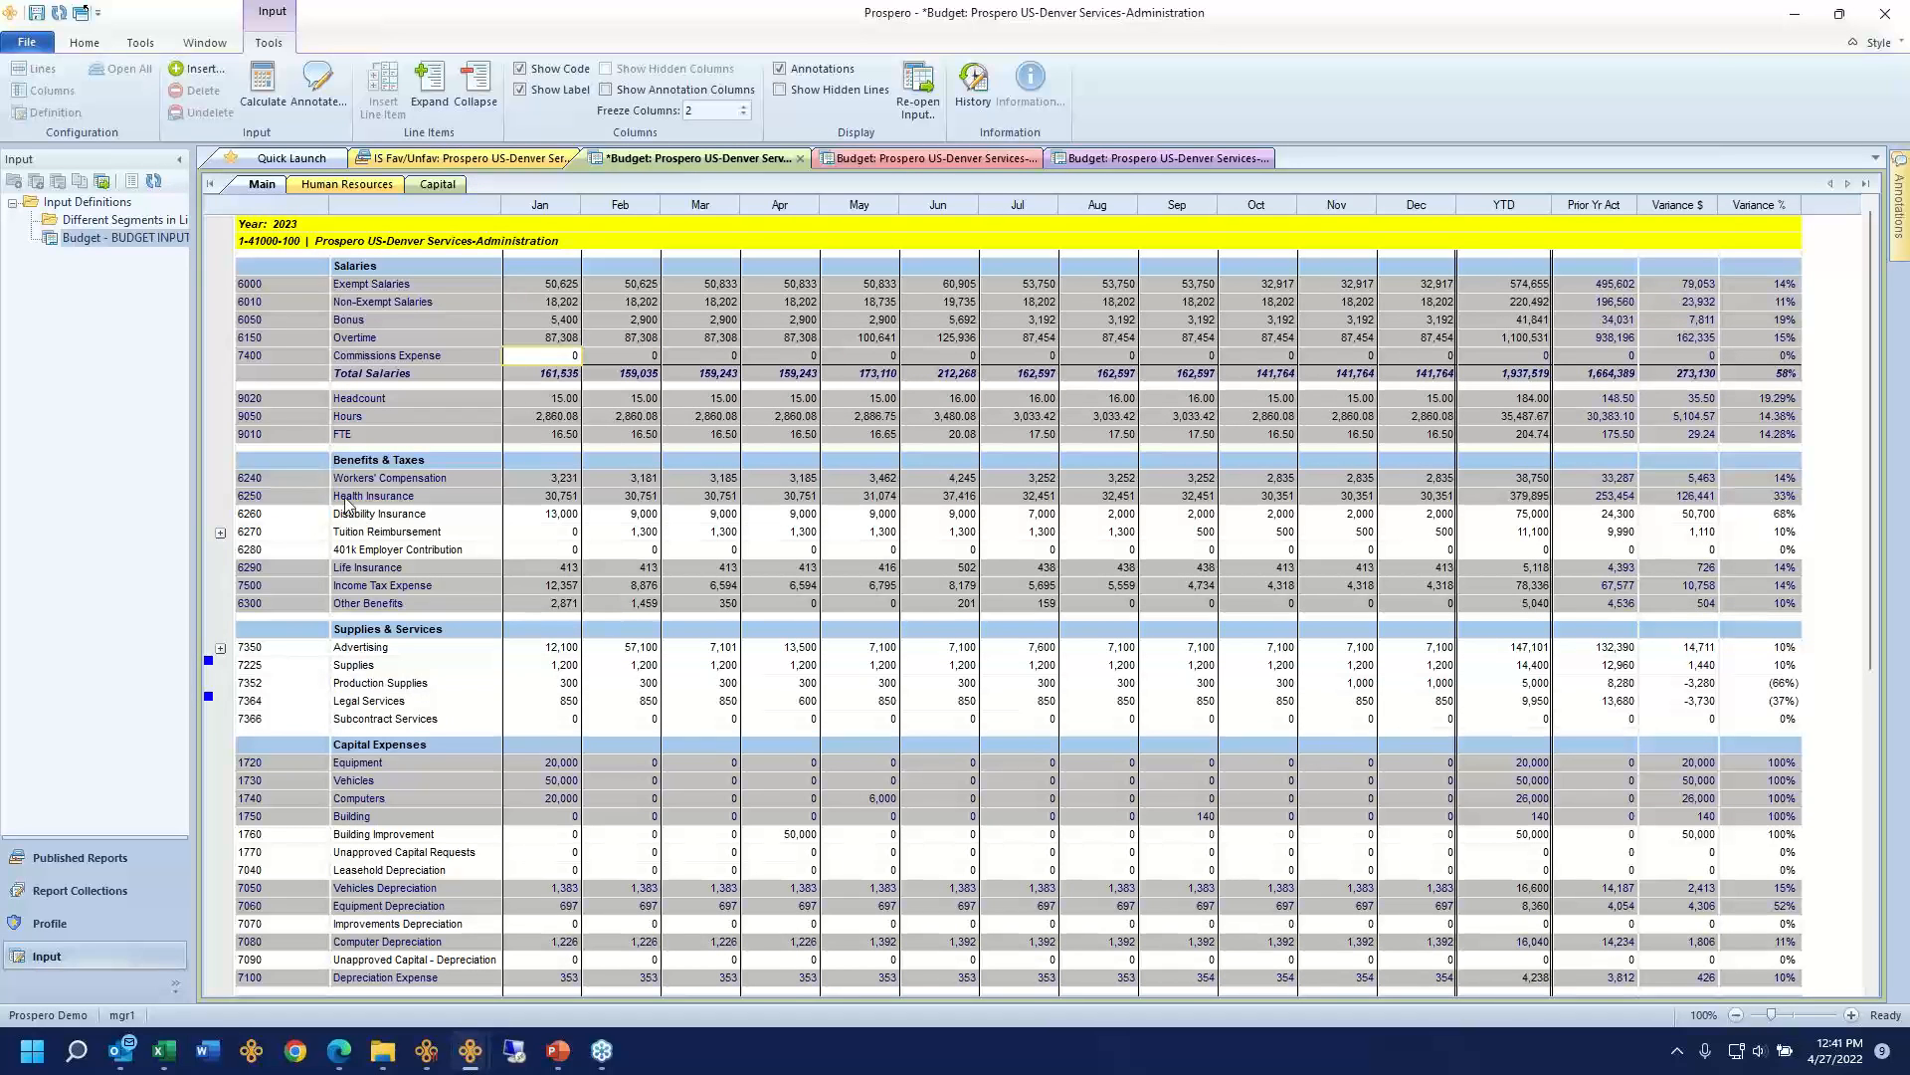
Step: Set the January budget for Disability Insurance to 14,000 and save the budget
click(551, 515)
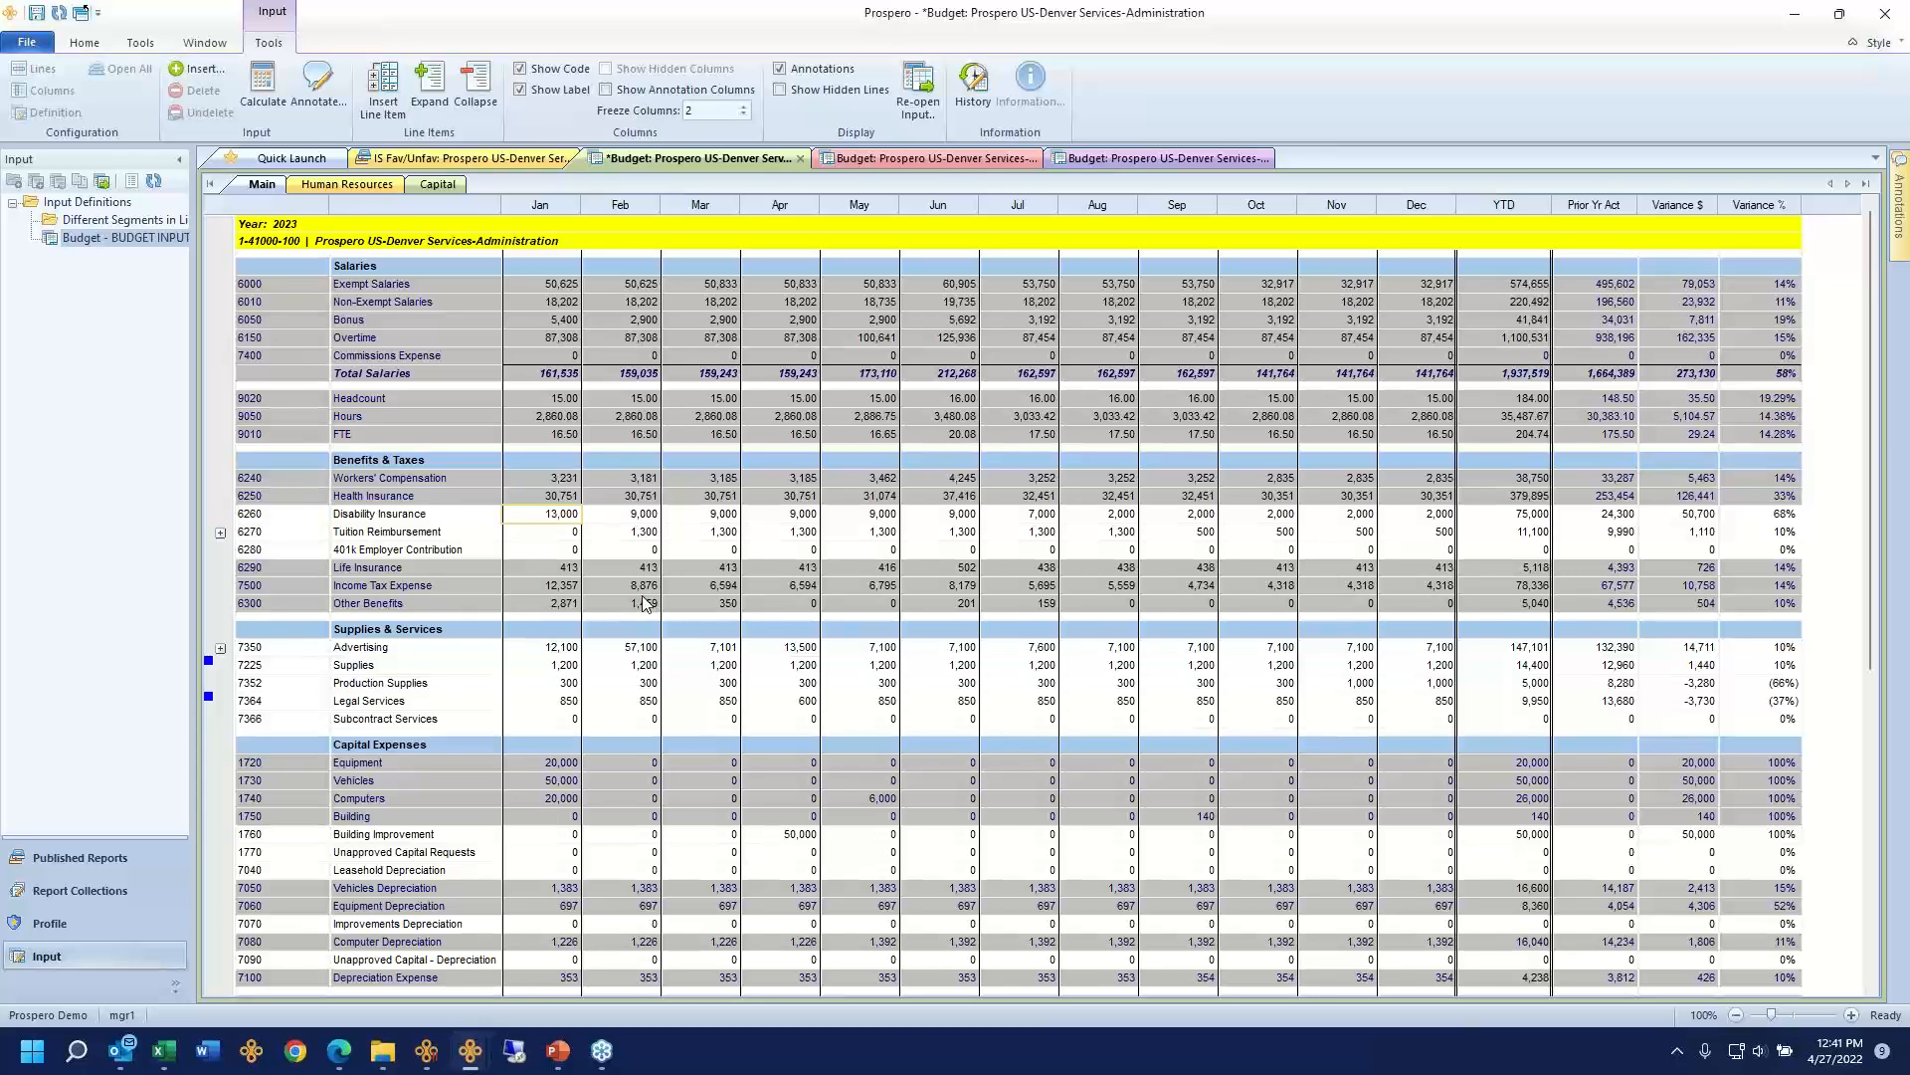
text(14000)
key(Return)
key(ctrl+s)
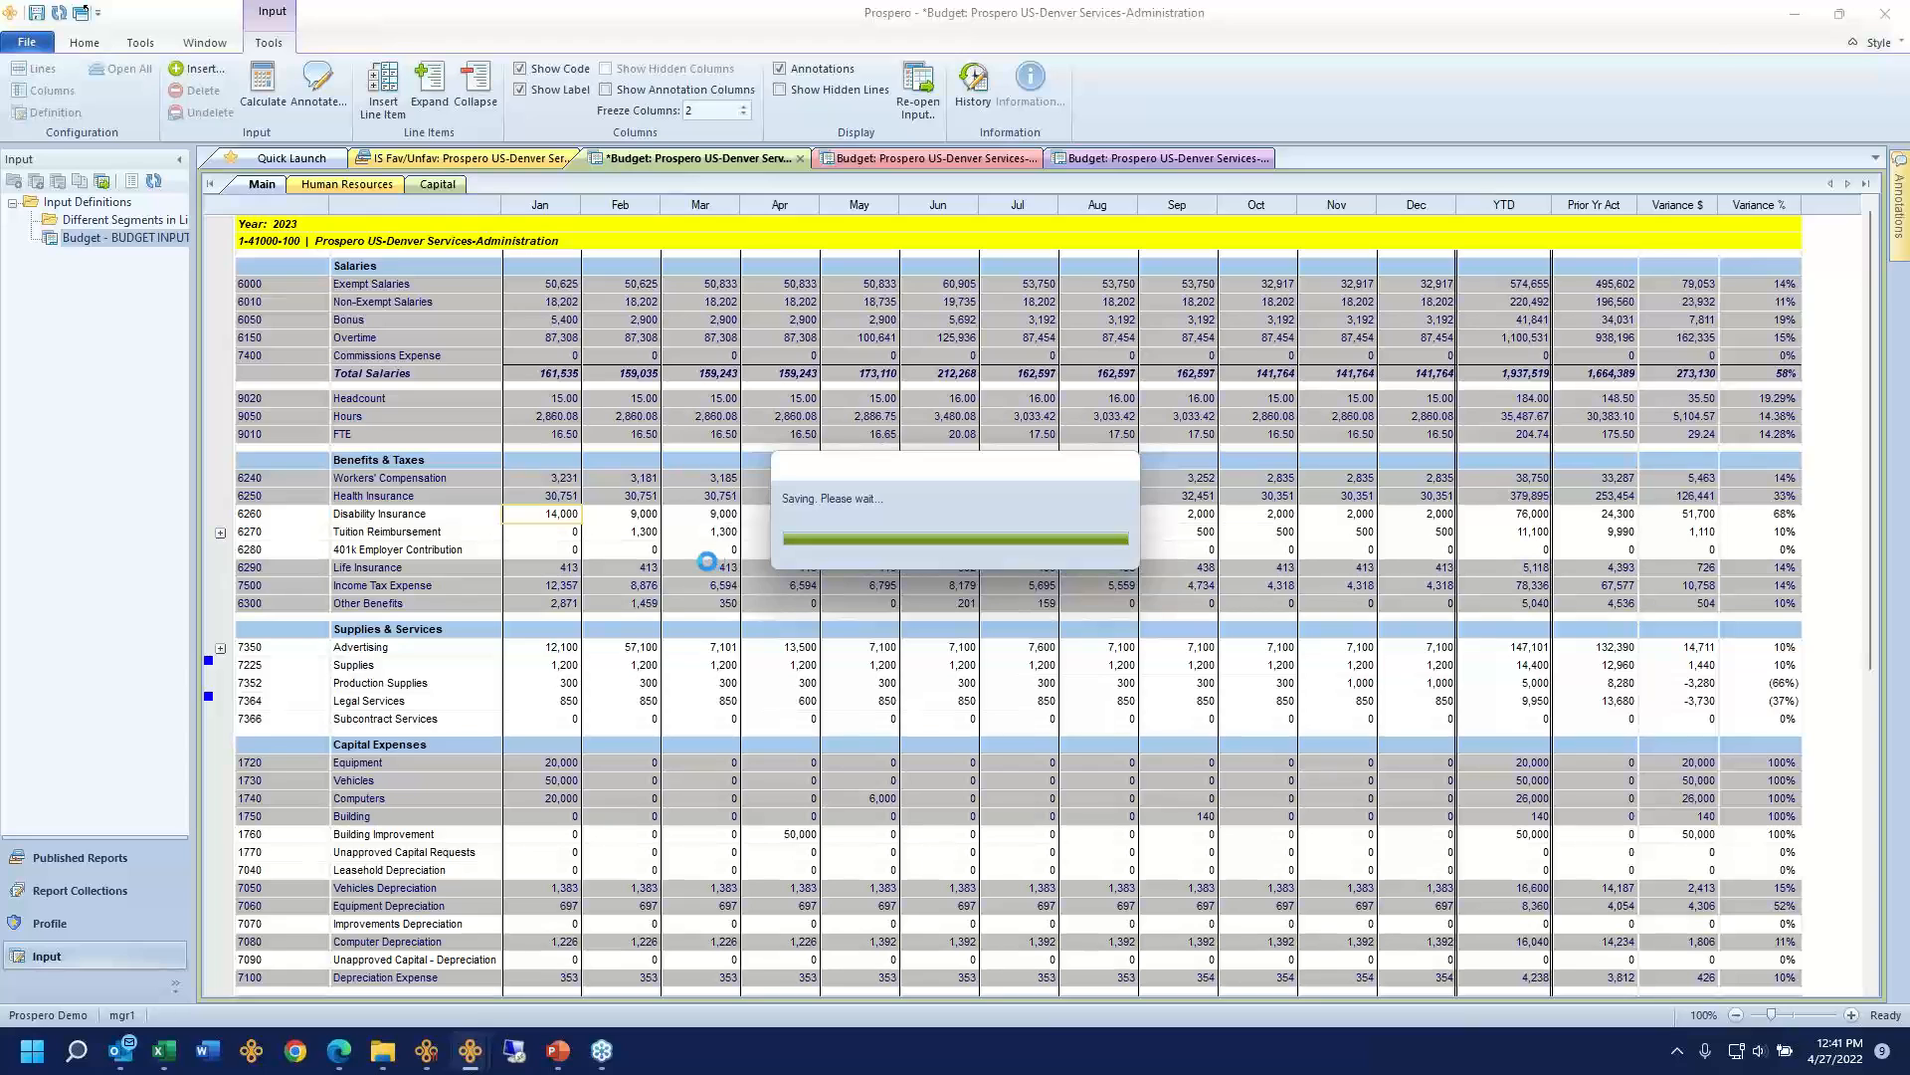
Step: Glance at the IS Fav/Unfav report, and examine the Disability Insurance change history for users, dates, amounts and accounts
click(460, 158)
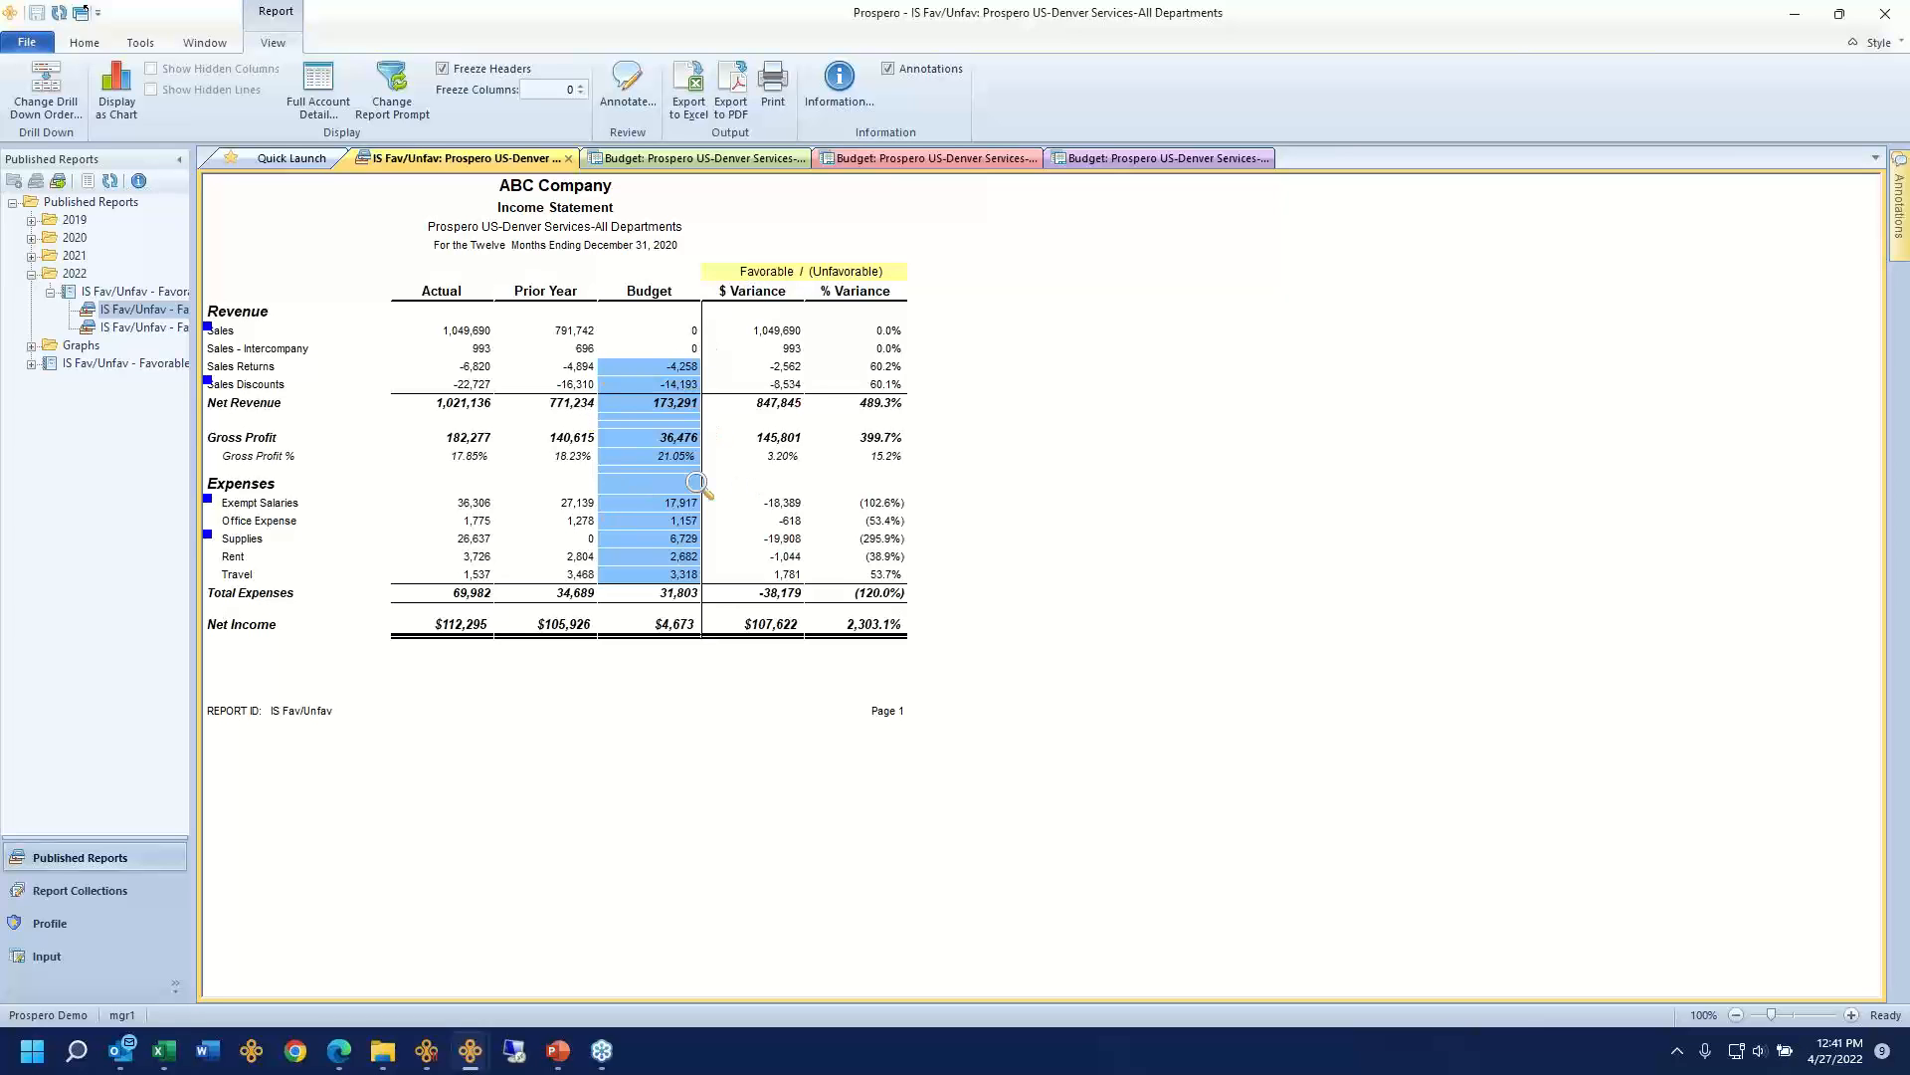
click(726, 158)
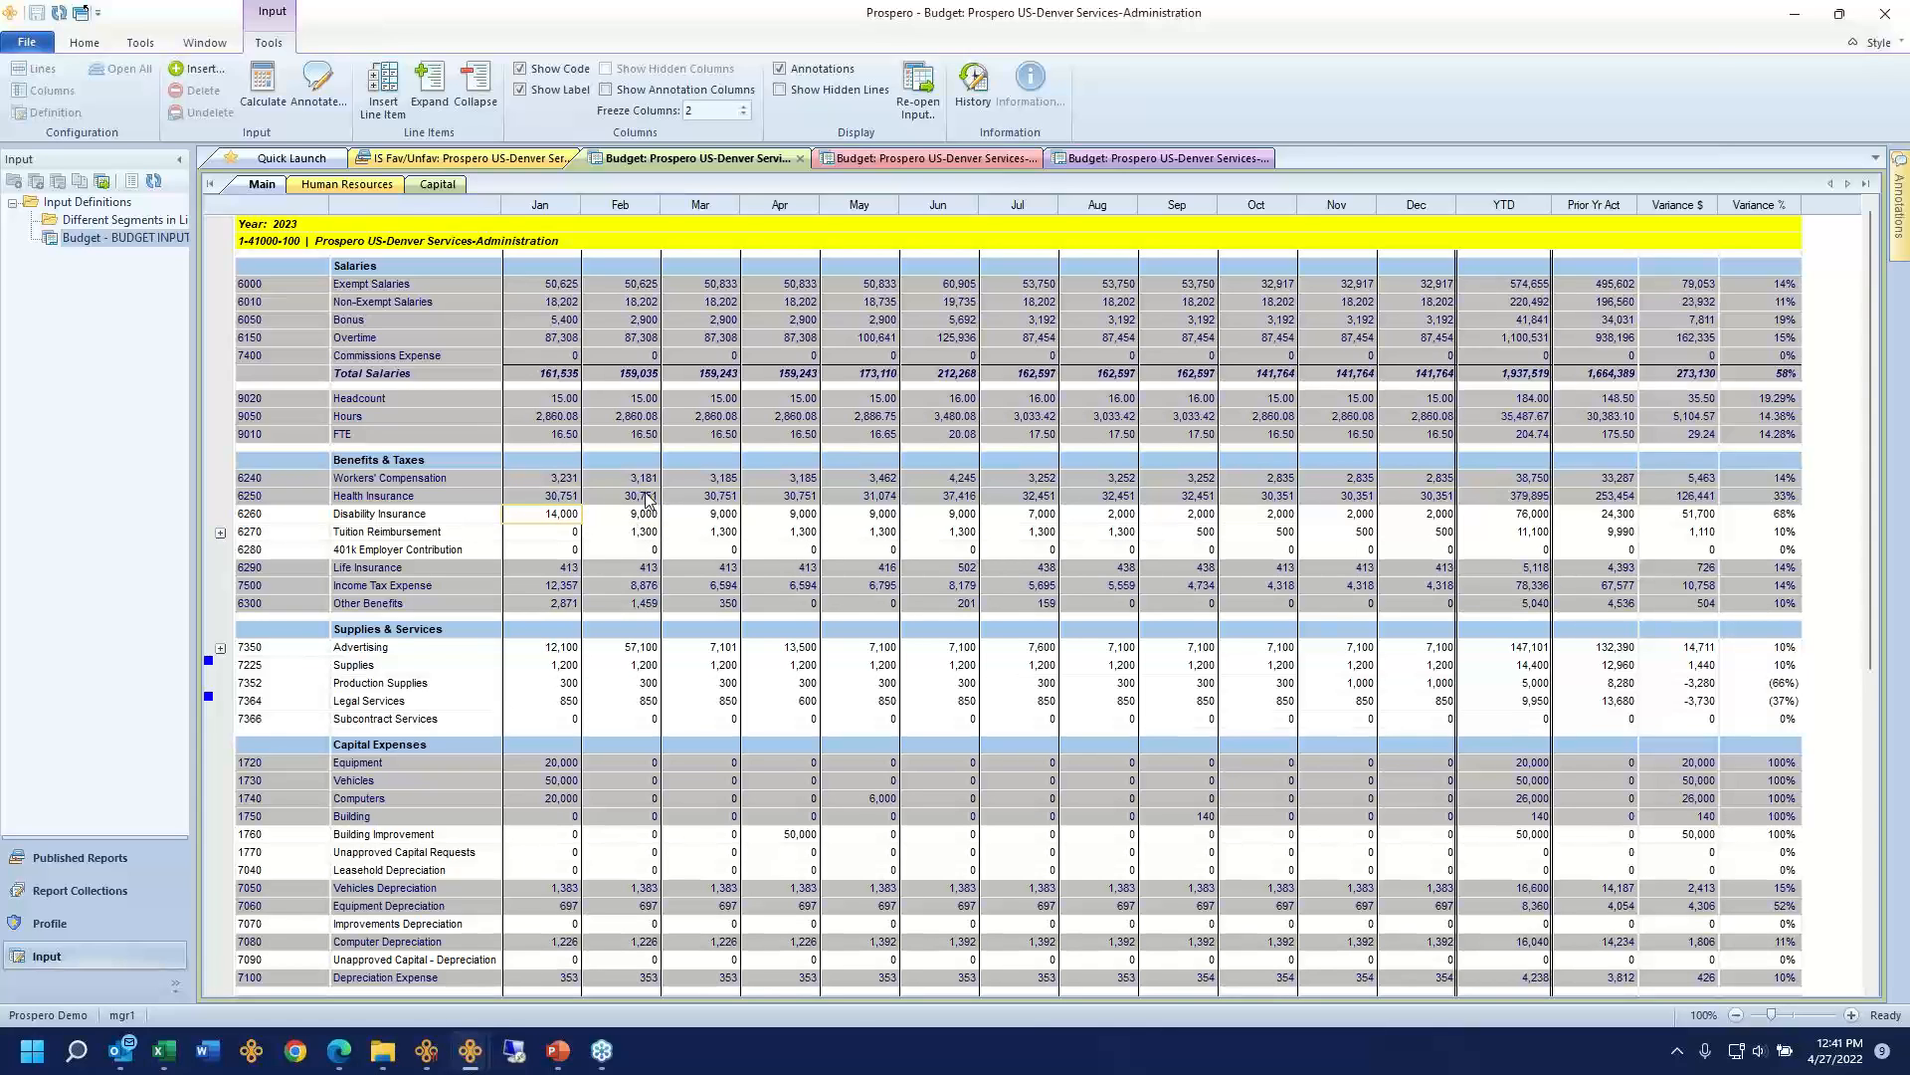
click(974, 94)
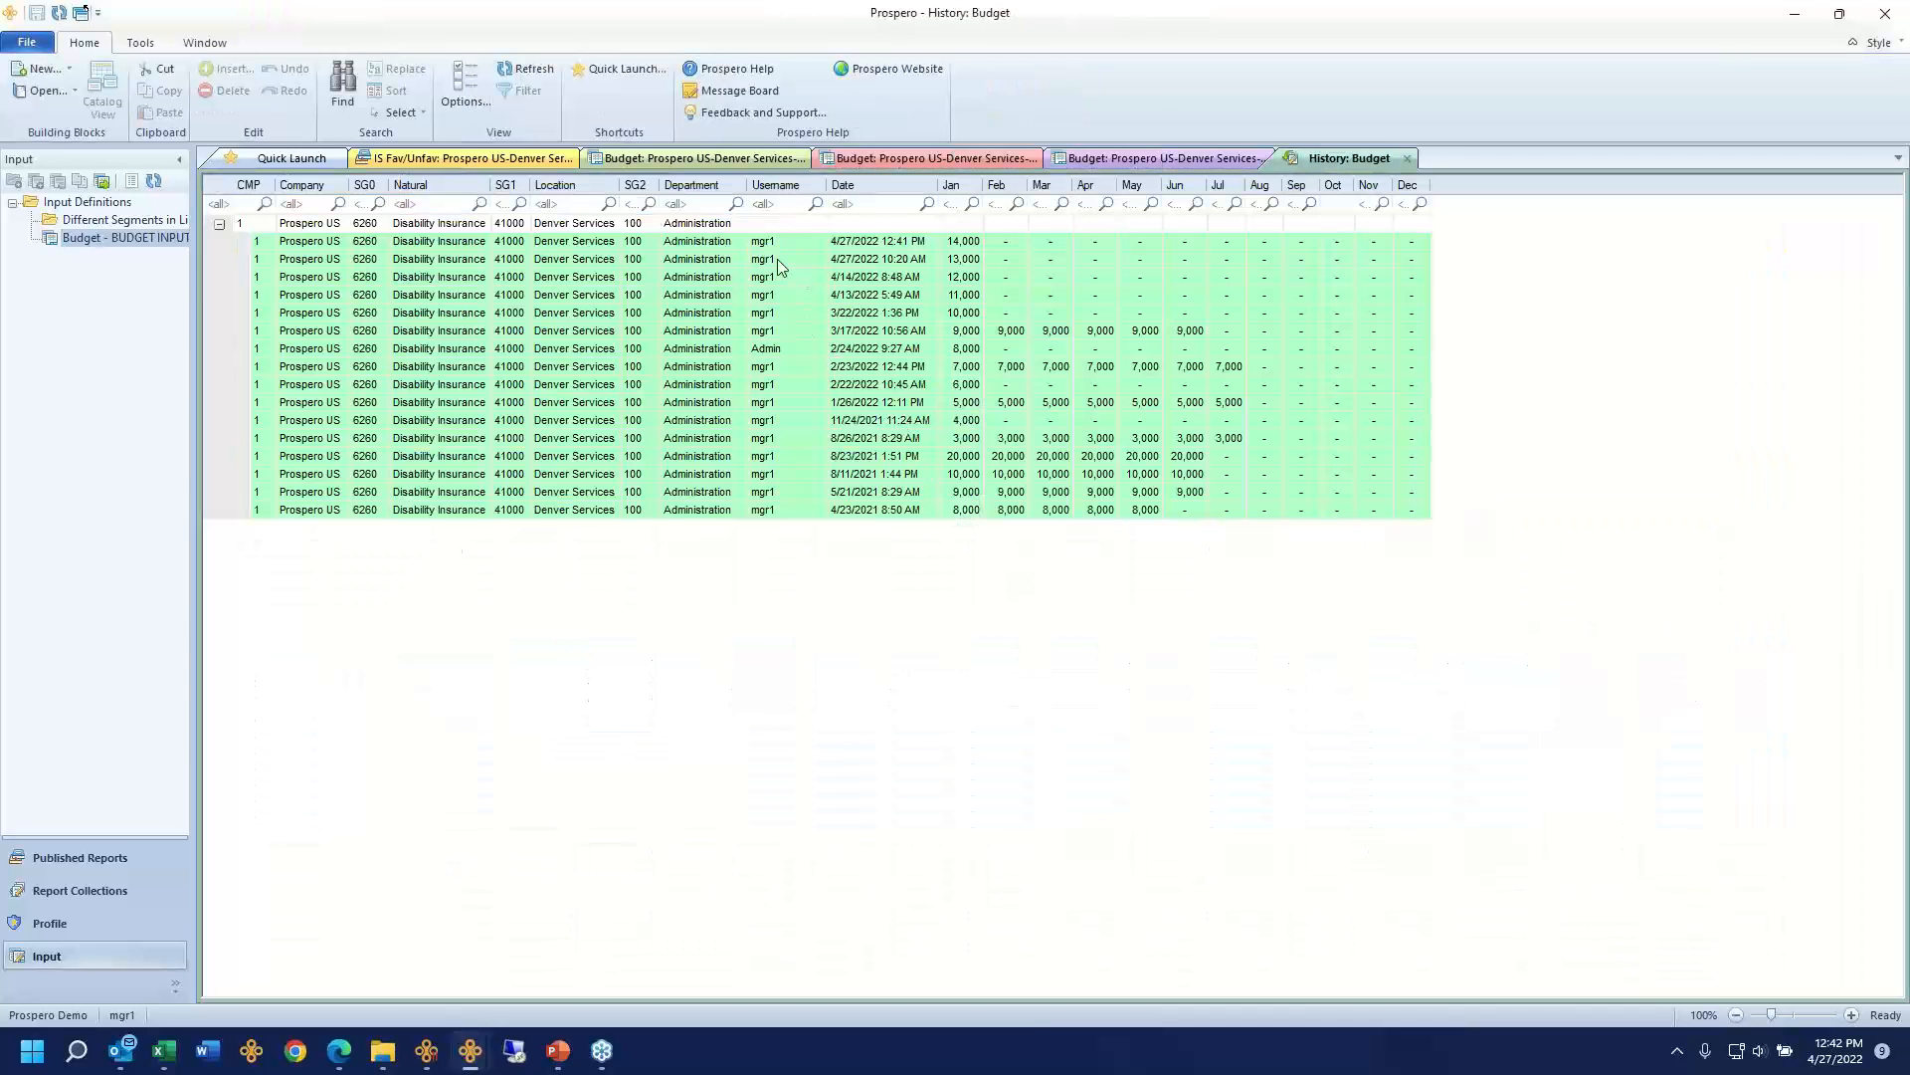
drag(781, 261, 767, 476)
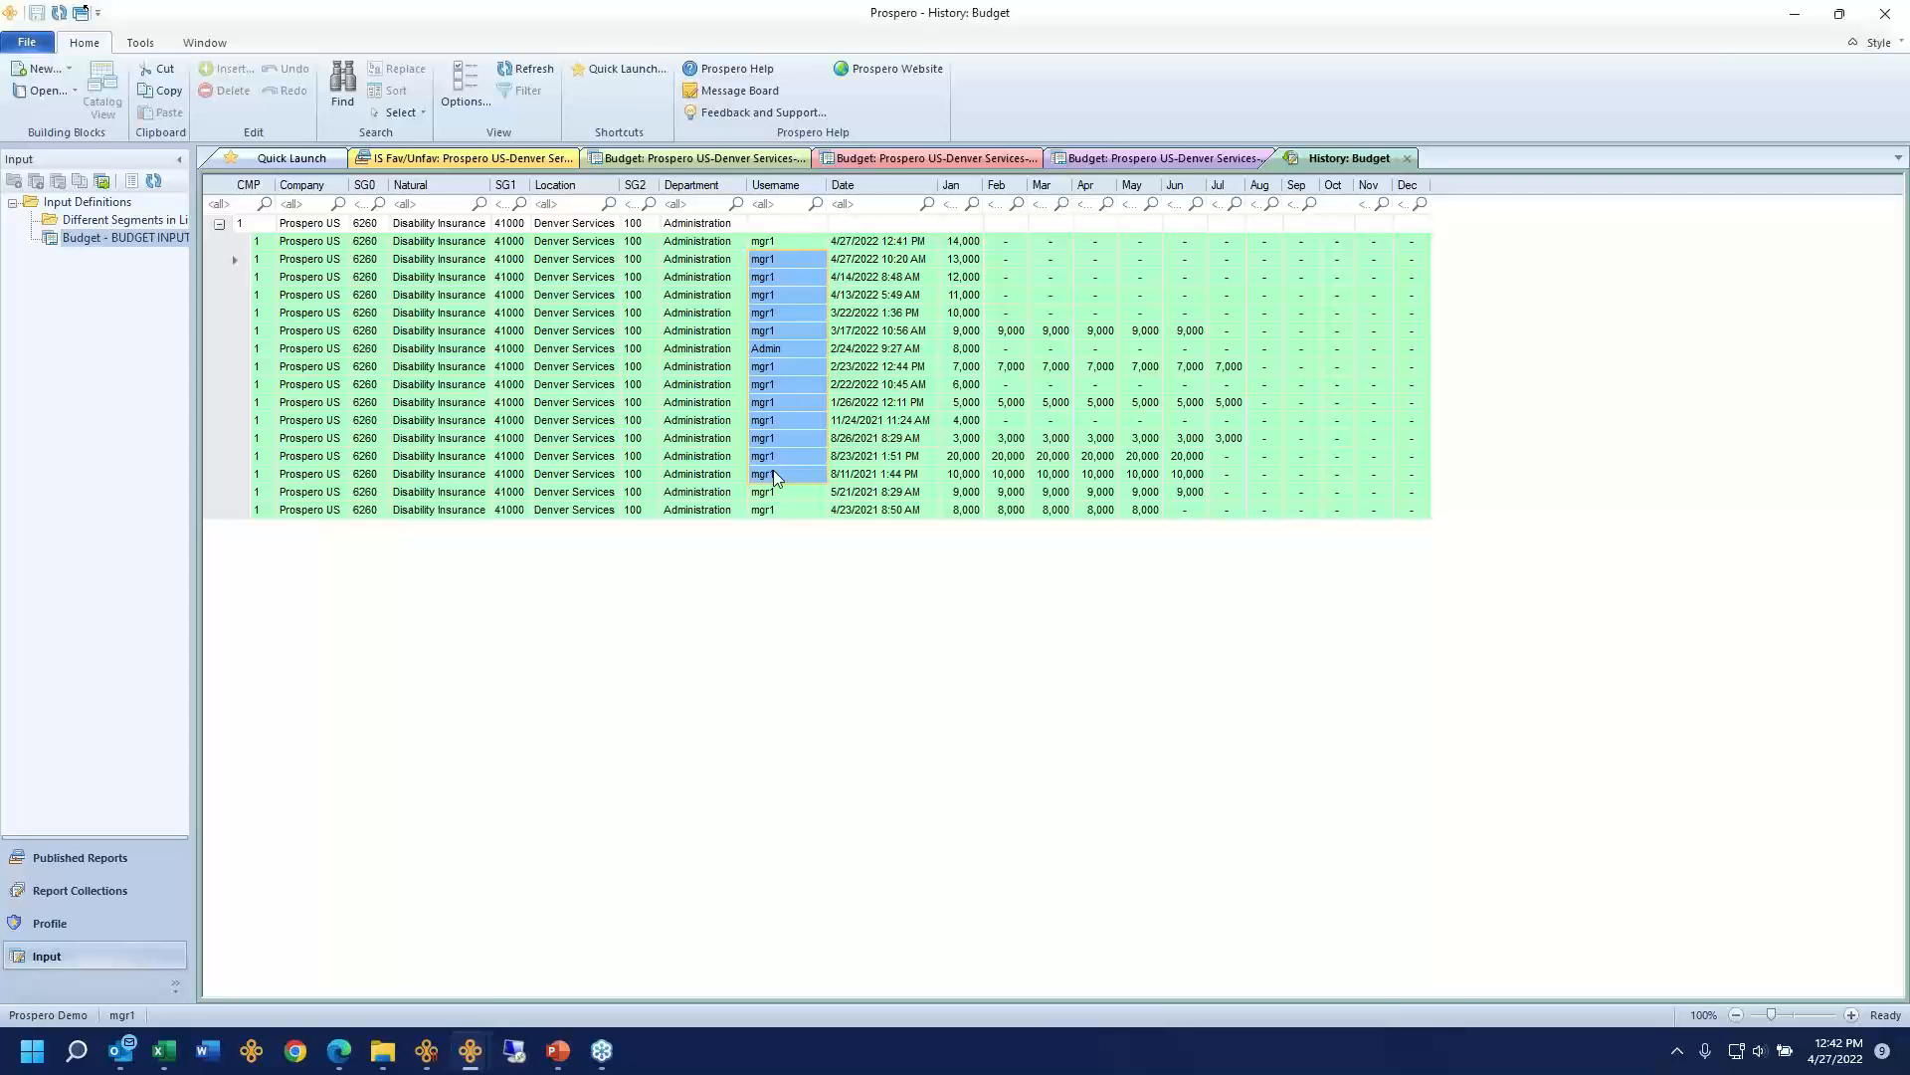
drag(872, 242, 962, 251)
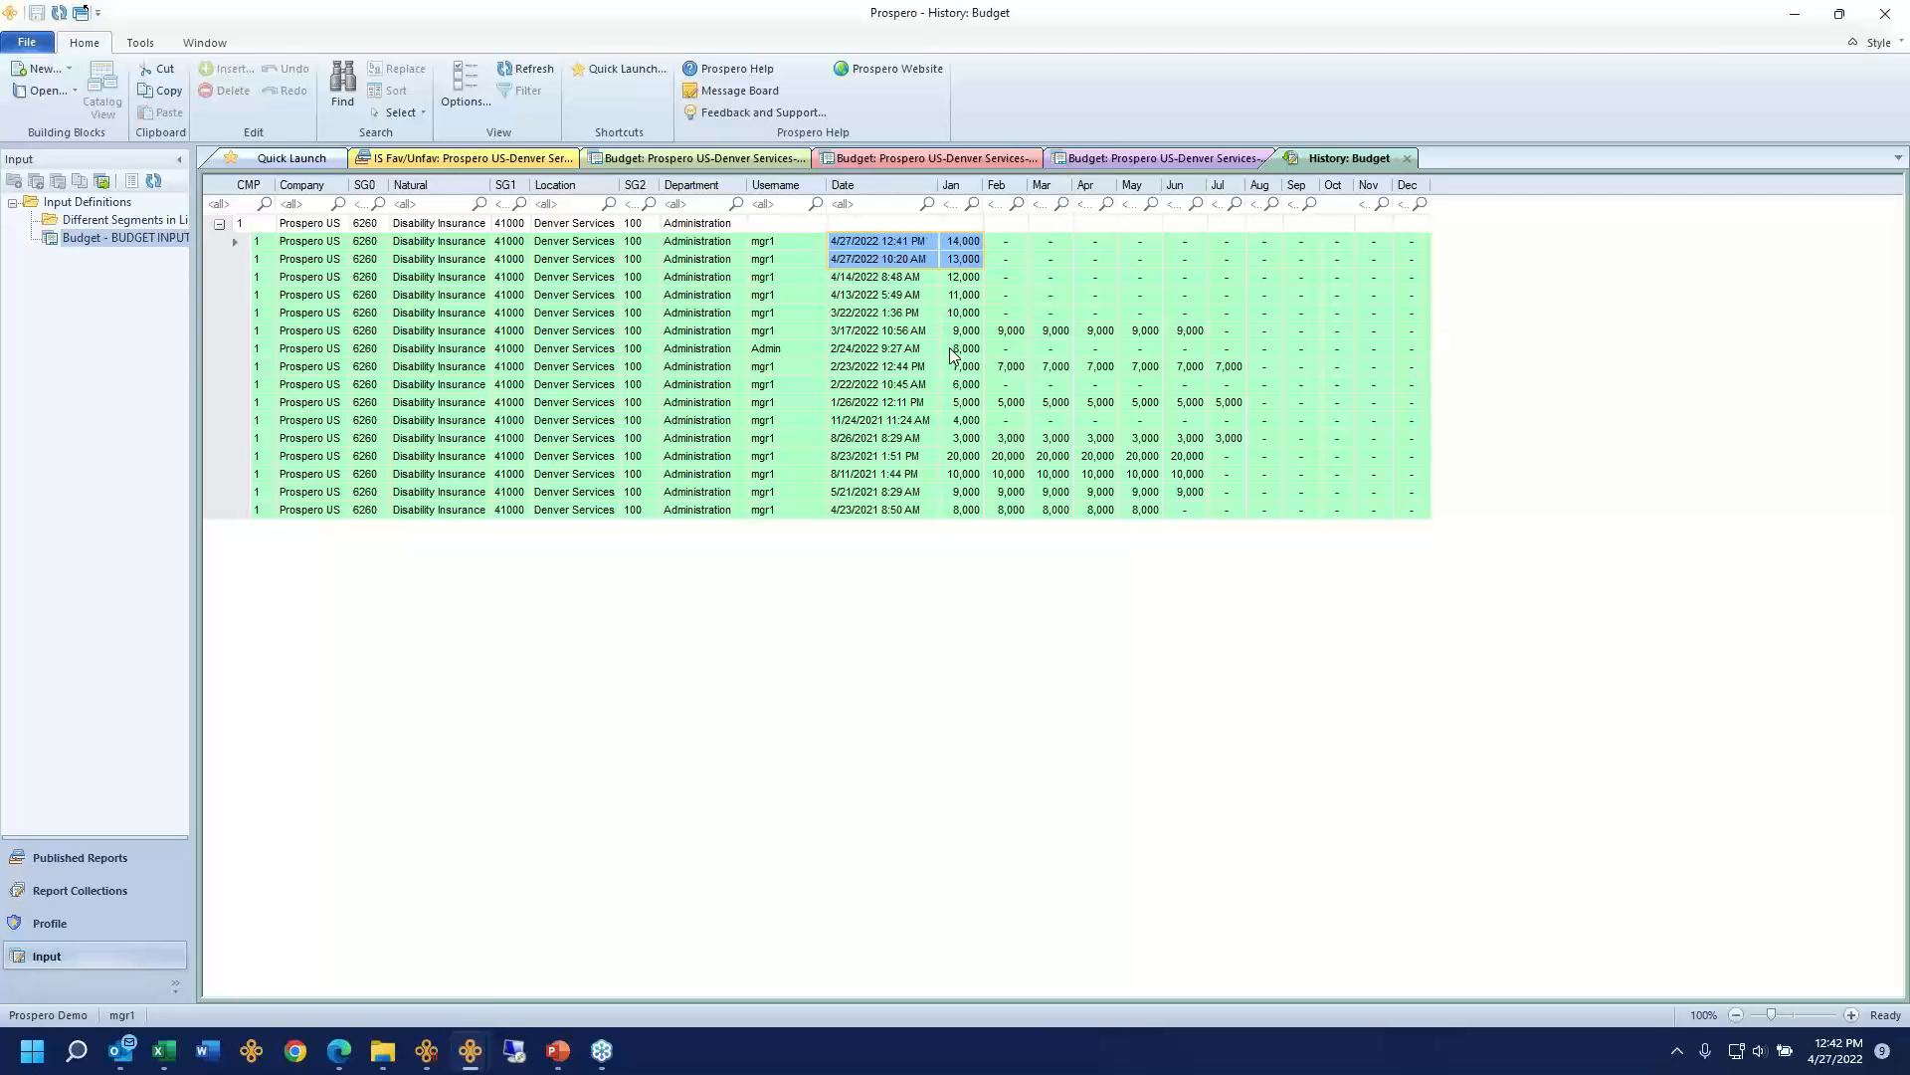
drag(373, 244, 476, 439)
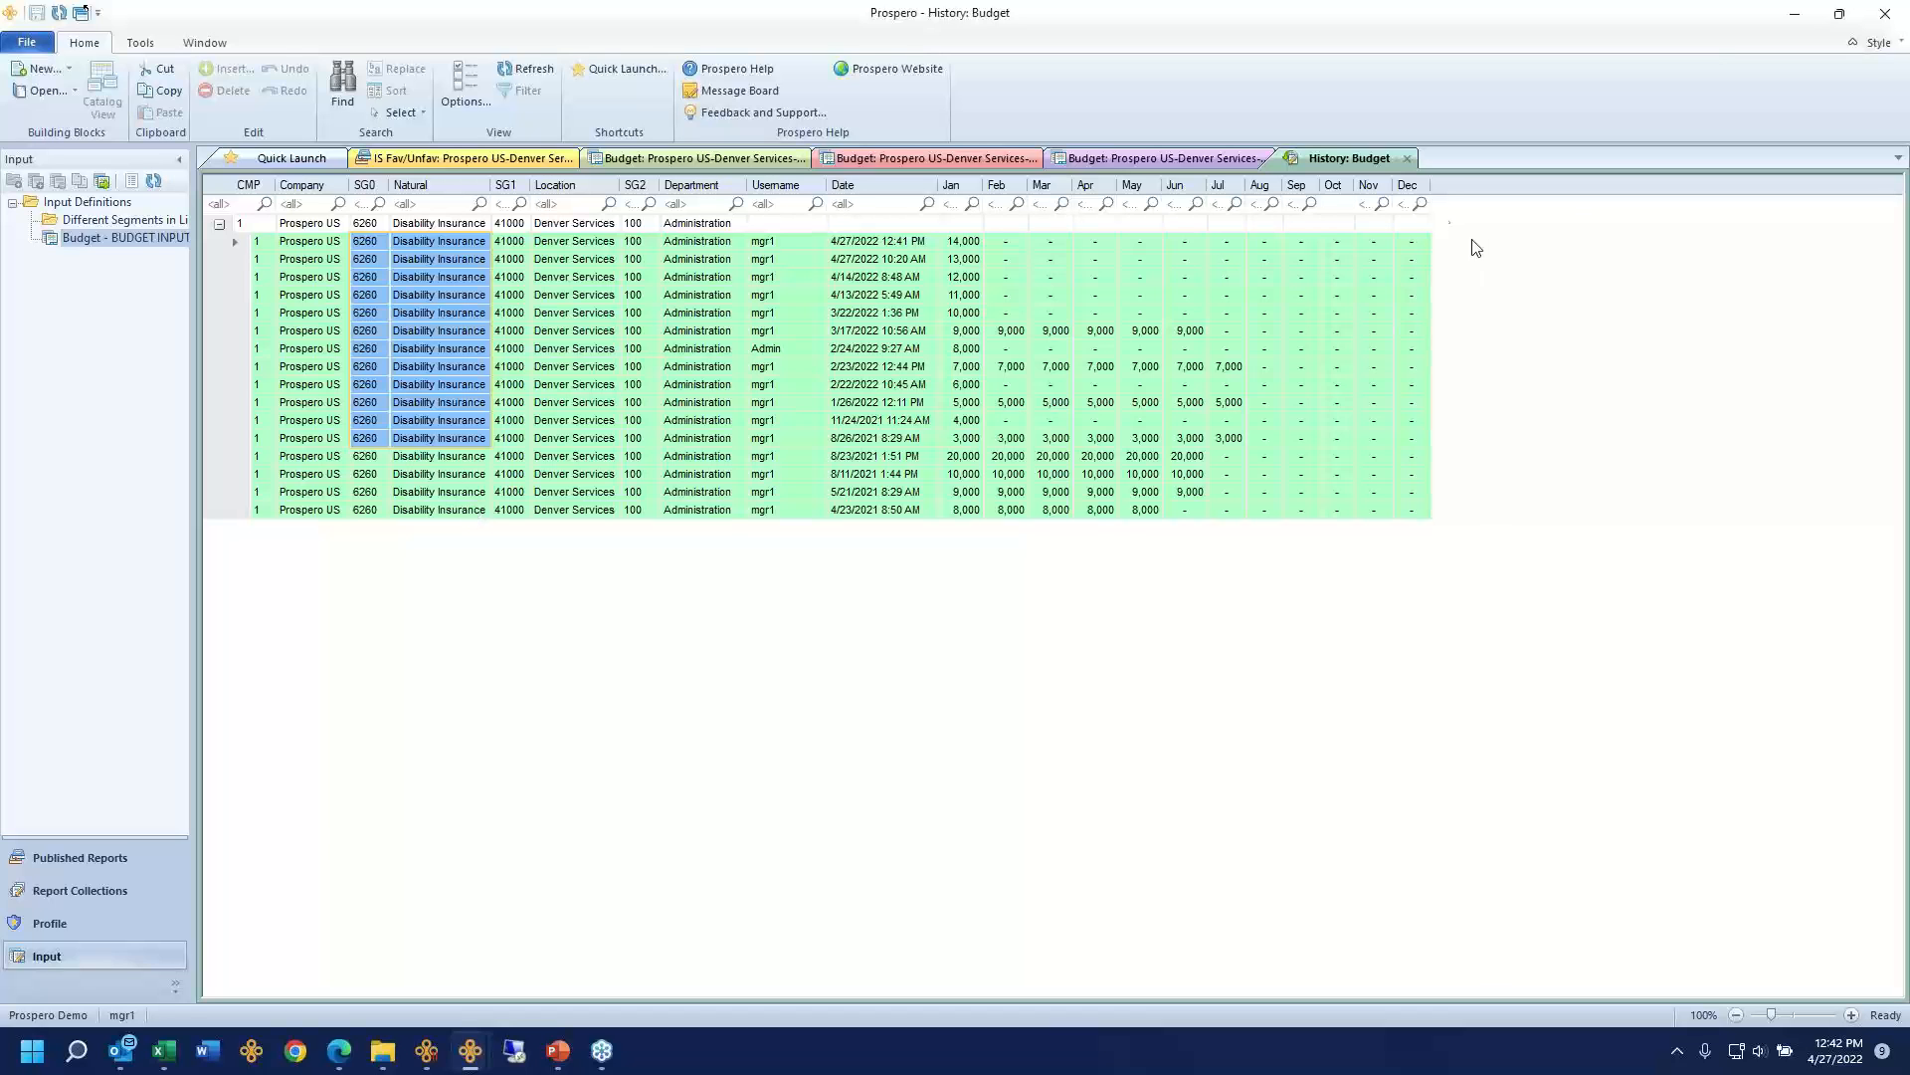
click(1406, 159)
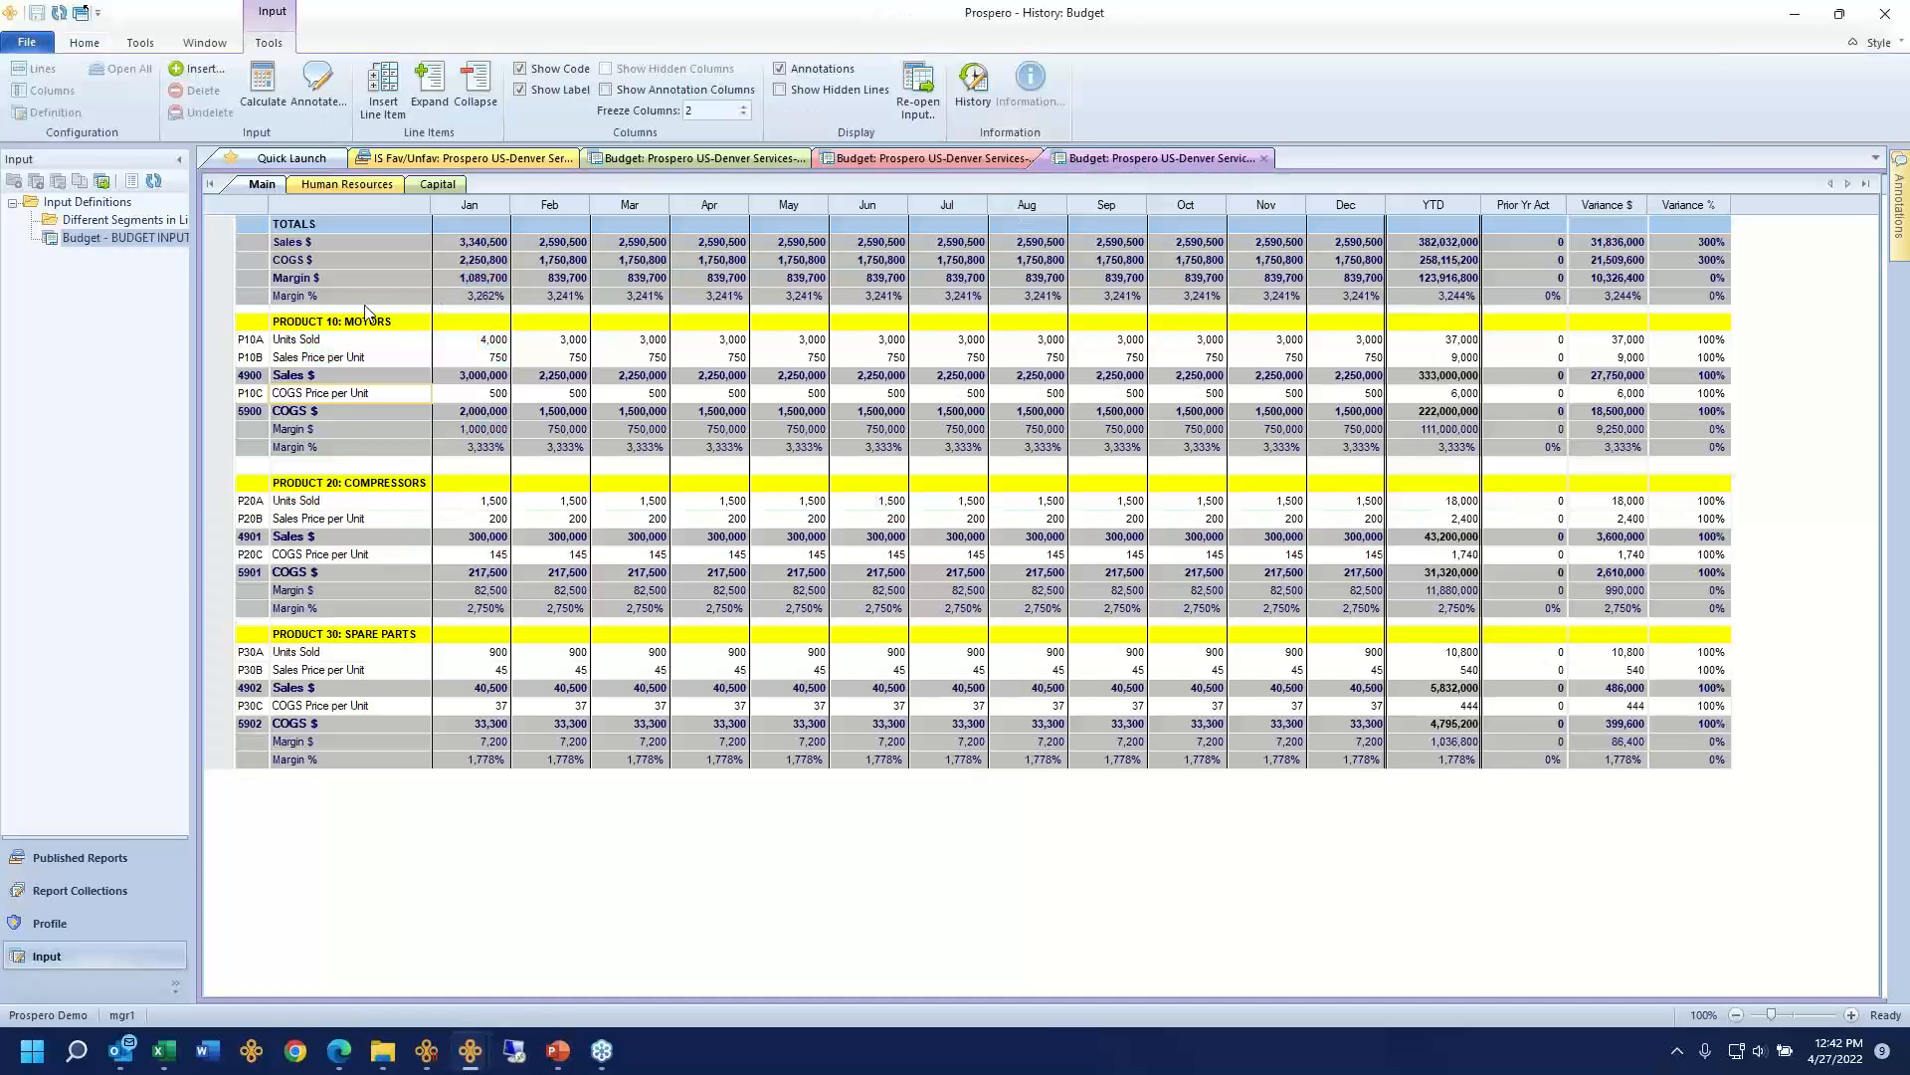
Step: Open the change history for all accounts of the Denver Services-Administration budget and review the listed account codes
click(697, 158)
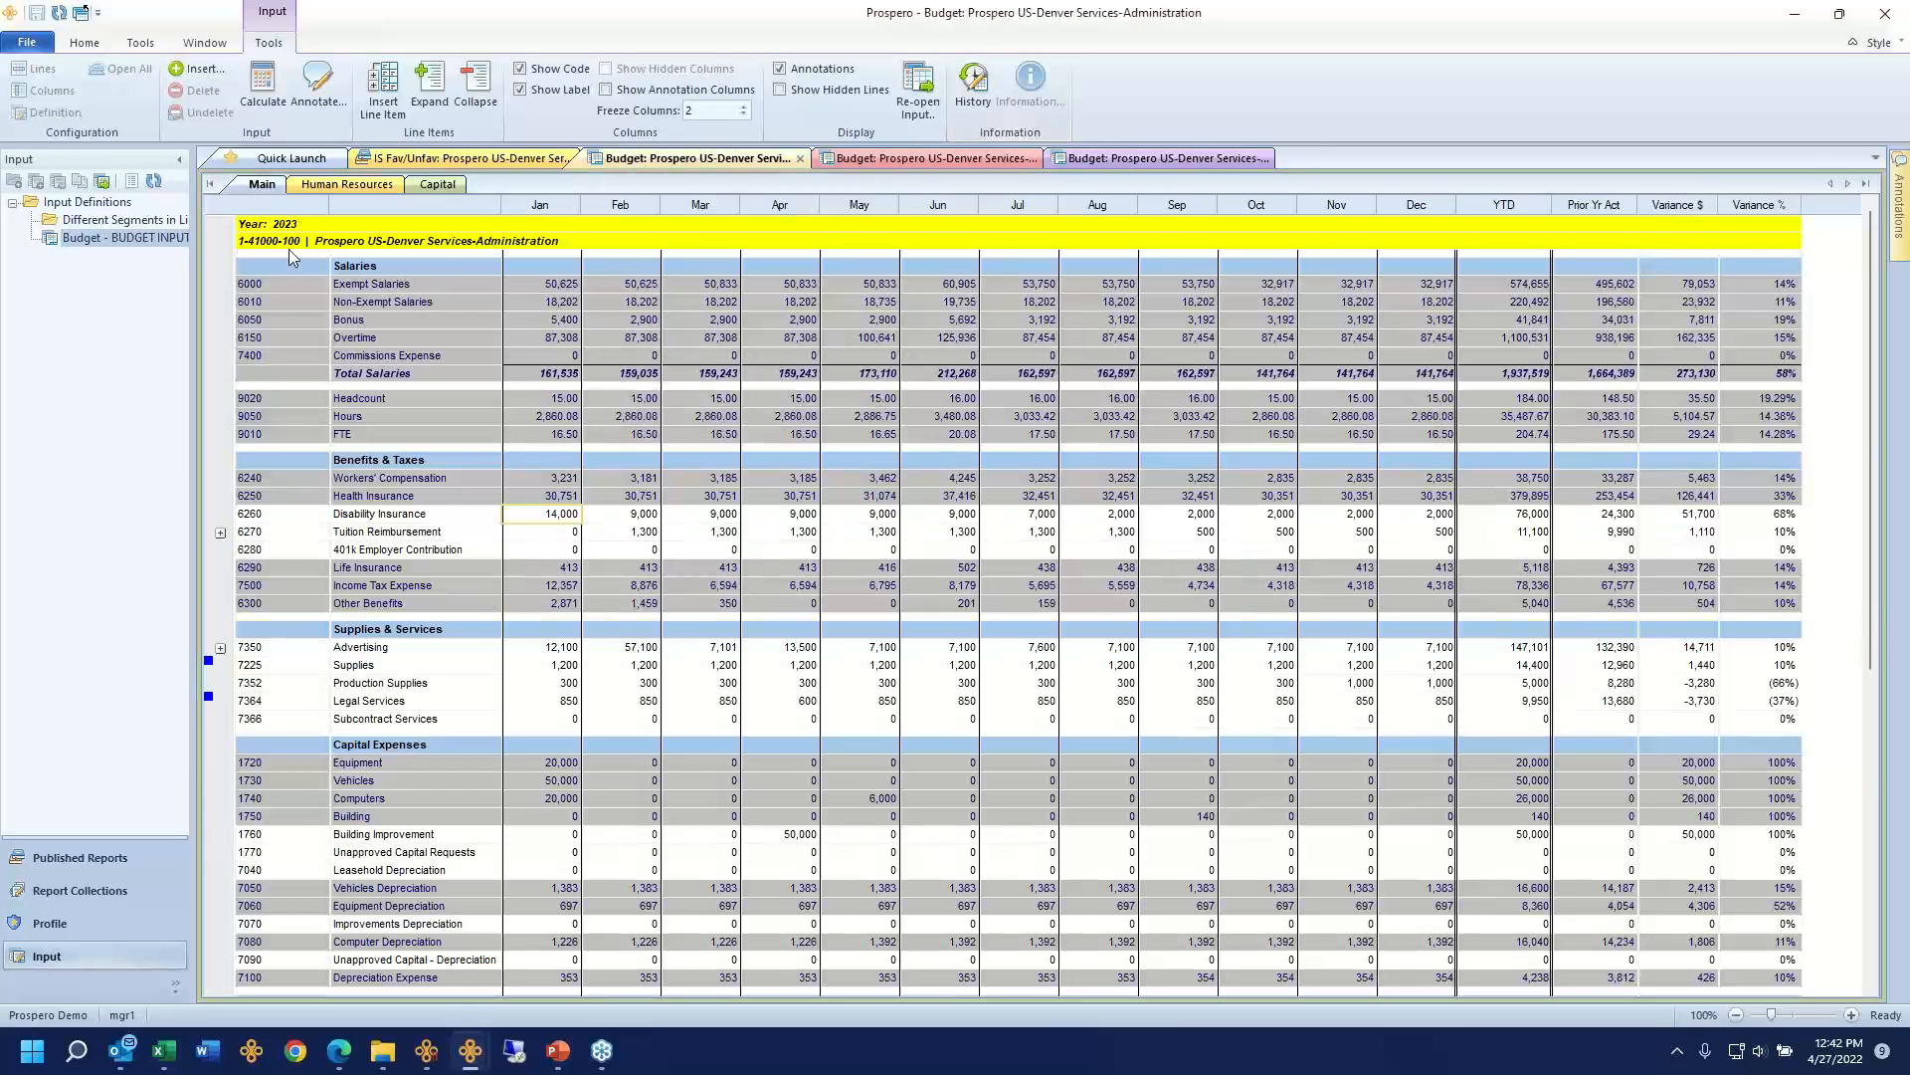
click(292, 250)
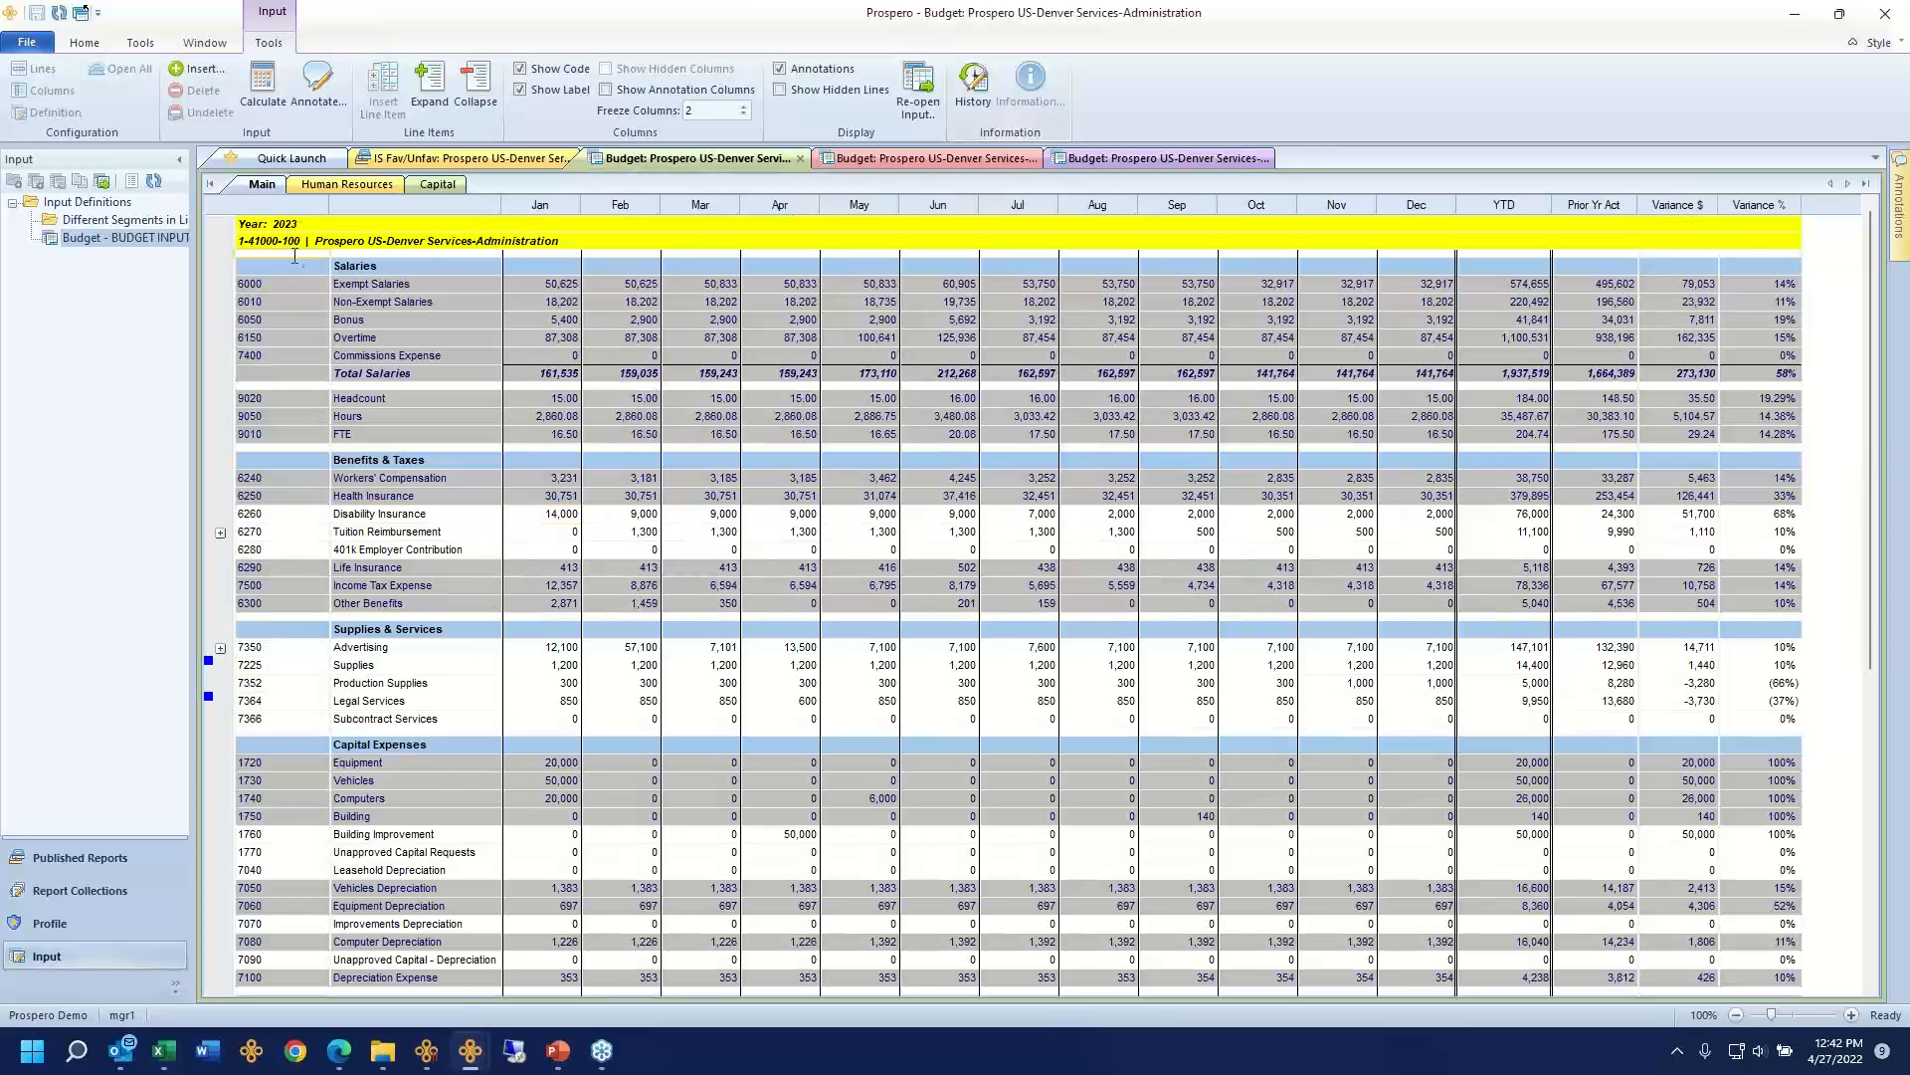
click(268, 514)
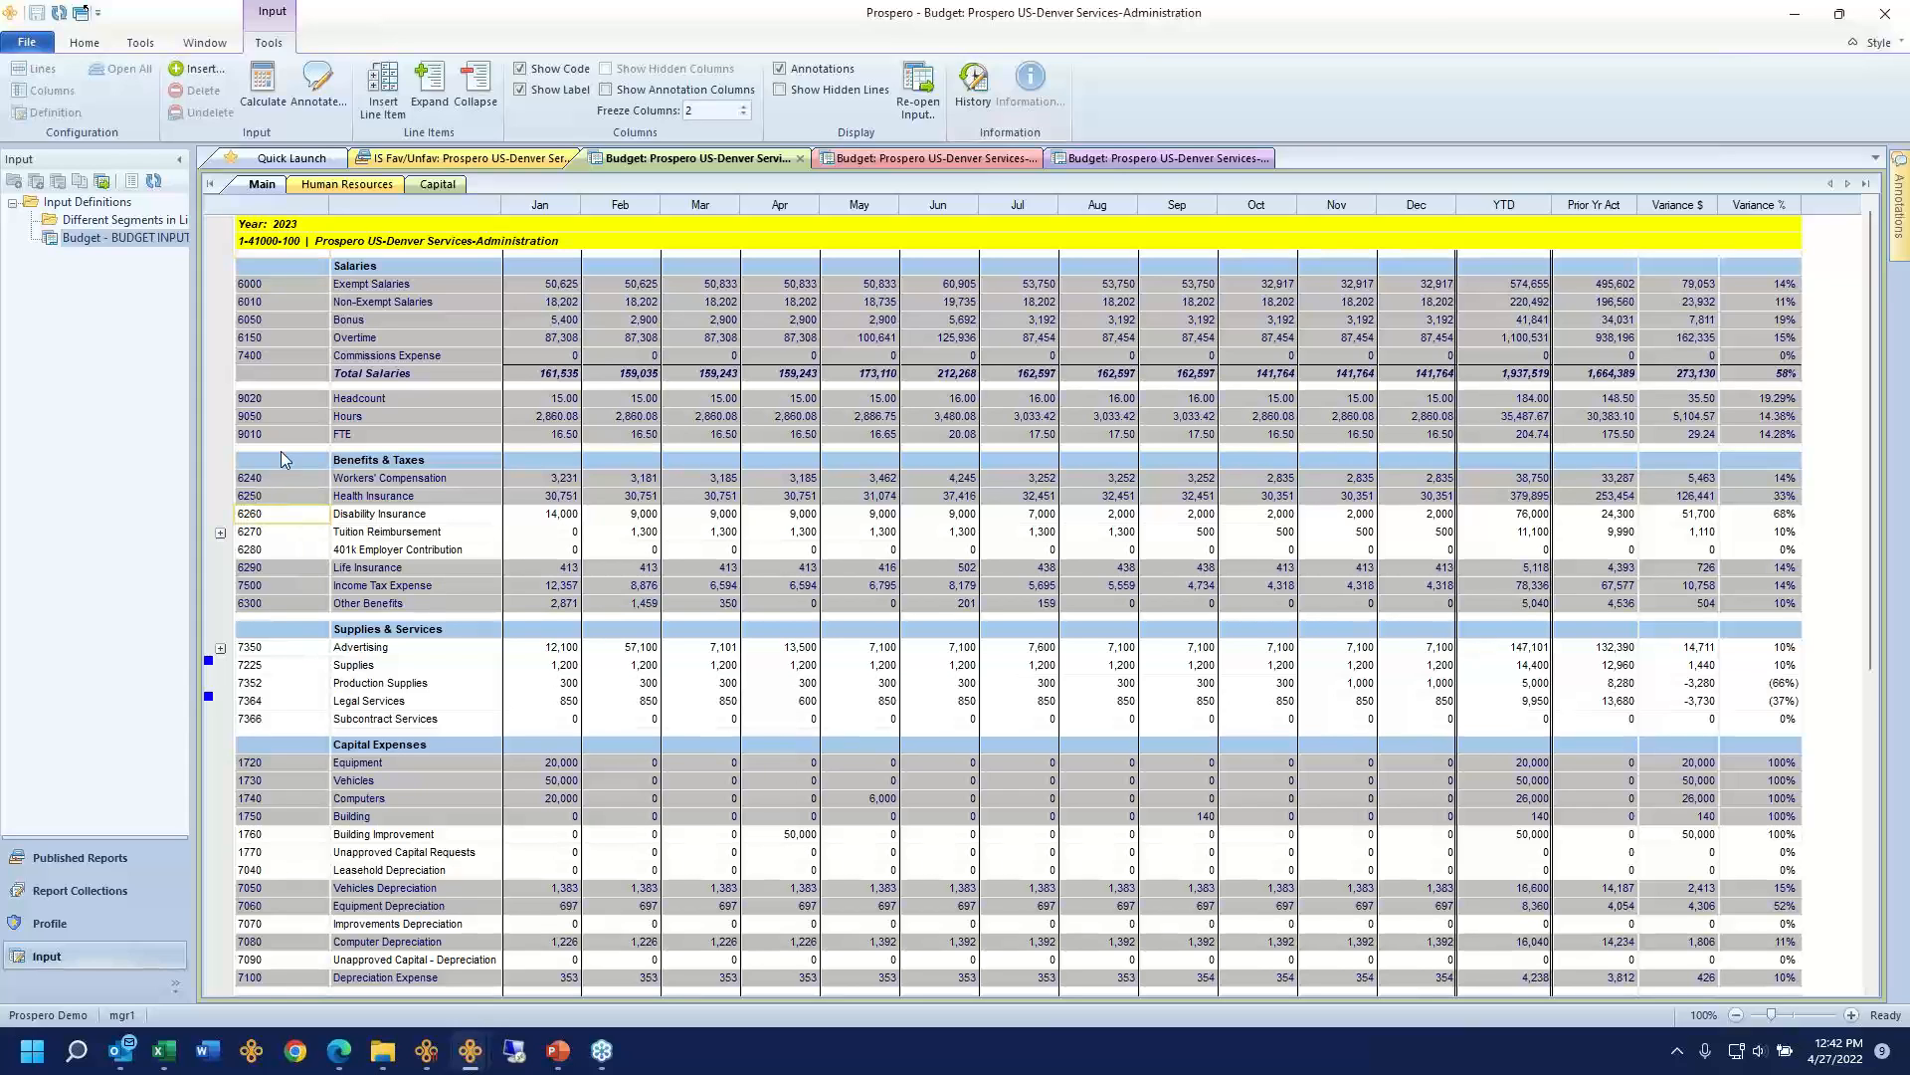
click(311, 256)
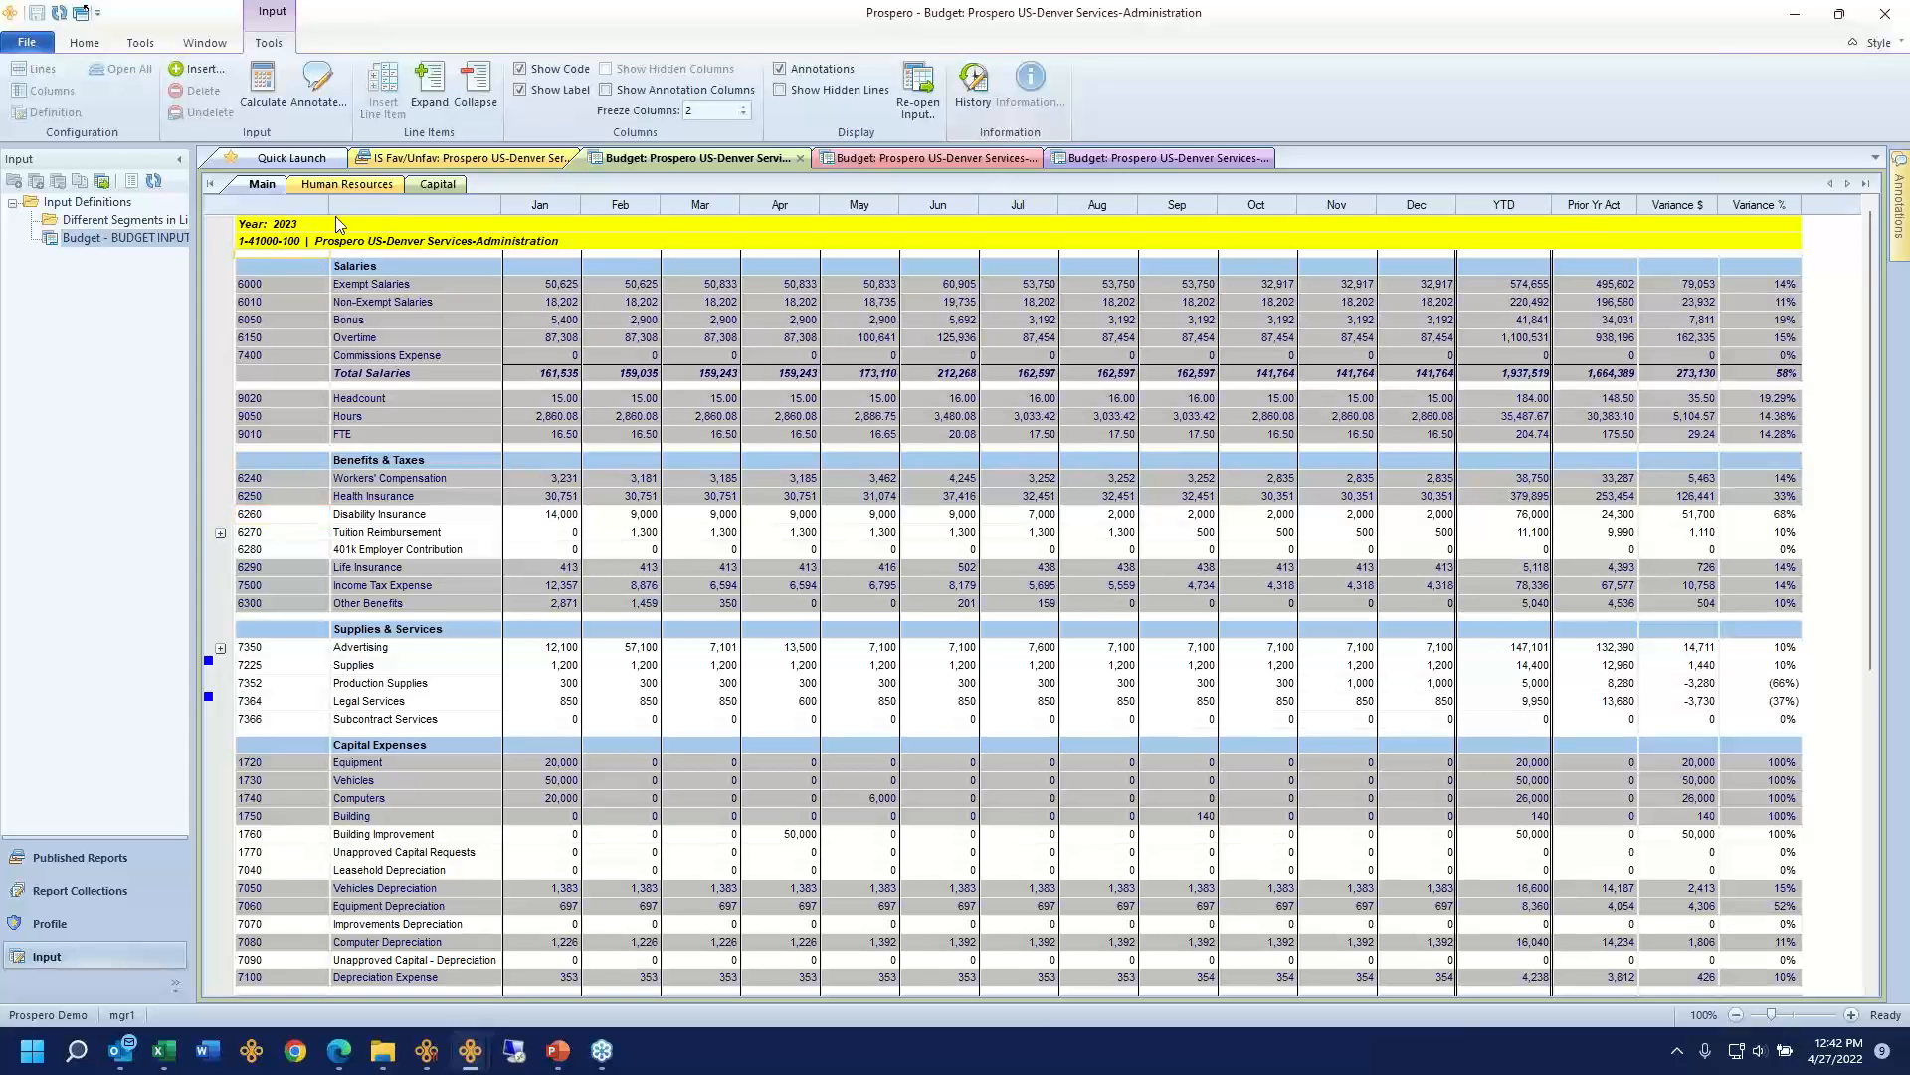
click(975, 87)
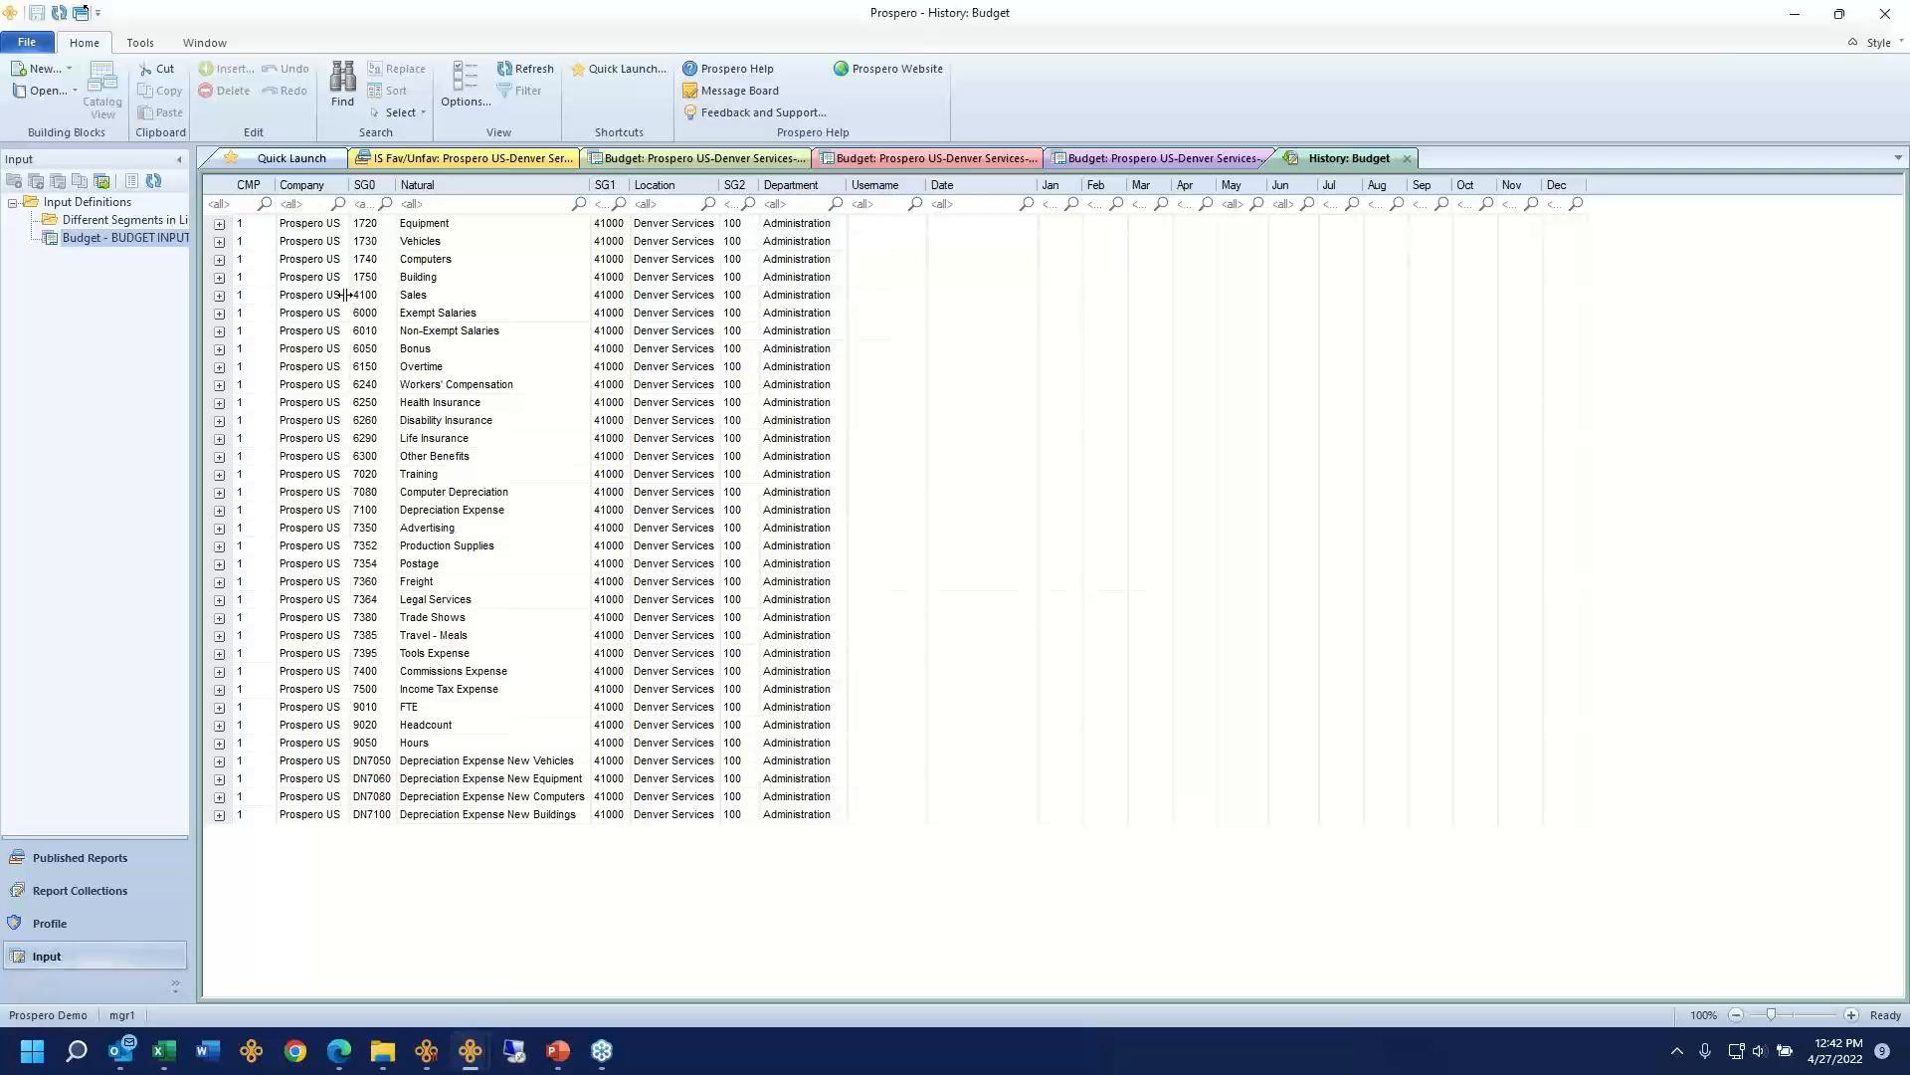
click(367, 282)
drag(369, 301, 361, 602)
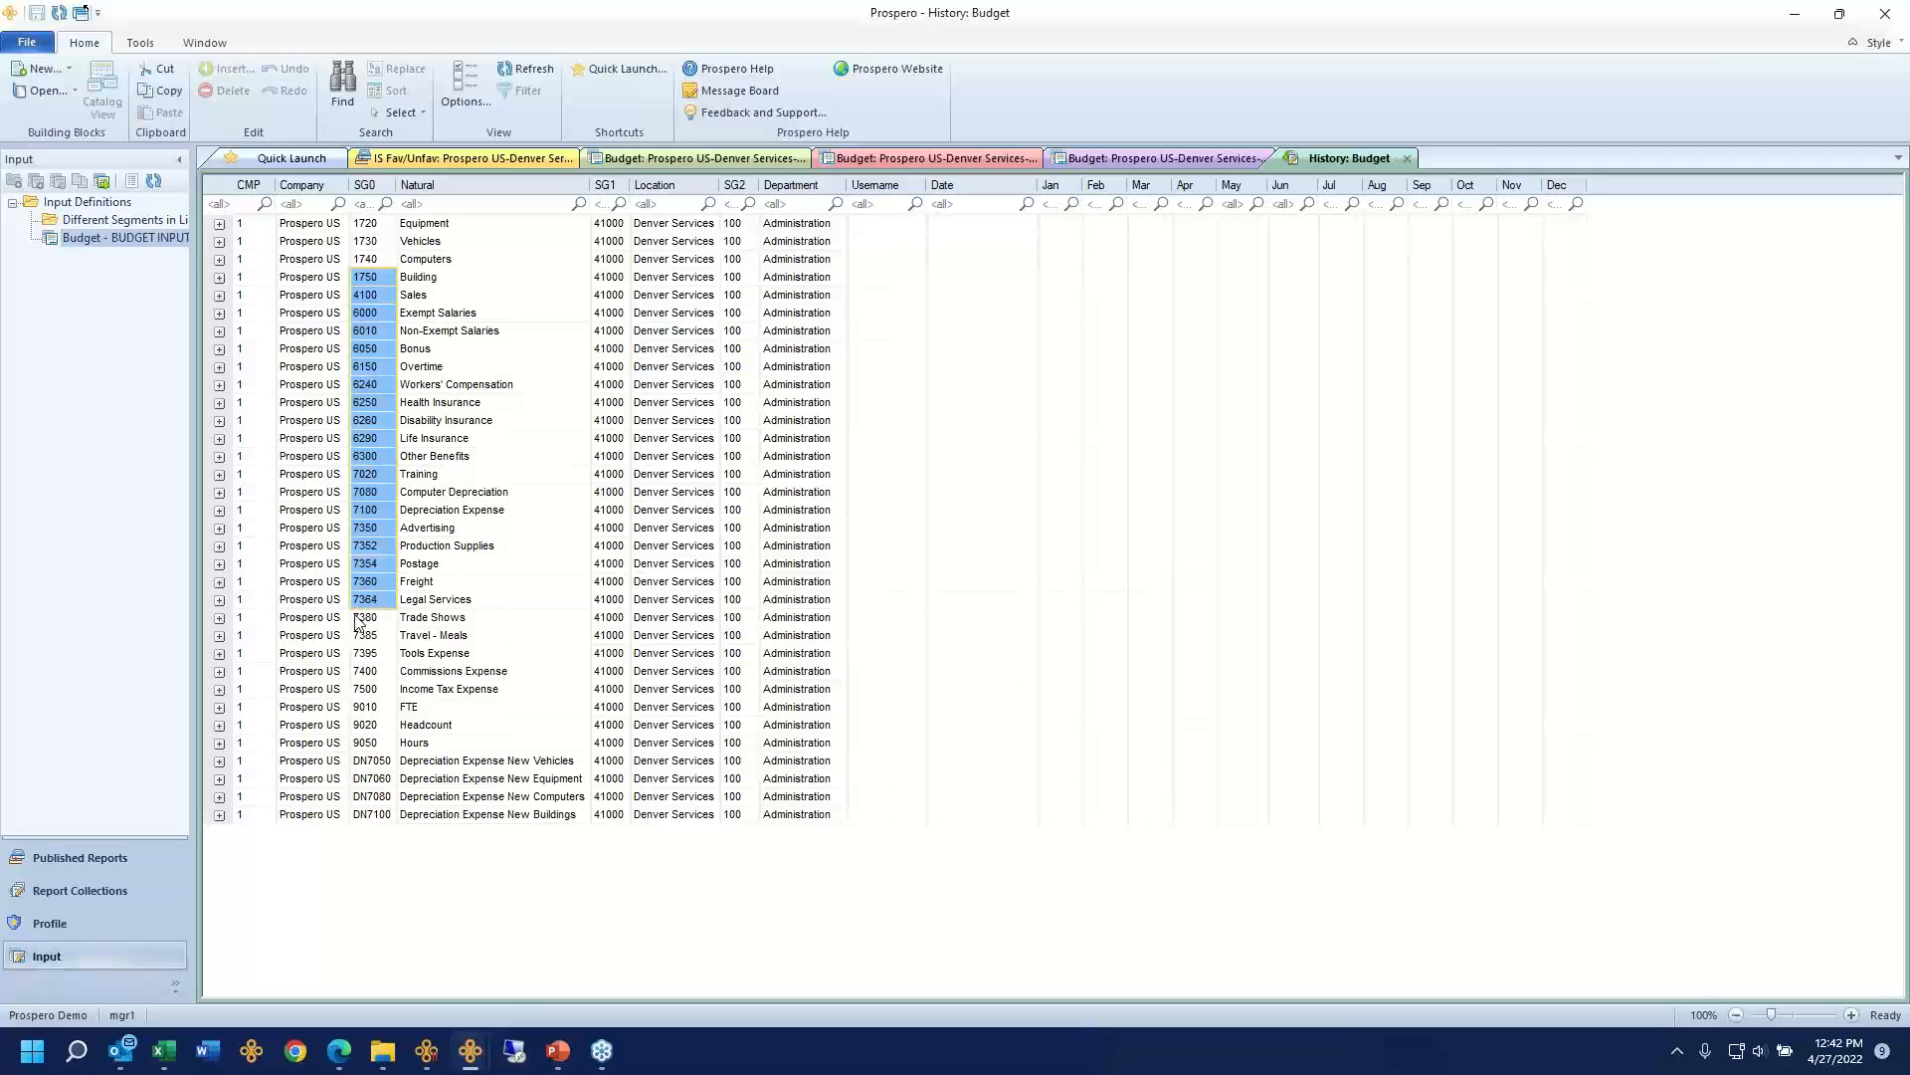
Step: Expand the history entries of Disability Insurance and Advertising, and review the usernames behind the Disability Insurance changes
click(219, 421)
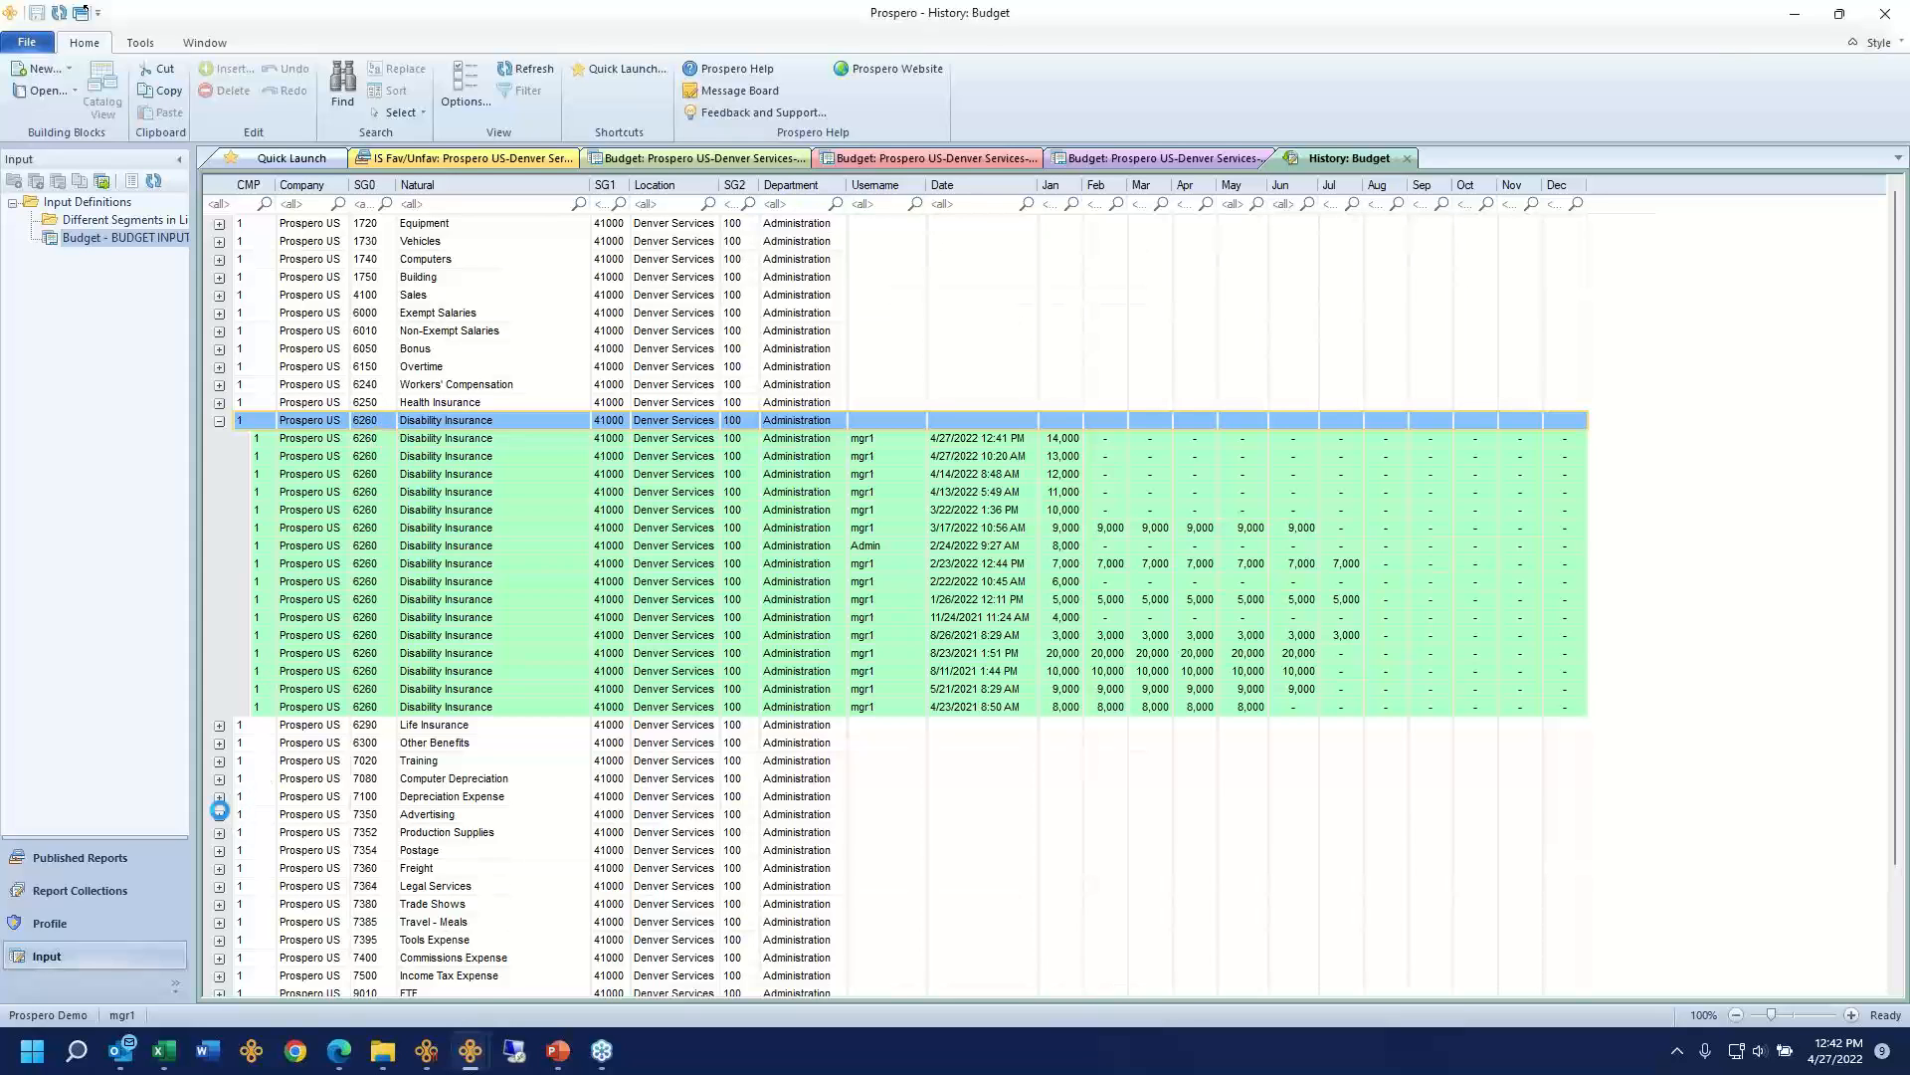
click(220, 815)
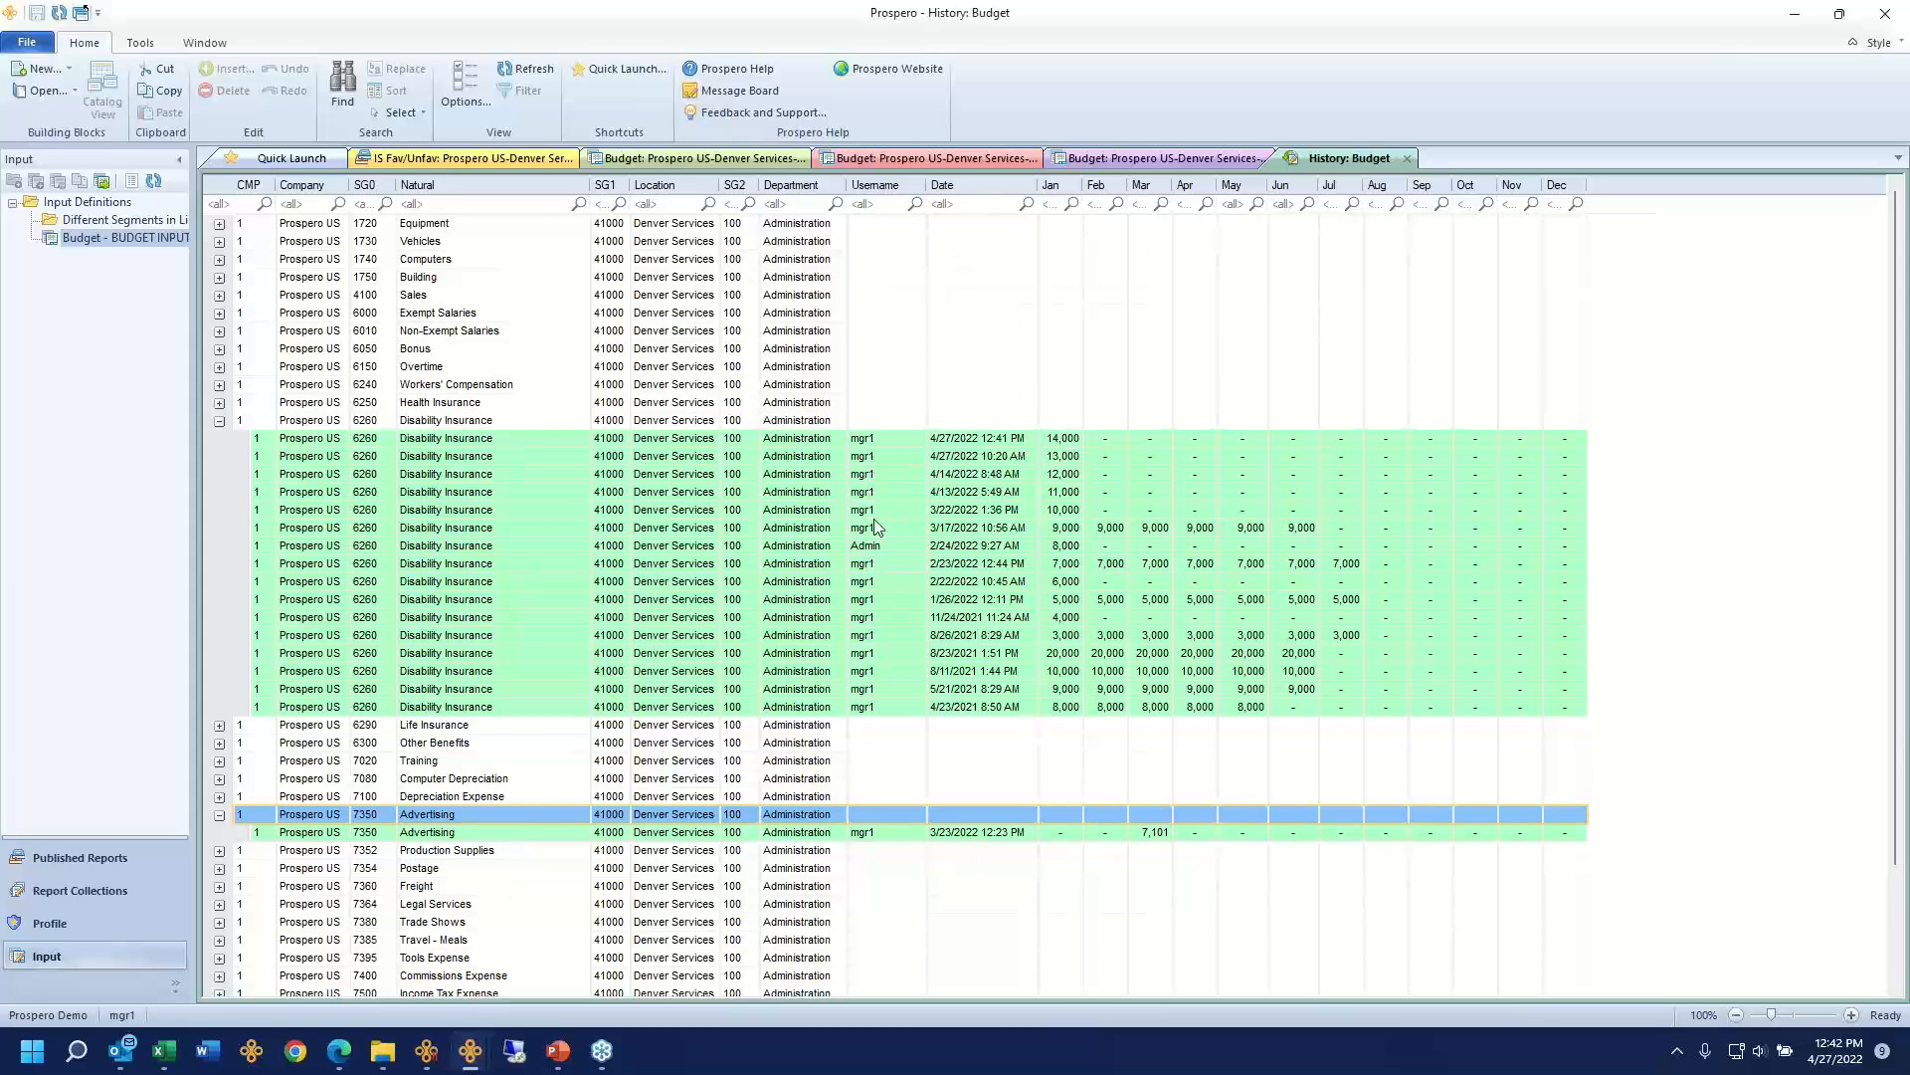
drag(888, 509, 891, 587)
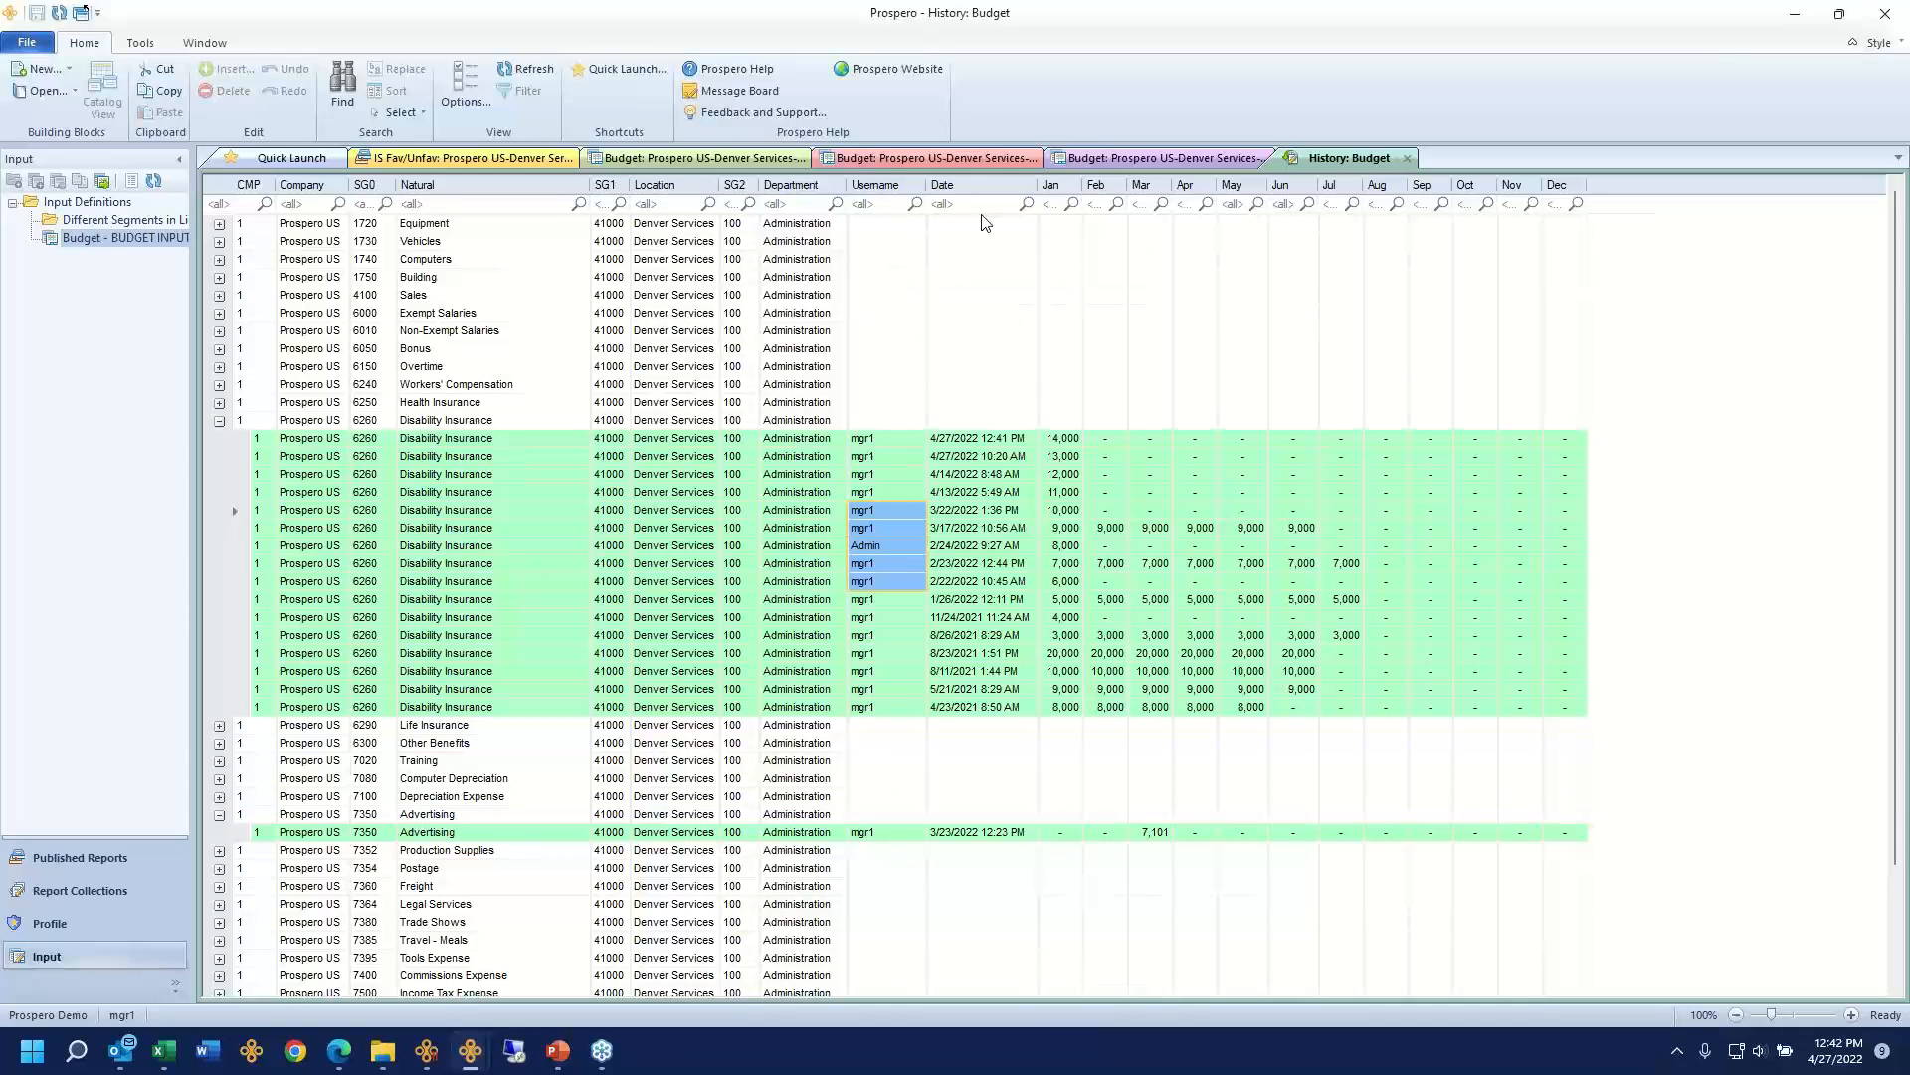
Step: Filter the change history by the username admin, and close the history
click(888, 207)
text(admin)
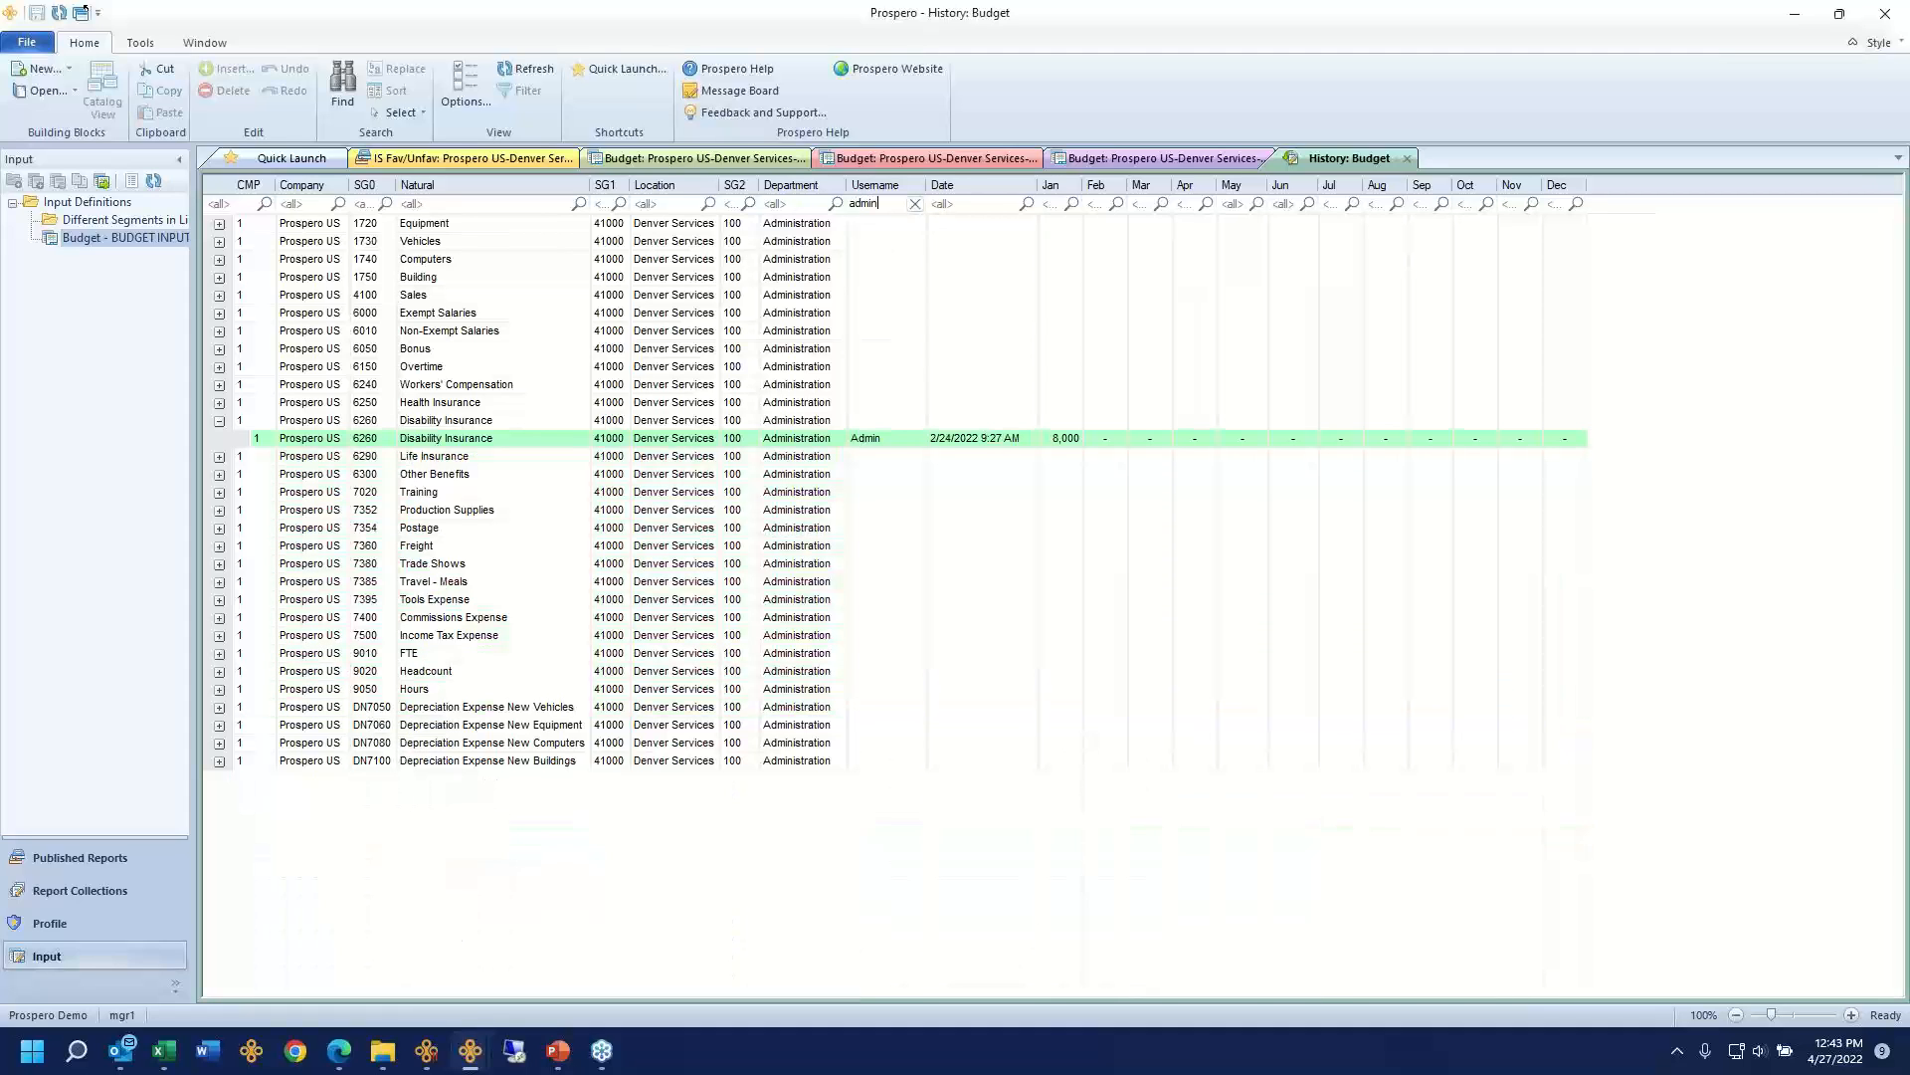
drag(877, 208, 822, 215)
click(1407, 158)
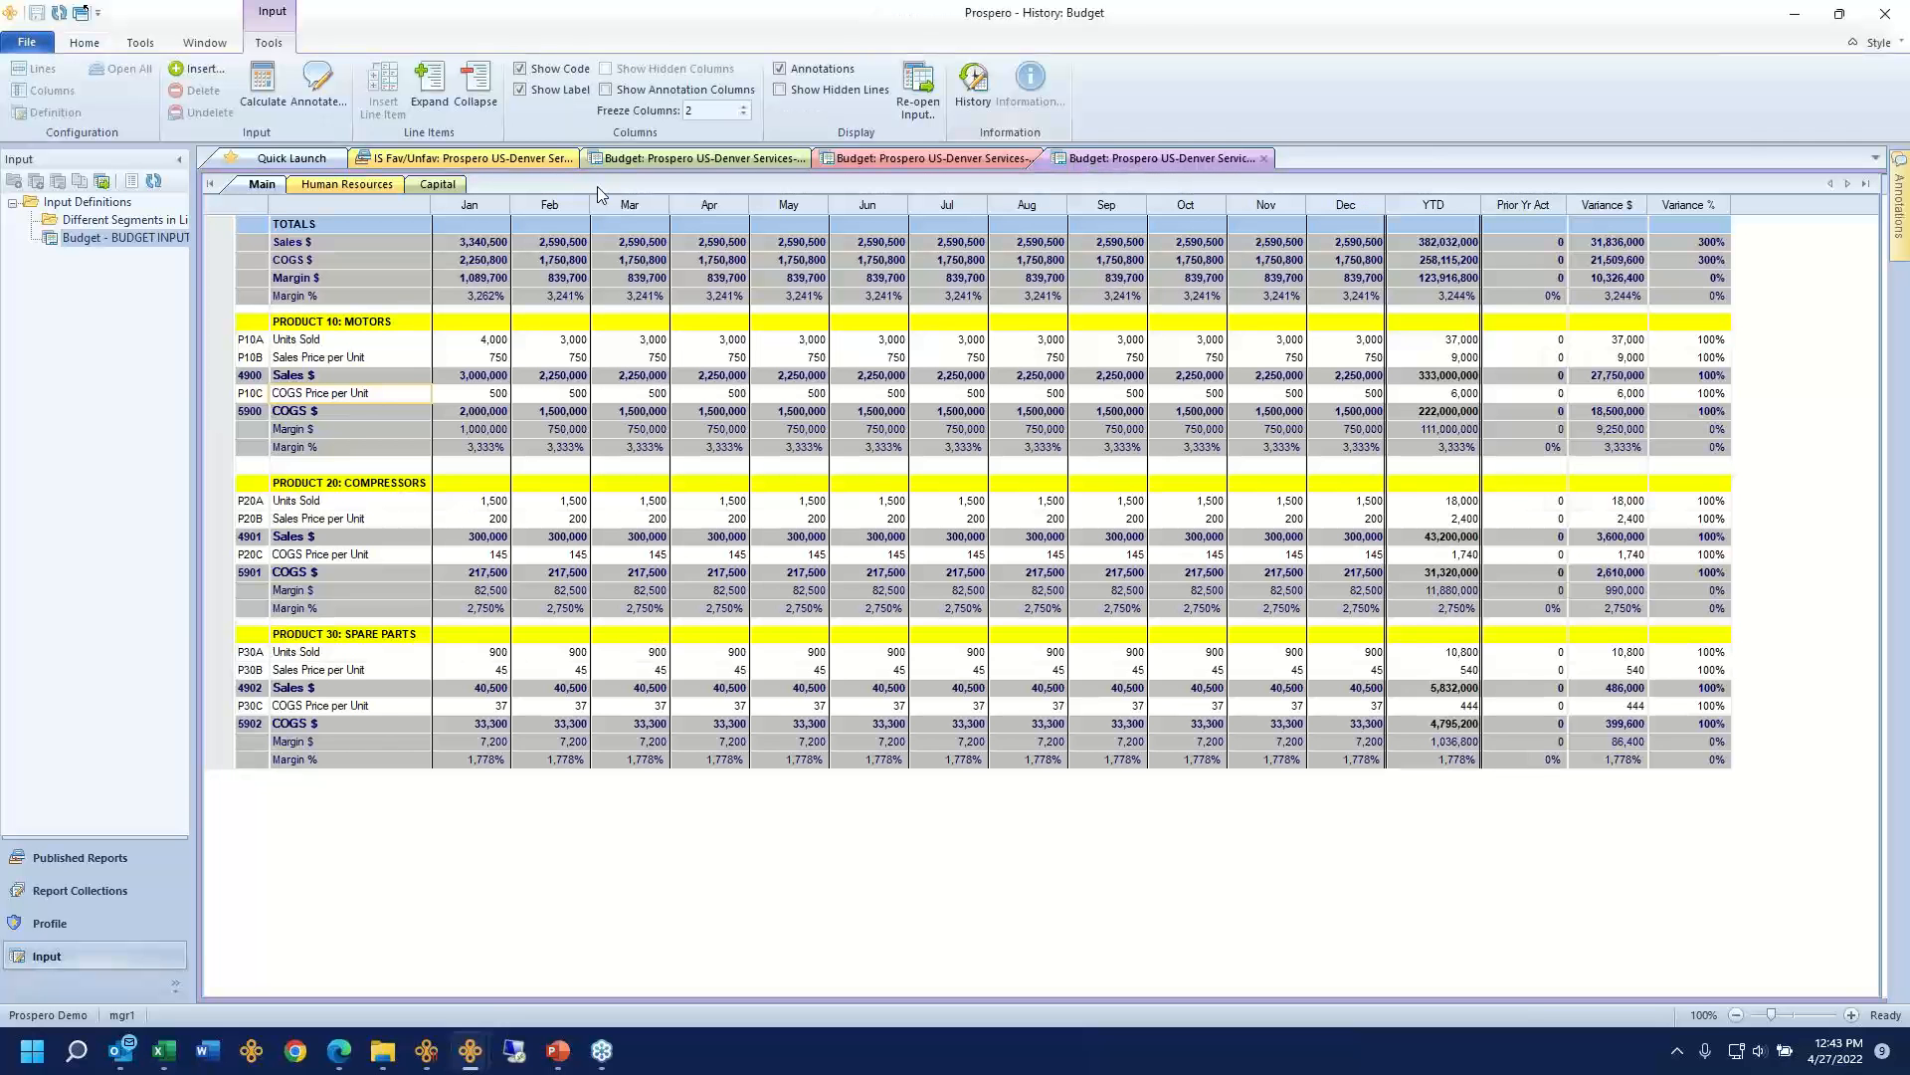
Step: Return to the Denver Services-Administration budget and examine the line items beneath Advertising and Tuition Reimbursement, including the Advertising YTD total
click(645, 159)
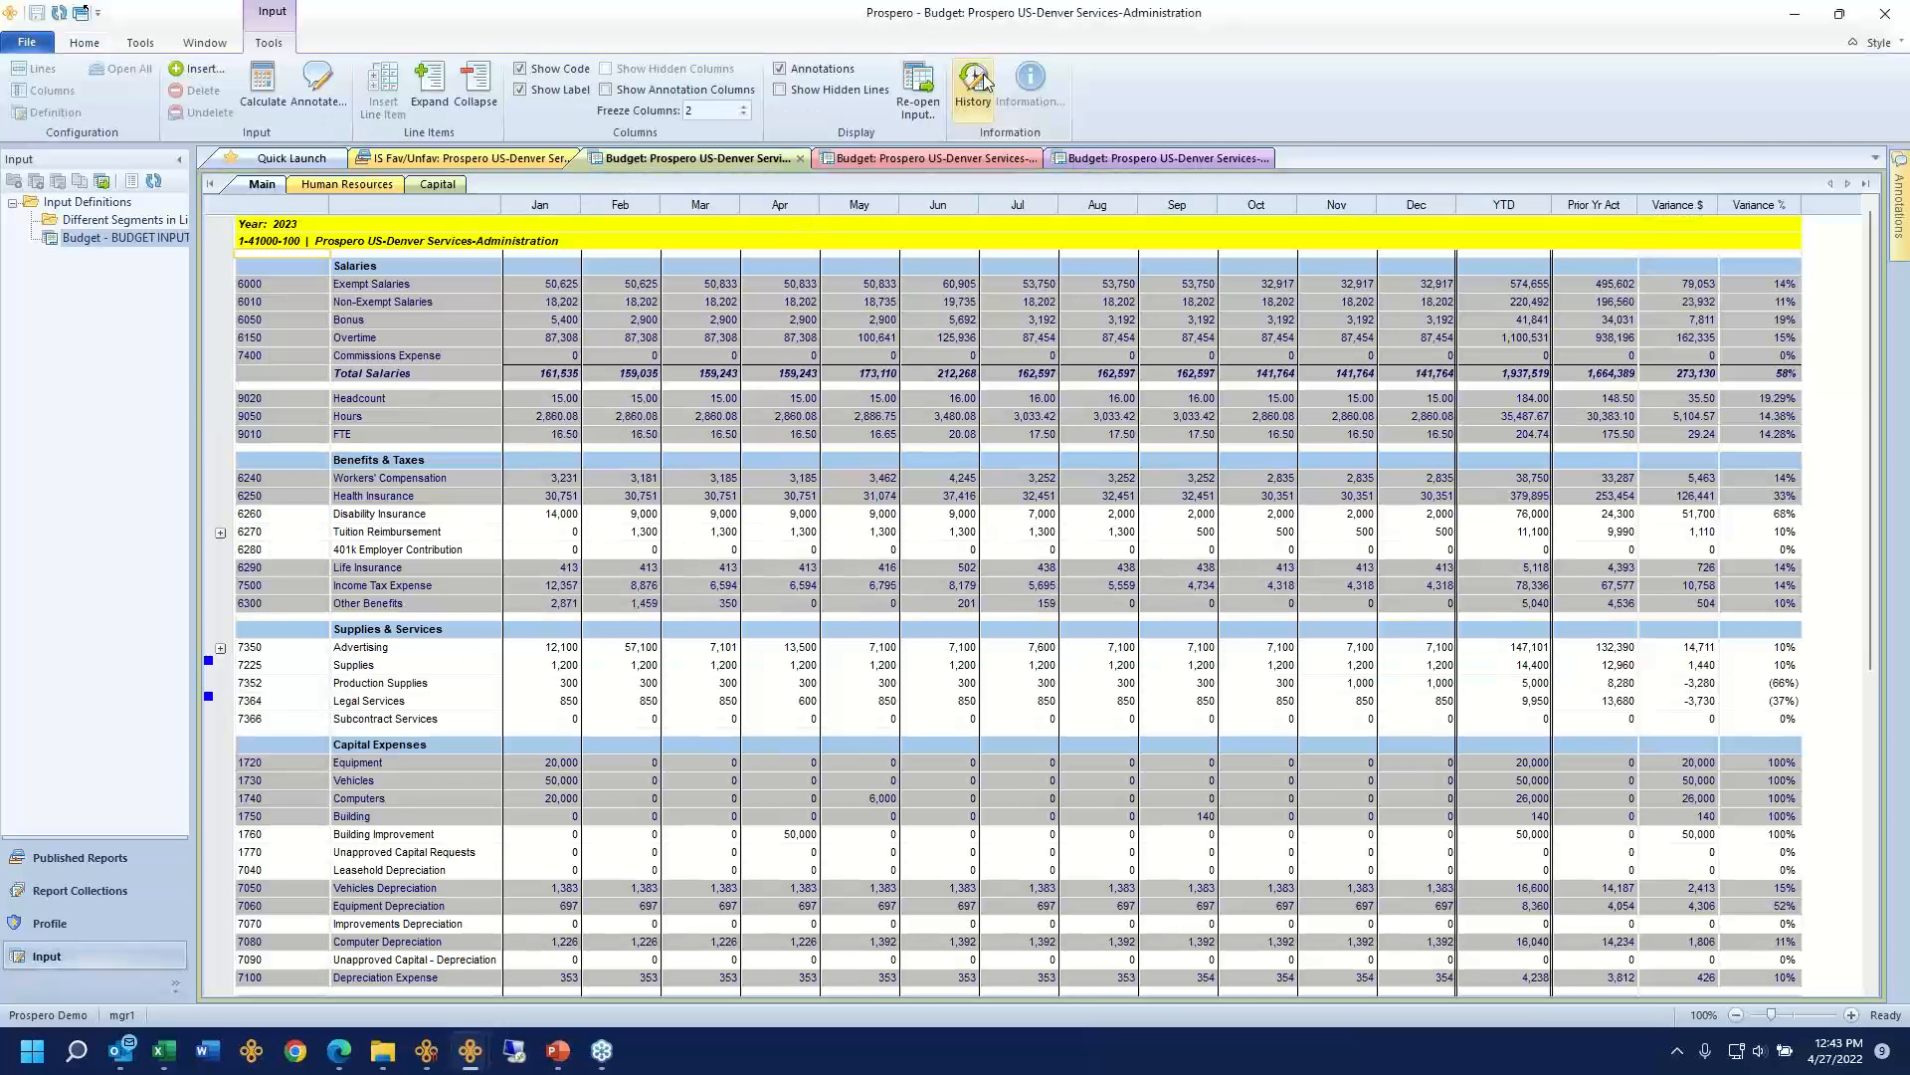
mouse_move(122, 1051)
click(221, 647)
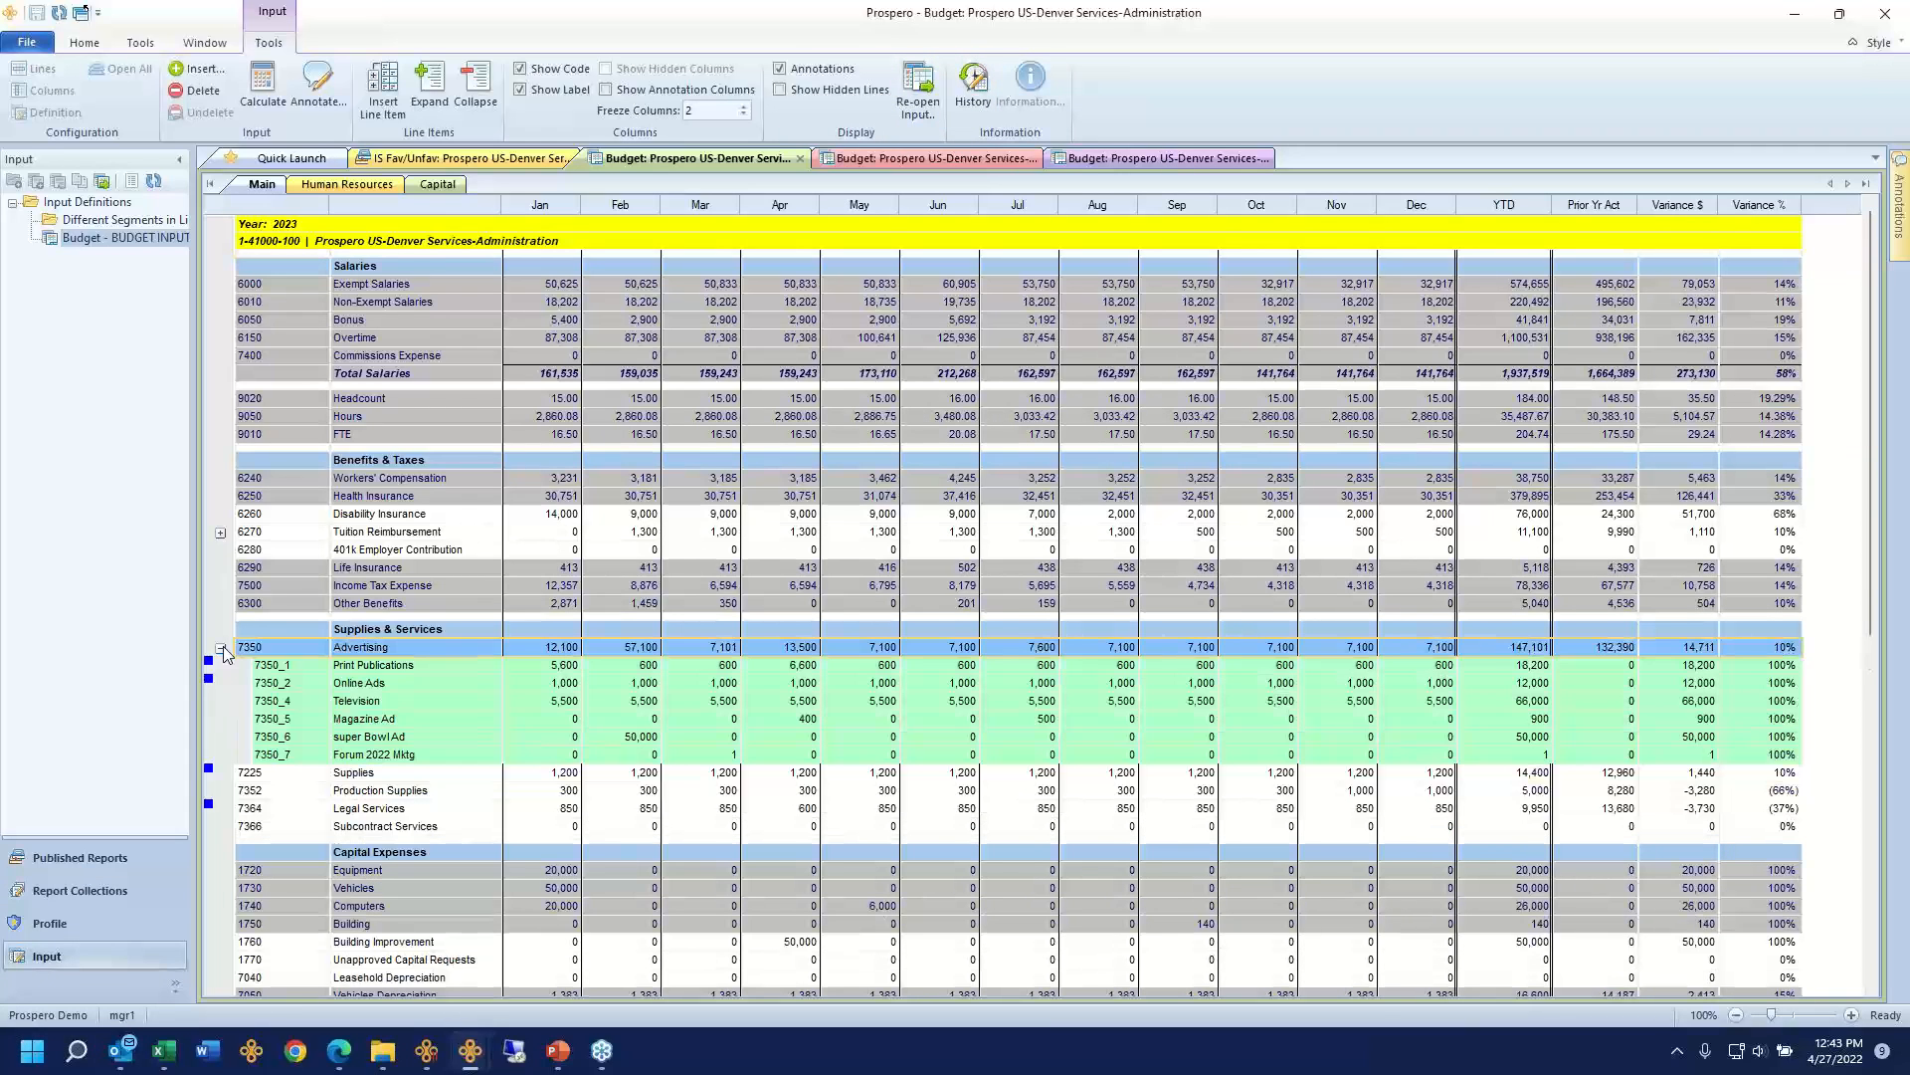
click(221, 532)
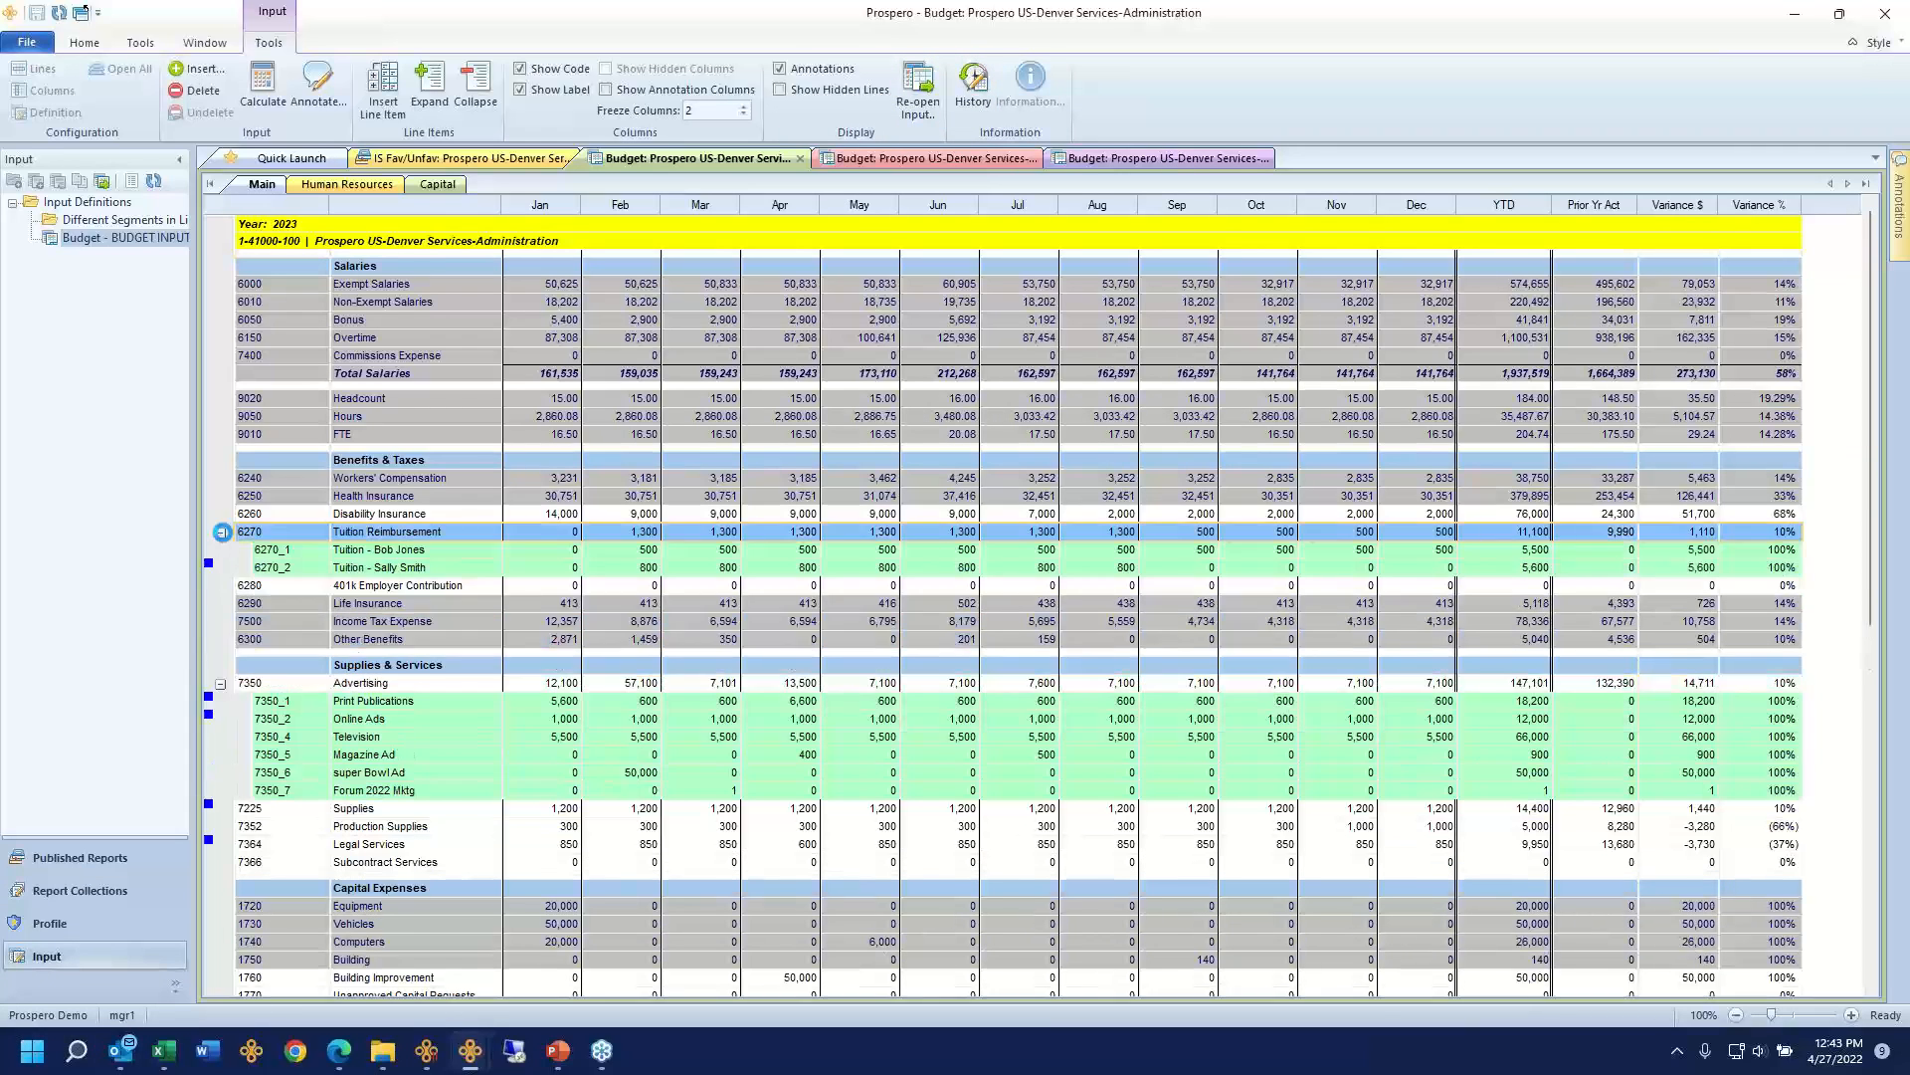
click(362, 684)
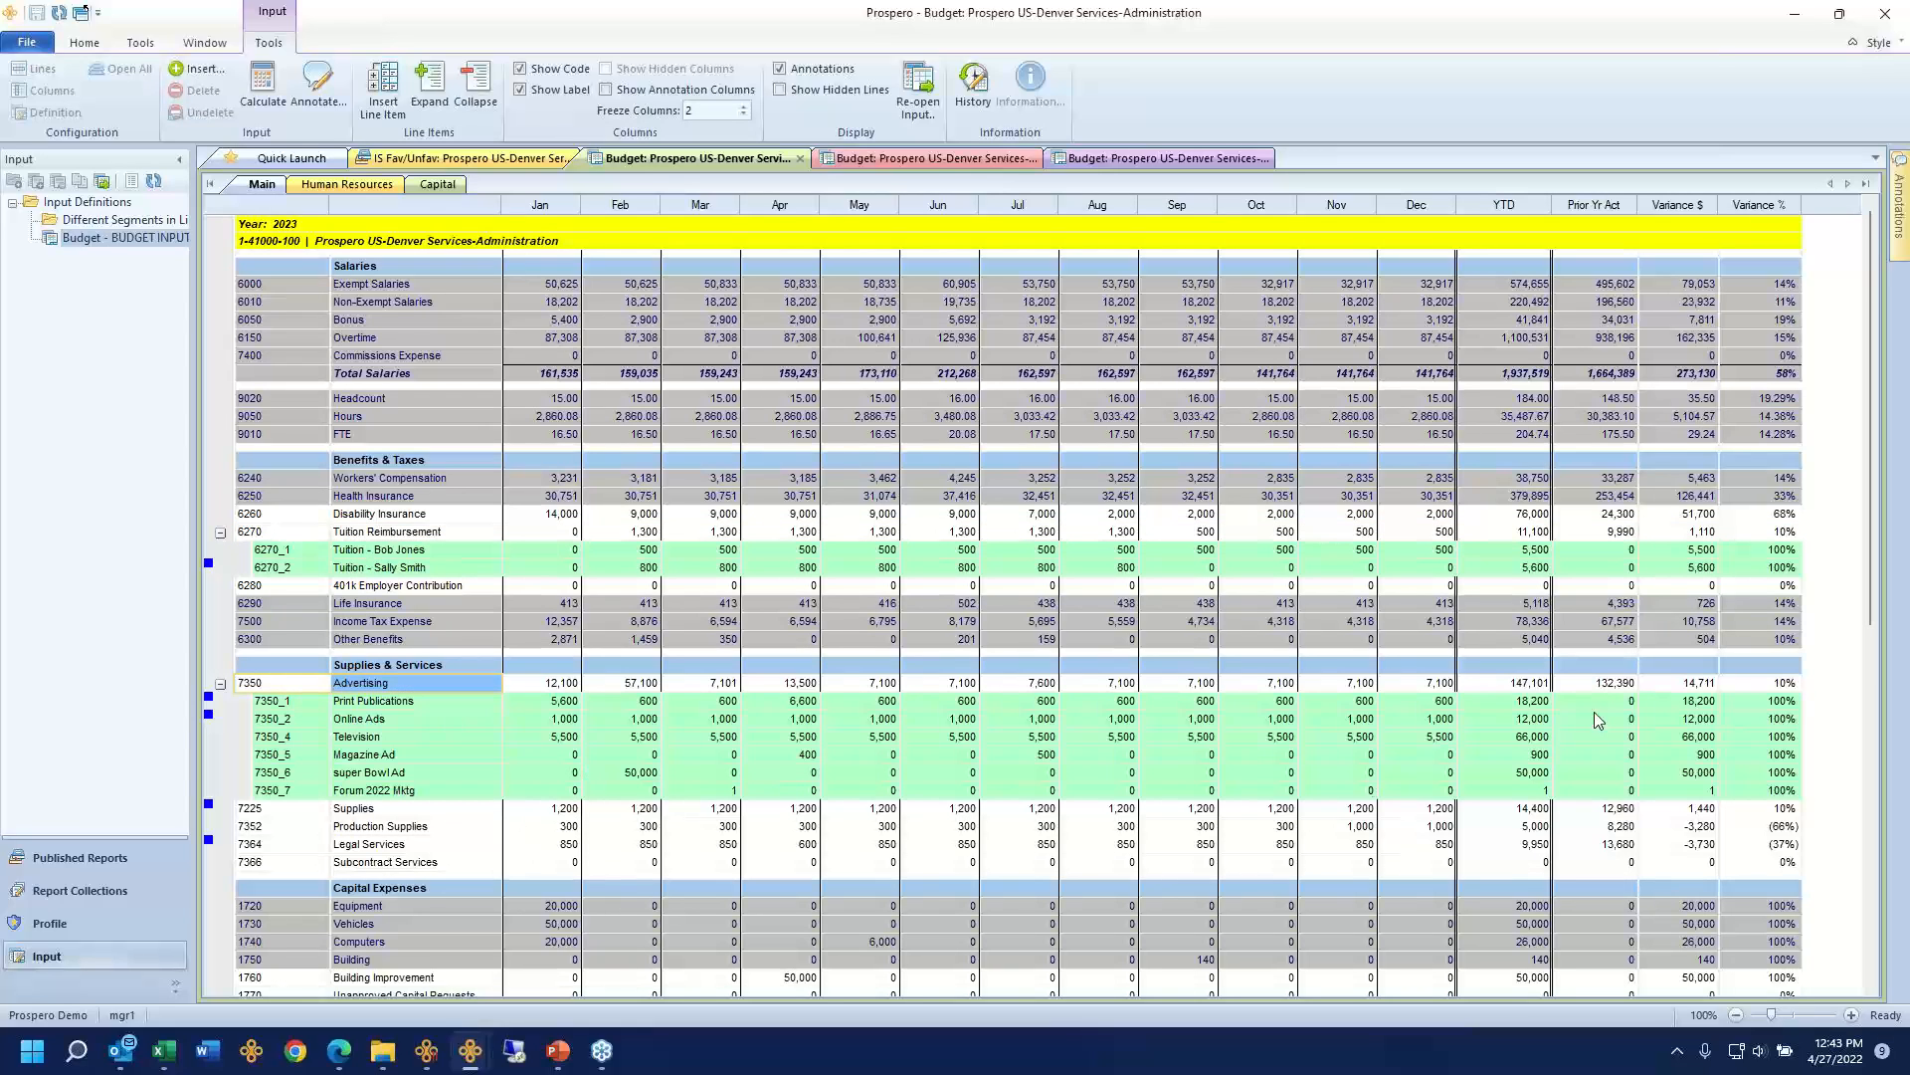
click(1521, 686)
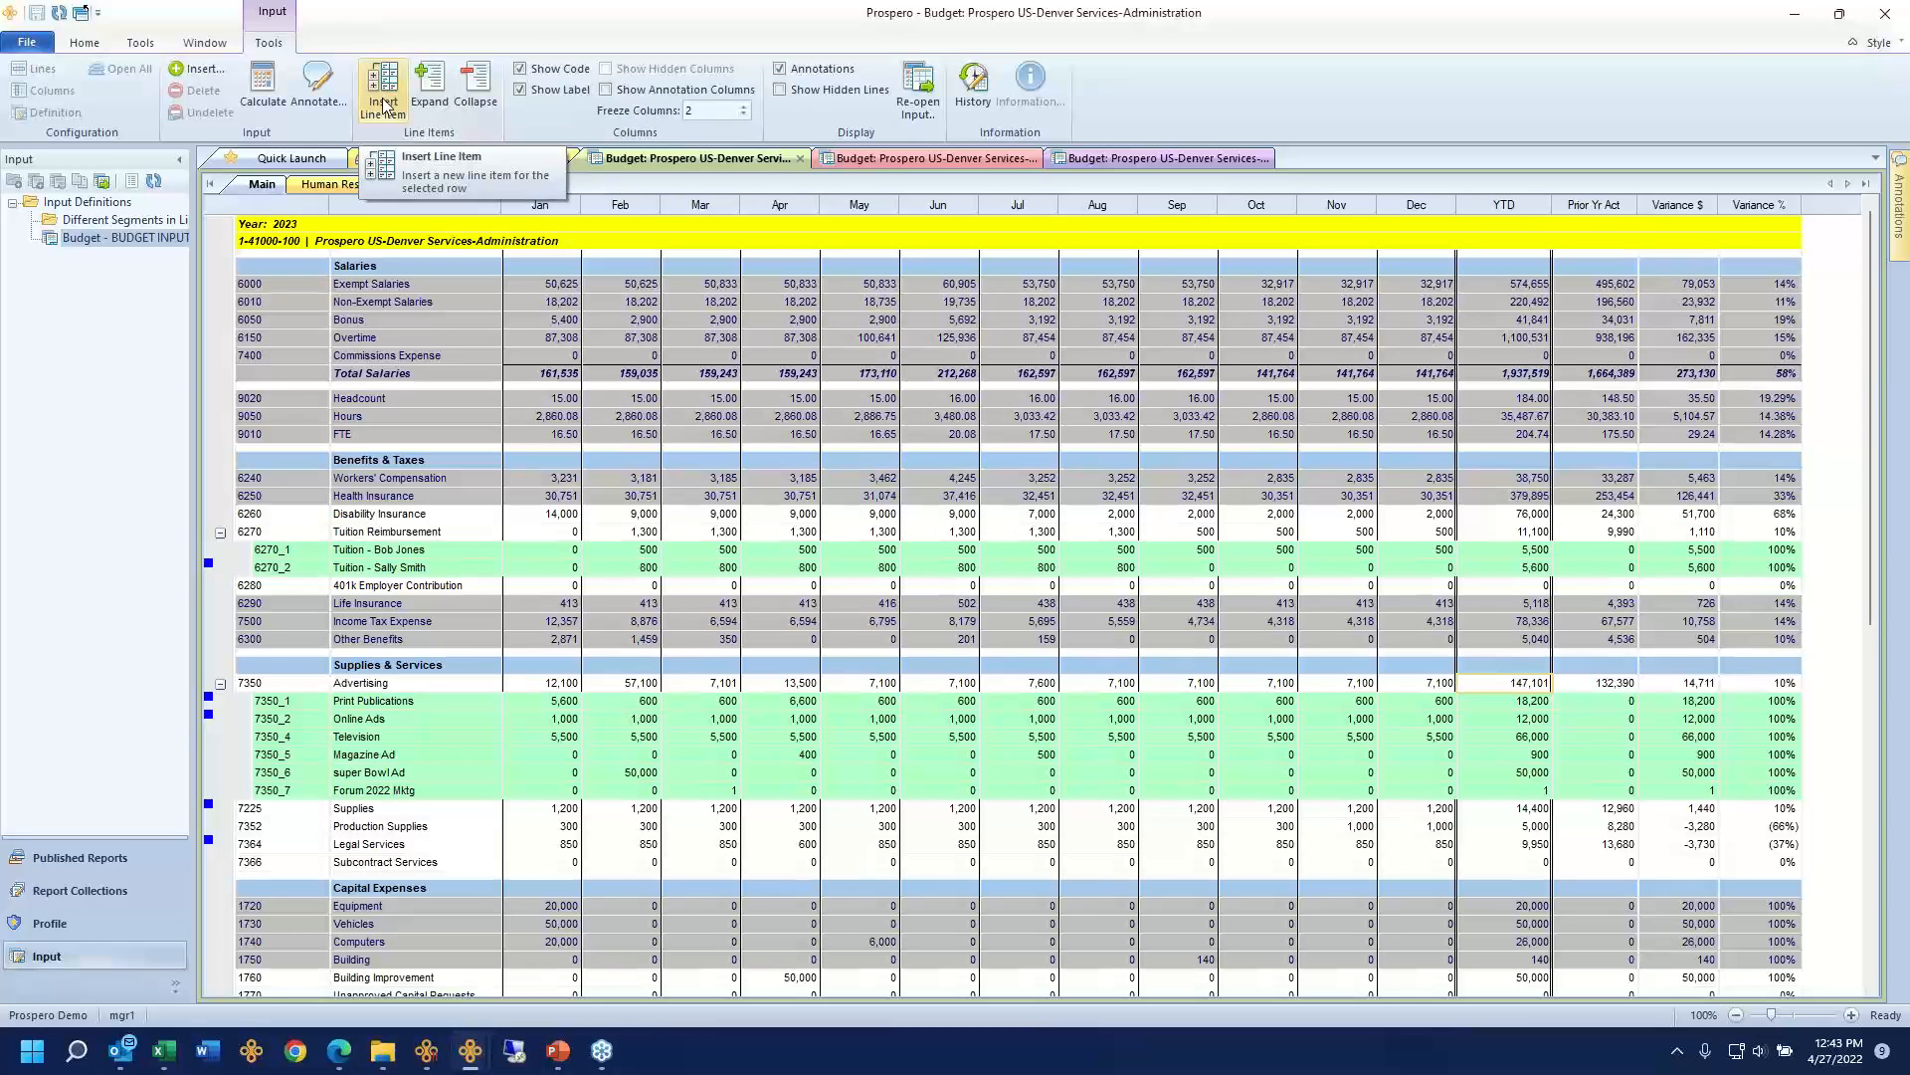
Step: Collapse all the budget's line items, expand them again, and collapse them once more
click(478, 100)
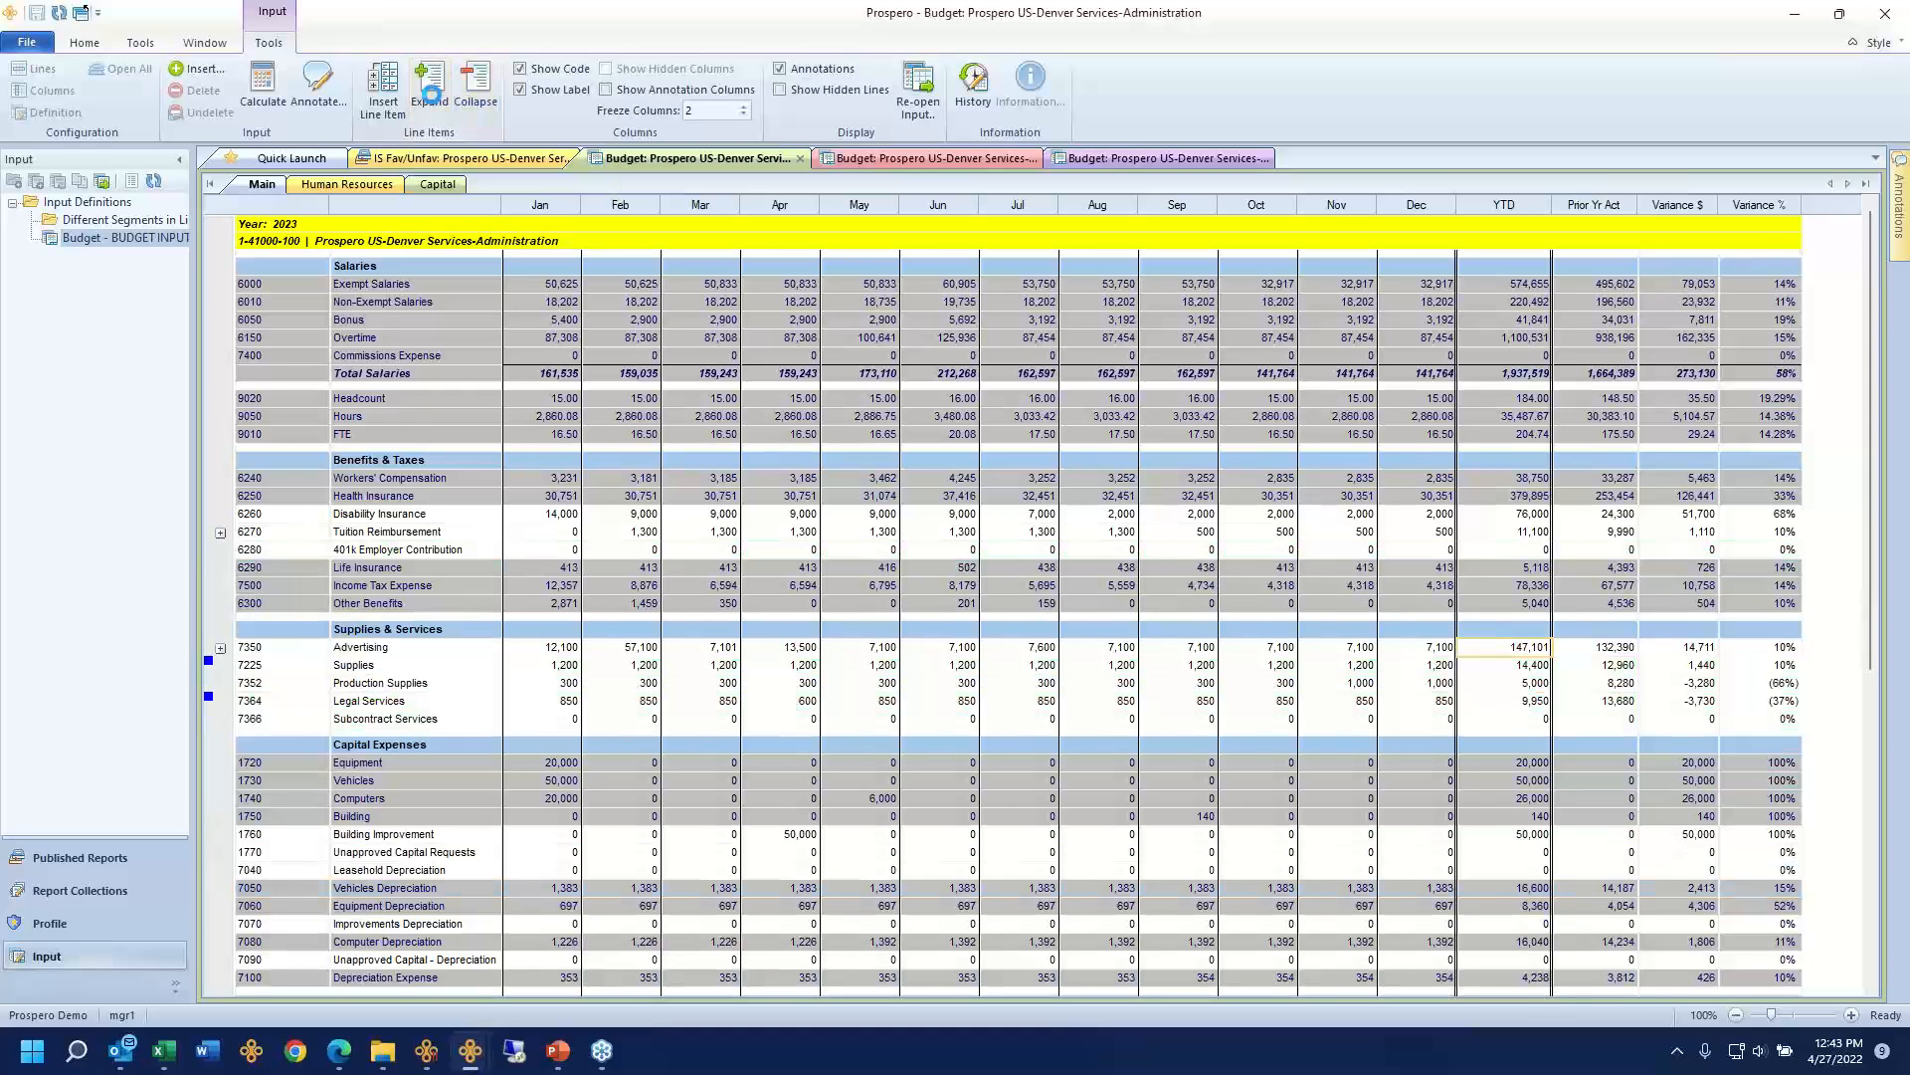
click(433, 100)
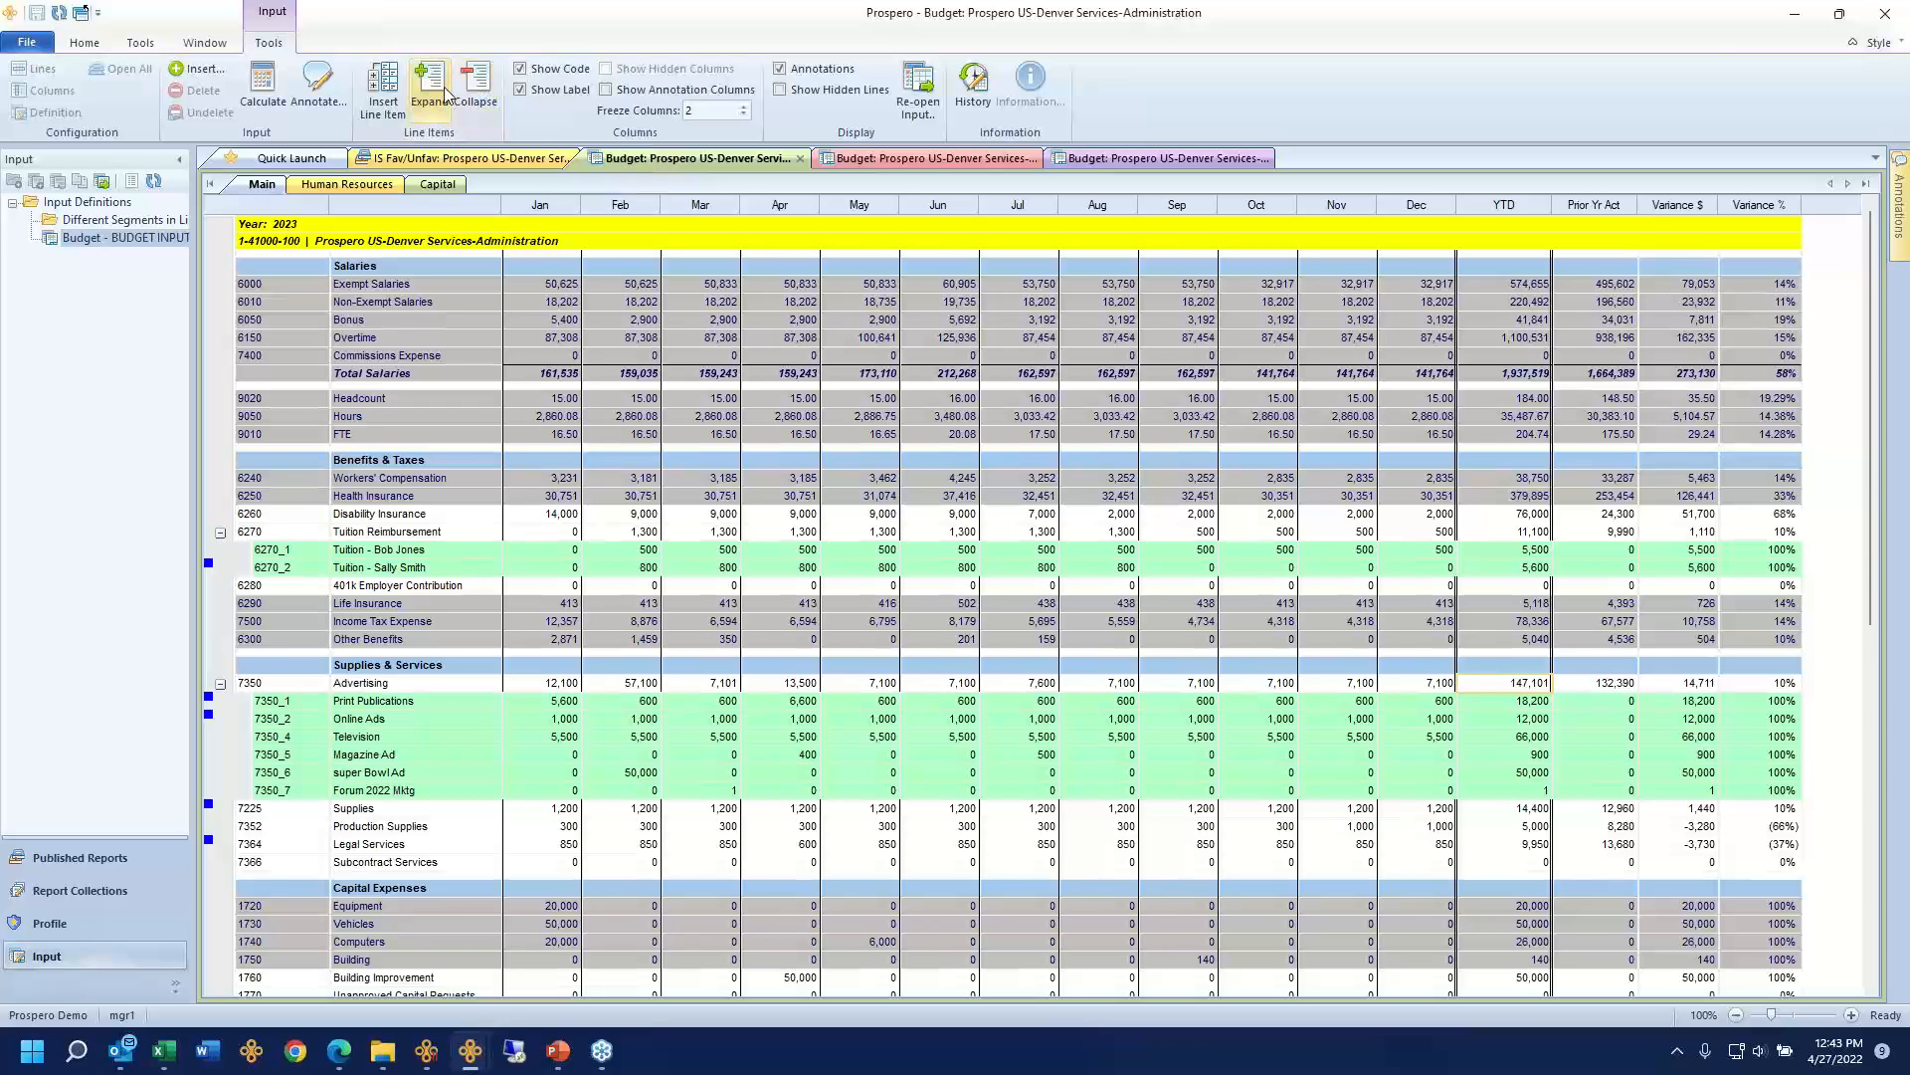
click(485, 97)
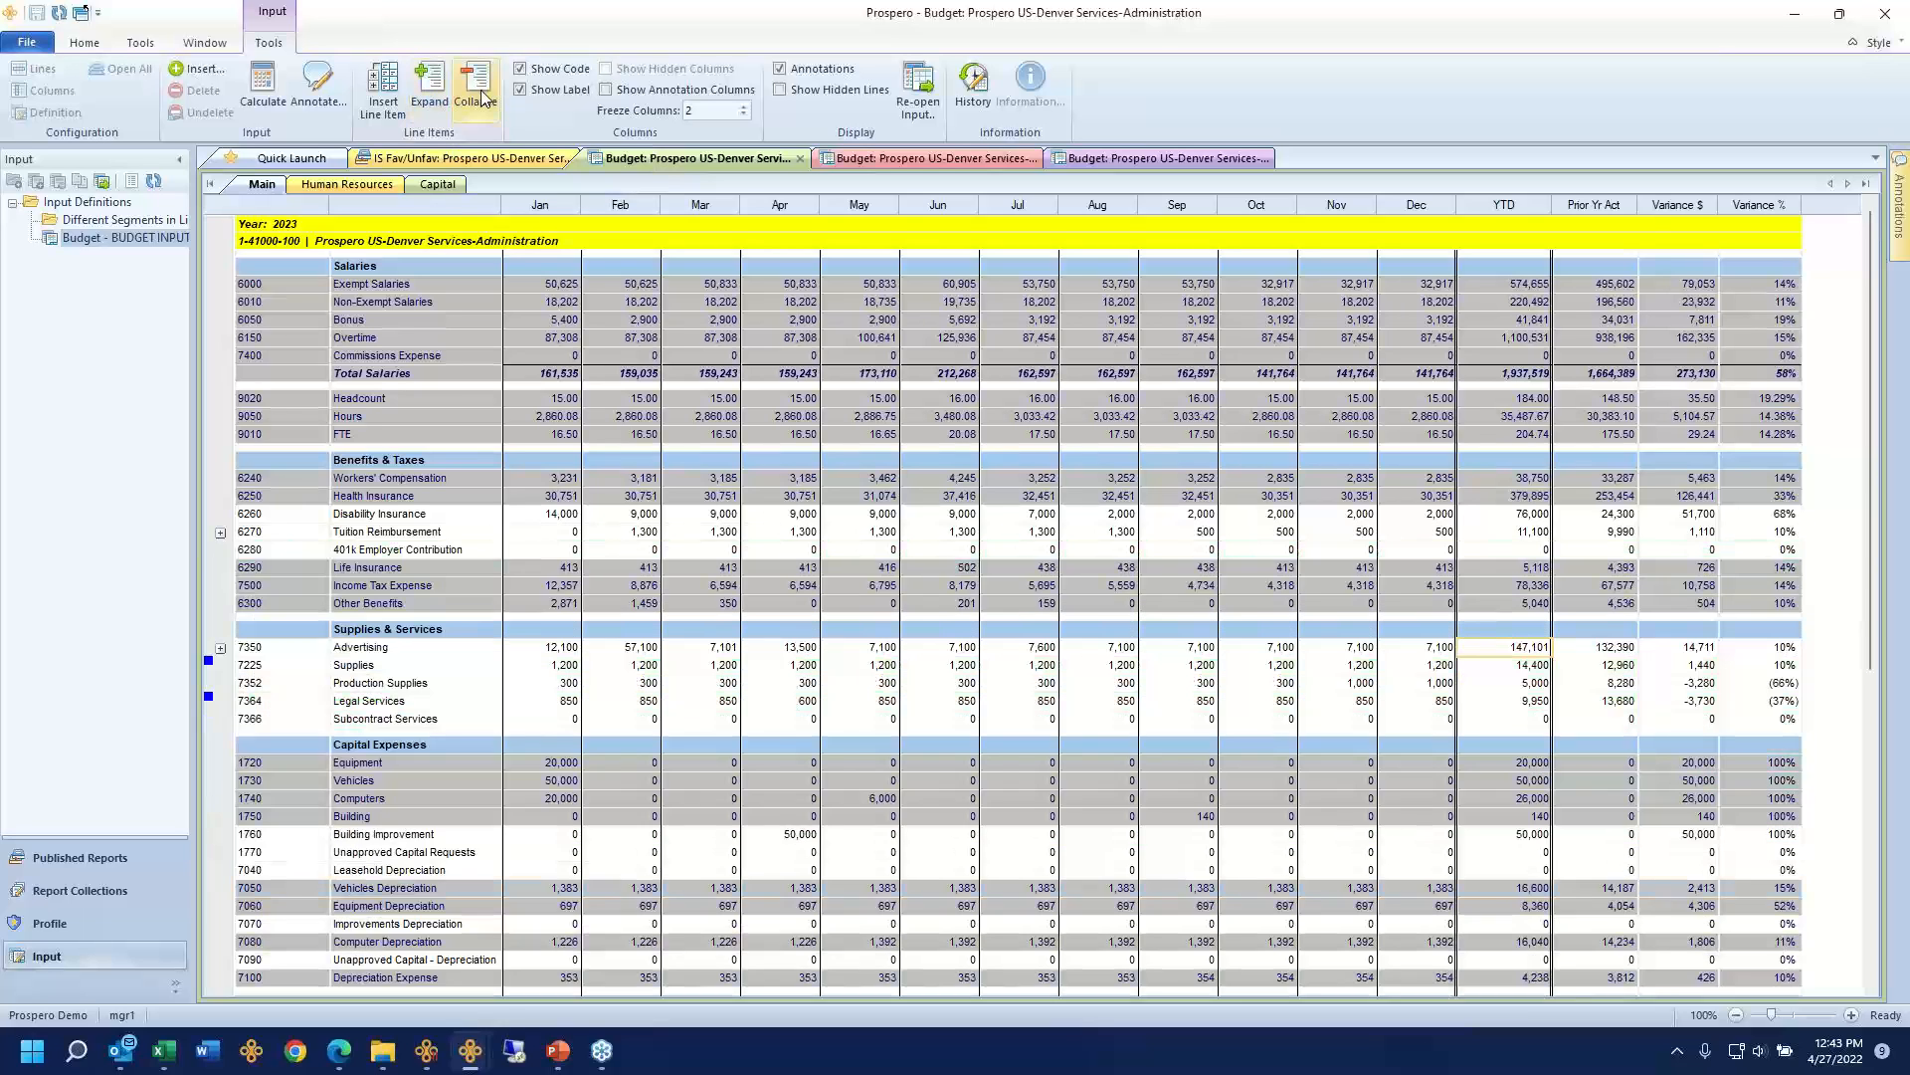
Step: Expand the budget's line items and examine those beneath Advertising, from Print Publications to super Bowl Ad, along with the row commands available
click(431, 99)
click(388, 774)
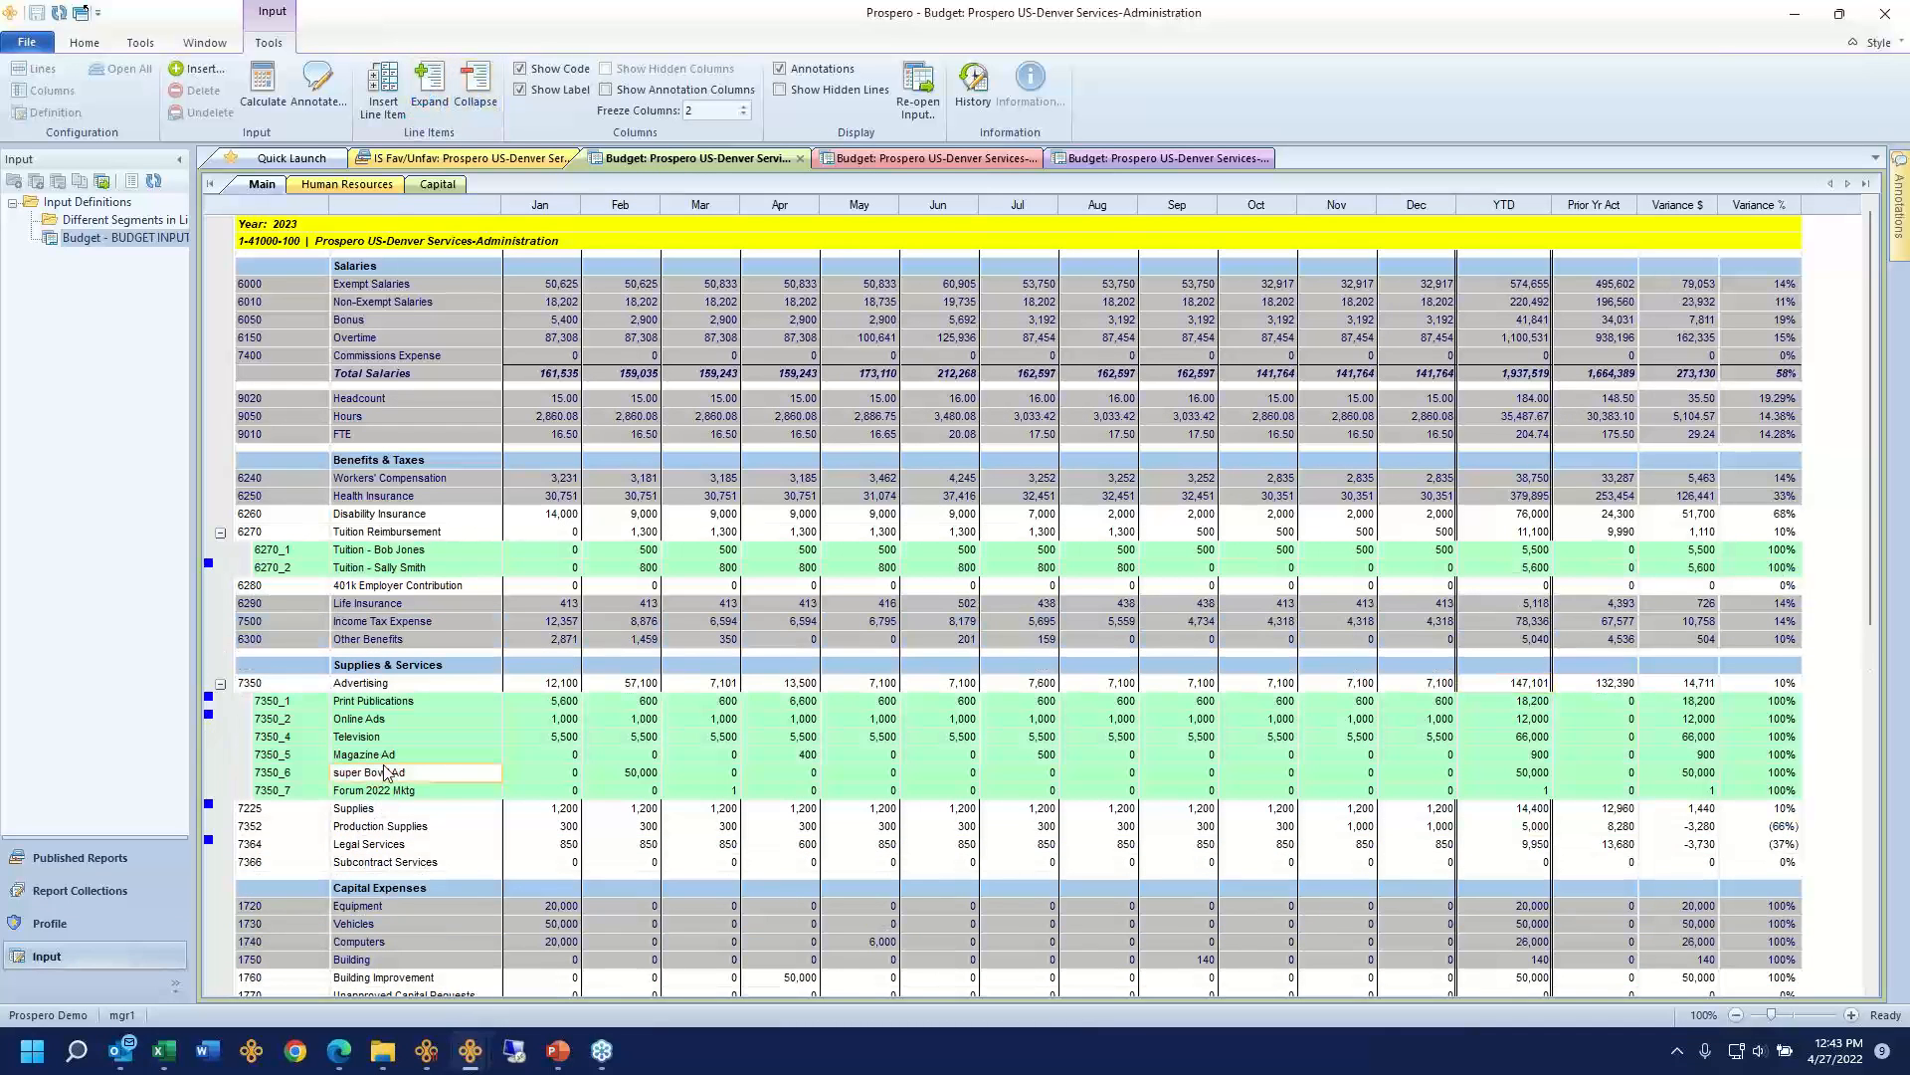
right_click(384, 768)
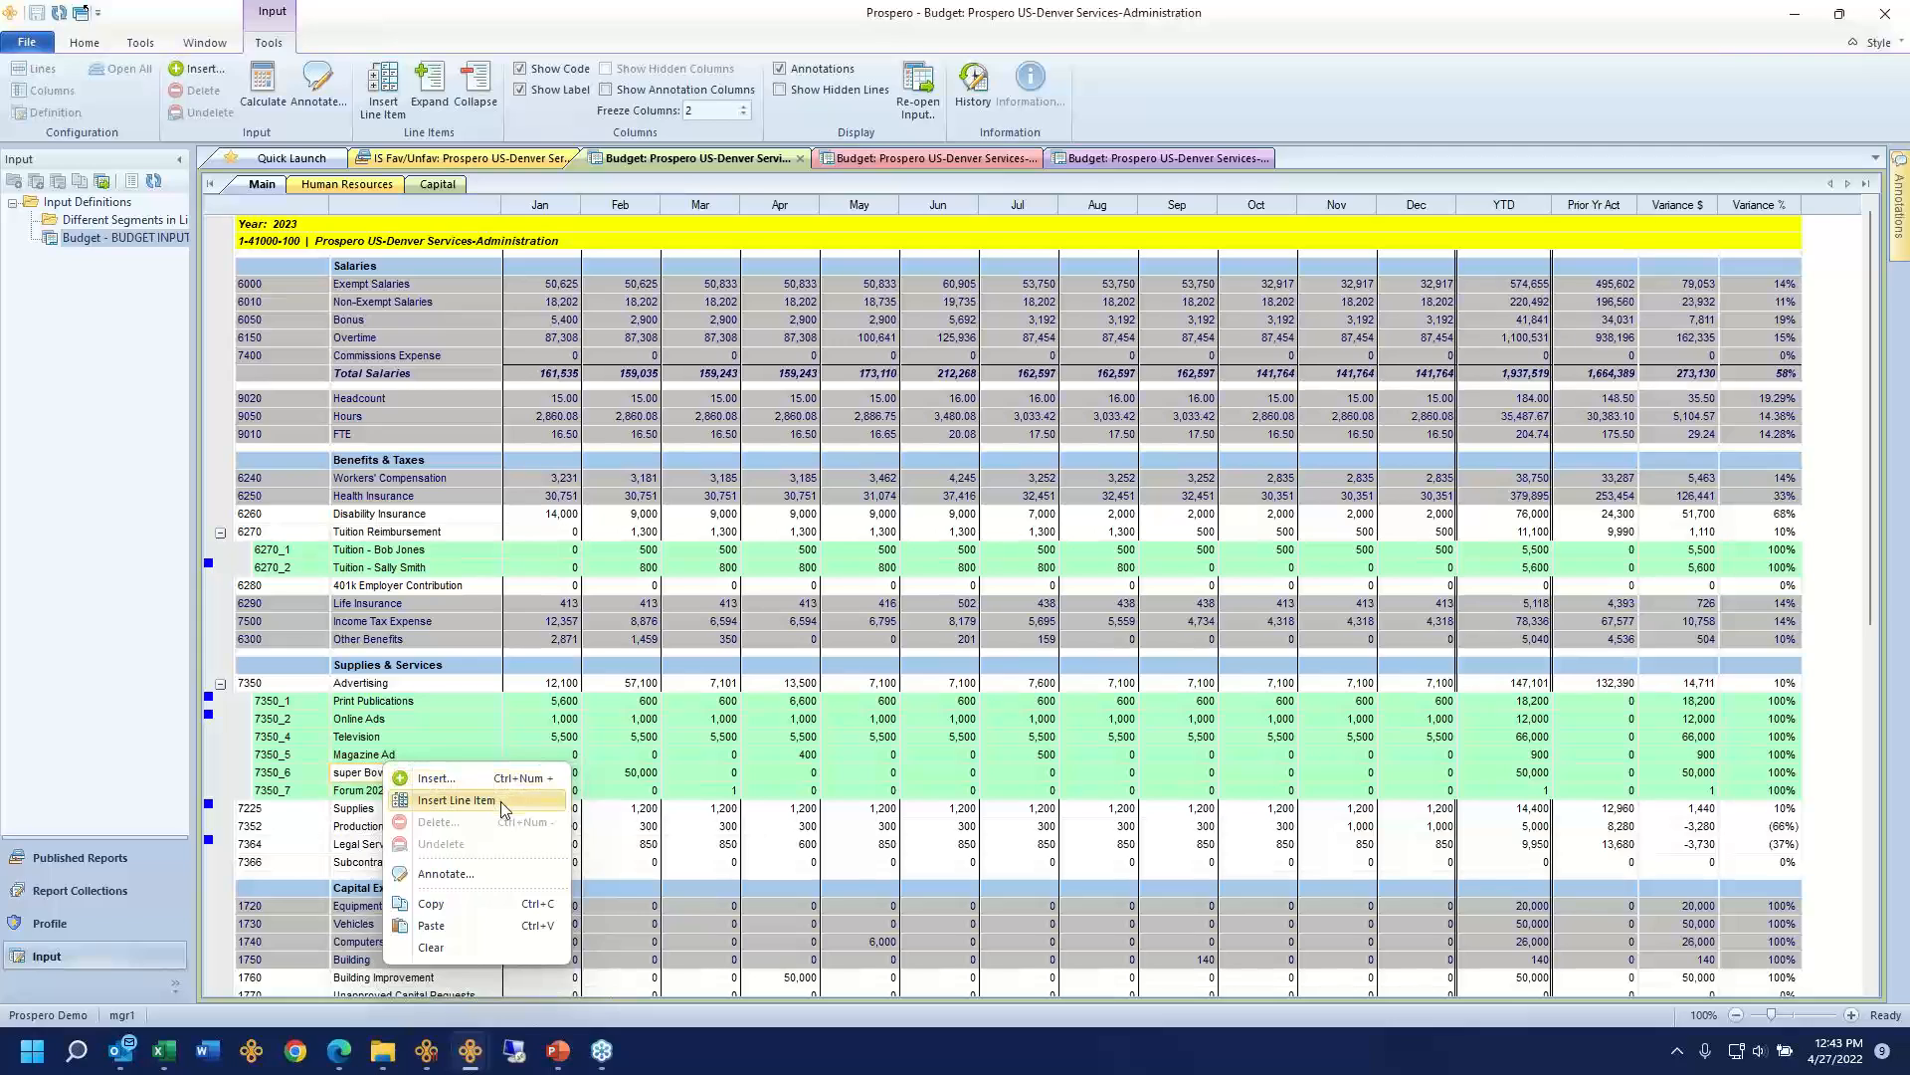
click(408, 736)
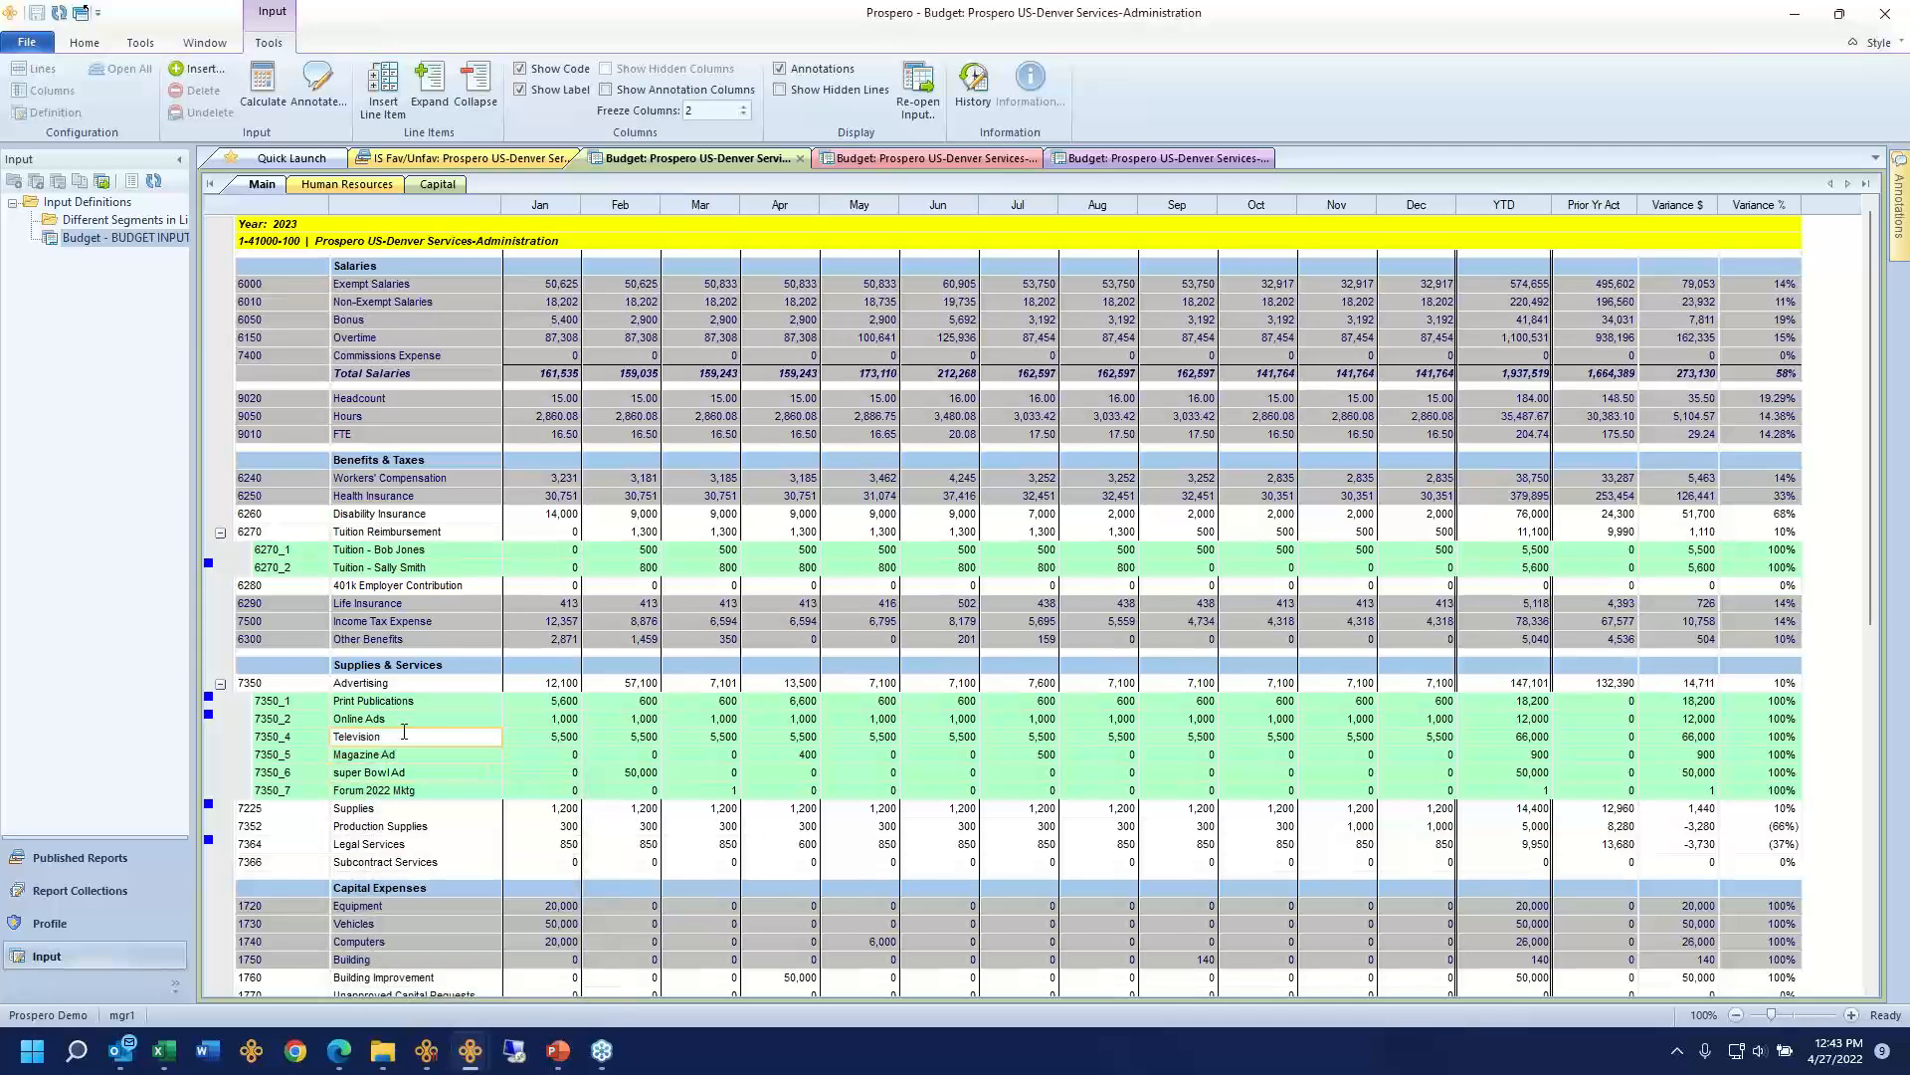
drag(408, 700, 415, 775)
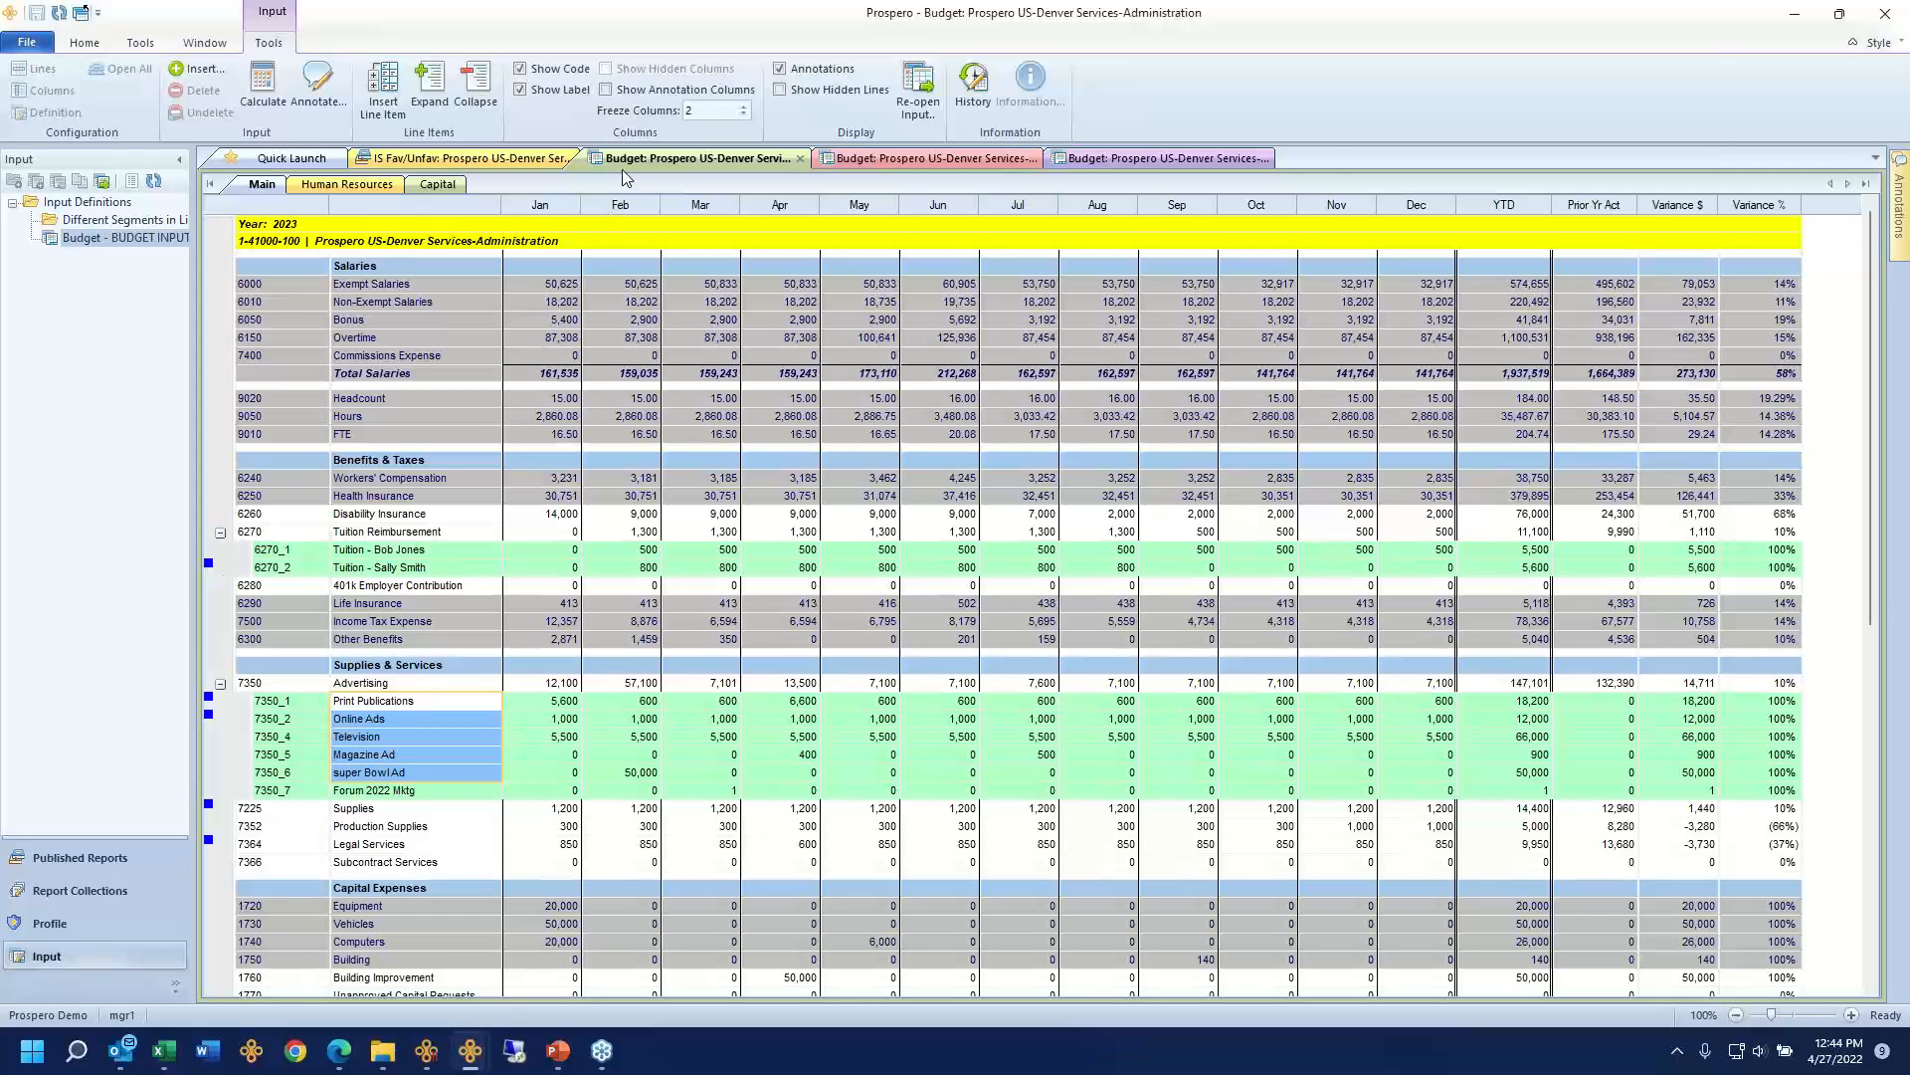
Step: Show the annotation columns in the budget and review the latest notes, who entered them and their dates
click(608, 93)
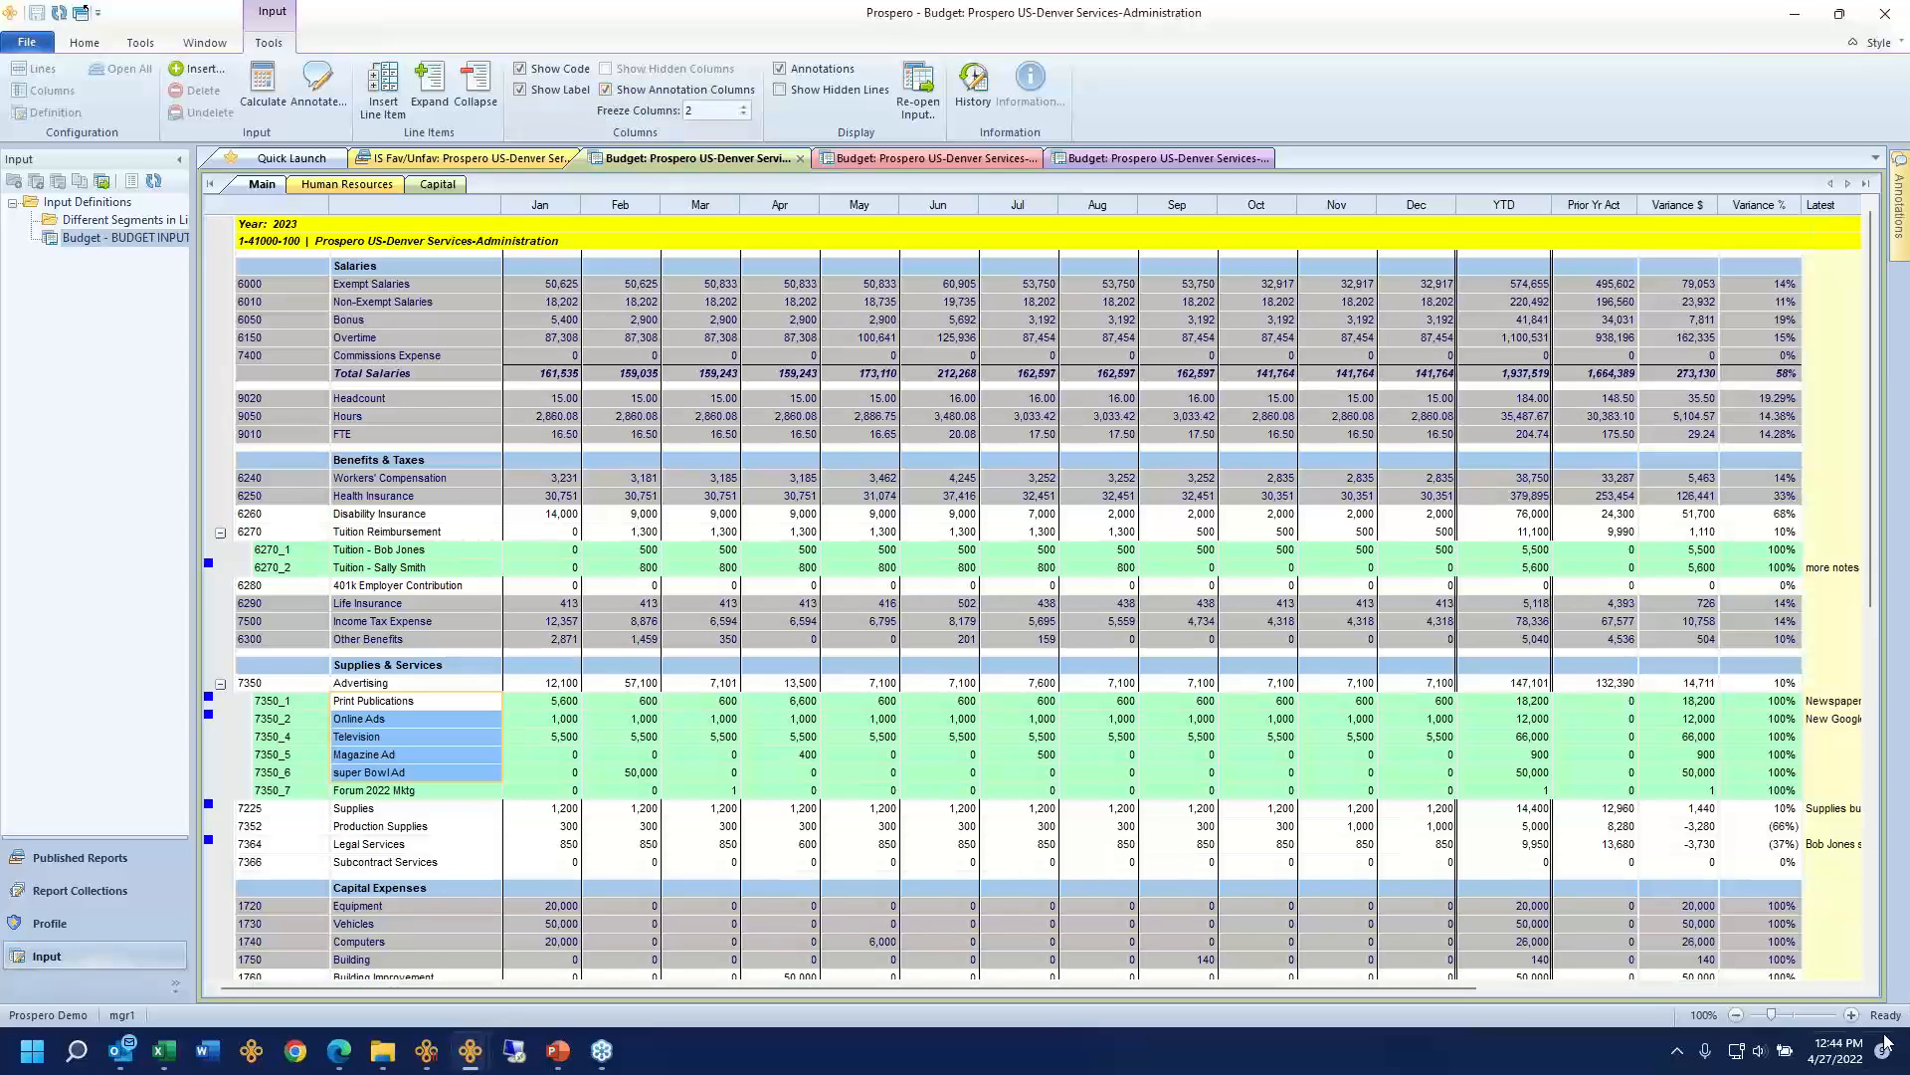
click(1819, 988)
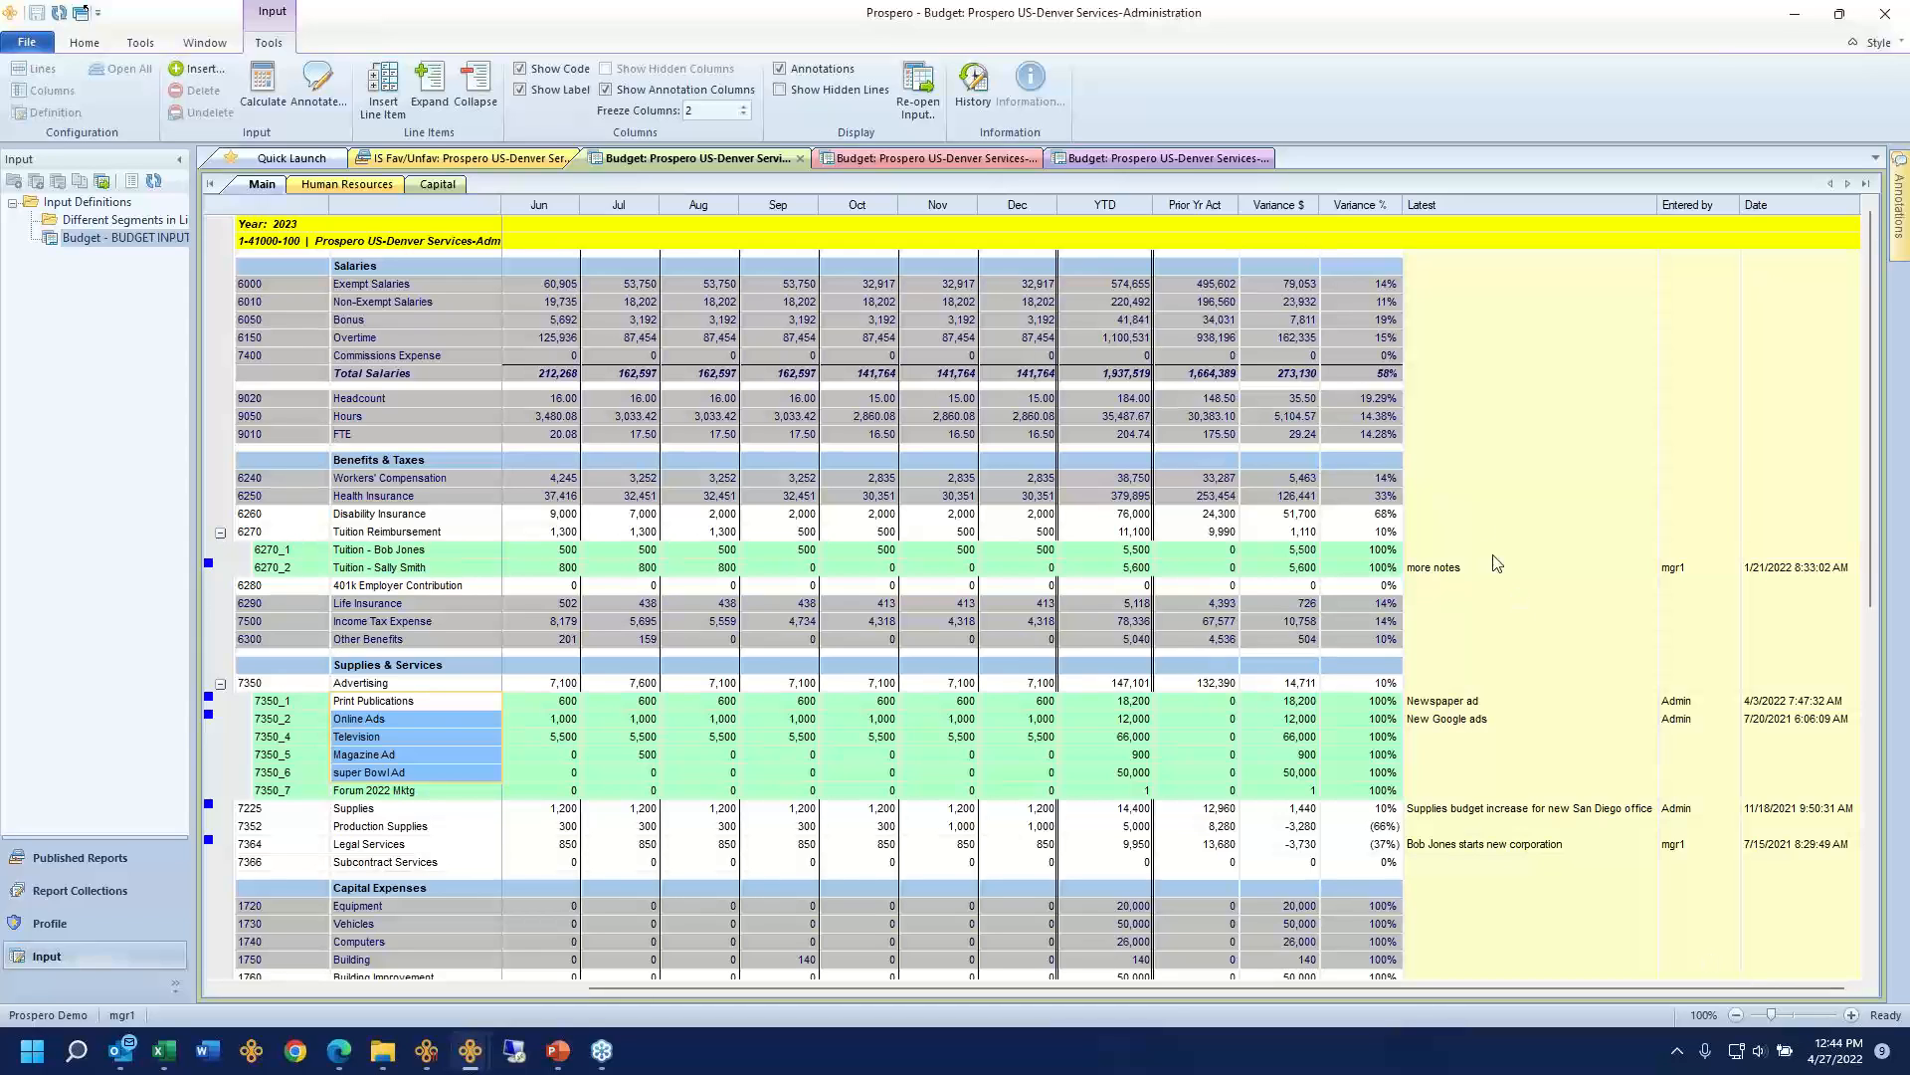
drag(1481, 518, 1492, 902)
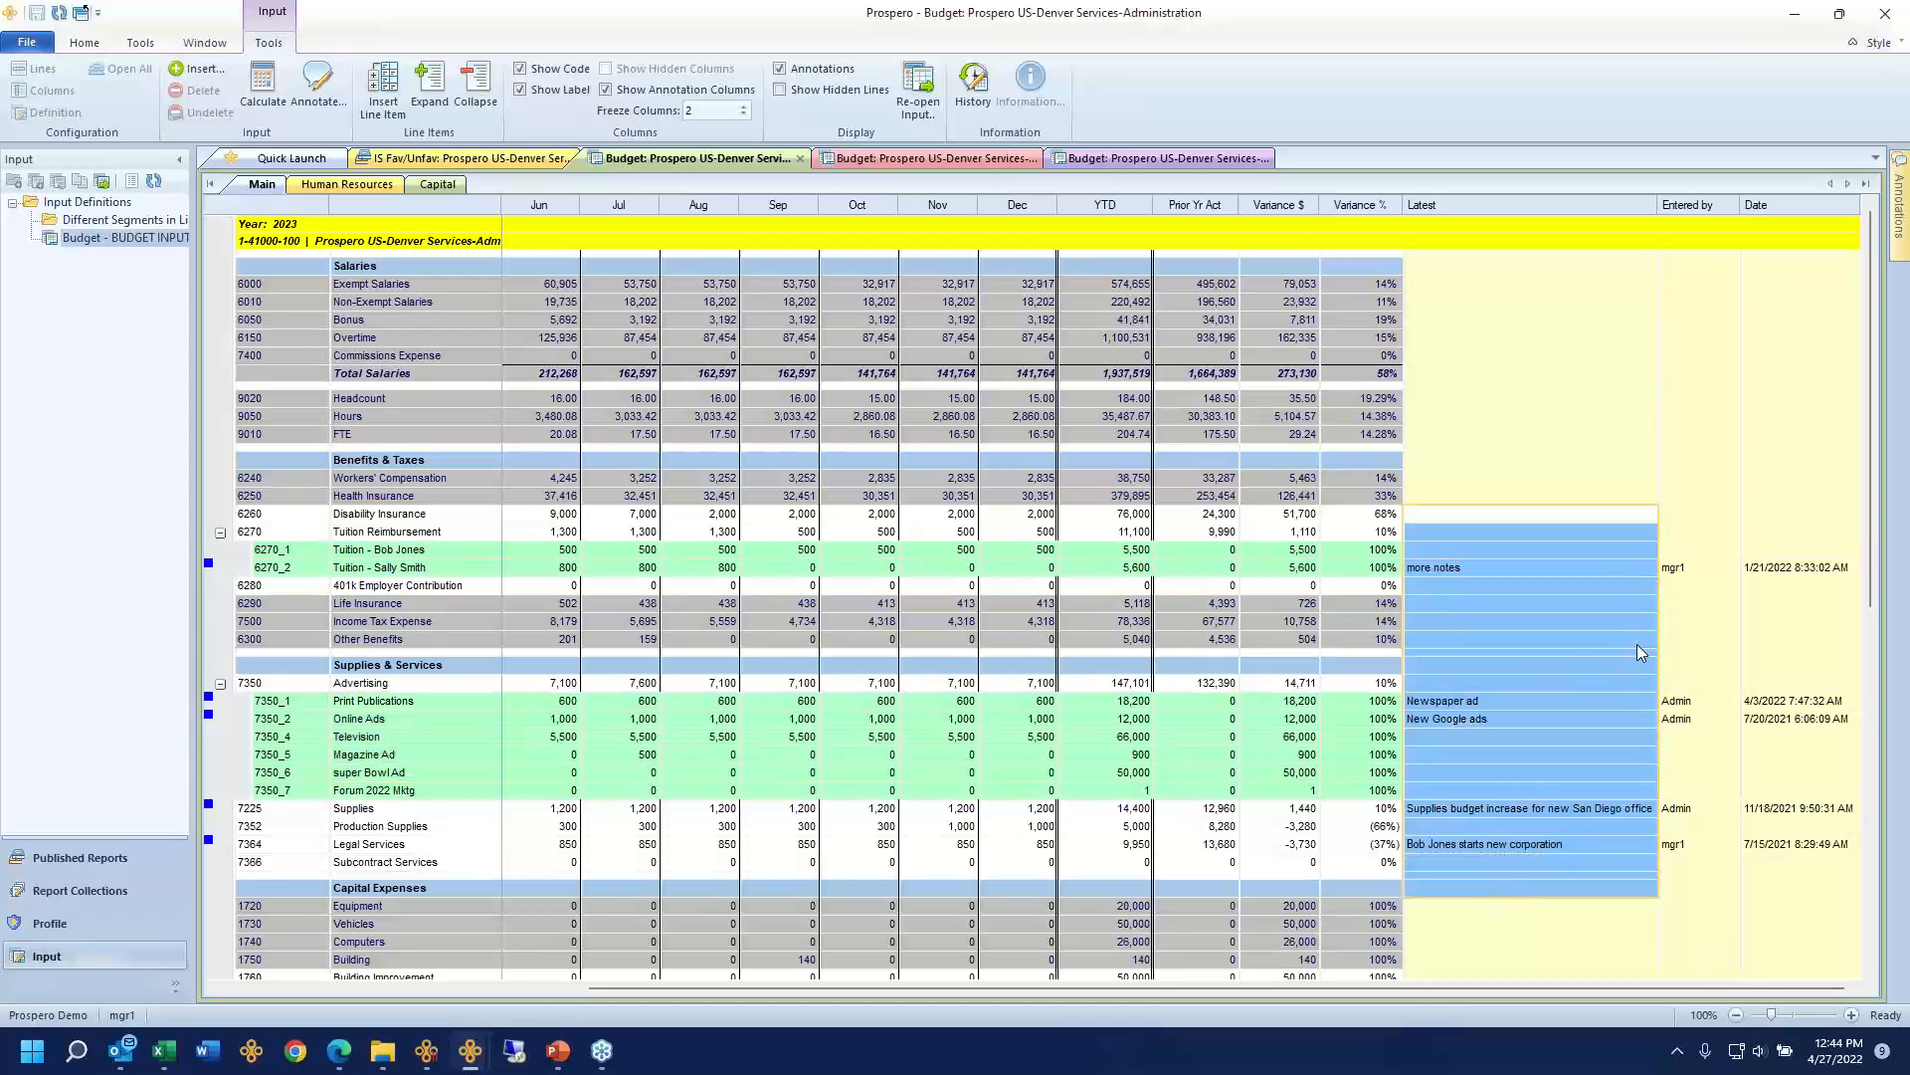
drag(1695, 515, 1679, 880)
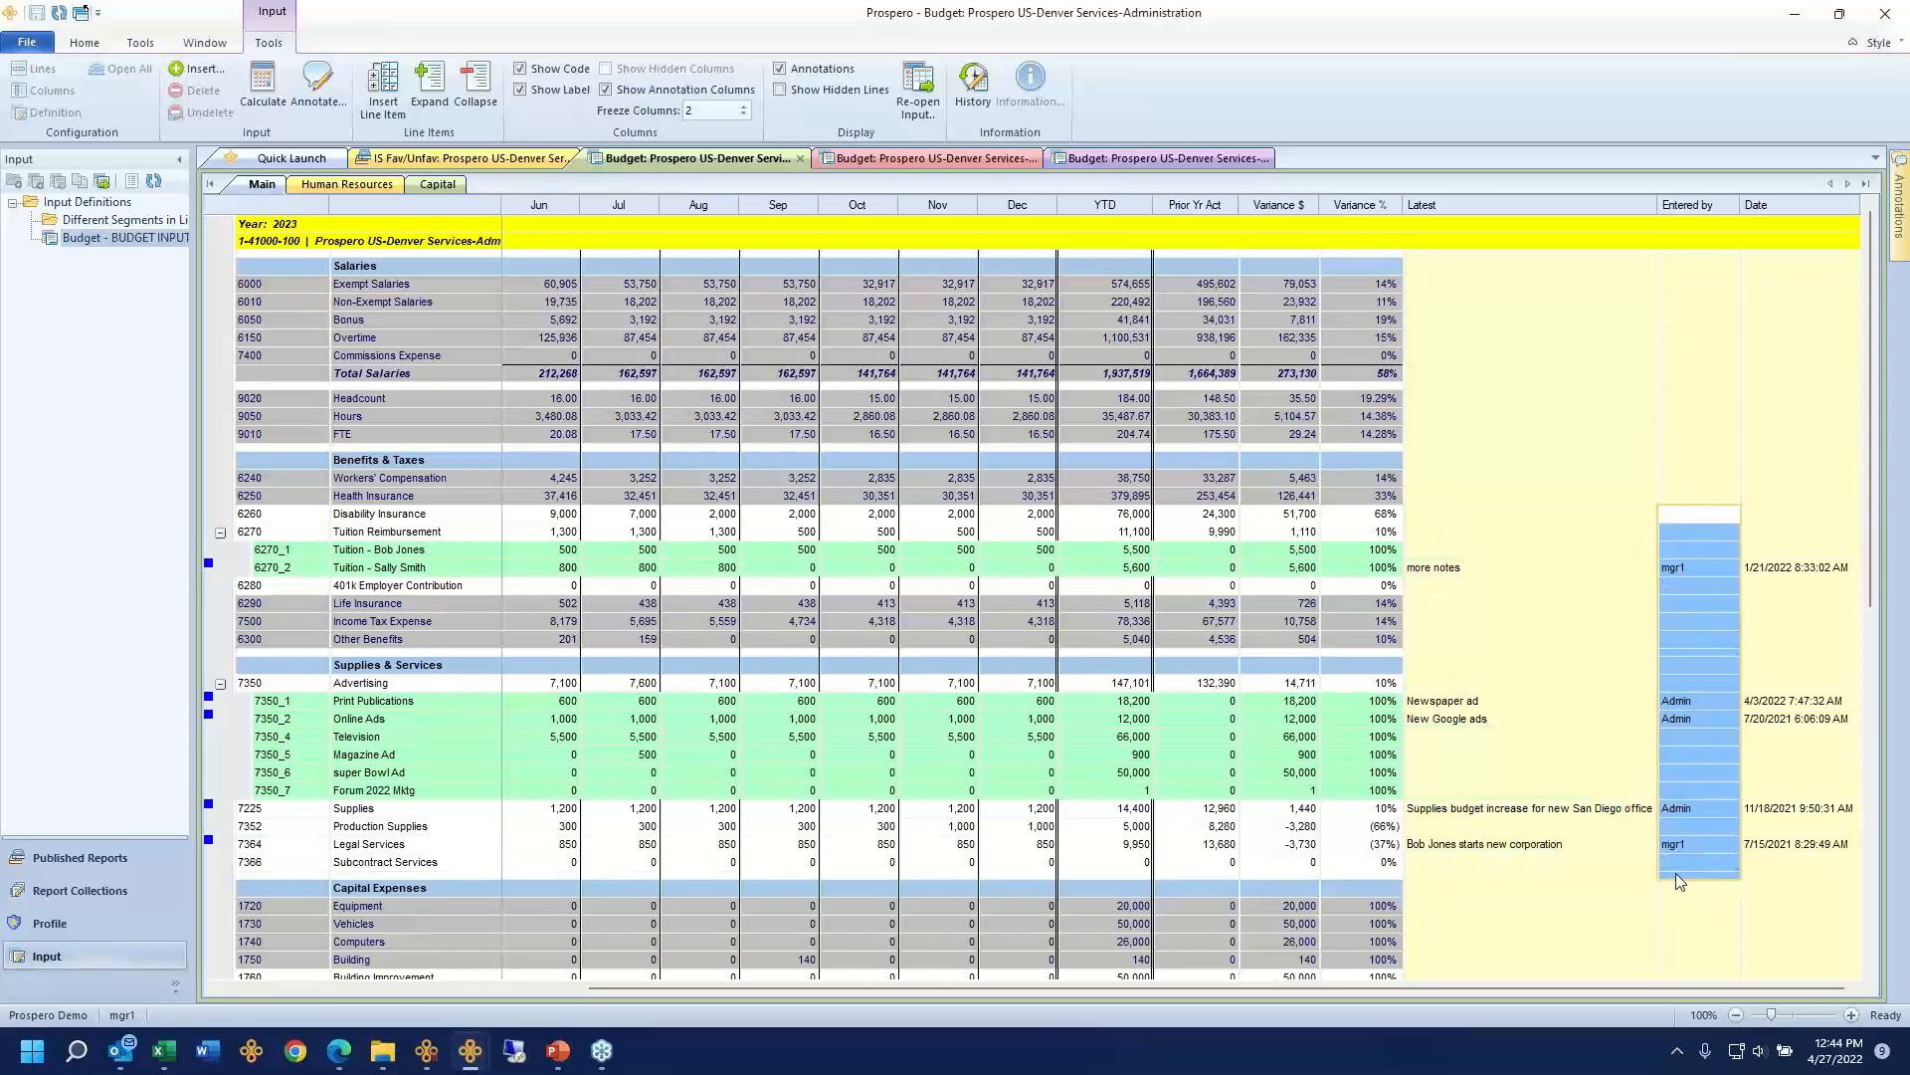
drag(1776, 513, 1787, 891)
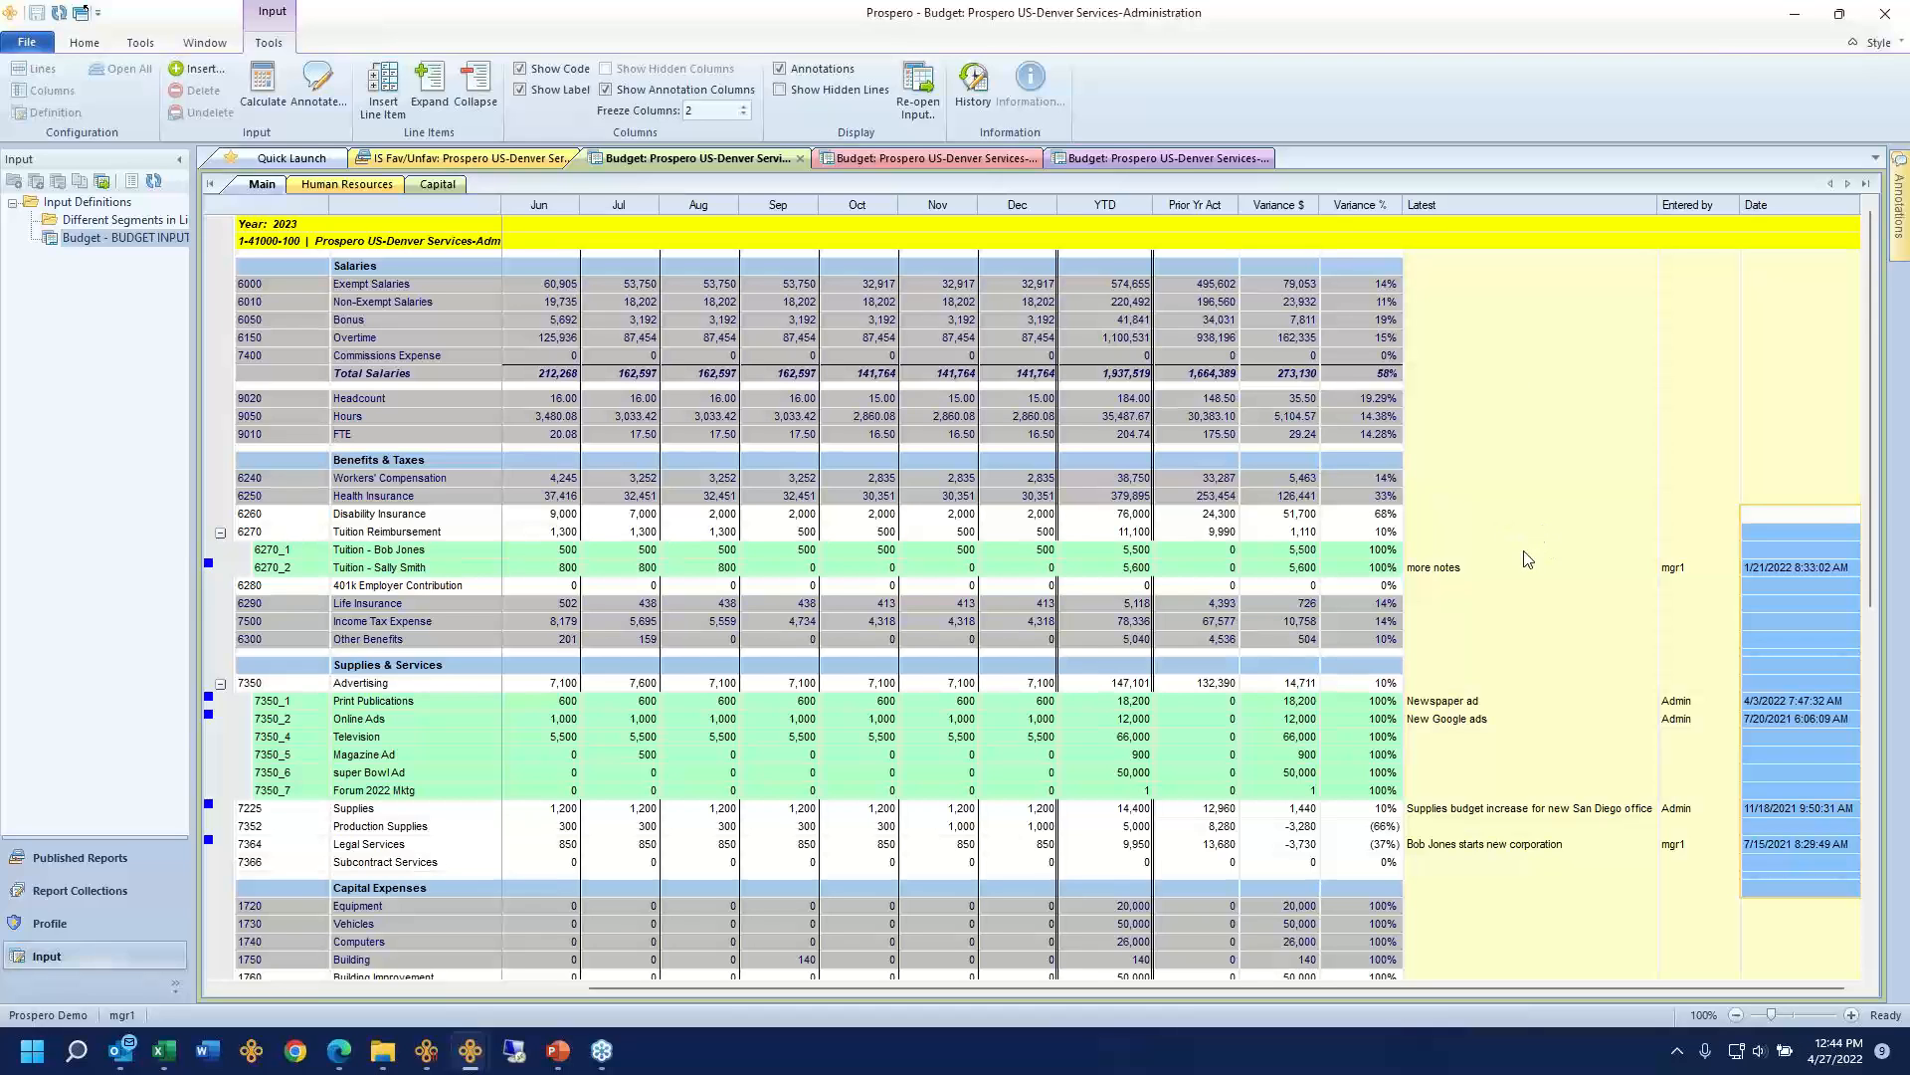
click(247, 989)
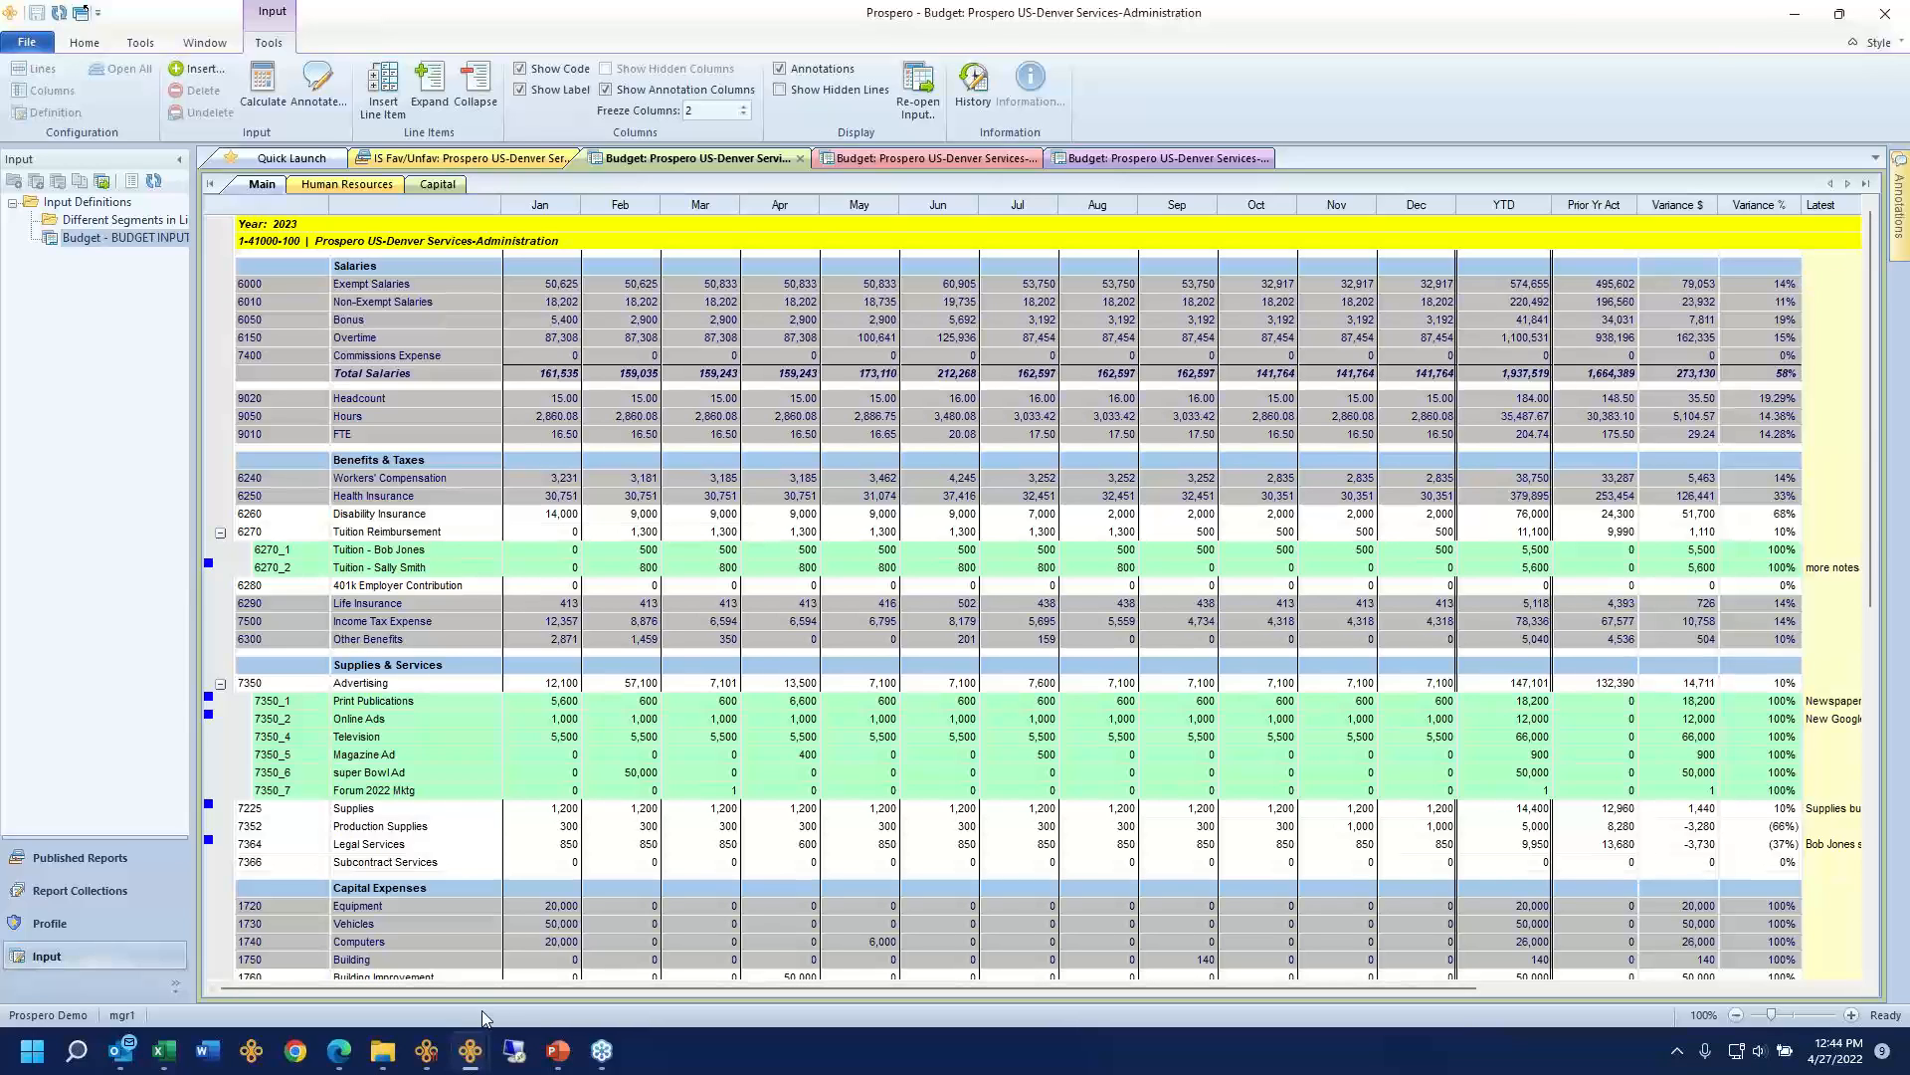
Step: Switch to the Budget input definition window and open the segment definition settings
mouse_move(478, 1047)
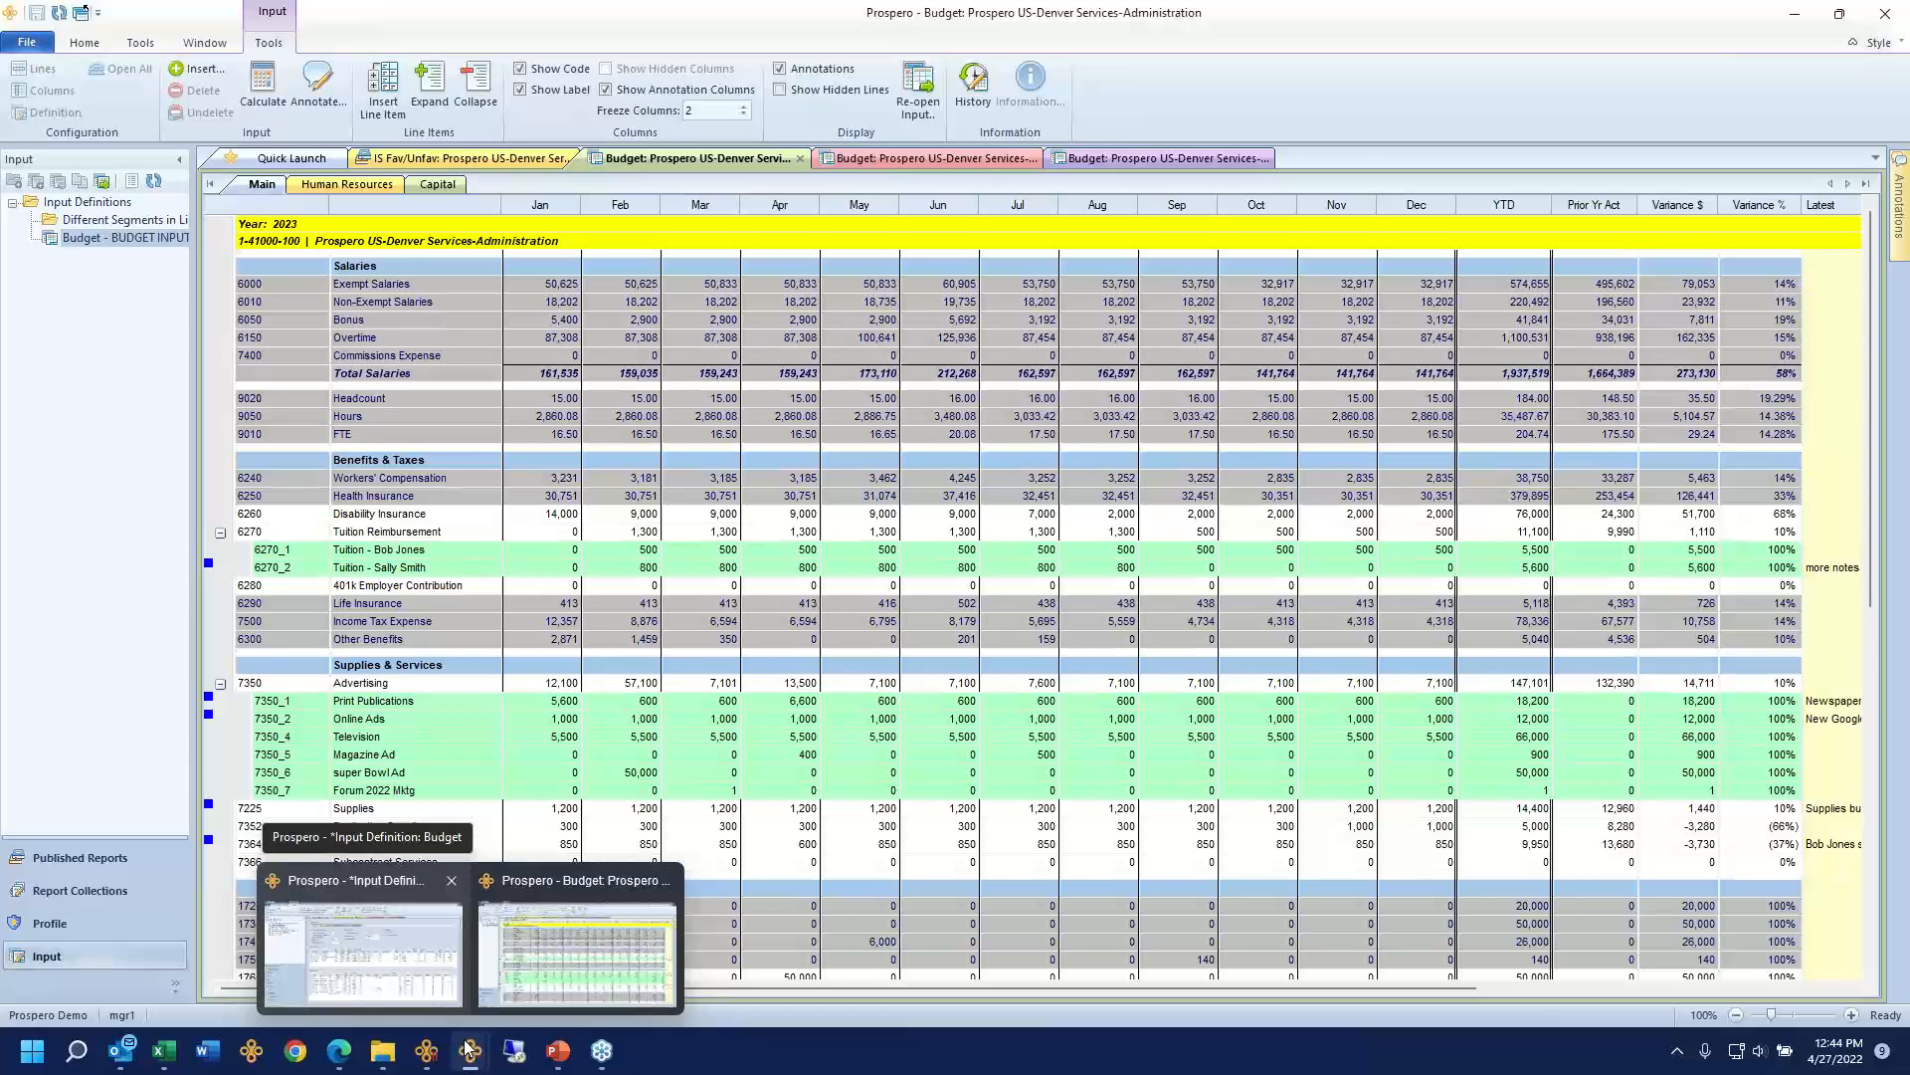
click(422, 963)
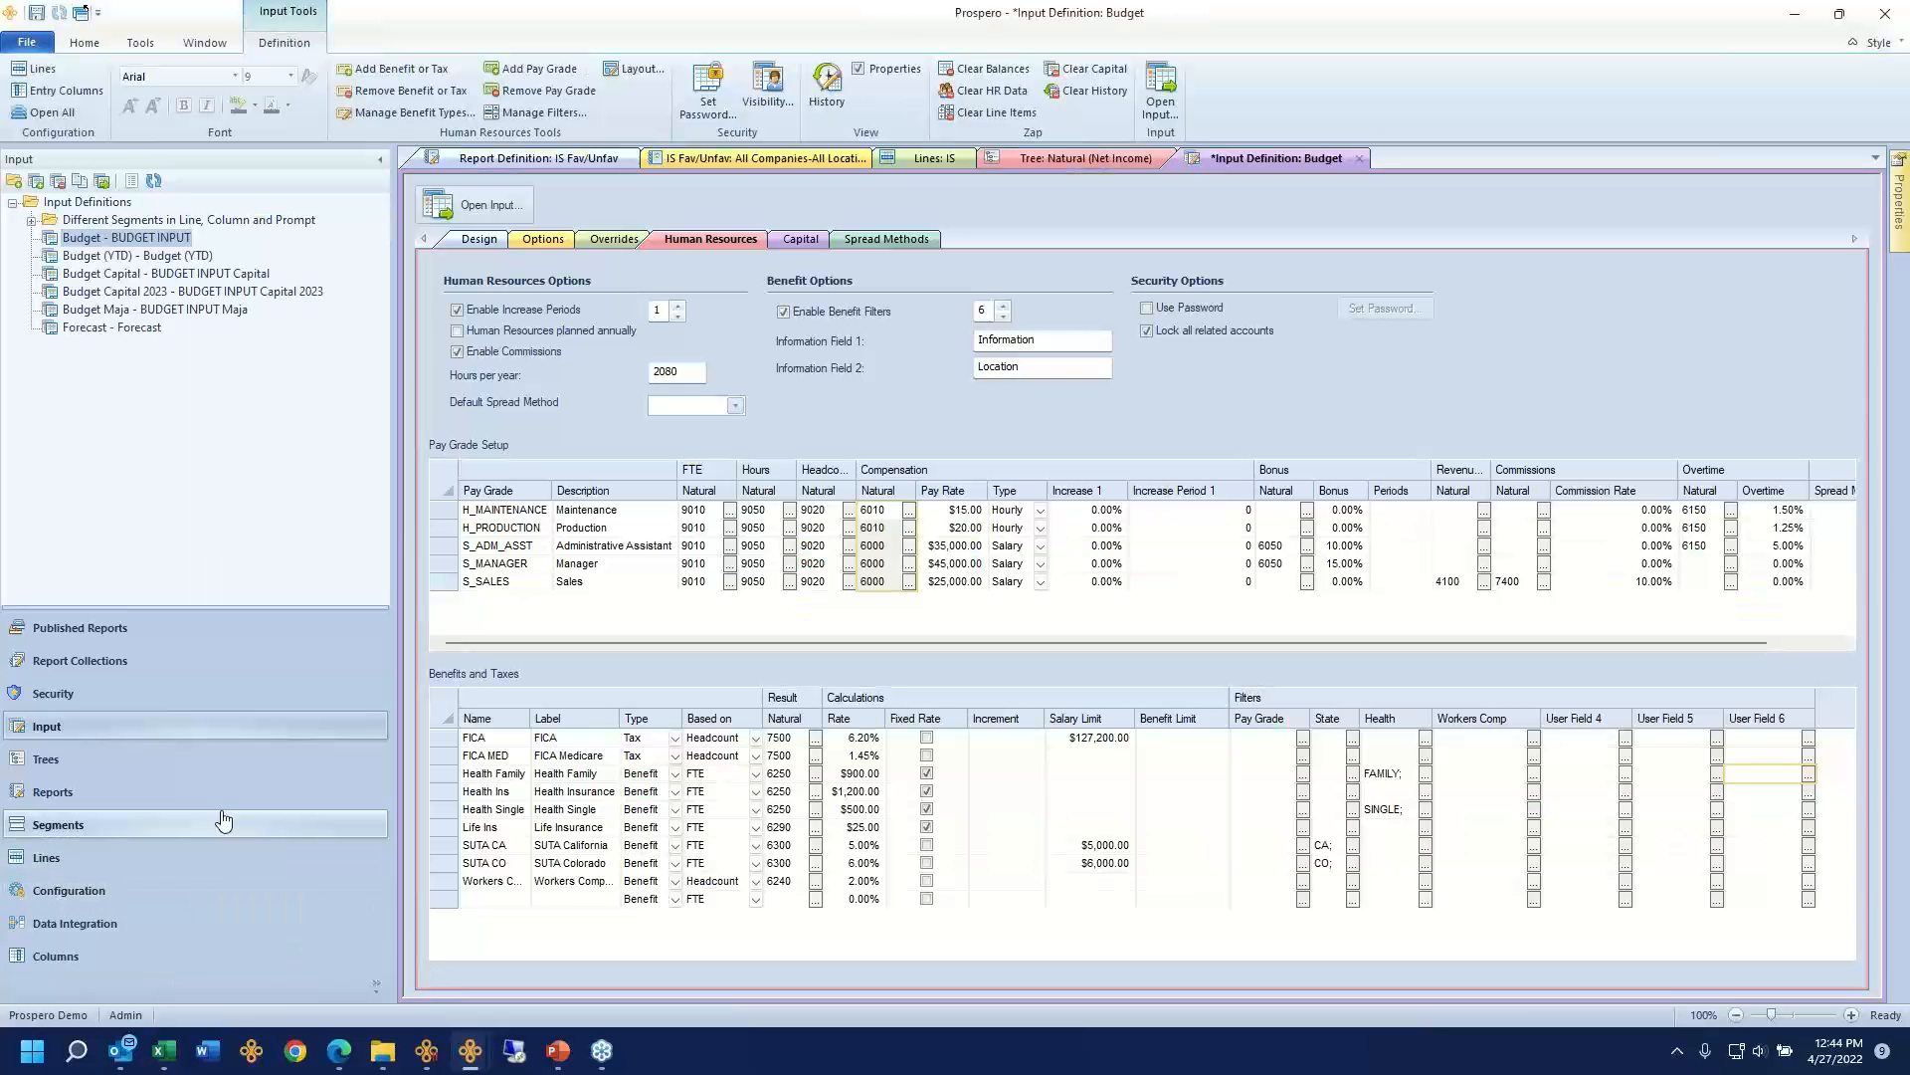
click(223, 822)
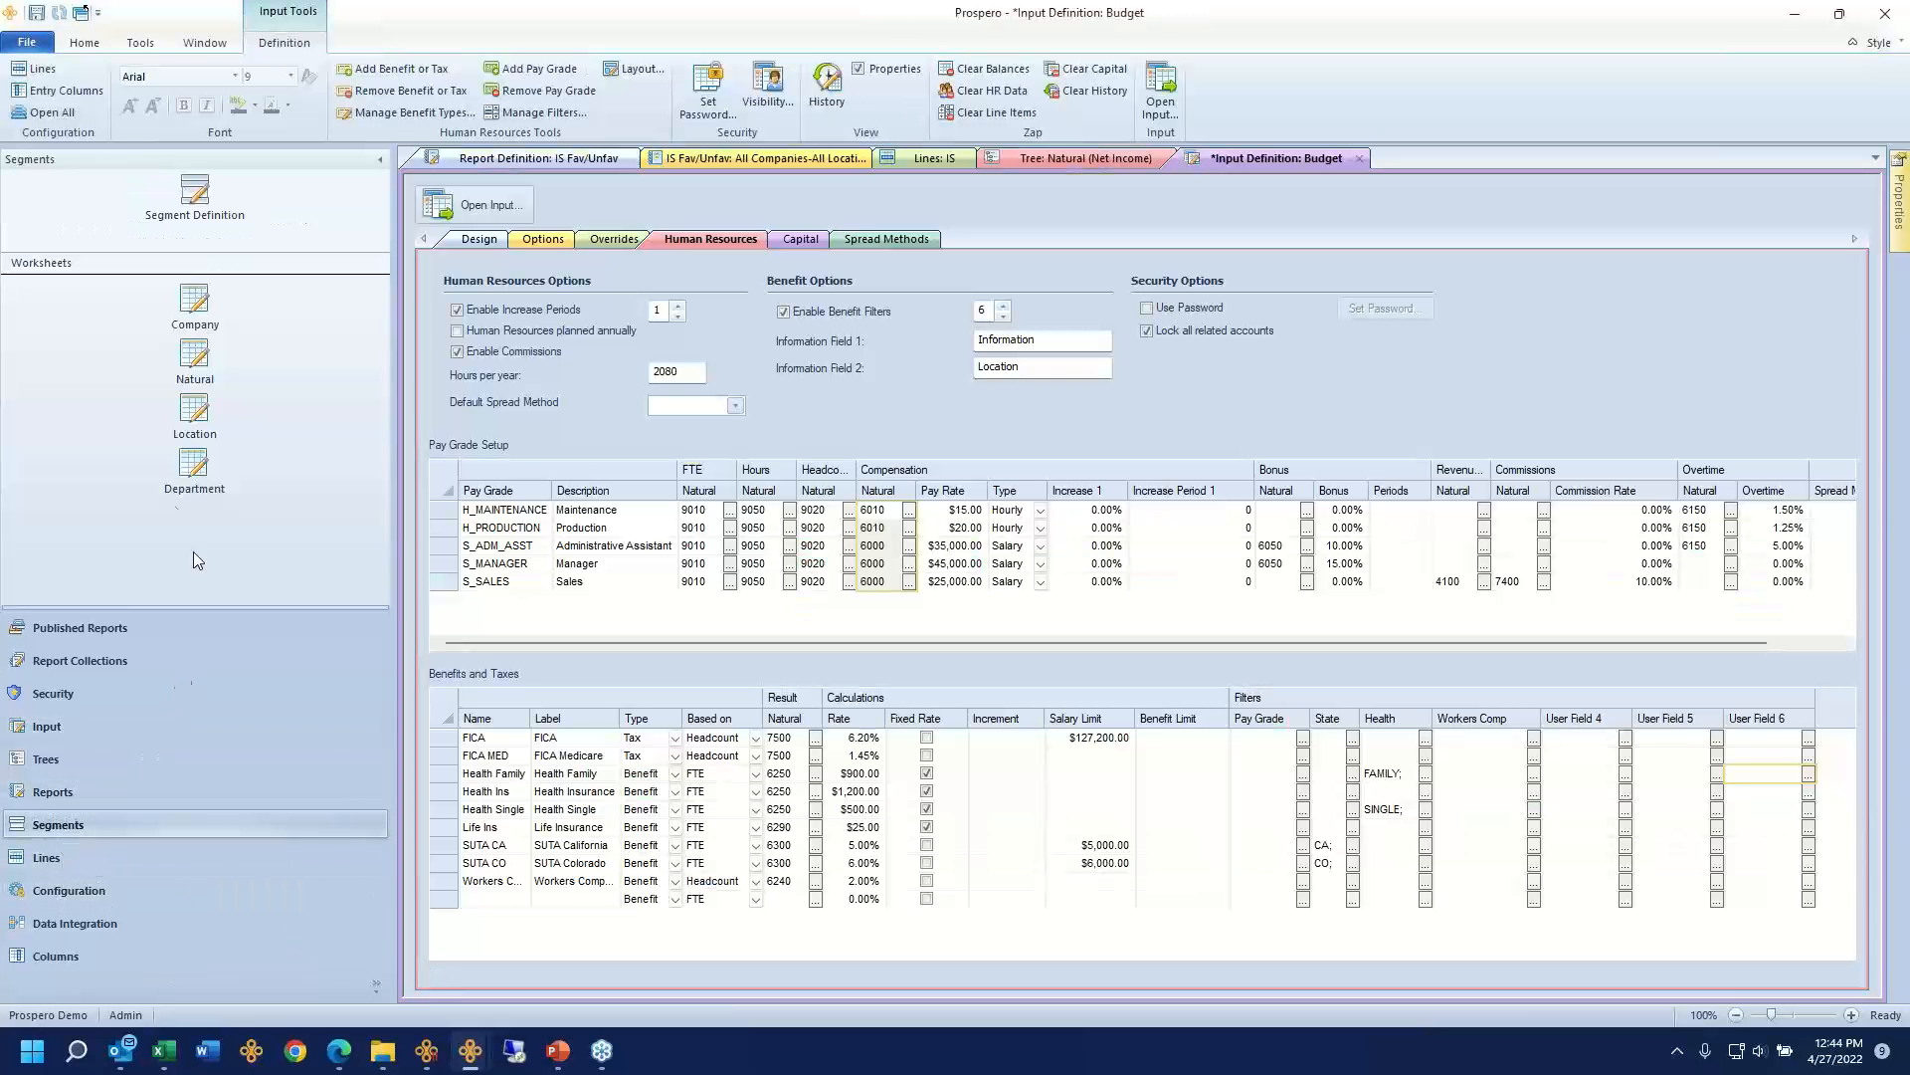
click(196, 198)
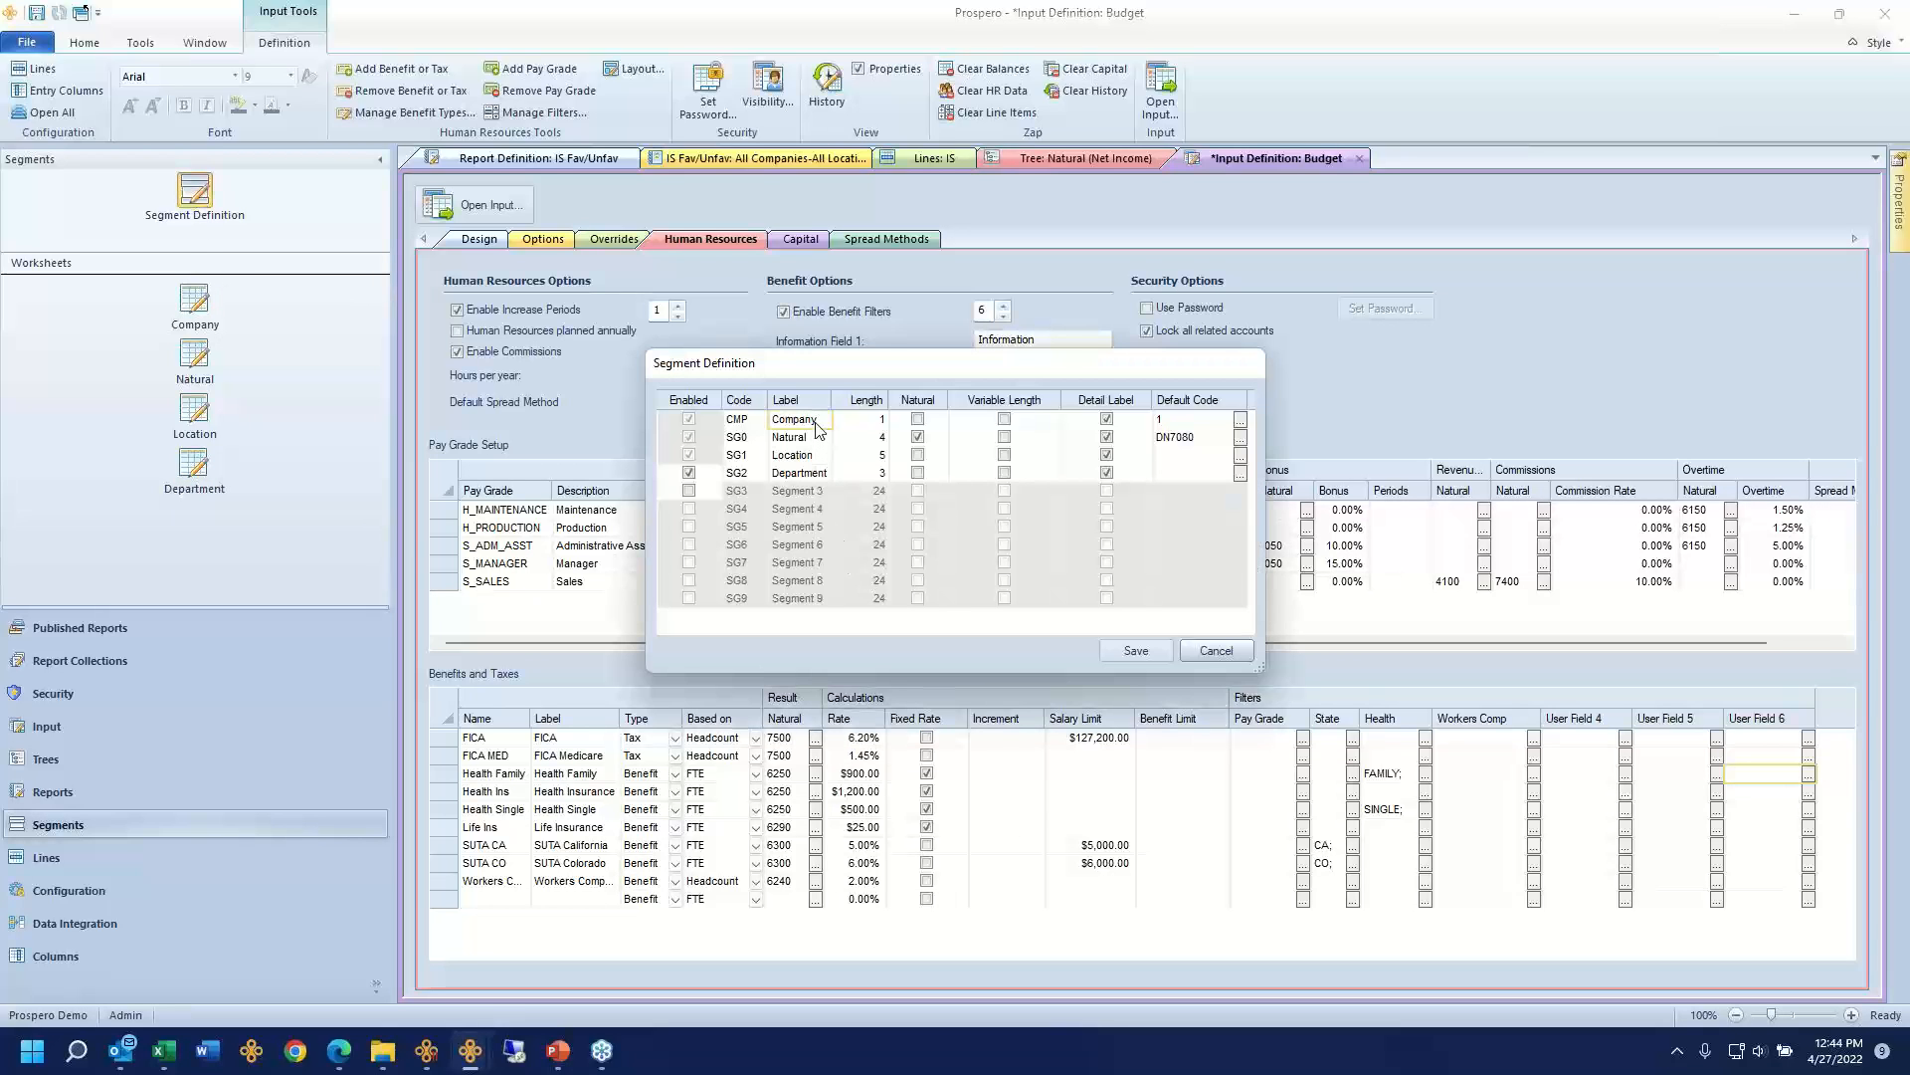
Step: Enable segment SG3 and label it Product
click(818, 439)
click(825, 490)
click(689, 491)
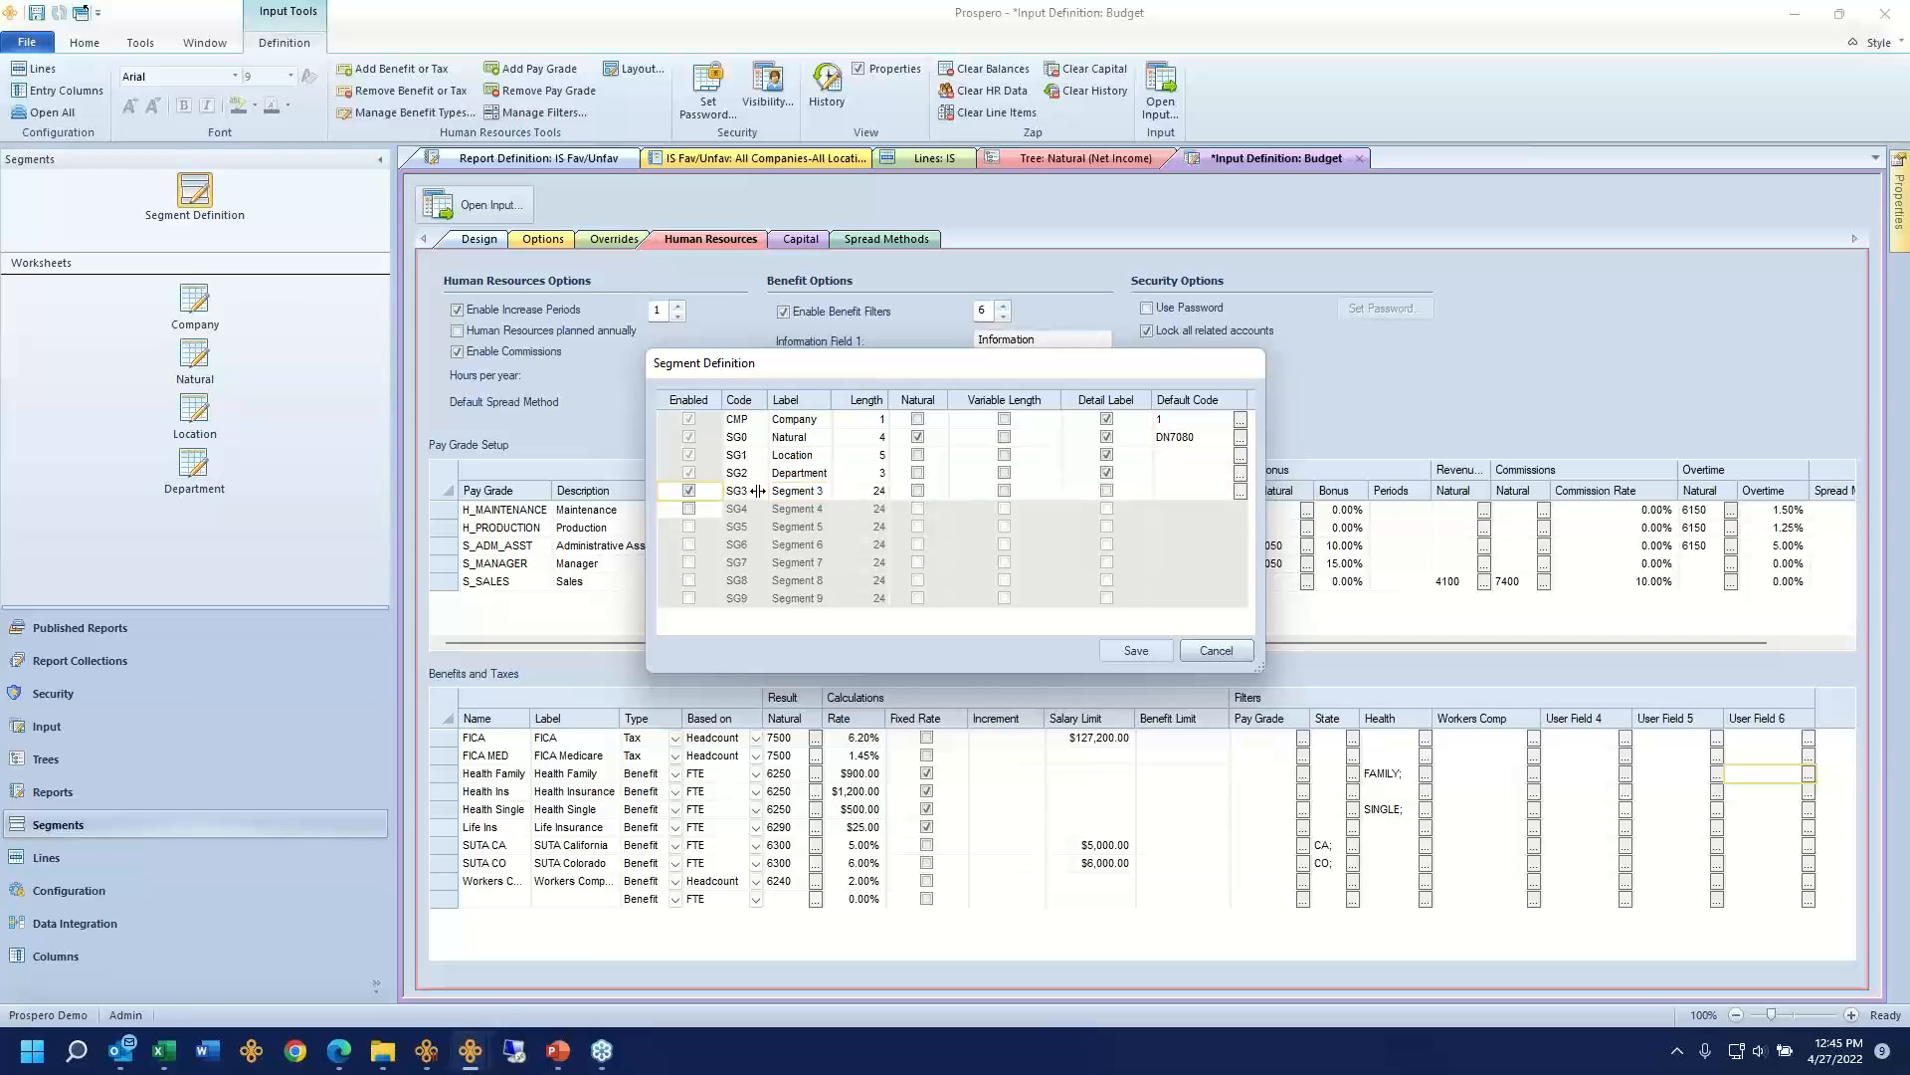
click(825, 493)
drag(825, 494, 725, 481)
text(Product)
click(815, 472)
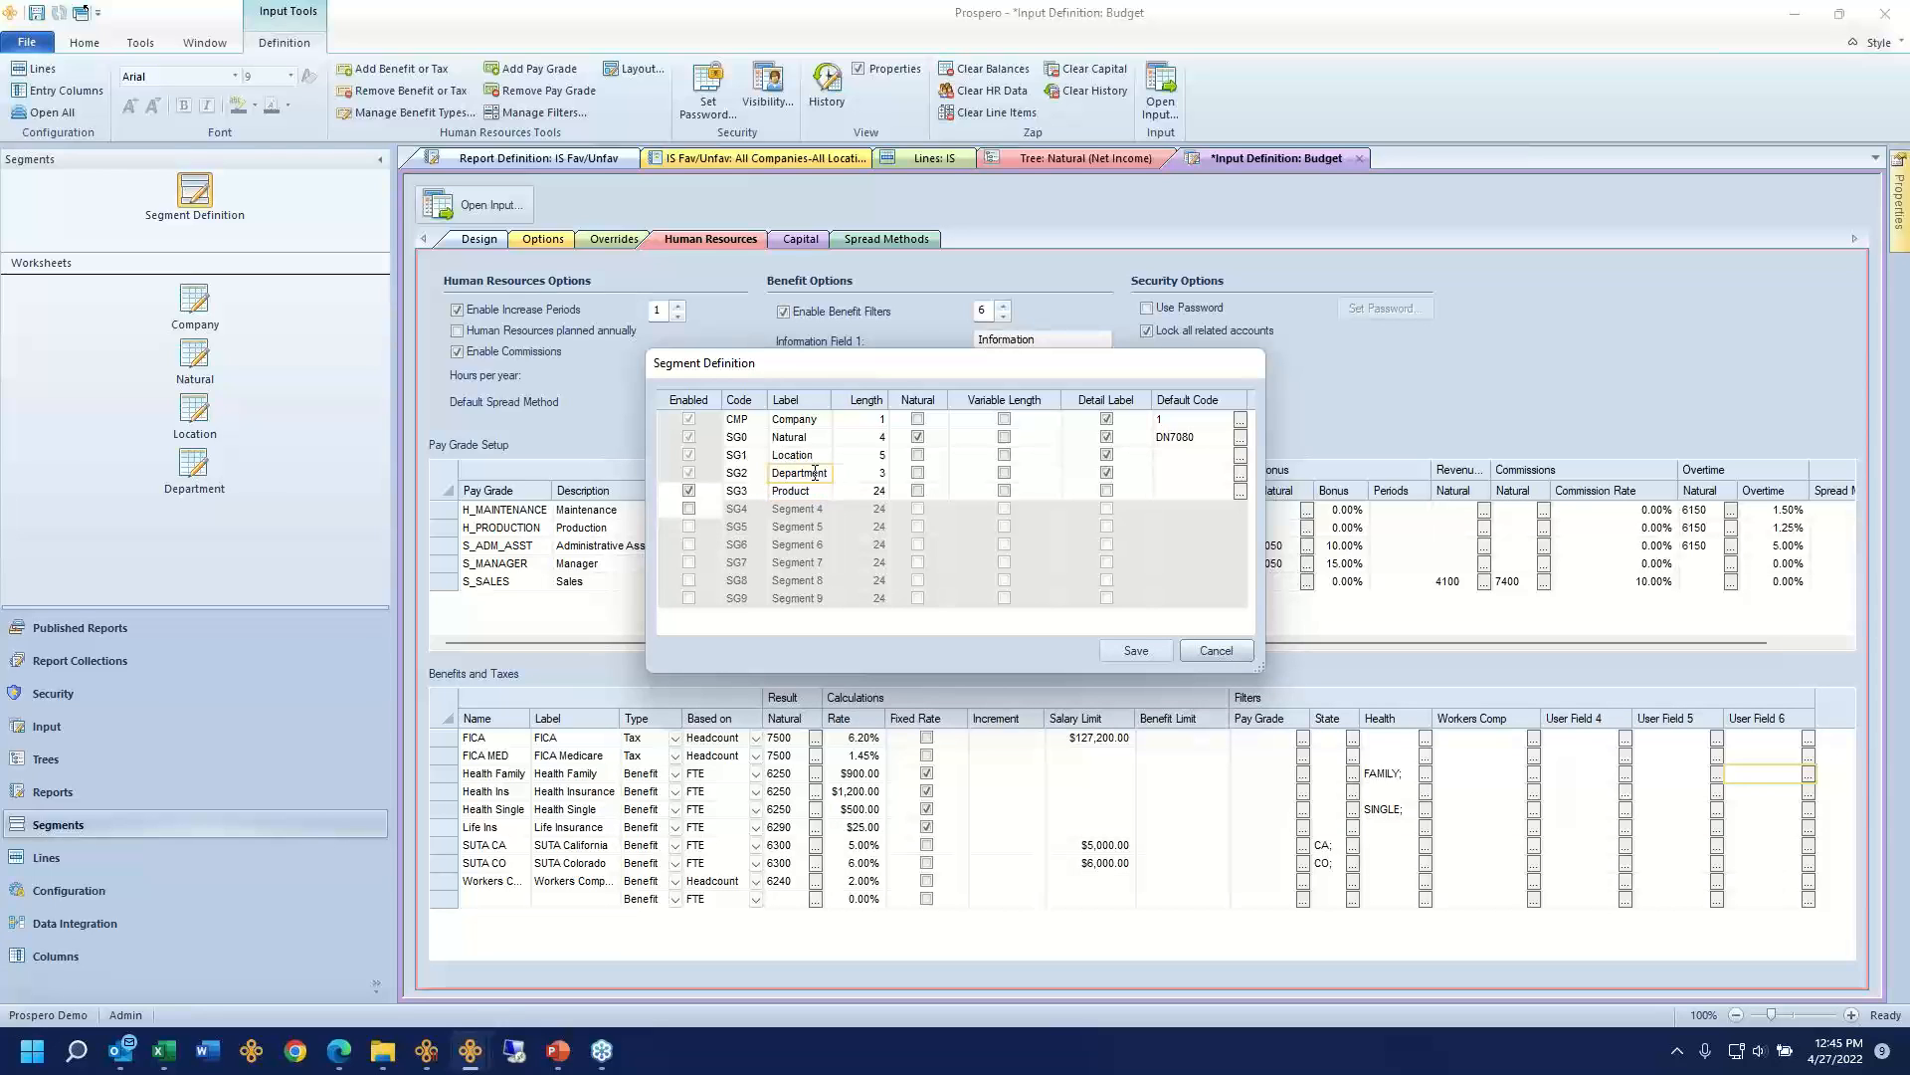
Step: Enable segment SG4 with the label Customer, and discard the segment definition changes
click(689, 508)
click(823, 506)
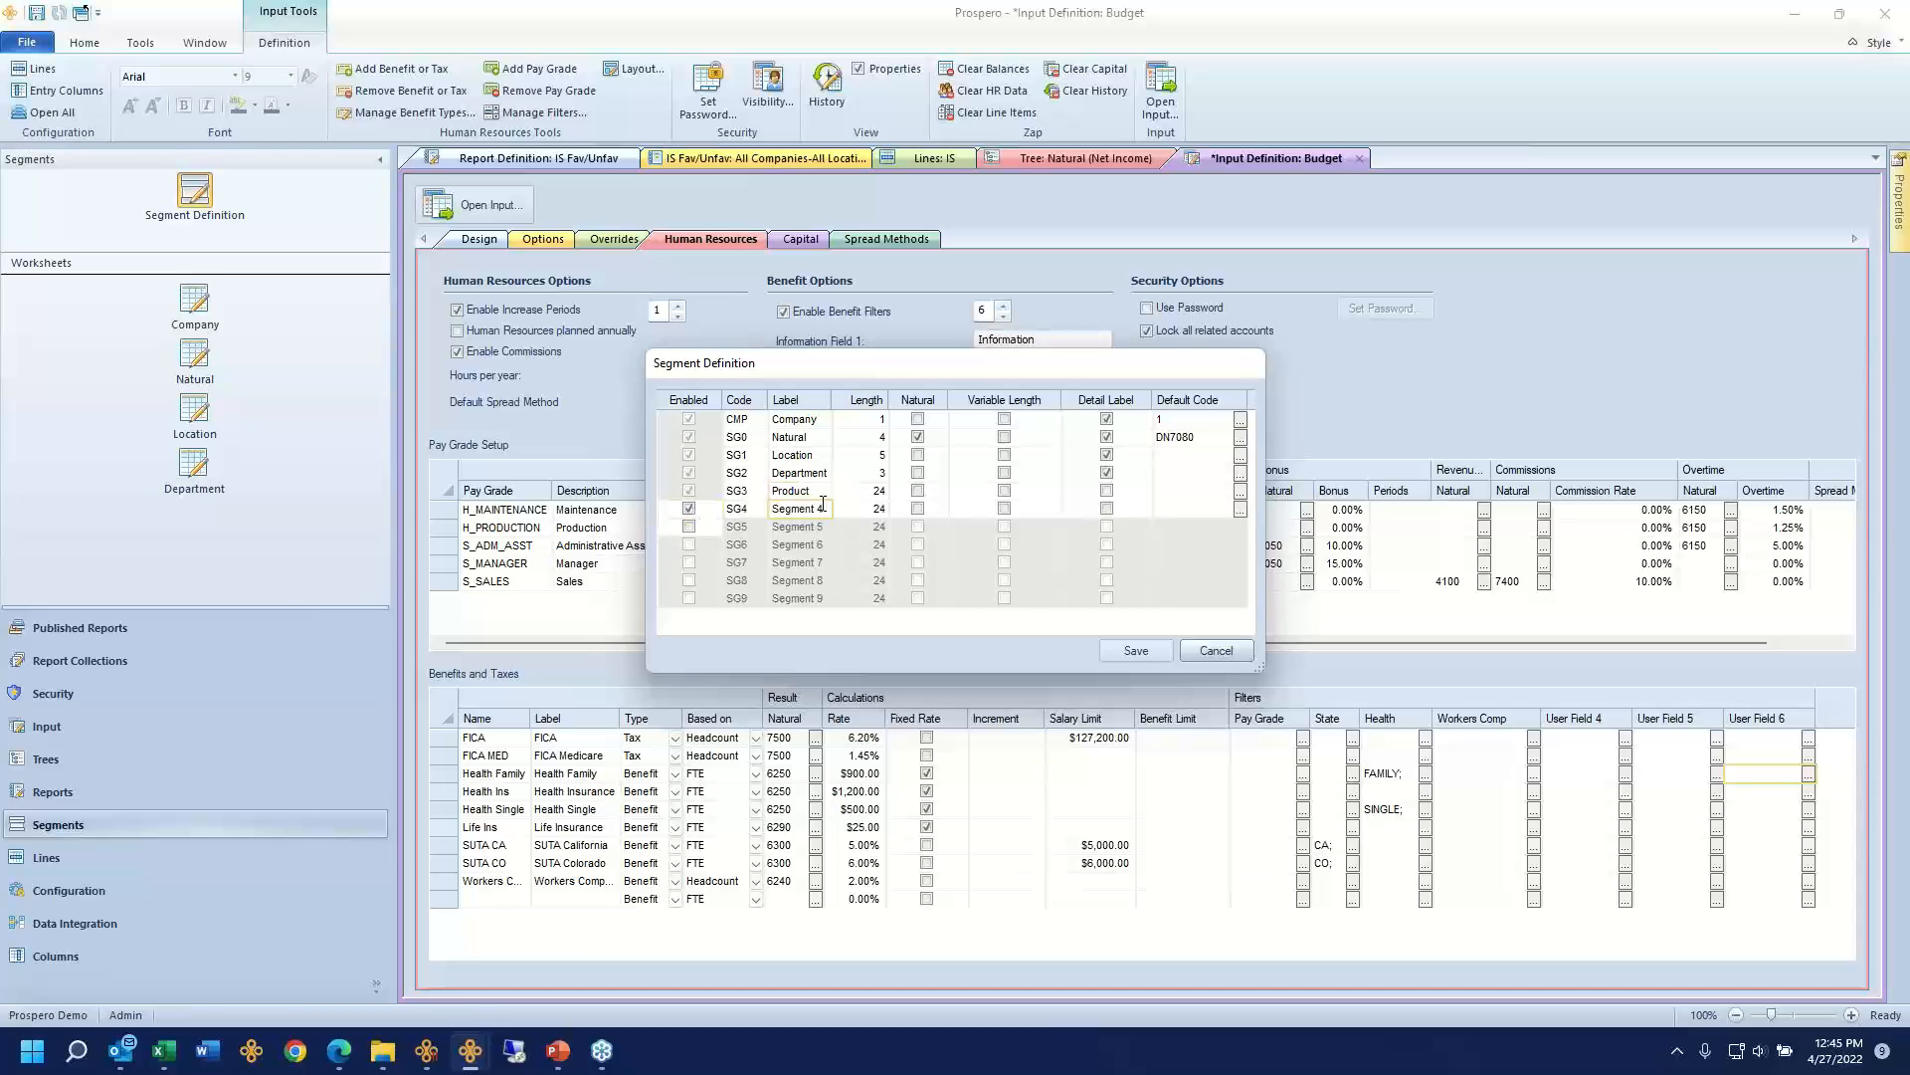
click(826, 507)
text(Customer)
click(1221, 650)
click(998, 520)
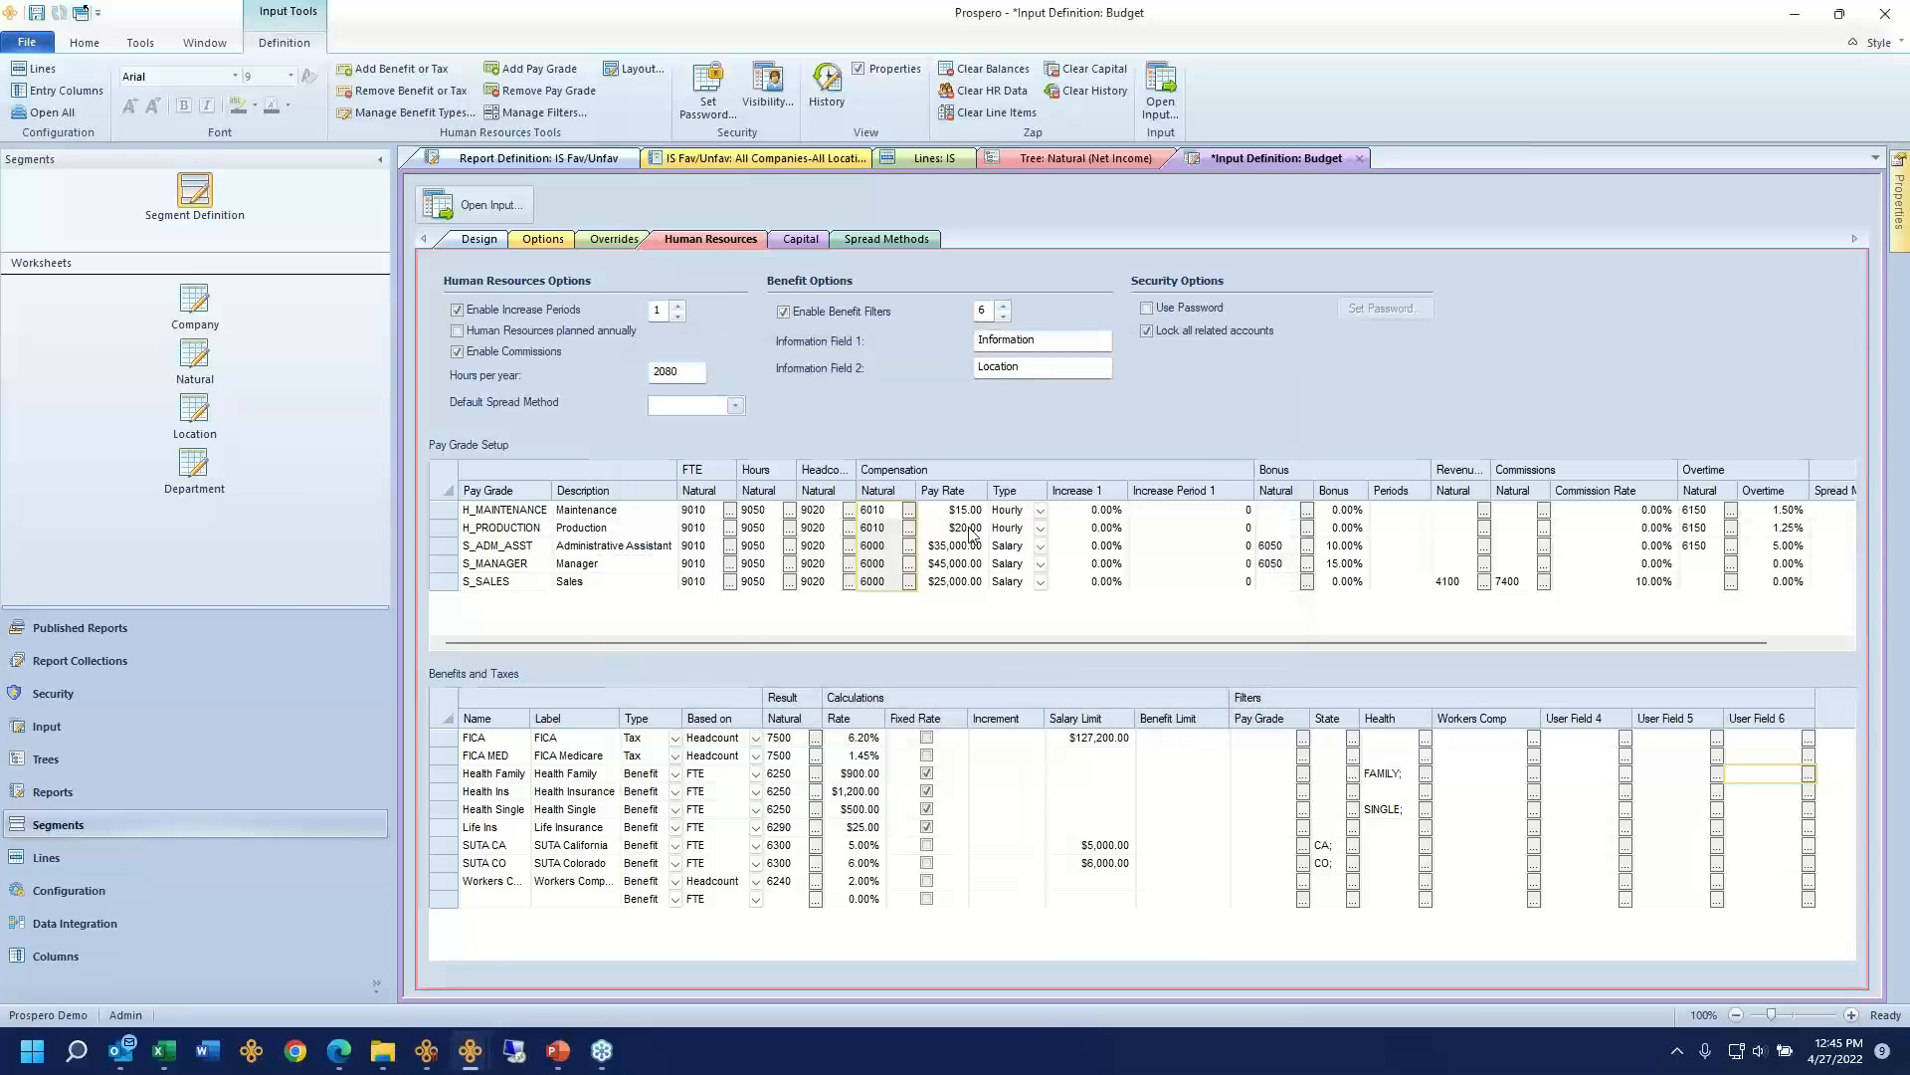
Step: Add a location with code NEW01 and label New Loc to the Location worksheet, and save it
double_click(194, 412)
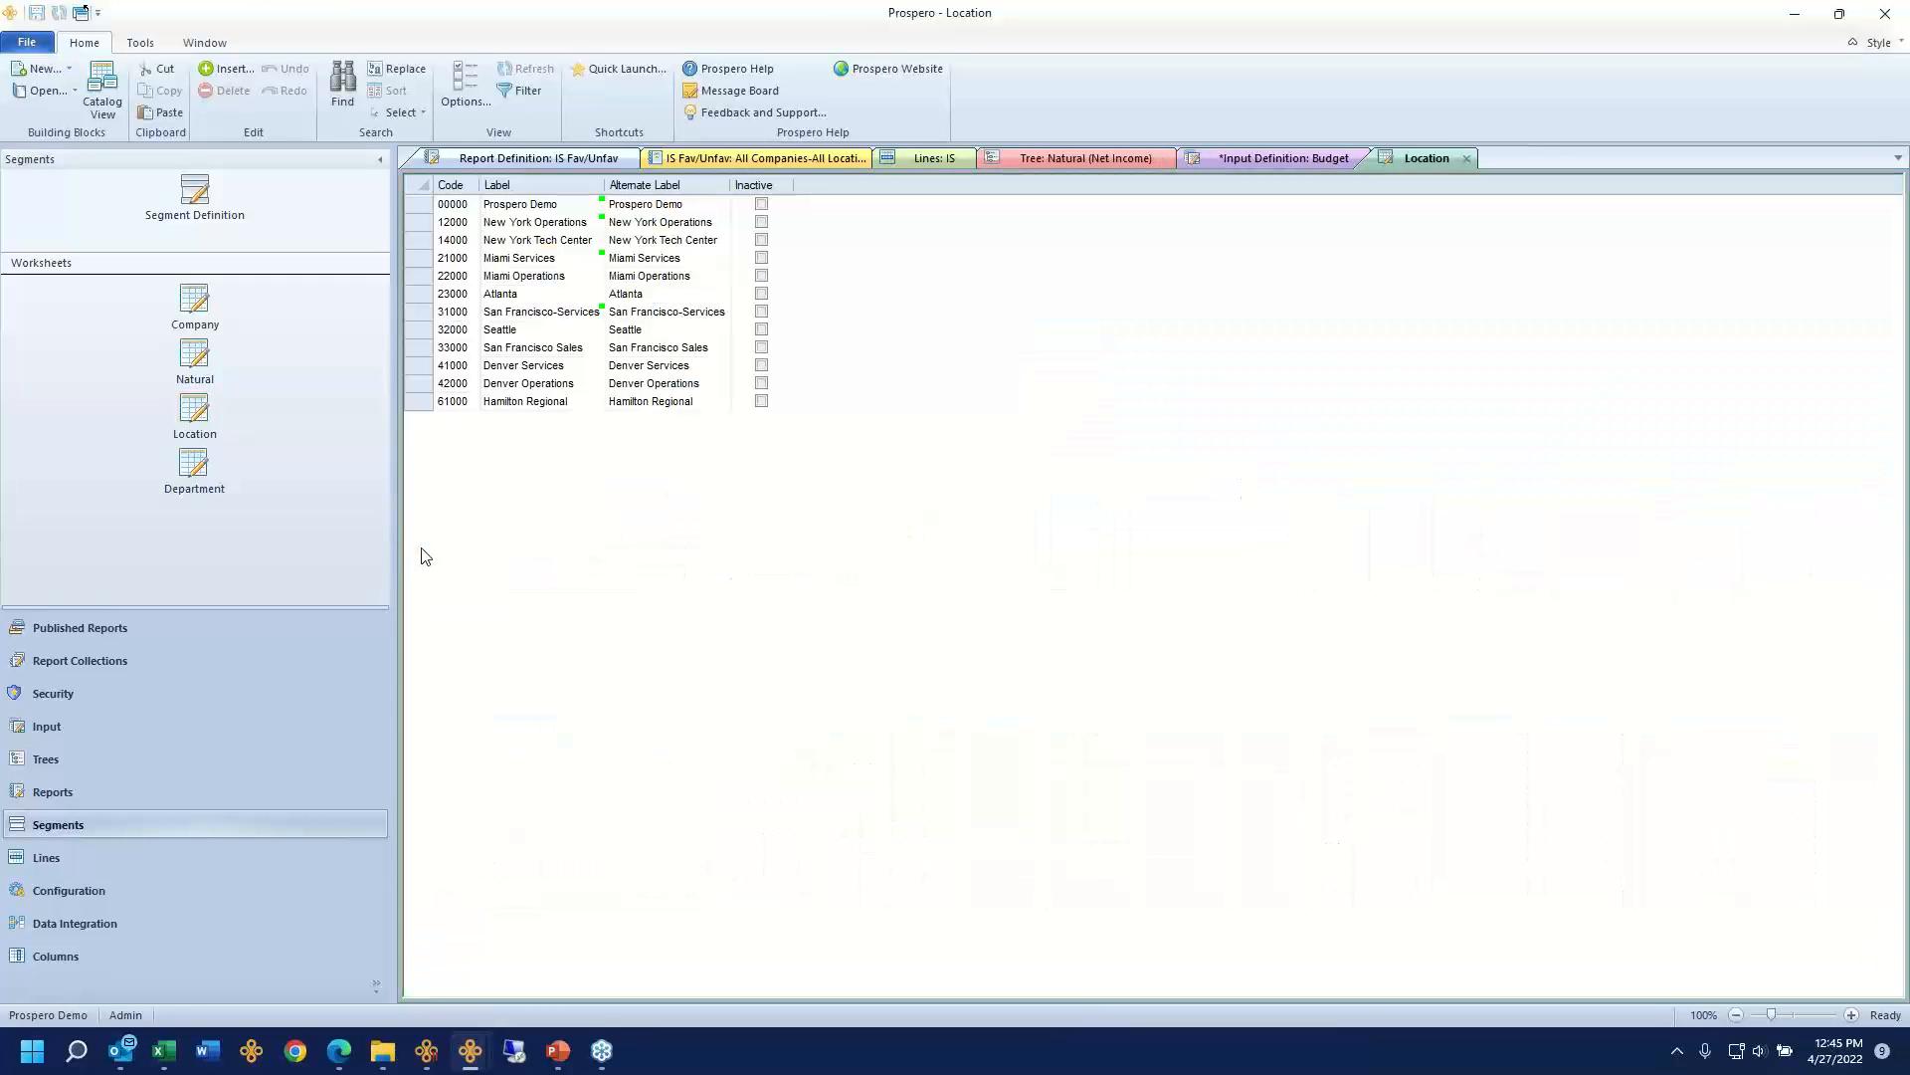
click(459, 403)
key(Down)
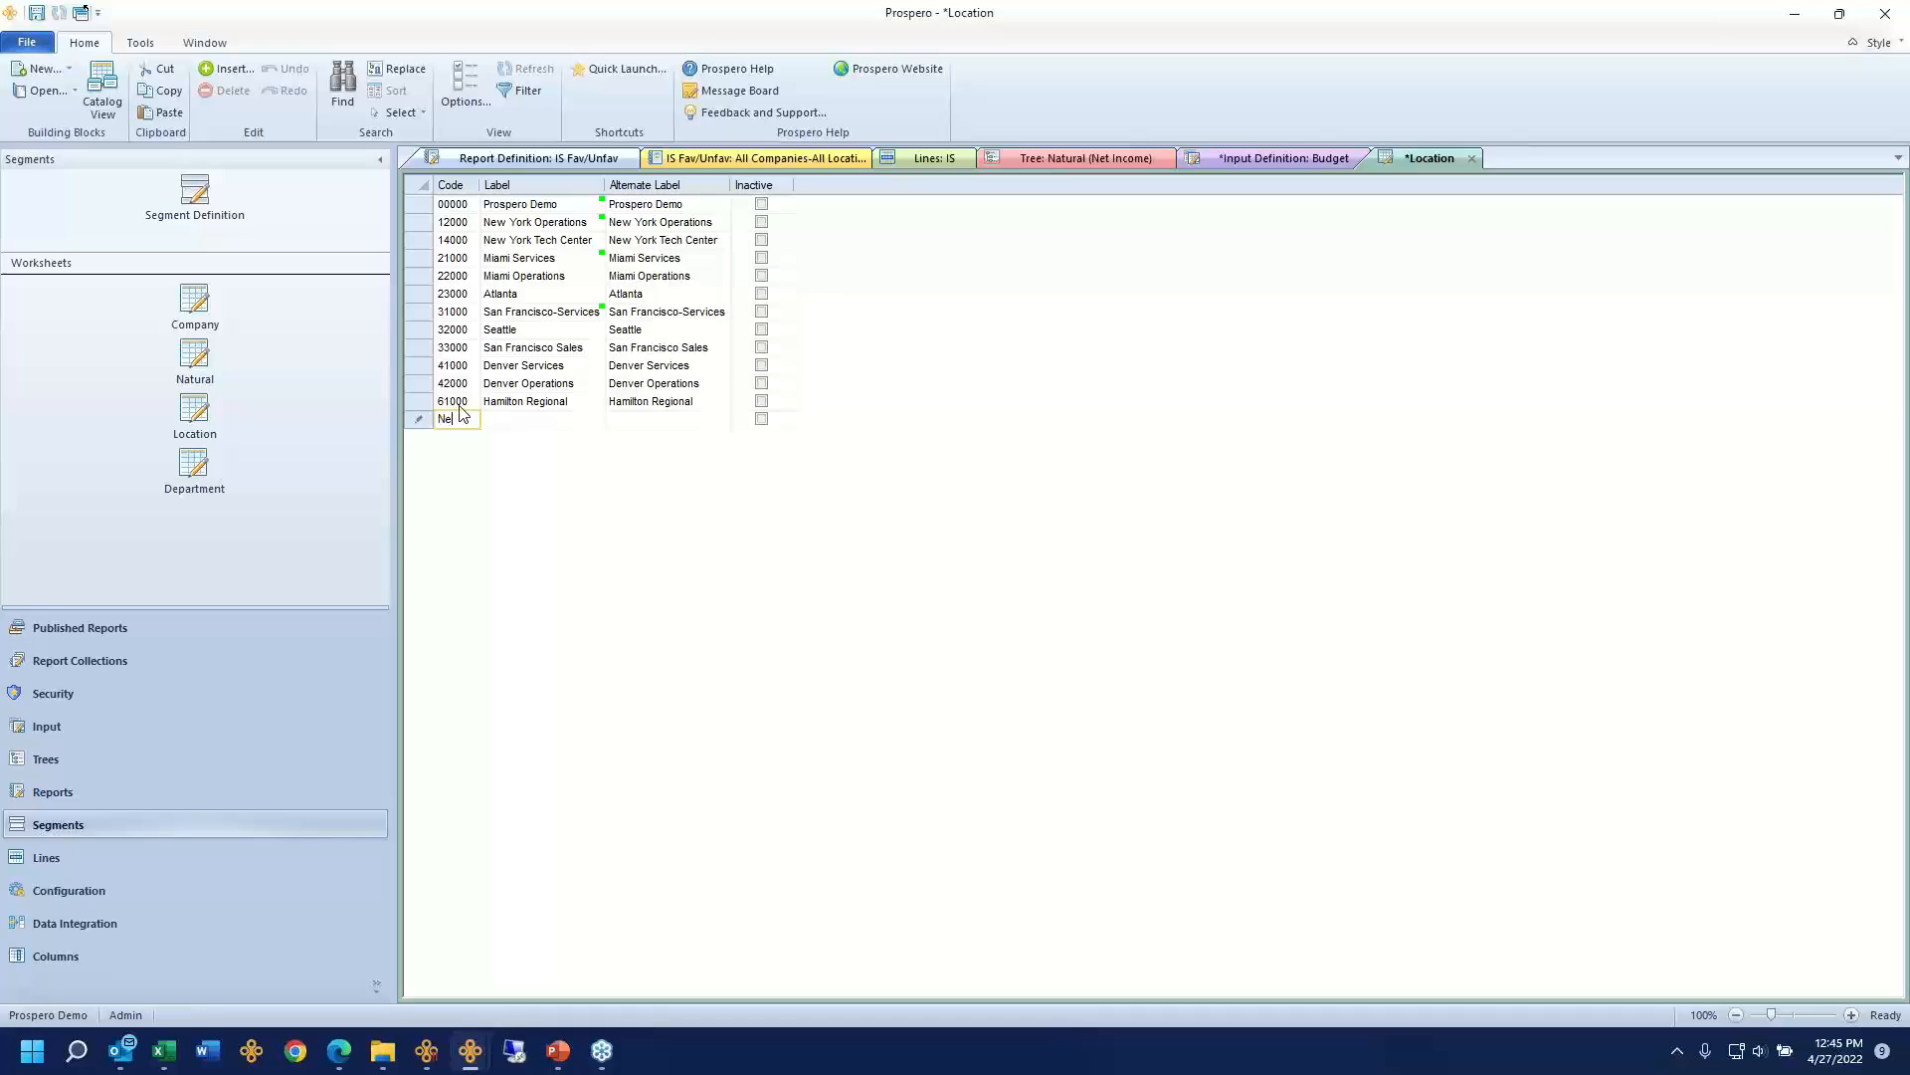
text(NEW01)
key(Tab)
text(New Loc)
key(ctrl+s)
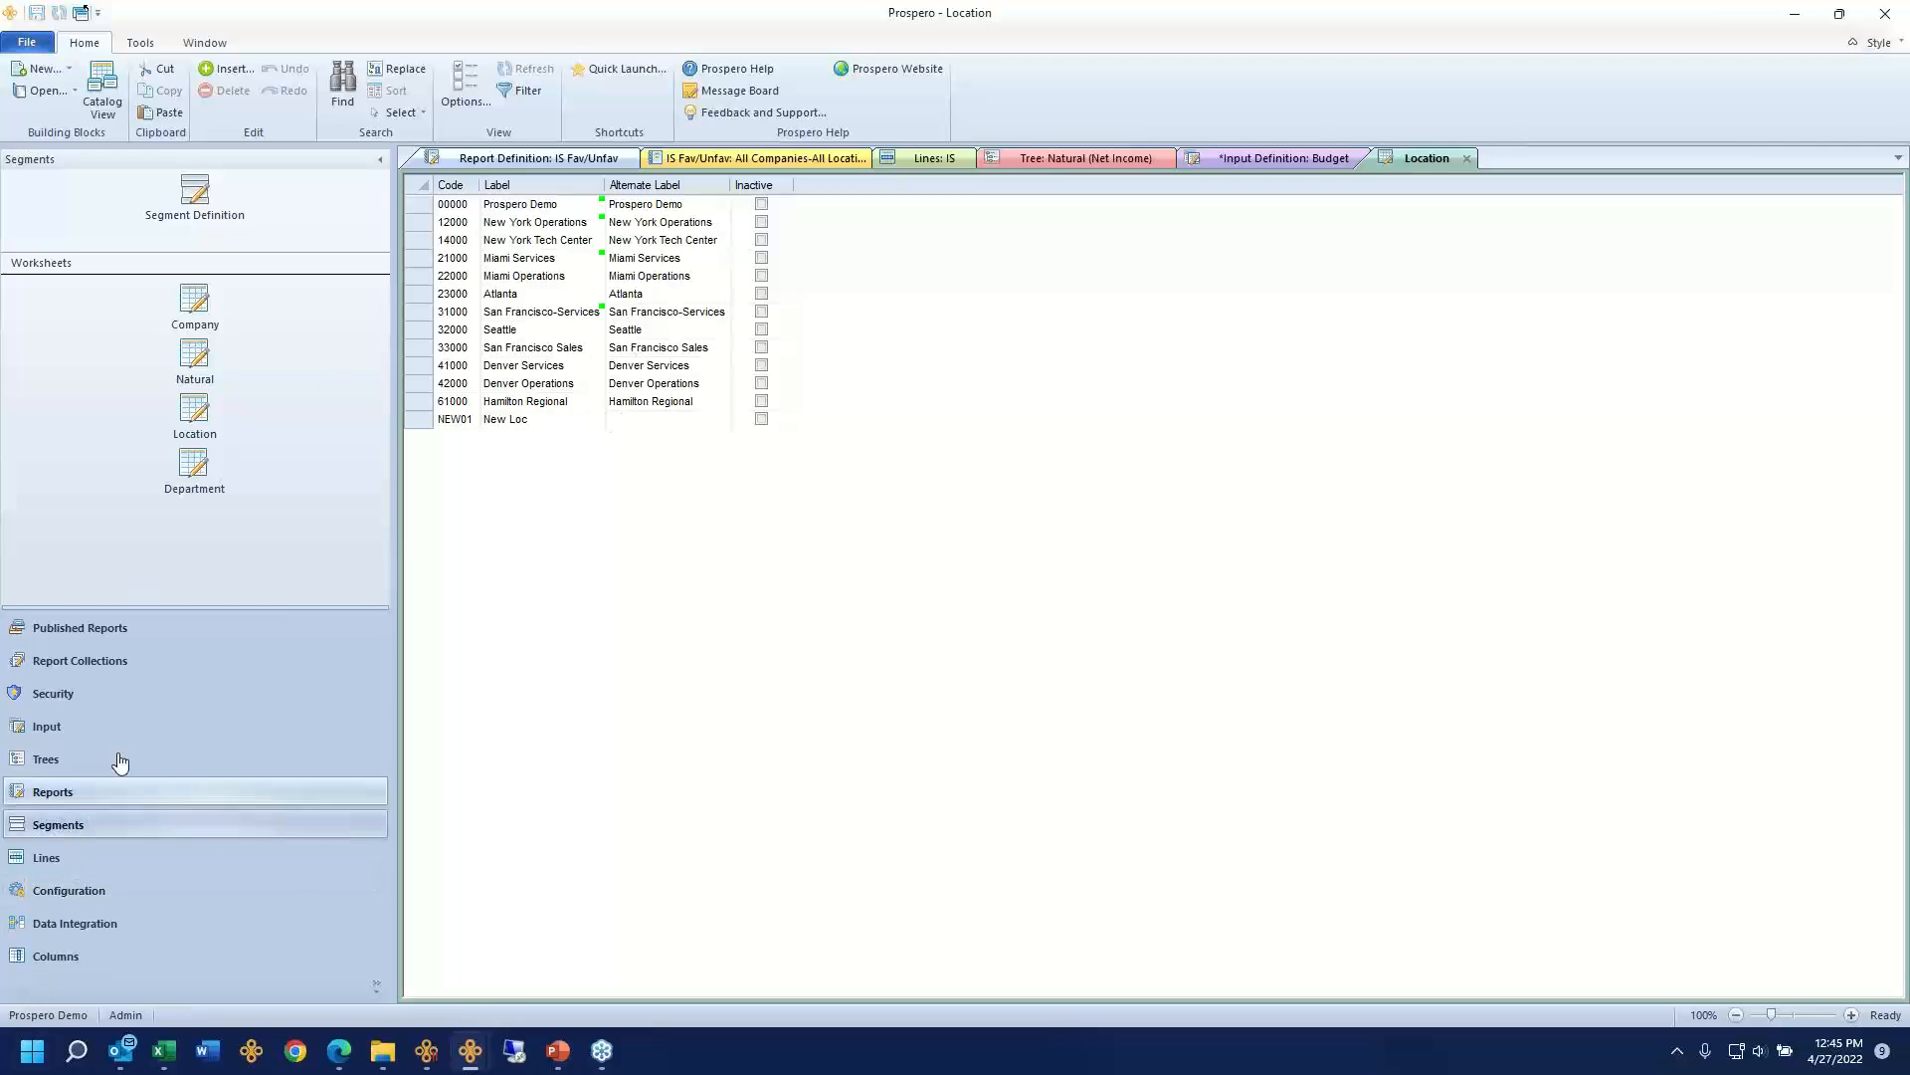
Step: Return to the Budget input definition, start opening its input, and bring up the choices for the Location segment
click(102, 728)
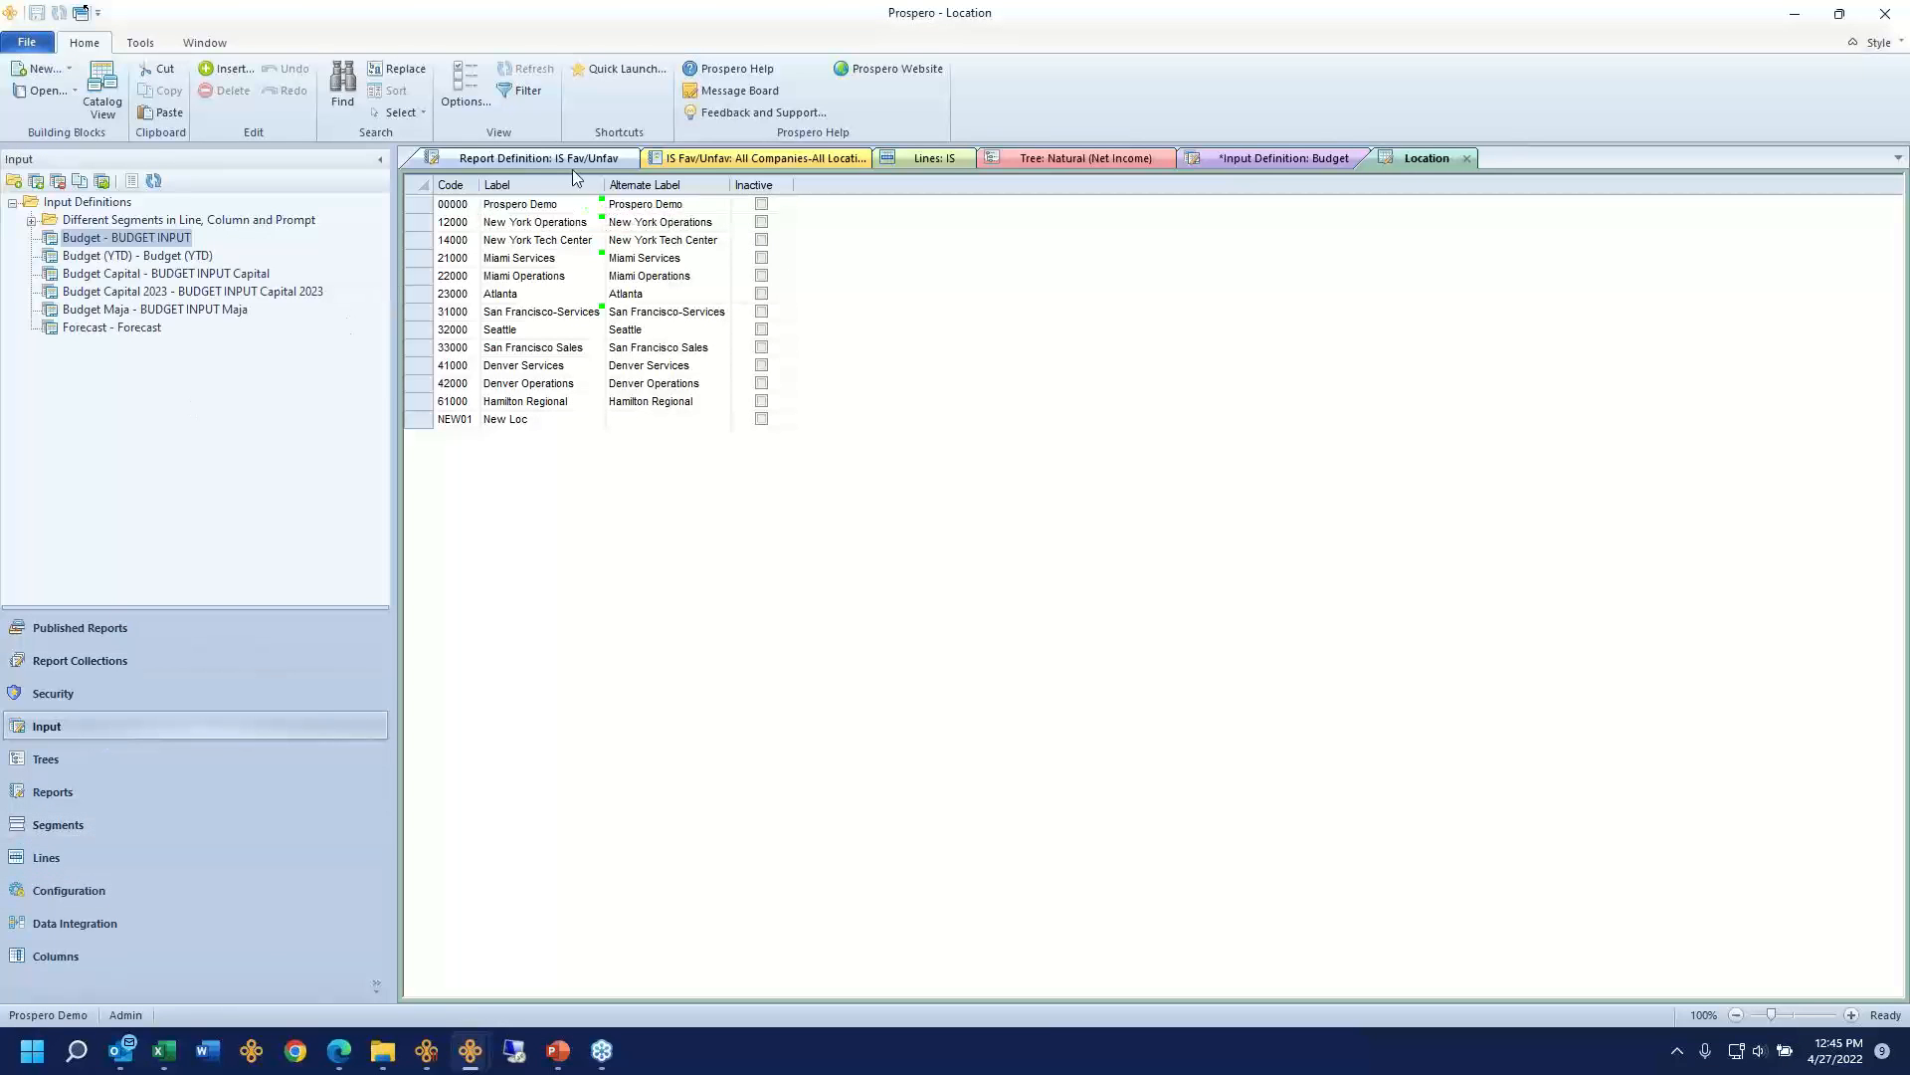
click(1283, 157)
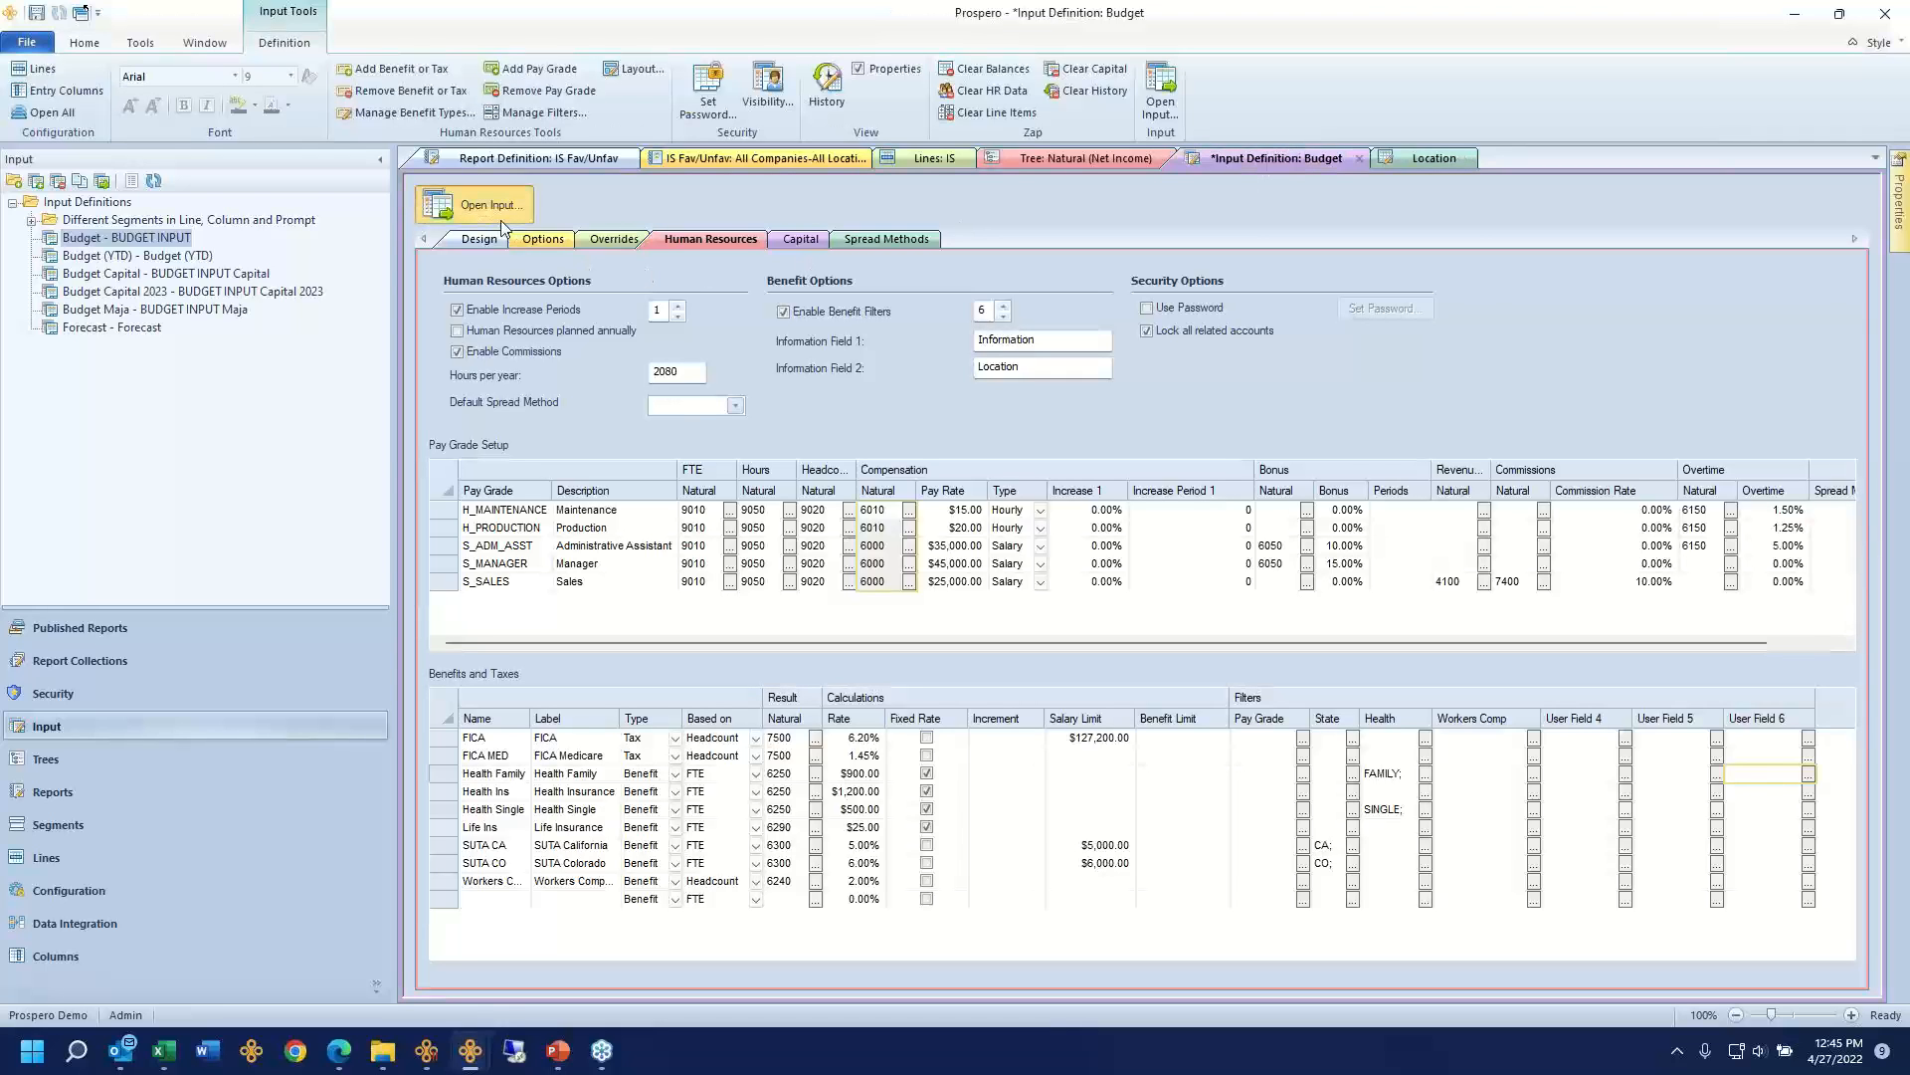
click(499, 219)
click(1047, 527)
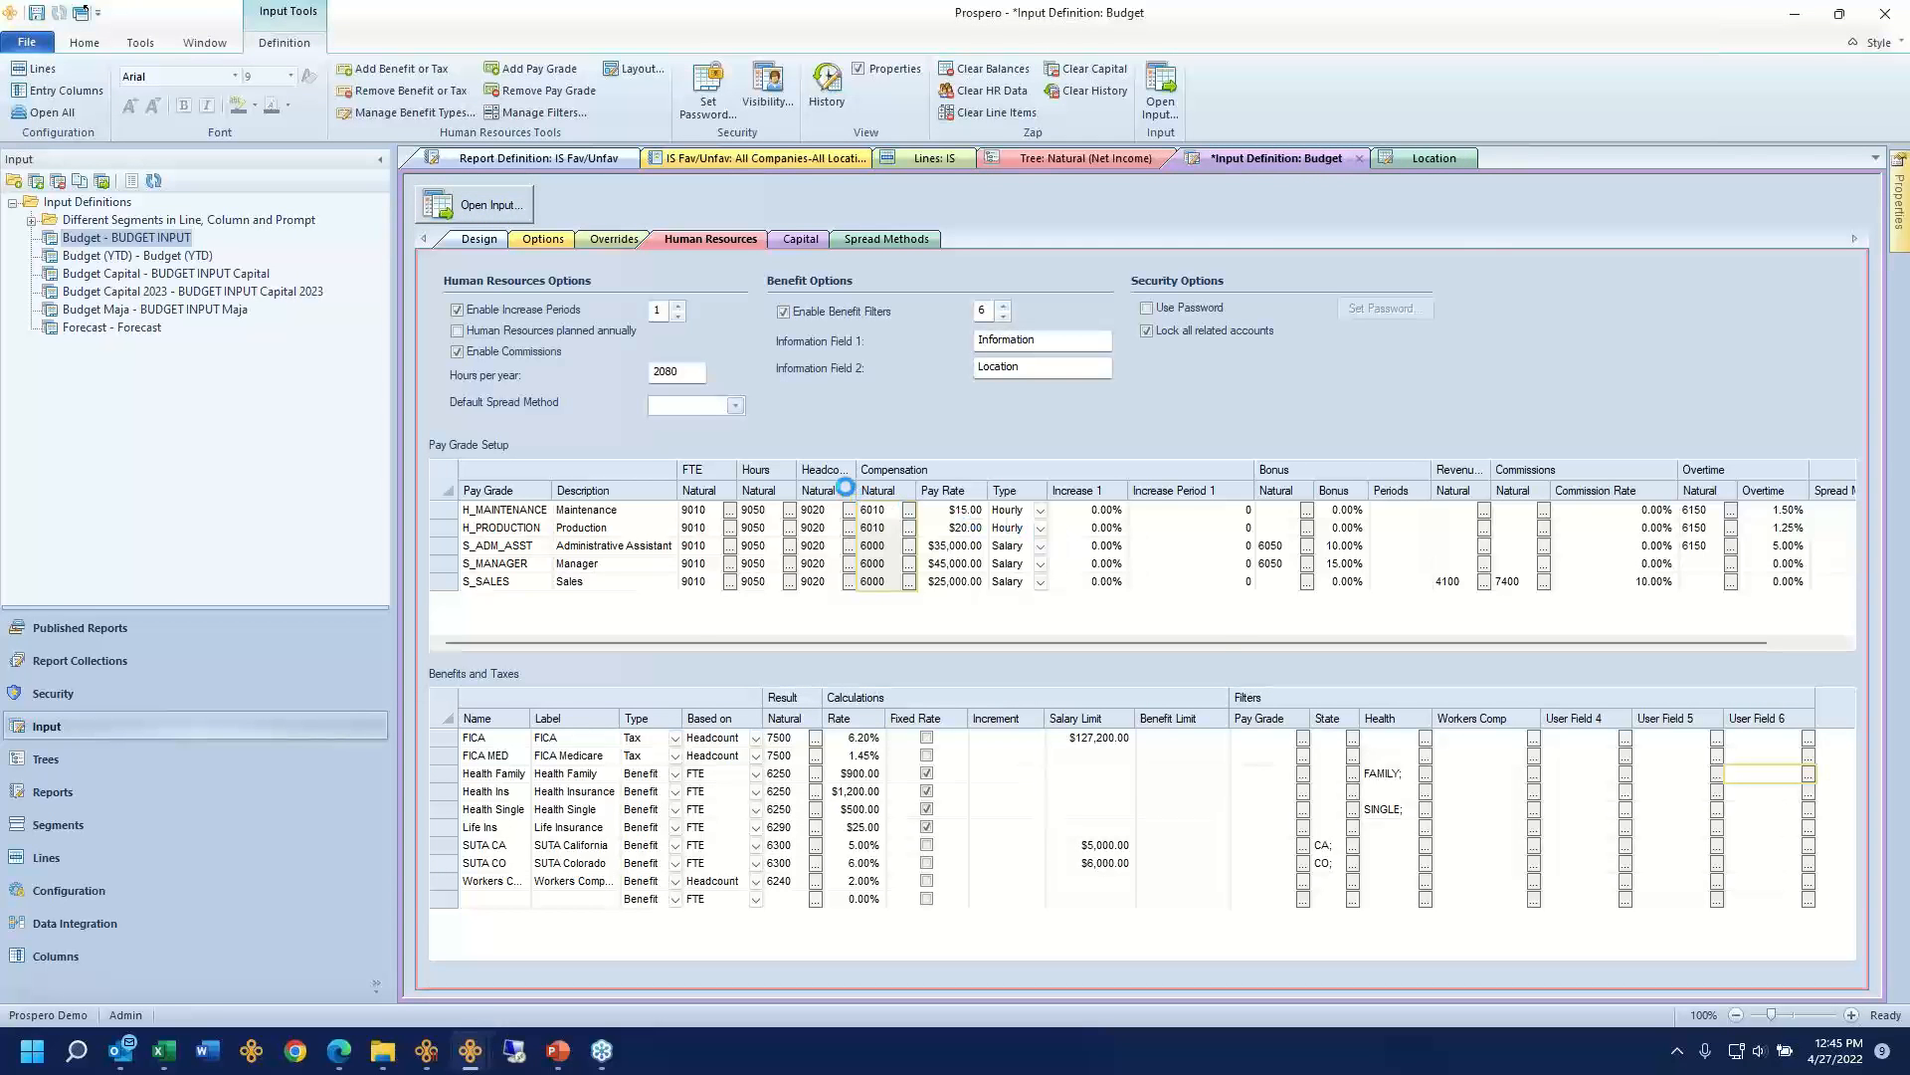
click(756, 438)
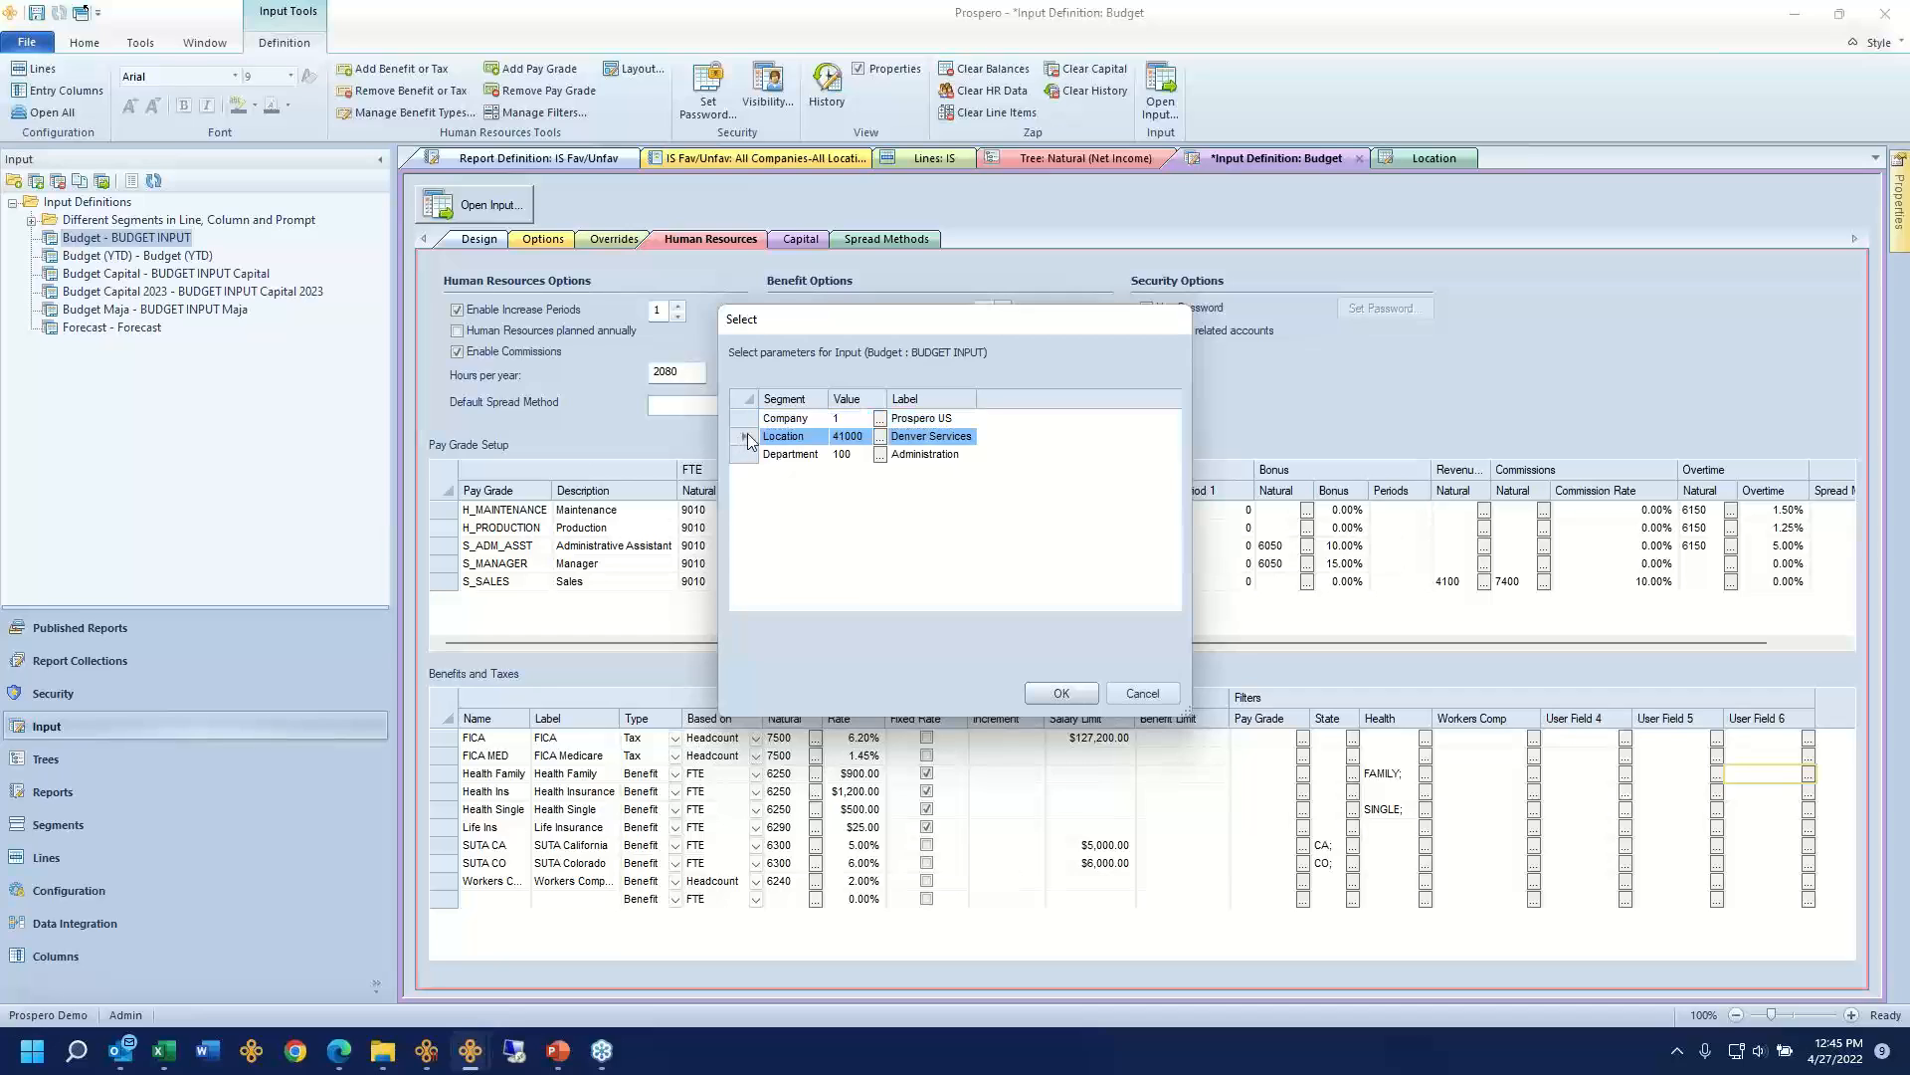
click(880, 442)
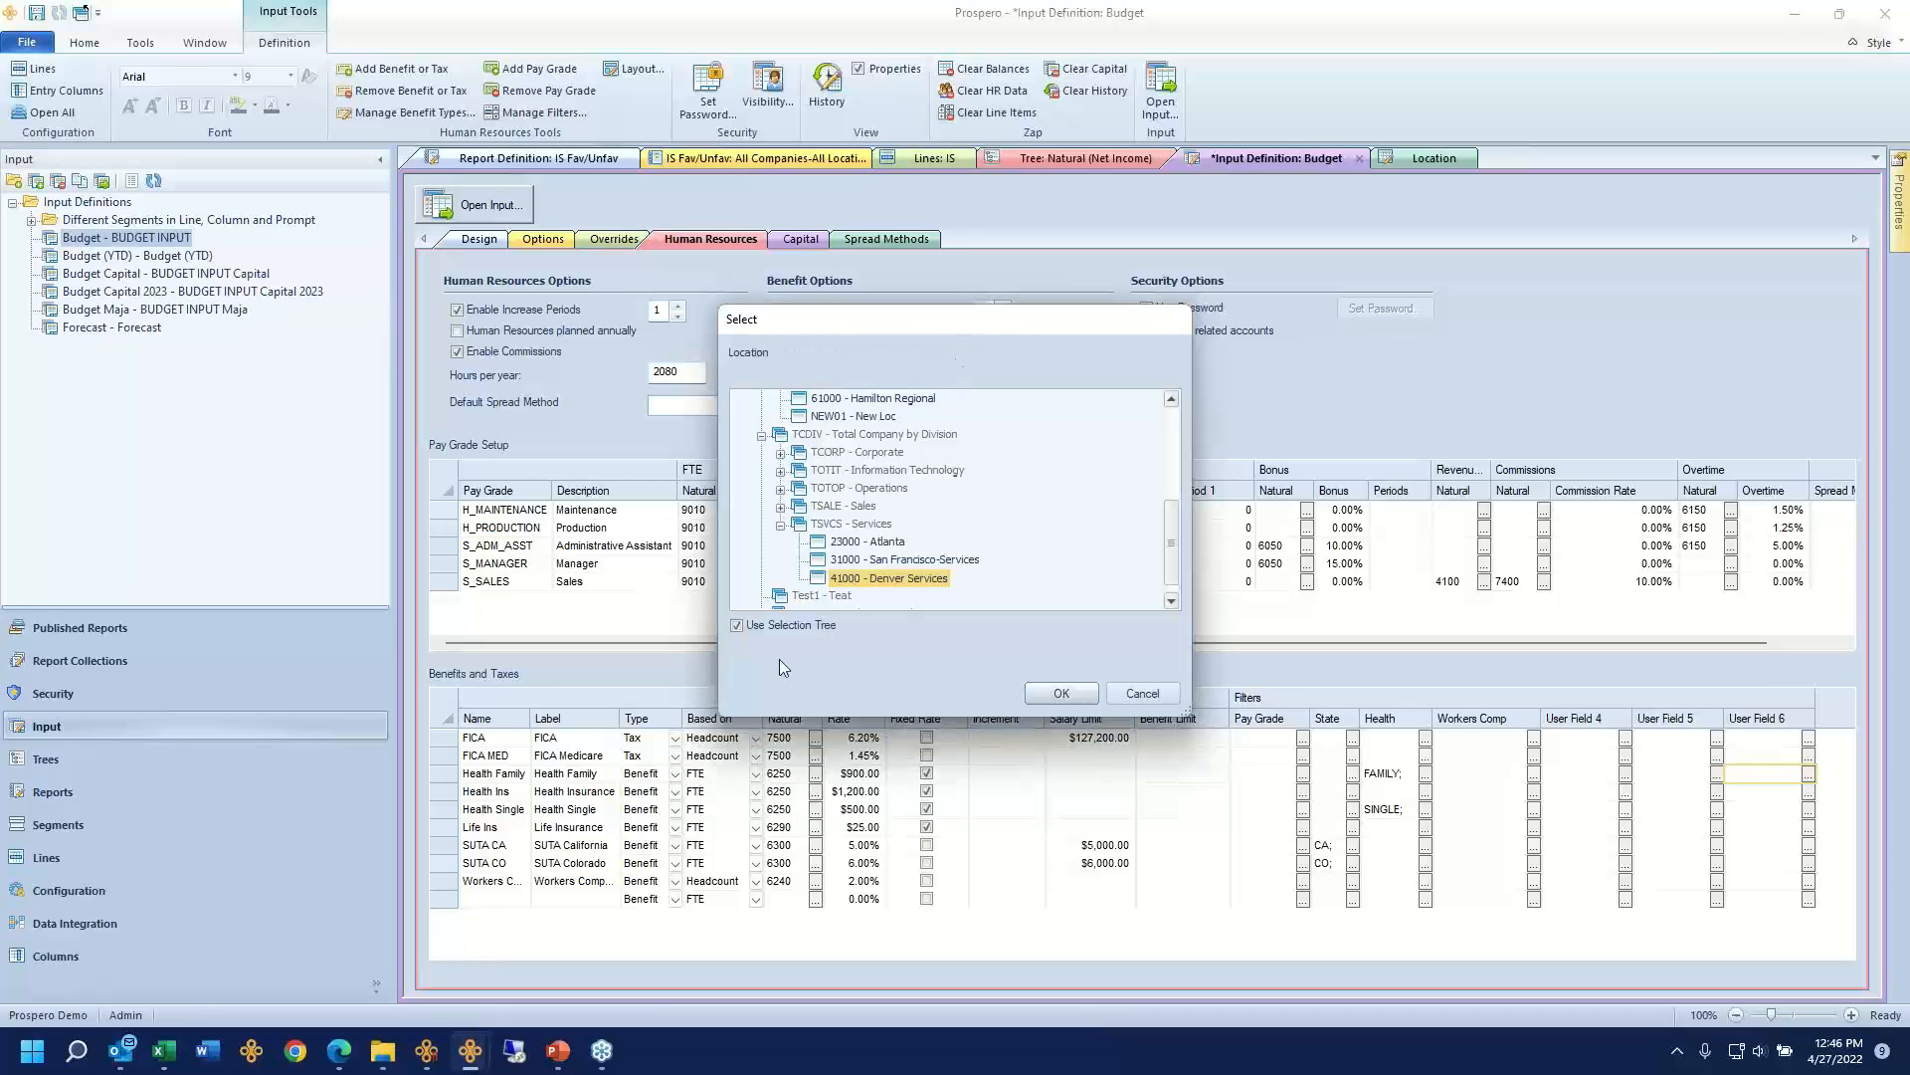
Step: Choose NEW01 - New Loc from the All Locations tree as the location, and open the budget input for the Administration department
click(1174, 426)
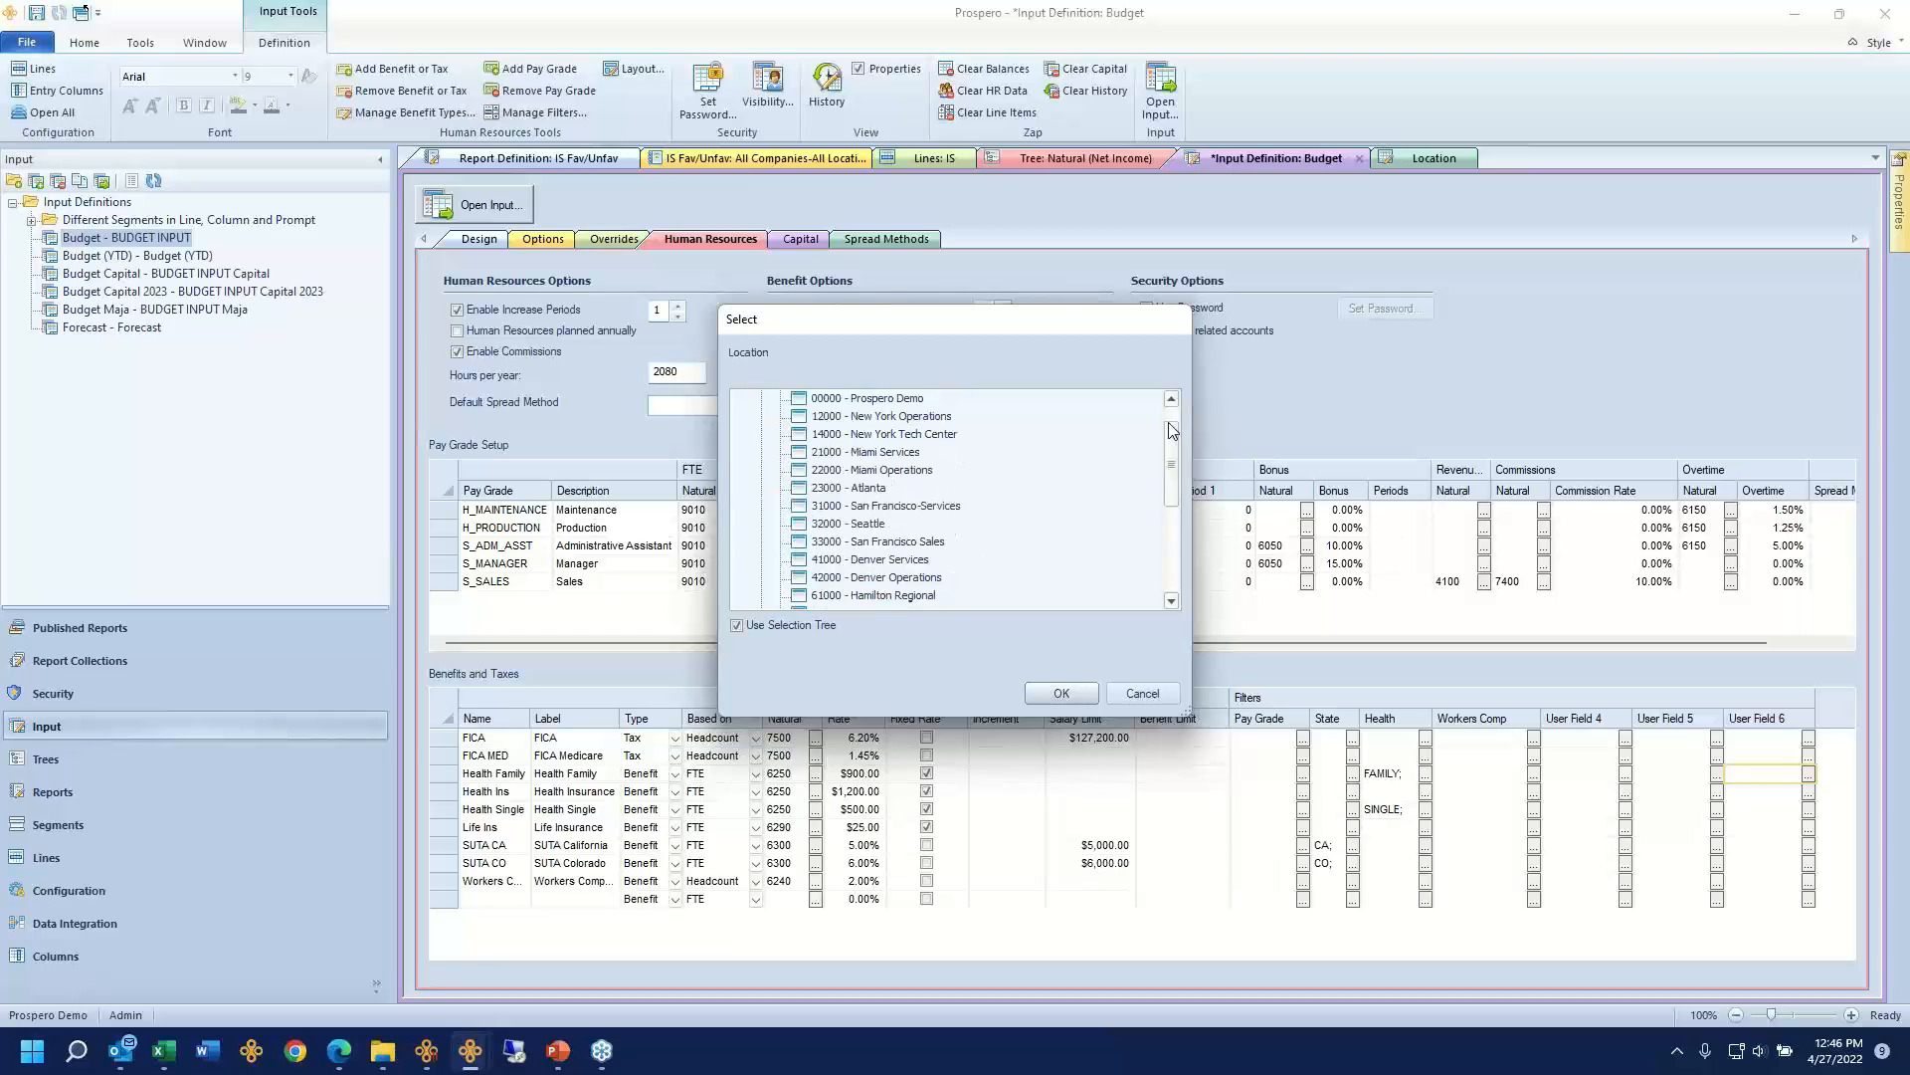
drag(1174, 426, 1174, 415)
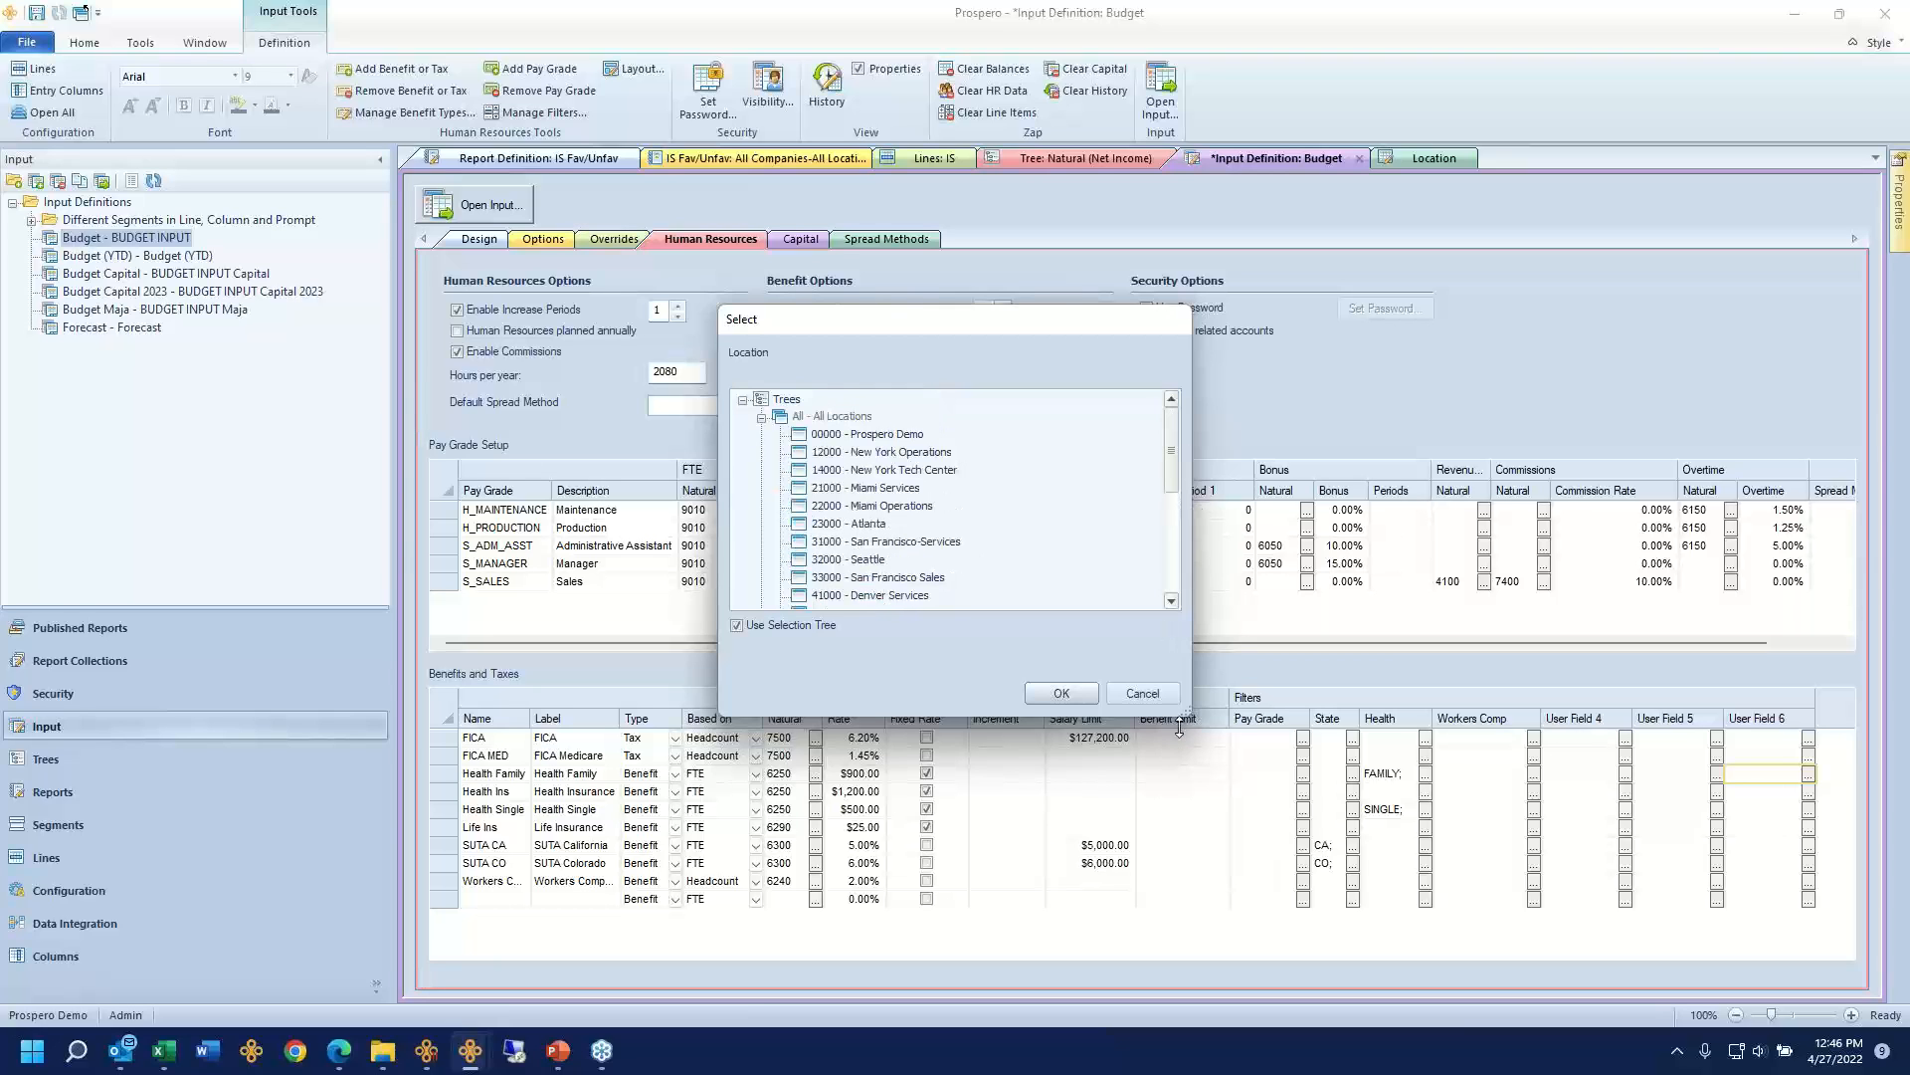
drag(1190, 711, 1224, 772)
click(876, 649)
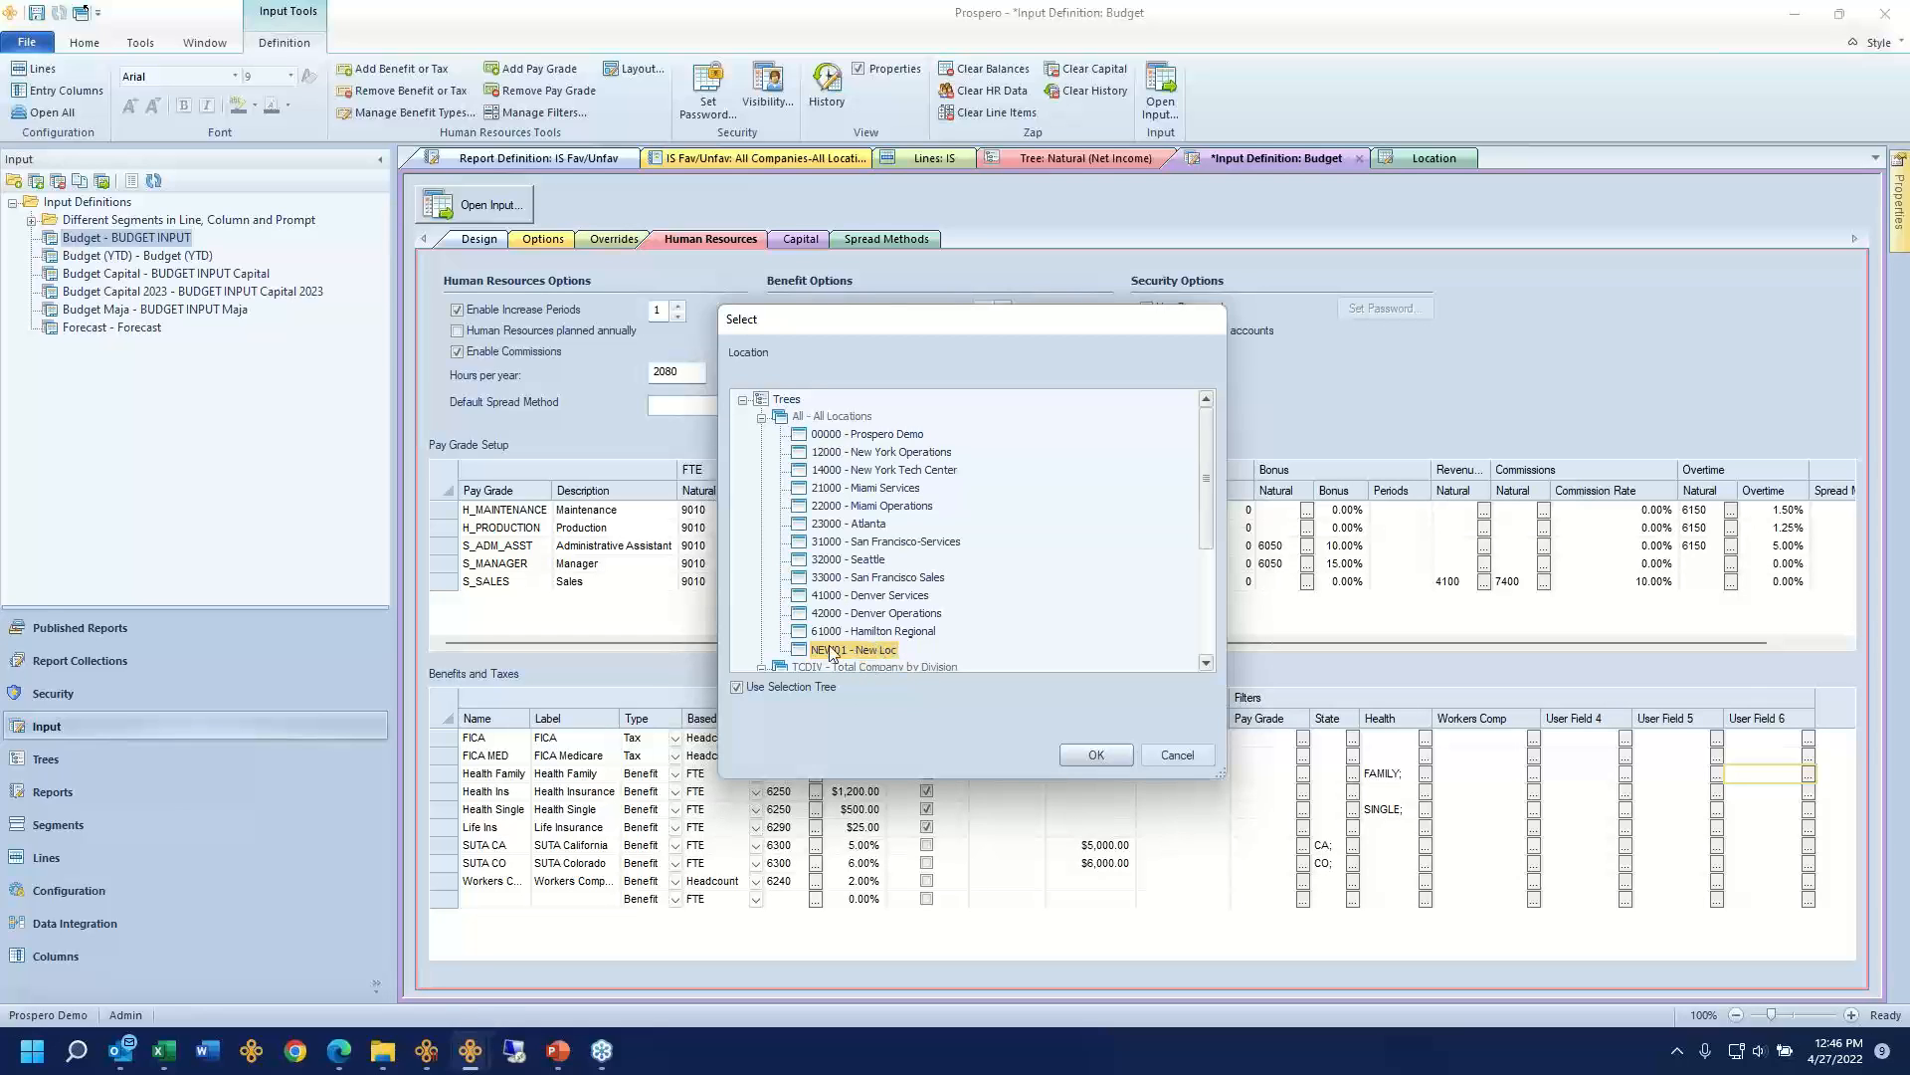
click(821, 418)
click(879, 650)
click(1093, 752)
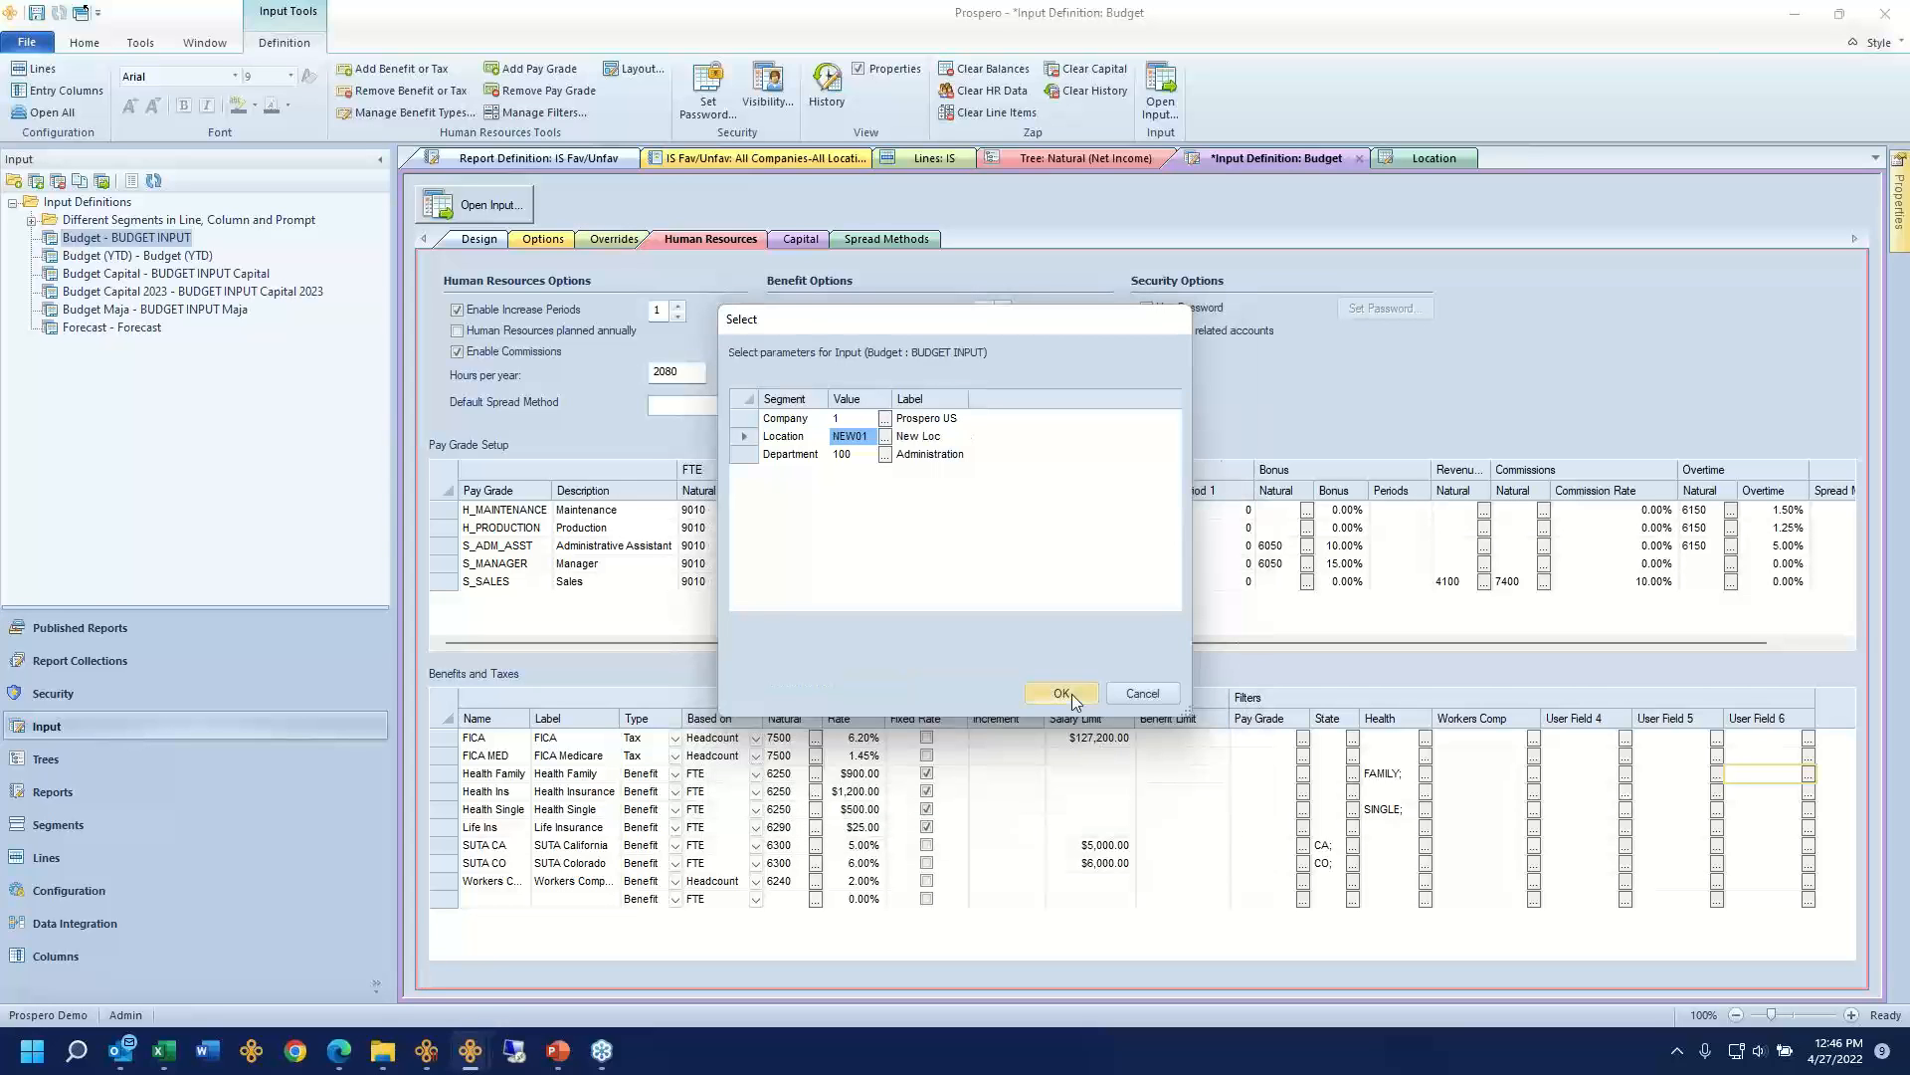
click(1062, 694)
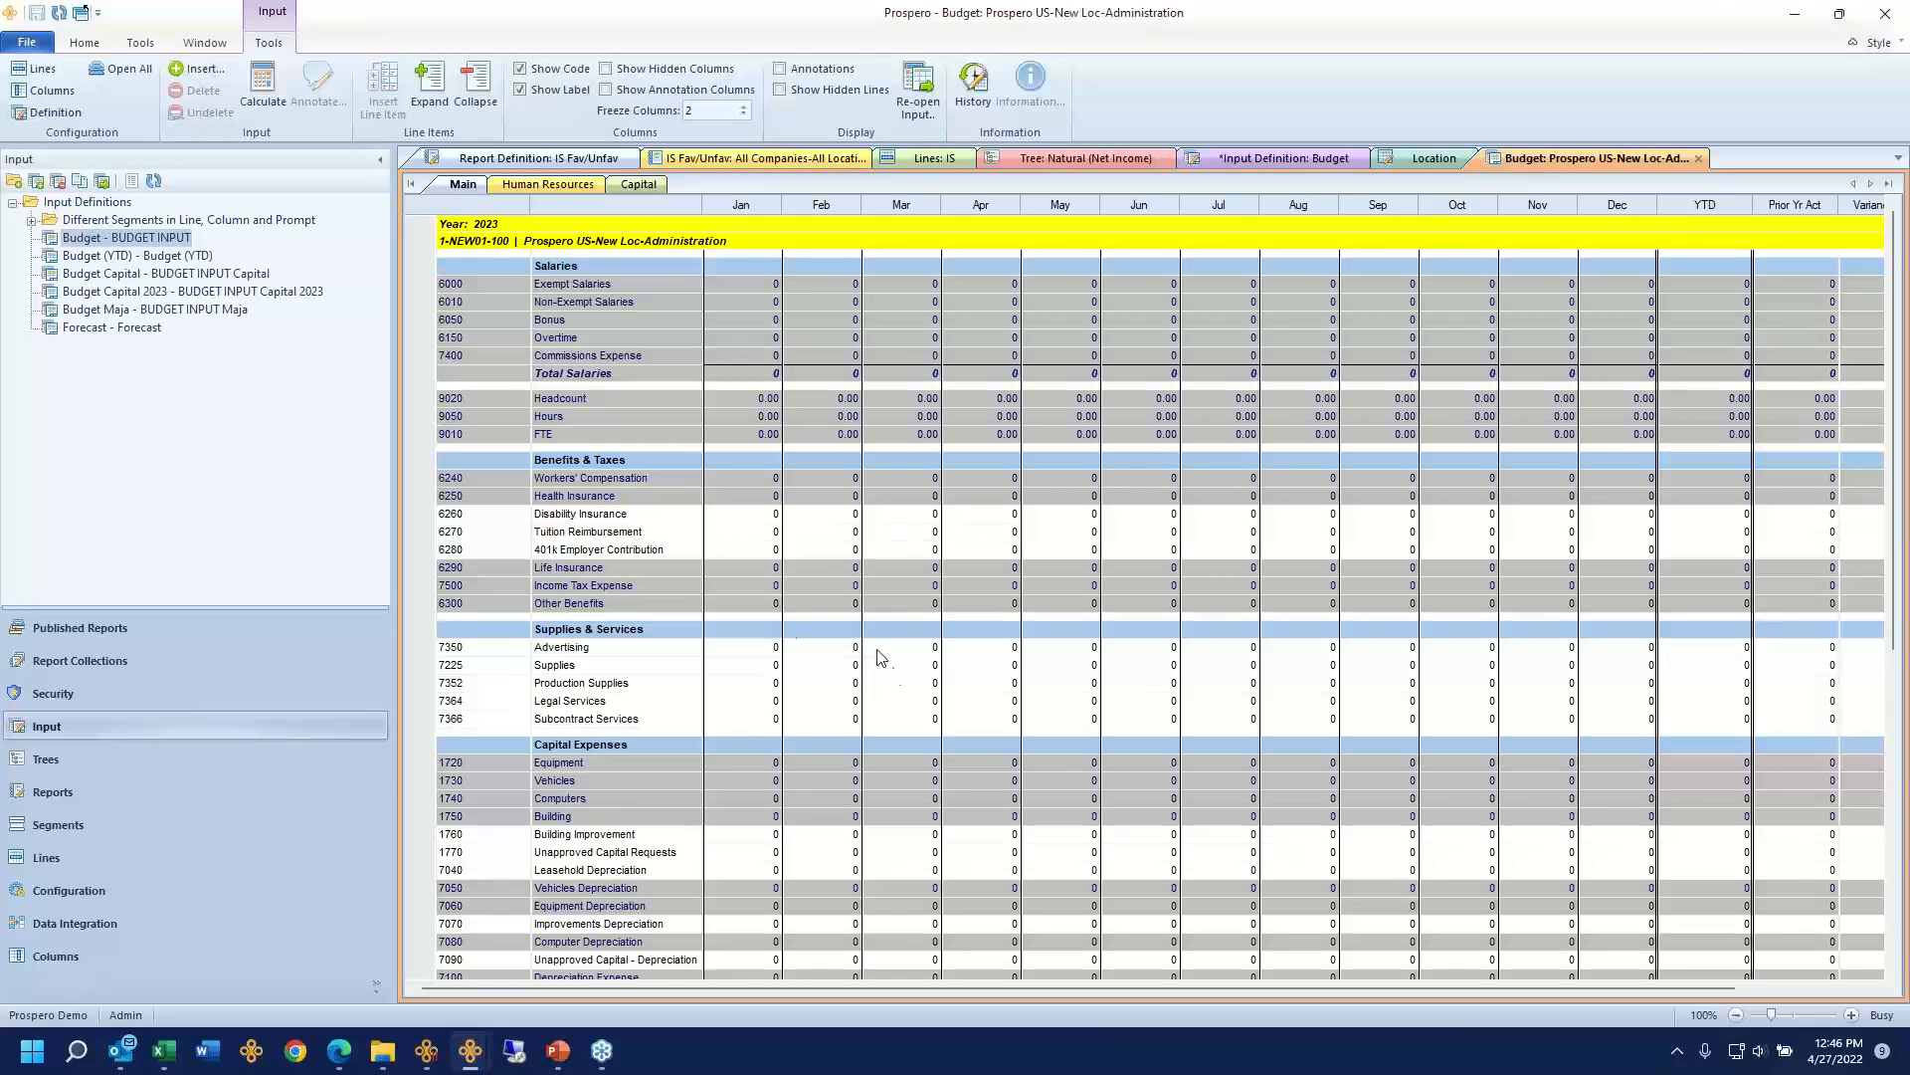
Step: Look over the monthly cells of the New Loc budget, and switch to the Prospero demo presentation in PowerPoint
drag(771, 535, 1159, 701)
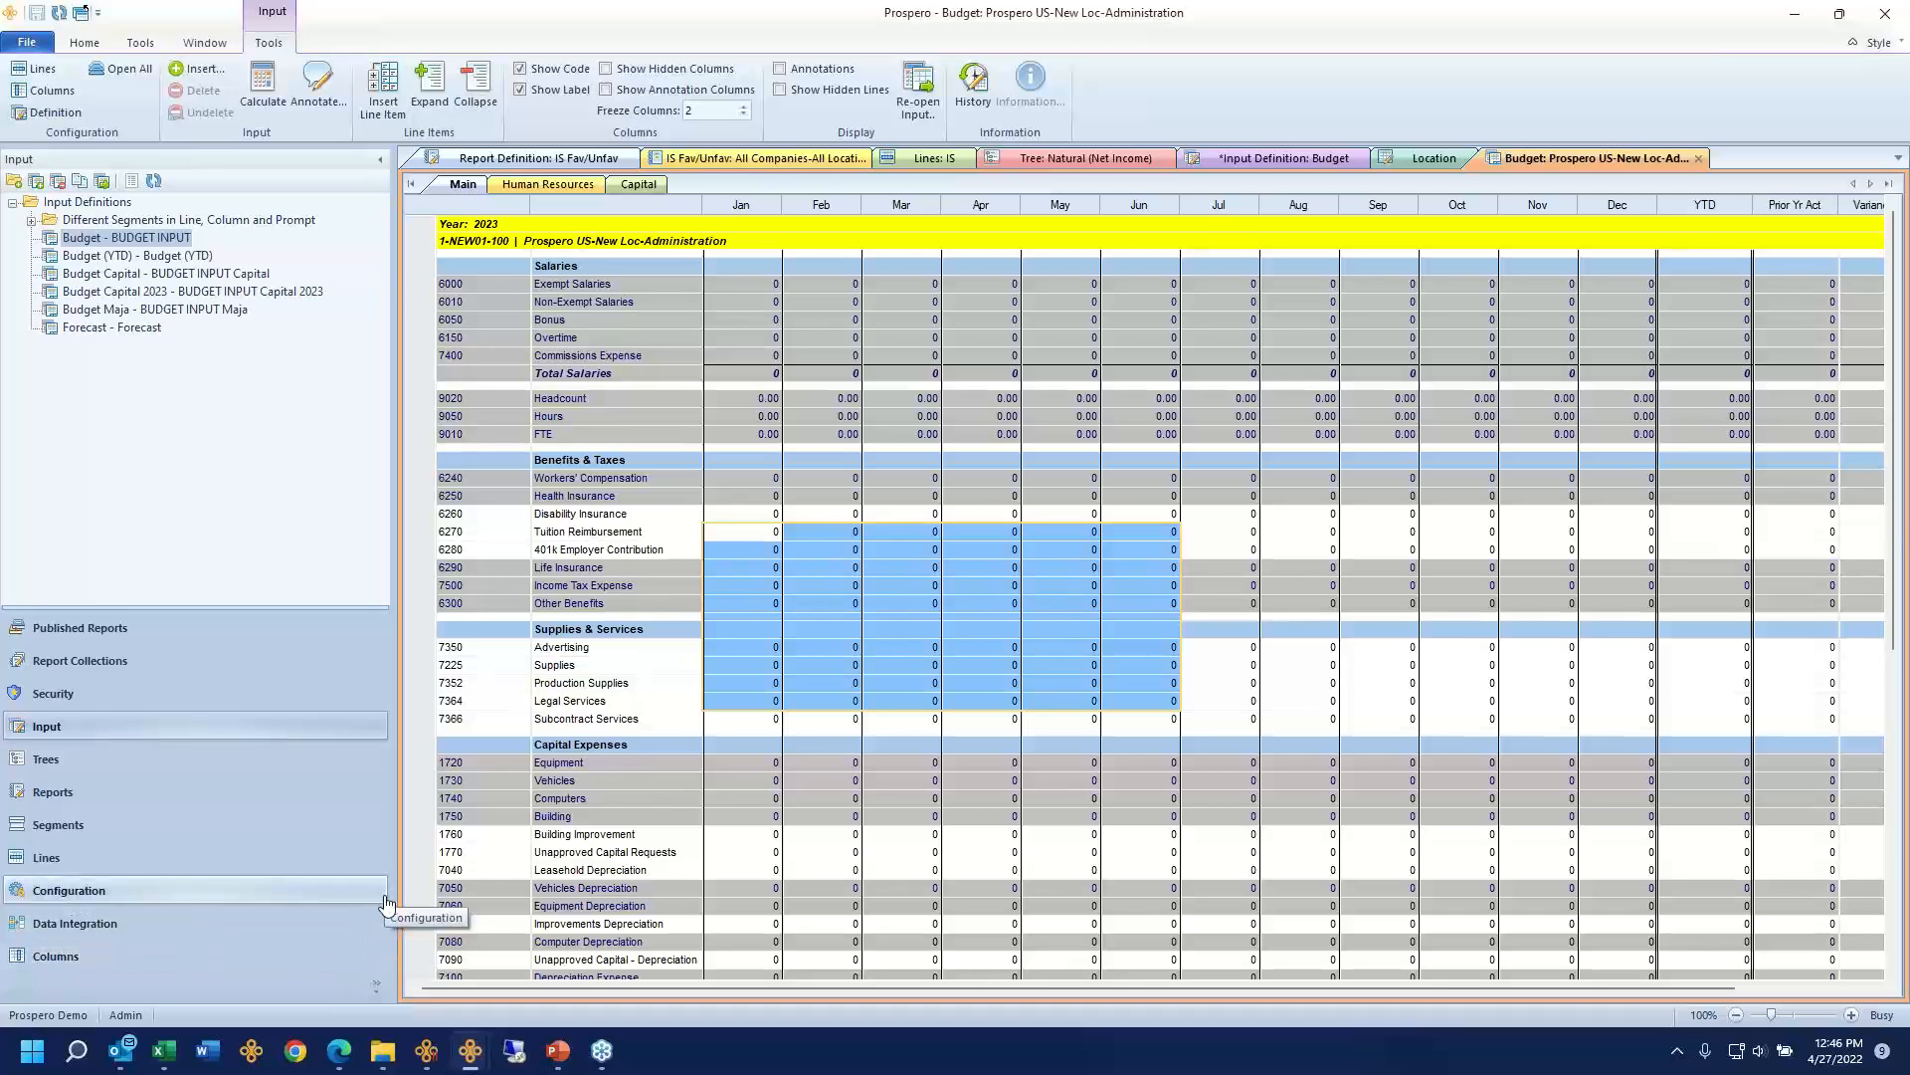
click(1902, 361)
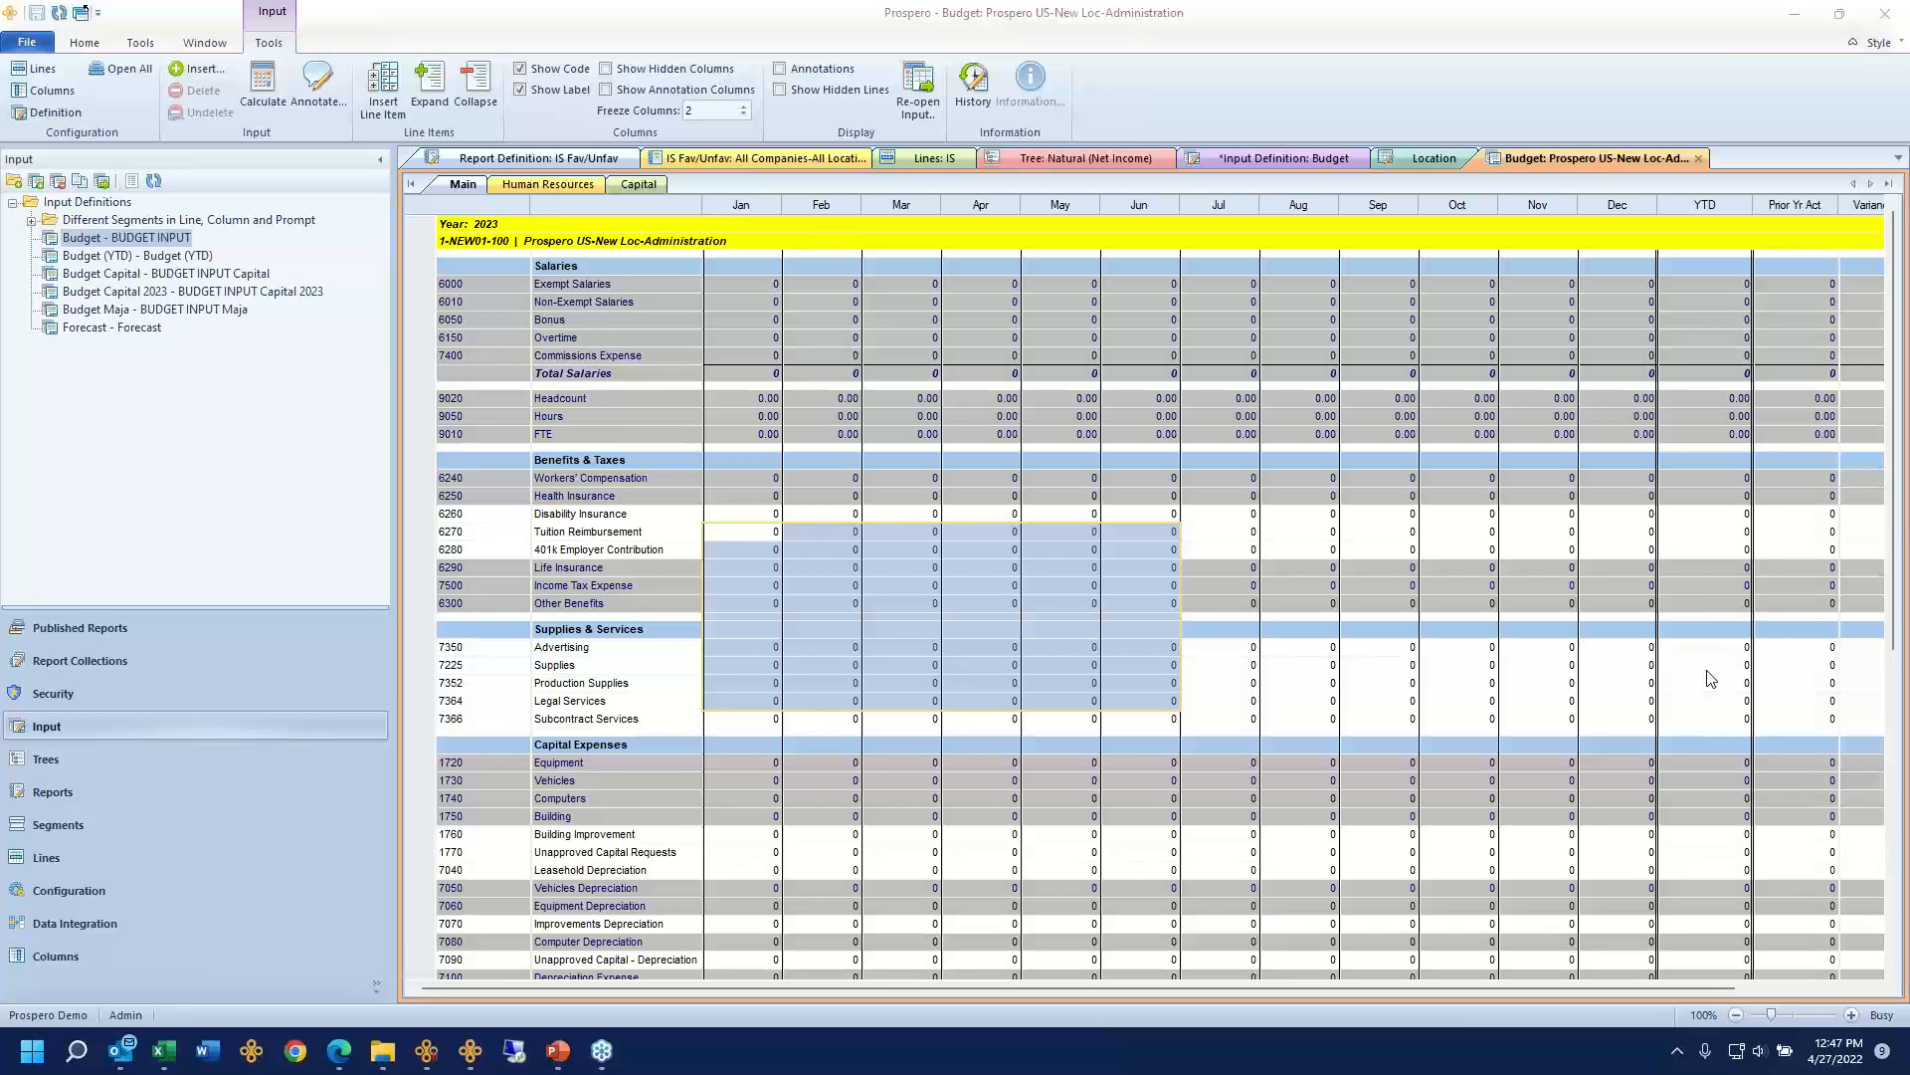
mouse_move(572, 1052)
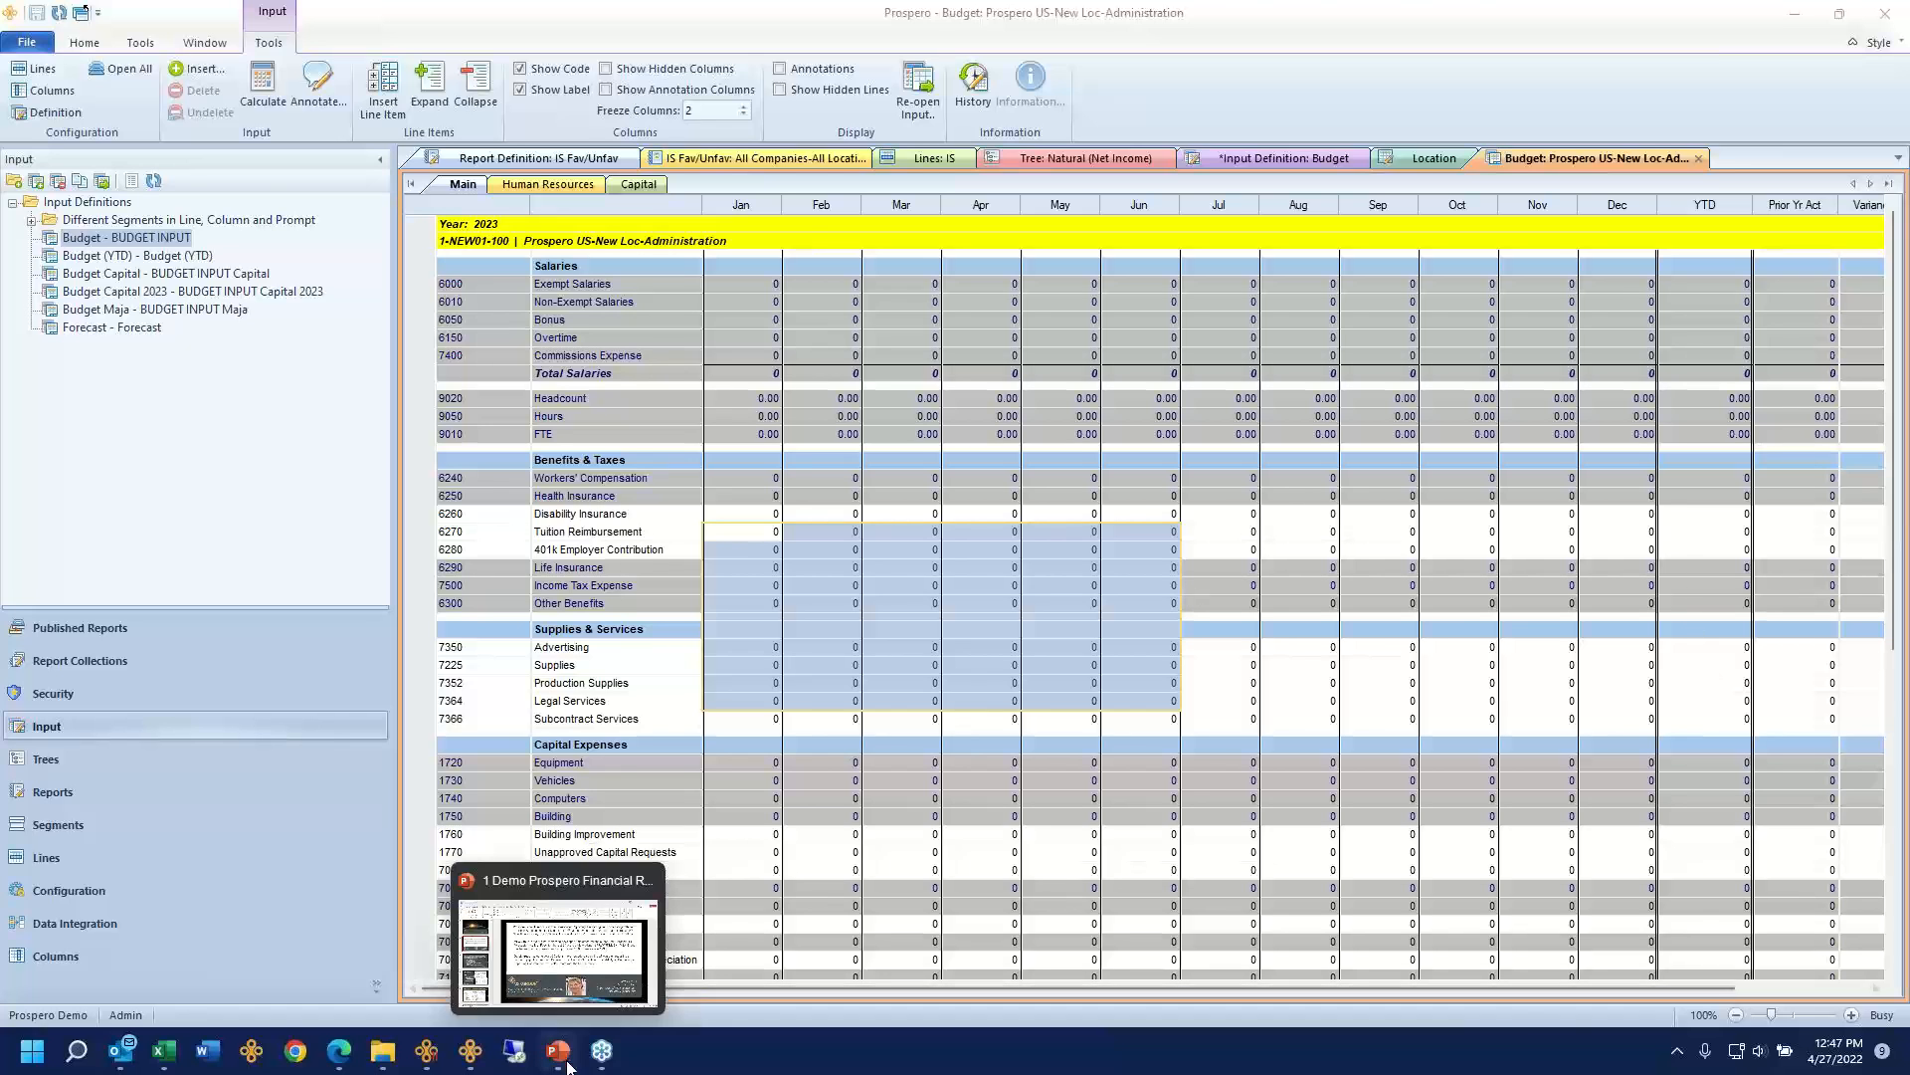
click(589, 974)
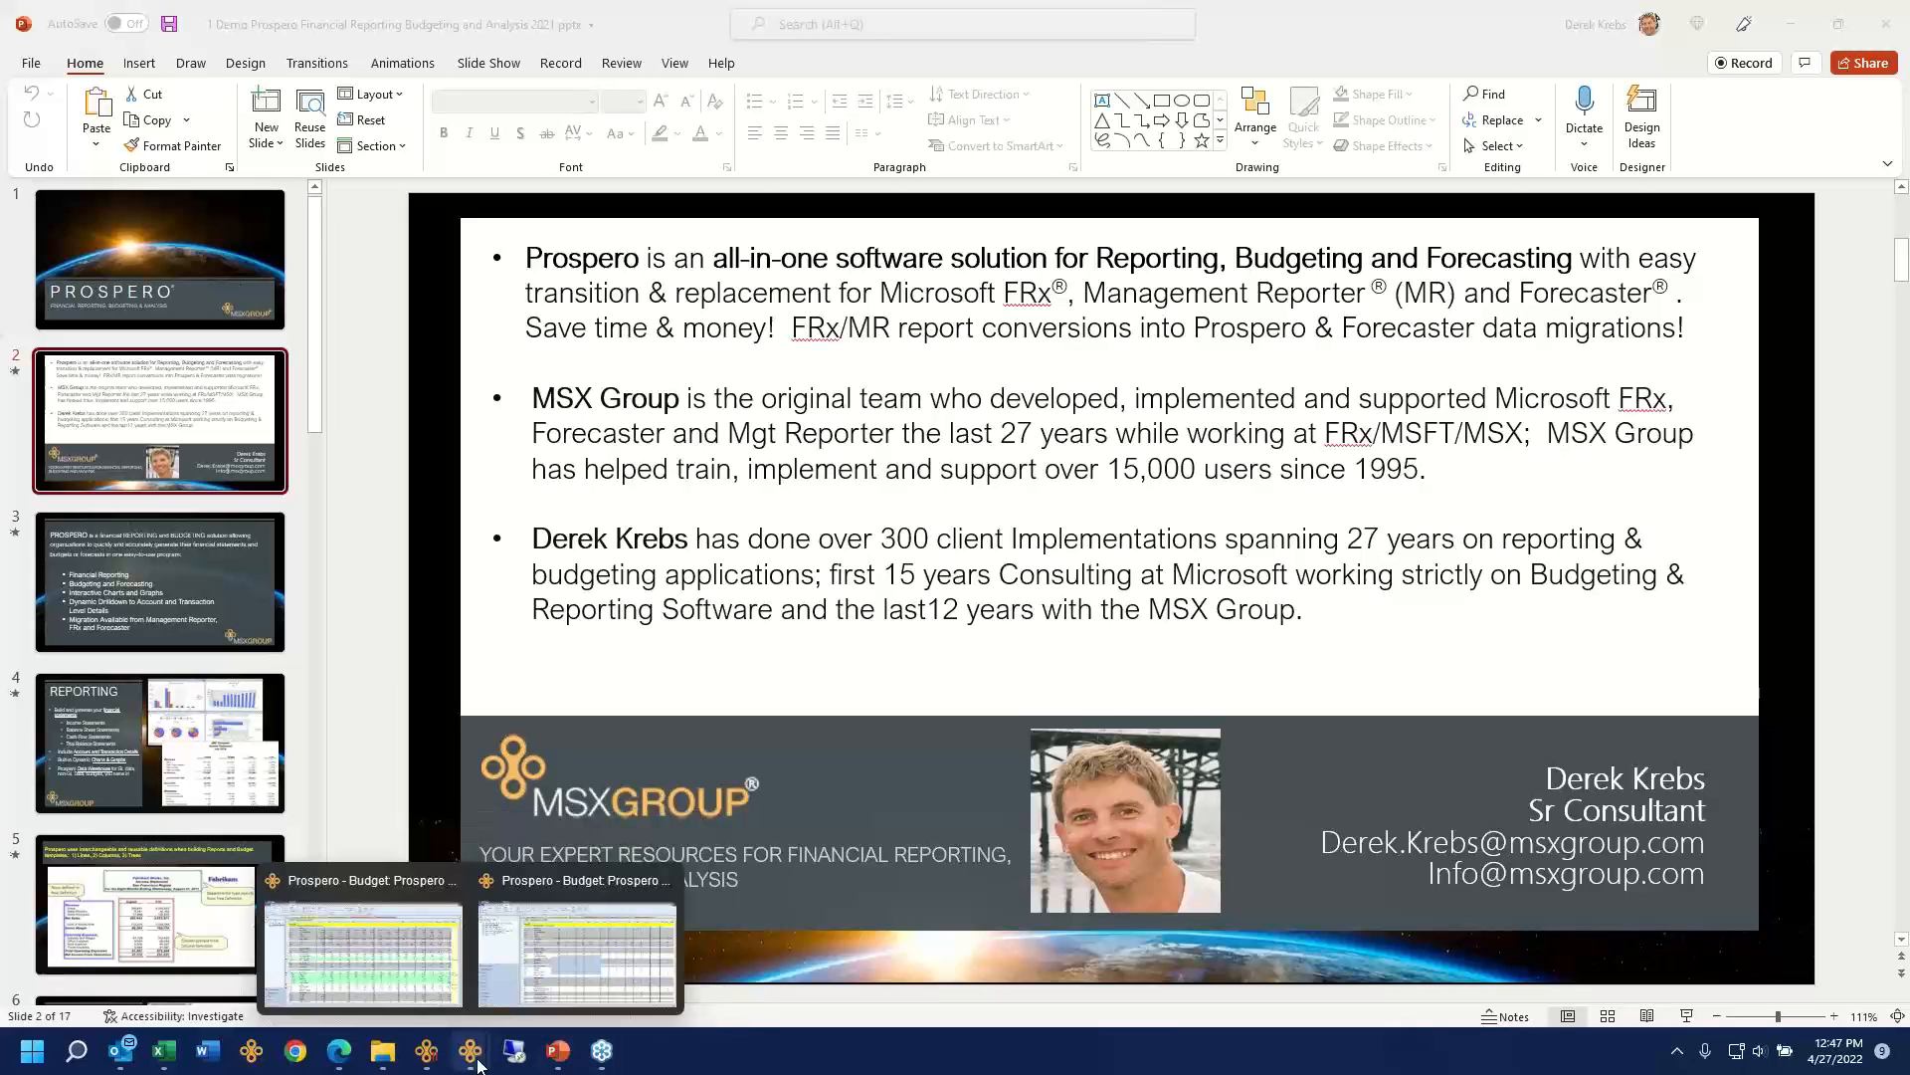
Step: Switch from the PowerPoint presentation to the administrator's Prospero window, and open User Definition in the security settings
click(397, 981)
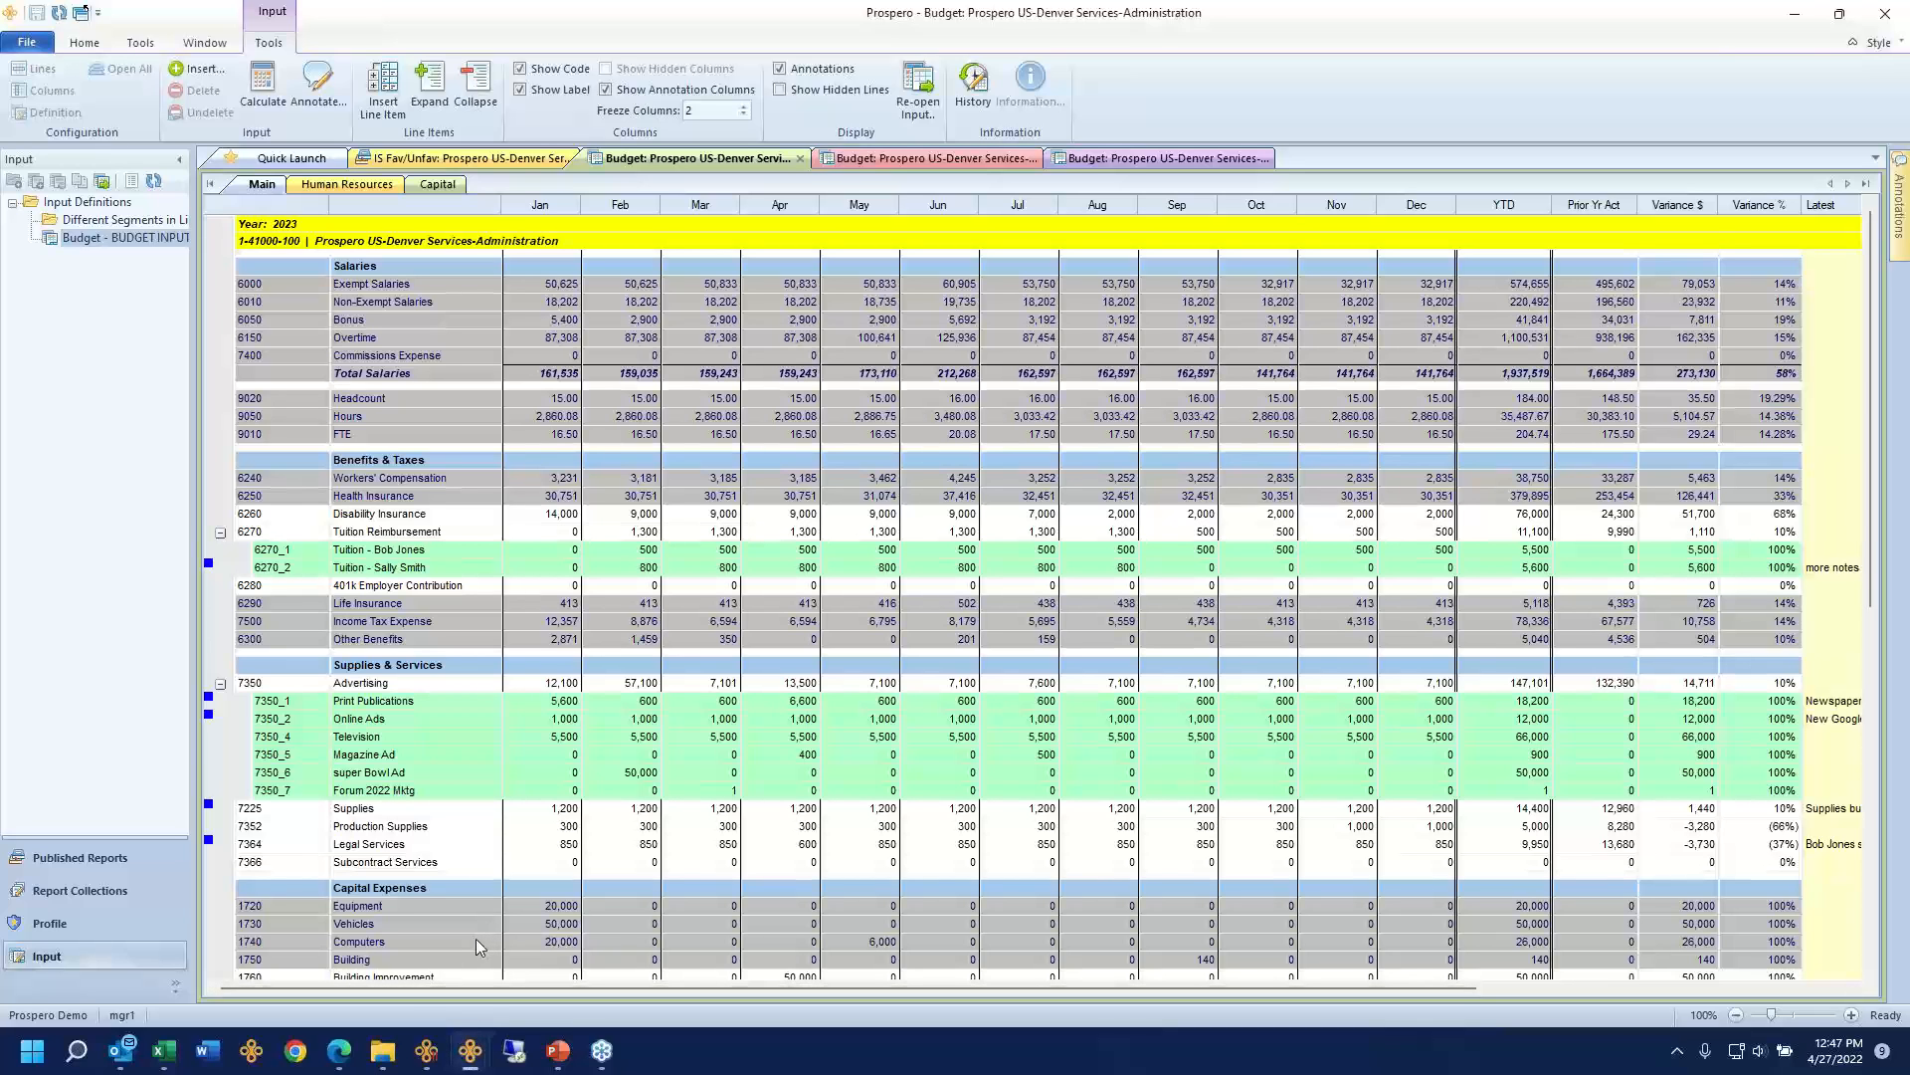
mouse_move(470, 1051)
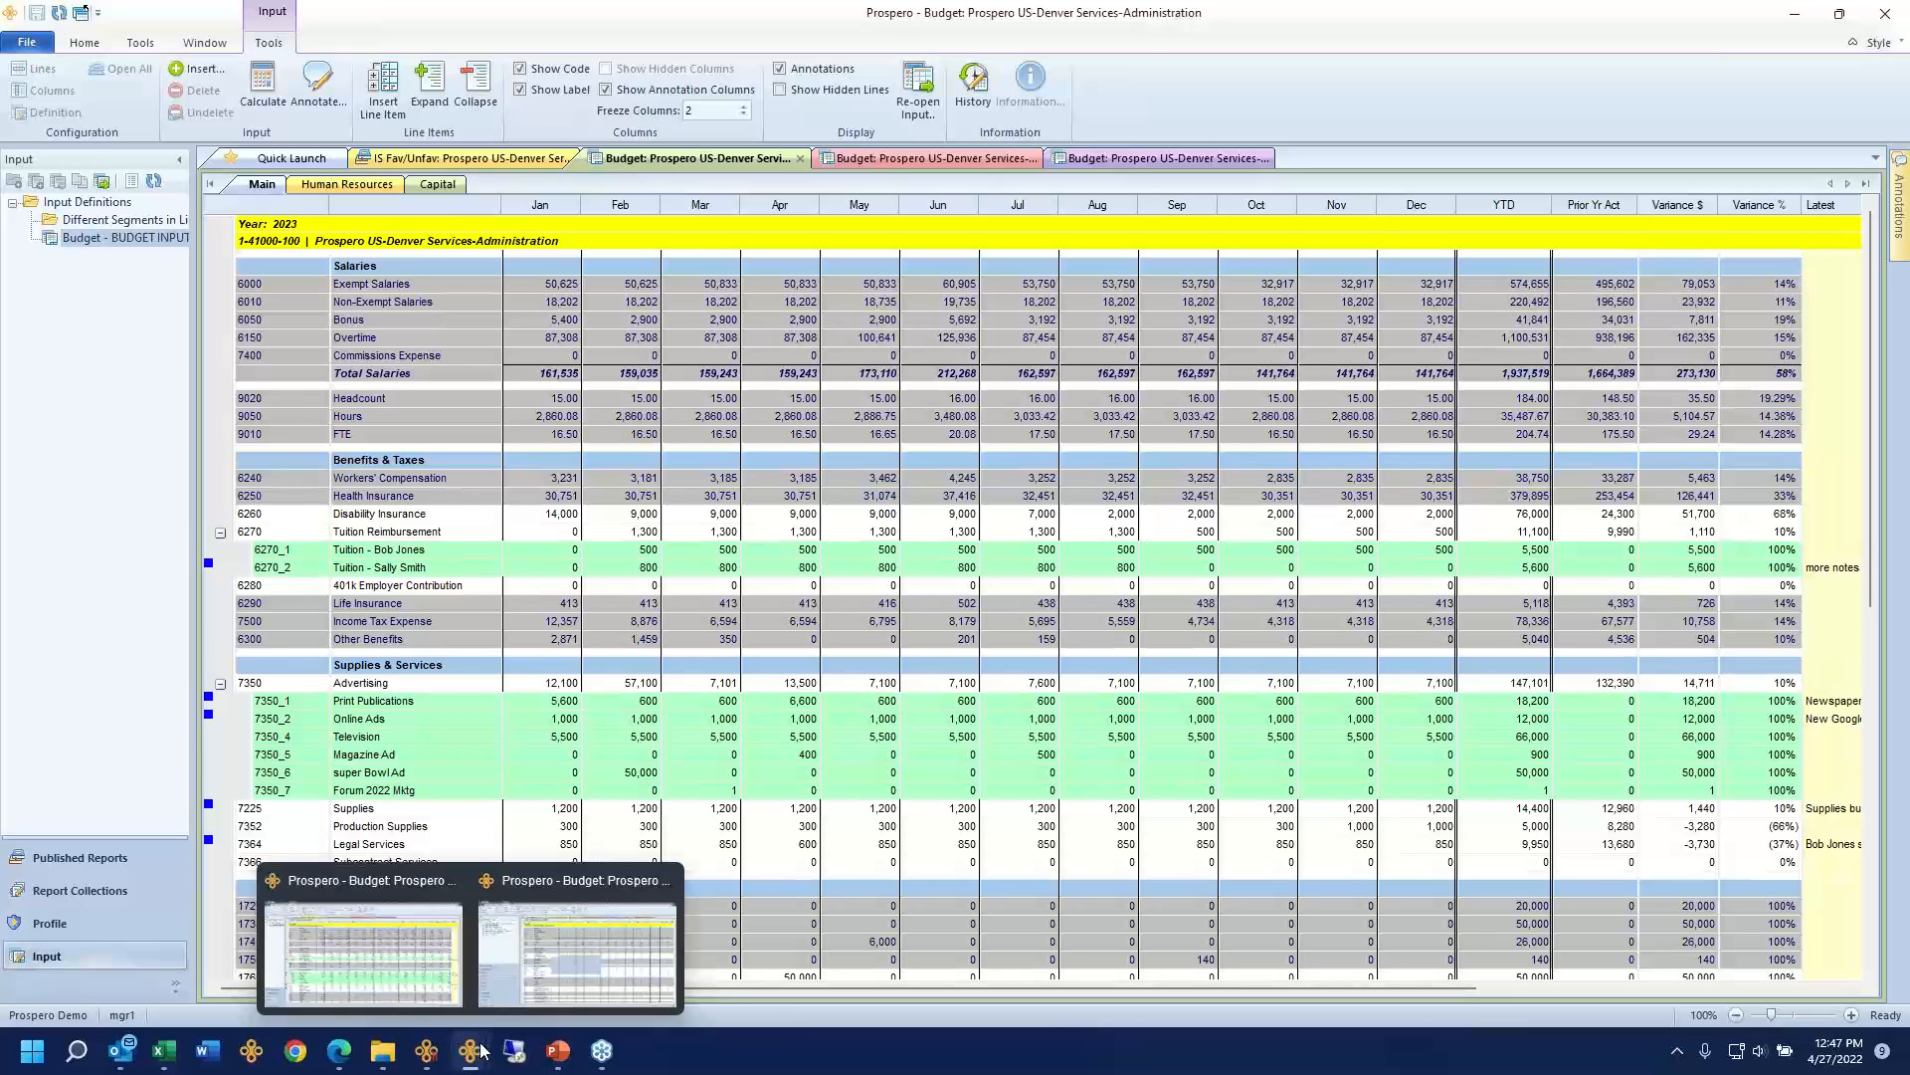
click(535, 980)
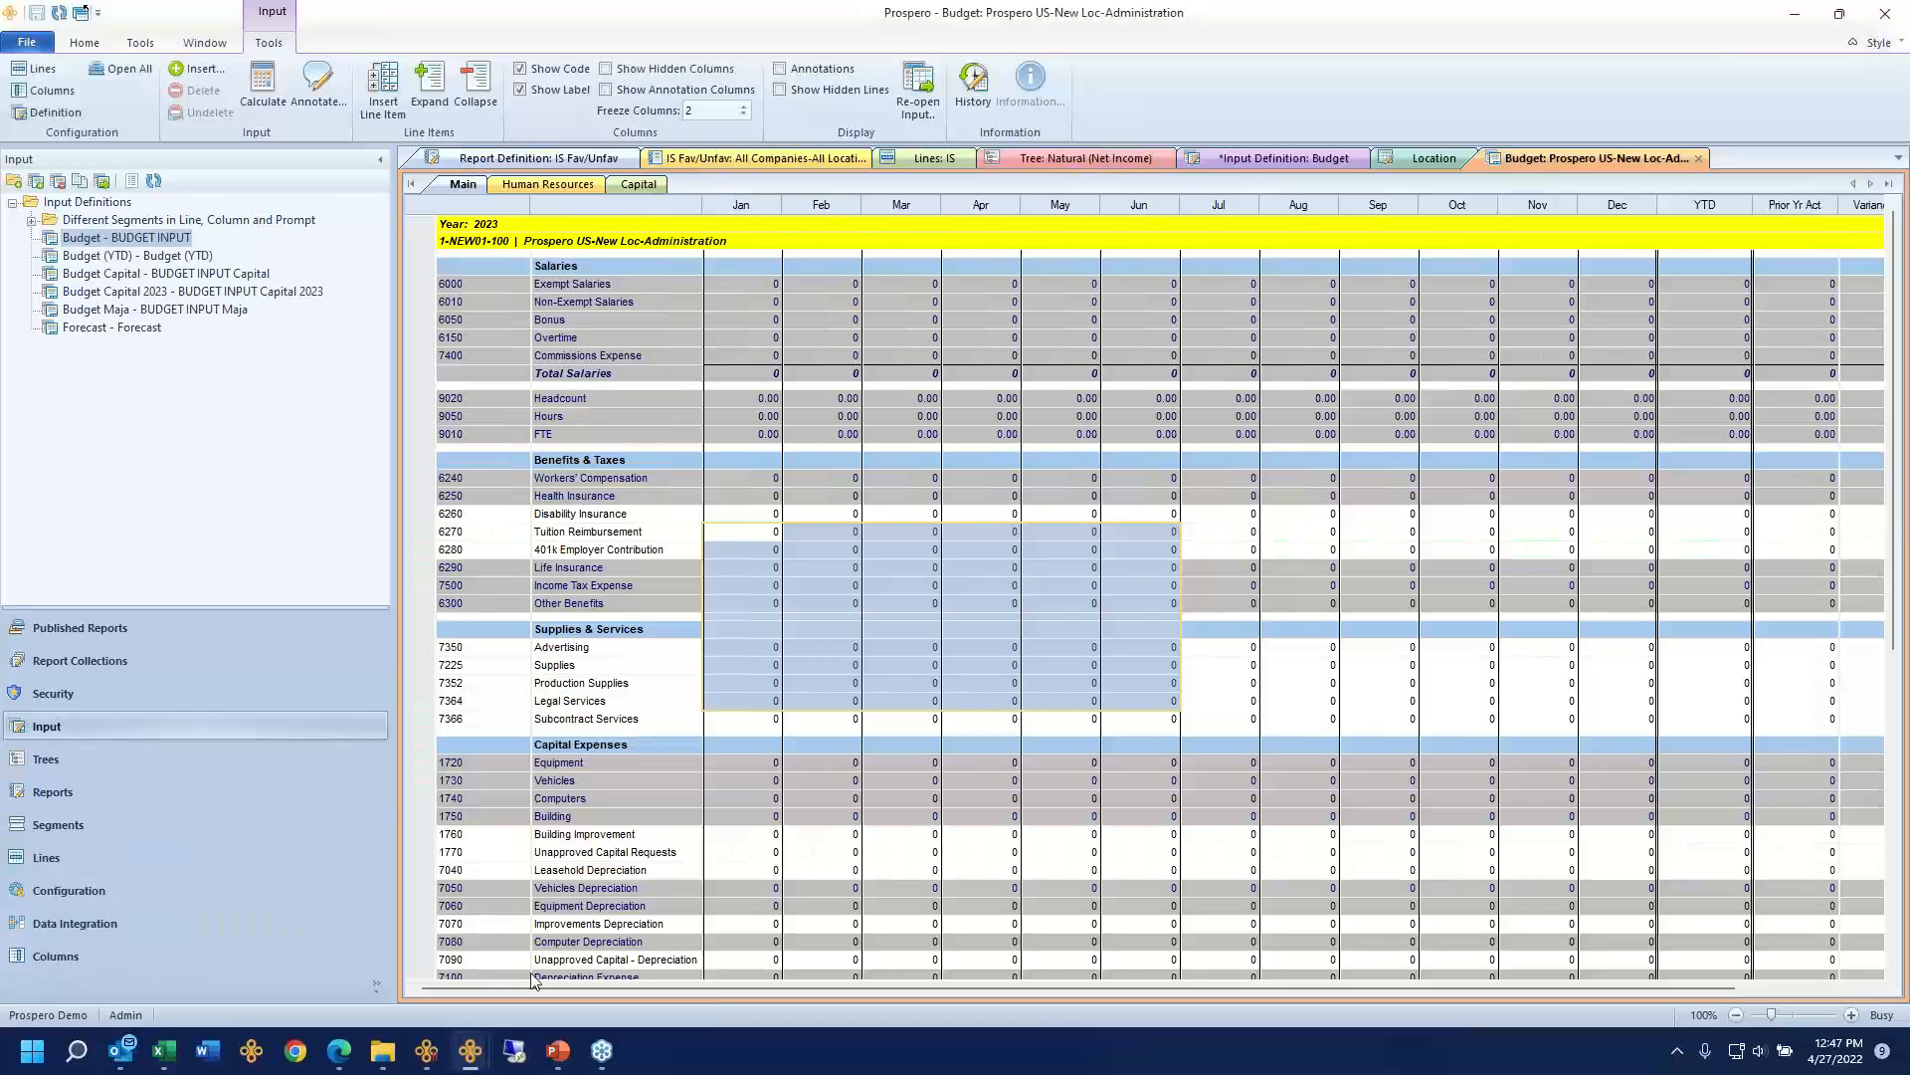
click(43, 693)
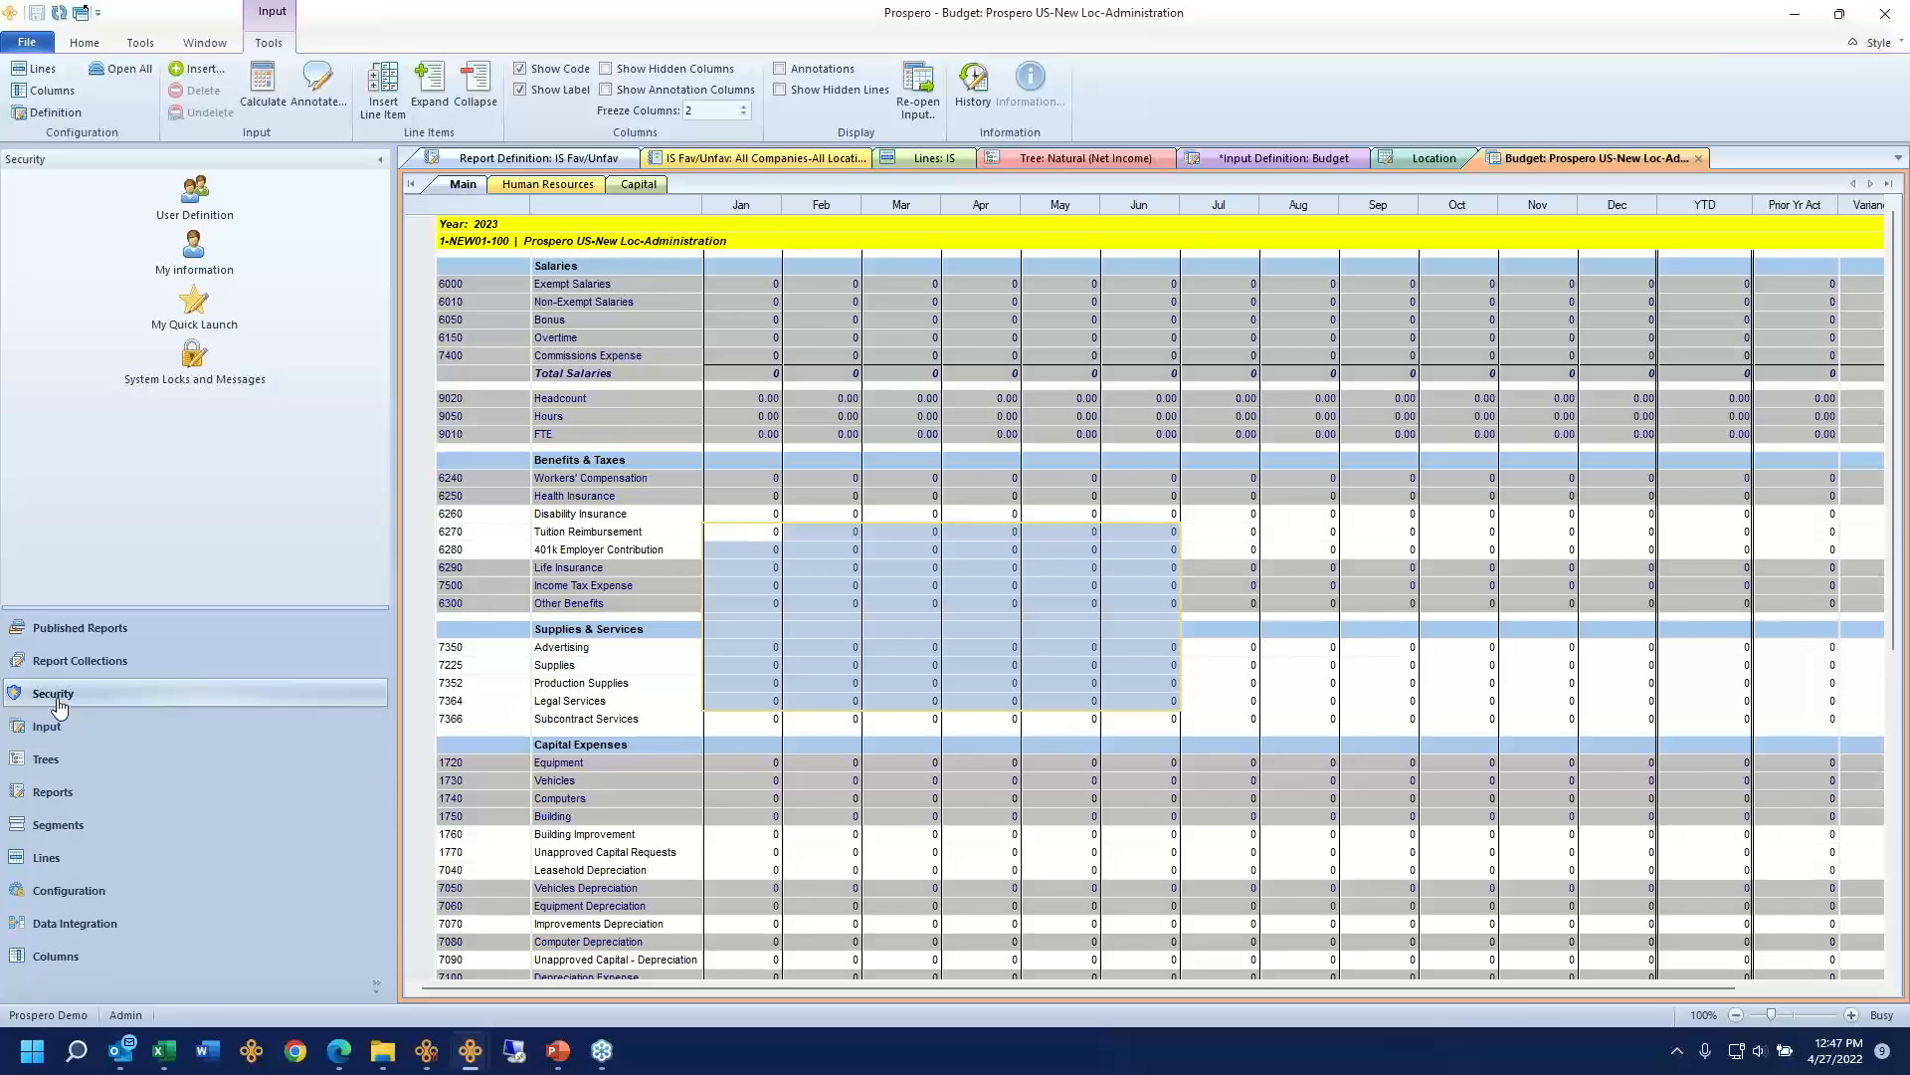
click(196, 194)
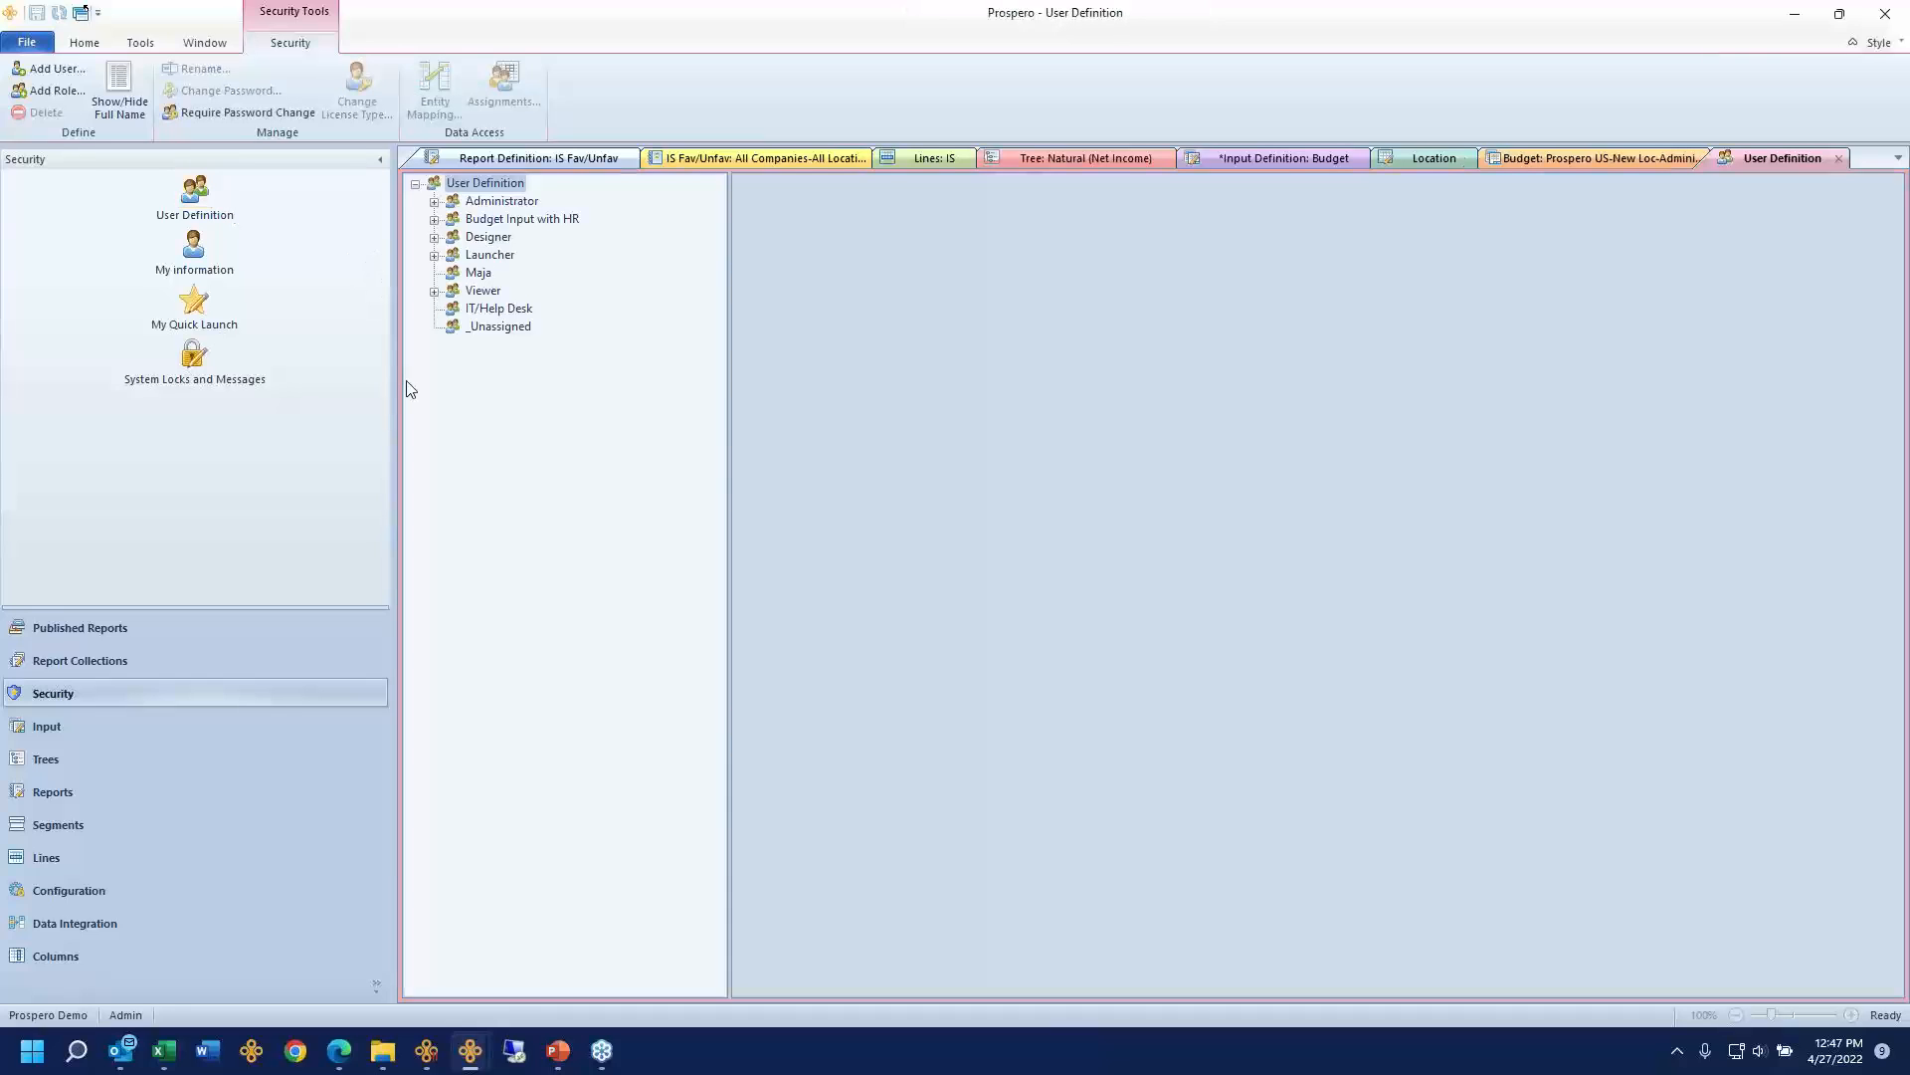
Step: Expand the Administrator, Budget Input with HR, Designer and Launcher roles, widen the user list, and examine the permissions of BA1 and BA2
click(434, 219)
click(434, 201)
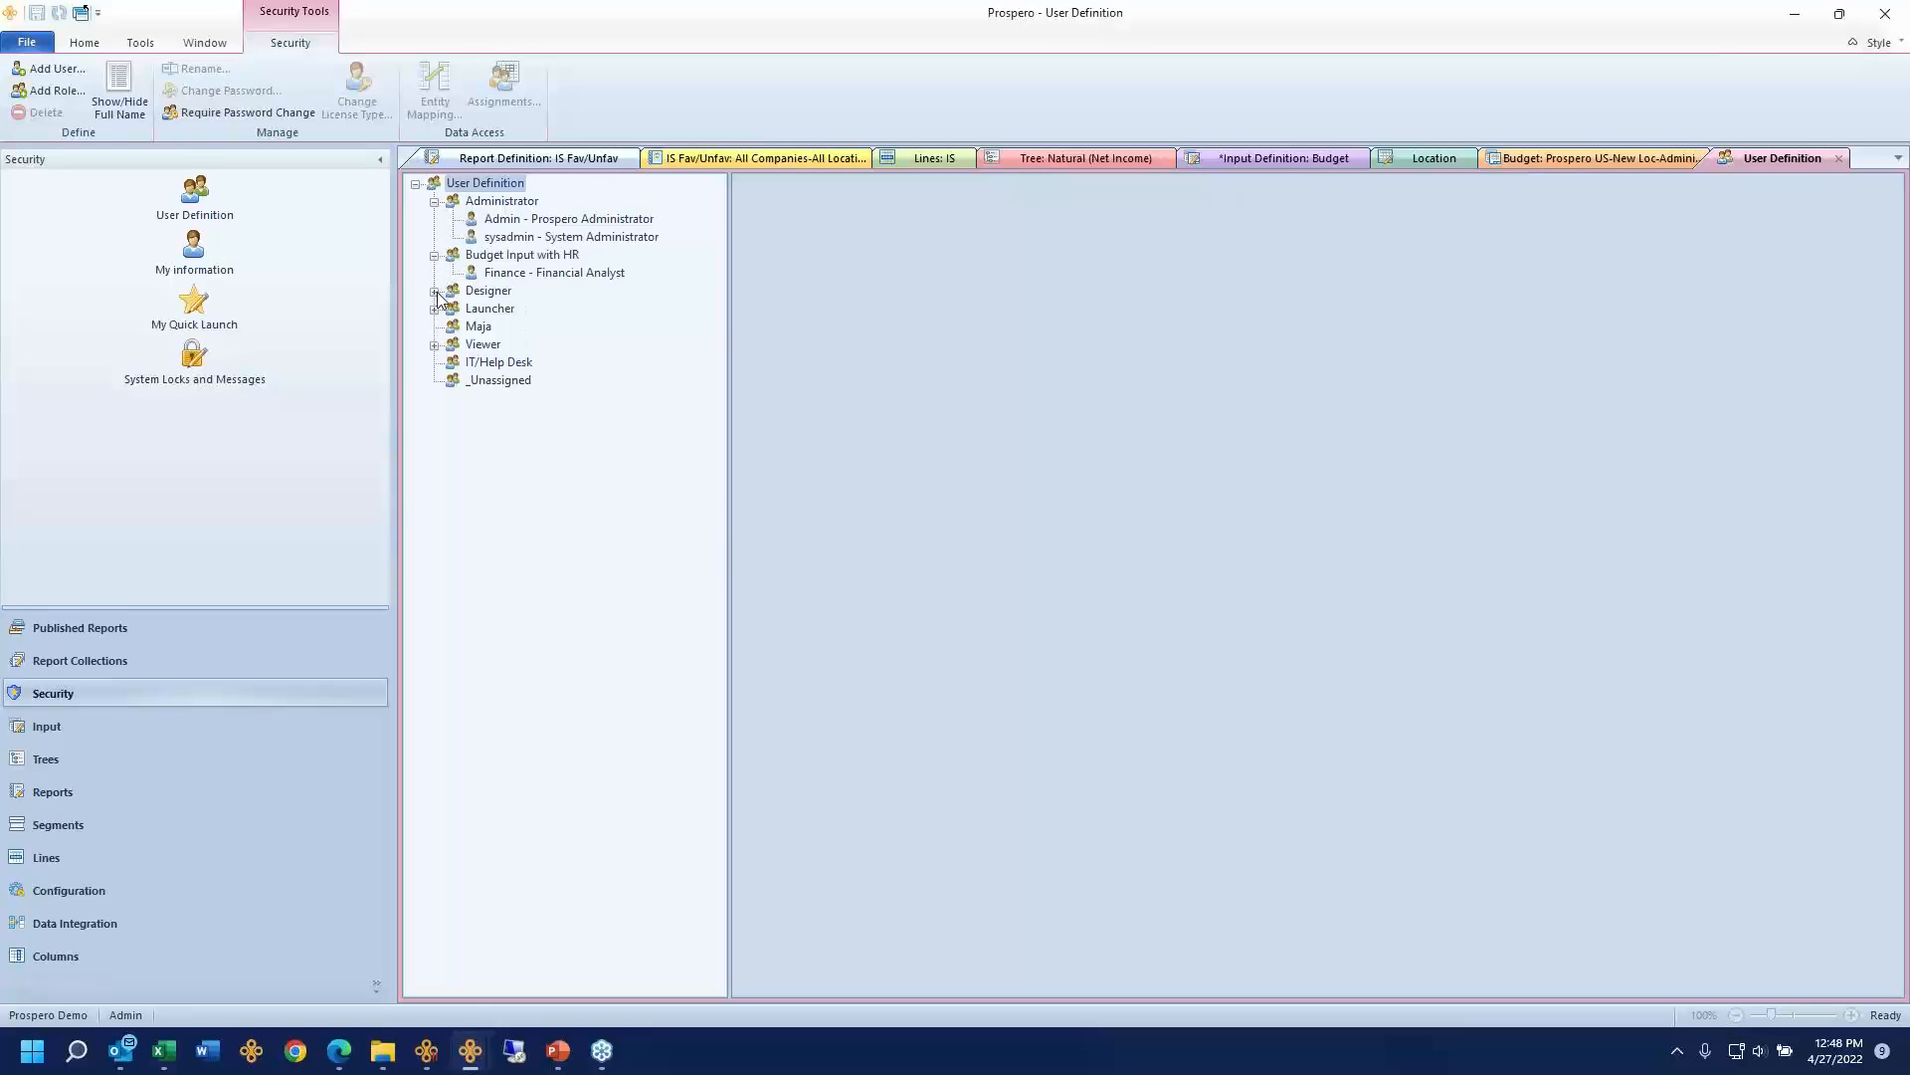
click(434, 291)
click(433, 344)
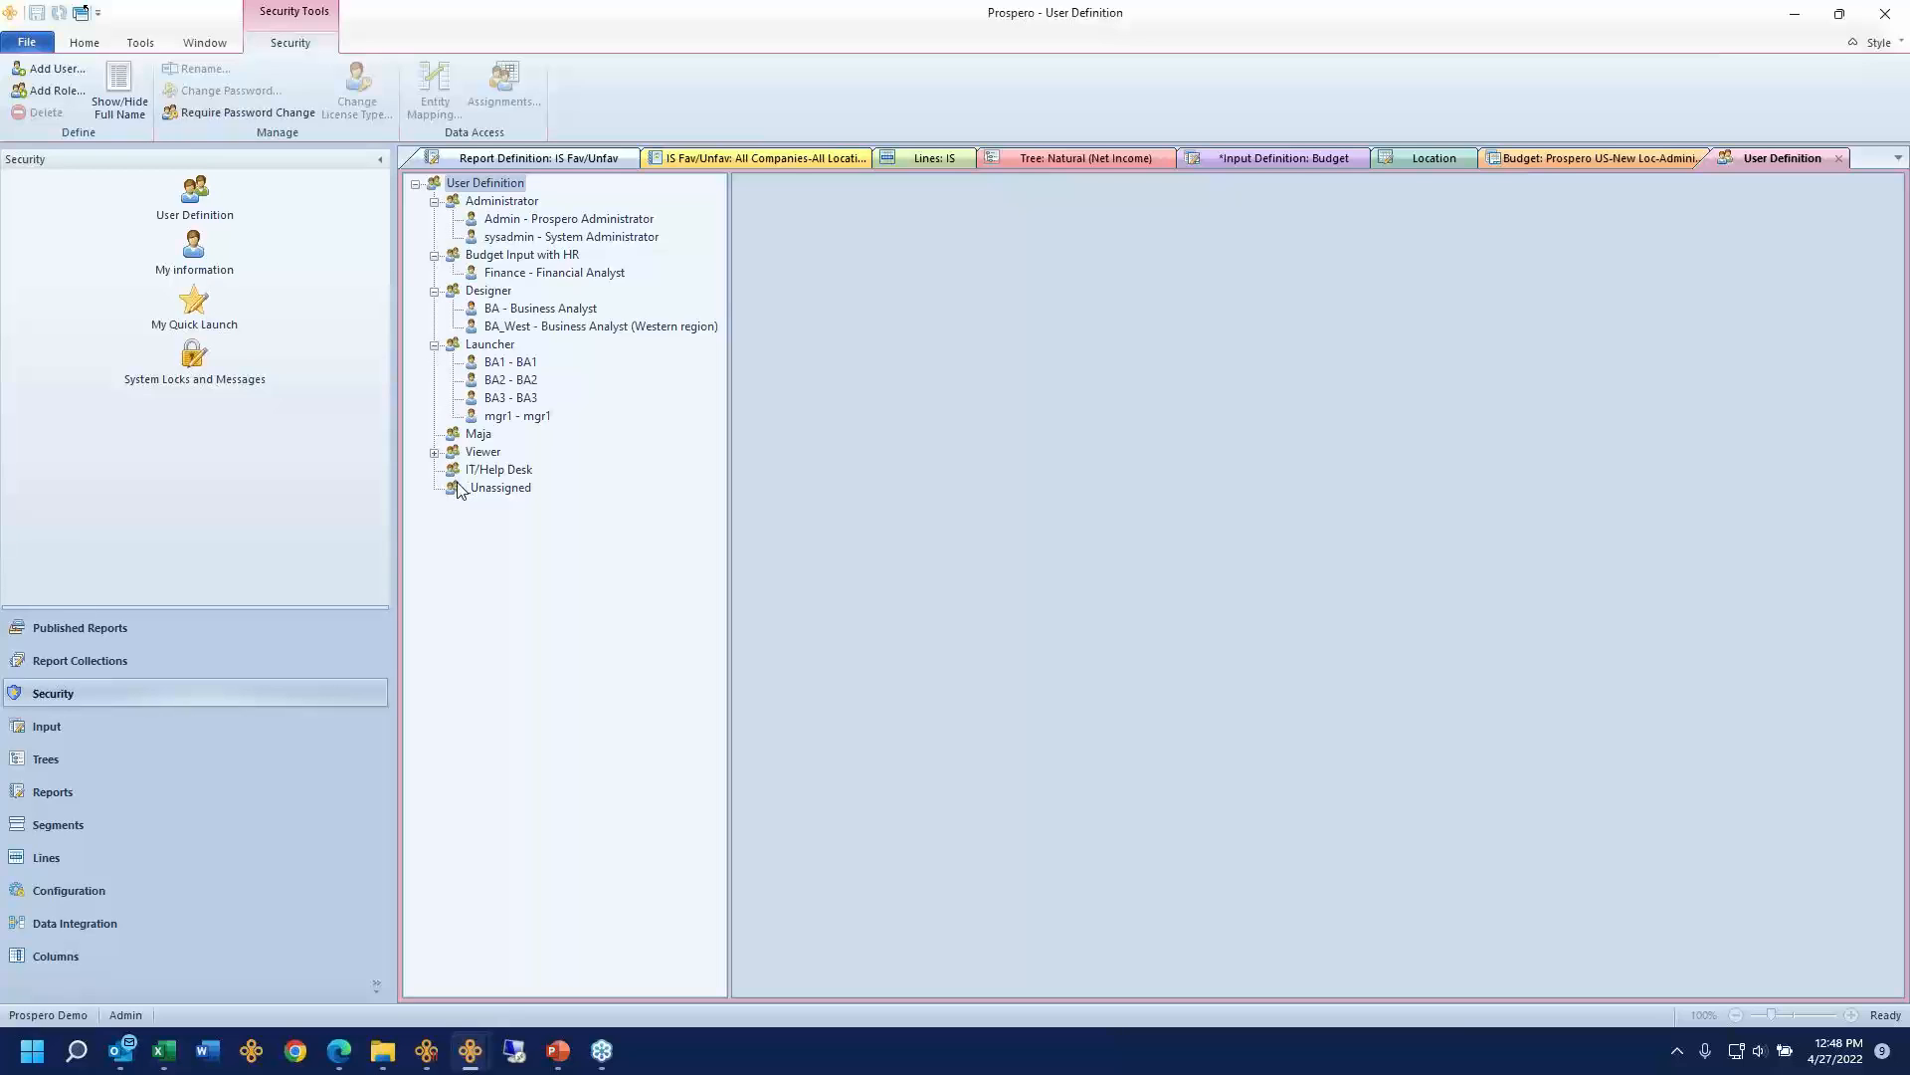
drag(730, 482, 837, 497)
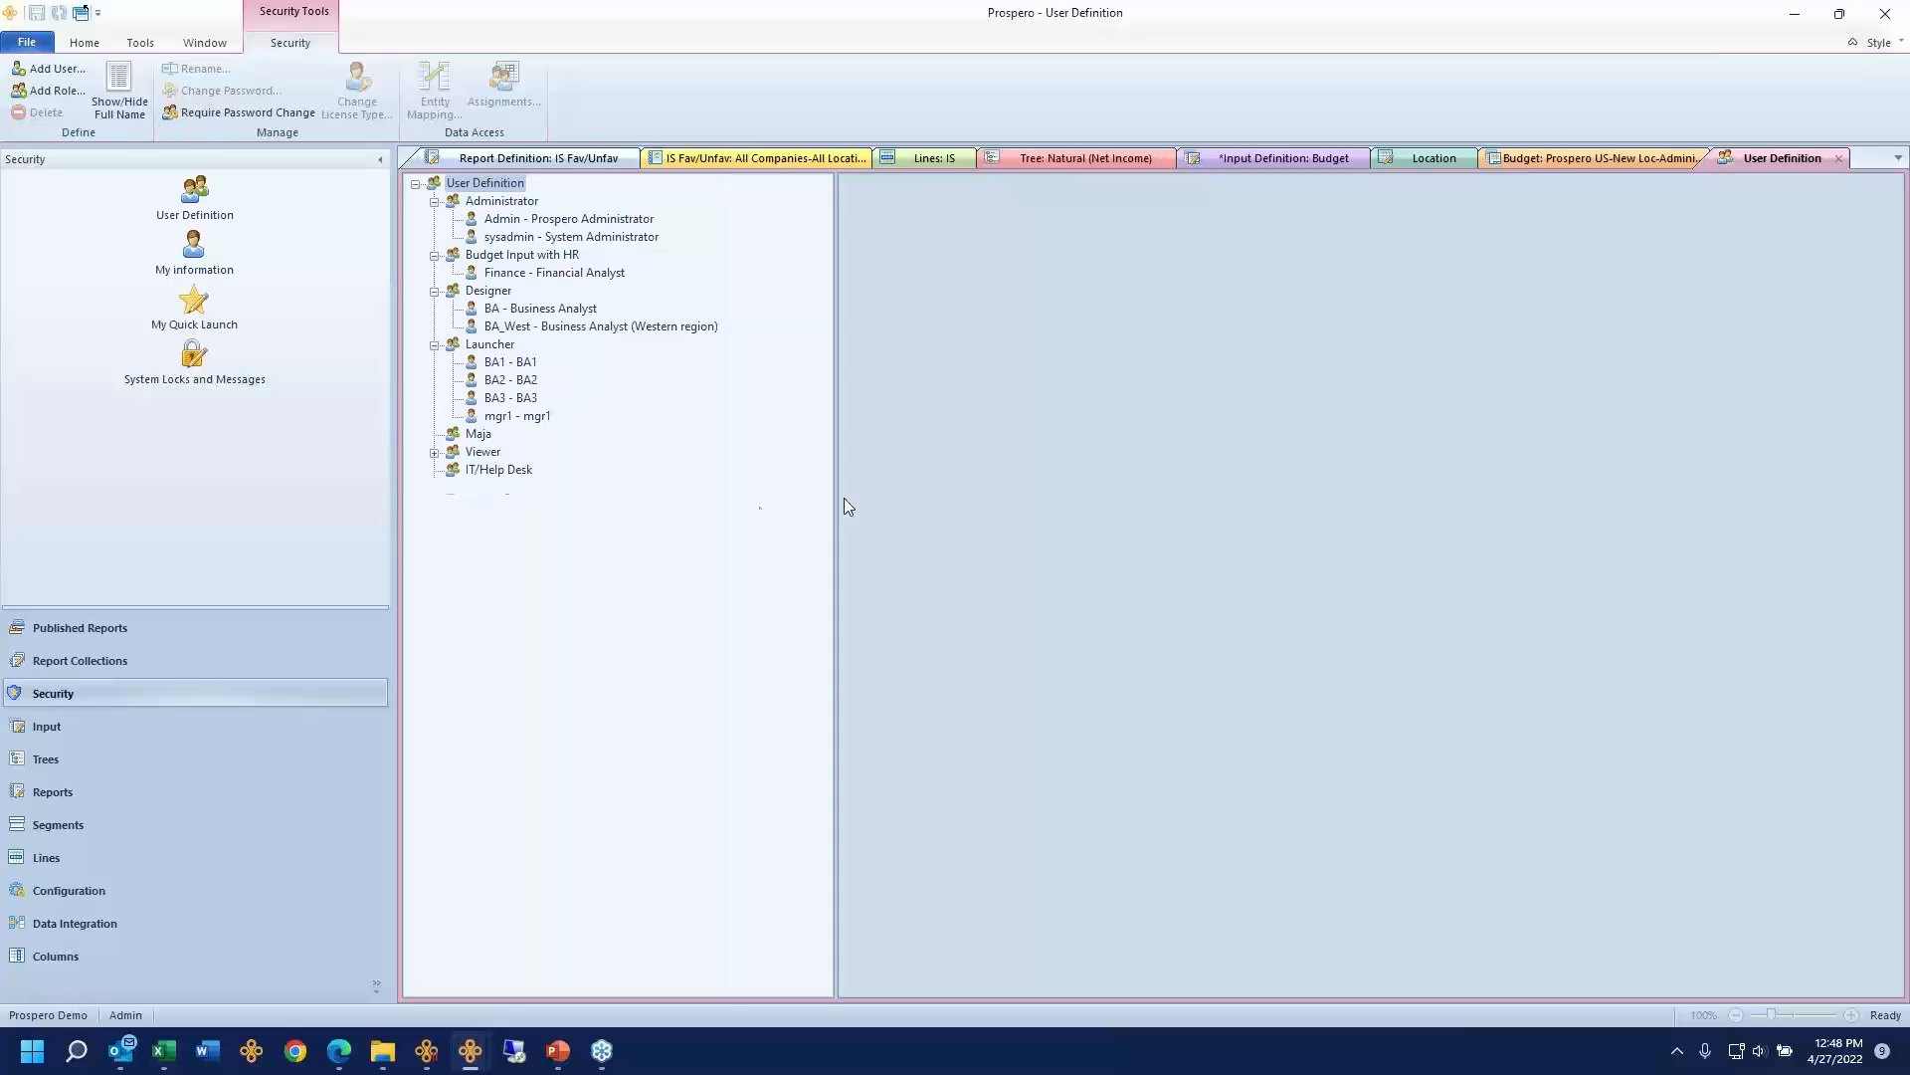
click(525, 363)
click(523, 381)
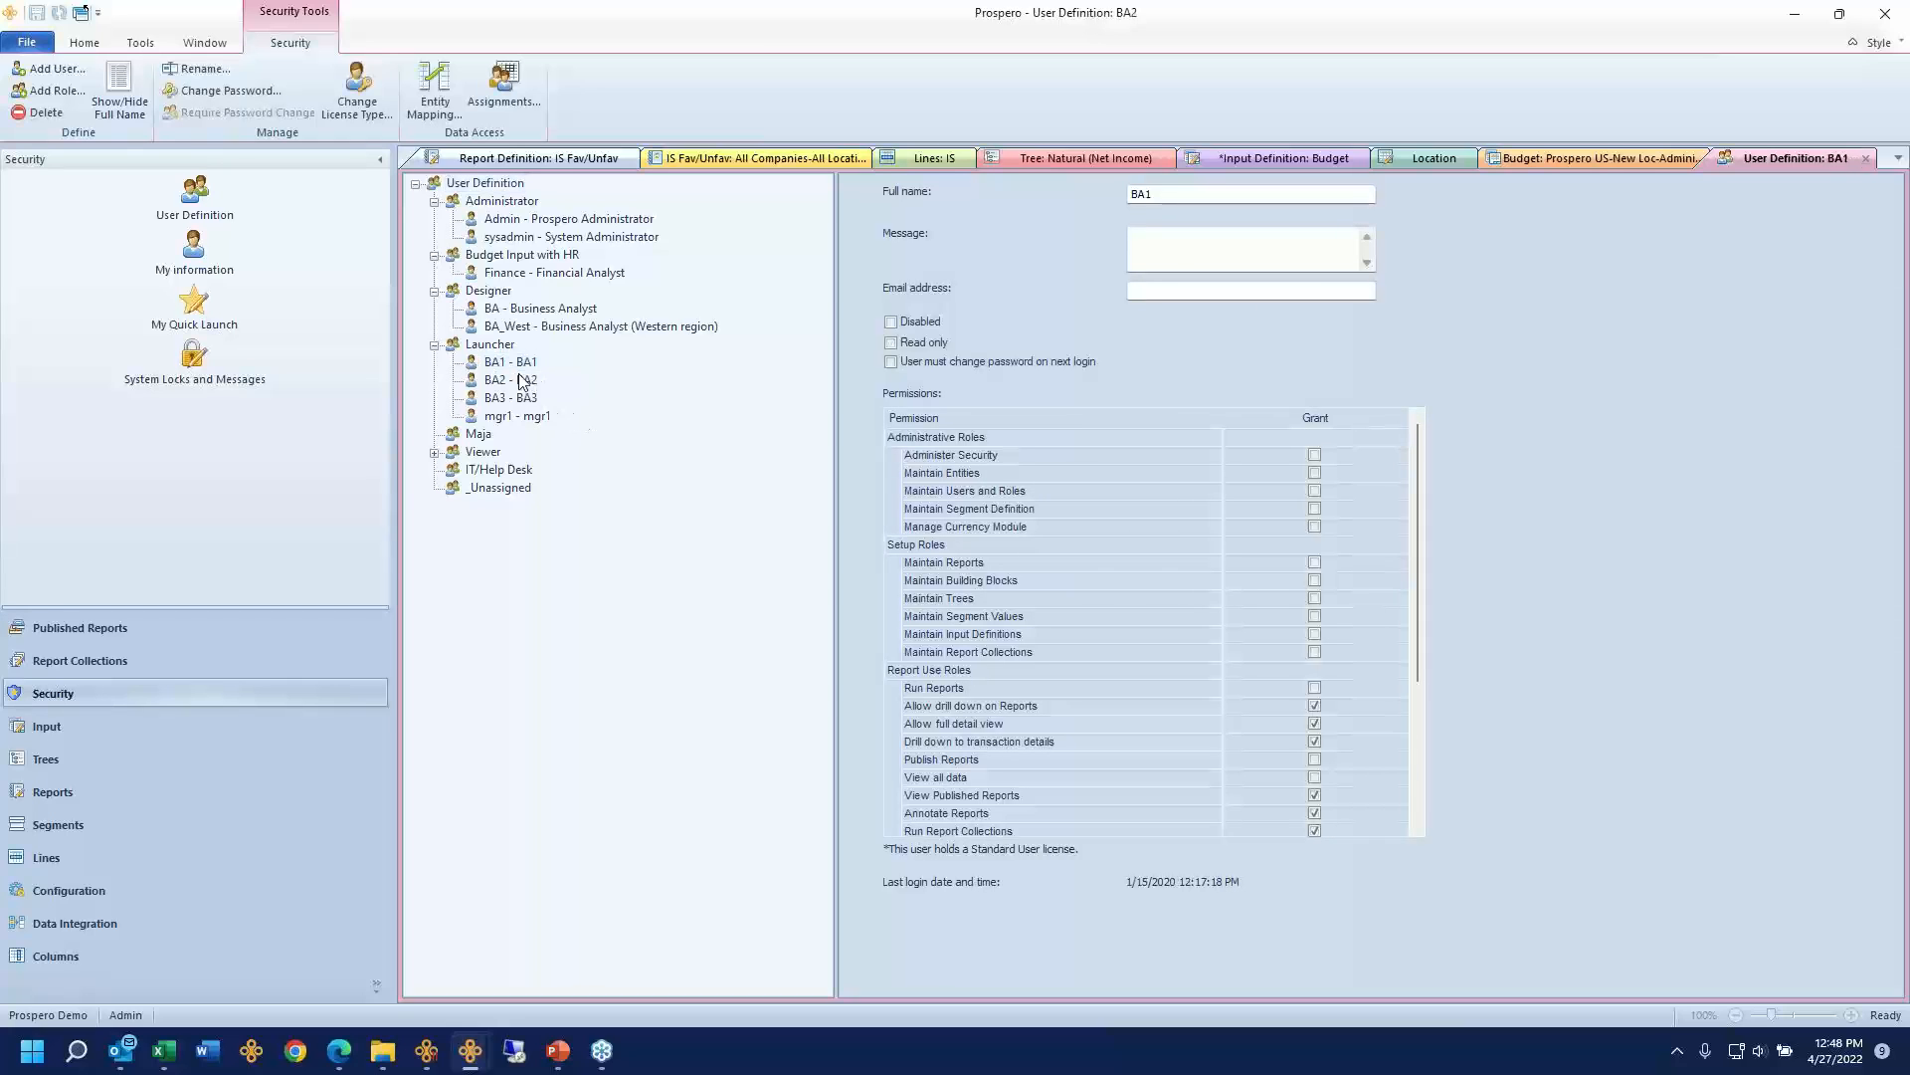
Step: Start adding a user to the Launcher role, compare the fields for Standard and Windows authentication, and cancel the new user
right_click(522, 381)
mouse_move(686, 395)
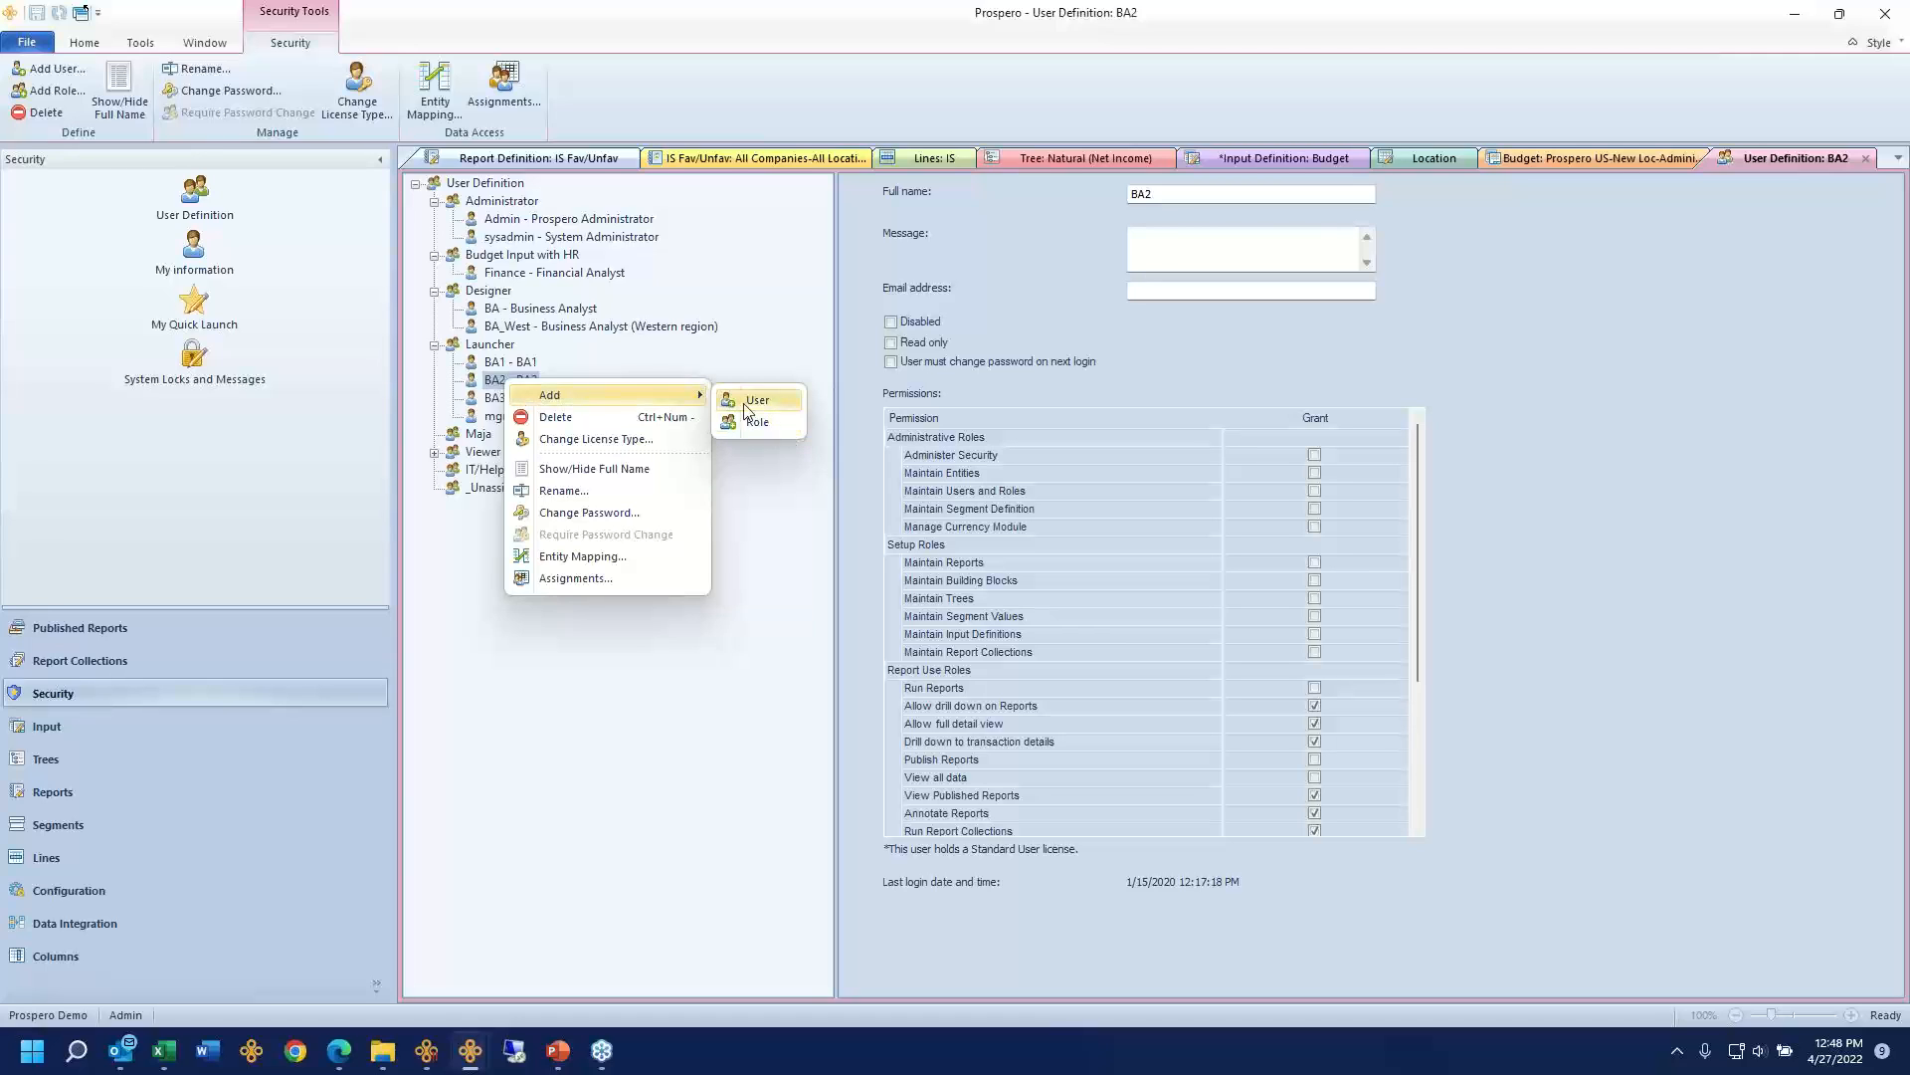
click(762, 402)
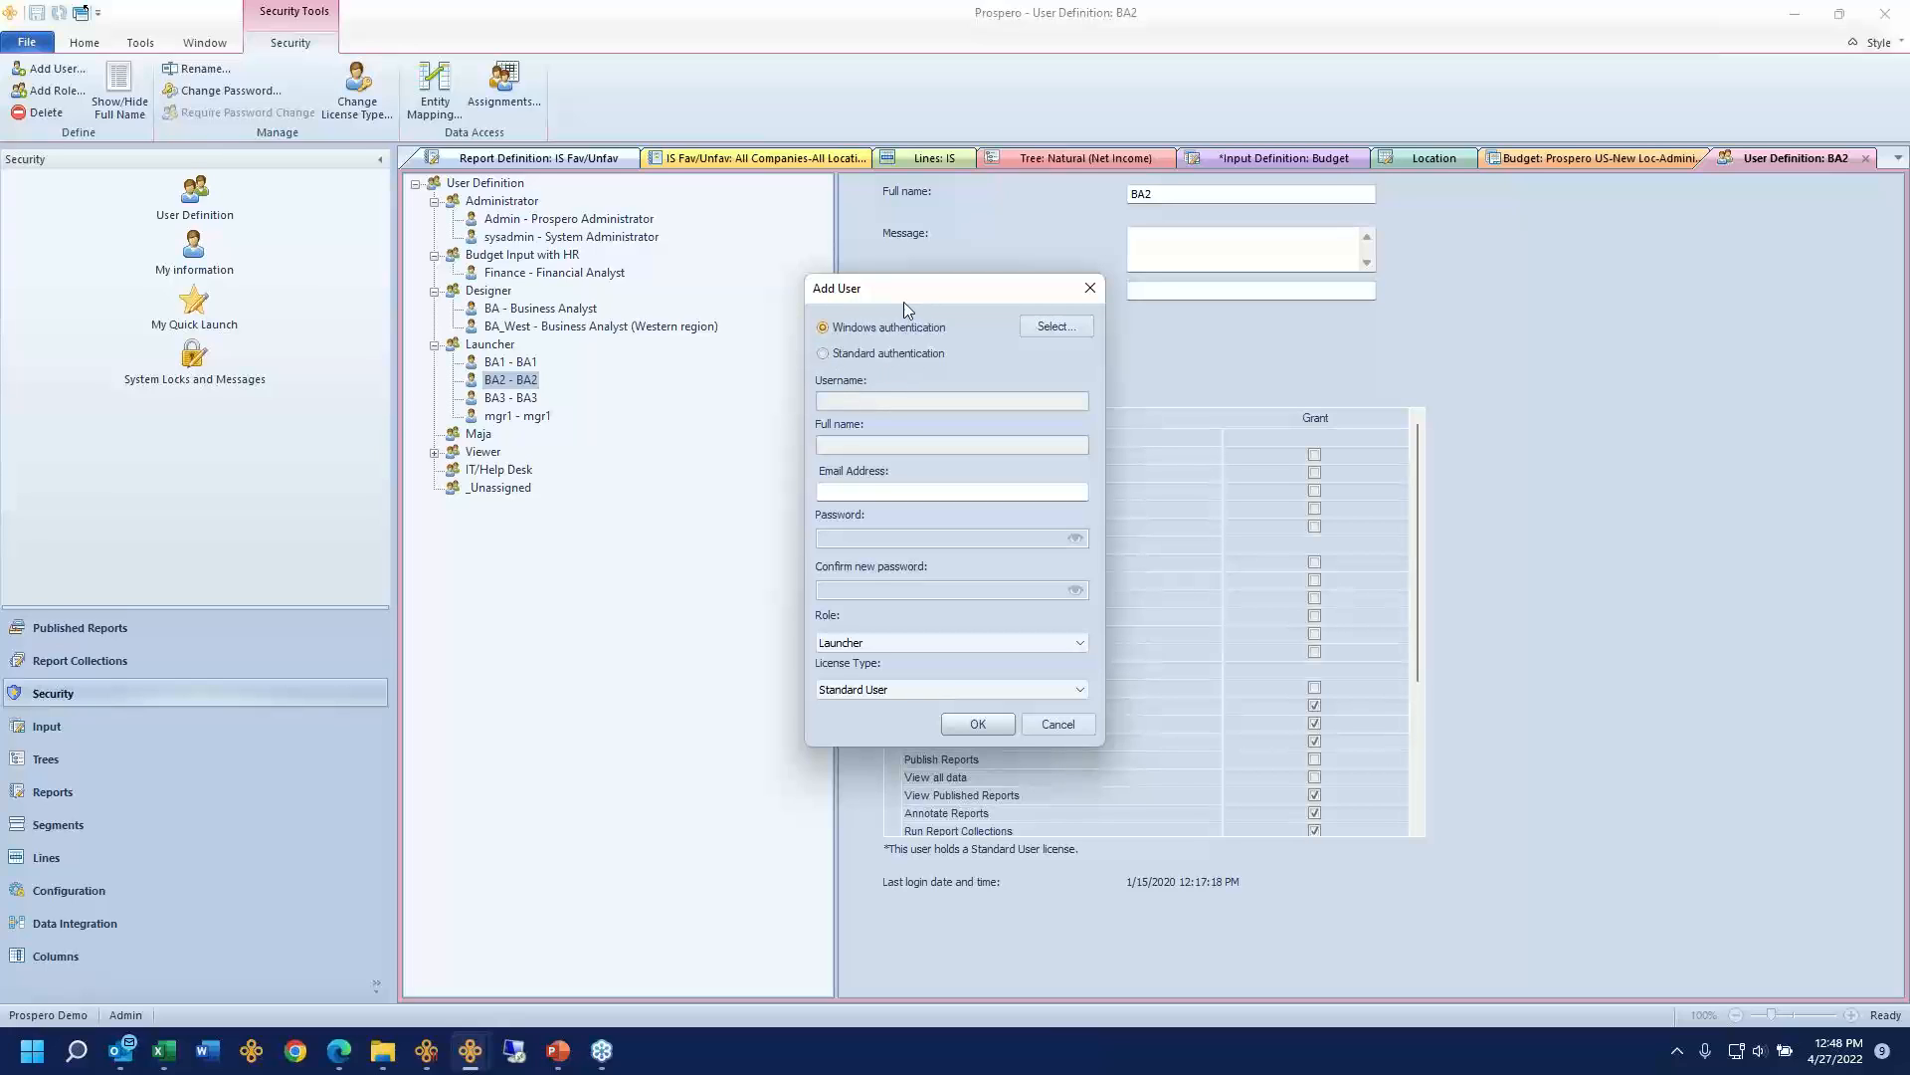
click(838, 359)
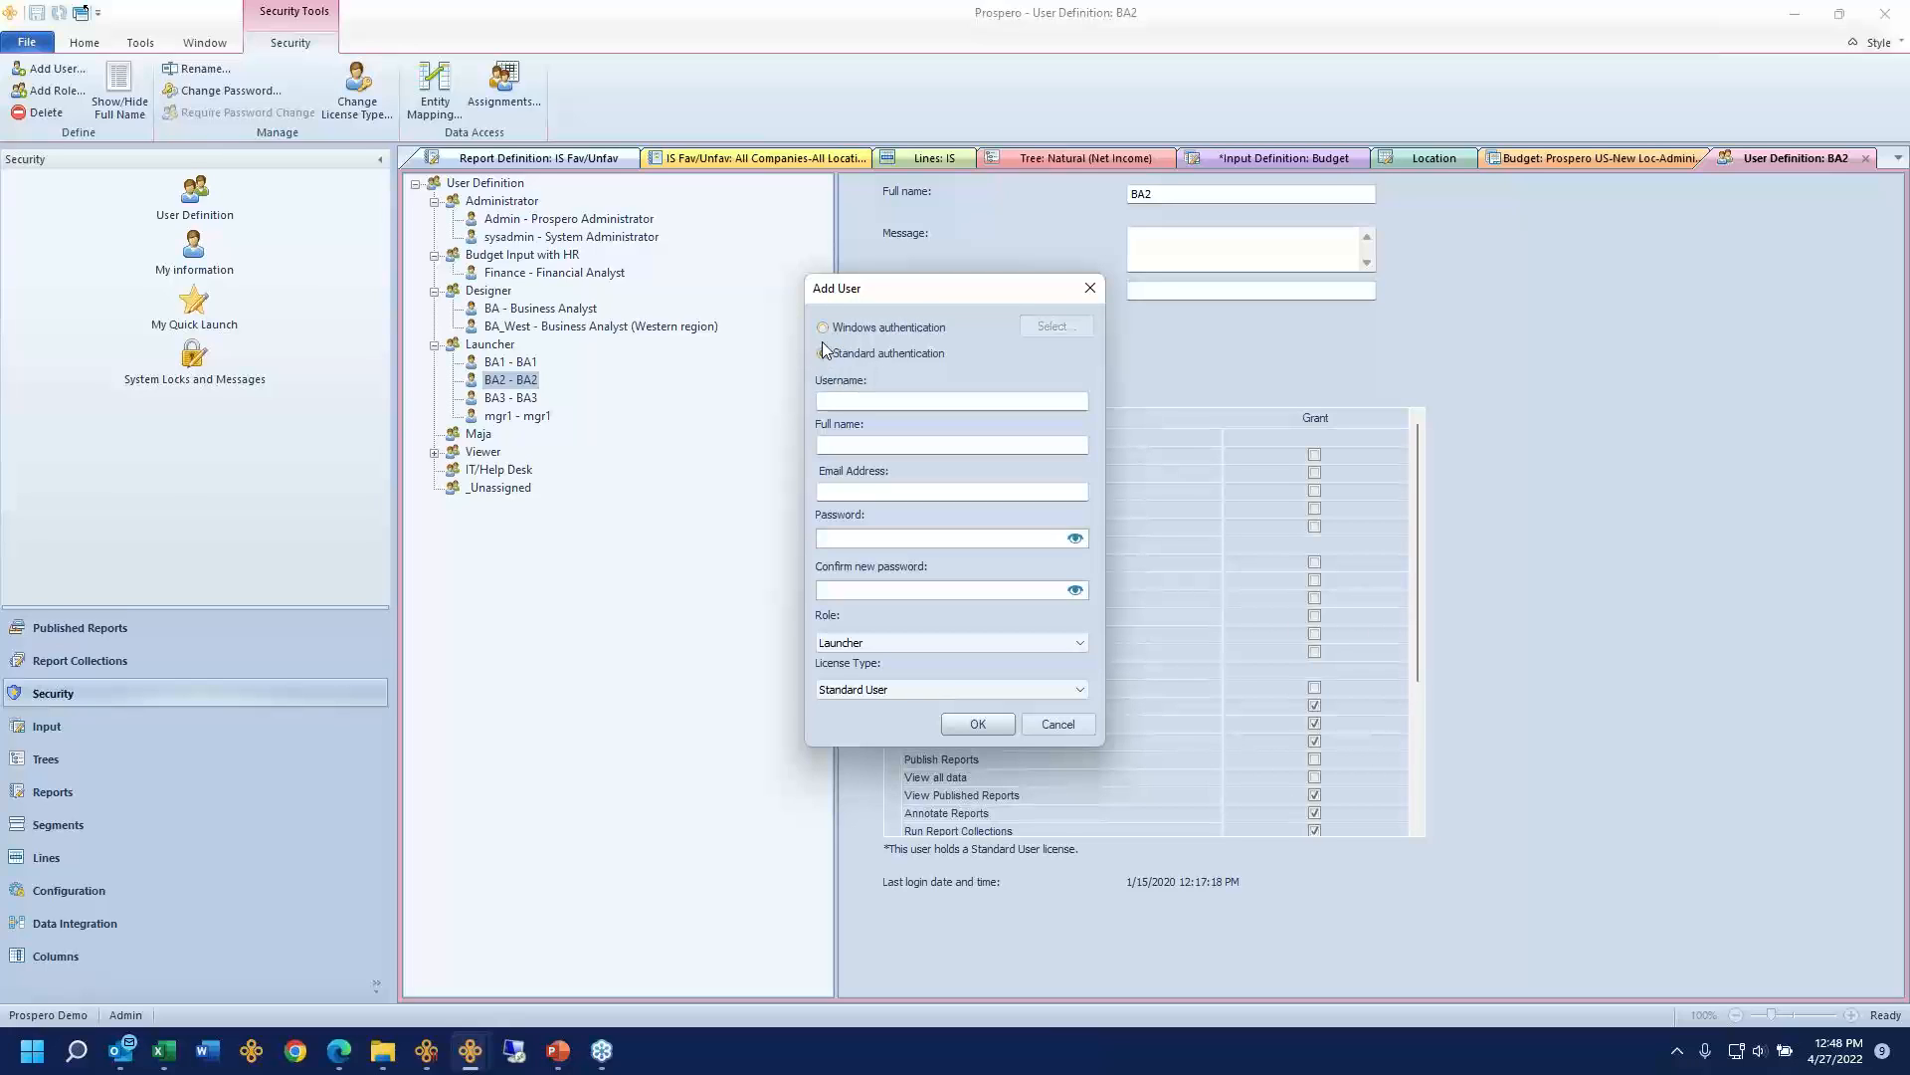
click(824, 328)
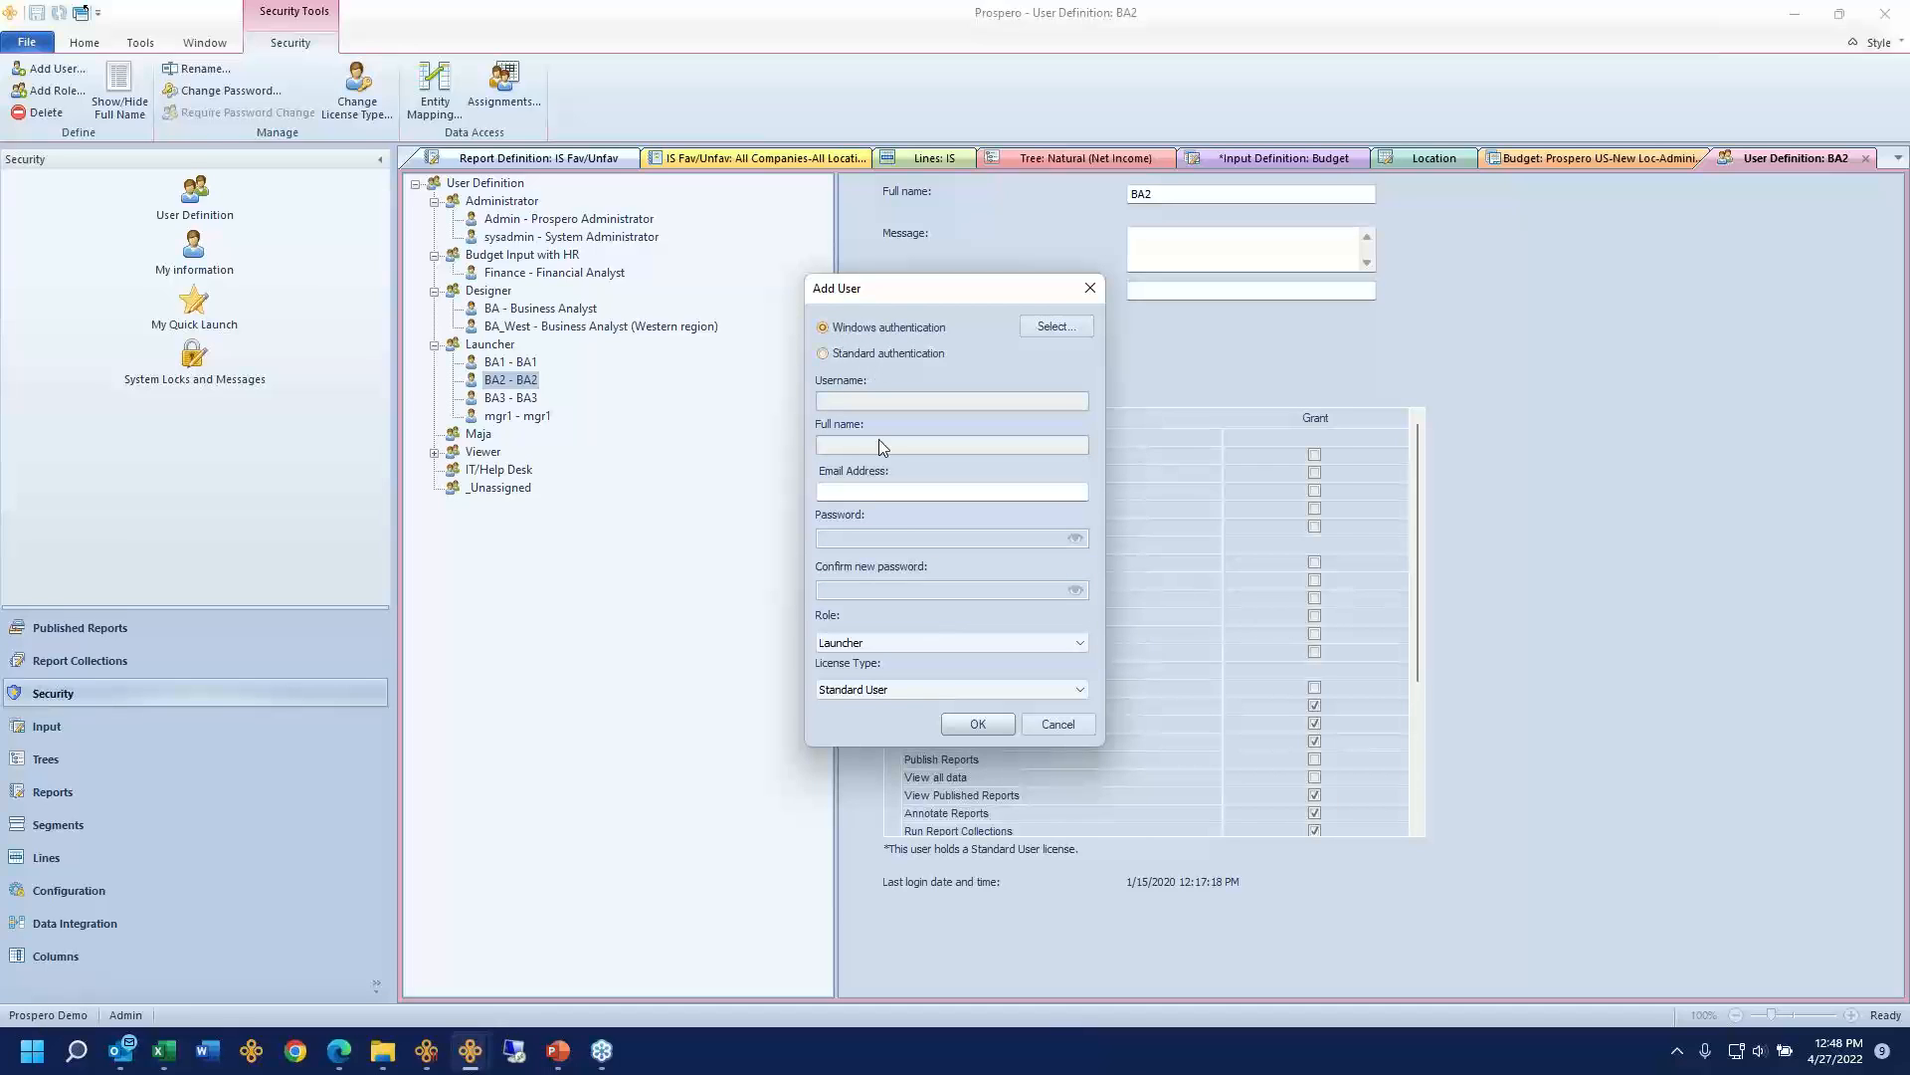
click(1056, 725)
Step: Open the data access assignments of user mgr1 and insert two new assignment rows
click(533, 417)
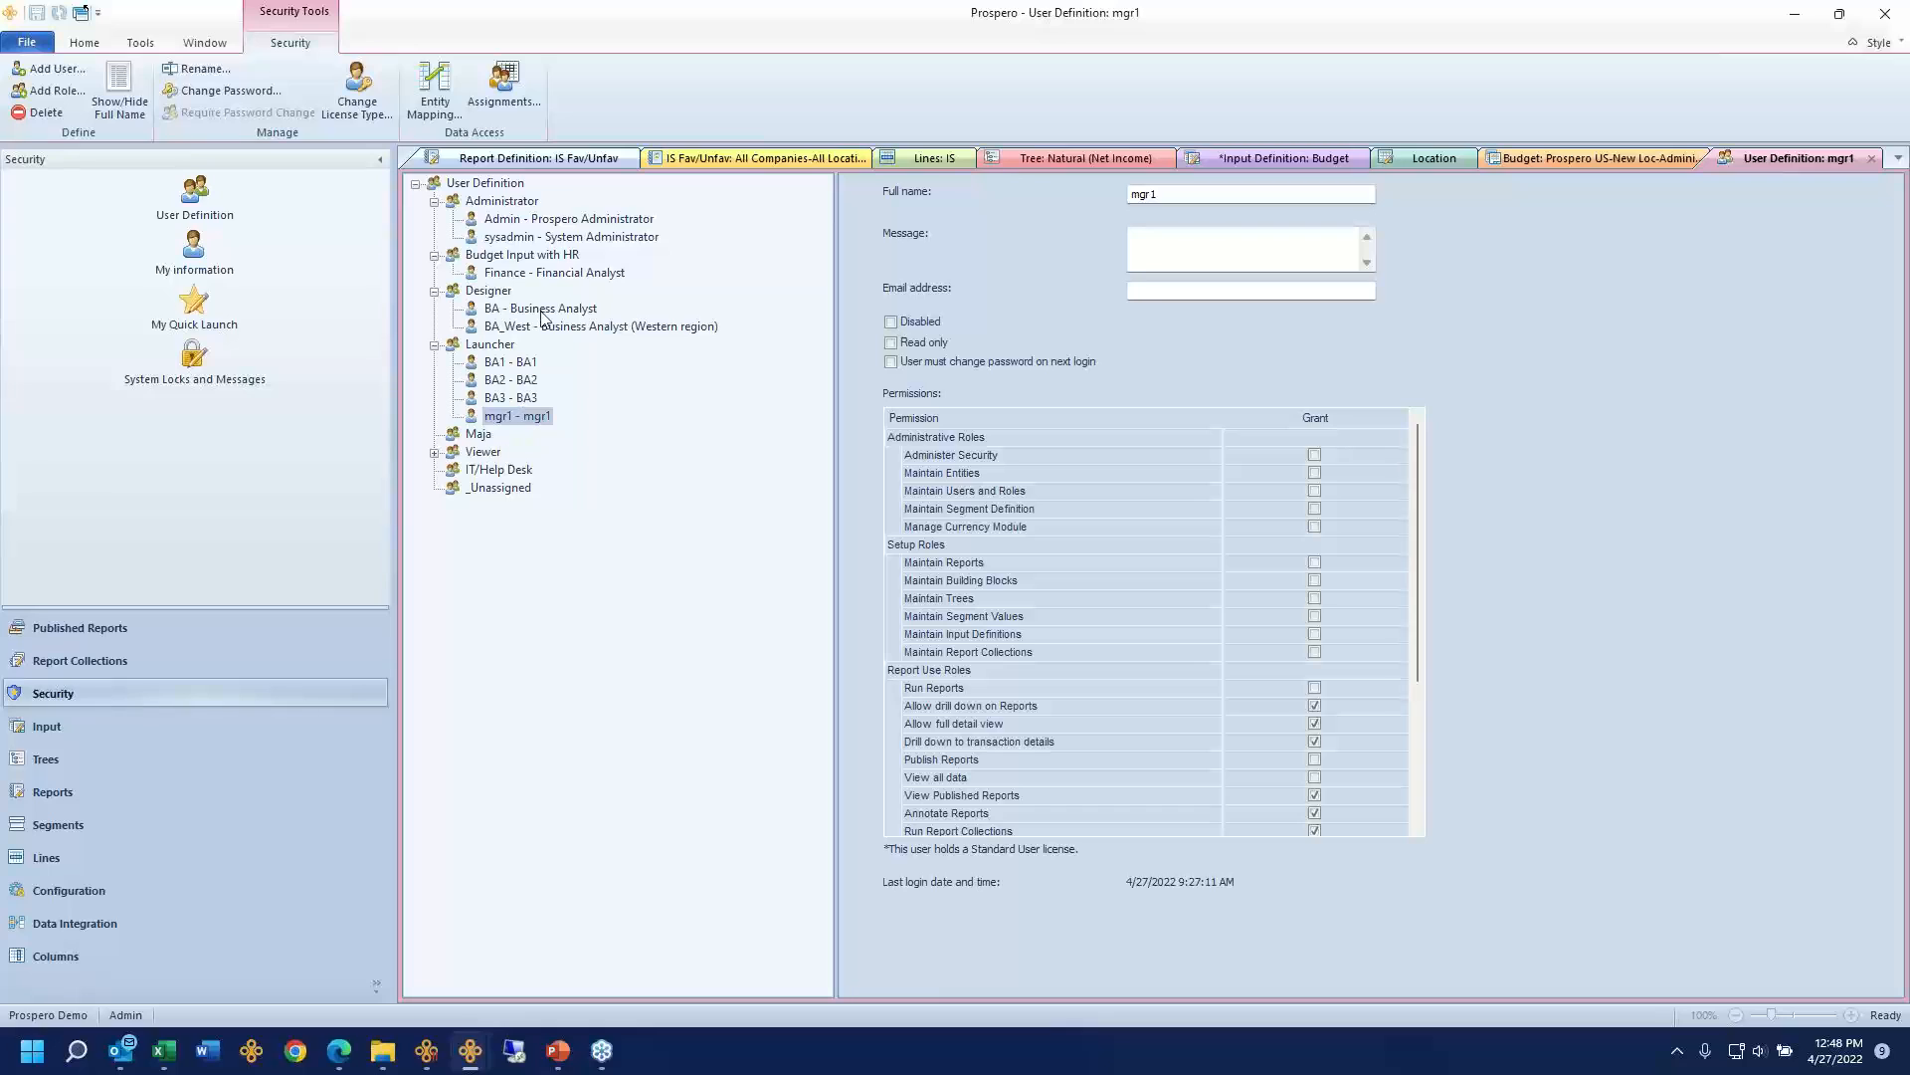
click(501, 98)
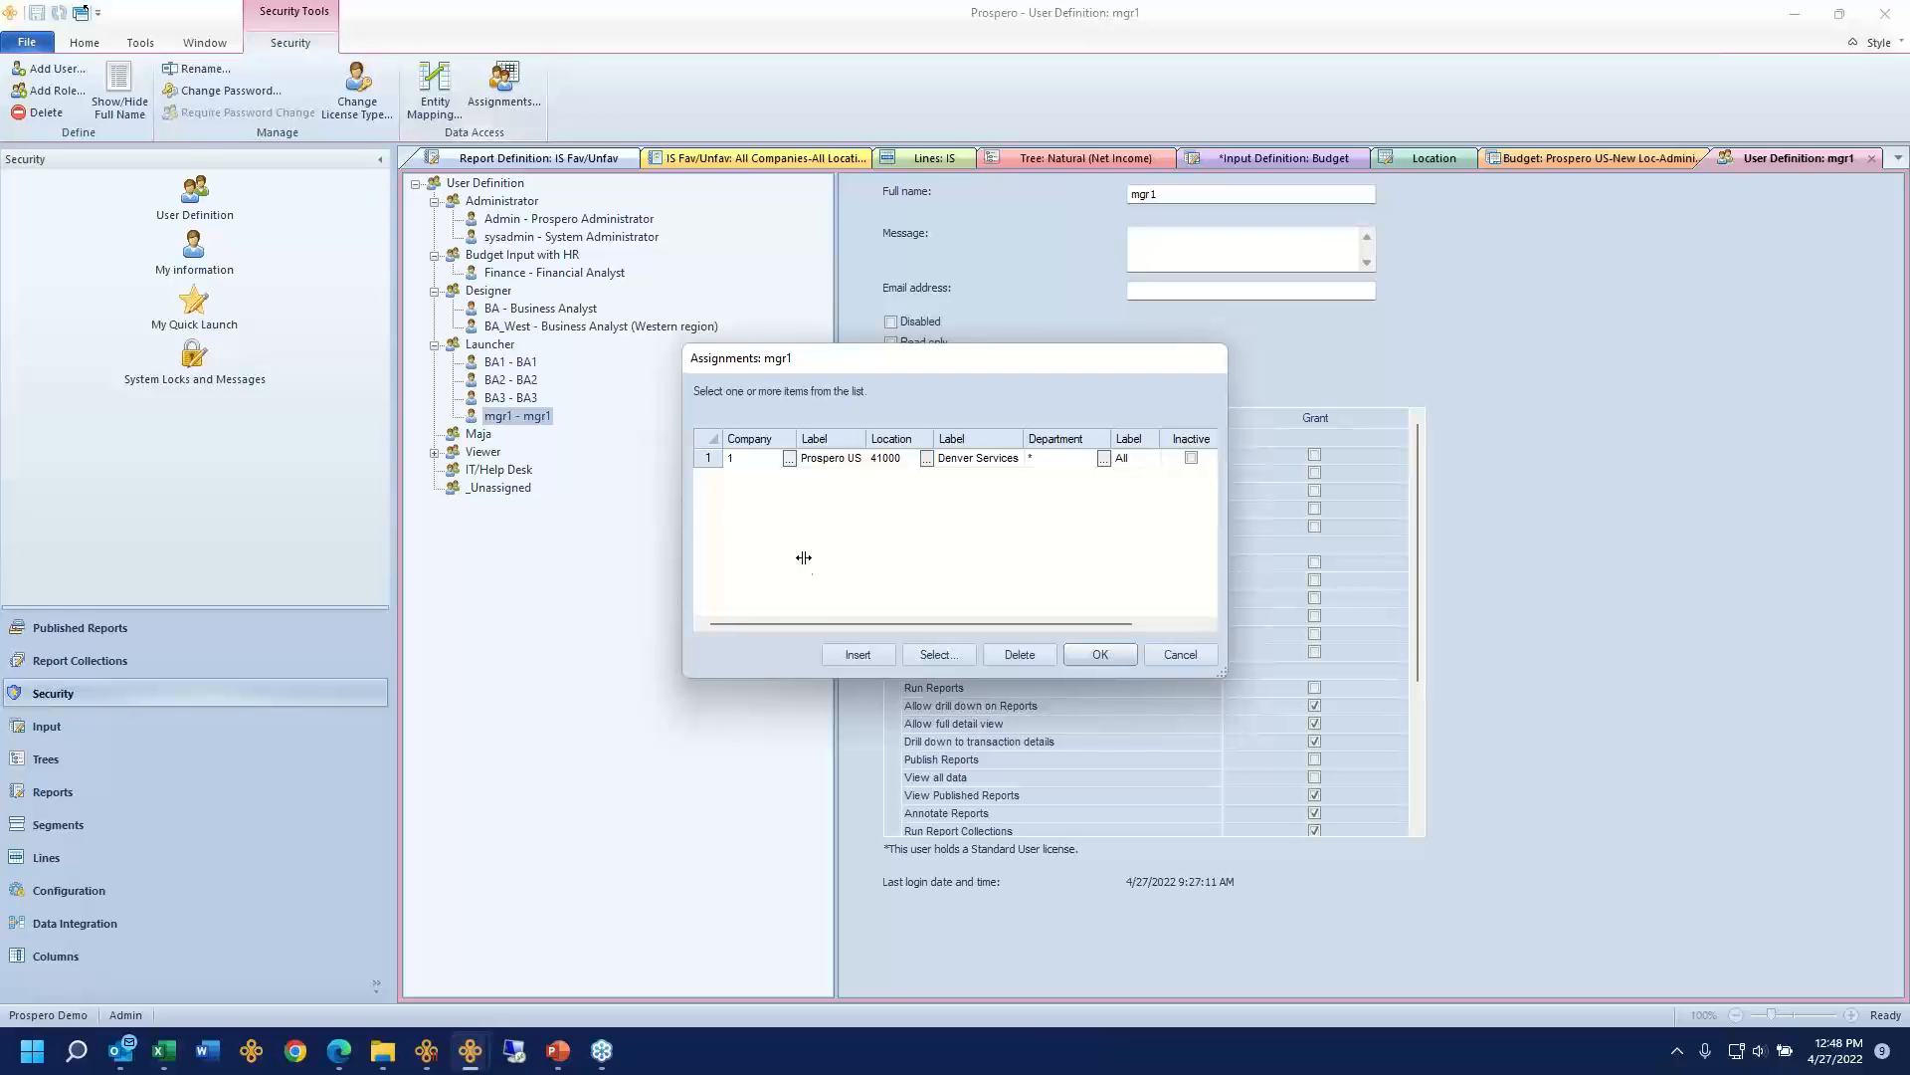
click(860, 654)
click(856, 651)
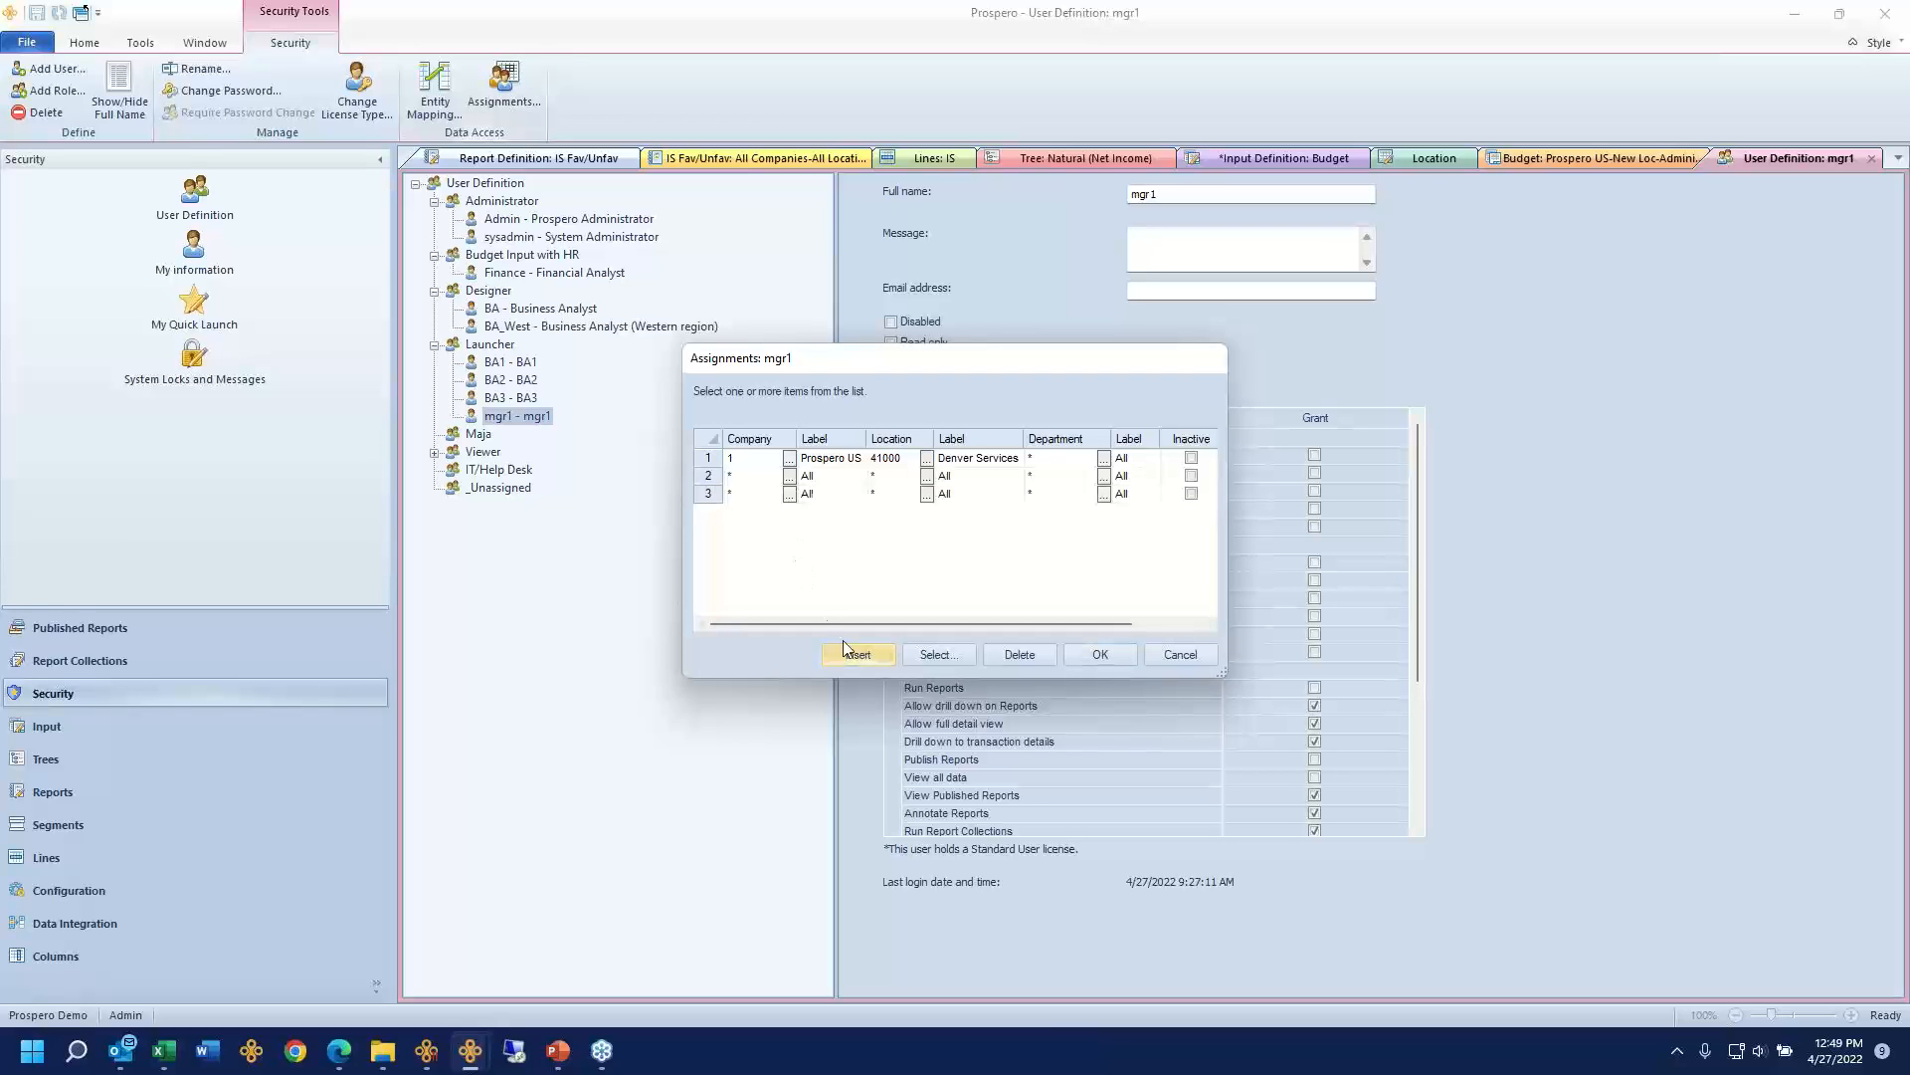
Step: Set the company of the second assignment row to All - All Companies from the selection tree
click(779, 480)
click(708, 476)
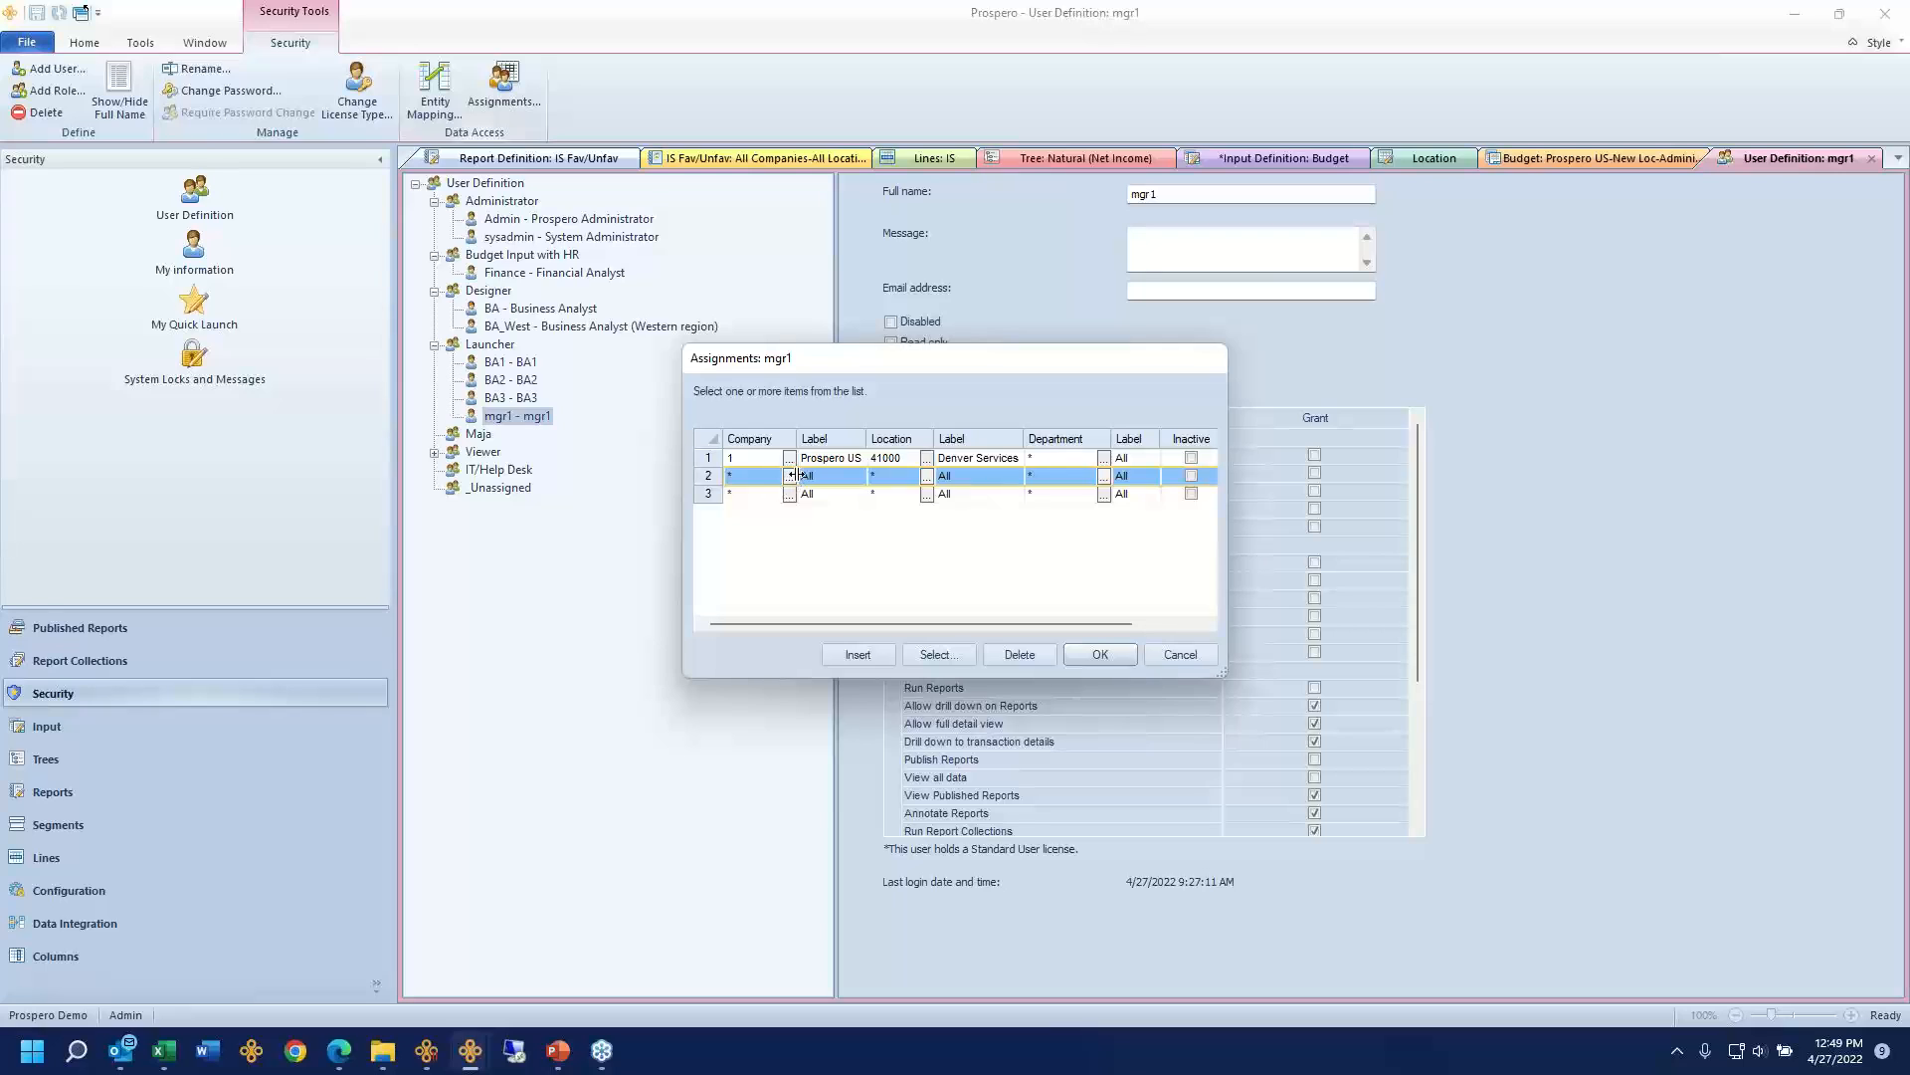
click(789, 477)
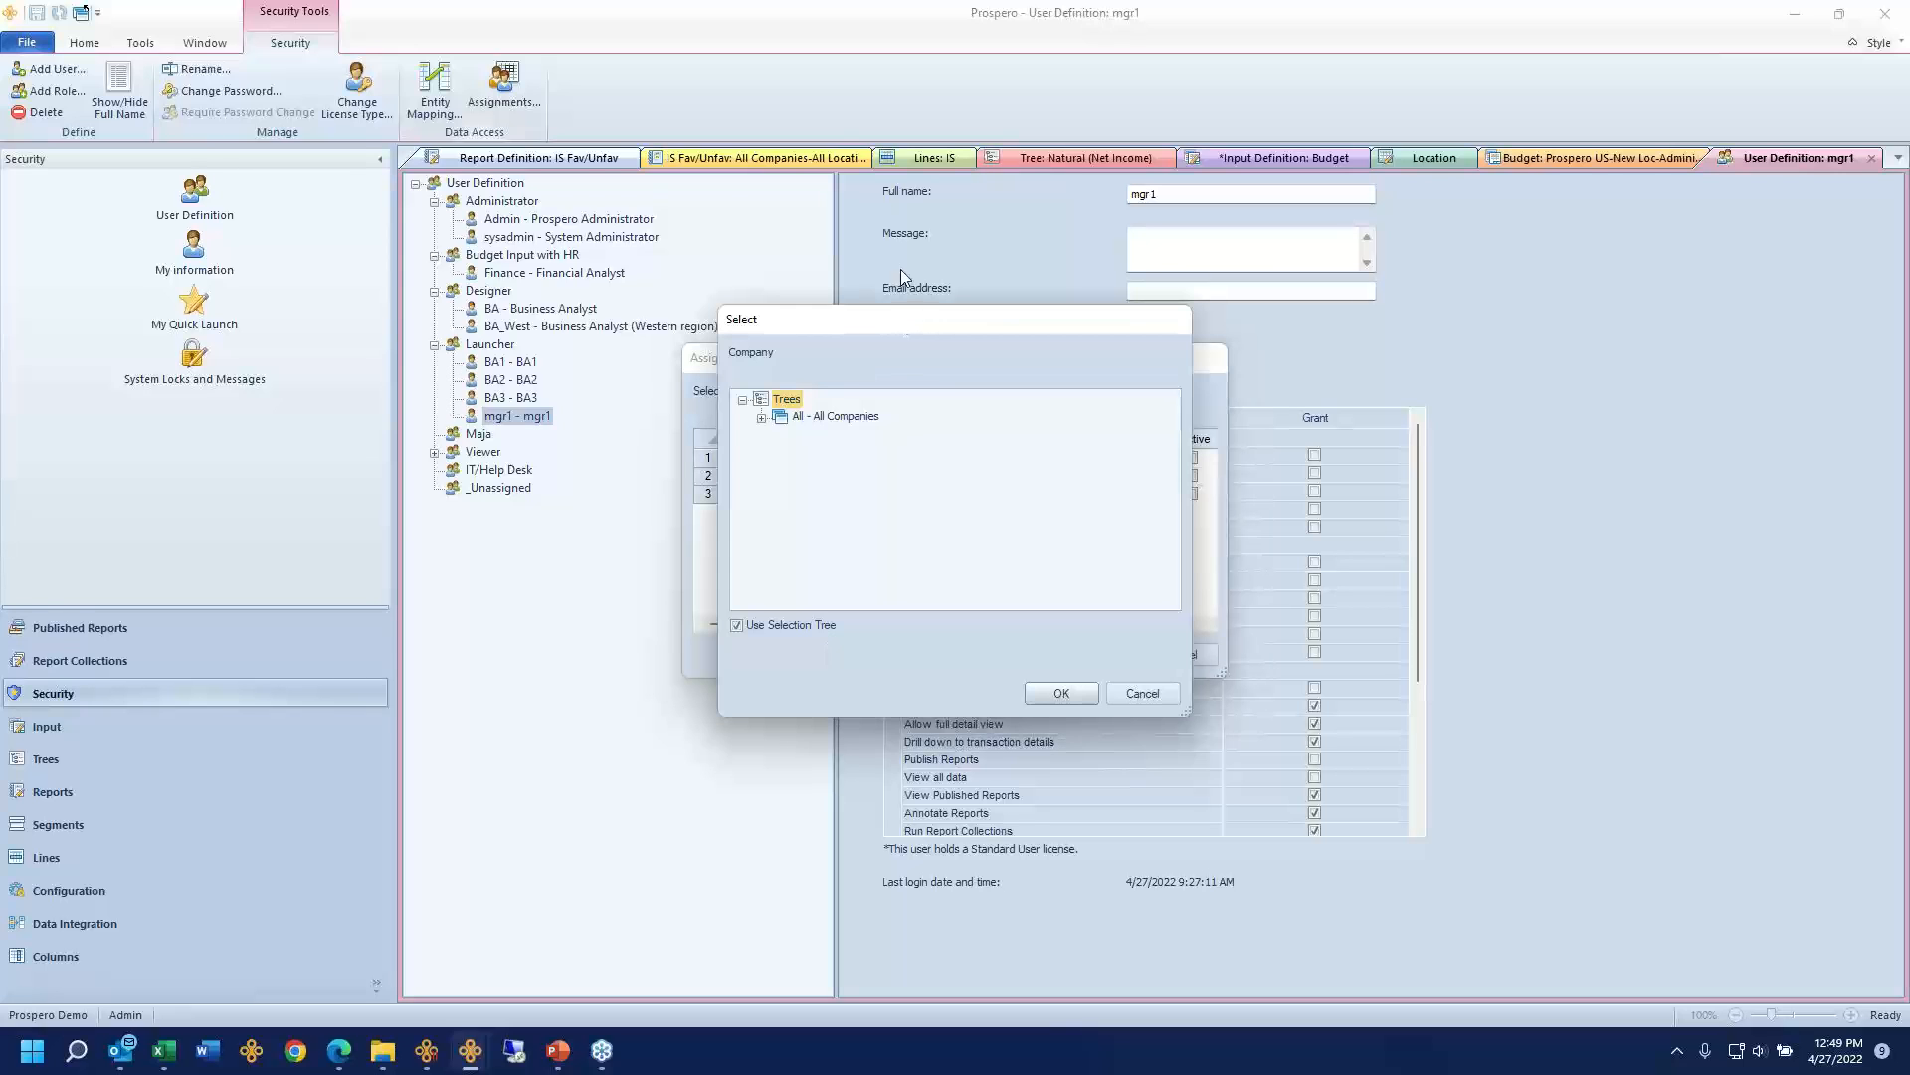
drag(934, 320, 1162, 370)
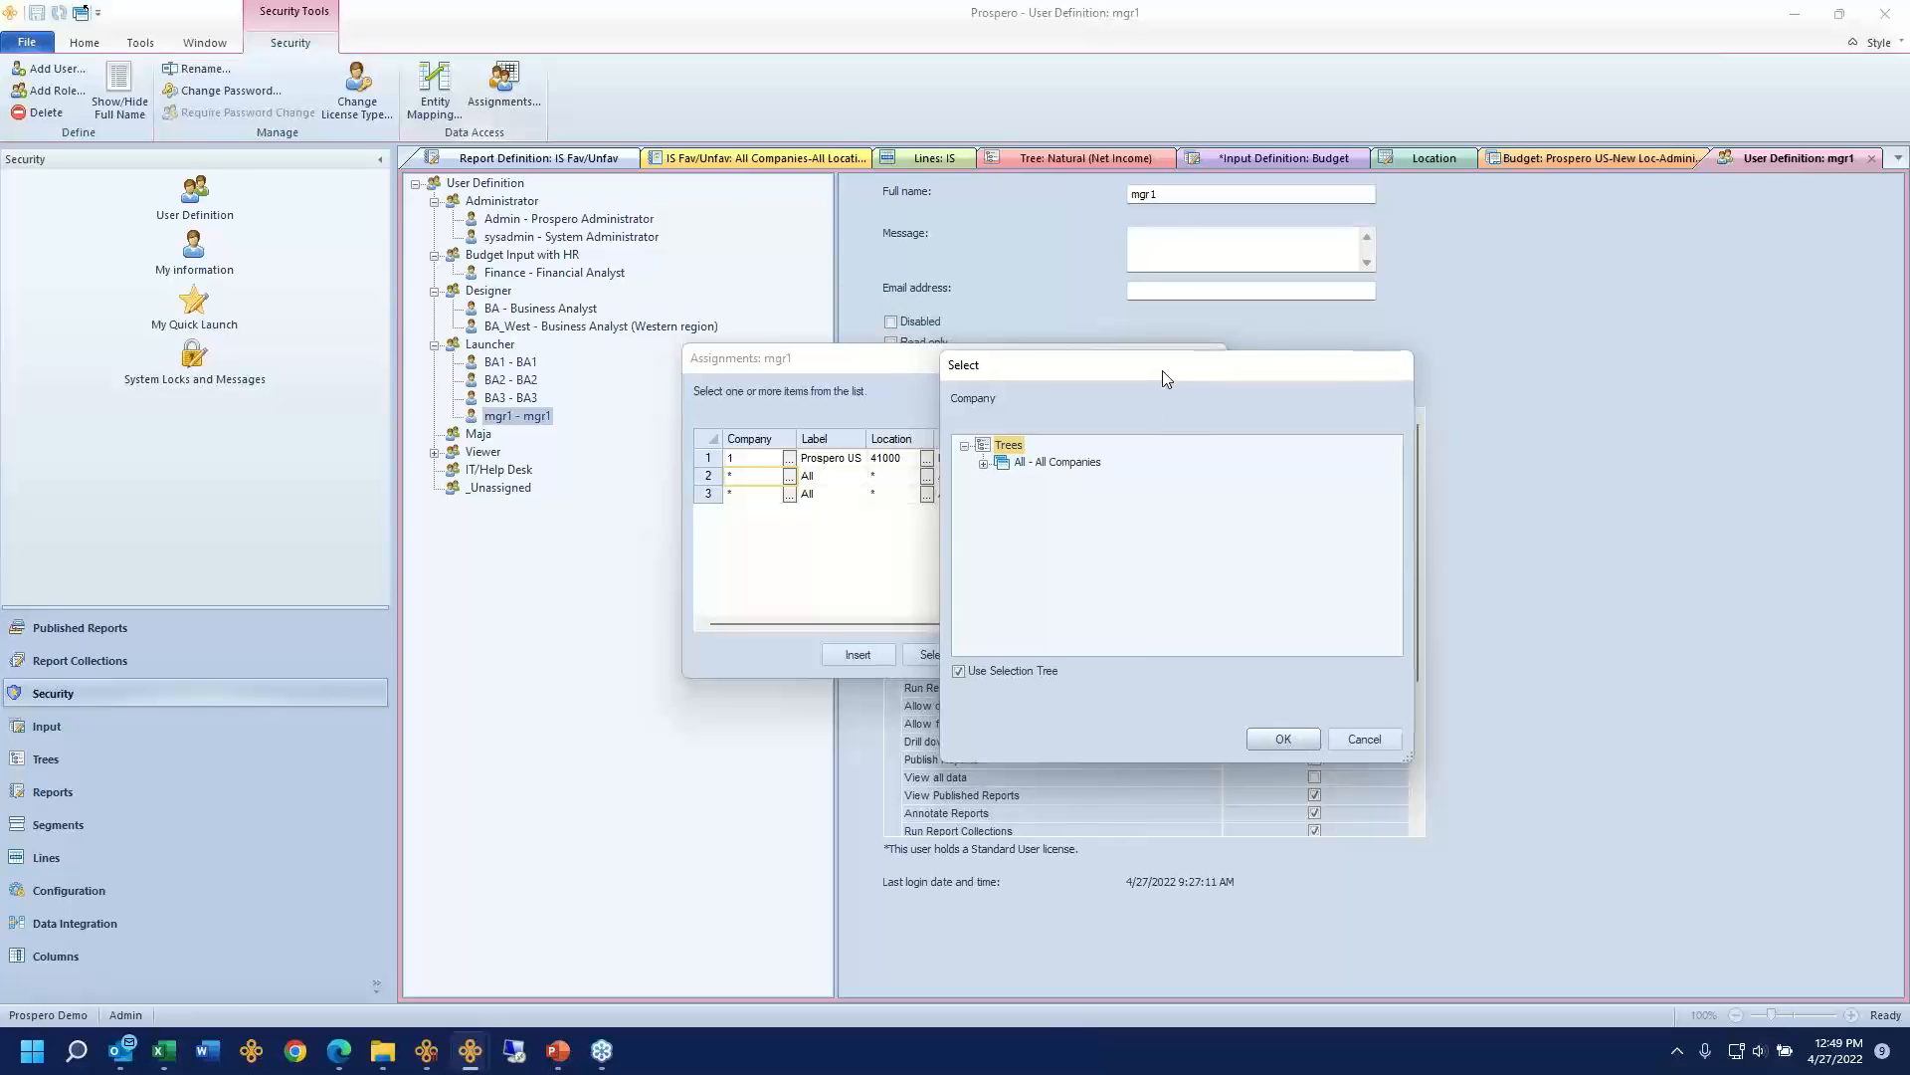
click(984, 464)
click(1057, 463)
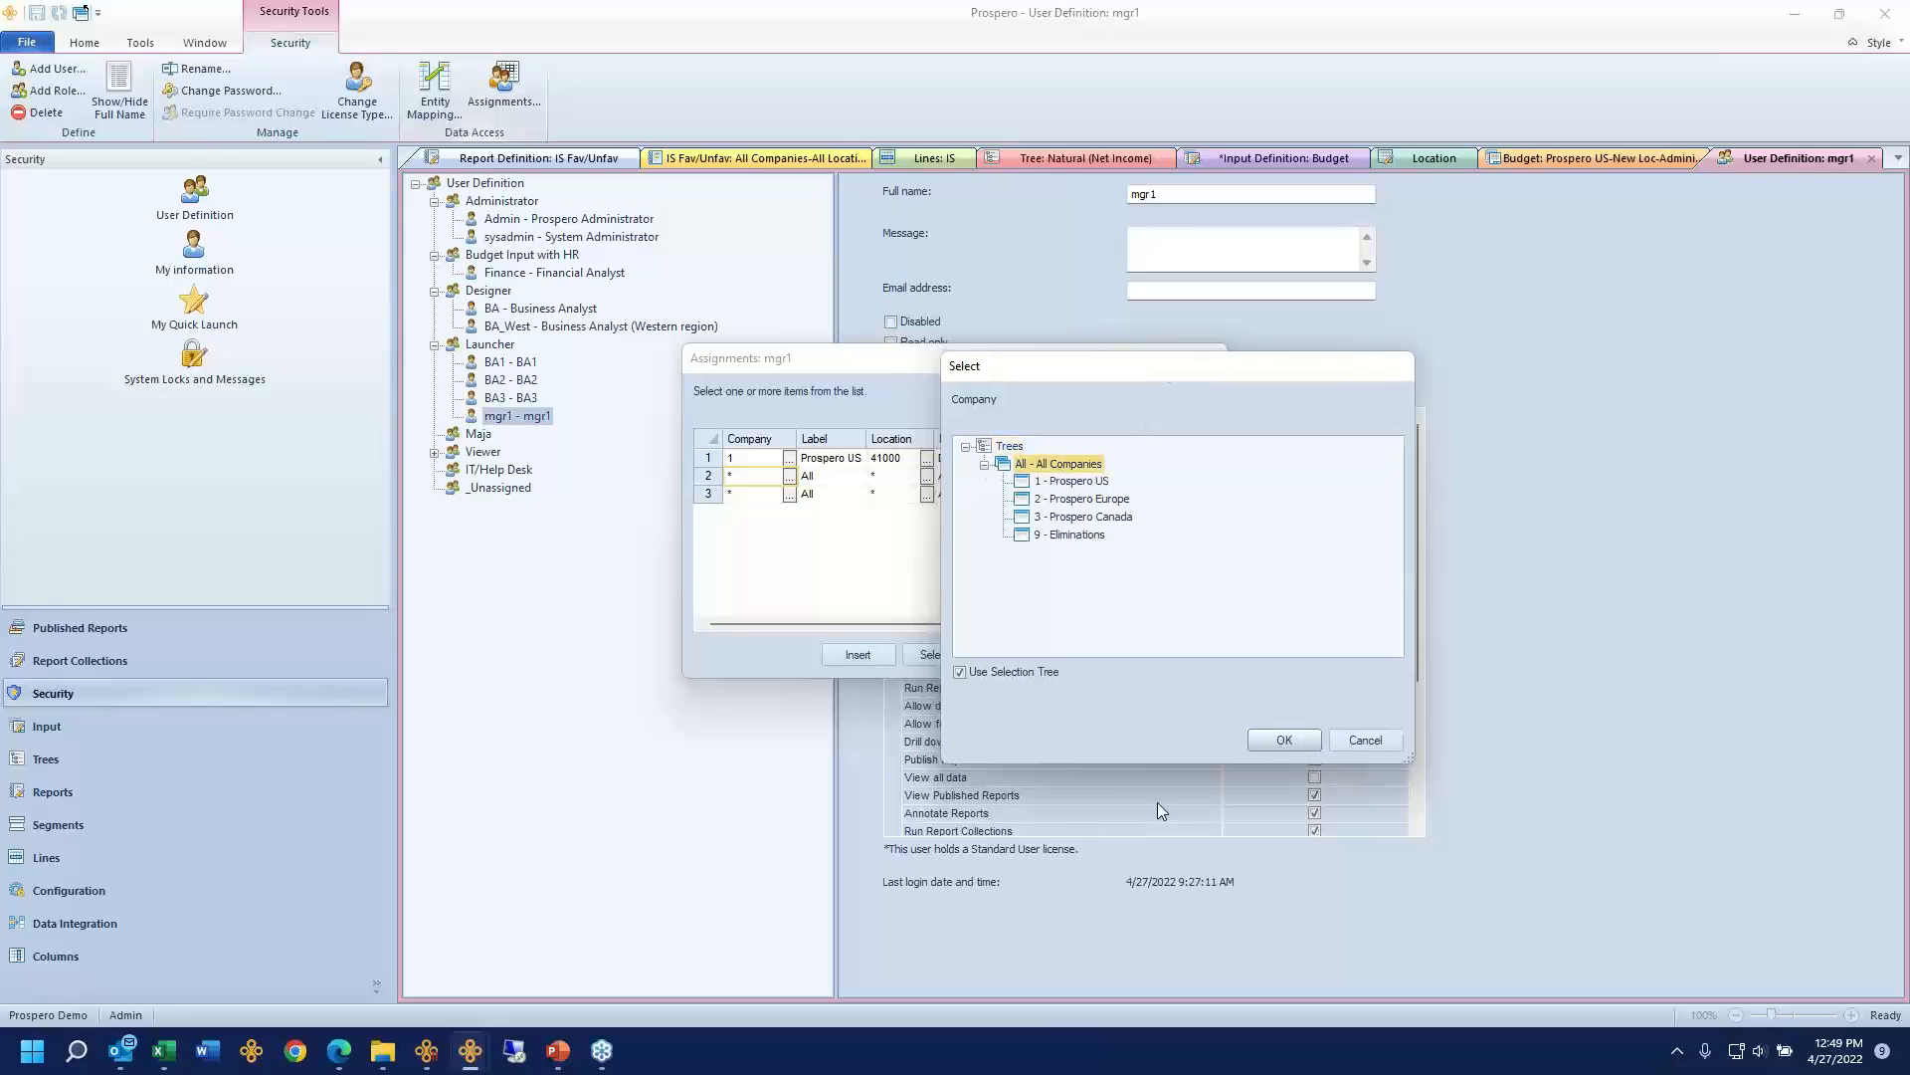
click(1304, 740)
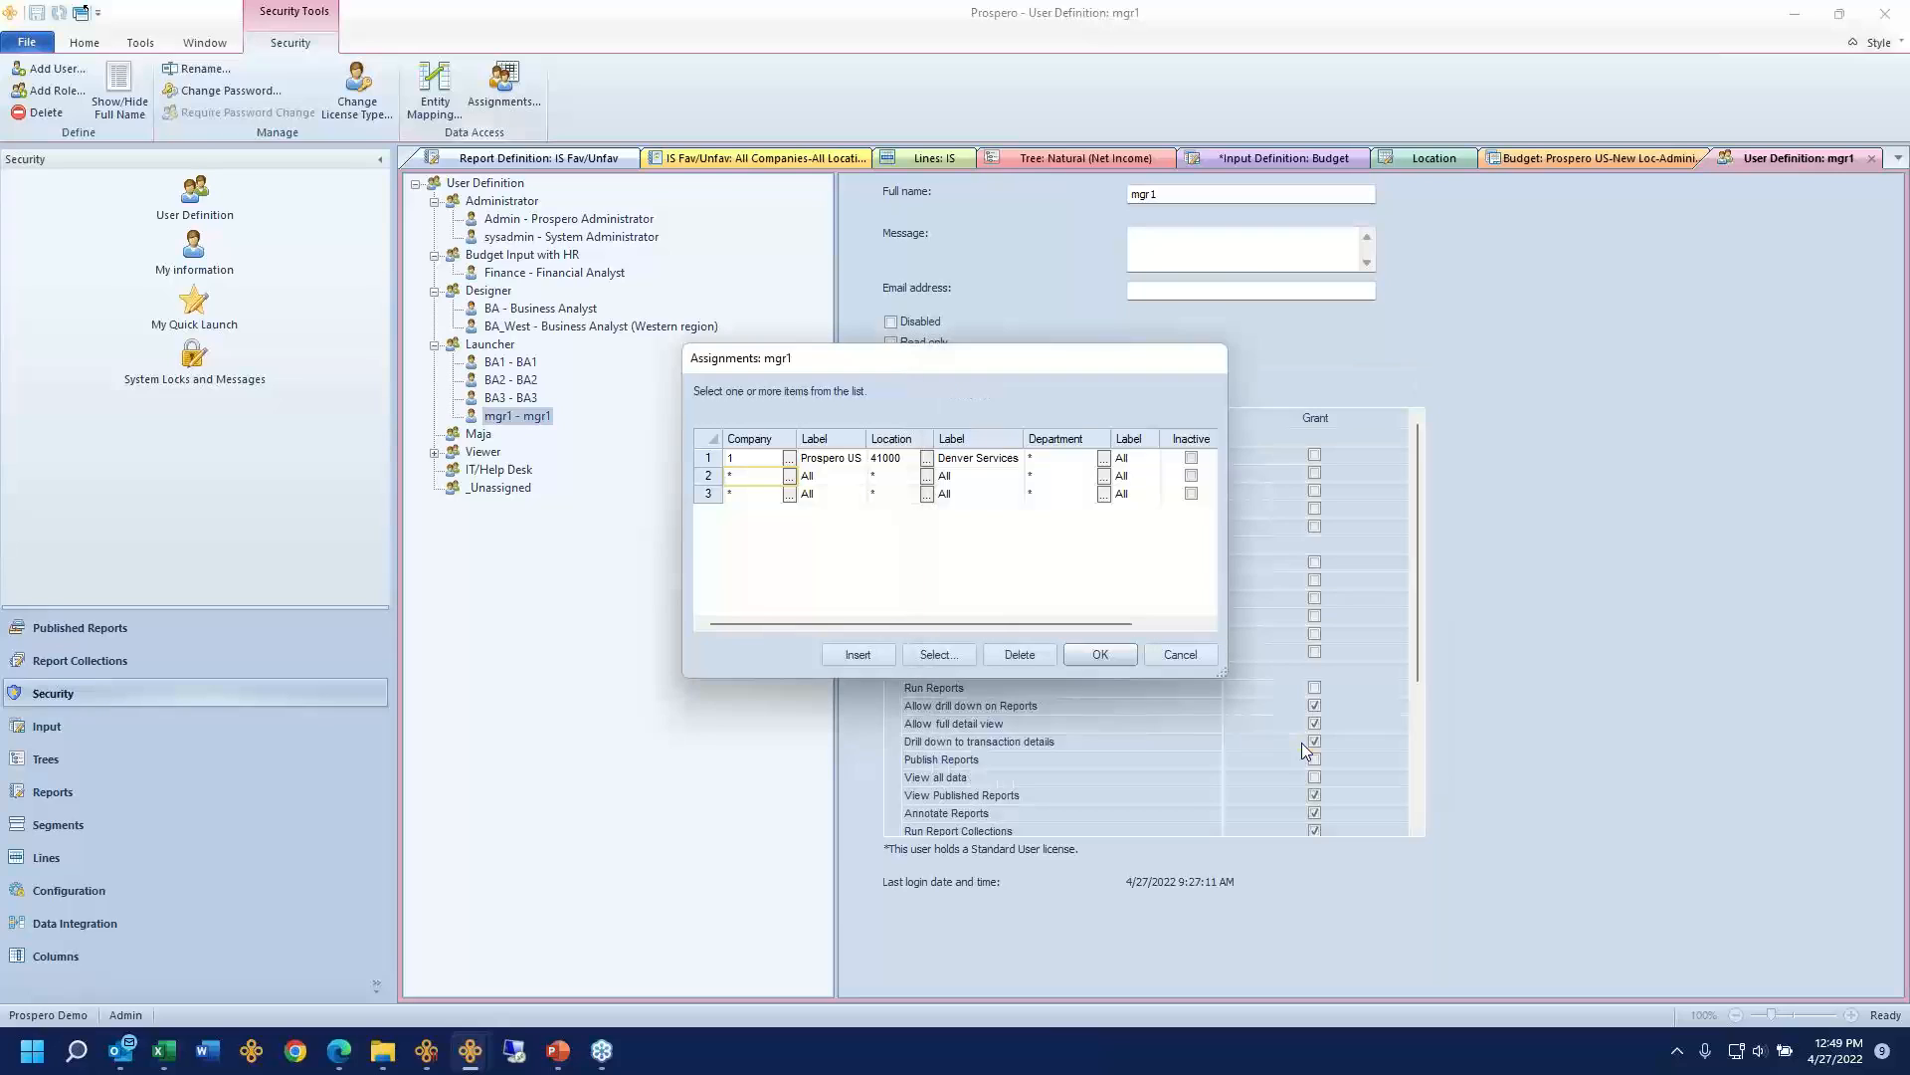
Step: Check the location selection tree for mgr1's first assignment row, and close it without choosing another location
click(712, 458)
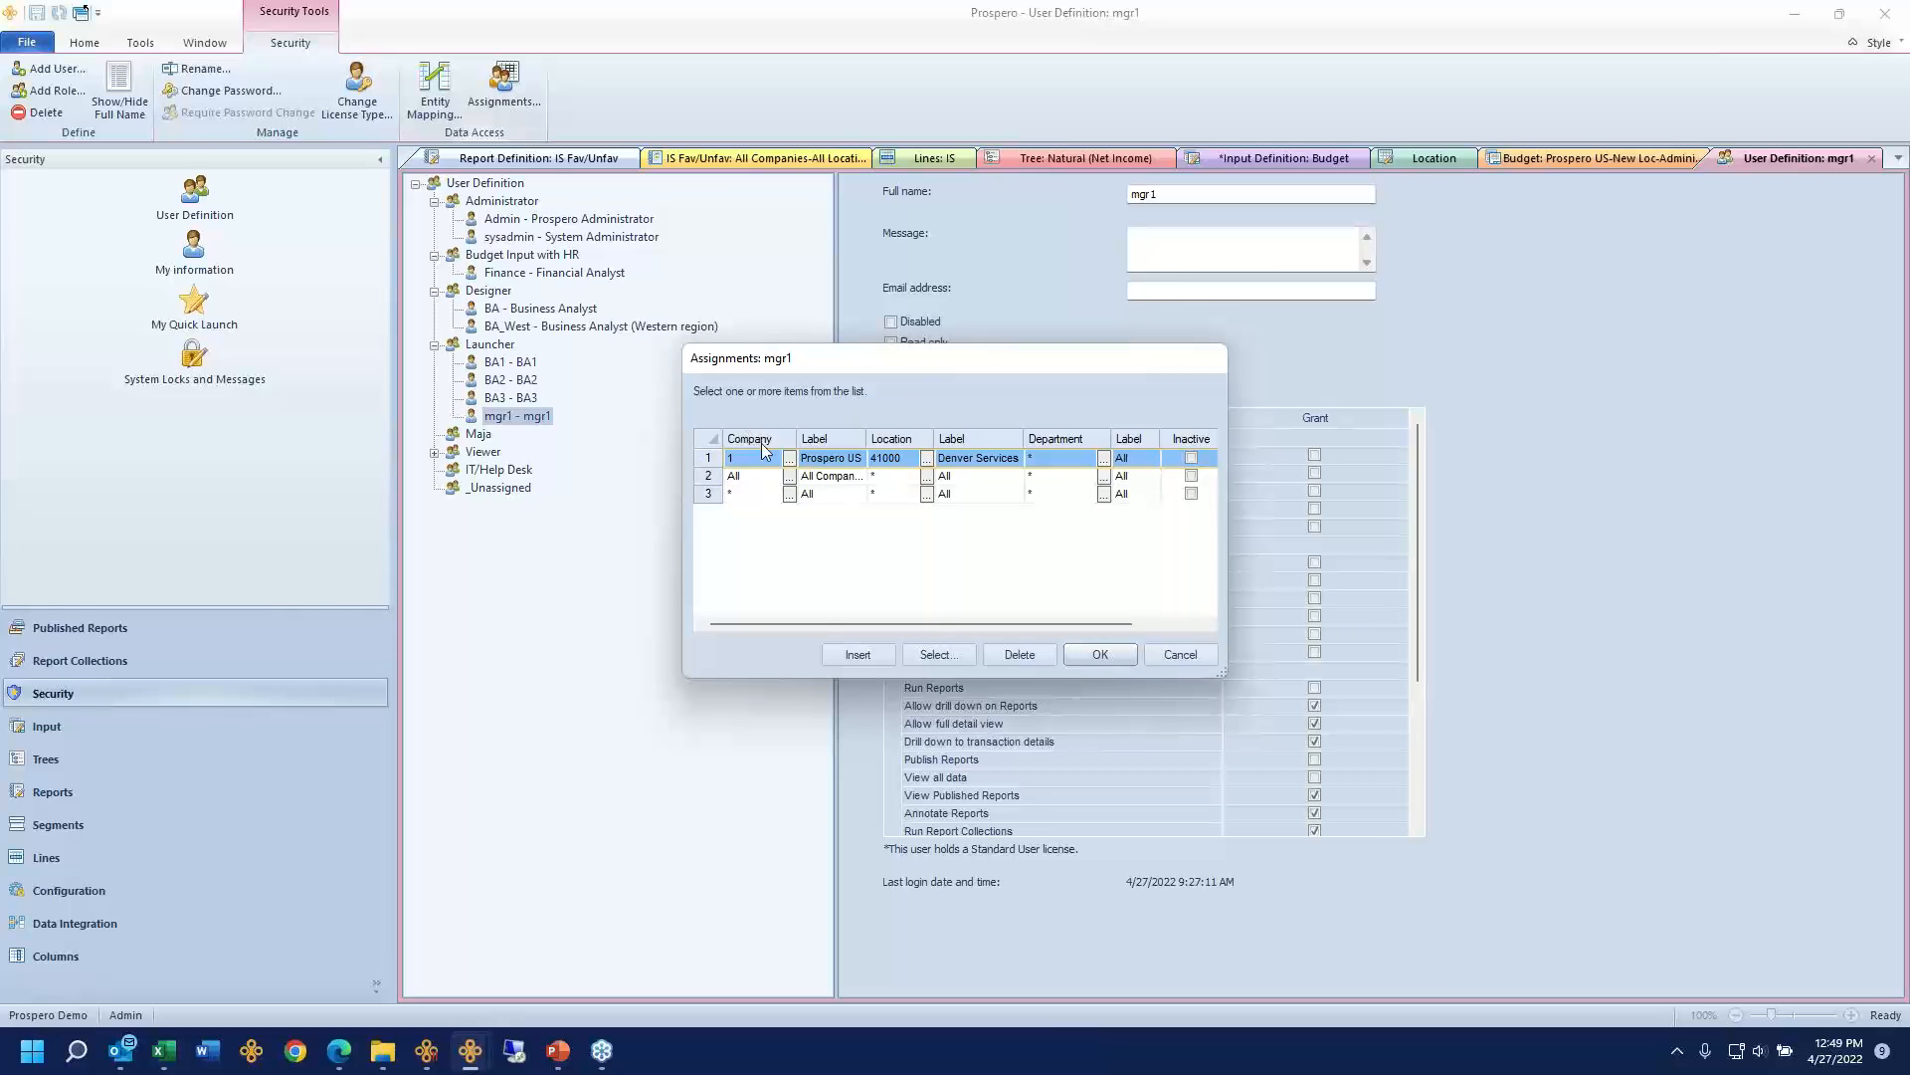
click(926, 462)
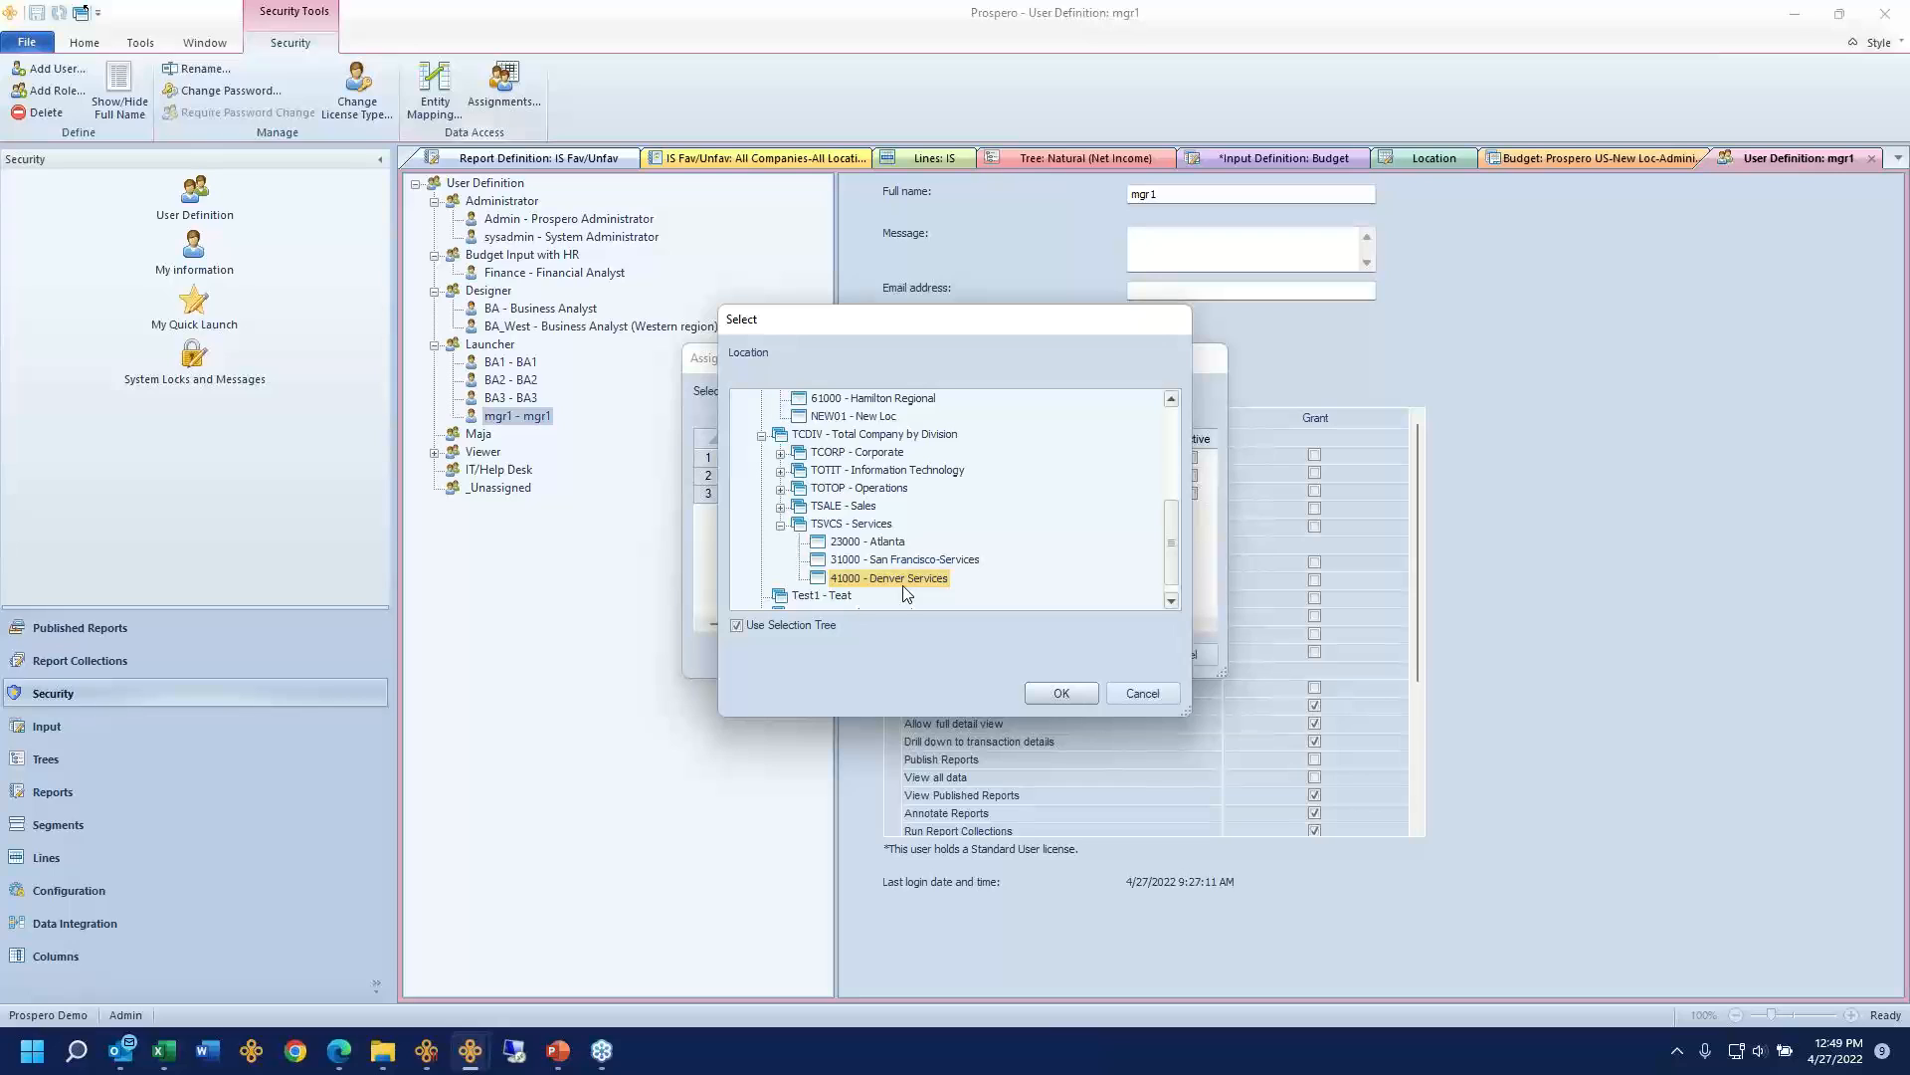
click(1155, 694)
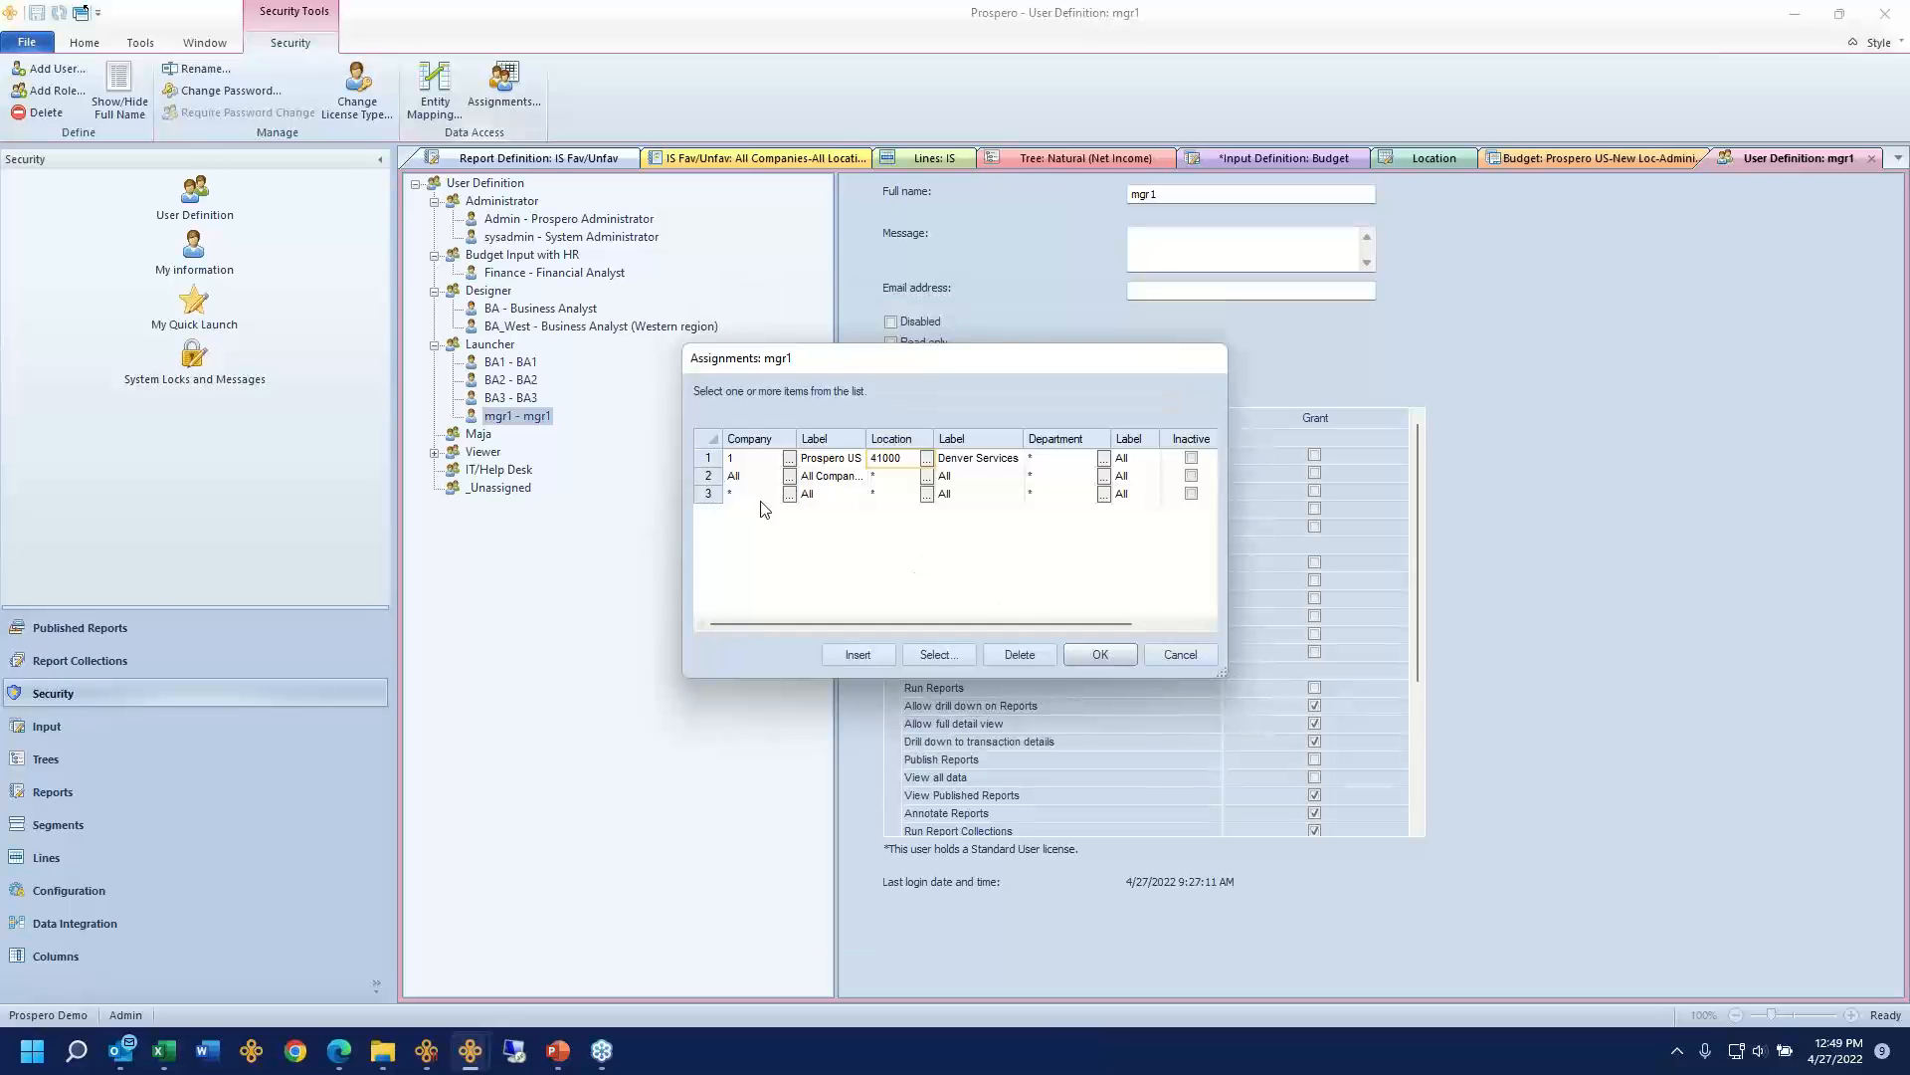
Step: Set the location of the third assignment row to 40000 - Midwest from the Total Company by Region tree, comparing it with the West region
click(902, 493)
click(927, 493)
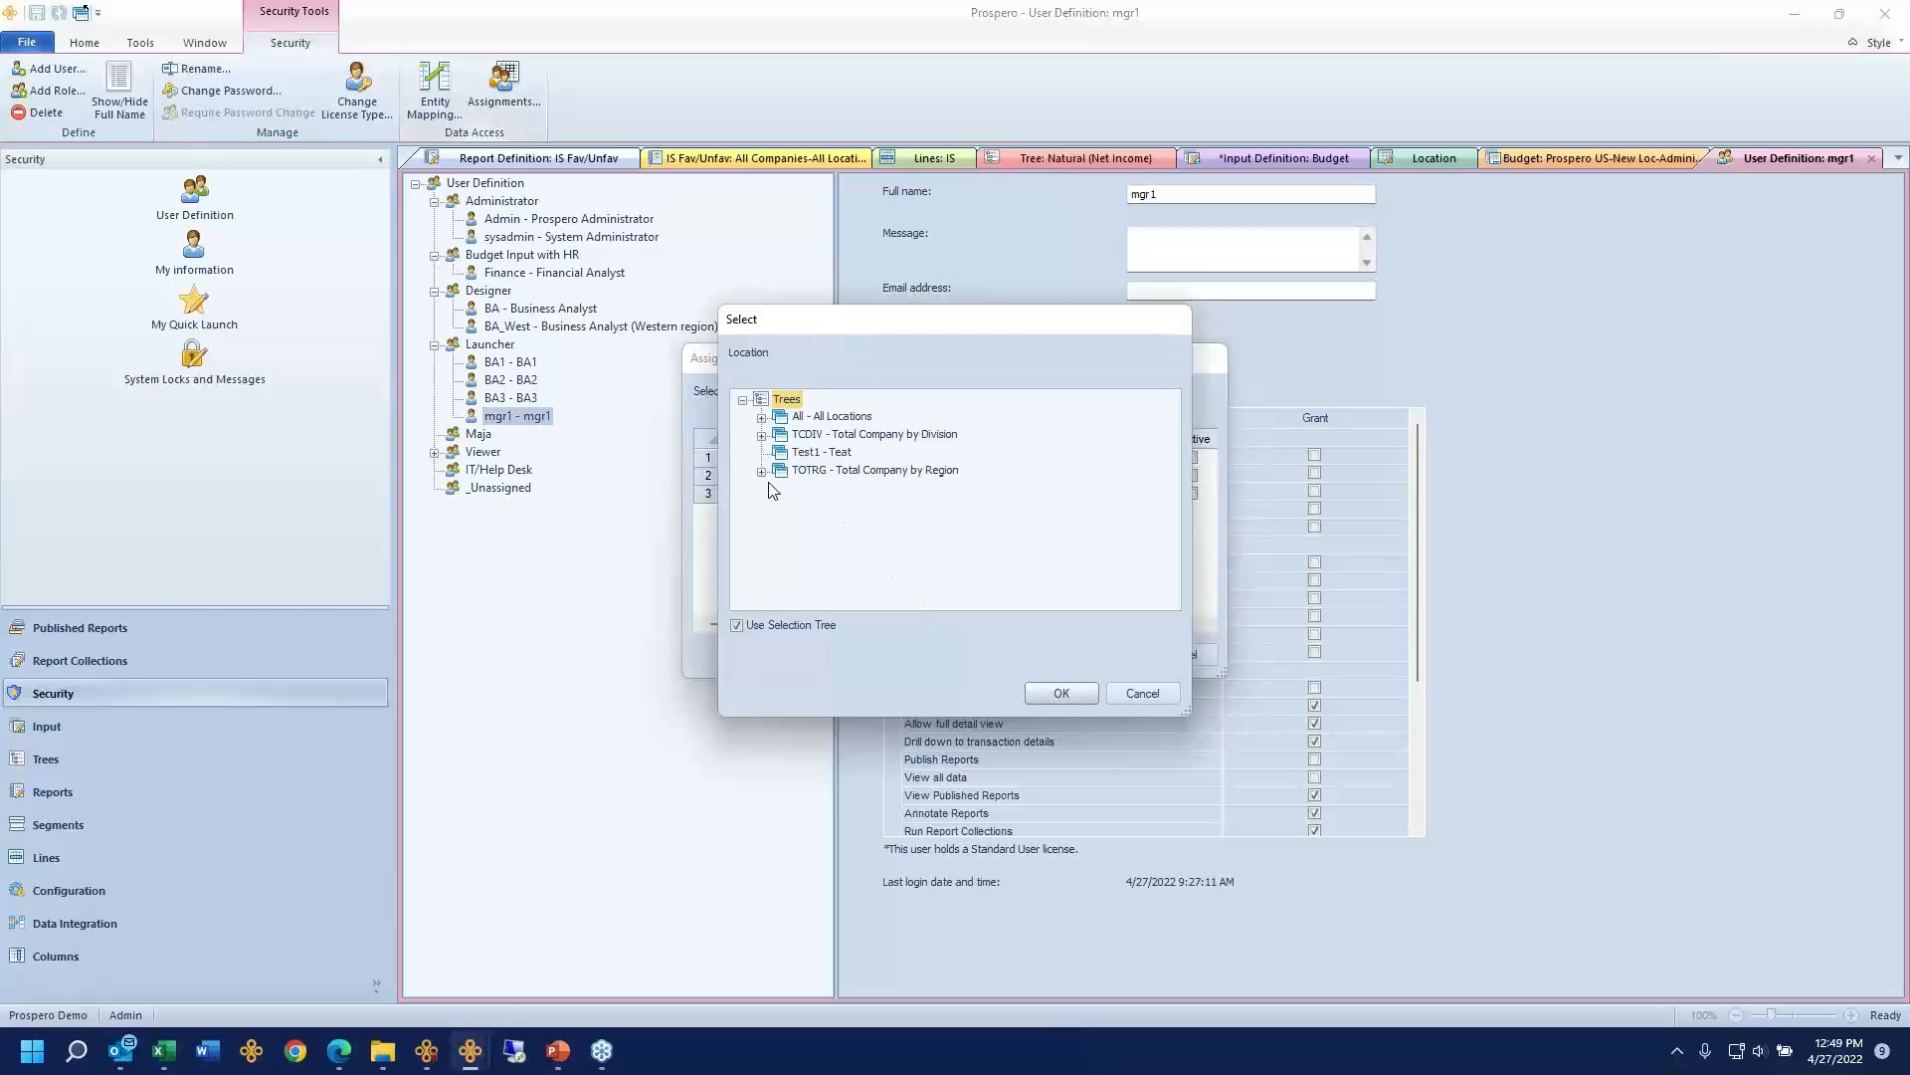
click(781, 542)
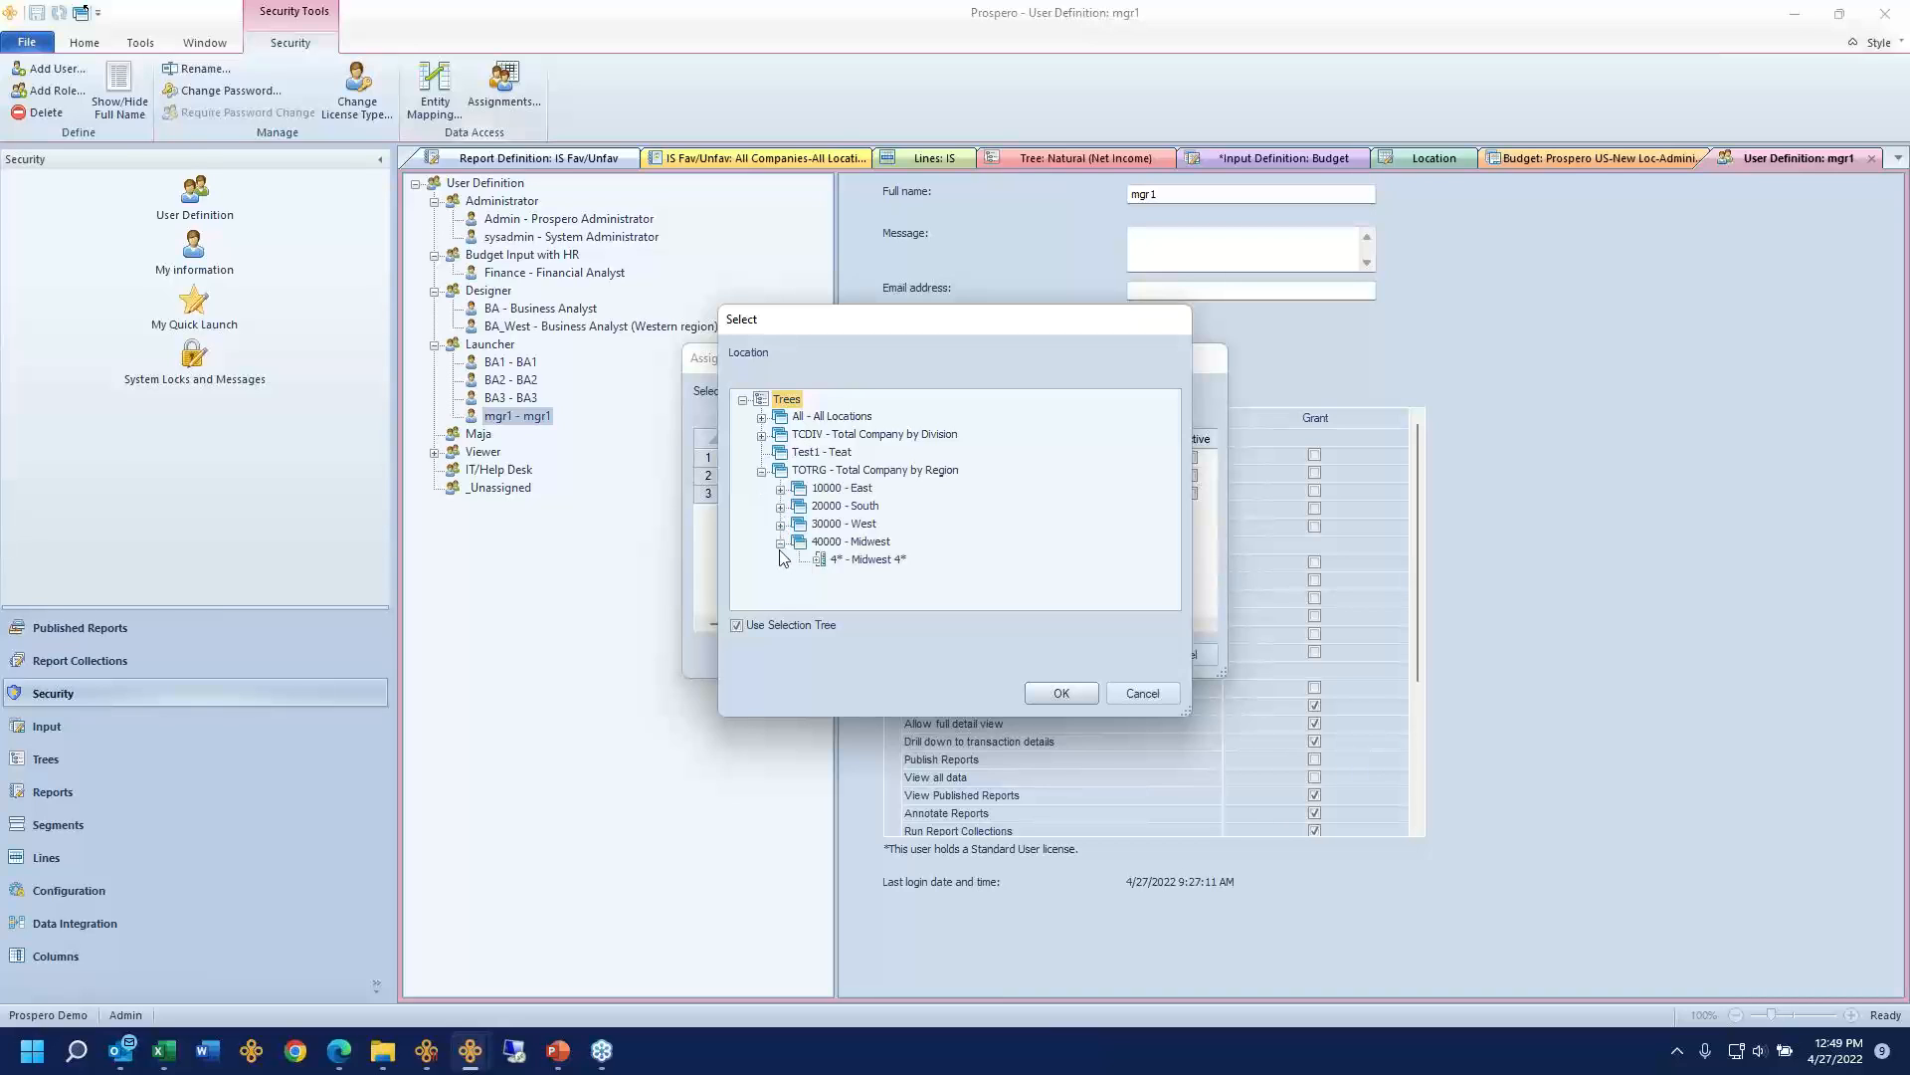
click(862, 542)
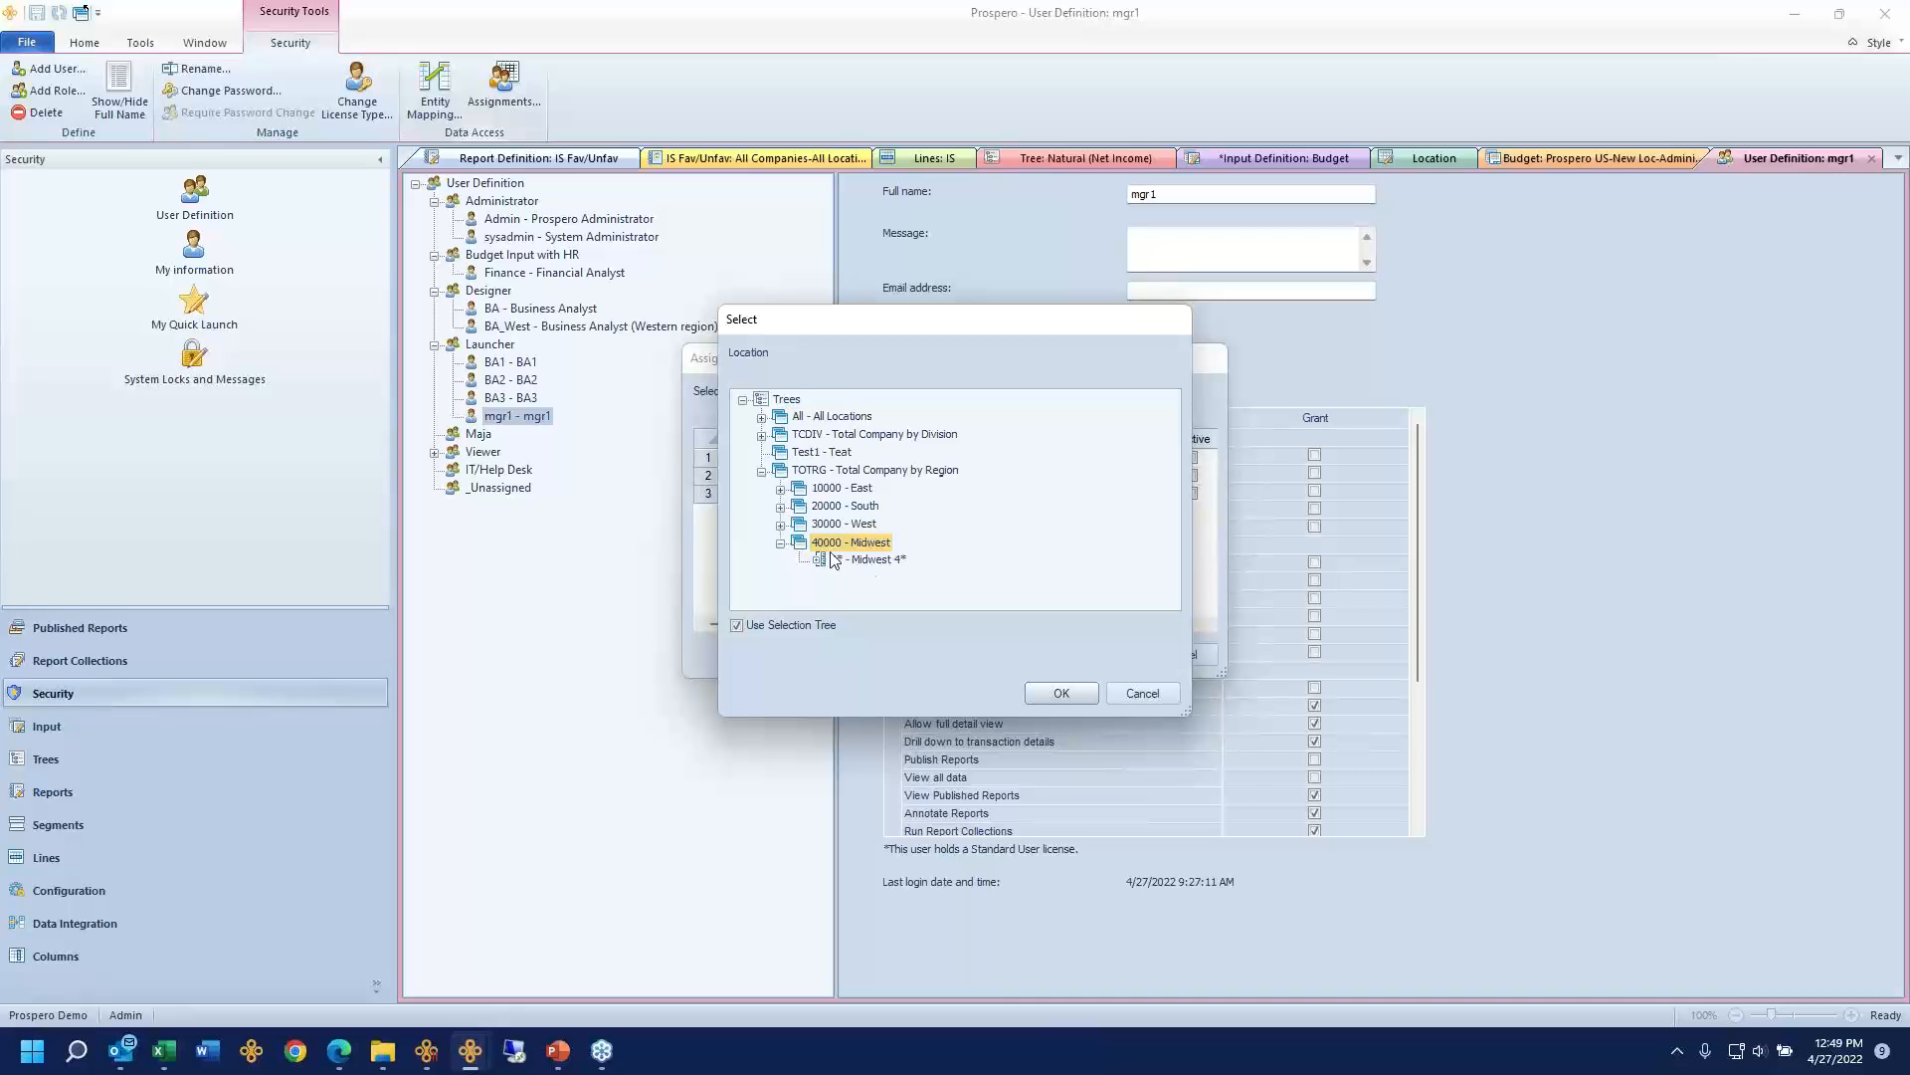
click(781, 526)
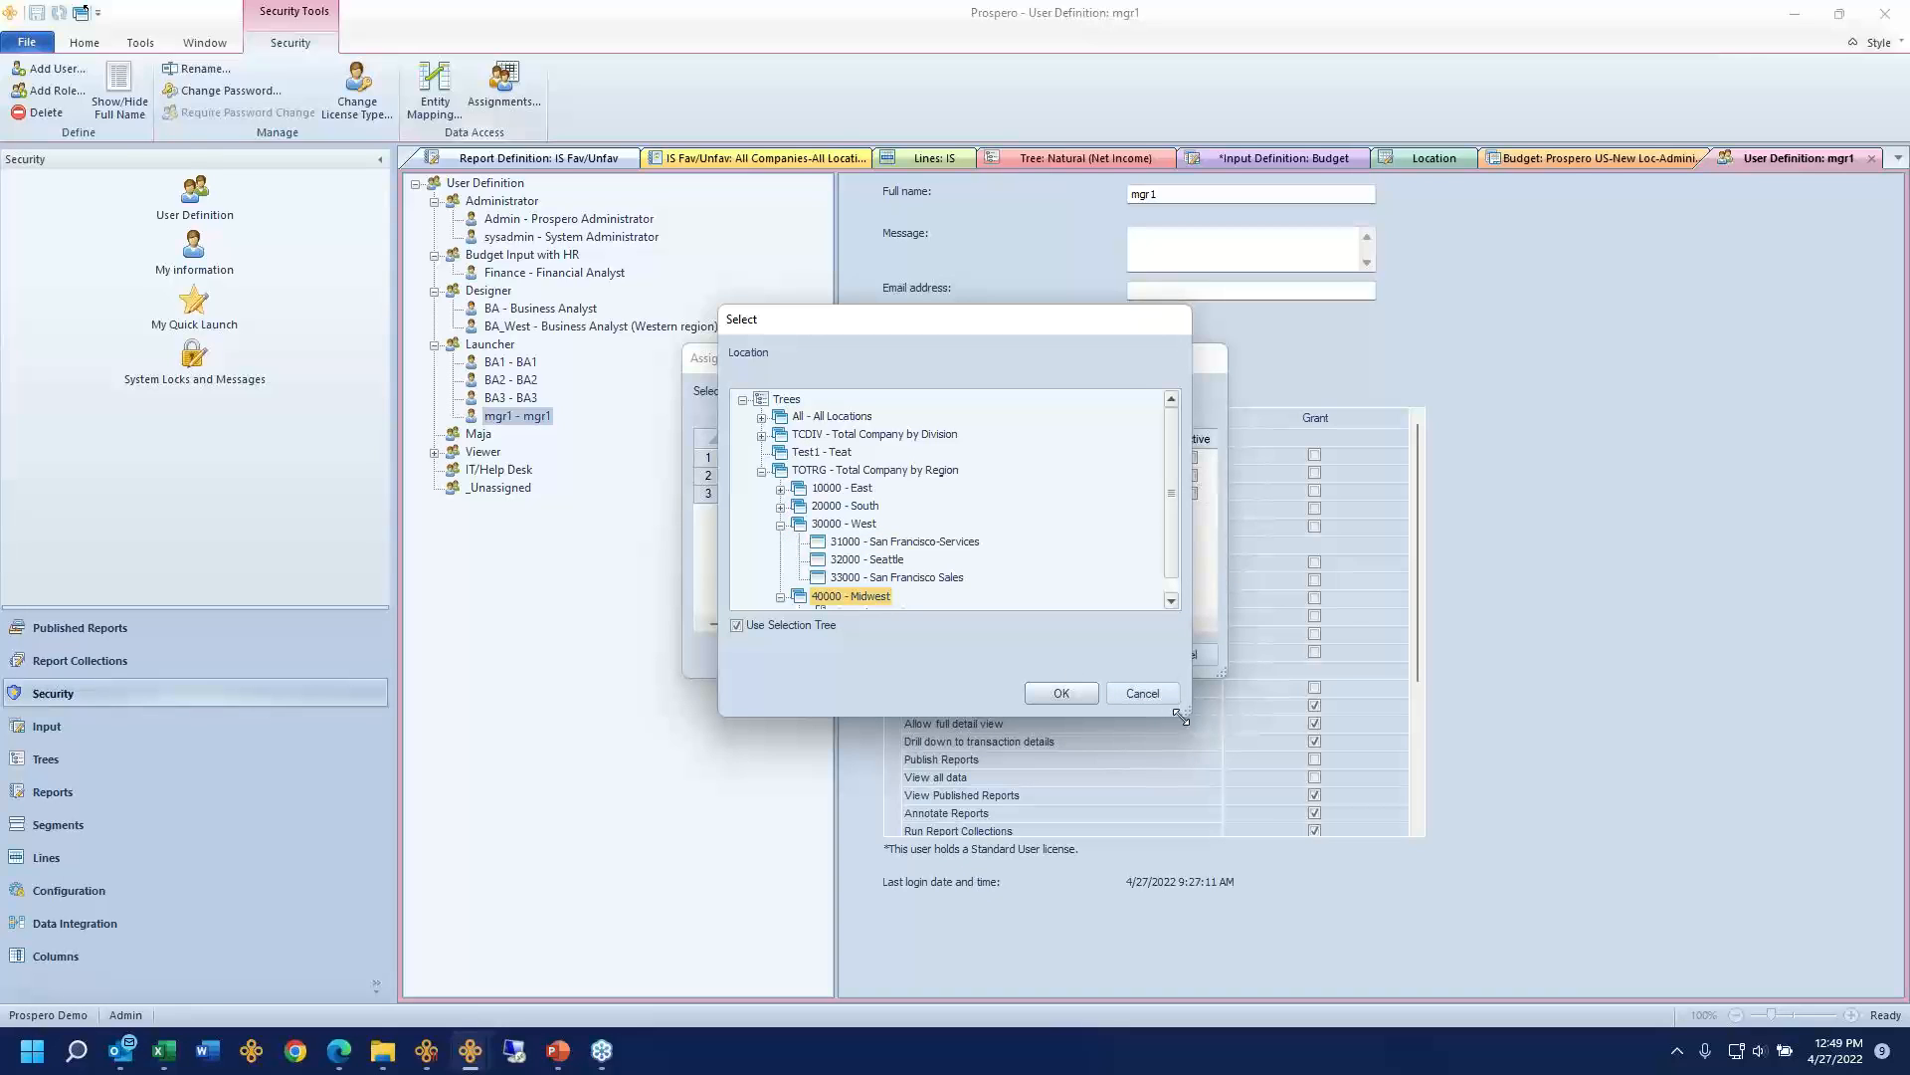
drag(1181, 717, 1183, 806)
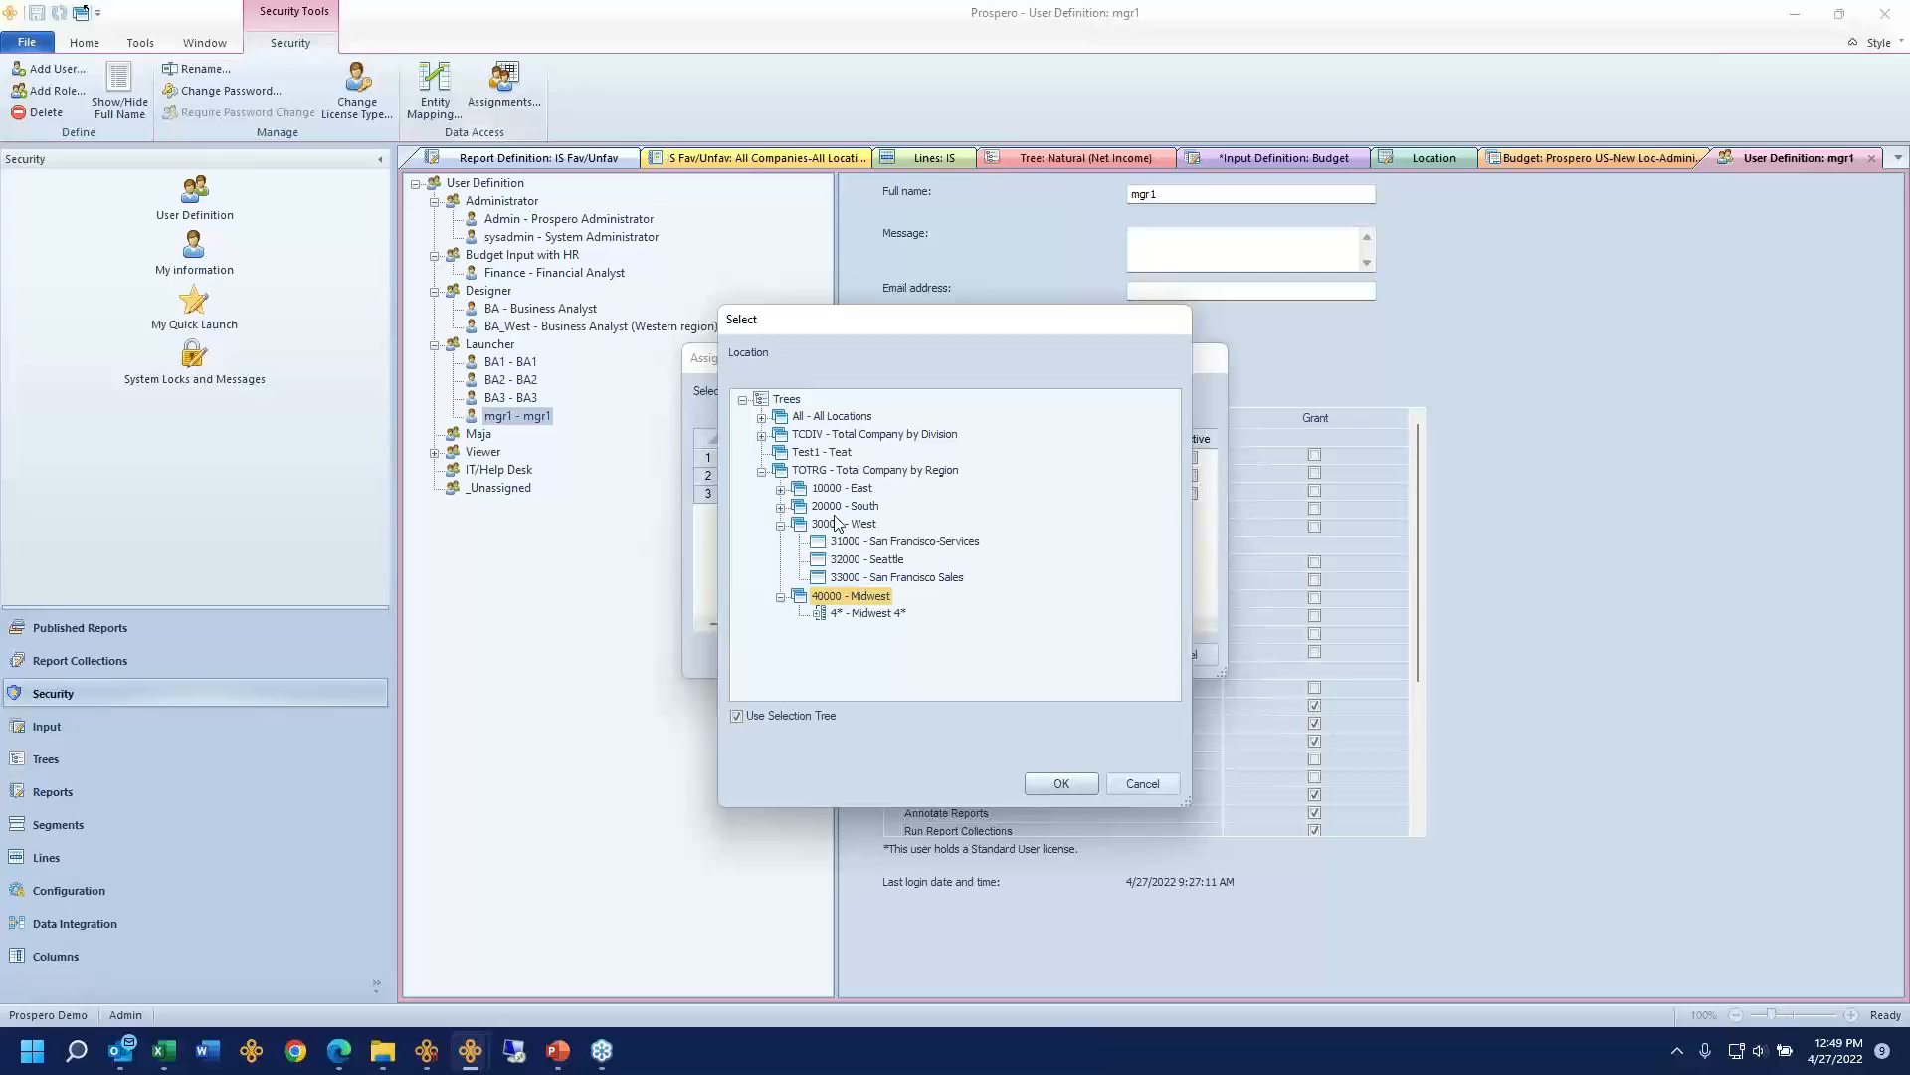
click(846, 525)
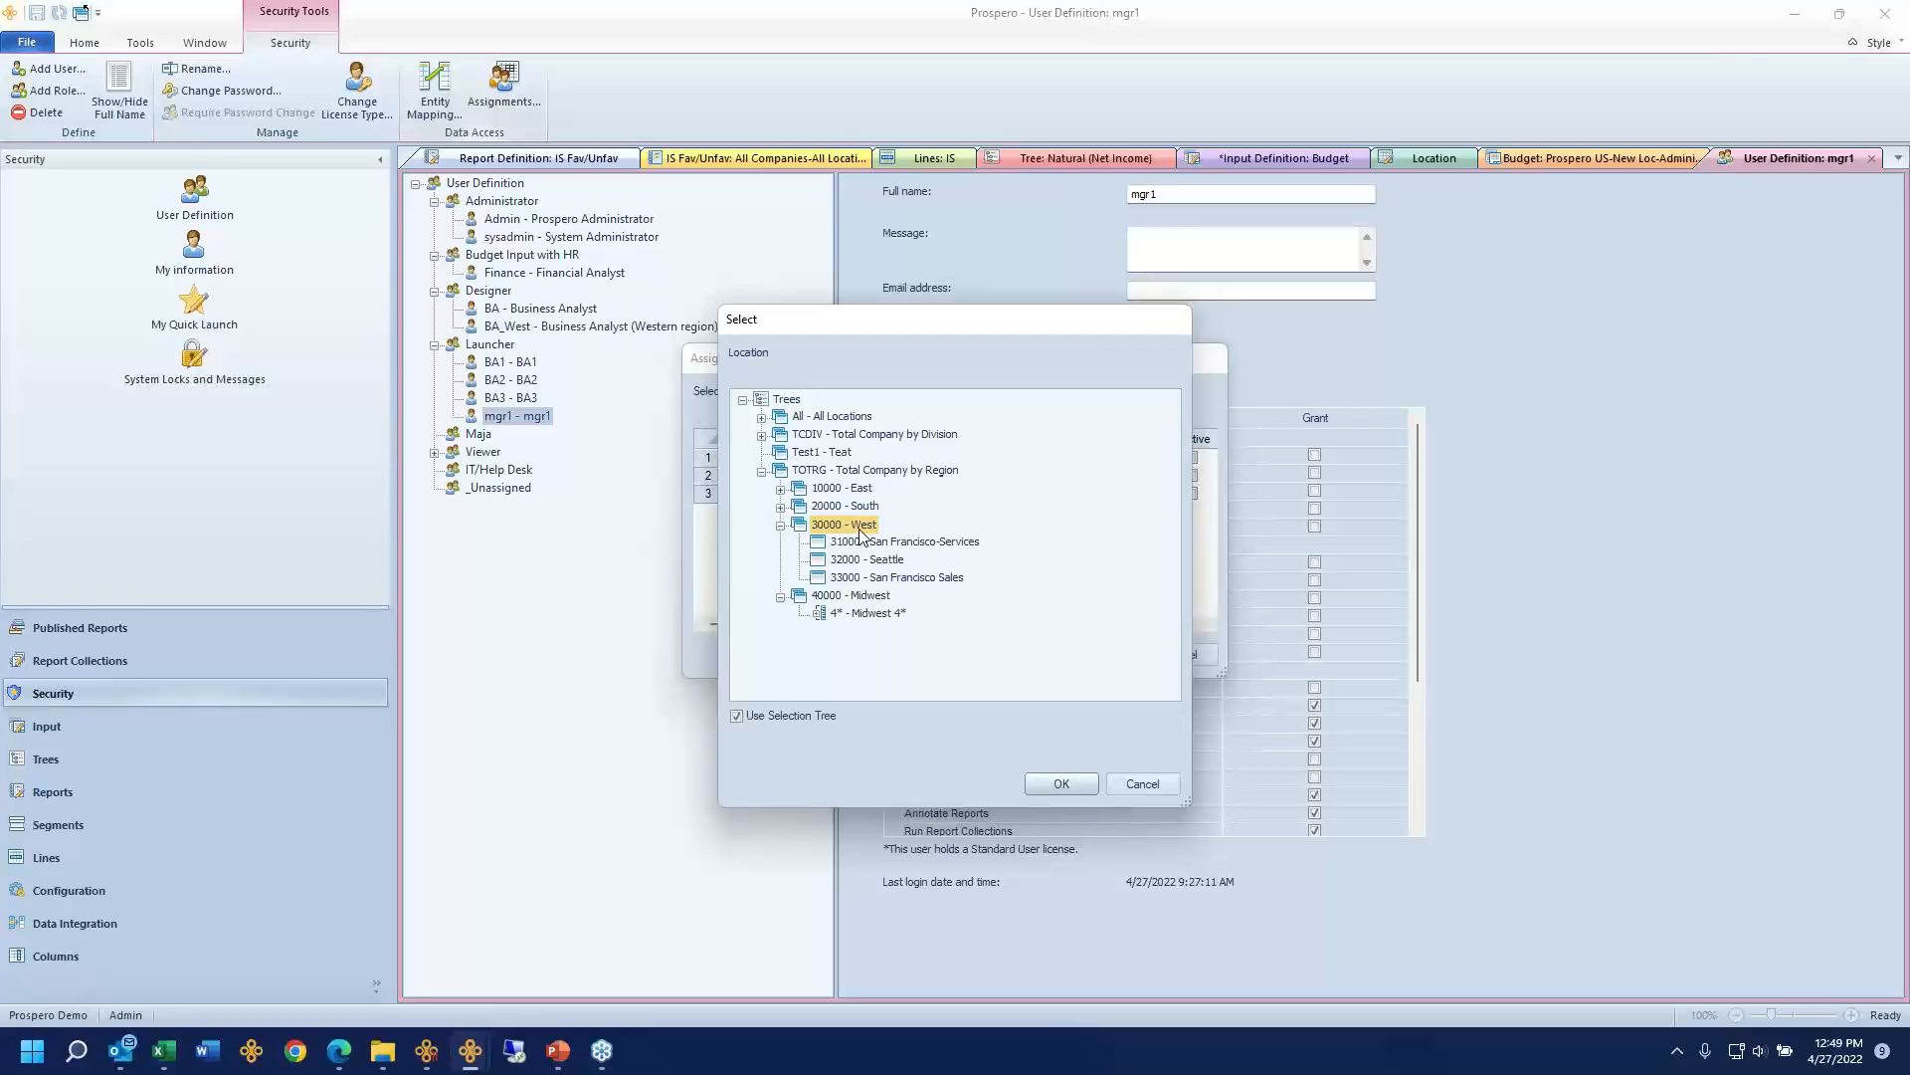
click(862, 596)
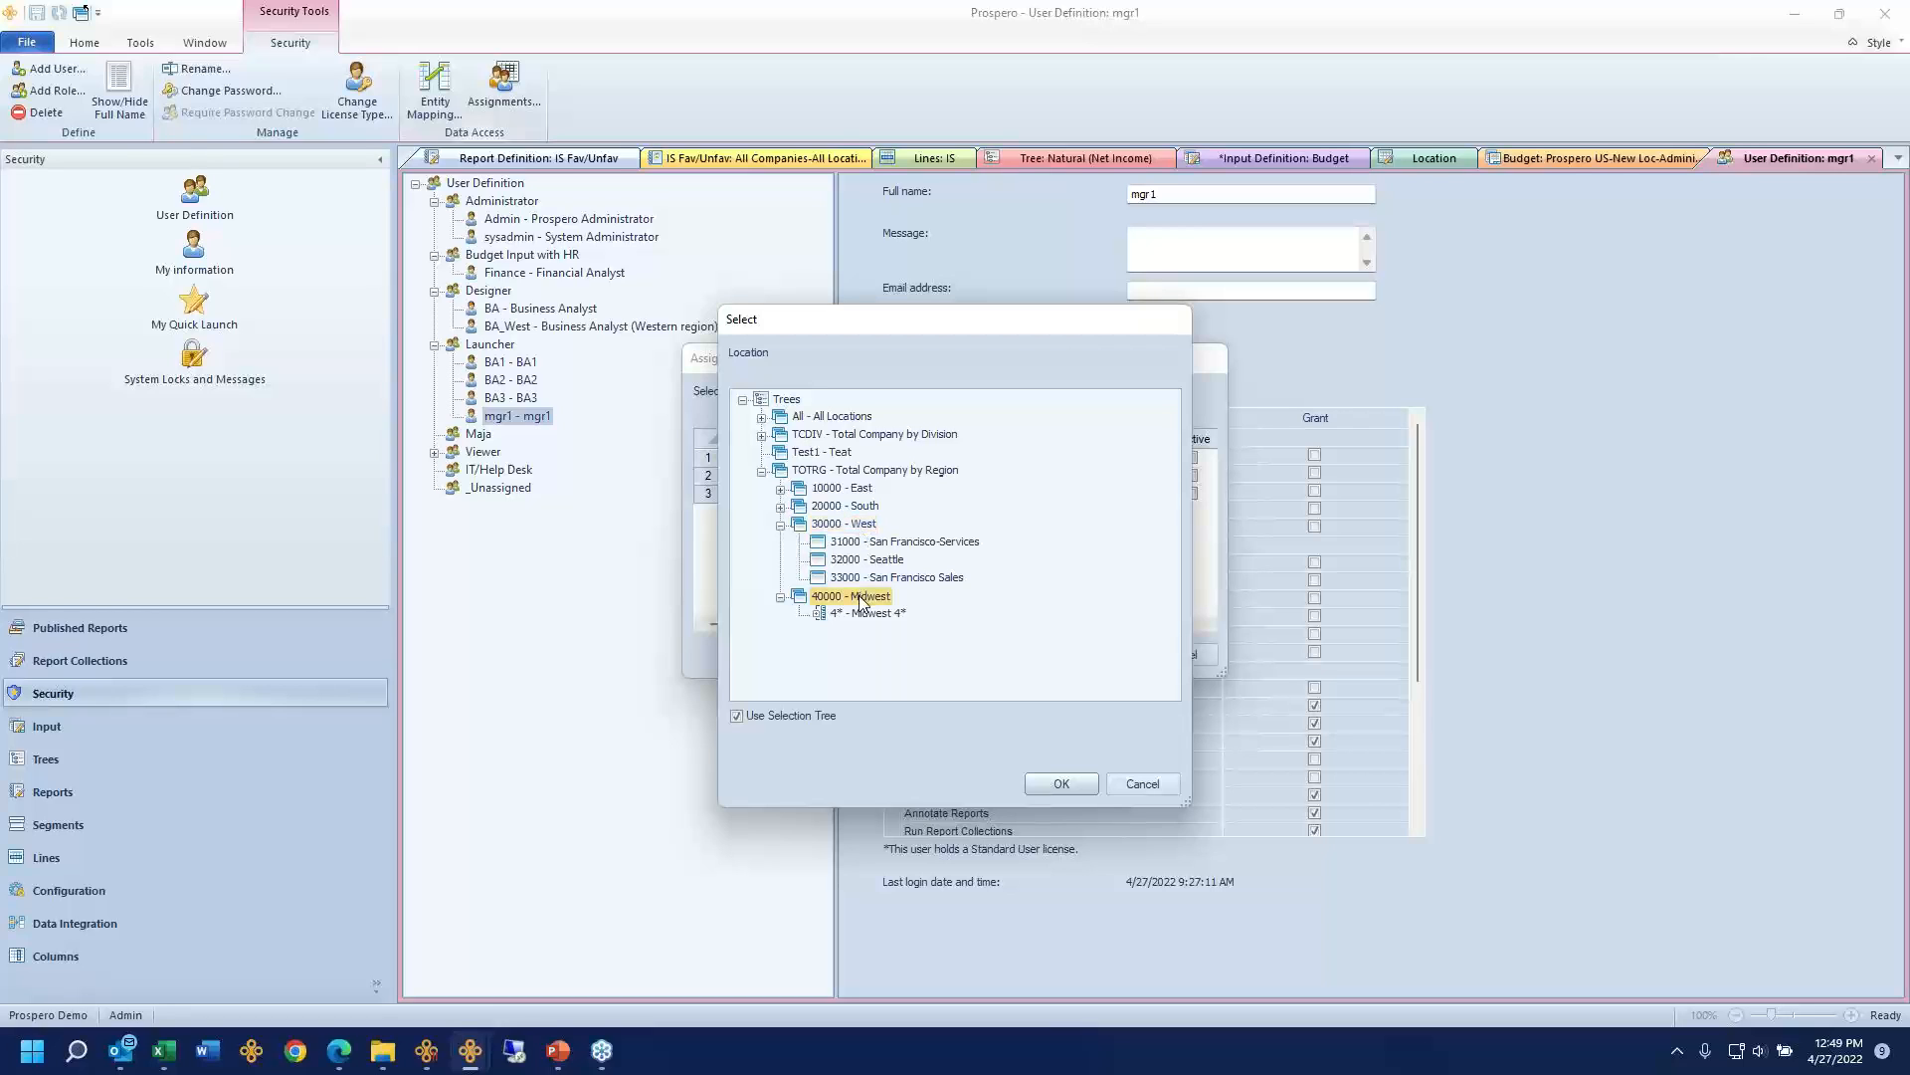
click(1048, 786)
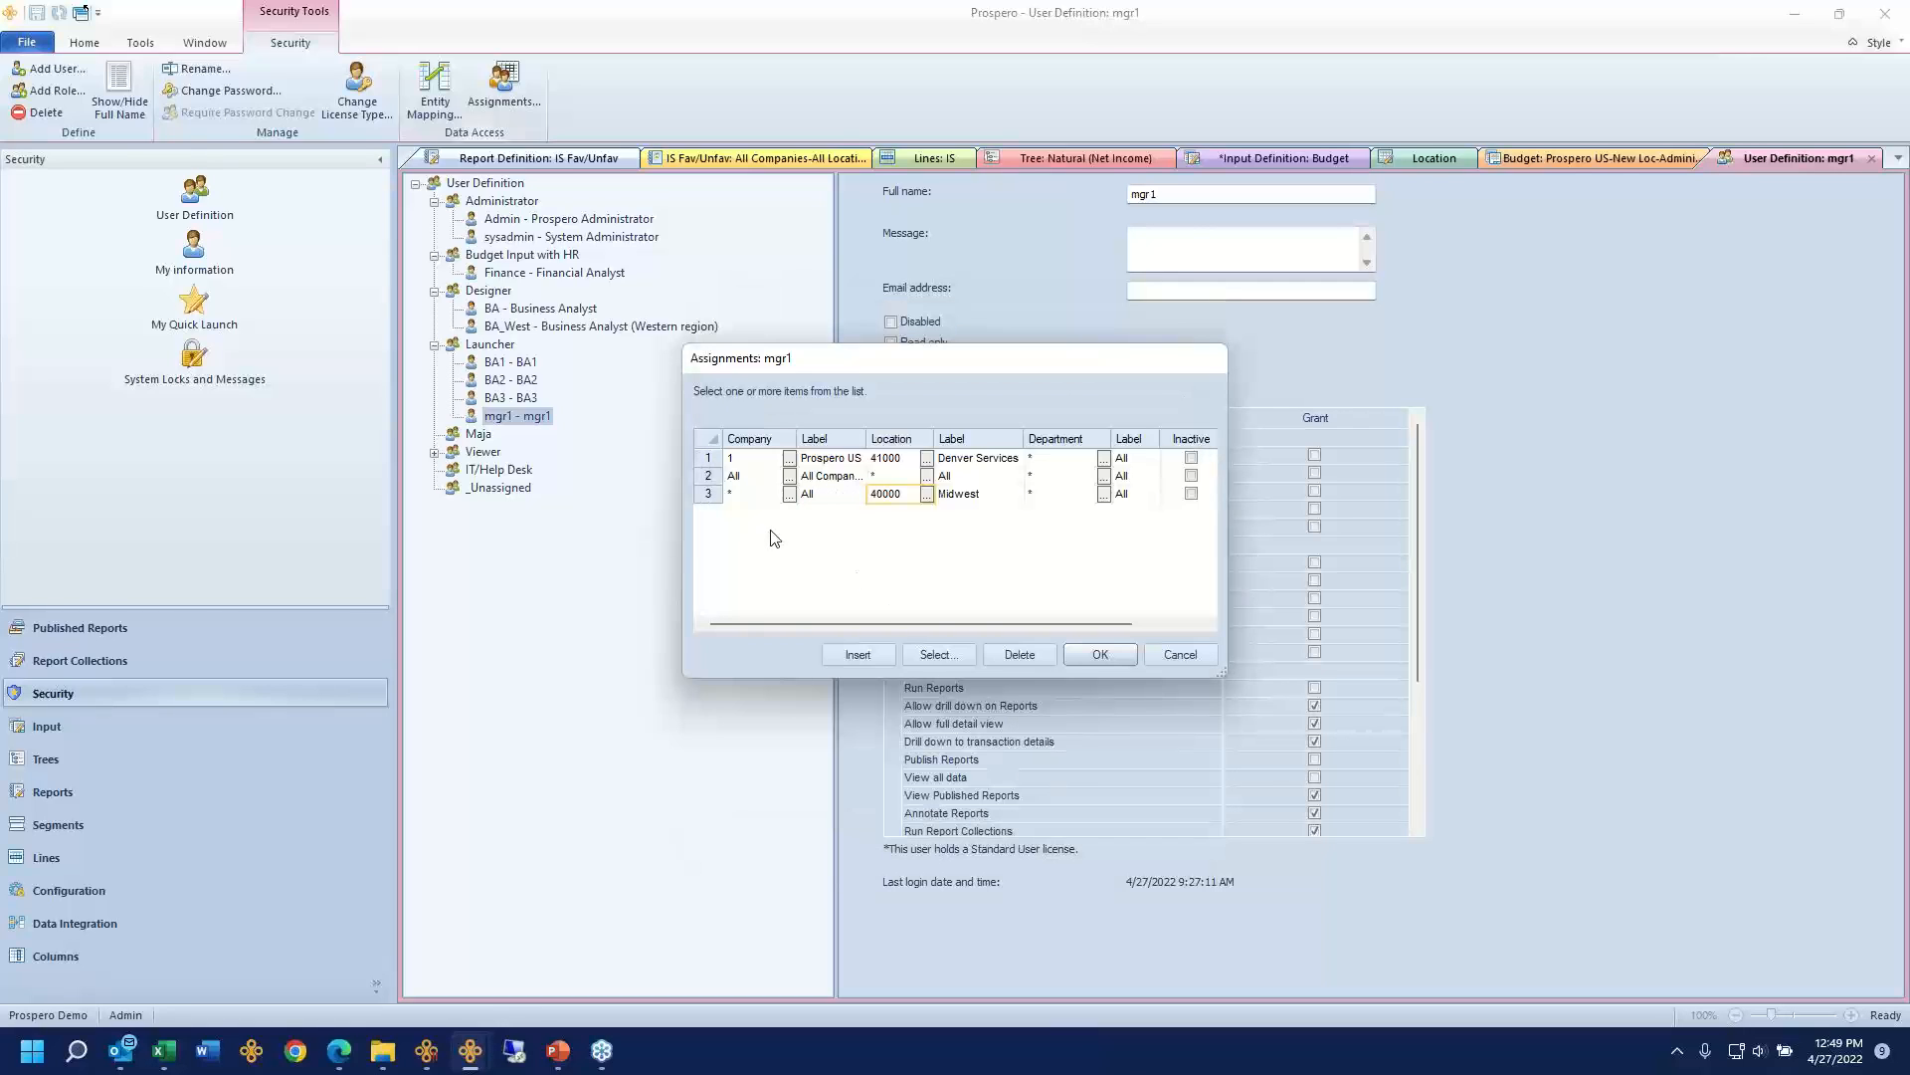
Step: Try department codes 100 and 200 in the new assignment rows, and cancel all of mgr1's assignment changes
click(719, 497)
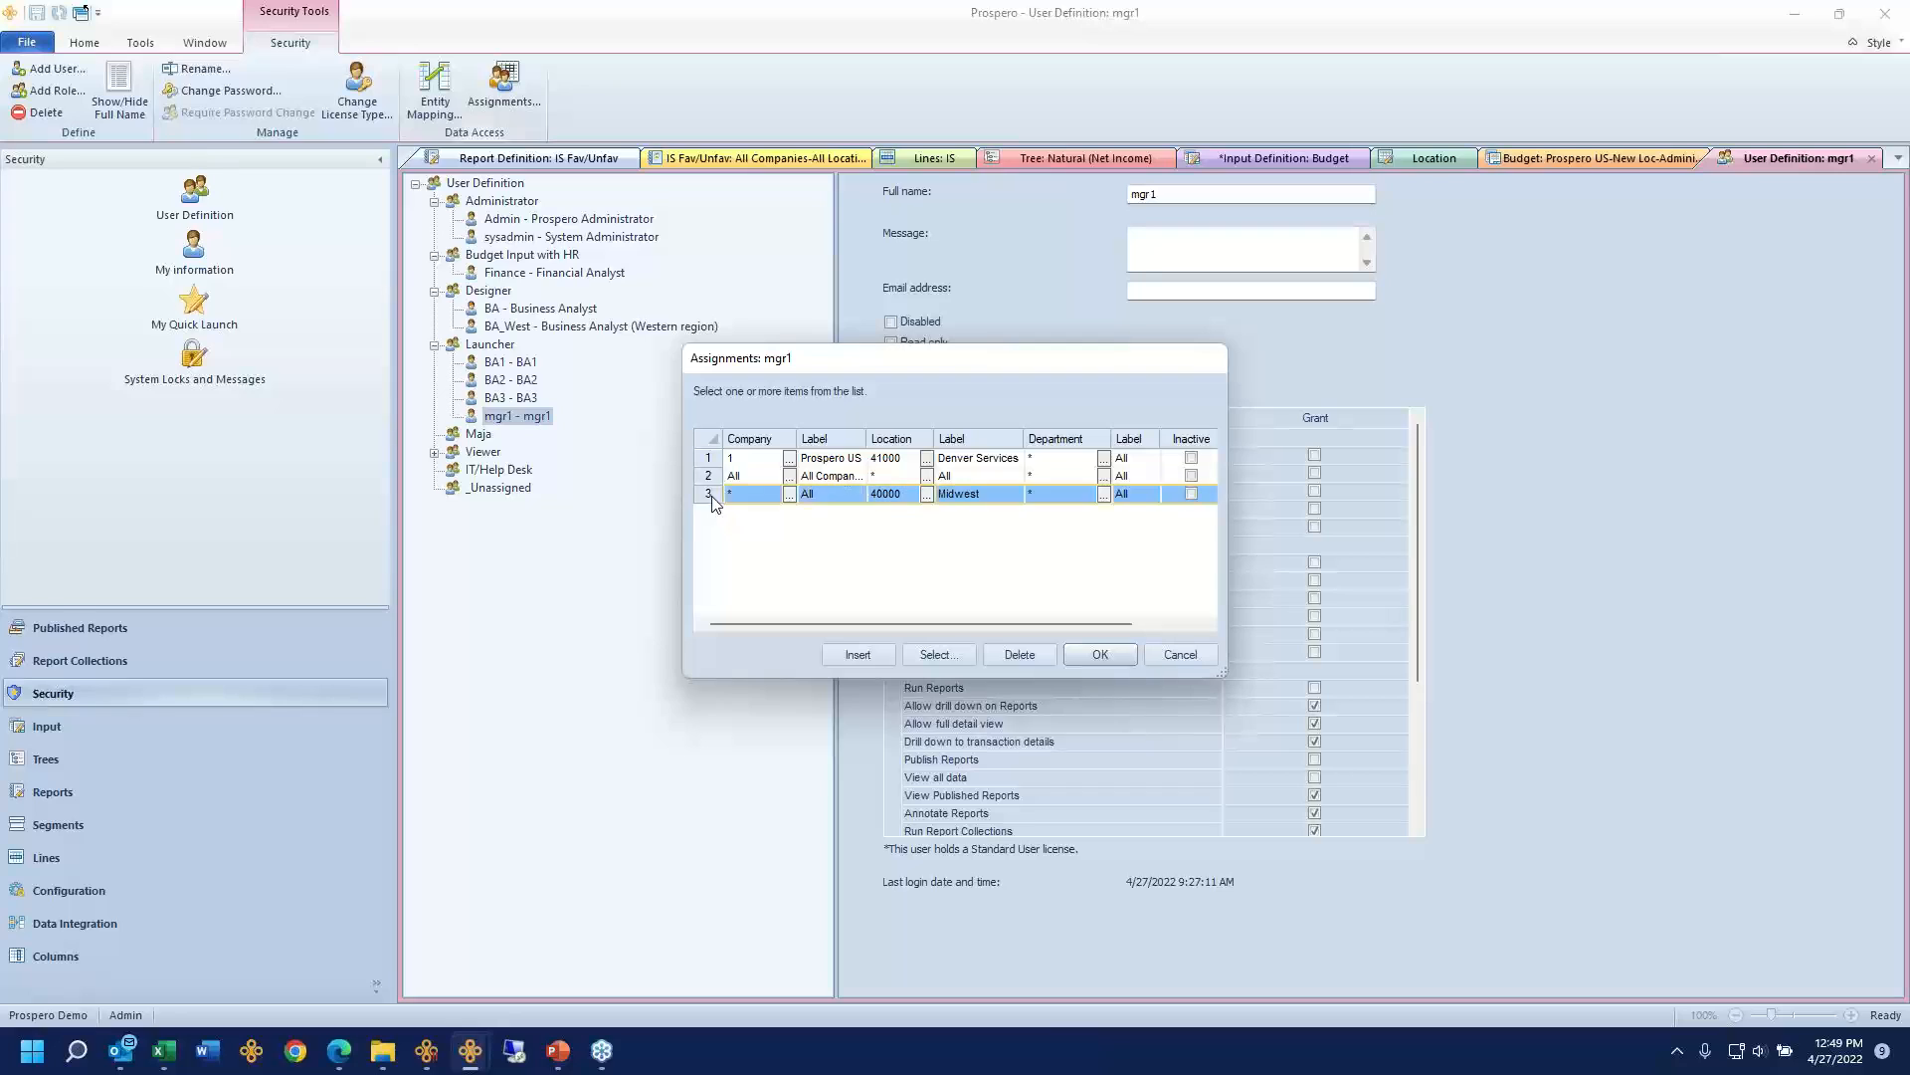
click(895, 494)
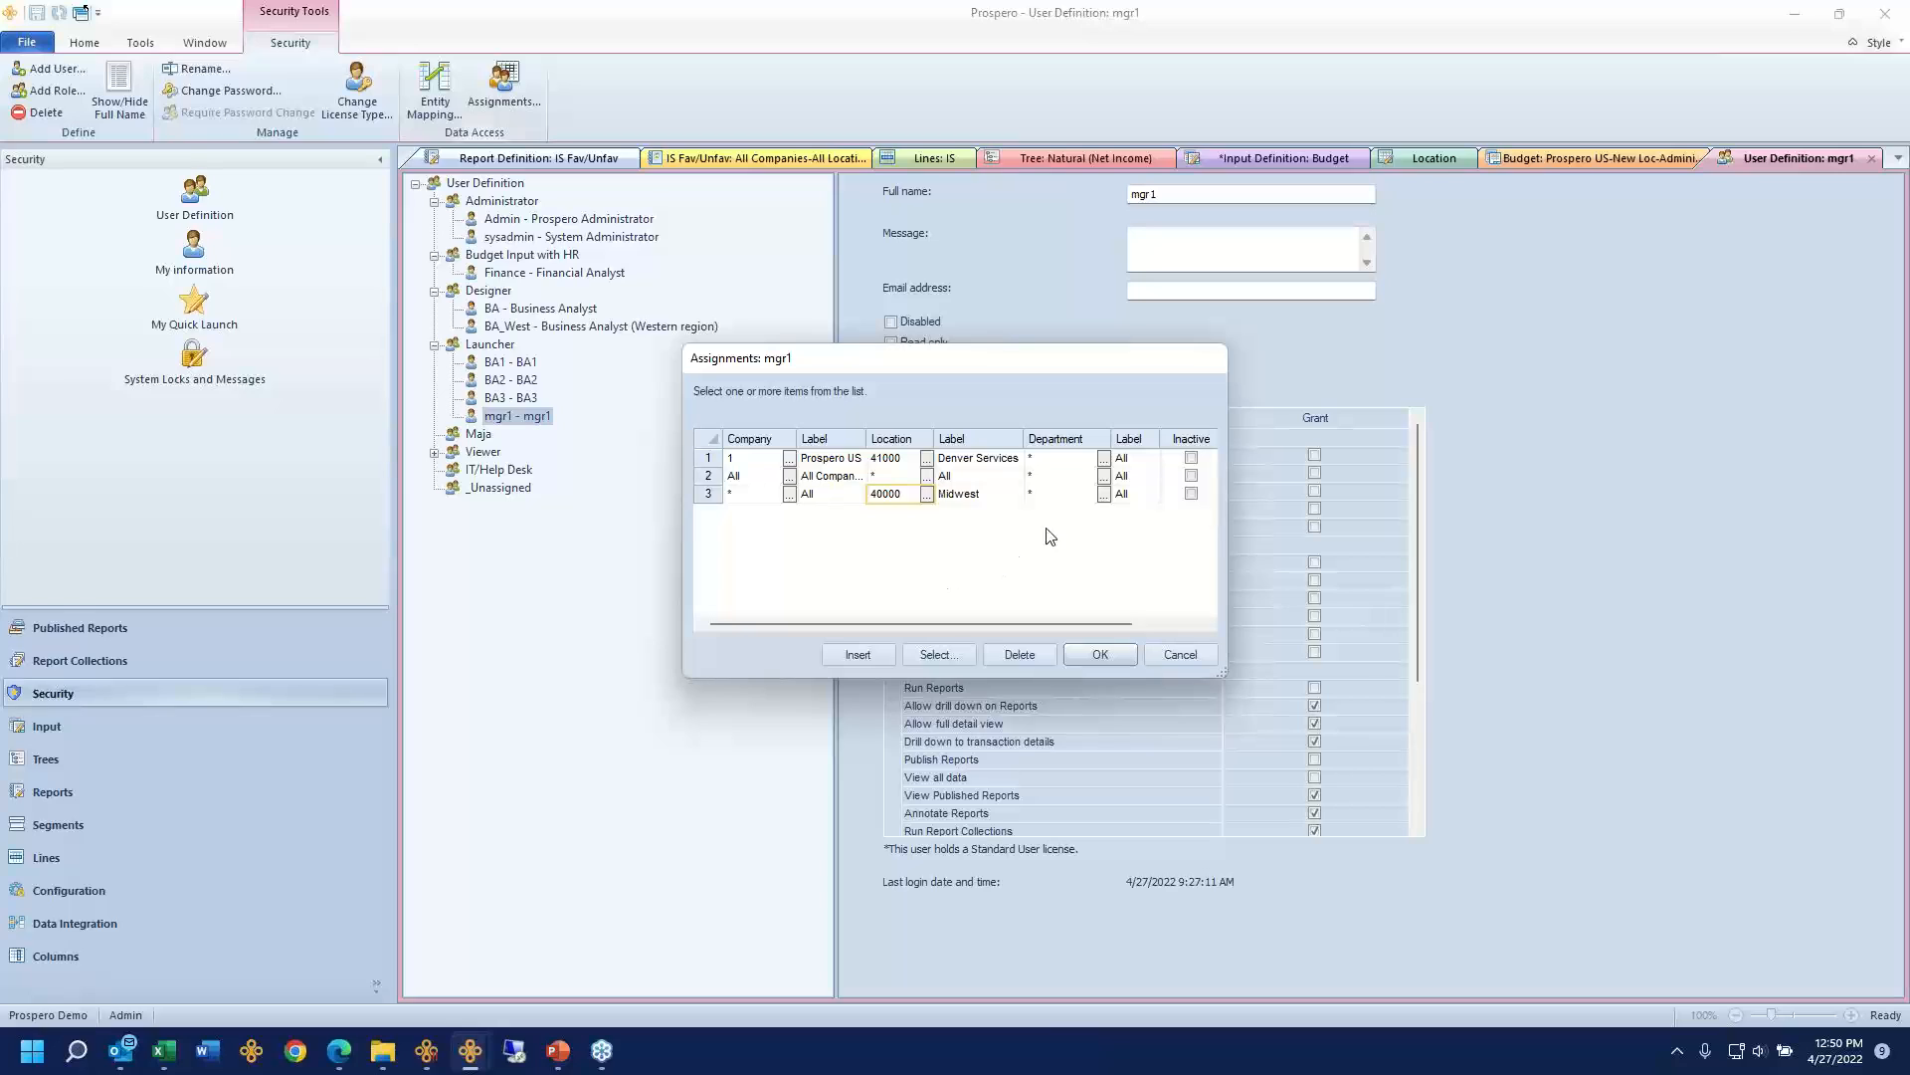
click(1075, 497)
text(100)
key(Up)
text(200)
key(Up)
click(1179, 661)
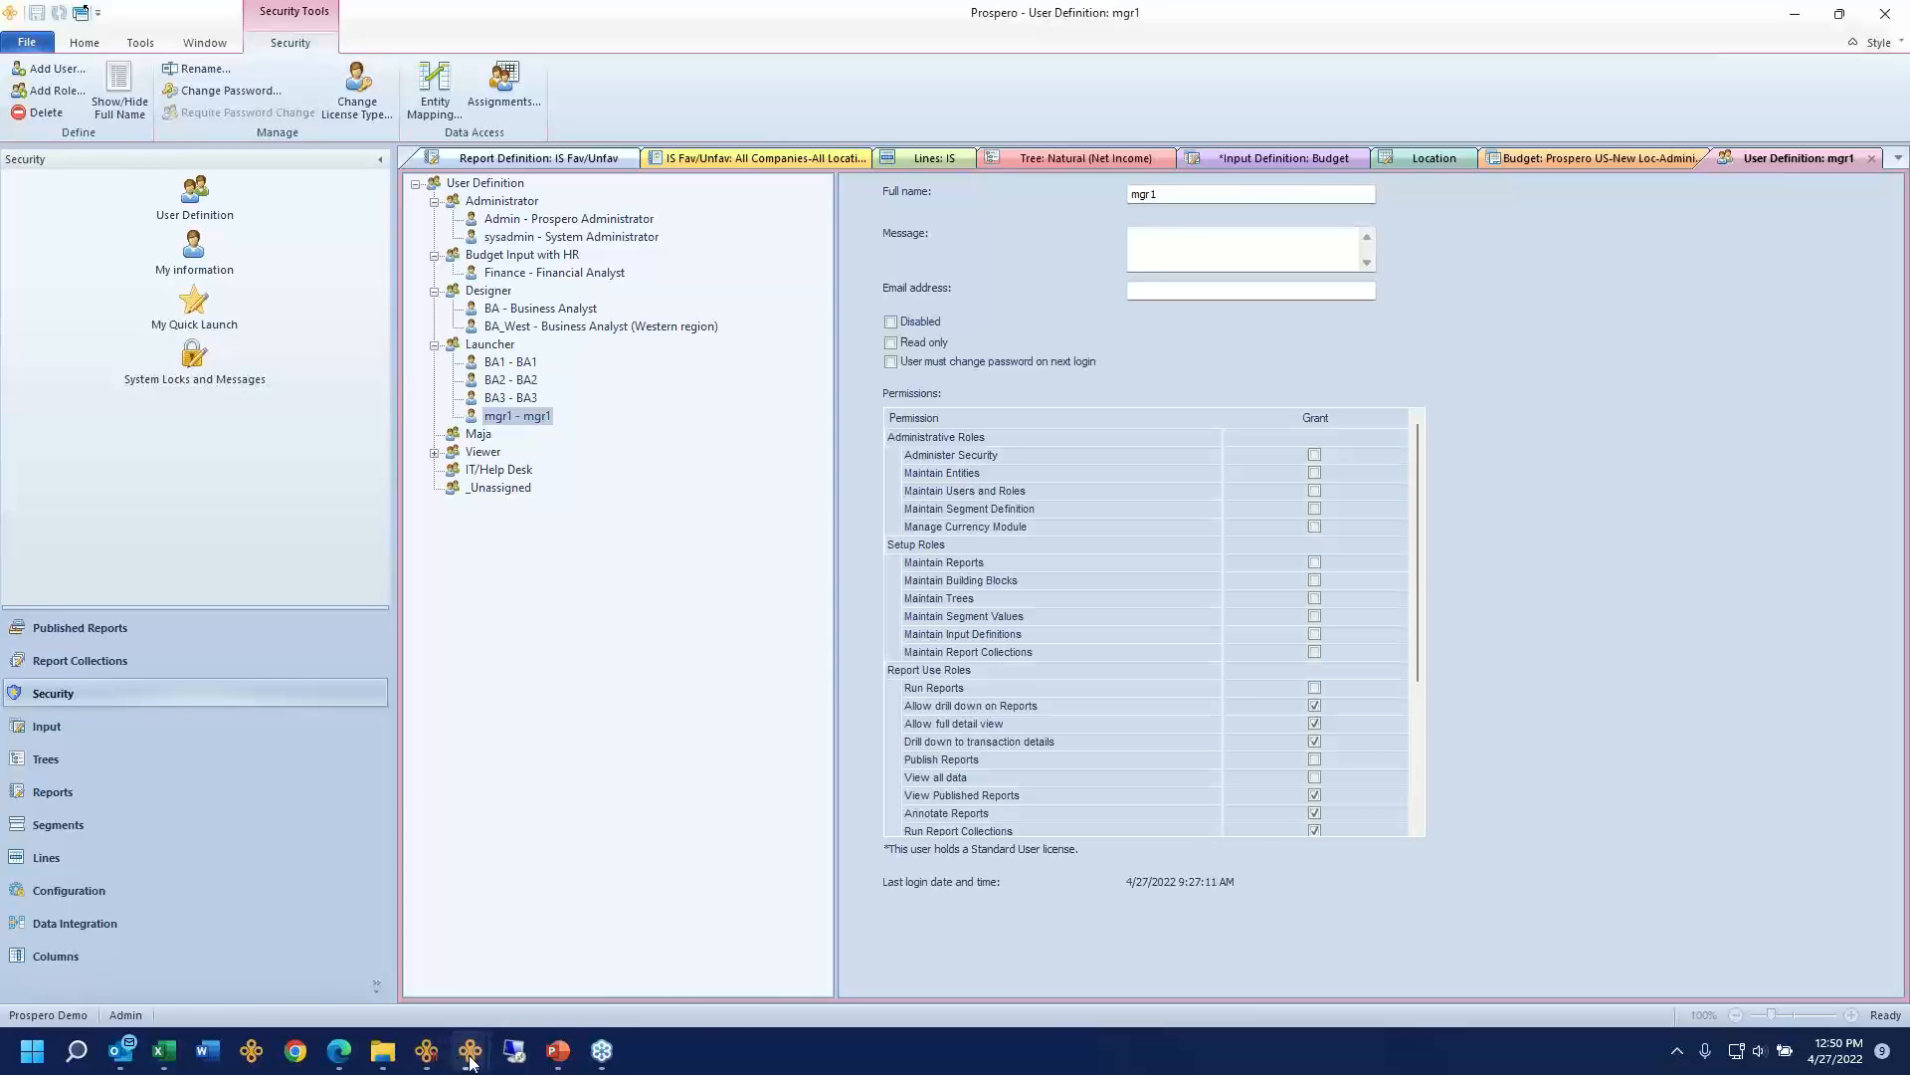
Step: View the Quick Launch page in the mgr1 Prospero session, and return to the Admin session
mouse_move(470, 1047)
click(438, 1007)
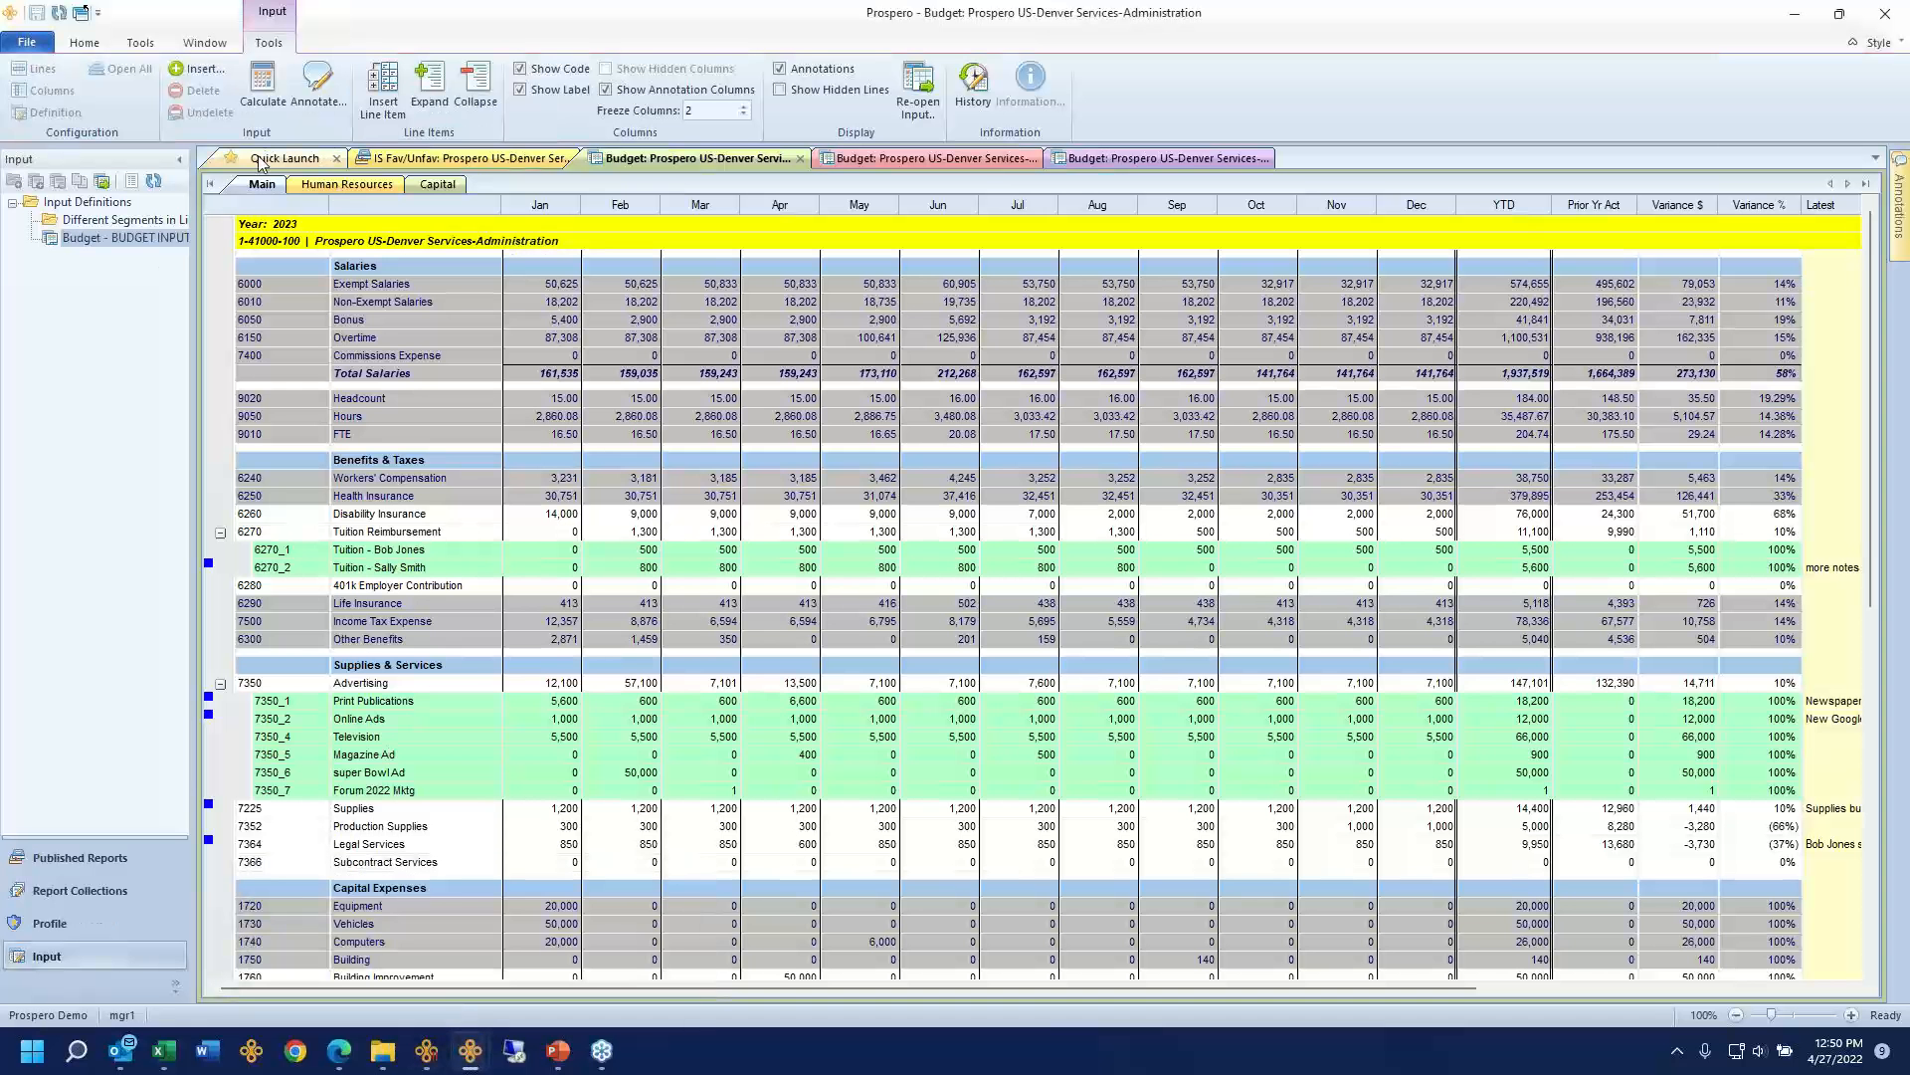
click(288, 158)
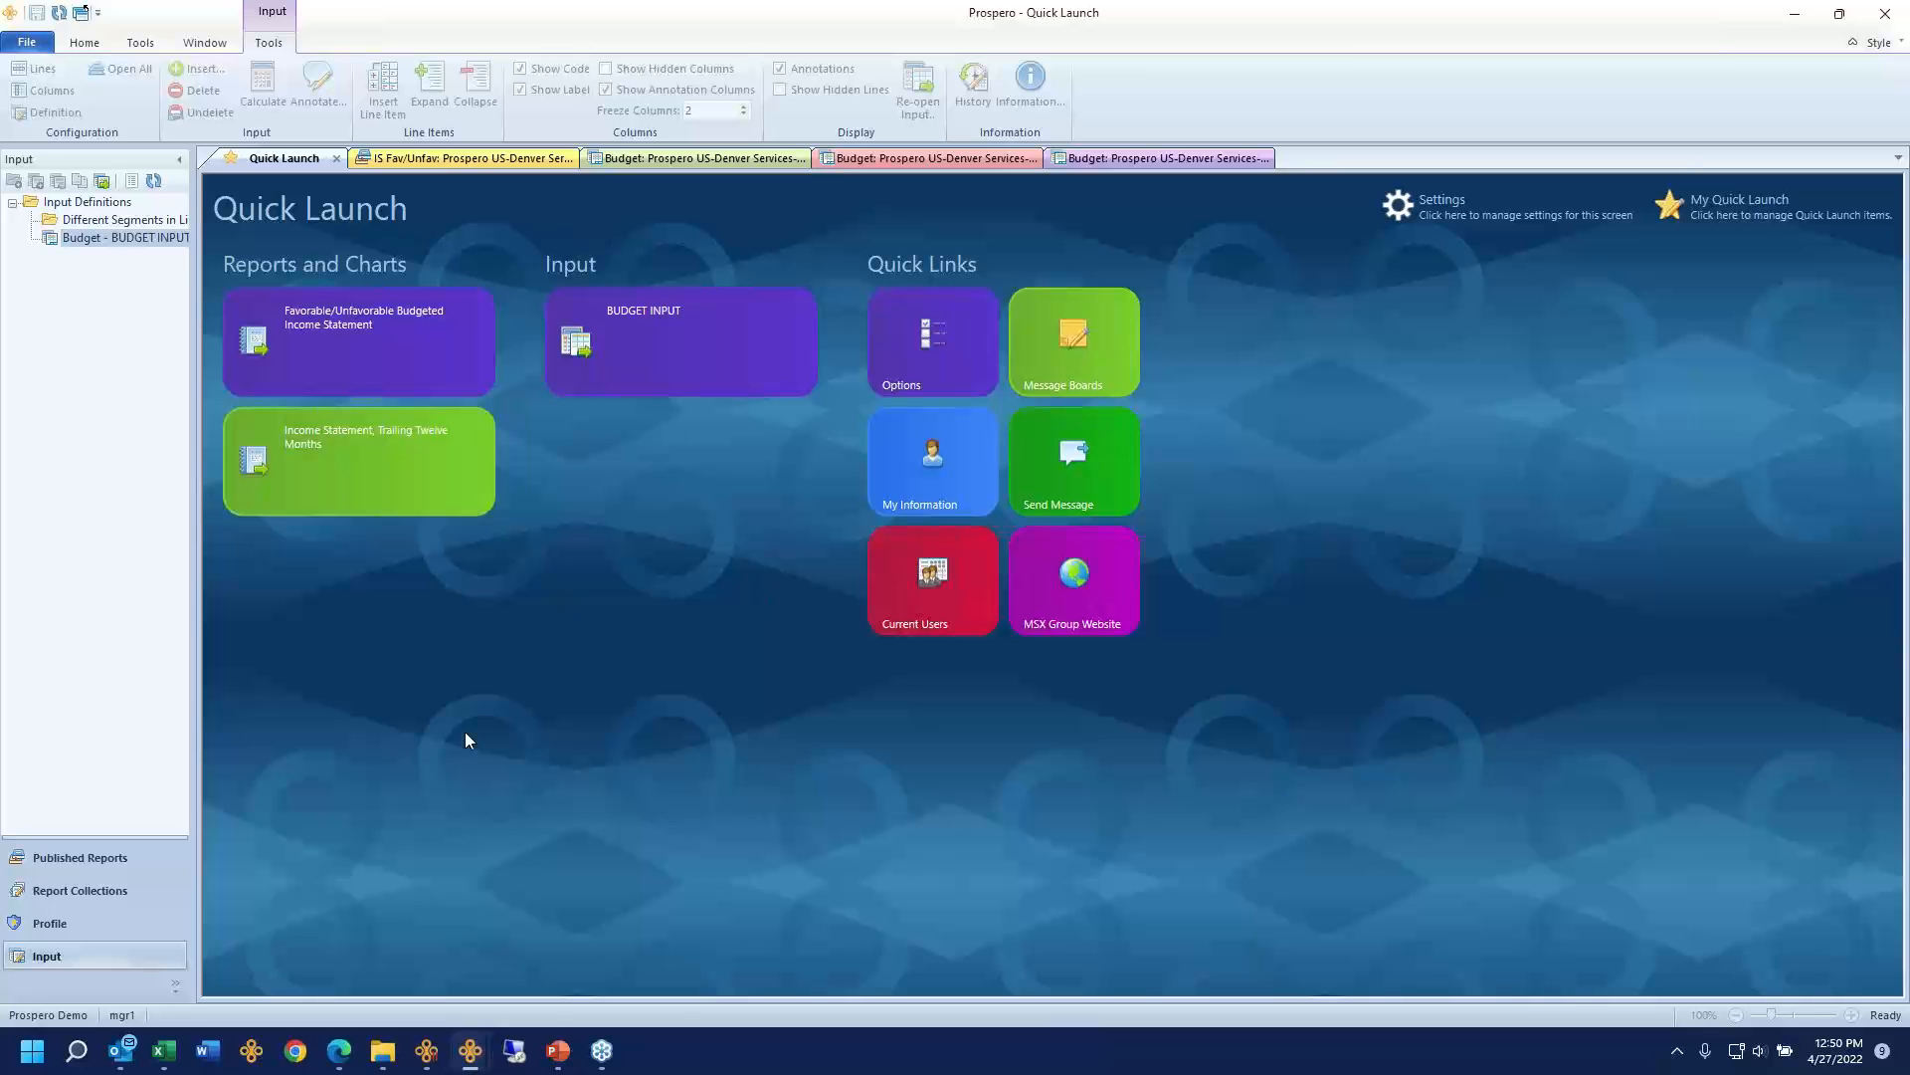
mouse_move(479, 1061)
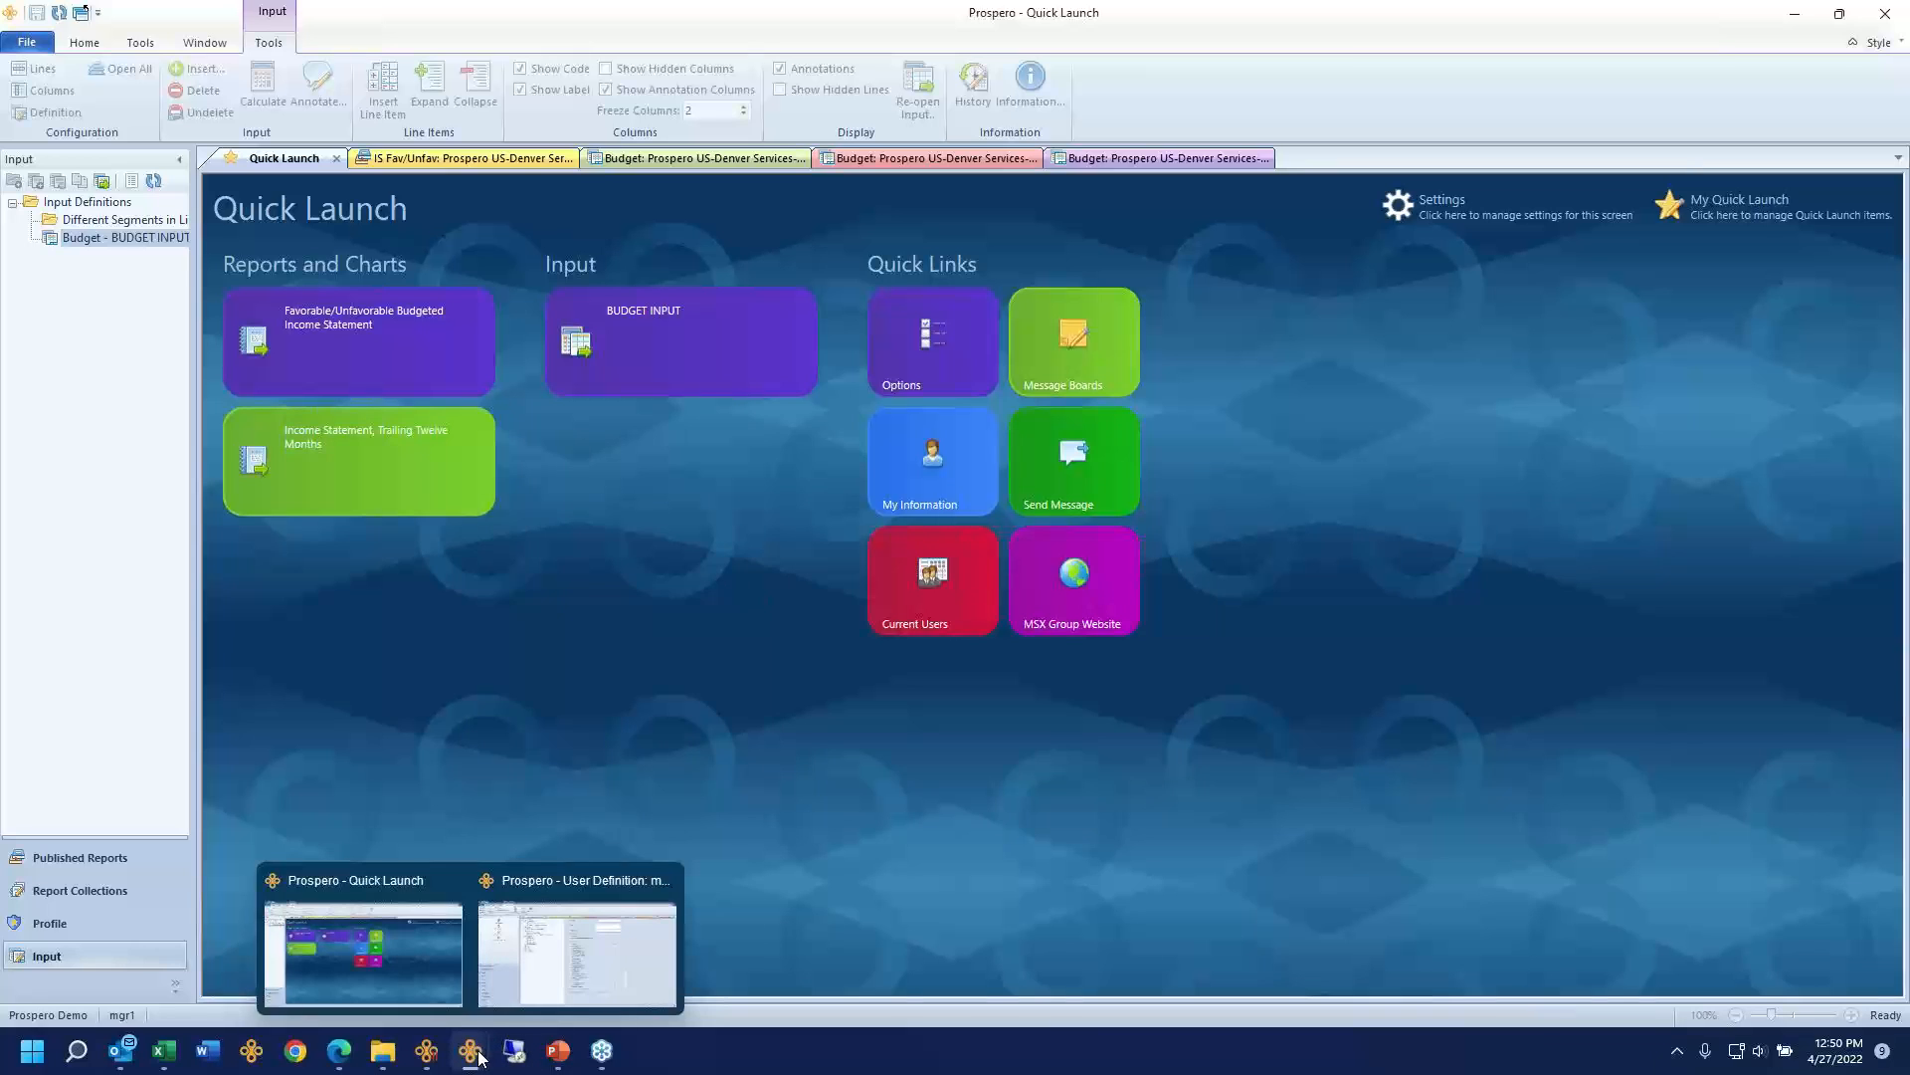
click(501, 997)
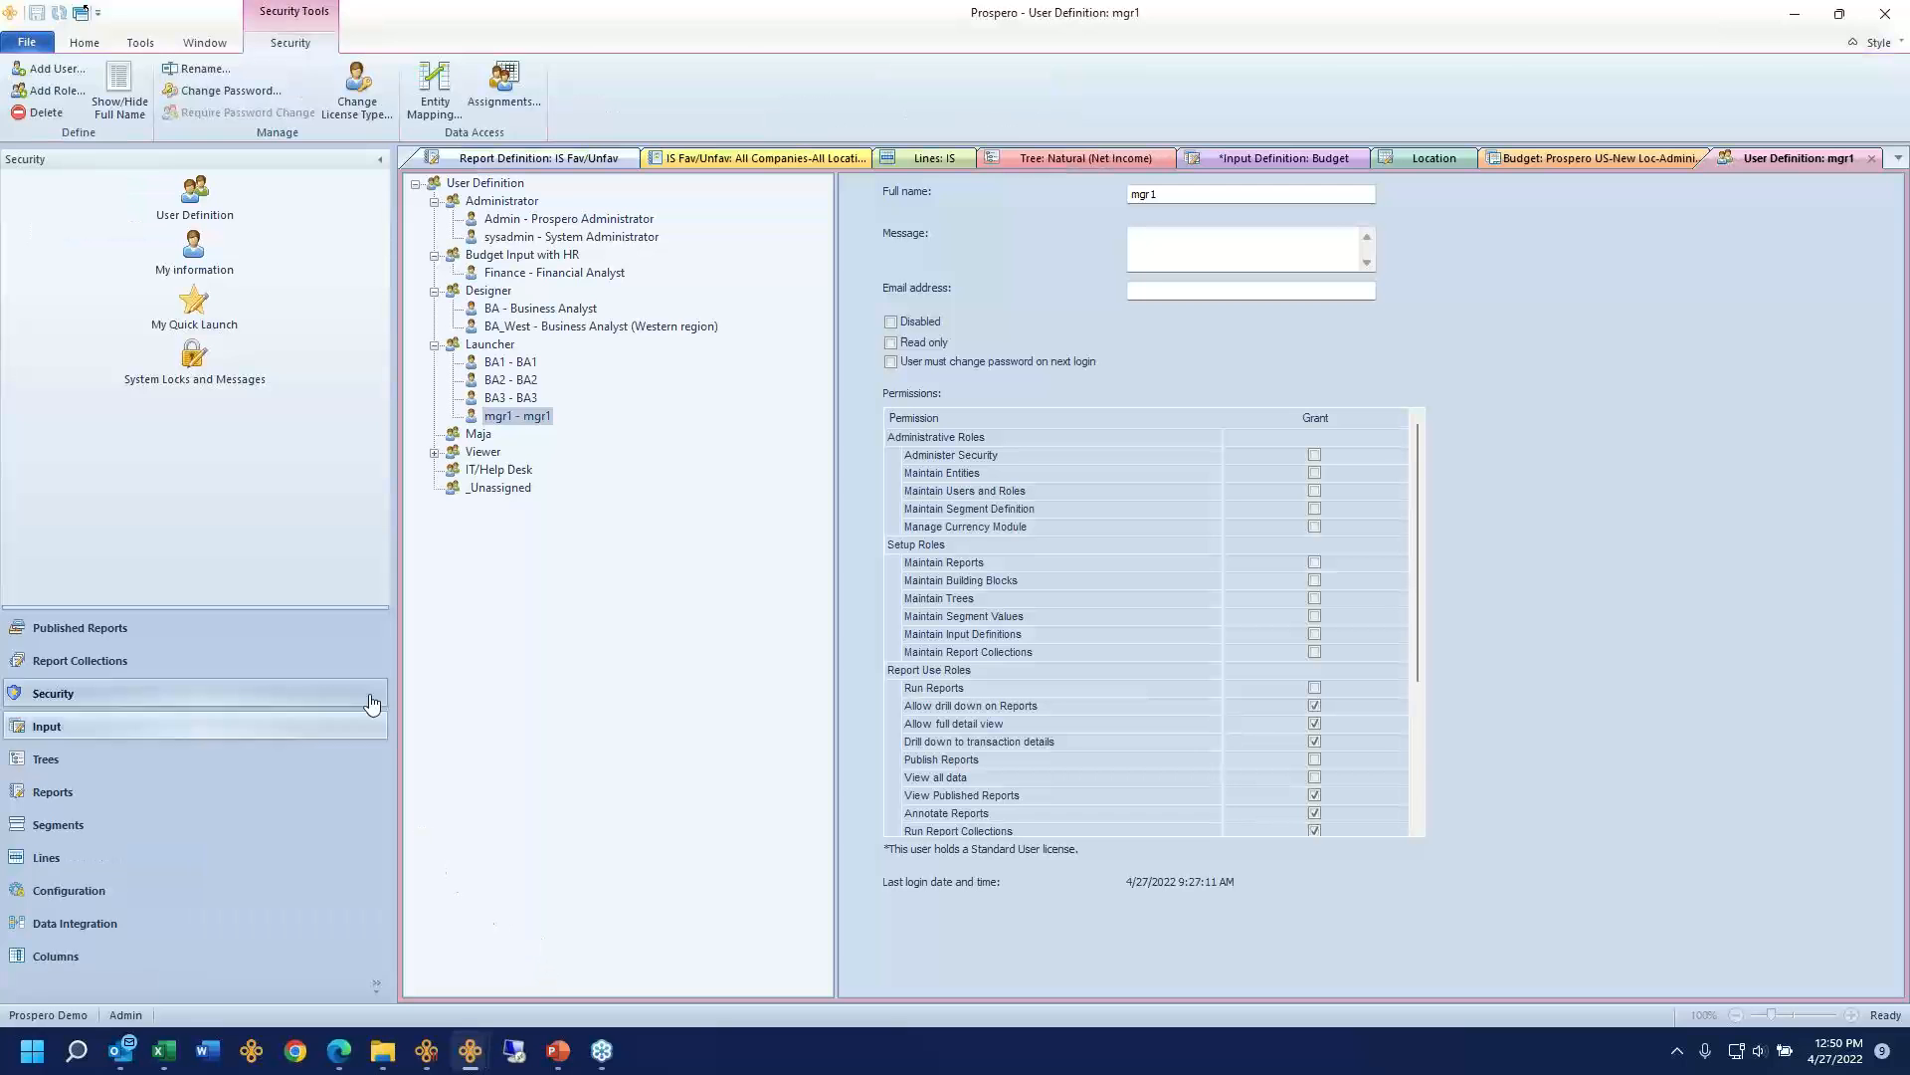
Step: Try allowing all users to view and run the IS Fav/Unfav report in its visibility settings, and turn the access off again
click(542, 160)
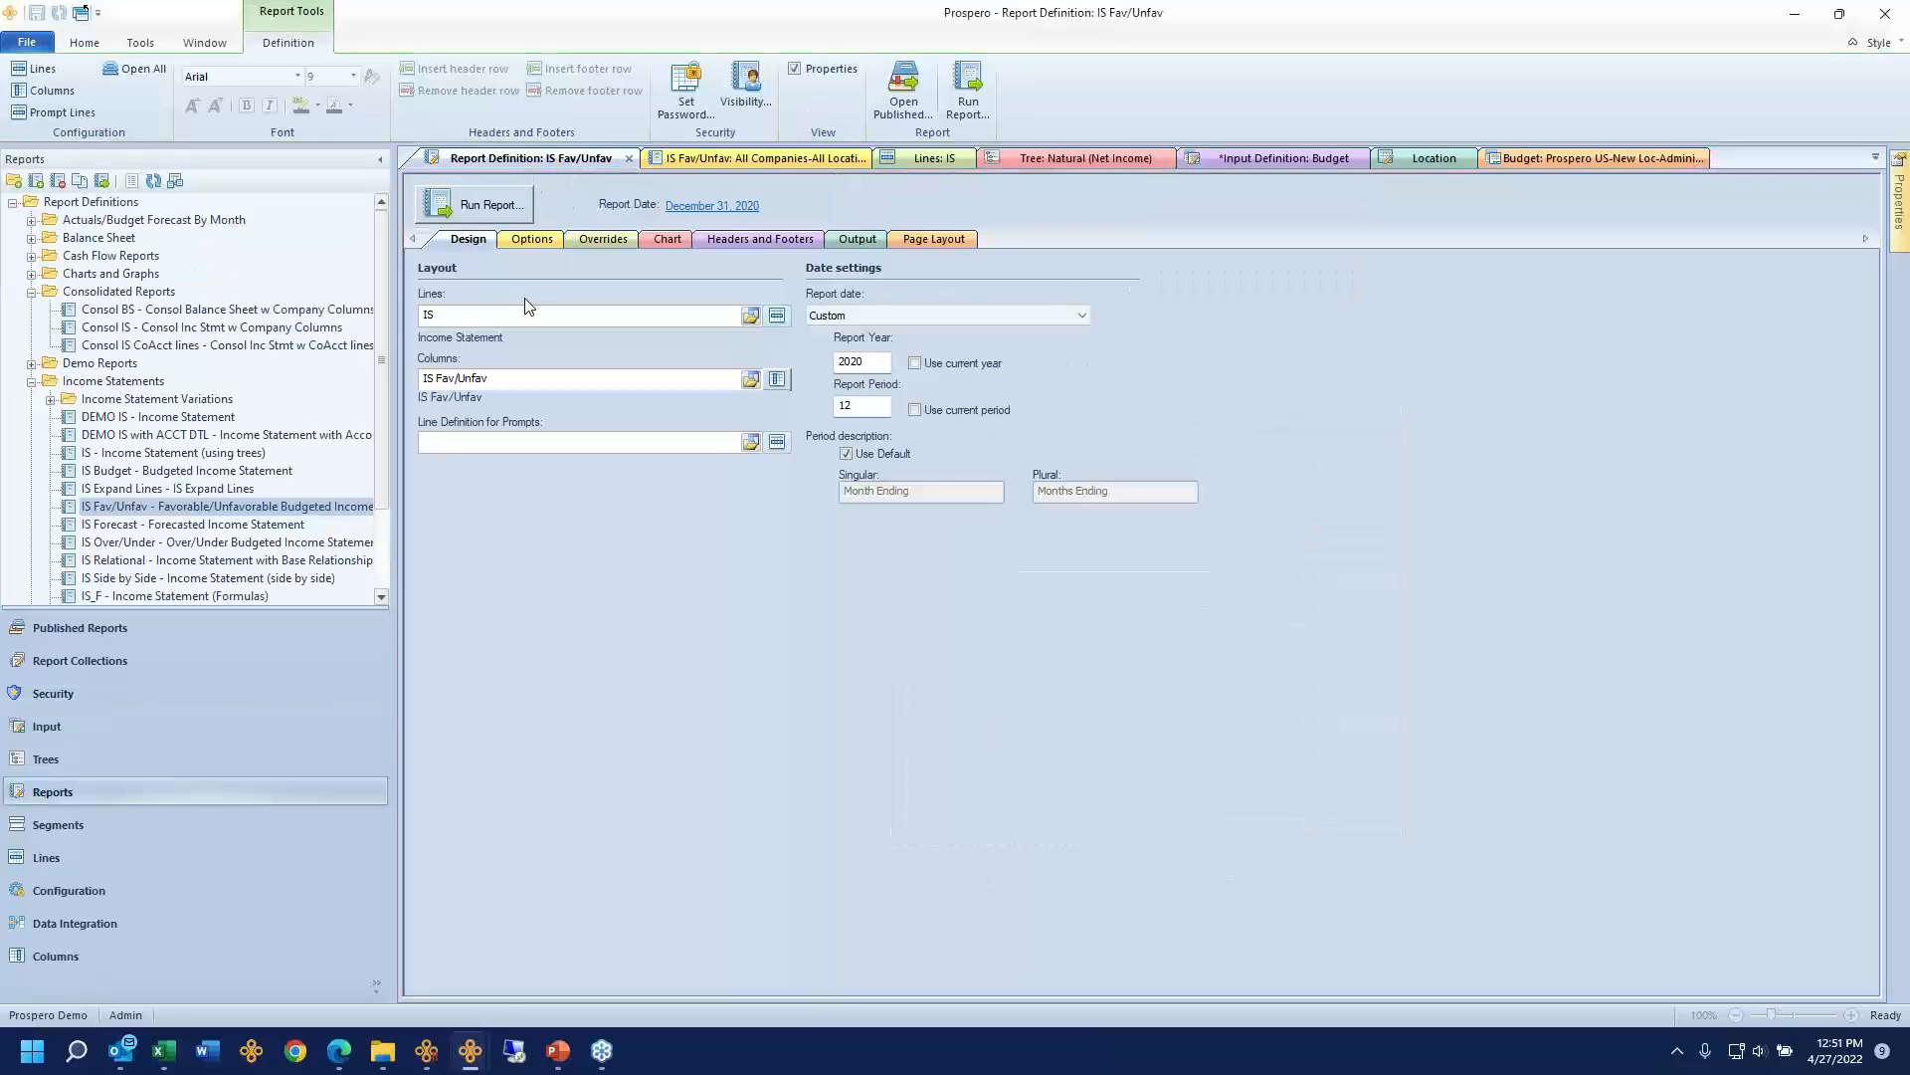
click(516, 380)
click(746, 105)
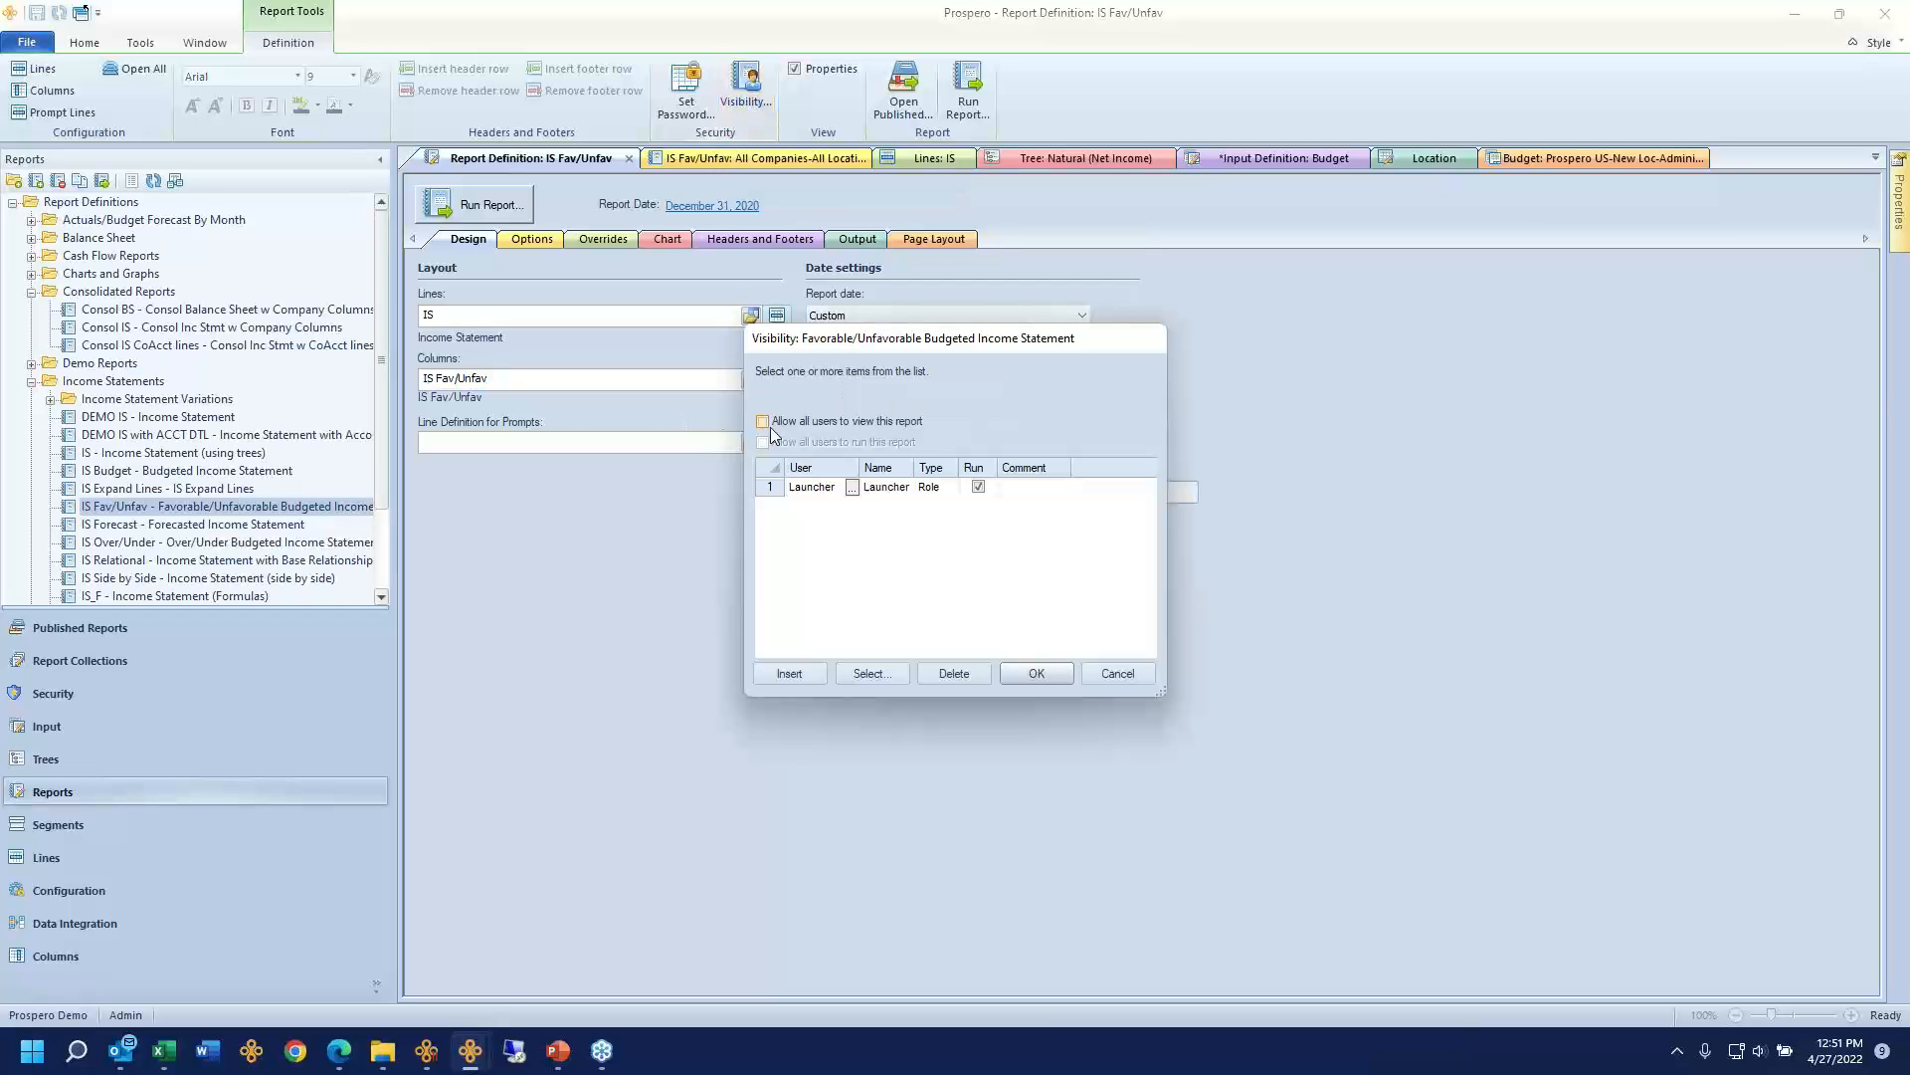
click(768, 425)
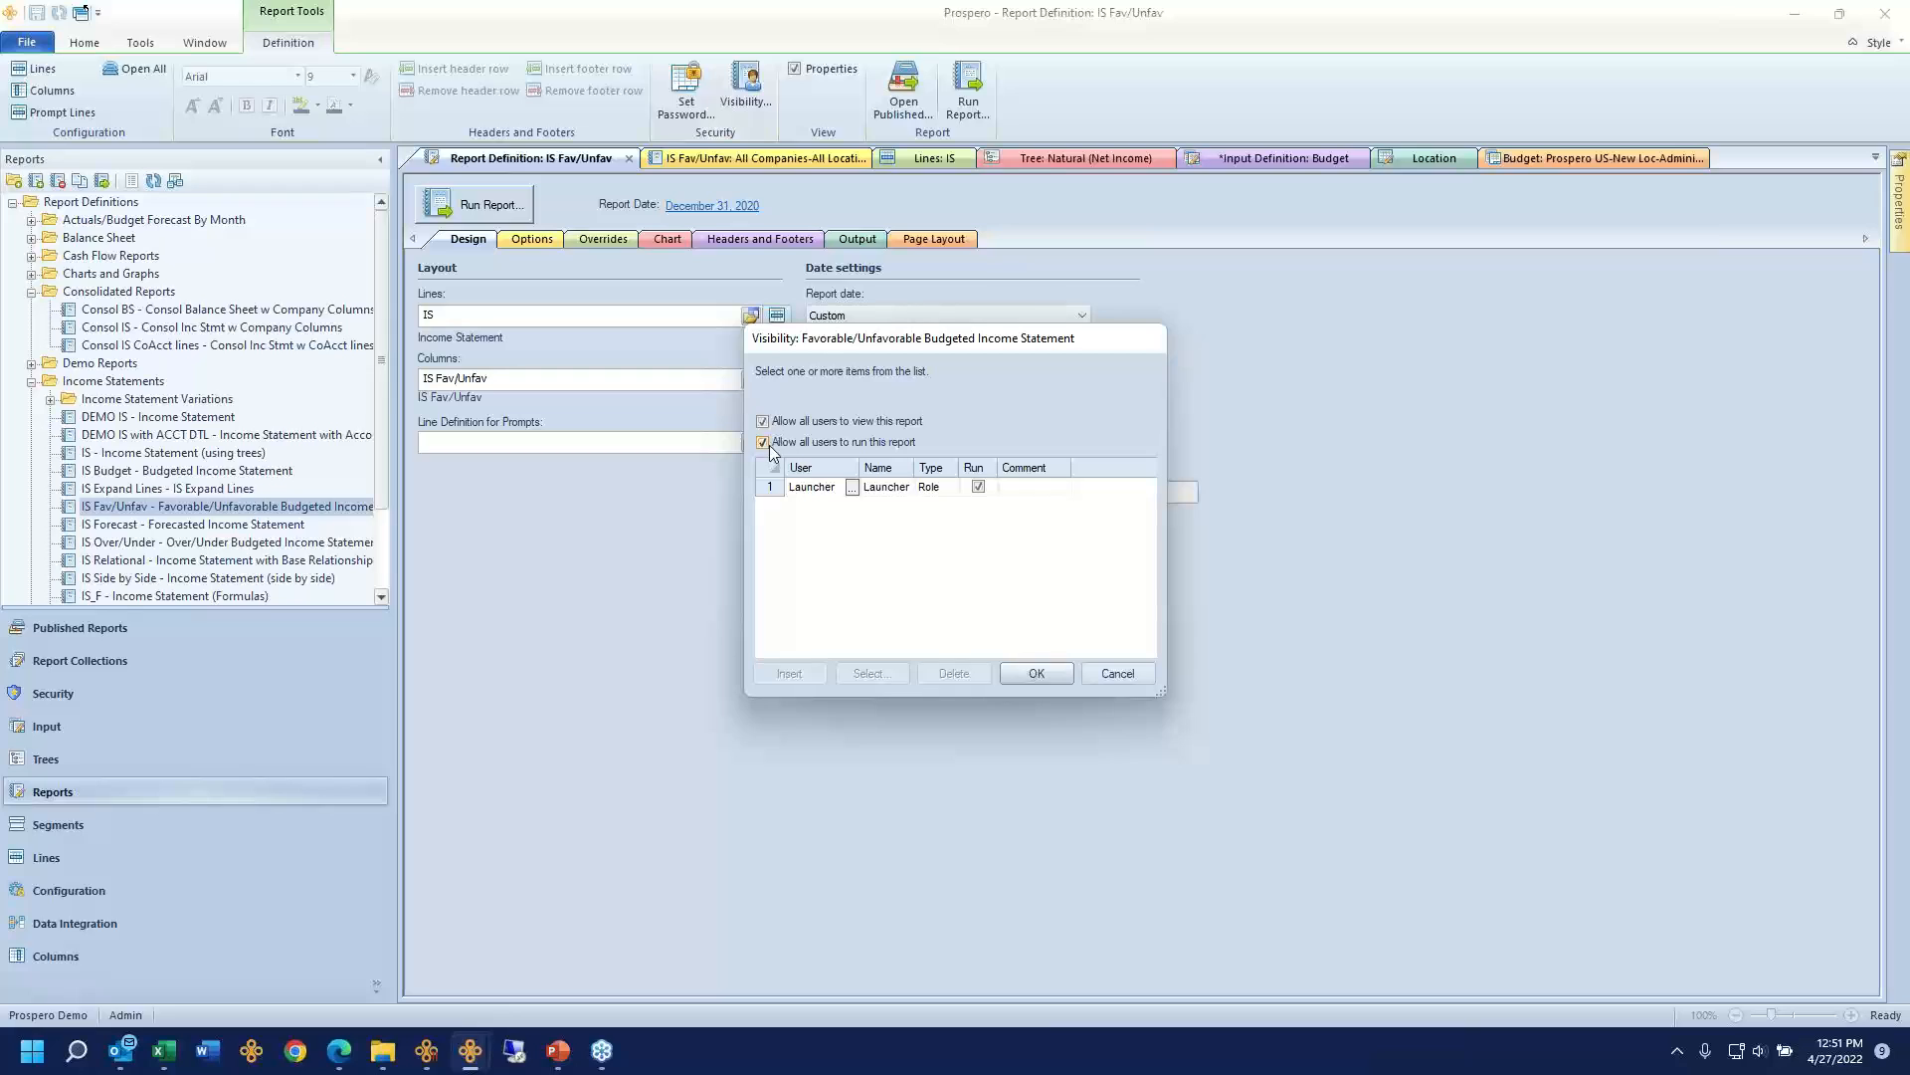
click(764, 444)
click(762, 443)
click(763, 443)
click(763, 423)
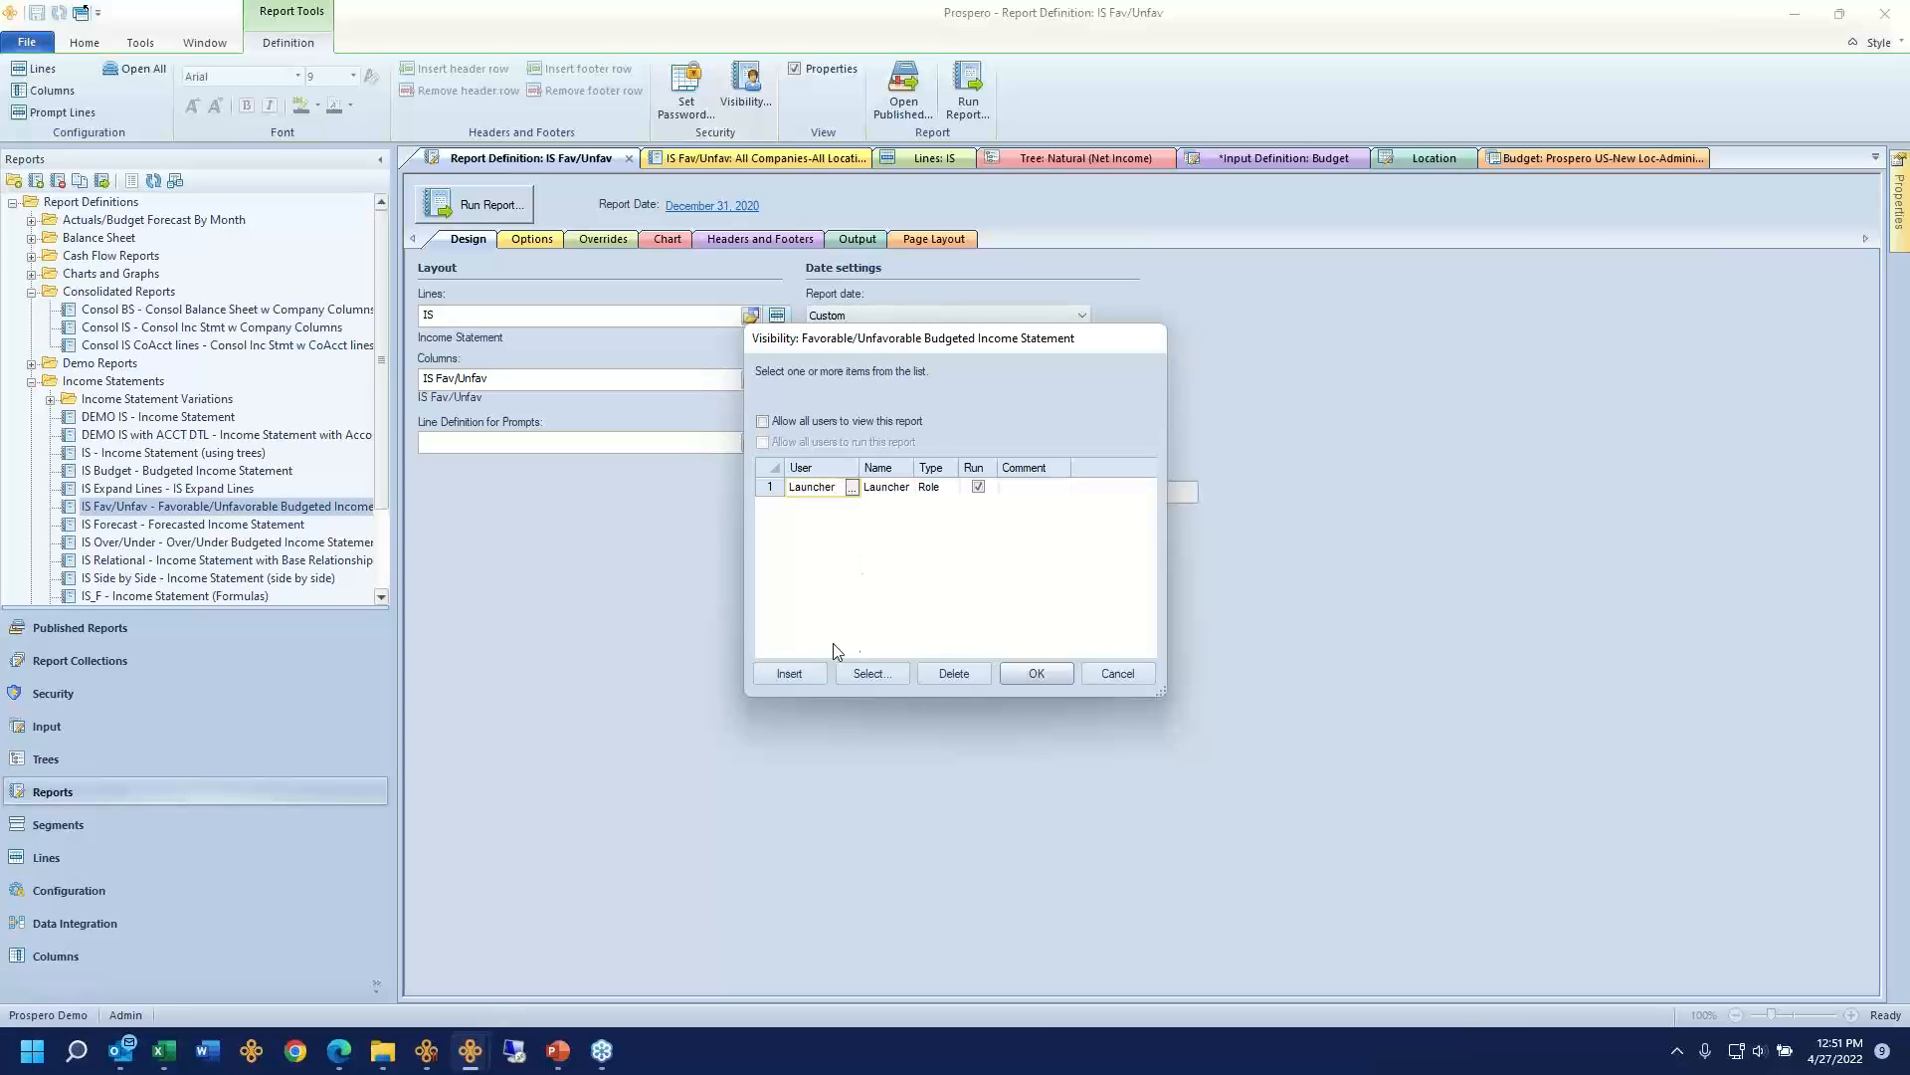
Step: Try adding the IT/Help Desk role to the report's visibility list, and cancel the visibility changes
click(793, 674)
click(853, 507)
drag(963, 326, 1305, 450)
click(1437, 587)
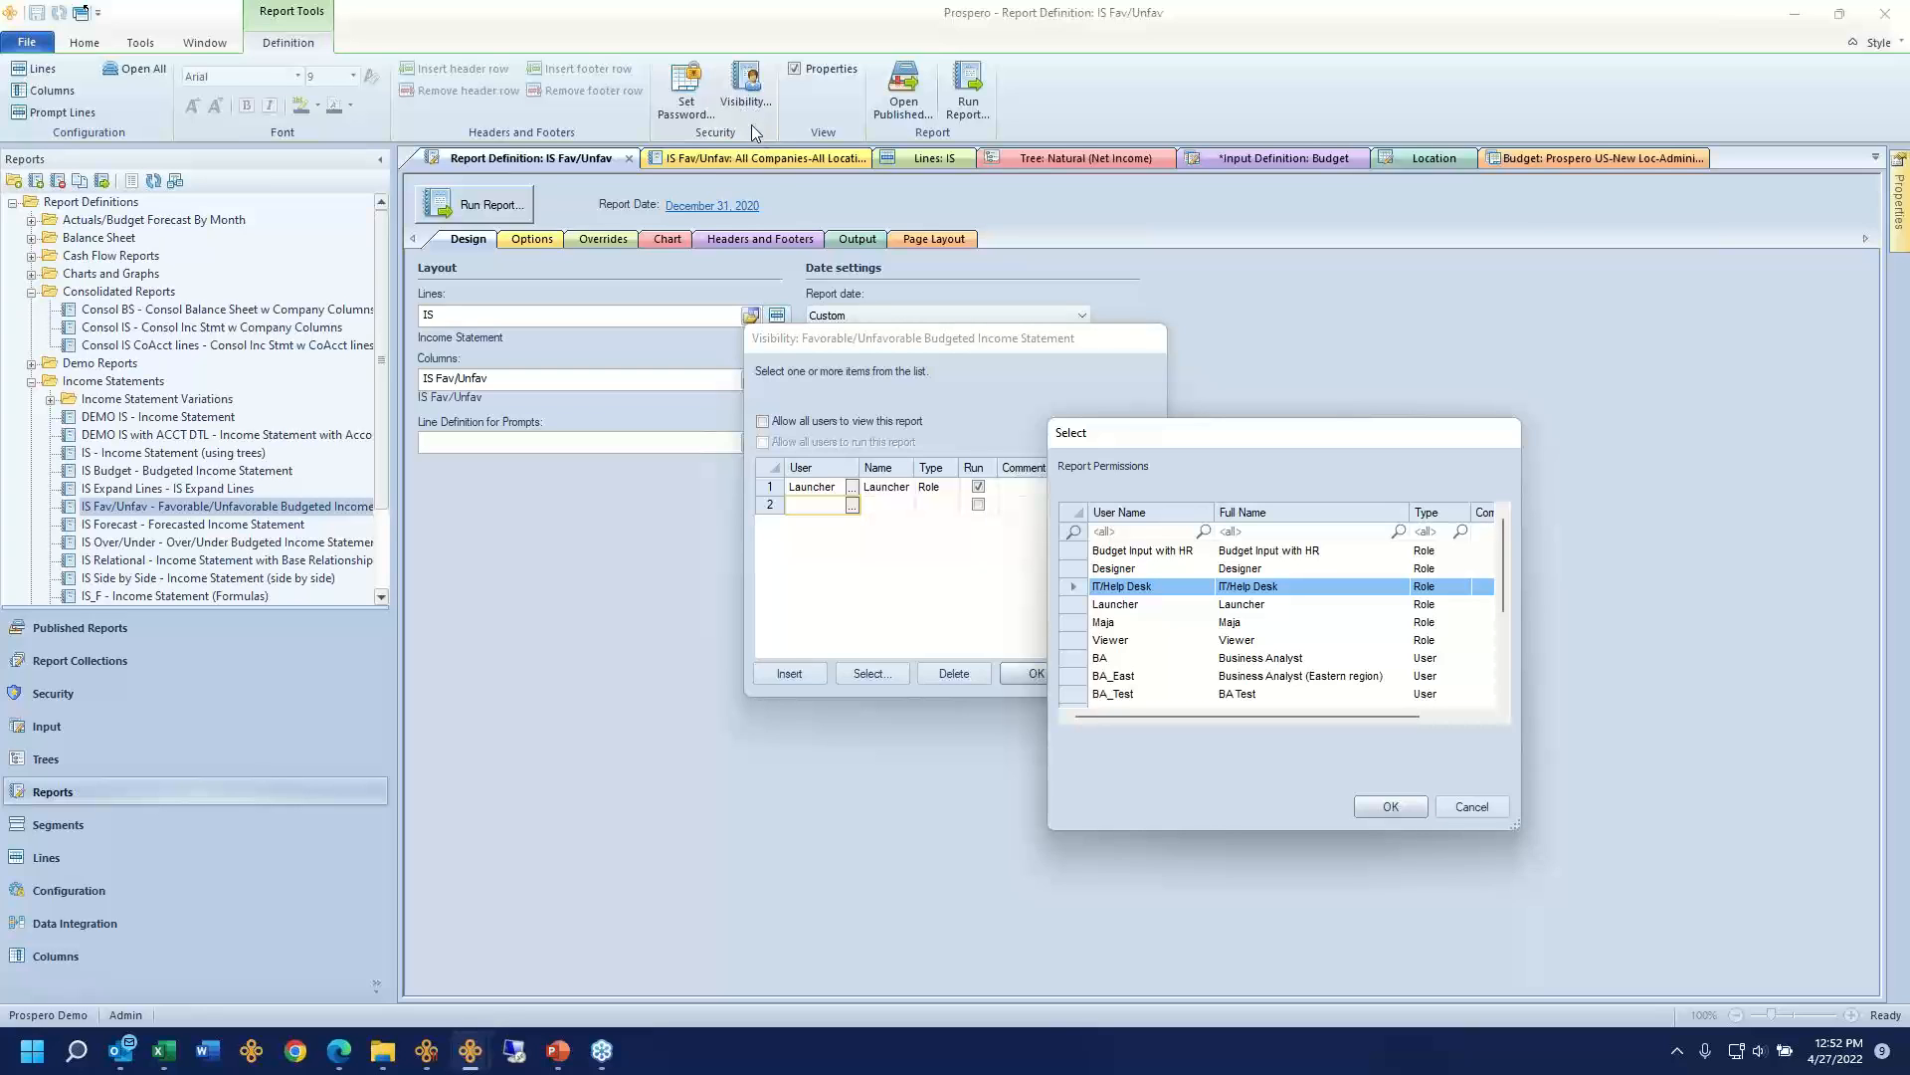
click(1477, 808)
click(1121, 677)
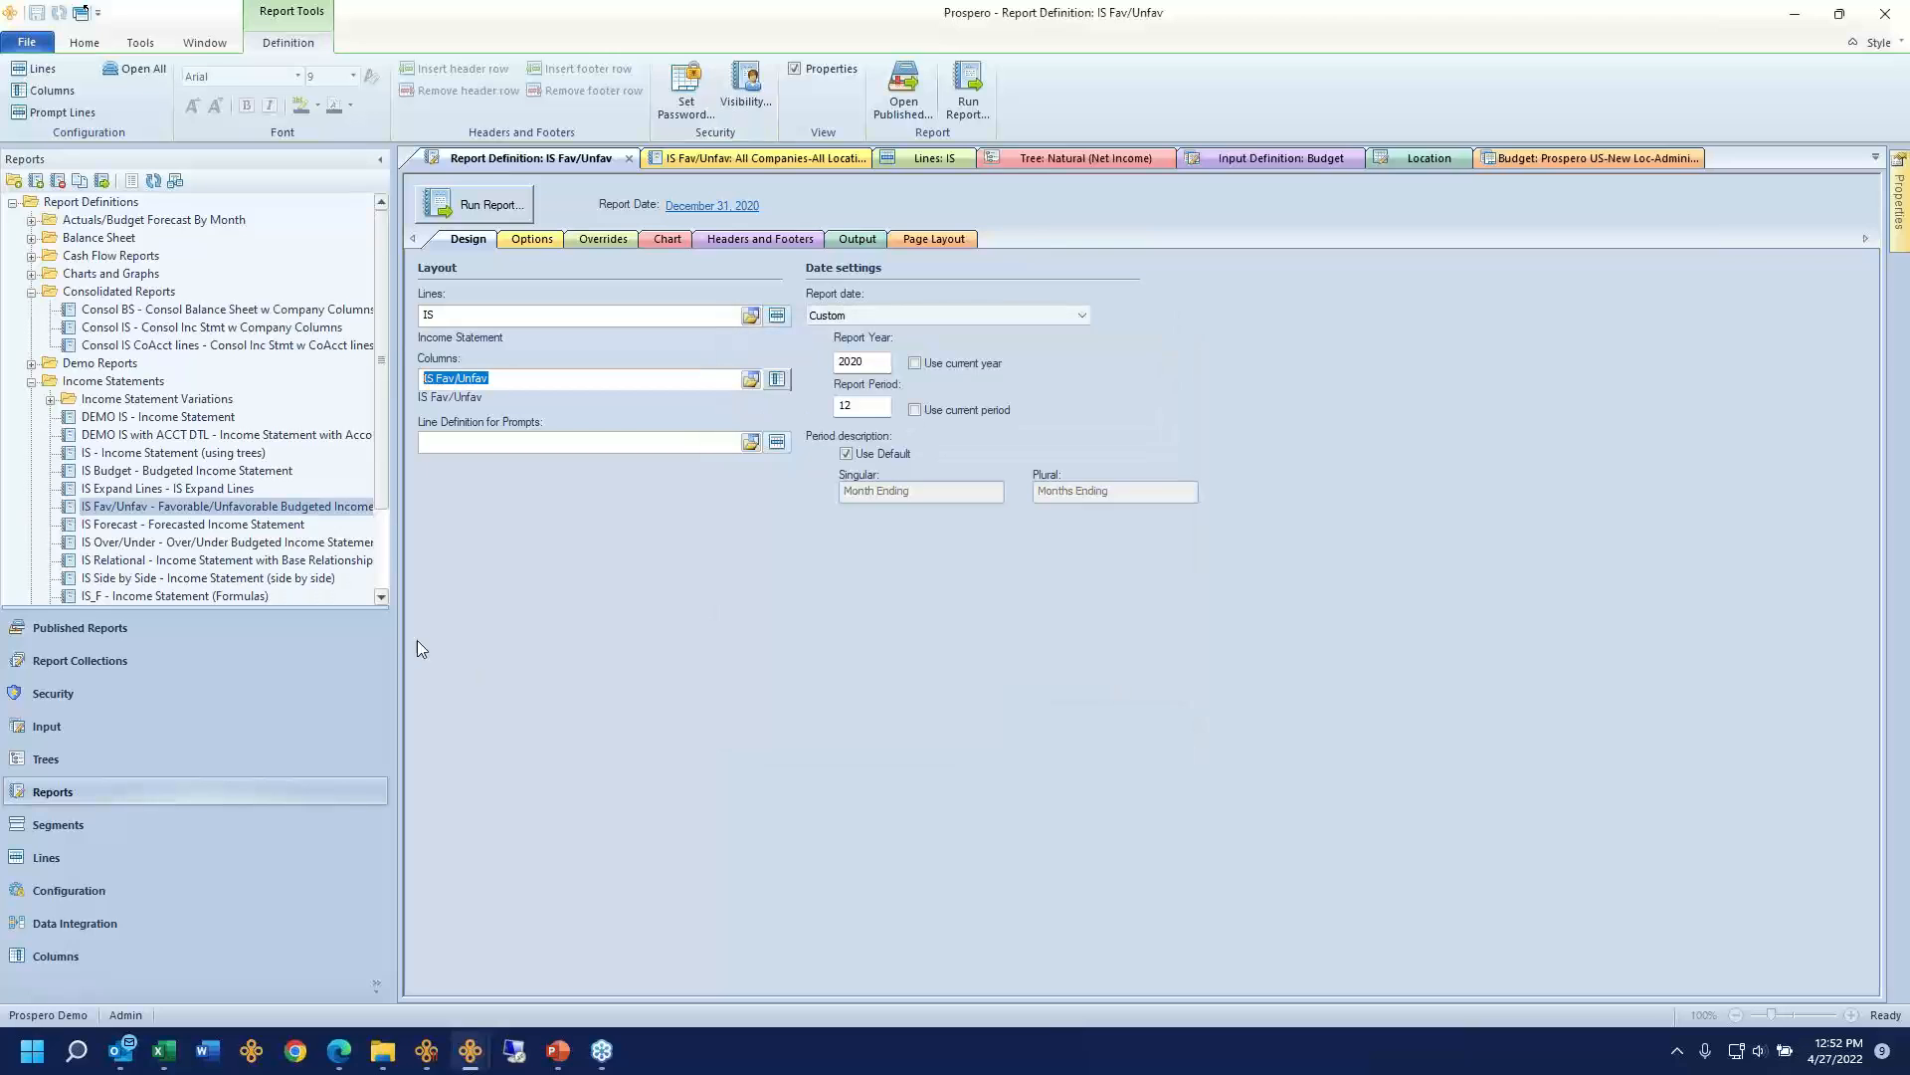
Step: Switch to the PowerPoint demo presentation and show slide 13, Prospero Differentiators, enlarged to 130%
mouse_move(559, 1051)
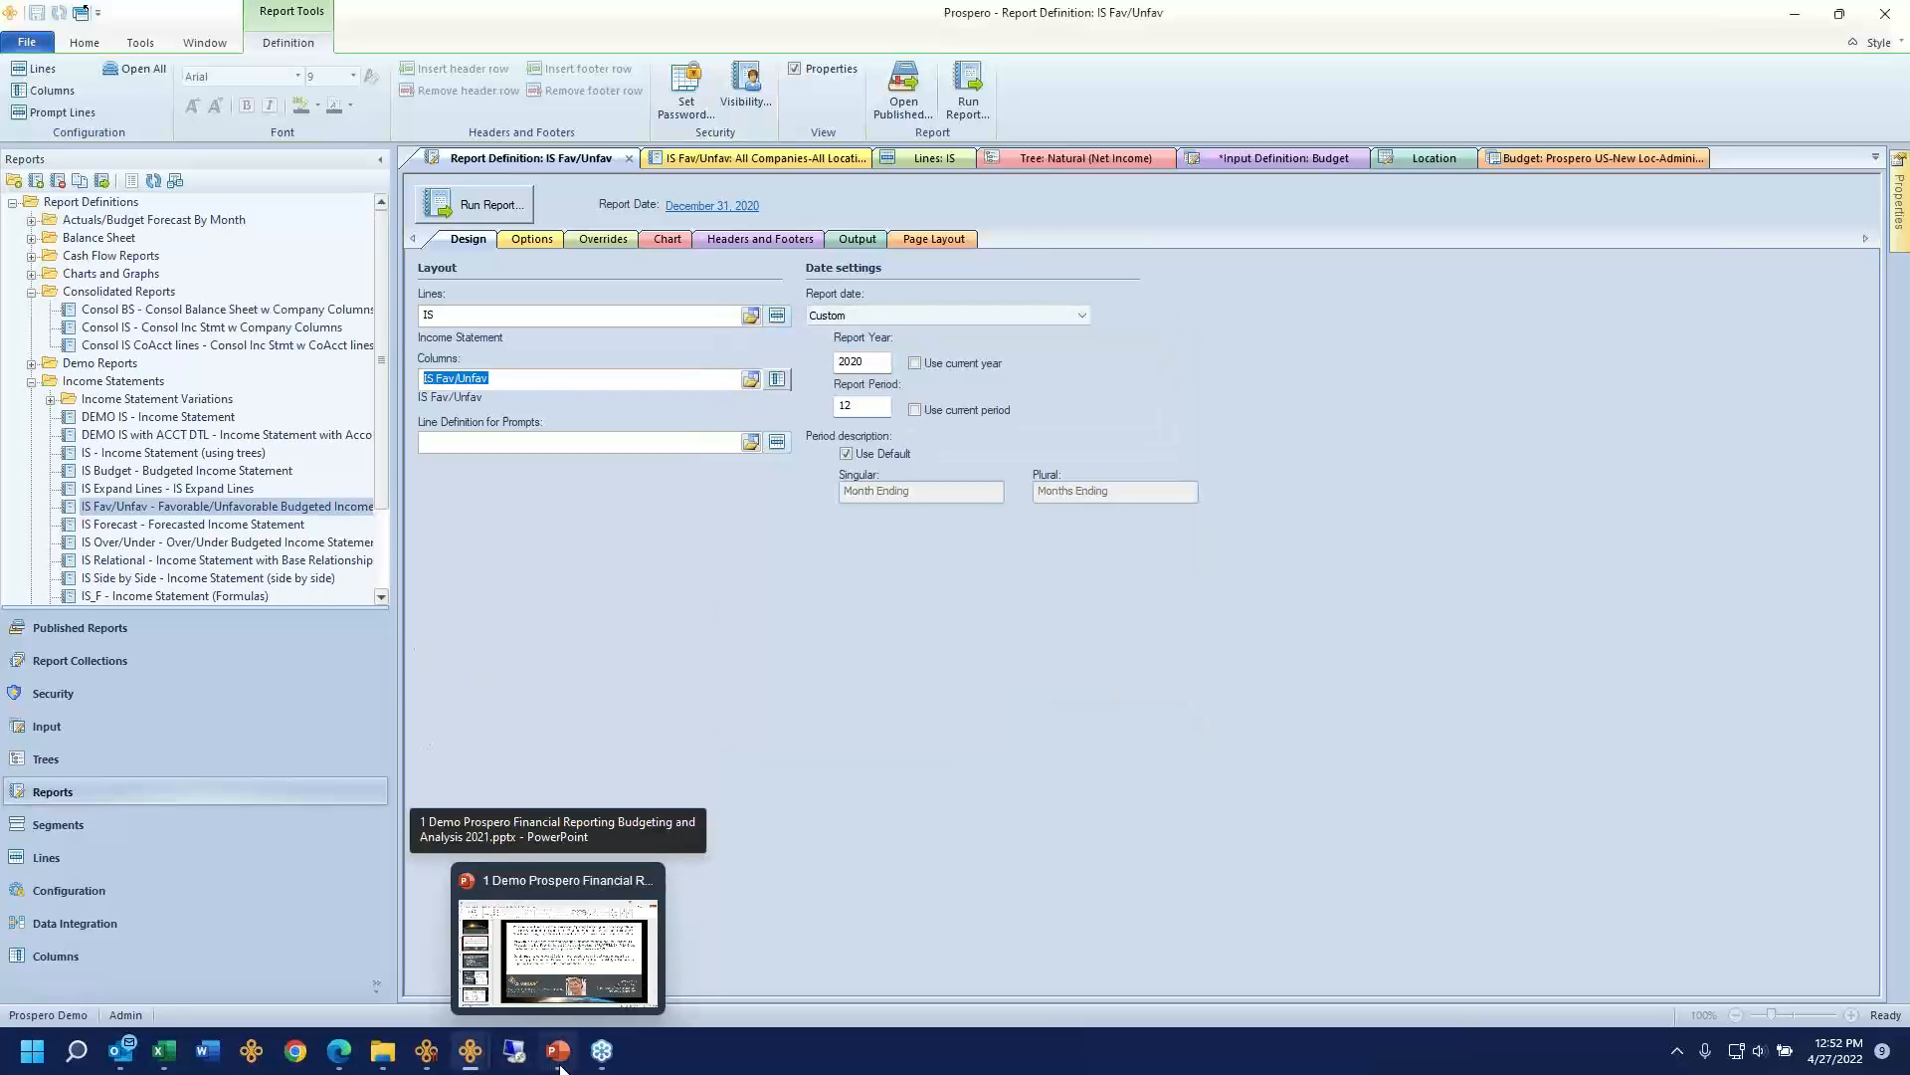
click(544, 983)
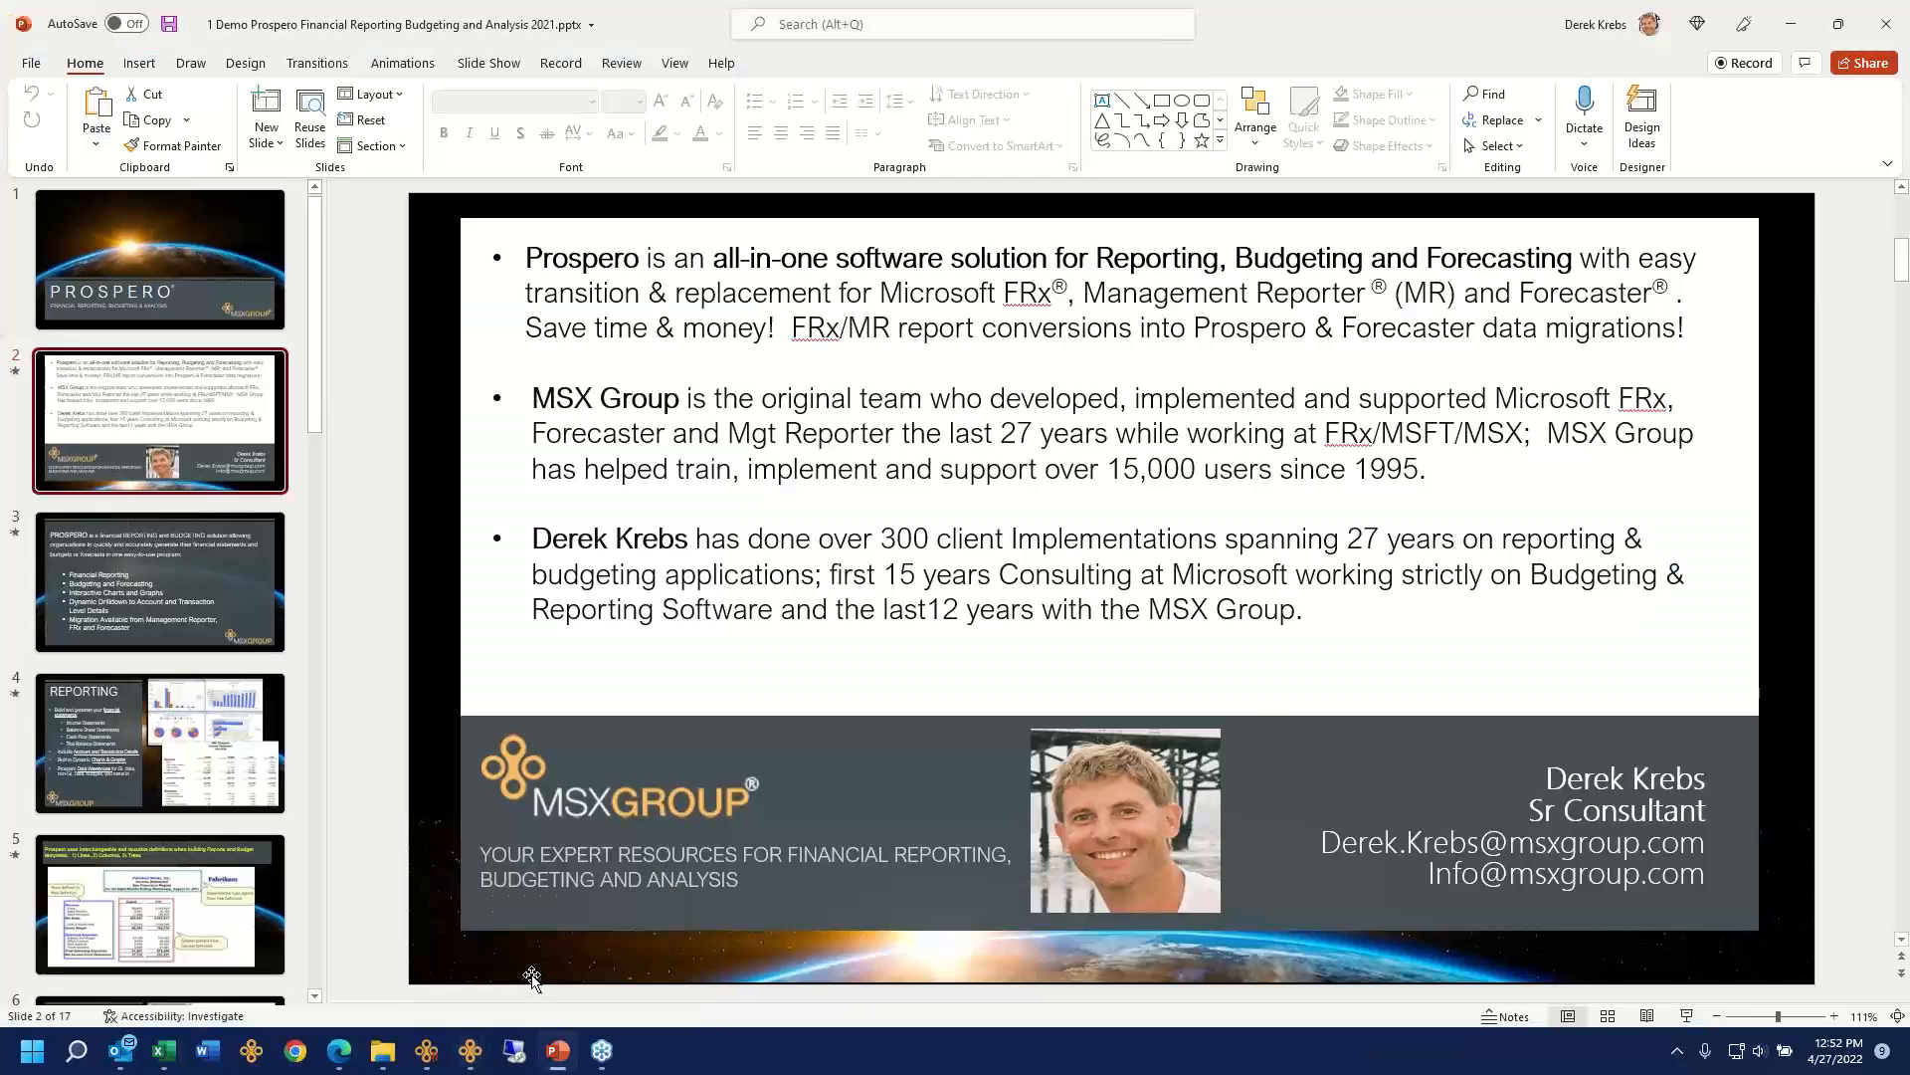
scroll(312, 969, down, 10)
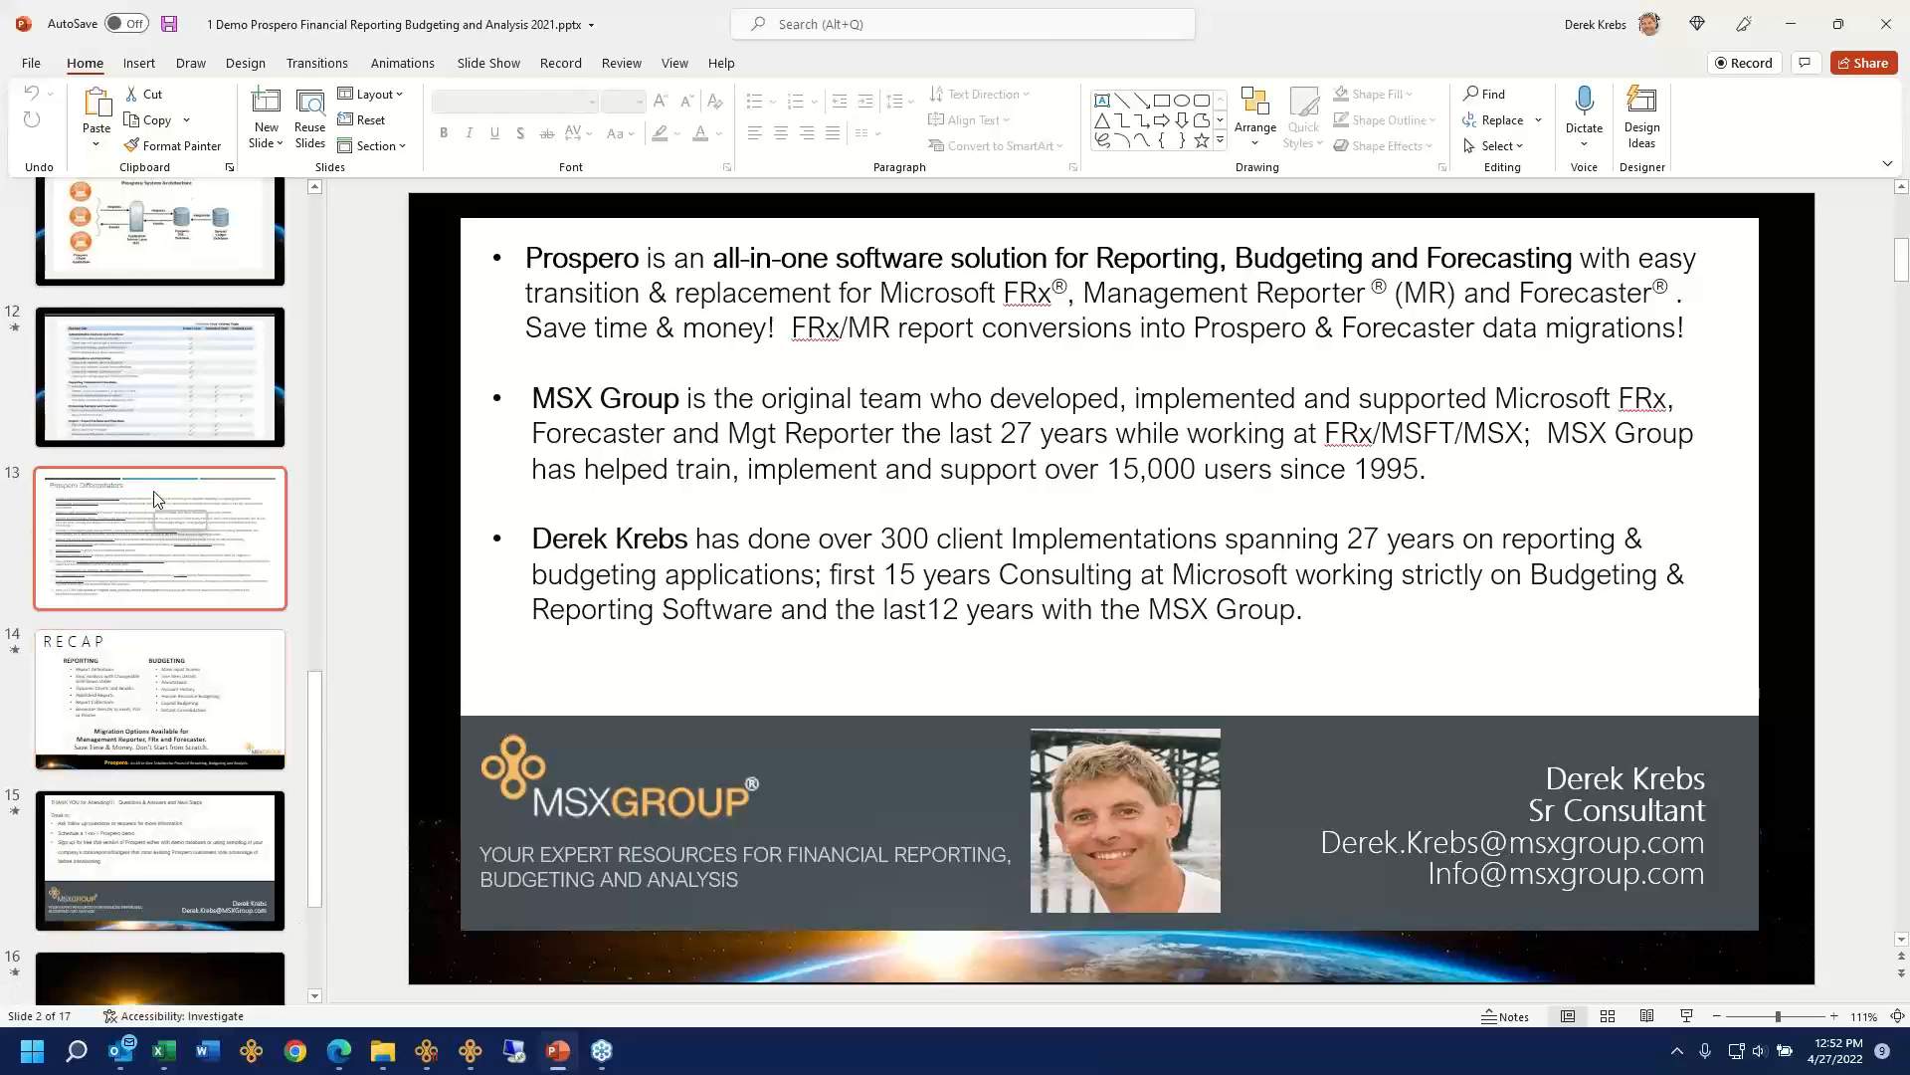
click(184, 512)
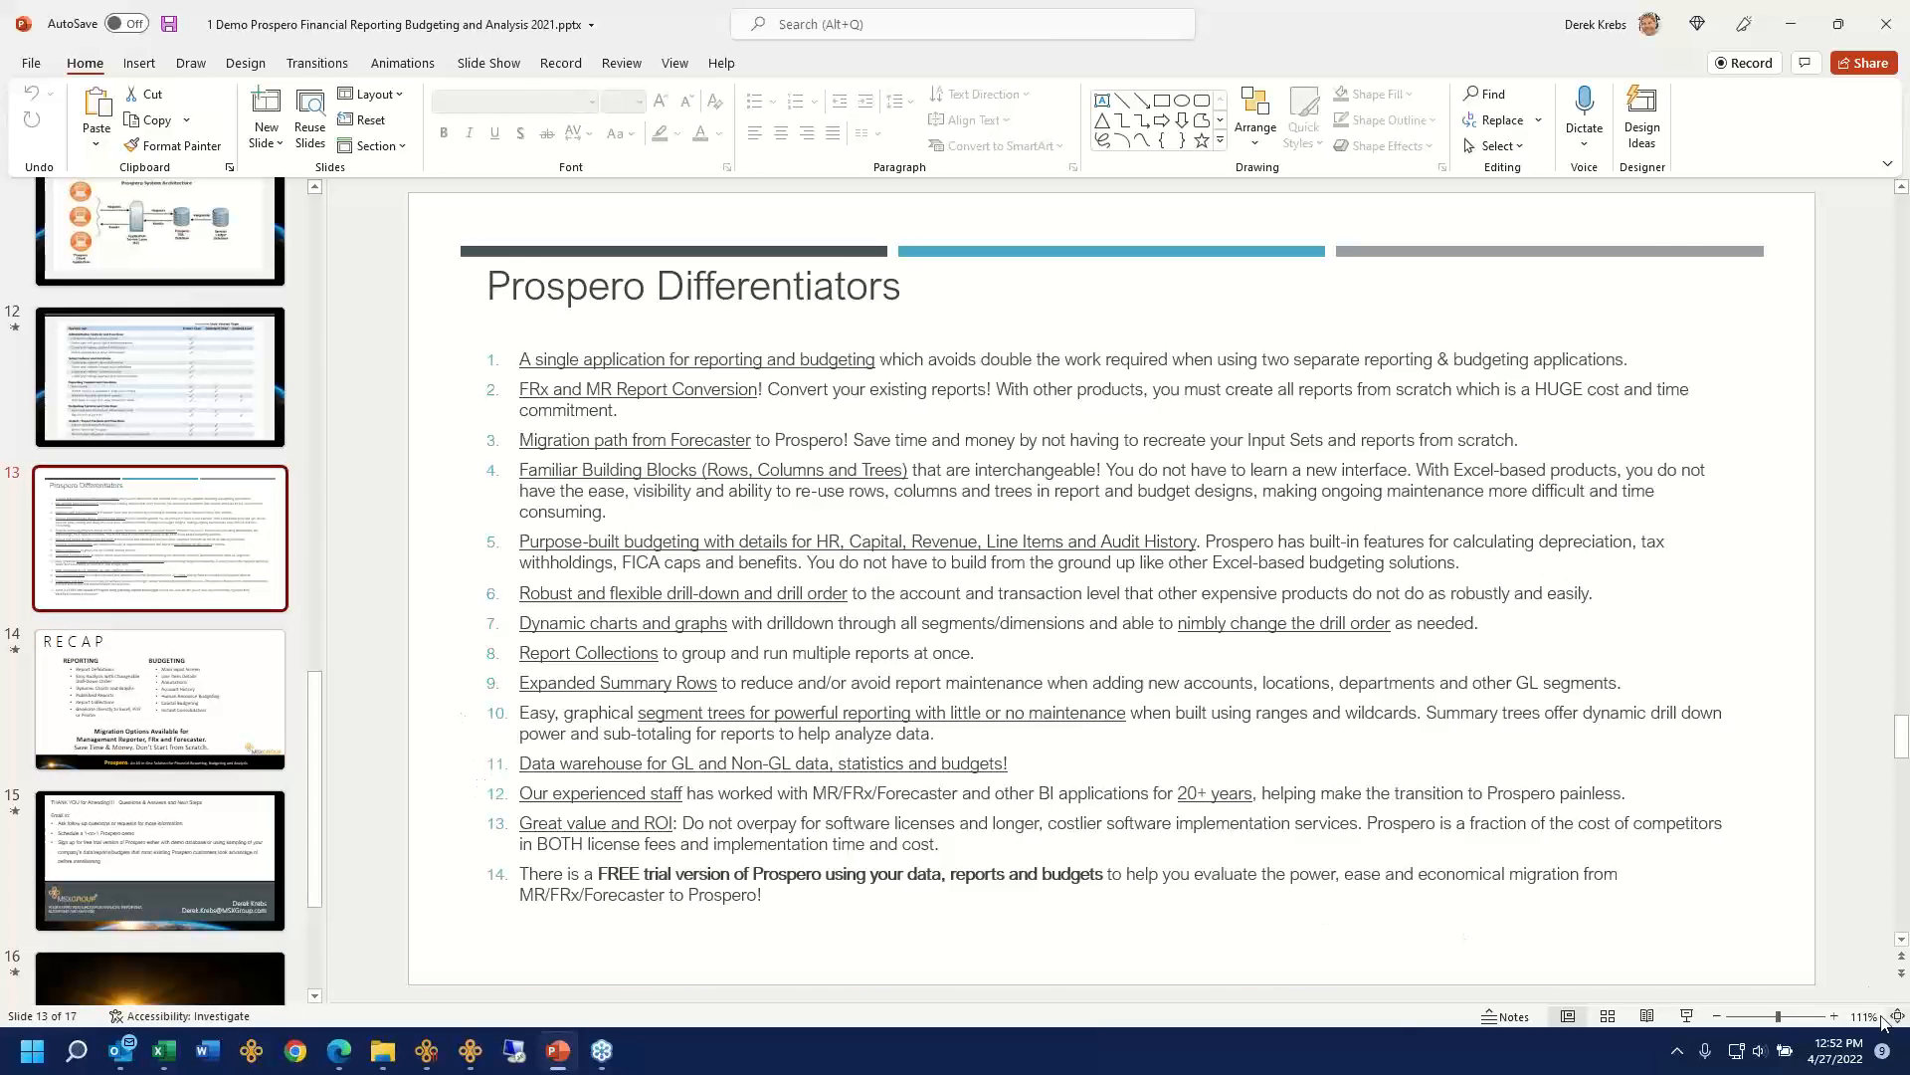
click(1835, 1016)
click(1835, 1016)
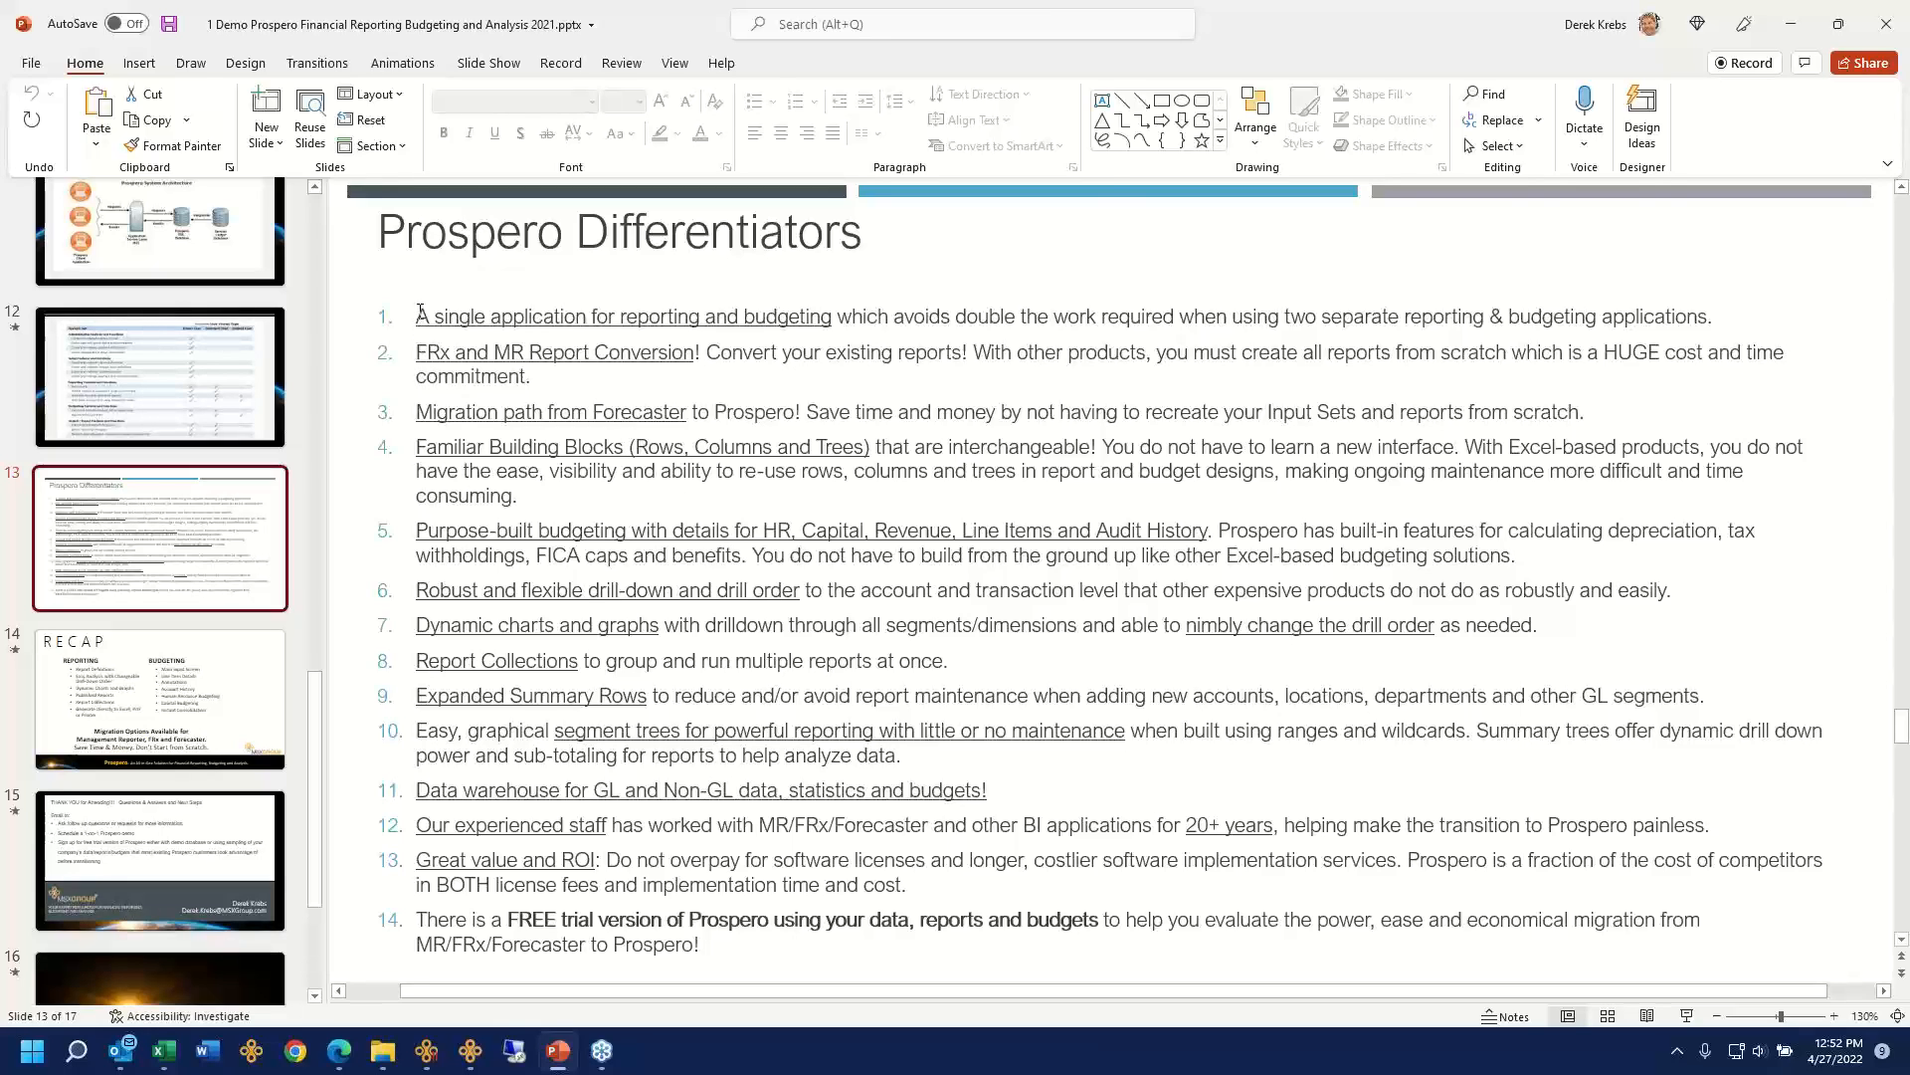
Step: Review the Prospero Differentiators list, selecting key phrases from the single application point through Expanded Summary Rows
drag(418, 313, 839, 322)
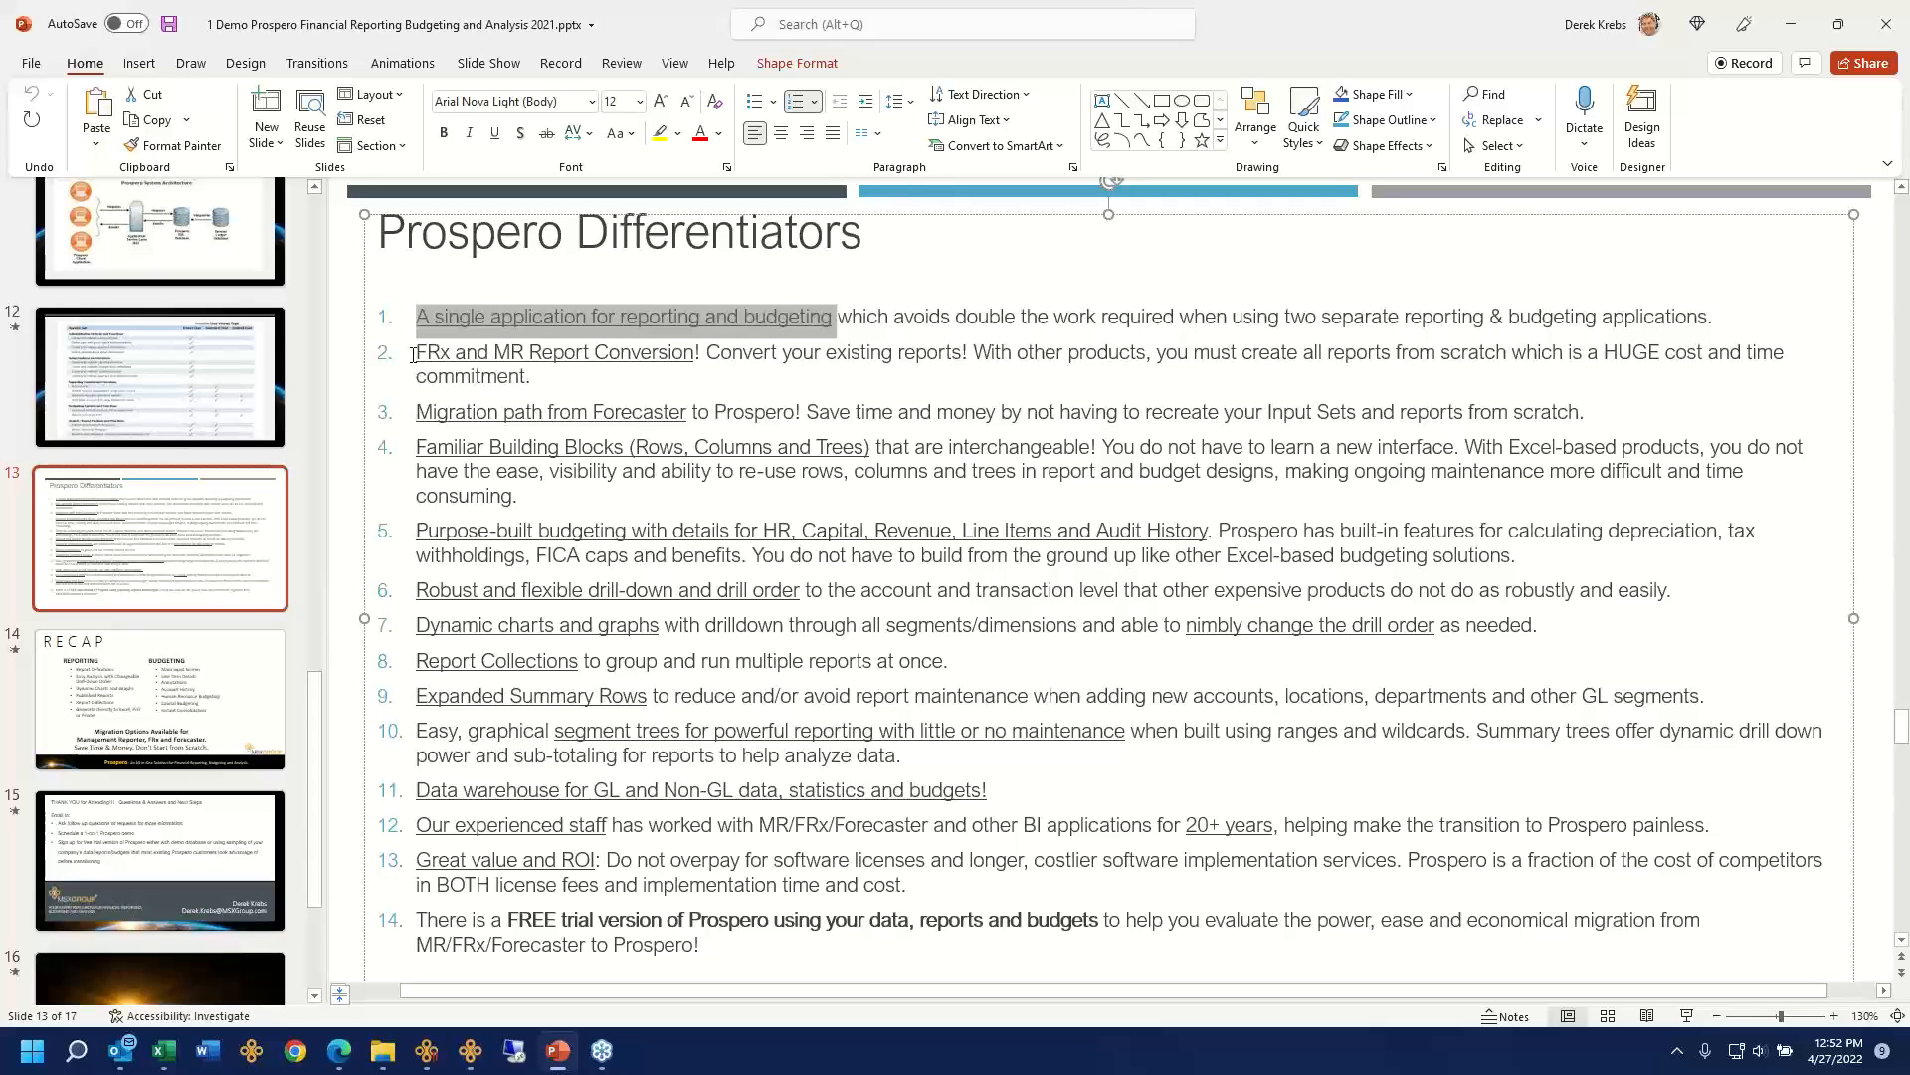
drag(416, 353, 665, 368)
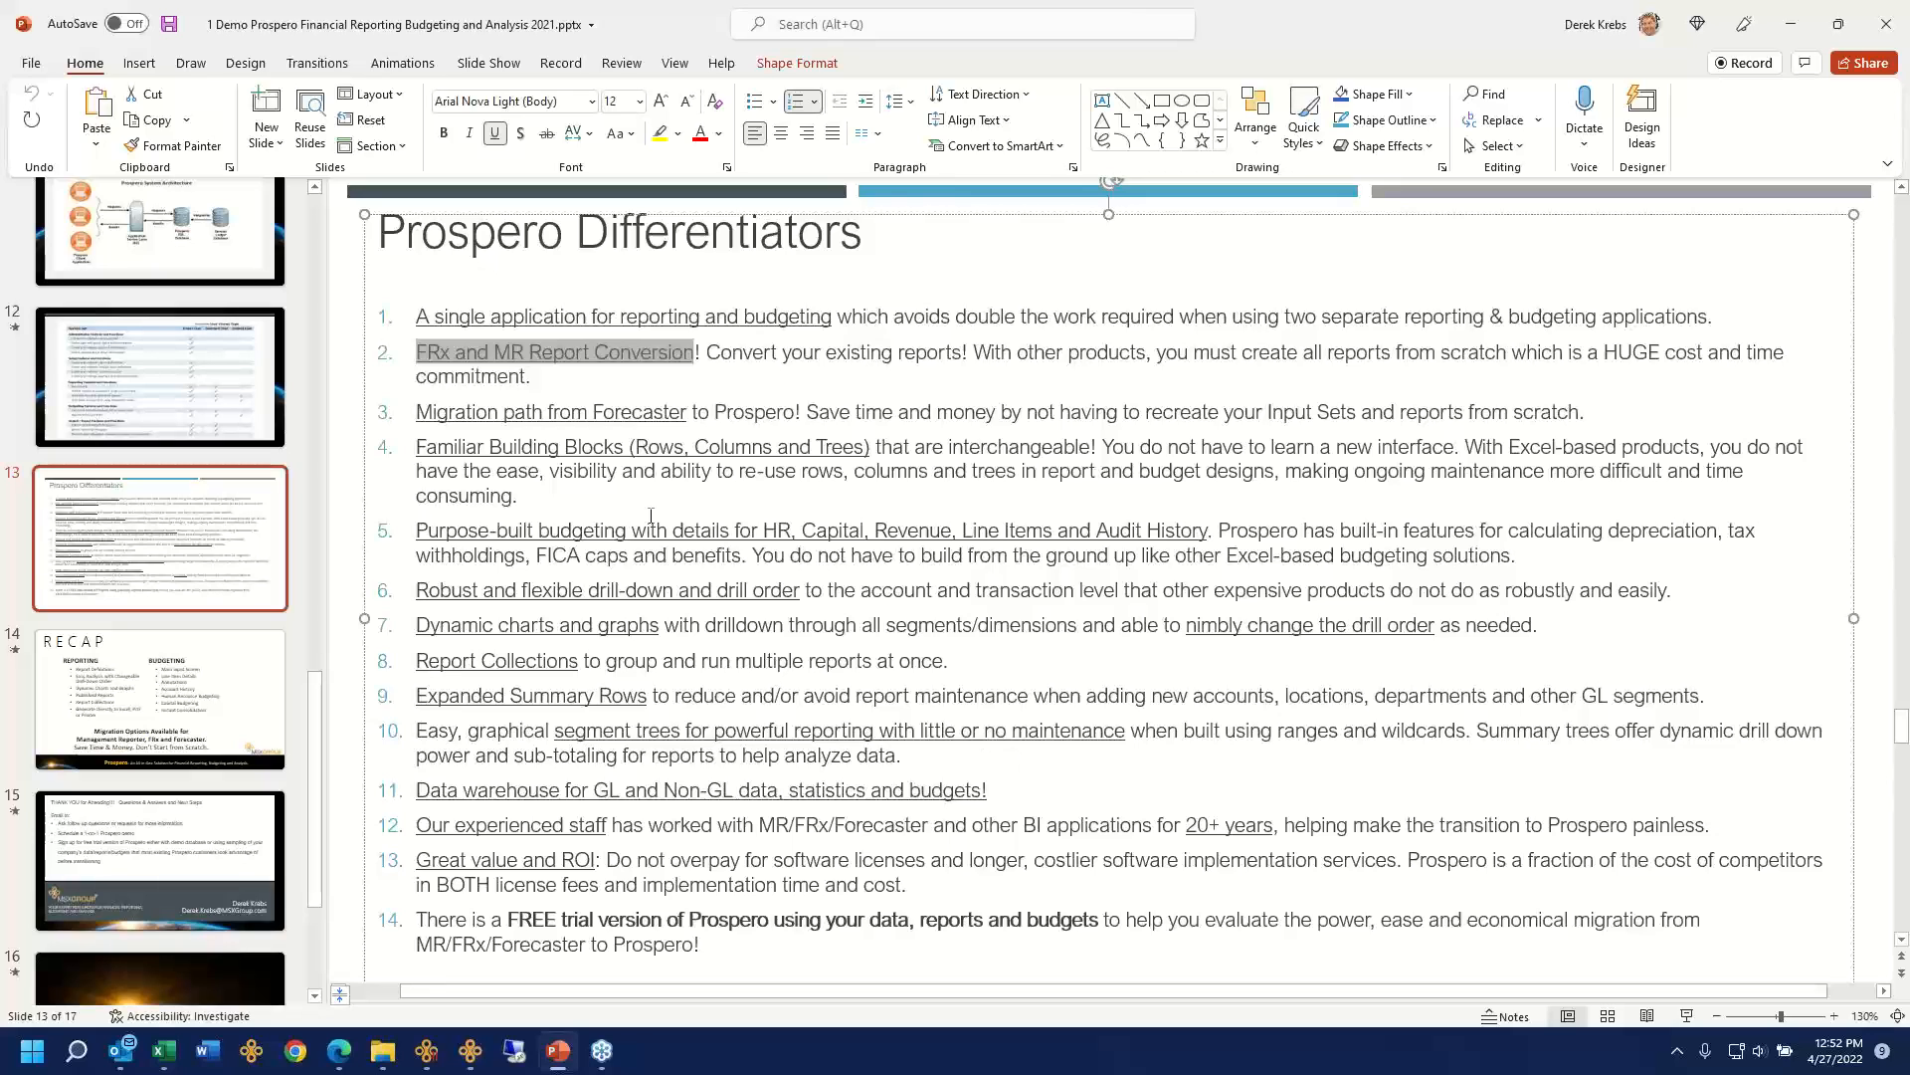
mouse_move(683, 394)
mouse_down()
mouse_move(510, 413)
mouse_move(715, 413)
mouse_up()
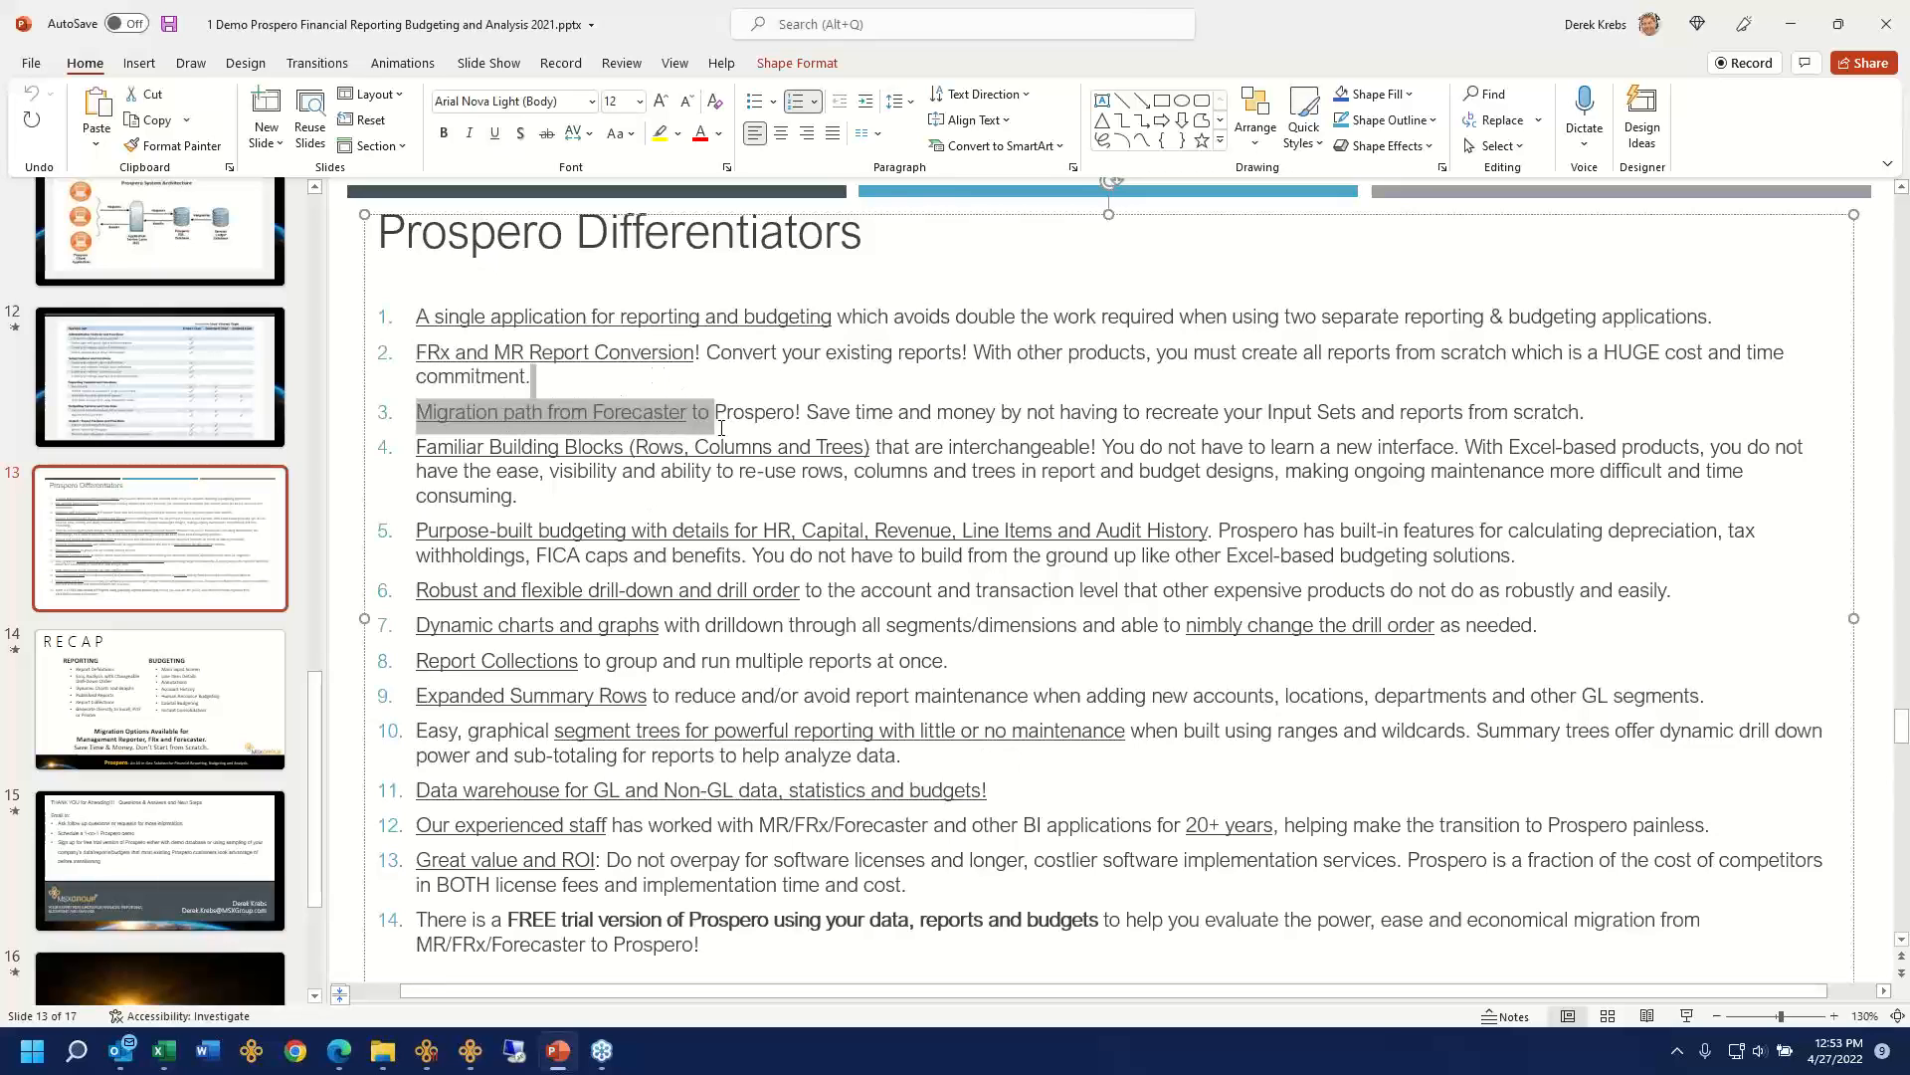
click(572, 488)
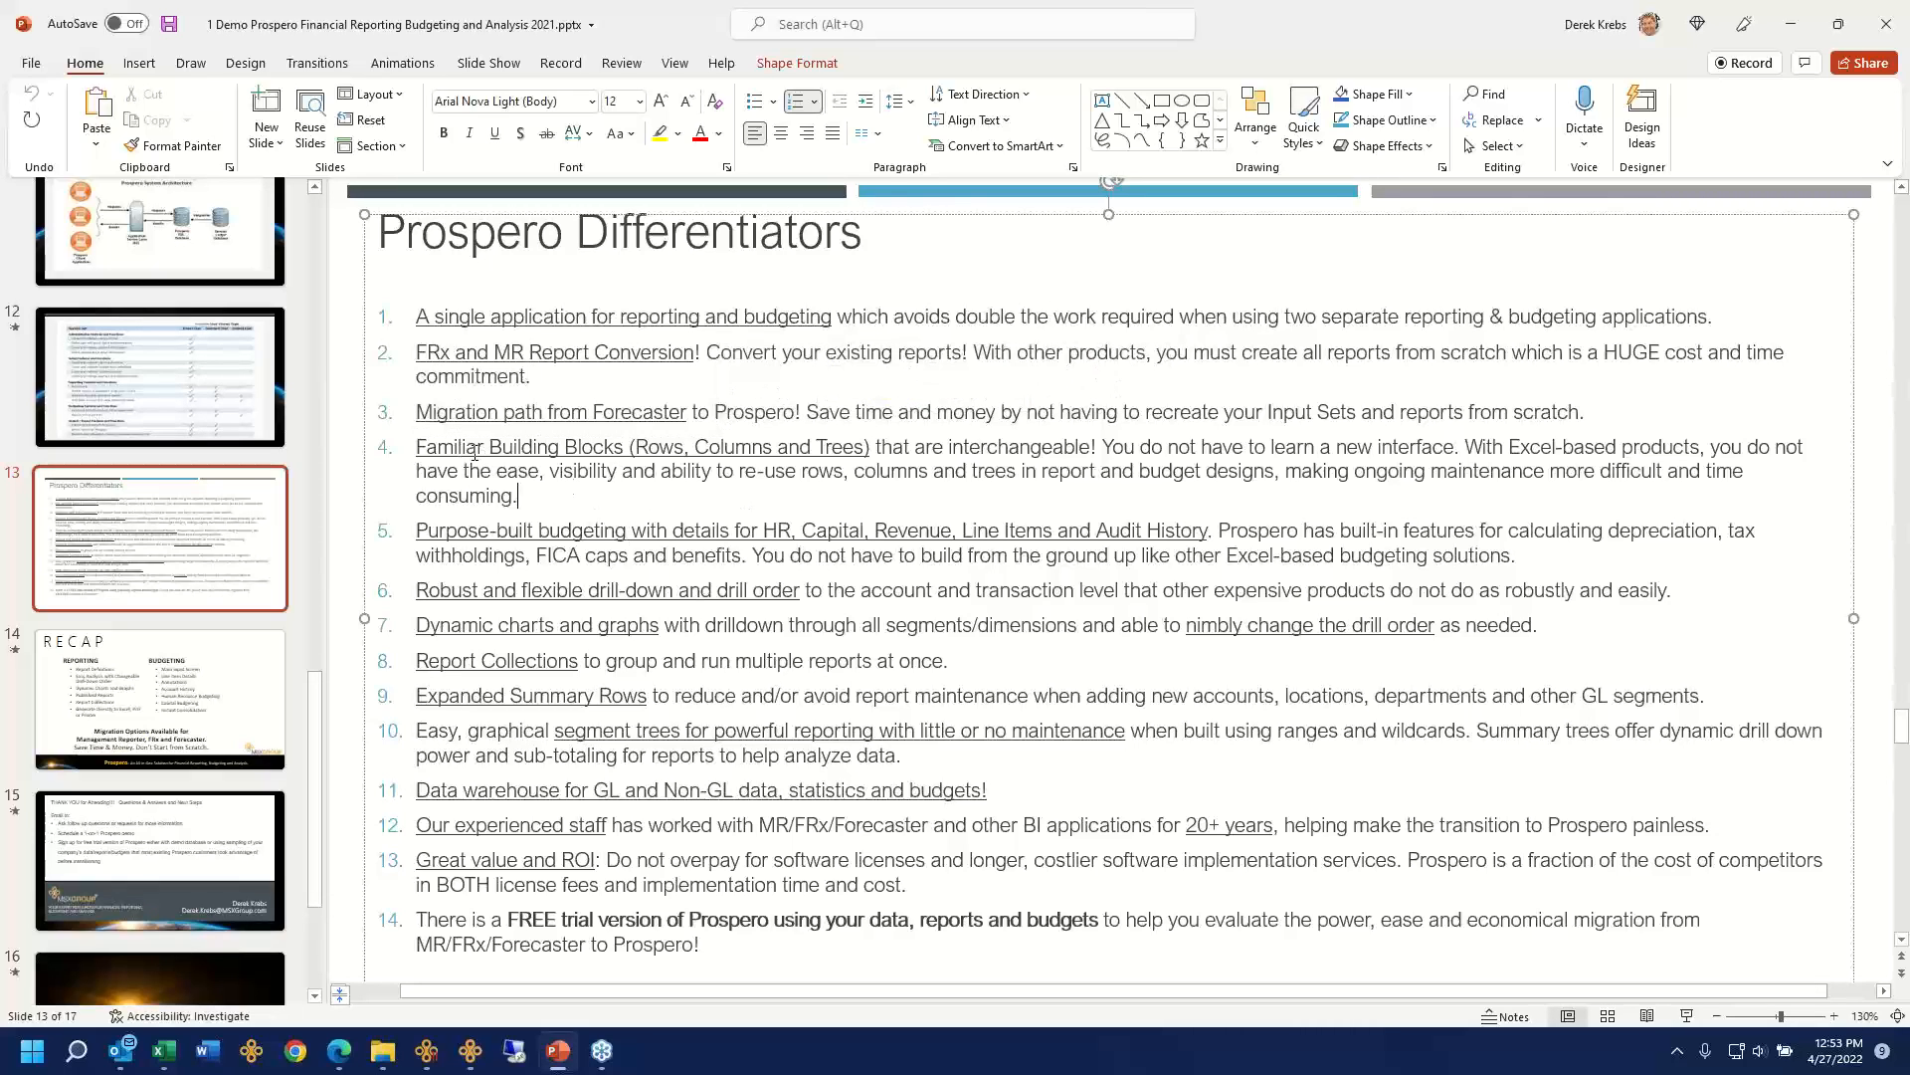
drag(416, 446, 834, 450)
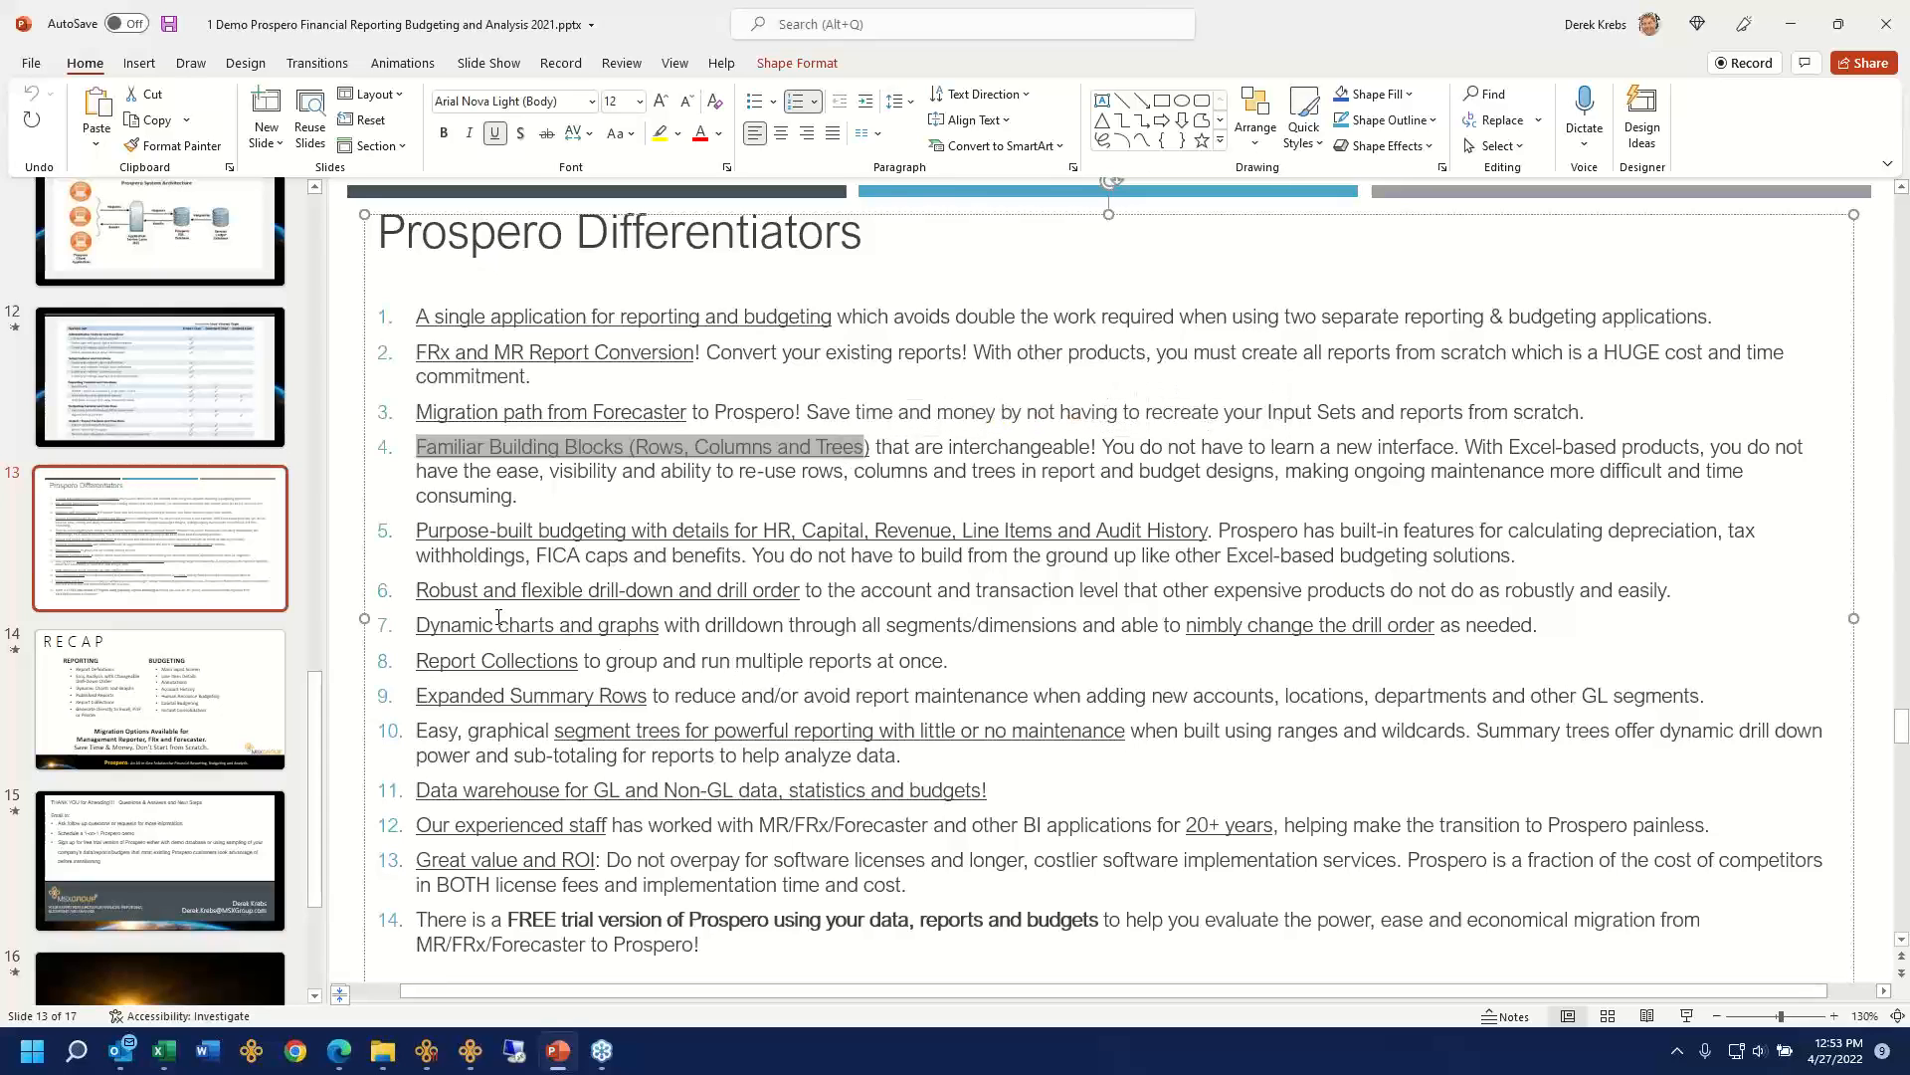
drag(418, 589, 802, 595)
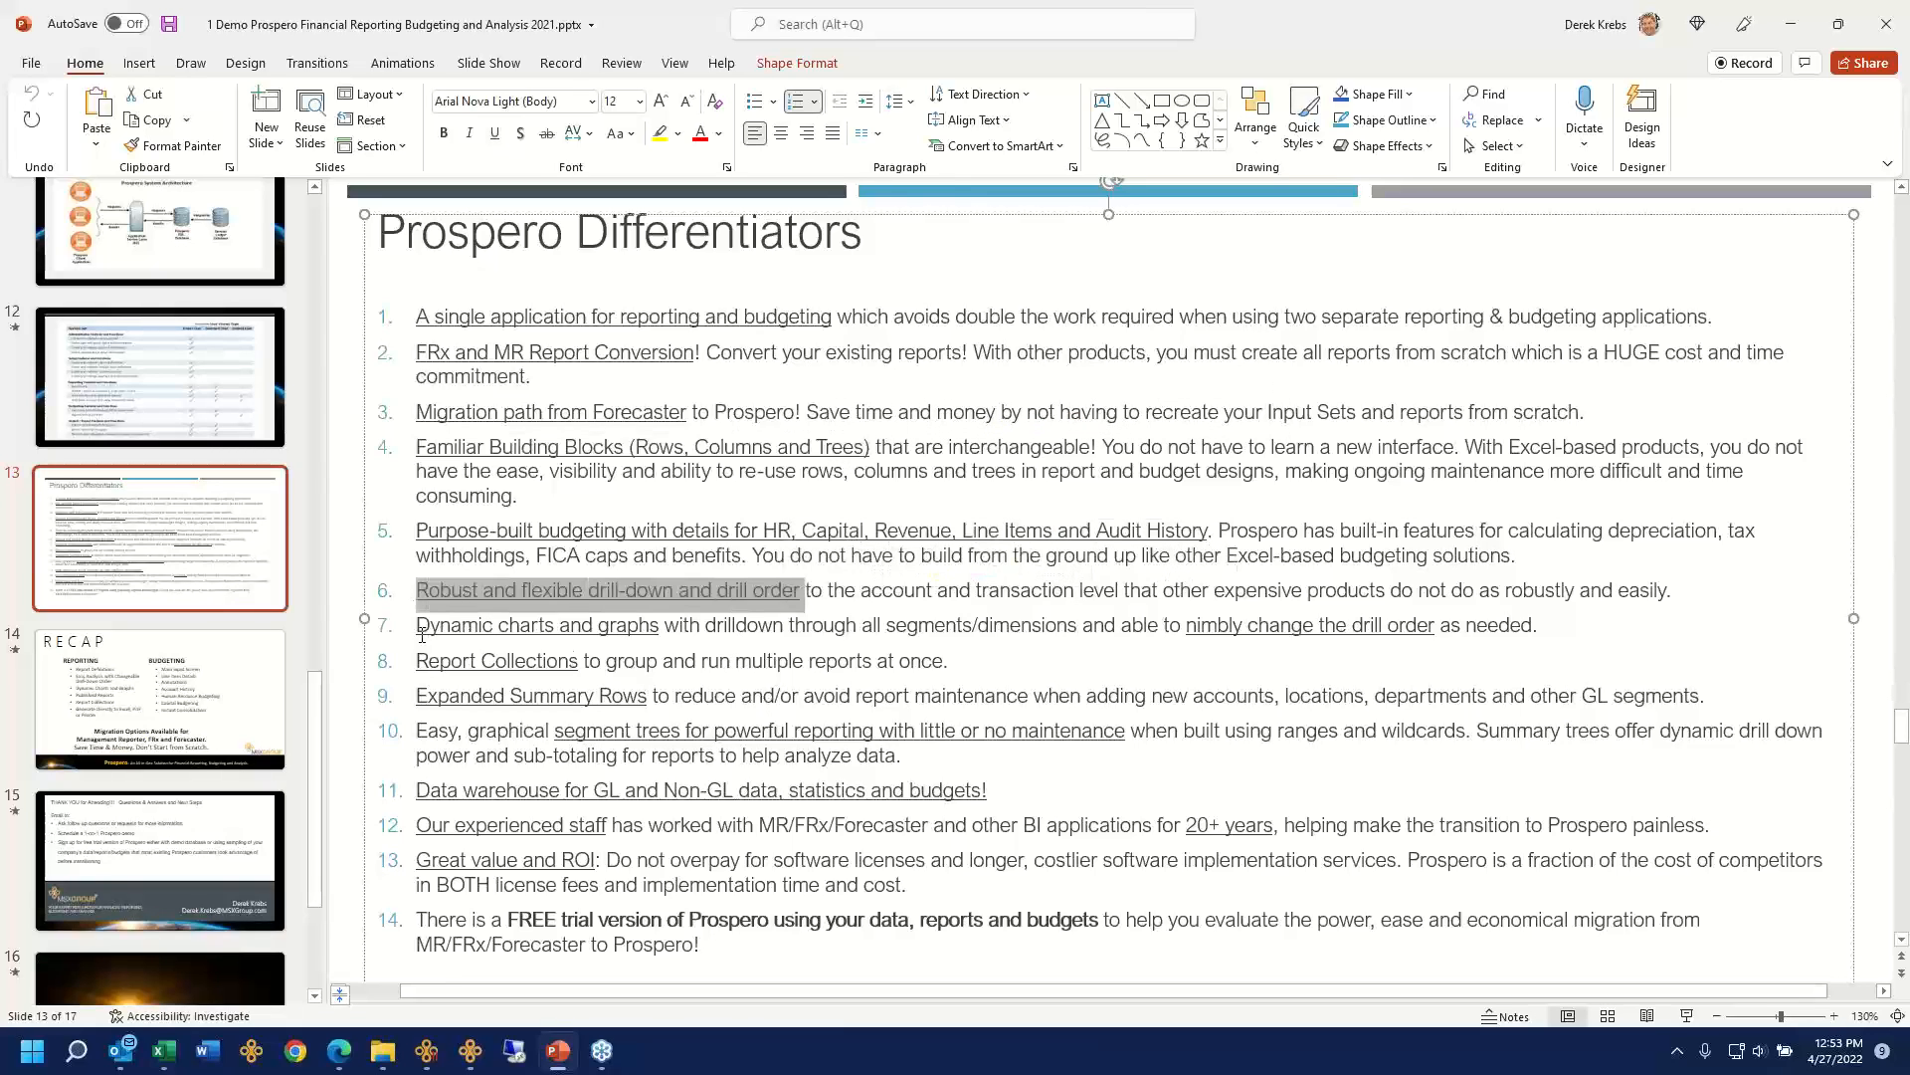
drag(419, 626, 707, 637)
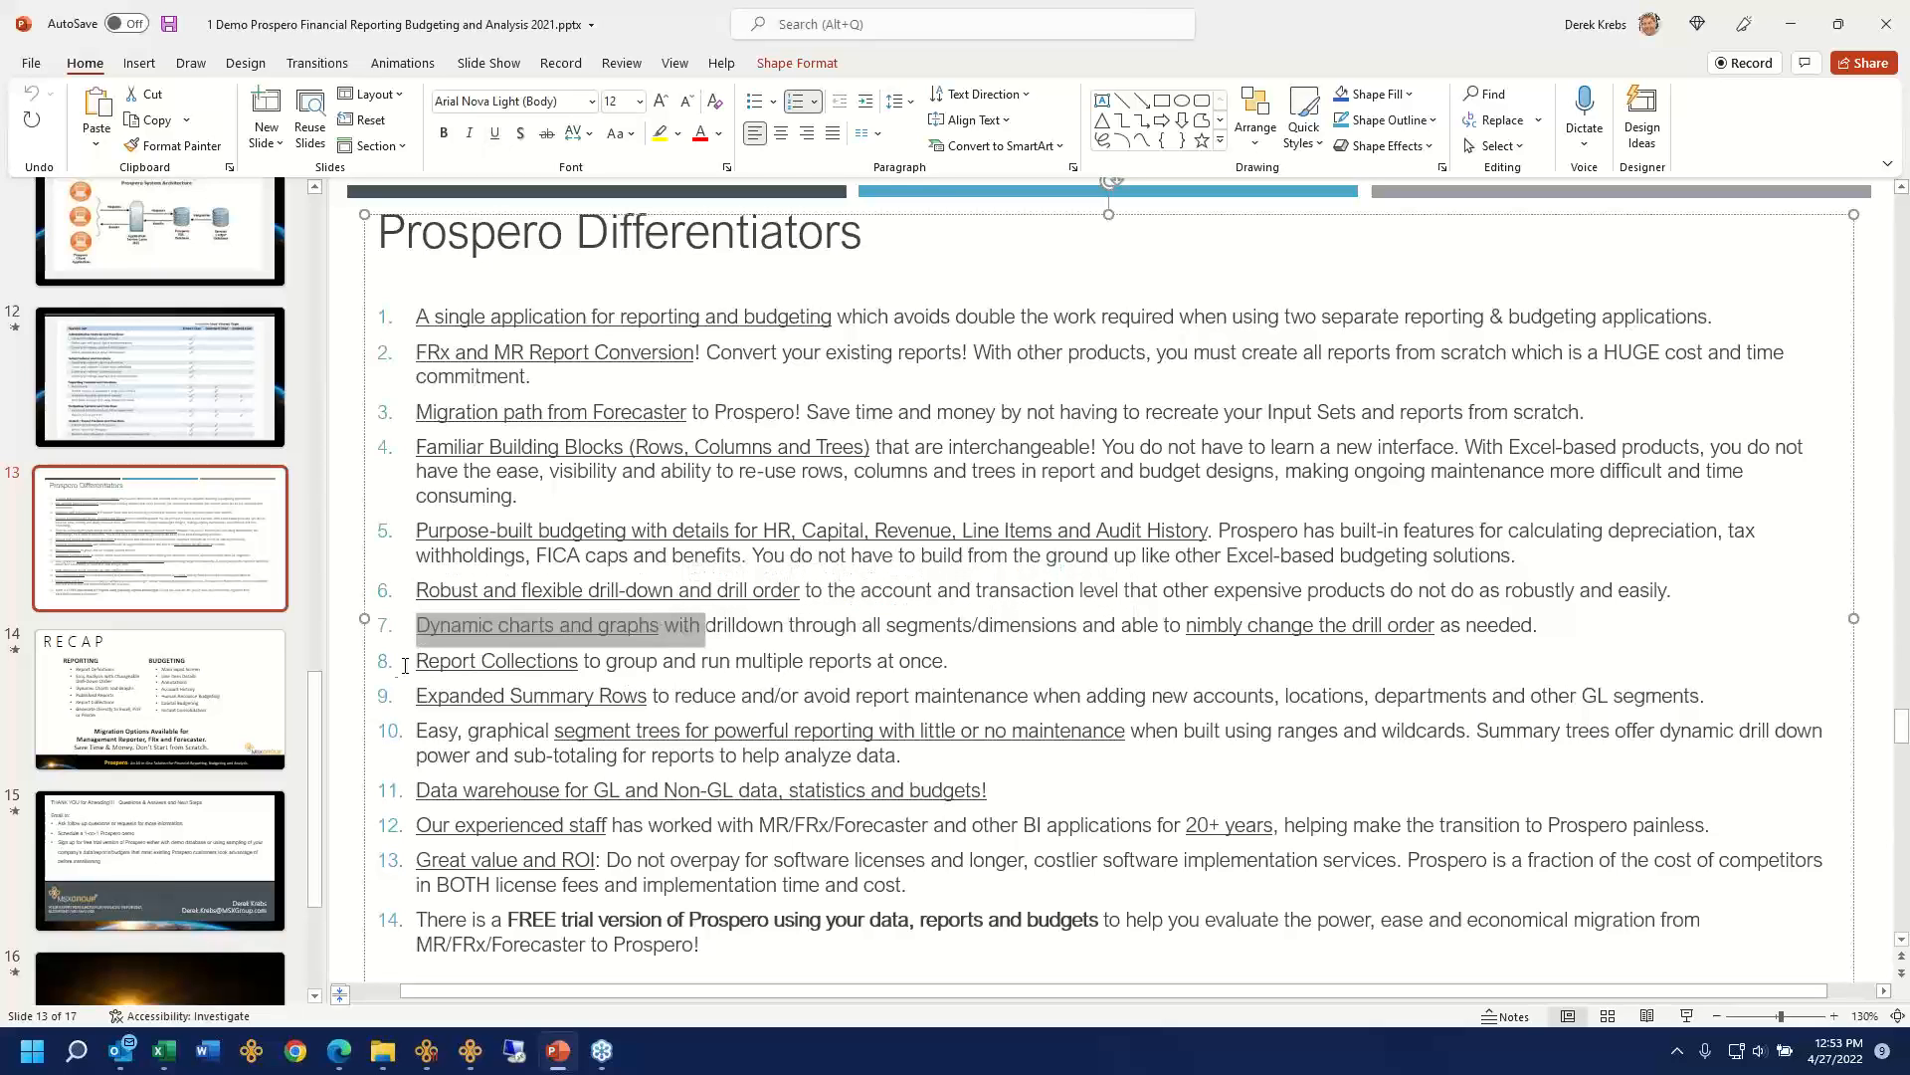
drag(416, 661, 580, 661)
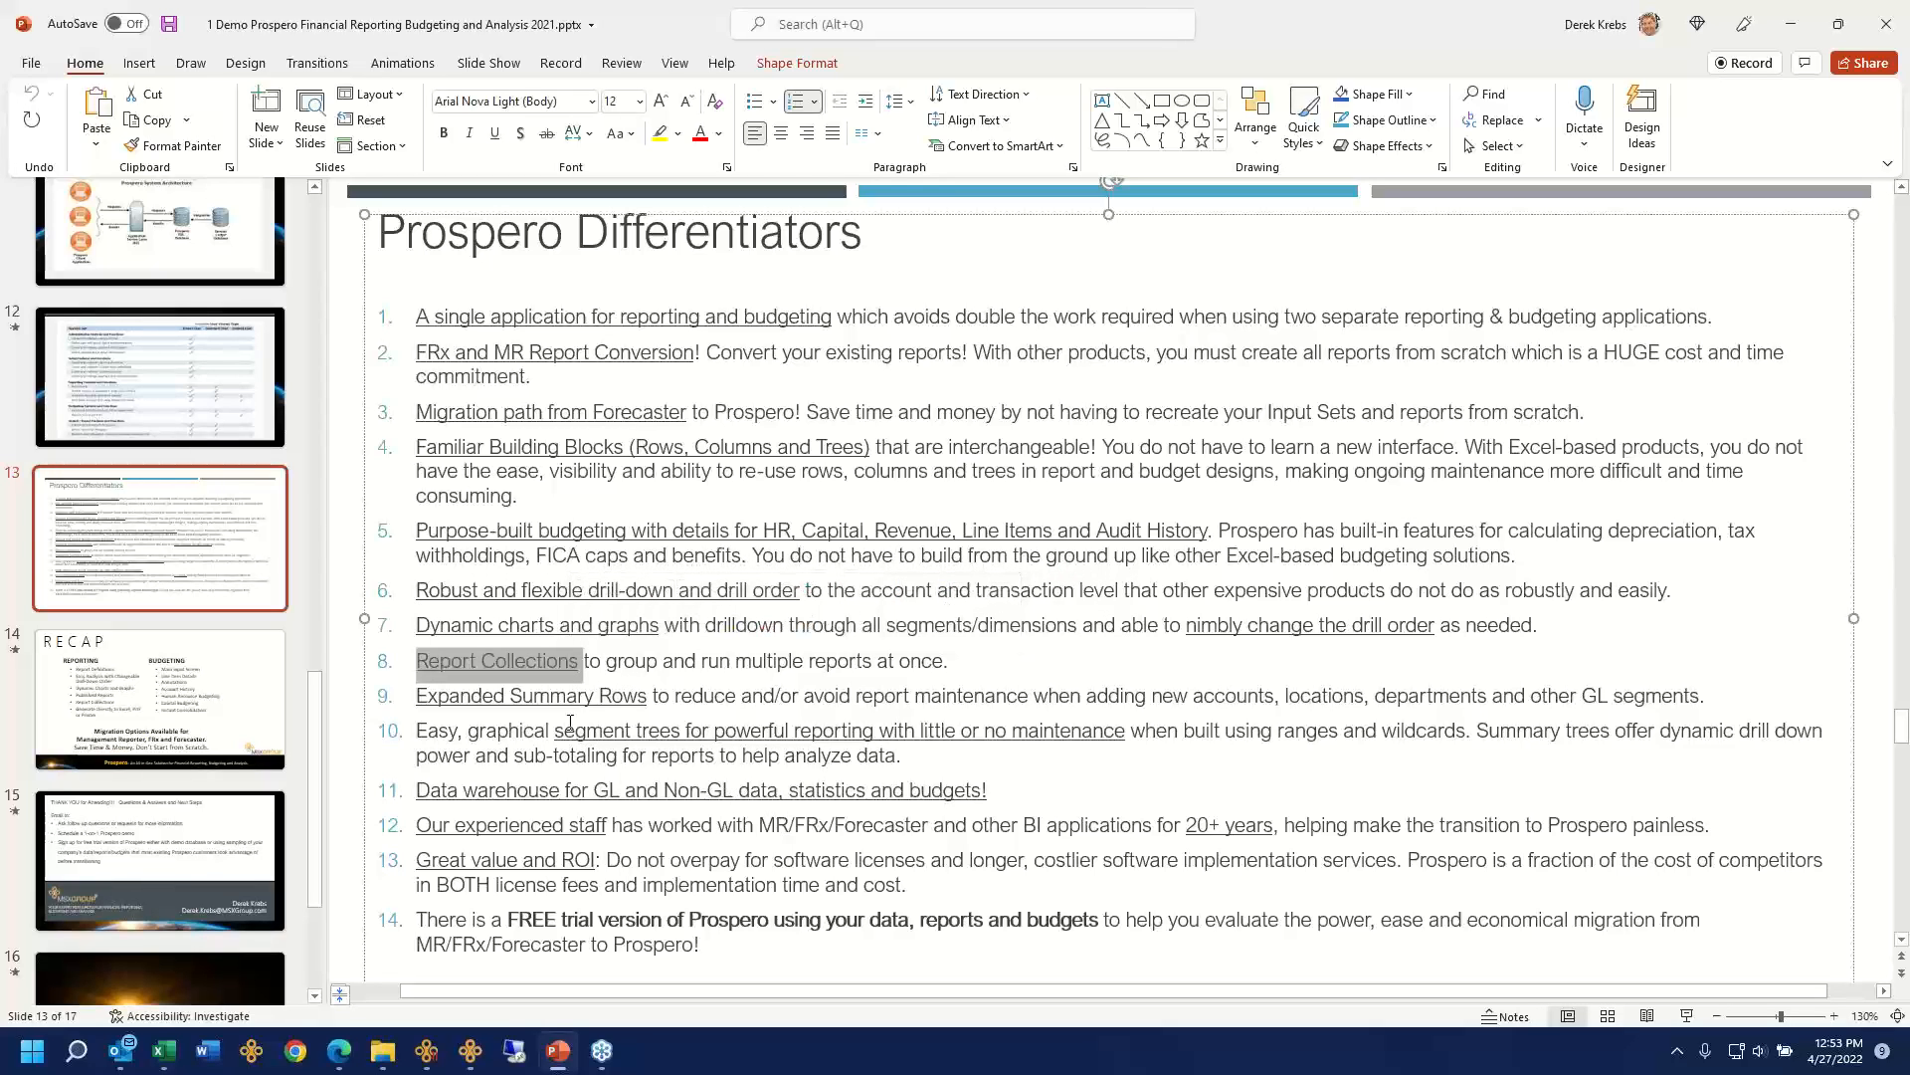
drag(416, 696, 648, 696)
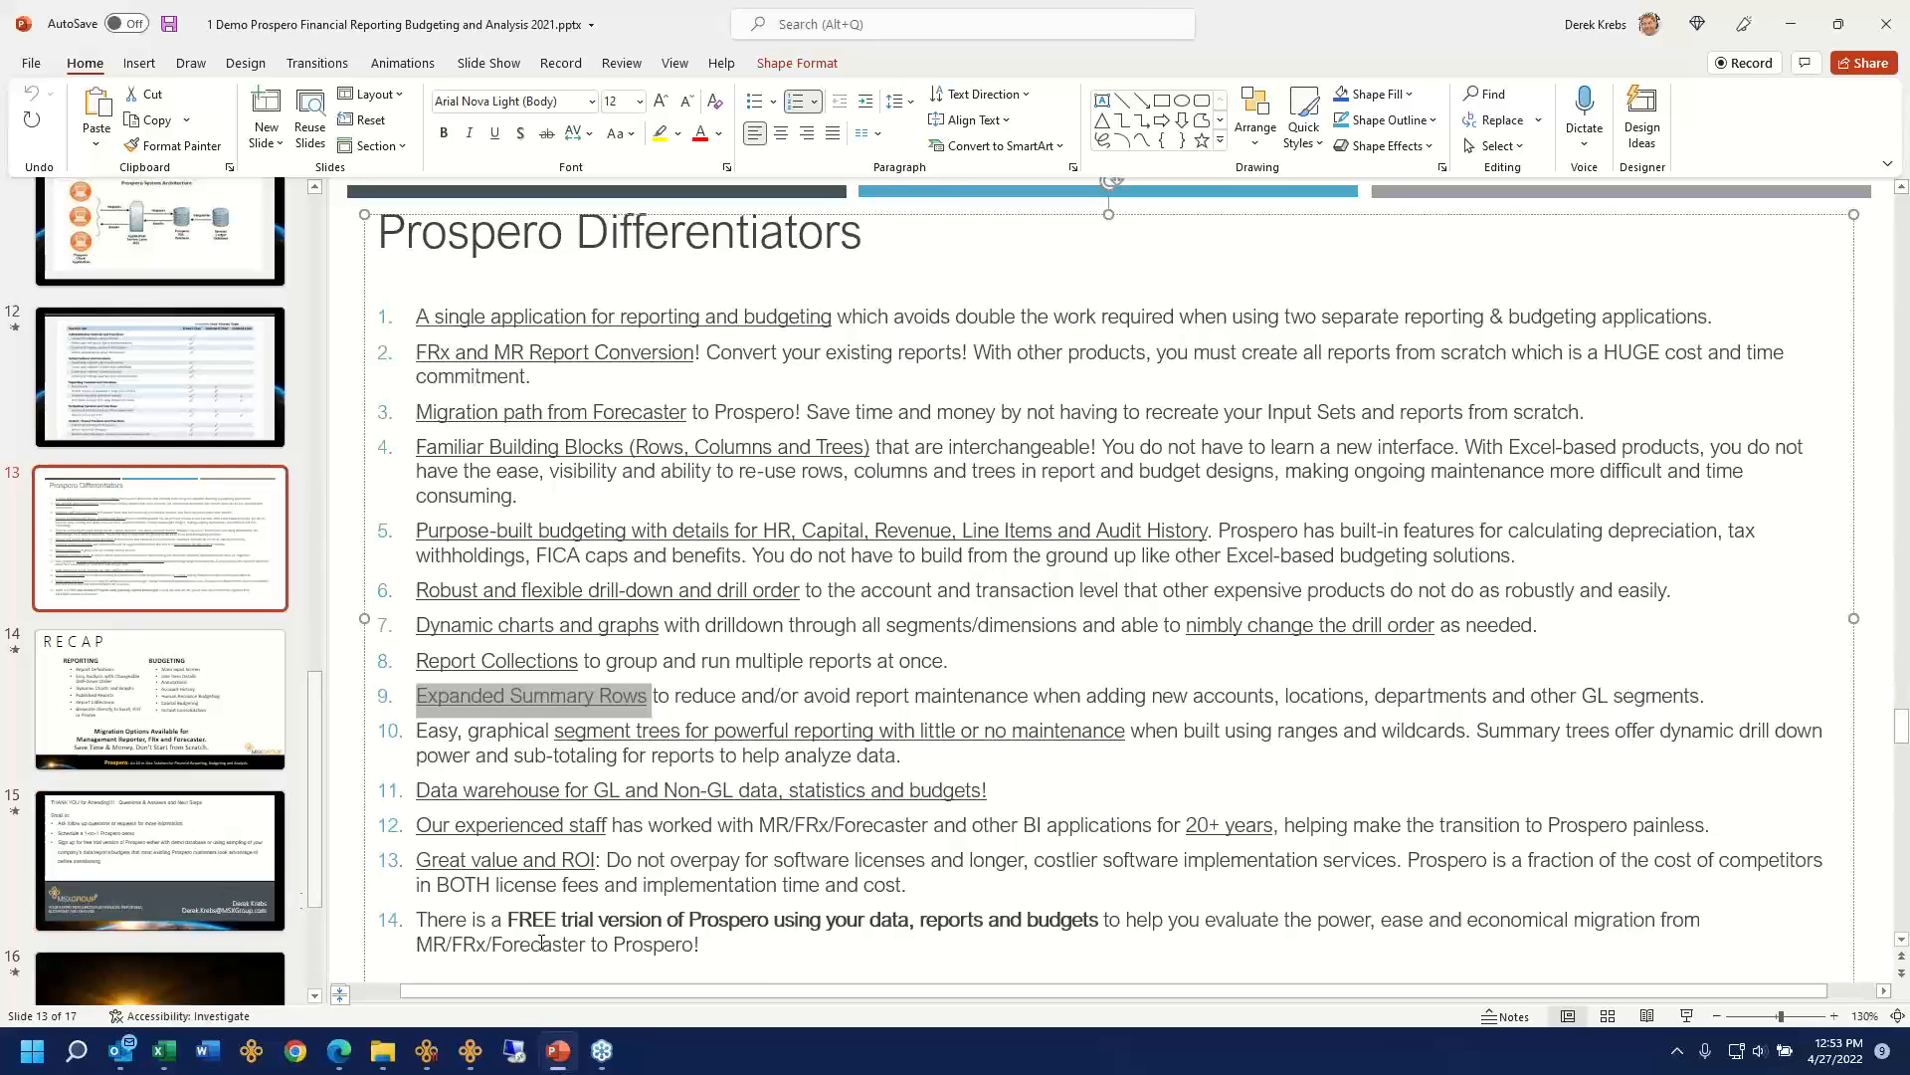
Step: Show slide 15 with the next steps, and point out the 1-on-1 demo and free trial bullets by selecting their text
click(185, 906)
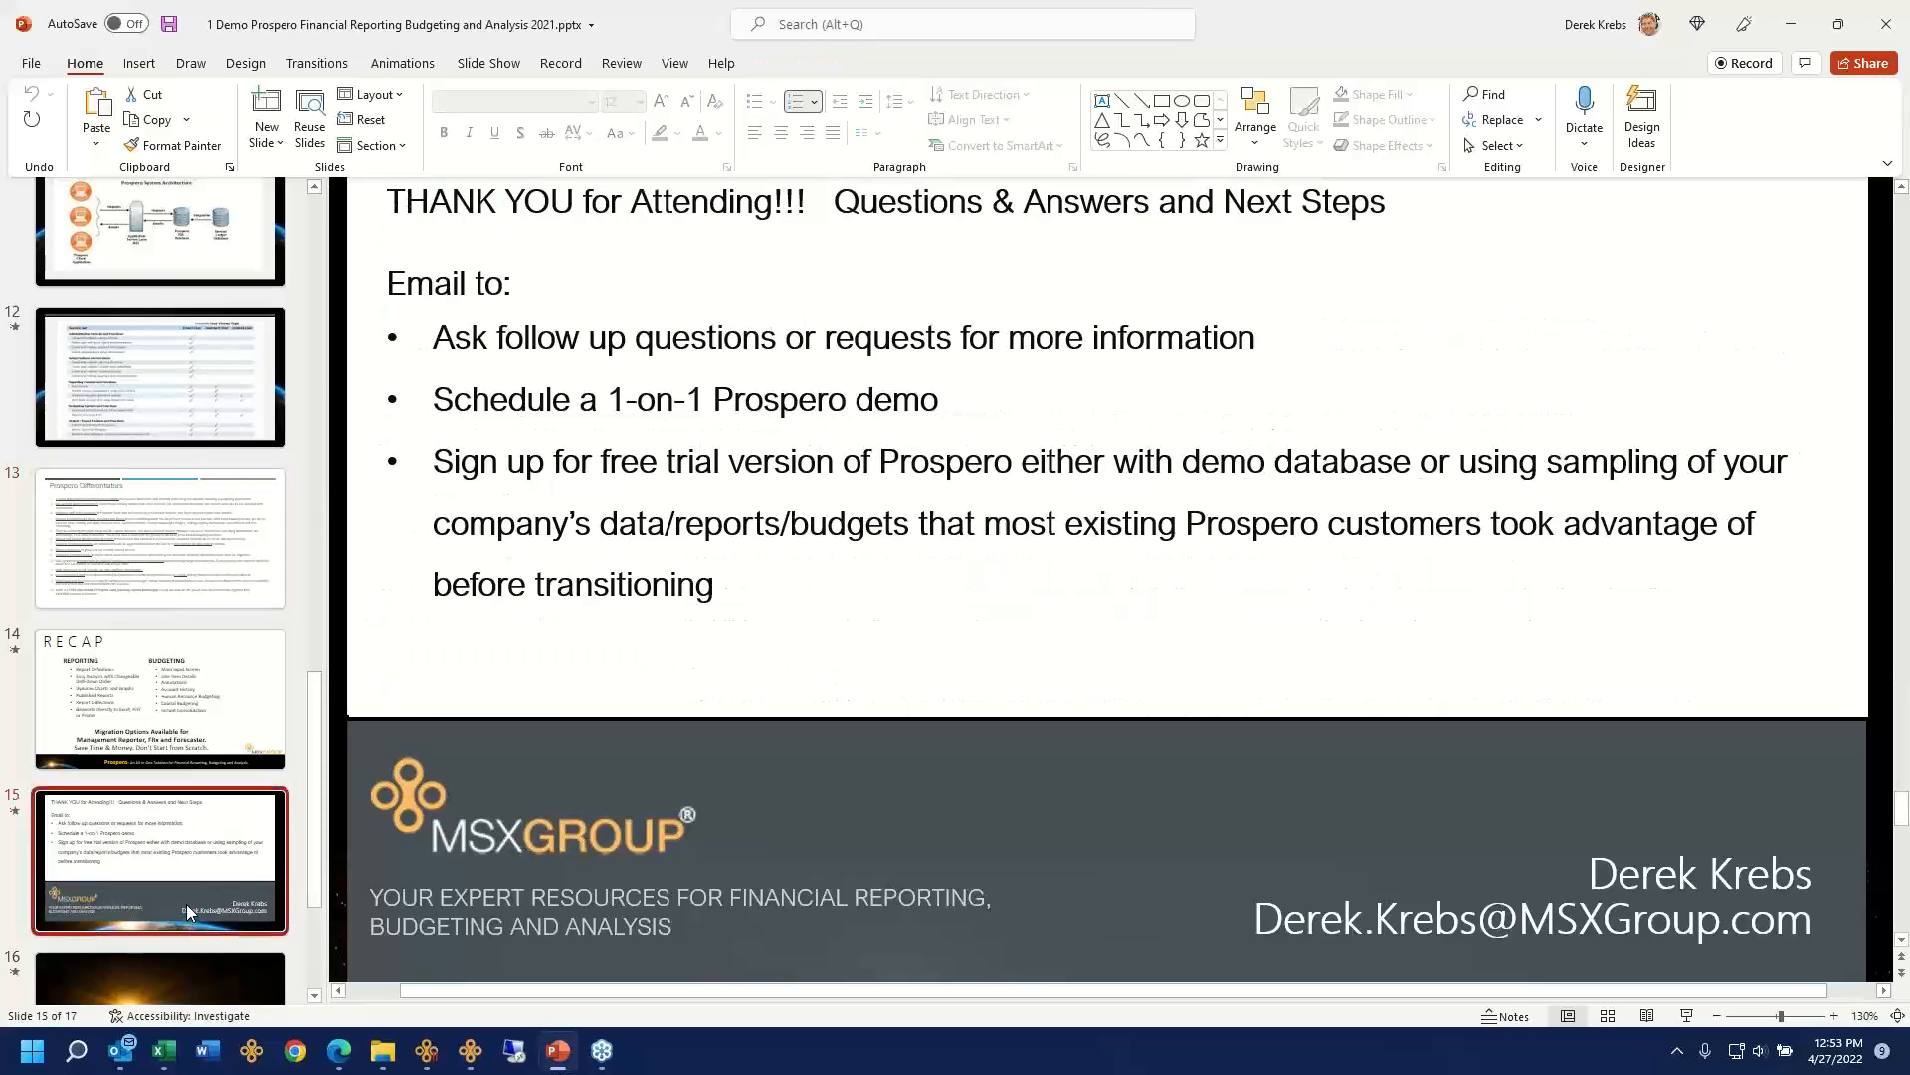
scroll(187, 898, up, 1)
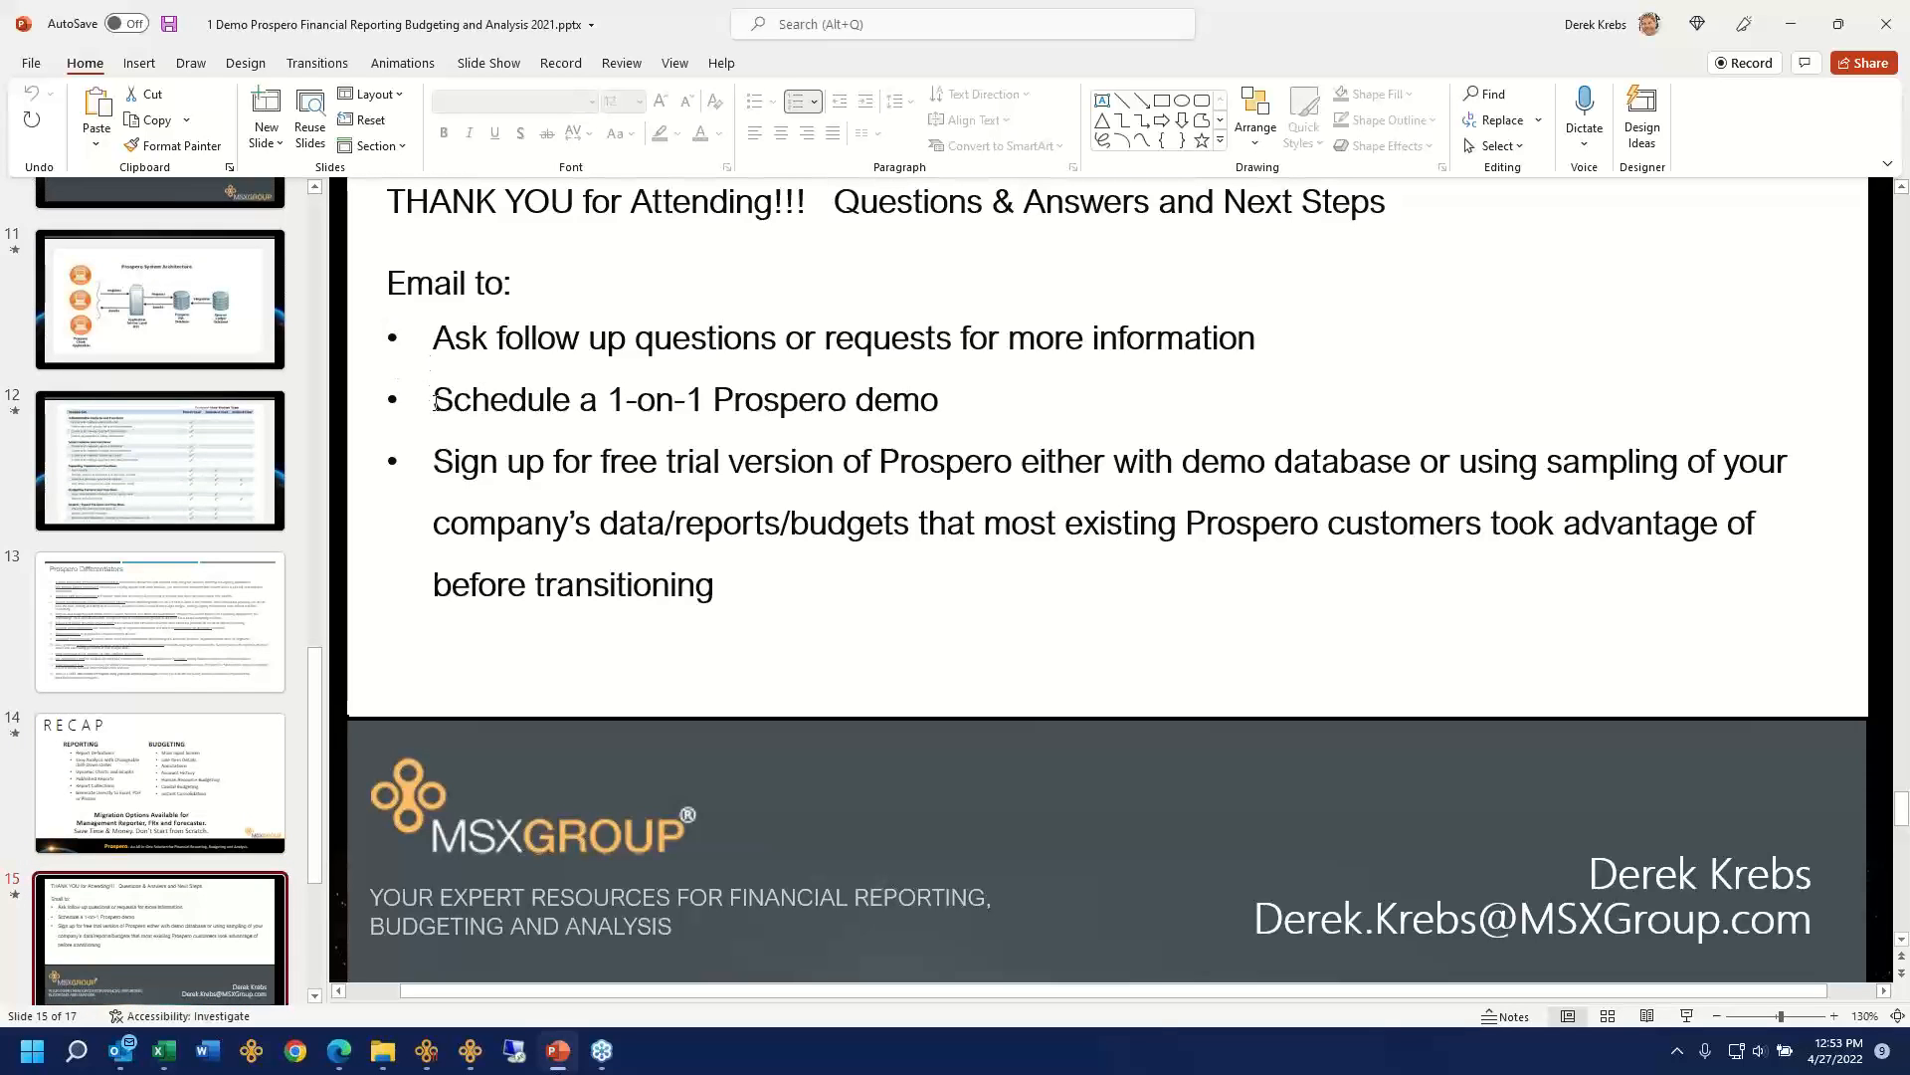
drag(435, 399, 910, 403)
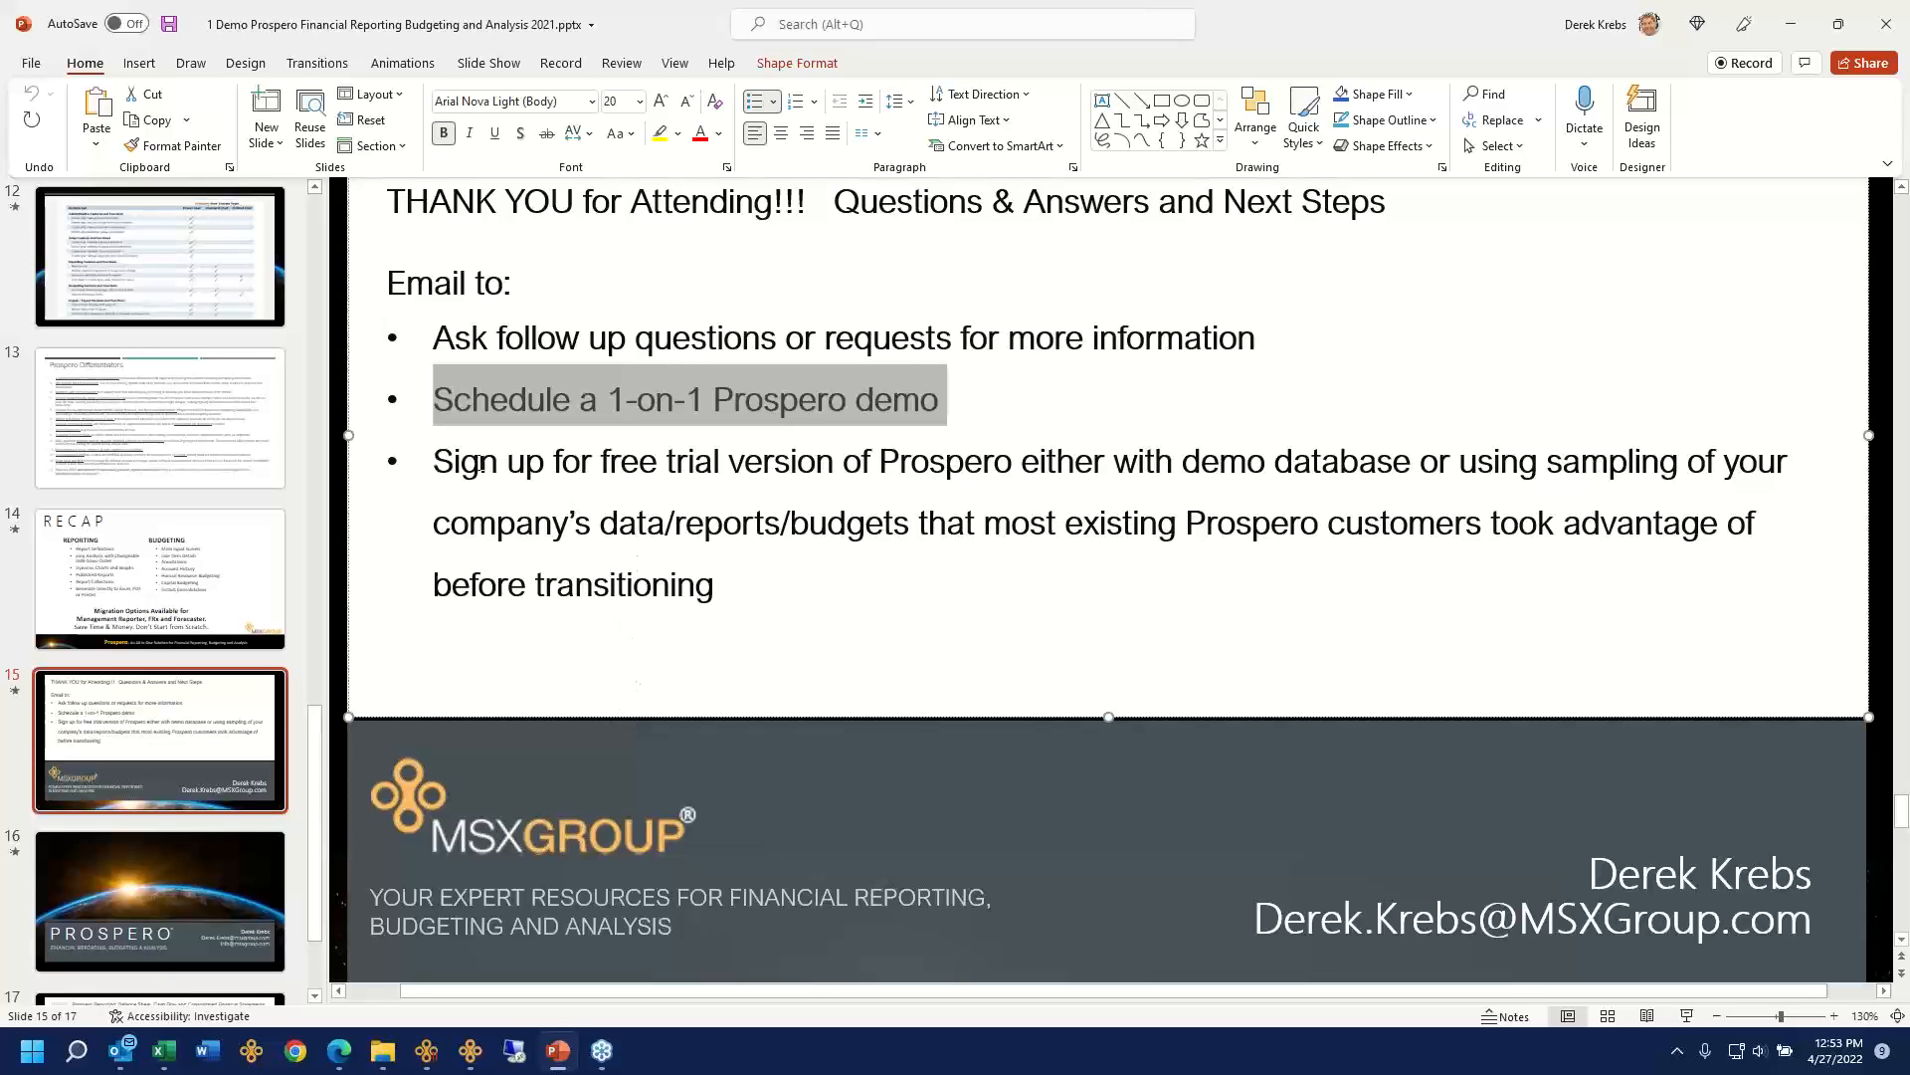
drag(438, 464, 856, 681)
scroll(856, 681, up, 1)
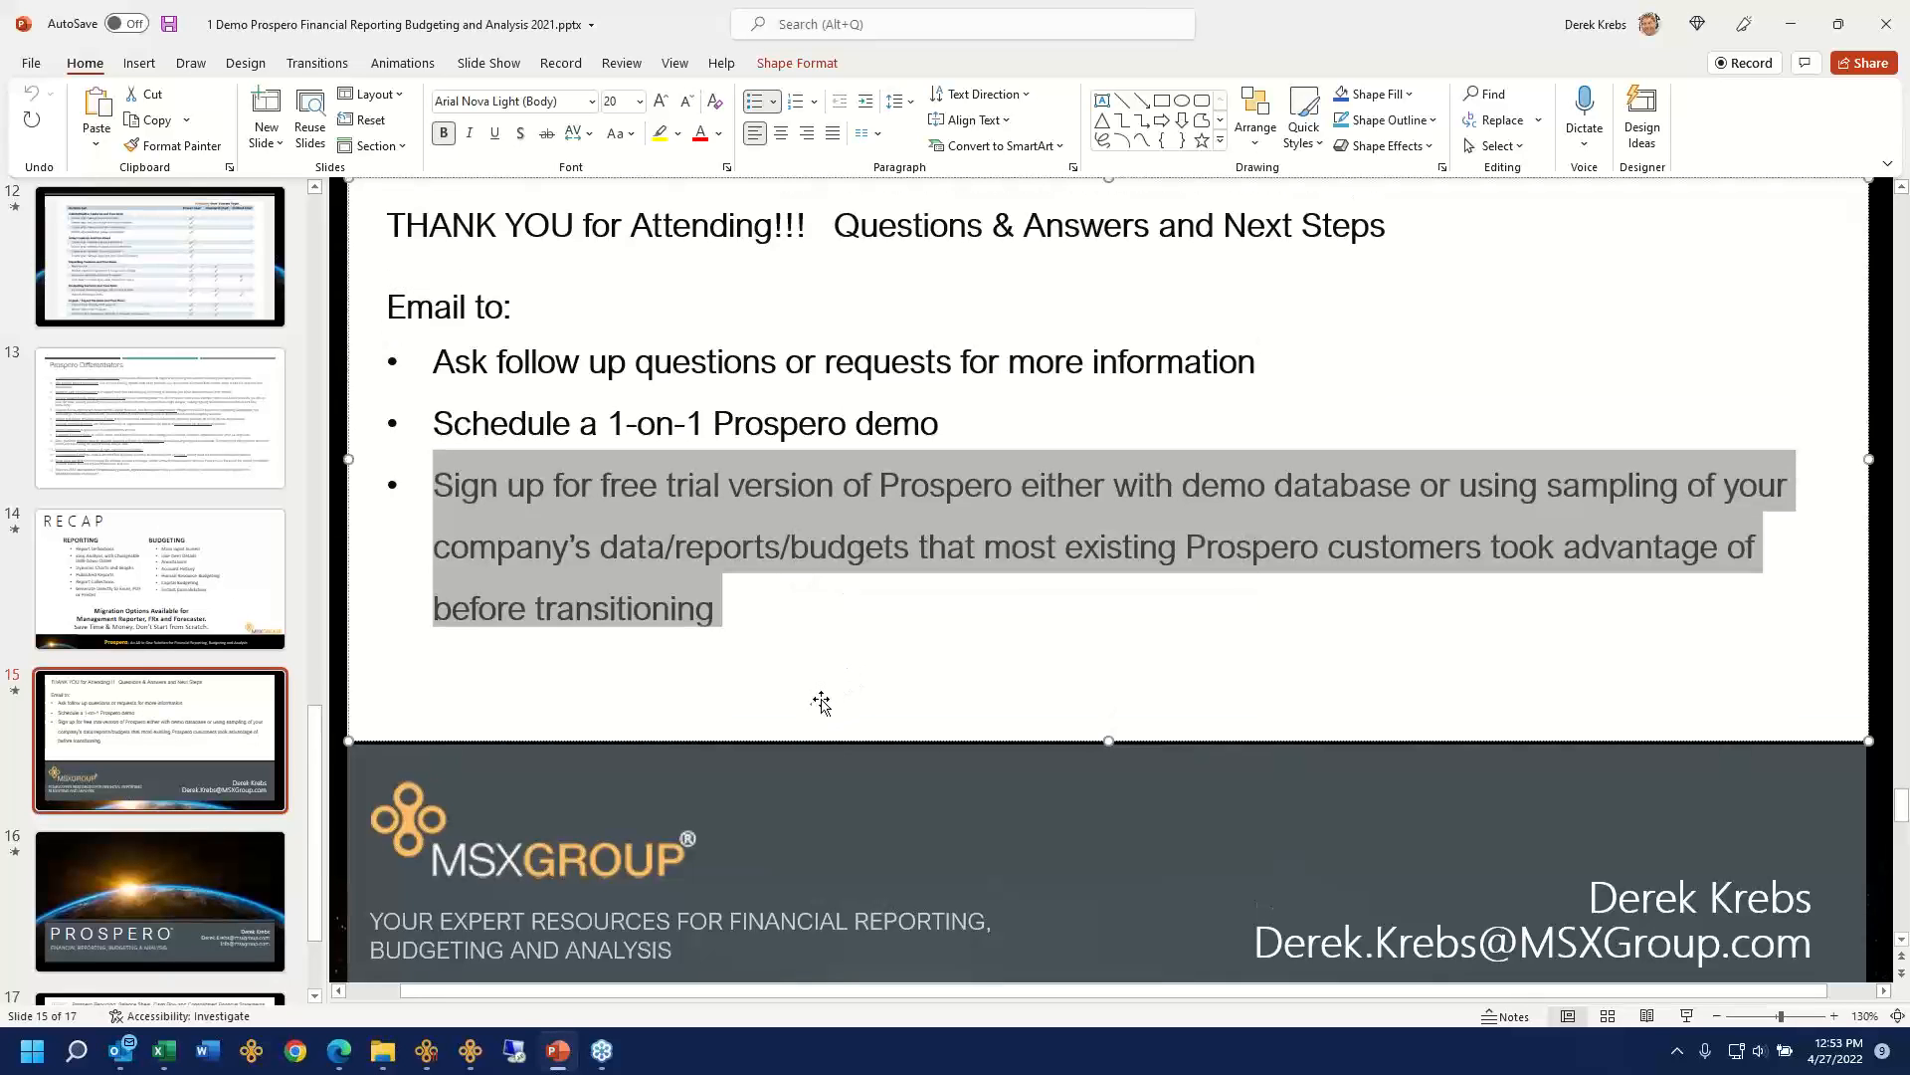
click(819, 682)
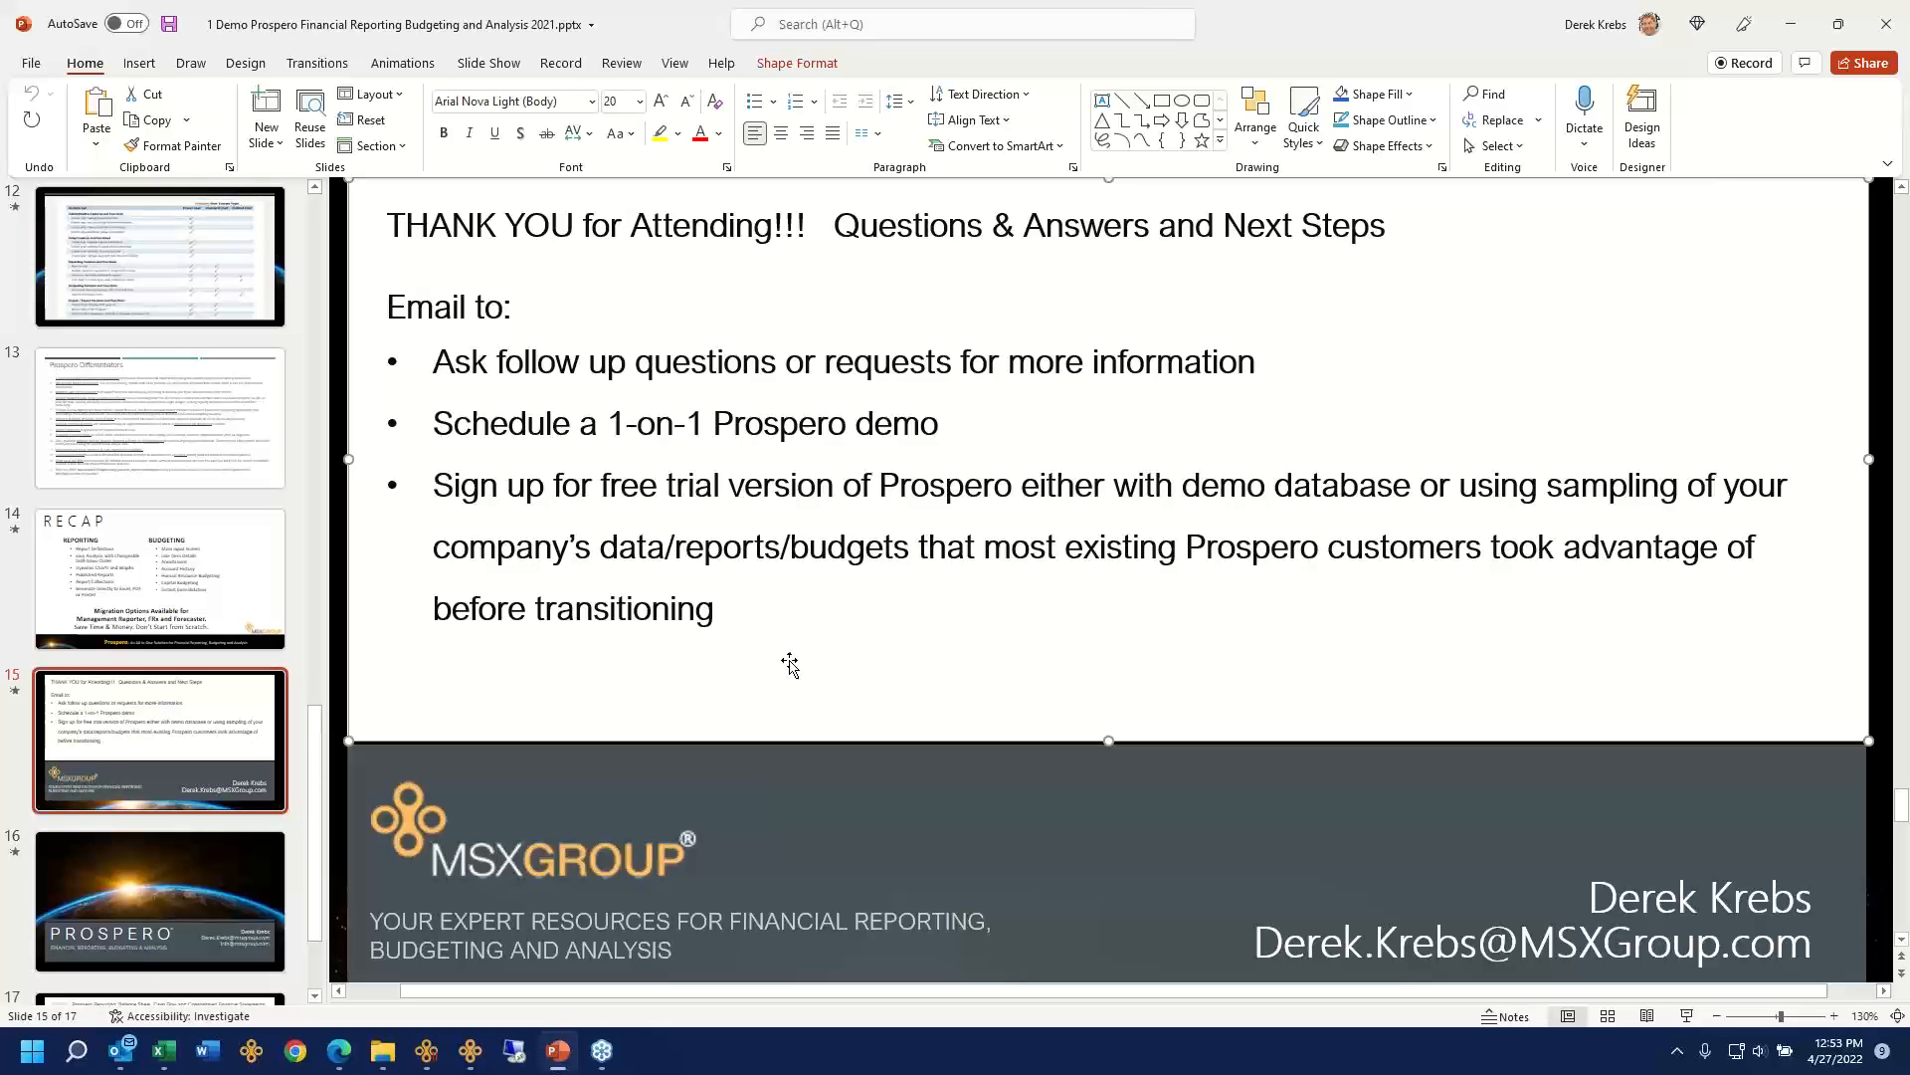
Step: Check the GoToWebinar window and return to the PowerPoint presentation
mouse_move(606, 1065)
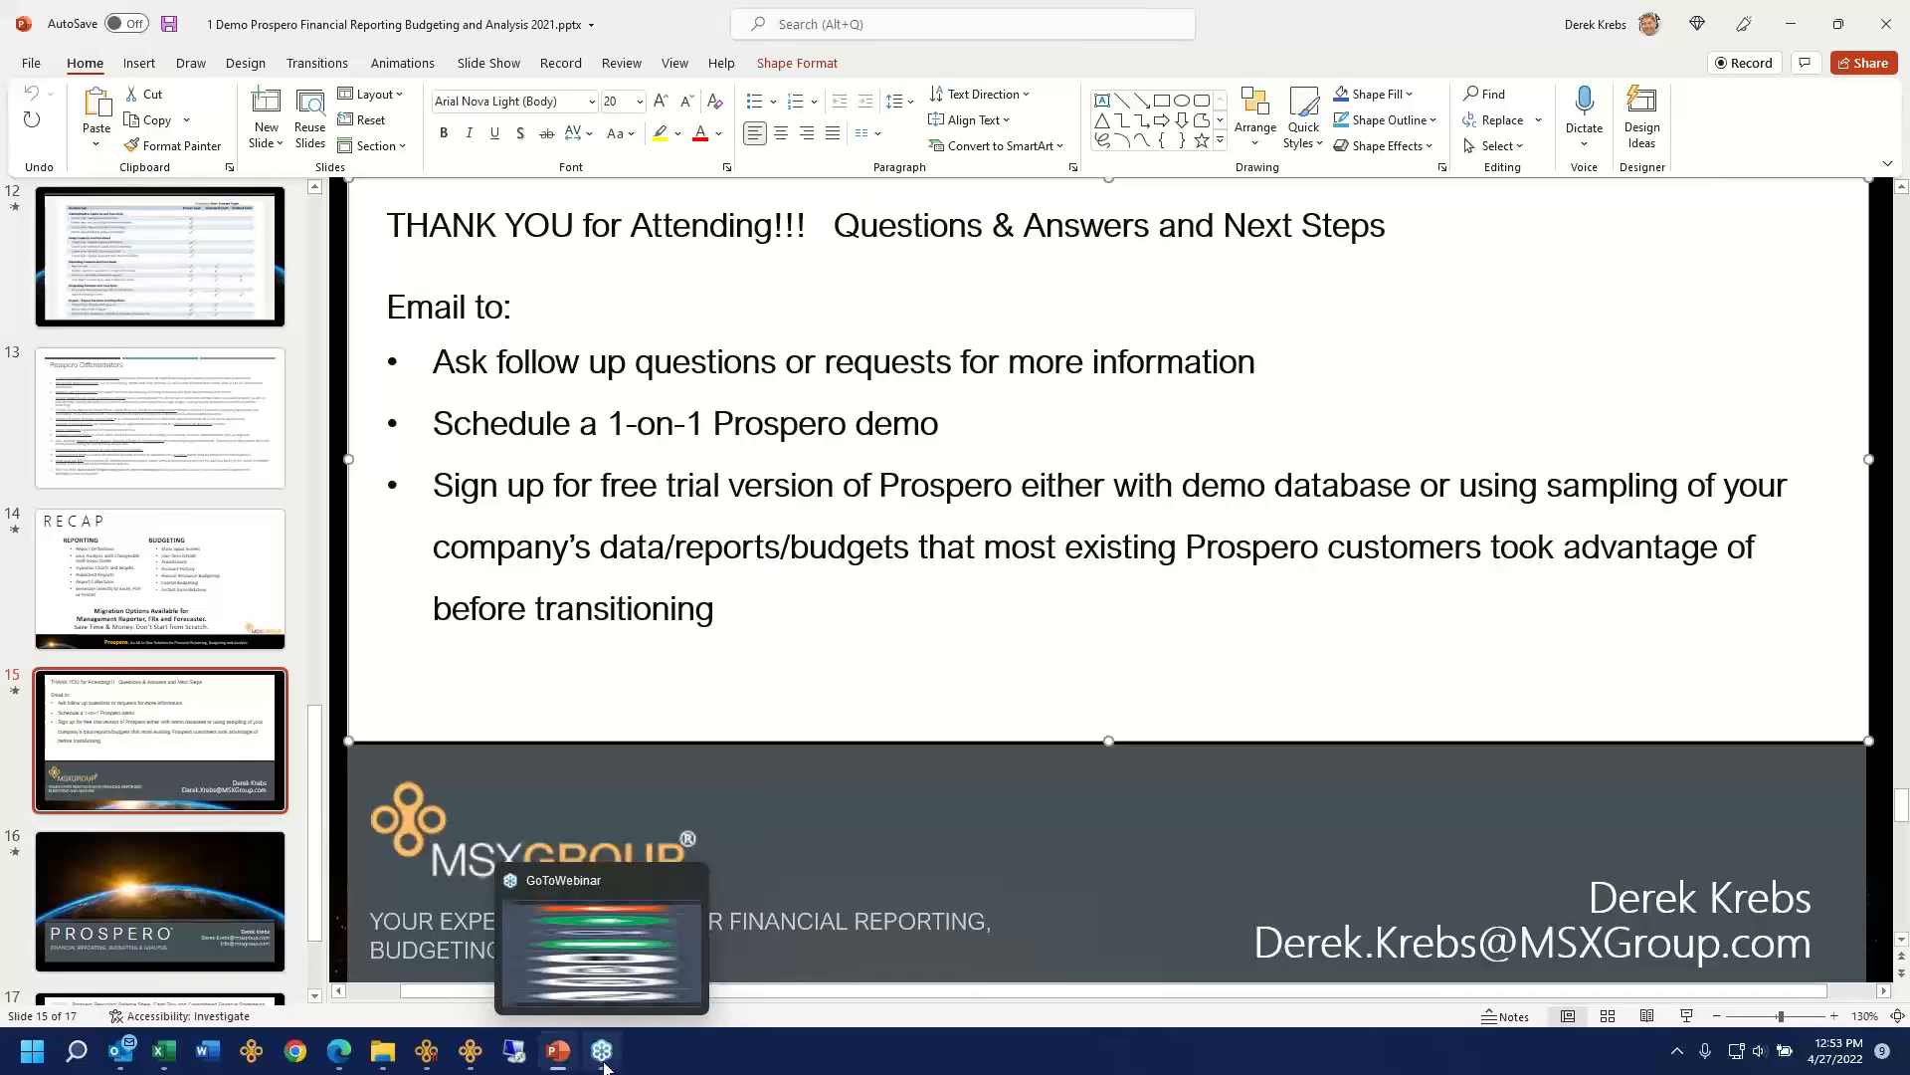
click(600, 1062)
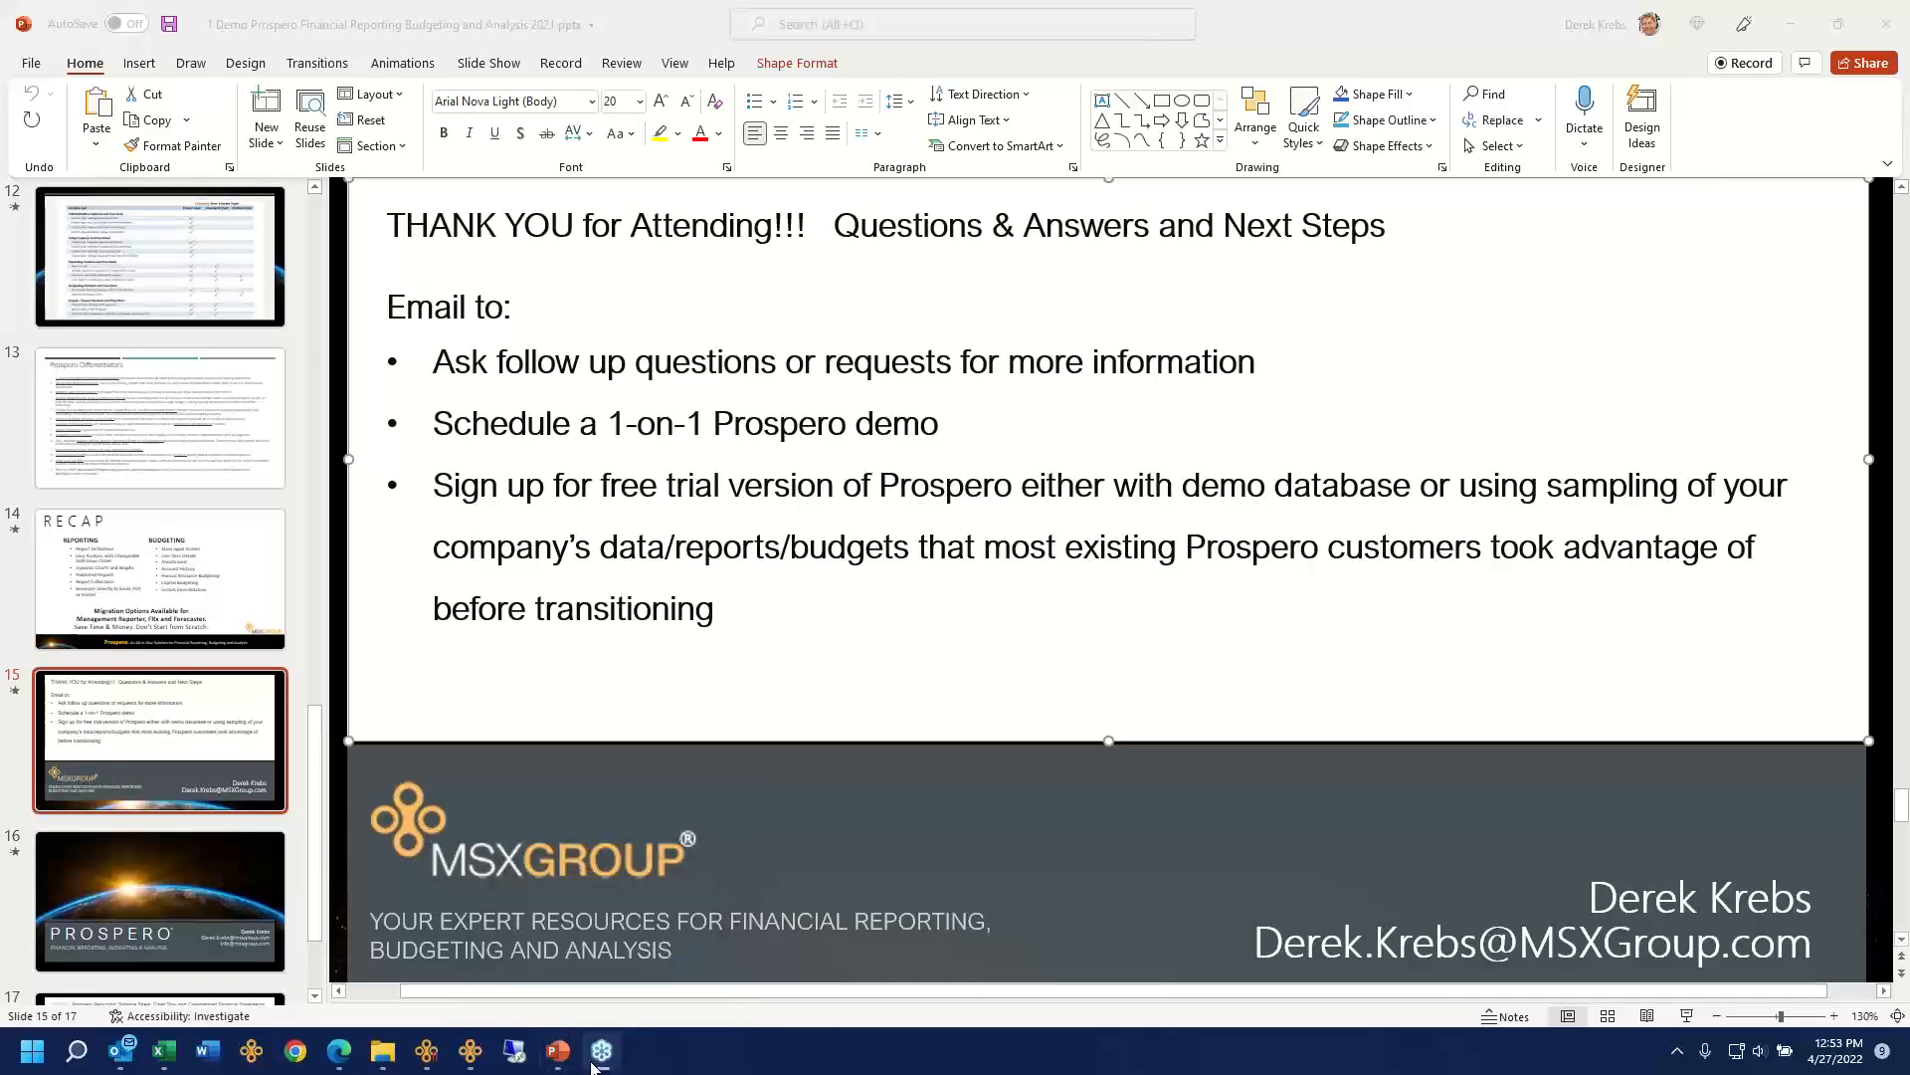
click(560, 1064)
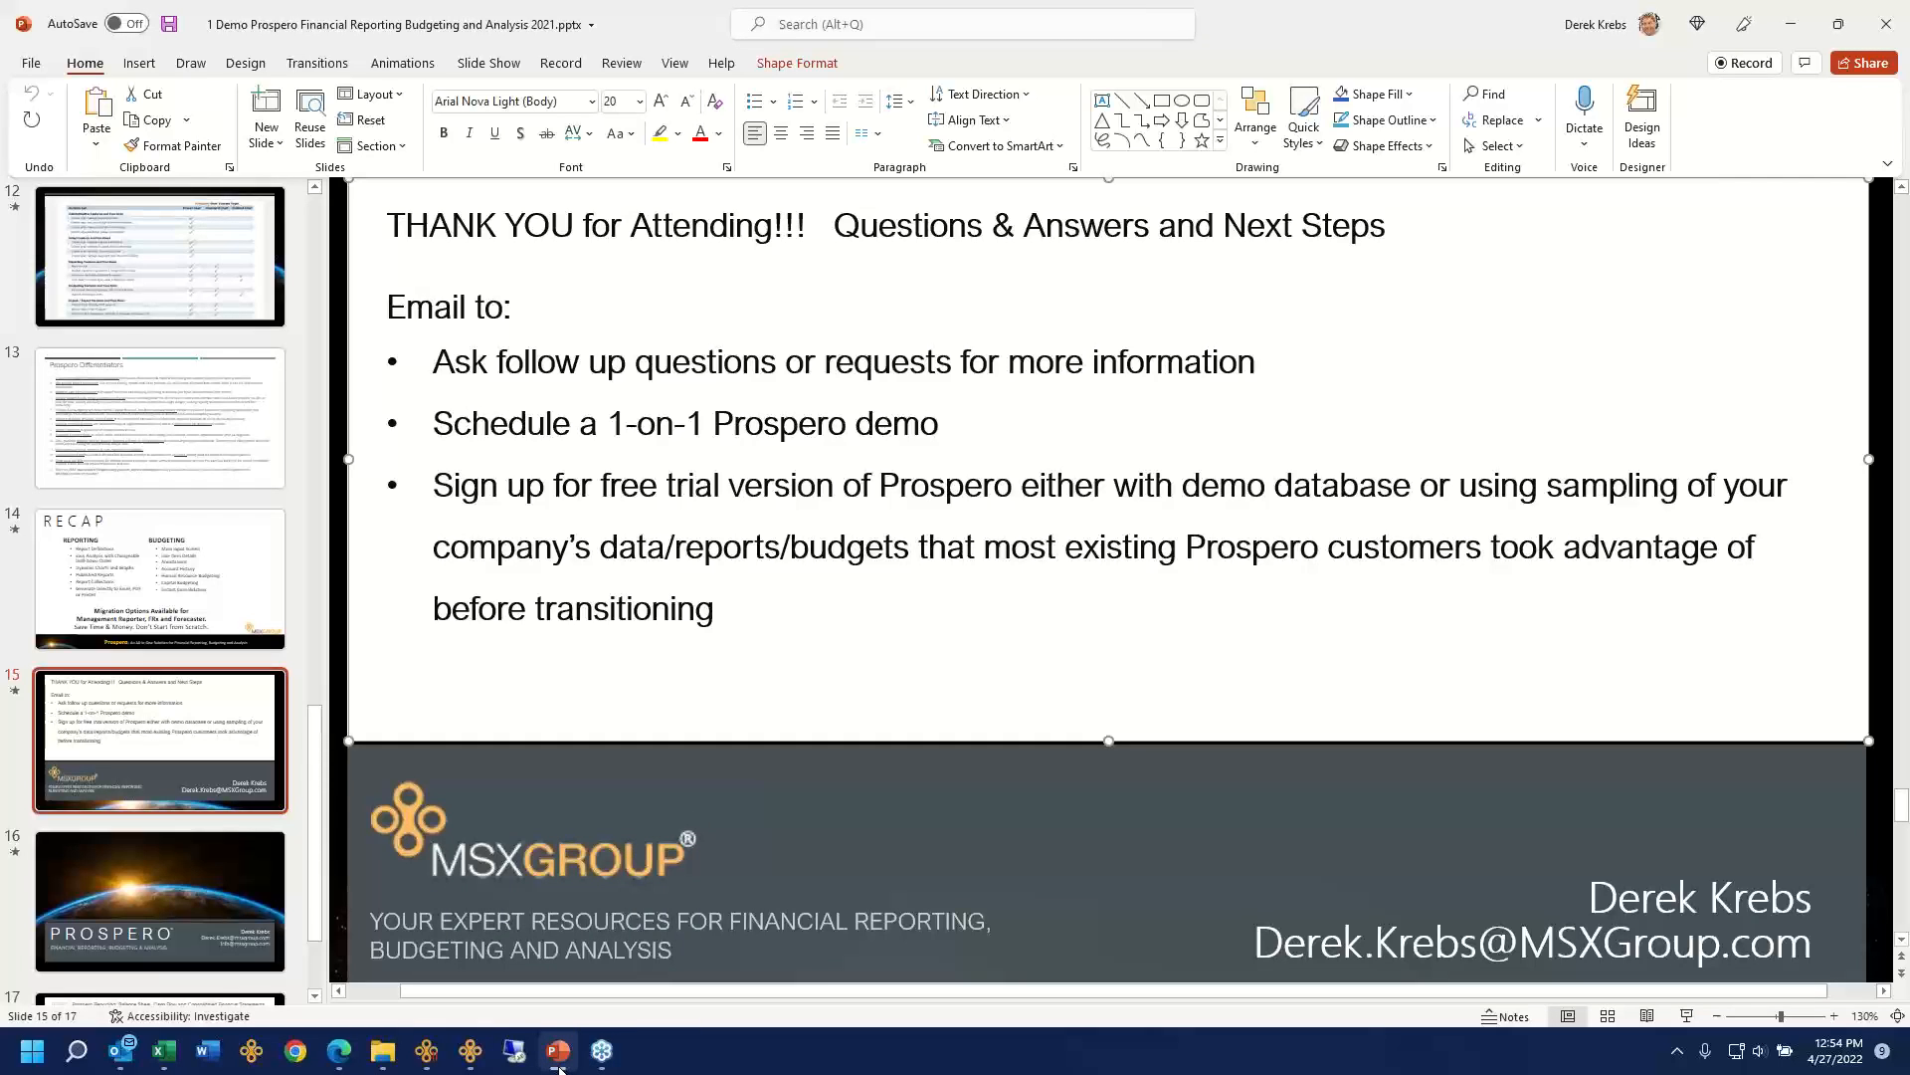
Step: Switch to the Admin Prospero session and open the Feedback and Support form, placing it mid-screen
click(471, 1050)
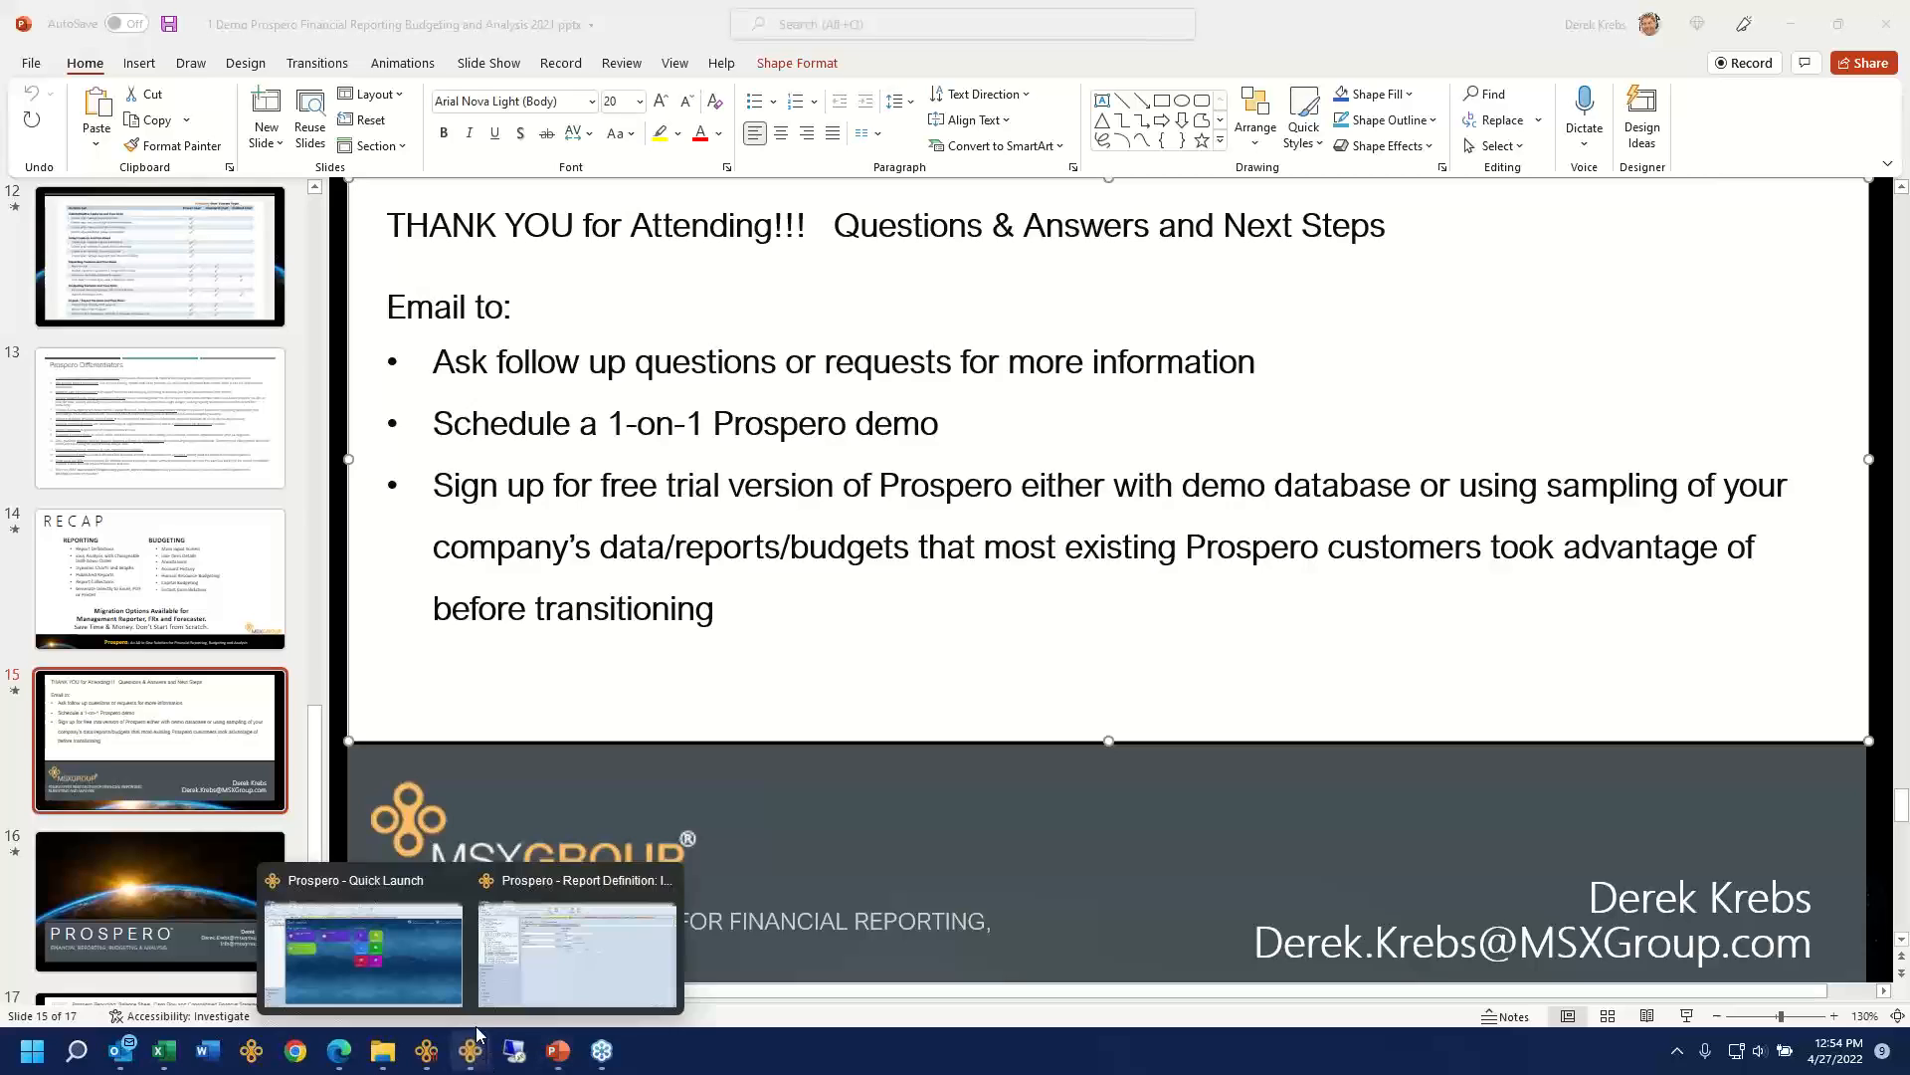
click(518, 989)
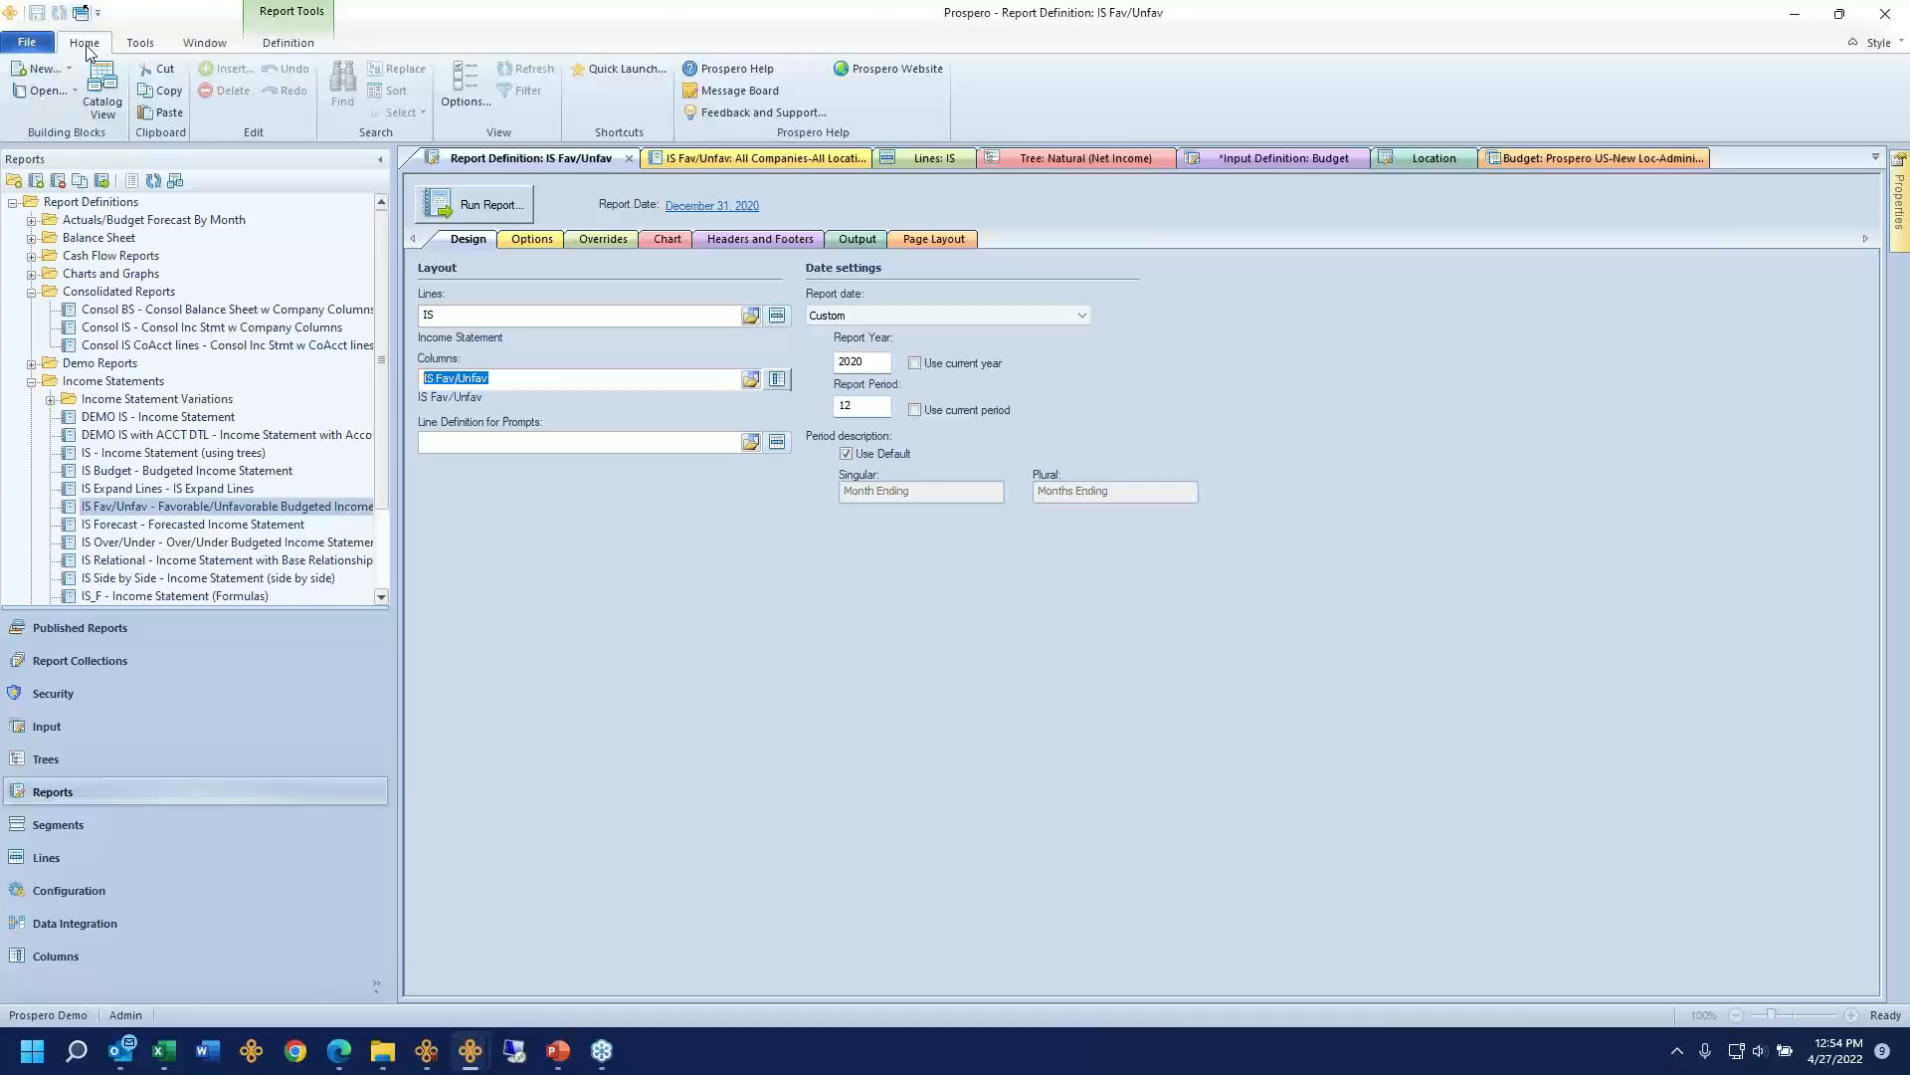
click(762, 112)
drag(392, 22, 1092, 290)
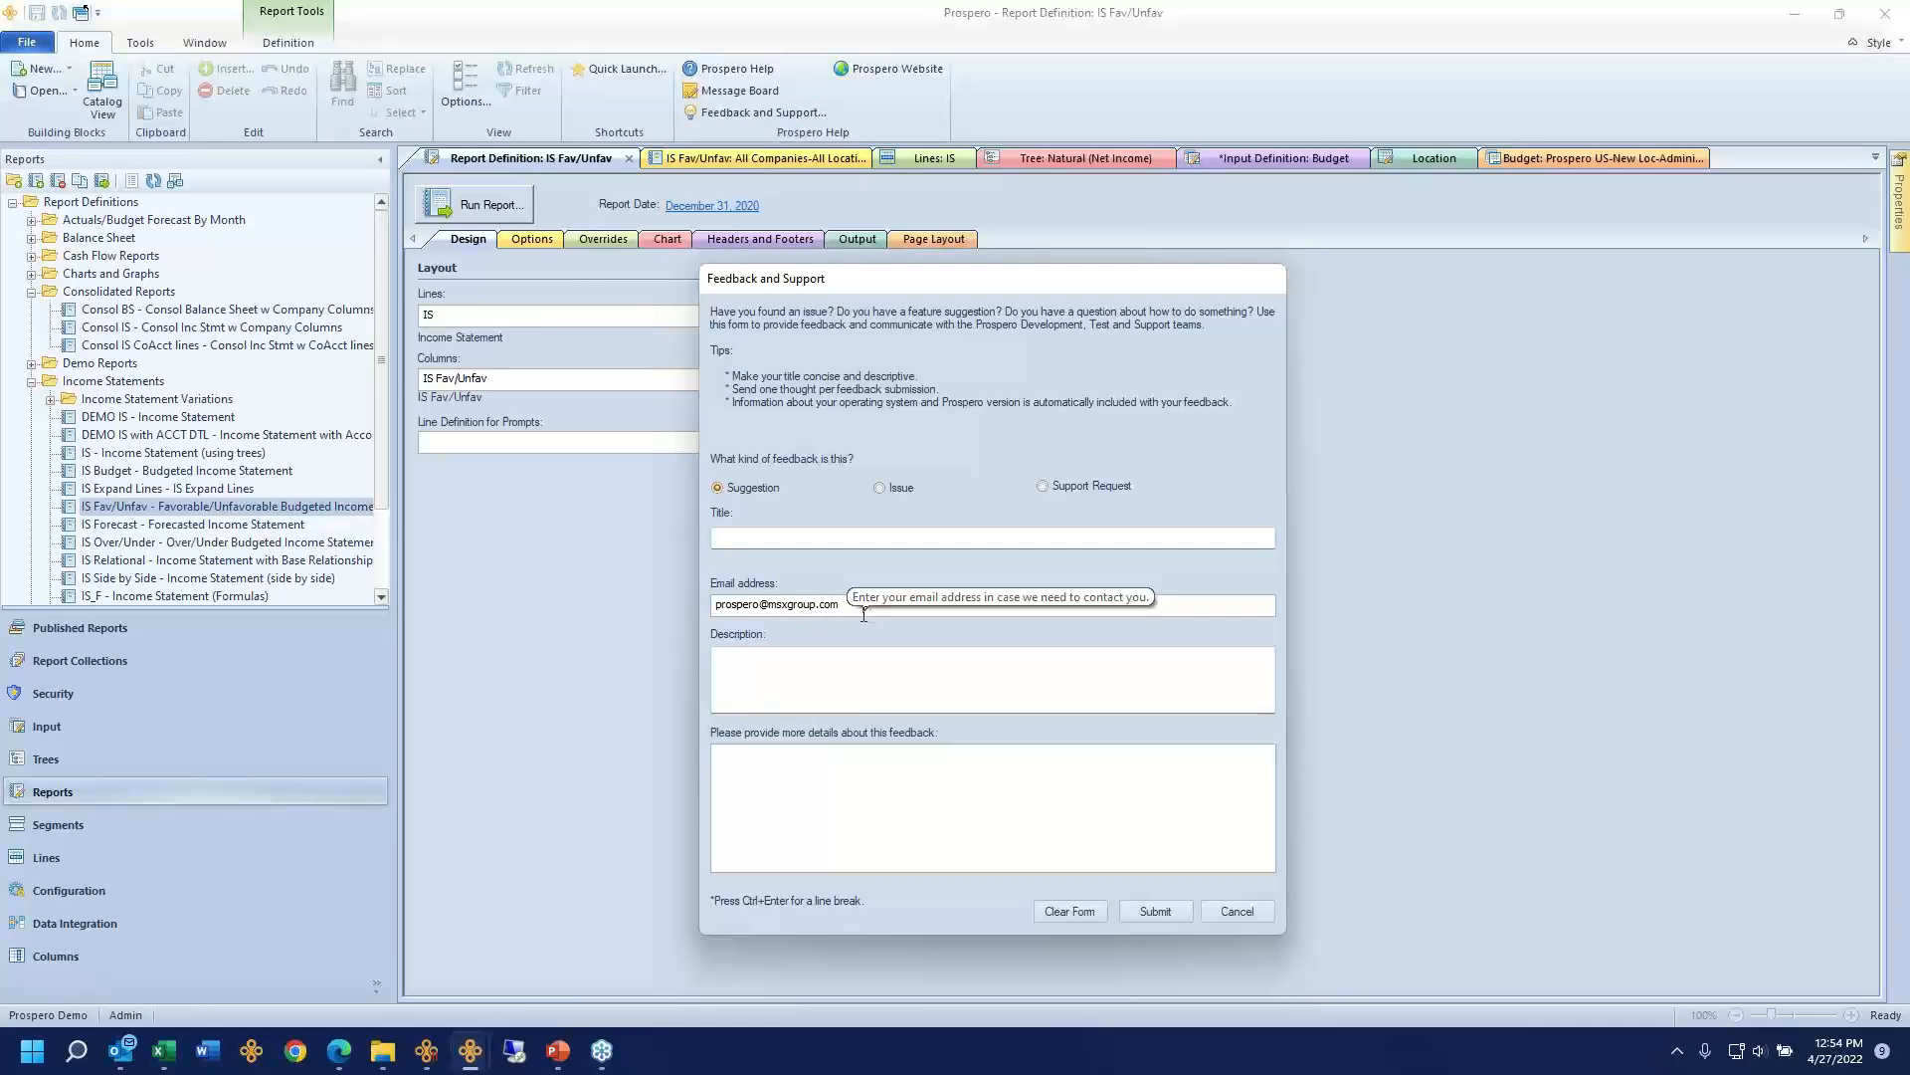
Step: Point out the contact email in the feedback form, compare the Issue and Support Request kinds, and set the feedback kind to Issue
drag(848, 614, 640, 614)
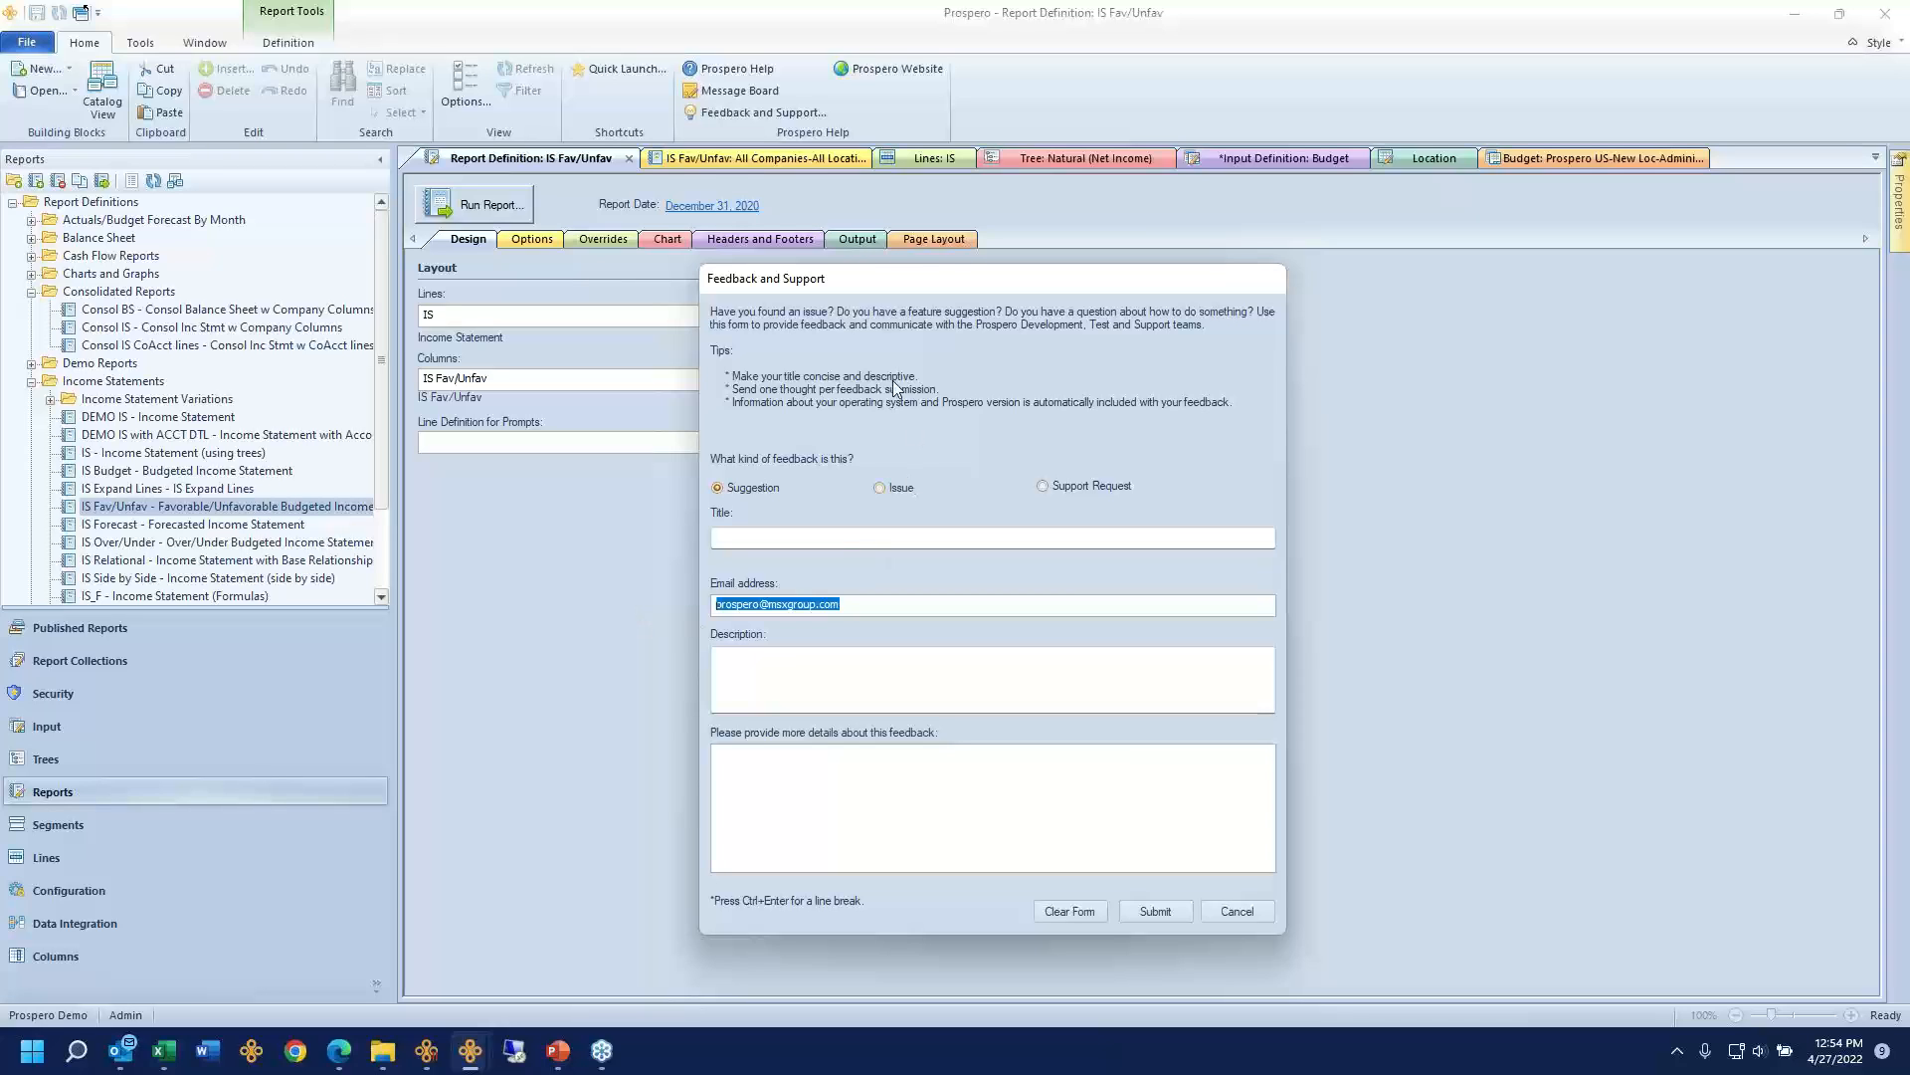
click(900, 488)
click(1042, 487)
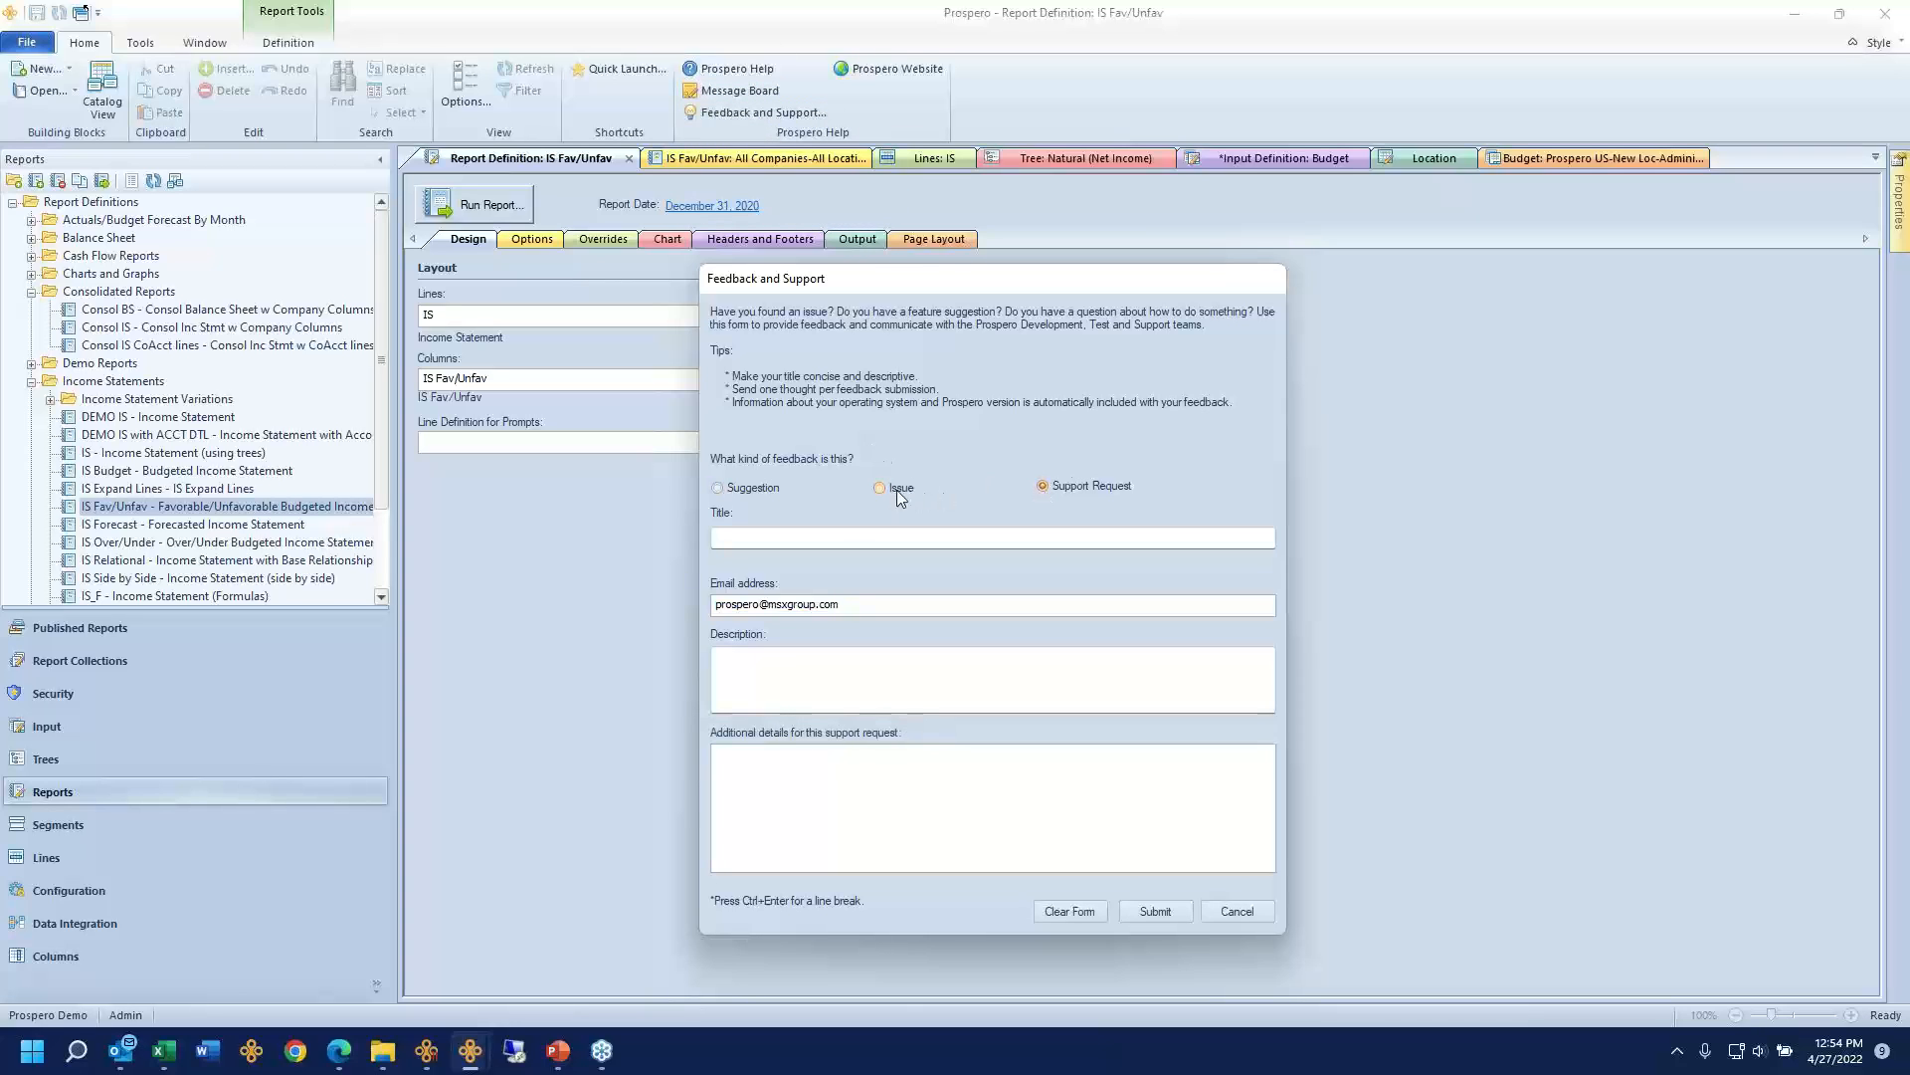
click(904, 489)
click(1040, 486)
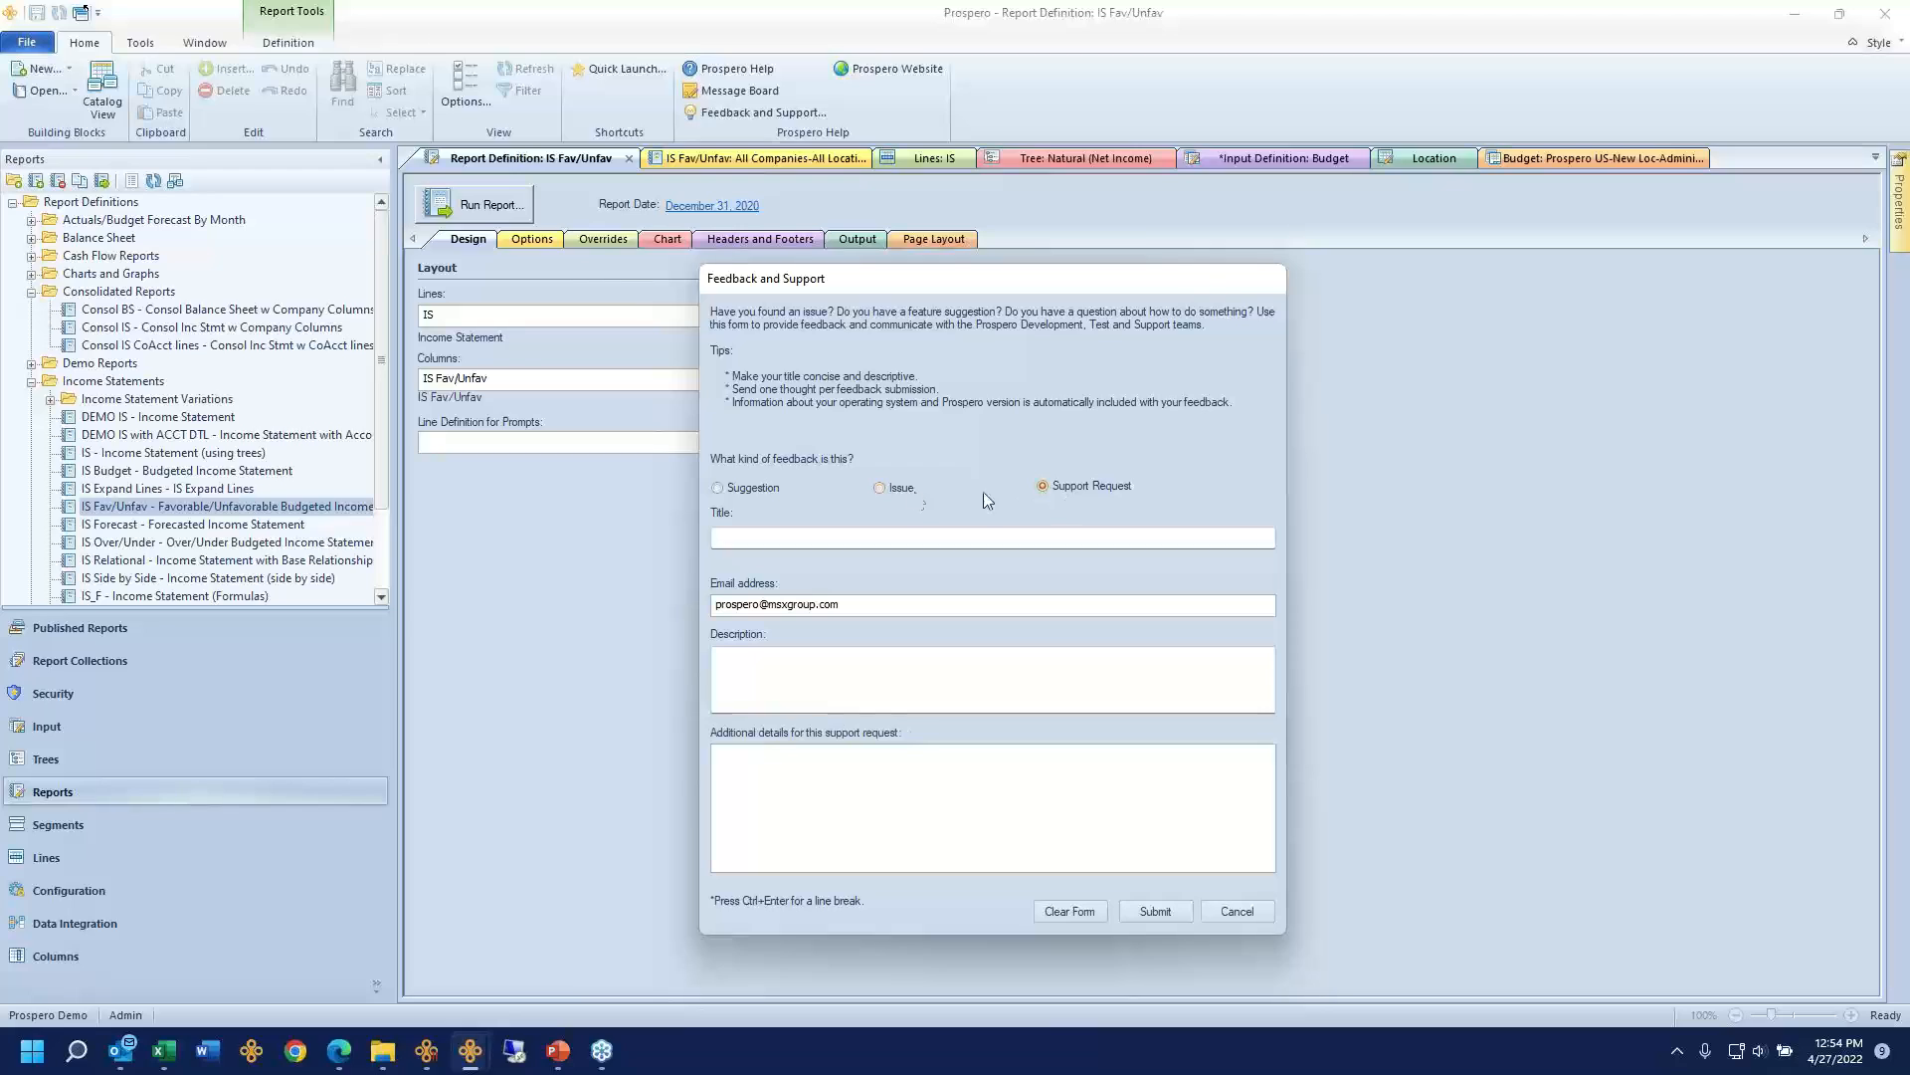
click(898, 488)
Step: Title the issue "Support Case", enter the presenter's first name and "demo" as the description, and submit the feedback
click(746, 535)
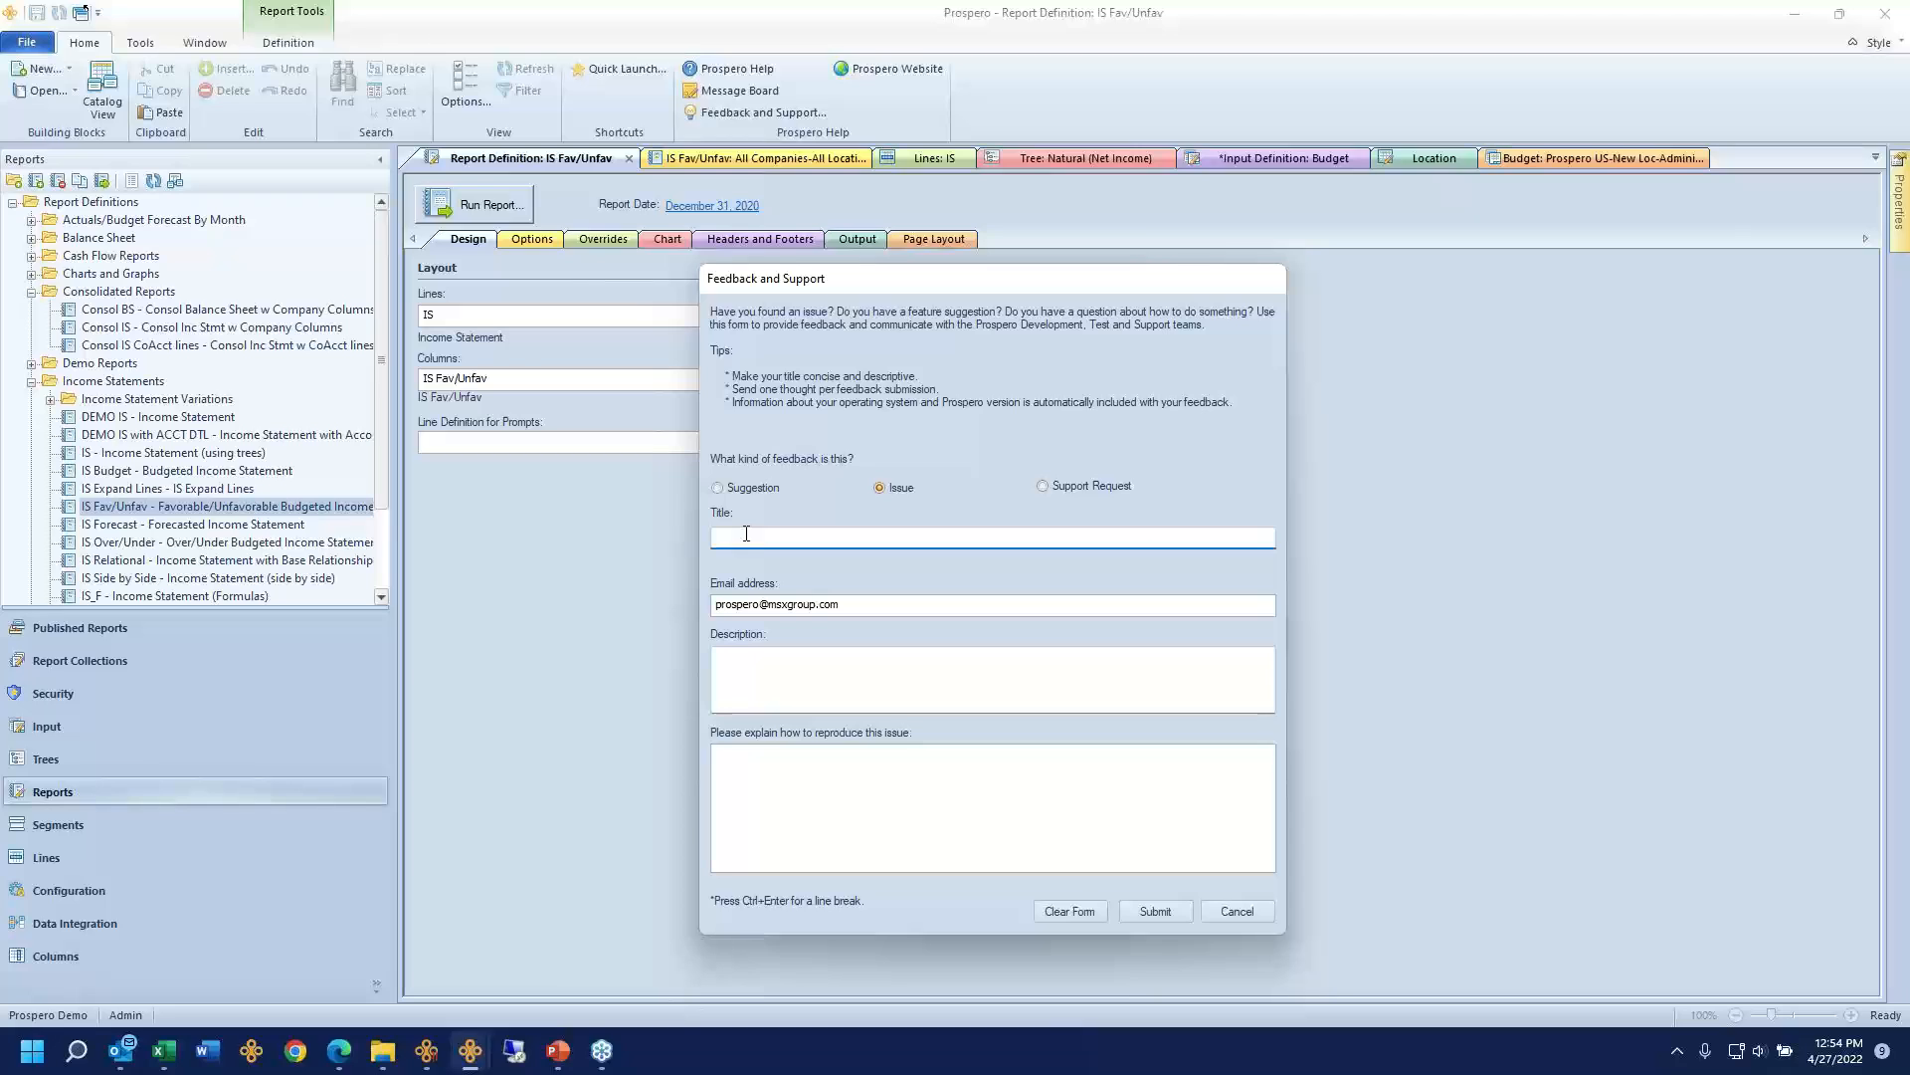
text(Support Case)
key(Tab)
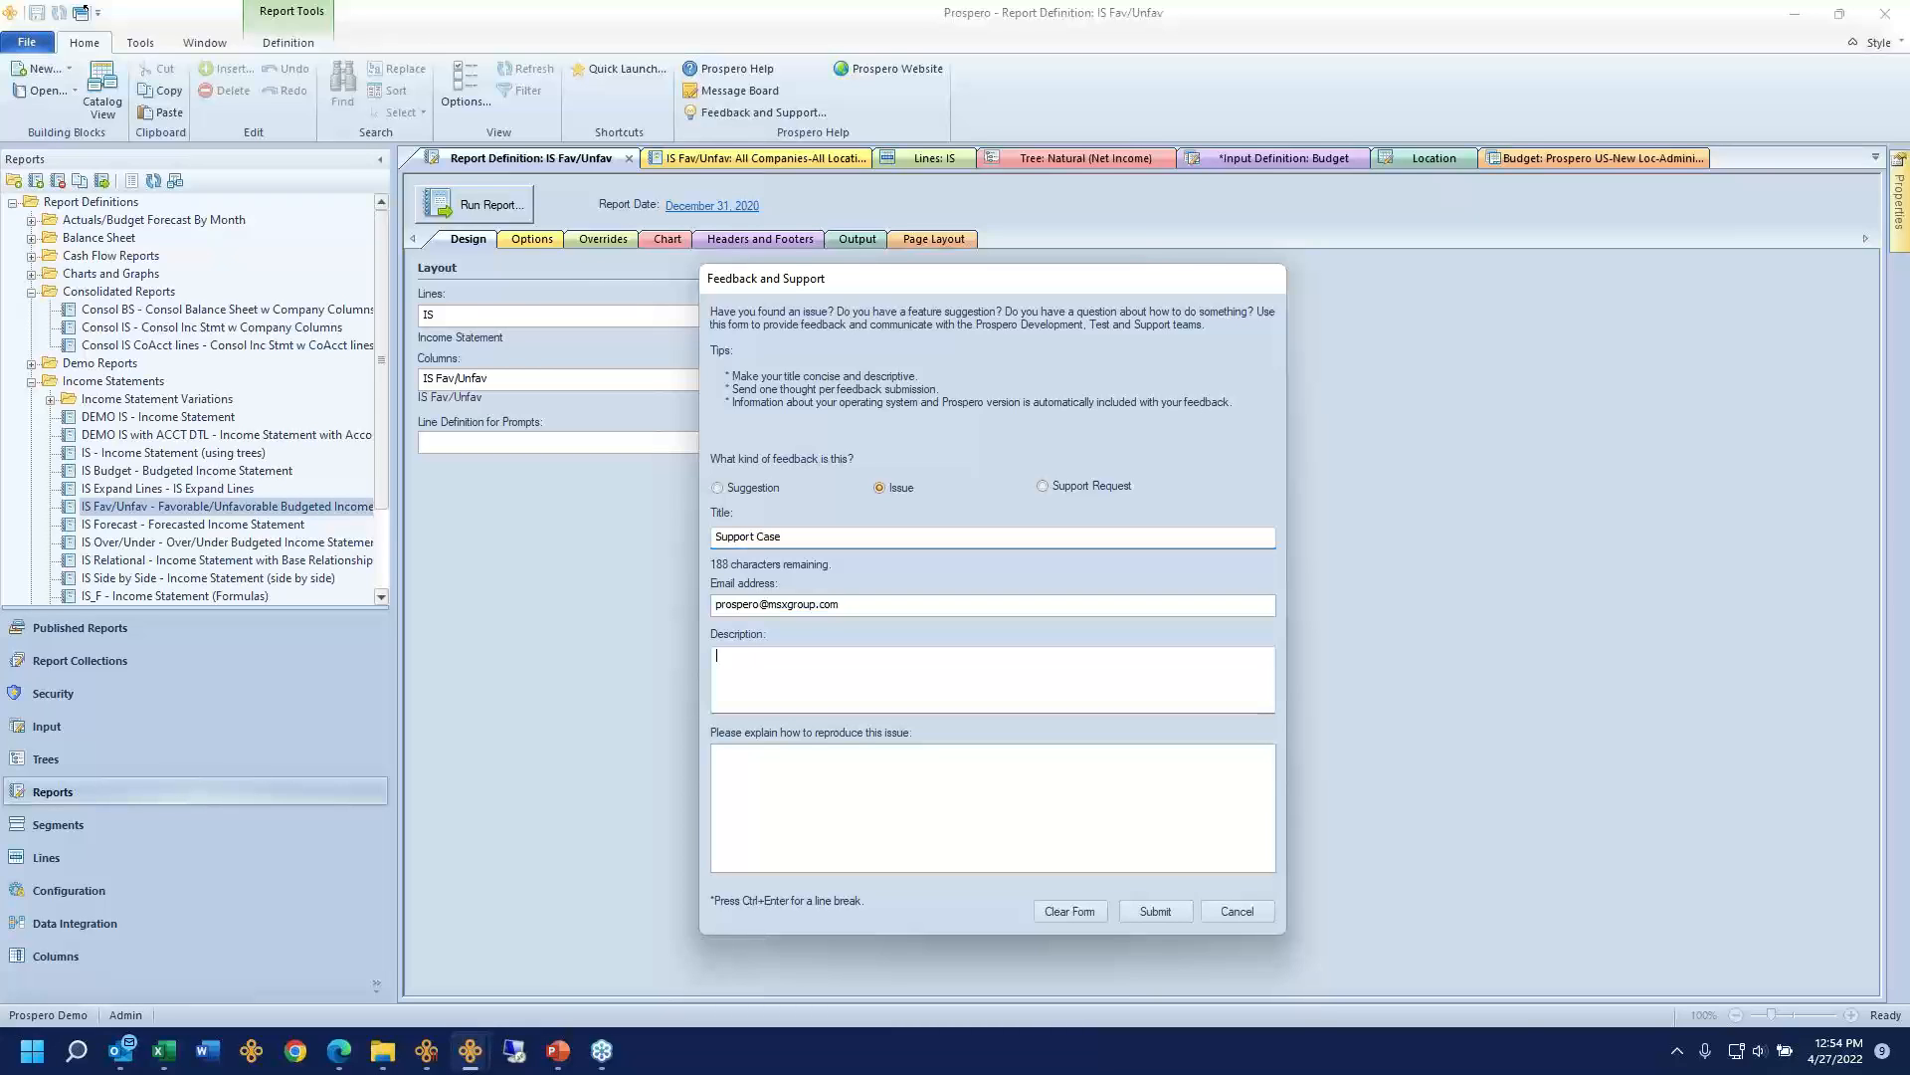
text(Derek demo)
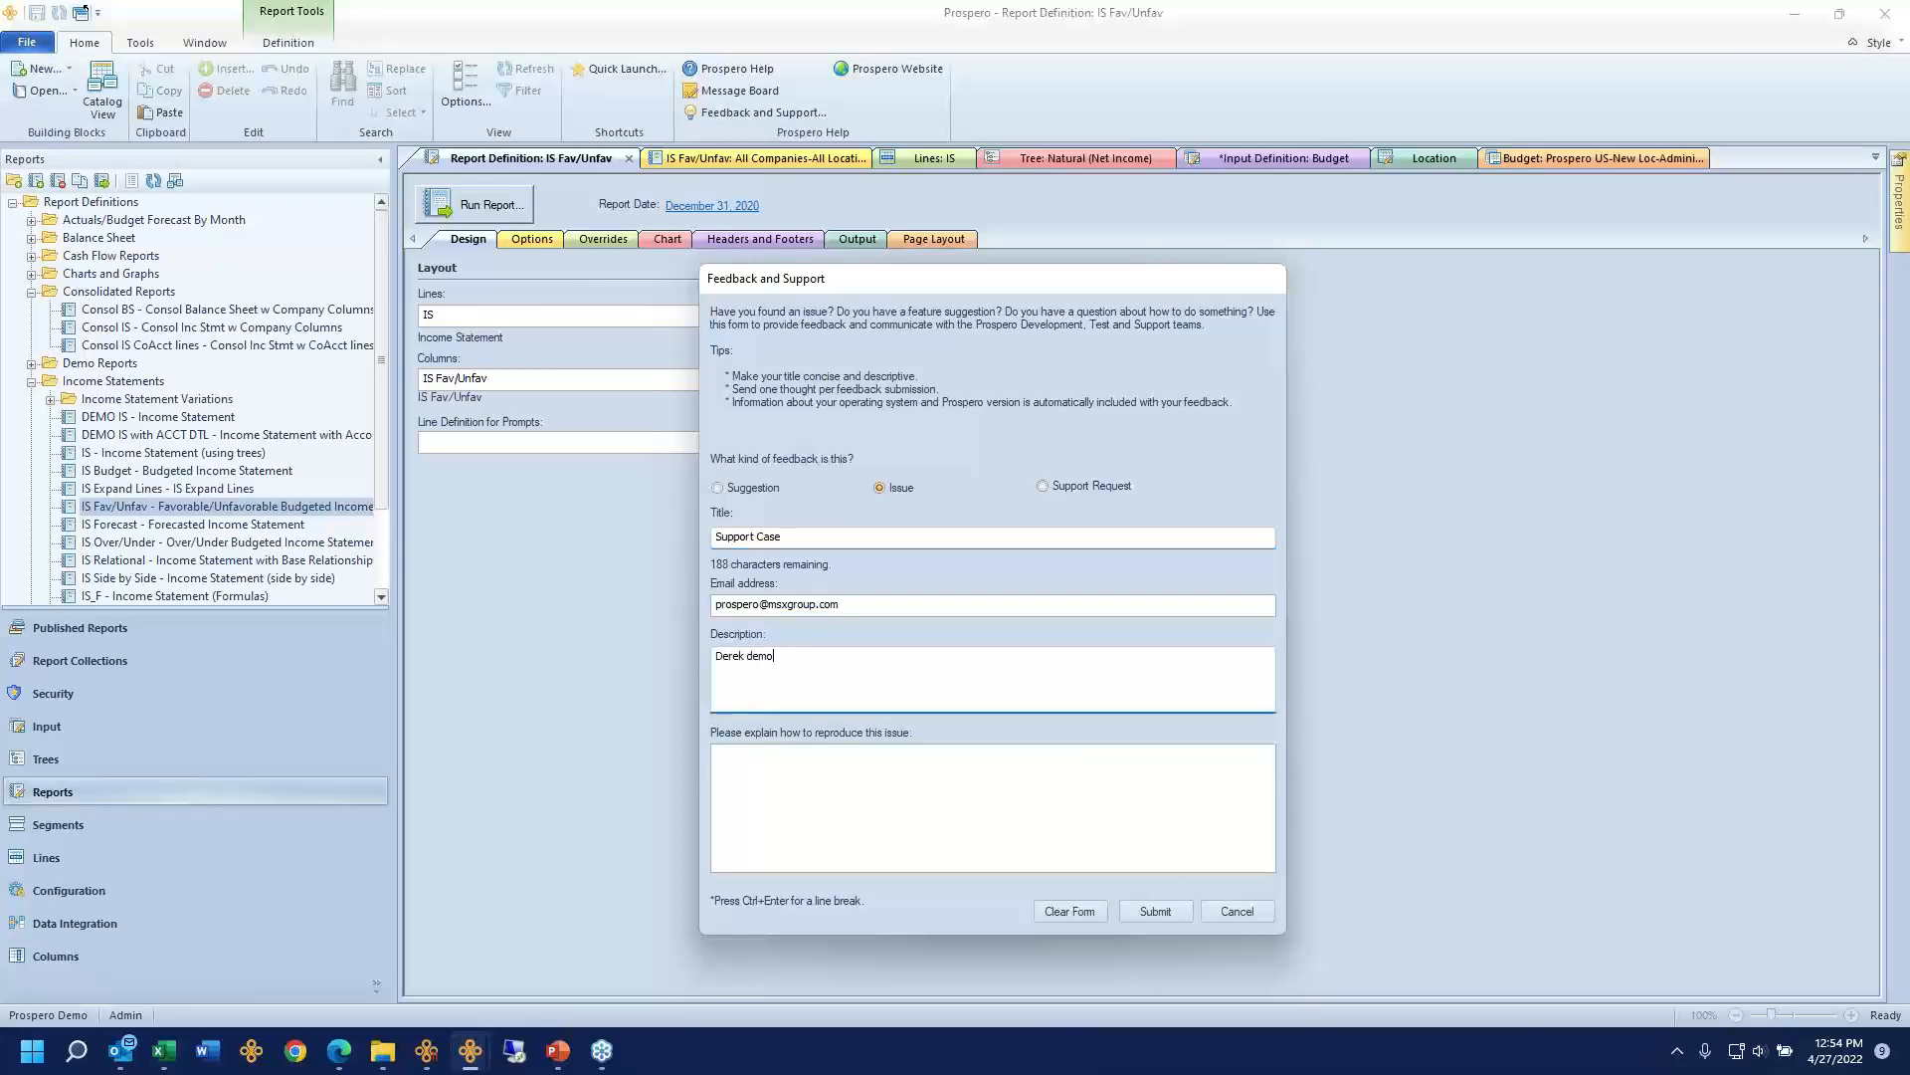
click(1156, 911)
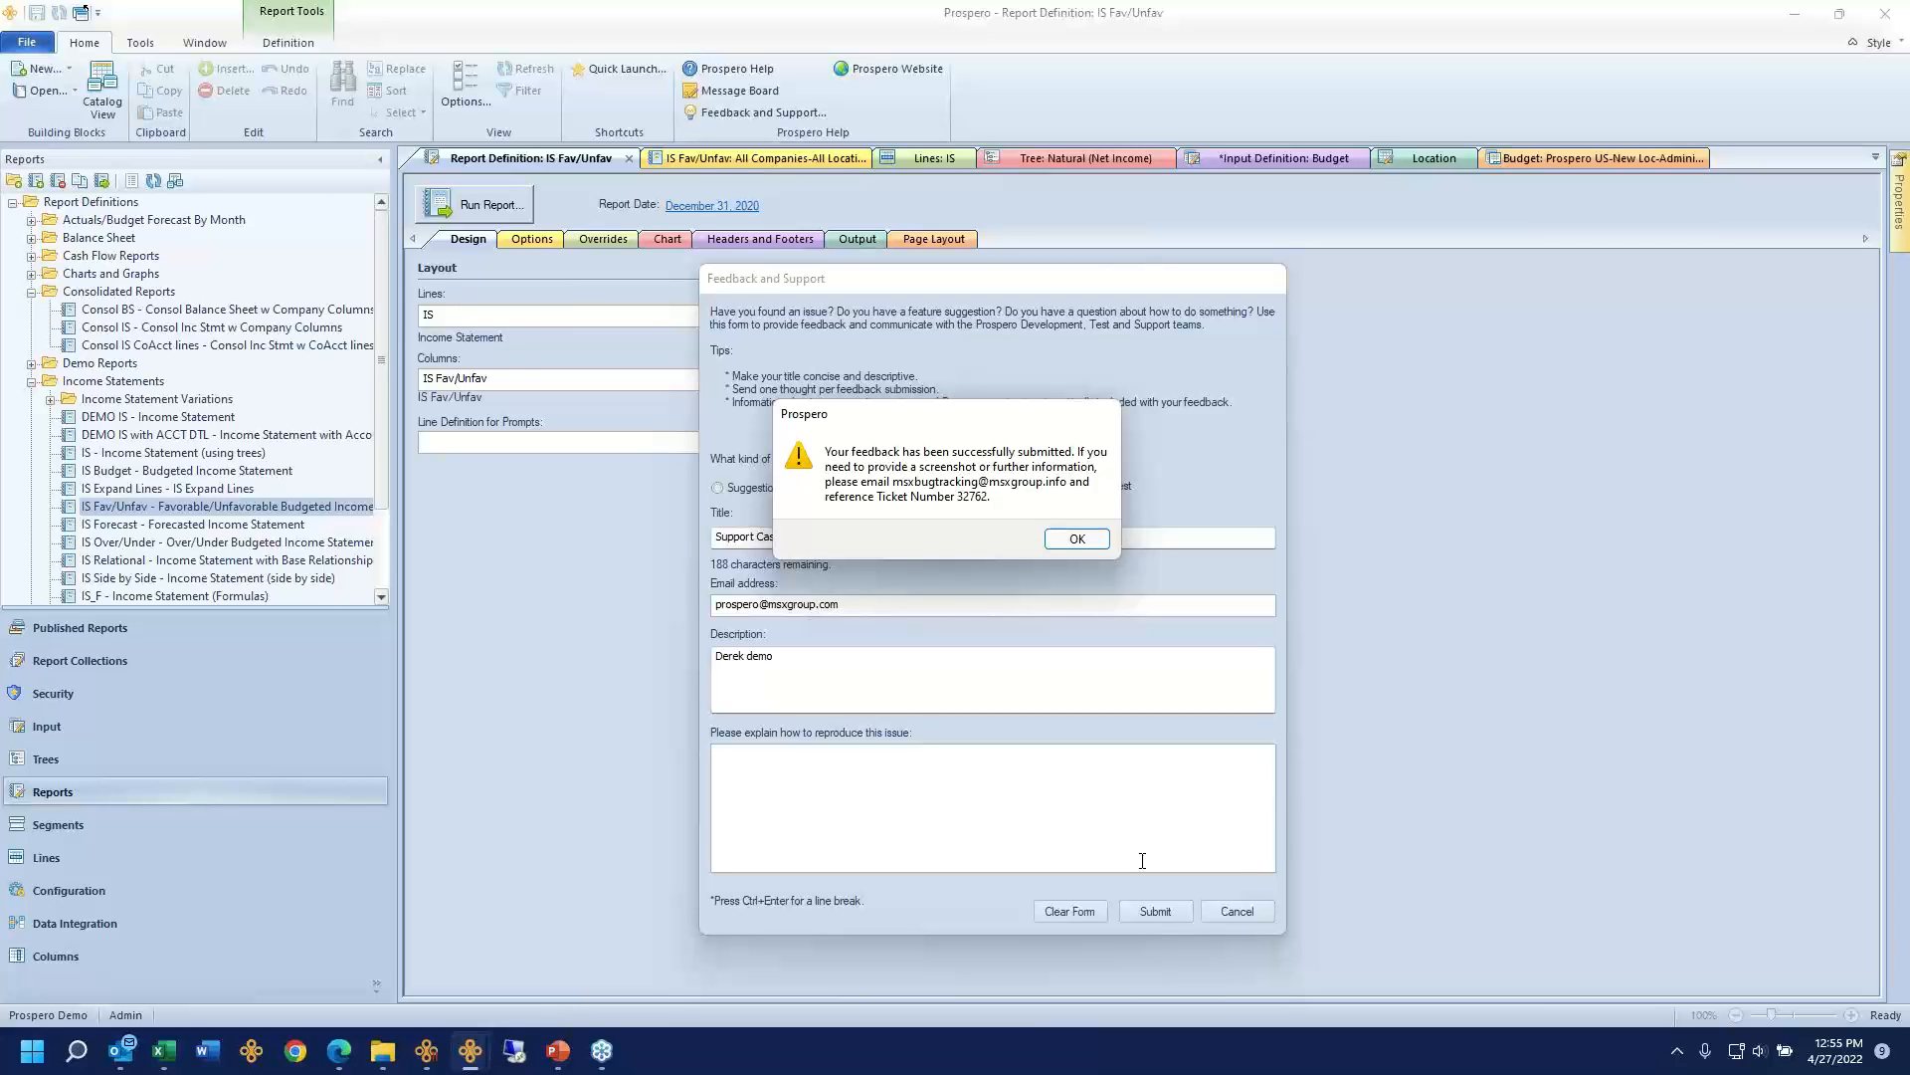
click(1059, 542)
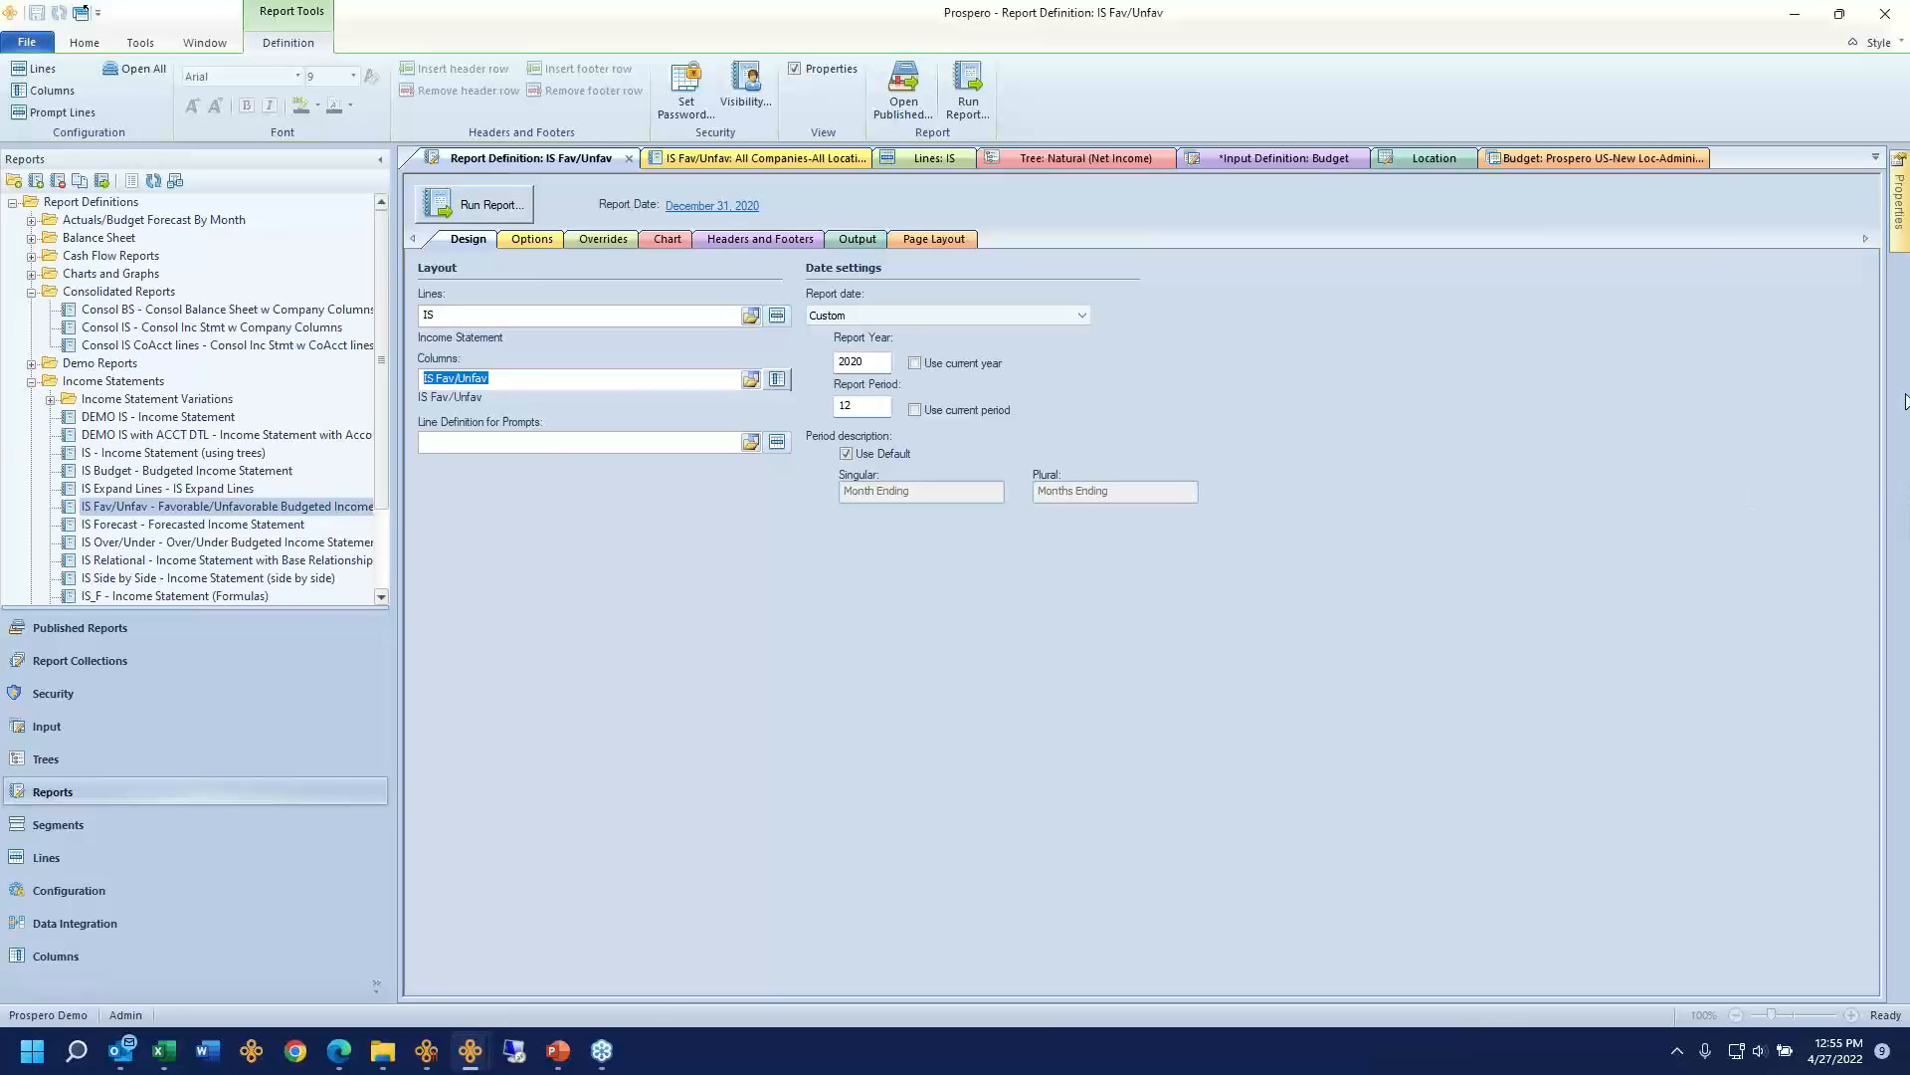